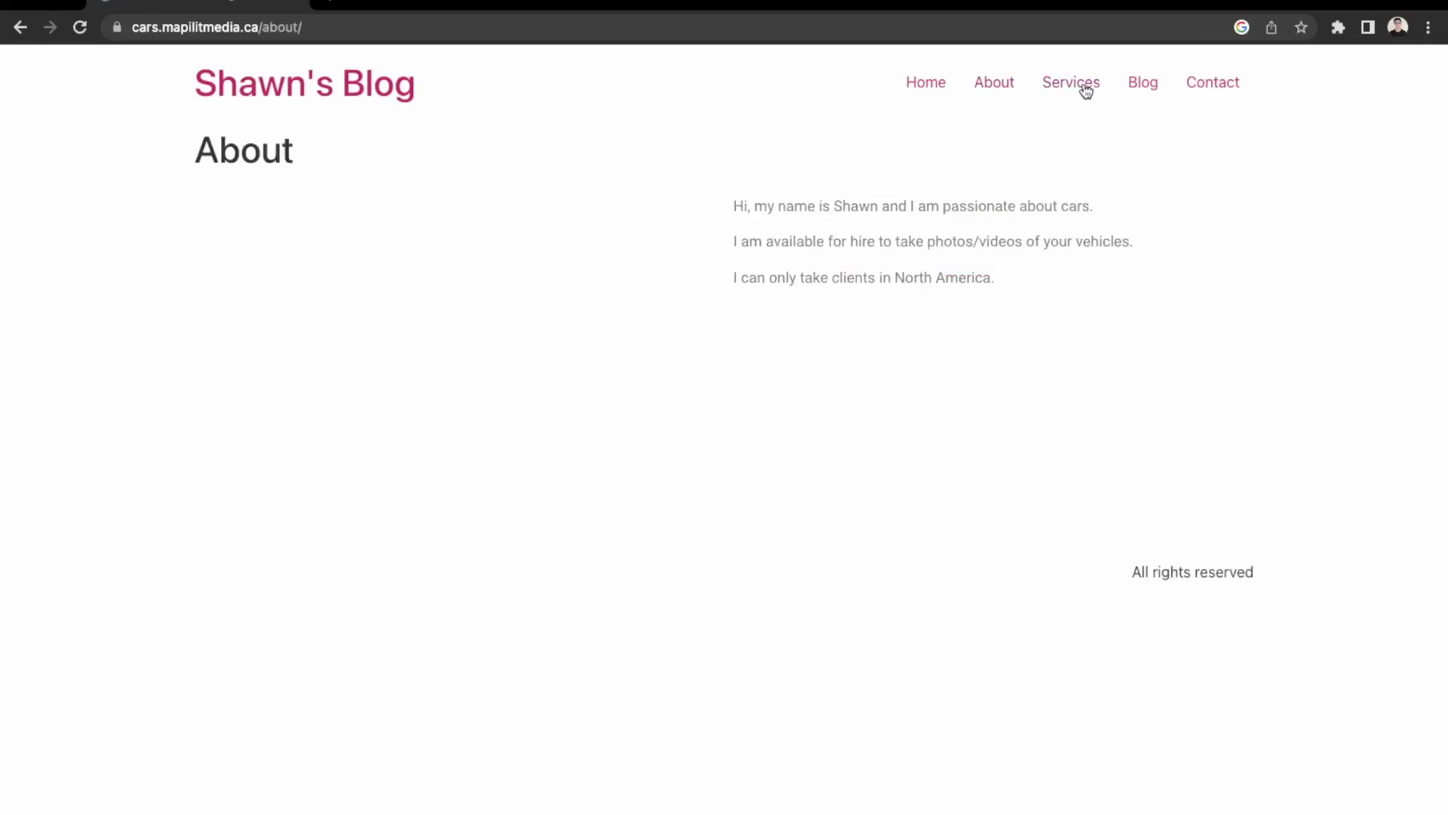
Preview the Services, Blog and Contact pages from the car blog's header menu.
{"action": "left_click", "coordinate": [1086, 90]}
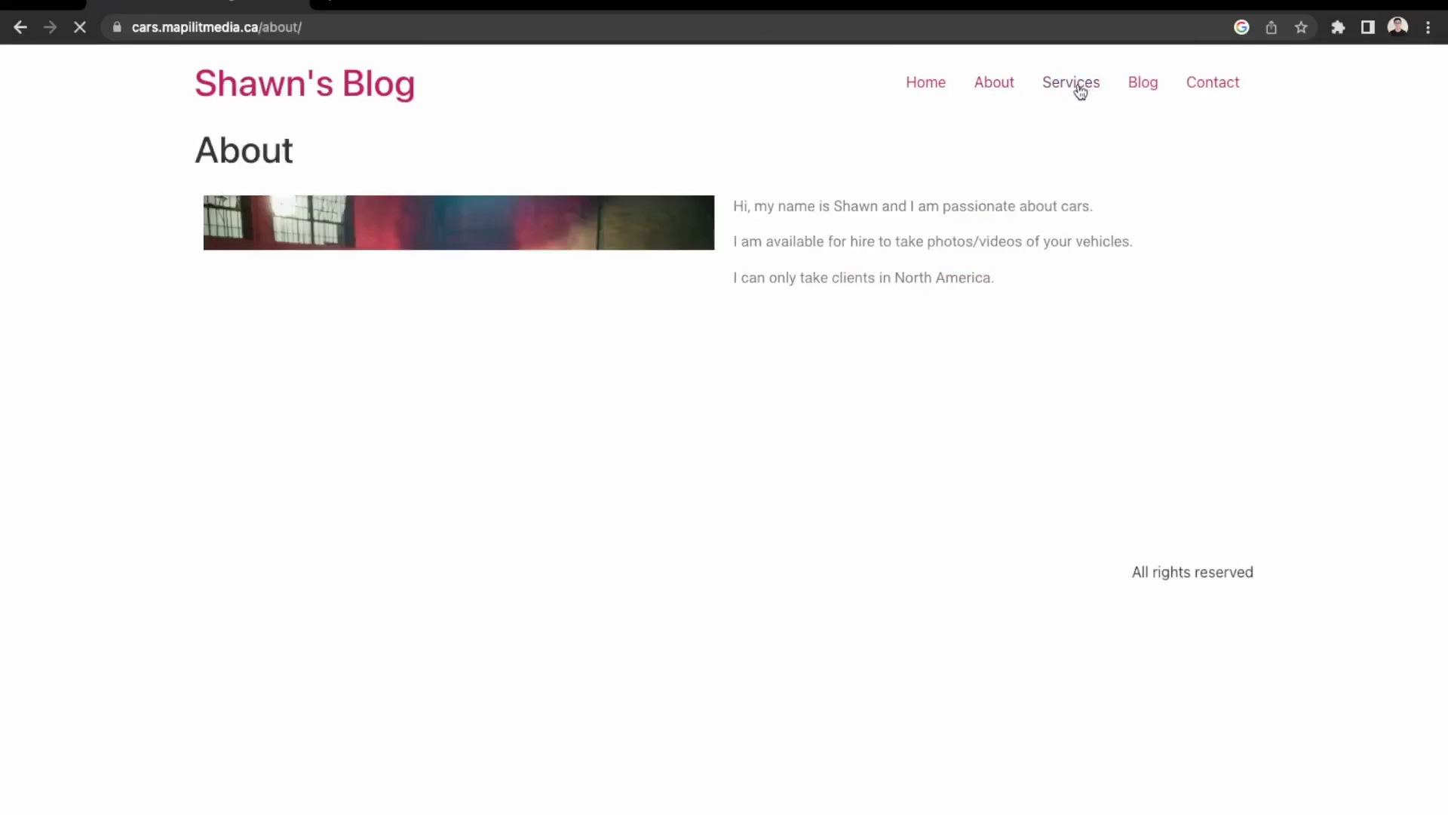
{"action": "left_click", "coordinate": [1152, 95]}
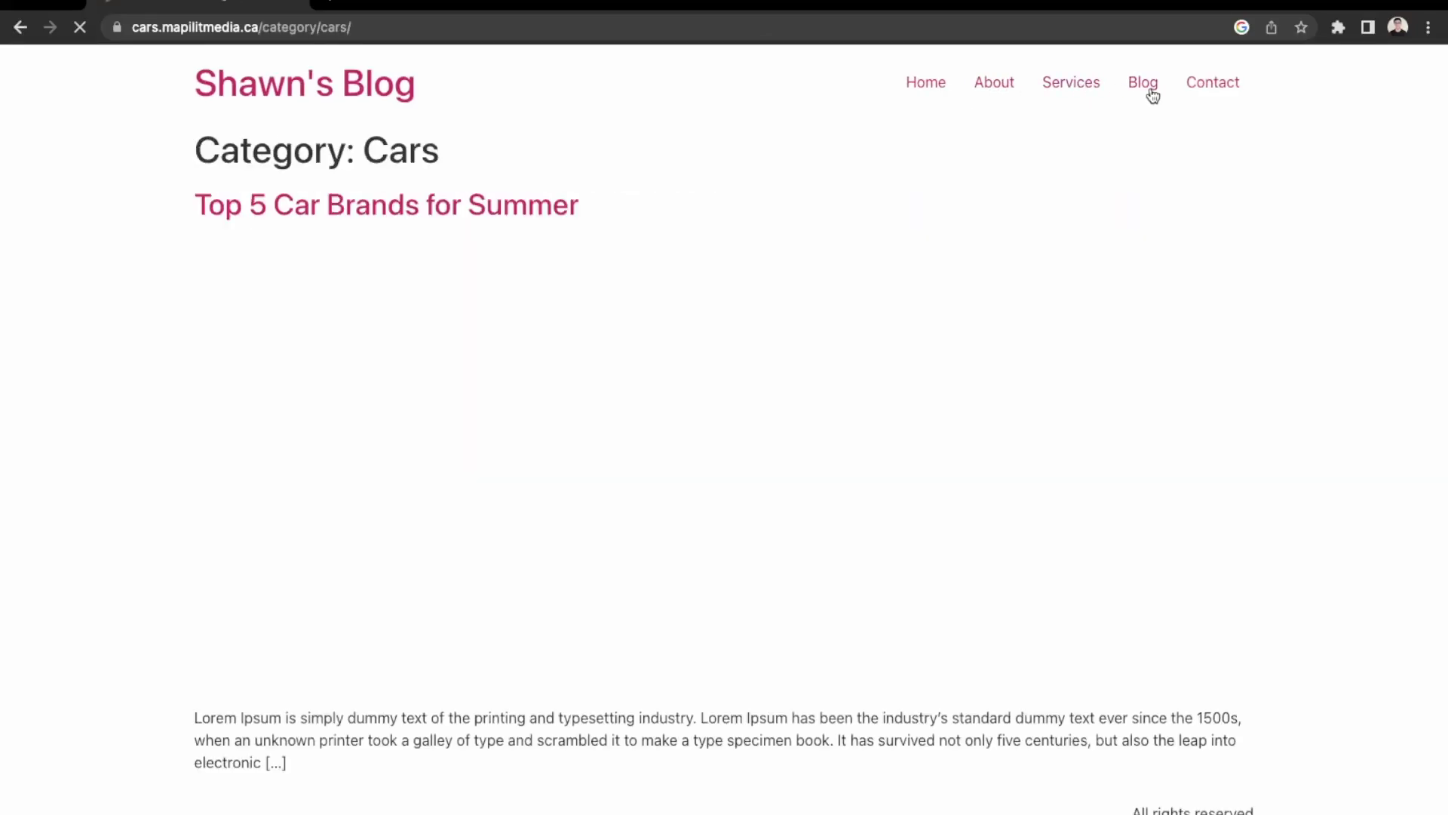
{"action": "left_click", "coordinate": [1205, 94]}
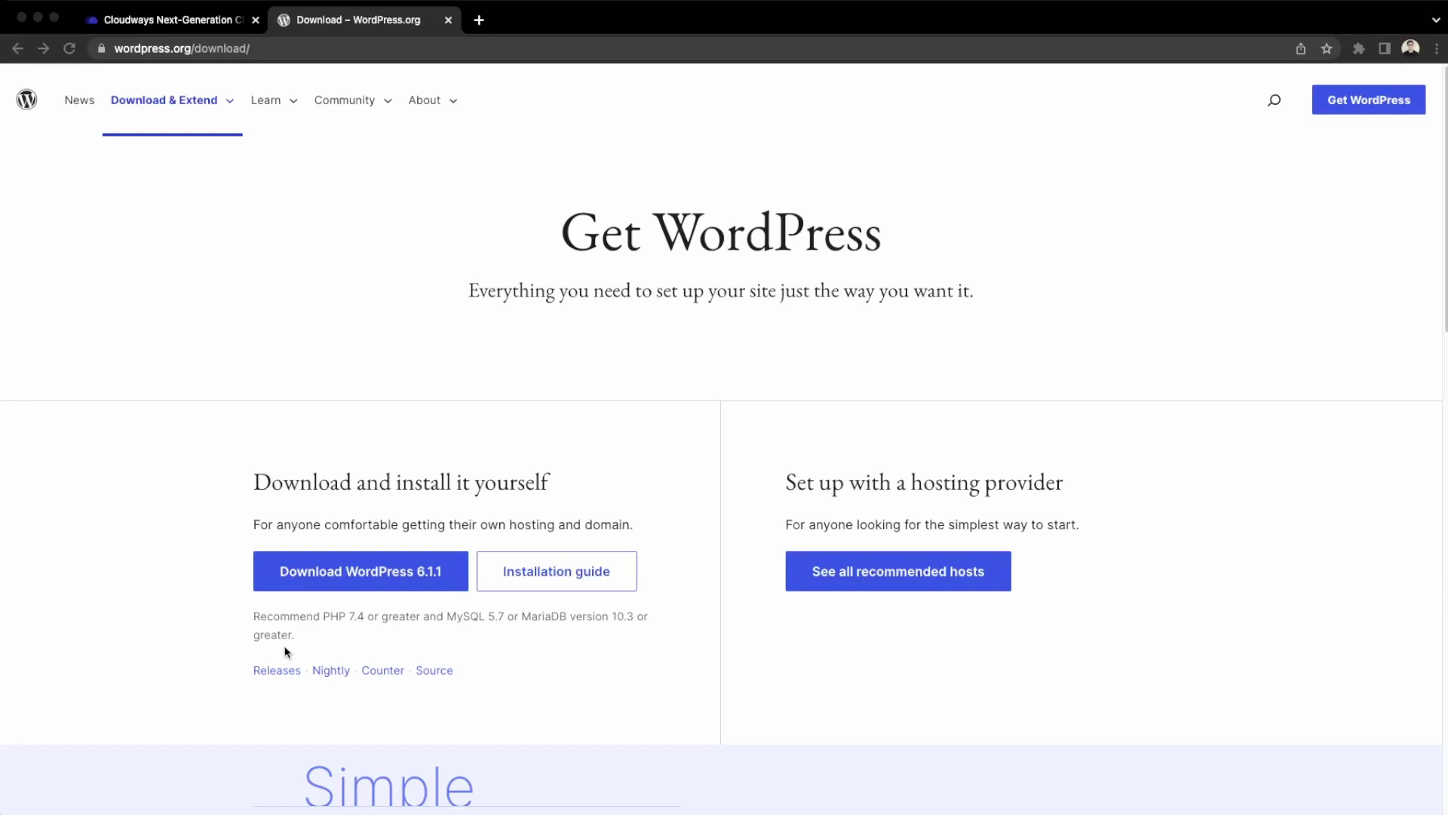
Open Cloudways pricing, switch to Standard DigitalOcean plans and browse the $10–$80/mo tiers.
{"action": "left_click", "coordinate": [157, 23]}
{"action": "left_click", "coordinate": [549, 141]}
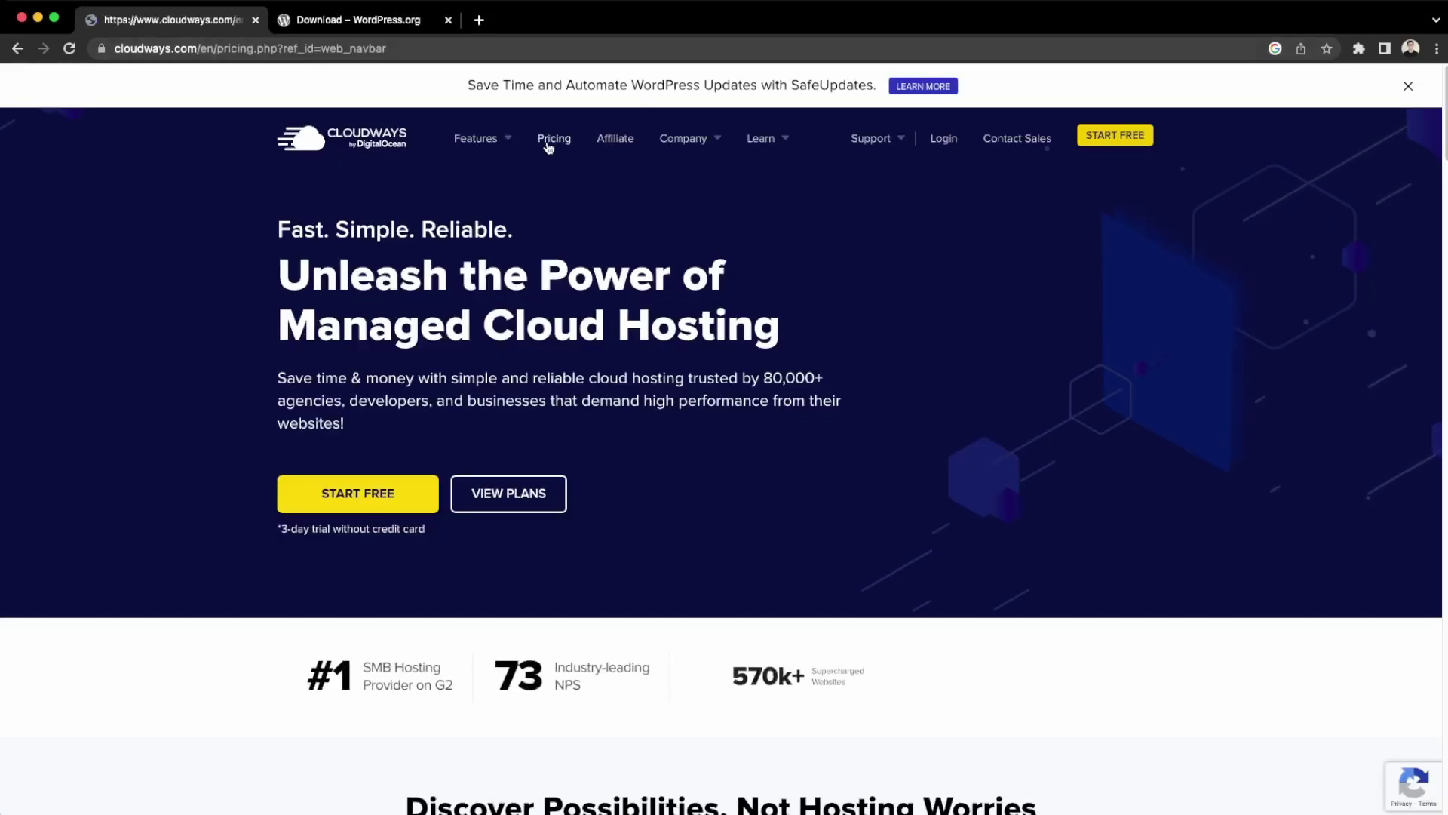
{"action": "left_click", "coordinate": [739, 538]}
{"action": "scroll", "coordinate": [377, 619], "scroll_direction": "down", "scroll_amount": 1}
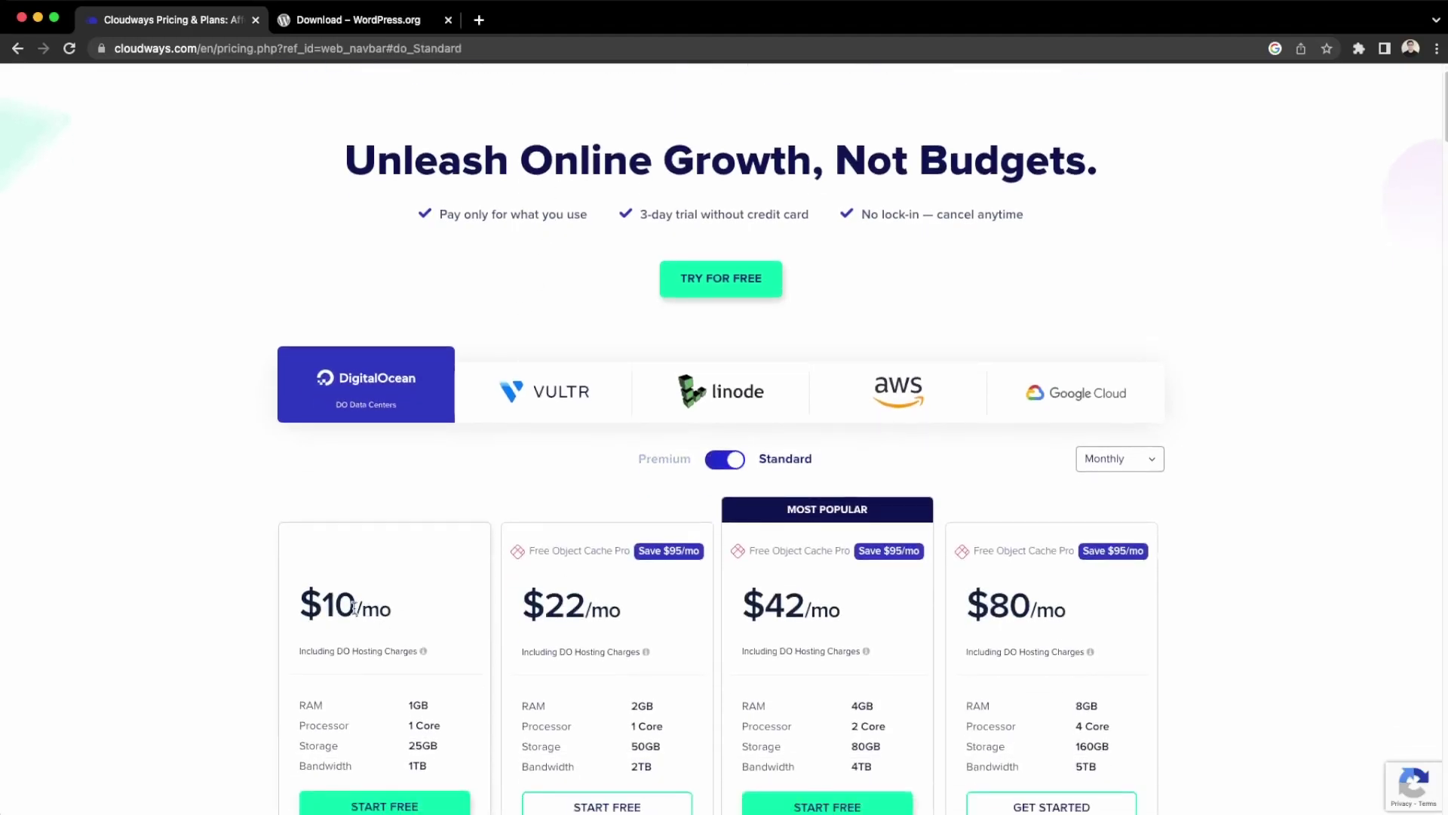
{"action": "scroll", "coordinate": [354, 609], "scroll_direction": "down", "scroll_amount": 2}
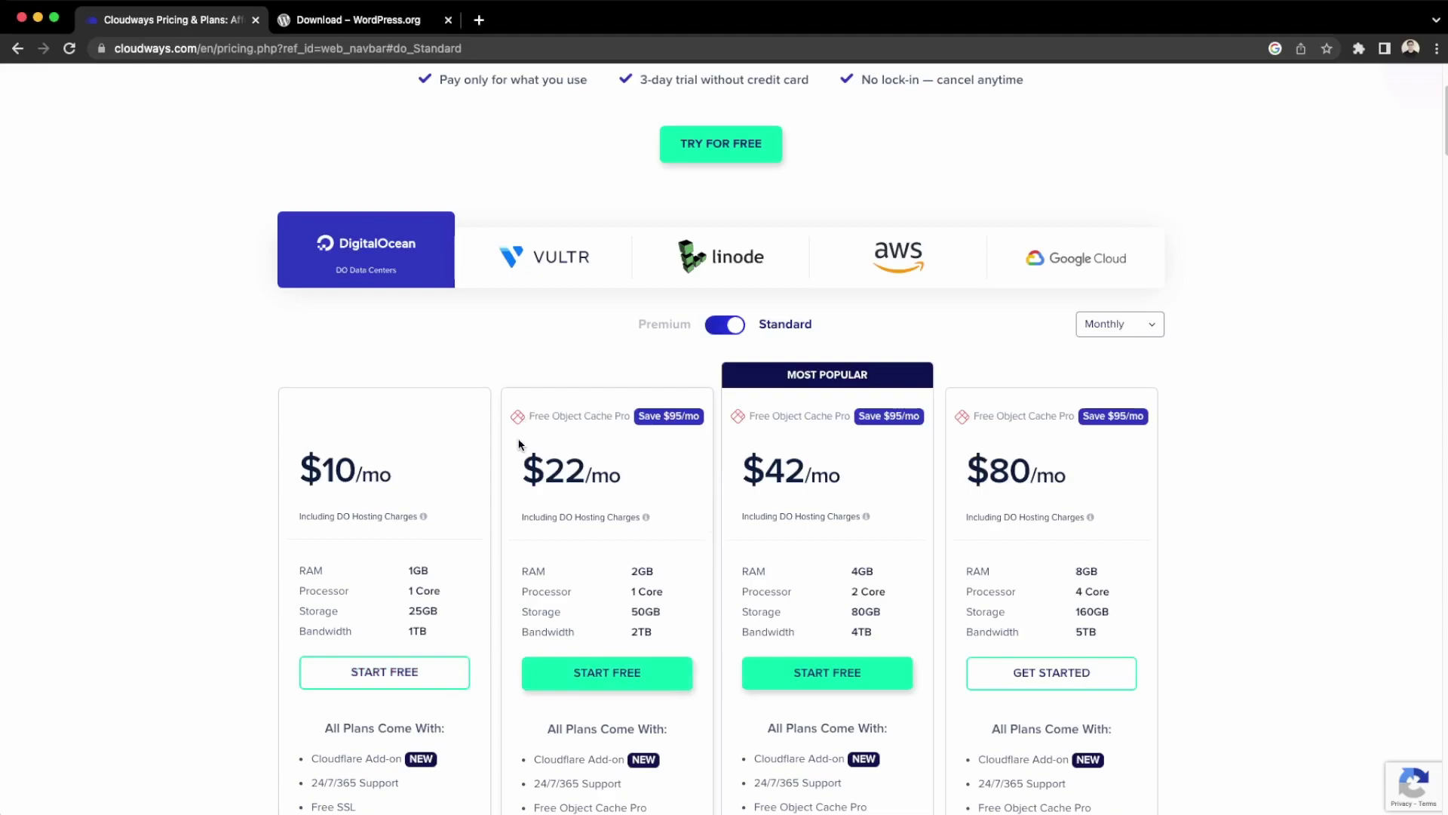
{"action": "scroll", "coordinate": [521, 452], "scroll_direction": "down", "scroll_amount": 1}
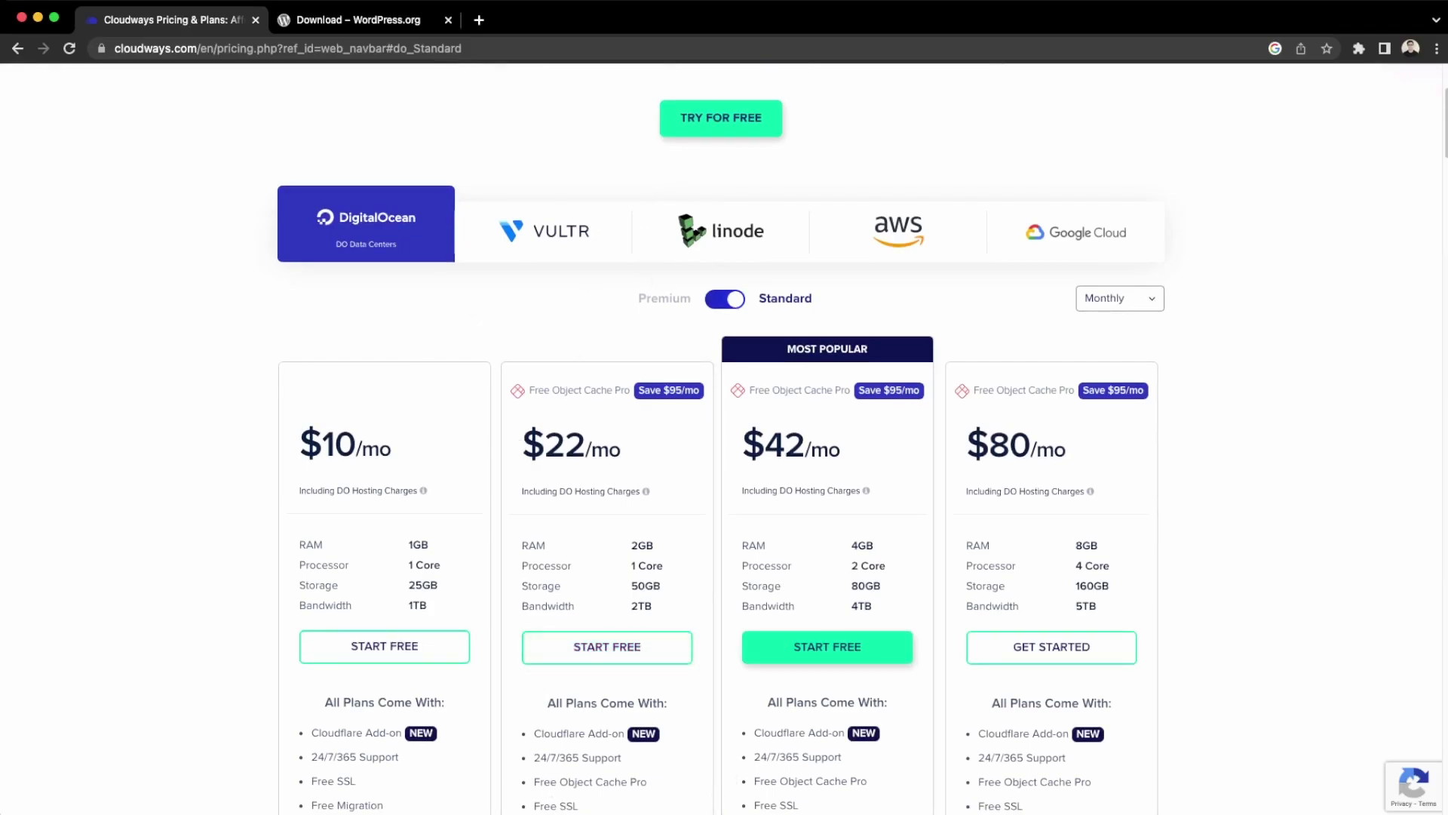
{"action": "scroll", "coordinate": [687, 548], "scroll_direction": "up", "scroll_amount": 2}
{"action": "scroll", "coordinate": [686, 548], "scroll_direction": "up", "scroll_amount": 3}
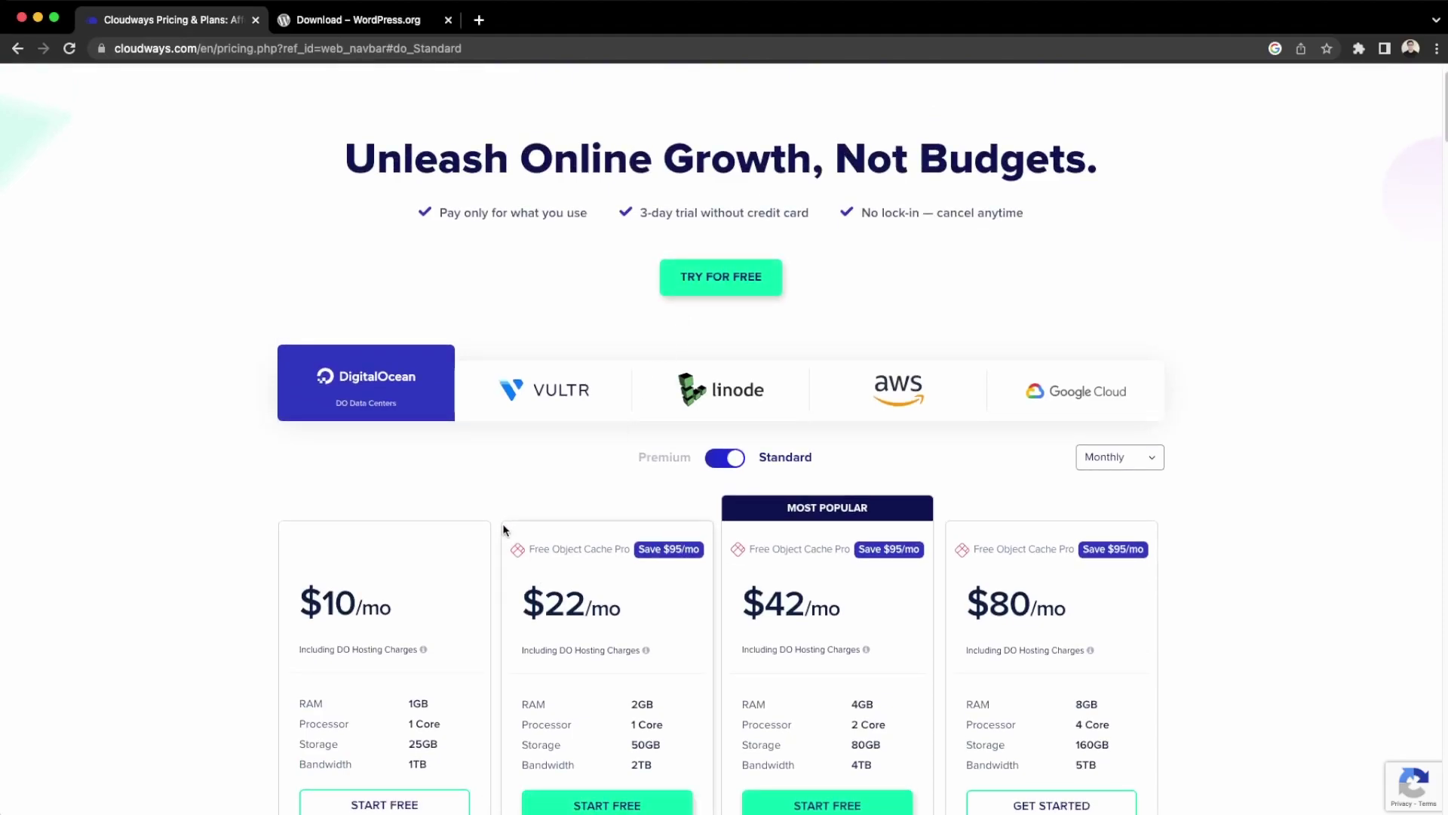
Log in to Cloudways from the free-trial page using a Google account.
{"action": "left_click", "coordinate": [707, 287]}
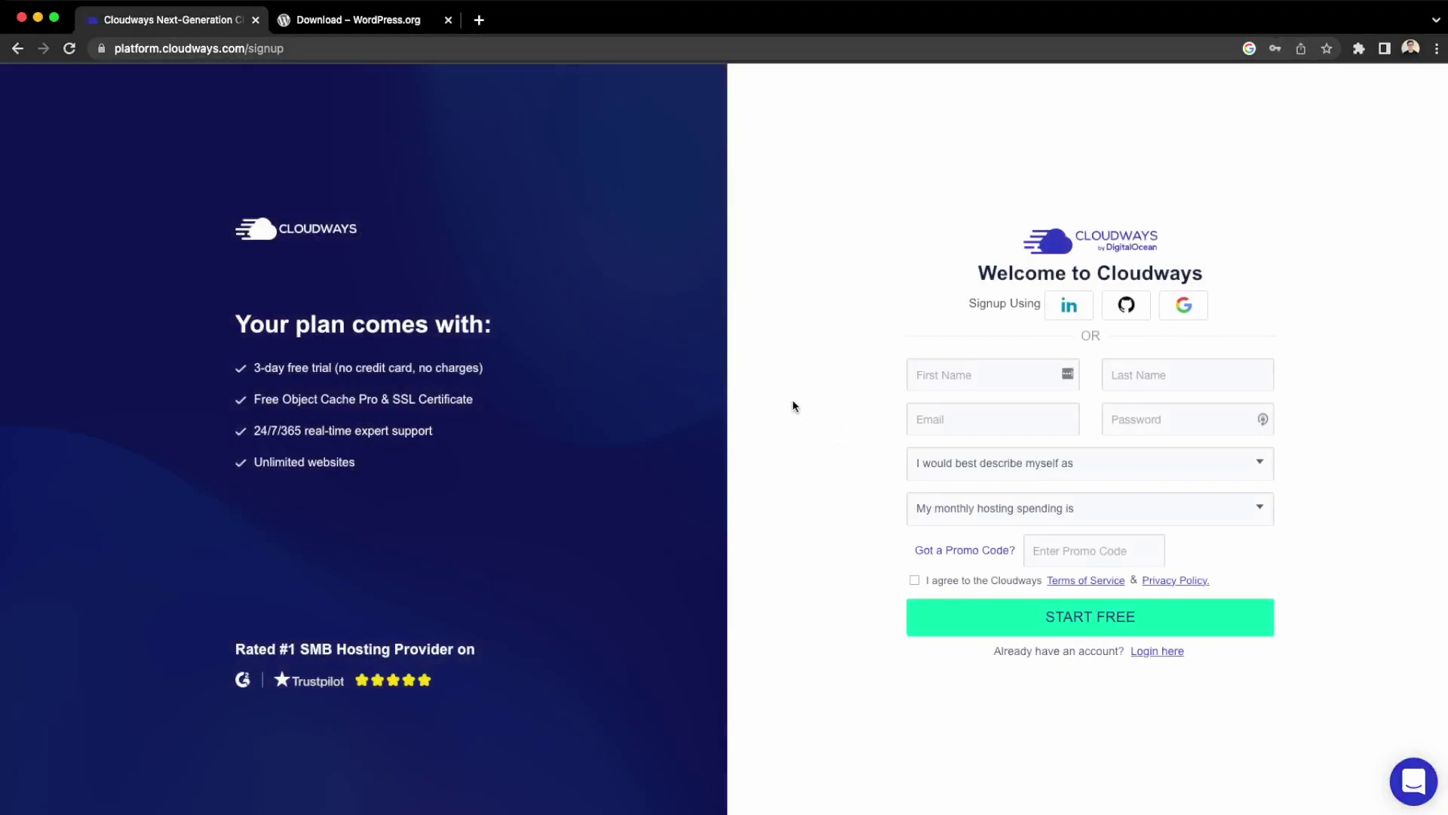
{"action": "left_click", "coordinate": [1152, 653]}
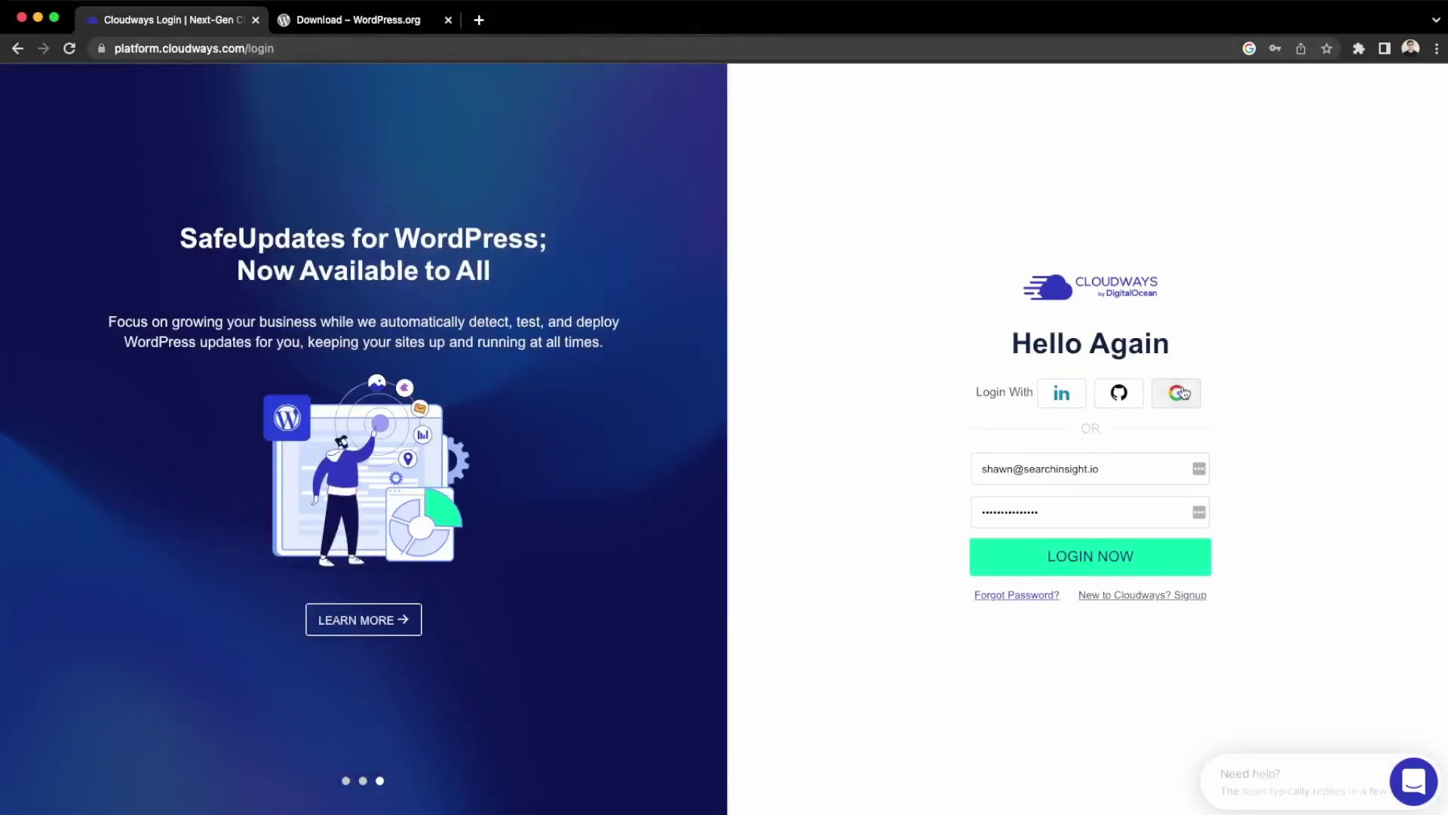
{"action": "left_click", "coordinate": [1183, 393]}
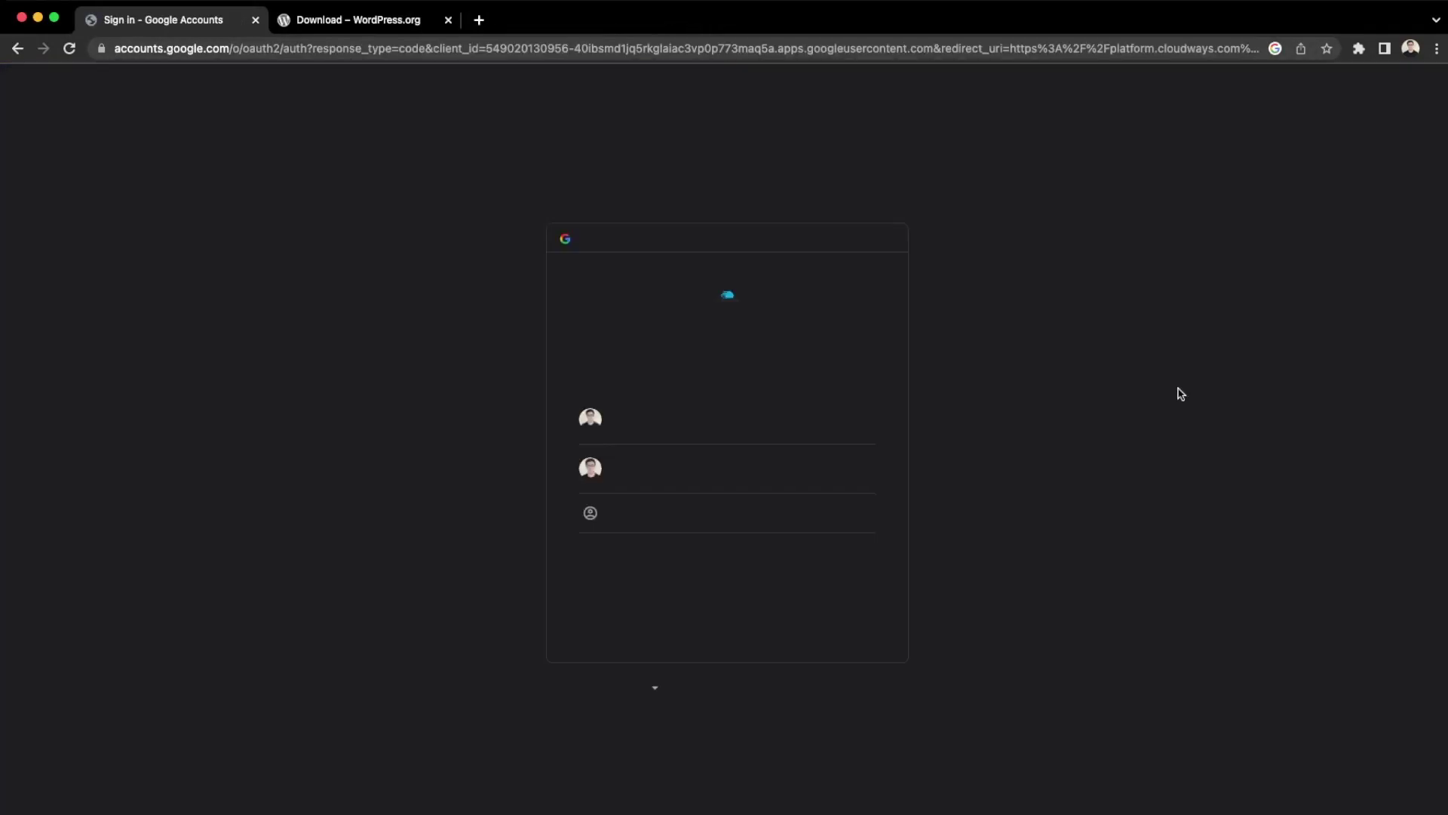
{"action": "left_click", "coordinate": [784, 485]}
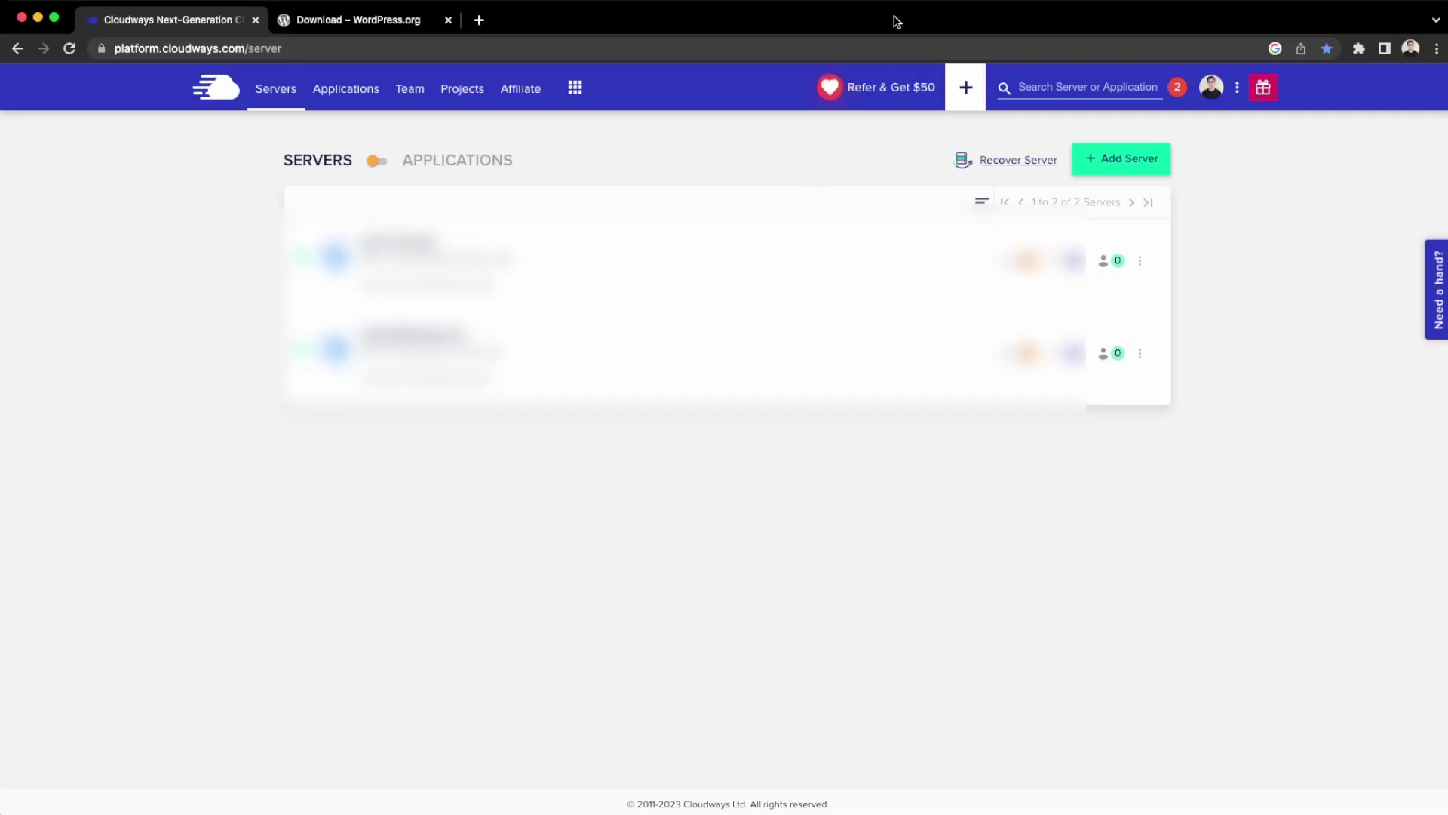
Start a new server with WordPress 6.1.1, naming the managed app and WordPress-Server.
{"action": "left_click", "coordinate": [1124, 168]}
{"action": "left_click", "coordinate": [451, 272]}
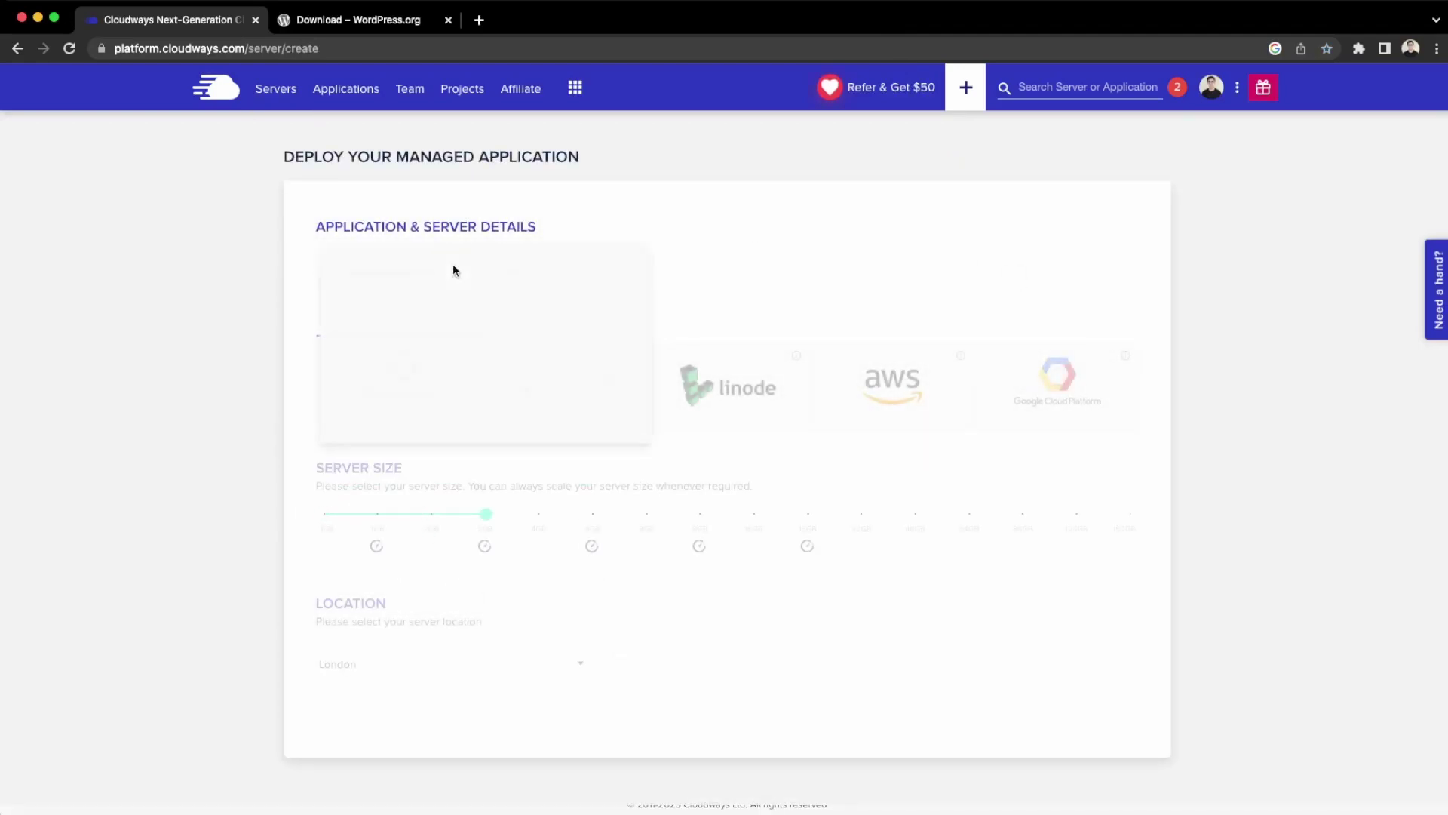
{"action": "left_click", "coordinate": [387, 286]}
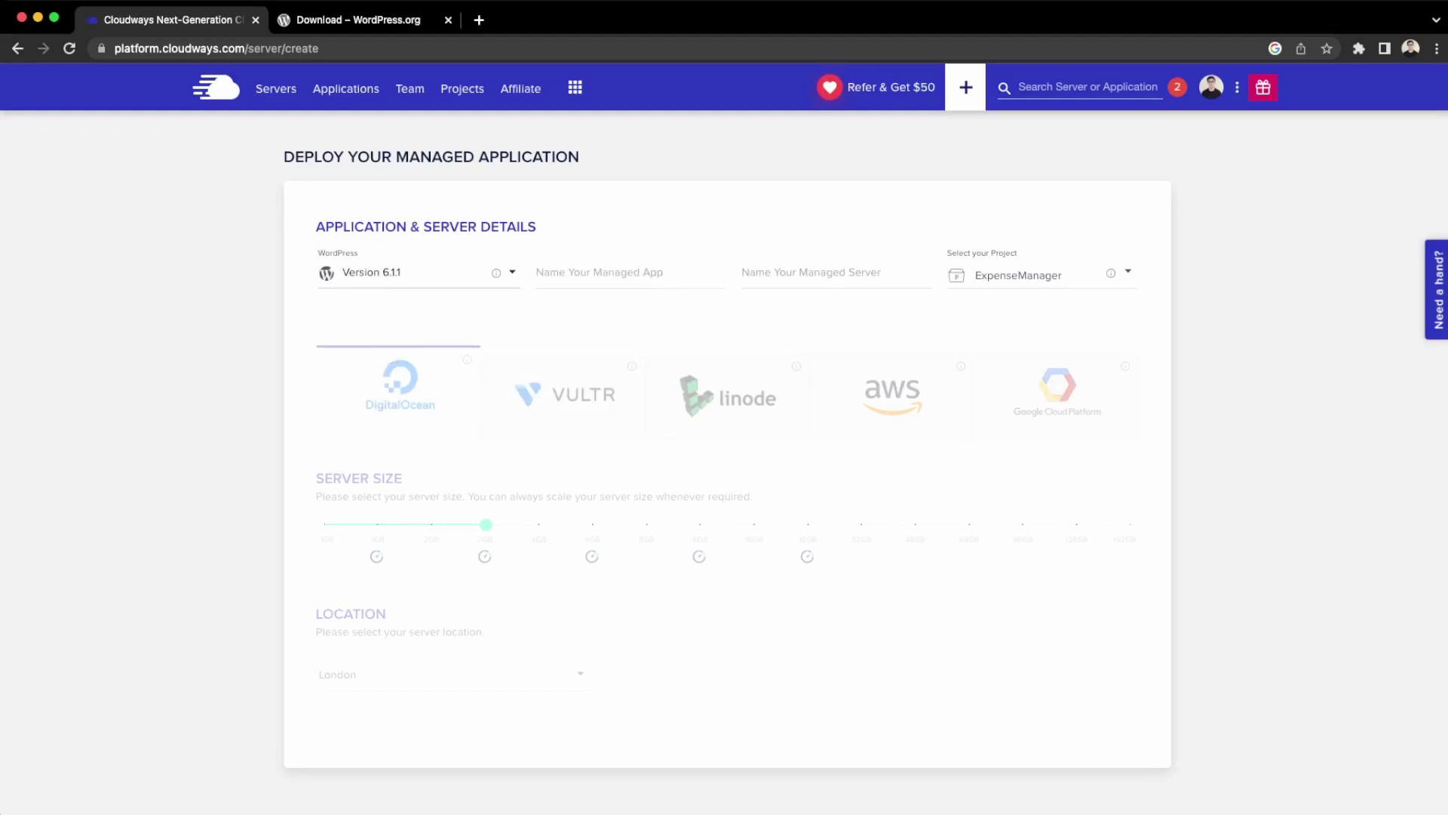
{"action": "left_click", "coordinate": [599, 282]}
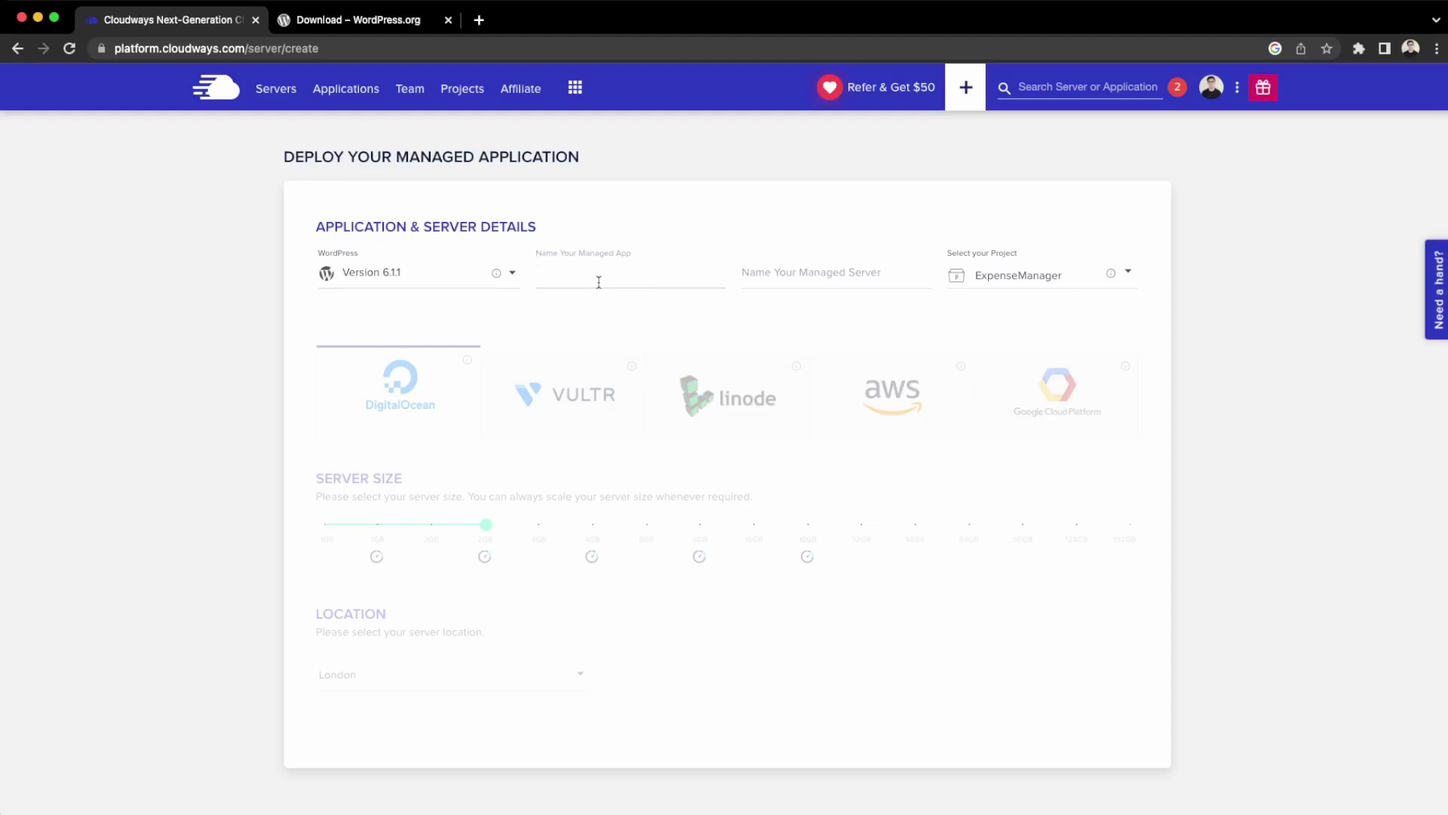
{"action": "type", "text": "Word"}
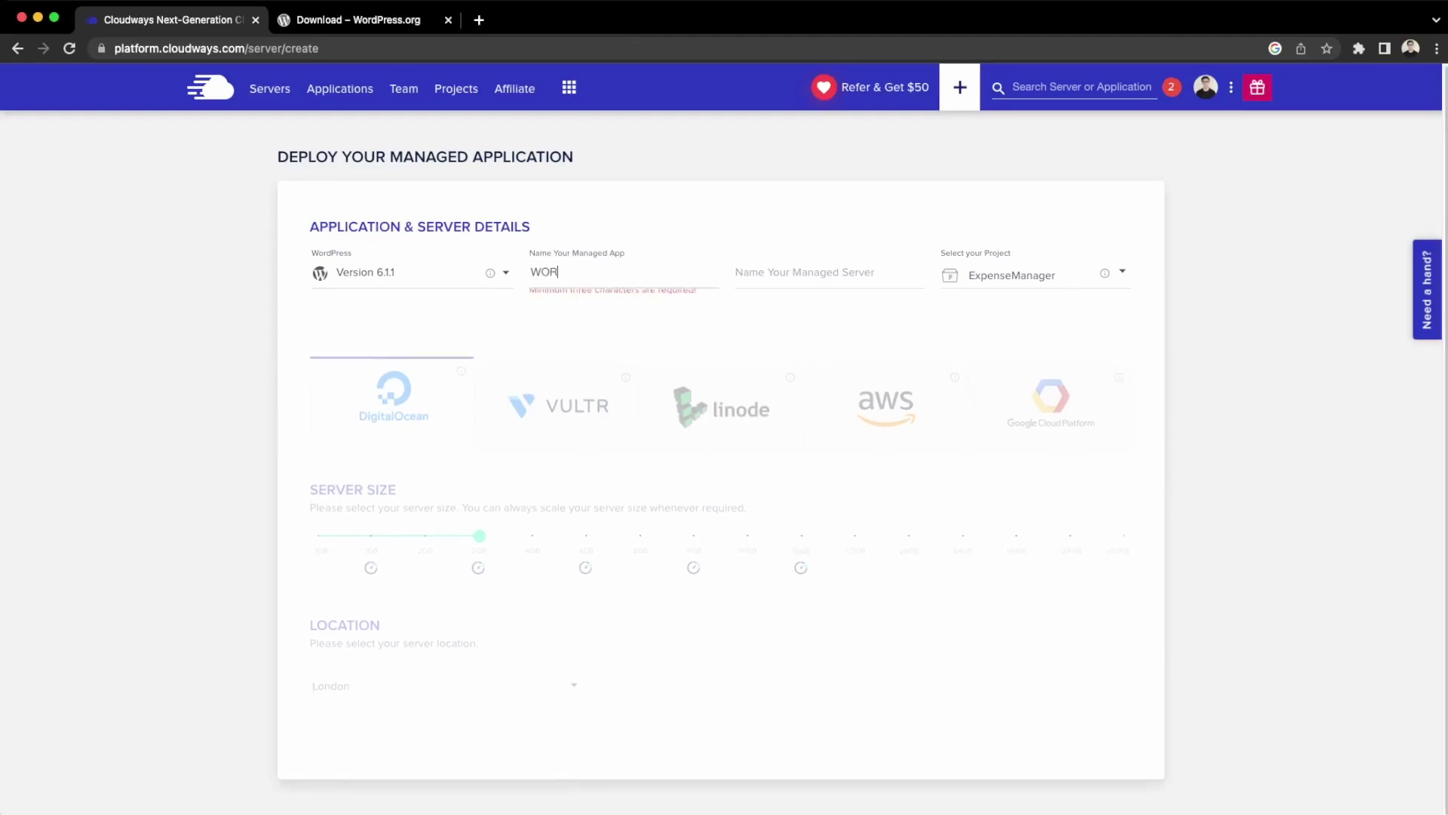
{"action": "type", "text": "Press"}
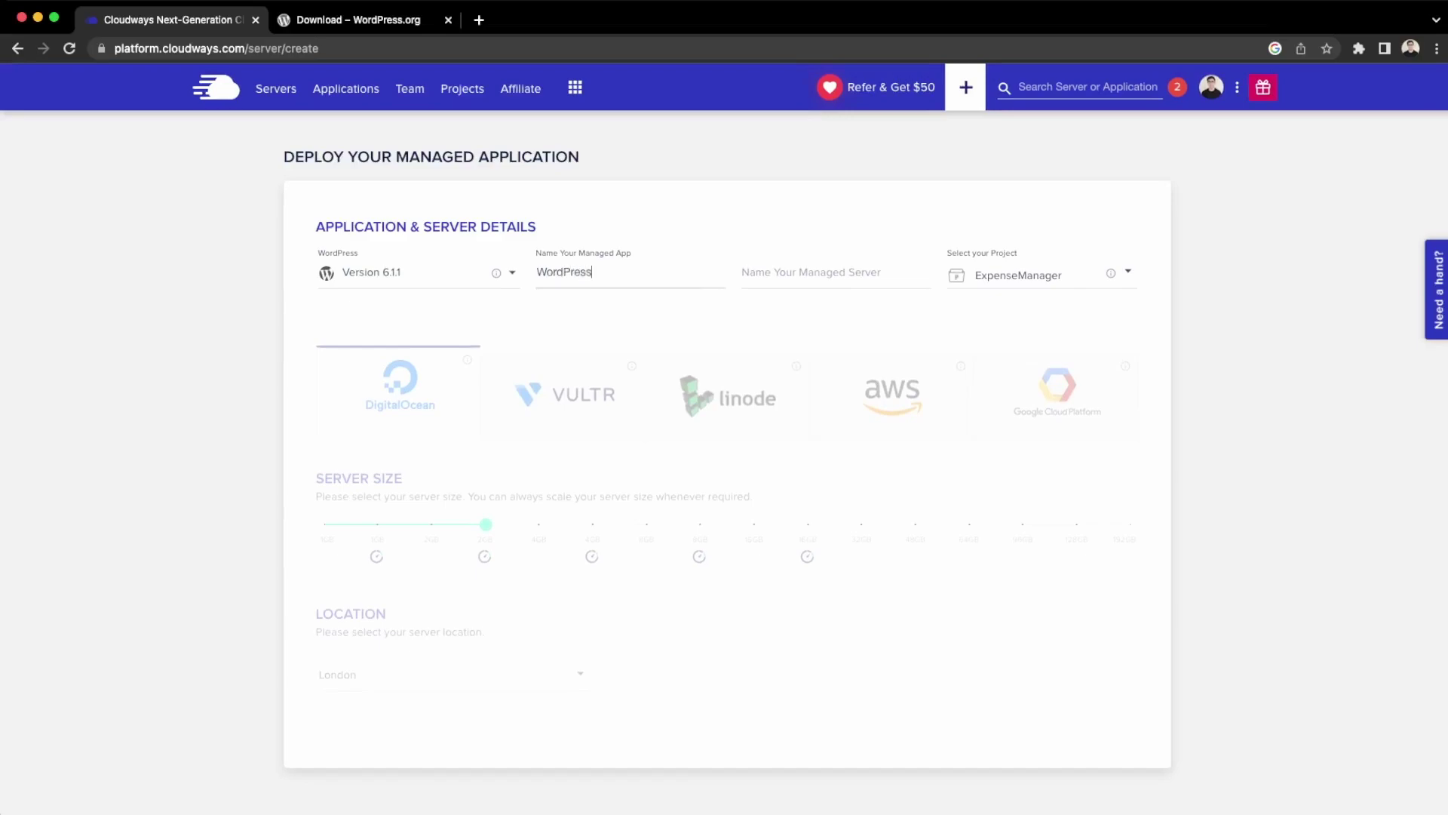
{"action": "key", "text": "Tab"}
{"action": "type", "text": "WordPr"}
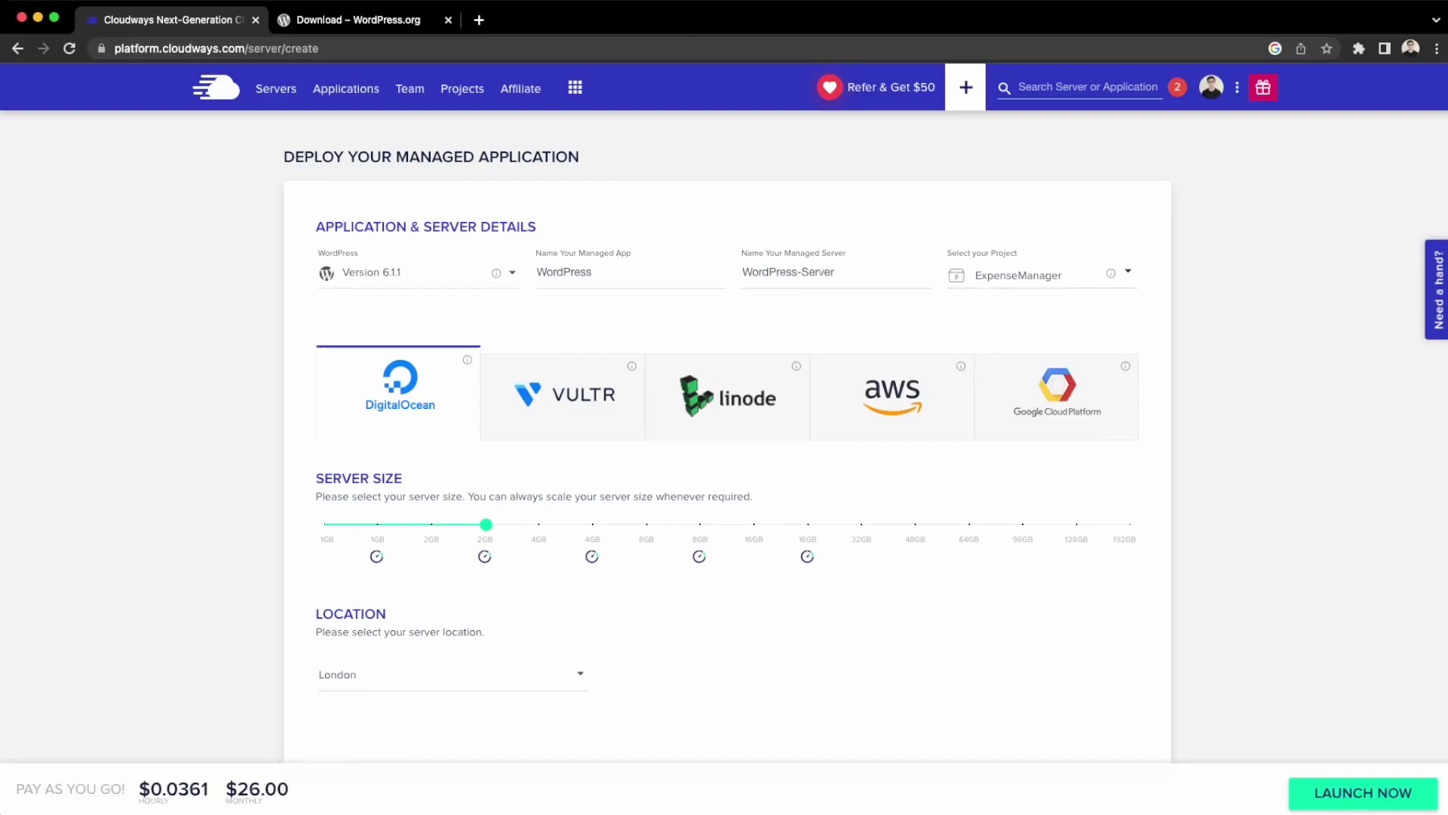
Assign project WordPress-Testing, 1GB size and Toronto location, then launch the server.
{"action": "left_click", "coordinate": [1103, 277]}
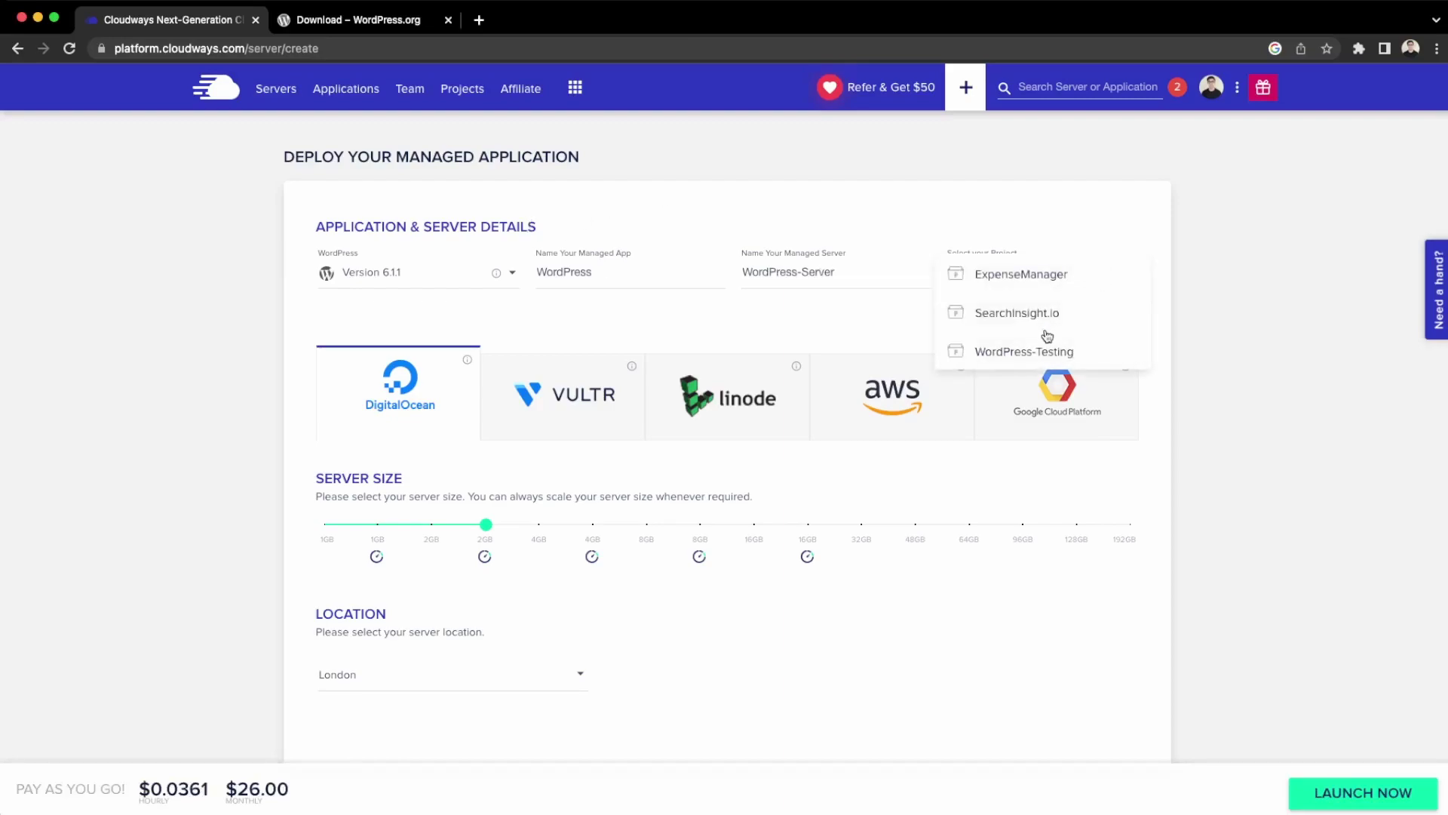
{"action": "left_click", "coordinate": [1038, 353]}
{"action": "left_click_drag", "start_coordinate": [487, 526], "coordinate": [329, 537]}
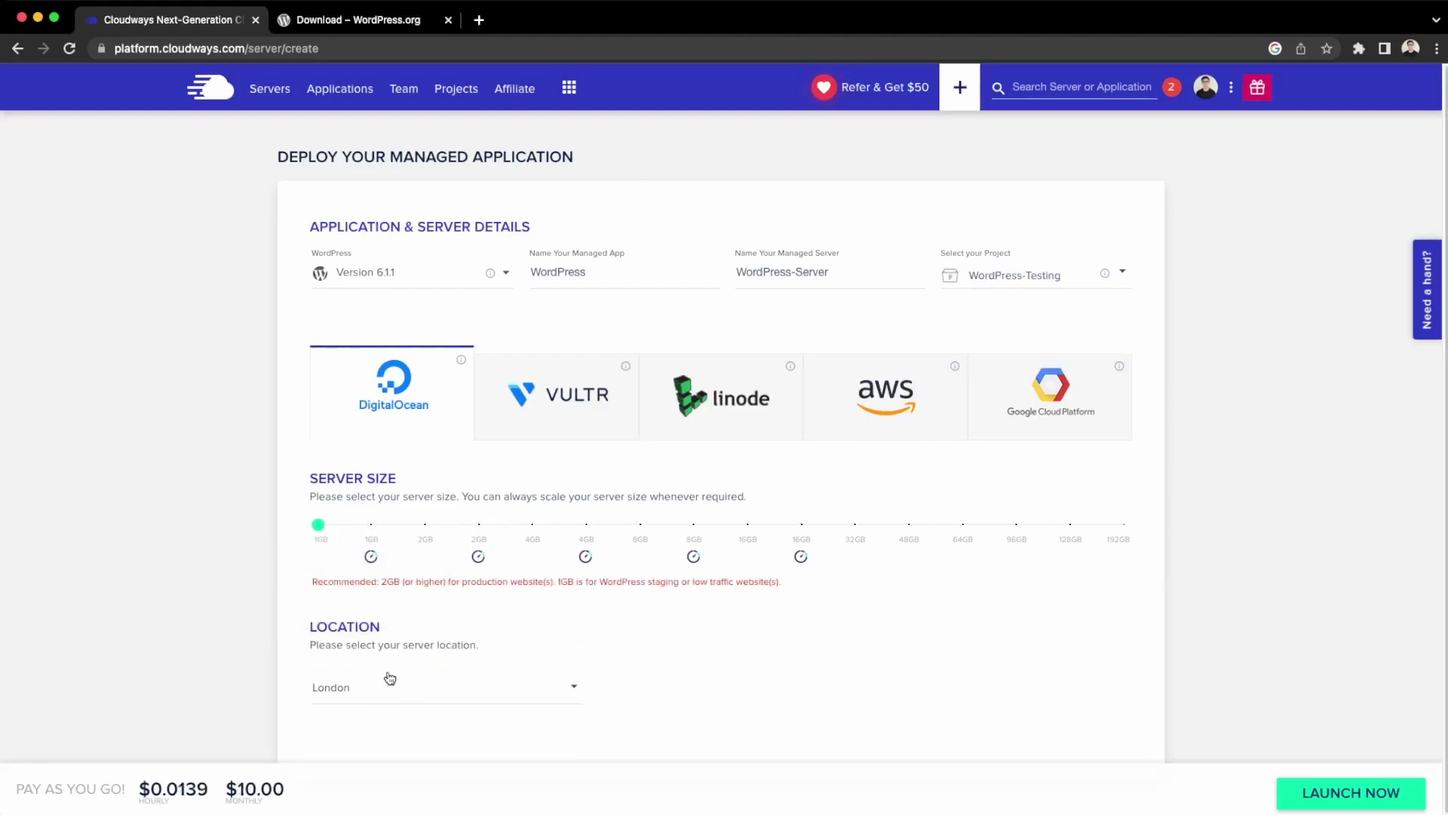
{"action": "left_click", "coordinate": [487, 695]}
{"action": "scroll", "coordinate": [482, 696], "scroll_direction": "down", "scroll_amount": 4}
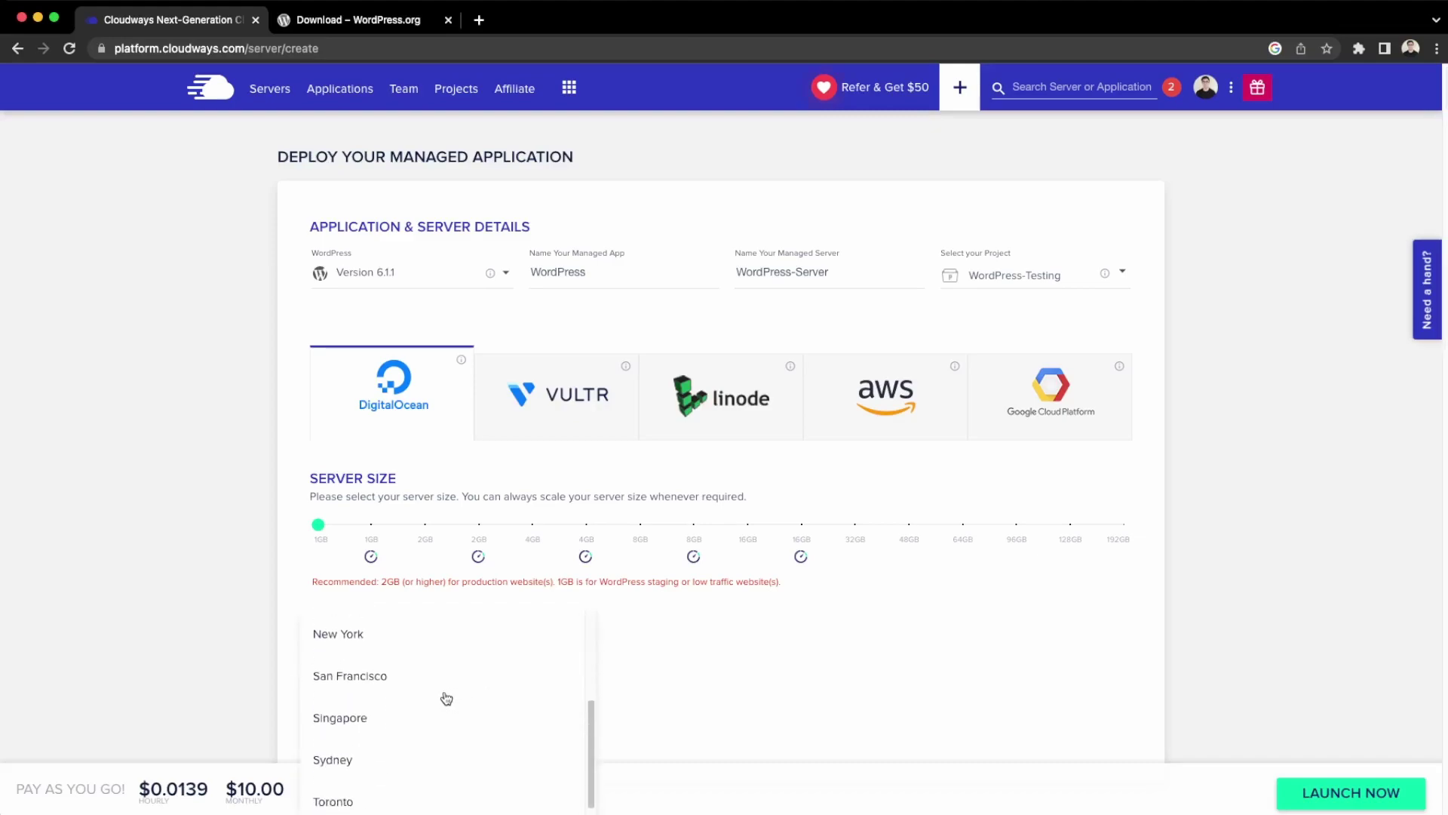
{"action": "scroll", "coordinate": [413, 697], "scroll_direction": "down", "scroll_amount": 1}
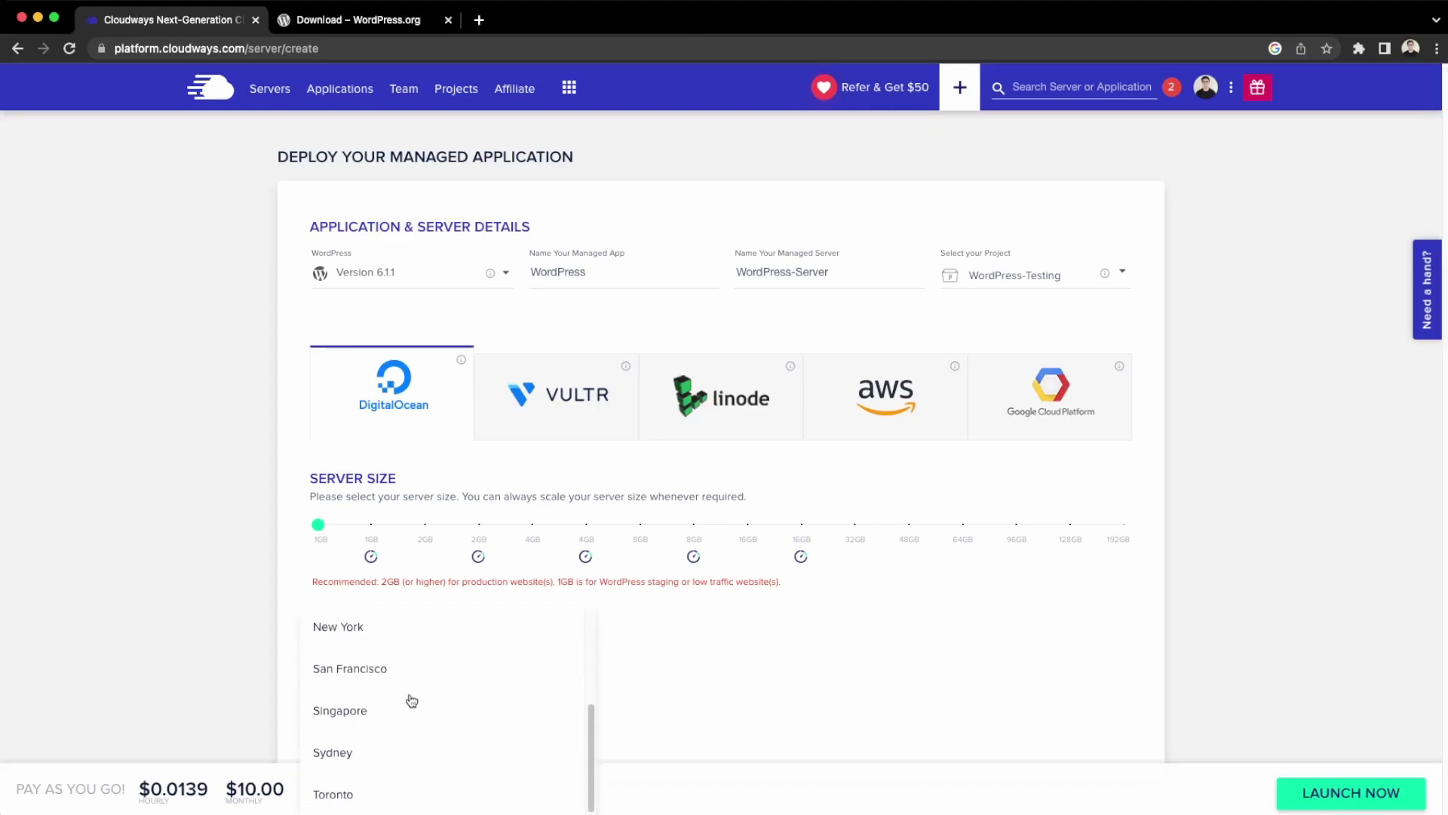
{"action": "left_click", "coordinate": [354, 798]}
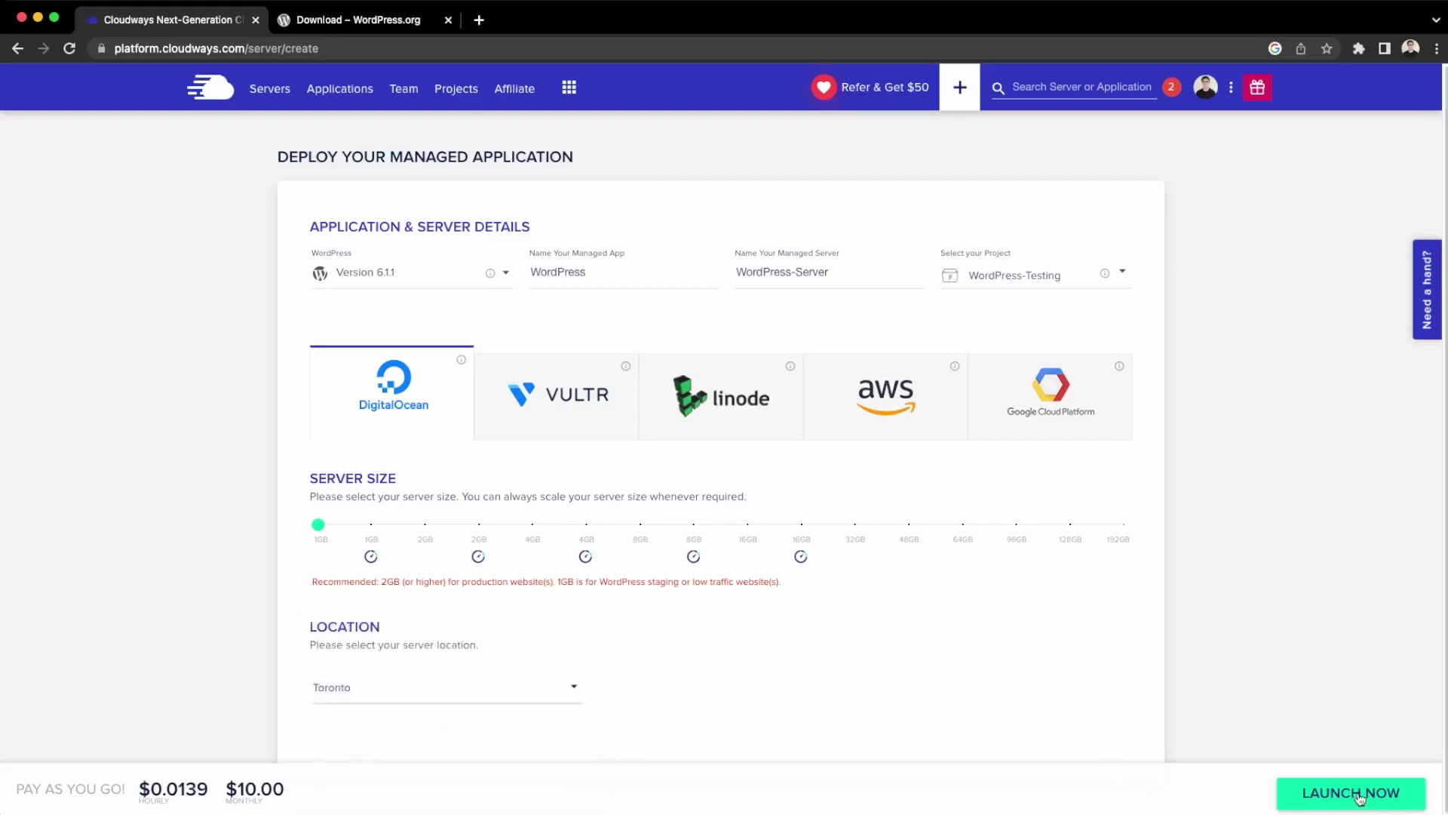
{"action": "left_click", "coordinate": [1358, 798]}
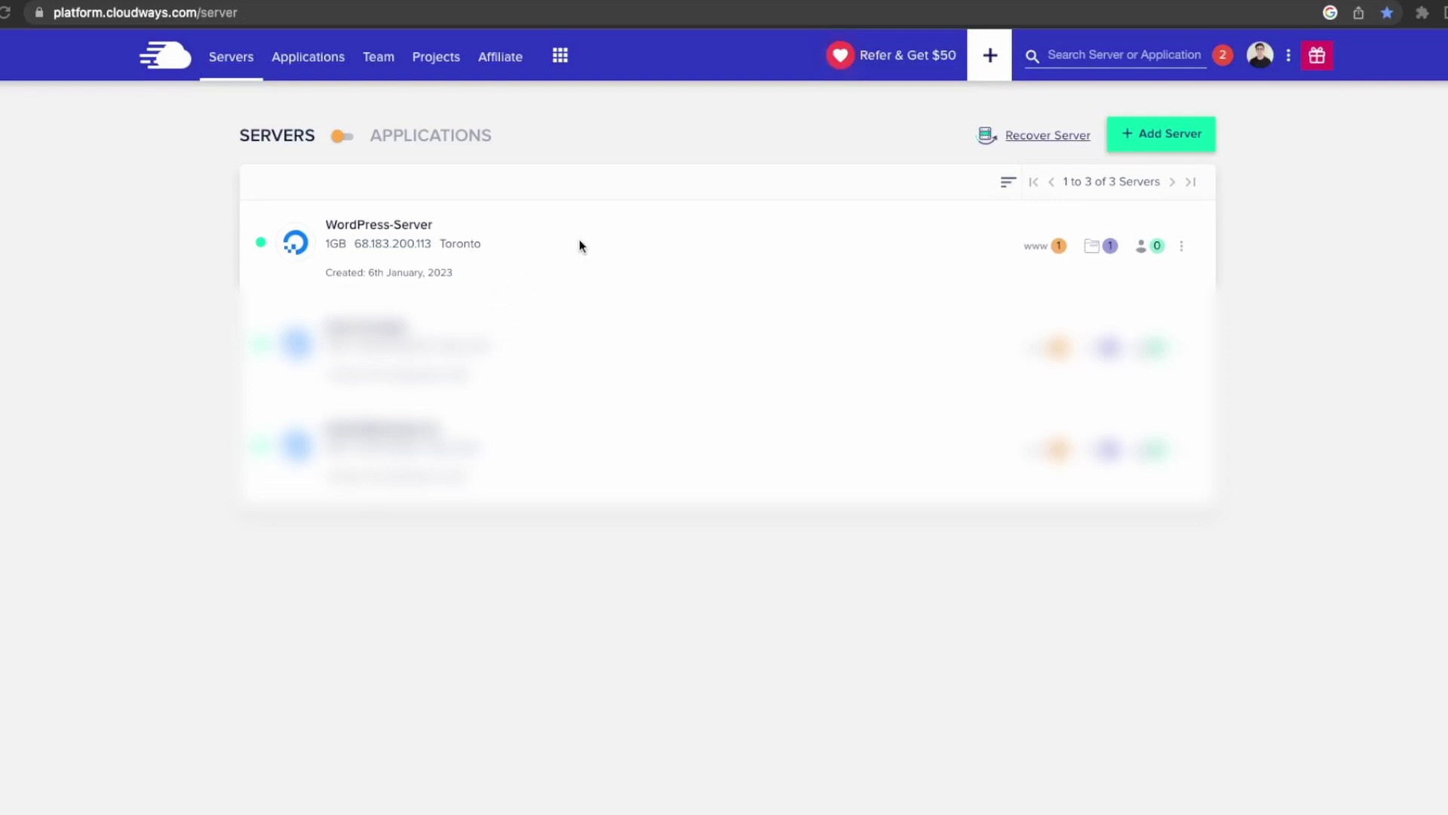
Open the WordPress app's access details on WordPress-Server and view the live site.
{"action": "left_click", "coordinate": [534, 250]}
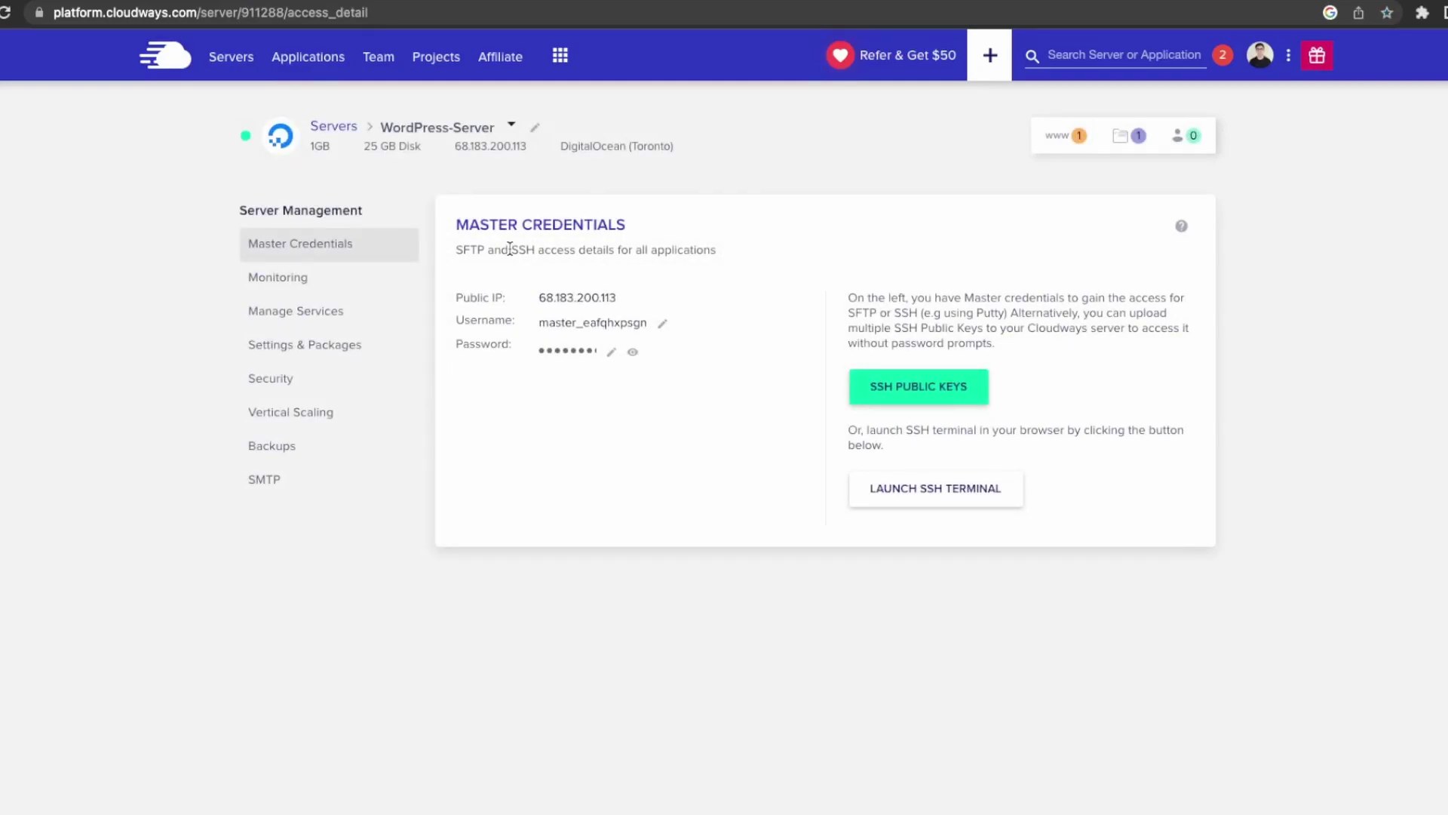
{"action": "left_click", "coordinate": [1051, 140]}
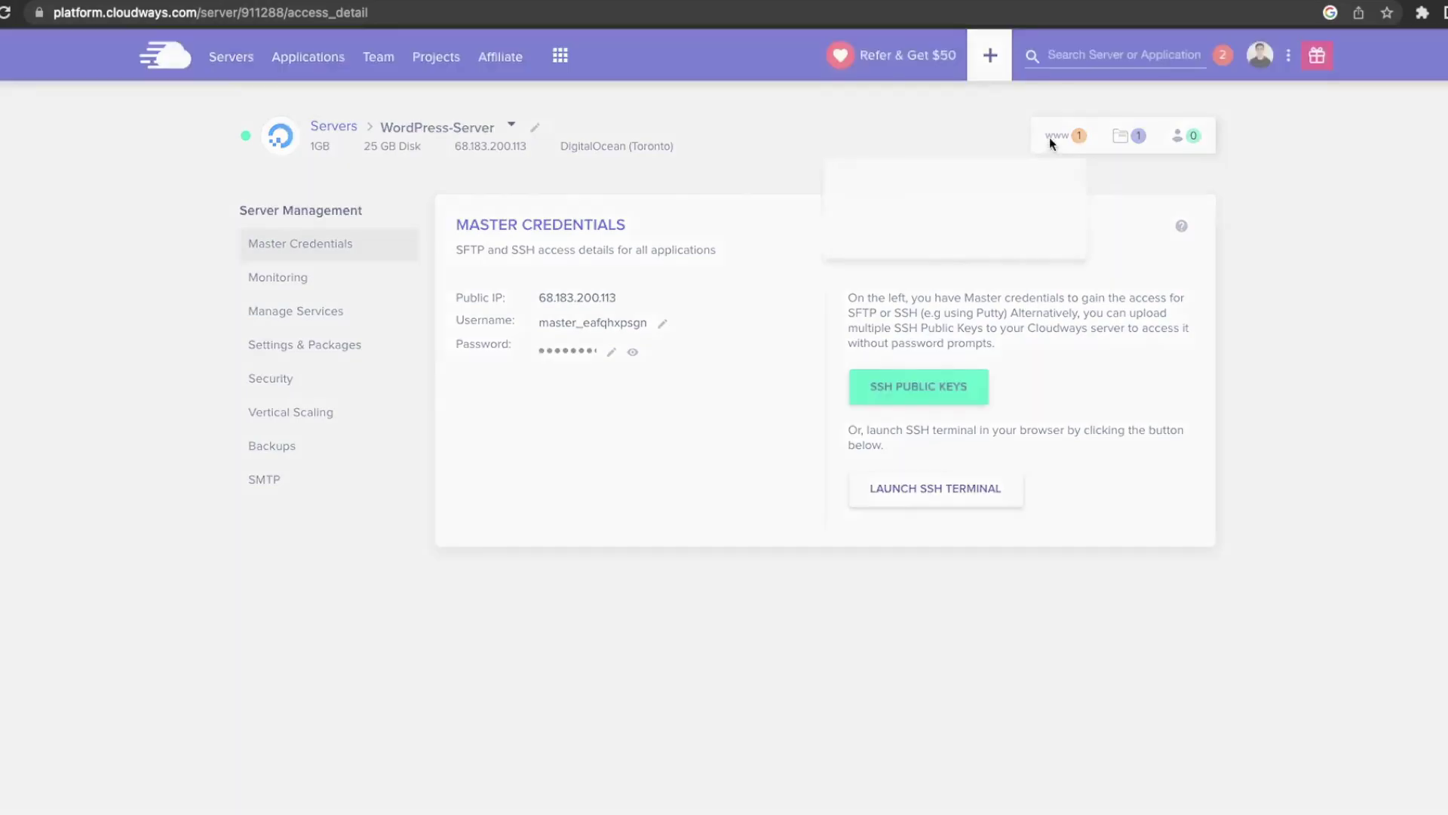
{"action": "left_click", "coordinate": [856, 238]}
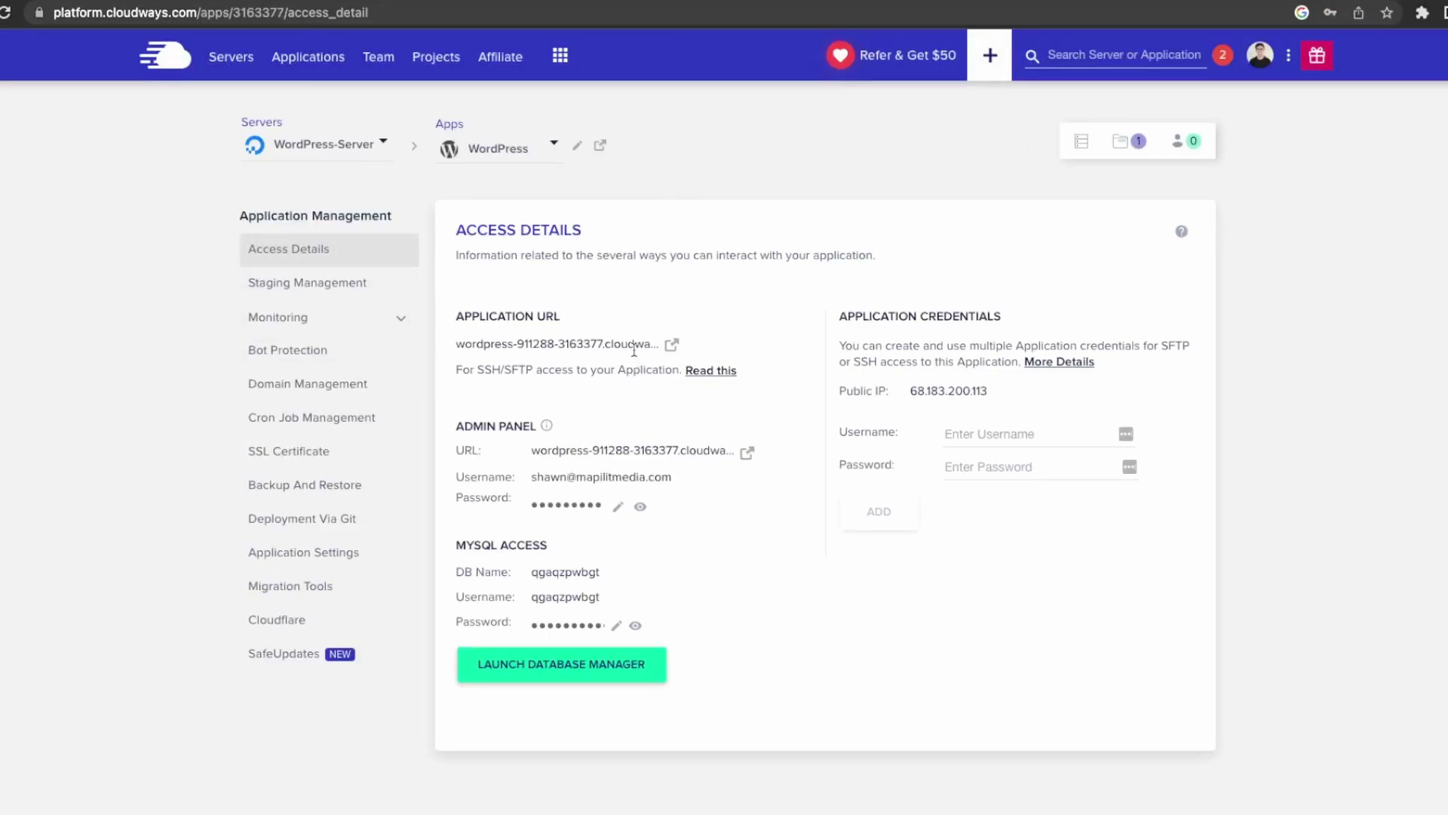
{"action": "left_click", "coordinate": [640, 506]}
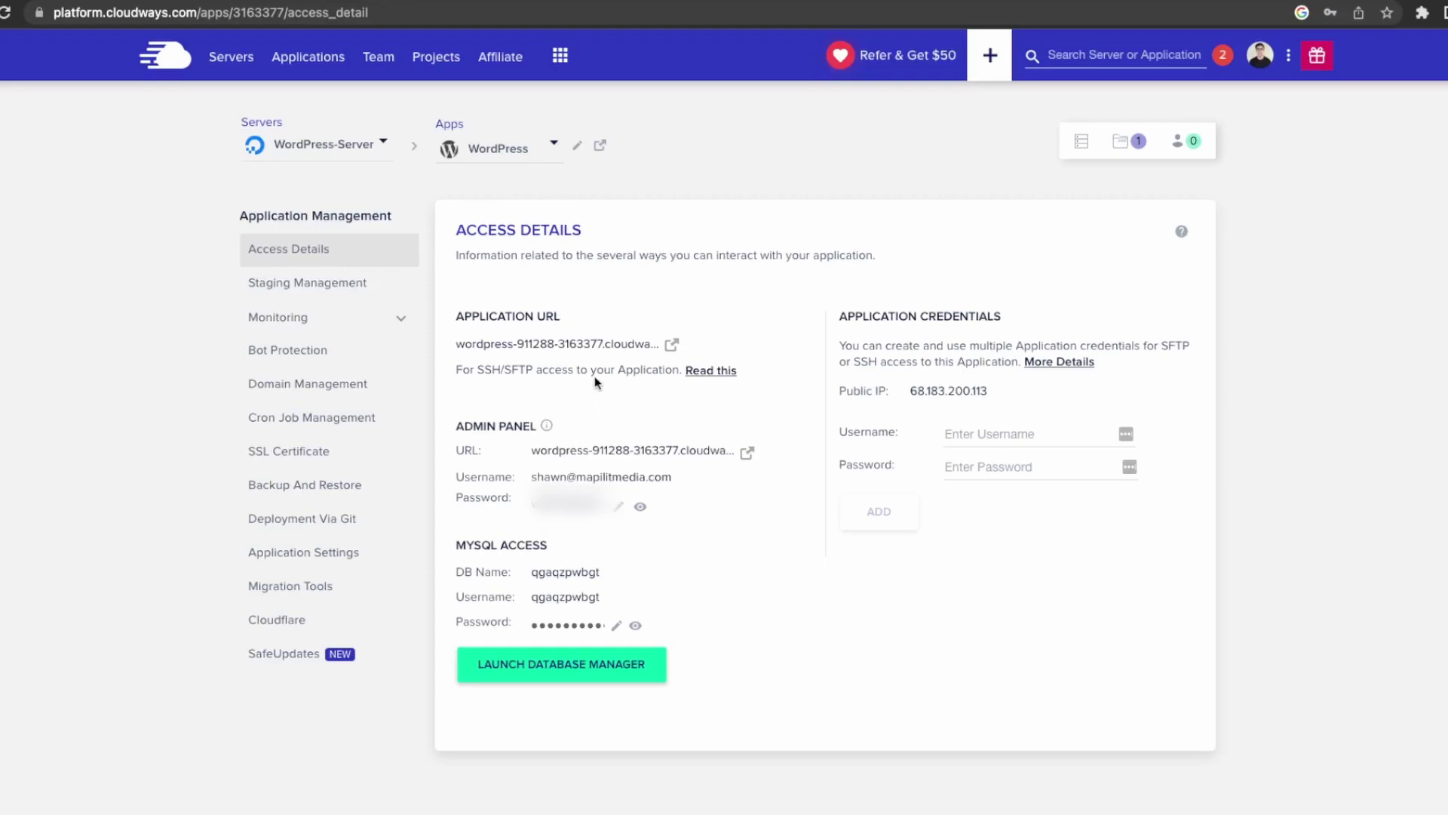
{"action": "left_click", "coordinate": [671, 347]}
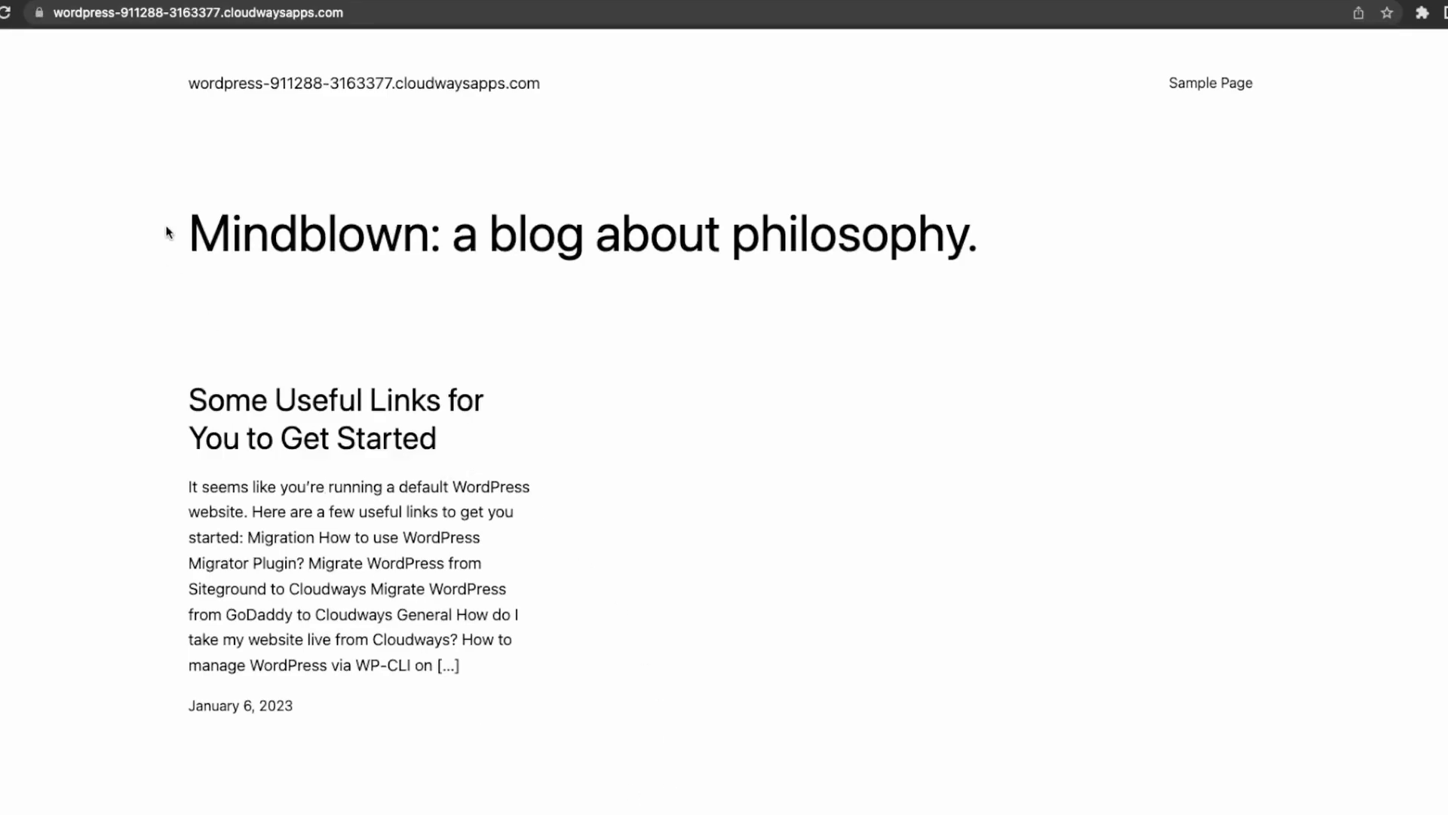
Load the site's /wp-admin login page.
{"action": "left_click", "coordinate": [492, 8]}
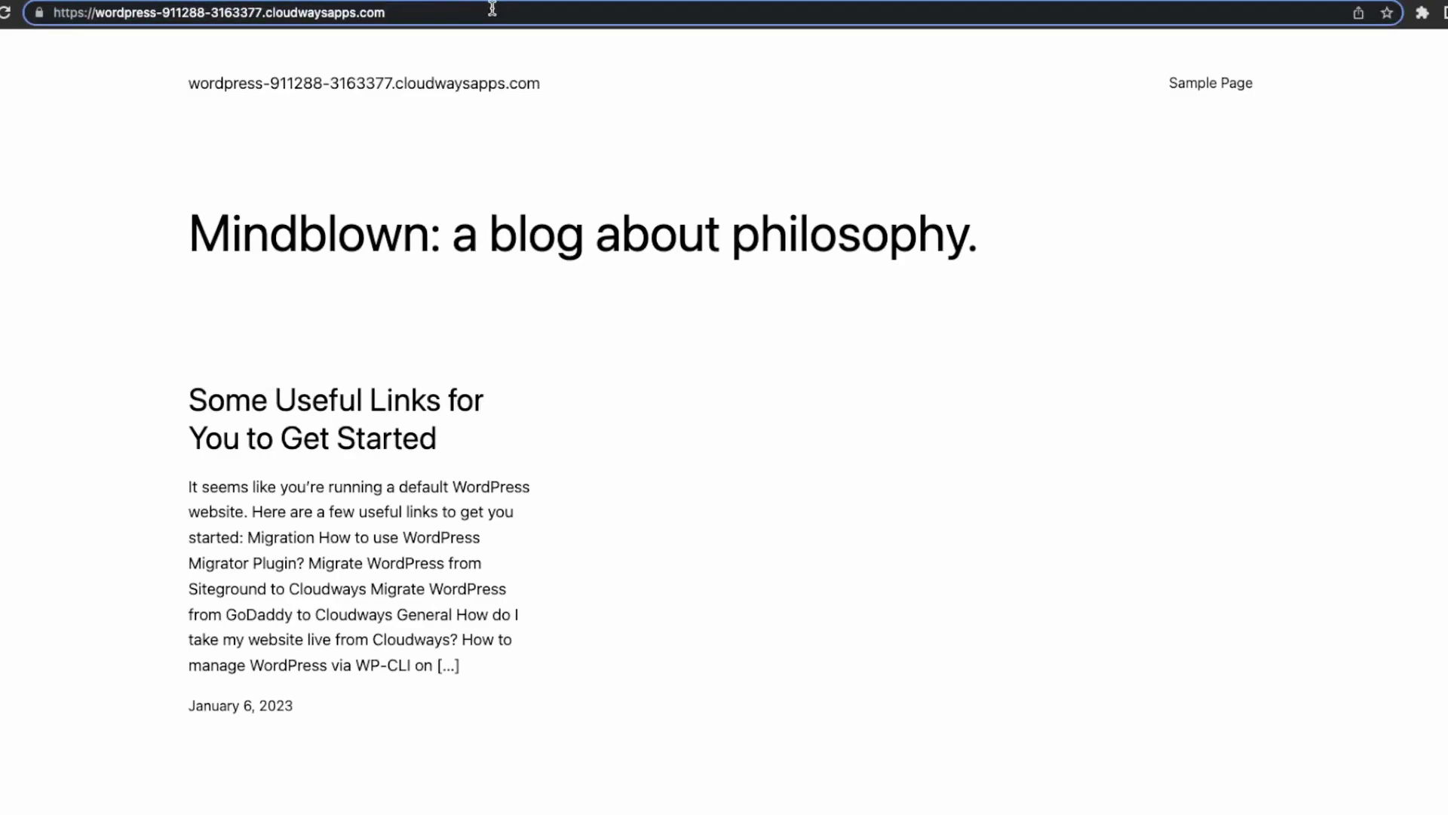
{"action": "type", "text": "/wp-admin"}
{"action": "key", "text": "Return"}
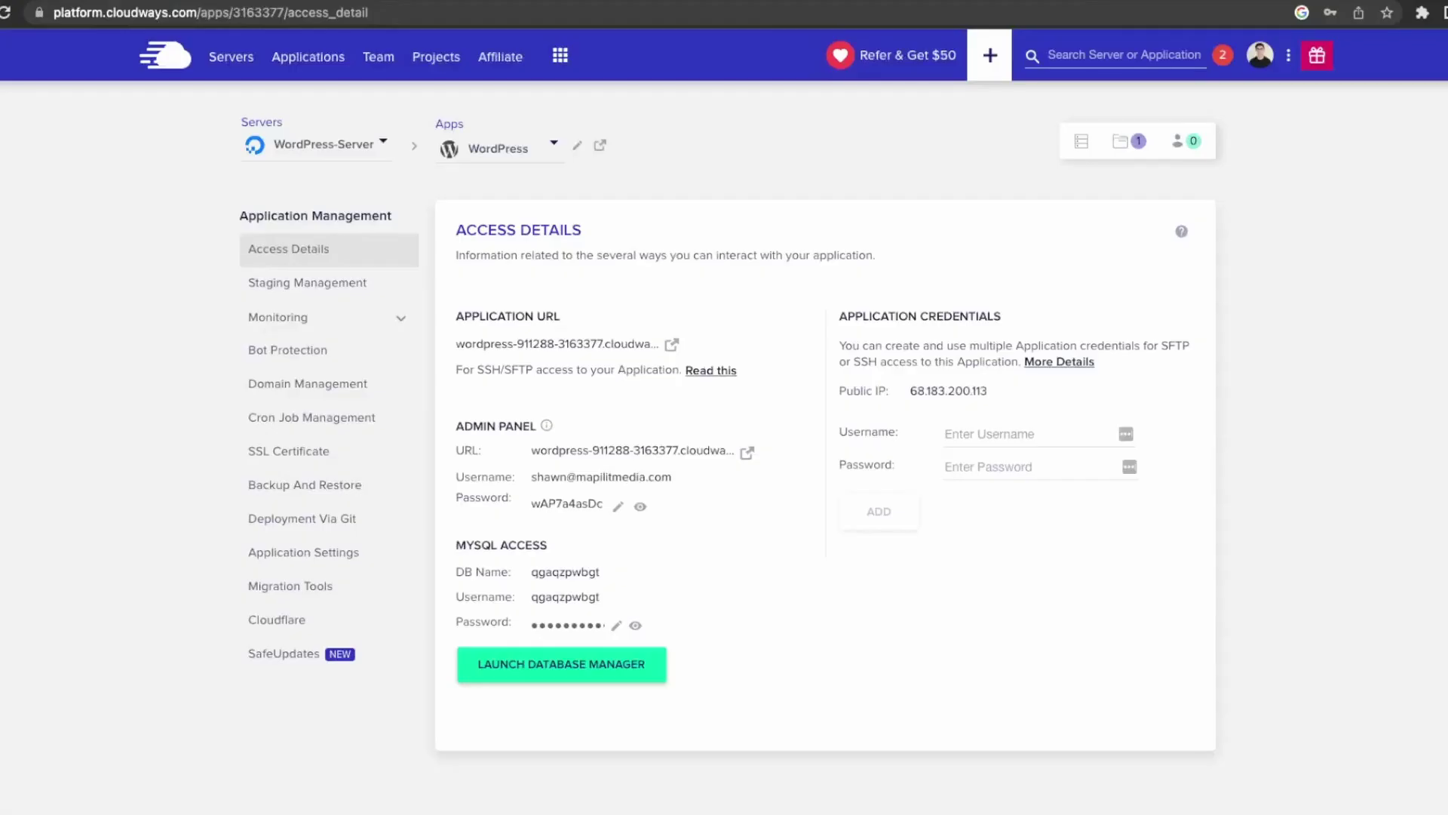
Log in using the admin username and password copied from Access Details.
{"action": "left_click_drag", "start_coordinate": [678, 484], "coordinate": [521, 480]}
{"action": "key", "text": "super+c"}
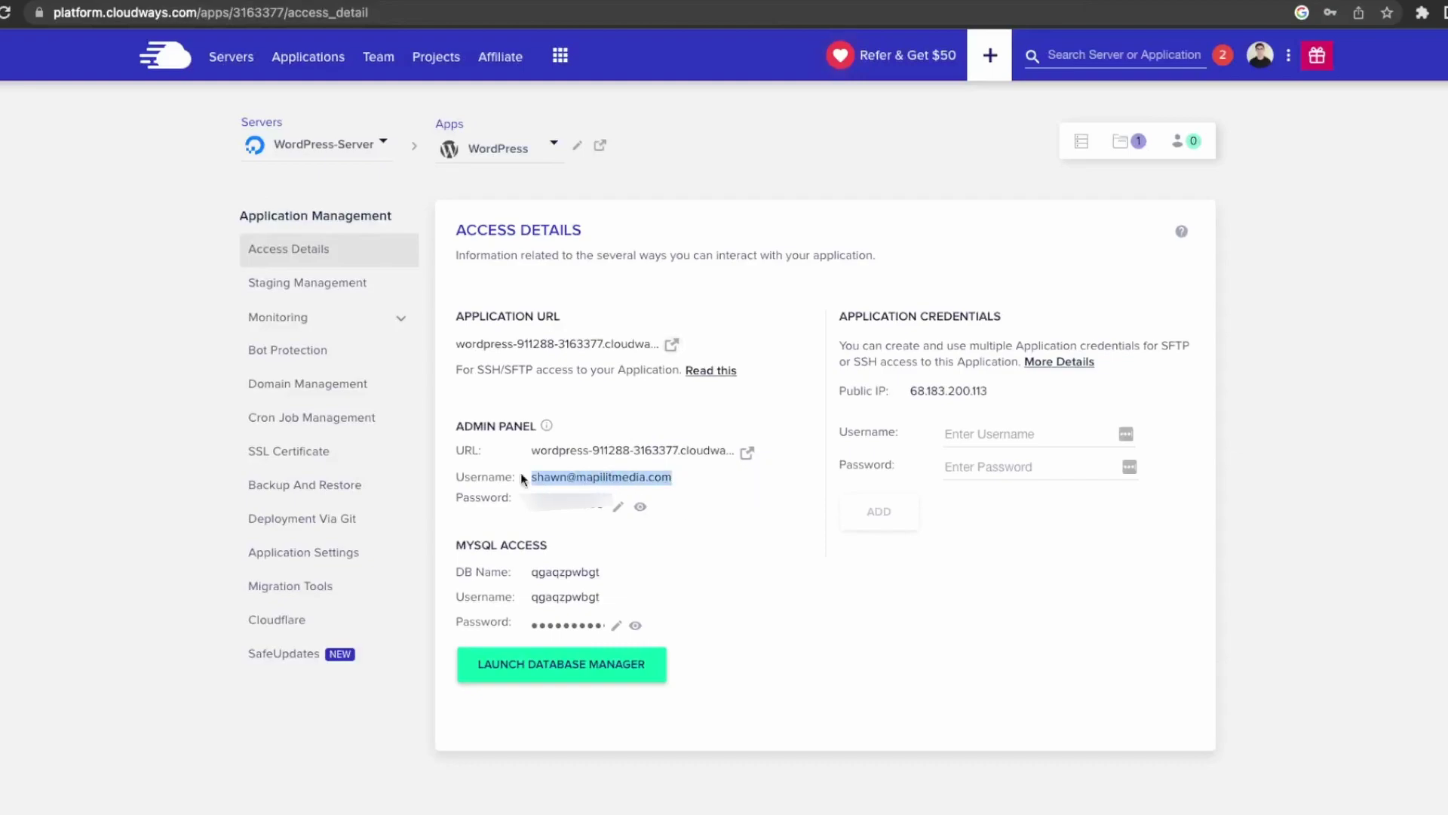
{"action": "left_click", "coordinate": [384, 1]}
{"action": "key", "text": "super+v"}
{"action": "left_click", "coordinate": [189, 1]}
{"action": "left_click", "coordinate": [558, 514]}
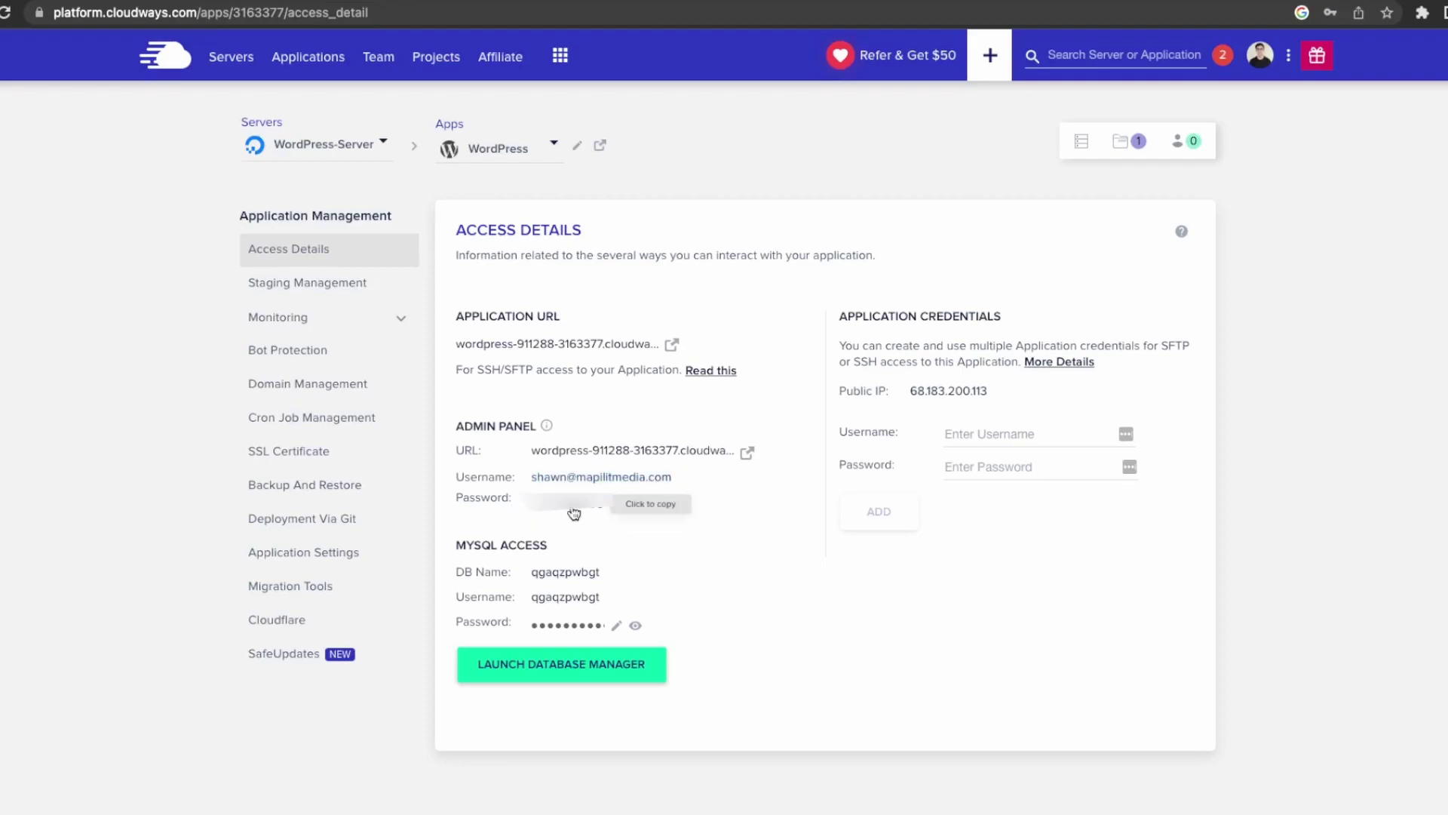
{"action": "left_click", "coordinate": [392, 3]}
{"action": "left_click", "coordinate": [769, 344]}
{"action": "key", "text": "super+v"}
{"action": "left_click", "coordinate": [827, 395]}
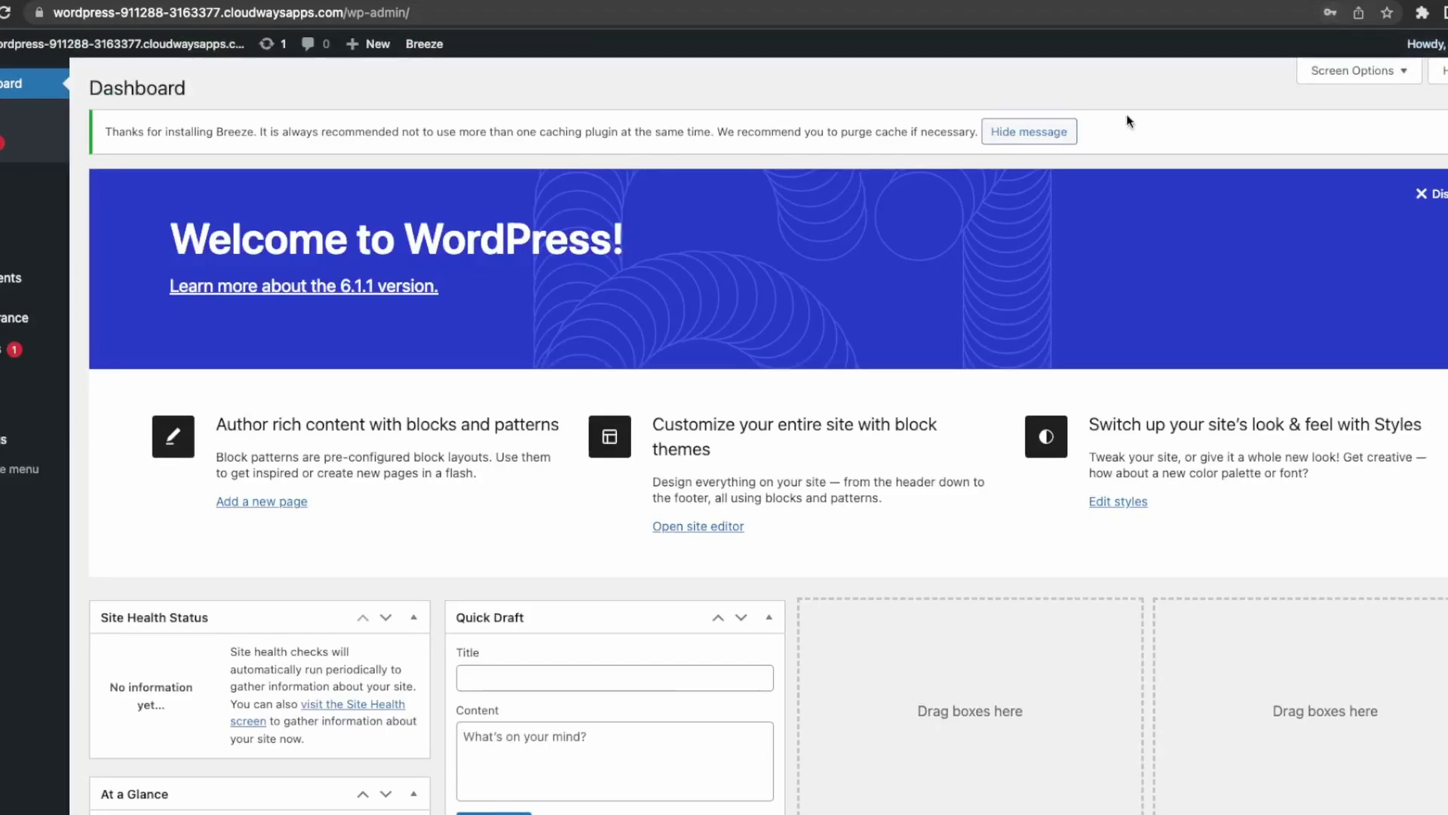
In Settings > General, enter the owner's blog name as Site Title and save.
{"action": "mouse_move", "coordinate": [67, 335]}
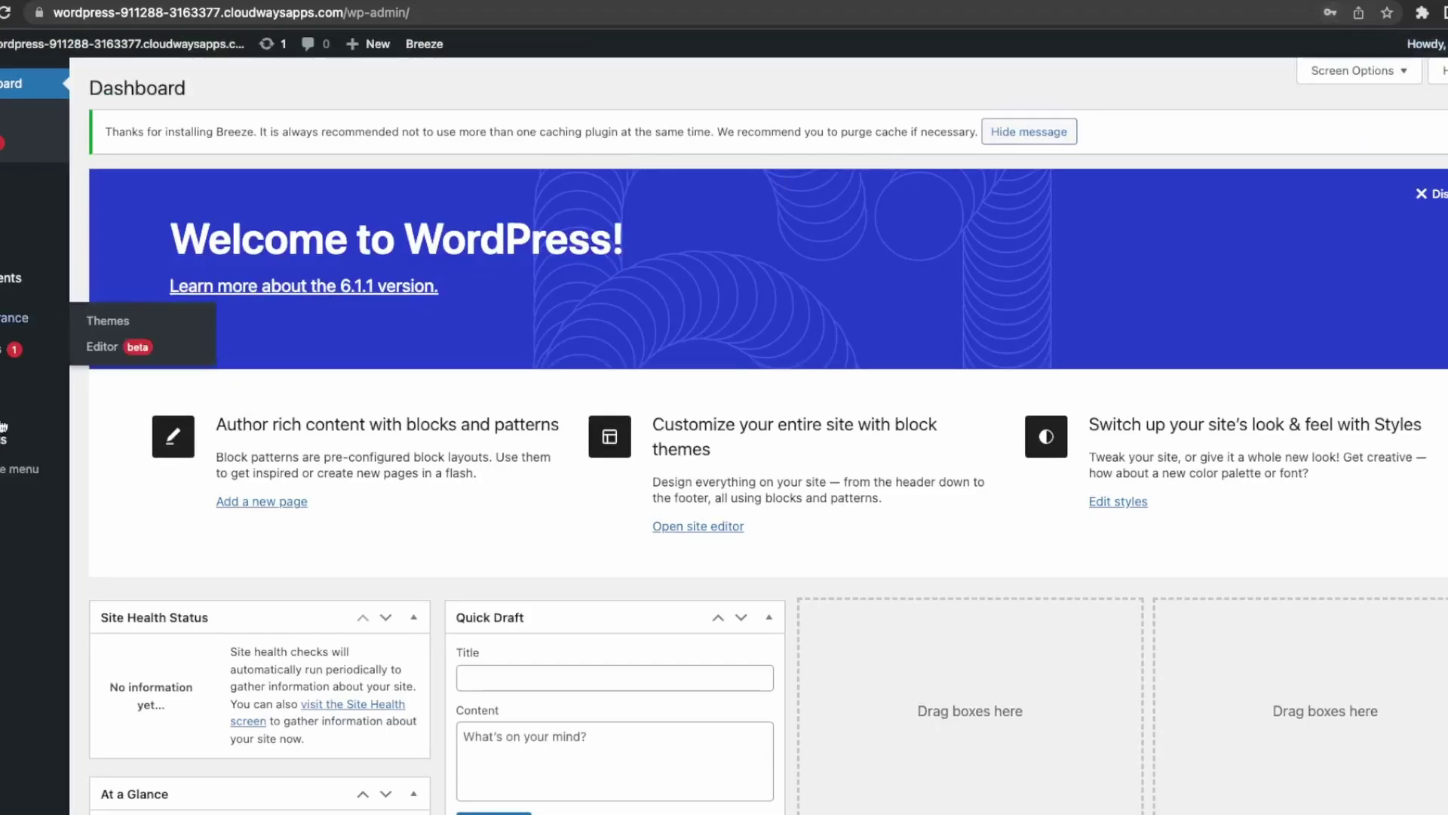
{"action": "mouse_move", "coordinate": [53, 441]}
{"action": "left_click", "coordinate": [117, 447]}
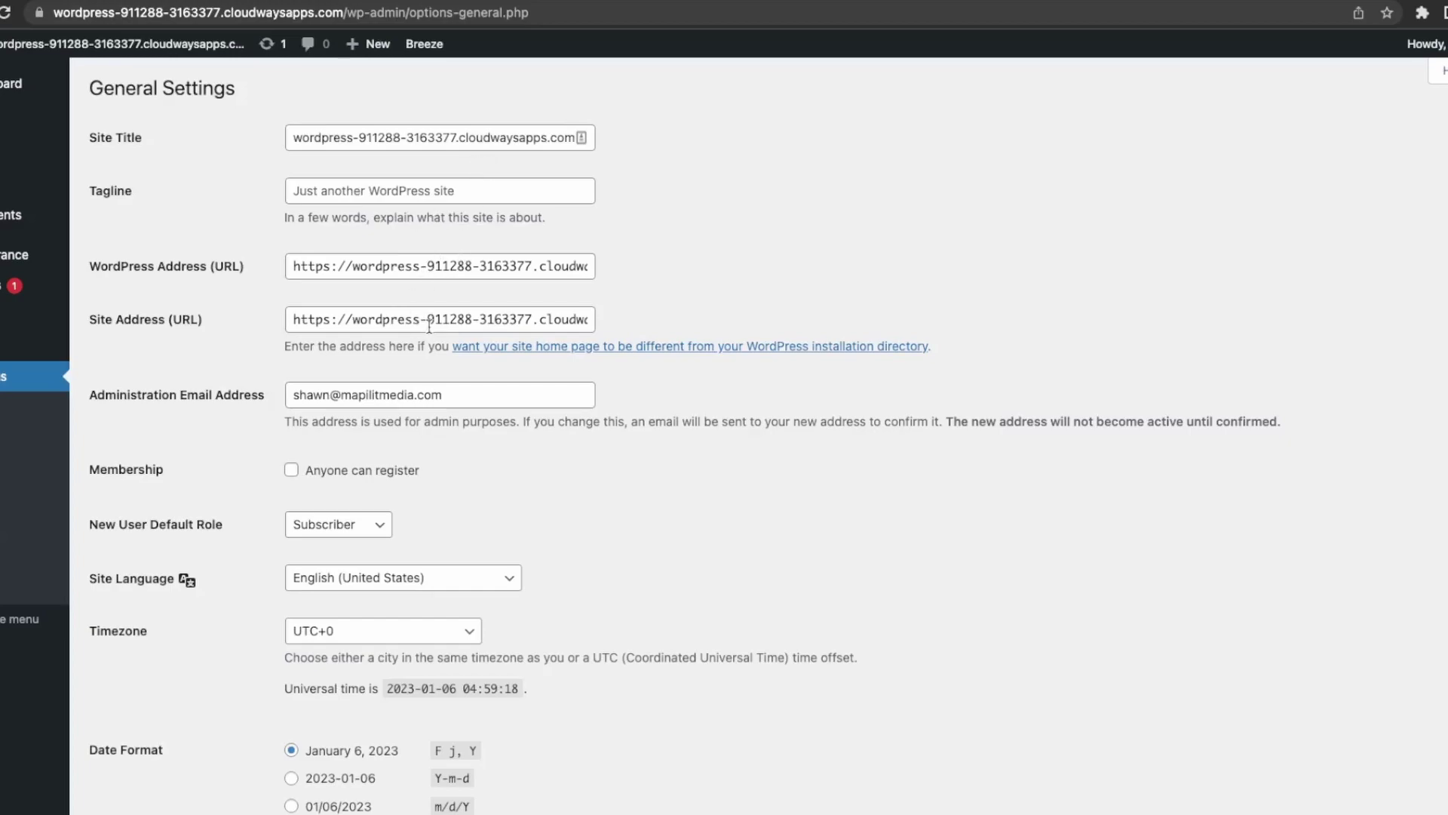
{"action": "left_click", "coordinate": [412, 138]}
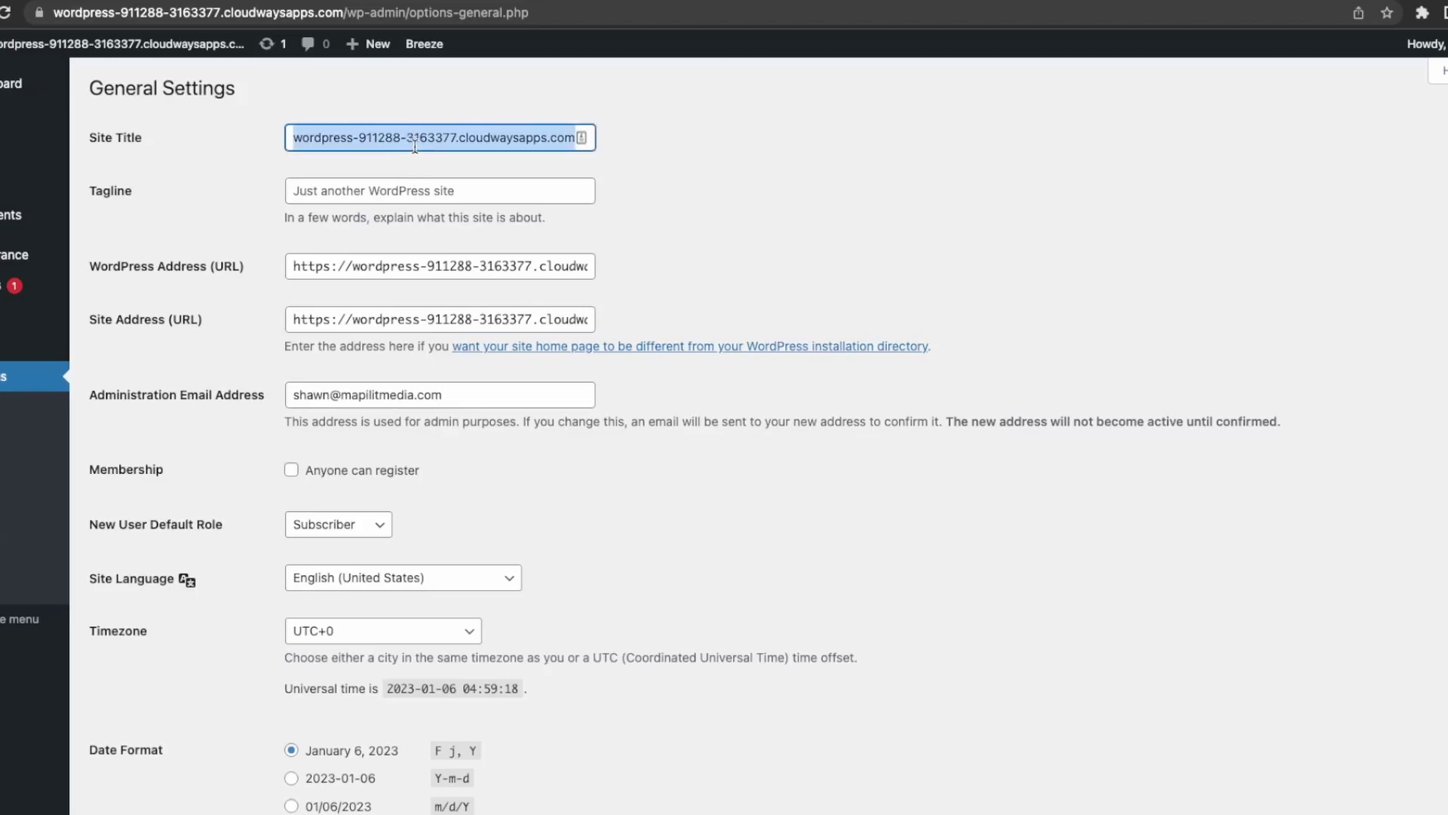
{"action": "type", "text": "Shawn"}
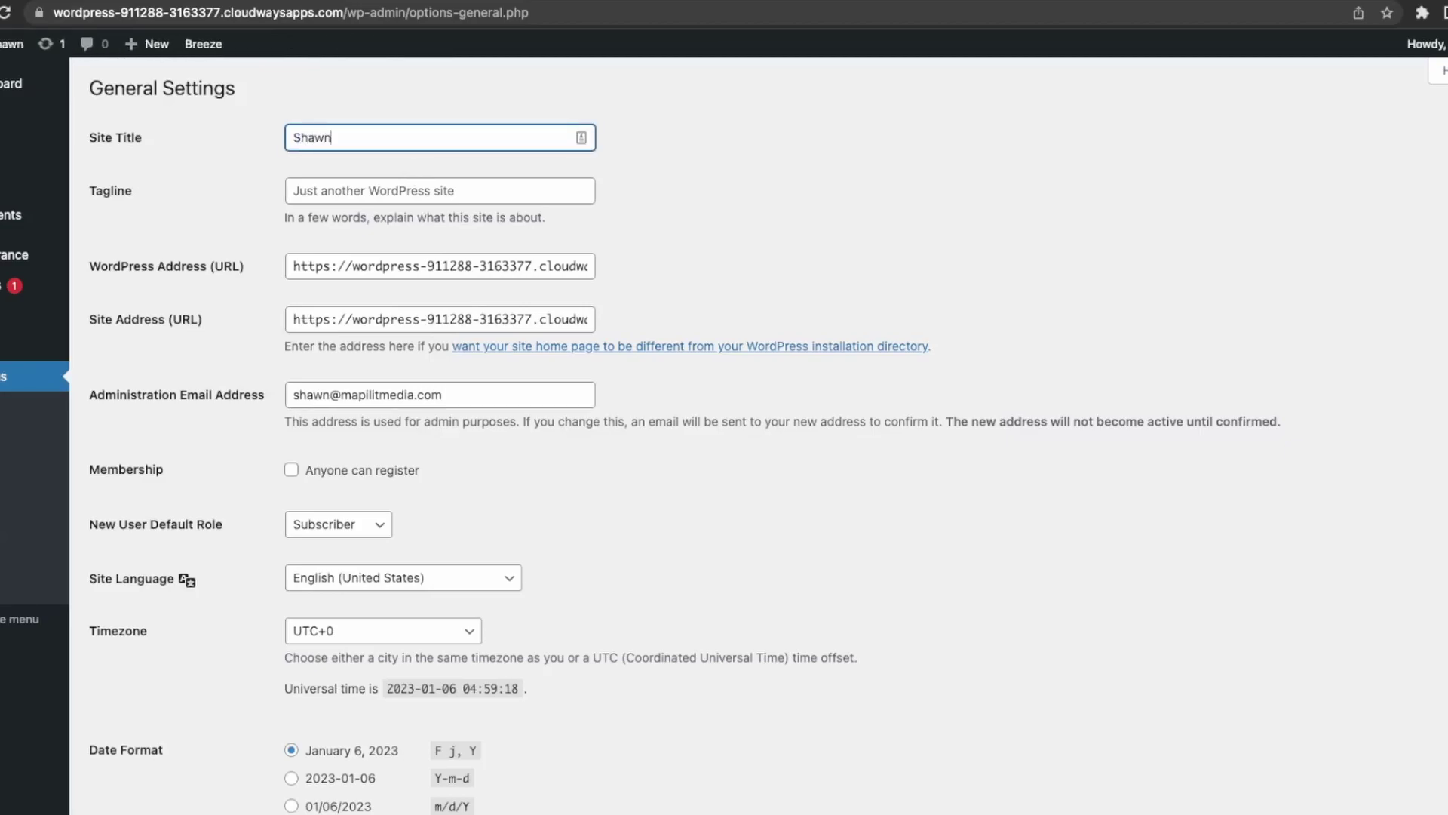
{"action": "type", "text": "'s Blog"}
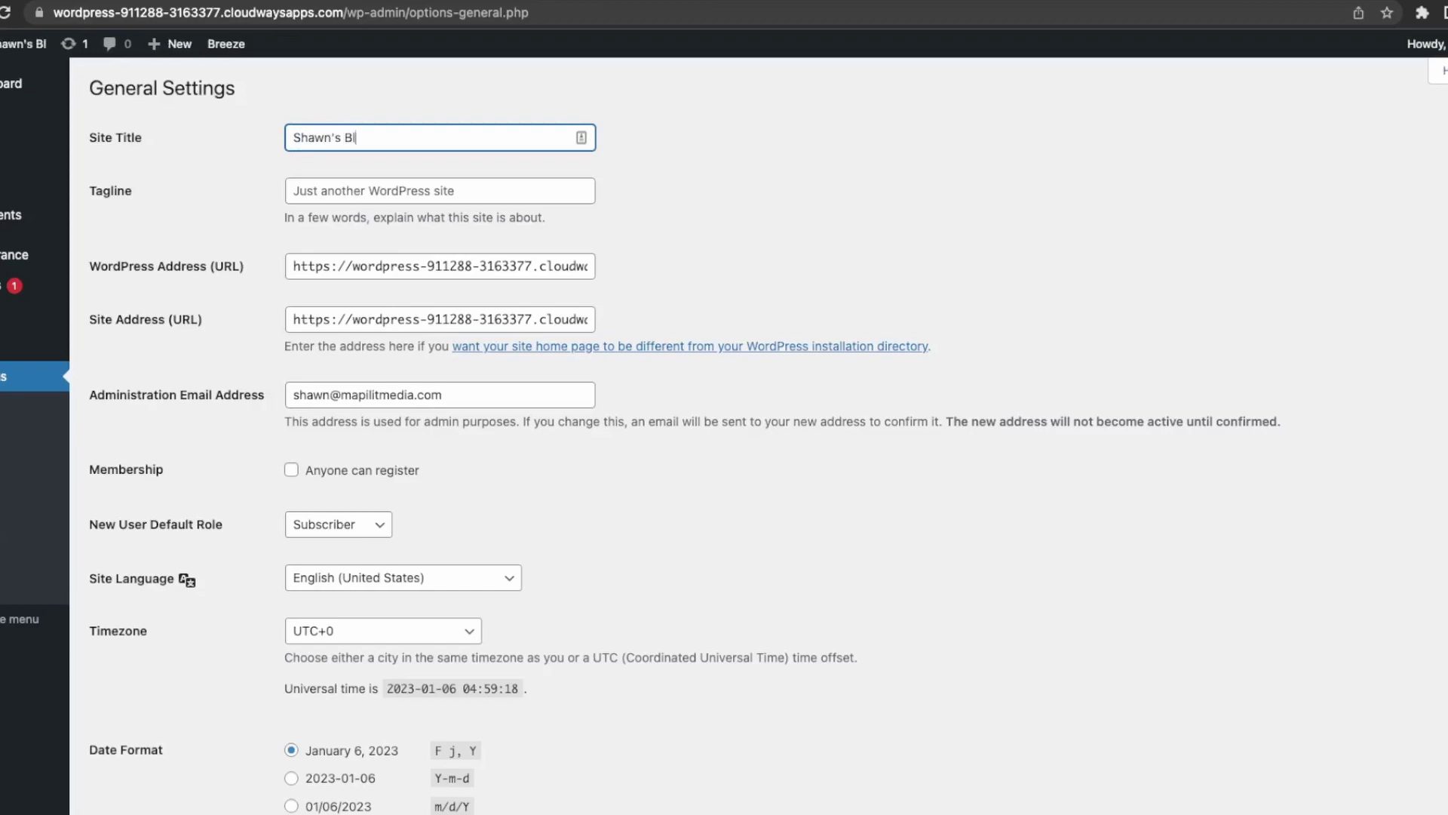
{"action": "key", "text": "Tab"}
{"action": "key", "text": "Tab"}
{"action": "key", "text": "Tab"}
{"action": "key", "text": "Tab"}
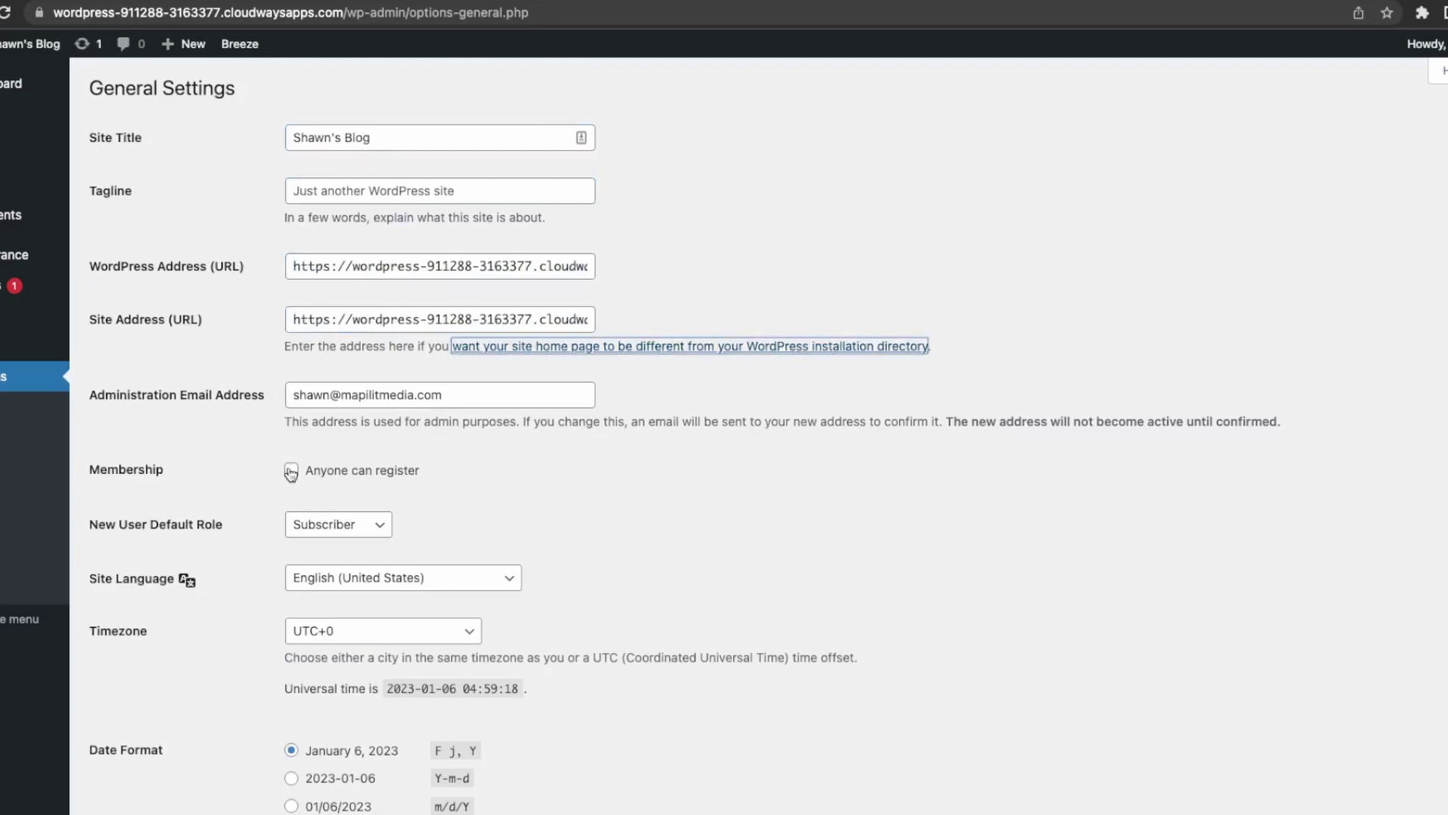
{"action": "scroll", "coordinate": [427, 522], "scroll_direction": "down", "scroll_amount": 4}
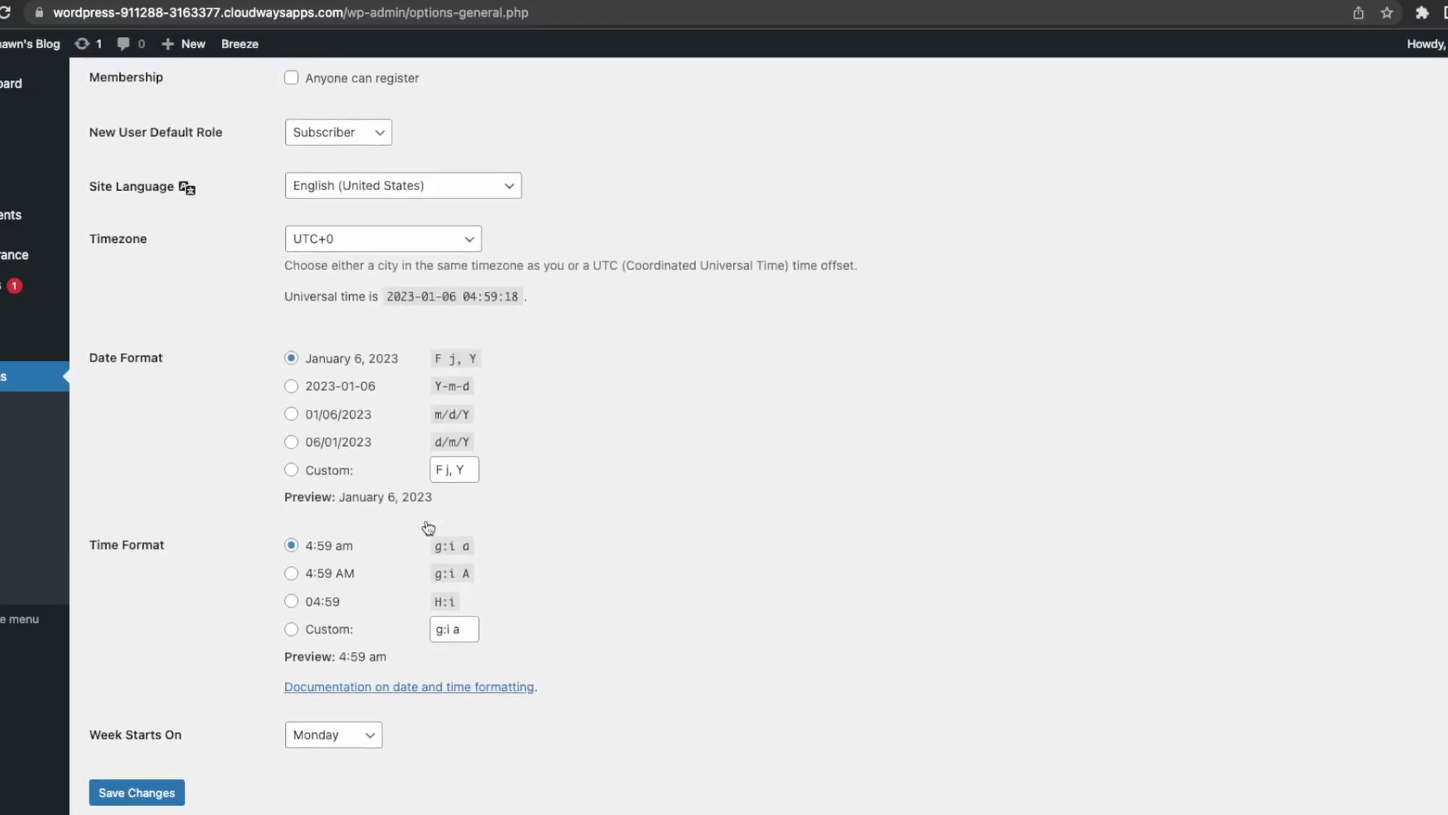
{"action": "left_click", "coordinate": [174, 798]}
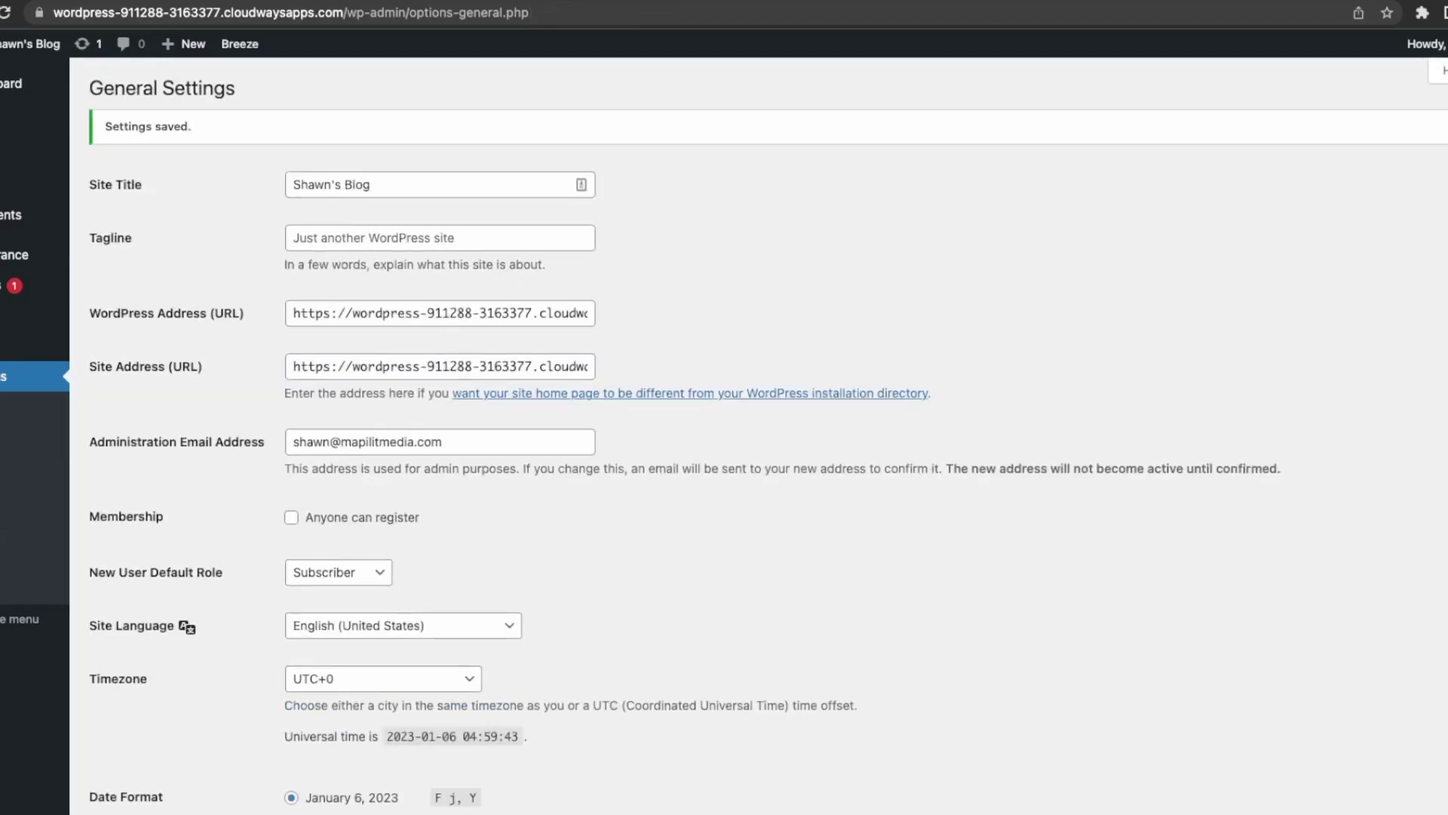
Set the homepage to the static Sample Page and save the reading settings.
{"action": "left_click", "coordinate": [1, 436]}
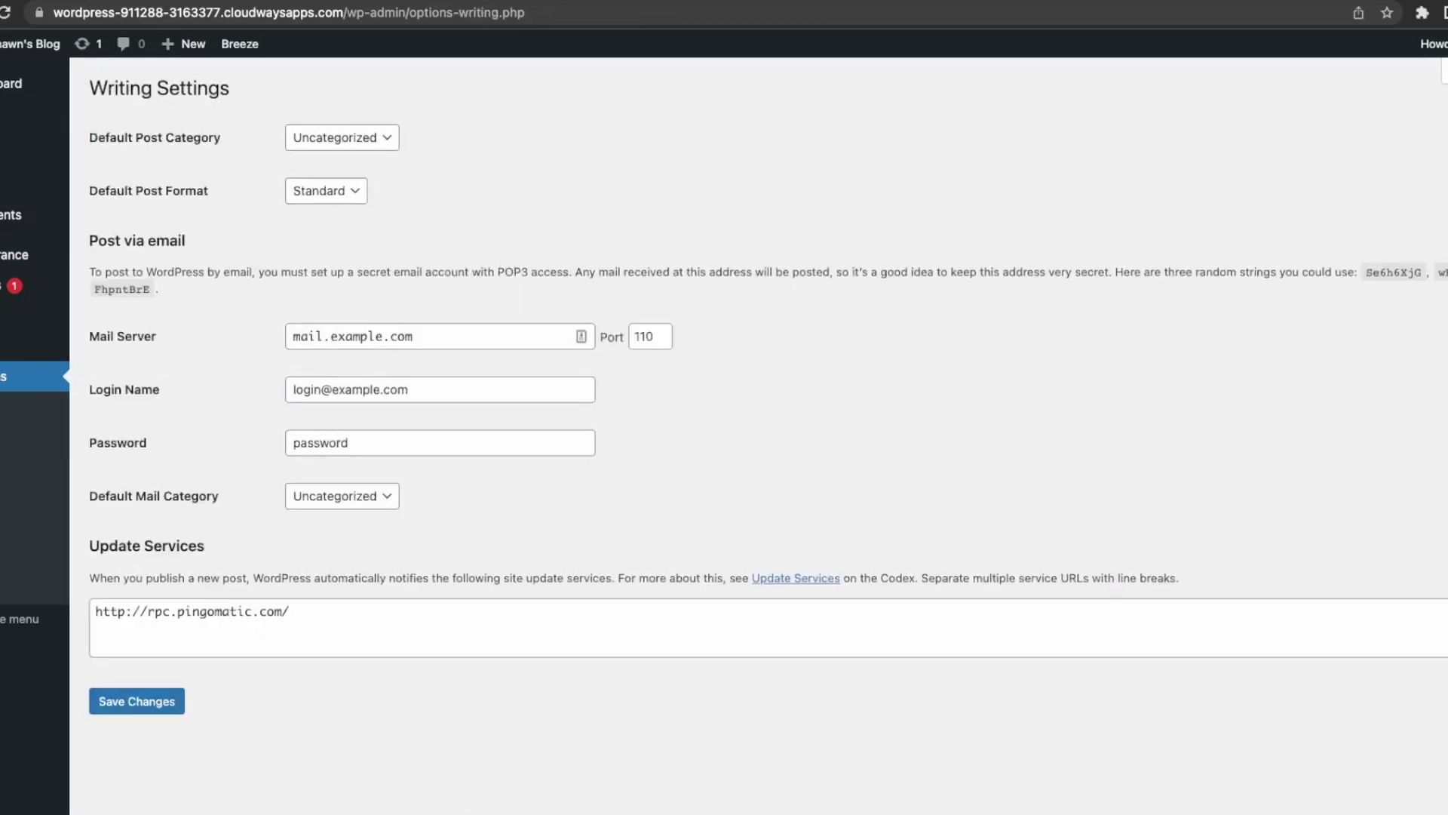
{"action": "left_click", "coordinate": [1, 460]}
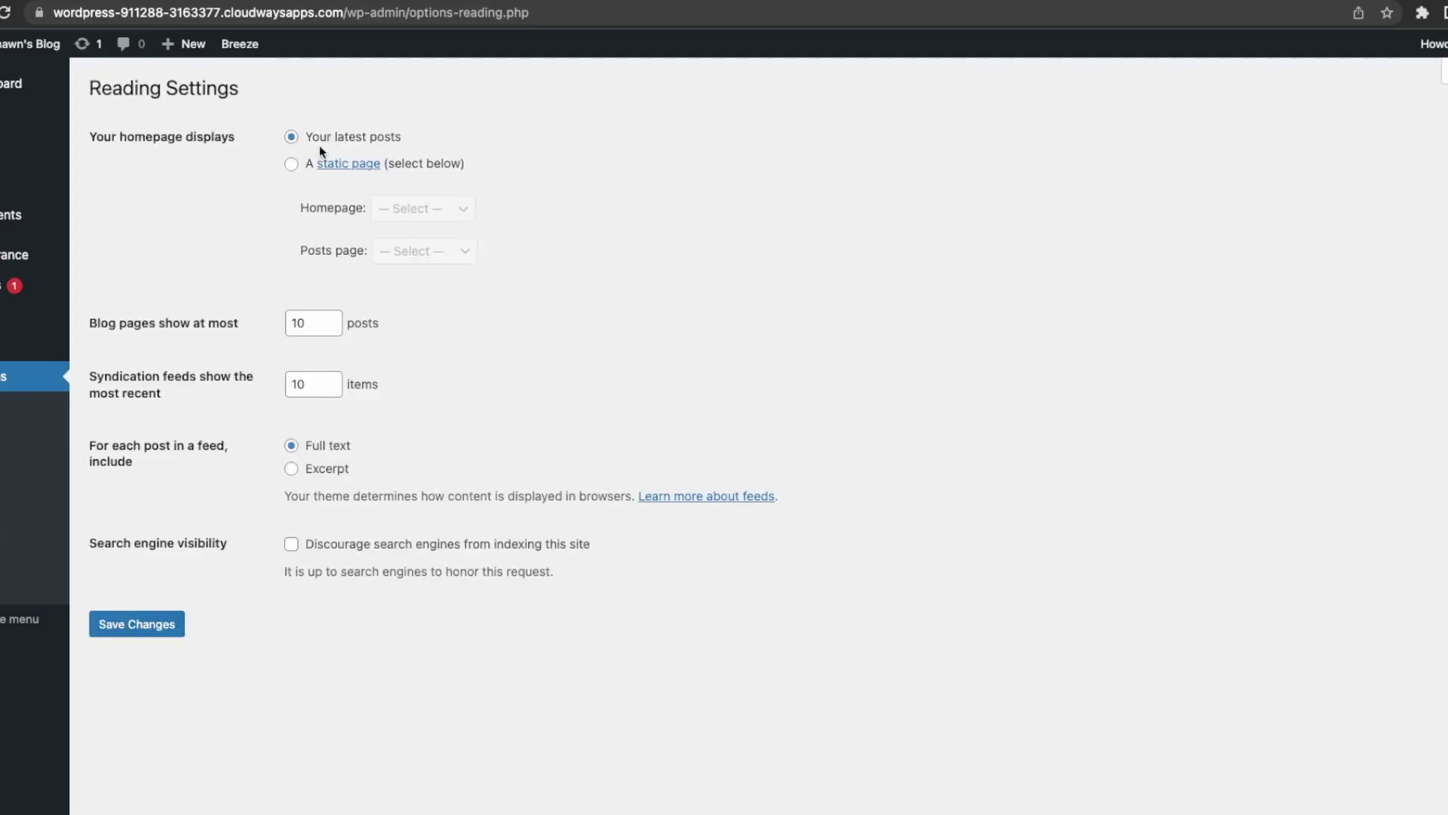
{"action": "left_click", "coordinate": [291, 164]}
{"action": "left_click", "coordinate": [455, 210]}
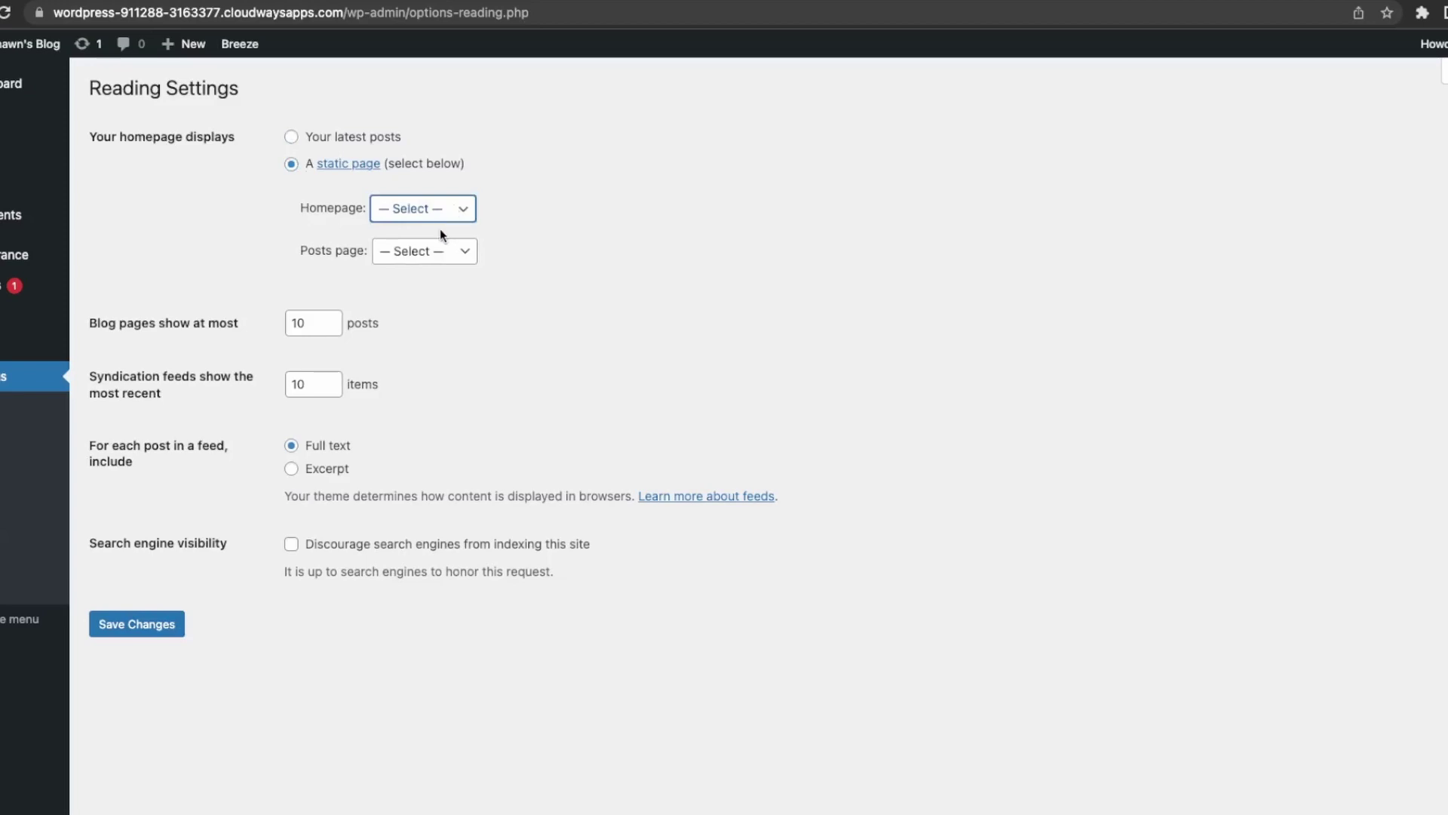
{"action": "left_click", "coordinate": [440, 236]}
{"action": "left_click", "coordinate": [167, 627]}
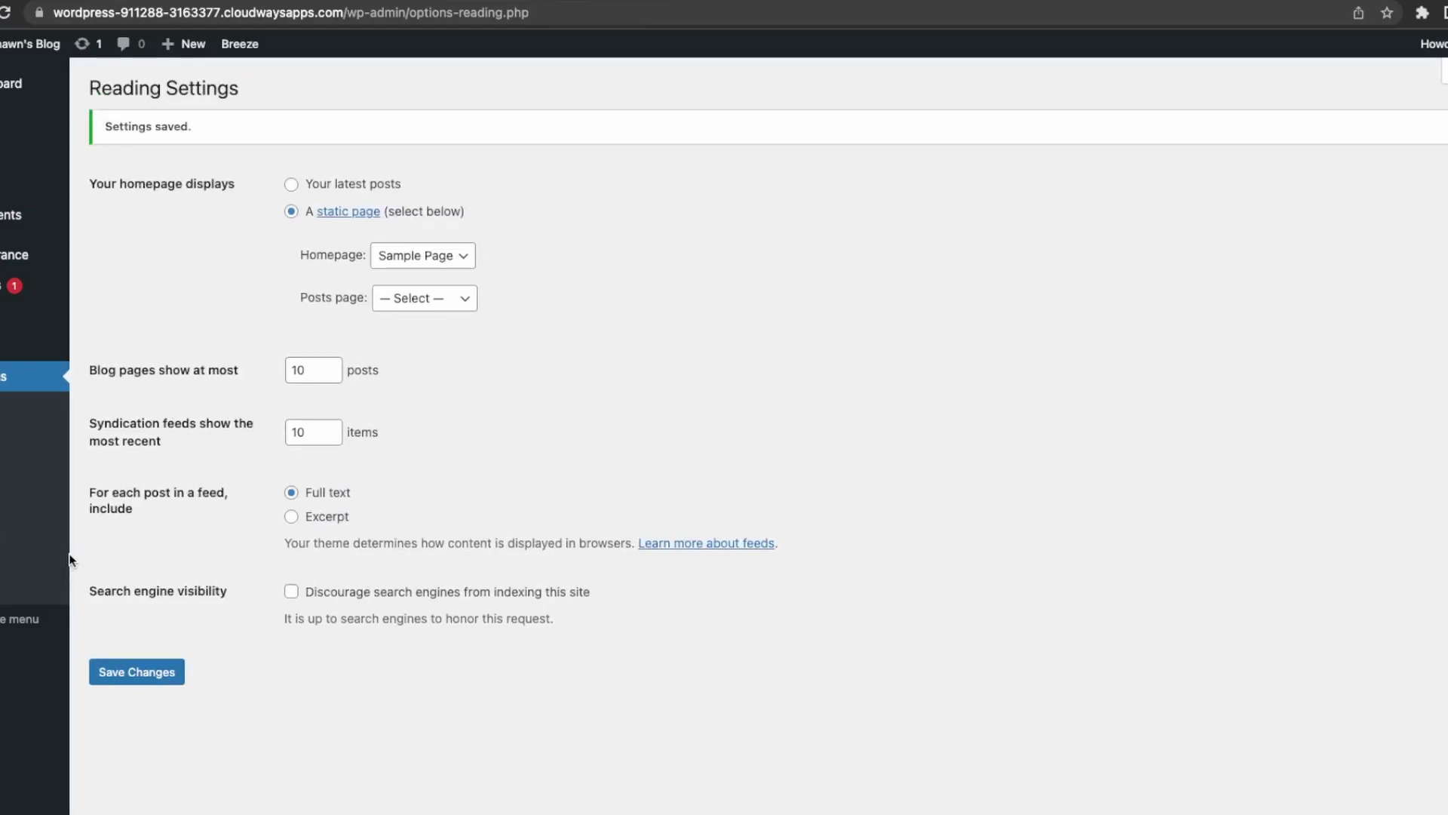
Review the Discussion settings page.
{"action": "left_click", "coordinate": [4, 503]}
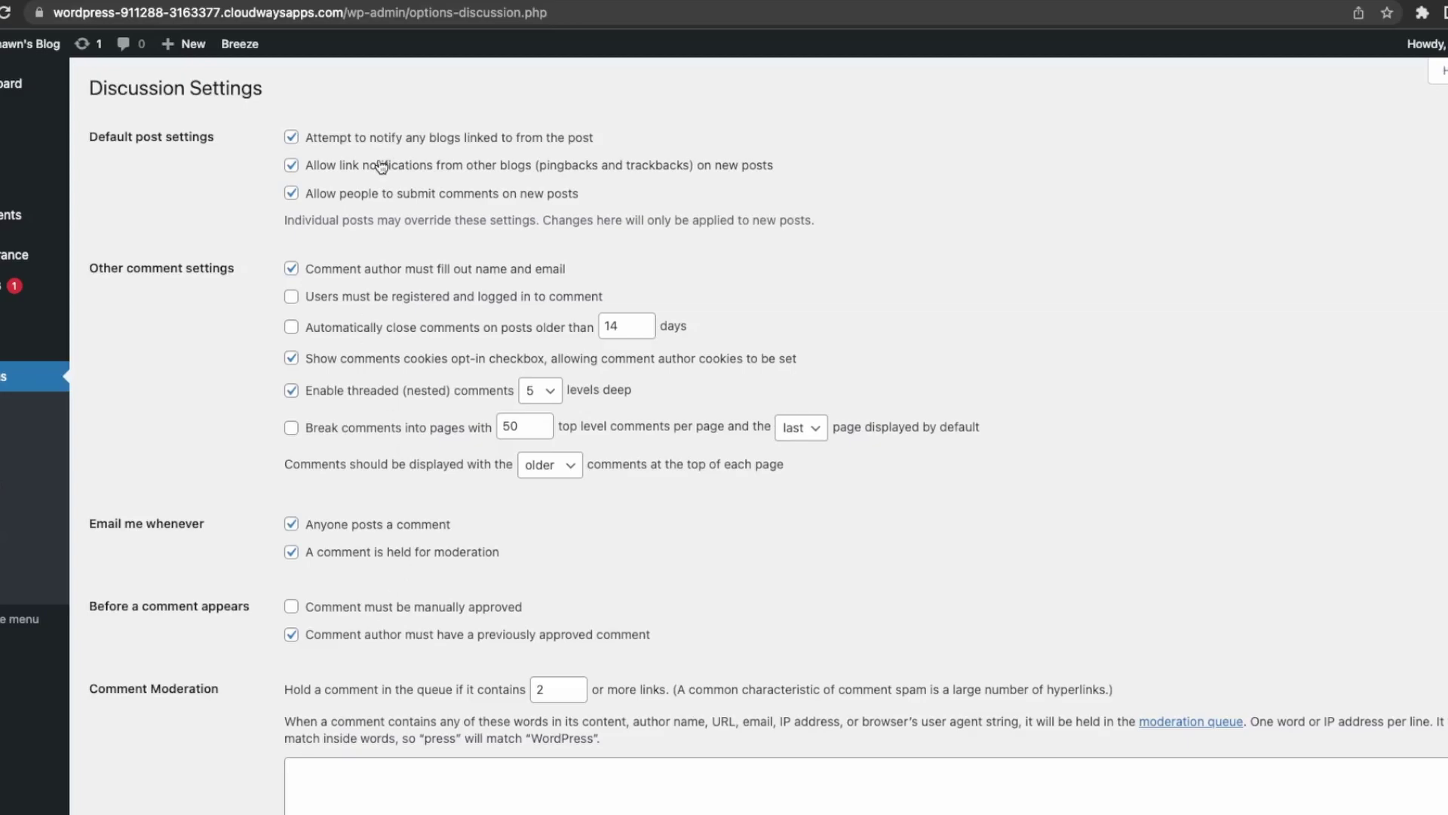
{"action": "scroll", "coordinate": [394, 279], "scroll_direction": "down", "scroll_amount": 6}
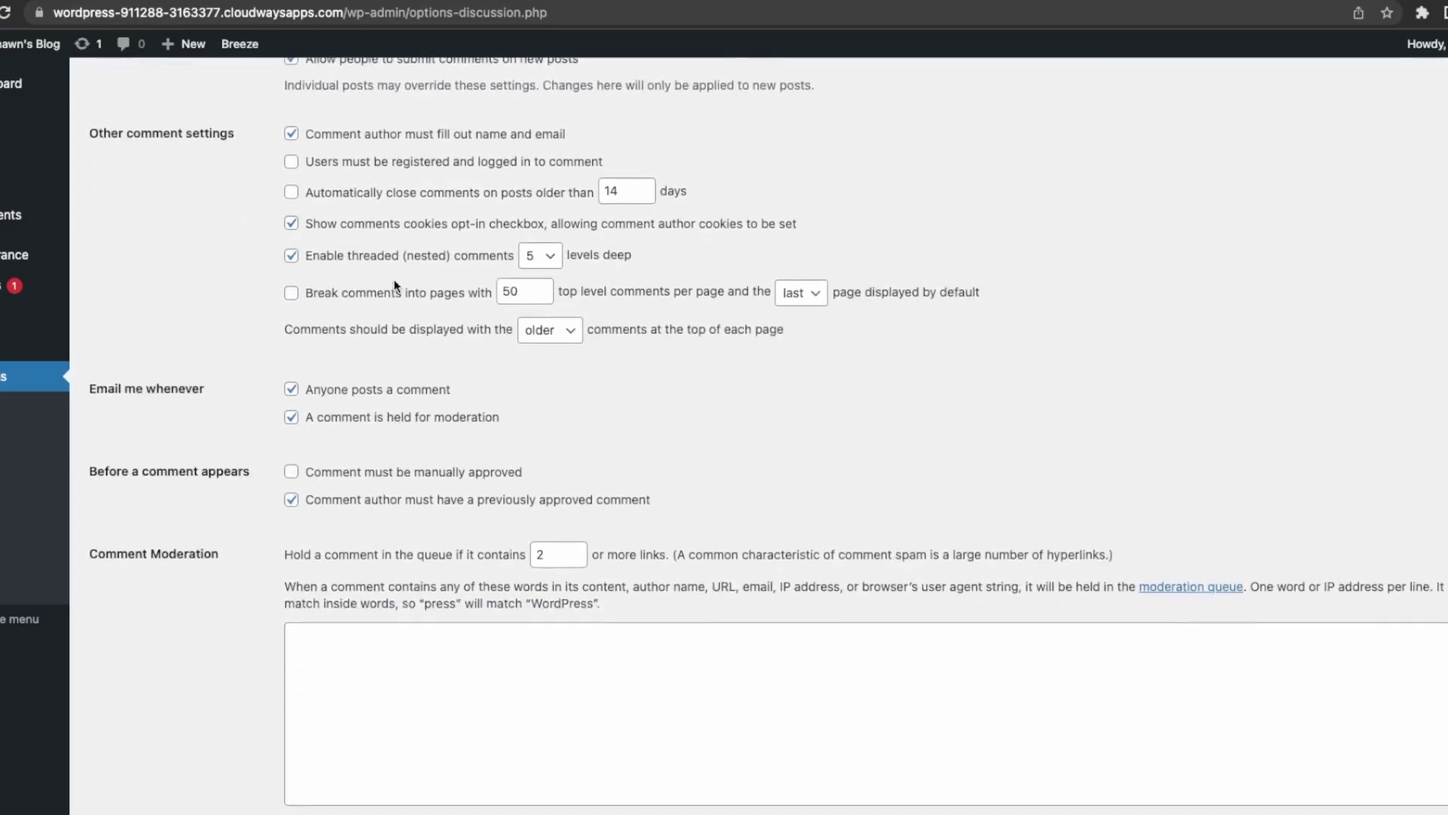
{"action": "scroll", "coordinate": [395, 295], "scroll_direction": "down", "scroll_amount": 1}
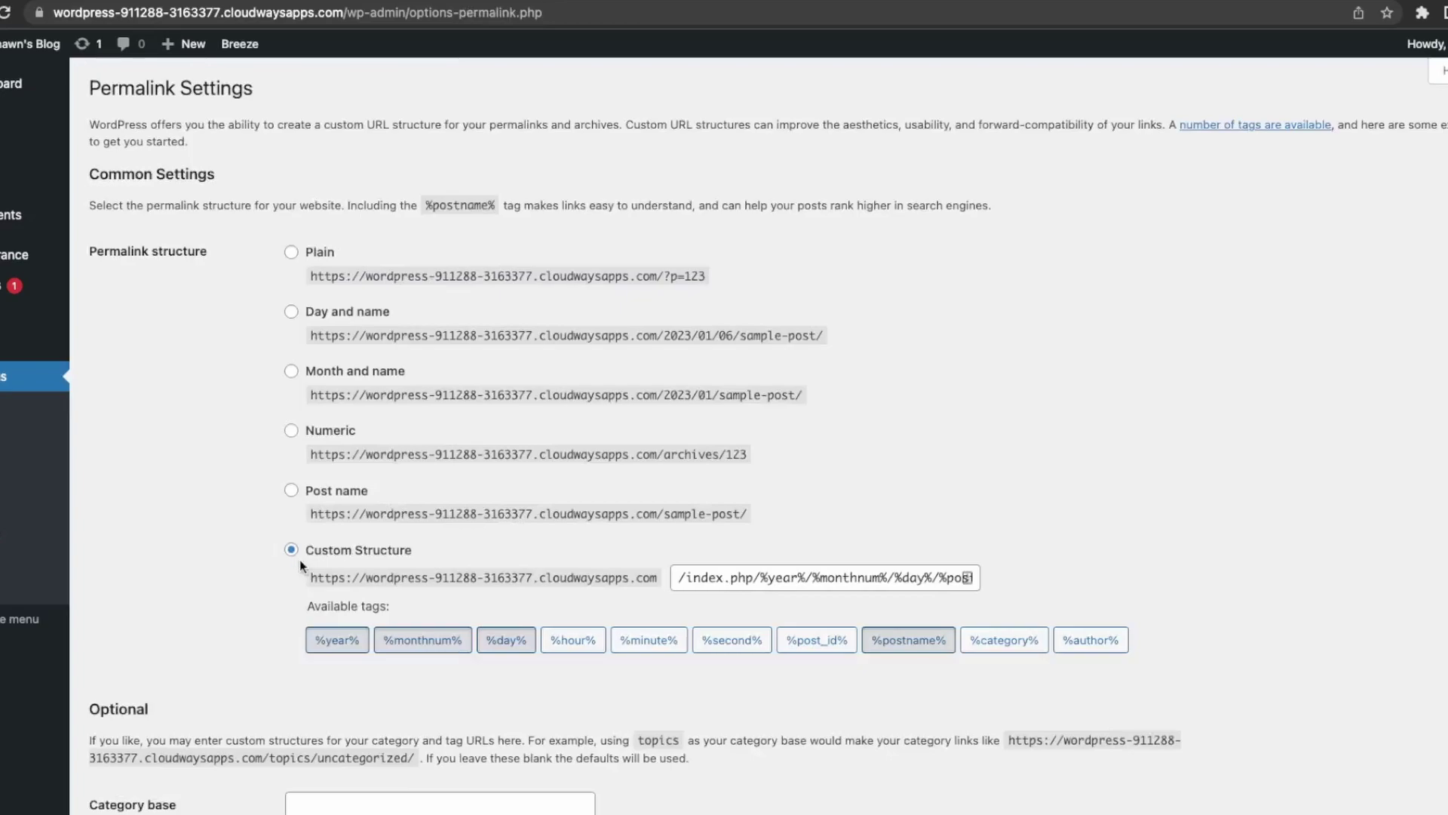
Select the Post name permalink structure and save.
{"action": "left_click", "coordinate": [323, 493]}
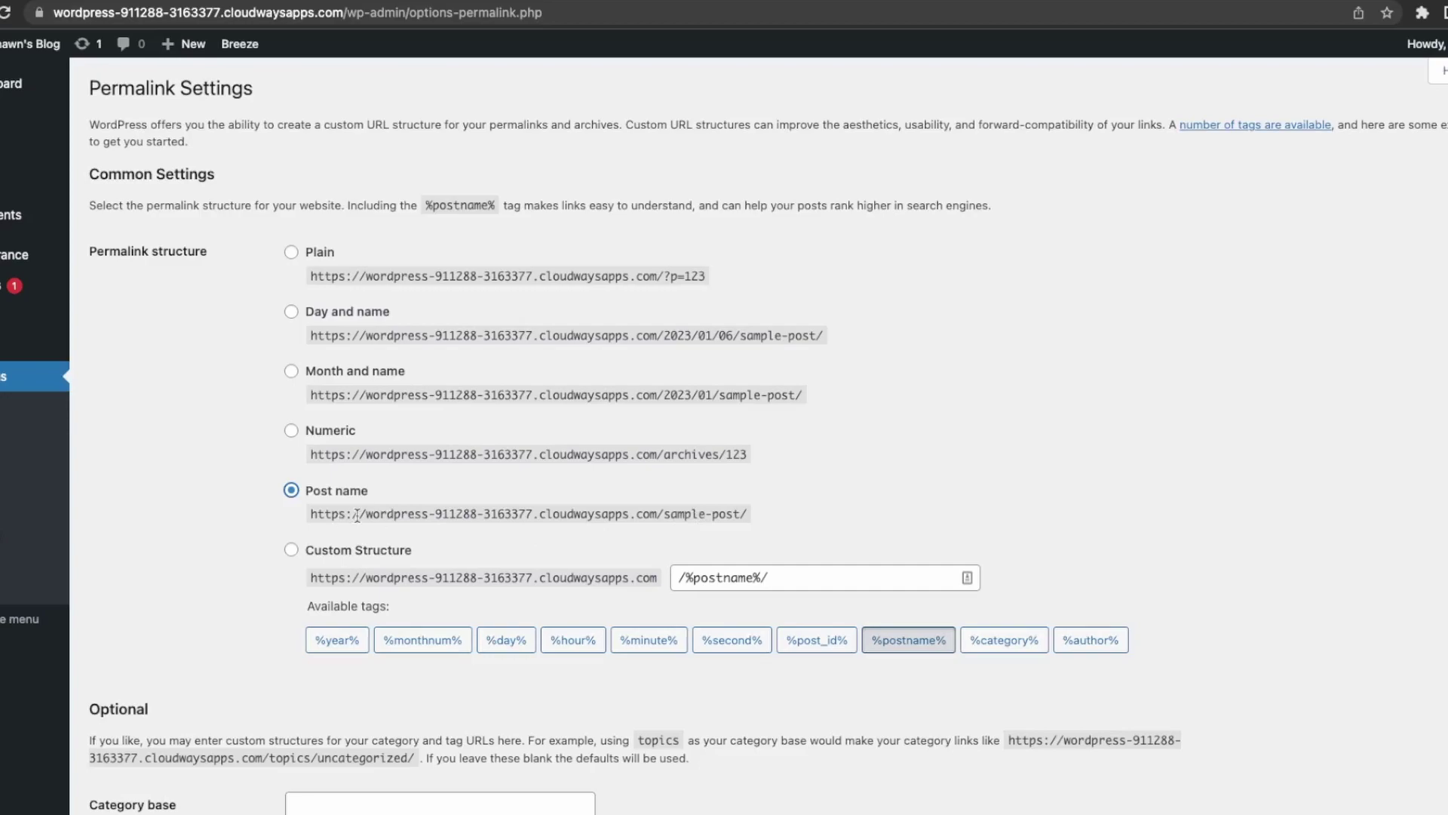
{"action": "scroll", "coordinate": [357, 515], "scroll_direction": "down", "scroll_amount": 3}
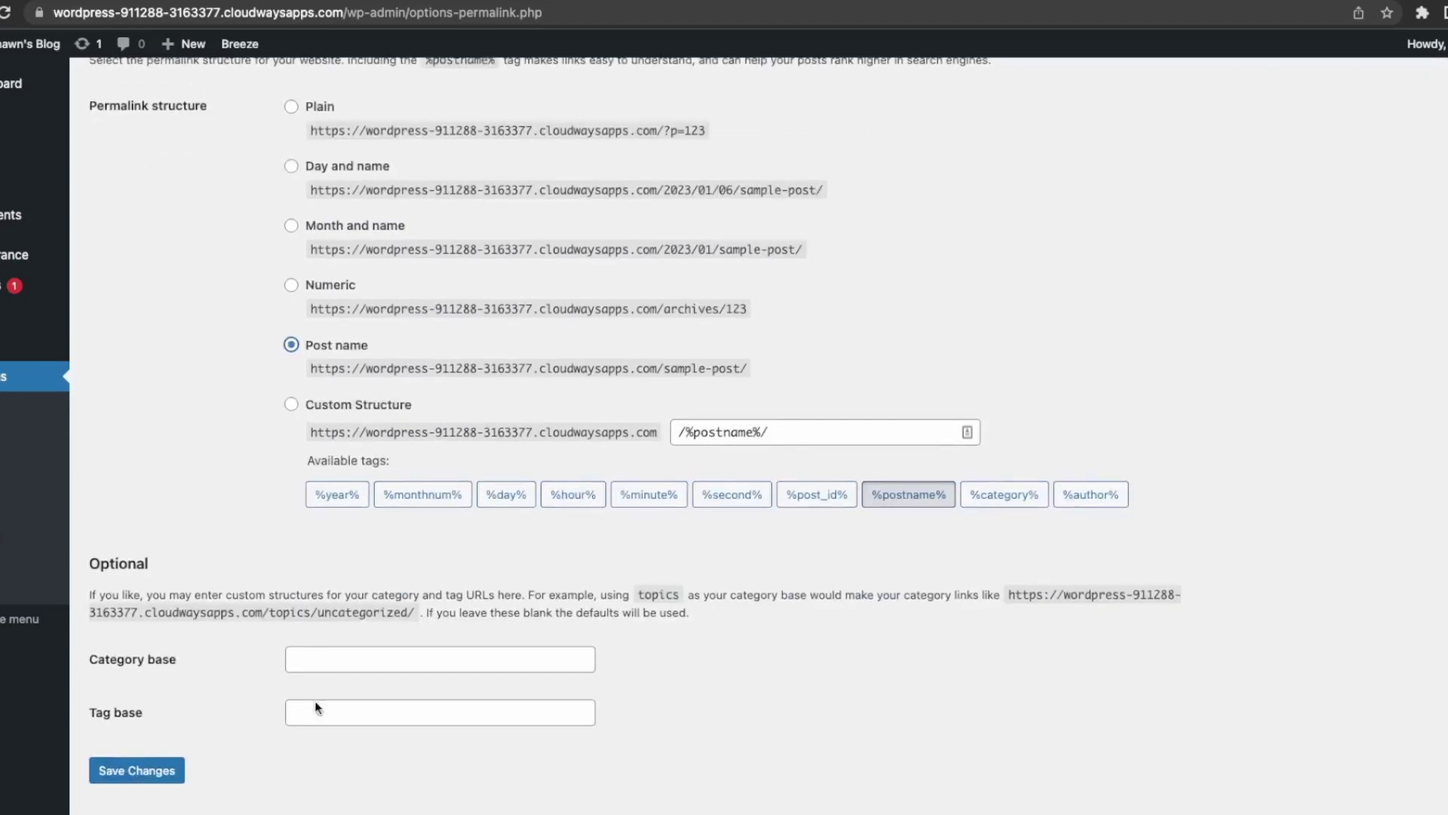
{"action": "left_click", "coordinate": [142, 771]}
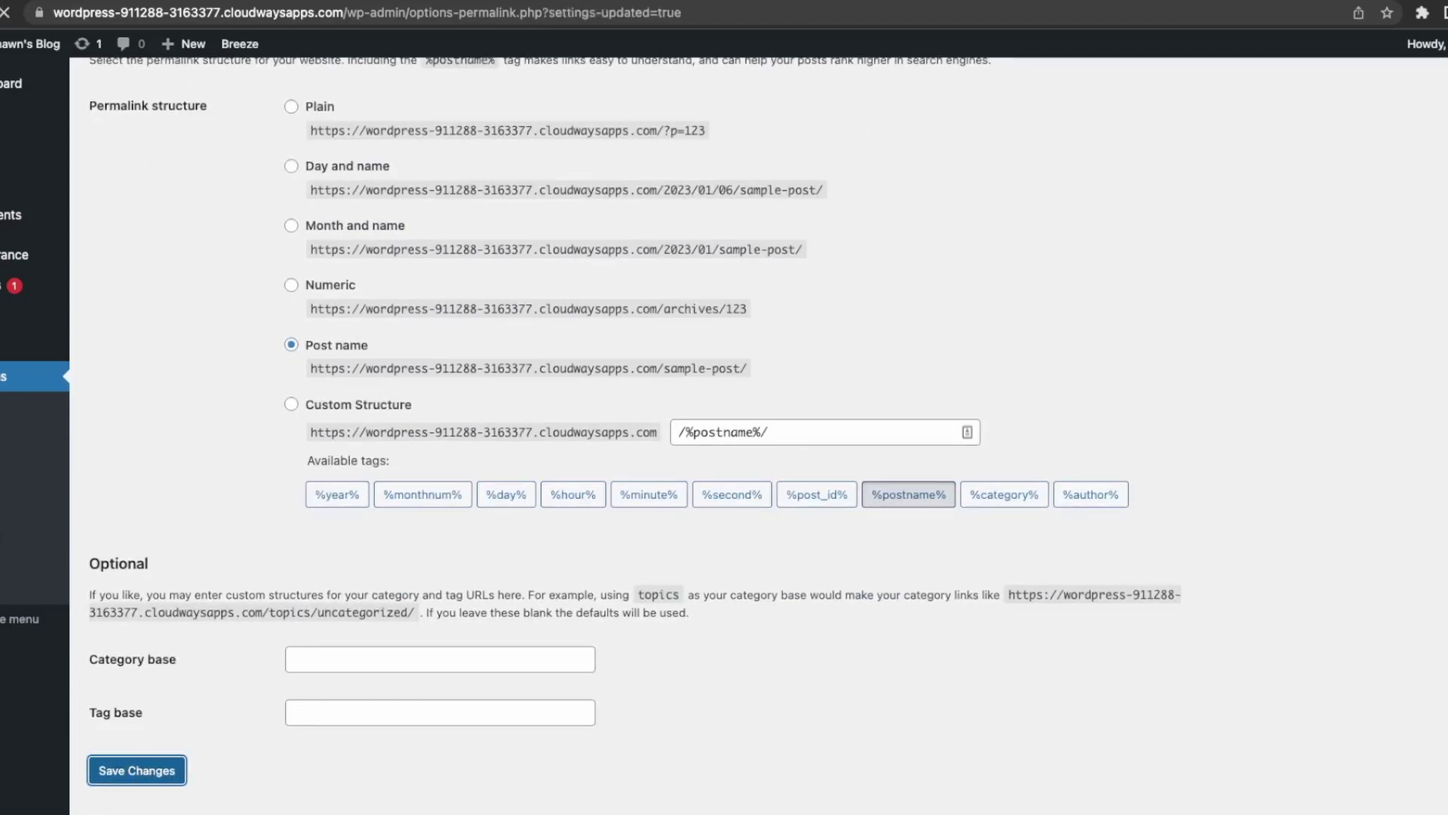
Open the Privacy settings, then the Breeze caching options.
{"action": "scroll", "coordinate": [759, 435], "scroll_direction": "down", "scroll_amount": 2}
{"action": "left_click", "coordinate": [3, 560]}
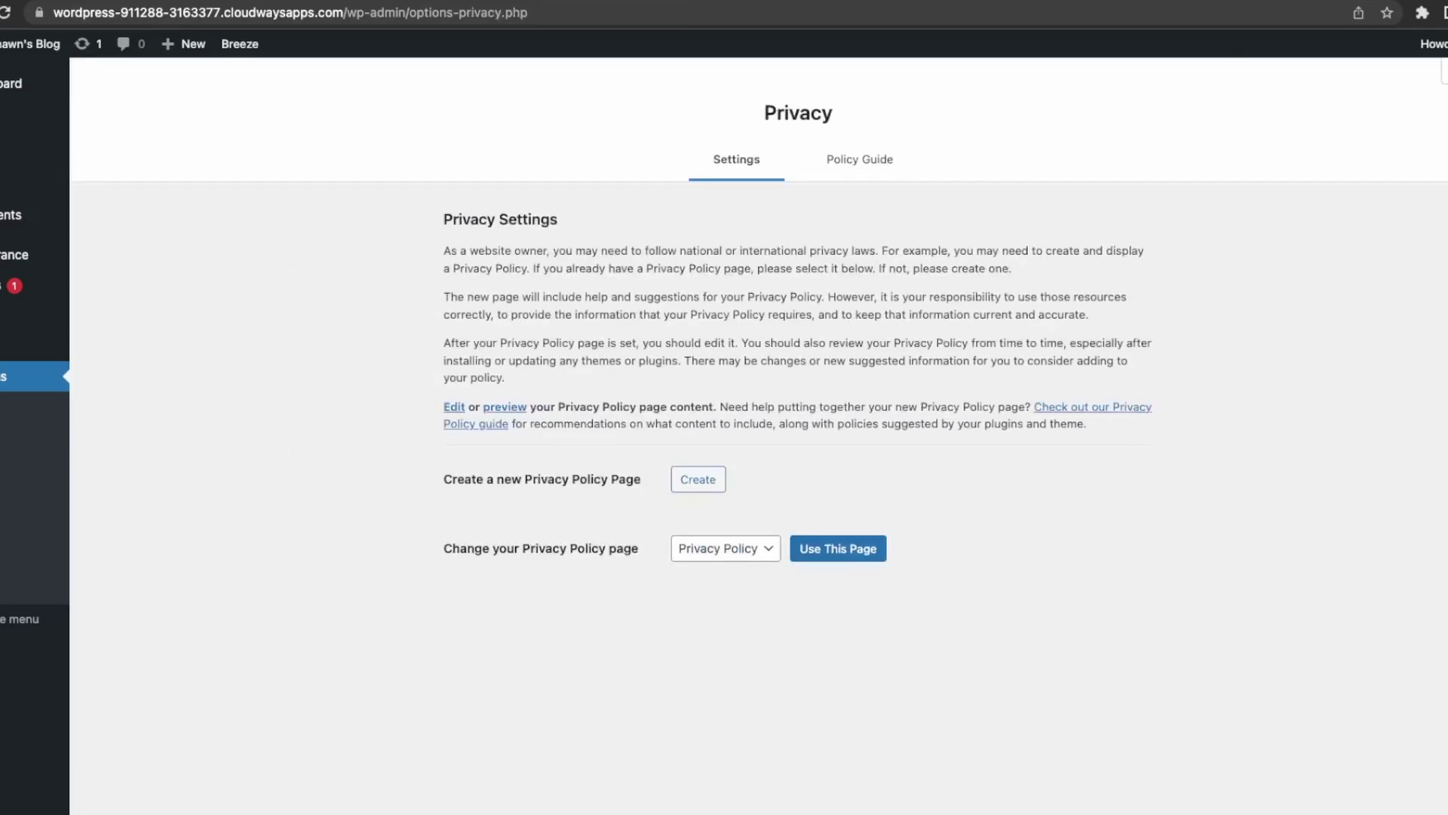
{"action": "left_click", "coordinate": [4, 587]}
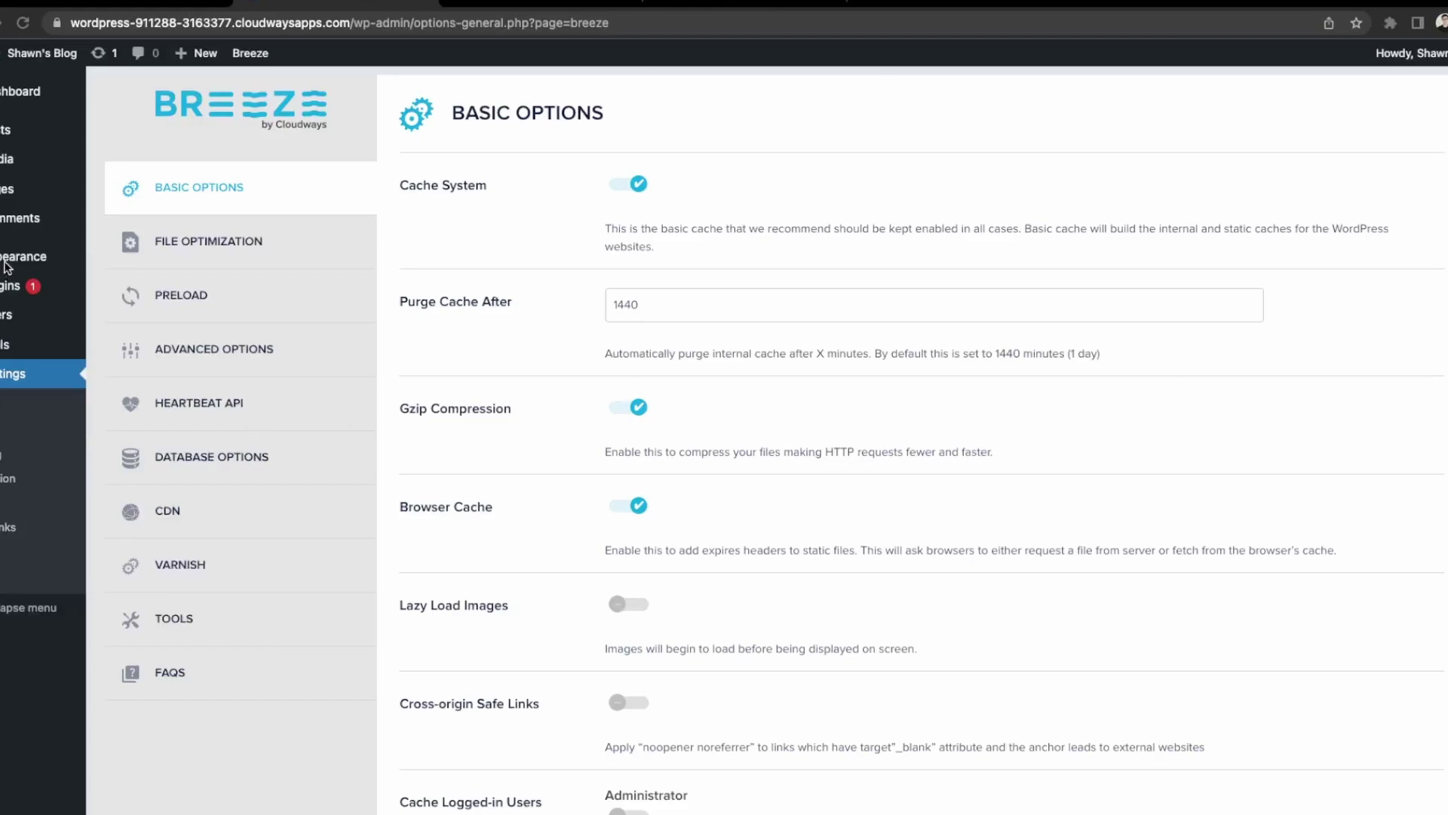
Install and activate Hello Elementor from Appearance > Themes > Add New, then visit the site.
{"action": "mouse_move", "coordinate": [6, 257]}
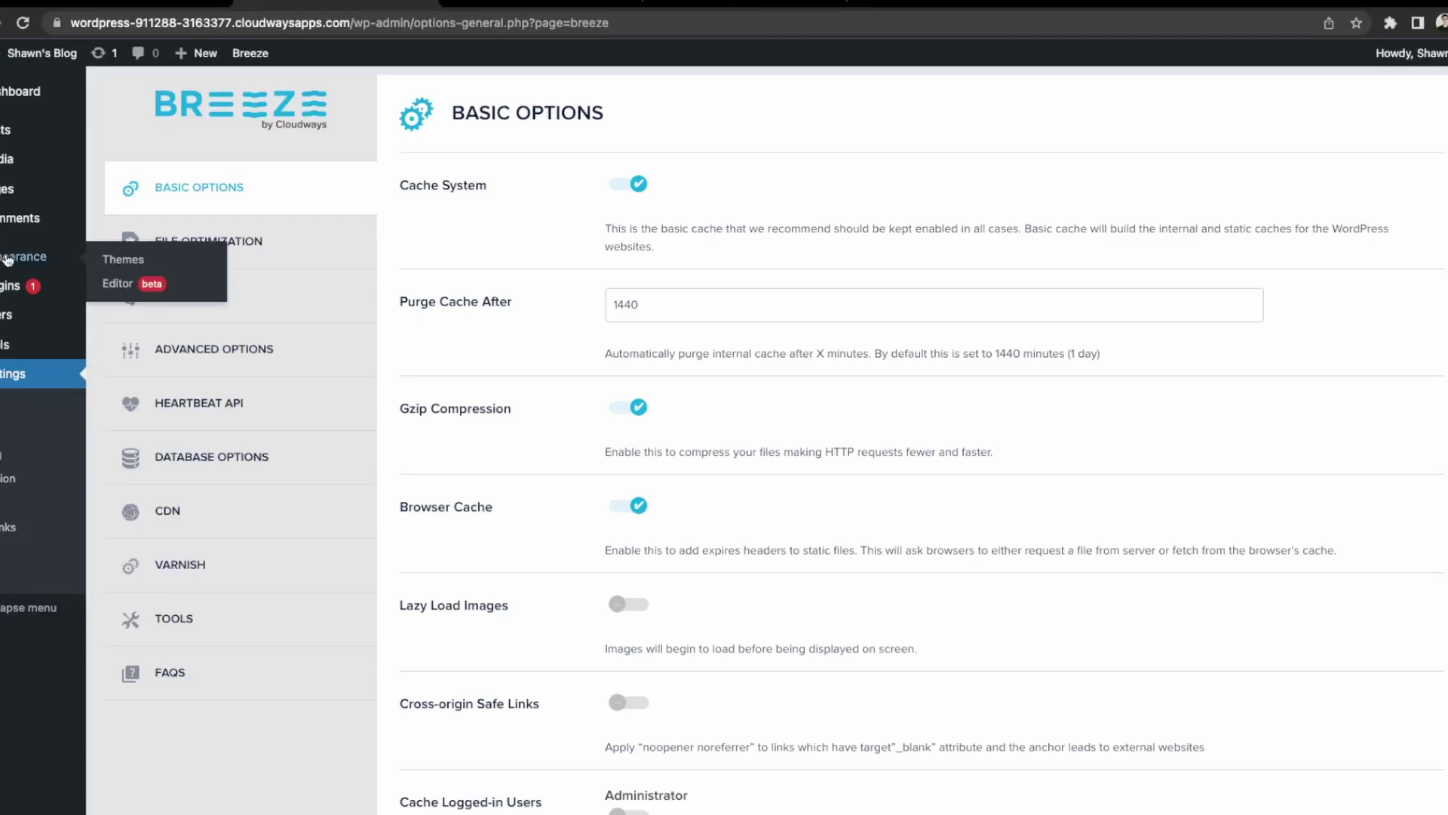
{"action": "left_click", "coordinate": [152, 258]}
{"action": "left_click", "coordinate": [263, 96]}
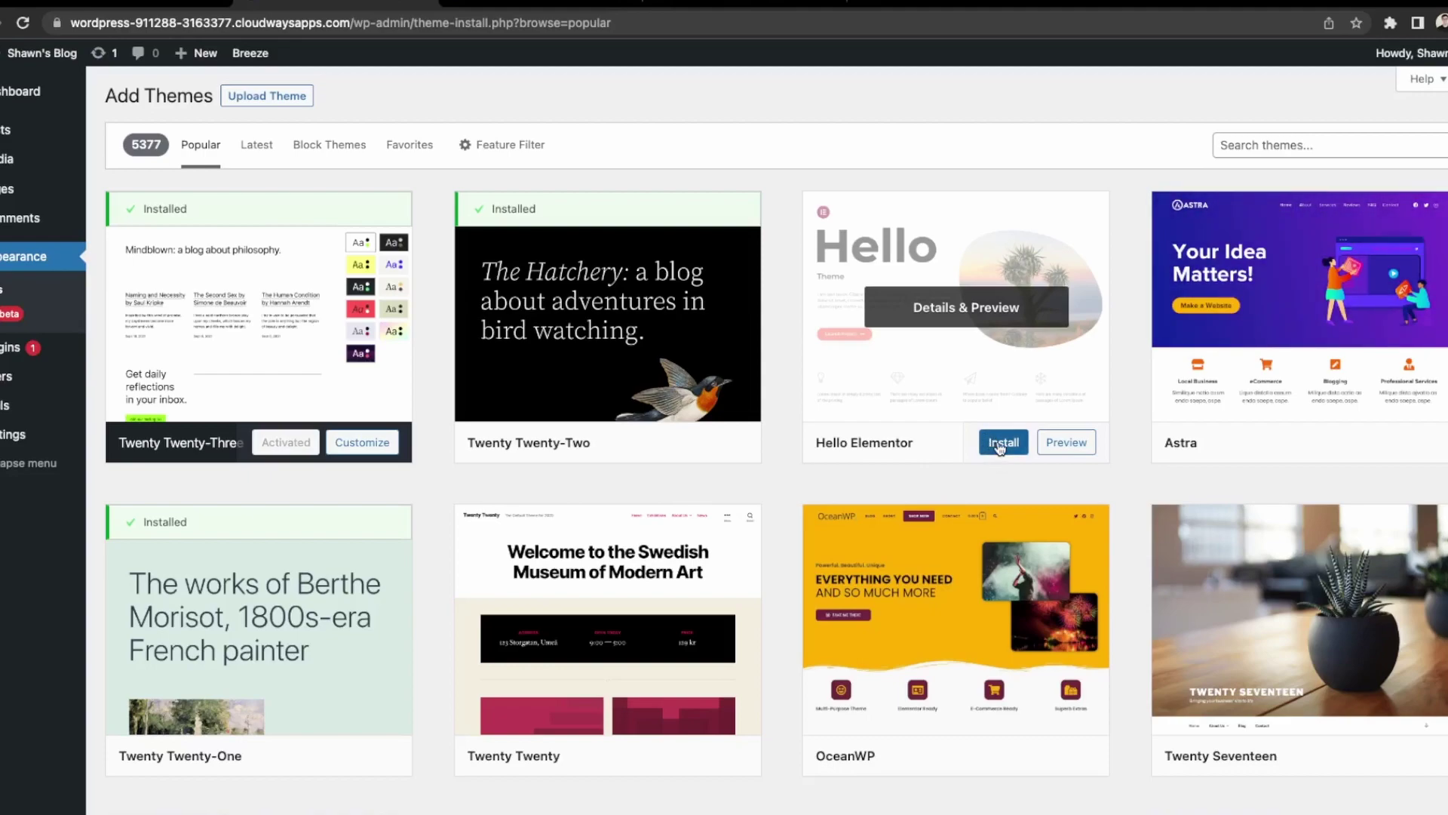
{"action": "left_click", "coordinate": [1002, 445]}
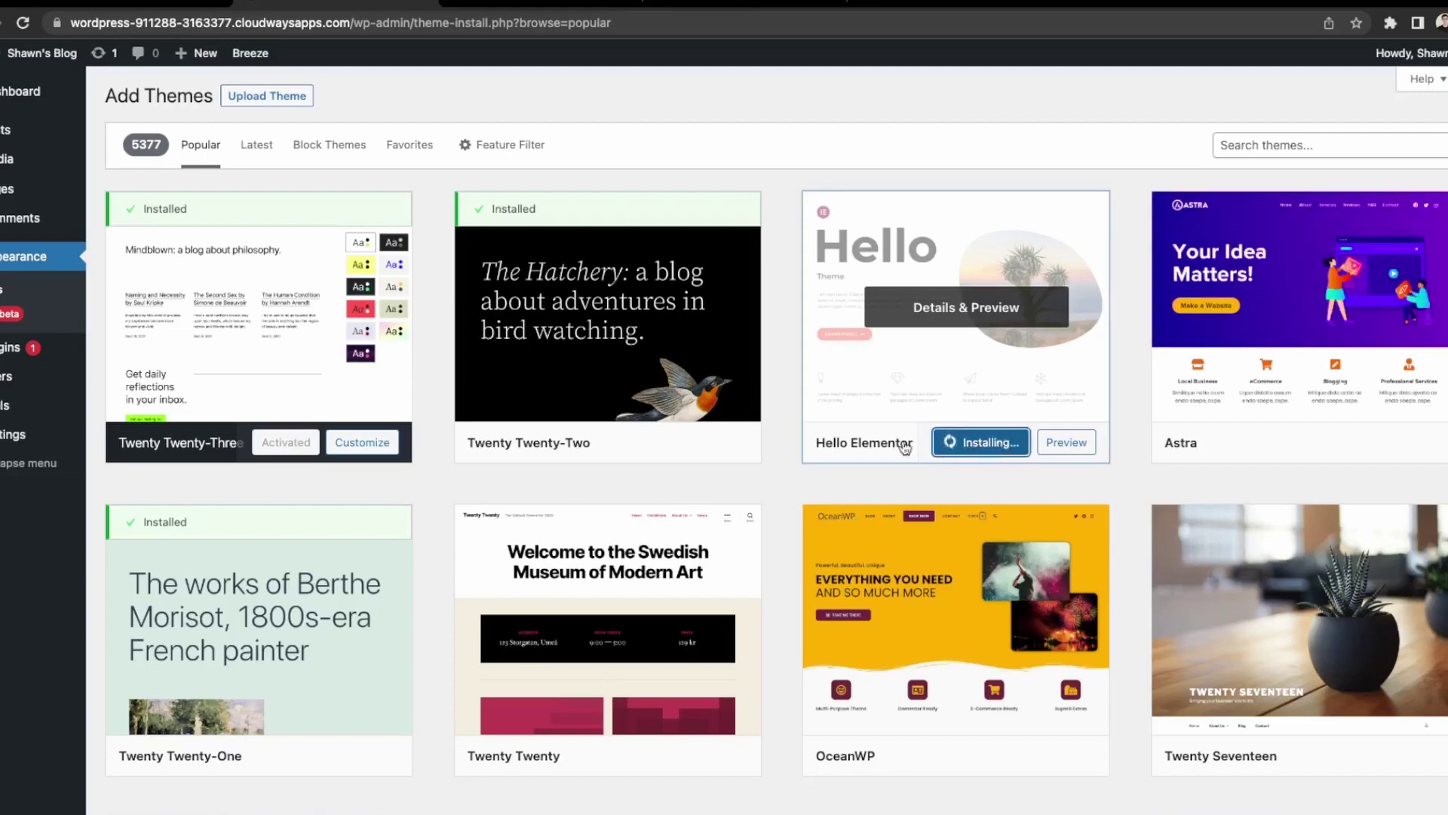
{"action": "left_click", "coordinate": [973, 443]}
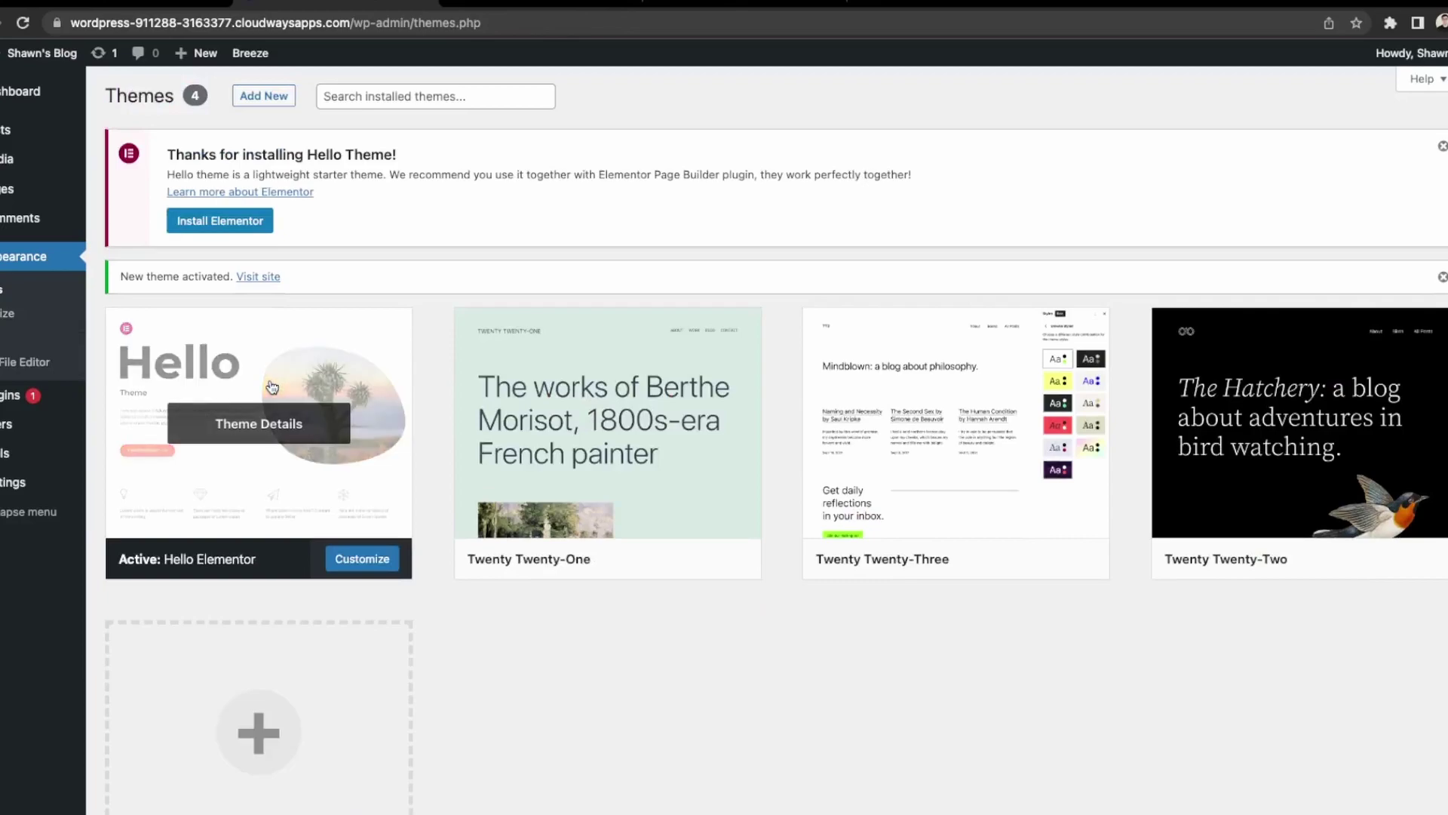
{"action": "left_click", "coordinate": [255, 279]}
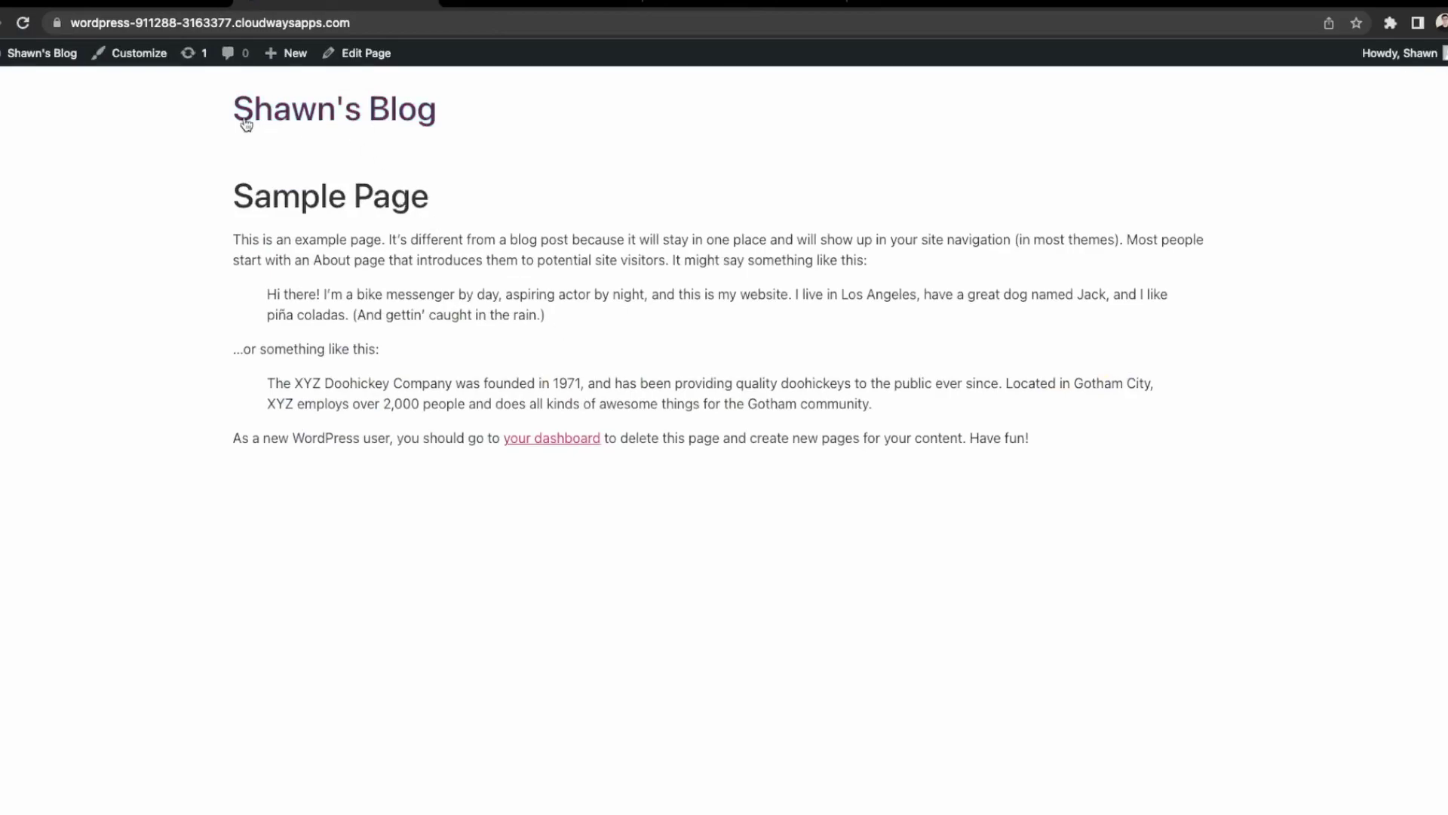
Search the plugin directory for 'elem', then install and activate Elementor Website Builder.
{"action": "left_click", "coordinate": [38, 85]}
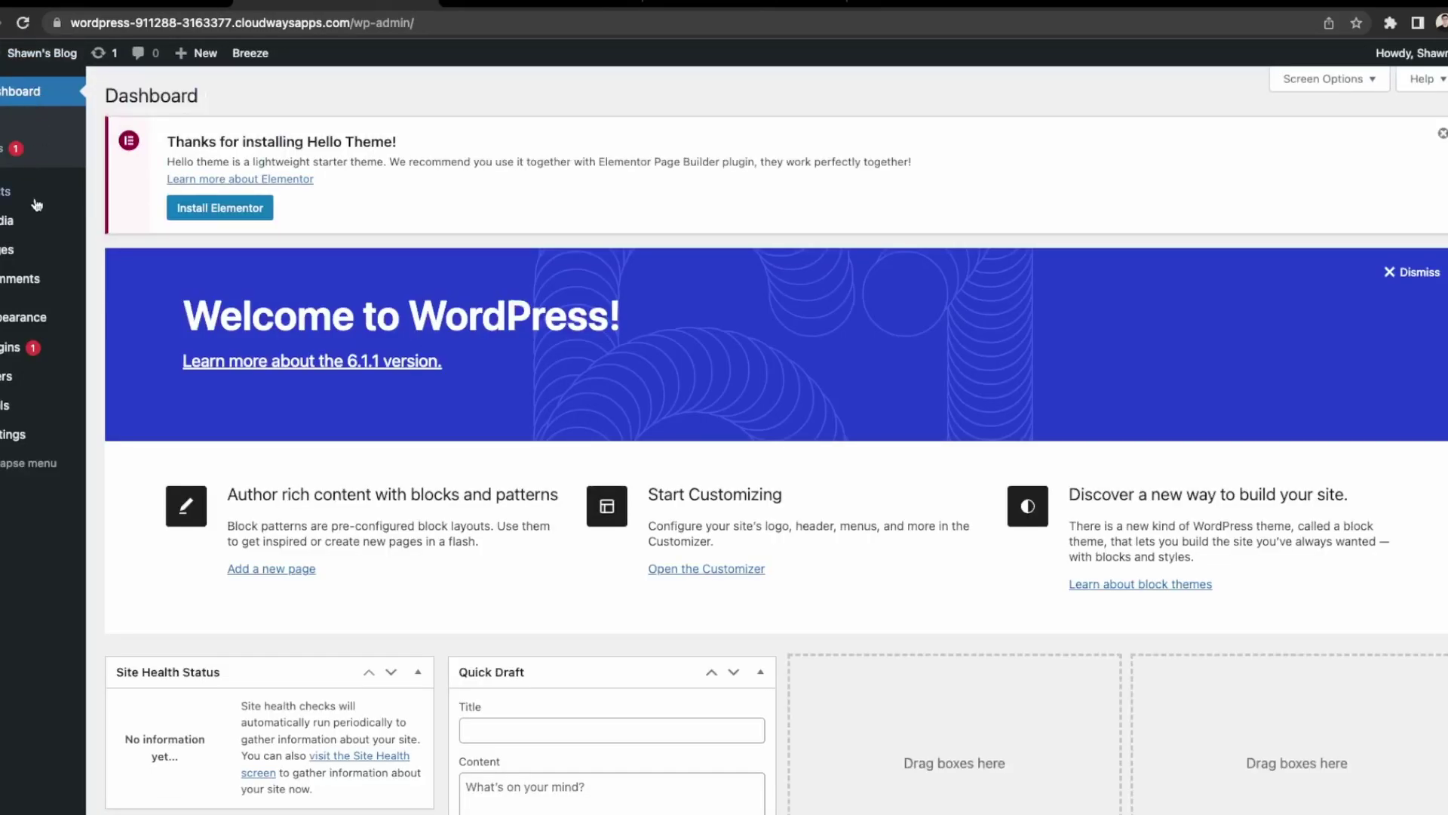
{"action": "mouse_move", "coordinate": [38, 345]}
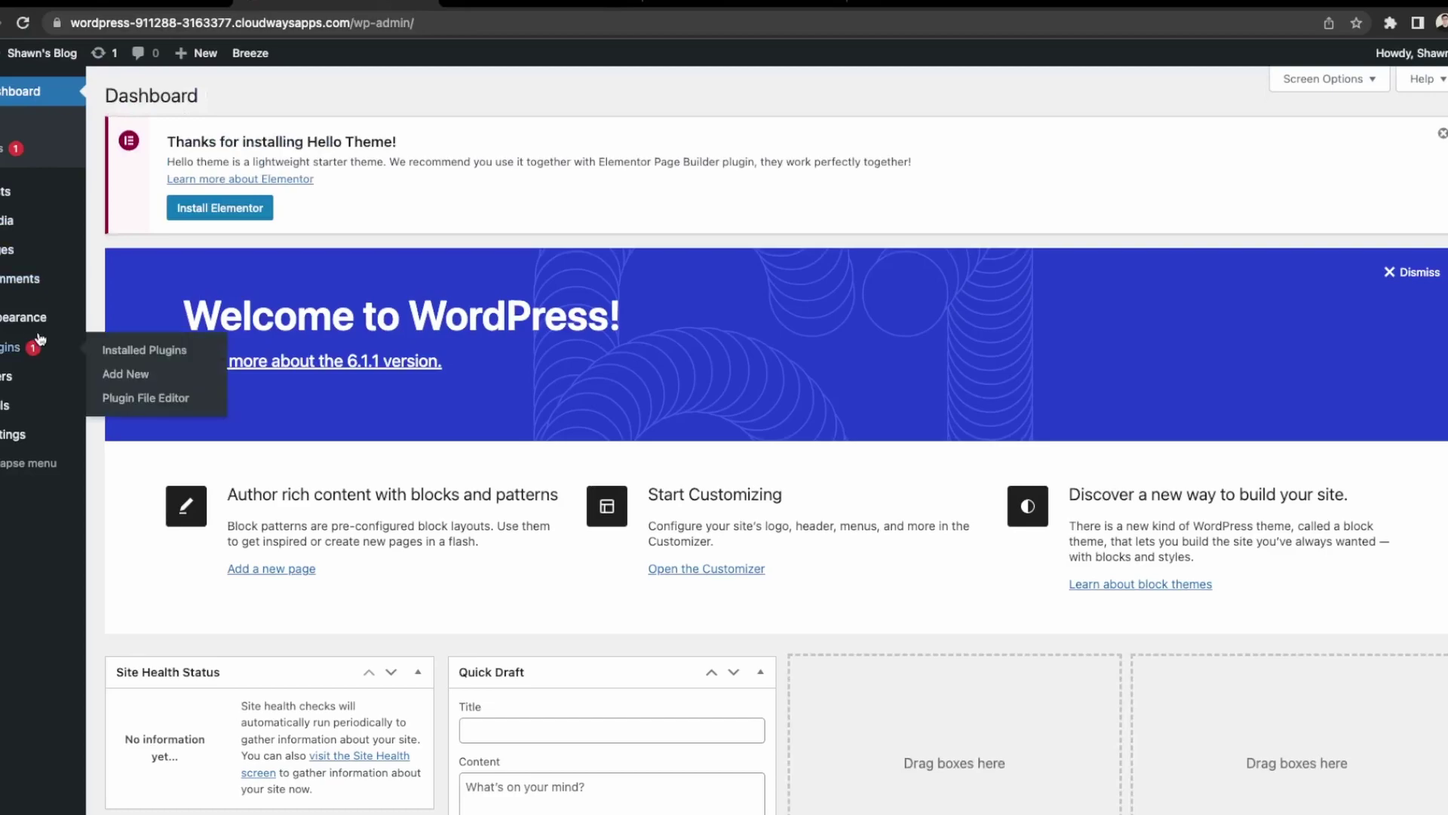
{"action": "left_click", "coordinate": [130, 377]}
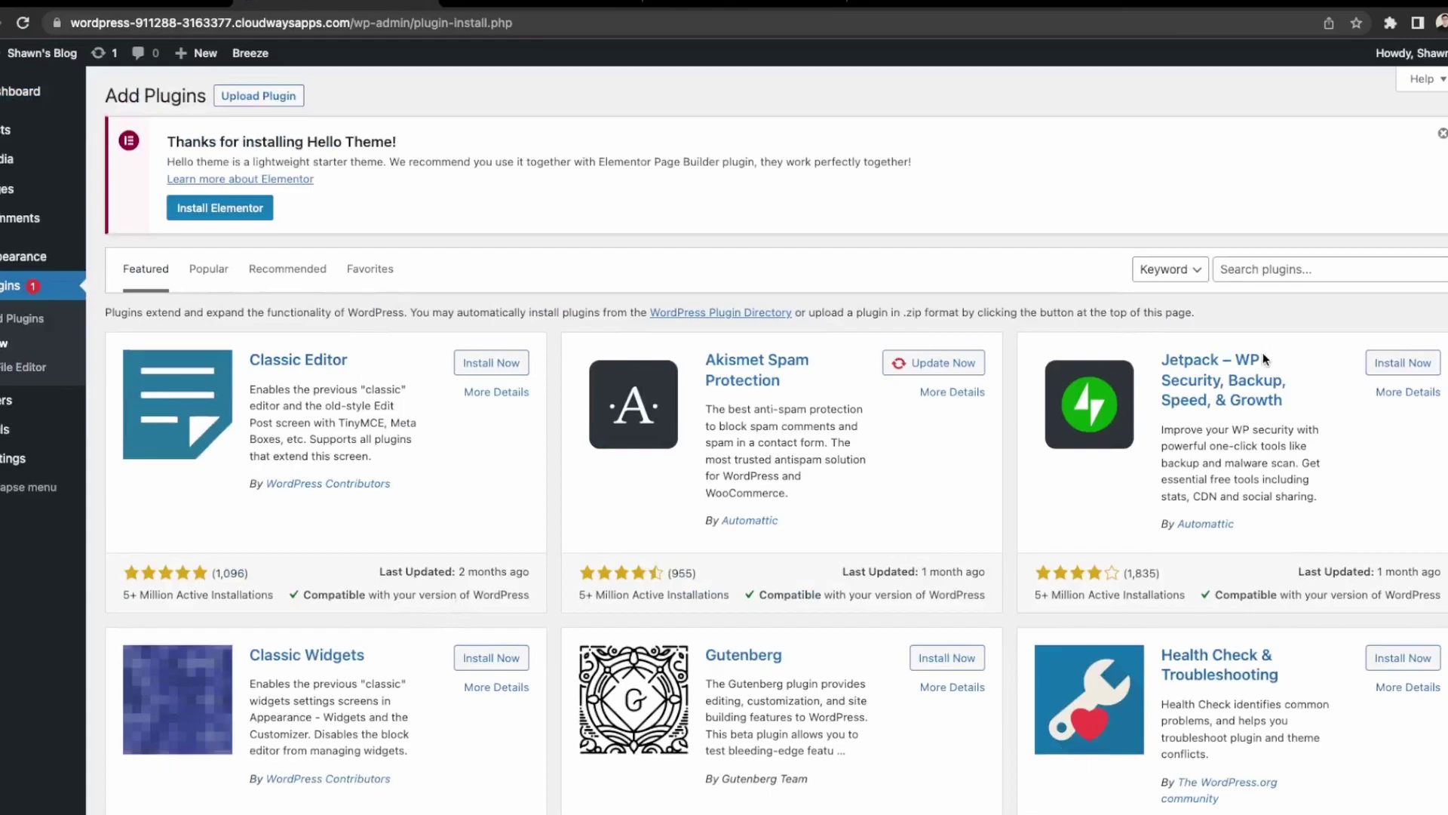
{"action": "scroll", "coordinate": [1275, 256], "scroll_direction": "down", "scroll_amount": 1}
{"action": "left_click", "coordinate": [1283, 264]}
{"action": "type", "text": "elem"}
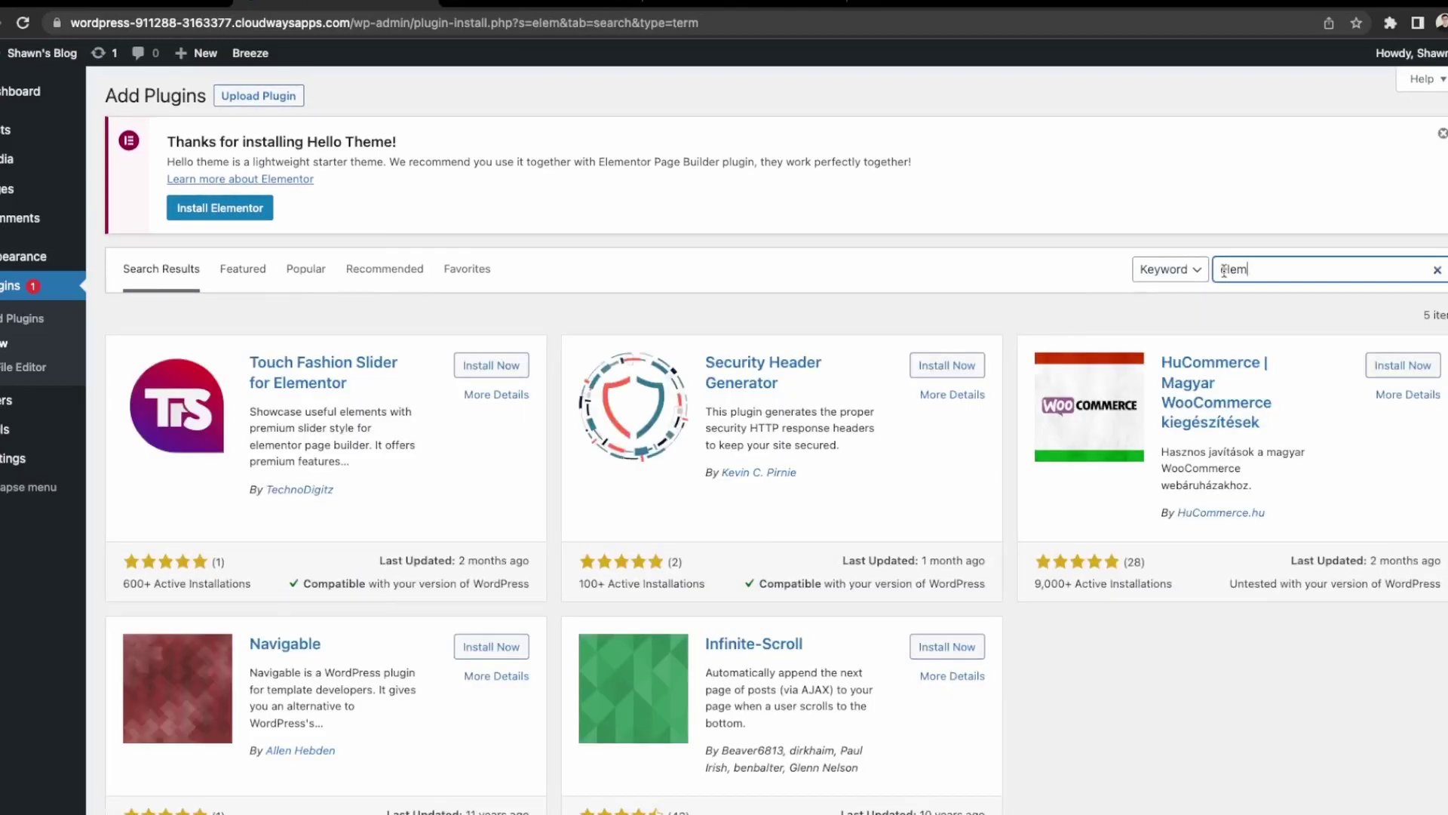
{"action": "left_click", "coordinate": [1252, 269]}
{"action": "key", "text": "BackSpace"}
{"action": "key", "text": "BackSpace"}
{"action": "key", "text": "BackSpace"}
{"action": "key", "text": "BackSpace"}
{"action": "left_click", "coordinate": [200, 209]}
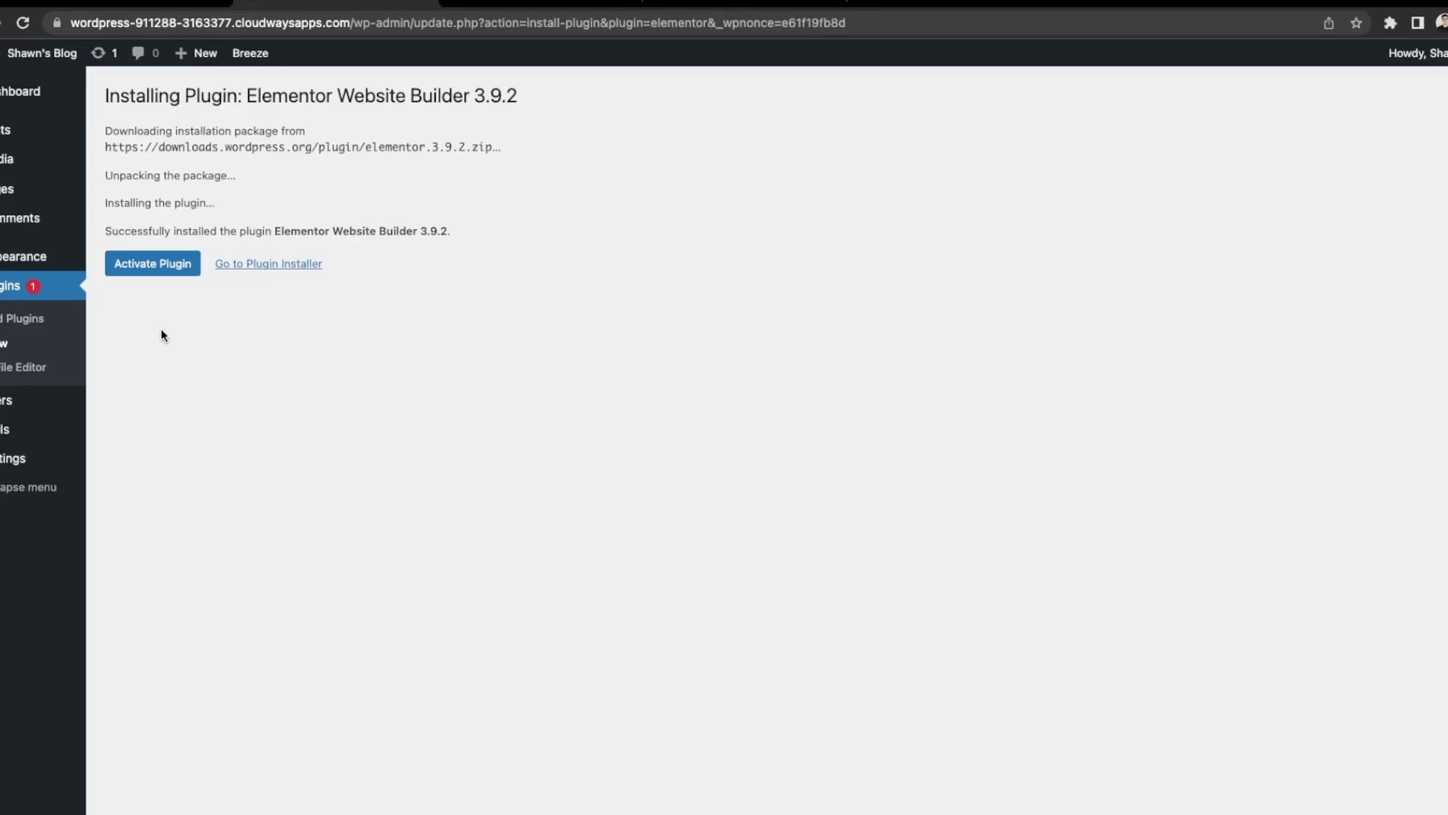
{"action": "left_click", "coordinate": [163, 272]}
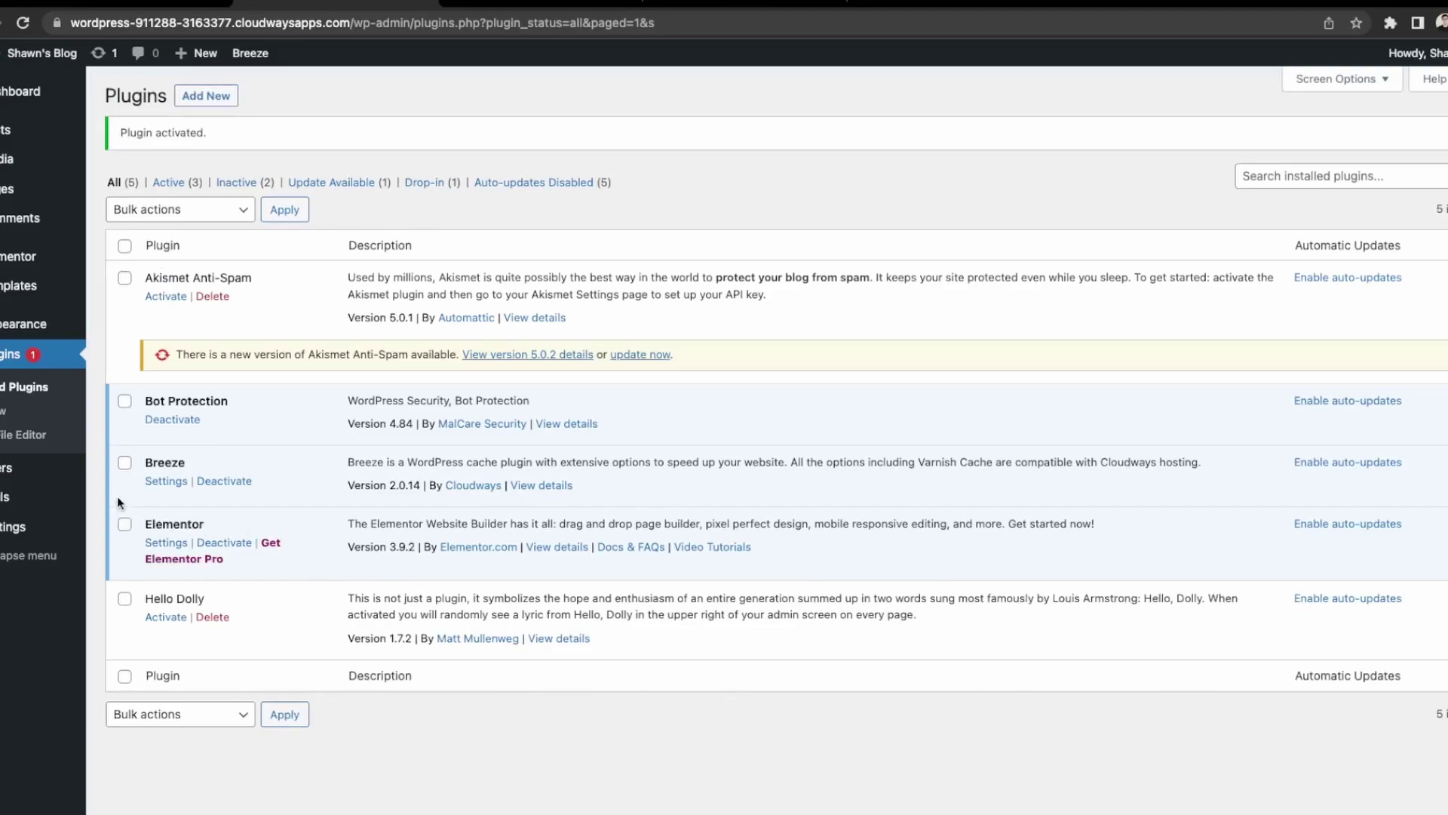
Open the Sample Page from All Pages in the Elementor editor.
{"action": "mouse_move", "coordinate": [8, 190]}
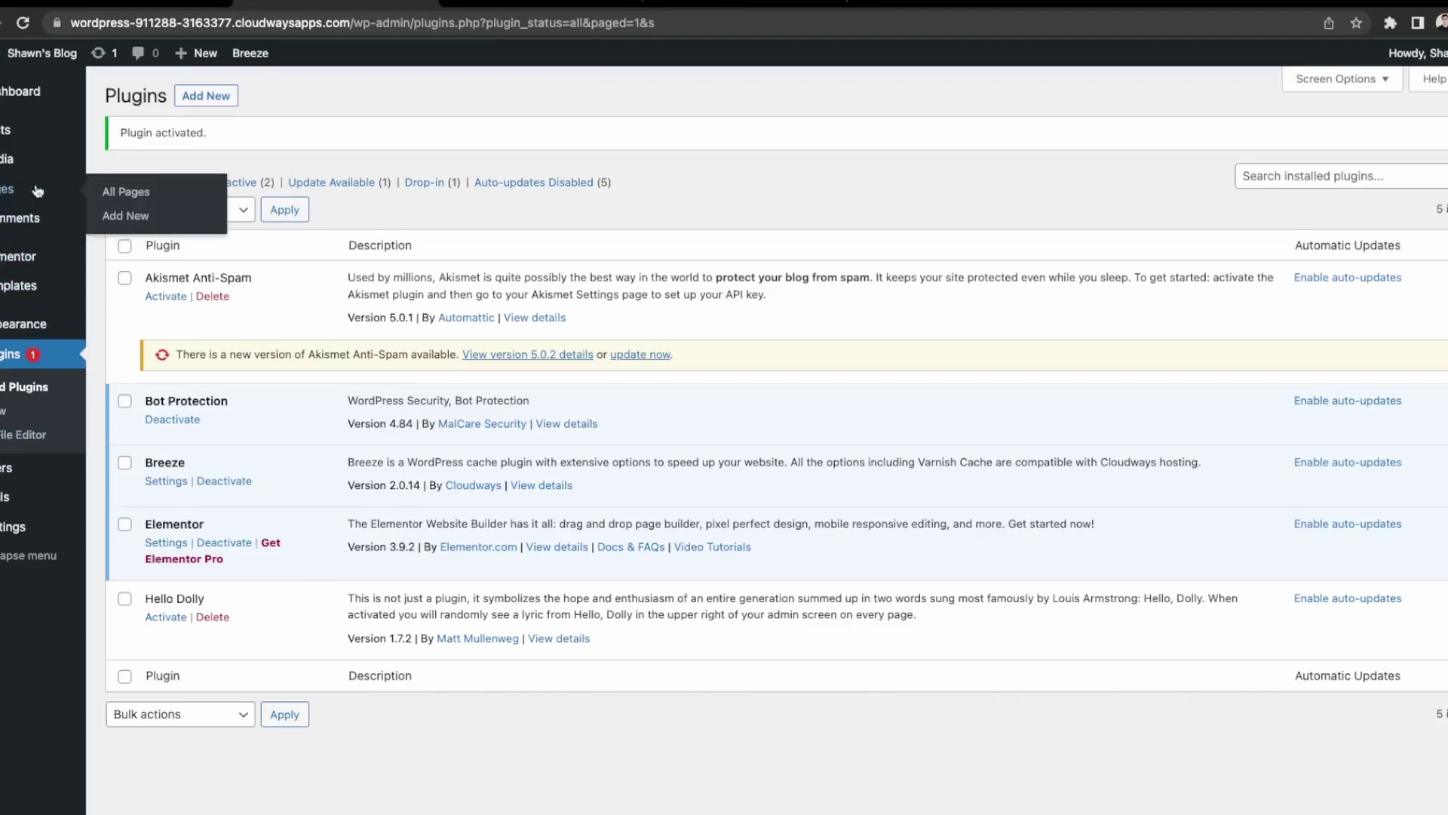
{"action": "left_click", "coordinate": [140, 193]}
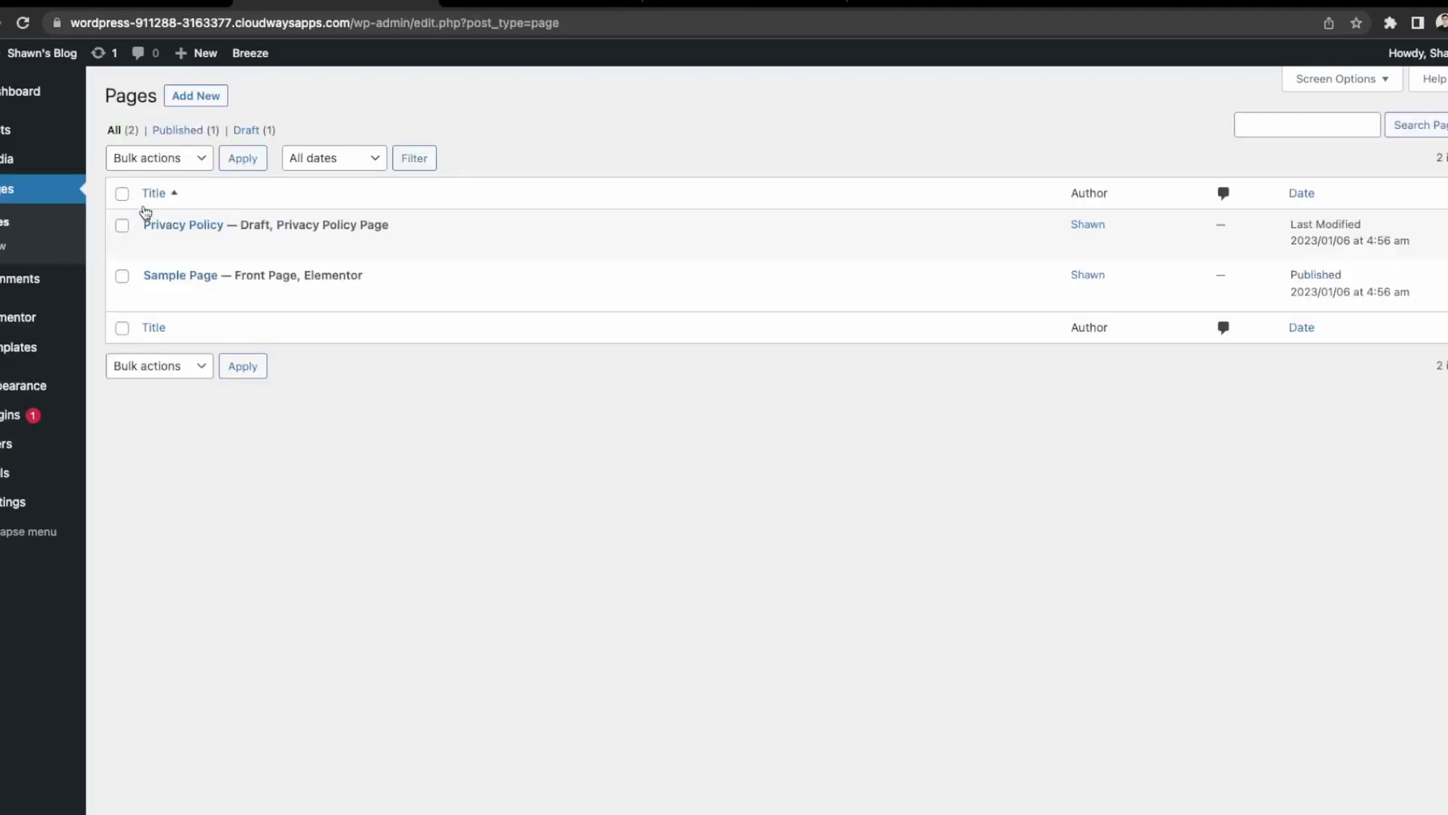
{"action": "mouse_move", "coordinate": [207, 282]}
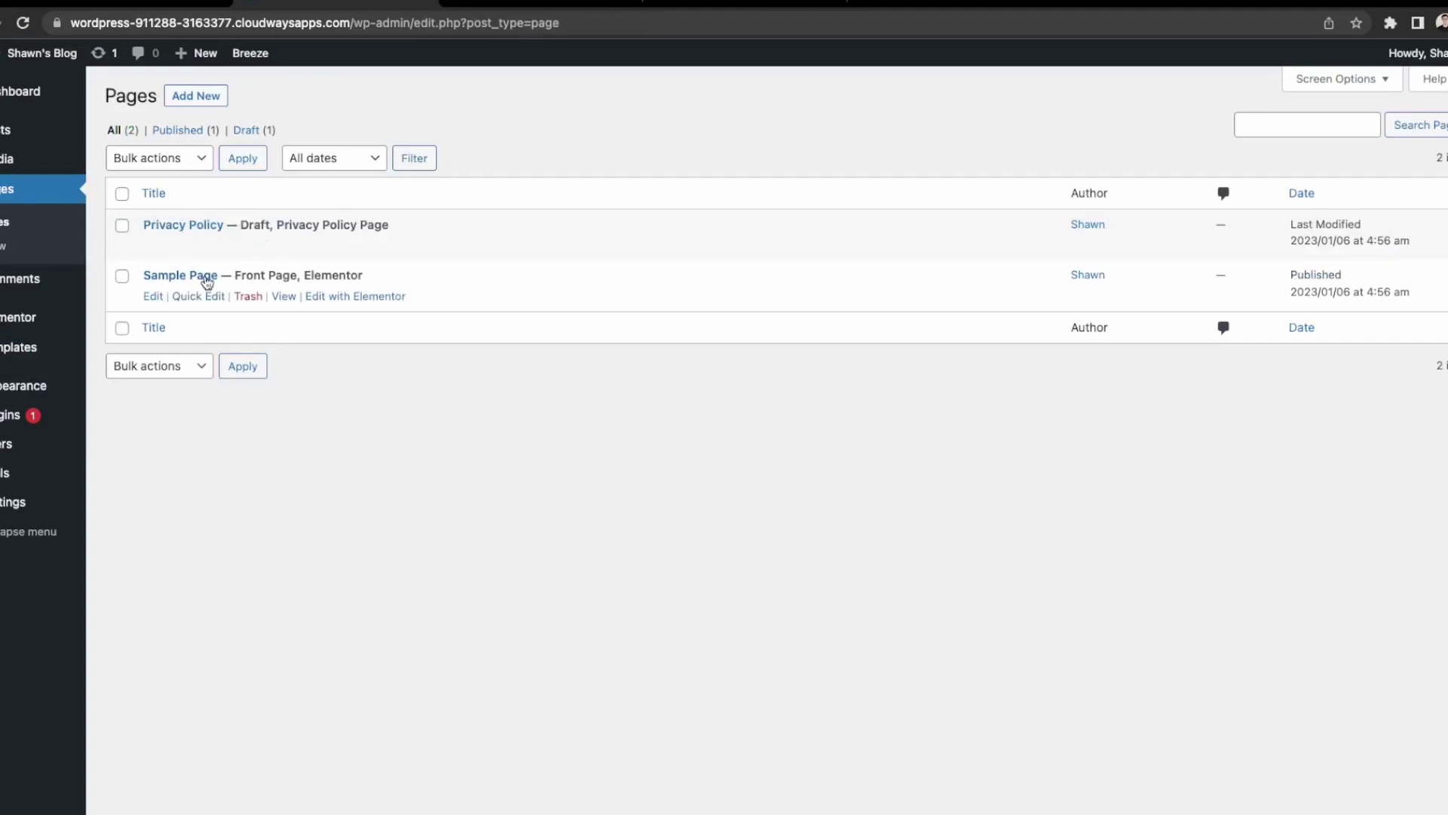
{"action": "left_click", "coordinate": [365, 298]}
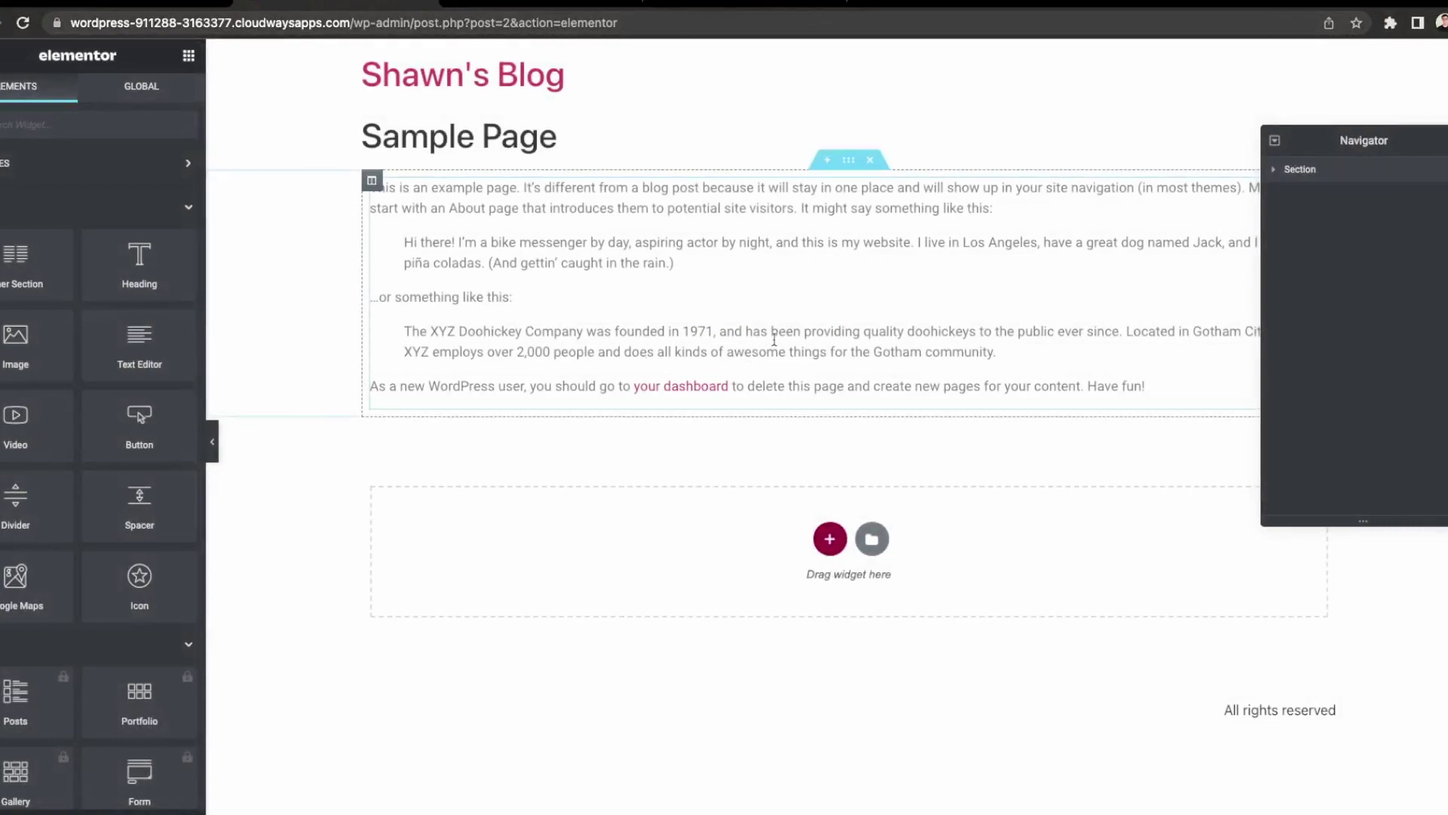
Select the Sample Page's example paragraph Text Editor widget and delete it.
{"action": "left_click", "coordinate": [604, 350]}
{"action": "left_click", "coordinate": [482, 145]}
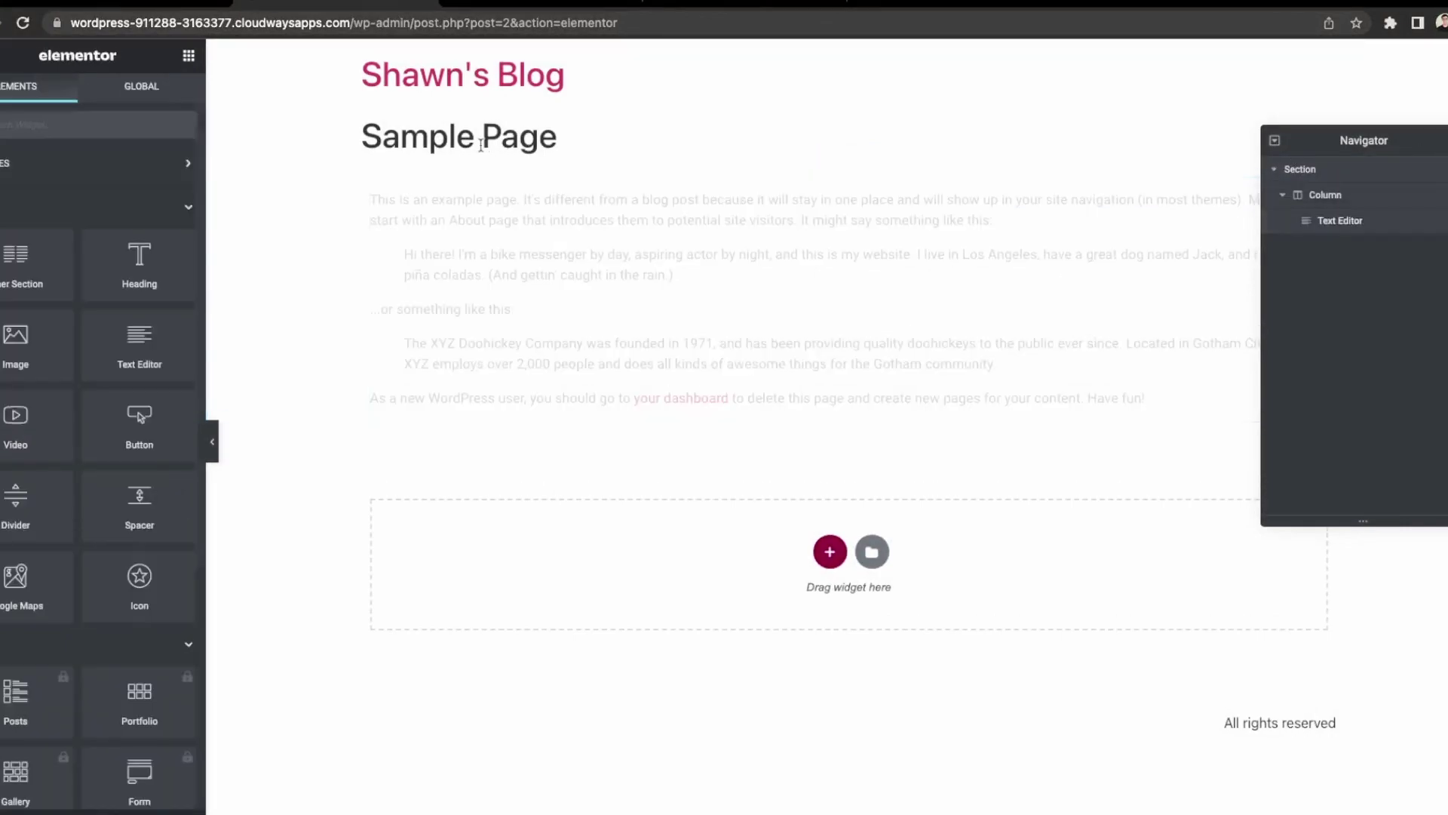
{"action": "left_click", "coordinate": [485, 245]}
{"action": "double_click", "coordinate": [631, 275]}
{"action": "left_click", "coordinate": [777, 323]}
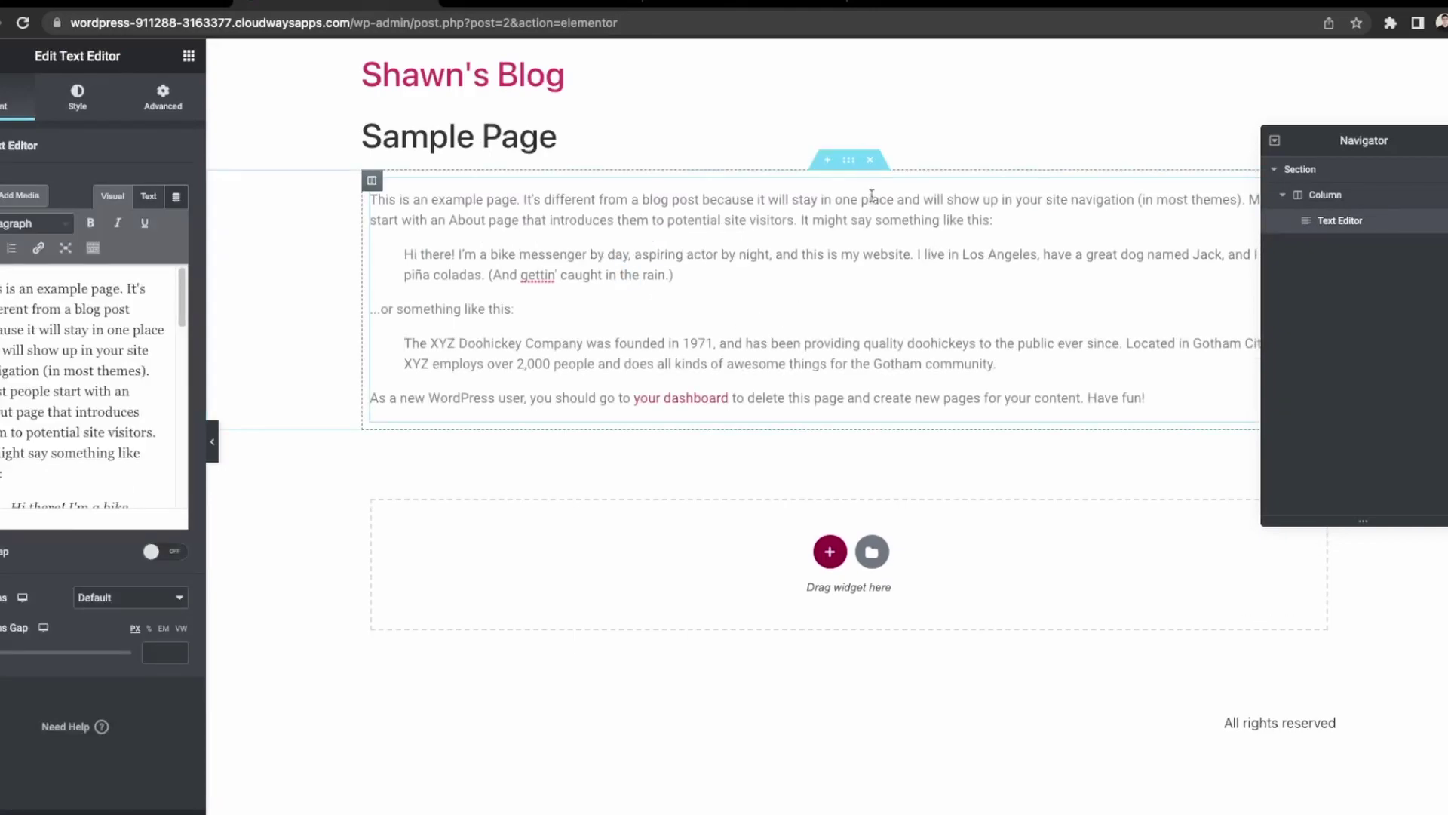
{"action": "left_click", "coordinate": [867, 162]}
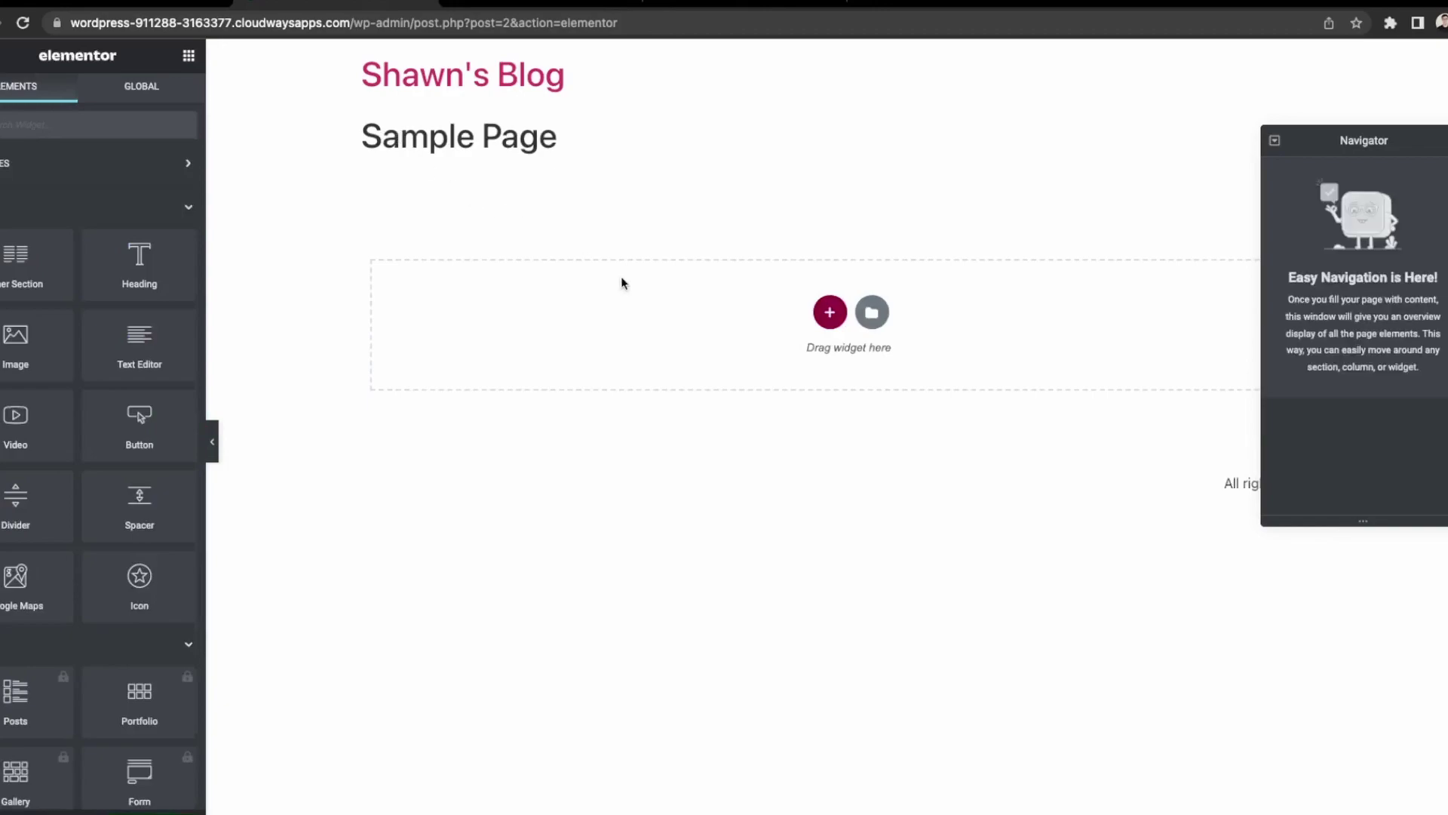
Add a one-column section and set its content width to Full Width.
{"action": "left_click", "coordinate": [824, 320]}
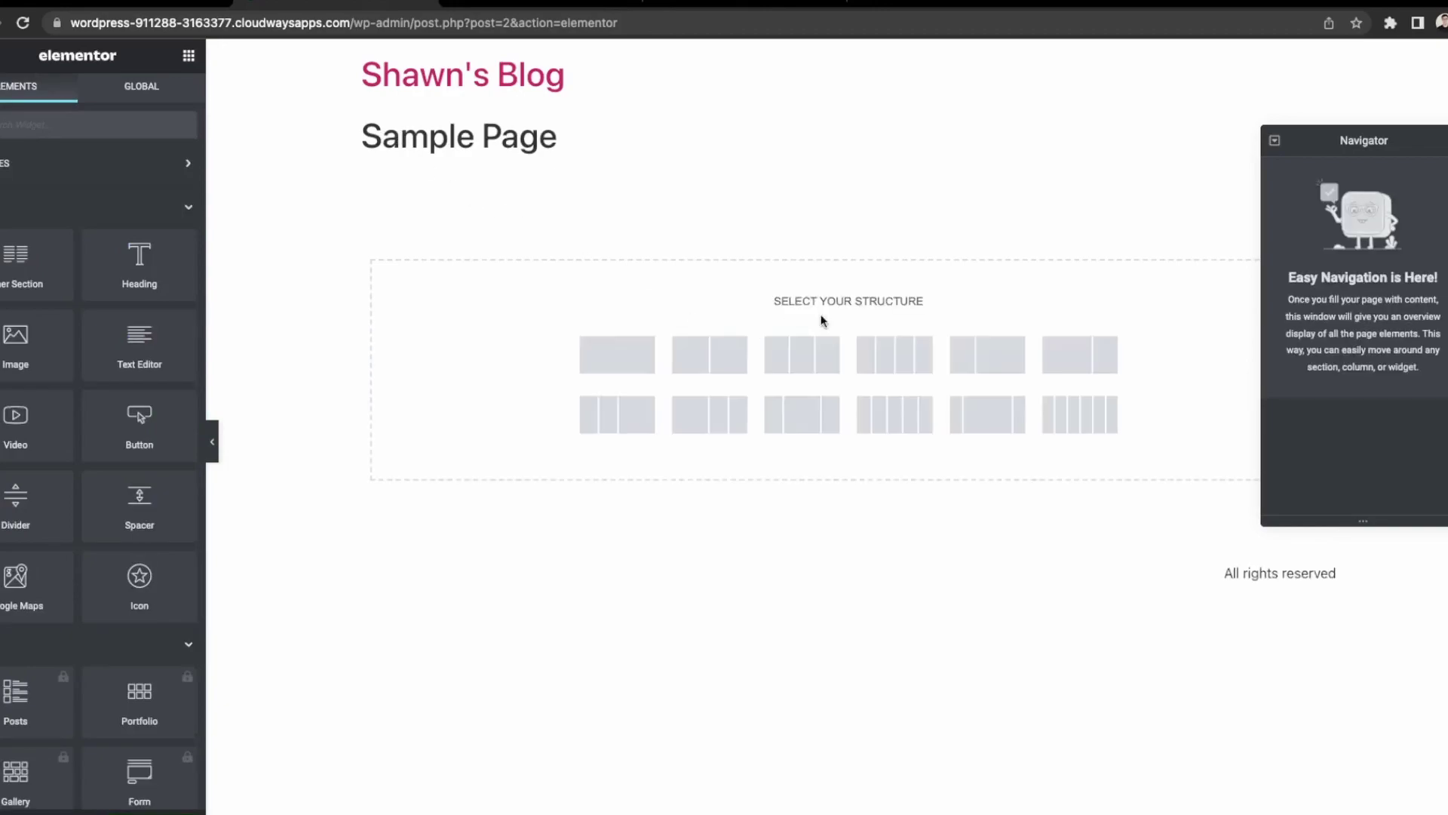
{"action": "left_click", "coordinate": [624, 368]}
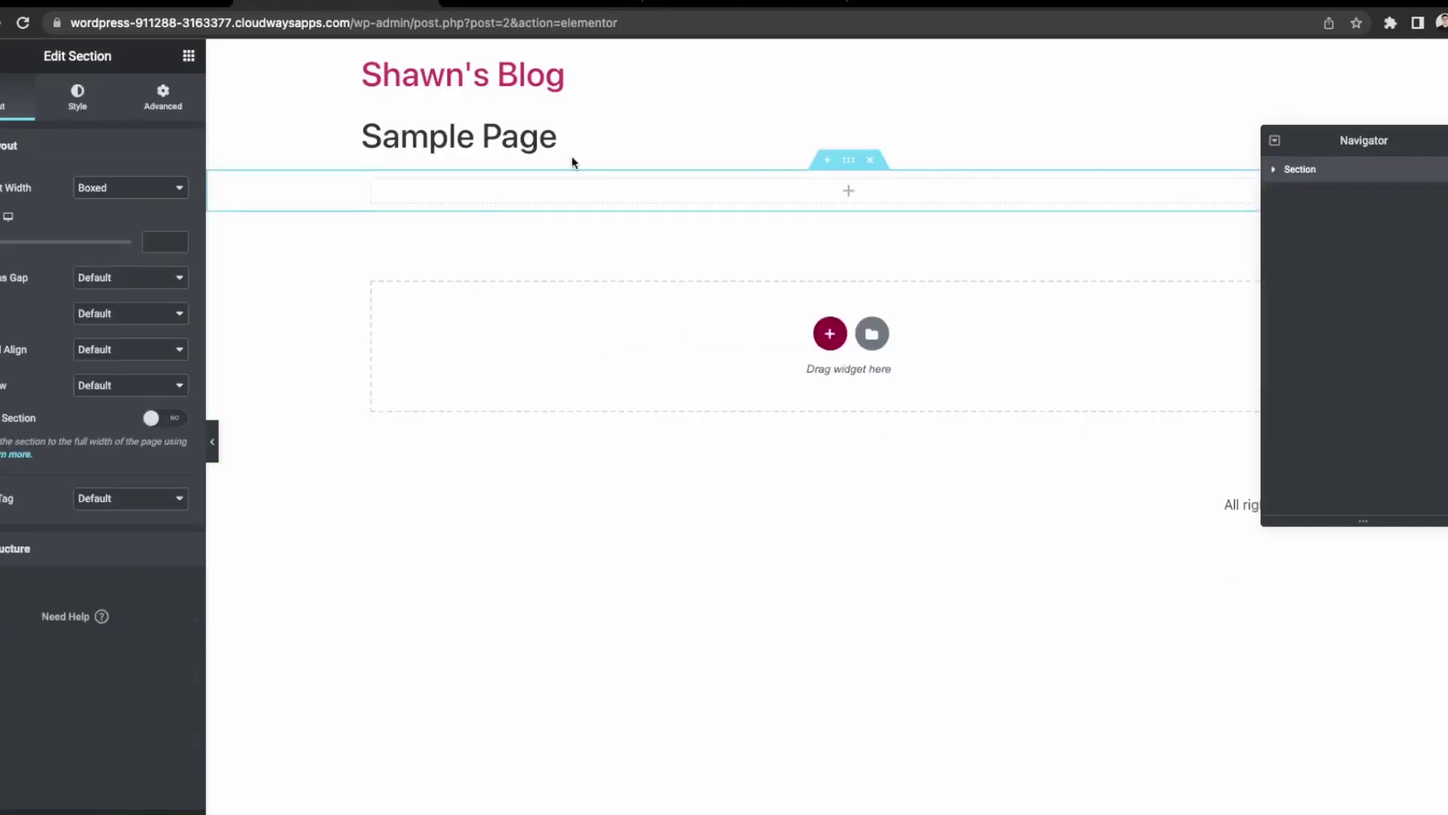
{"action": "left_click", "coordinate": [109, 207]}
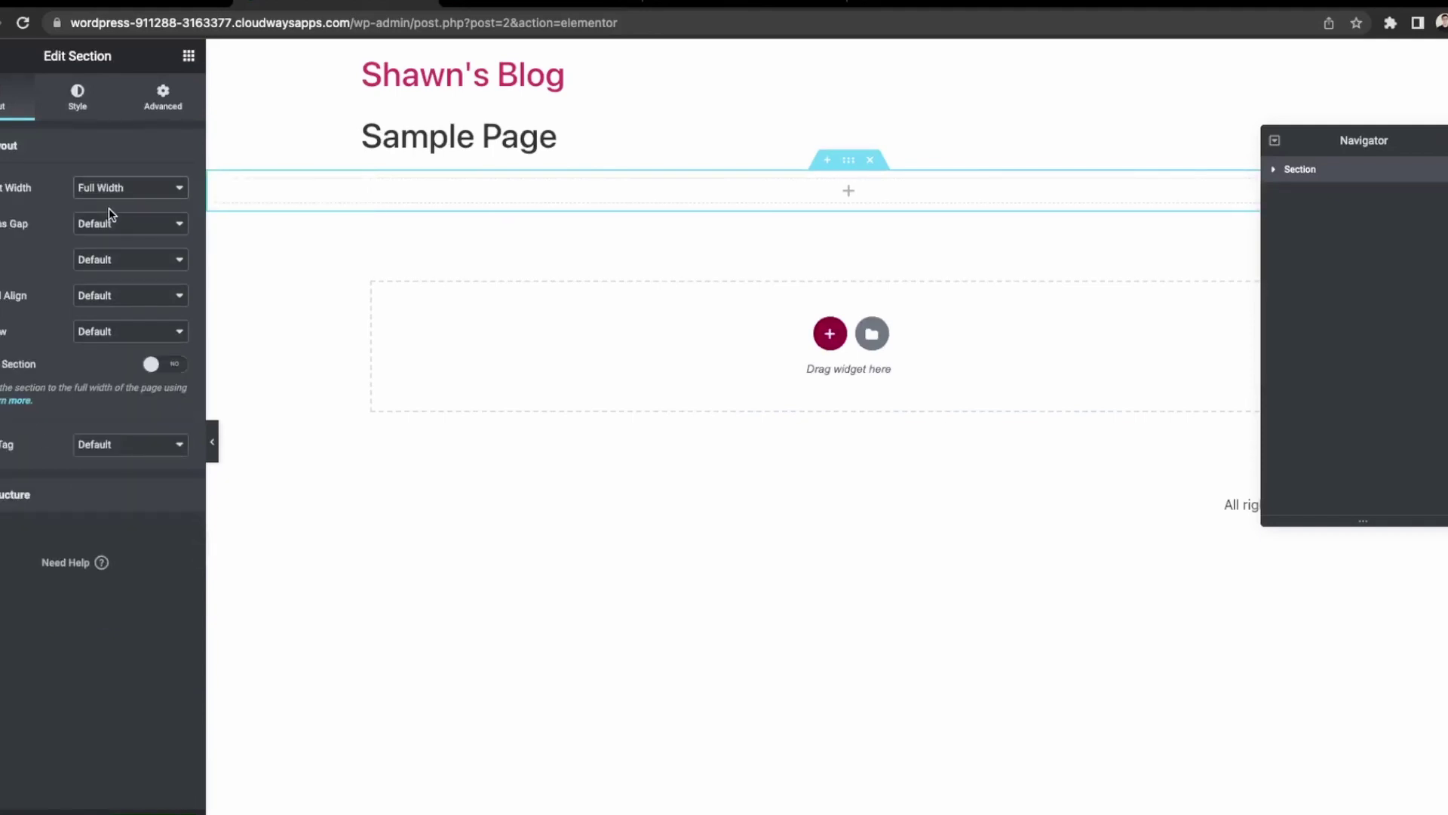
Drop an Image widget into the column without picking a picture, then open a new browser tab.
{"action": "left_click", "coordinate": [858, 198]}
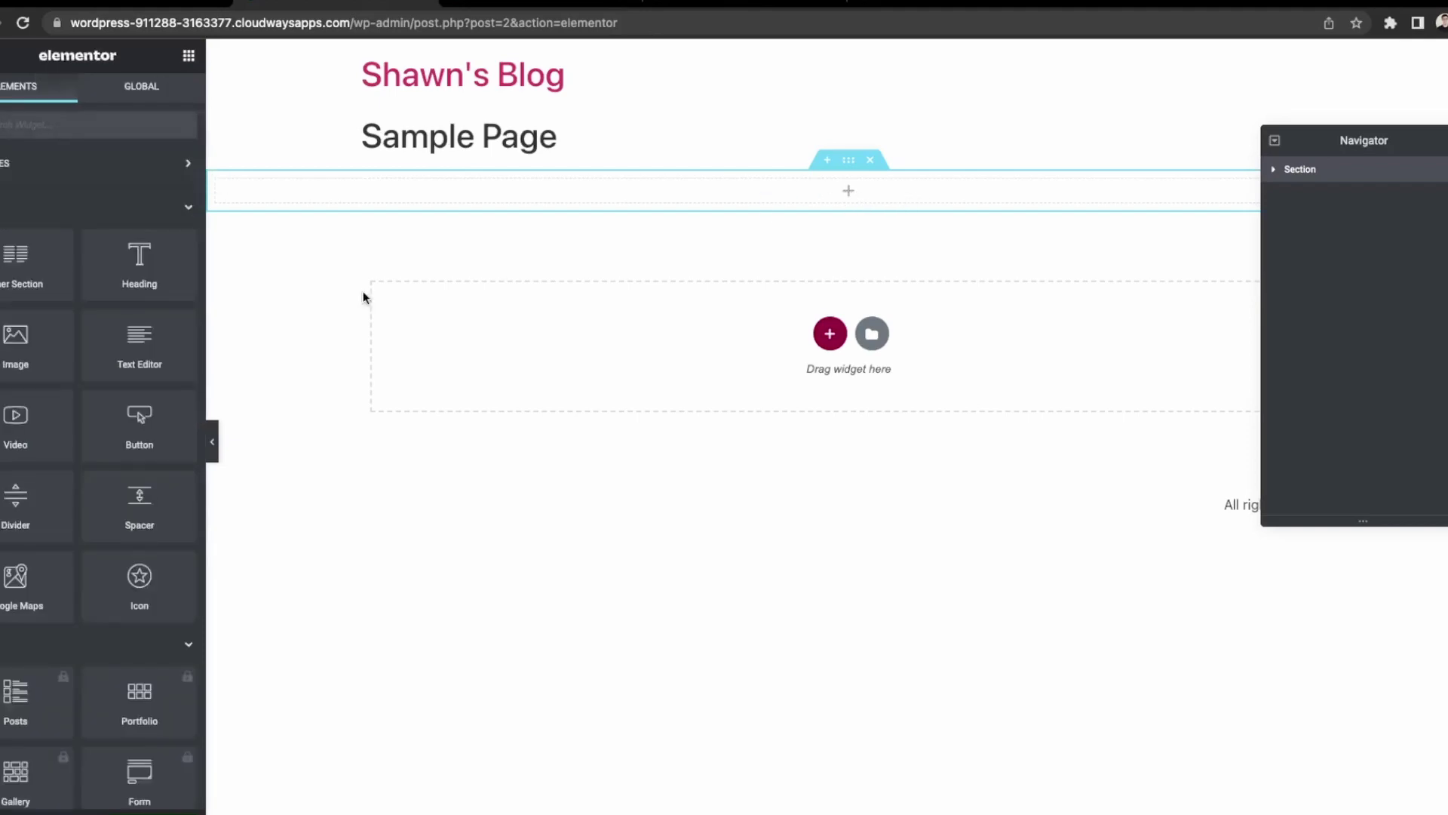
{"action": "left_click_drag", "start_coordinate": [486, 252], "coordinate": [849, 198]}
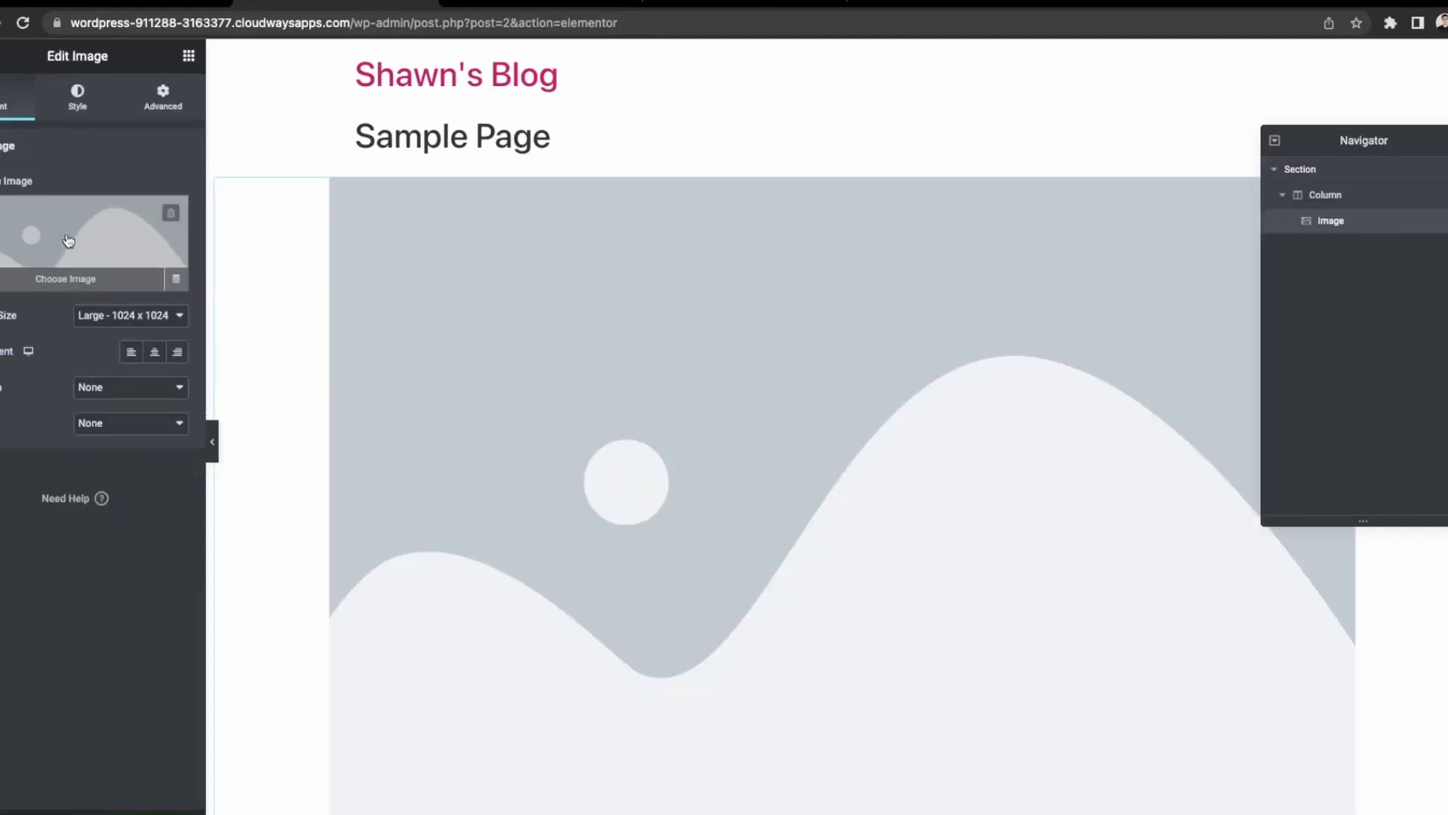
{"action": "left_click", "coordinate": [68, 240]}
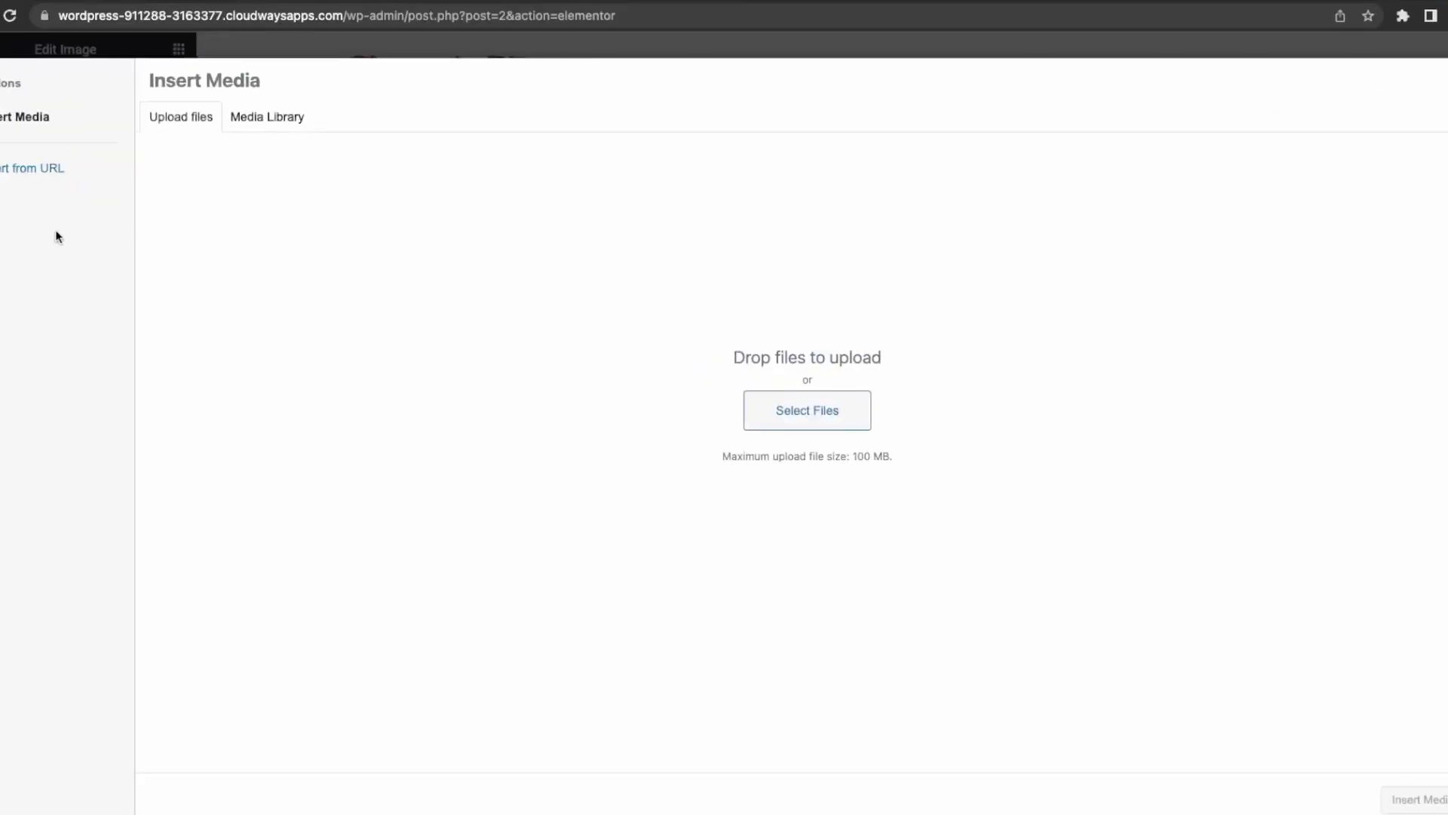
{"action": "left_click", "coordinate": [1447, 80]}
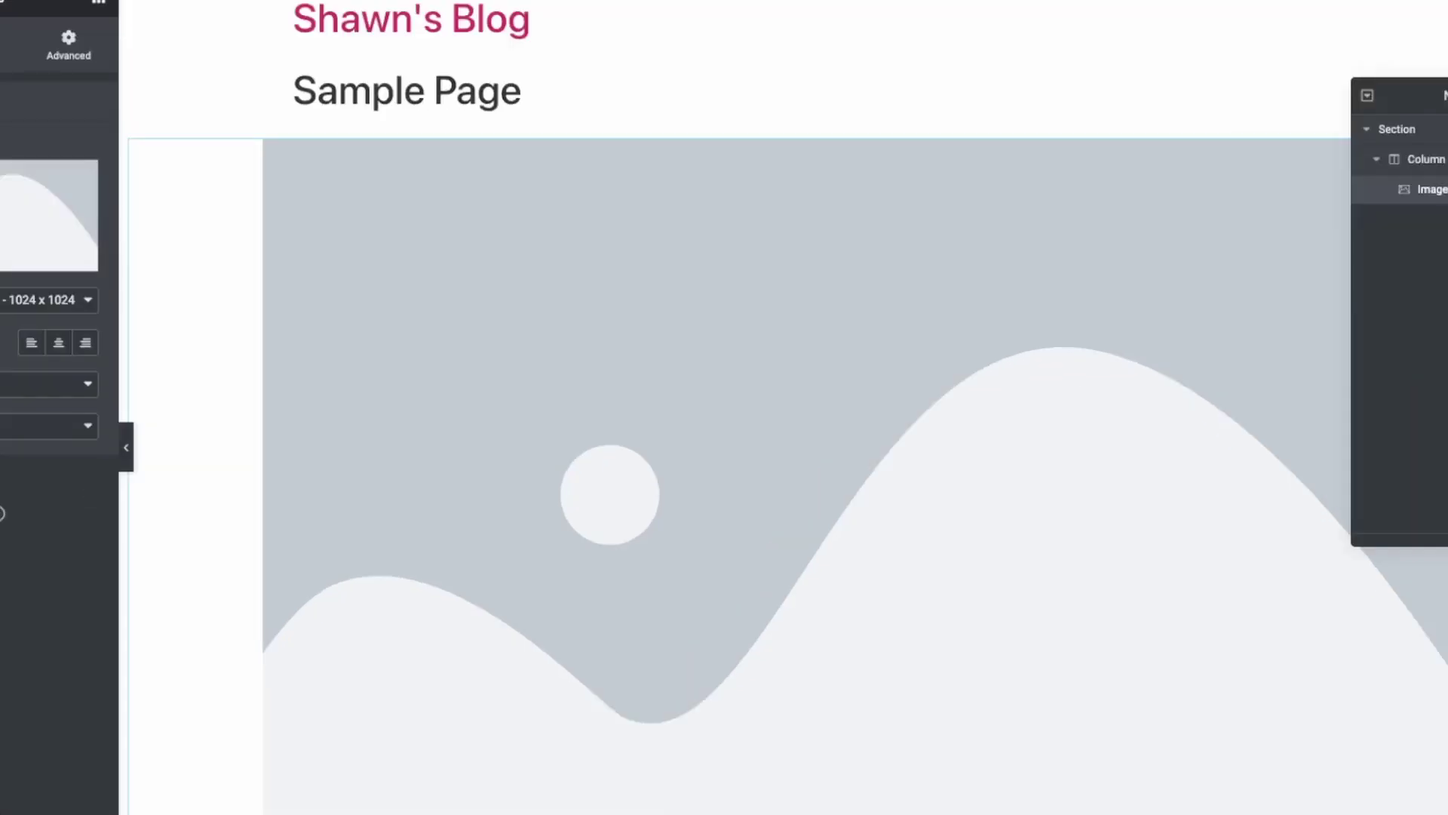
{"action": "left_click", "coordinate": [478, 23]}
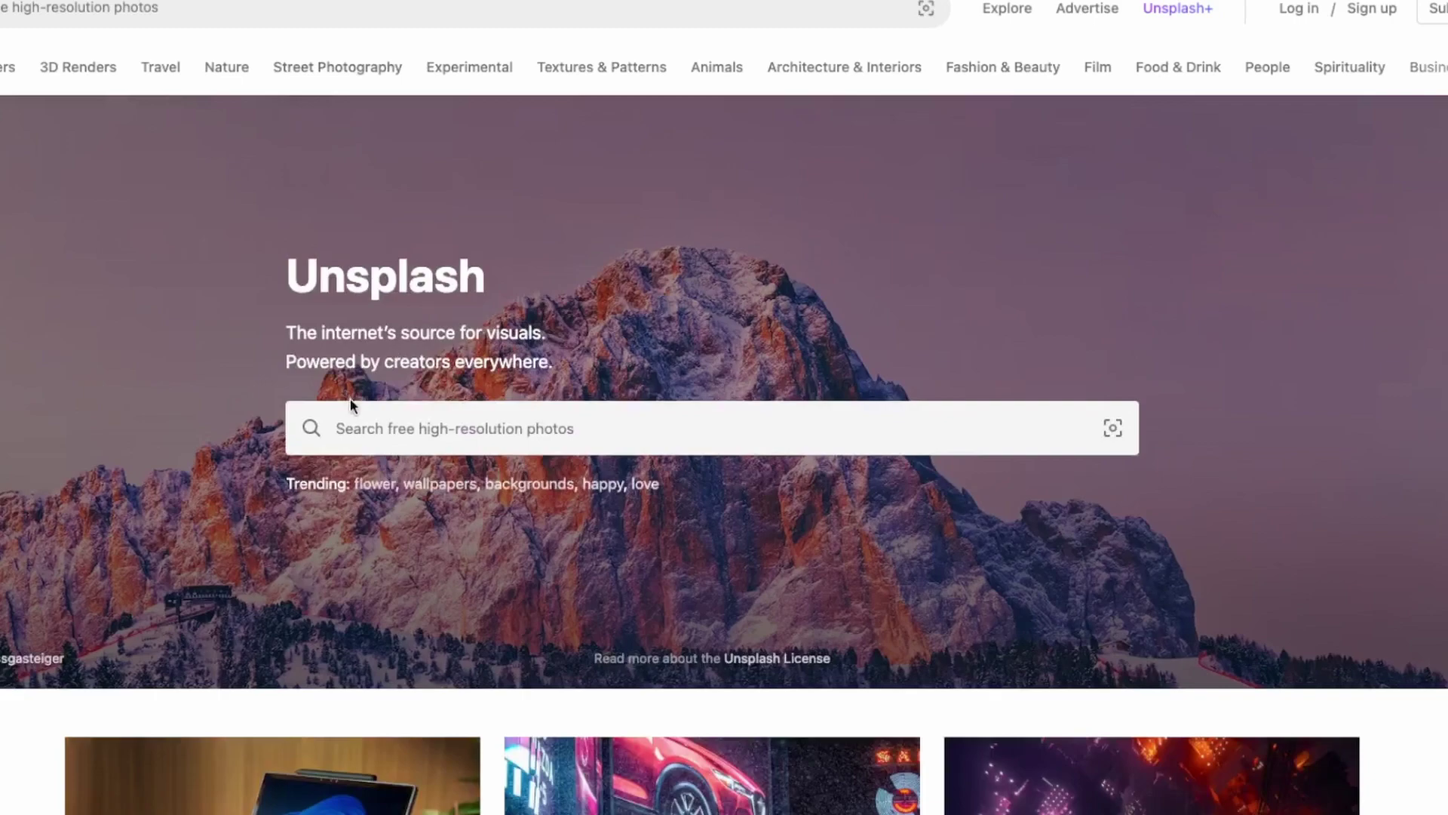
Search Unsplash for 'car' photos.
{"action": "scroll", "coordinate": [456, 586], "scroll_direction": "down", "scroll_amount": 1}
{"action": "left_click", "coordinate": [407, 397]}
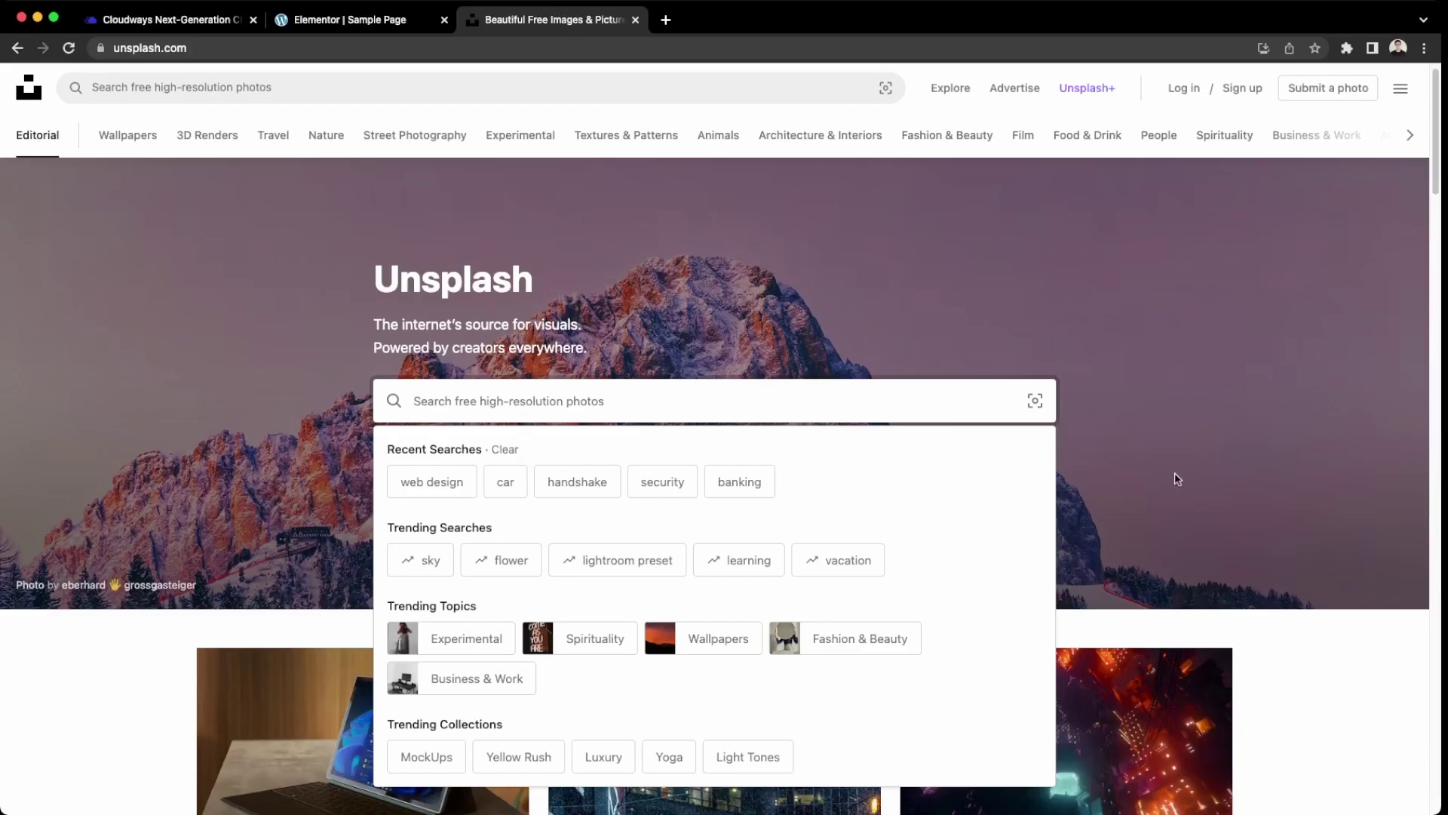
{"action": "scroll", "coordinate": [1208, 482], "scroll_direction": "down", "scroll_amount": 7}
{"action": "scroll", "coordinate": [1320, 512], "scroll_direction": "down", "scroll_amount": 10}
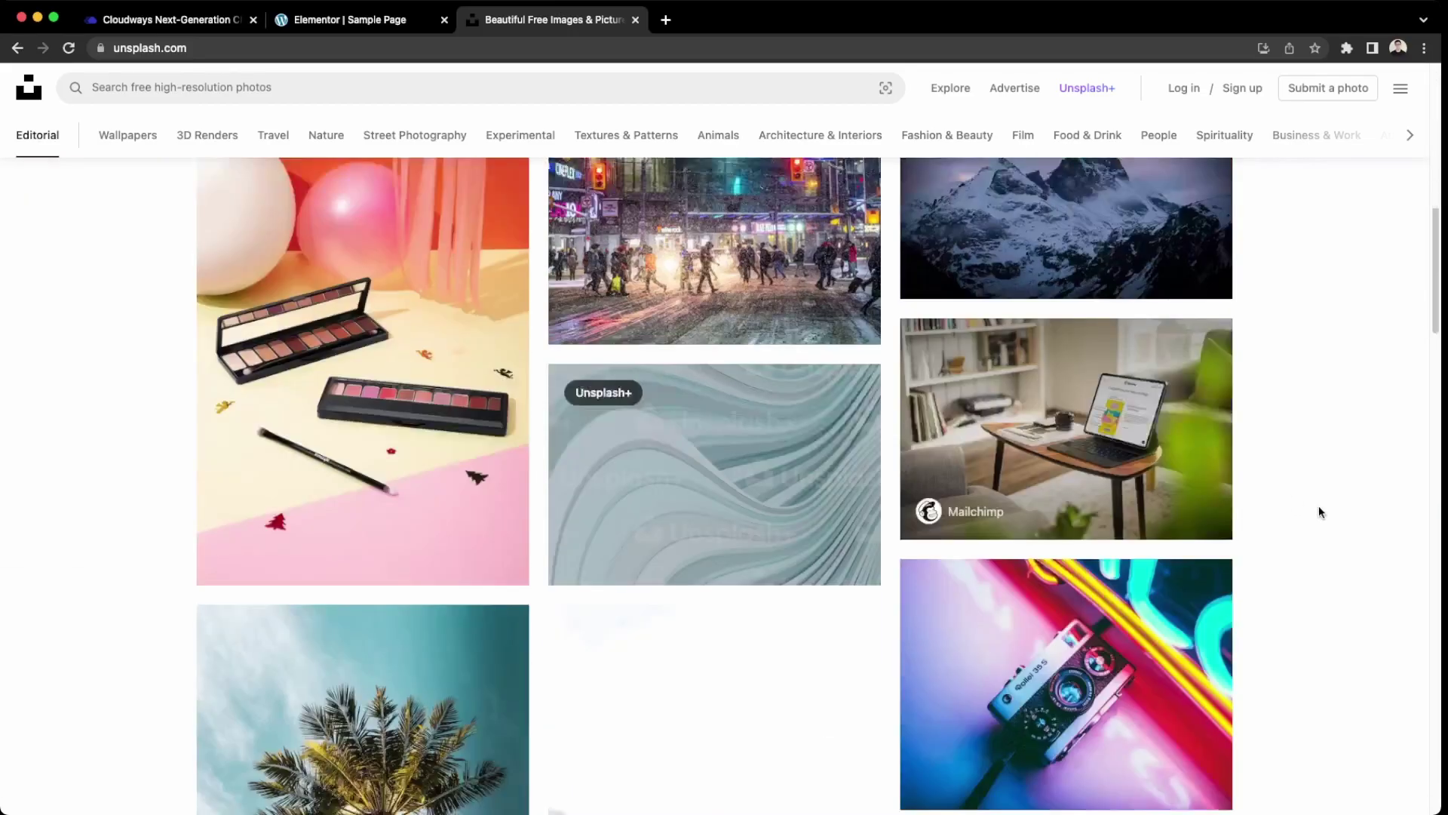
{"action": "scroll", "coordinate": [1320, 512], "scroll_direction": "down", "scroll_amount": 15}
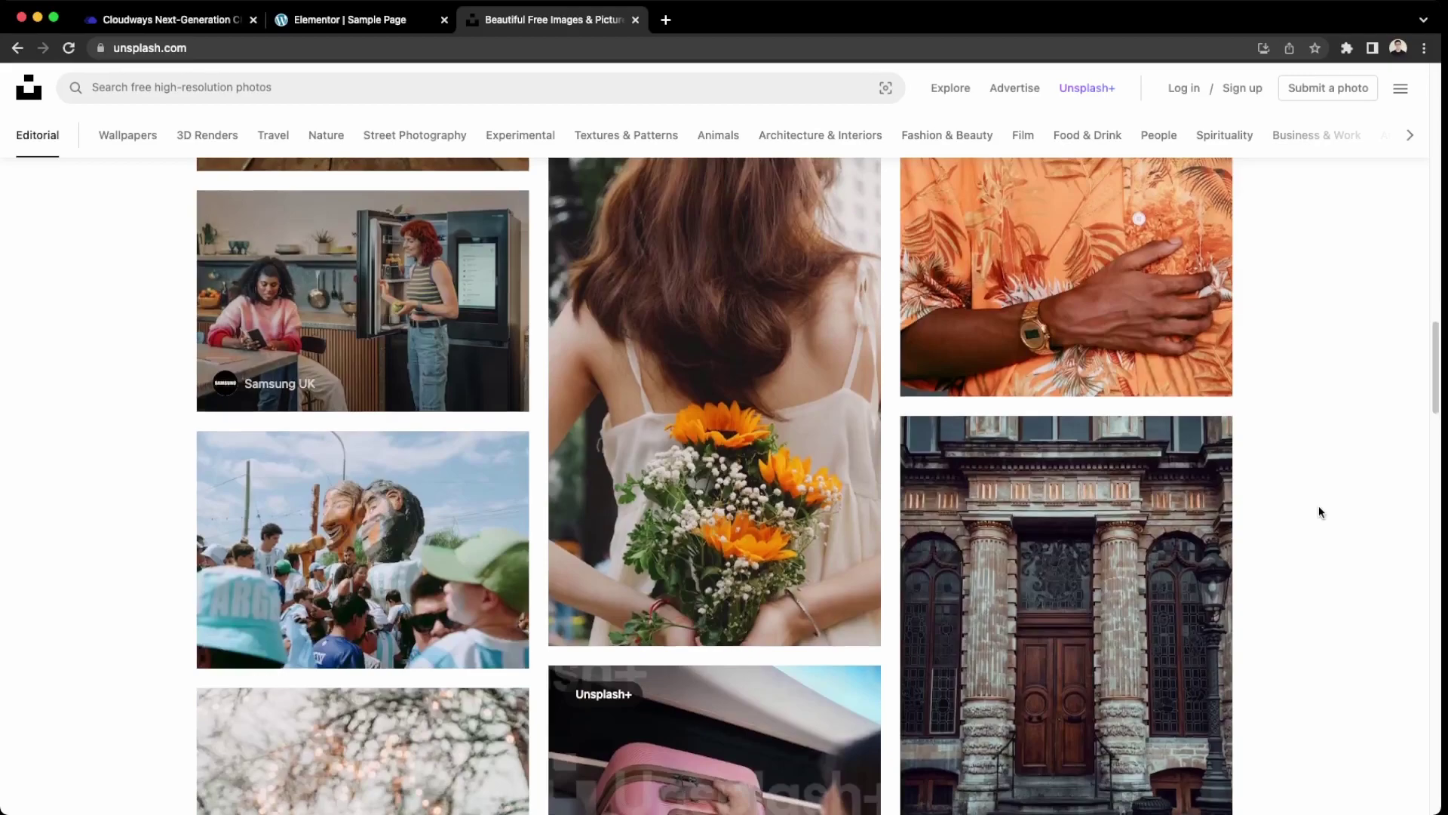
{"action": "scroll", "coordinate": [1319, 511], "scroll_direction": "down", "scroll_amount": 14}
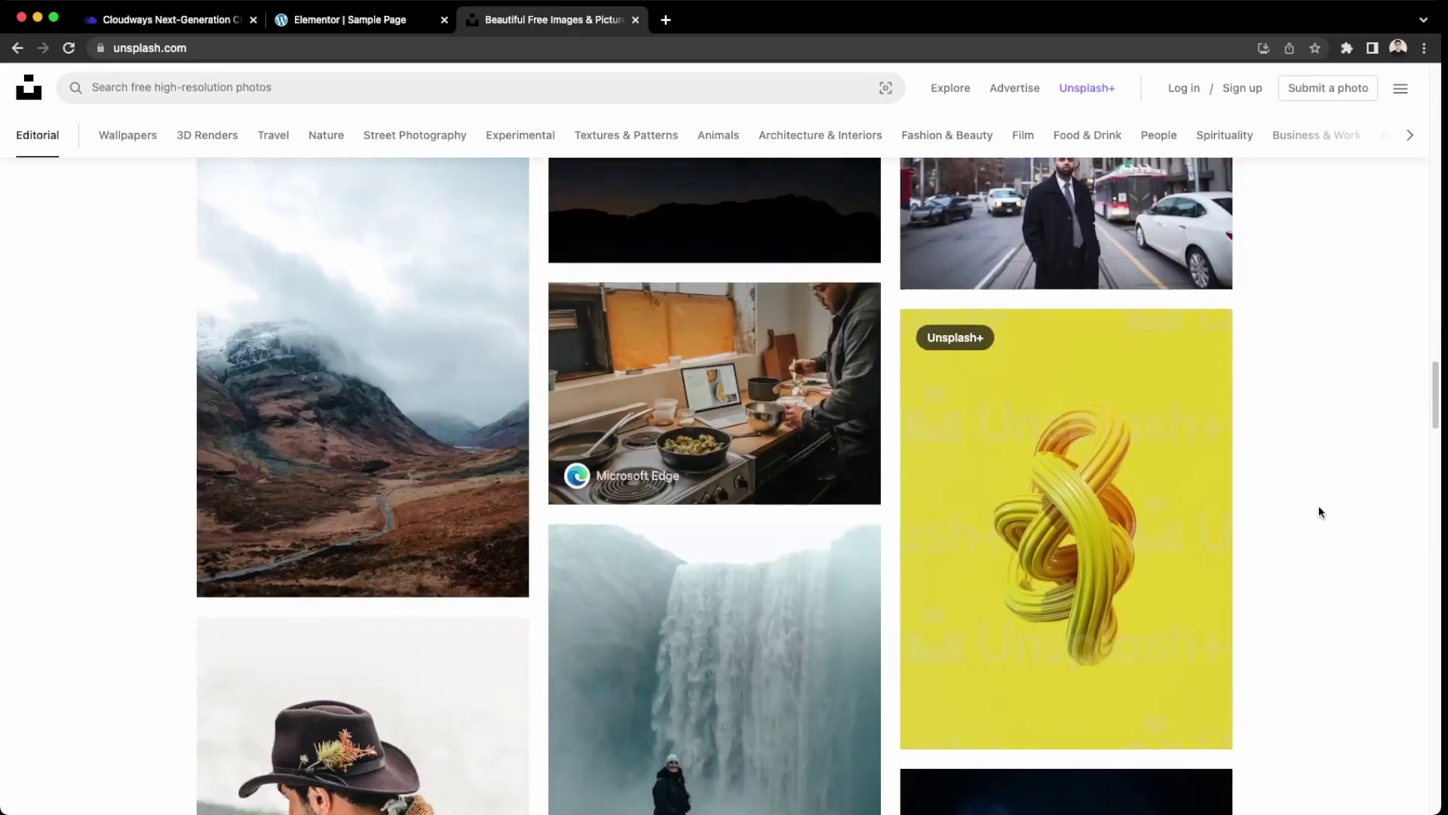
{"action": "scroll", "coordinate": [1318, 512], "scroll_direction": "down", "scroll_amount": 15}
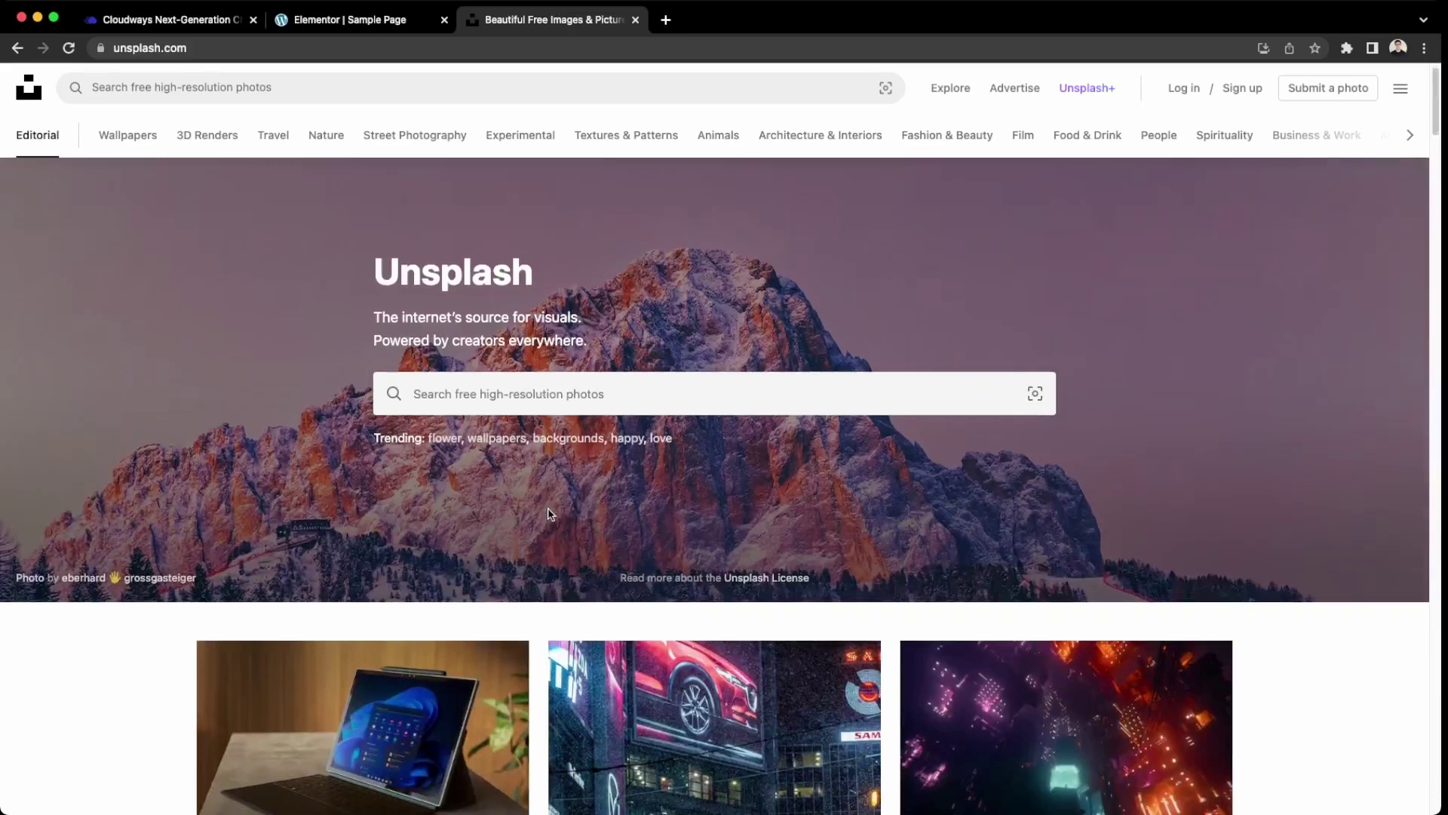
{"action": "left_click", "coordinate": [528, 400]}
{"action": "type", "text": "car"}
{"action": "key", "text": "Return"}
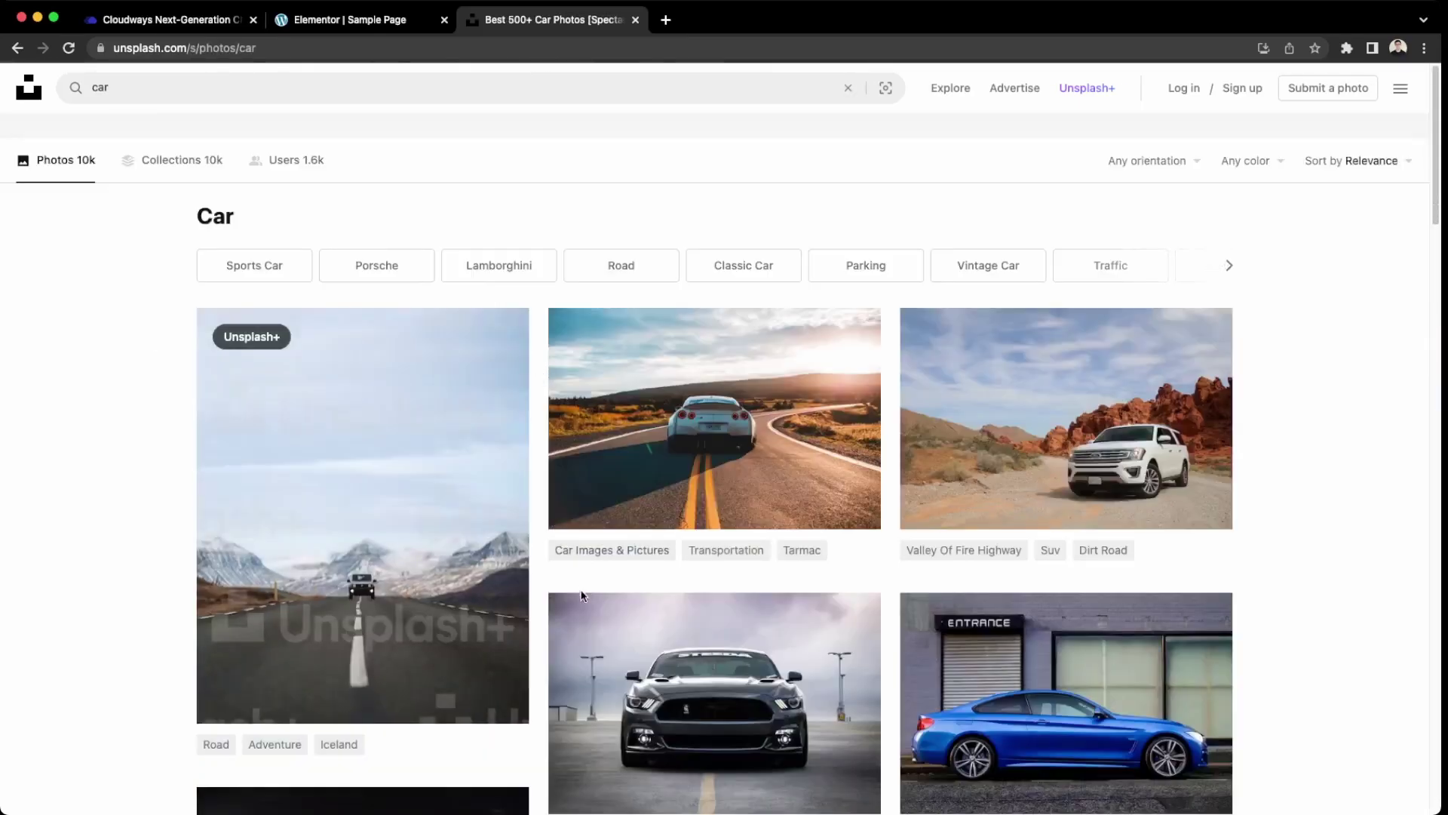
Download the photo of the white sports car on a winding road.
{"action": "scroll", "coordinate": [585, 585], "scroll_direction": "down", "scroll_amount": 7}
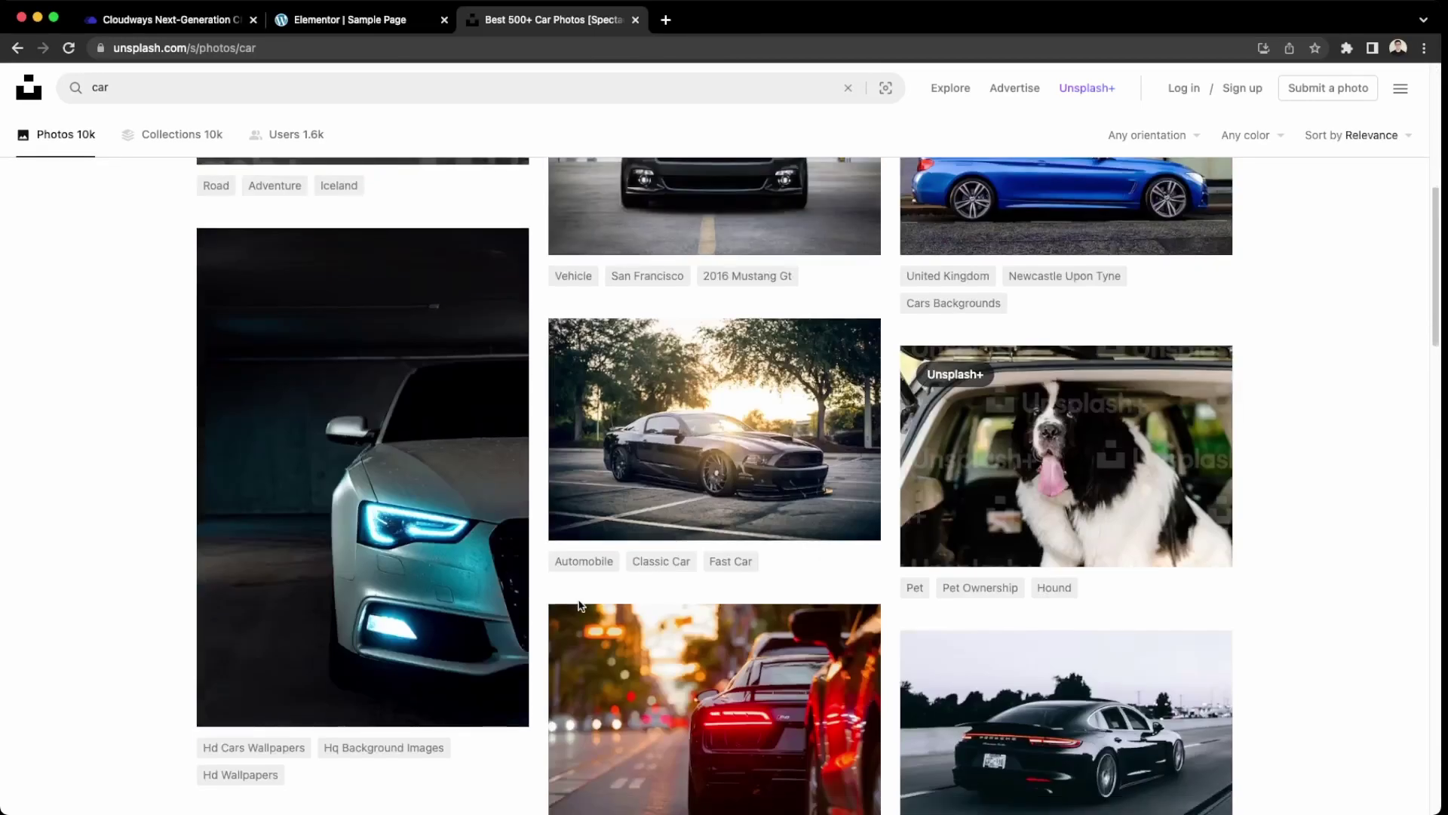
{"action": "scroll", "coordinate": [581, 605], "scroll_direction": "up", "scroll_amount": 6}
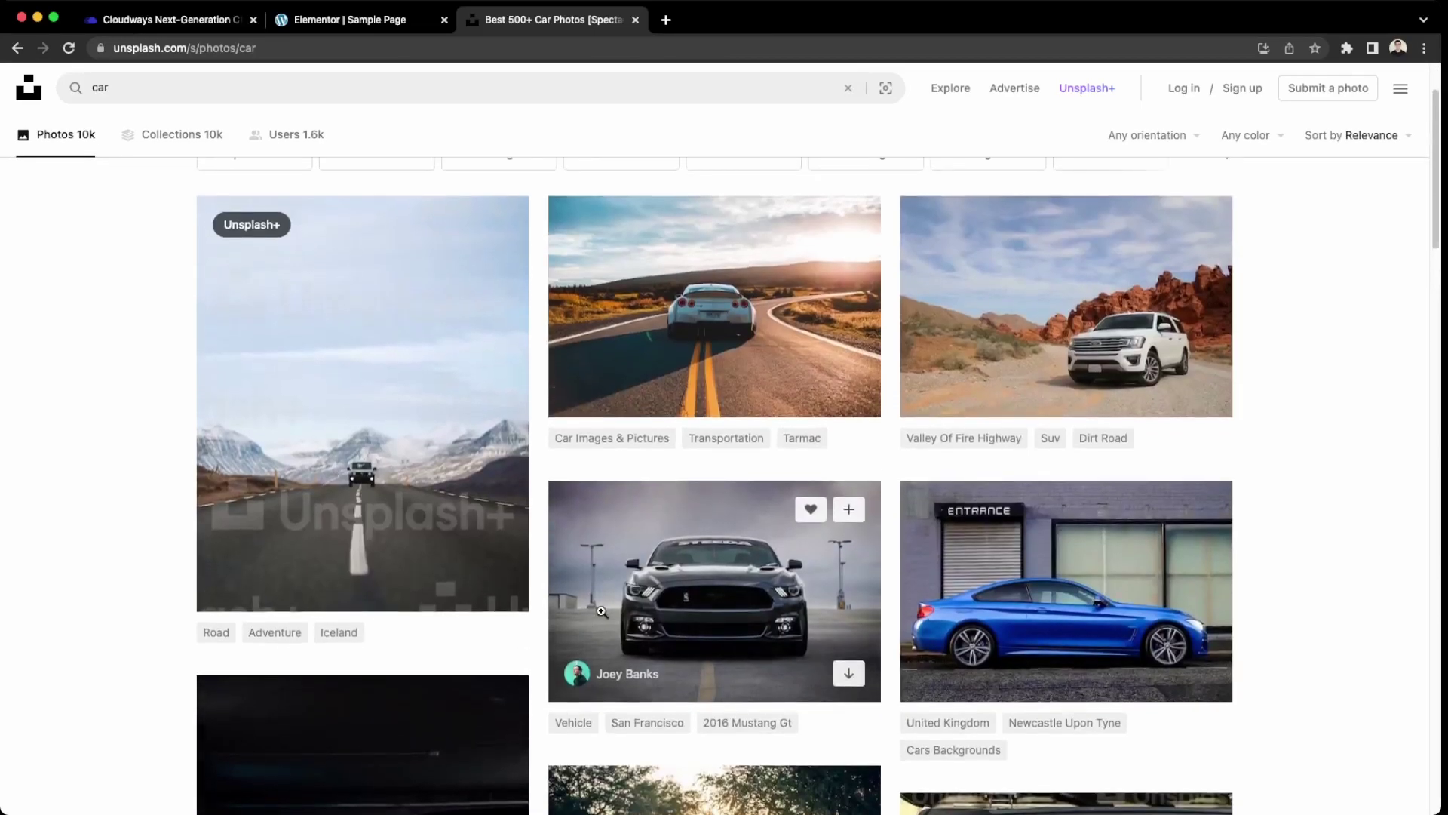
{"action": "left_click", "coordinate": [848, 391]}
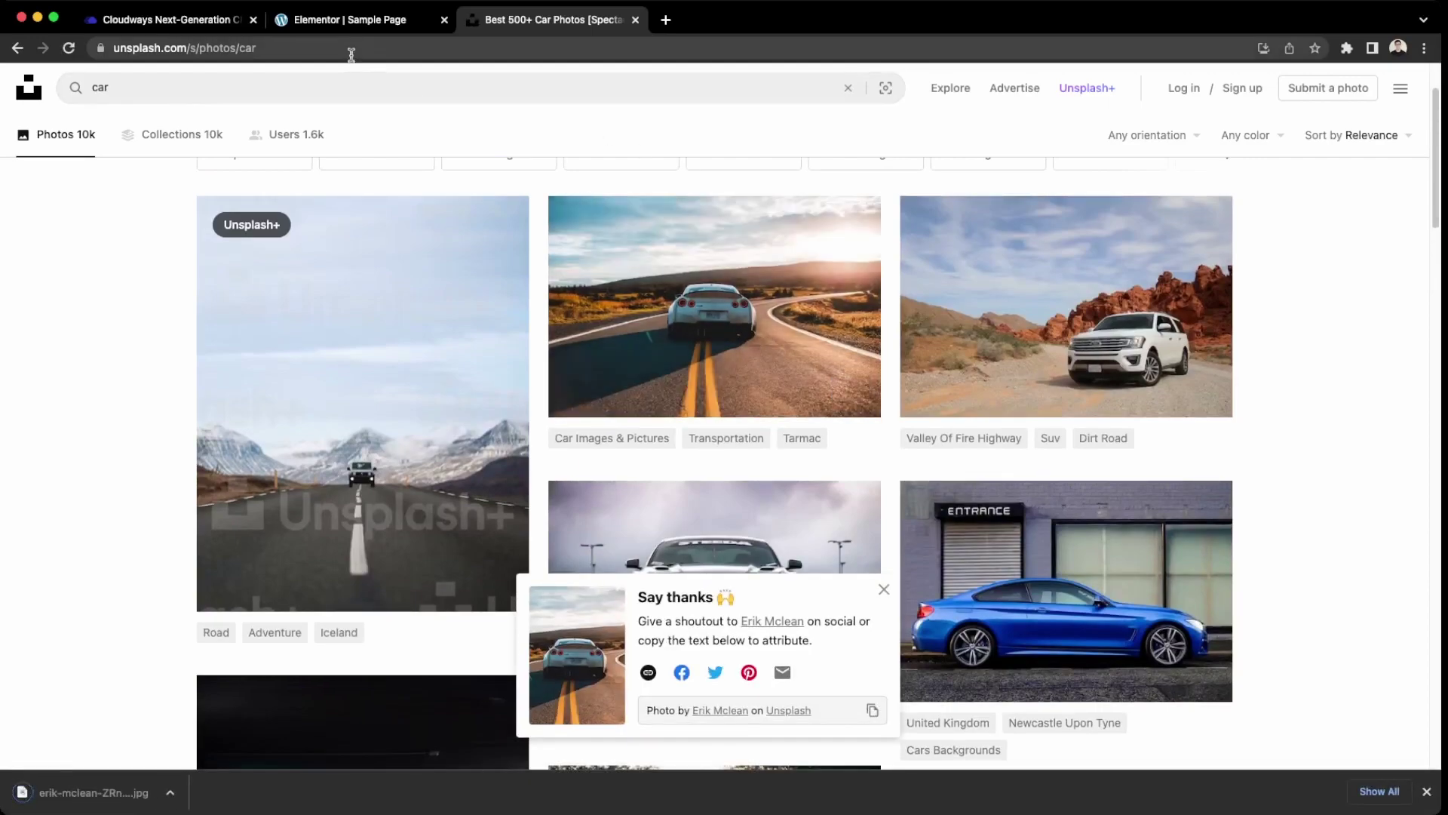
{"action": "left_click", "coordinate": [350, 20]}
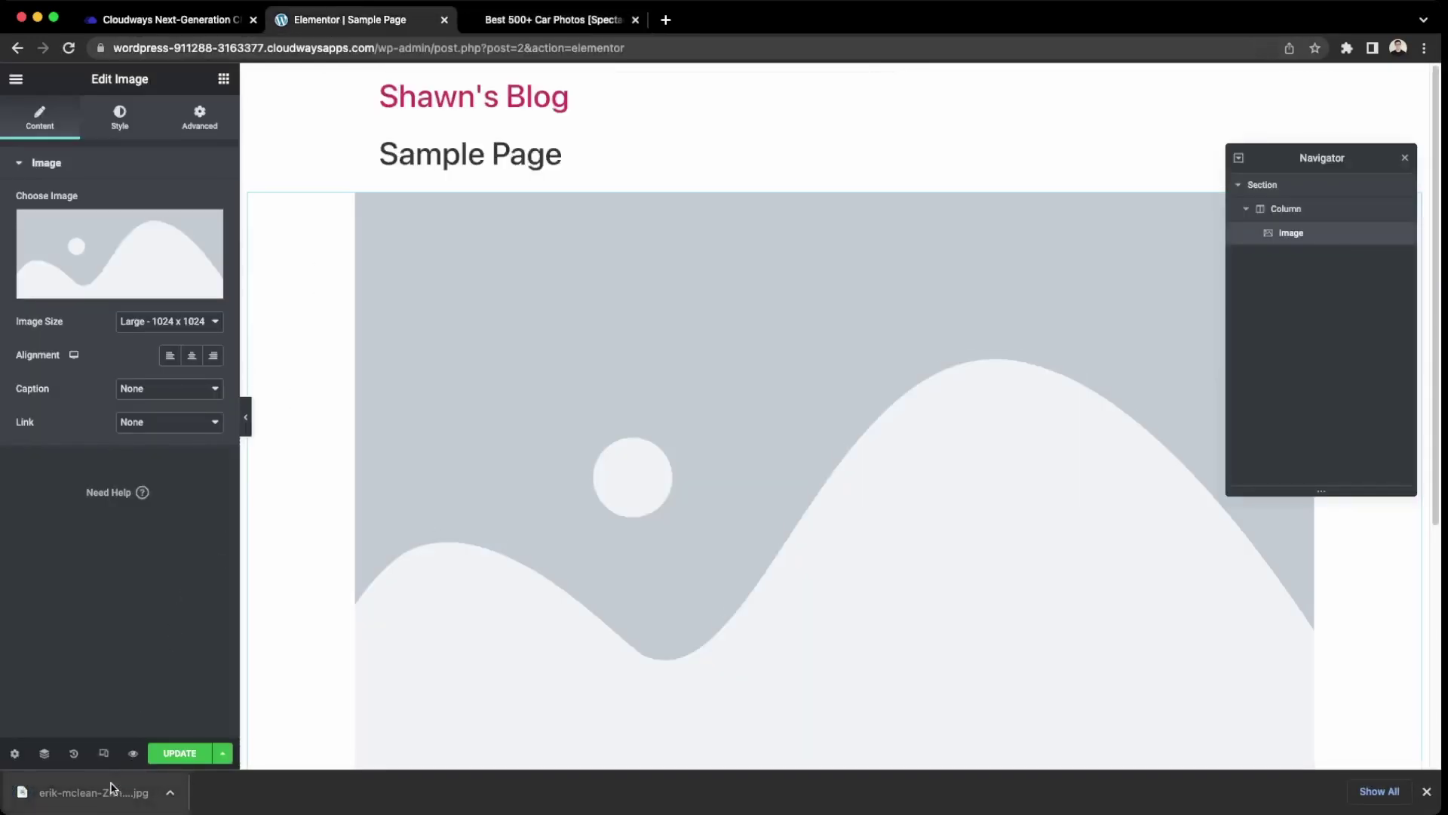
Upload the downloaded white-car JPG to the Media Library and insert it into the Image widget.
{"action": "left_click", "coordinate": [90, 254]}
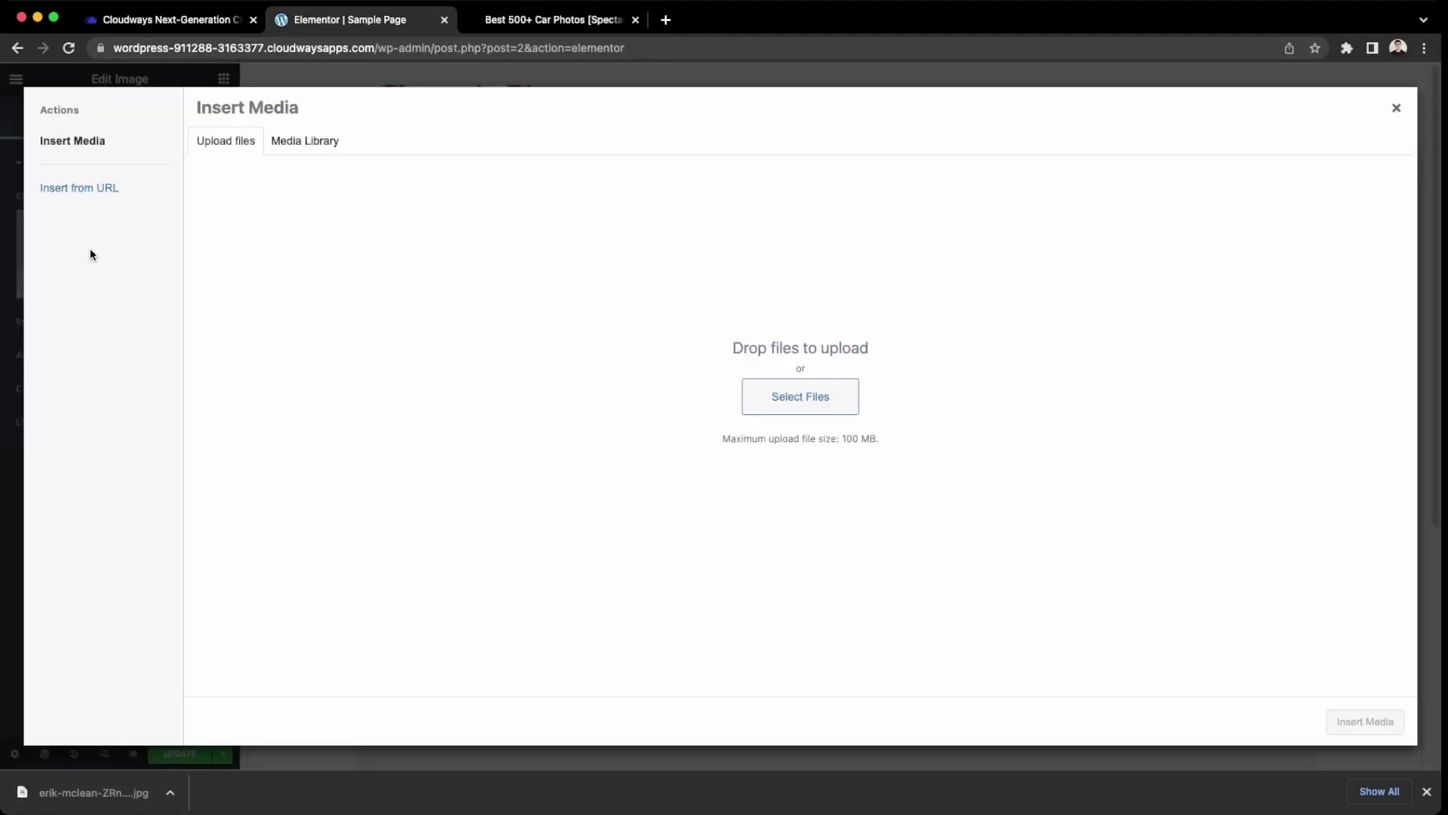
{"action": "left_click_drag", "start_coordinate": [136, 792], "coordinate": [626, 495]}
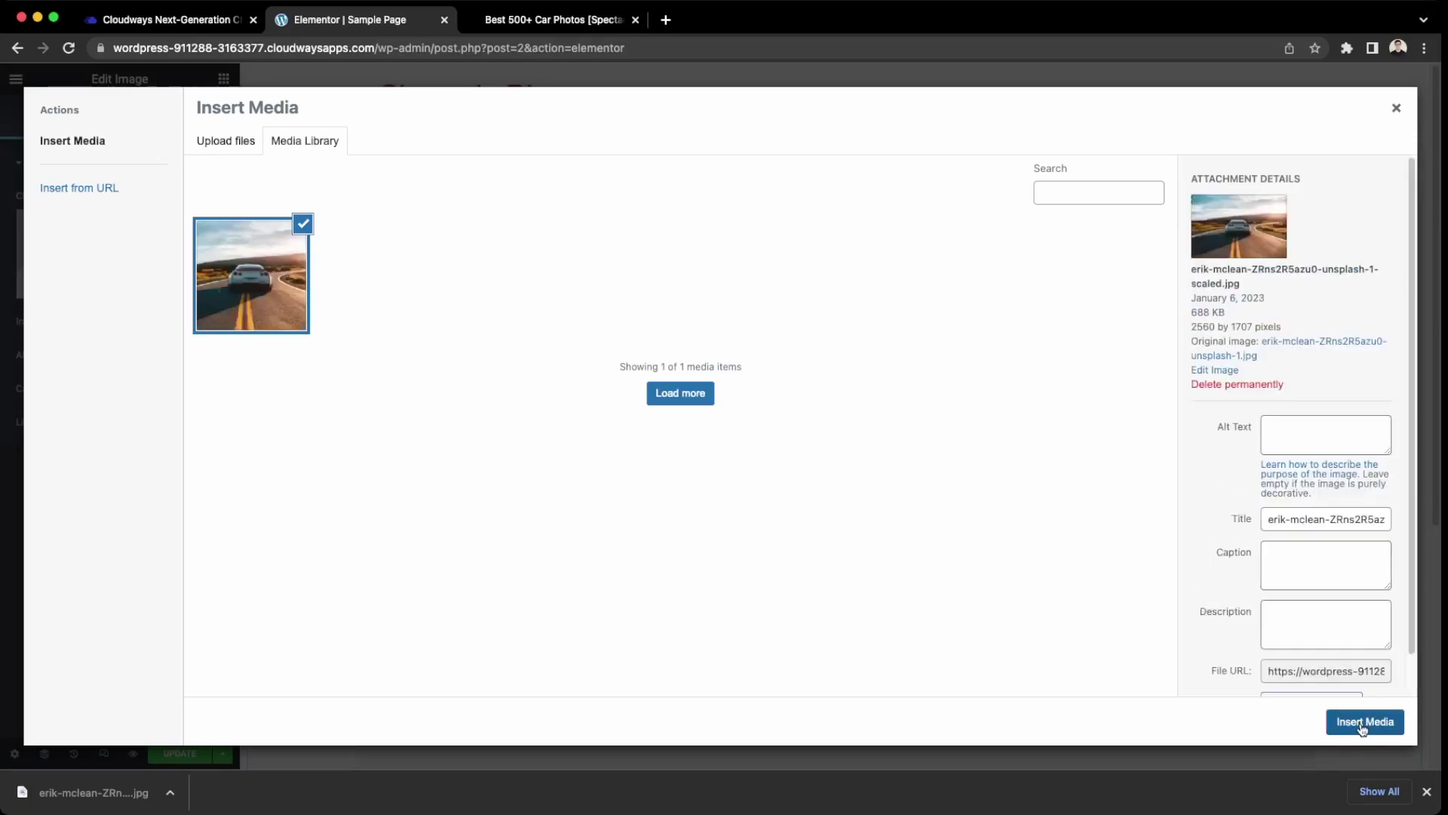
{"action": "left_click", "coordinate": [1362, 724]}
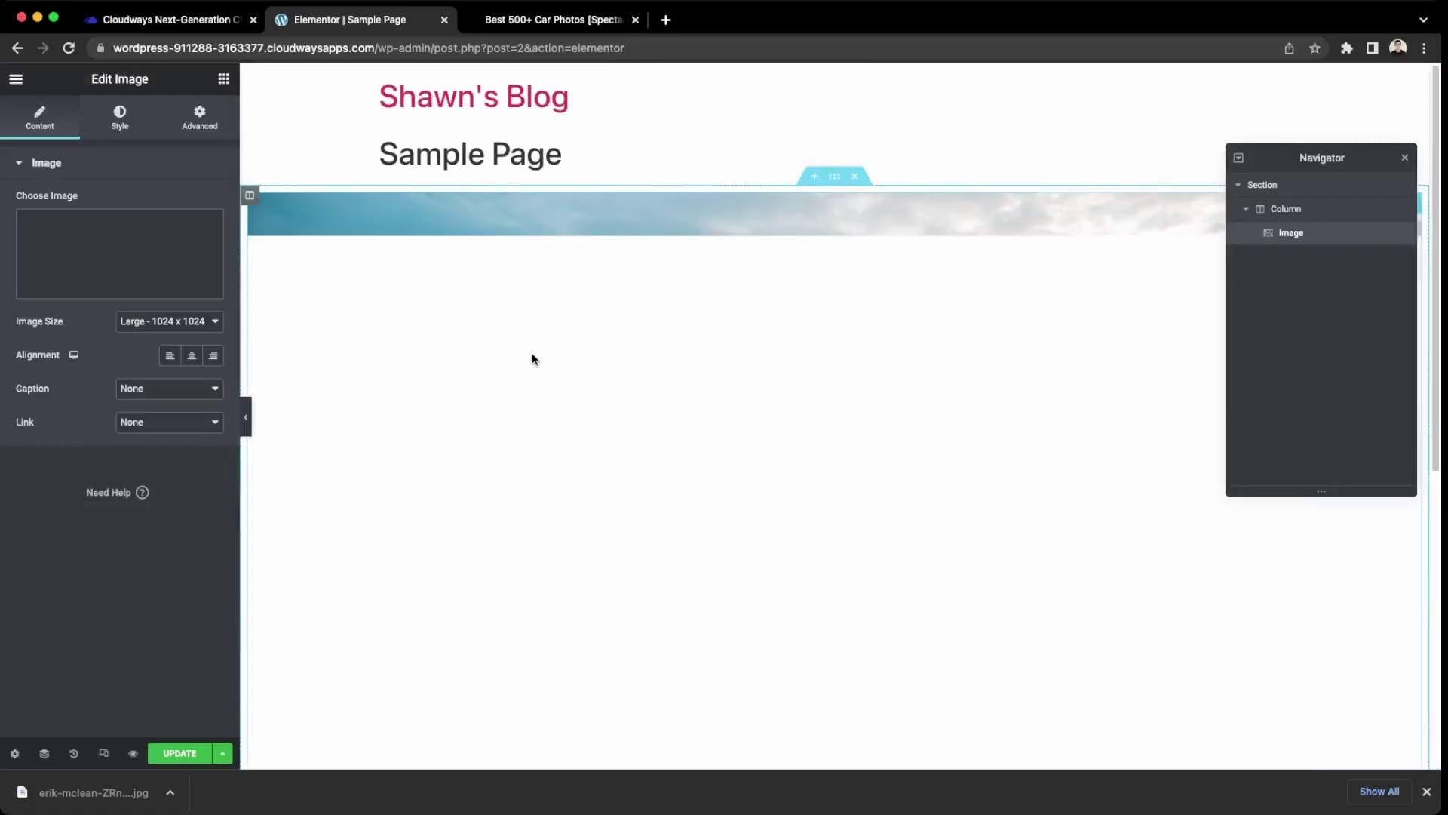
{"action": "scroll", "coordinate": [581, 362], "scroll_direction": "down", "scroll_amount": 5}
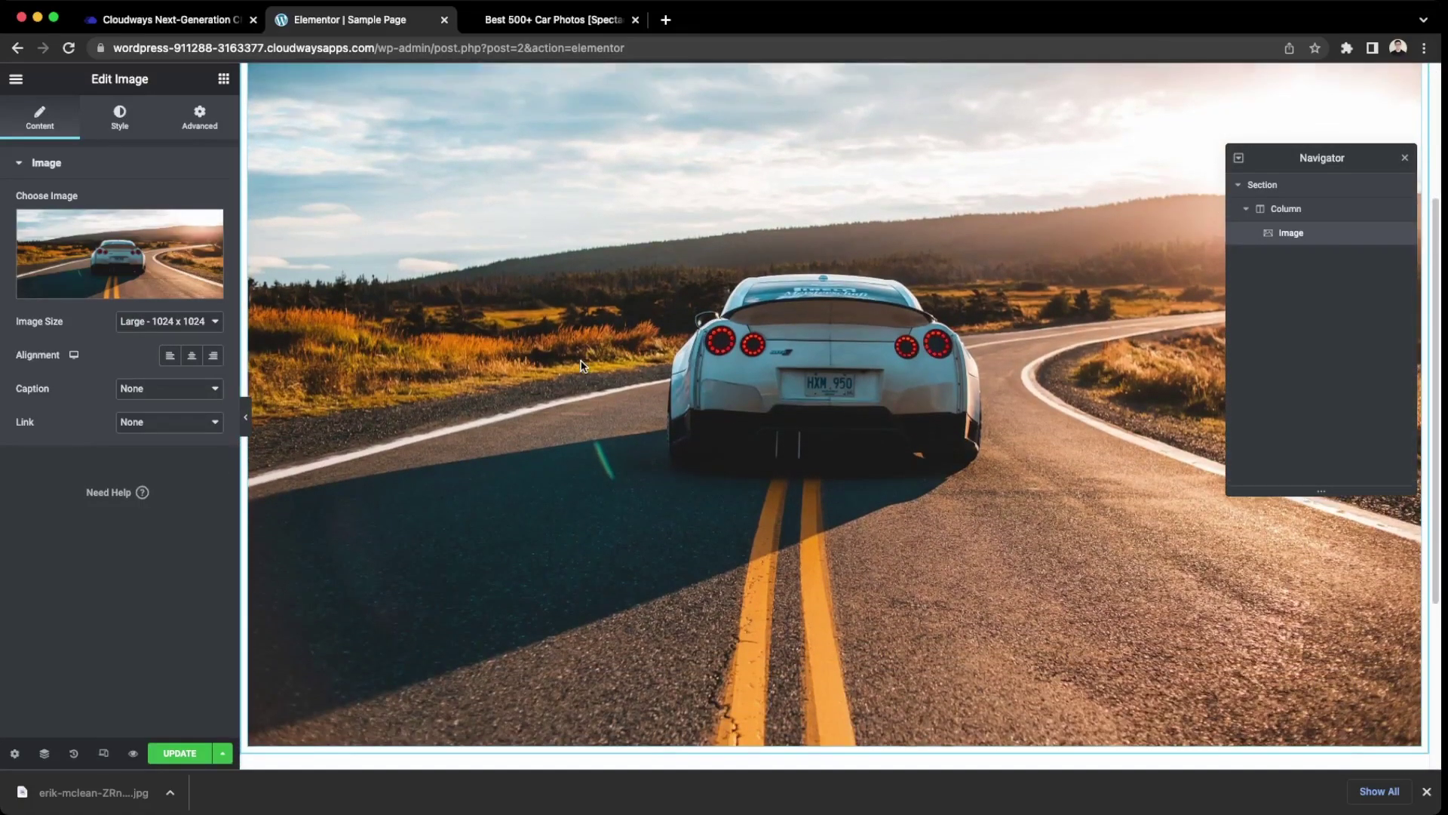
{"action": "scroll", "coordinate": [581, 366], "scroll_direction": "up", "scroll_amount": 3}
{"action": "scroll", "coordinate": [582, 366], "scroll_direction": "down", "scroll_amount": 1}
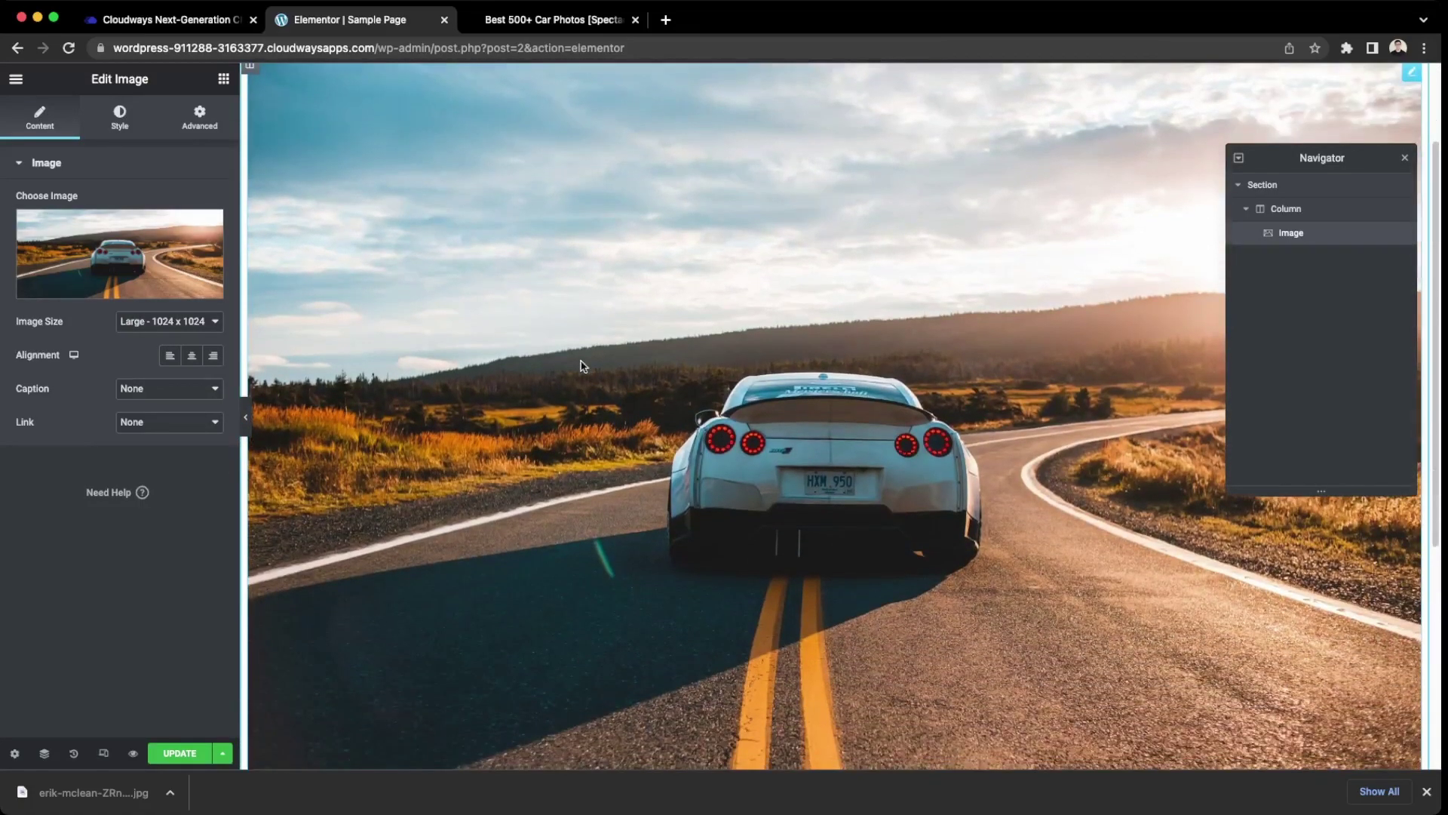
{"action": "scroll", "coordinate": [582, 366], "scroll_direction": "down", "scroll_amount": 3}
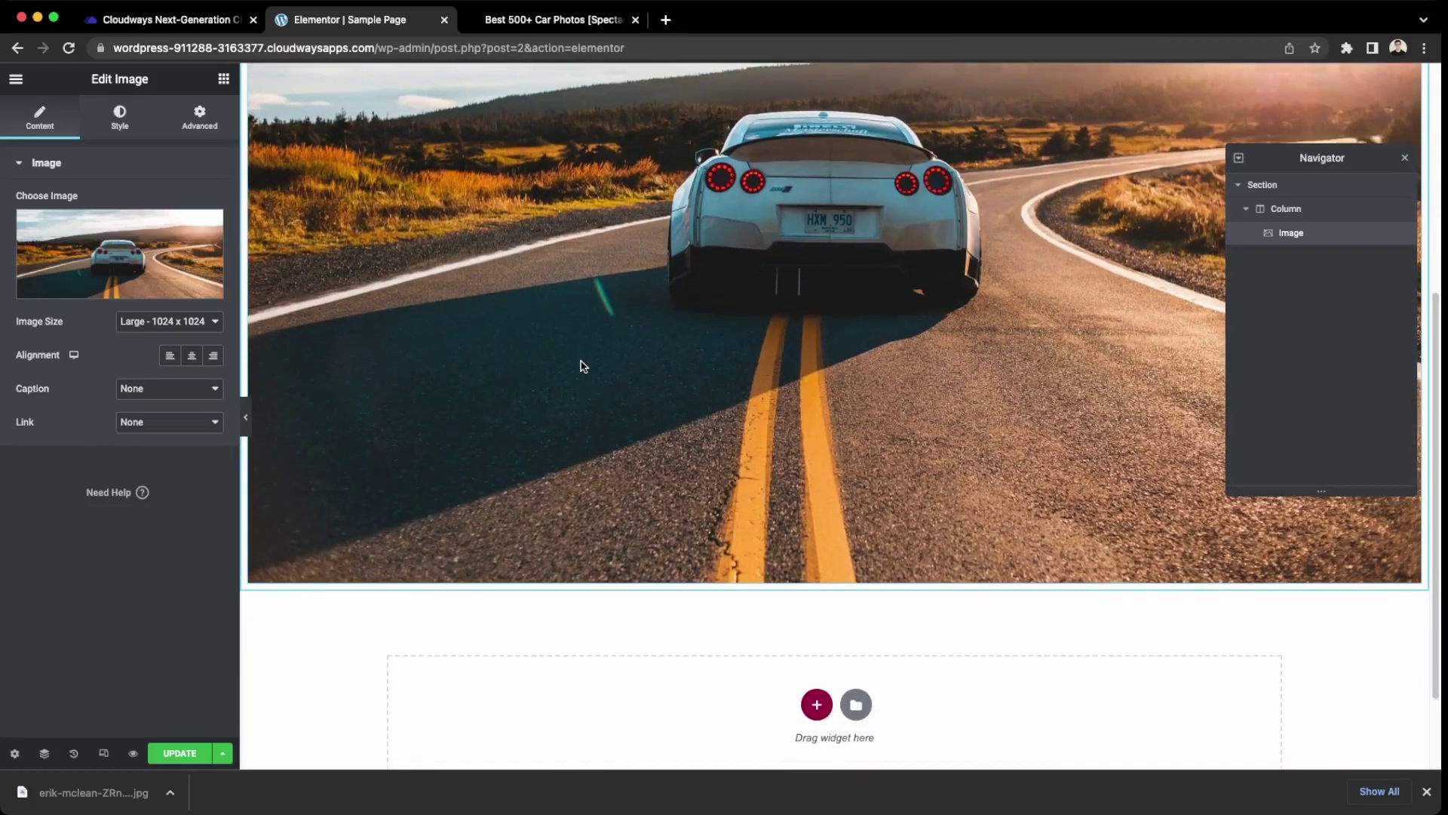
{"action": "scroll", "coordinate": [582, 365], "scroll_direction": "up", "scroll_amount": 6}
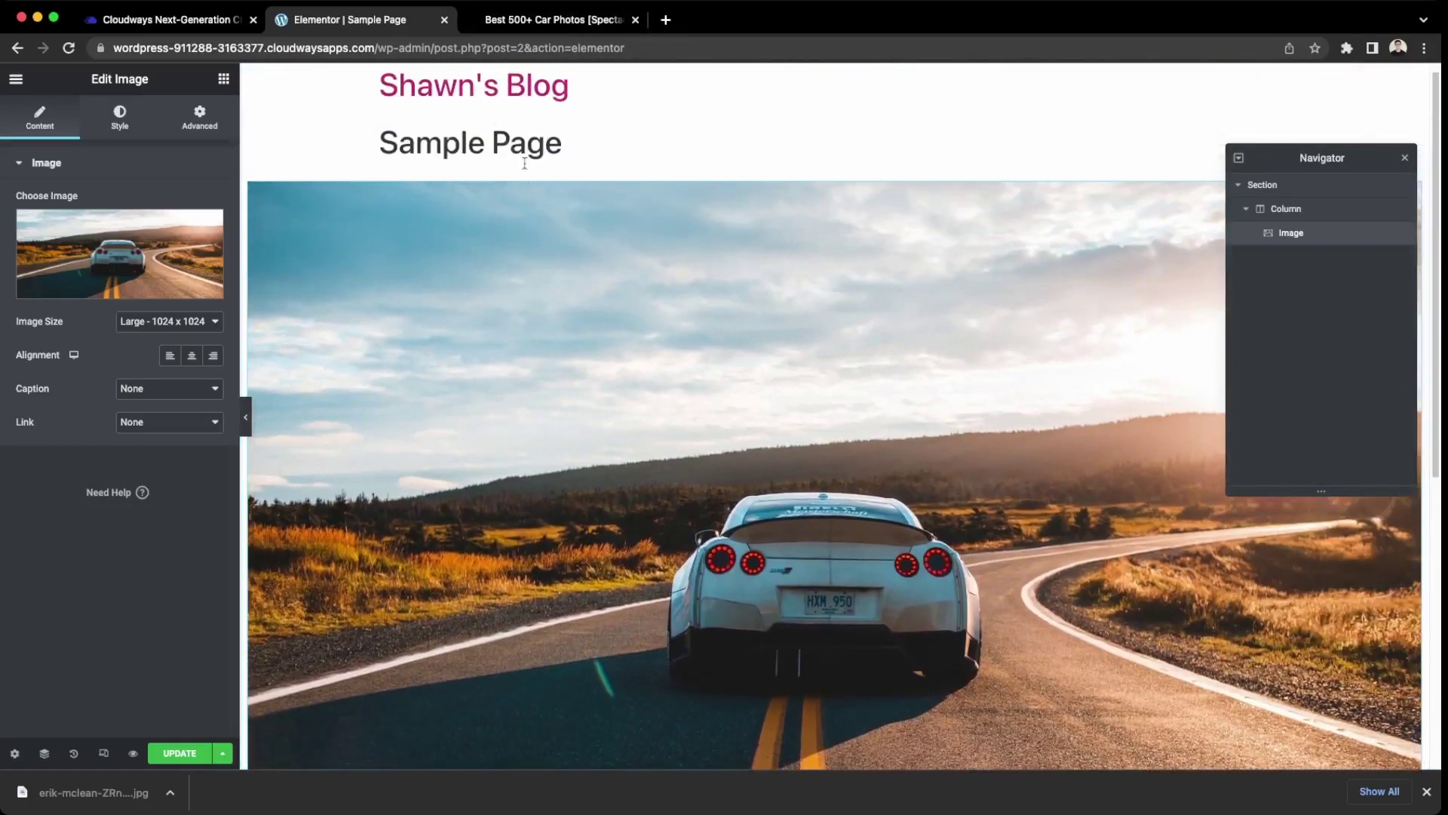
{"action": "scroll", "coordinate": [646, 378], "scroll_direction": "down", "scroll_amount": 6}
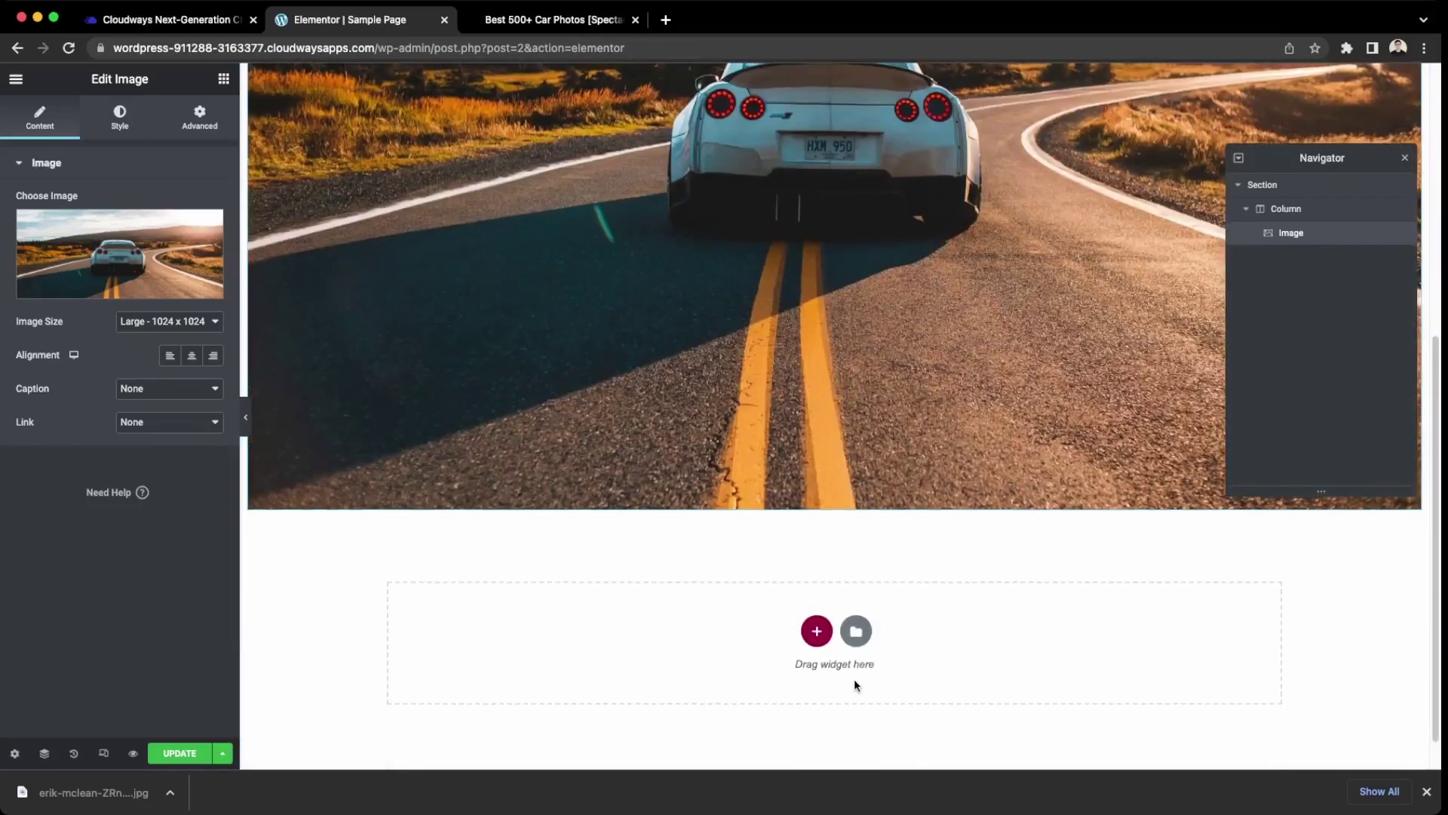
Add a two-column section below the photo with an Image widget in the left column.
{"action": "left_click", "coordinate": [816, 630]}
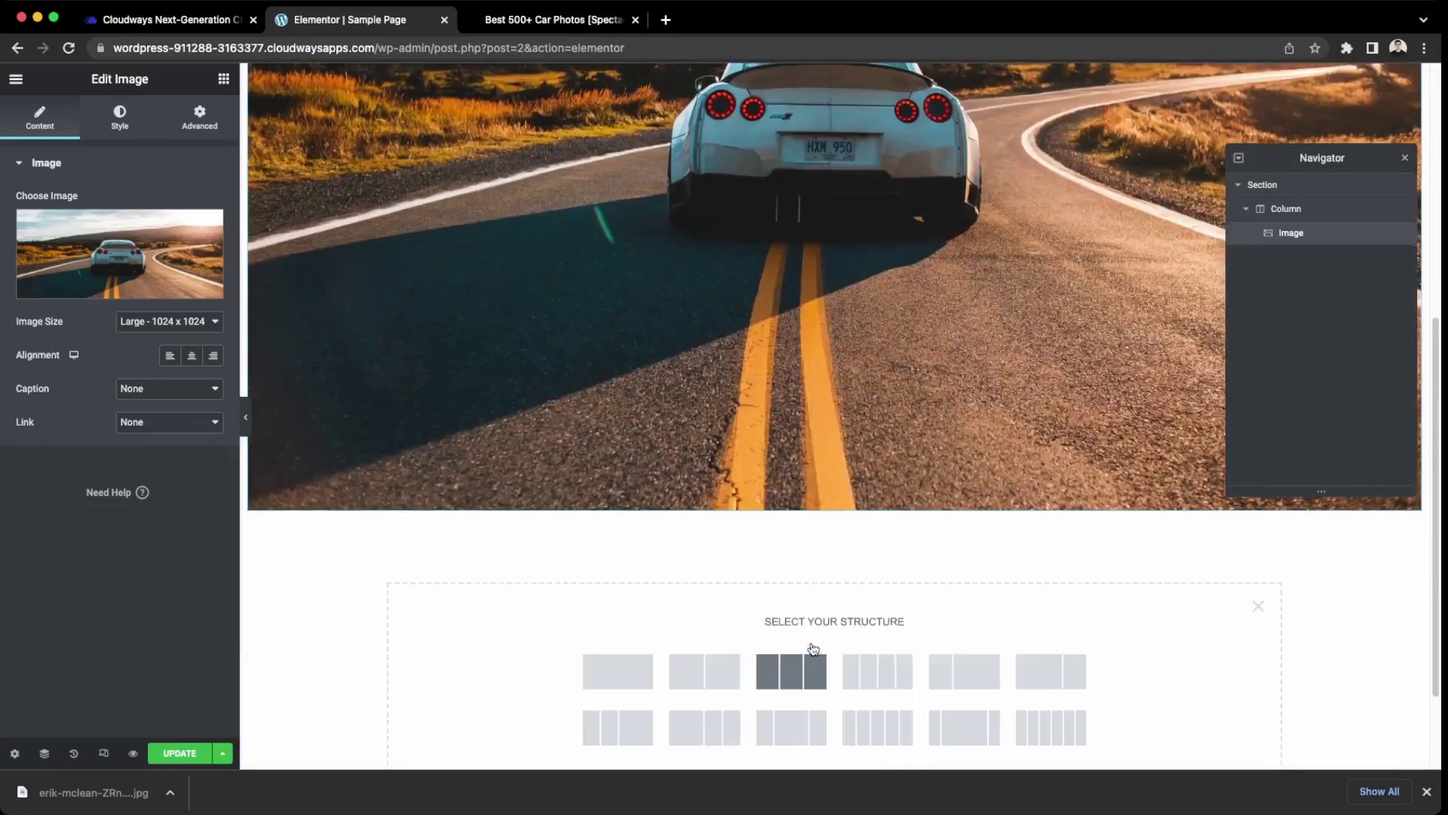
{"action": "left_click", "coordinate": [706, 671]}
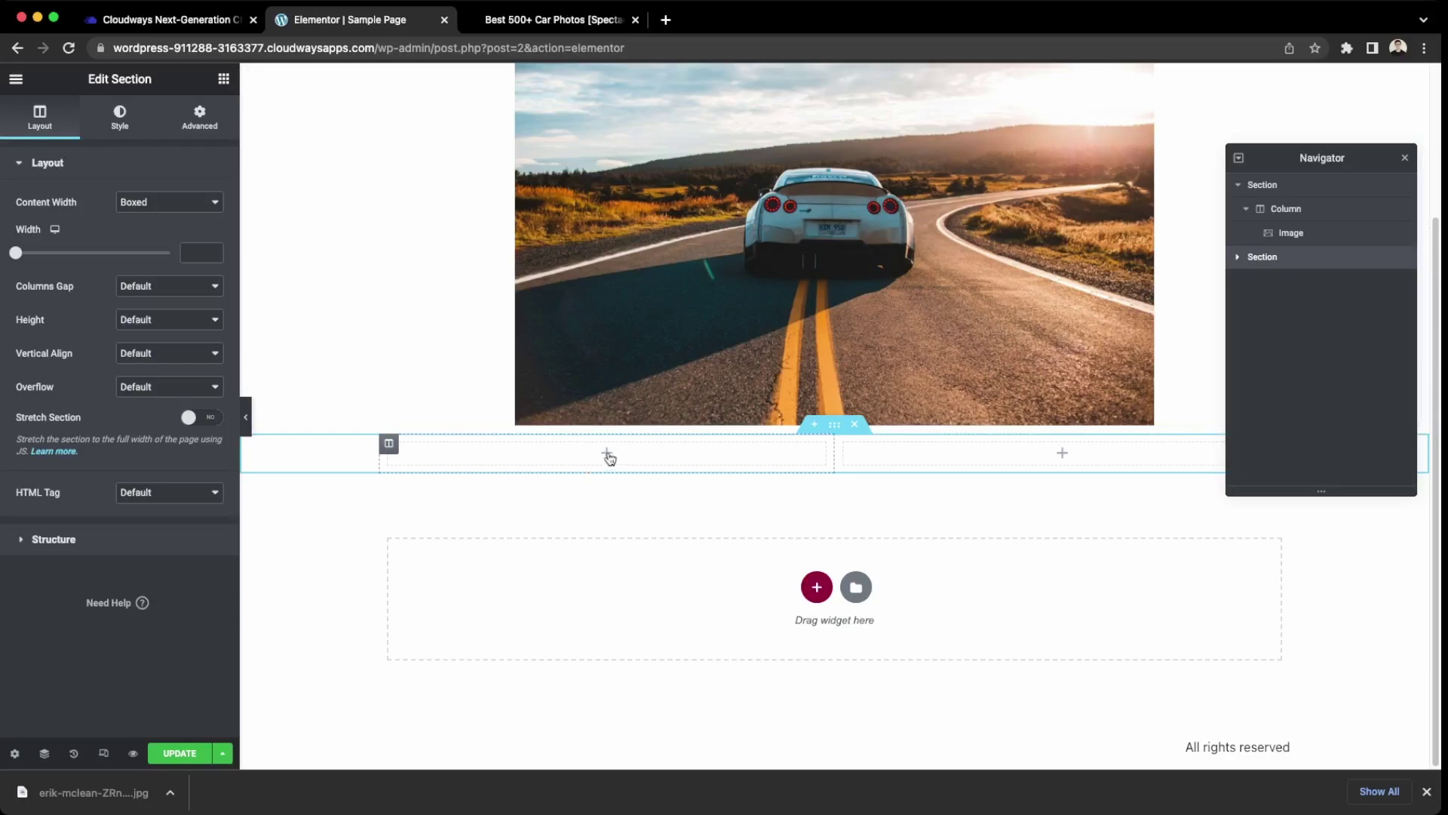
{"action": "left_click", "coordinate": [634, 458]}
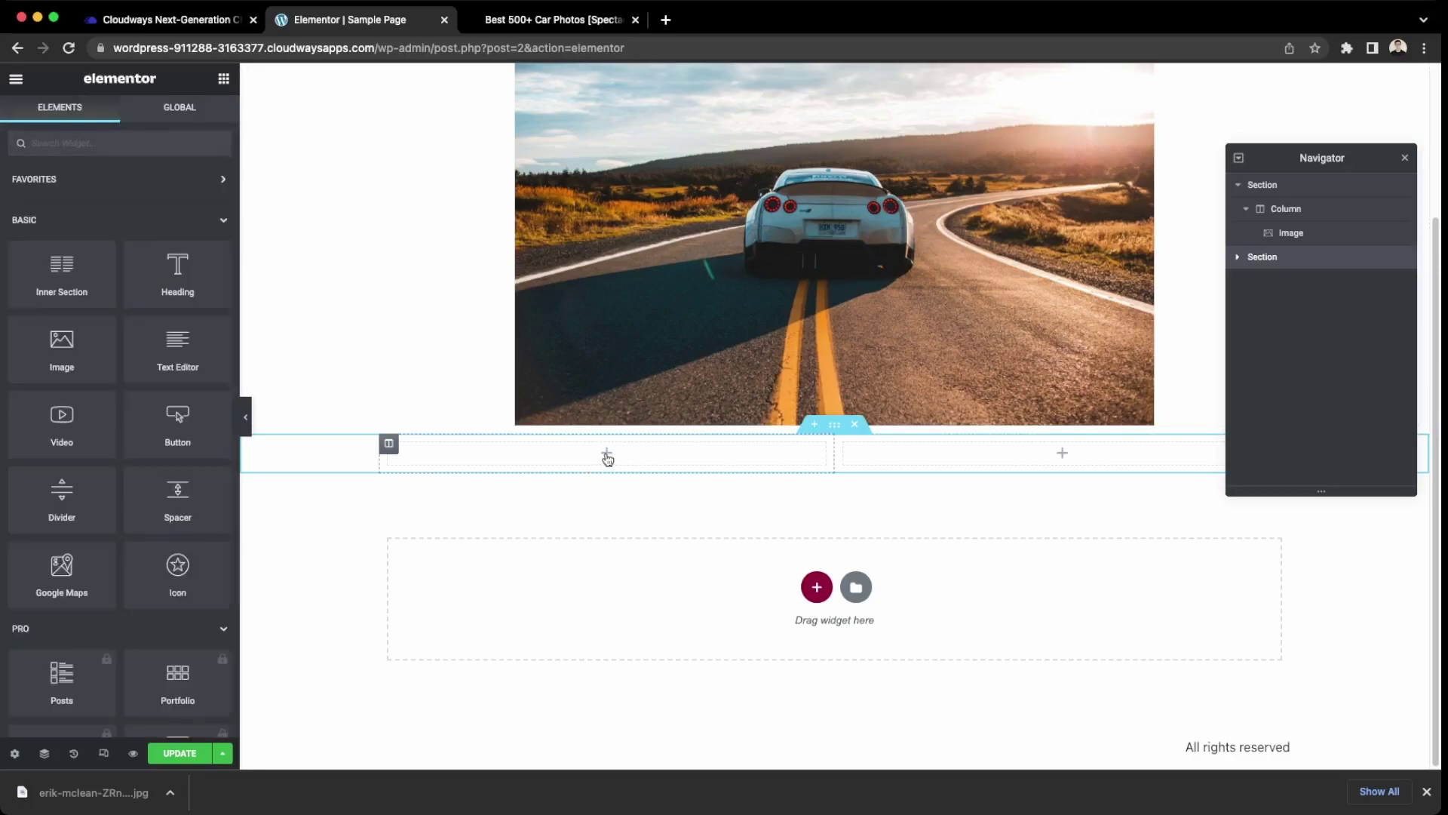
{"action": "left_click_drag", "start_coordinate": [62, 347], "coordinate": [588, 462]}
Place a Text Editor widget in the right column.
{"action": "scroll", "coordinate": [491, 428], "scroll_direction": "up", "scroll_amount": 1}
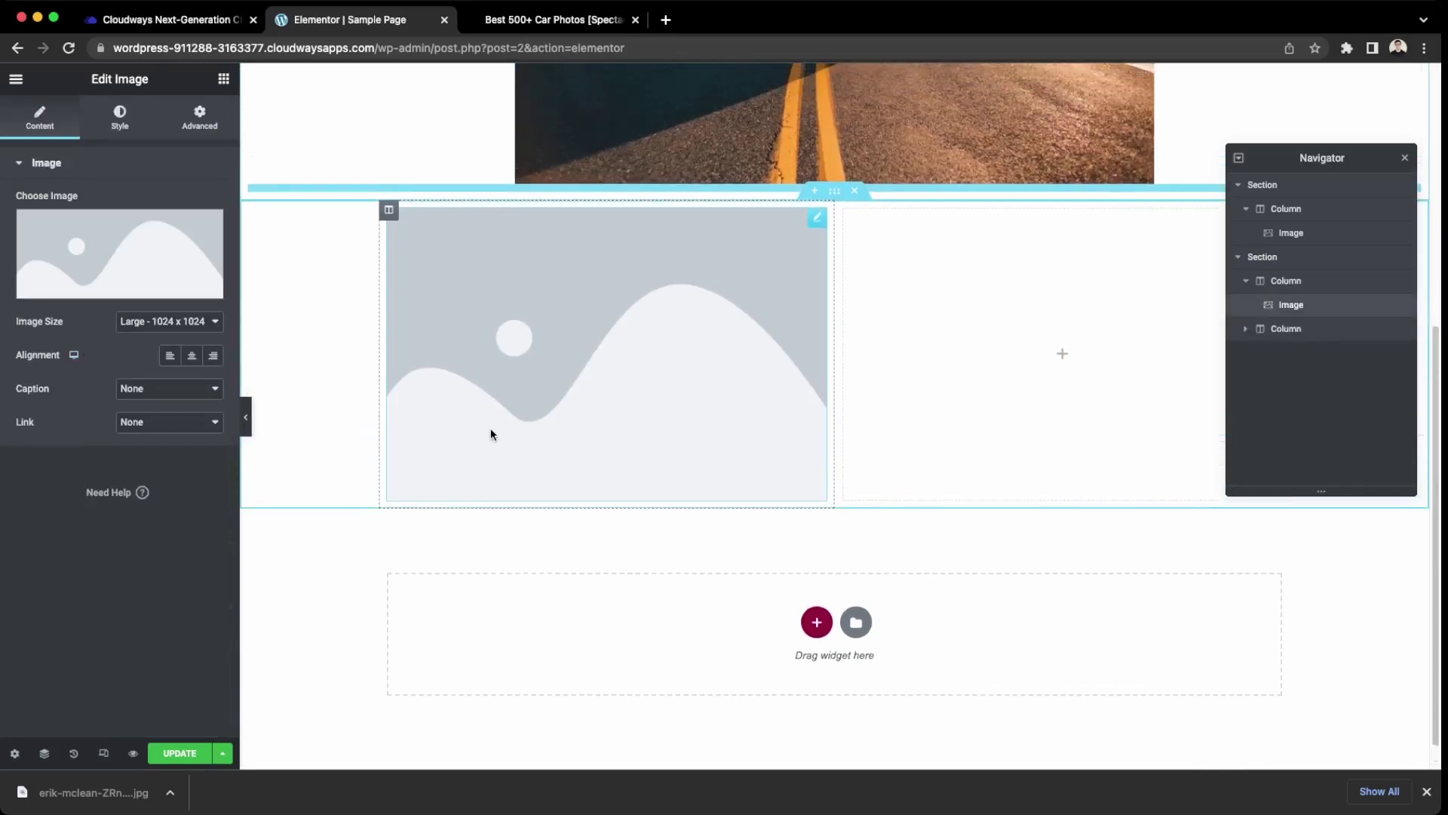
{"action": "scroll", "coordinate": [490, 434], "scroll_direction": "up", "scroll_amount": 2}
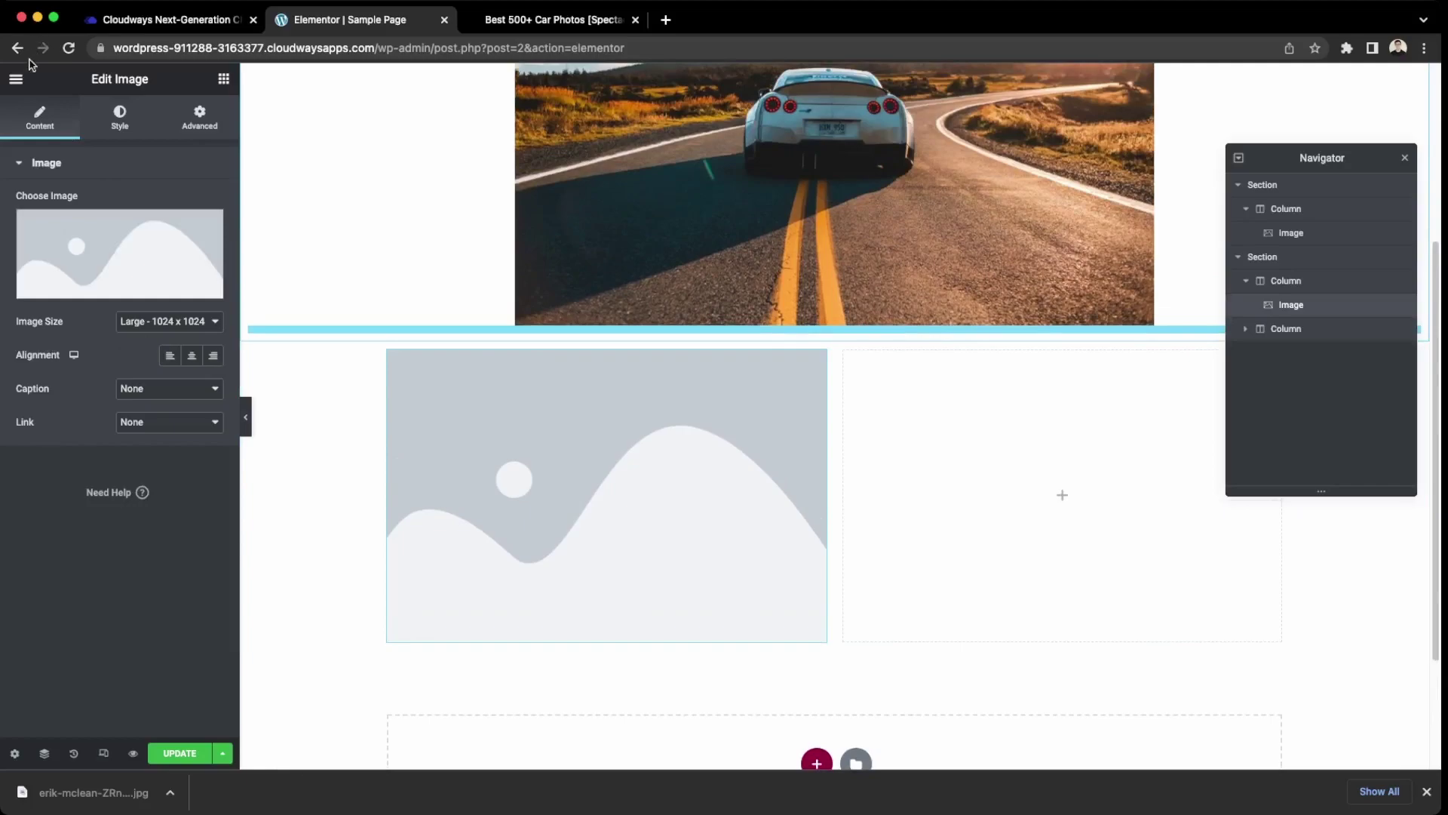
{"action": "left_click", "coordinate": [16, 79]}
{"action": "left_click", "coordinate": [16, 78]}
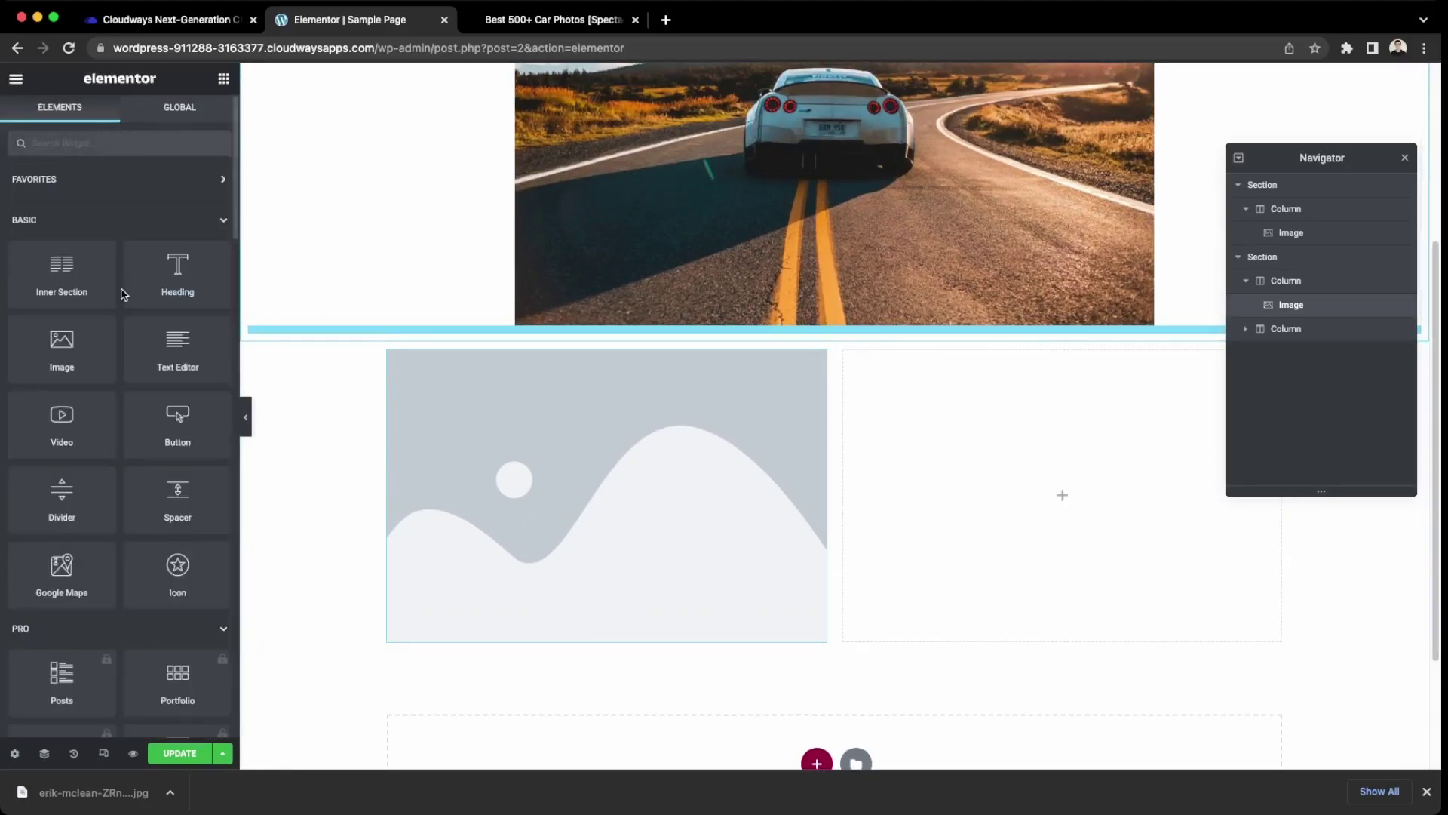
{"action": "left_click_drag", "start_coordinate": [178, 344], "coordinate": [1033, 538]}
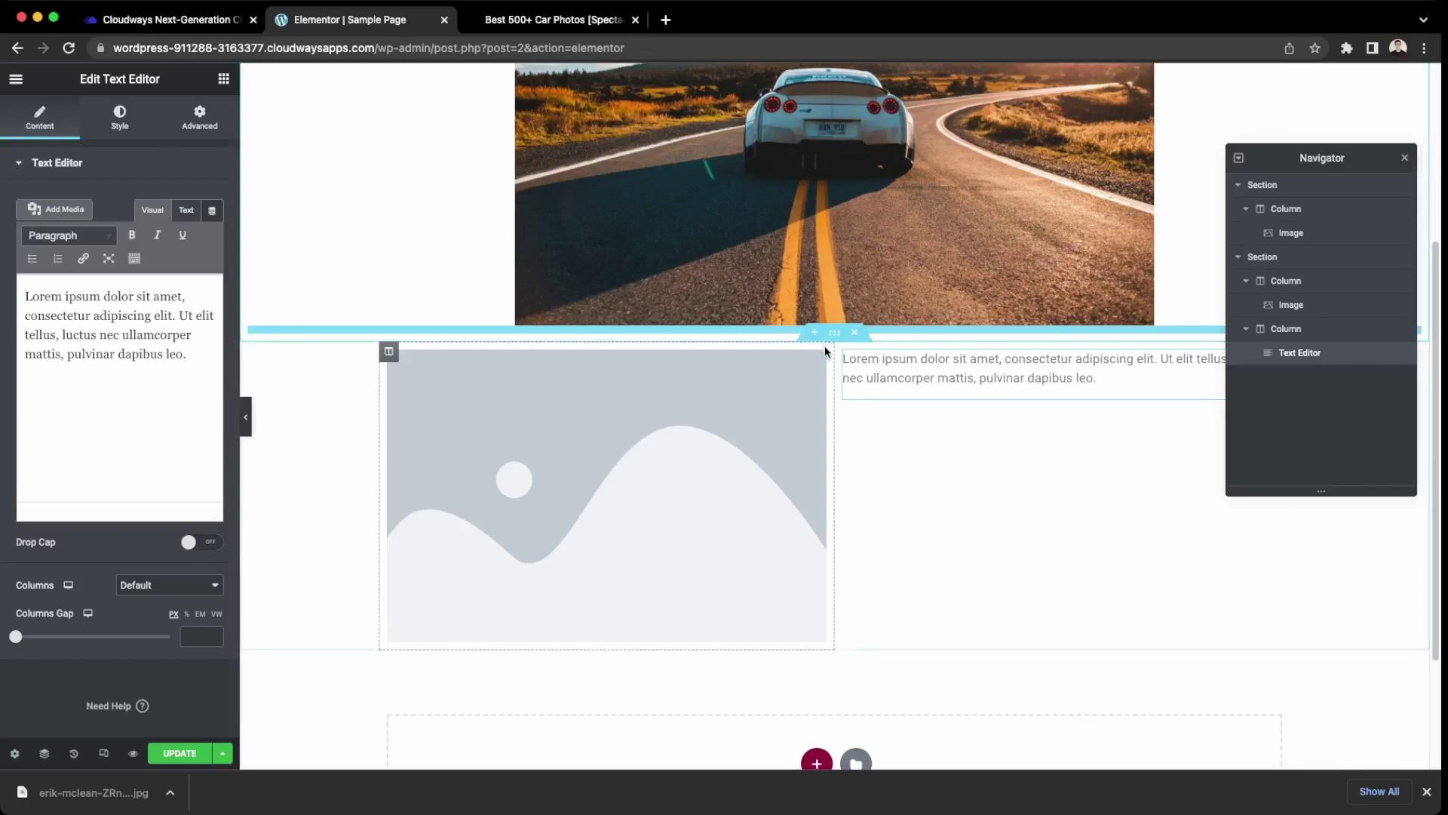
Inspect the right column's options and try adding an inner section, leaving everything unchanged.
{"action": "left_click", "coordinate": [913, 329]}
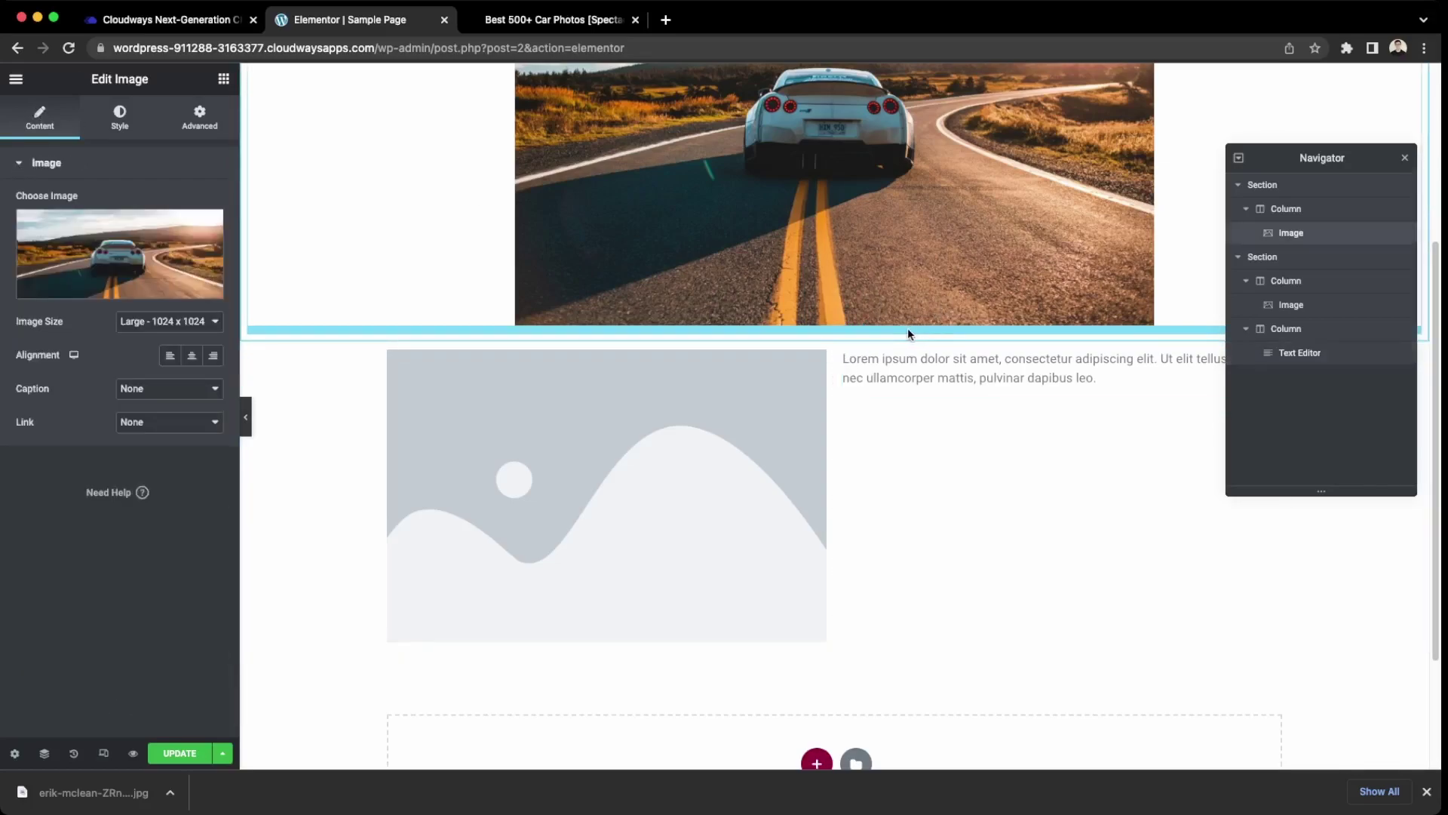
{"action": "right_click", "coordinate": [810, 336]}
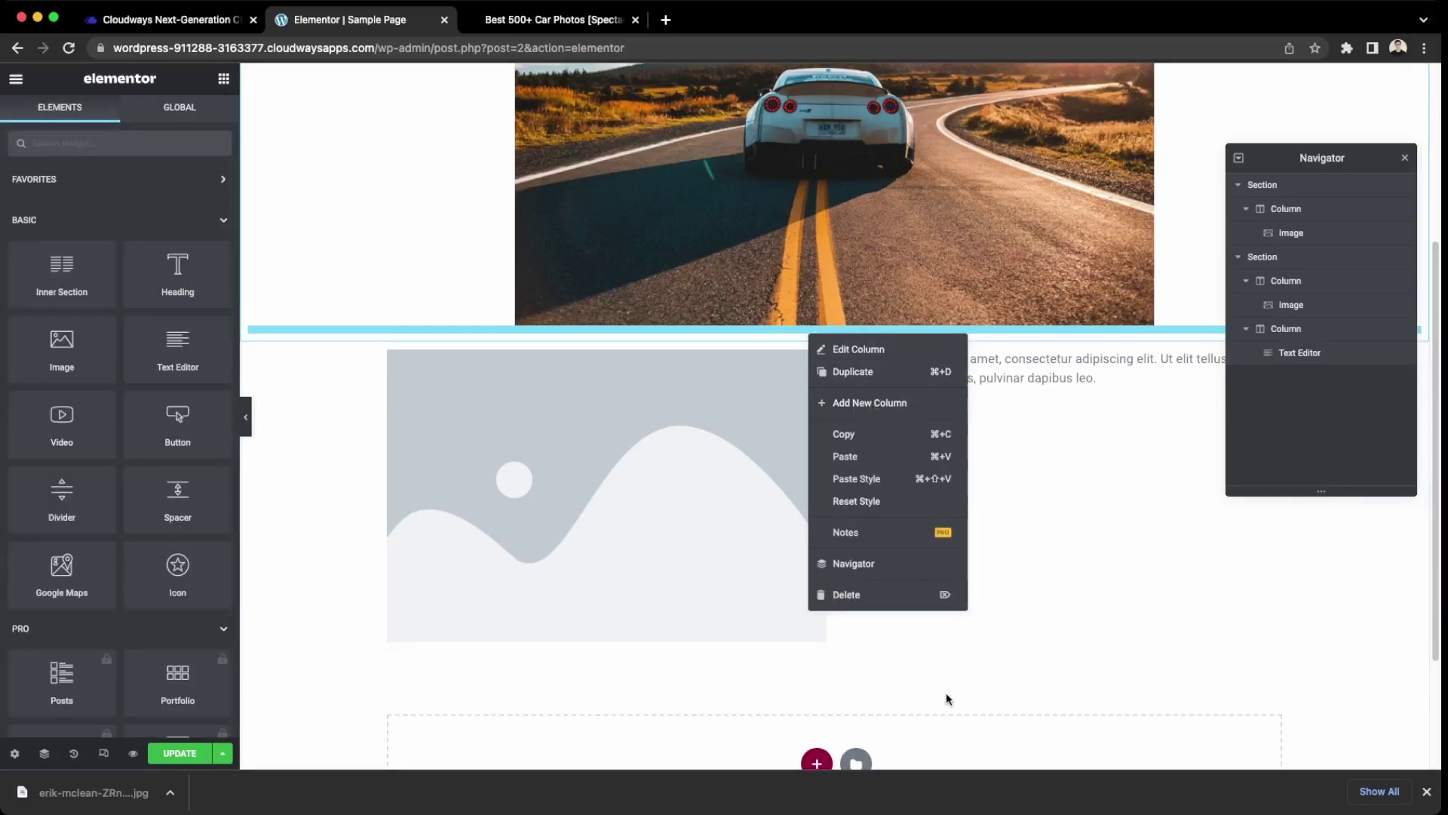
{"action": "left_click", "coordinate": [842, 673]}
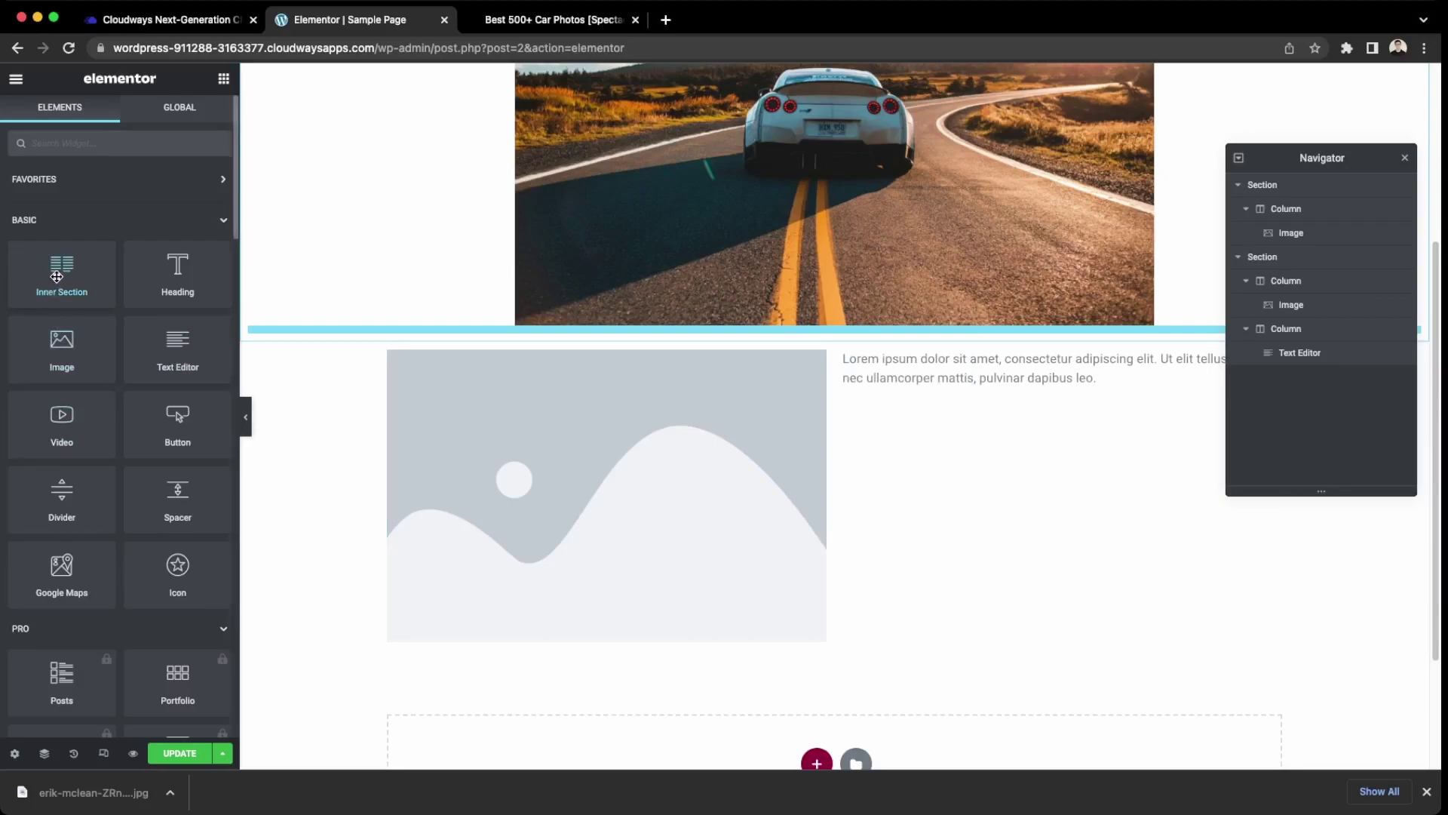
{"action": "mouse_move", "coordinate": [60, 262]}
{"action": "left_mouse_down"}
{"action": "mouse_move", "coordinate": [659, 656]}
{"action": "mouse_move", "coordinate": [887, 684]}
{"action": "mouse_move", "coordinate": [886, 699]}
{"action": "mouse_move", "coordinate": [83, 263]}
{"action": "left_mouse_up"}
{"action": "scroll", "coordinate": [839, 589], "scroll_direction": "down", "scroll_amount": 2}
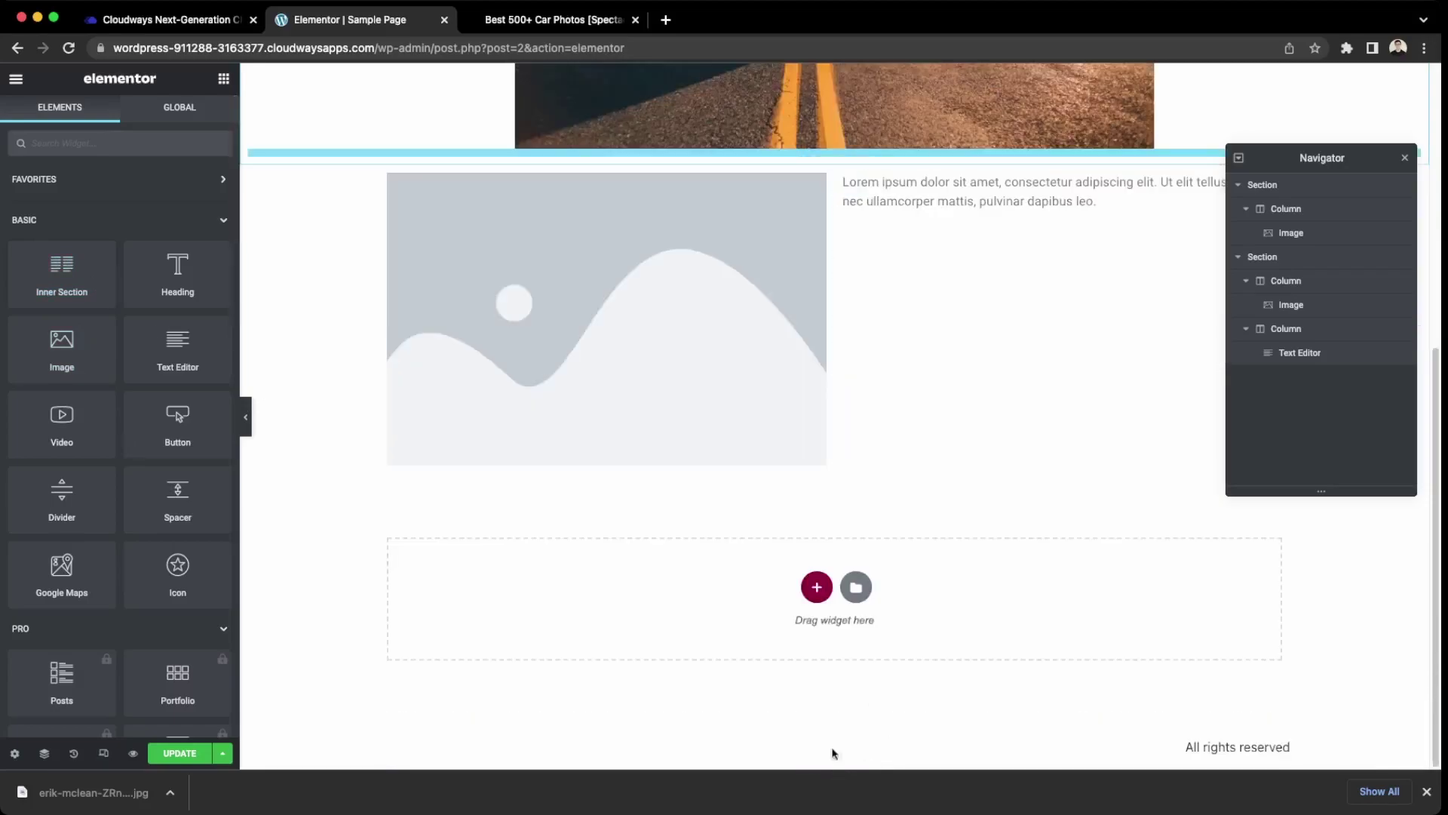
Add a single-column section and move it up directly under the car photo.
{"action": "left_click", "coordinate": [816, 586]}
{"action": "left_click", "coordinate": [618, 644]}
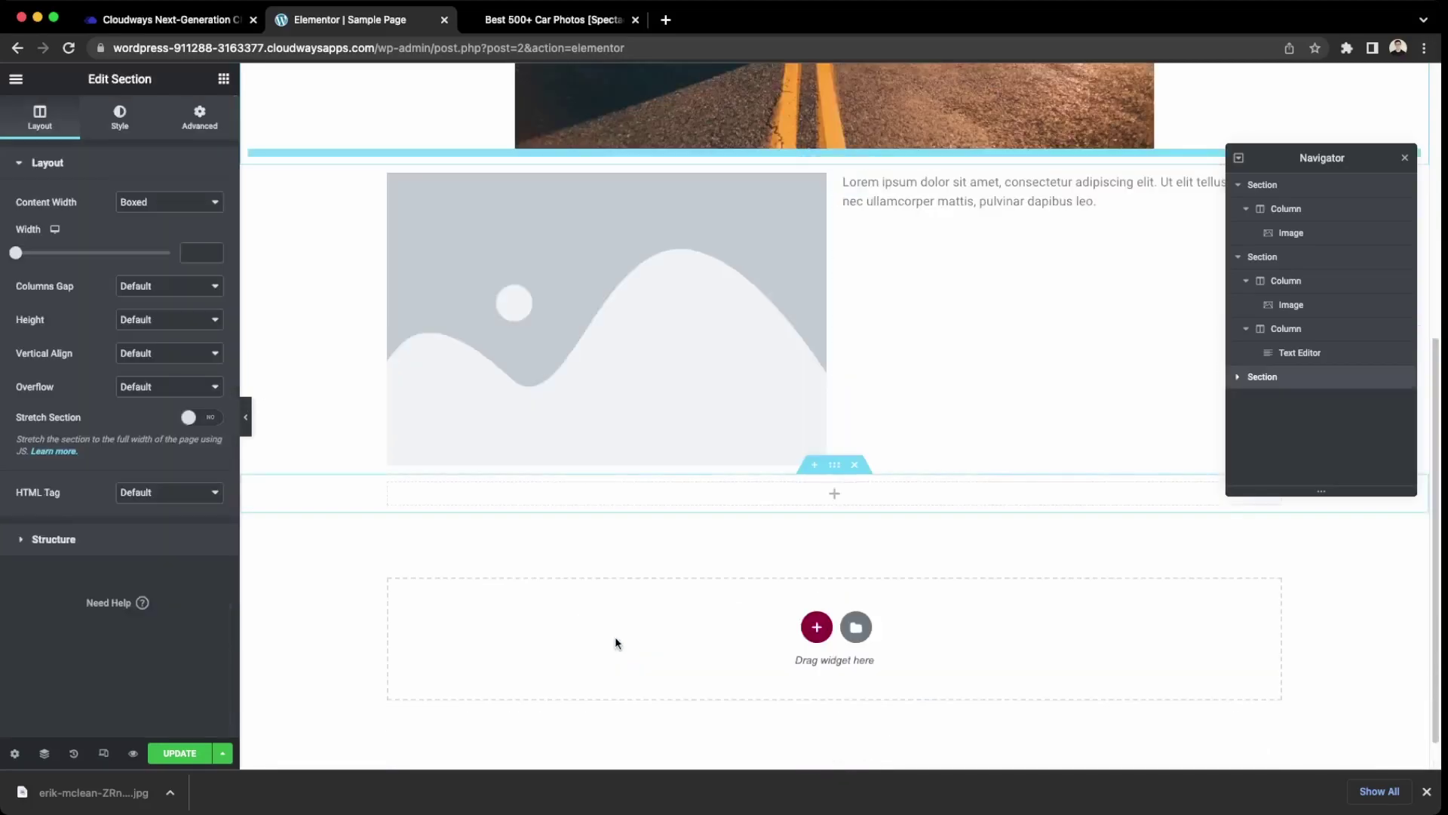
{"action": "left_click_drag", "start_coordinate": [834, 464], "coordinate": [800, 144]}
{"action": "scroll", "coordinate": [688, 264], "scroll_direction": "up", "scroll_amount": 2}
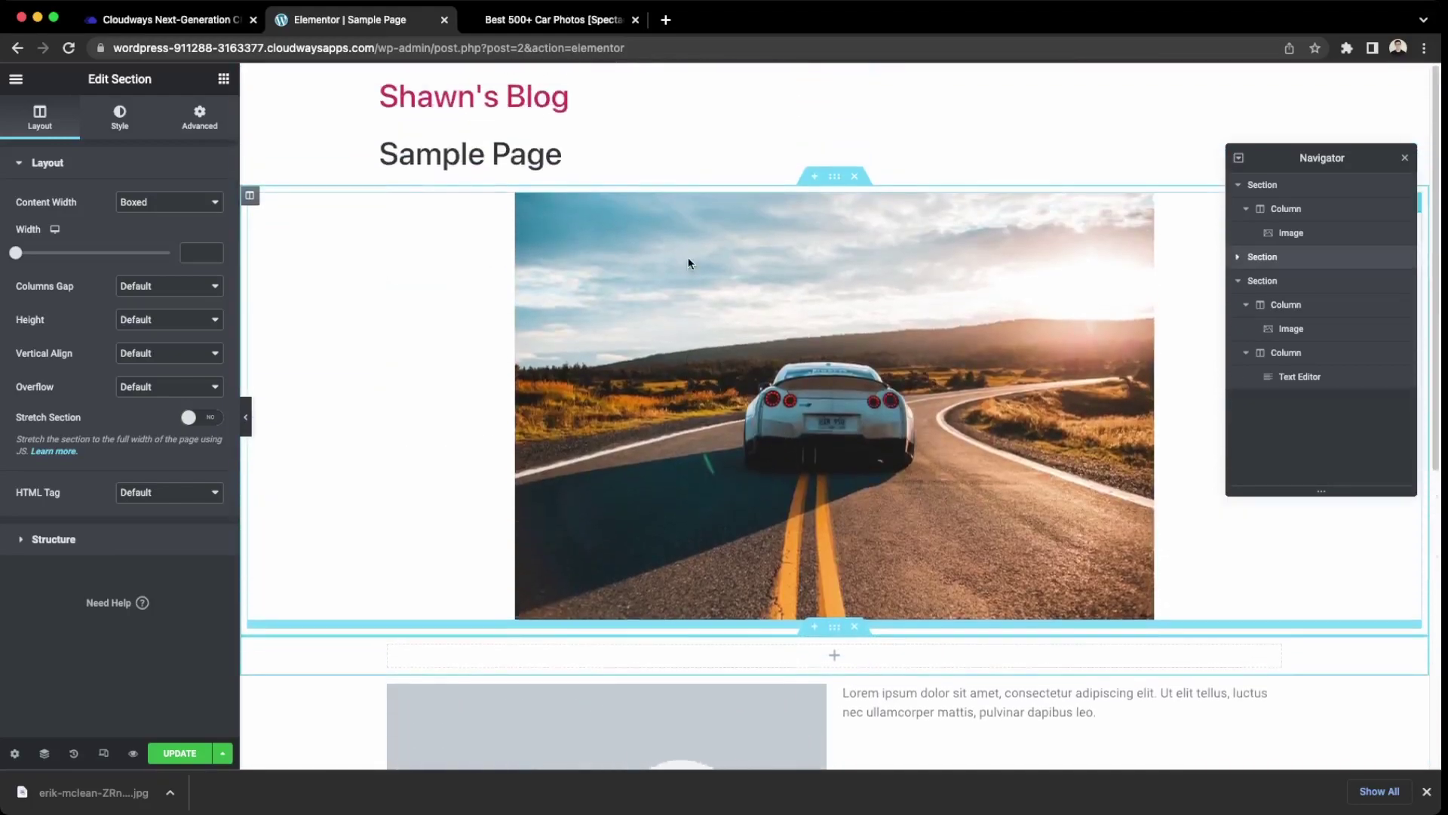
{"action": "left_click", "coordinate": [823, 454]}
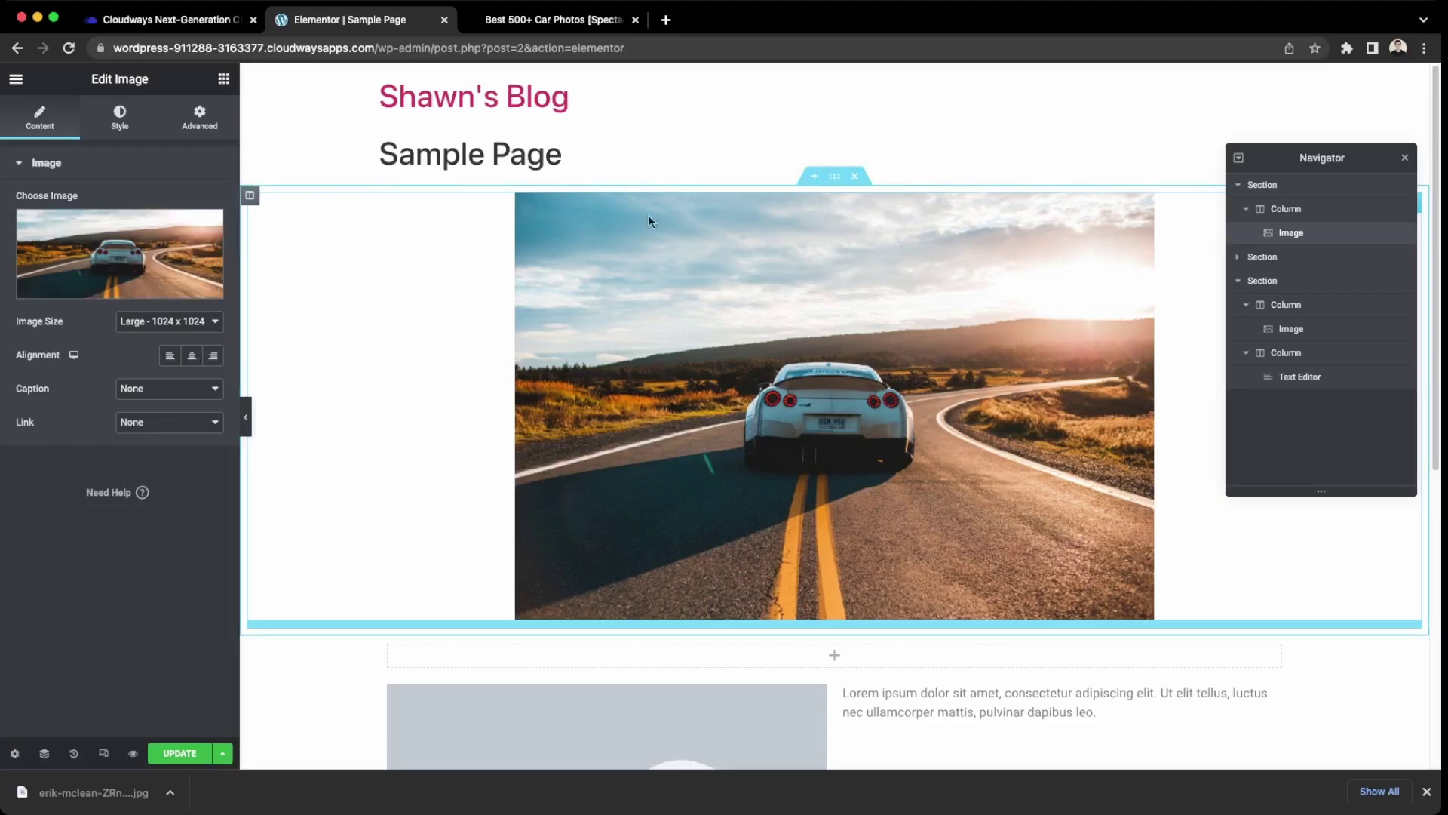
{"action": "left_click", "coordinate": [835, 176]}
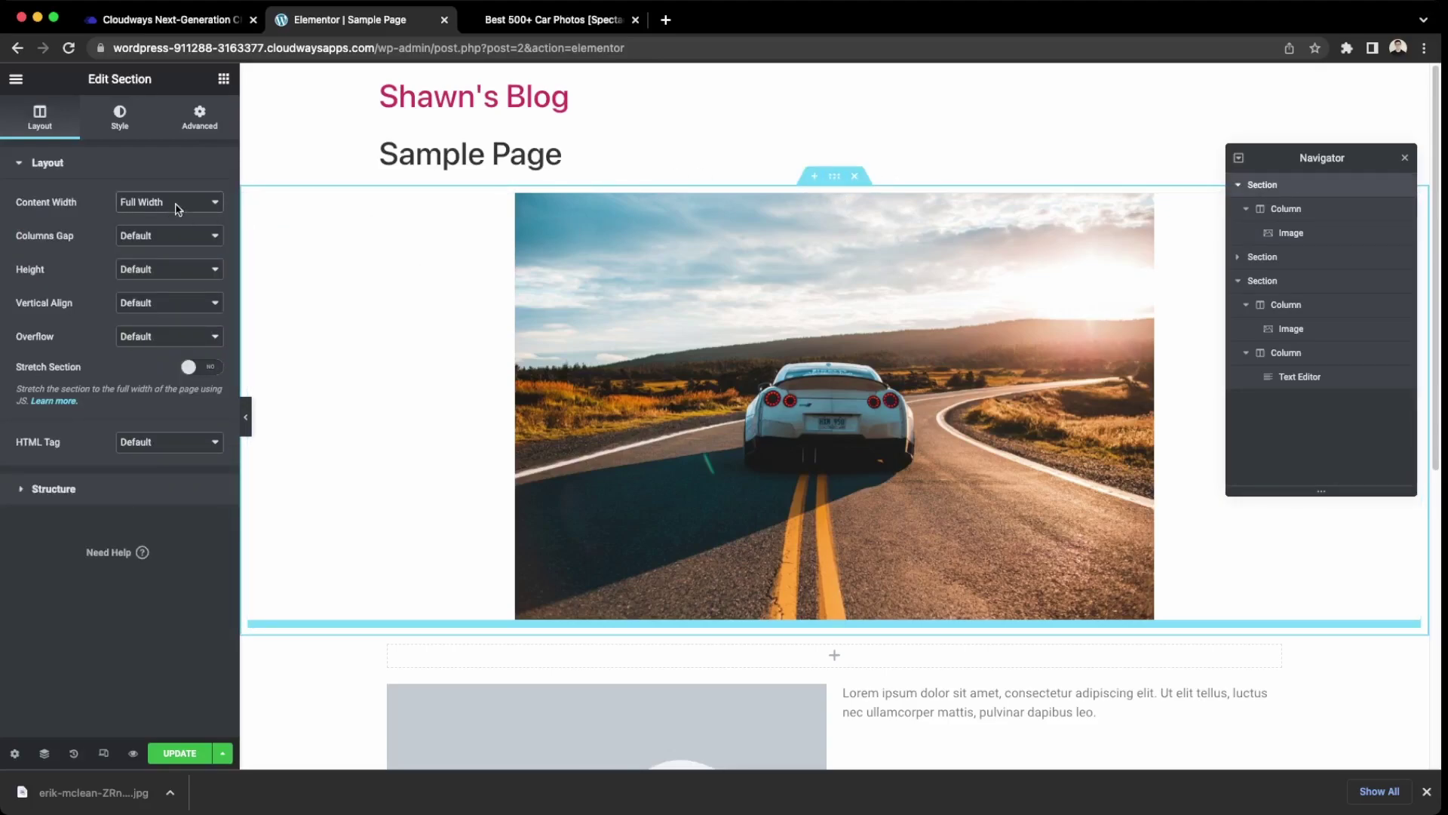
{"action": "scroll", "coordinate": [614, 471], "scroll_direction": "down", "scroll_amount": 2}
{"action": "scroll", "coordinate": [625, 457], "scroll_direction": "up", "scroll_amount": 2}
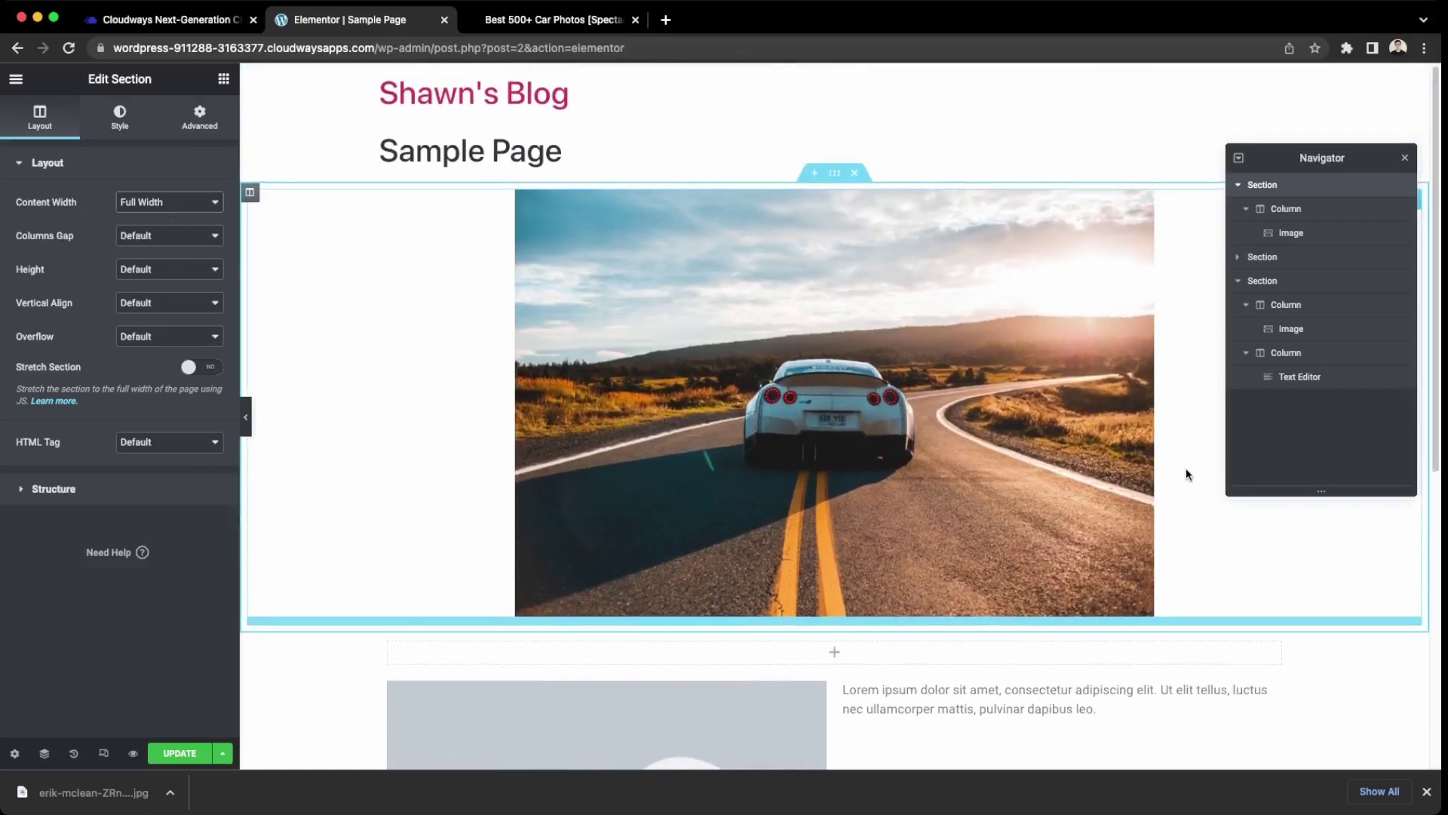
{"action": "left_click", "coordinate": [1186, 468]}
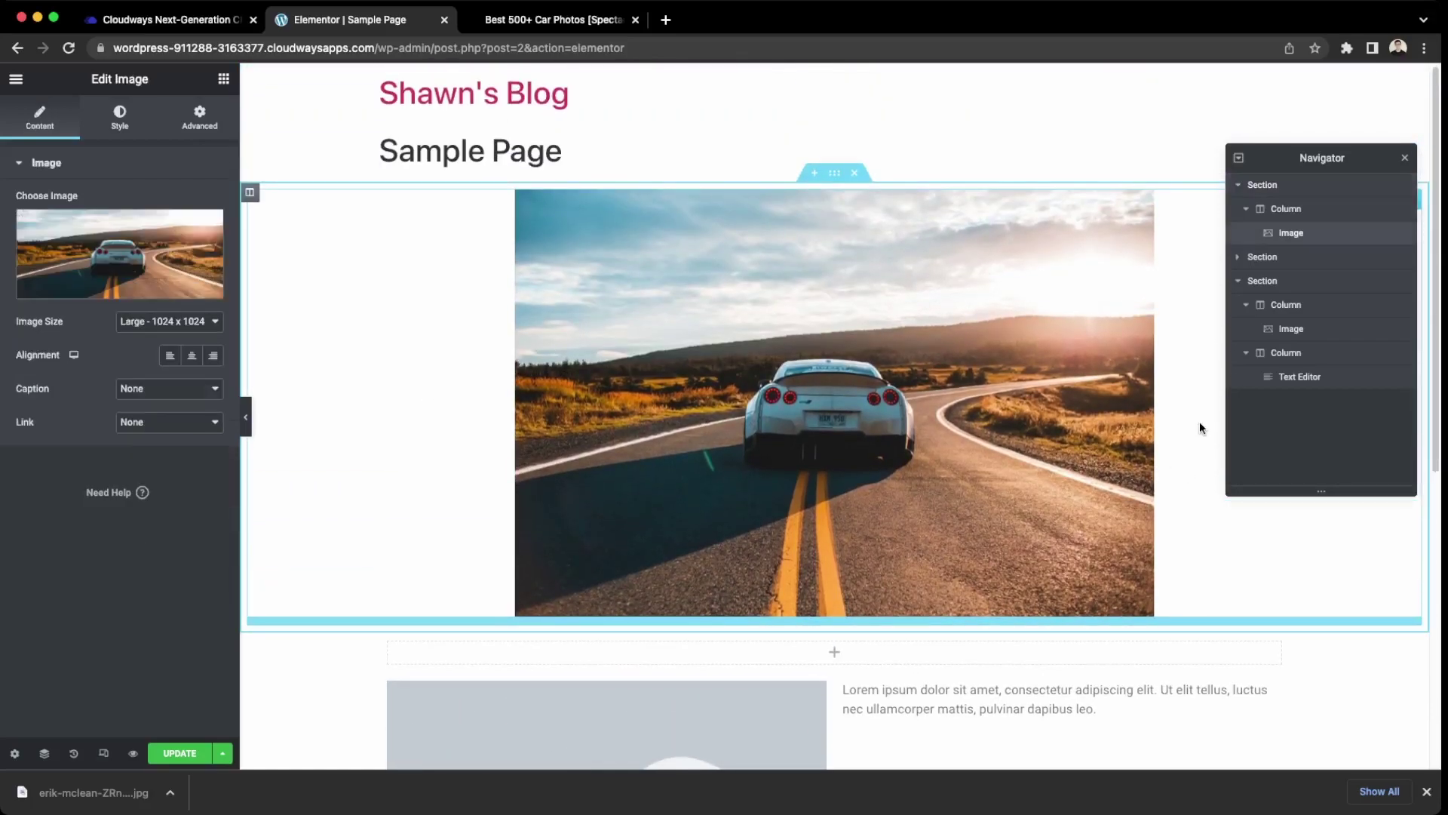
Add a Heading widget to the empty section reading 'The Coolest Cars in Toronto'.
{"action": "left_click", "coordinate": [839, 654]}
{"action": "left_click_drag", "start_coordinate": [180, 273], "coordinate": [838, 639]}
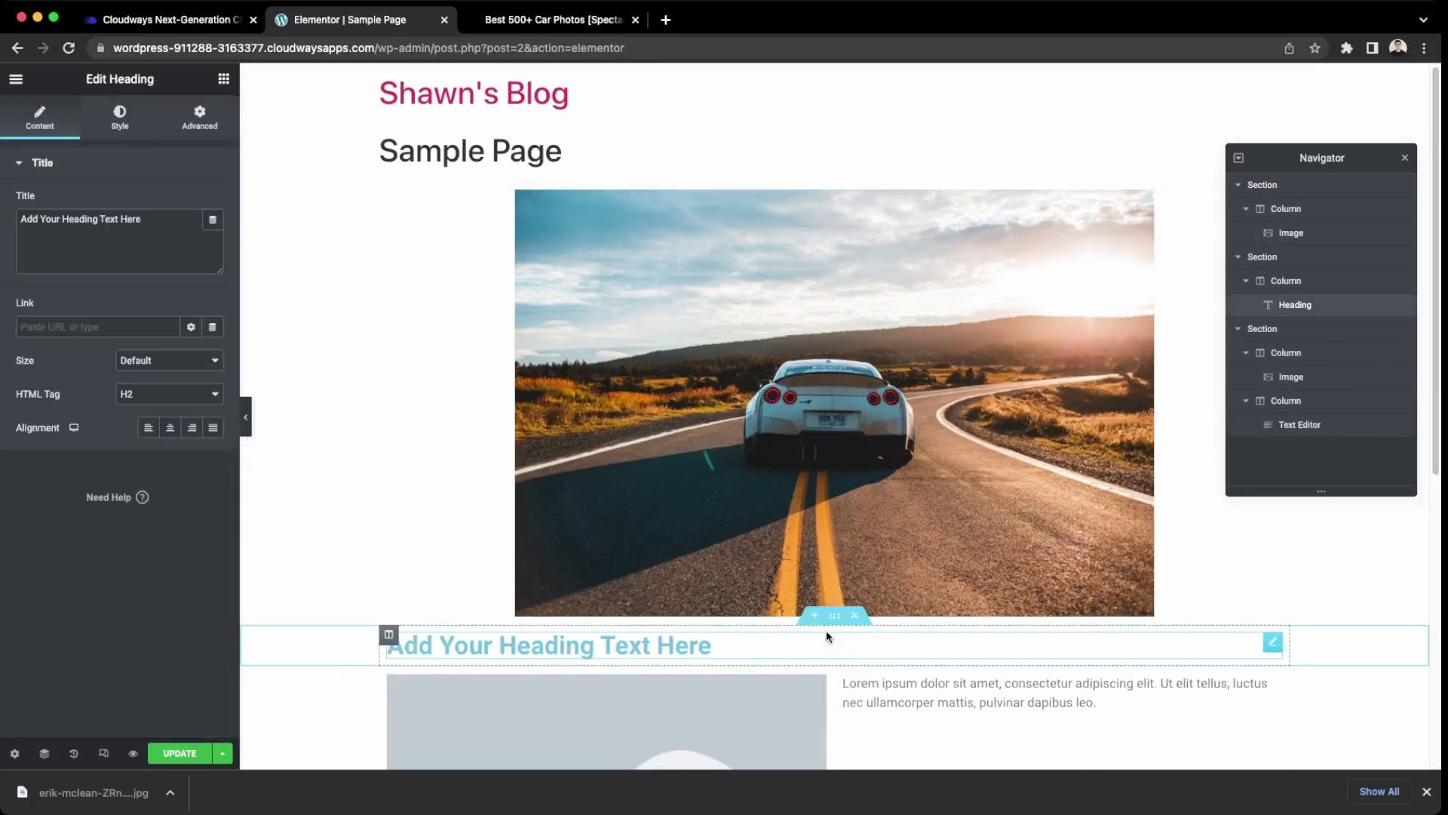
{"action": "left_click_drag", "start_coordinate": [704, 654], "coordinate": [389, 647]}
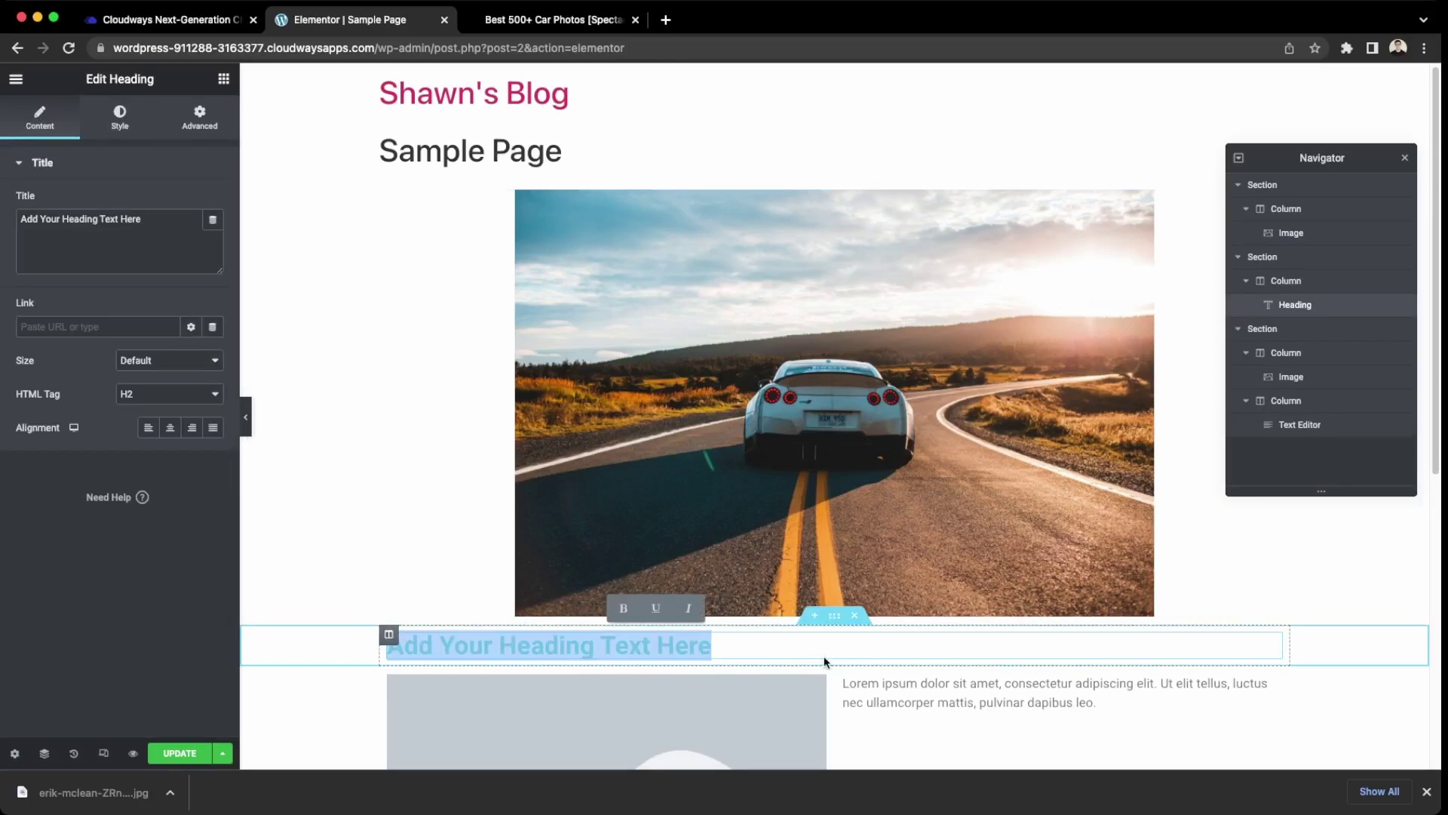
{"action": "type", "text": "The"}
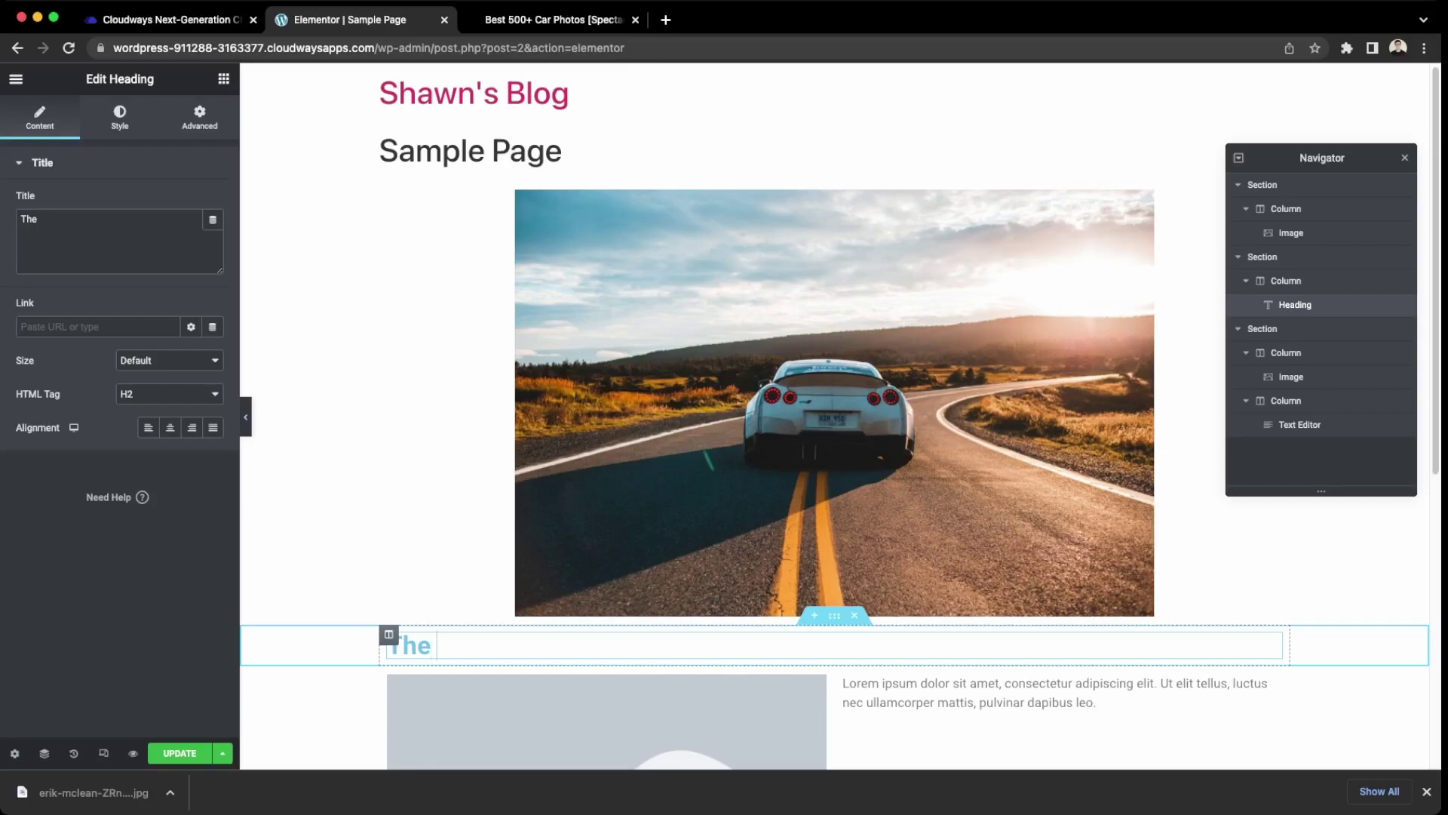
{"action": "type", "text": " Nice"}
{"action": "key", "text": "BackSpace"}
{"action": "key", "text": "BackSpace"}
{"action": "type", "text": "Coolest"}
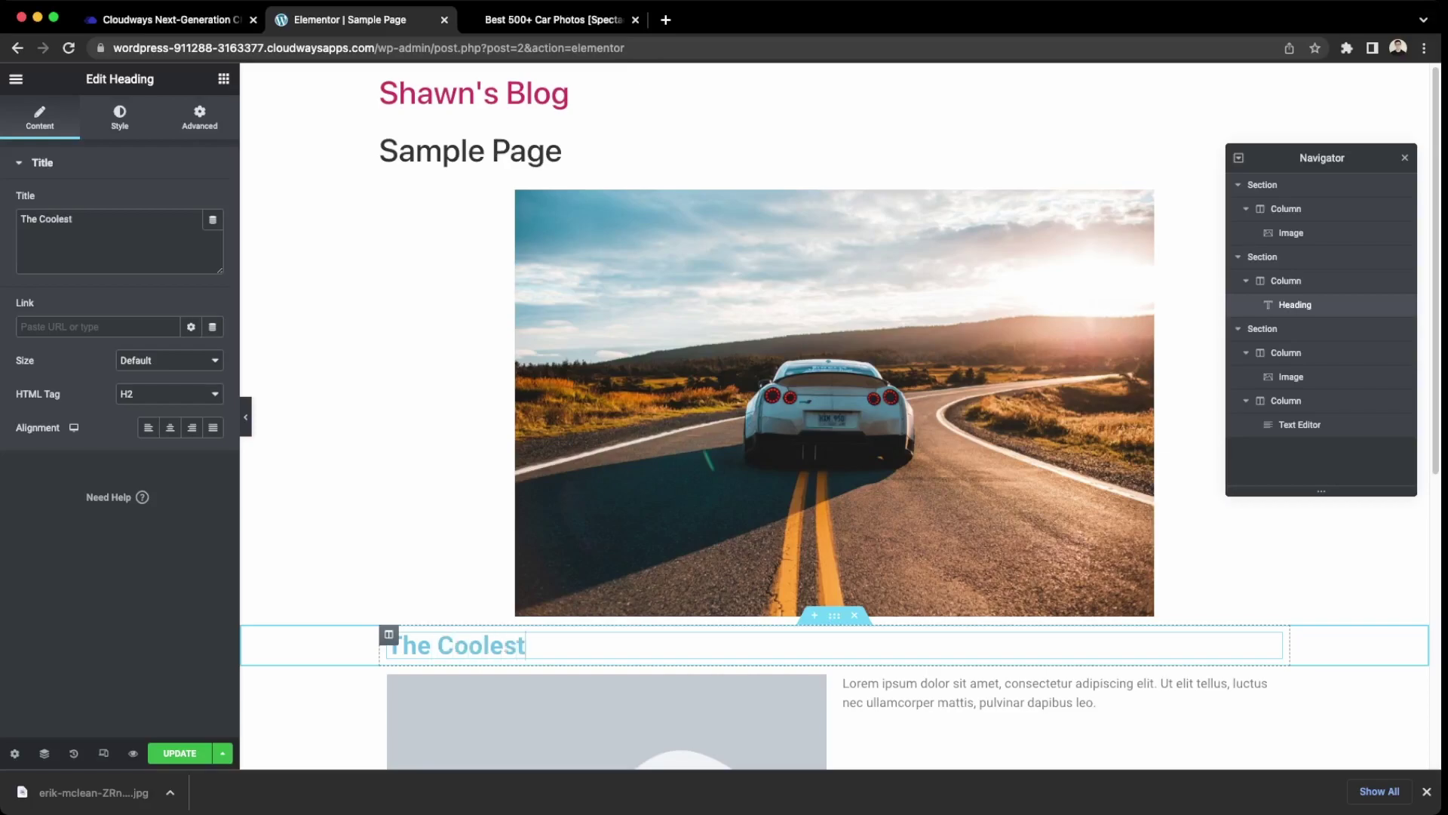
{"action": "type", "text": " Cars in Toronto"}
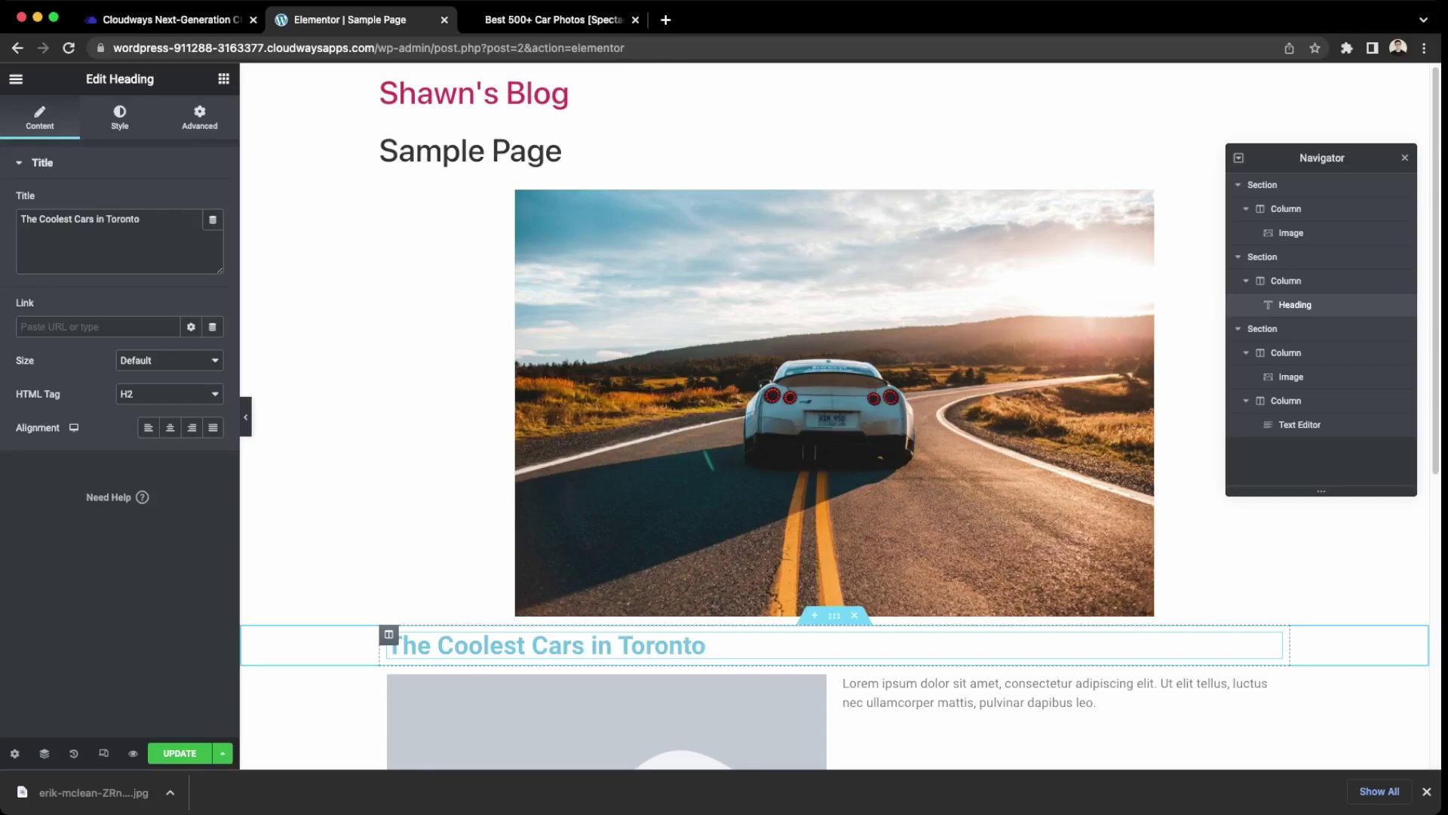
Center the heading and set its HTML tag to H1.
{"action": "left_click", "coordinate": [172, 428]}
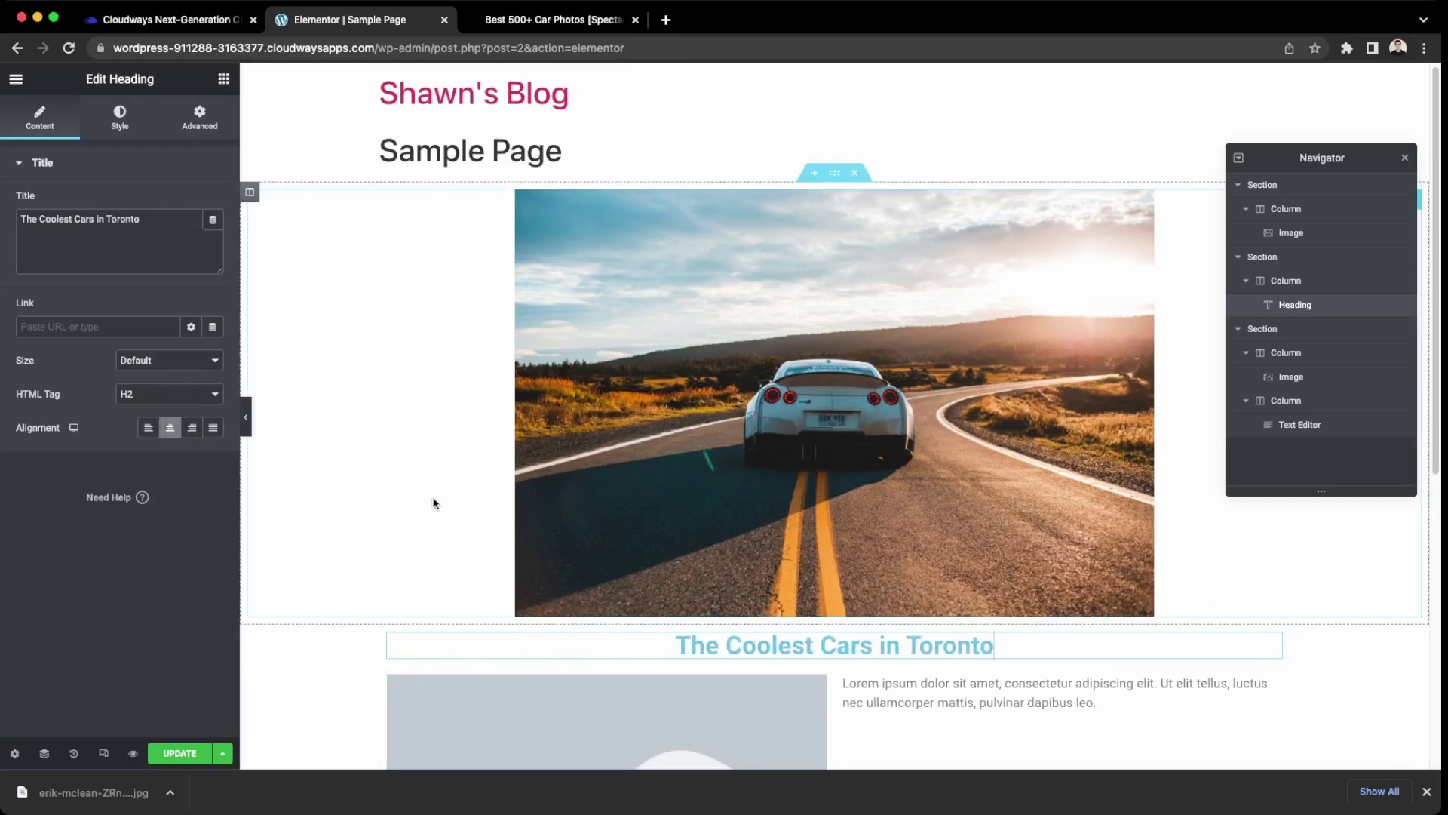
{"action": "left_click", "coordinate": [189, 386]}
{"action": "left_click", "coordinate": [198, 376]}
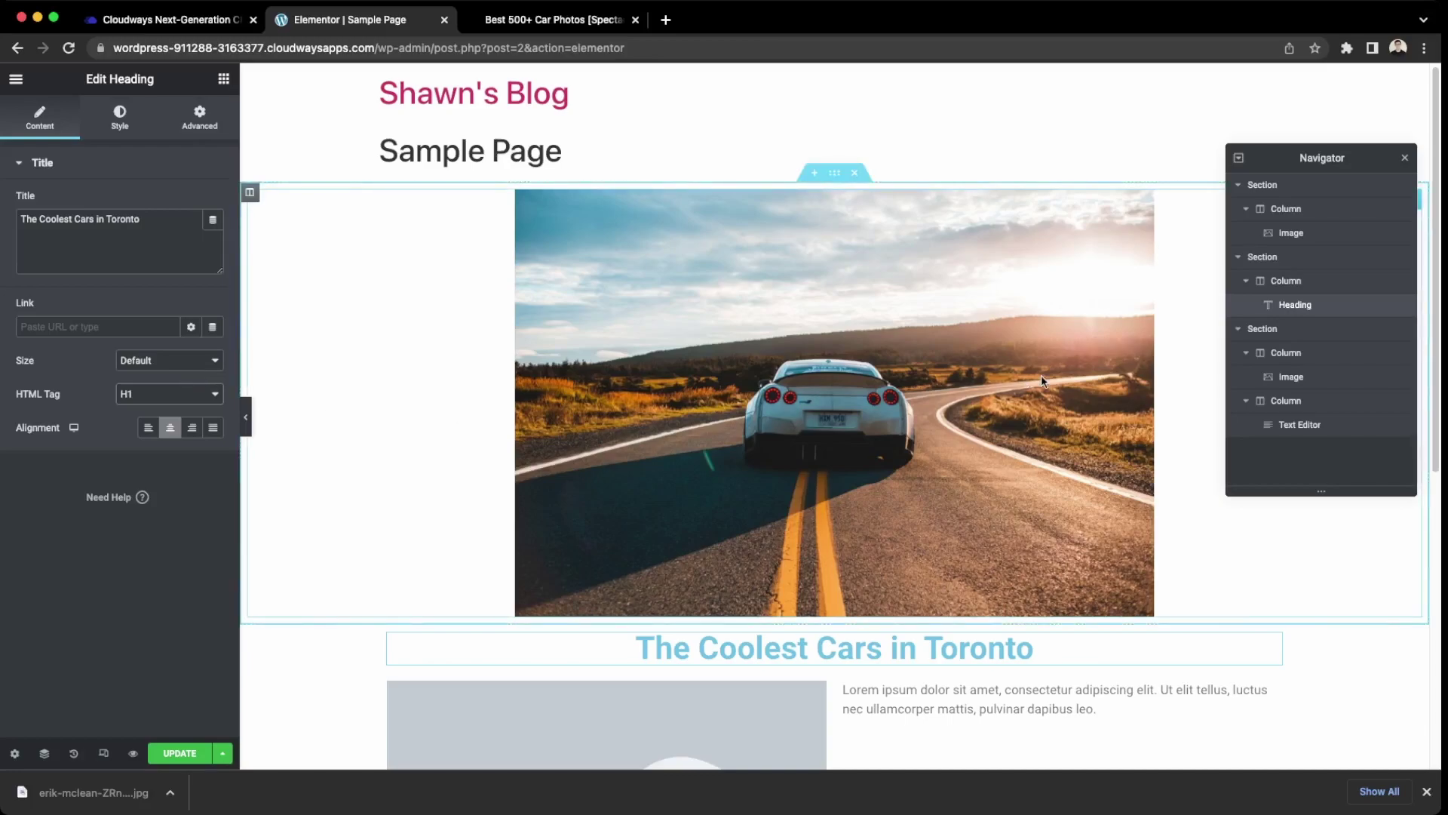
{"action": "scroll", "coordinate": [813, 600], "scroll_direction": "down", "scroll_amount": 2}
{"action": "scroll", "coordinate": [556, 550], "scroll_direction": "up", "scroll_amount": 3}
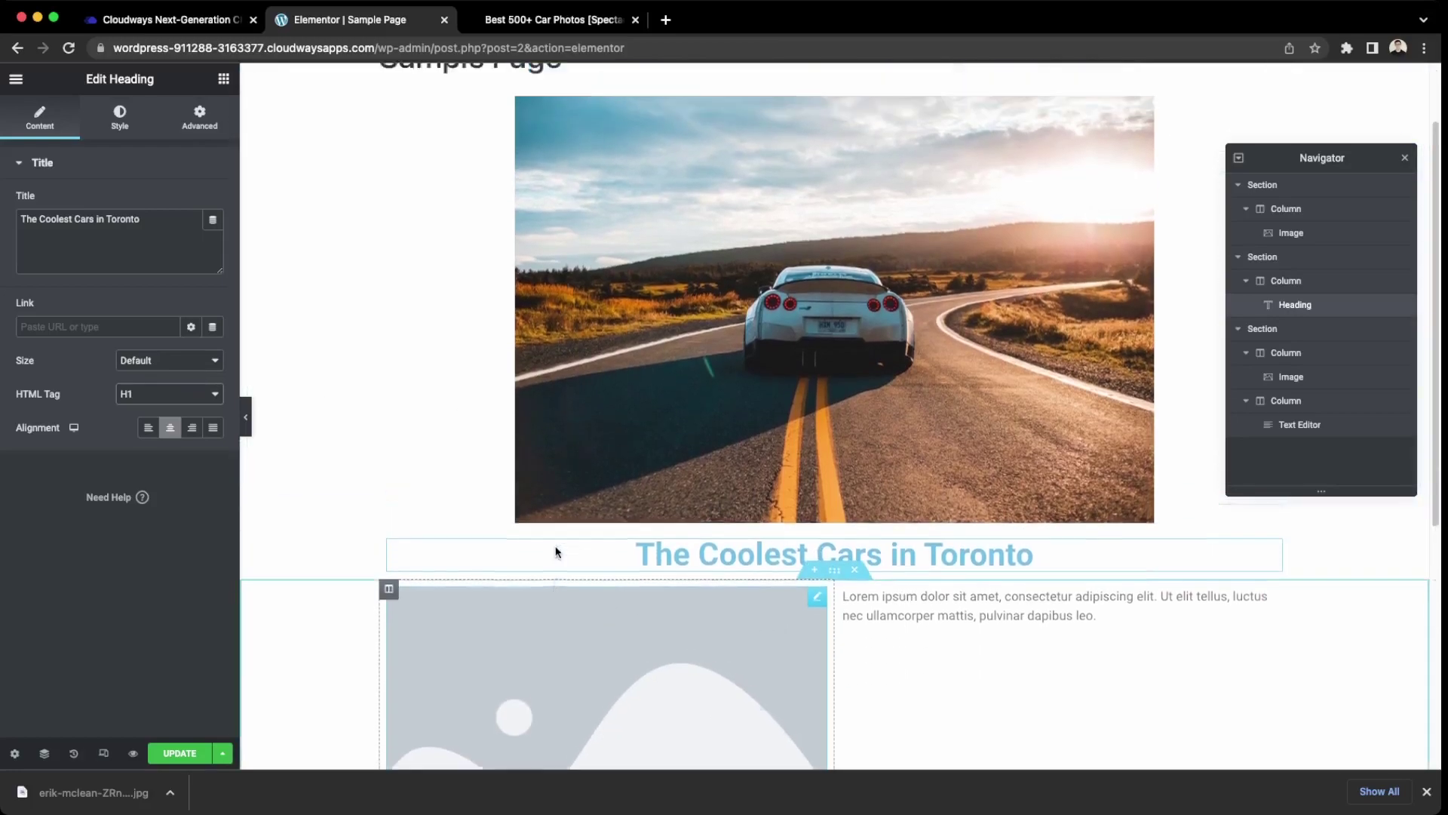
{"action": "scroll", "coordinate": [451, 346], "scroll_direction": "down", "scroll_amount": 4}
Download the blue car photo from the Unsplash car results.
{"action": "left_click", "coordinate": [722, 486]}
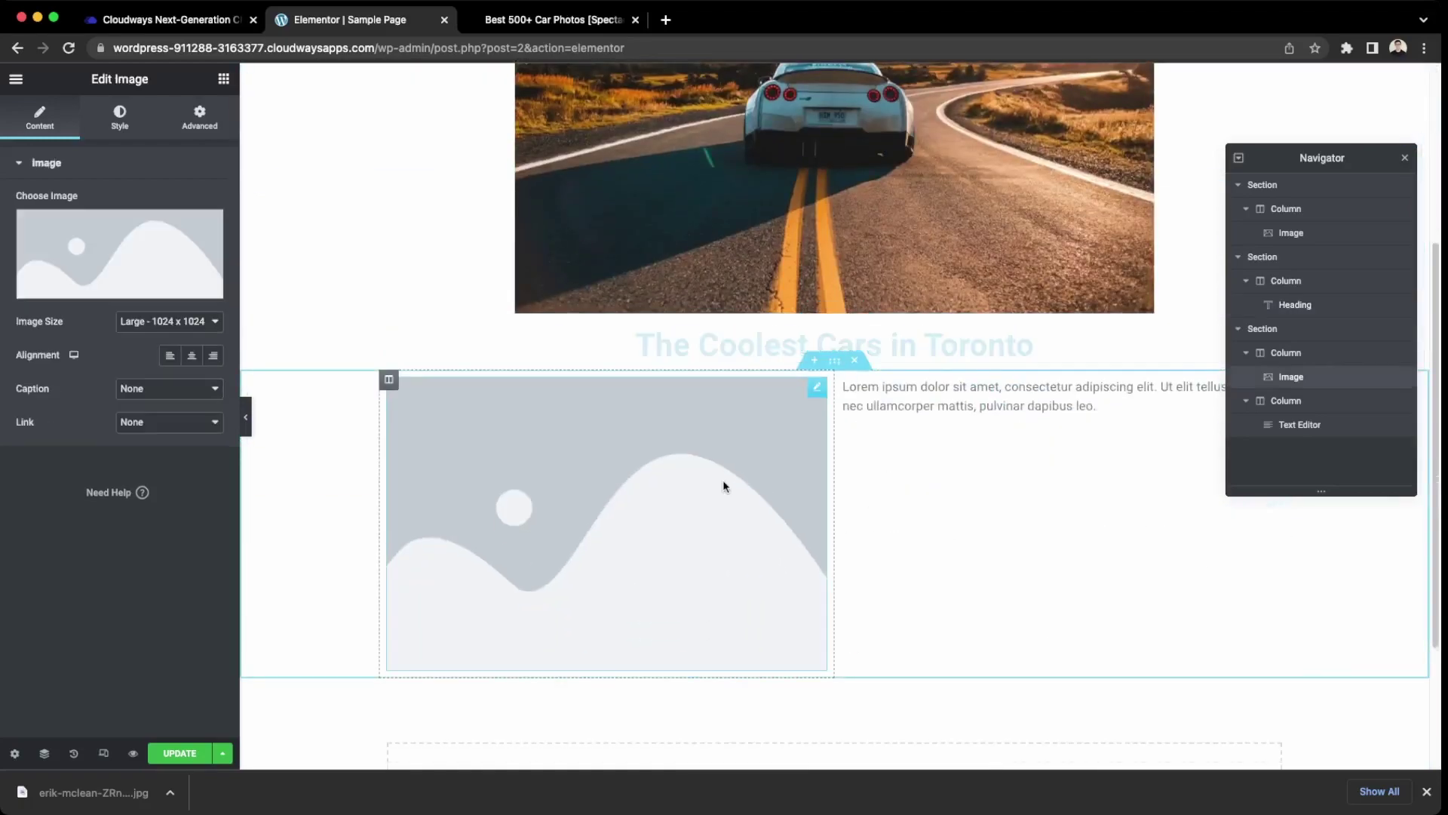
{"action": "left_click", "coordinate": [581, 20]}
{"action": "scroll", "coordinate": [992, 495], "scroll_direction": "down", "scroll_amount": 5}
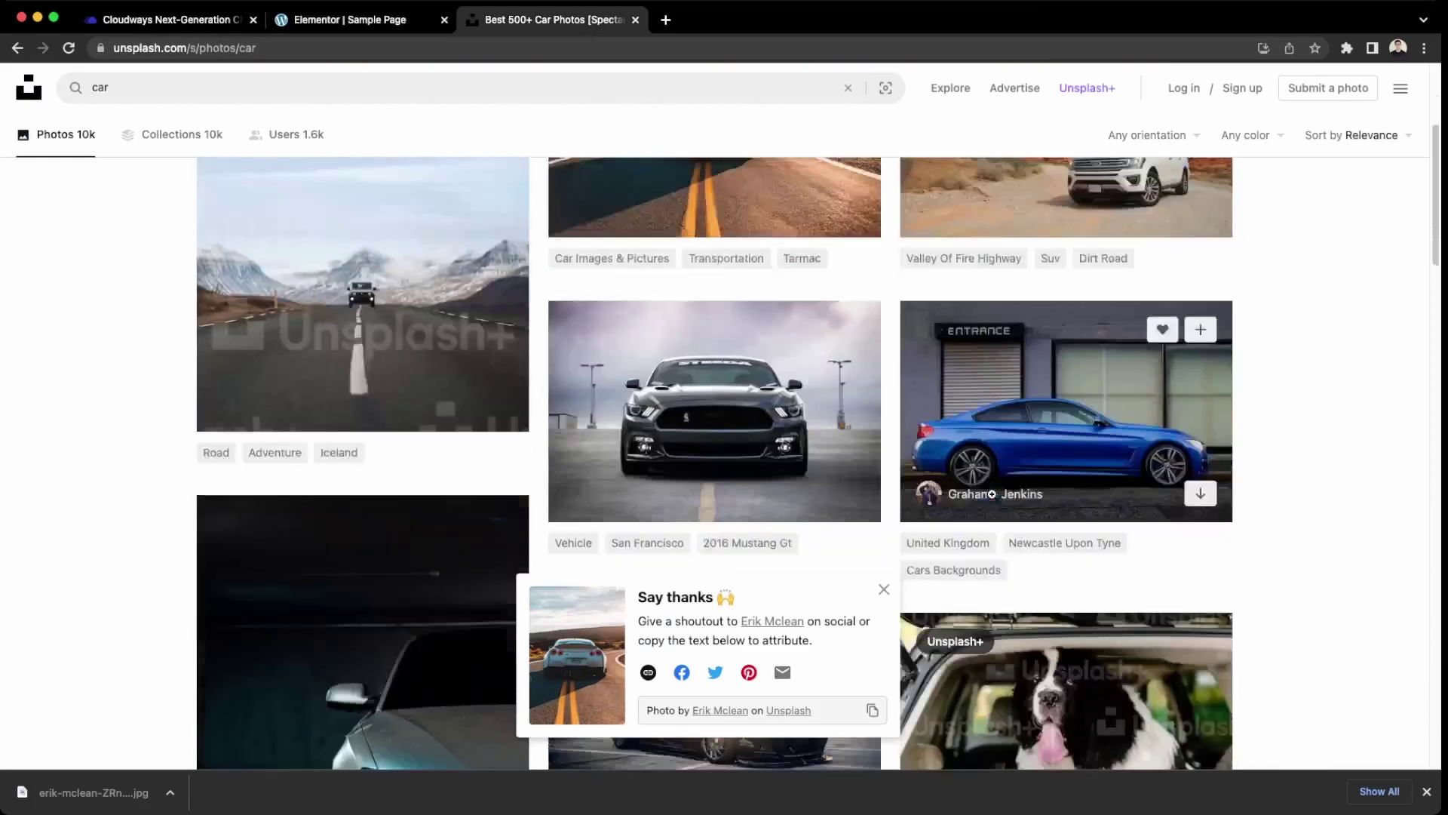
{"action": "scroll", "coordinate": [992, 450], "scroll_direction": "up", "scroll_amount": 1}
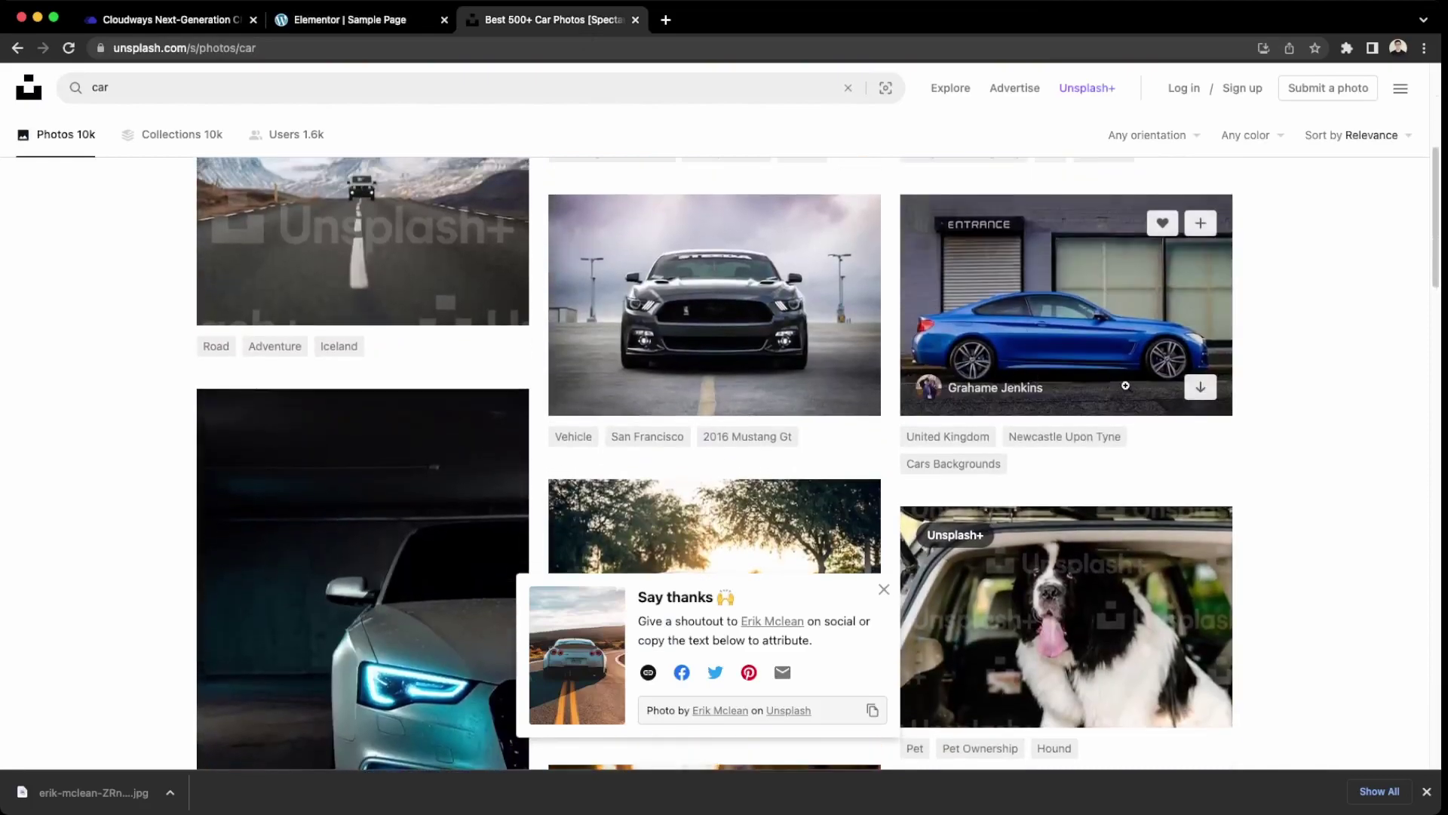
{"action": "left_click", "coordinate": [1190, 396]}
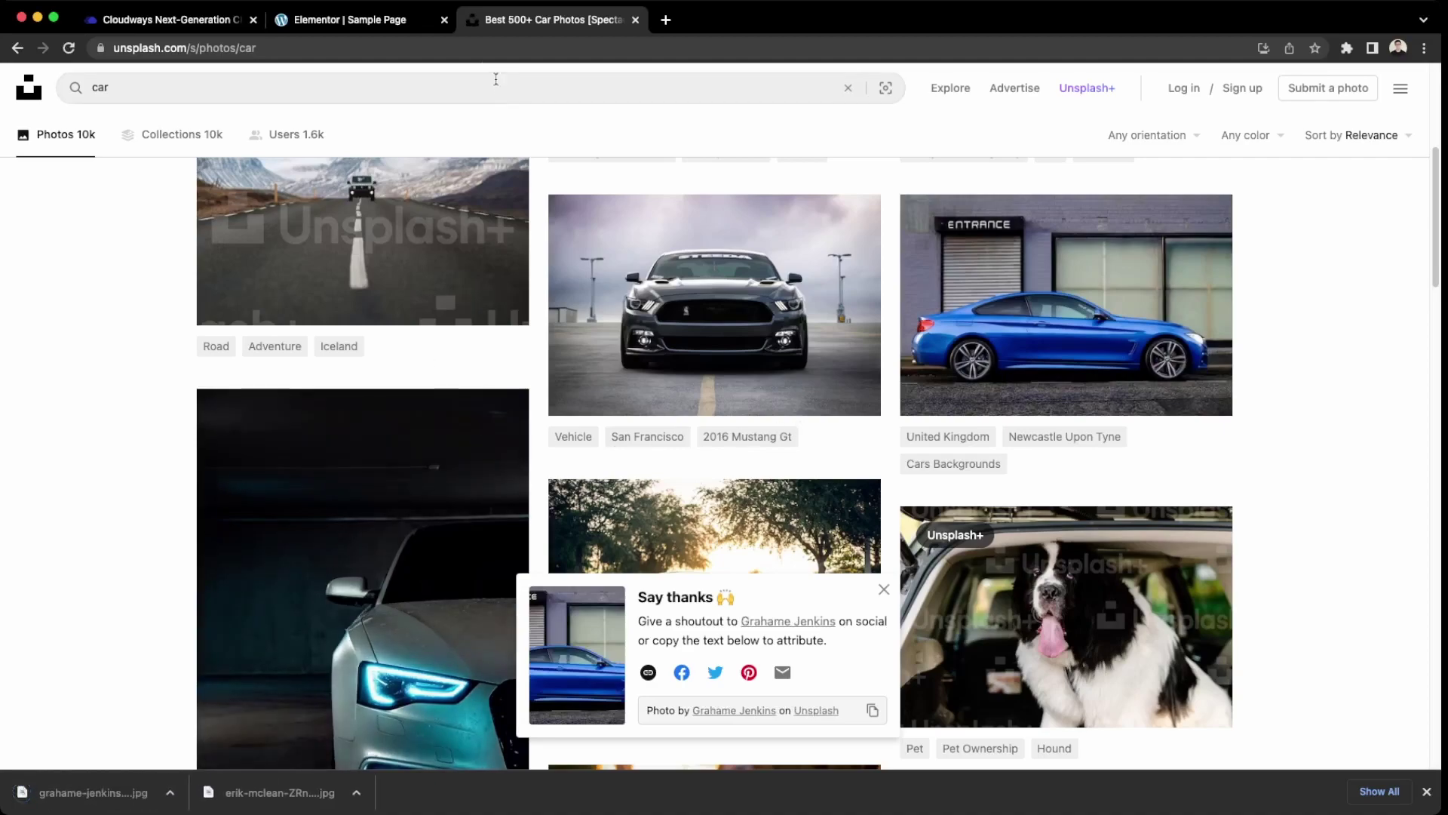
{"action": "left_click", "coordinate": [309, 18]}
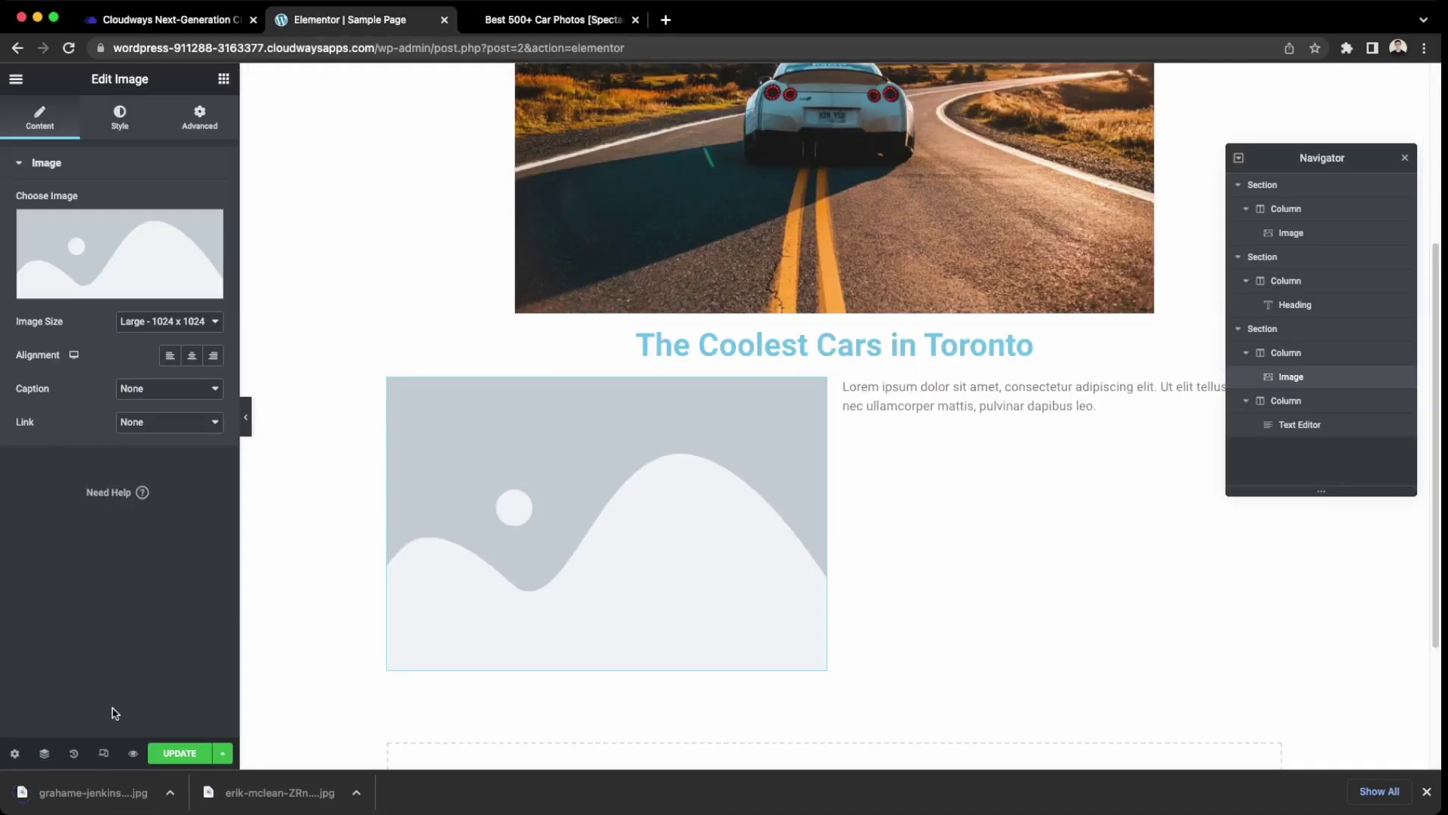
Drop the blue car JPG into the image column and delete the empty placeholder Image widget.
{"action": "left_click_drag", "start_coordinate": [92, 803], "coordinate": [569, 543]}
{"action": "left_click", "coordinate": [613, 582]}
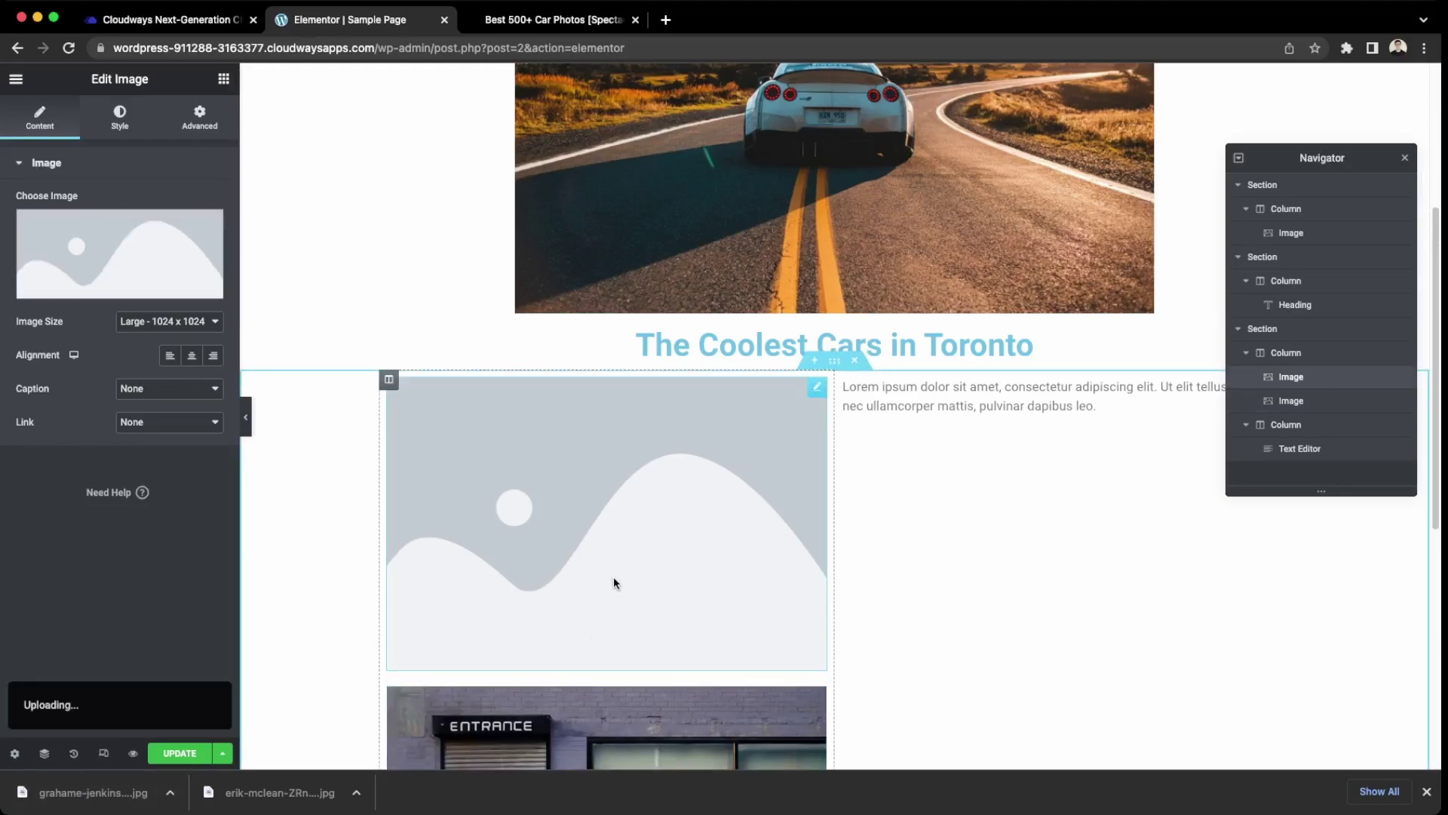
{"action": "key", "text": "Delete"}
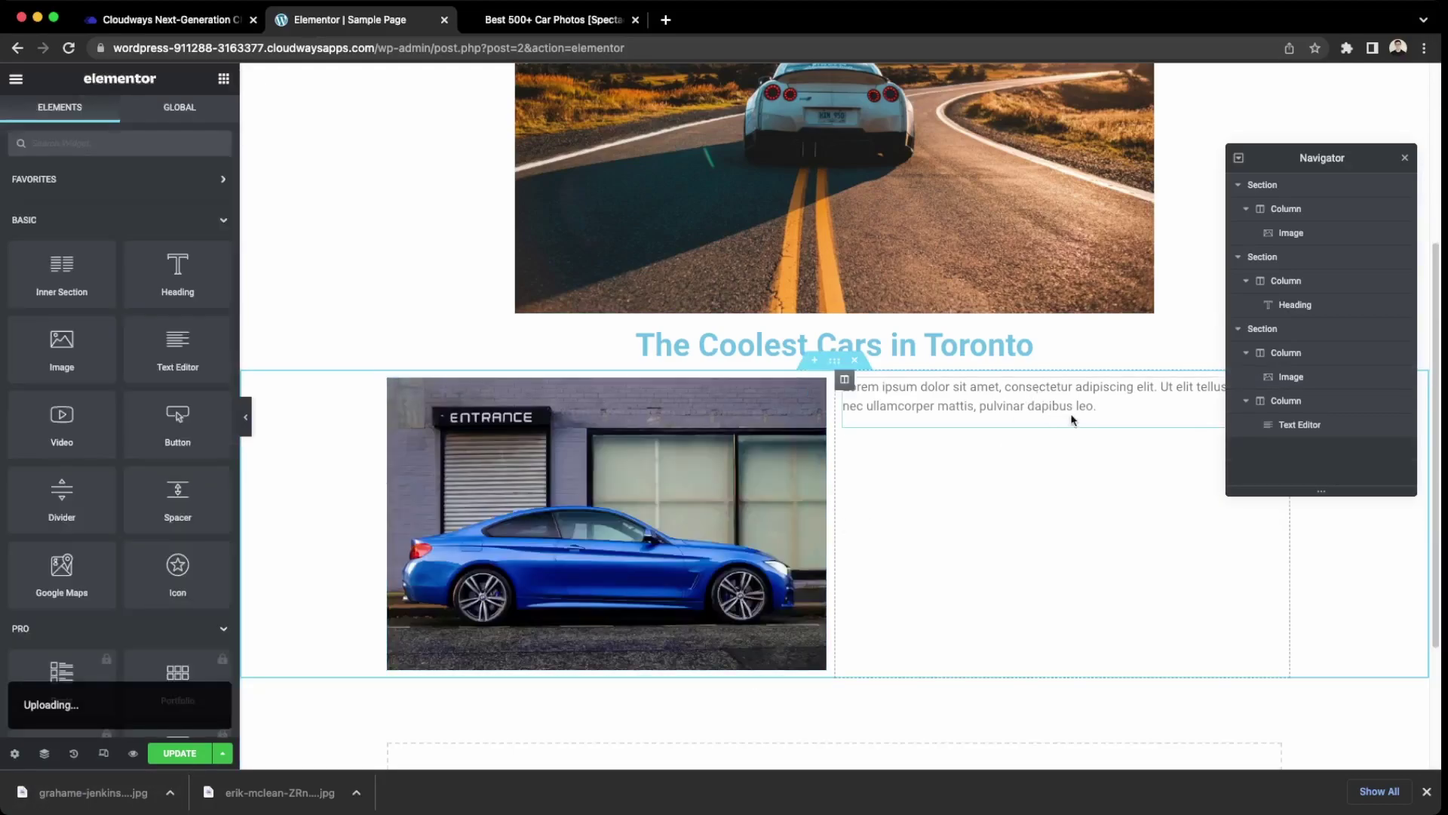
{"action": "left_click_drag", "start_coordinate": [1095, 408], "coordinate": [854, 394]}
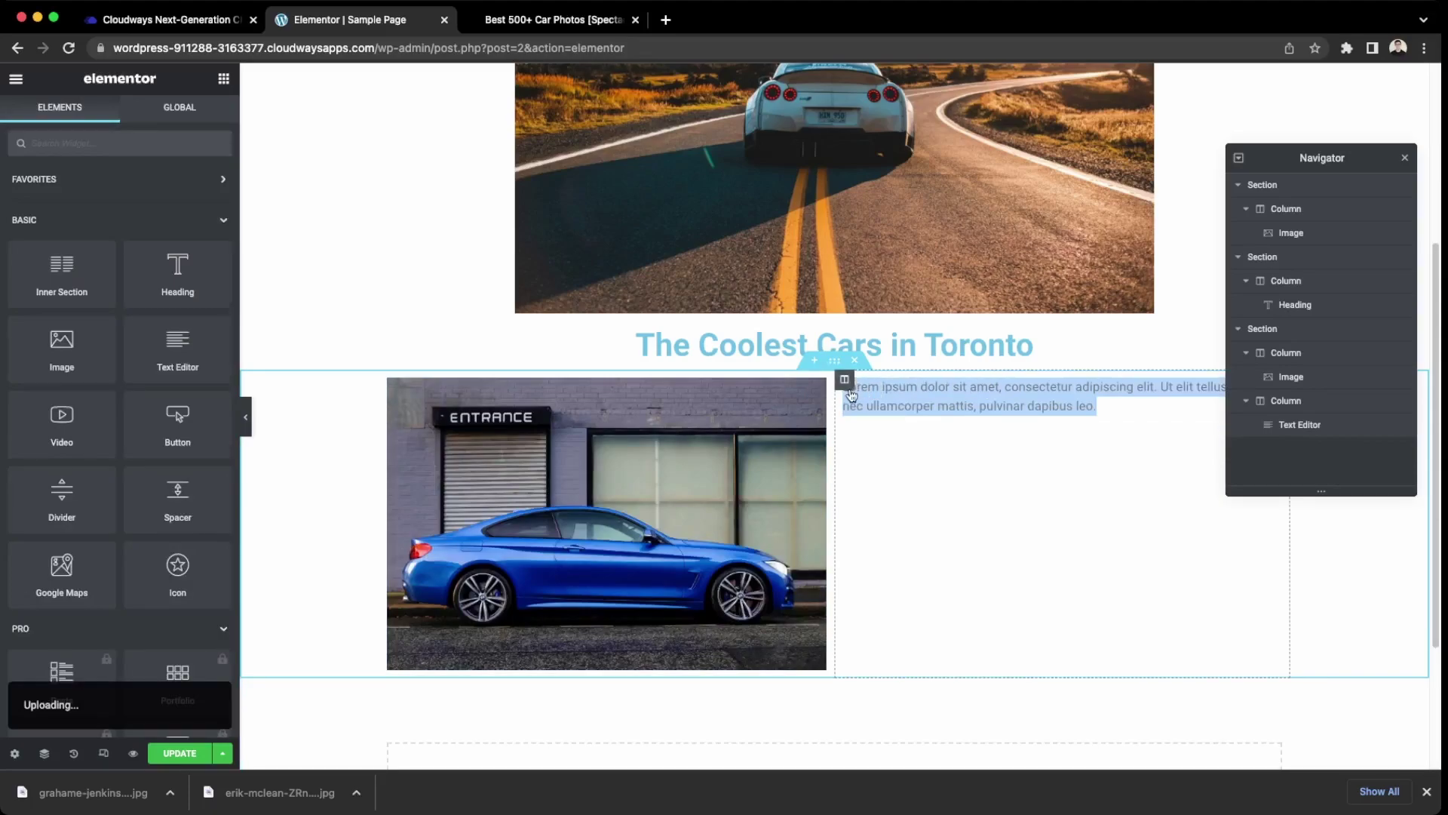
{"action": "left_click", "coordinate": [941, 433]}
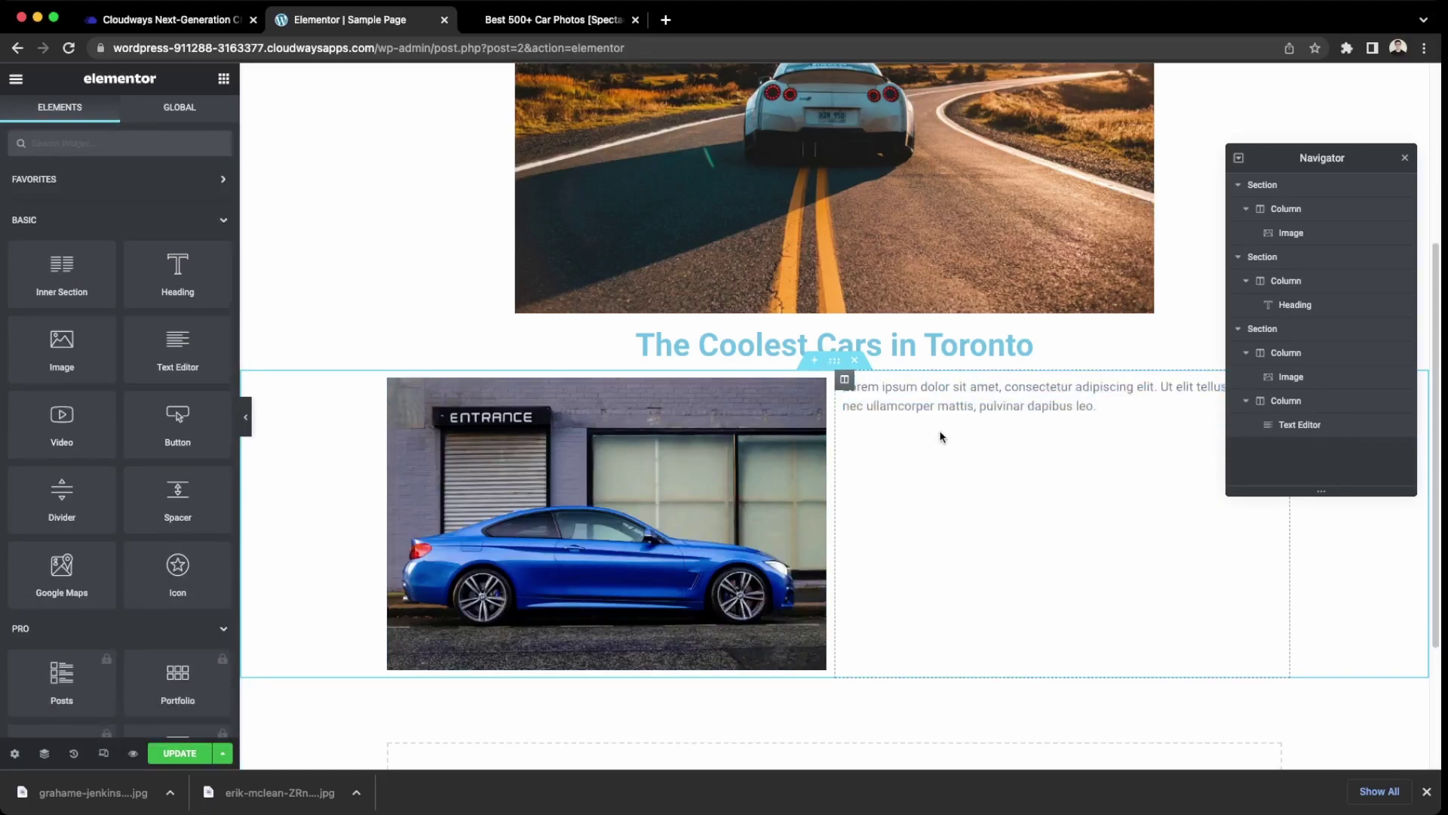
Replace Lorem ipsum with 'This website showcases the best cars in Toronto… Bugatti, Ferrari, and Toyota Supras'.
{"action": "left_click", "coordinate": [1105, 402]}
{"action": "triple_click", "coordinate": [1115, 400]}
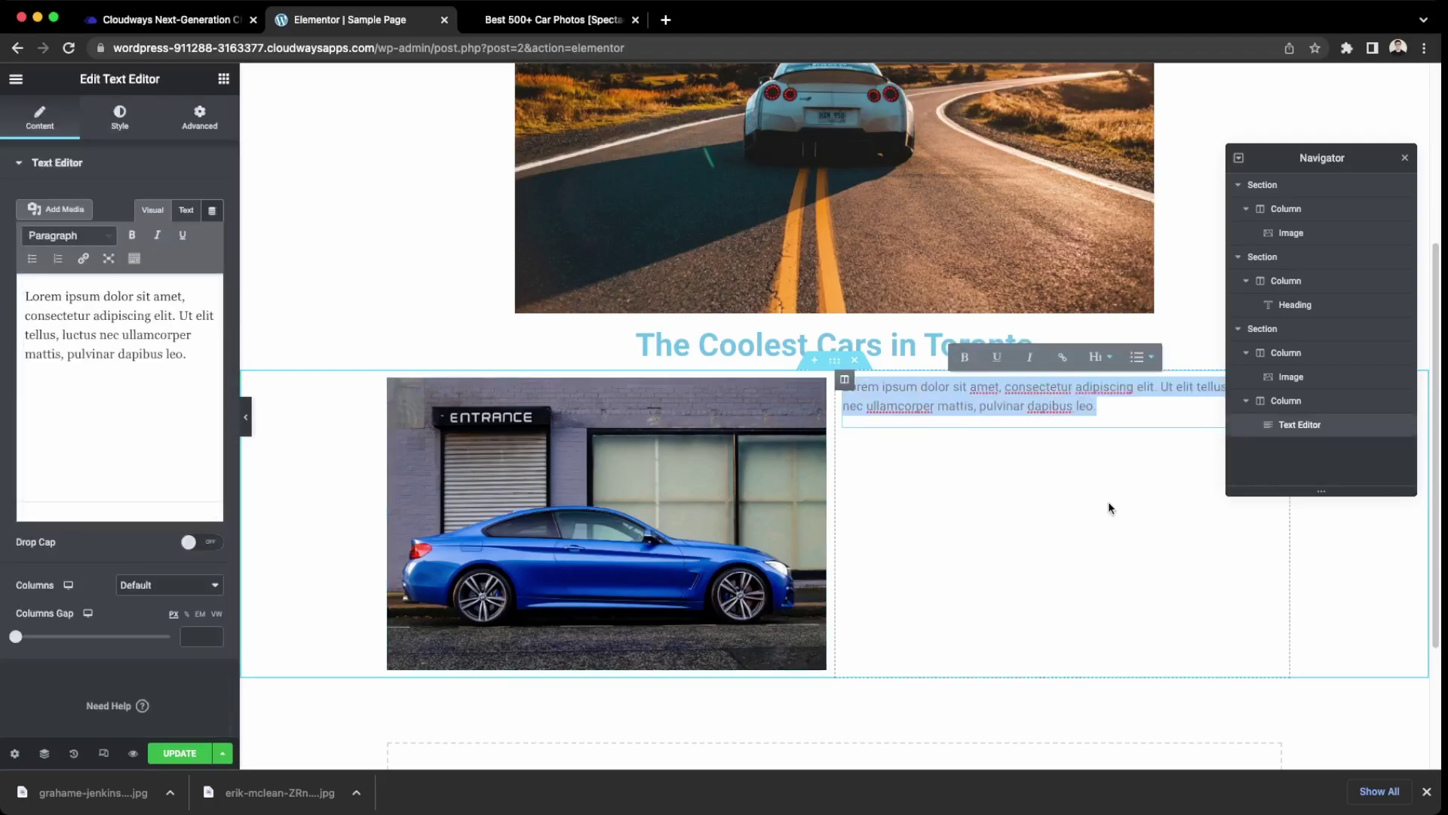
{"action": "type", "text": "This b"}
{"action": "key", "text": "BackSpace"}
{"action": "type", "text": "website"}
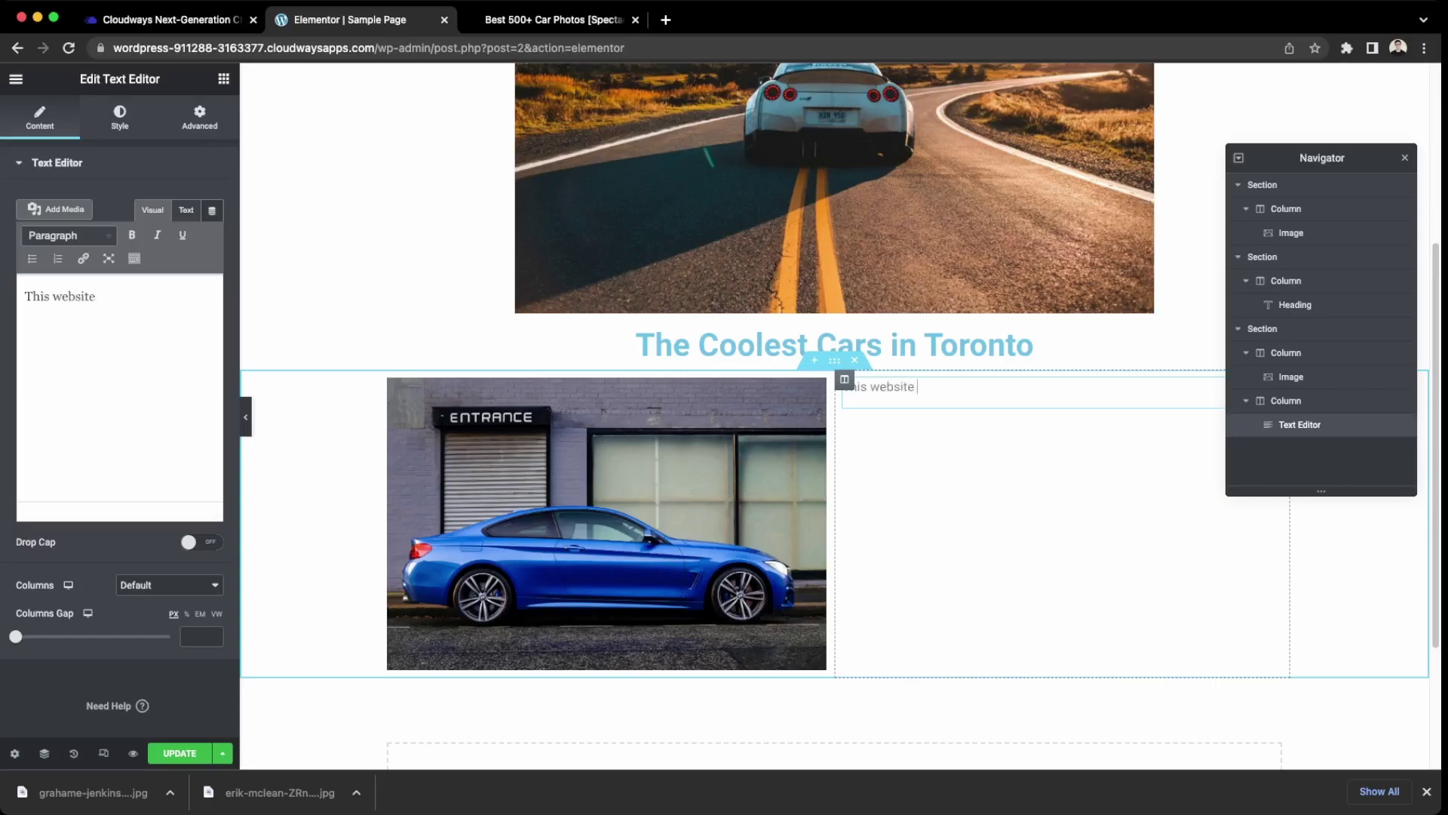
{"action": "type", "text": " showcases the"}
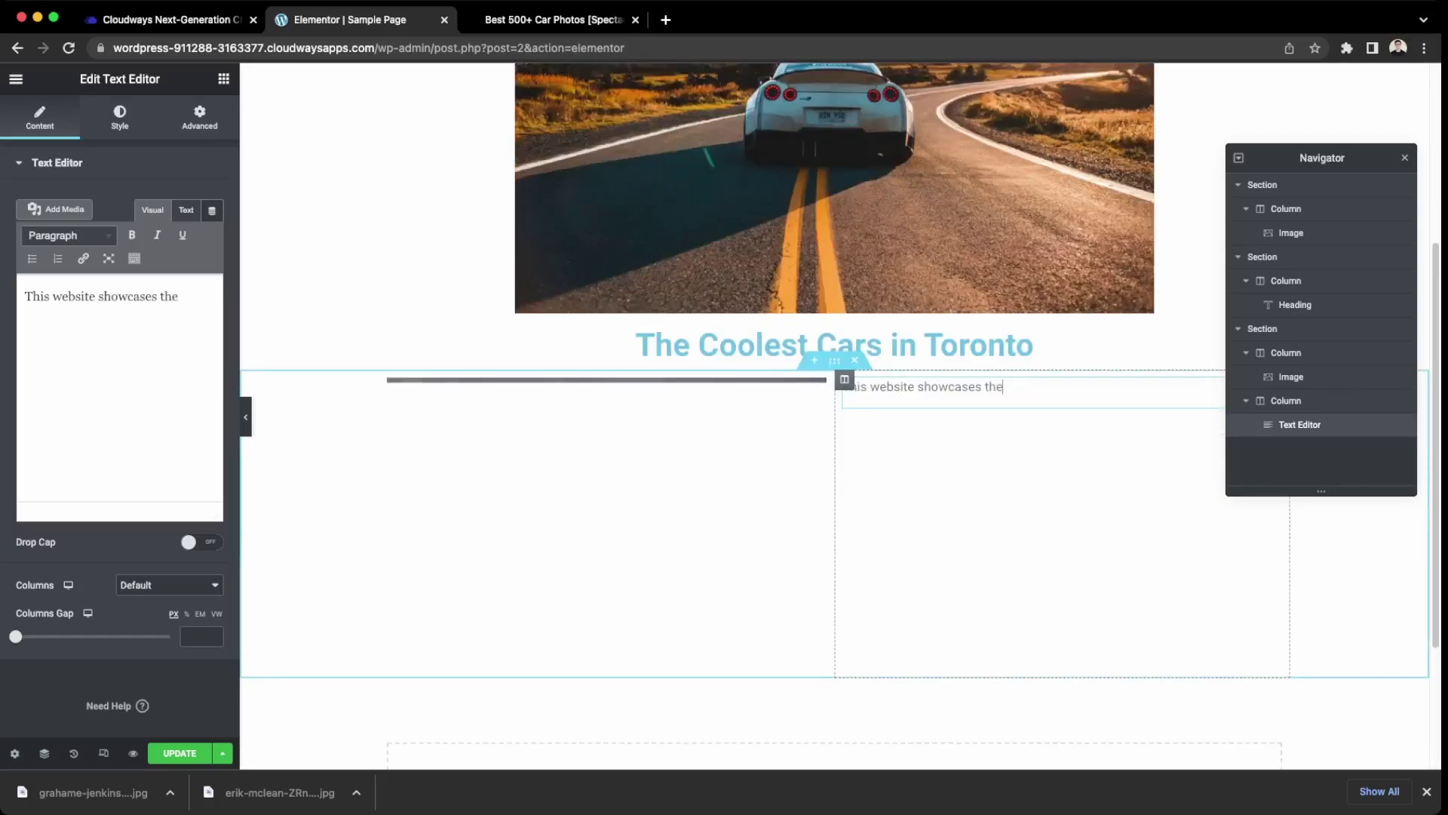
{"action": "type", "text": " best cars"}
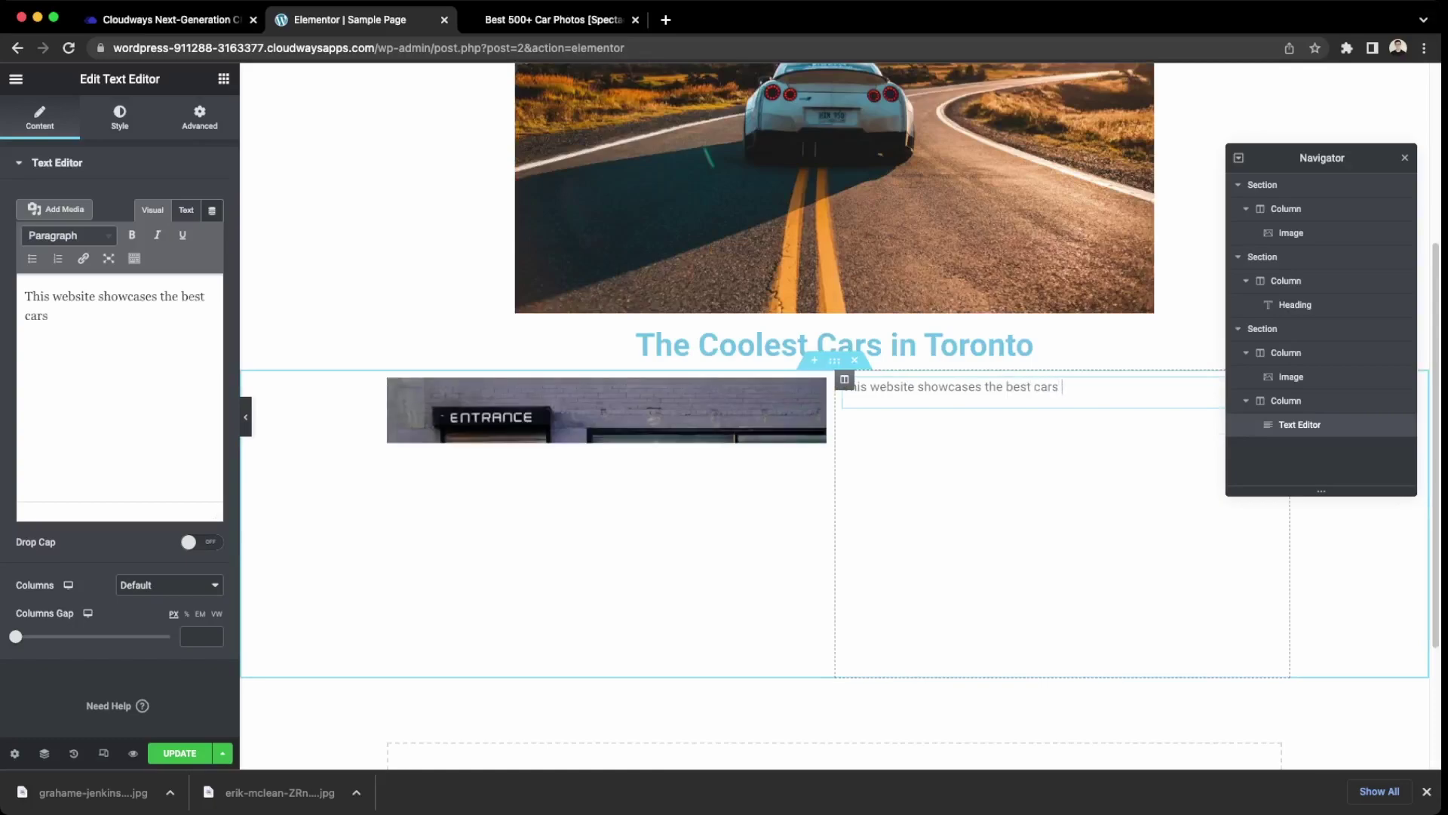
{"action": "type", "text": " in Toronto"}
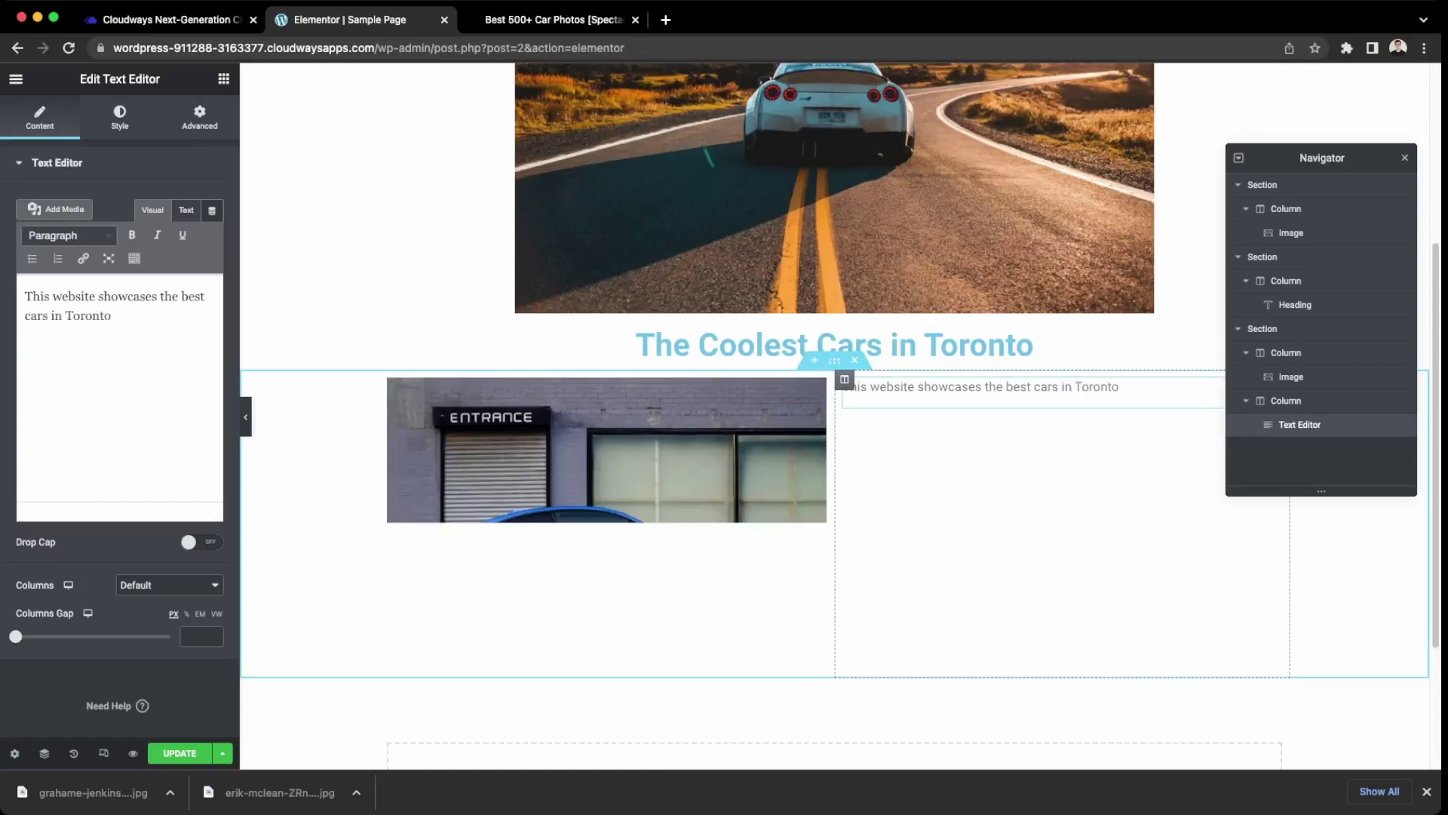
{"action": "type", "text": "."}
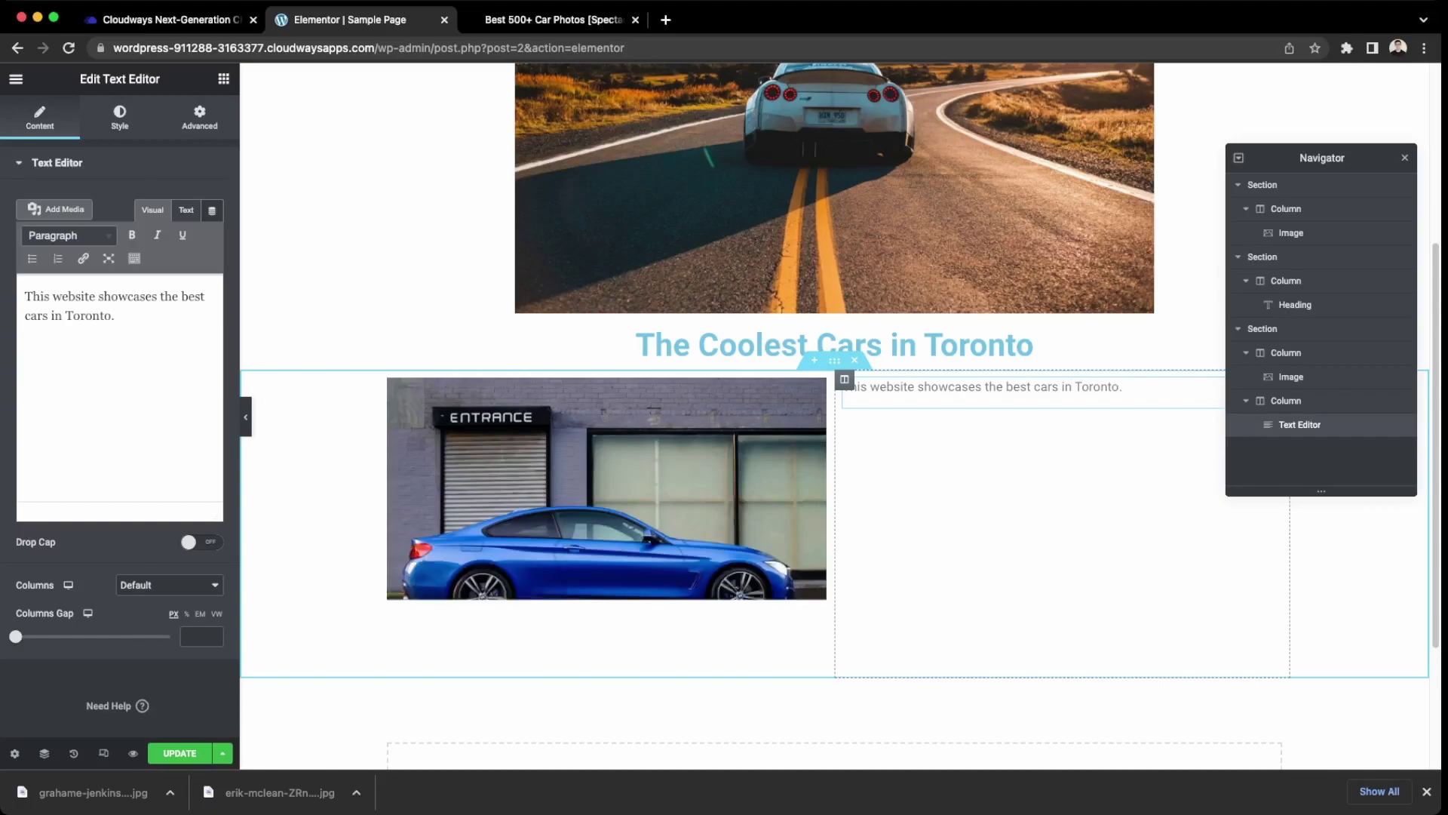
{"action": "type", "text": " Some featur"}
{"action": "type", "text": "ed"}
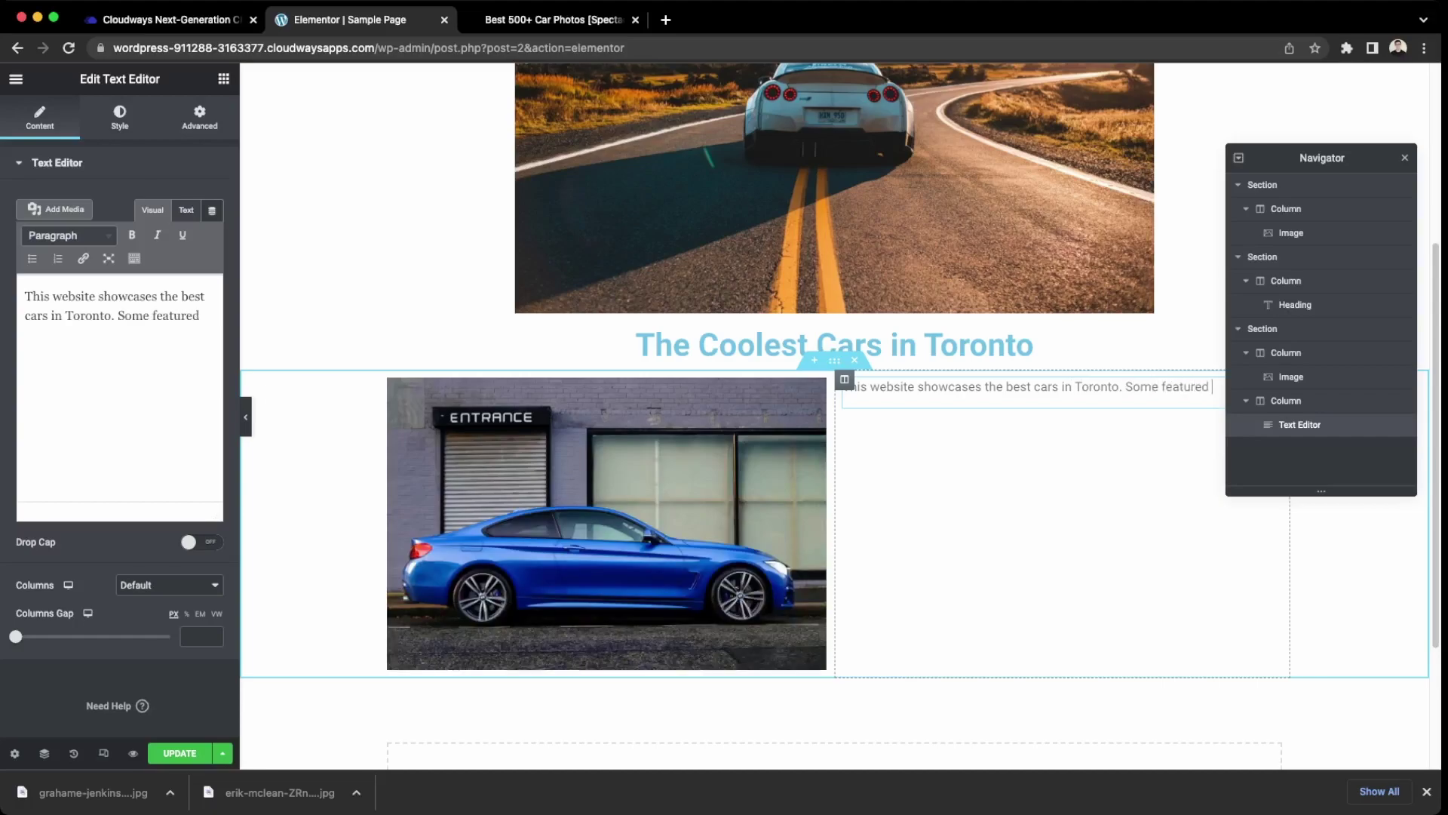
{"action": "type", "text": " cars includes Bugatt"}
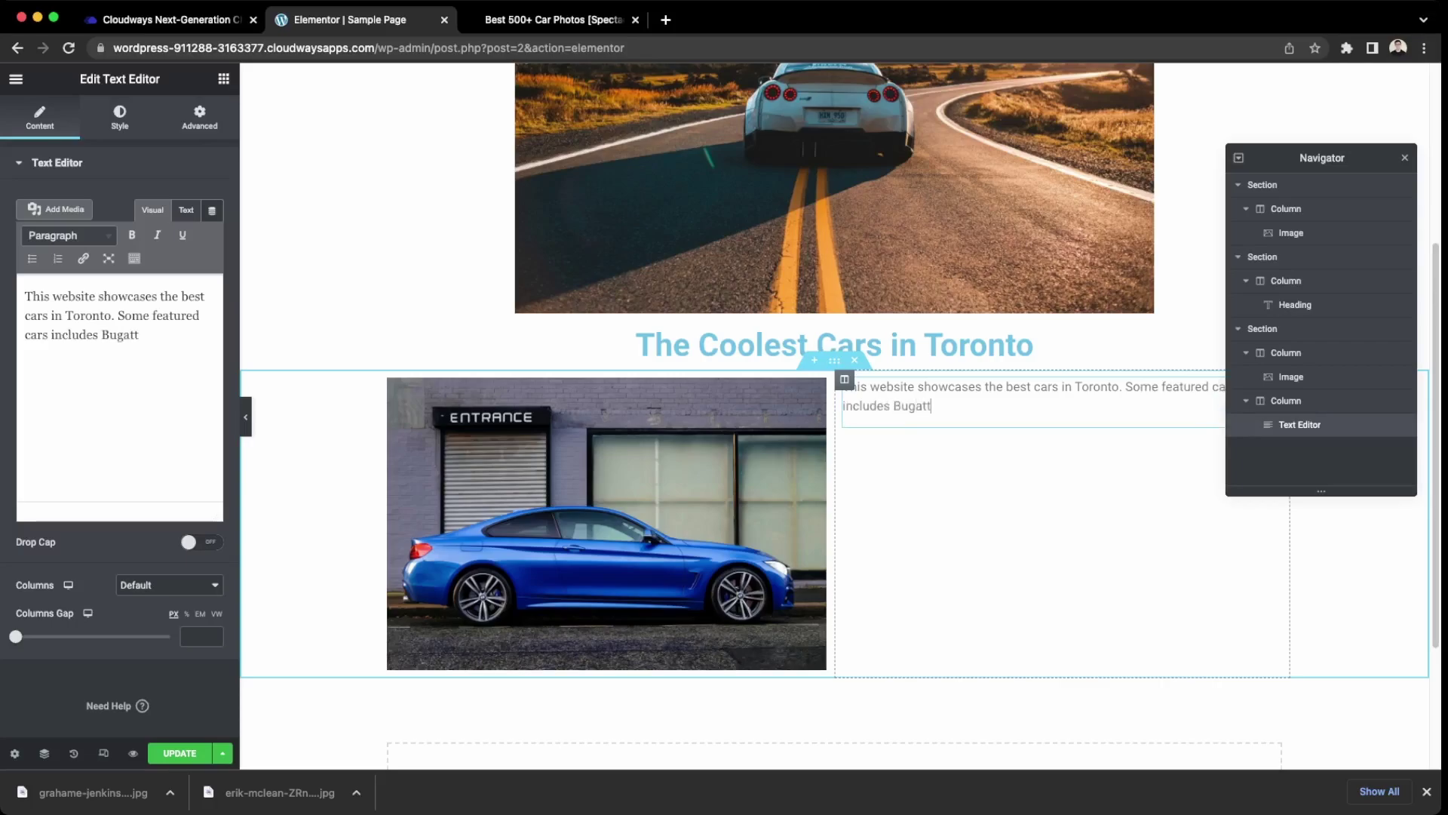
{"action": "type", "text": "i, Ferrari, "}
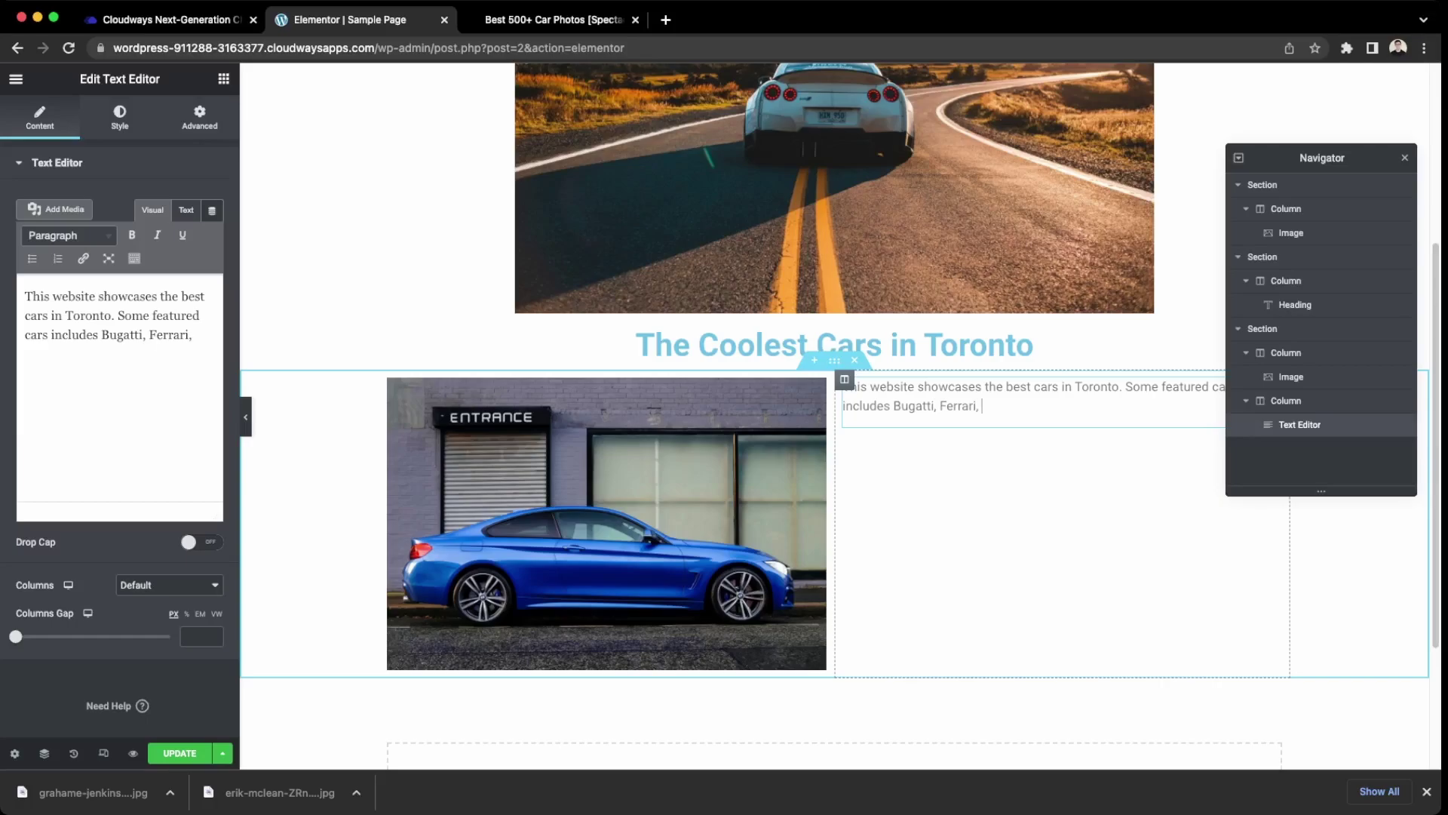
{"action": "type", "text": "and Toya"}
{"action": "key", "text": "BackSpace"}
{"action": "type", "text": "ota Supras."}
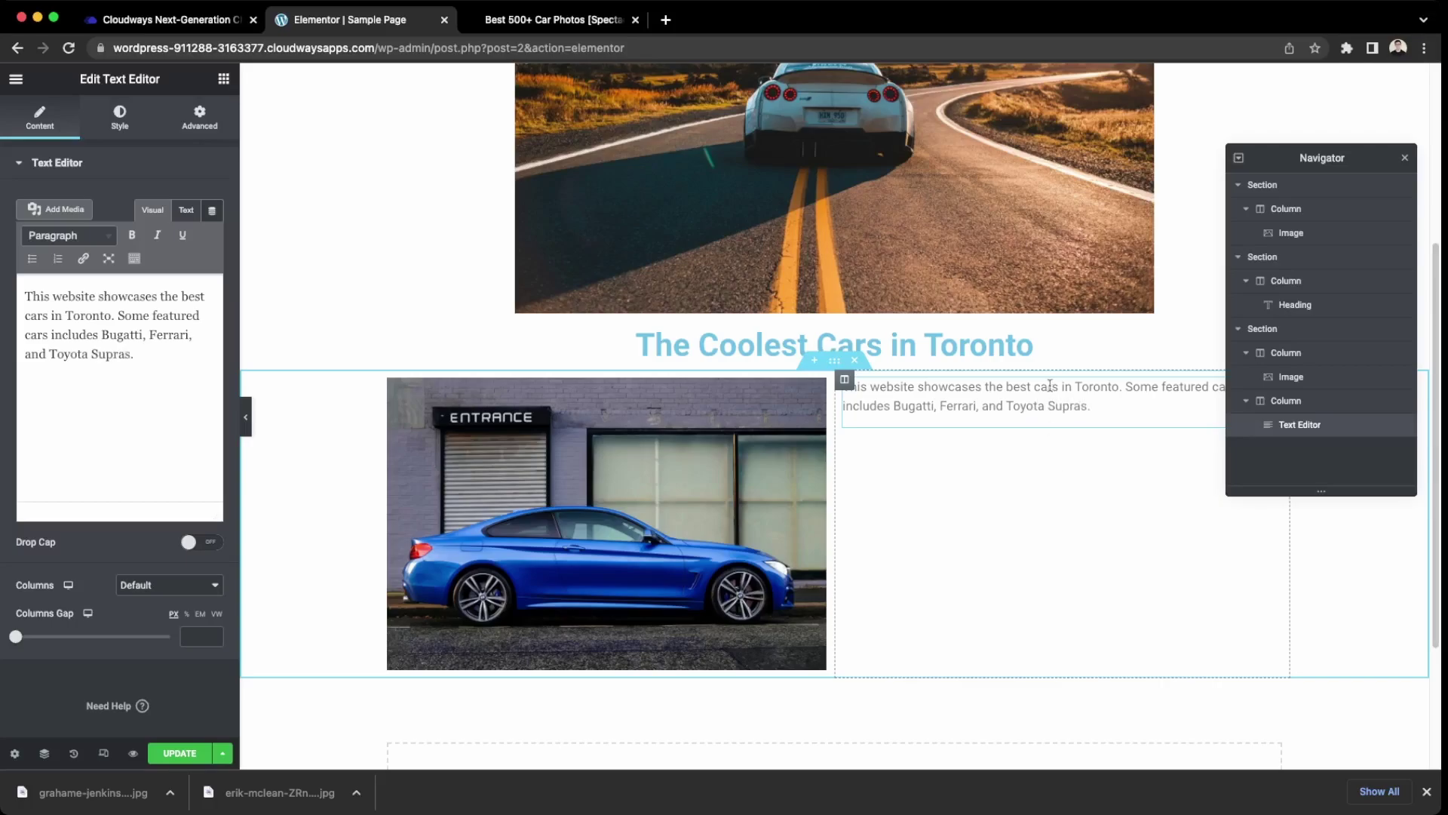
Add the paragraph 'Subscribe to be updated with the latest car photos and car events in Toronto'.
{"action": "key", "text": "Return"}
{"action": "key", "text": "Return"}
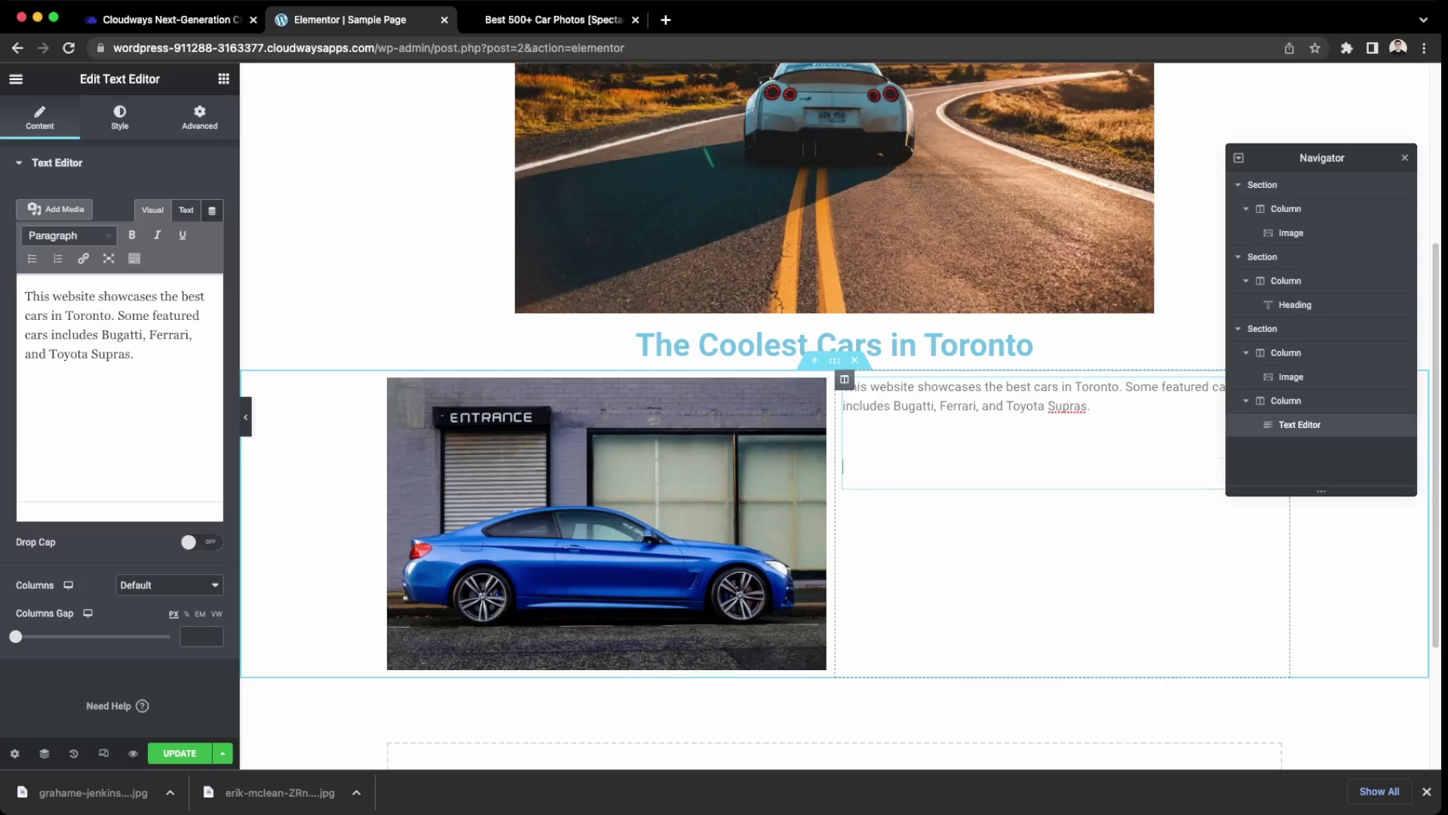
{"action": "key", "text": "BackSpace"}
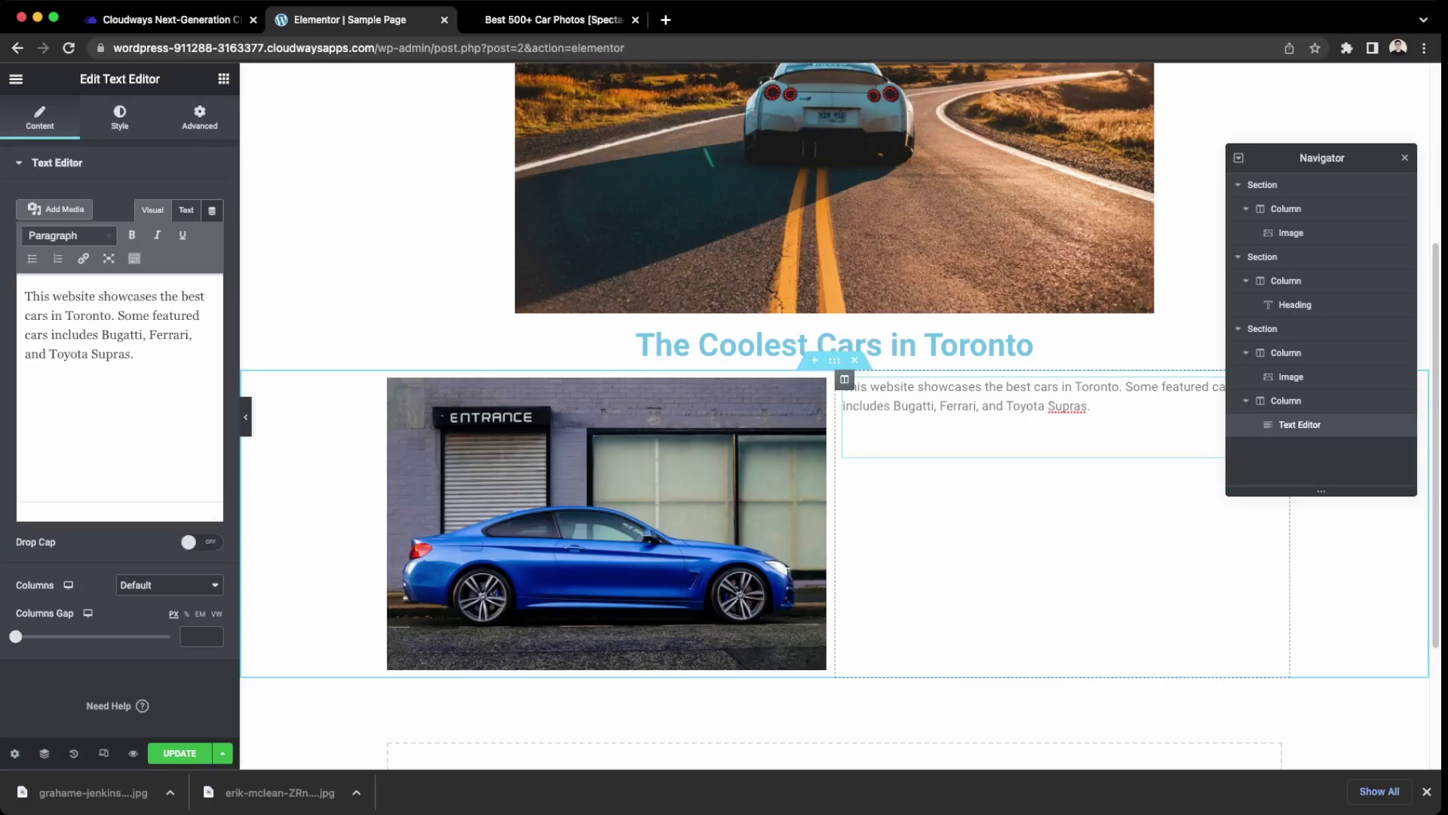
{"action": "type", "text": "Subscribe to "}
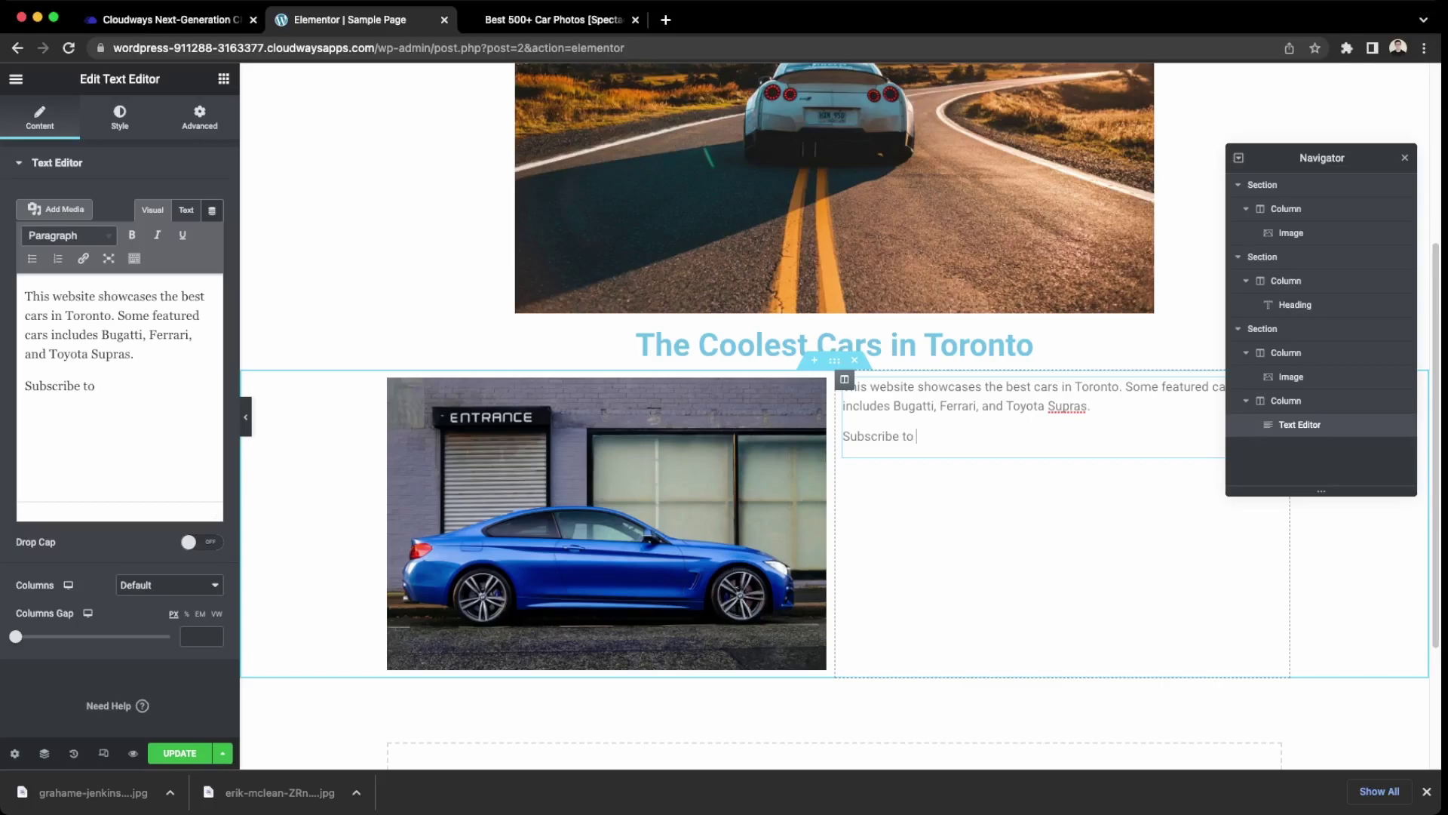
{"action": "type", "text": "be updated with the latest "}
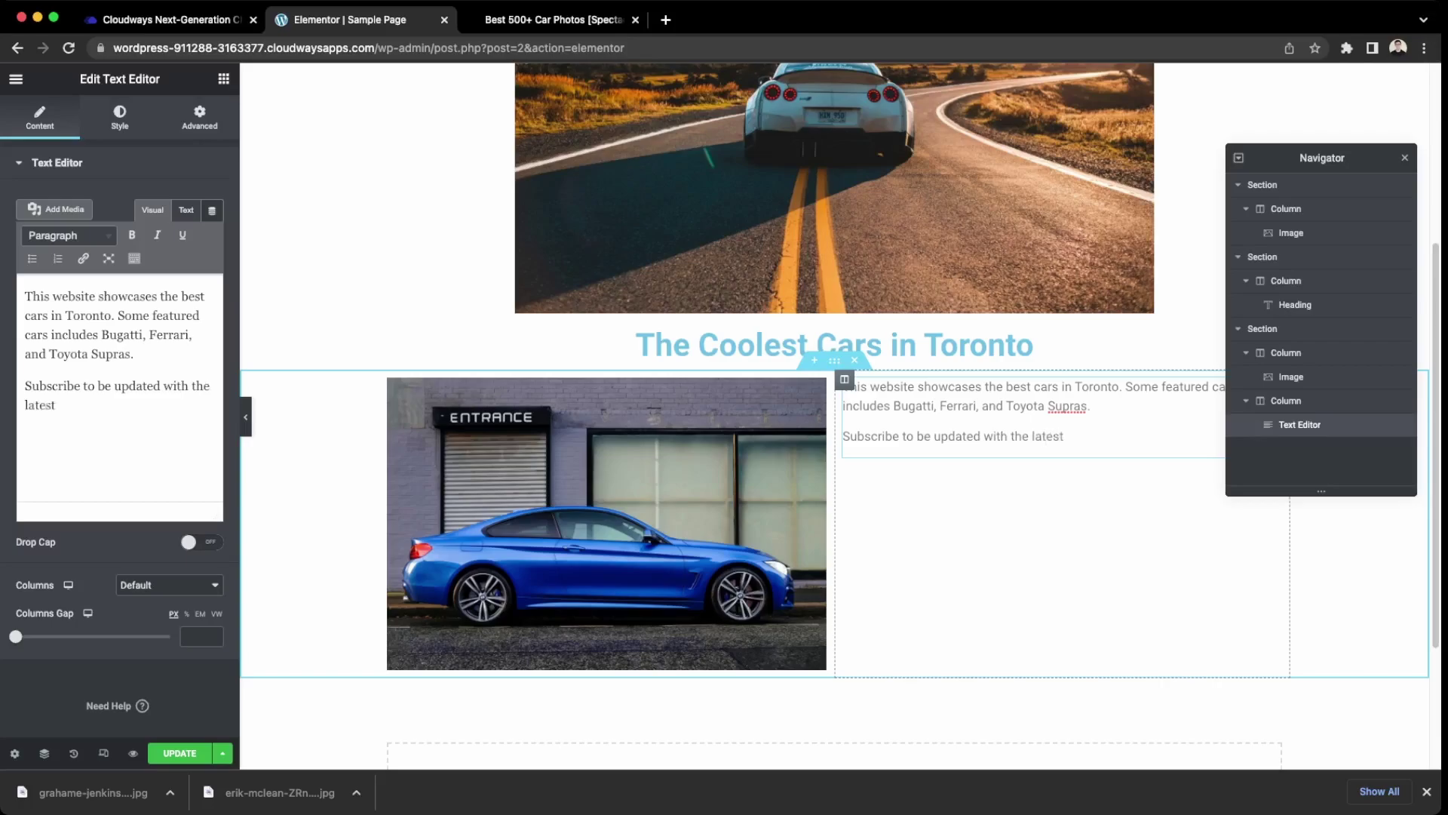
{"action": "type", "text": "car photos and car events in Toronto."}
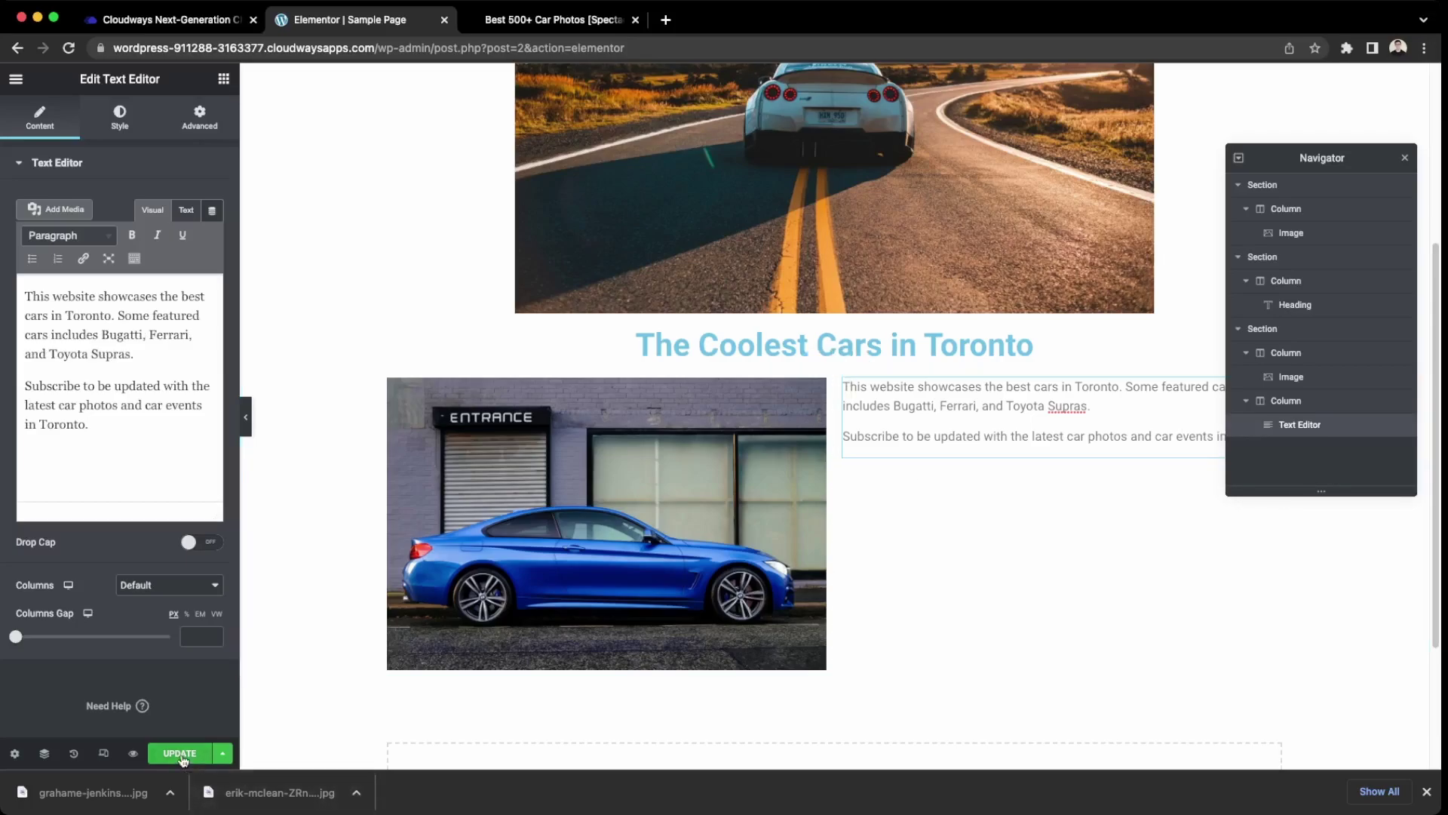
Save the Sample Page changes.
{"action": "left_click", "coordinate": [175, 755]}
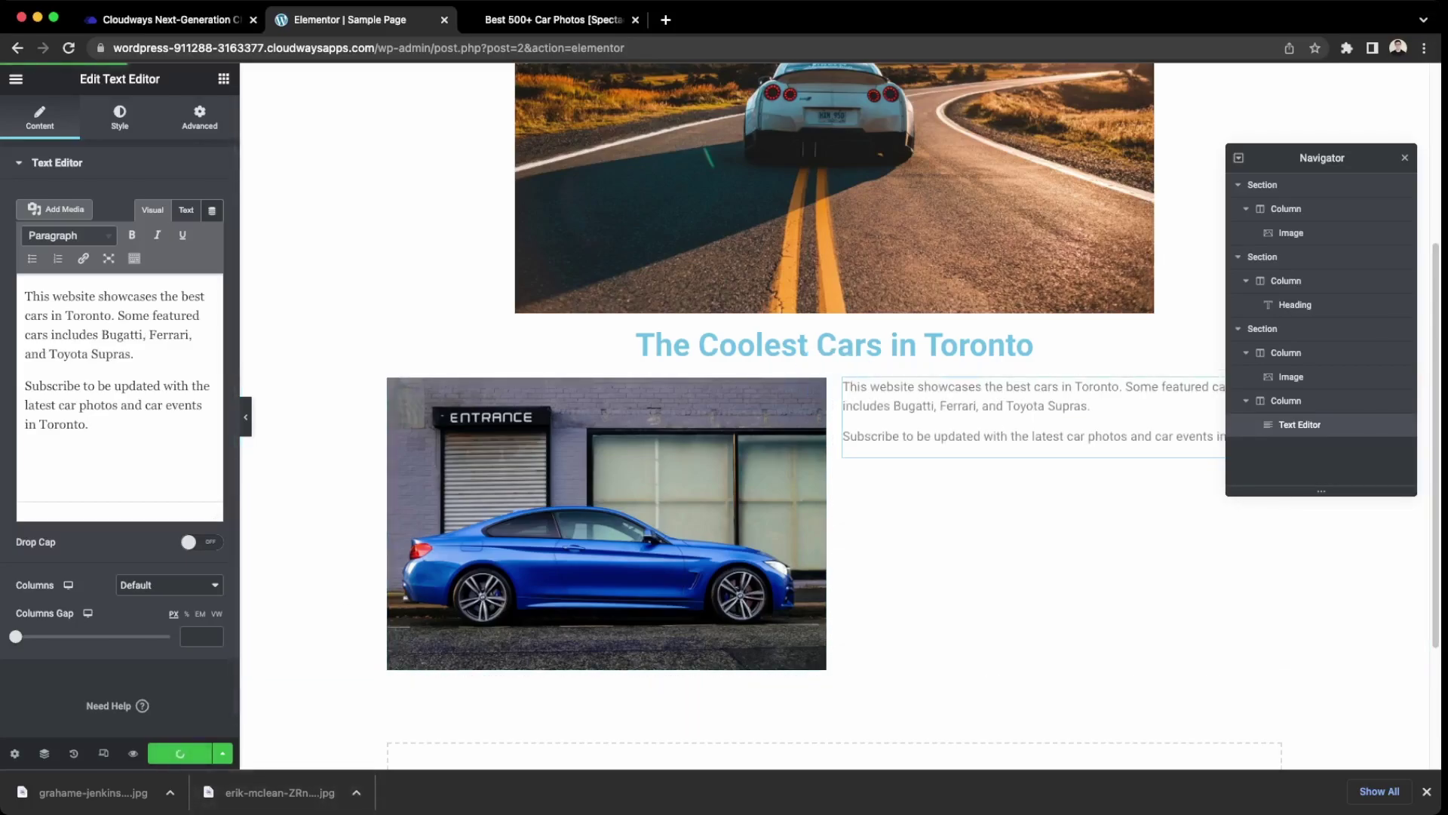
{"action": "scroll", "coordinate": [596, 536], "scroll_direction": "up", "scroll_amount": 4}
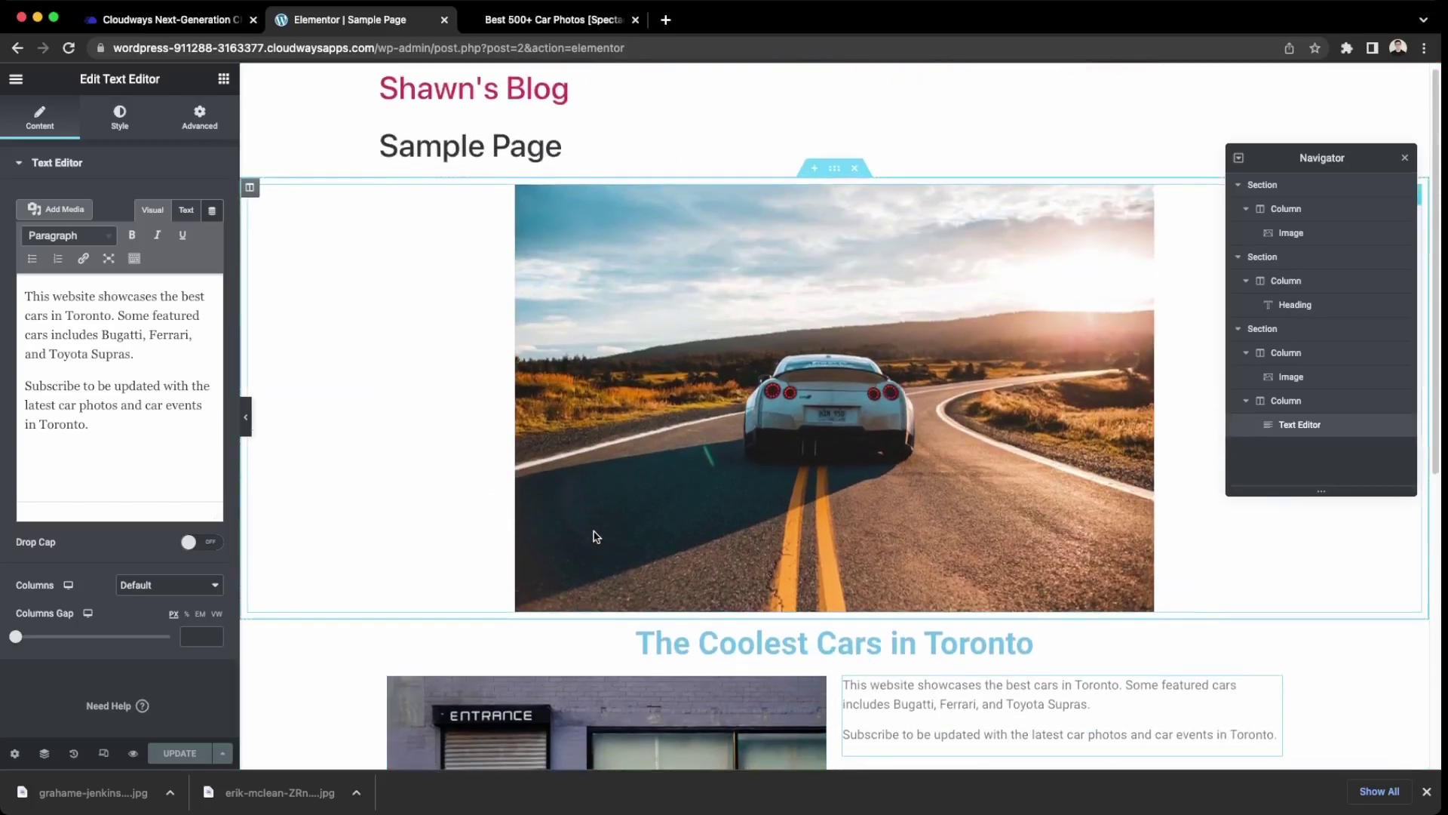
{"action": "scroll", "coordinate": [596, 534], "scroll_direction": "down", "scroll_amount": 3}
{"action": "scroll", "coordinate": [596, 534], "scroll_direction": "up", "scroll_amount": 3}
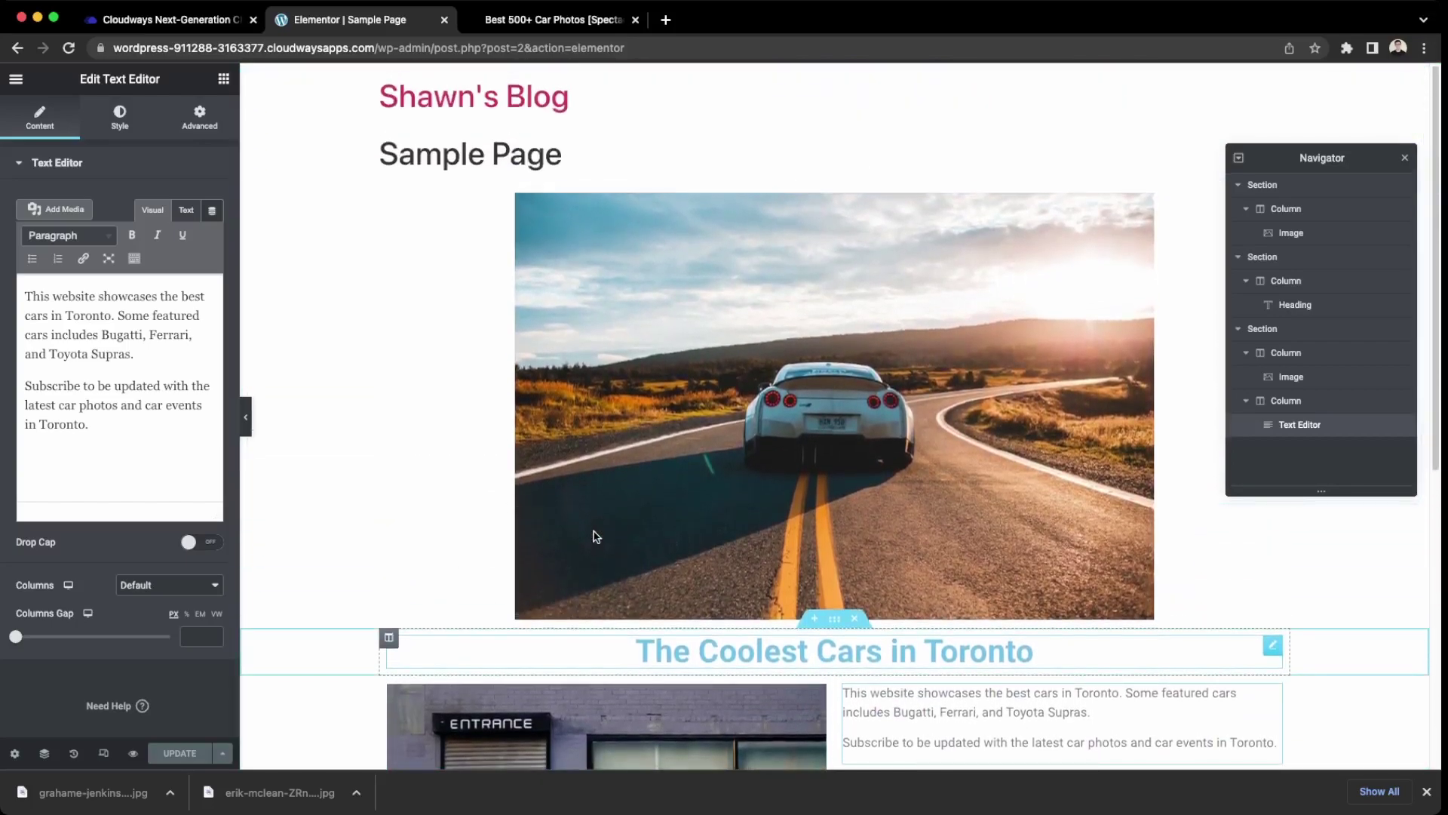
{"action": "scroll", "coordinate": [881, 599], "scroll_direction": "down", "scroll_amount": 6}
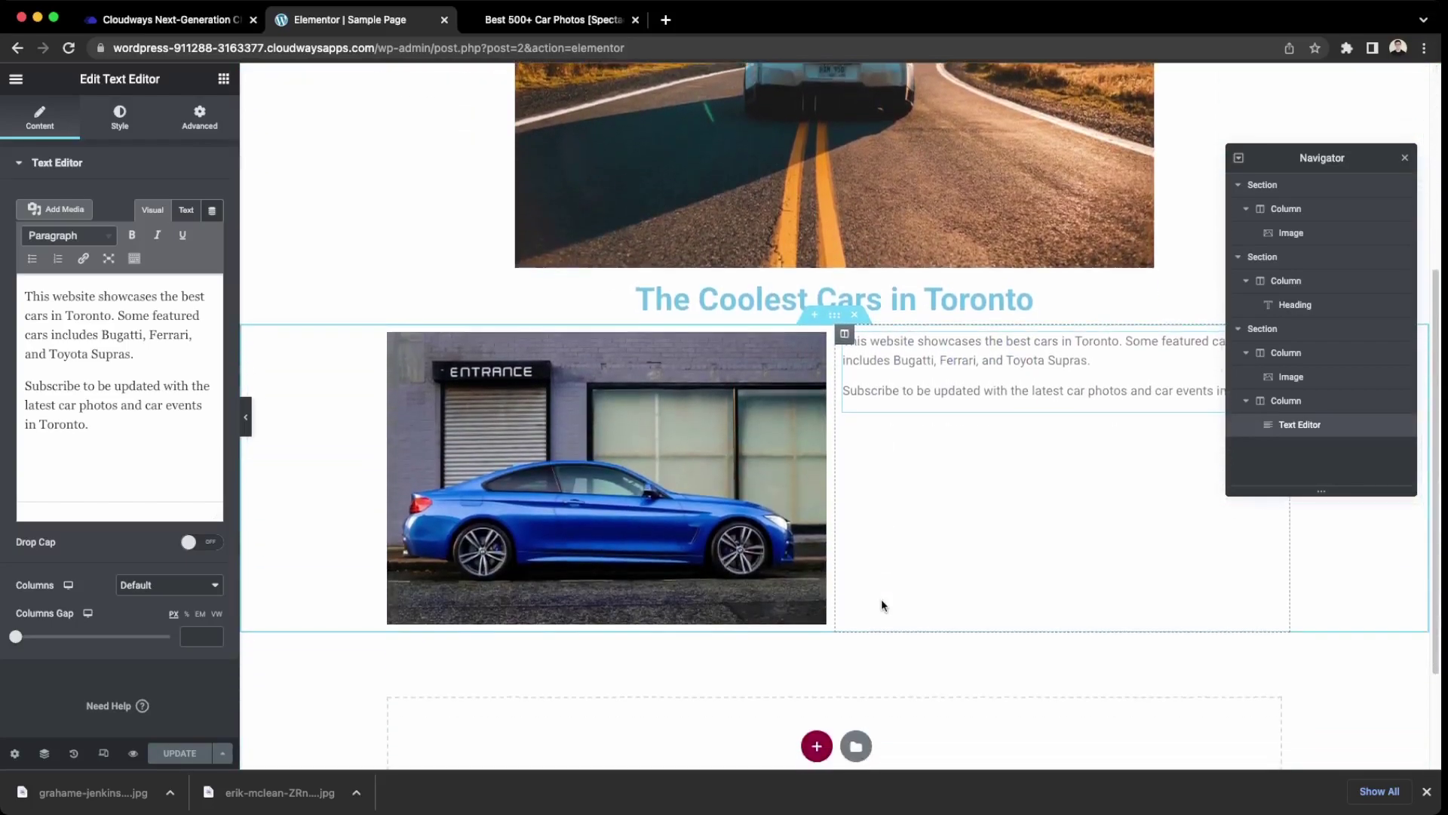
Start a new section in the empty area below the blue-car row.
{"action": "scroll", "coordinate": [695, 567], "scroll_direction": "up", "scroll_amount": 4}
{"action": "scroll", "coordinate": [871, 627], "scroll_direction": "down", "scroll_amount": 1}
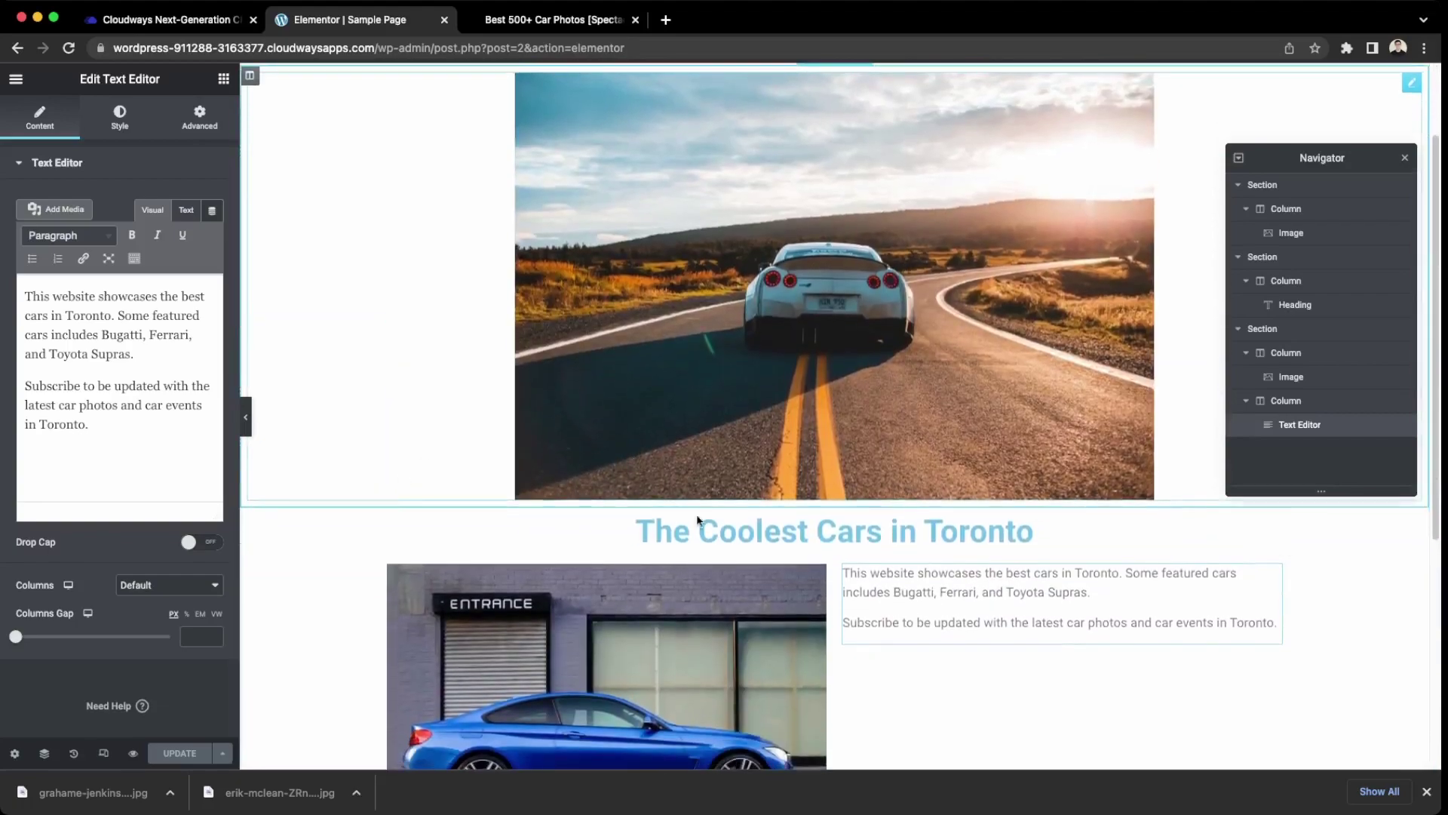
{"action": "scroll", "coordinate": [1035, 644], "scroll_direction": "down", "scroll_amount": 6}
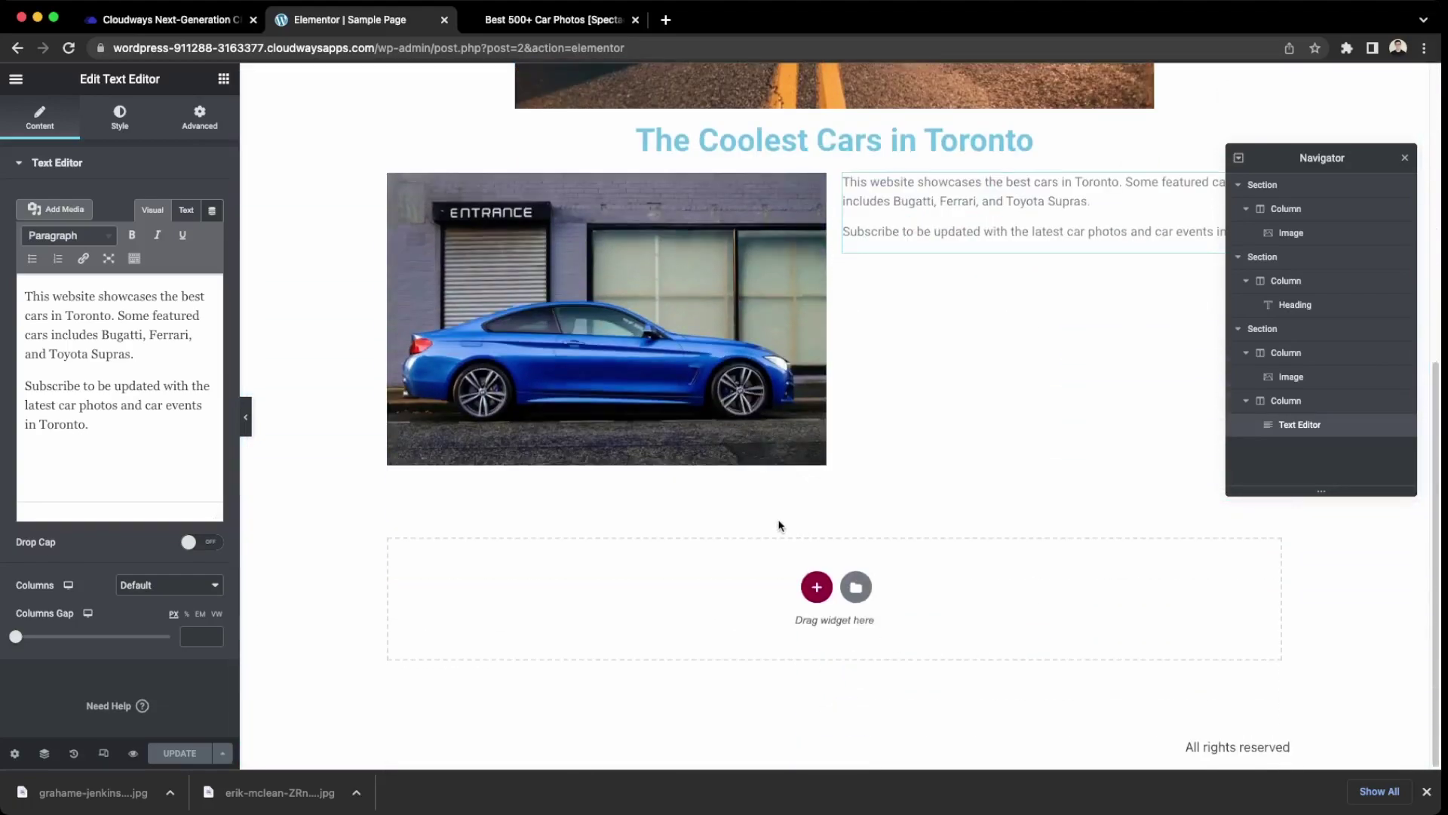
{"action": "left_click", "coordinate": [816, 588]}
Make the new section single-column and drop a Text Editor widget with Lorem ipsum into it.
{"action": "left_click", "coordinate": [649, 630]}
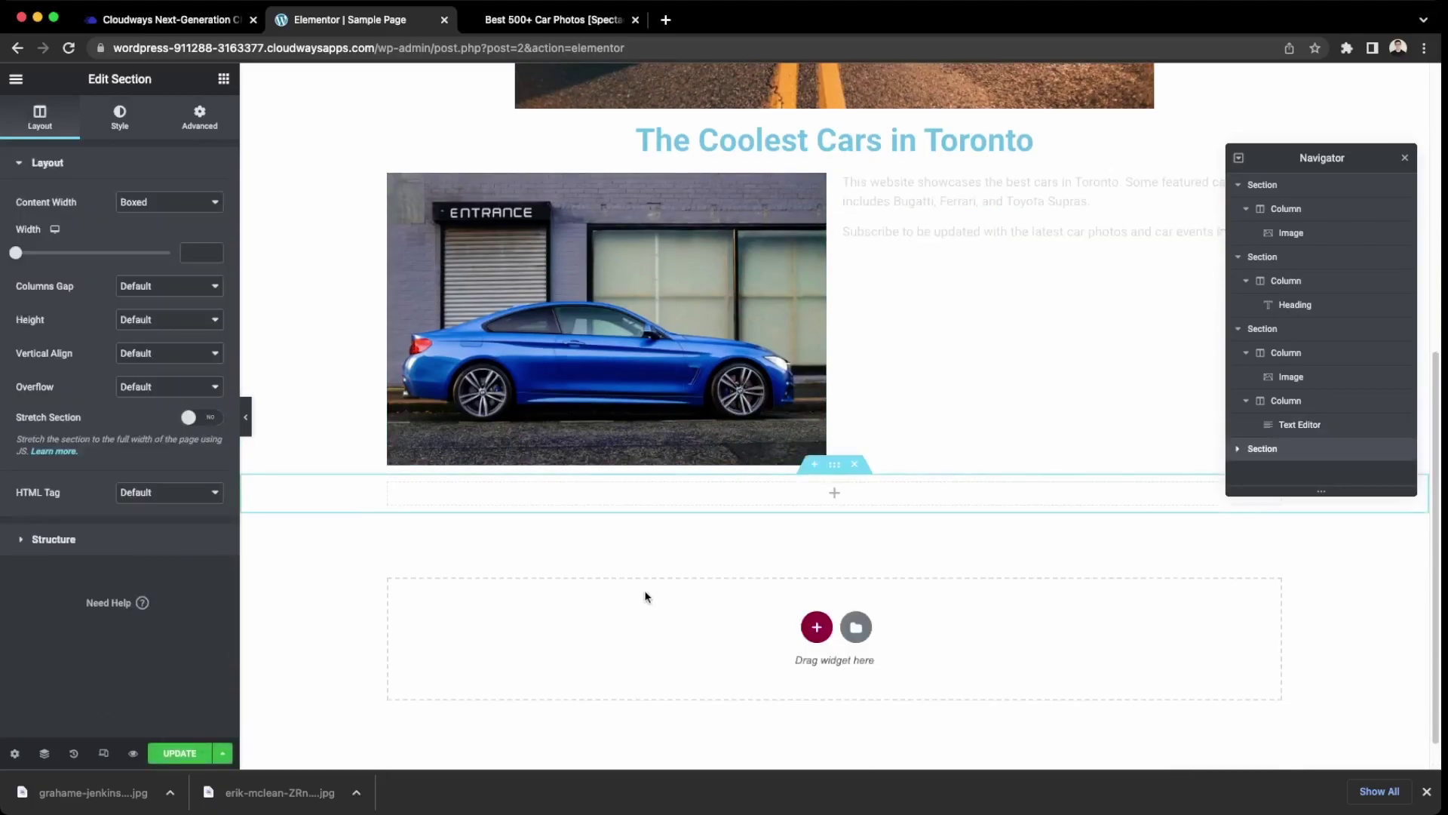
{"action": "left_click", "coordinate": [832, 498]}
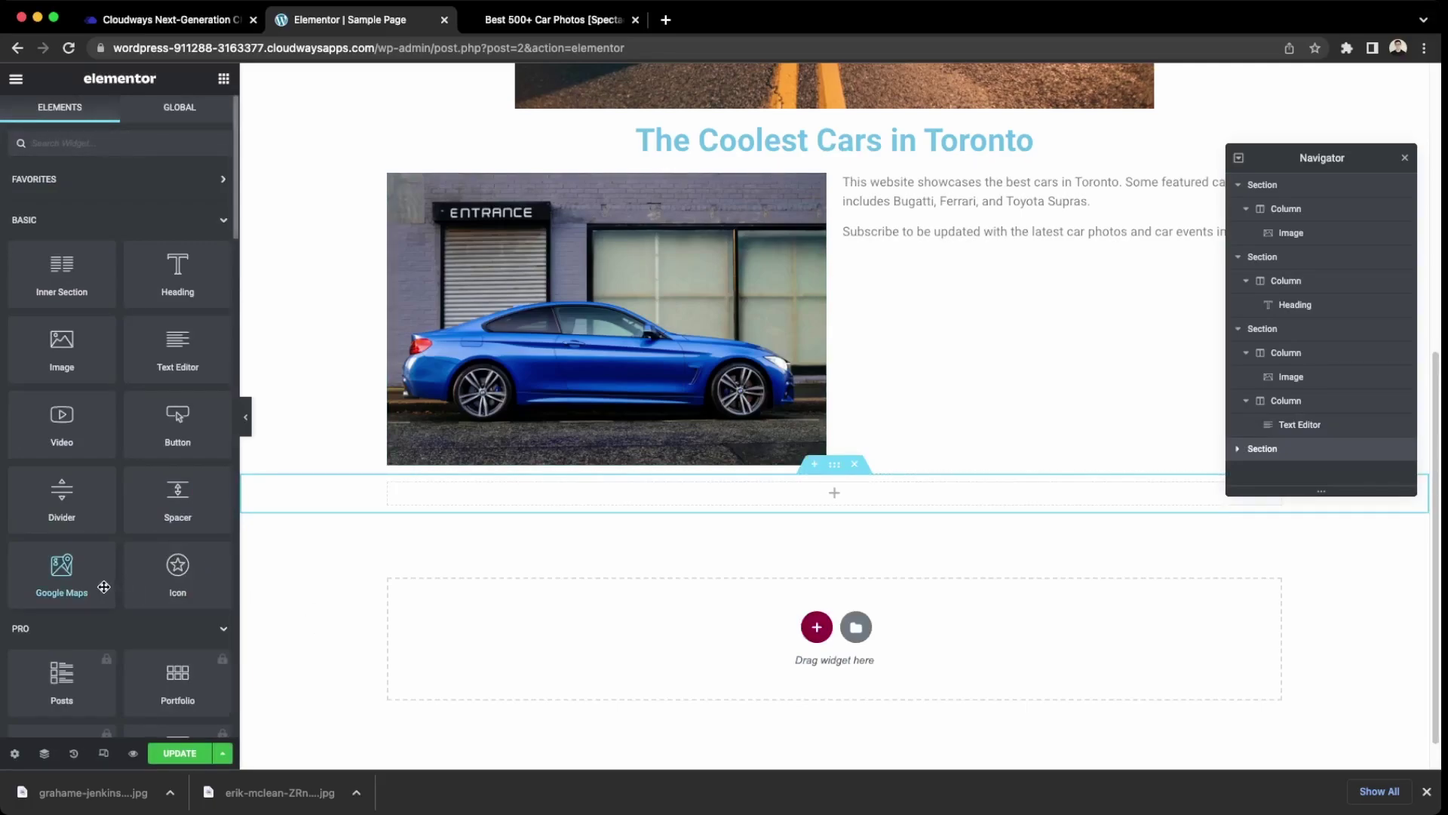
{"action": "scroll", "coordinate": [104, 587], "scroll_direction": "down", "scroll_amount": 3}
{"action": "scroll", "coordinate": [104, 592], "scroll_direction": "down", "scroll_amount": 2}
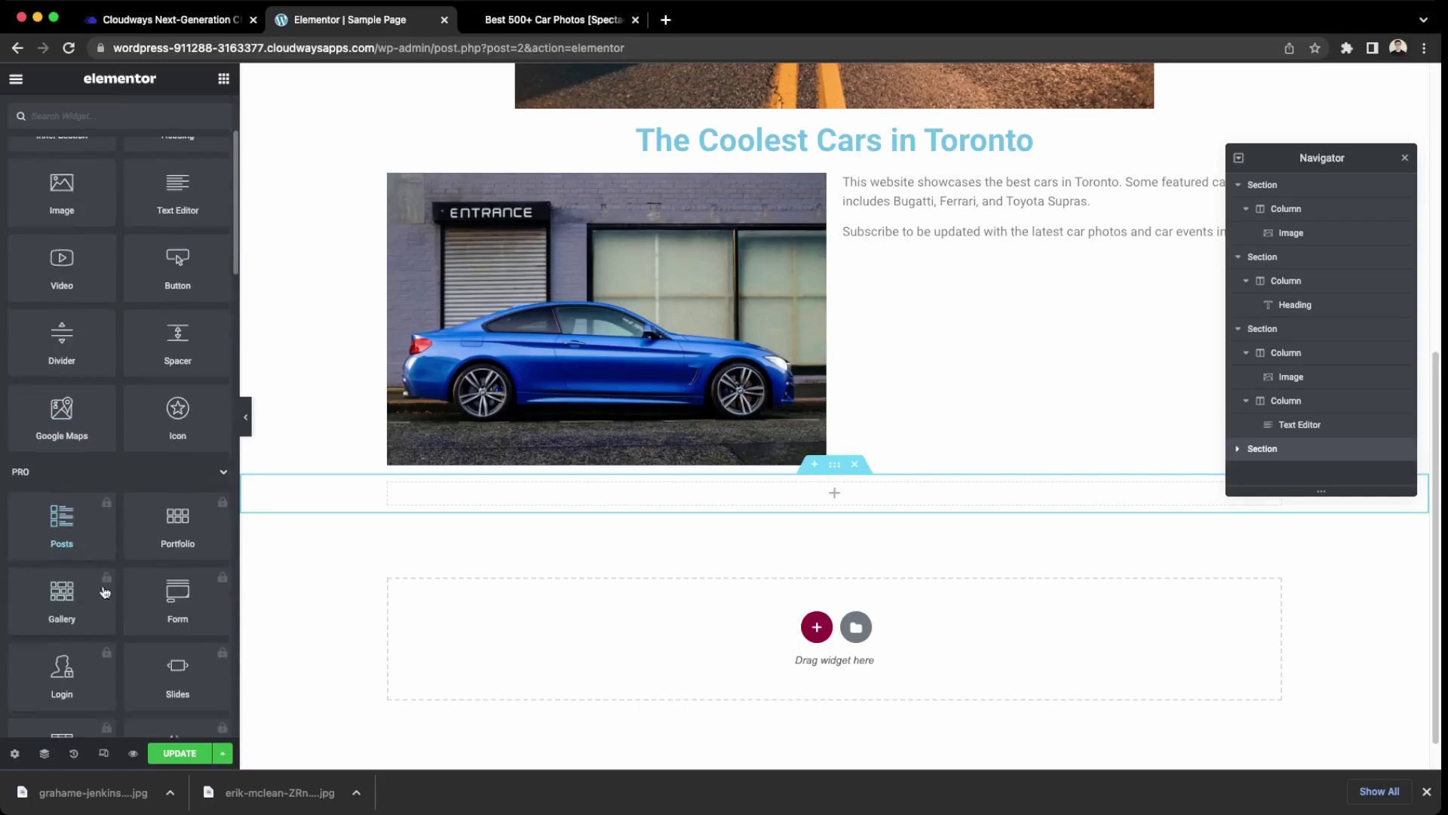
{"action": "scroll", "coordinate": [104, 592], "scroll_direction": "up", "scroll_amount": 4}
{"action": "scroll", "coordinate": [104, 593], "scroll_direction": "down", "scroll_amount": 1}
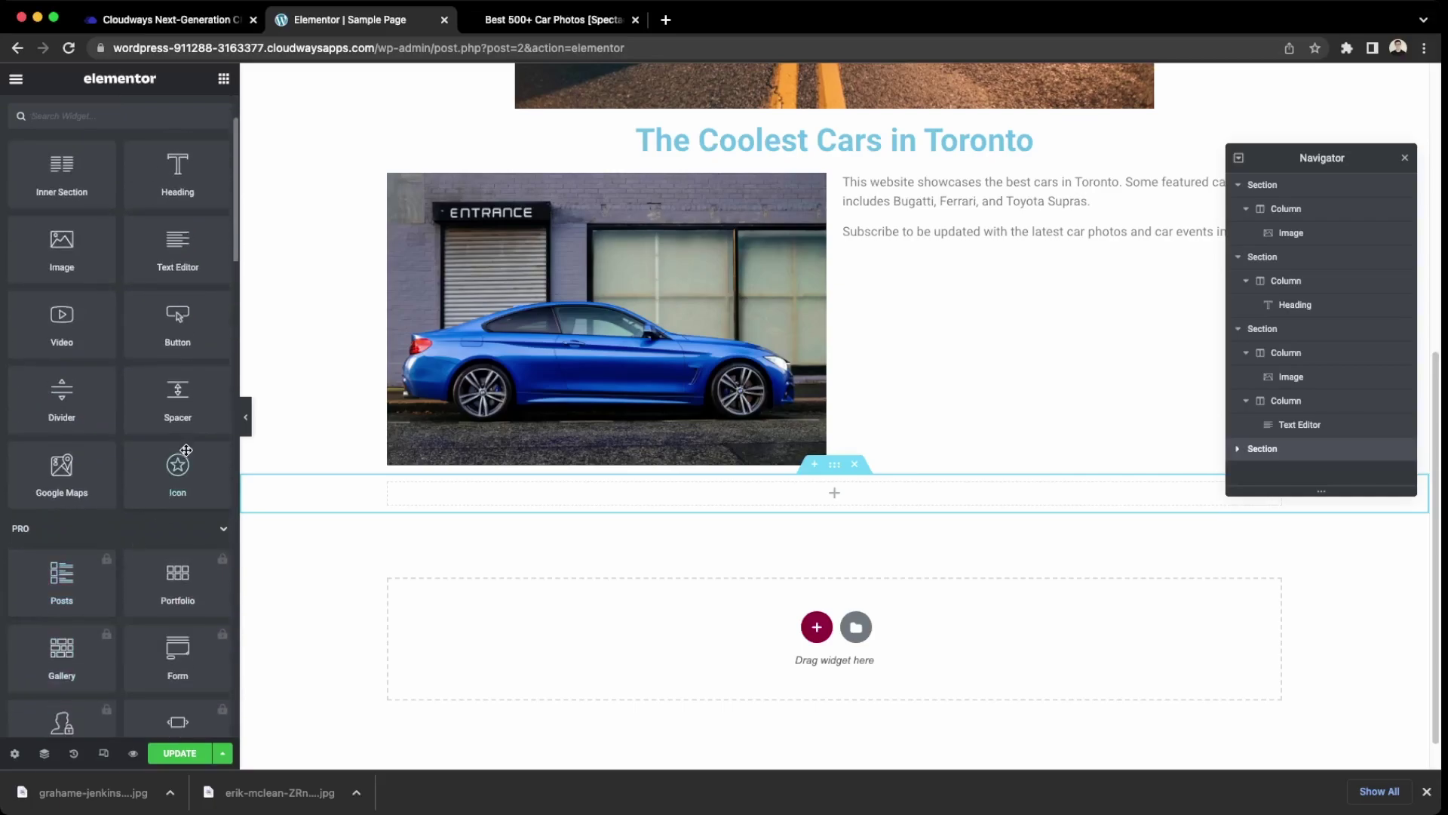
{"action": "scroll", "coordinate": [181, 447], "scroll_direction": "up", "scroll_amount": 3}
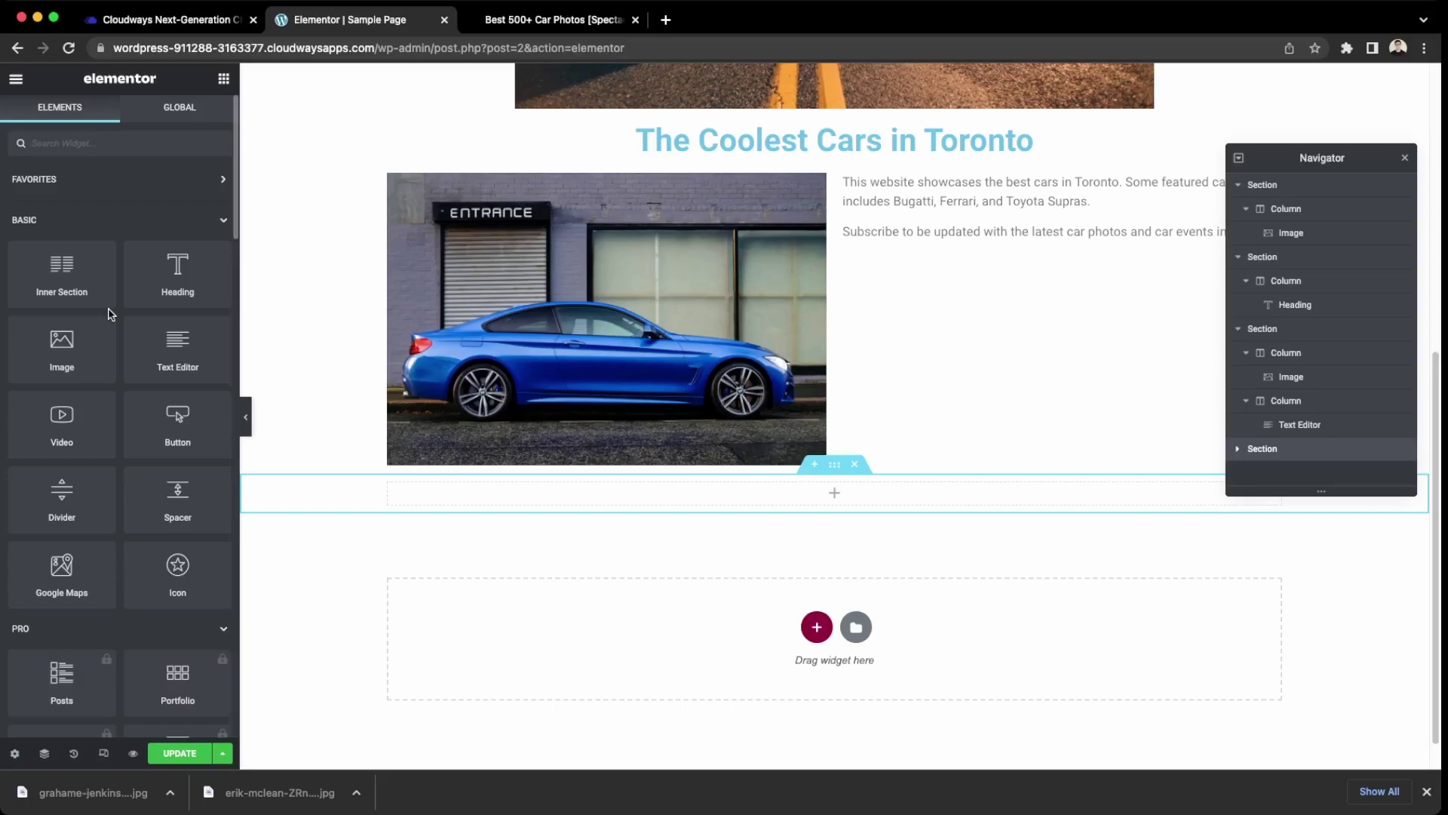
{"action": "scroll", "coordinate": [145, 392], "scroll_direction": "down", "scroll_amount": 1}
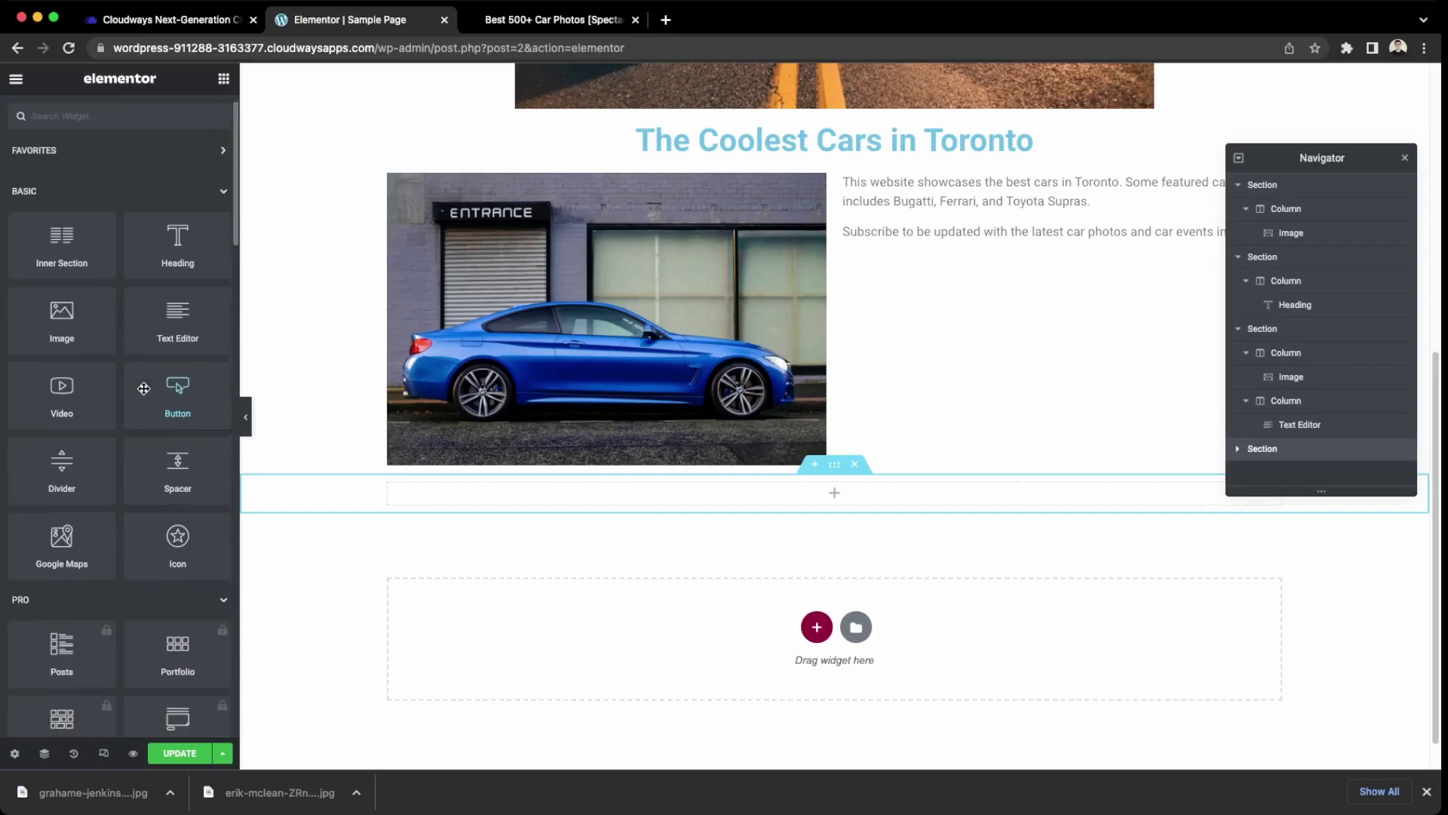
{"action": "scroll", "coordinate": [144, 391], "scroll_direction": "down", "scroll_amount": 5}
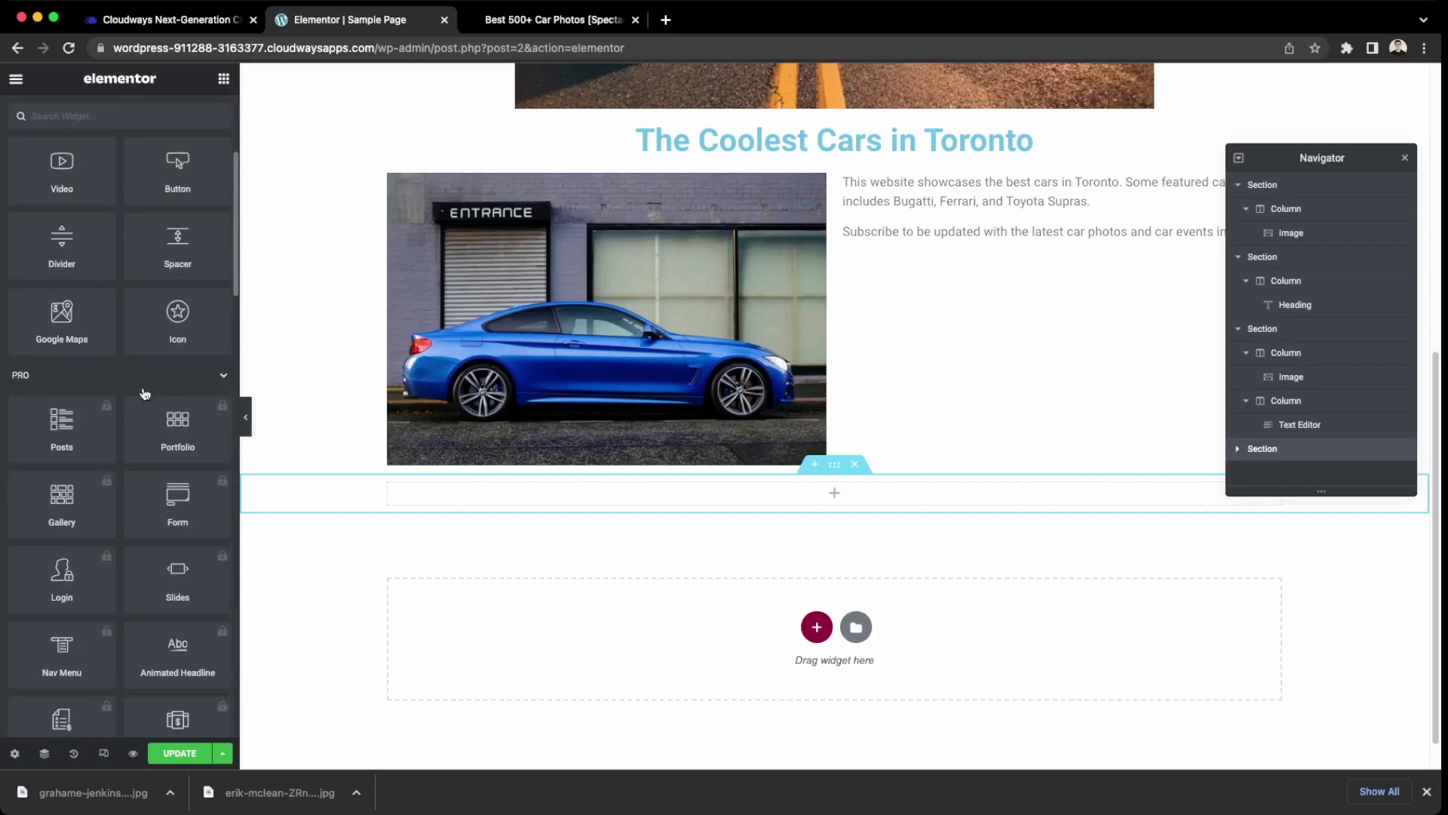
{"action": "scroll", "coordinate": [146, 392], "scroll_direction": "up", "scroll_amount": 3}
{"action": "scroll", "coordinate": [146, 392], "scroll_direction": "up", "scroll_amount": 4}
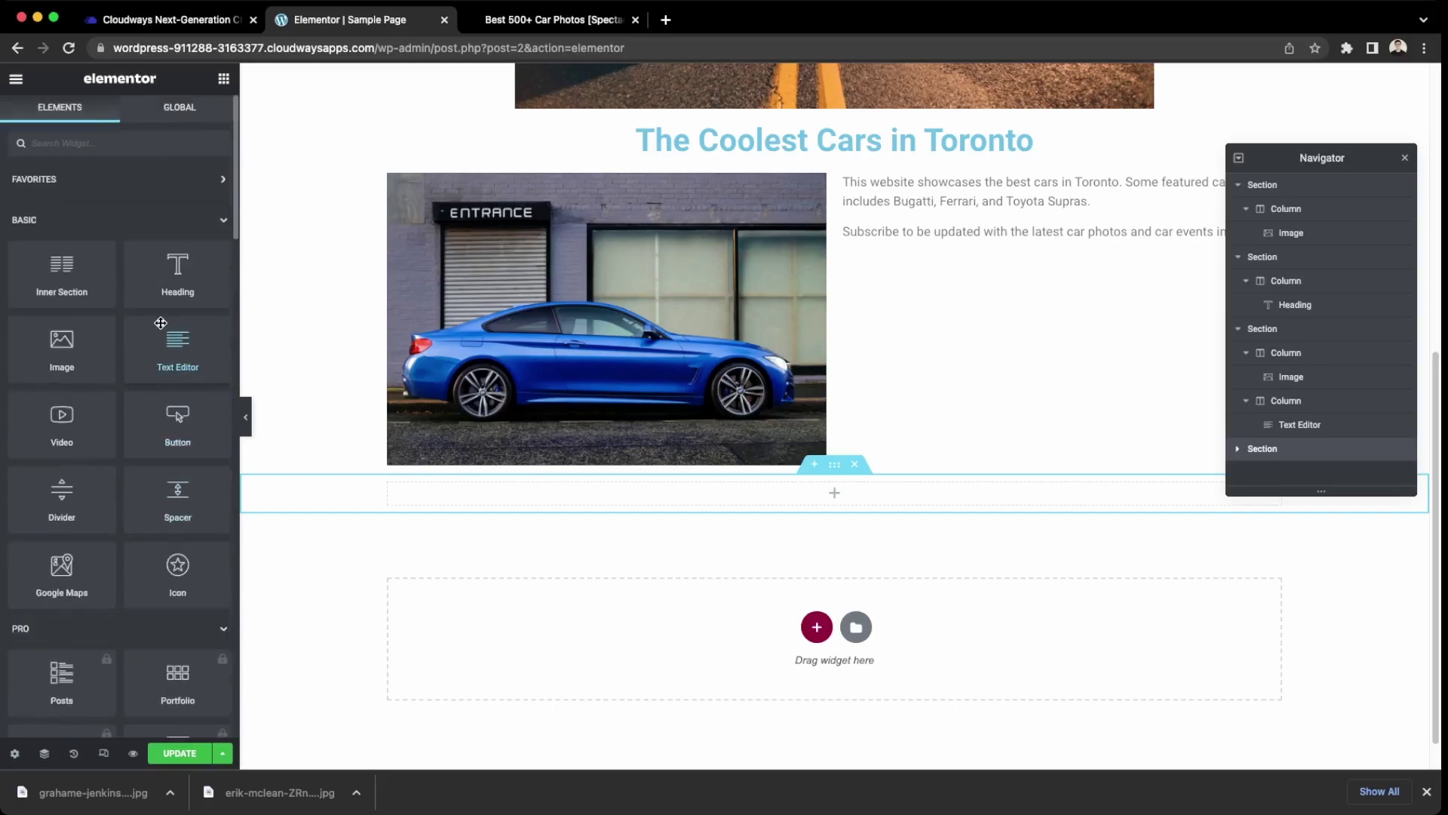
{"action": "left_click_drag", "start_coordinate": [177, 351], "coordinate": [845, 494]}
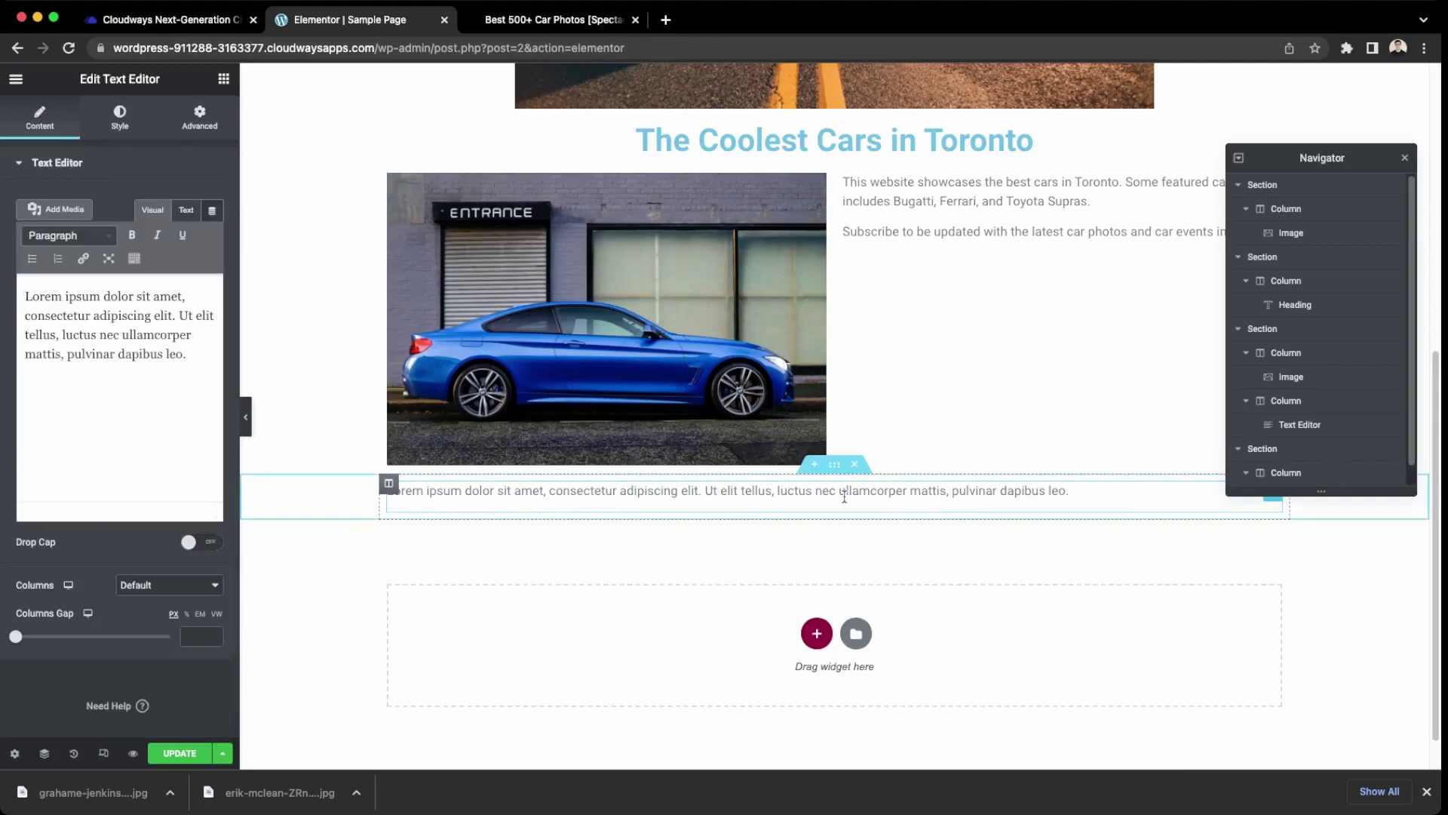
Replace the Lorem ipsum placeholder with a line directing inquiries to the contact e-mail address.
{"action": "left_click", "coordinate": [1084, 494]}
{"action": "scroll", "coordinate": [905, 493], "scroll_direction": "up", "scroll_amount": 7}
{"action": "scroll", "coordinate": [743, 492], "scroll_direction": "down", "scroll_amount": 4}
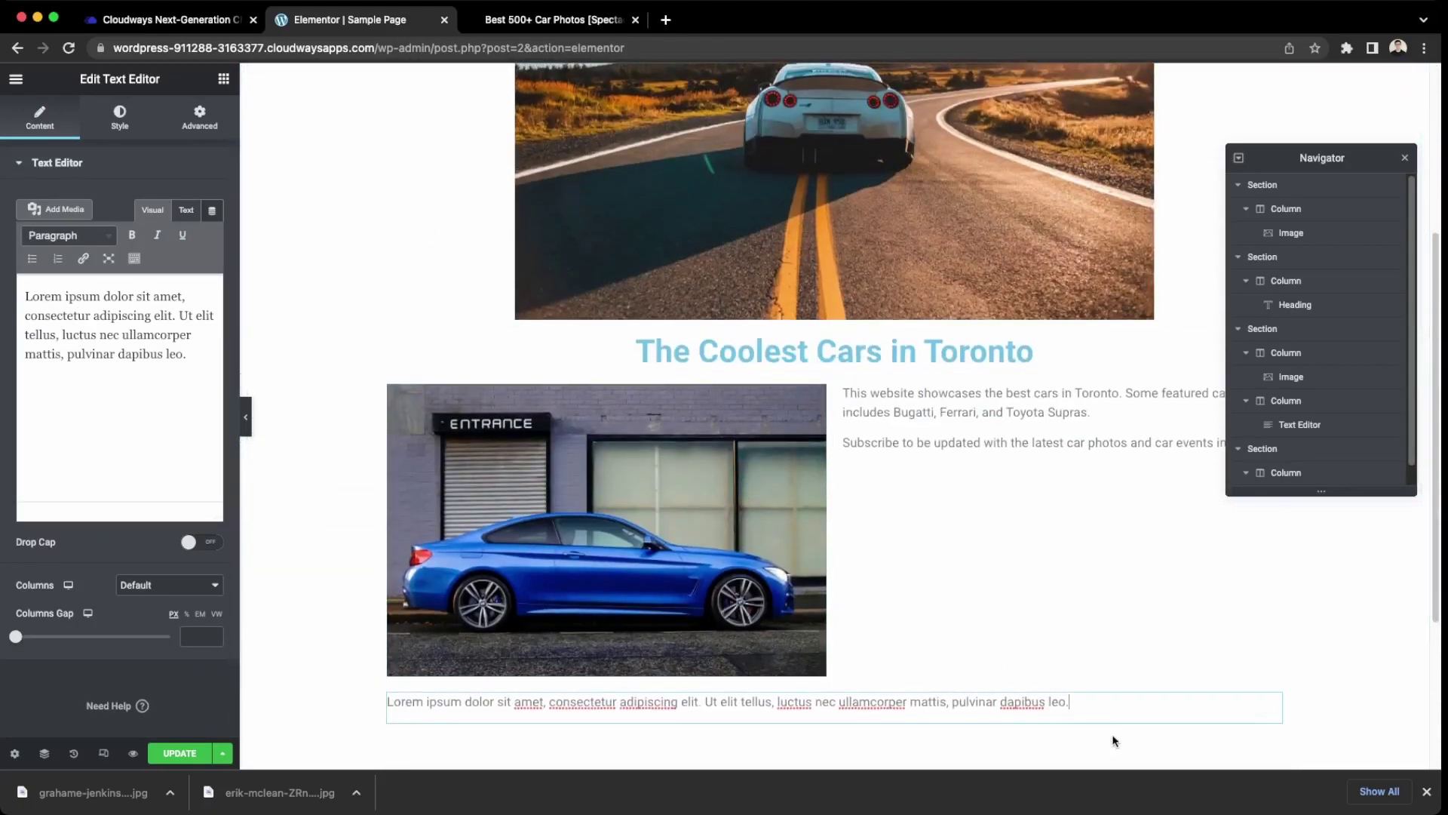
{"action": "left_click_drag", "start_coordinate": [1071, 702], "coordinate": [386, 702]}
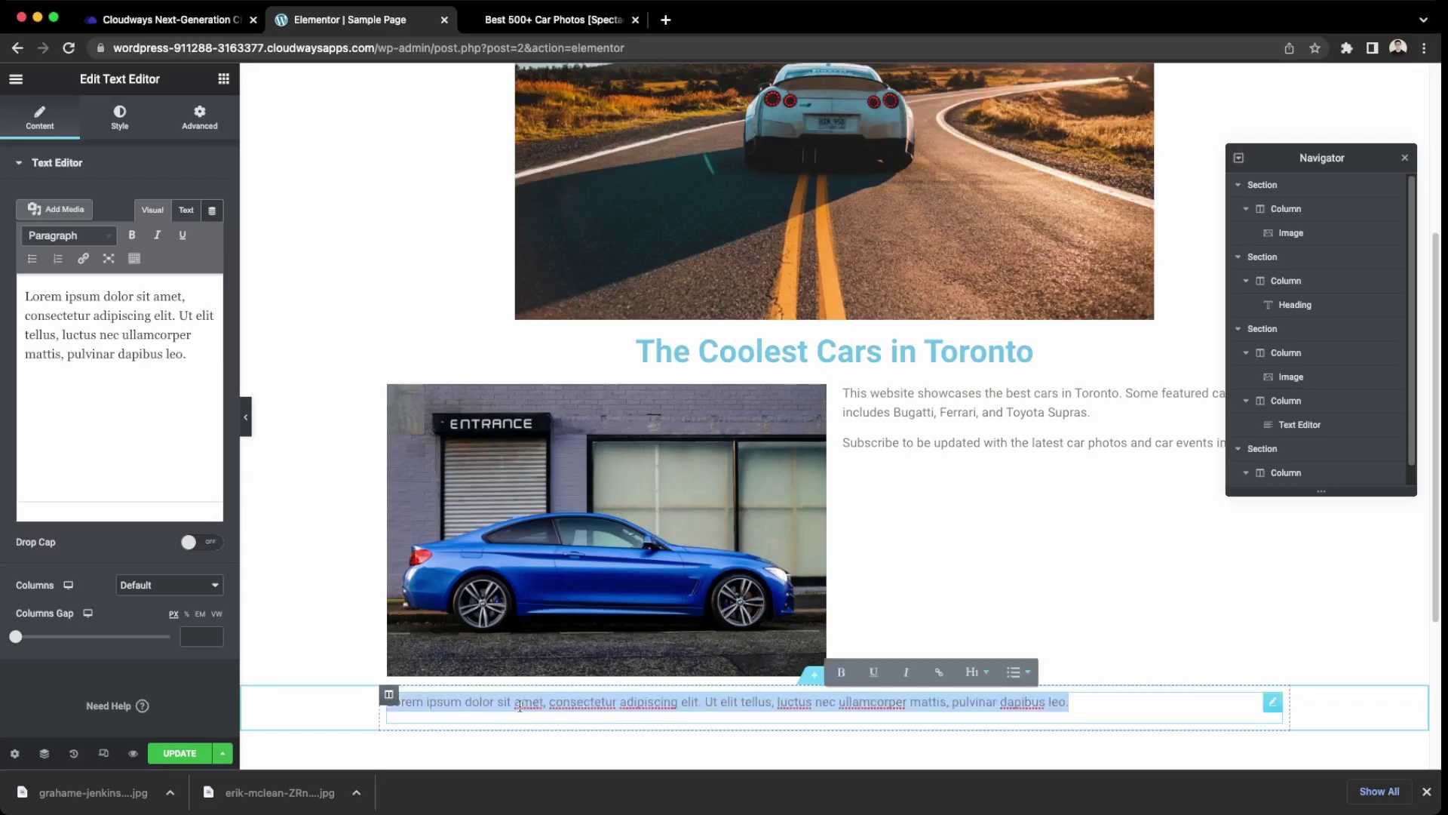
{"action": "scroll", "coordinate": [922, 516], "scroll_direction": "down", "scroll_amount": 1}
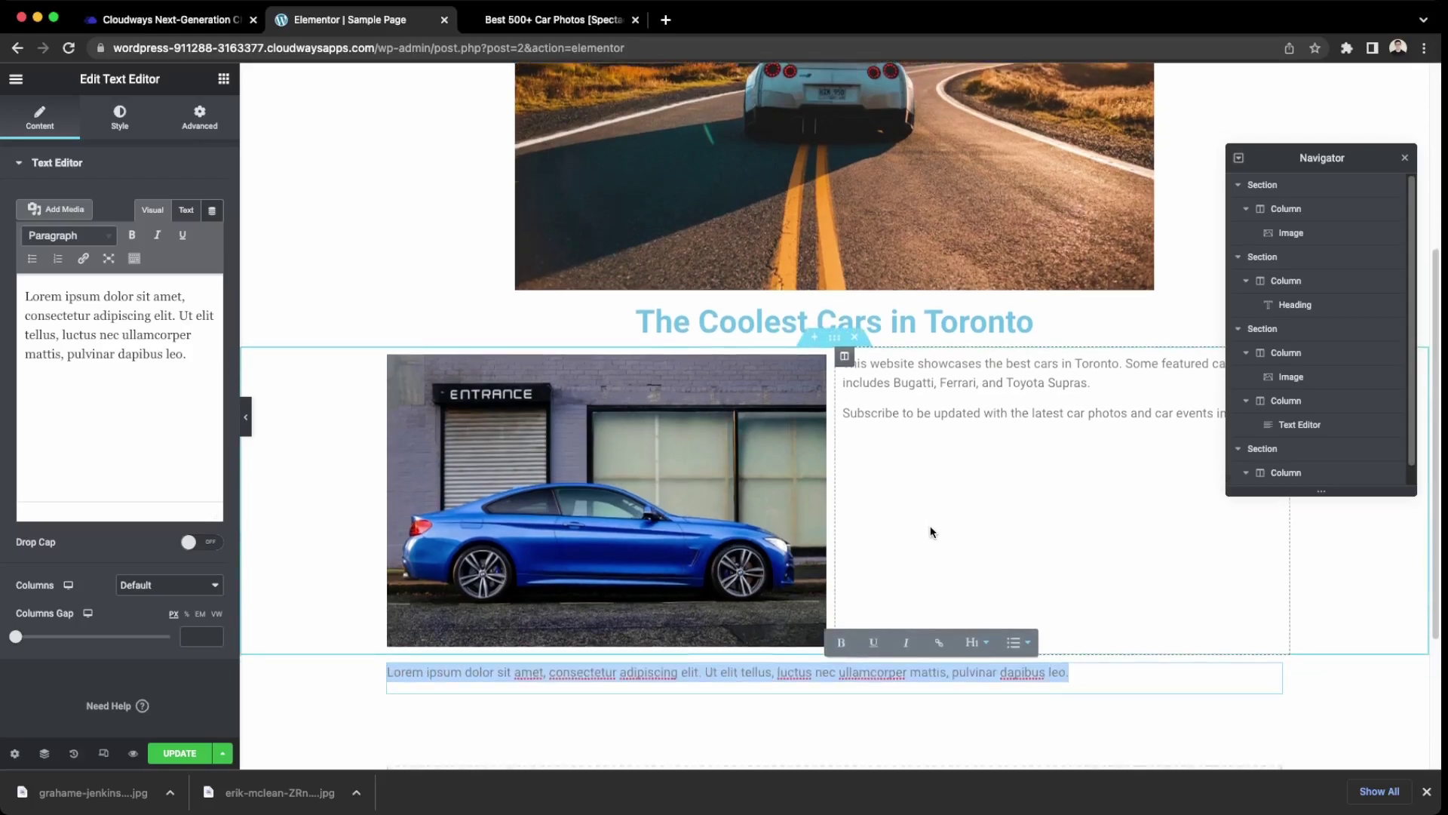
{"action": "type", "text": "Send"}
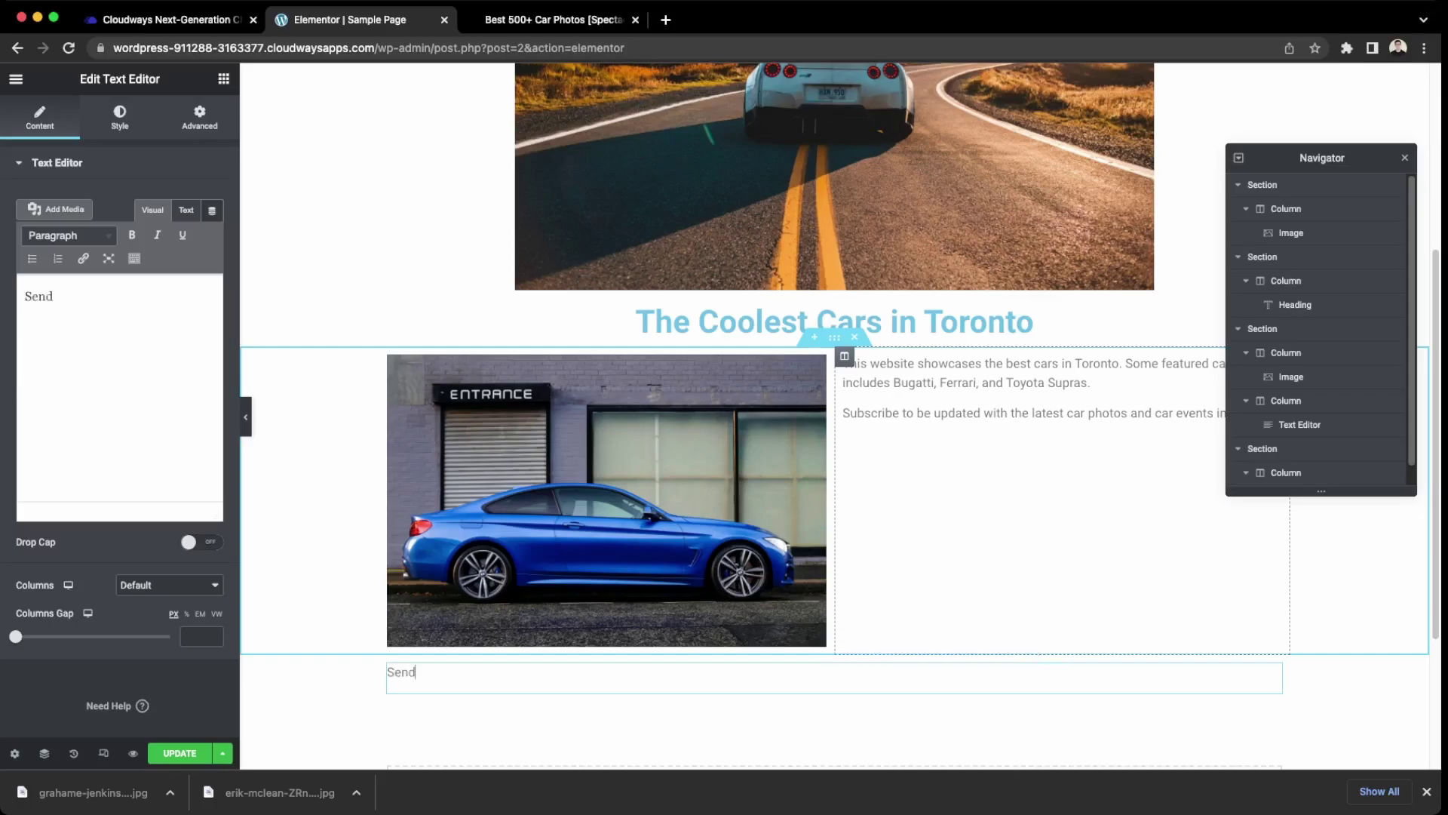
{"action": "type", "text": " ing"}
{"action": "key", "text": "BackSpace"}
{"action": "key", "text": "BackSpace"}
{"action": "key", "text": "BackSpace"}
{"action": "type", "text": "all qu"}
{"action": "key", "text": "BackSpace"}
{"action": "key", "text": "BackSpace"}
{"action": "type", "text": "inquie"}
{"action": "key", "text": "BackSpace"}
{"action": "key", "text": "BackSpace"}
{"action": "type", "text": "ur"}
{"action": "type", "text": "ries"}
{"action": "key", "text": "BackSpace"}
{"action": "key", "text": "BackSpace"}
{"action": "key", "text": "BackSpace"}
{"action": "key", "text": "BackSpace"}
{"action": "key", "text": "BackSpace"}
{"action": "key", "text": "BackSpace"}
{"action": "type", "text": "iries to"}
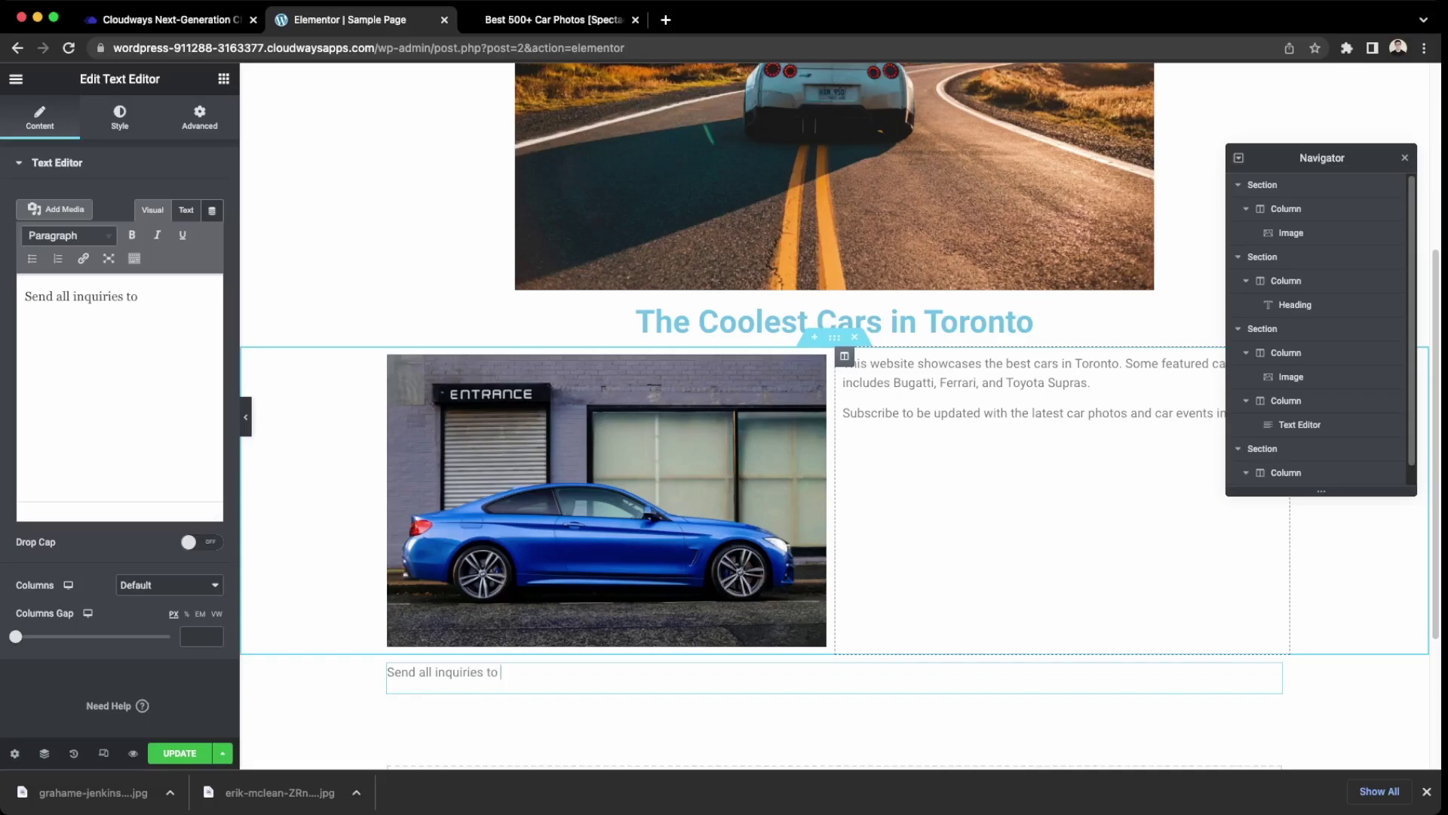
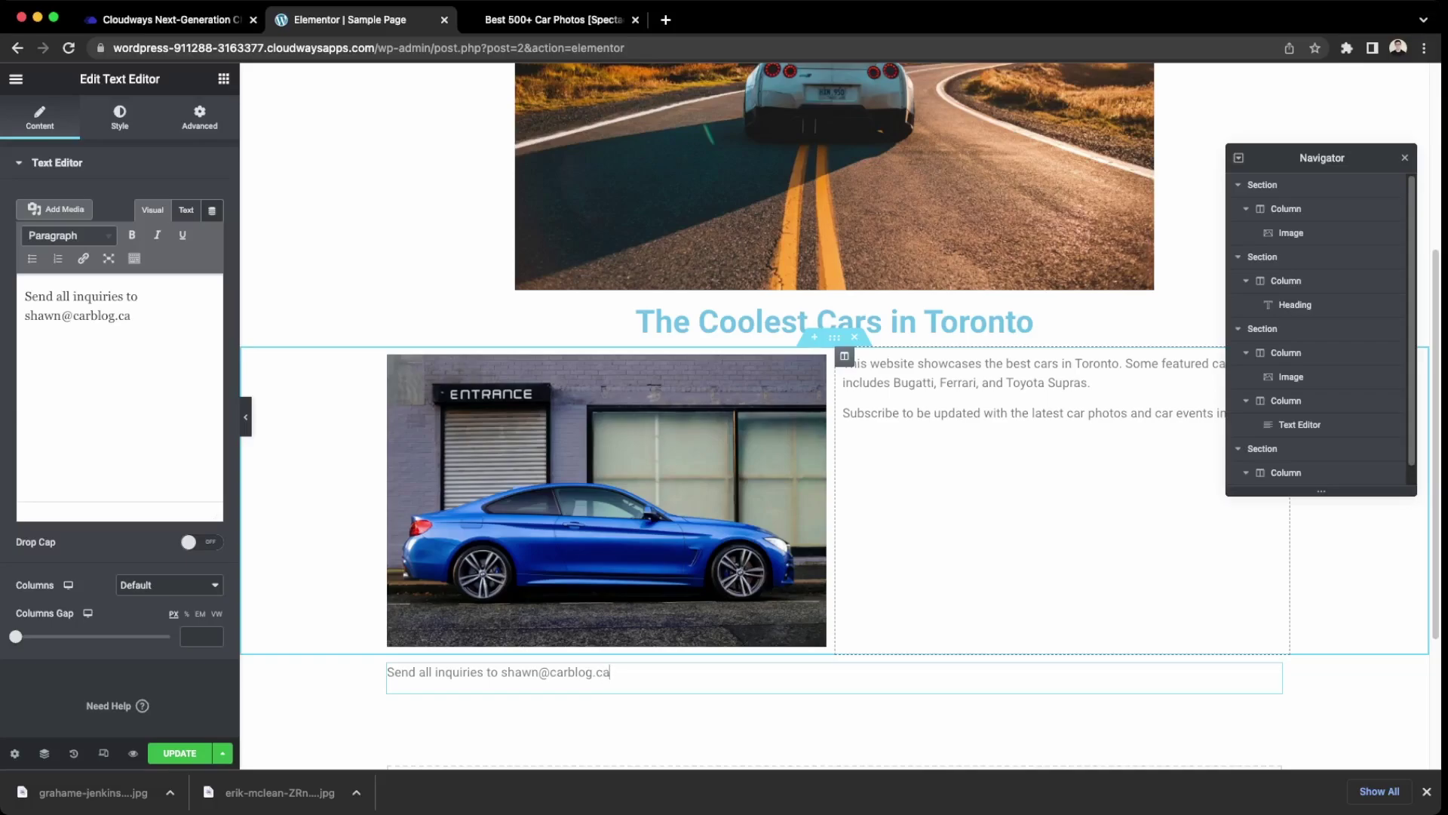
{"action": "key", "text": "Return"}
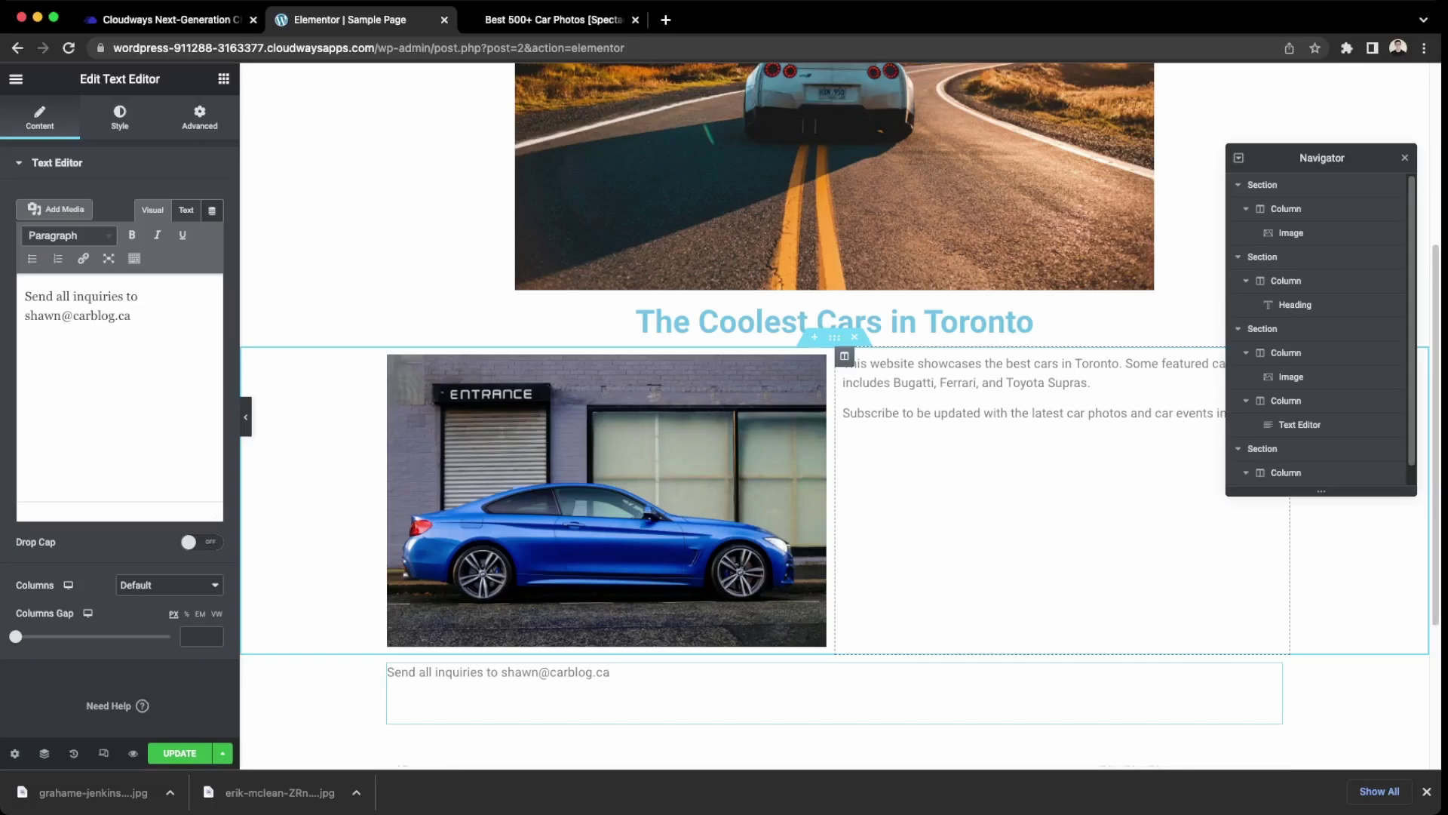
Add a second line giving the contact phone number, with no empty line after it.
{"action": "type", "text": "phone nu"}
{"action": "key", "text": "BackSpace"}
{"action": "key", "text": "BackSpace"}
{"action": "type", "text": "number:"}
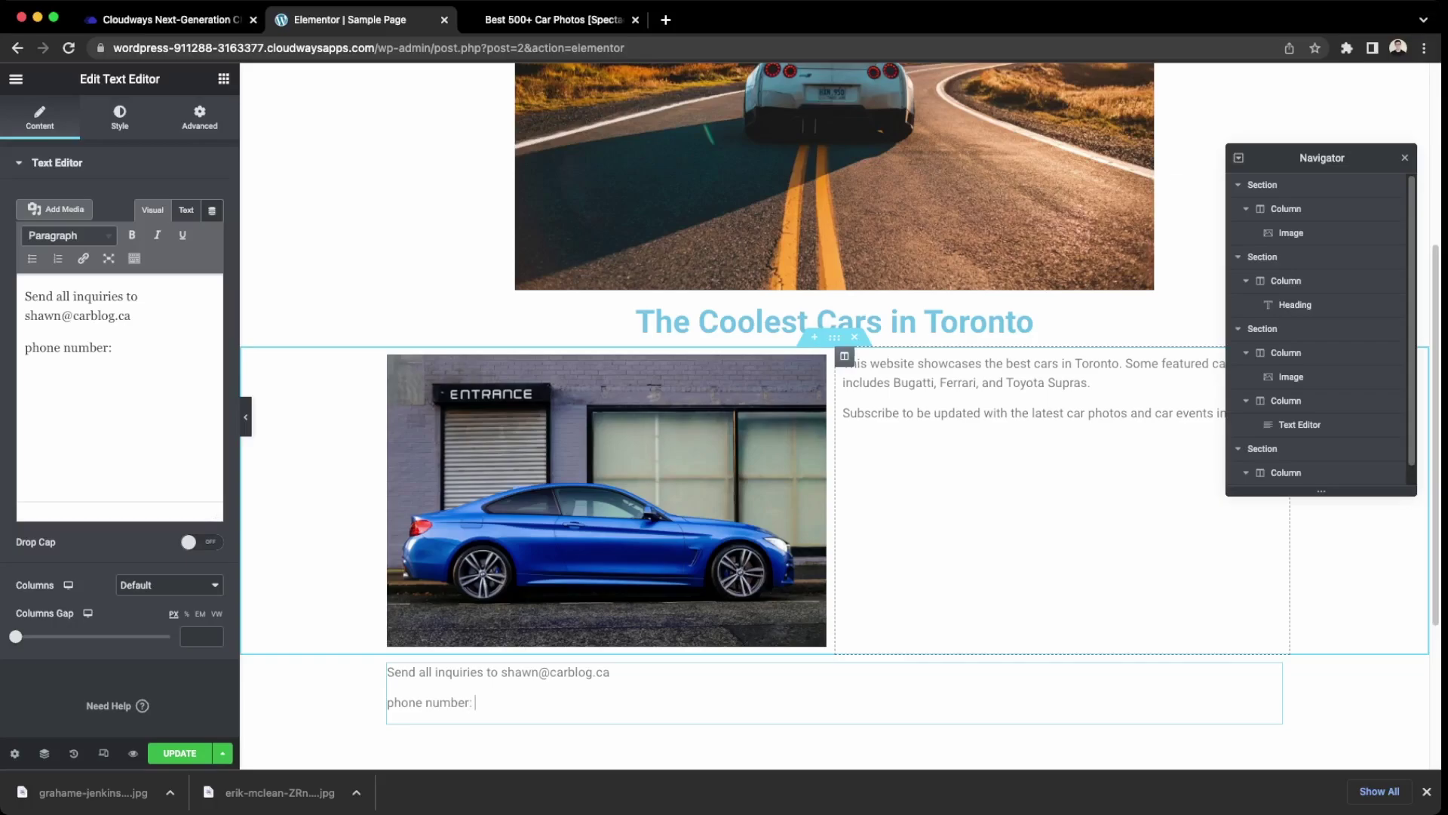
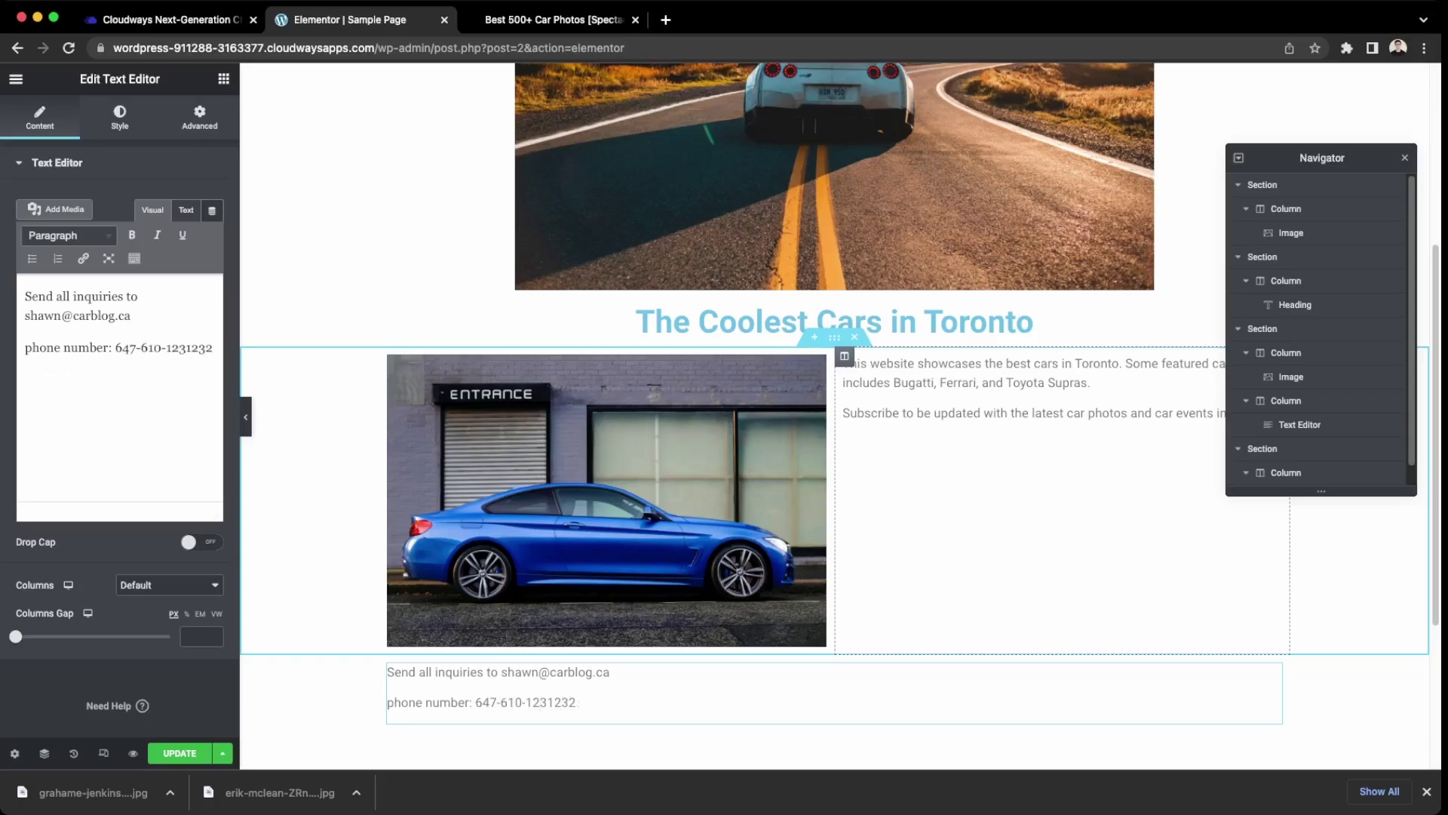
{"action": "key", "text": "Return"}
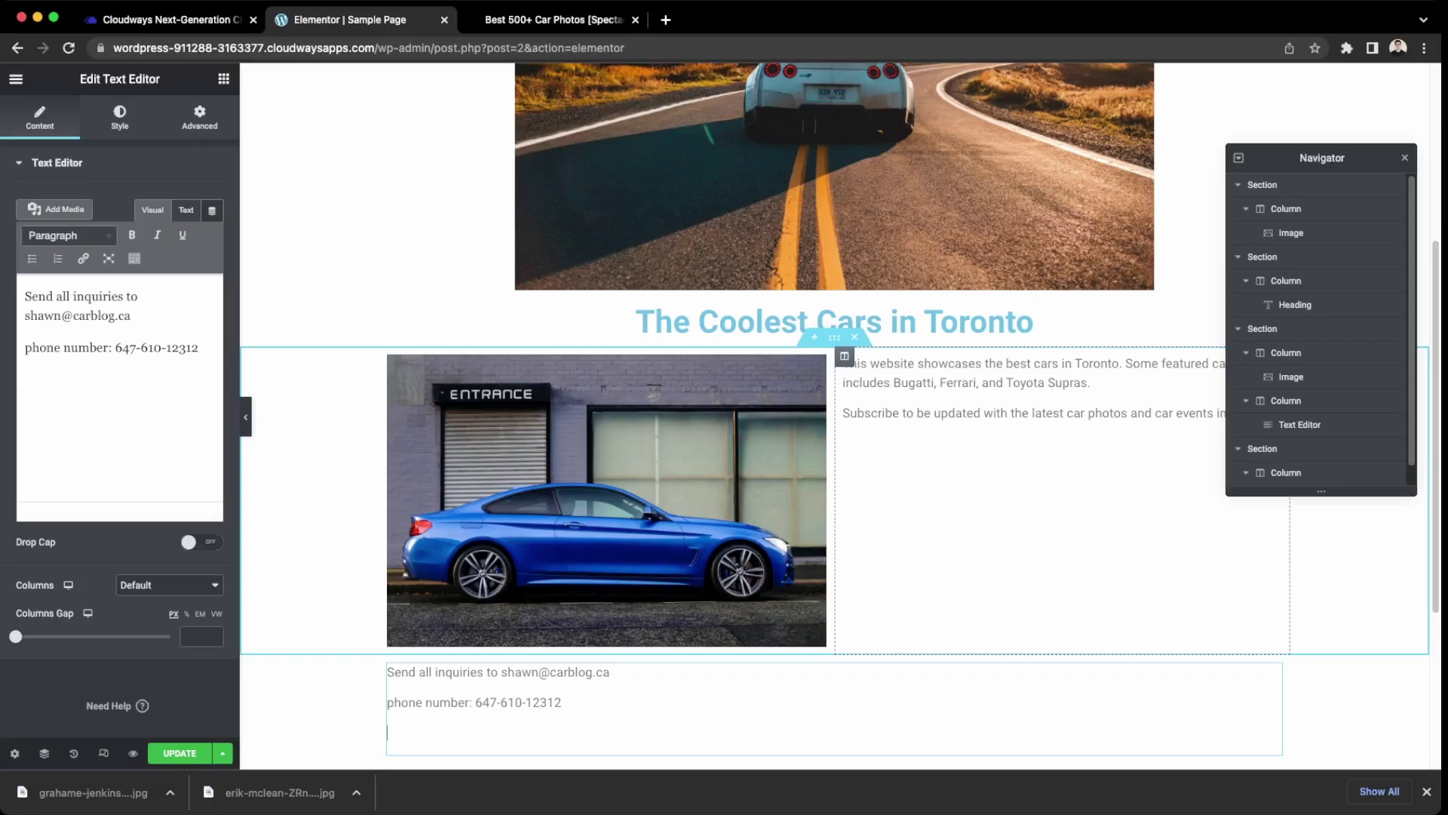
{"action": "key", "text": "BackSpace"}
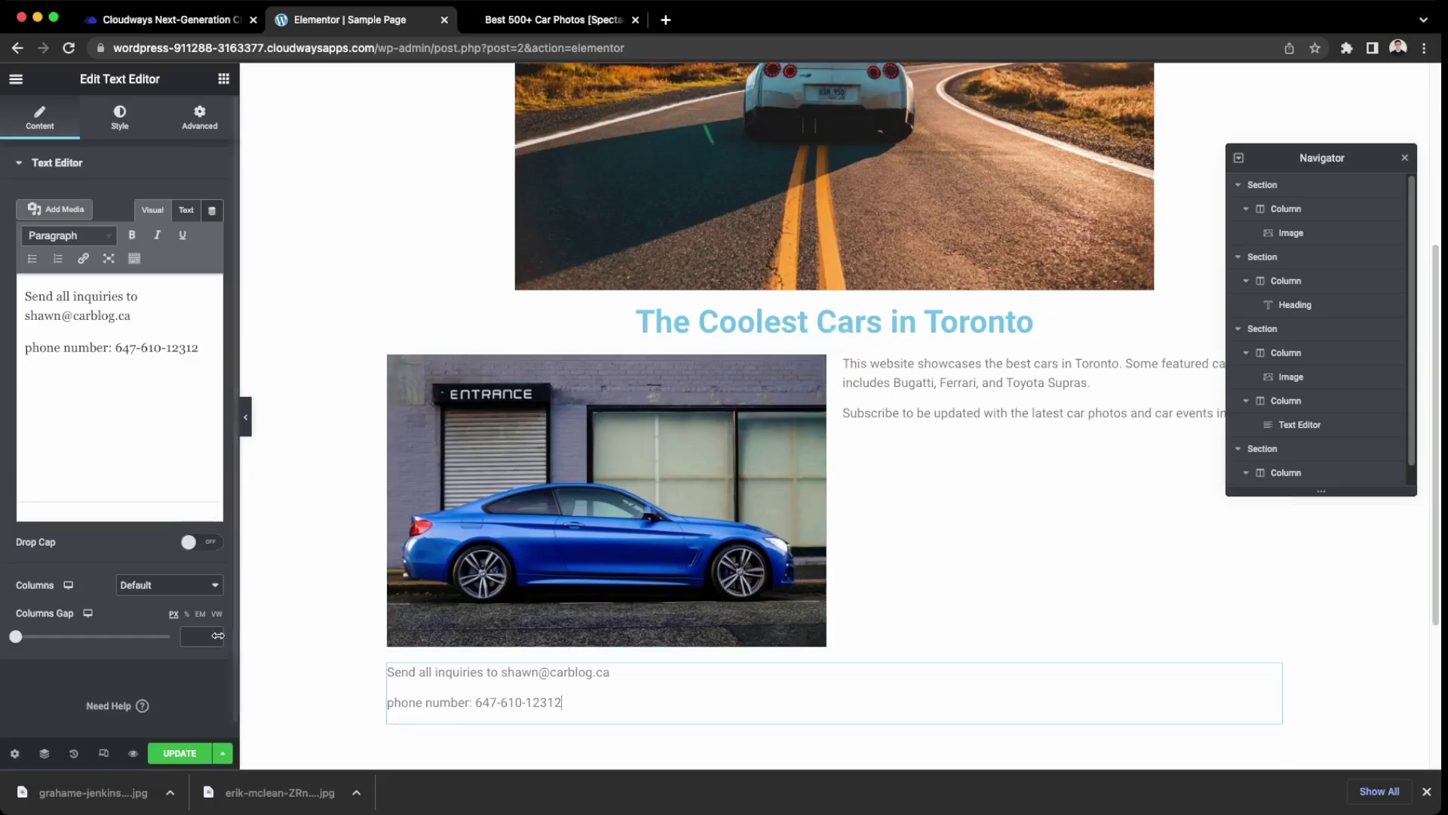
{"action": "left_click", "coordinate": [185, 753]}
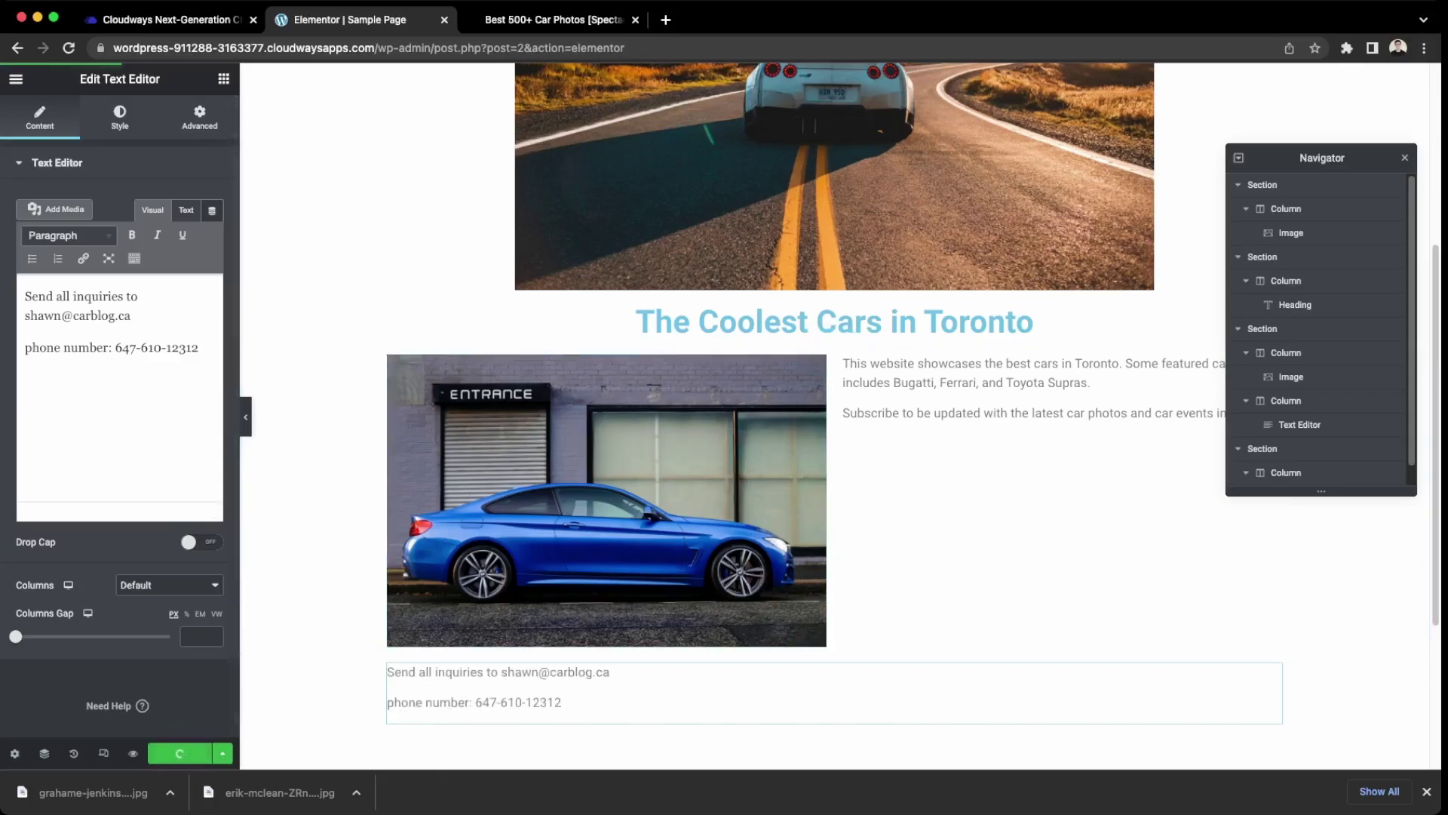
{"action": "scroll", "coordinate": [281, 649], "scroll_direction": "up", "scroll_amount": 5}
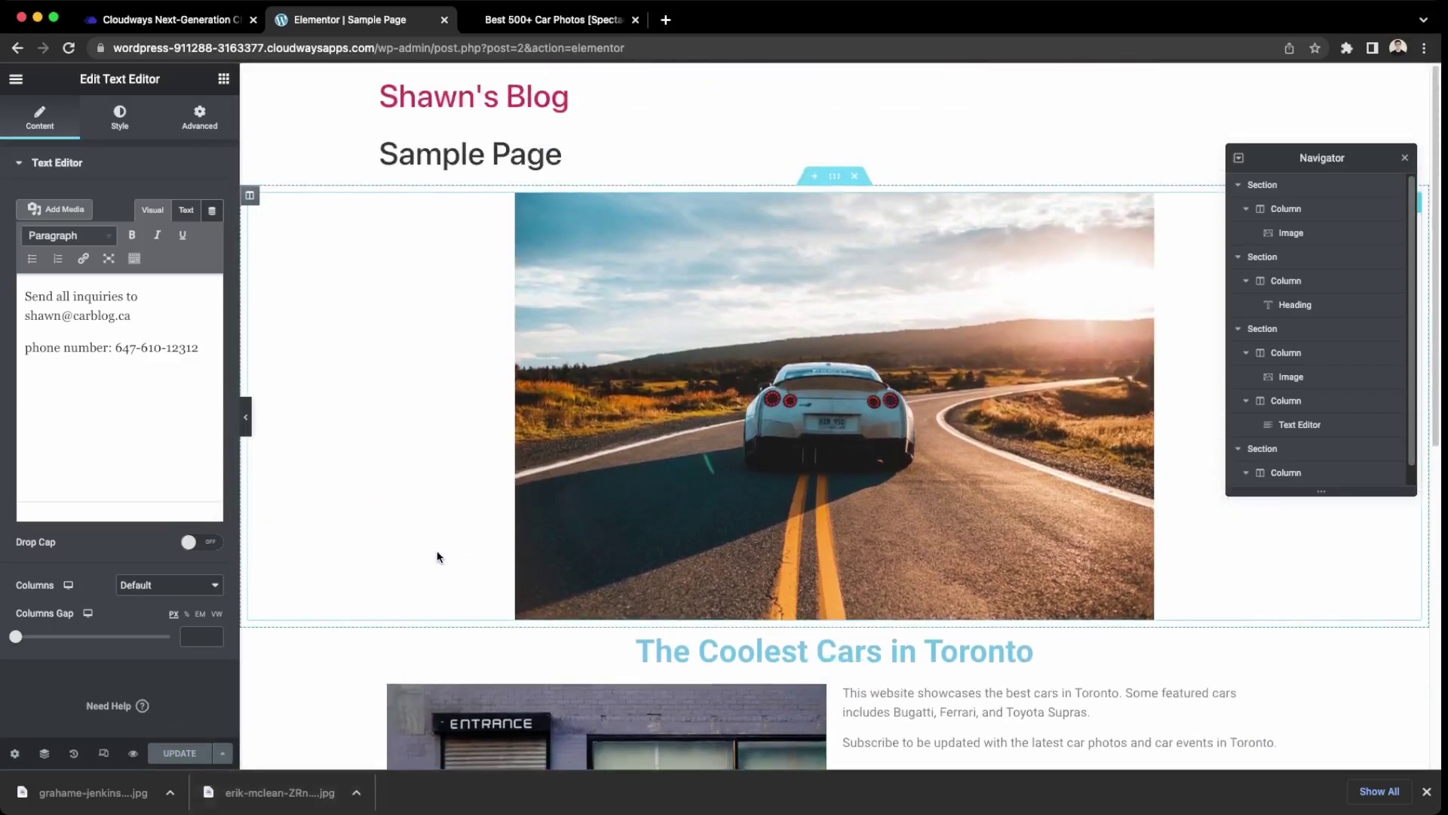
{"action": "scroll", "coordinate": [440, 557], "scroll_direction": "down", "scroll_amount": 8}
{"action": "scroll", "coordinate": [440, 557], "scroll_direction": "up", "scroll_amount": 2}
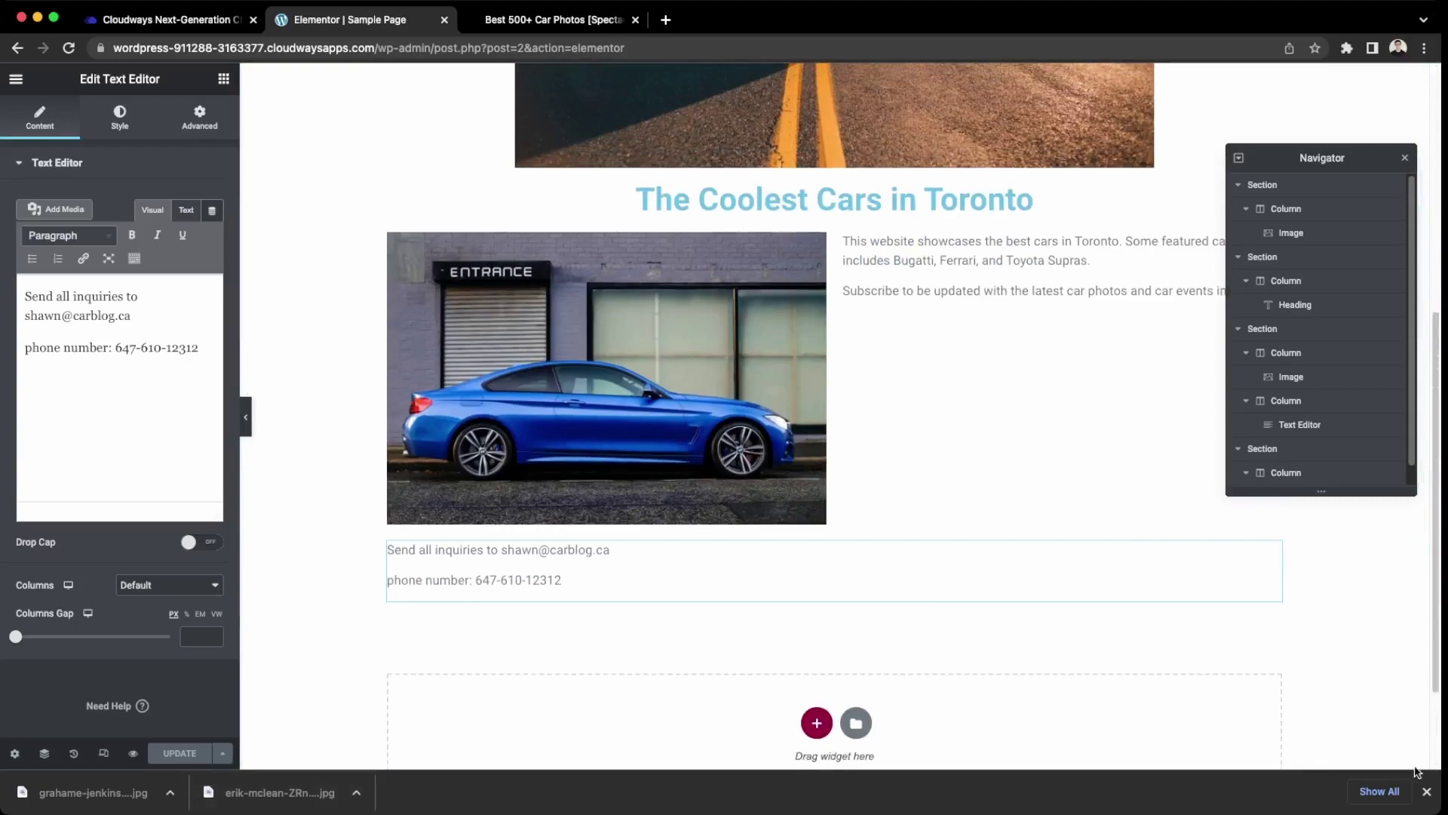
{"action": "left_click", "coordinate": [1429, 789]}
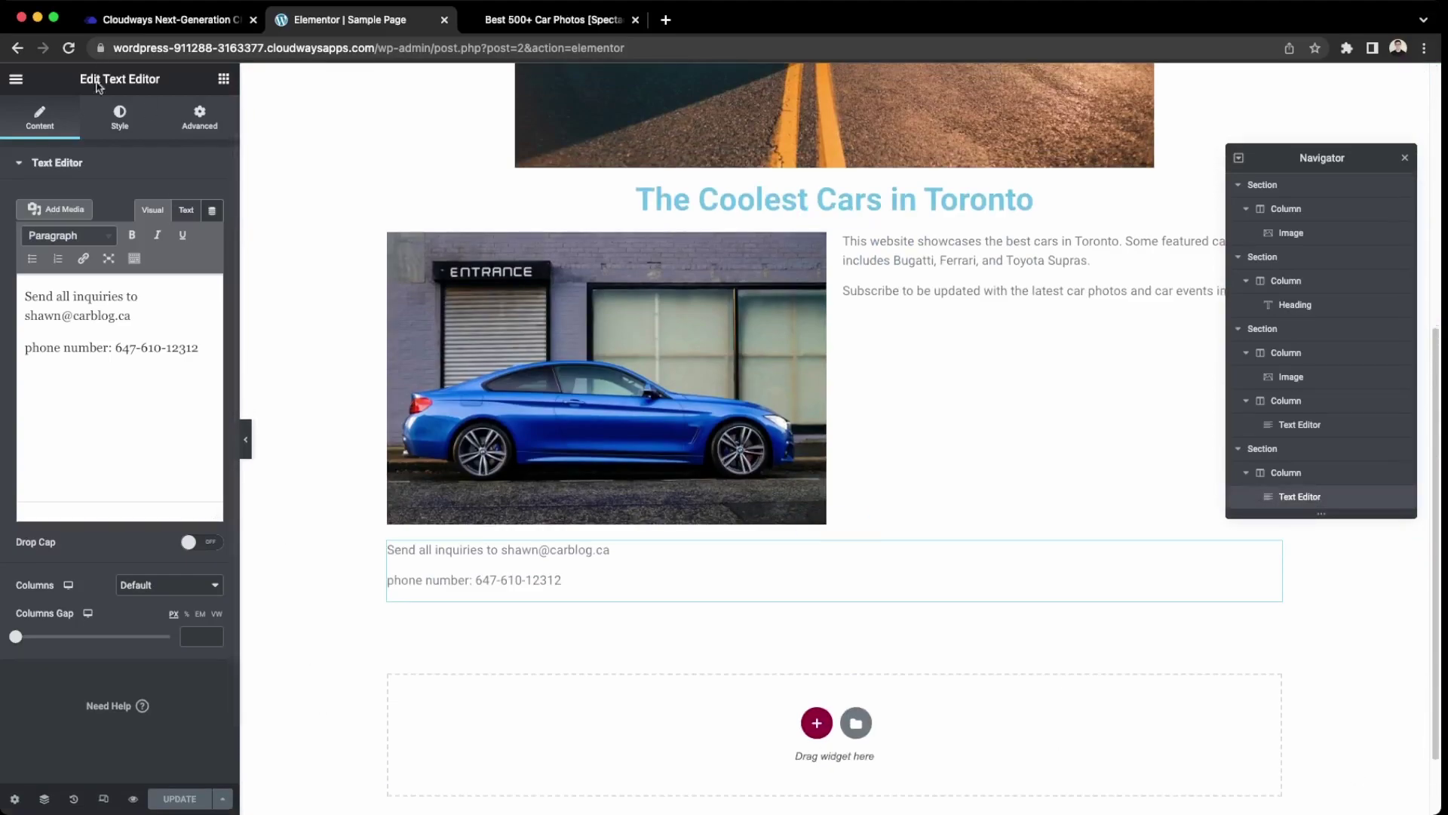
{"action": "left_click", "coordinate": [381, 48]}
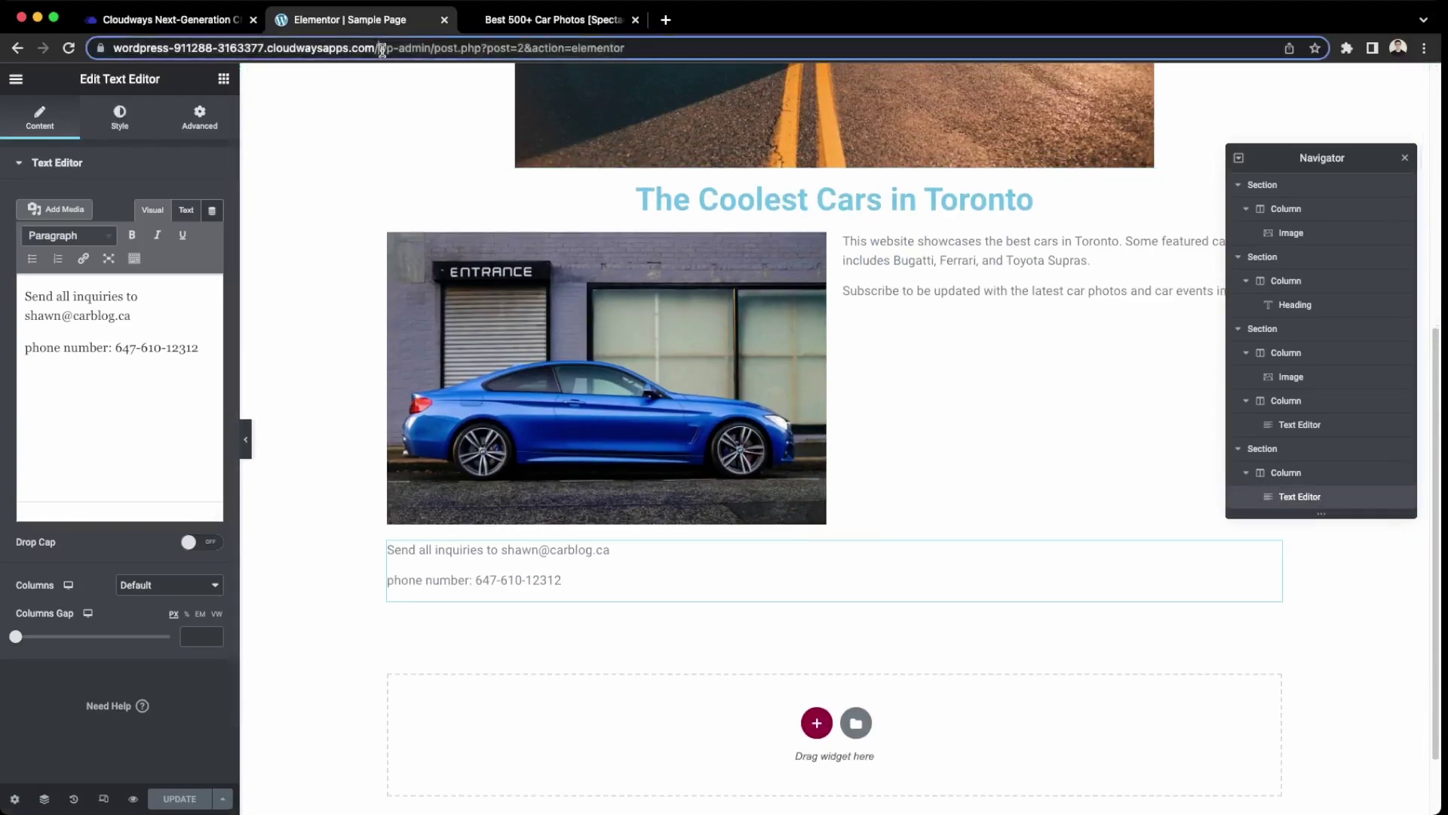
{"action": "left_click", "coordinate": [382, 49]}
{"action": "left_click_drag", "start_coordinate": [663, 47], "coordinate": [416, 45]}
{"action": "key", "text": "BackSpace"}
{"action": "key", "text": "Return"}
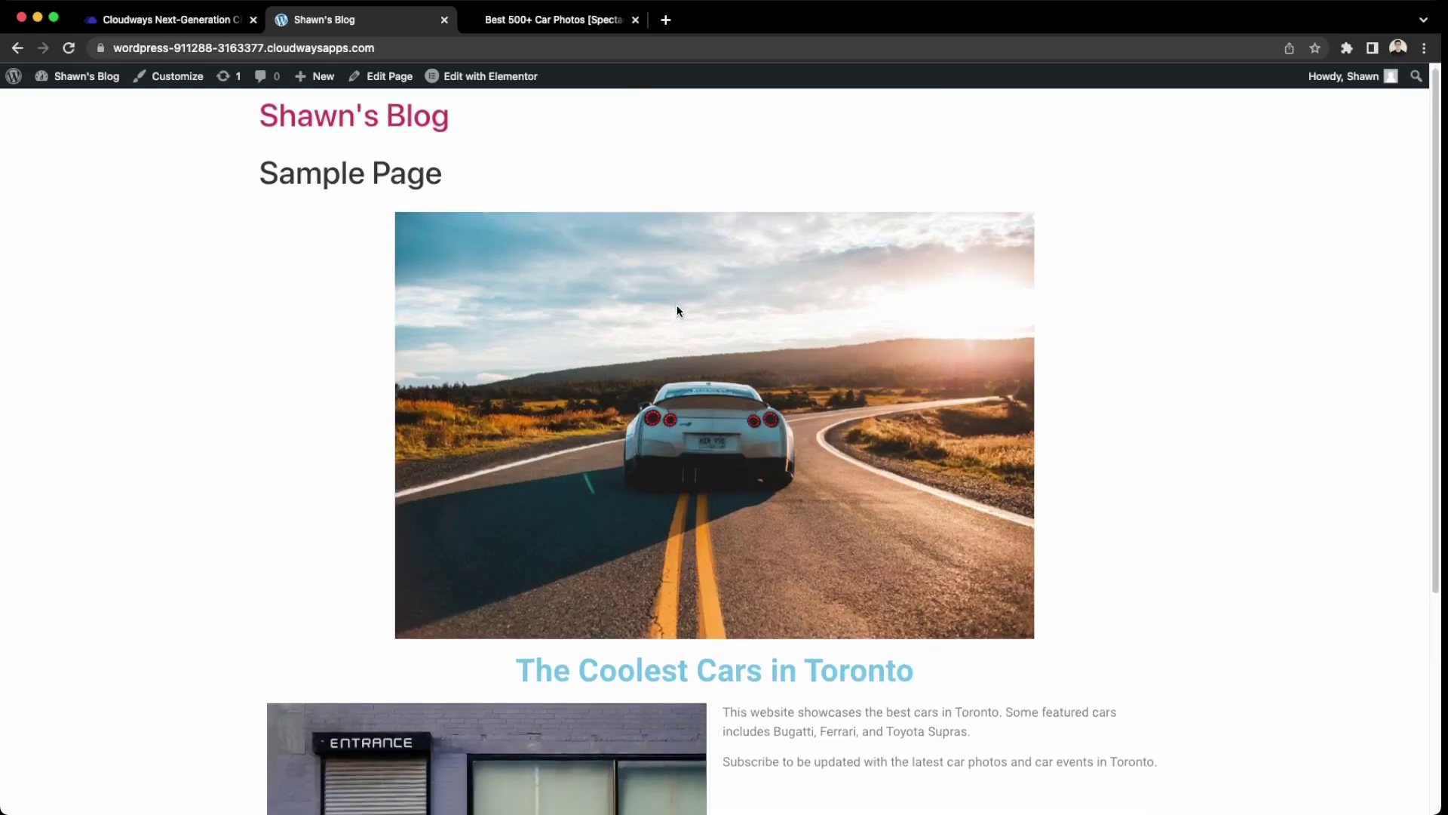
{"action": "scroll", "coordinate": [677, 310], "scroll_direction": "down", "scroll_amount": 1}
{"action": "scroll", "coordinate": [676, 310], "scroll_direction": "down", "scroll_amount": 5}
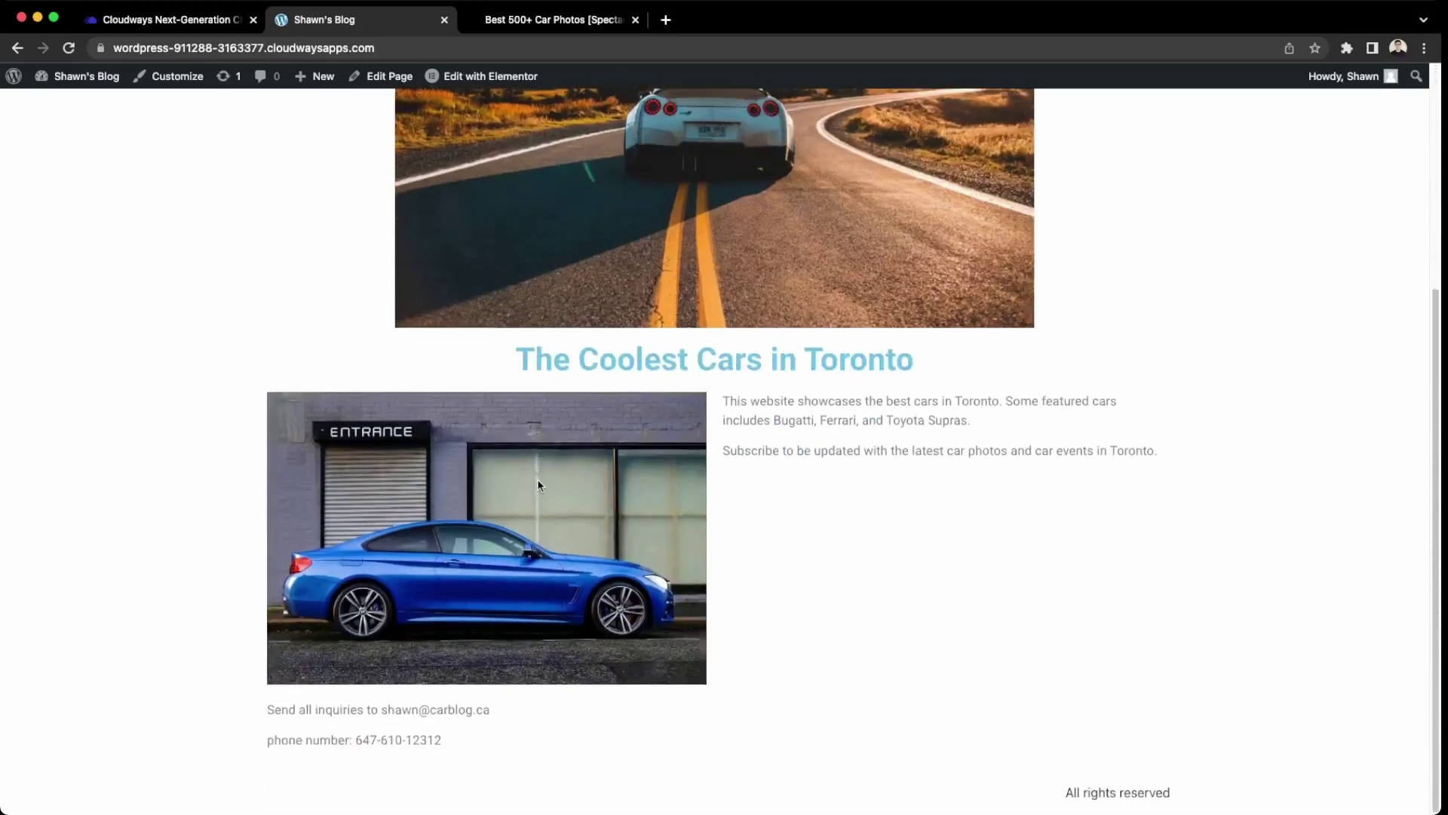
{"action": "scroll", "coordinate": [627, 713], "scroll_direction": "up", "scroll_amount": 5}
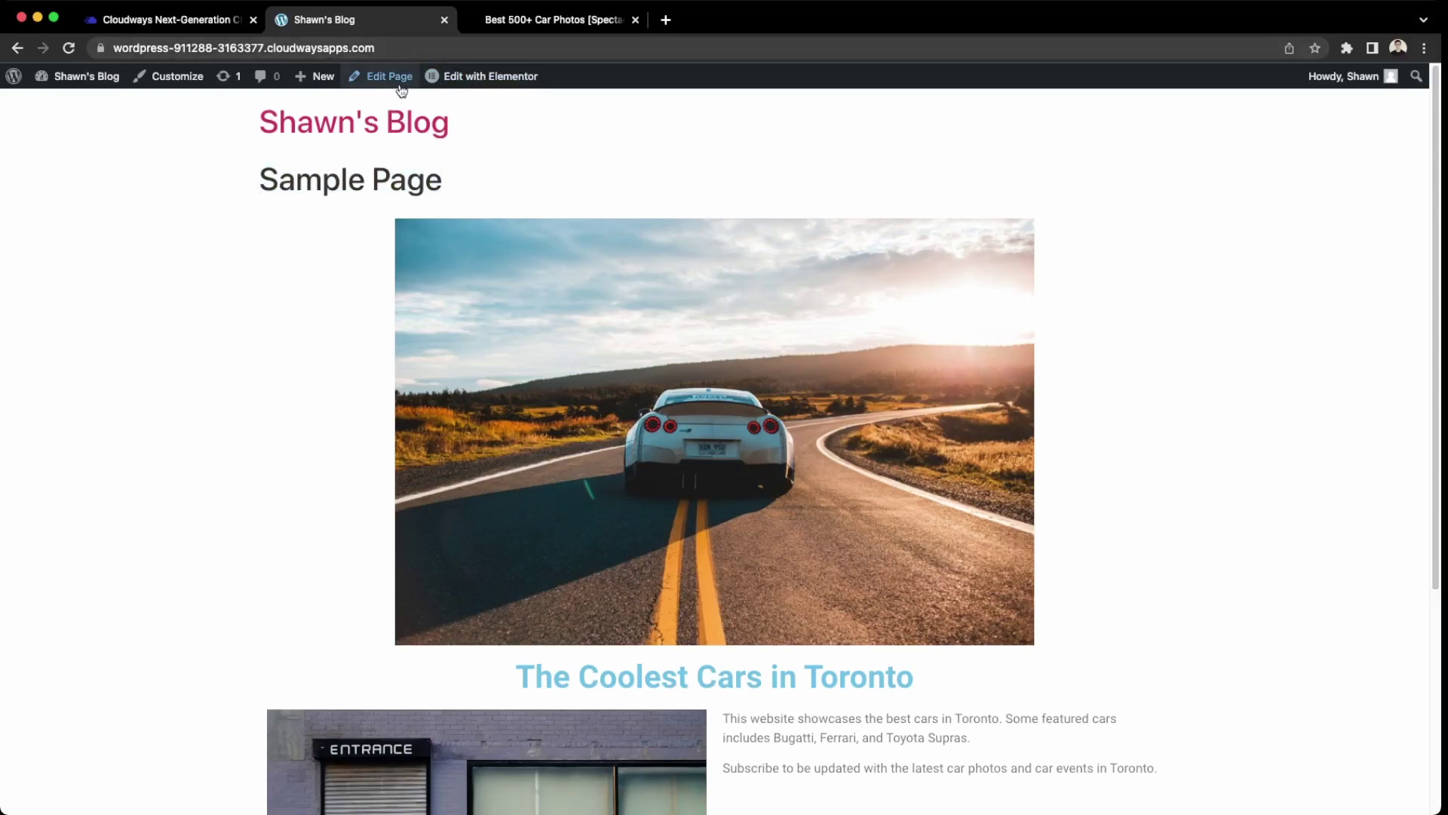
Open Elementor's Site Settings and look through the Layout settings.
{"action": "mouse_move", "coordinate": [518, 81]}
{"action": "left_click", "coordinate": [476, 112]}
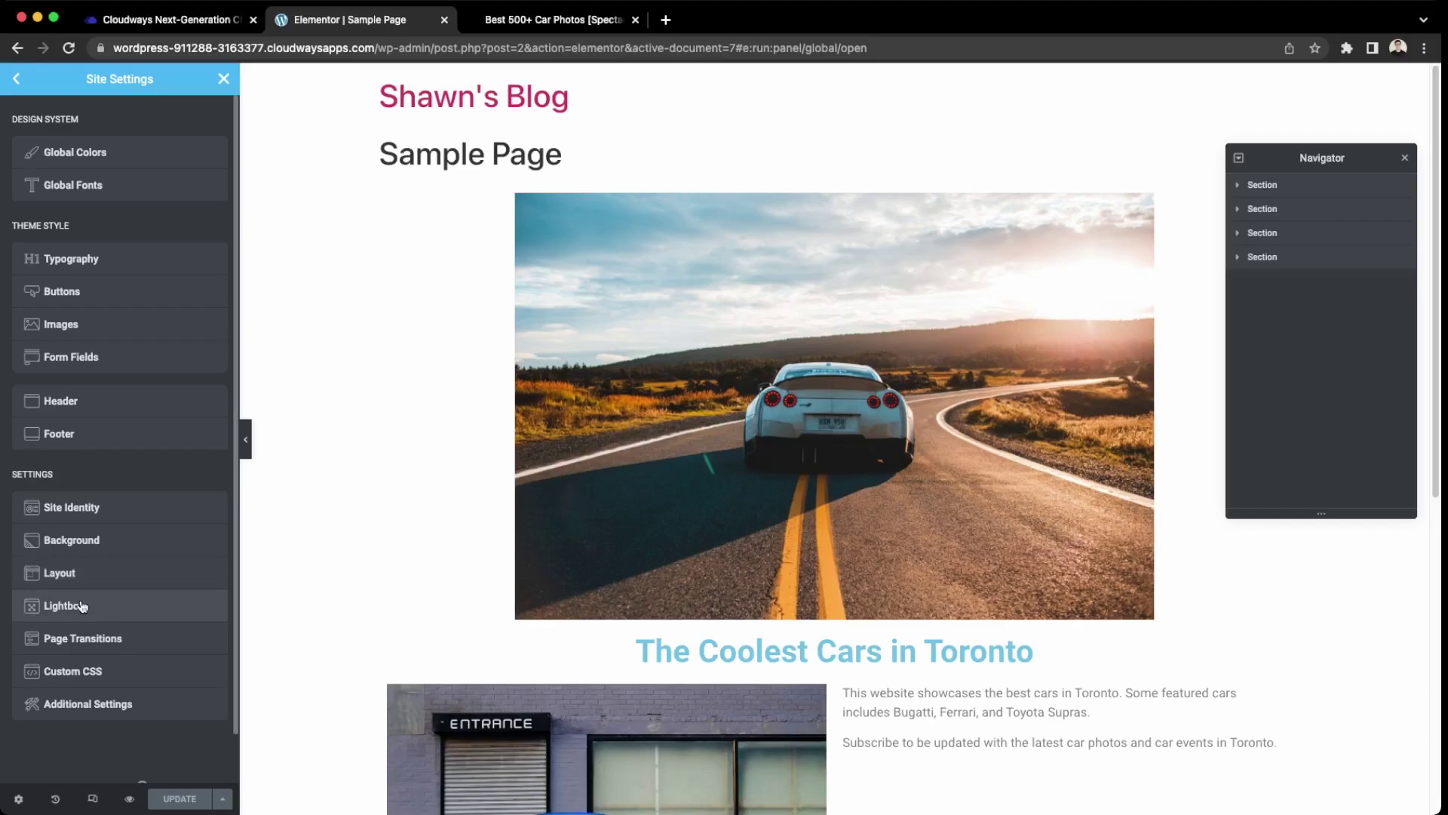
{"action": "left_click", "coordinate": [75, 575]}
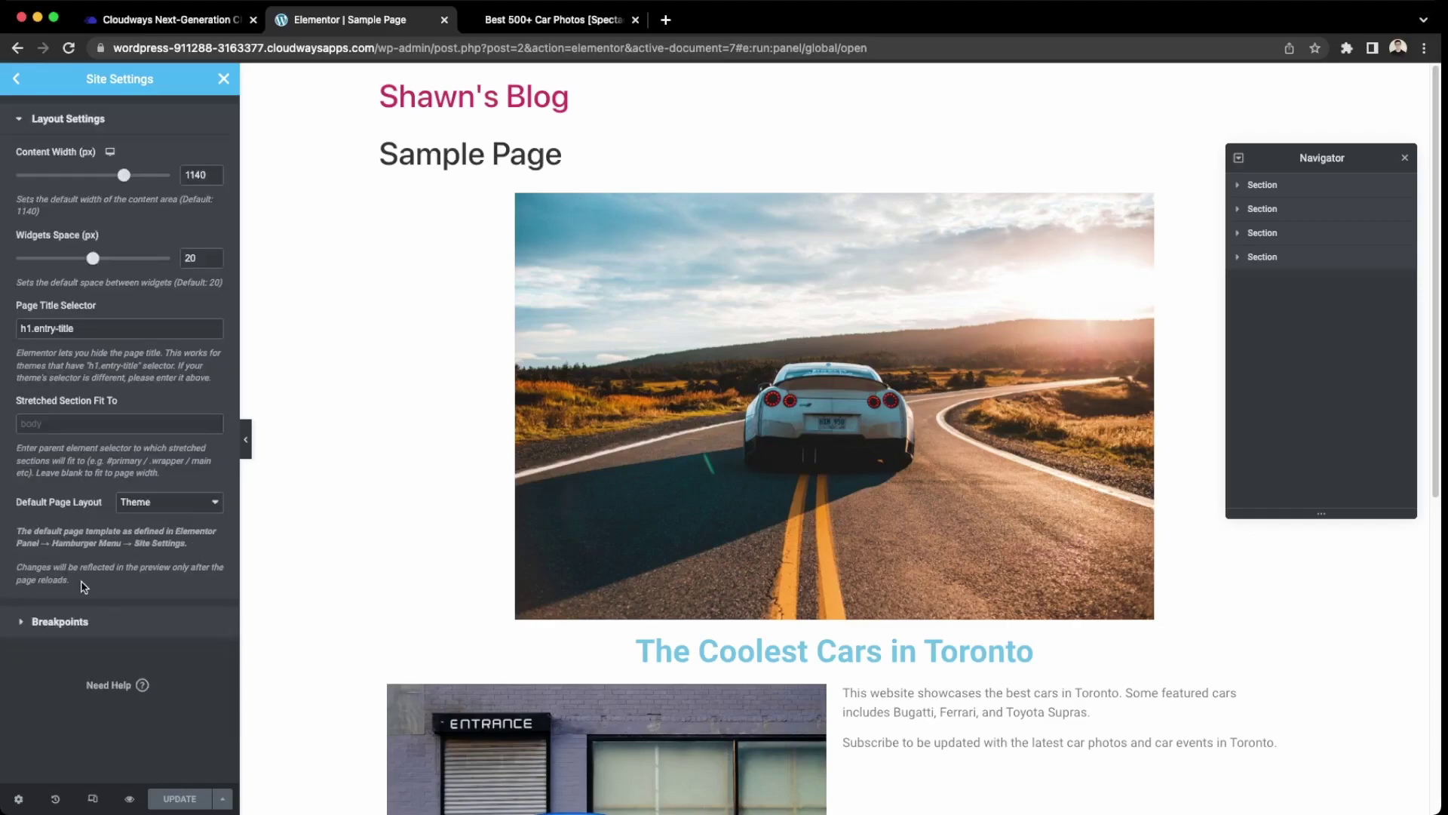
{"action": "left_click", "coordinate": [21, 119]}
{"action": "left_click", "coordinate": [17, 85]}
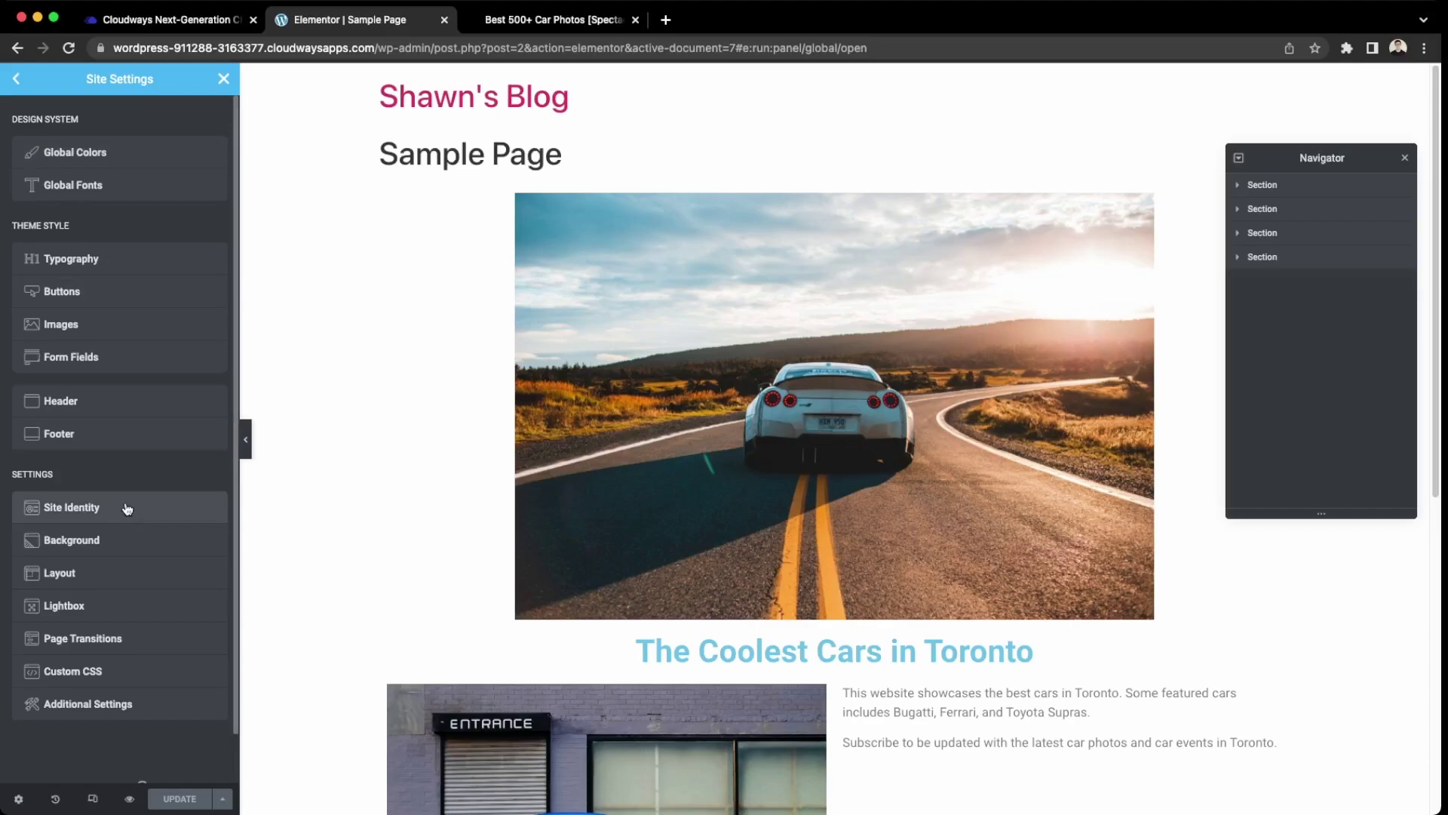
In Site Header settings, toggle site logo, tagline and menu off and back on, and review logo options.
{"action": "left_click", "coordinate": [98, 409]}
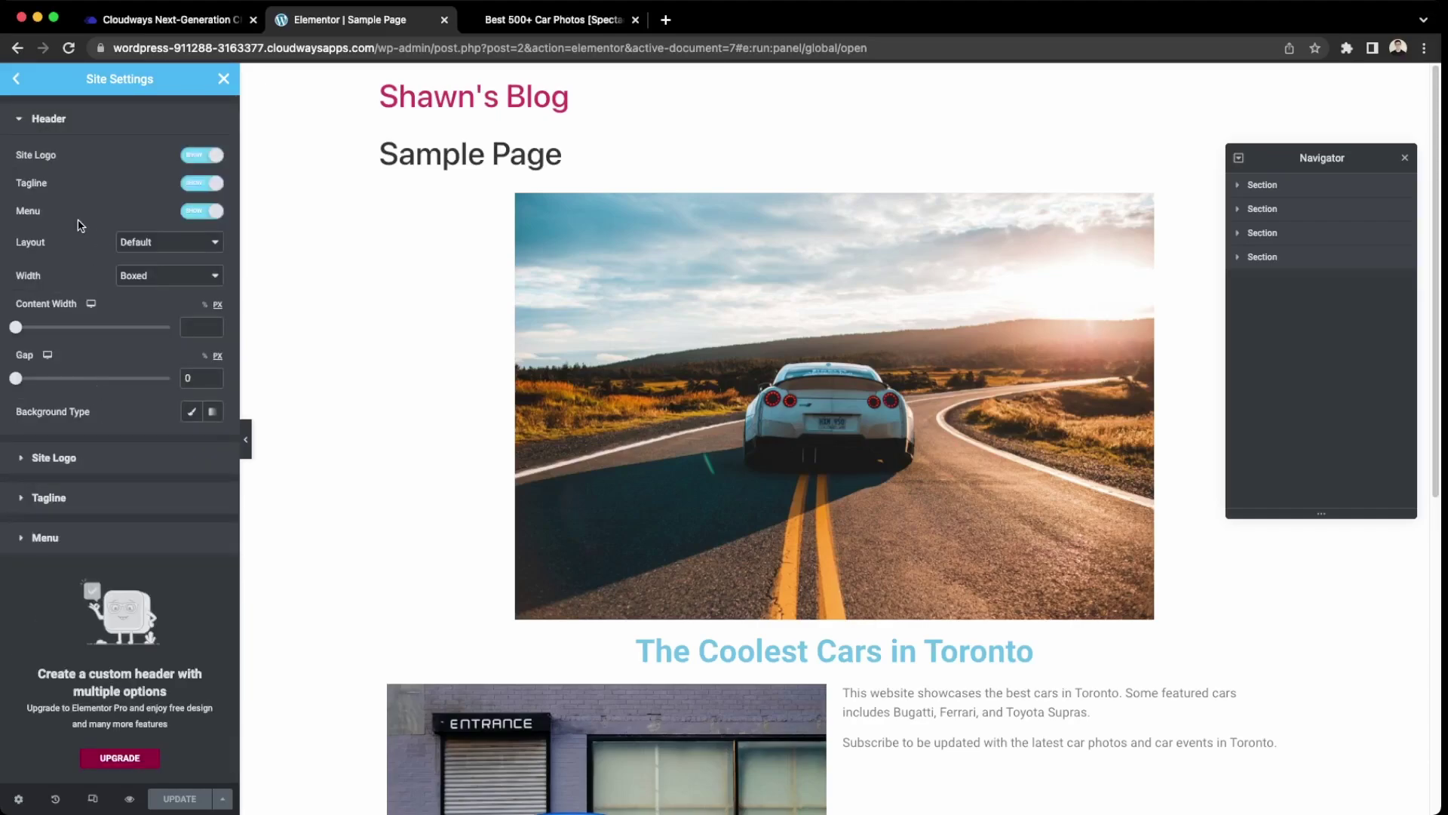
{"action": "left_click", "coordinate": [215, 157]}
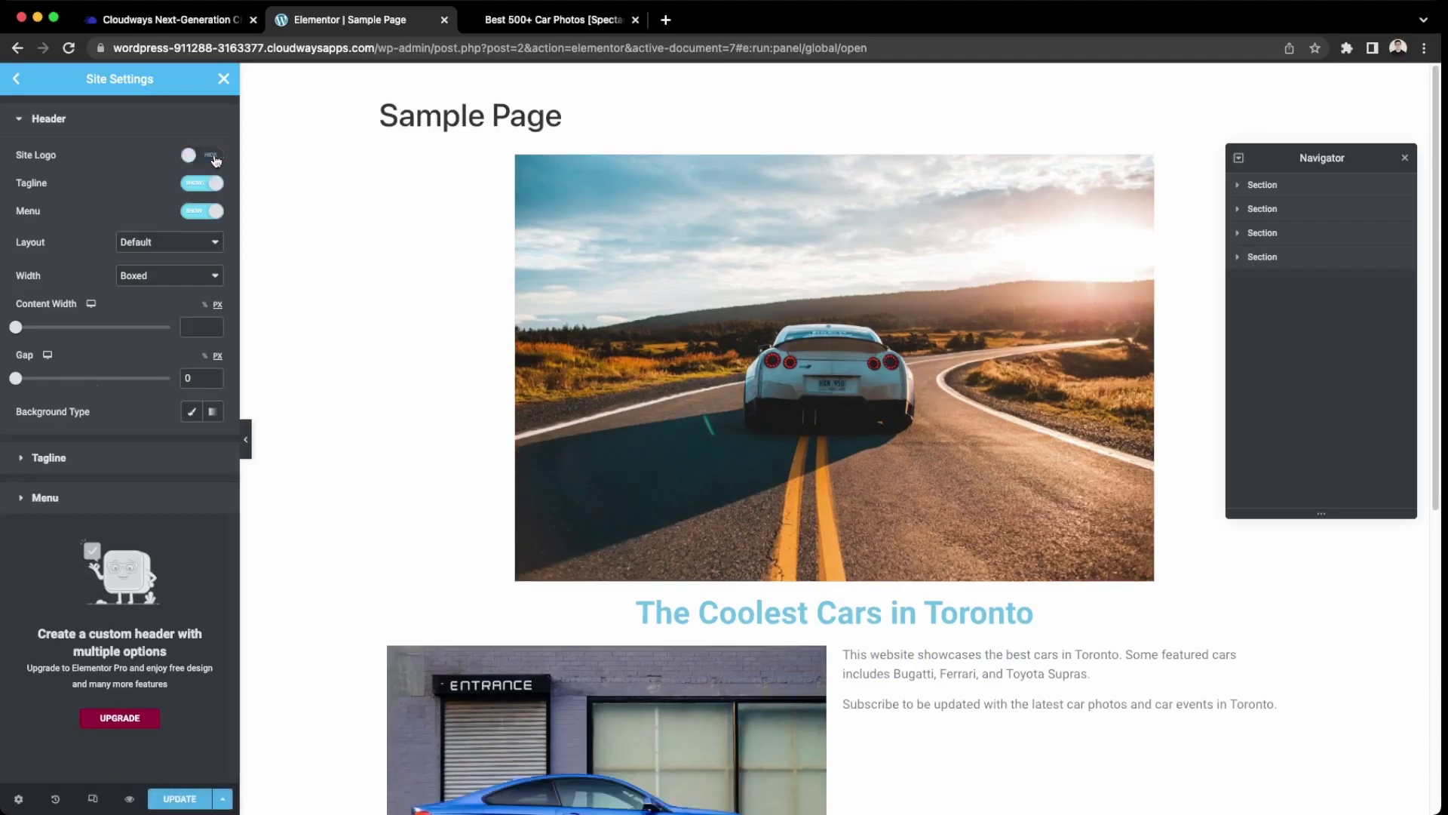
{"action": "left_click", "coordinate": [214, 156]}
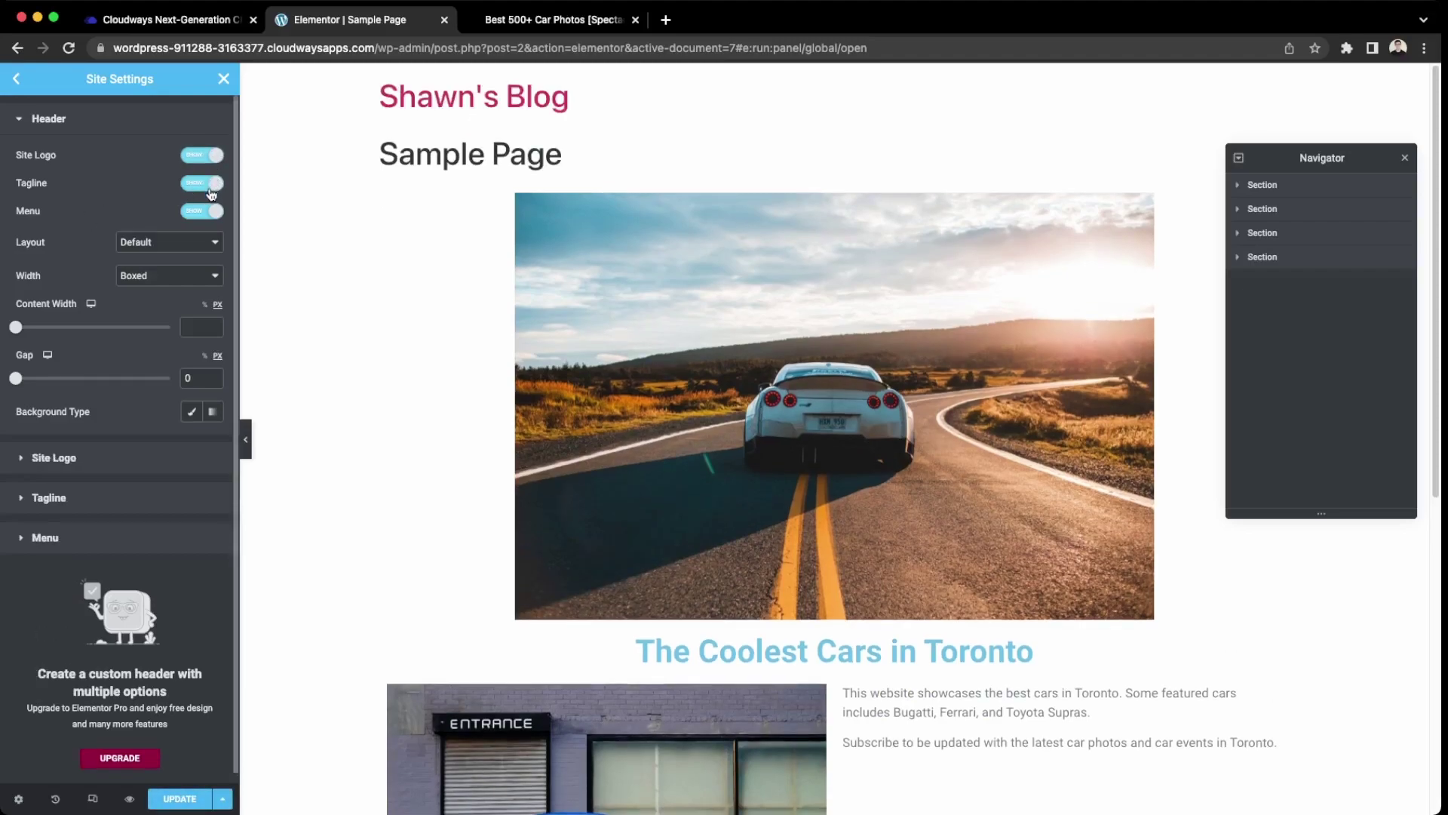
{"action": "left_click", "coordinate": [214, 183]}
{"action": "left_click", "coordinate": [214, 184]}
{"action": "left_click", "coordinate": [215, 211]}
{"action": "left_click", "coordinate": [214, 212]}
{"action": "left_click", "coordinate": [54, 458]}
{"action": "left_click", "coordinate": [45, 167]}
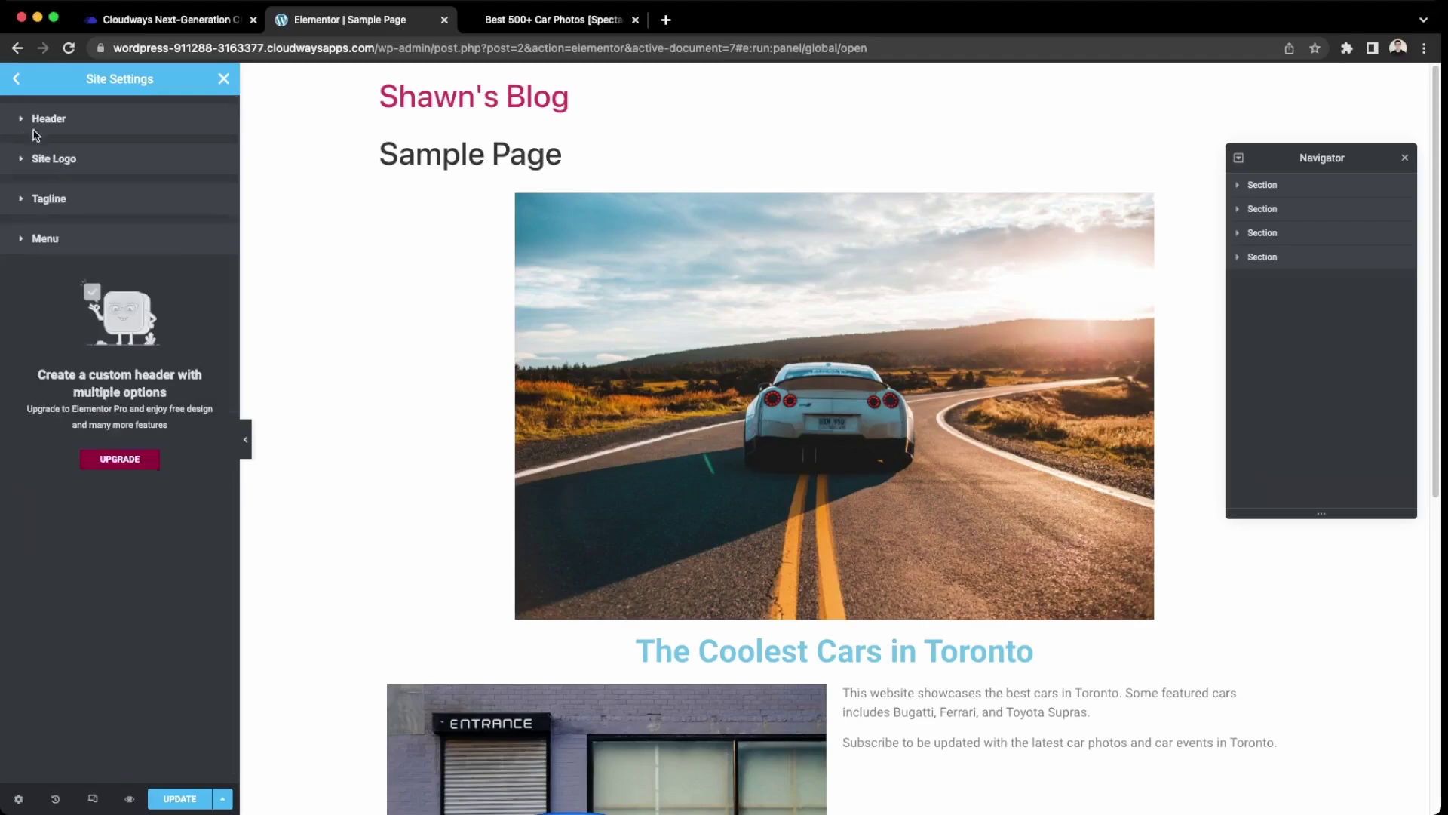
{"action": "left_click", "coordinate": [15, 83]}
{"action": "left_click", "coordinate": [14, 83]}
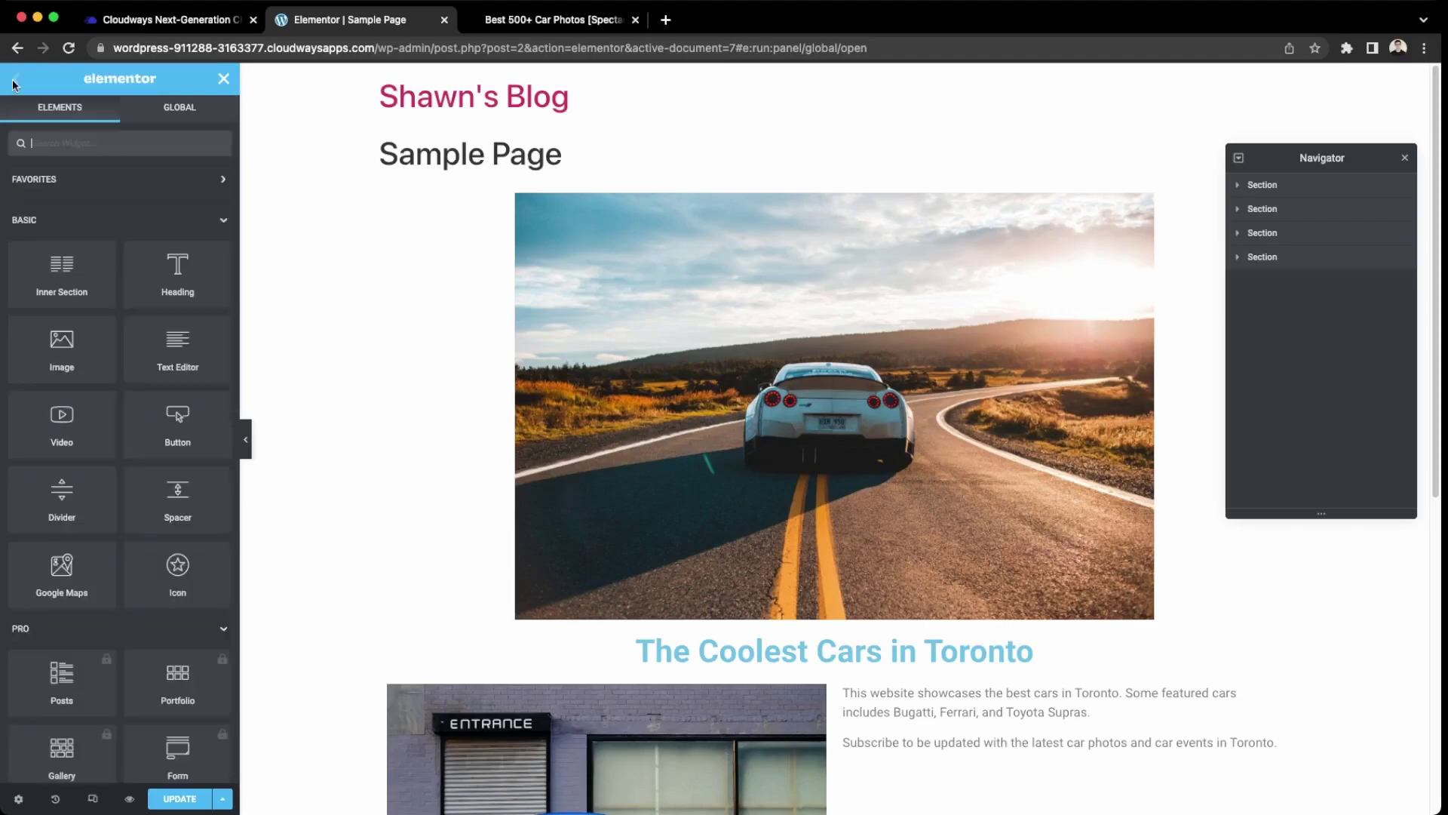
Exit the editor, discard the unsaved changes, and load the site's /wp-admin Dashboard.
{"action": "left_click", "coordinate": [223, 78]}
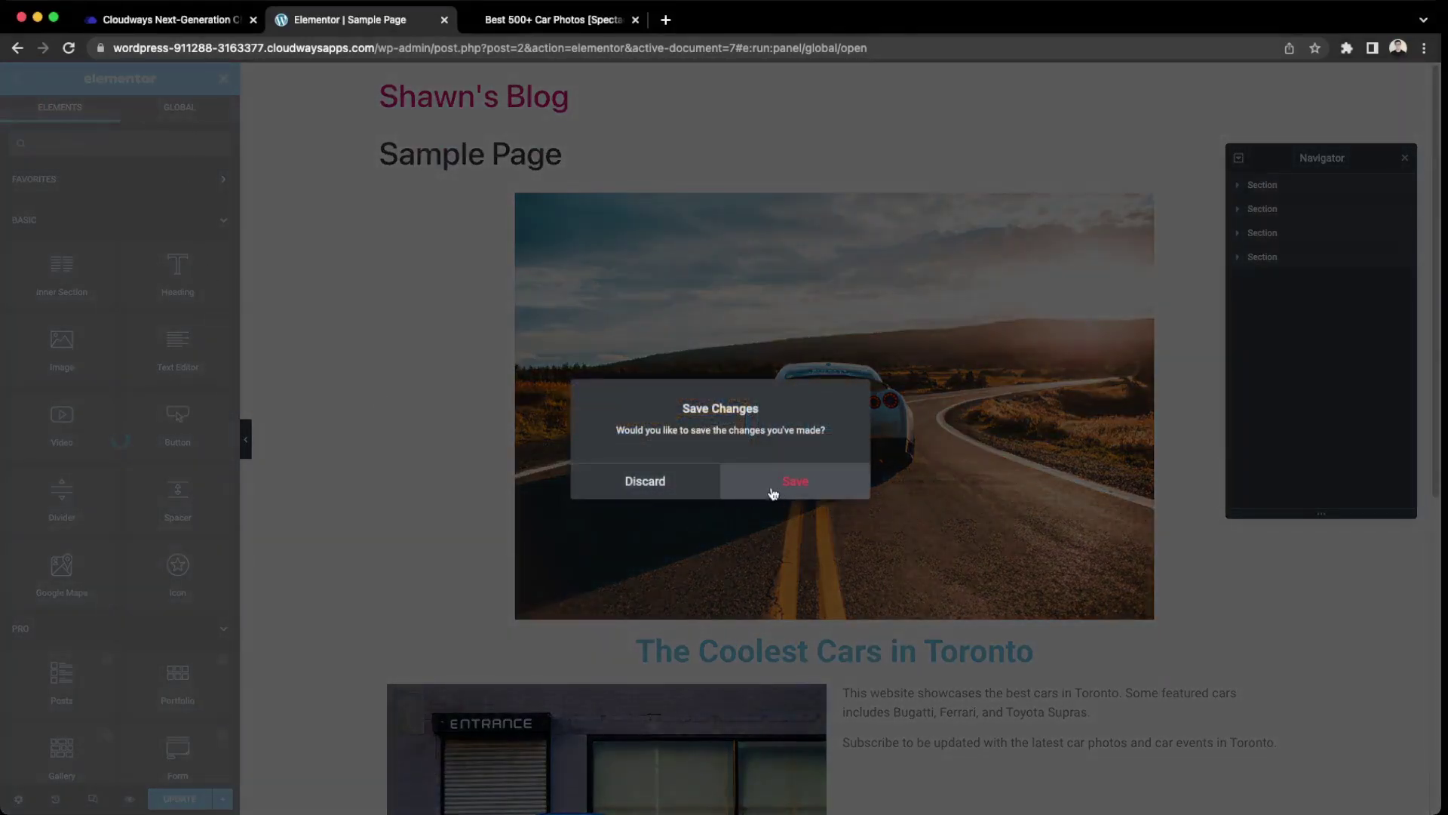
{"action": "left_click", "coordinate": [645, 483]}
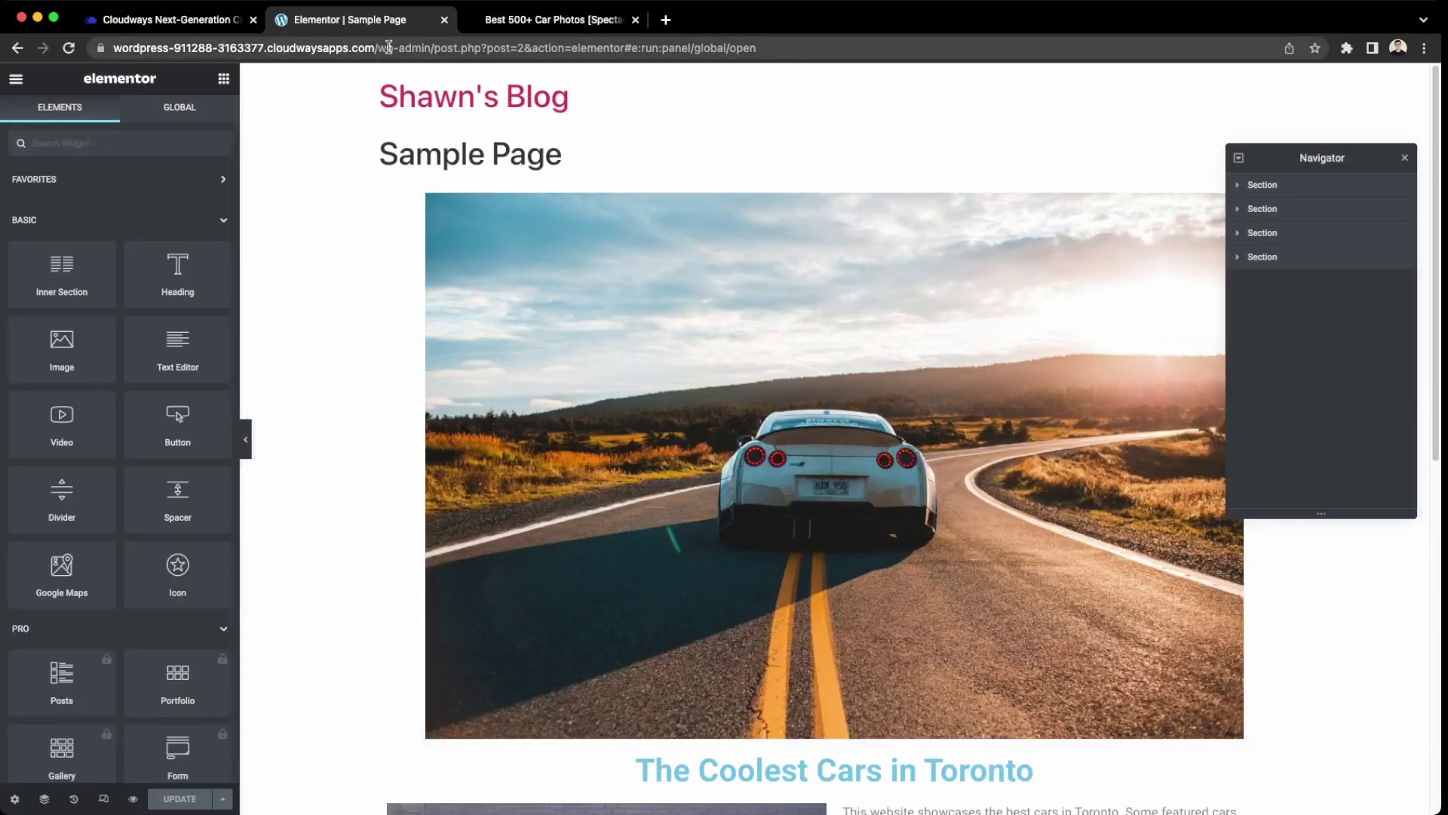
{"action": "left_click_drag", "start_coordinate": [431, 48], "coordinate": [1106, 47]}
{"action": "key", "text": "BackSpace"}
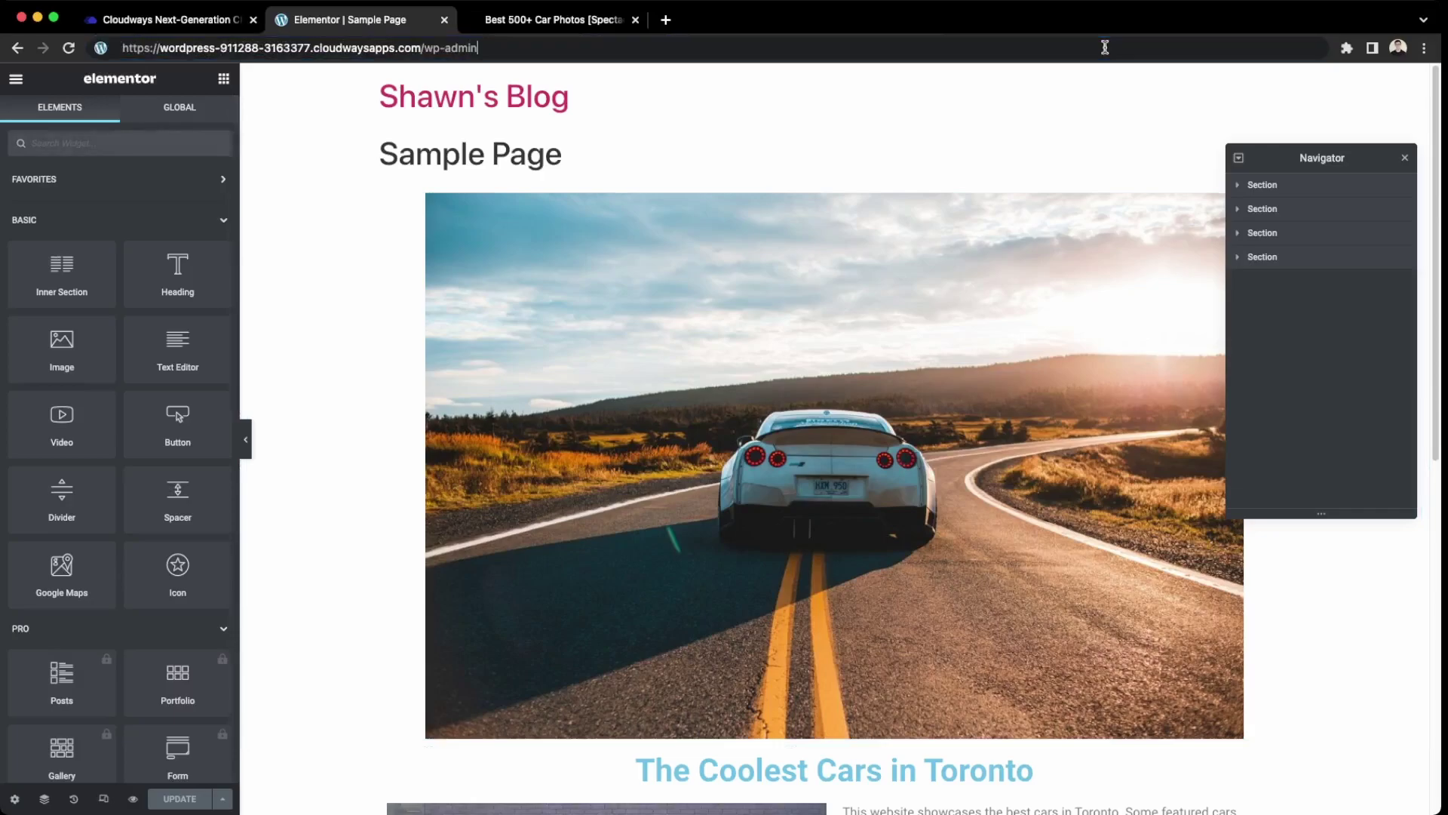
{"action": "key", "text": "Return"}
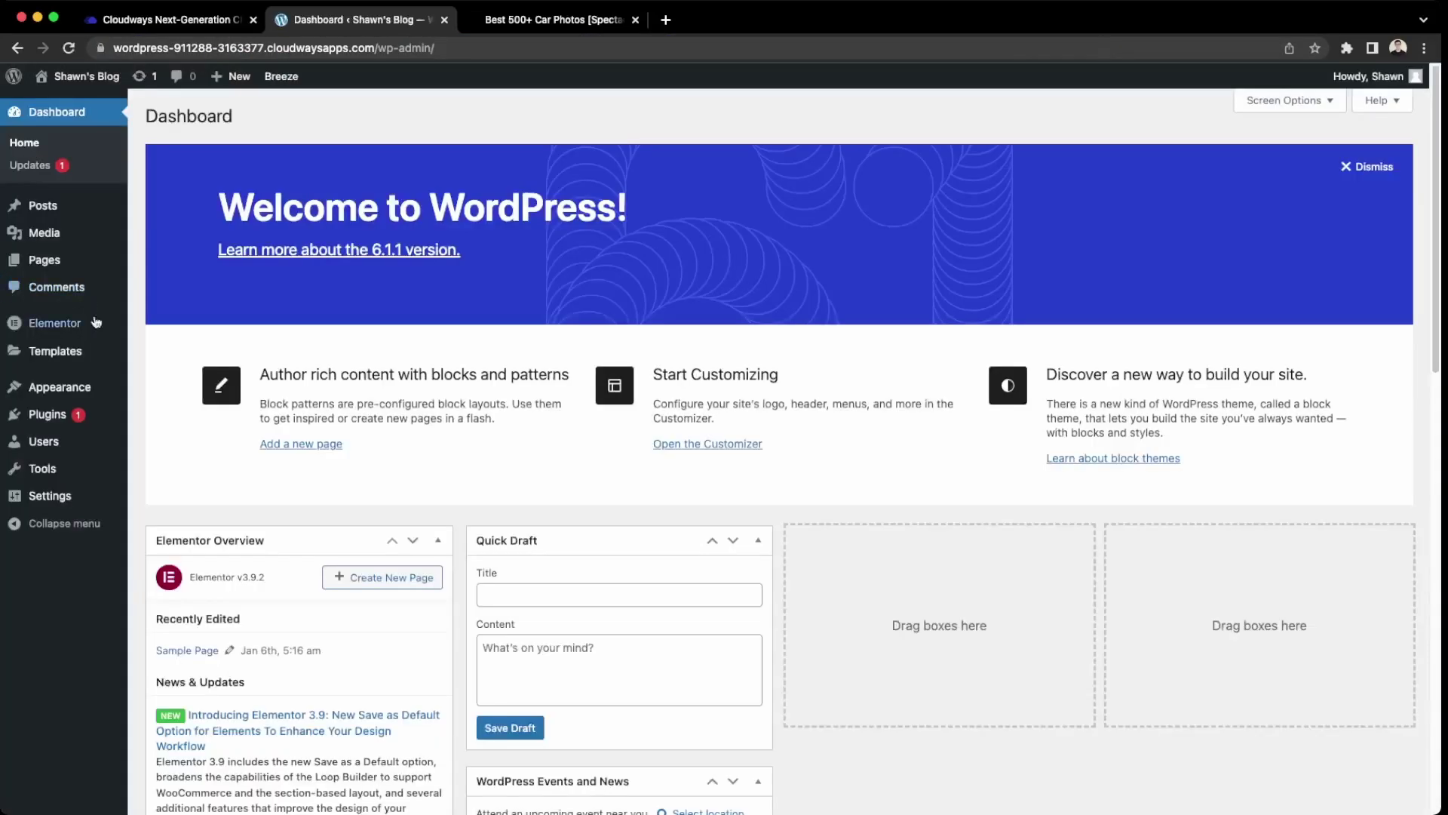
Go to Appearance > Customize > Header & Footer and launch Start Here in Elementor.
{"action": "mouse_move", "coordinate": [73, 398]}
{"action": "left_click", "coordinate": [162, 415]}
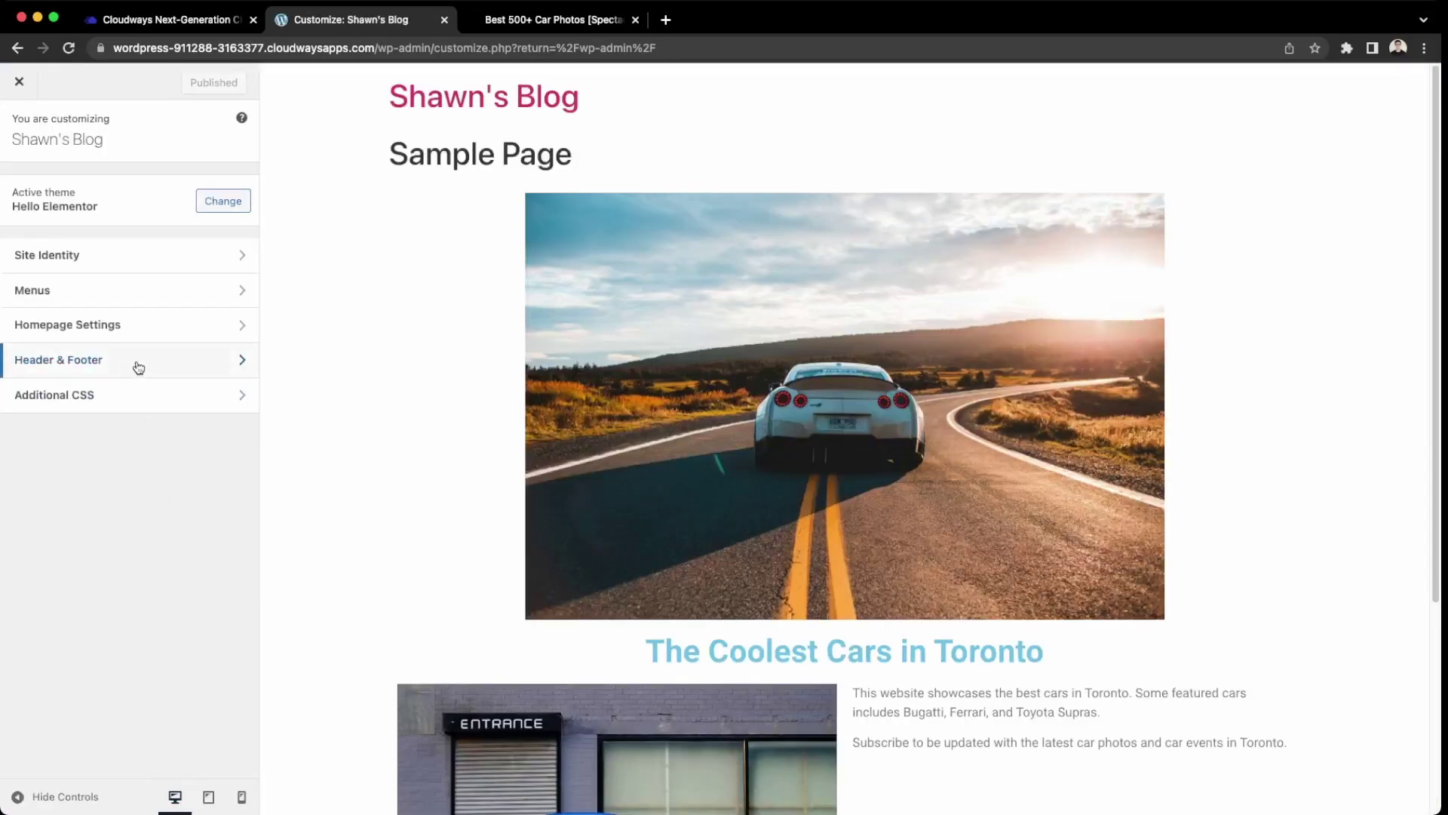
{"action": "left_click", "coordinate": [136, 361]}
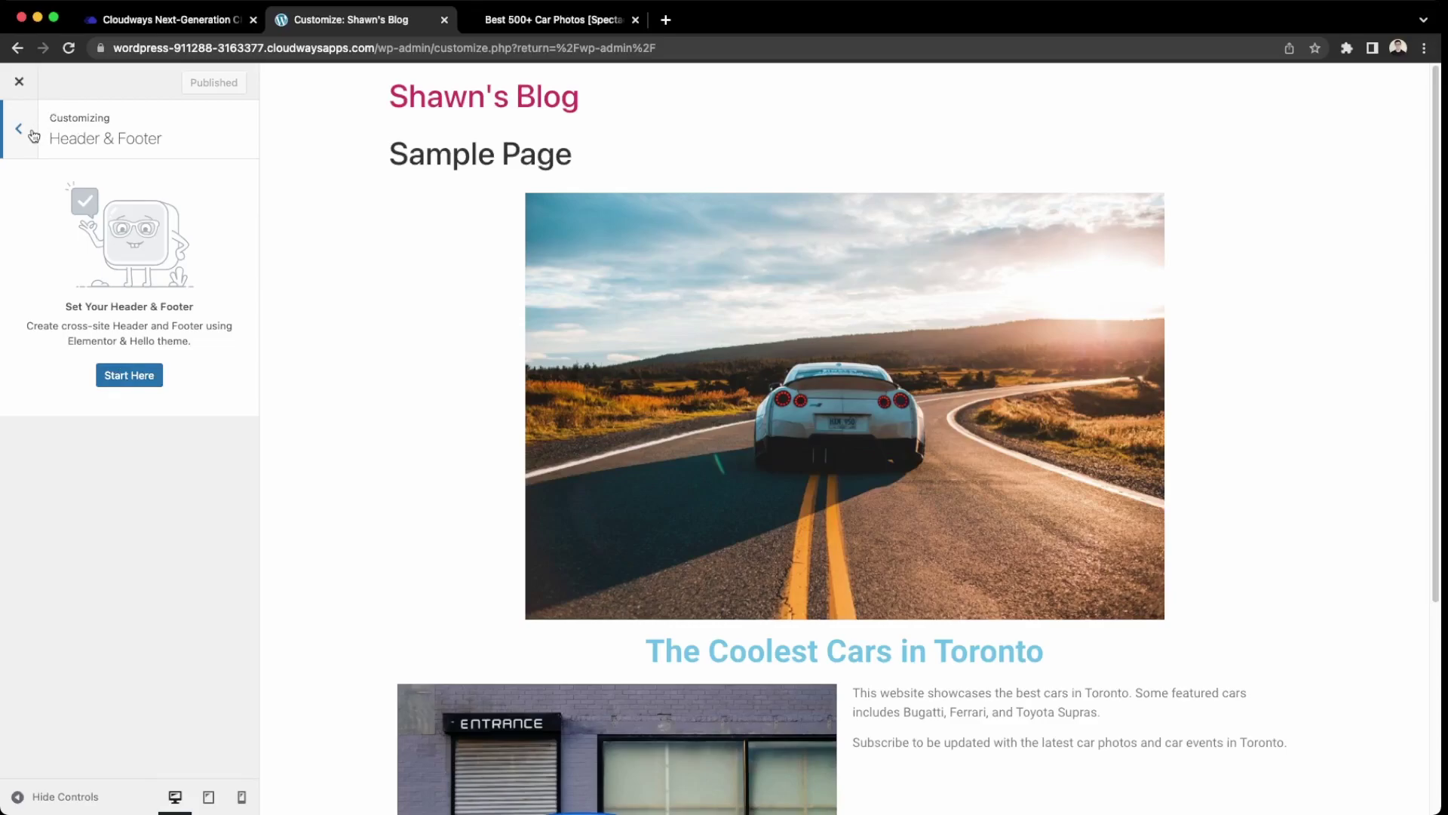
{"action": "left_click", "coordinate": [128, 377]}
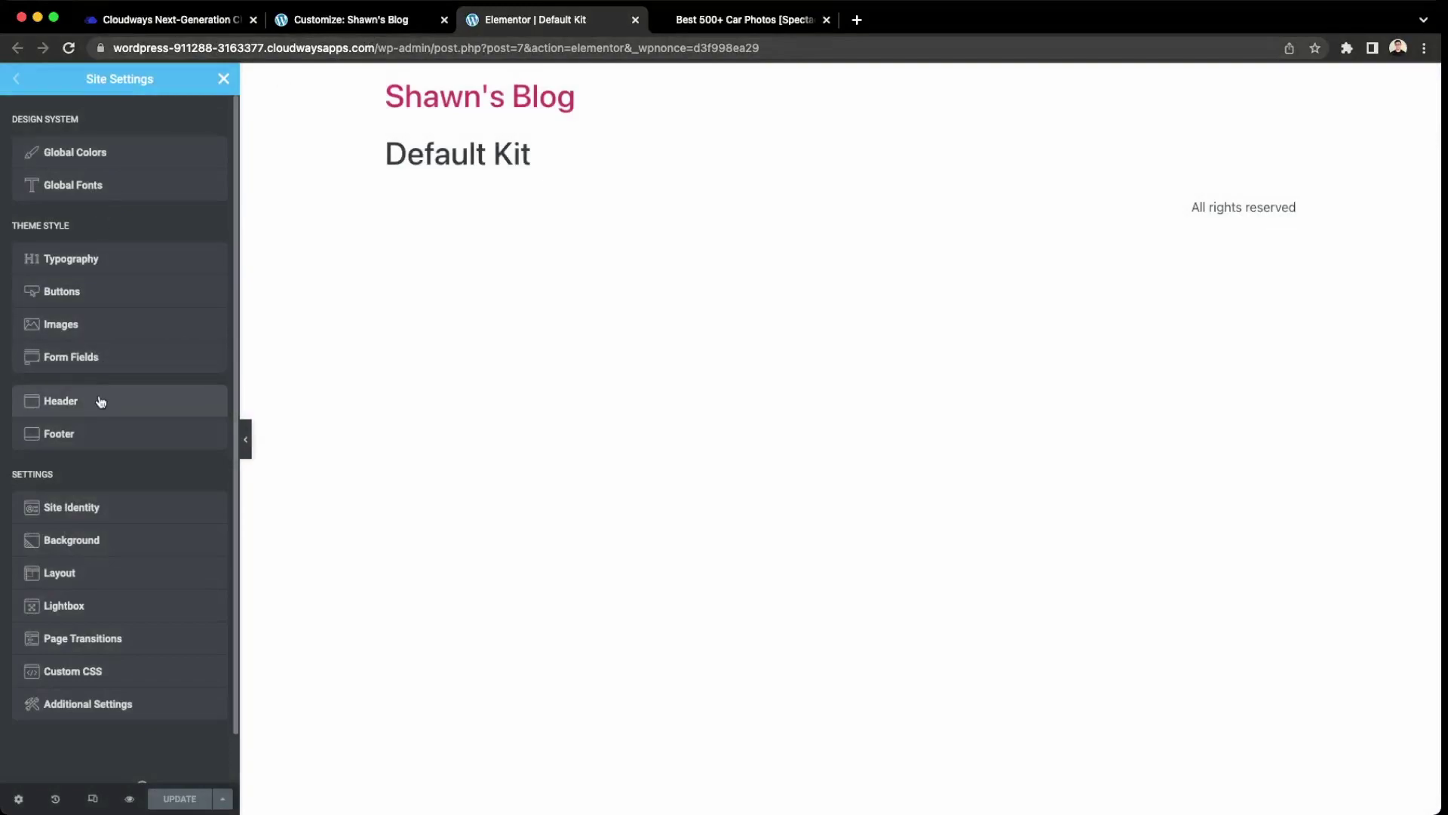
Review Elementor's Header and Menu settings, then show the Customizer's Site Identity section.
{"action": "left_click", "coordinate": [98, 401]}
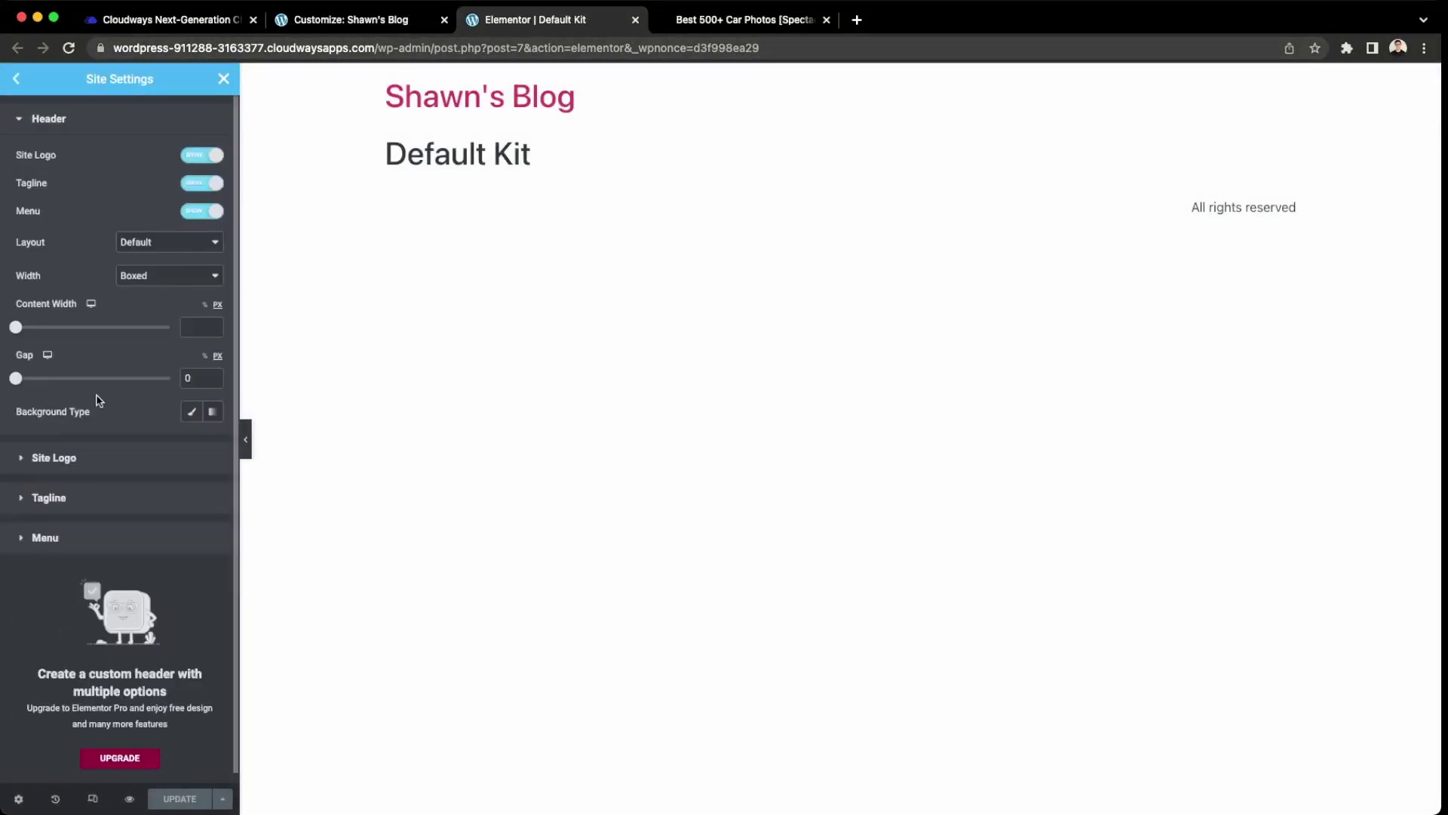
{"action": "left_click", "coordinate": [117, 537]}
{"action": "left_click", "coordinate": [16, 80]}
{"action": "left_click", "coordinate": [340, 19]}
{"action": "left_click", "coordinate": [16, 129]}
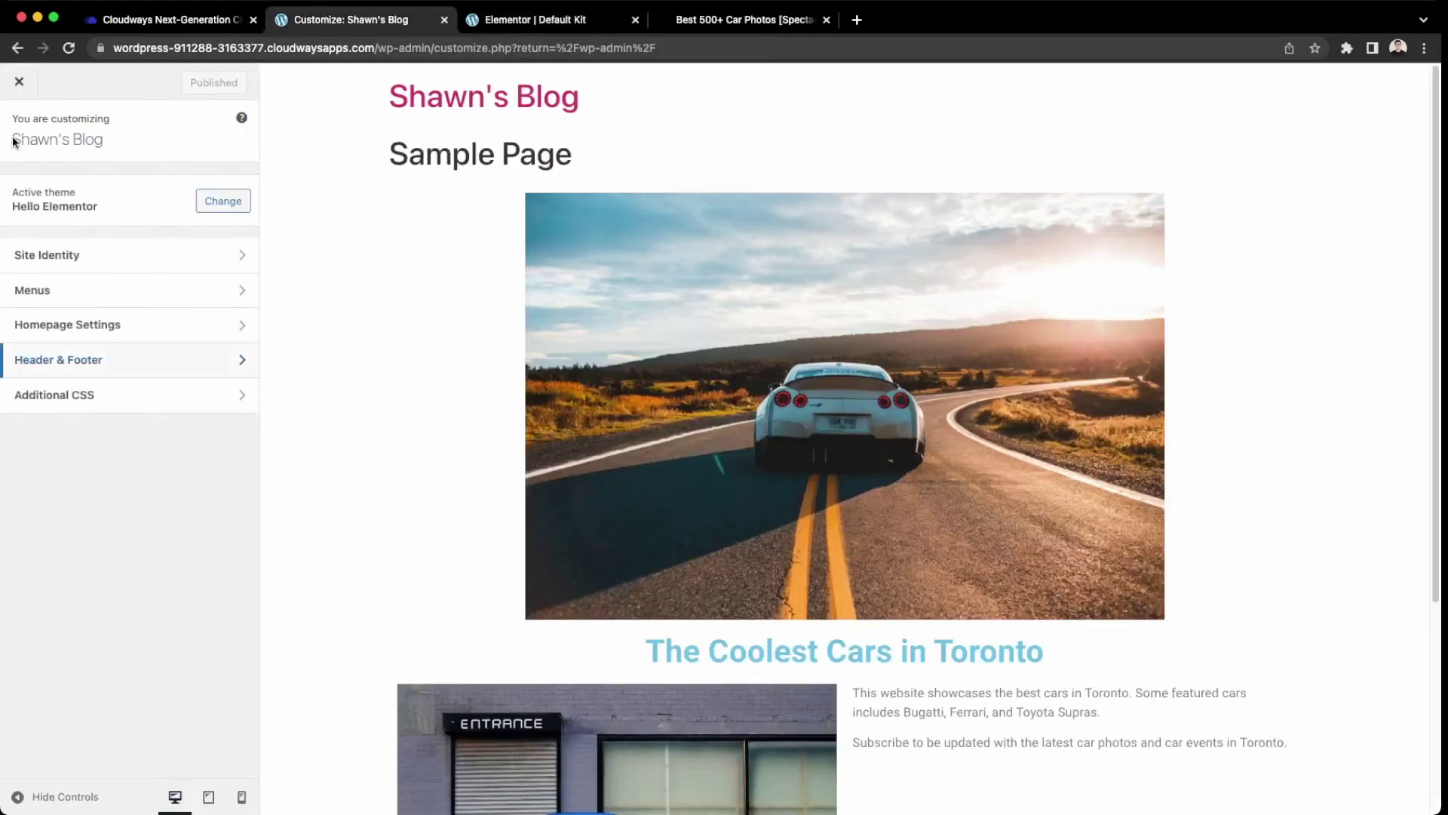
{"action": "left_click", "coordinate": [36, 256]}
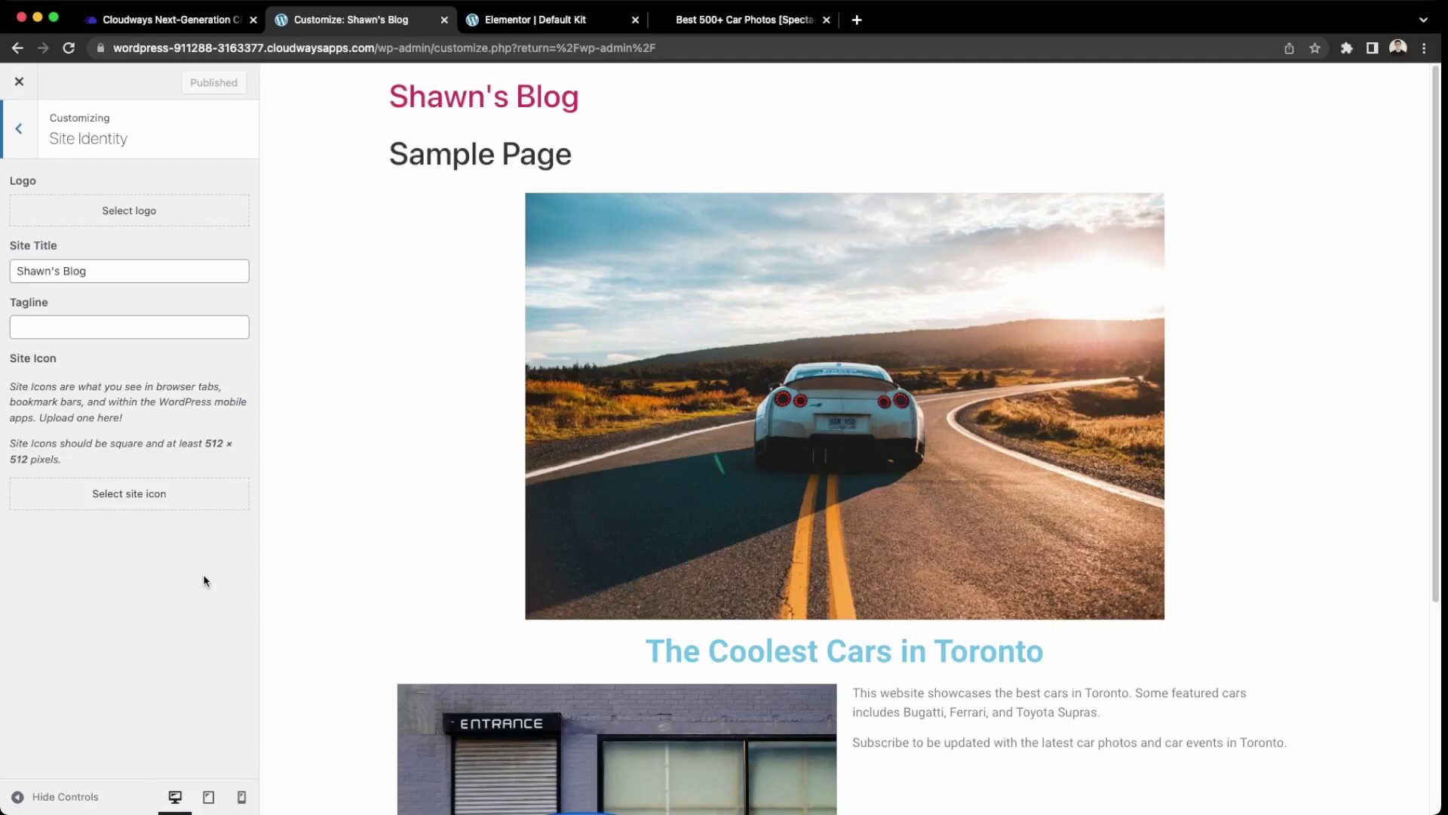
Create a new menu named Main Menu assigned to the Header location.
{"action": "left_click", "coordinate": [13, 133]}
{"action": "left_click", "coordinate": [129, 297]}
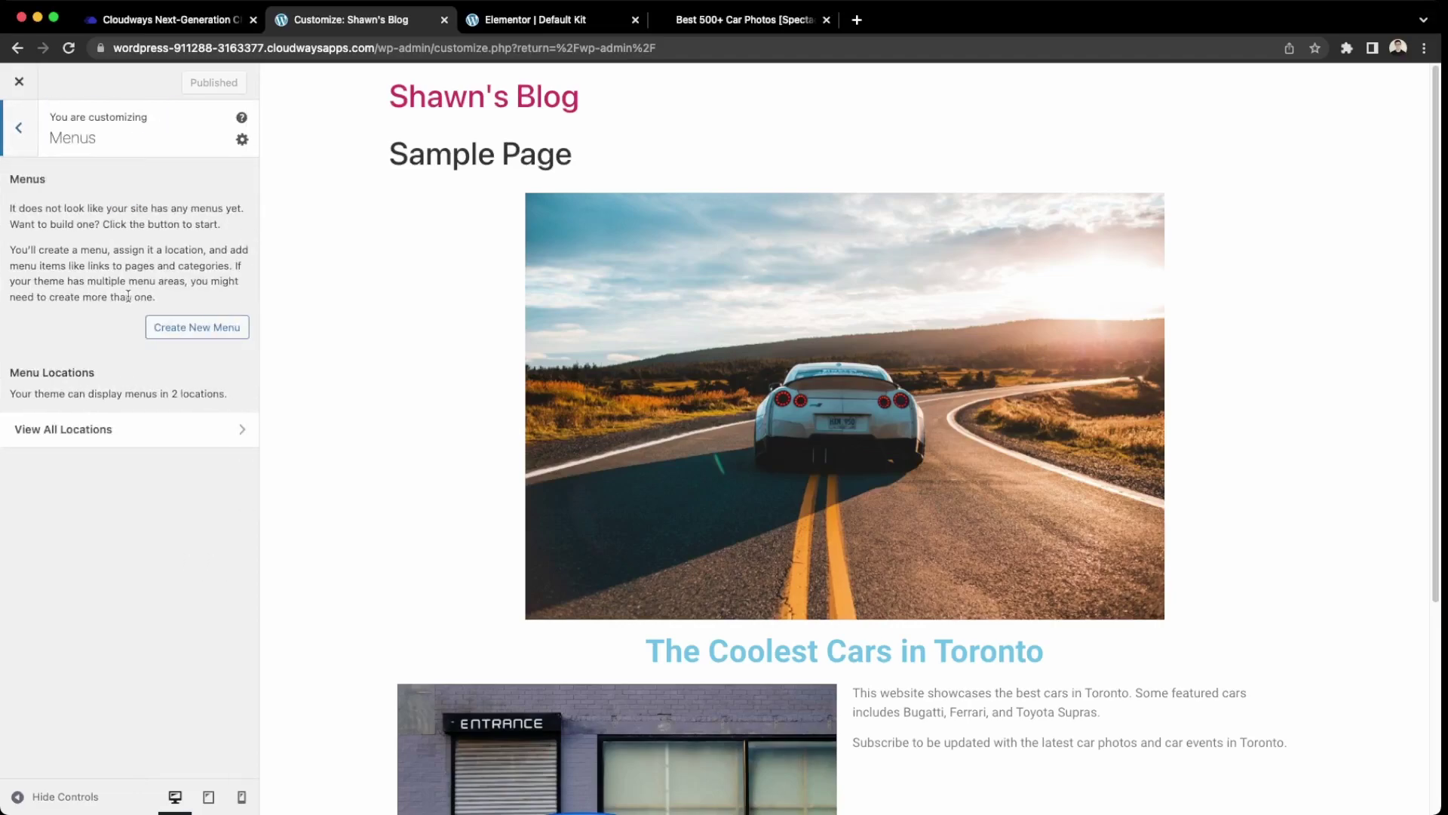
{"action": "left_click", "coordinate": [210, 332]}
{"action": "left_click", "coordinate": [120, 209]}
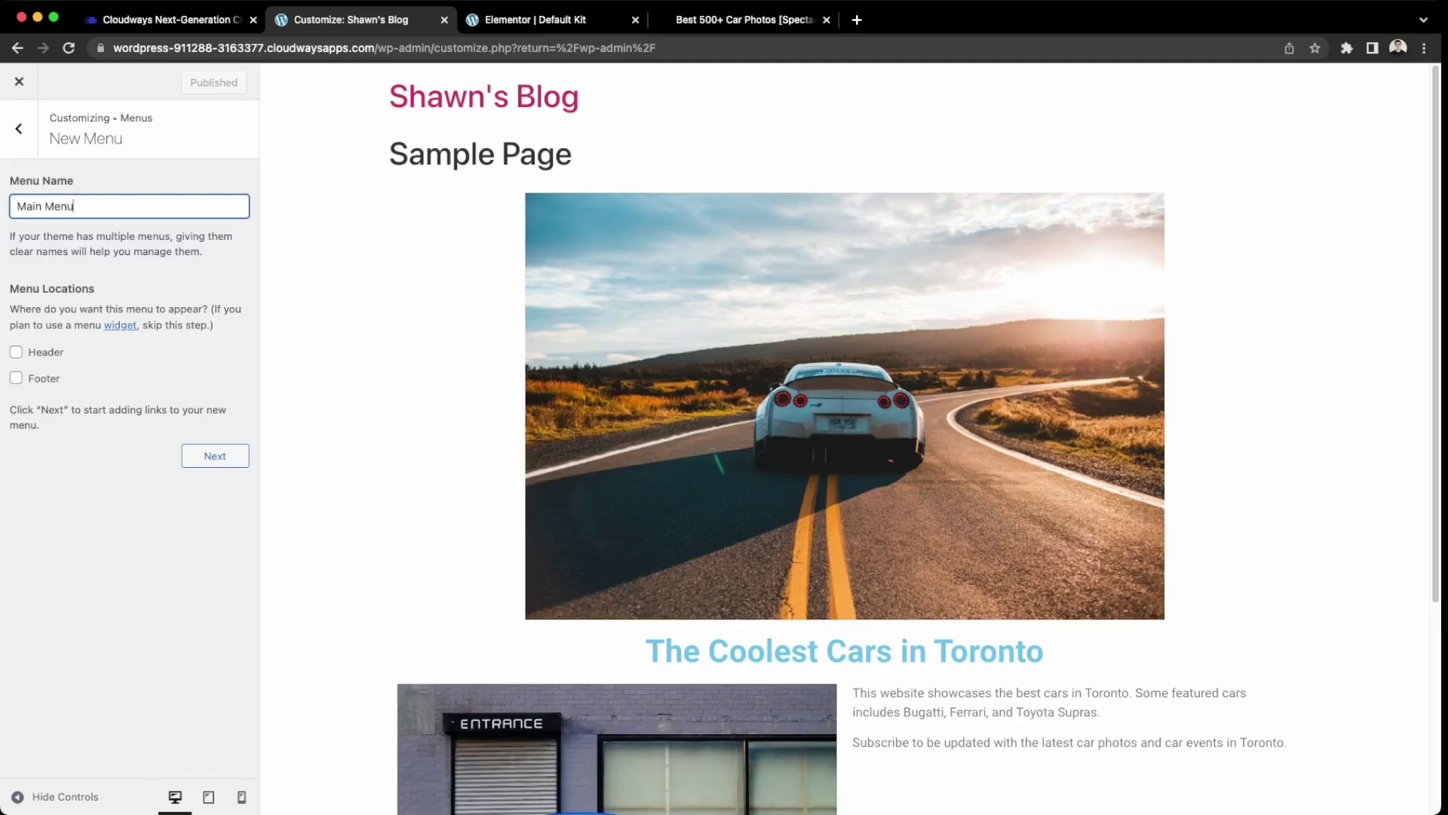
{"action": "left_click", "coordinate": [58, 352]}
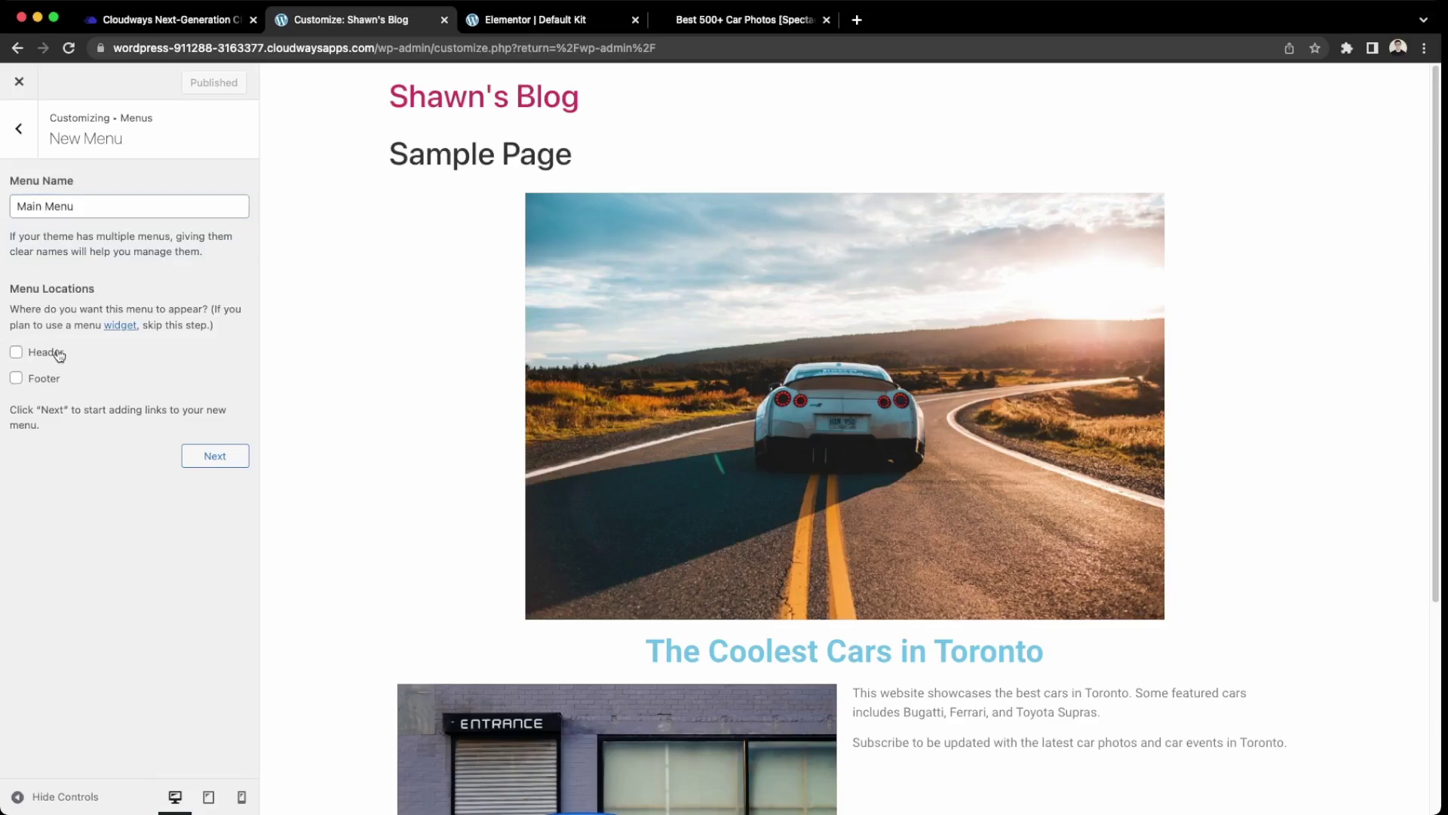
{"action": "left_click", "coordinate": [233, 467]}
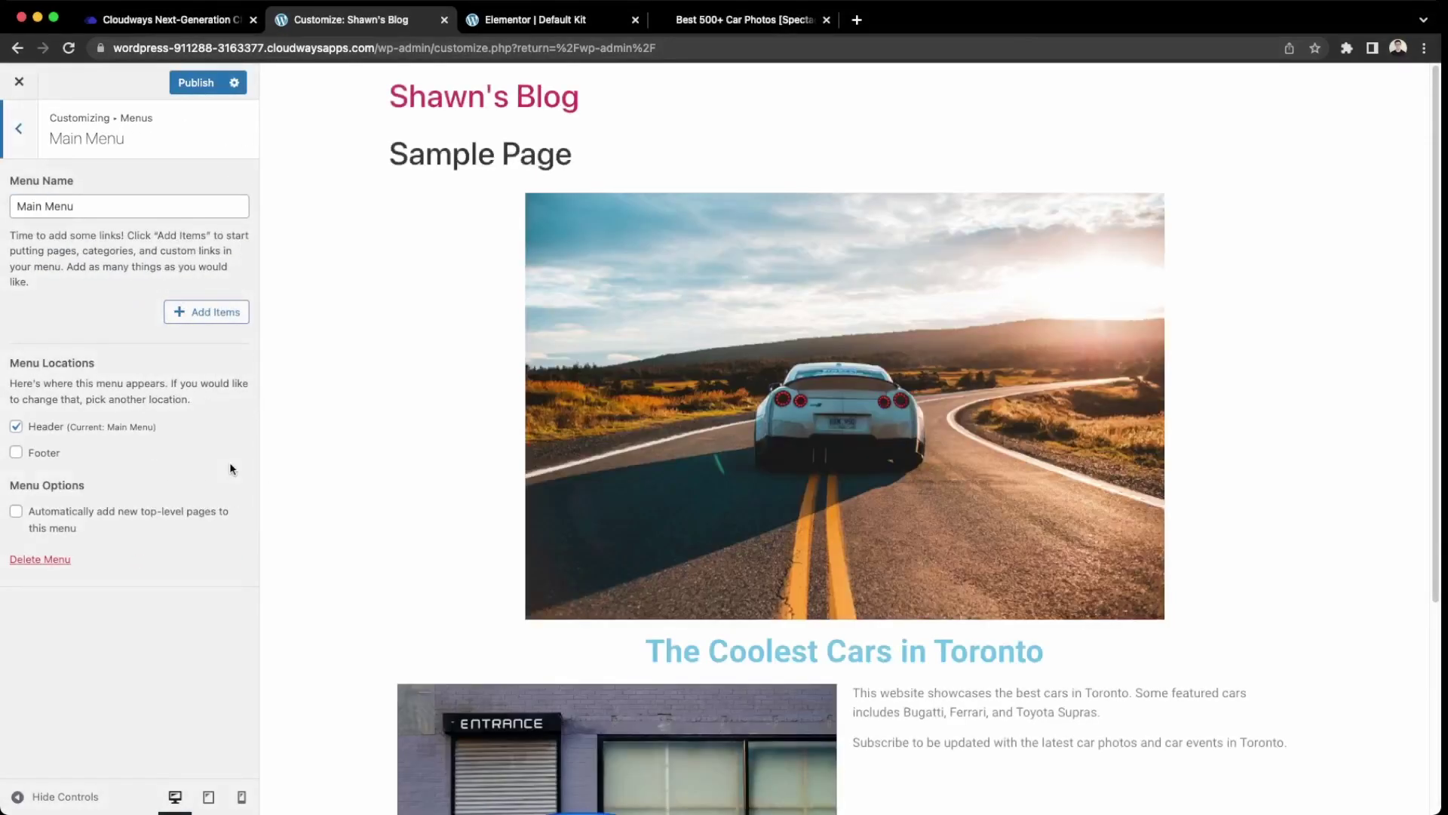
Add Sample Page to Main Menu, publish it, and close the Customizer.
{"action": "left_click", "coordinate": [209, 320]}
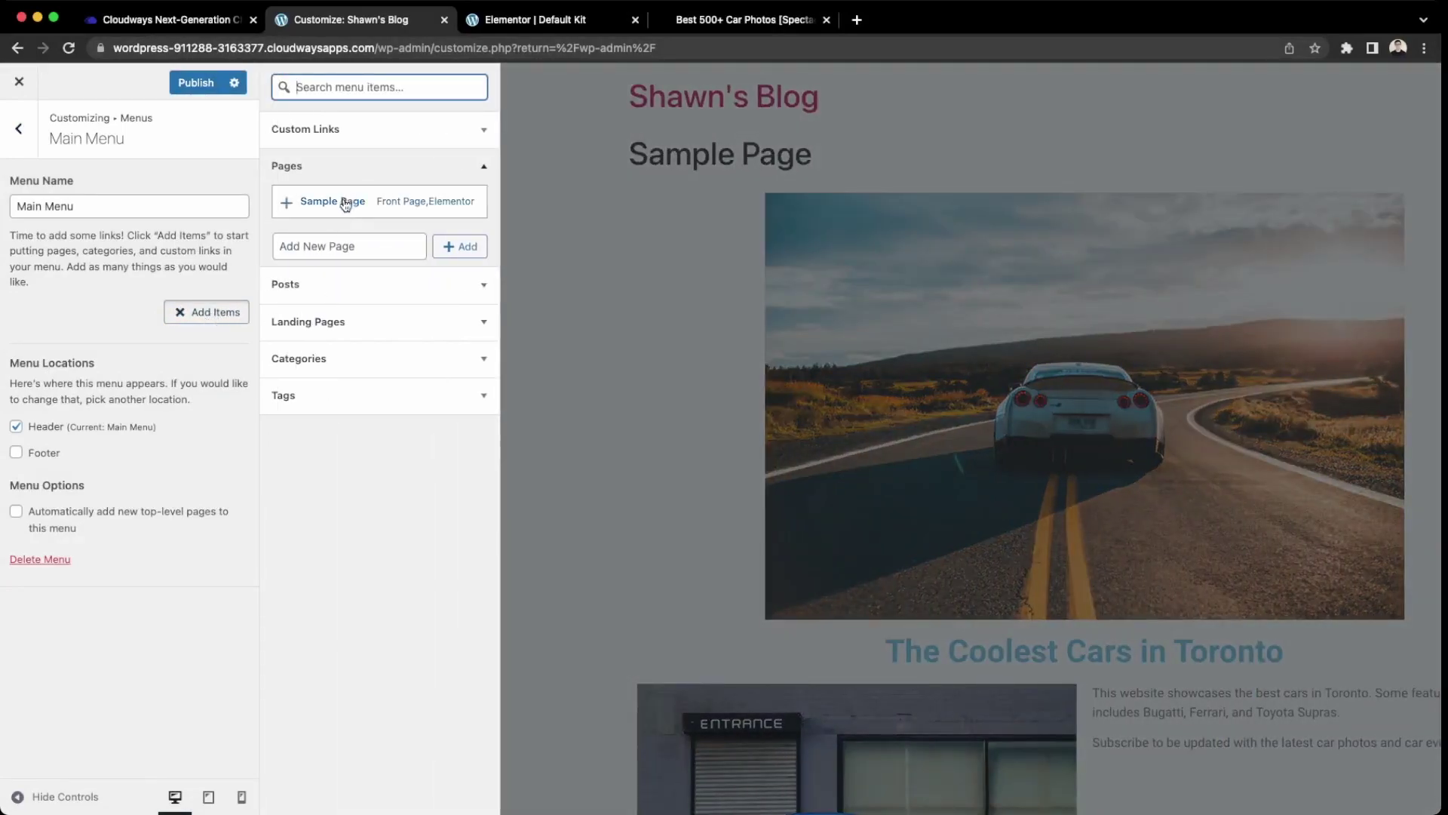
{"action": "left_click", "coordinate": [343, 204]}
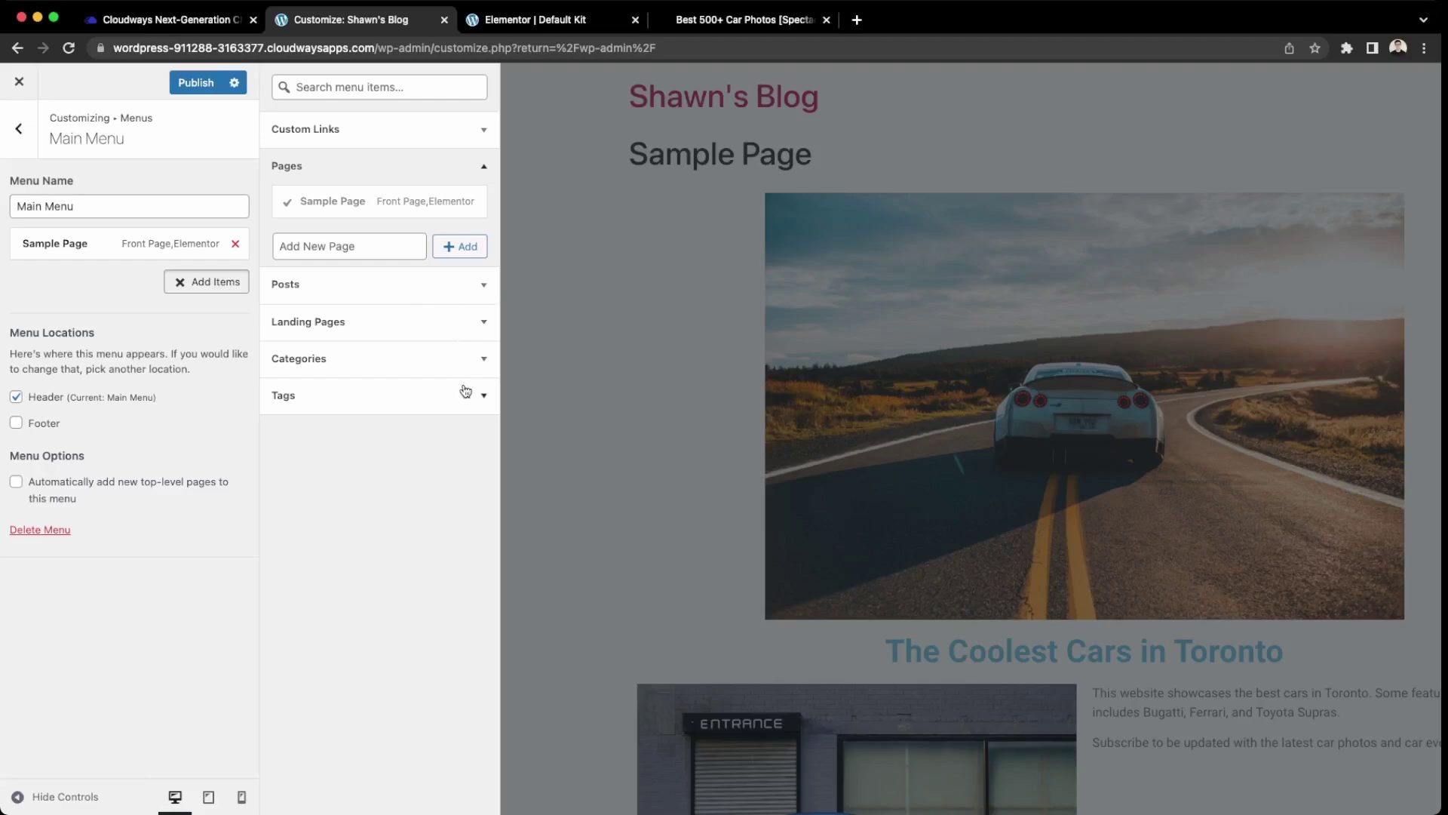
{"action": "left_click", "coordinate": [473, 295]}
{"action": "left_click", "coordinate": [483, 203]}
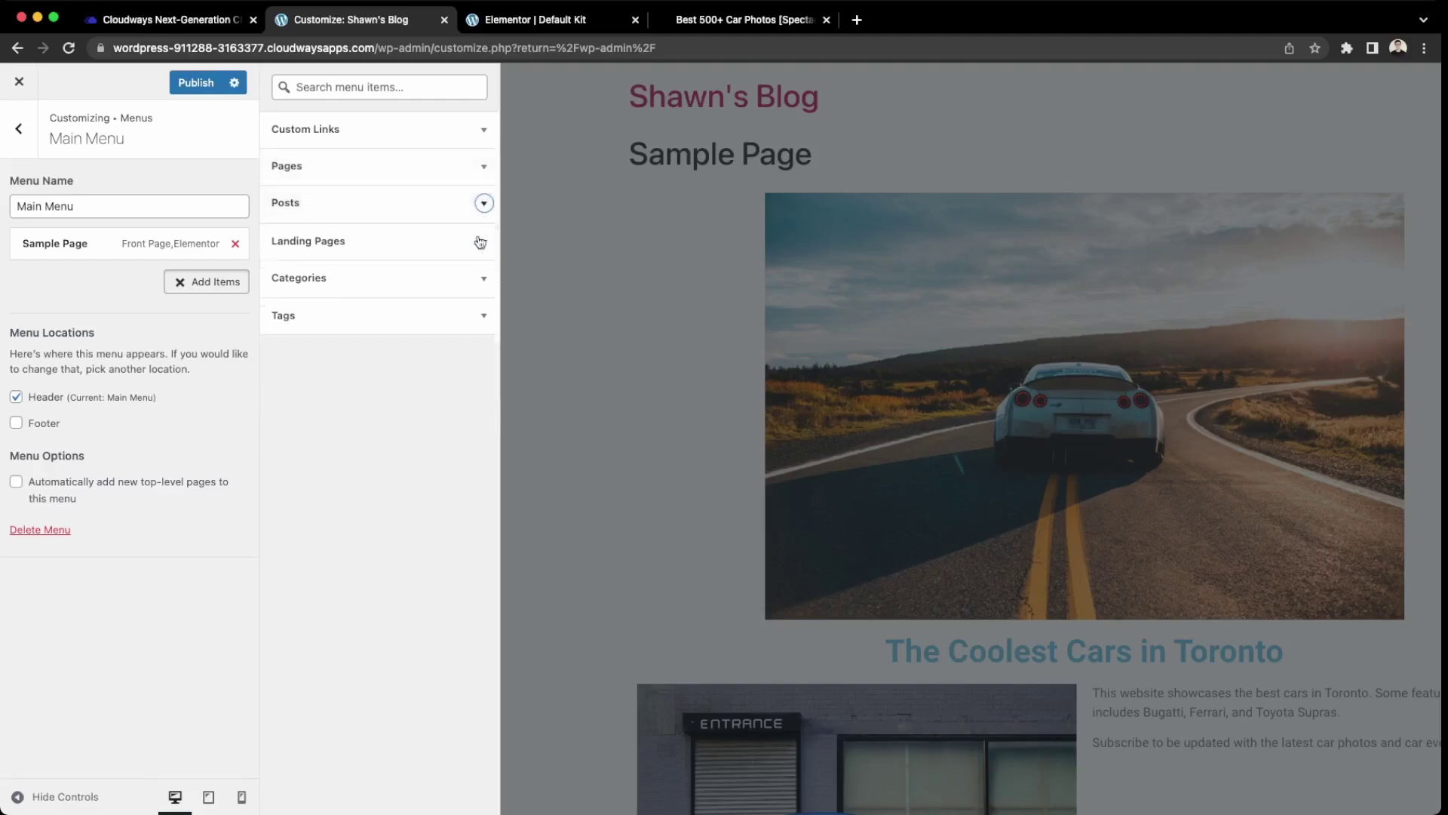
{"action": "left_click", "coordinate": [192, 85]}
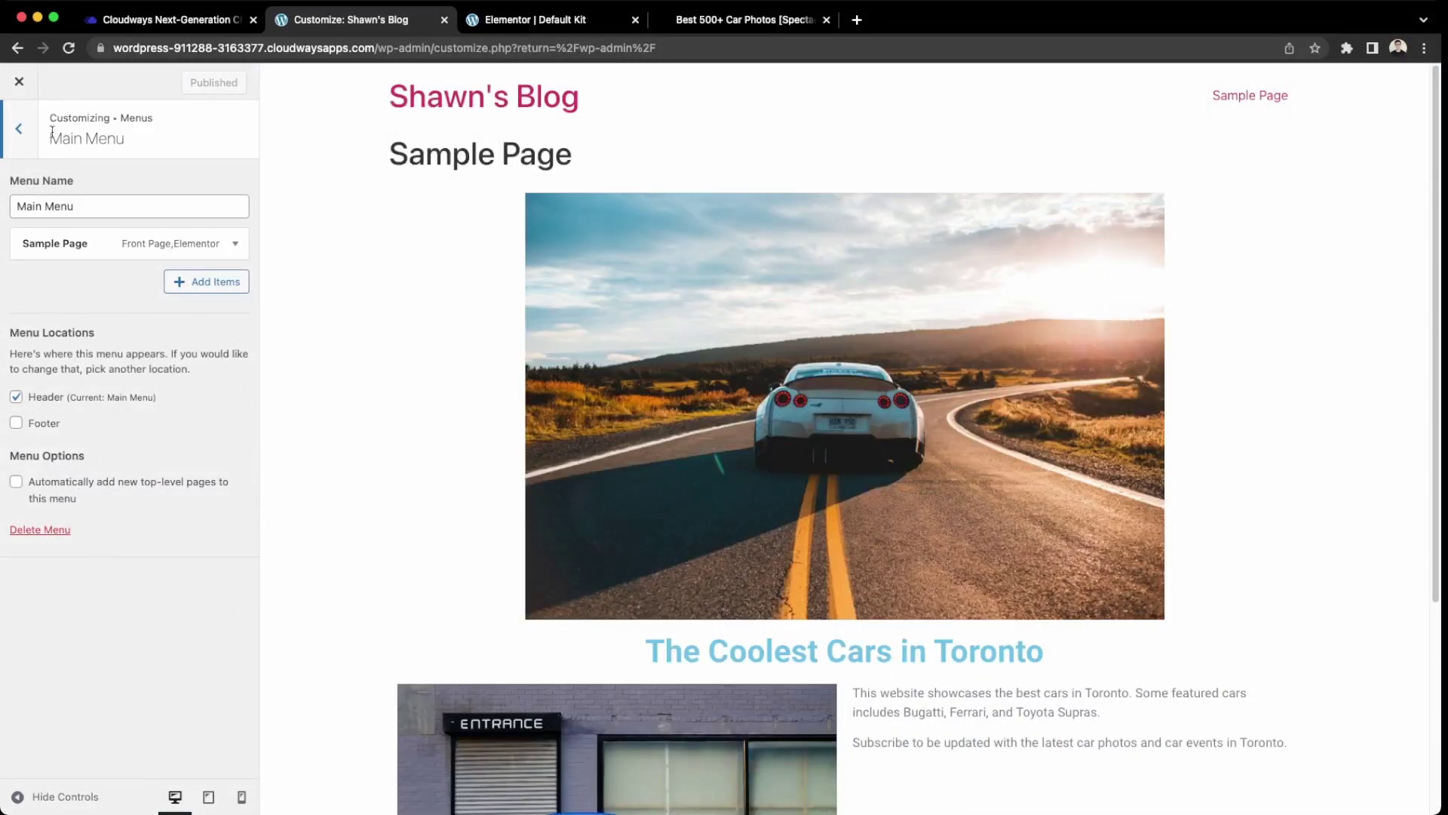
{"action": "left_click", "coordinate": [21, 82]}
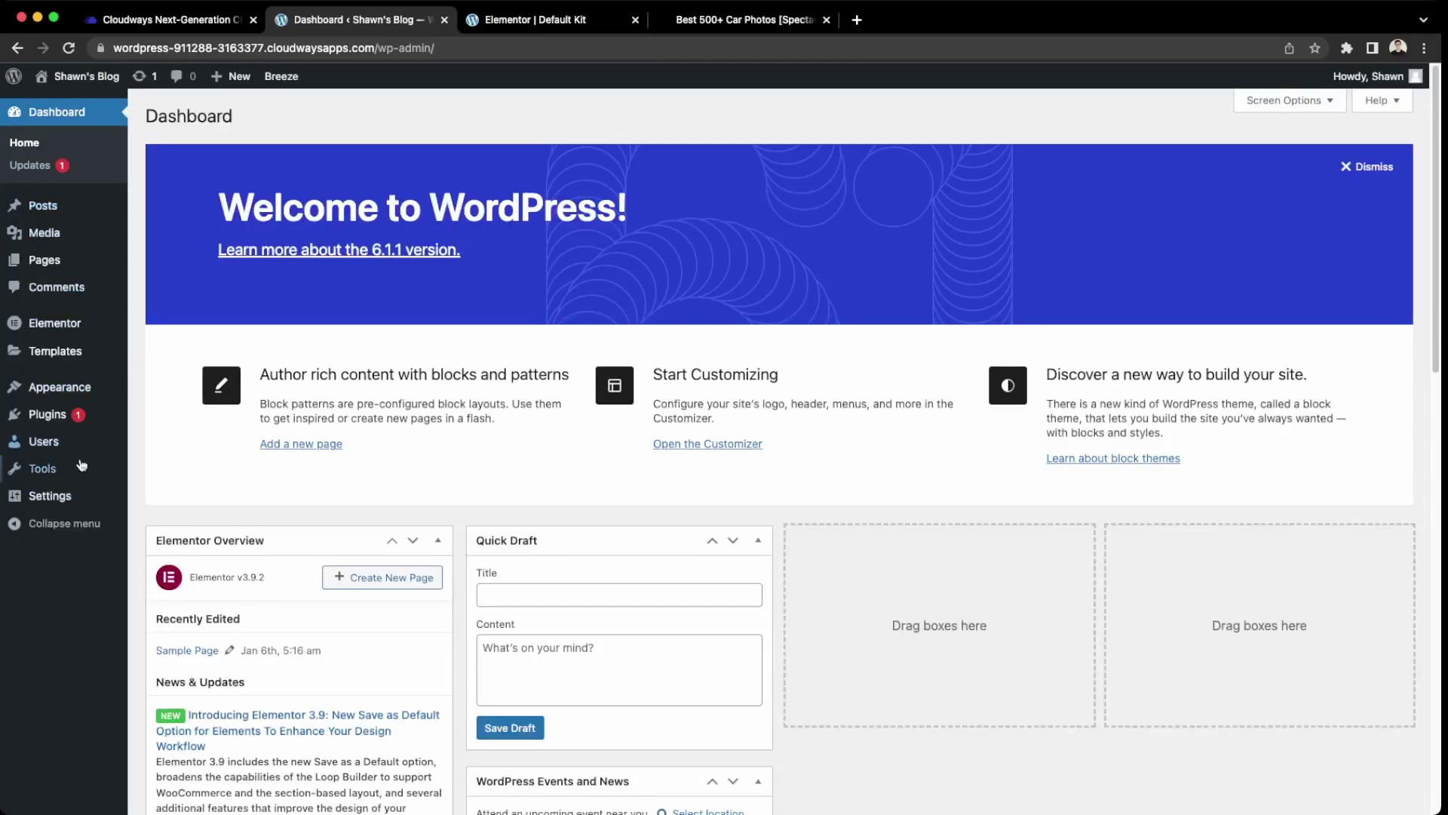
{"action": "mouse_move", "coordinate": [41, 311]}
{"action": "mouse_move", "coordinate": [55, 263]}
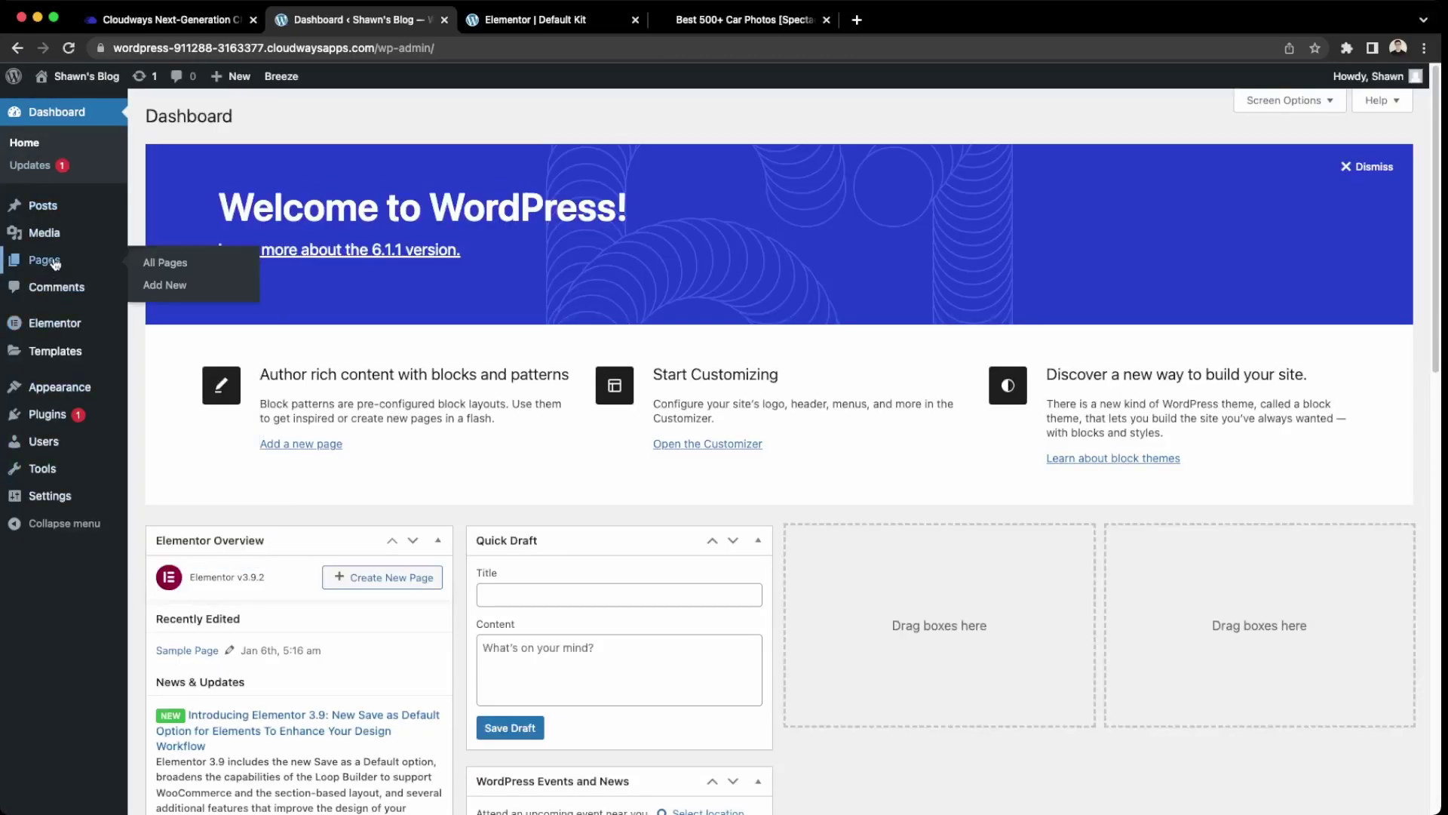
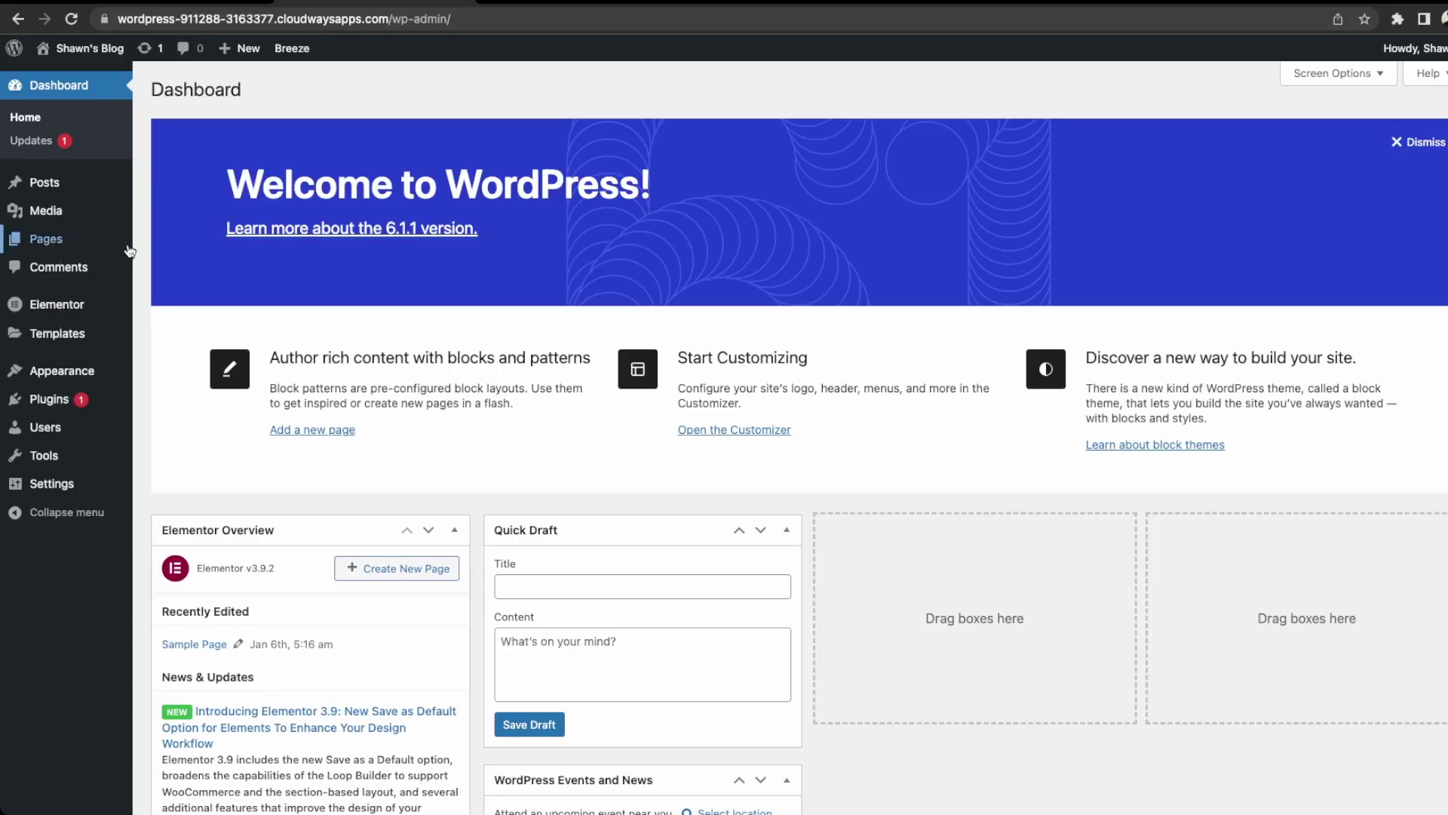
Create and publish a new page titled 'About'.
{"action": "mouse_move", "coordinate": [129, 251]}
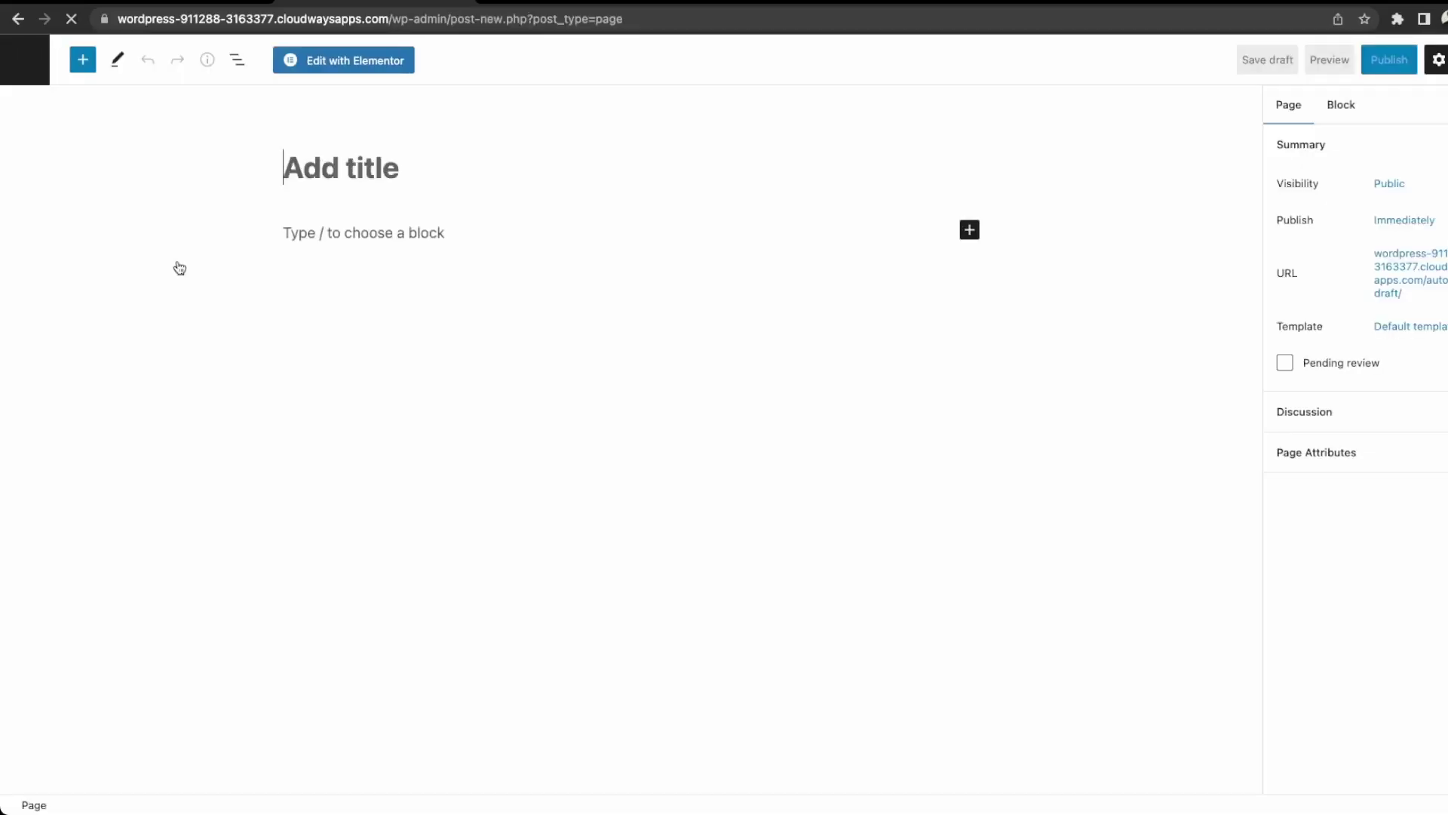
{"action": "type", "text": "About"}
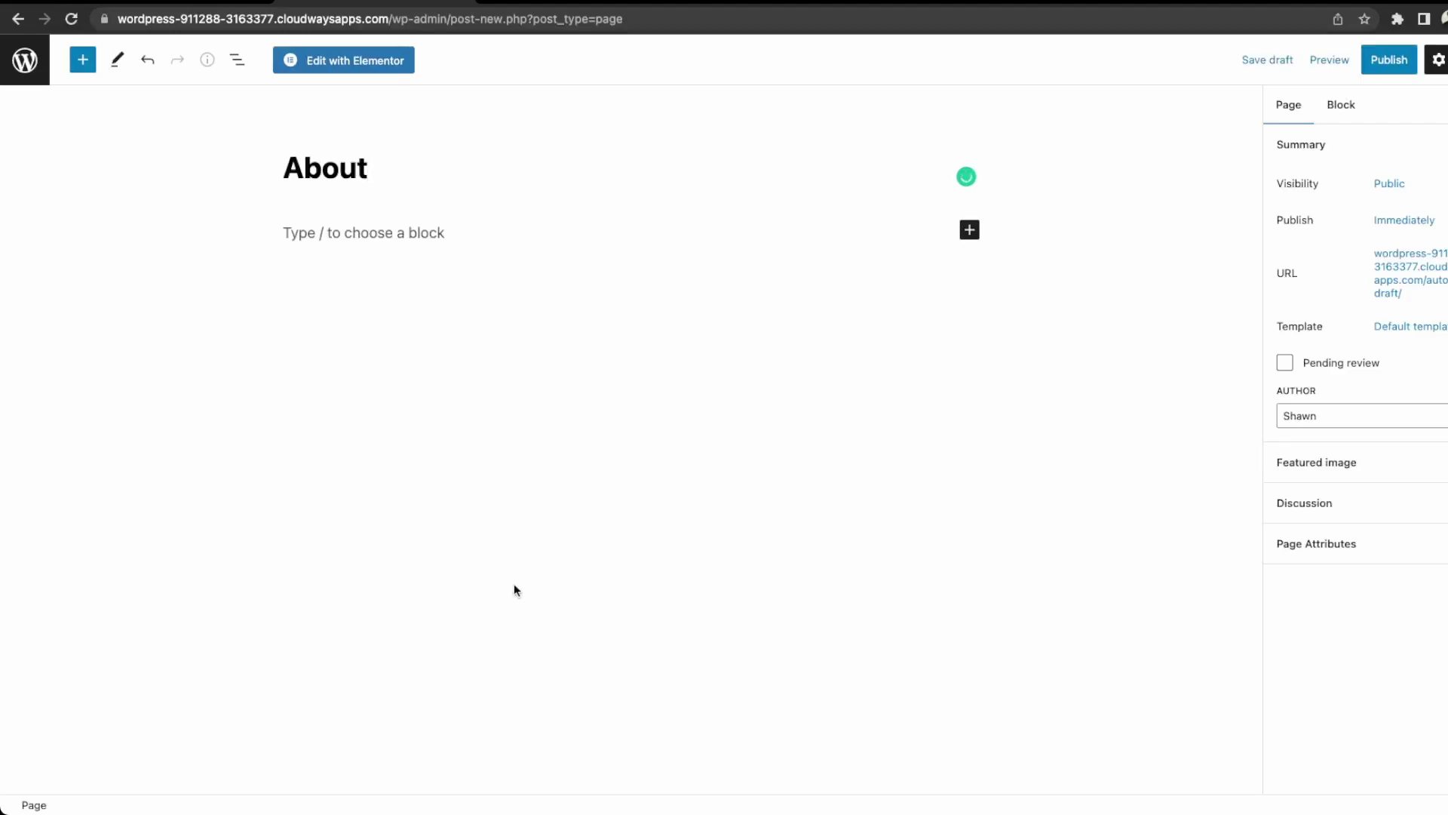
{"action": "left_click", "coordinate": [1399, 72]}
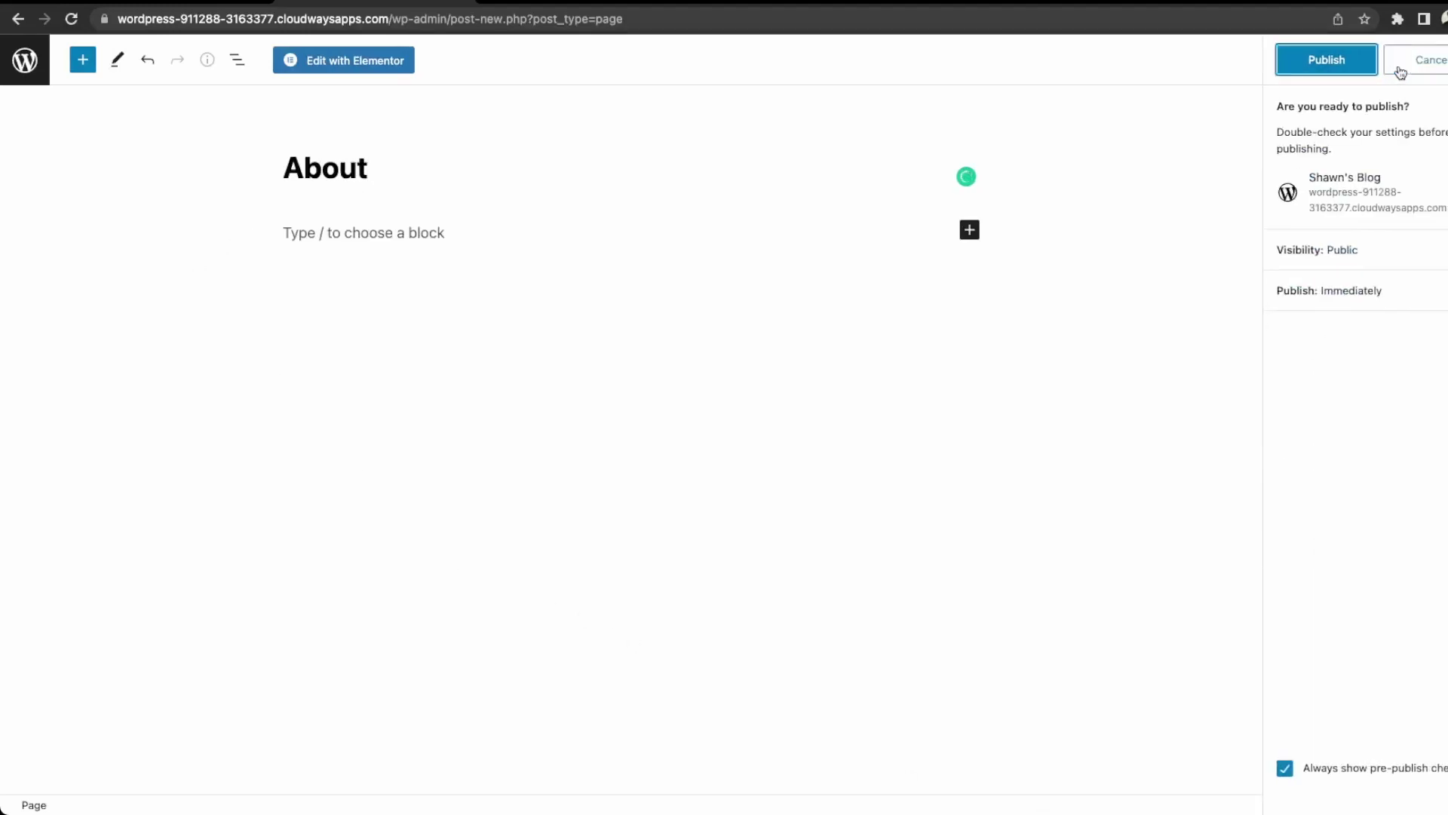
{"action": "left_click", "coordinate": [1323, 65]}
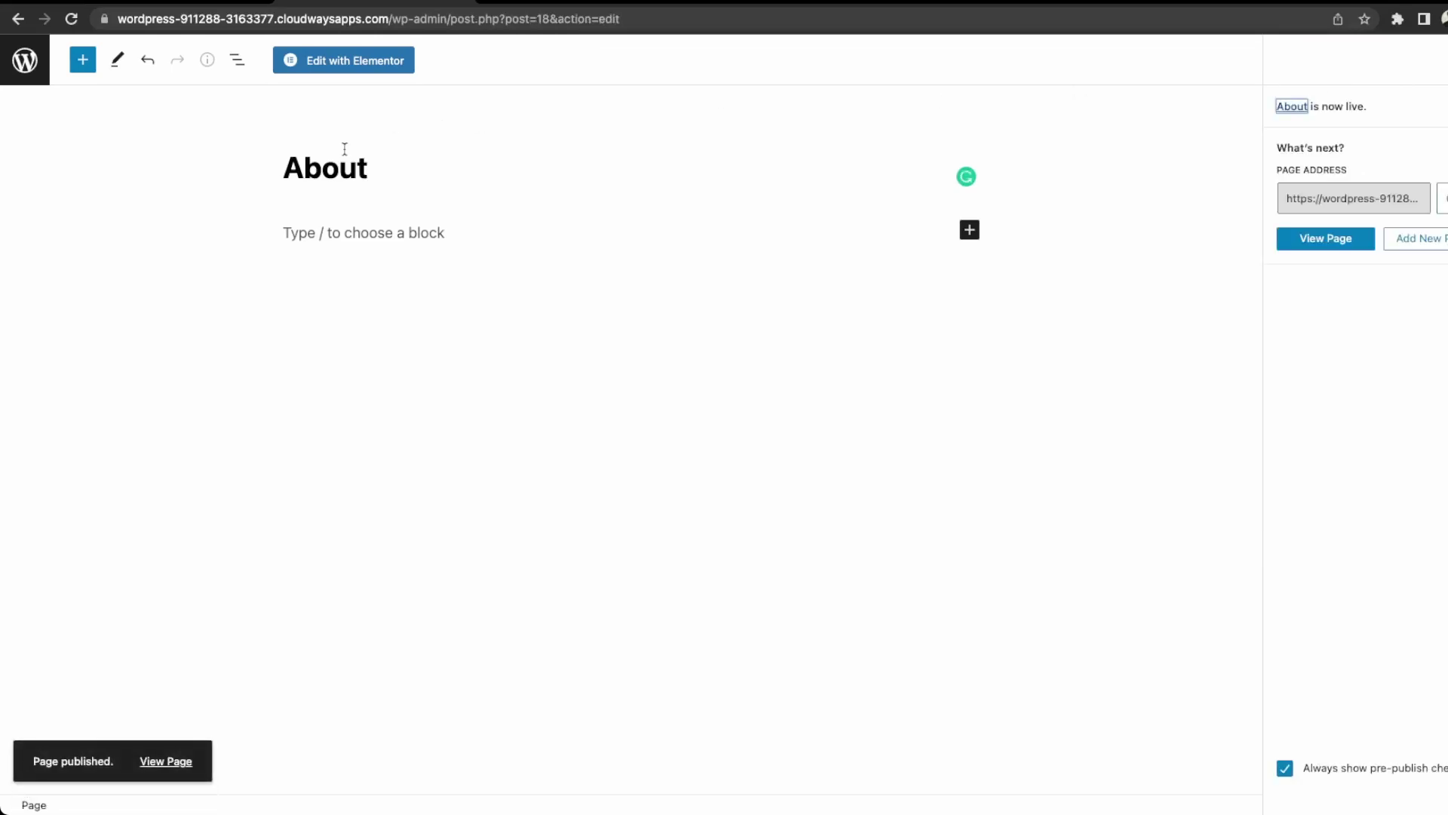
Create and publish a second new page titled 'Services'.
{"action": "left_click", "coordinate": [1437, 240]}
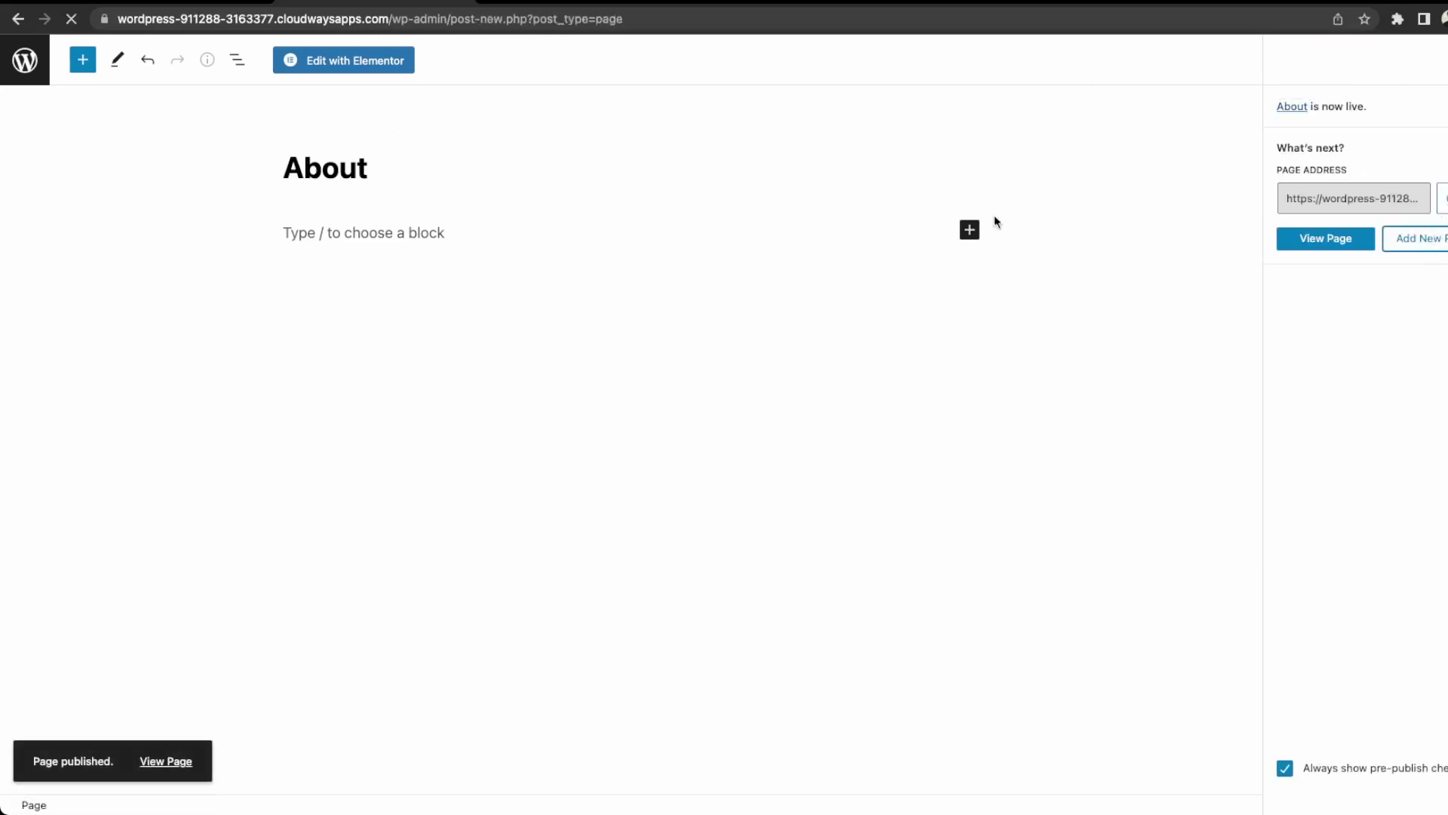
{"action": "left_click", "coordinate": [387, 175]}
{"action": "type", "text": "Services"}
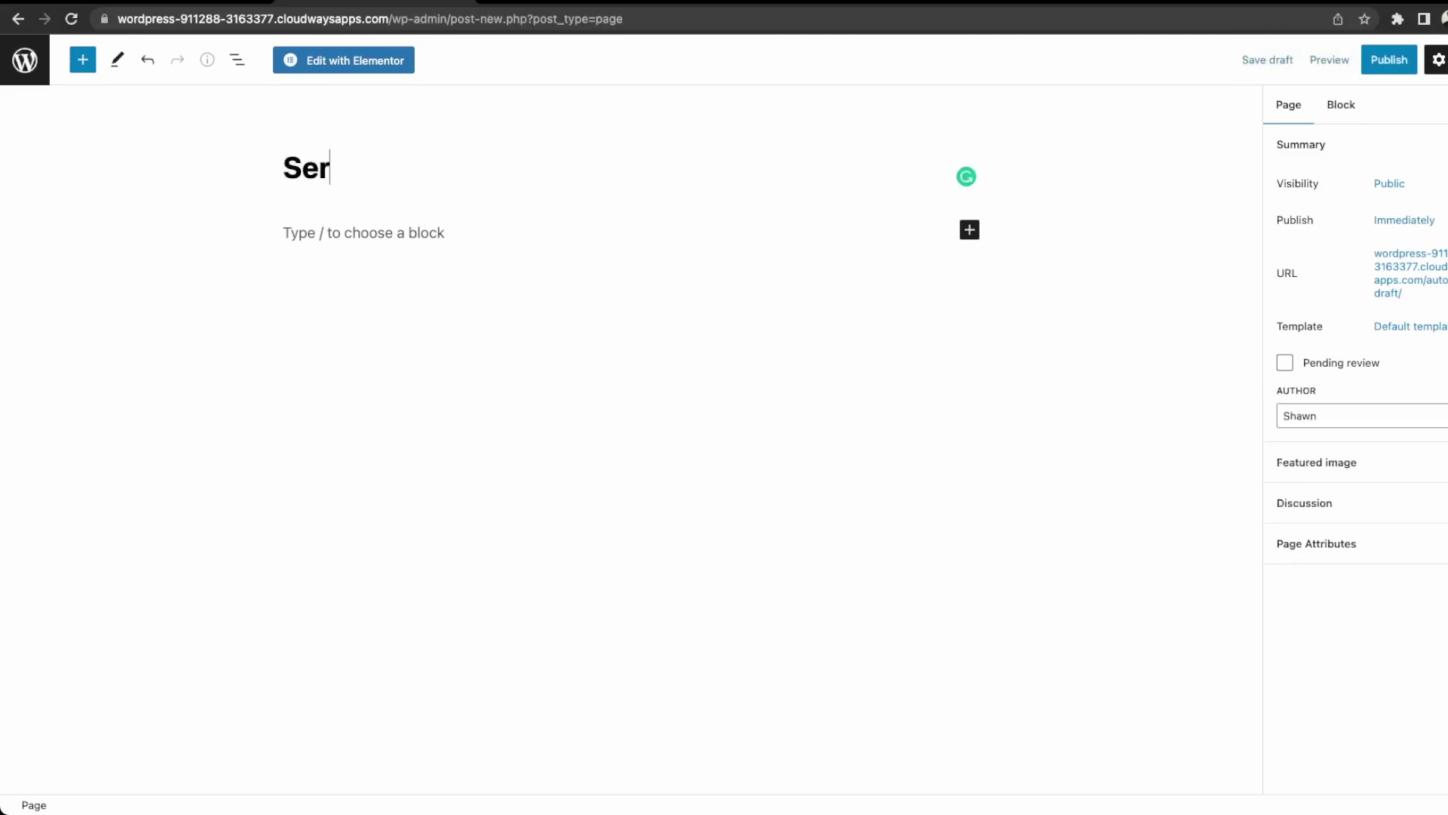
{"action": "left_click", "coordinate": [1392, 70]}
{"action": "left_click", "coordinate": [1344, 67]}
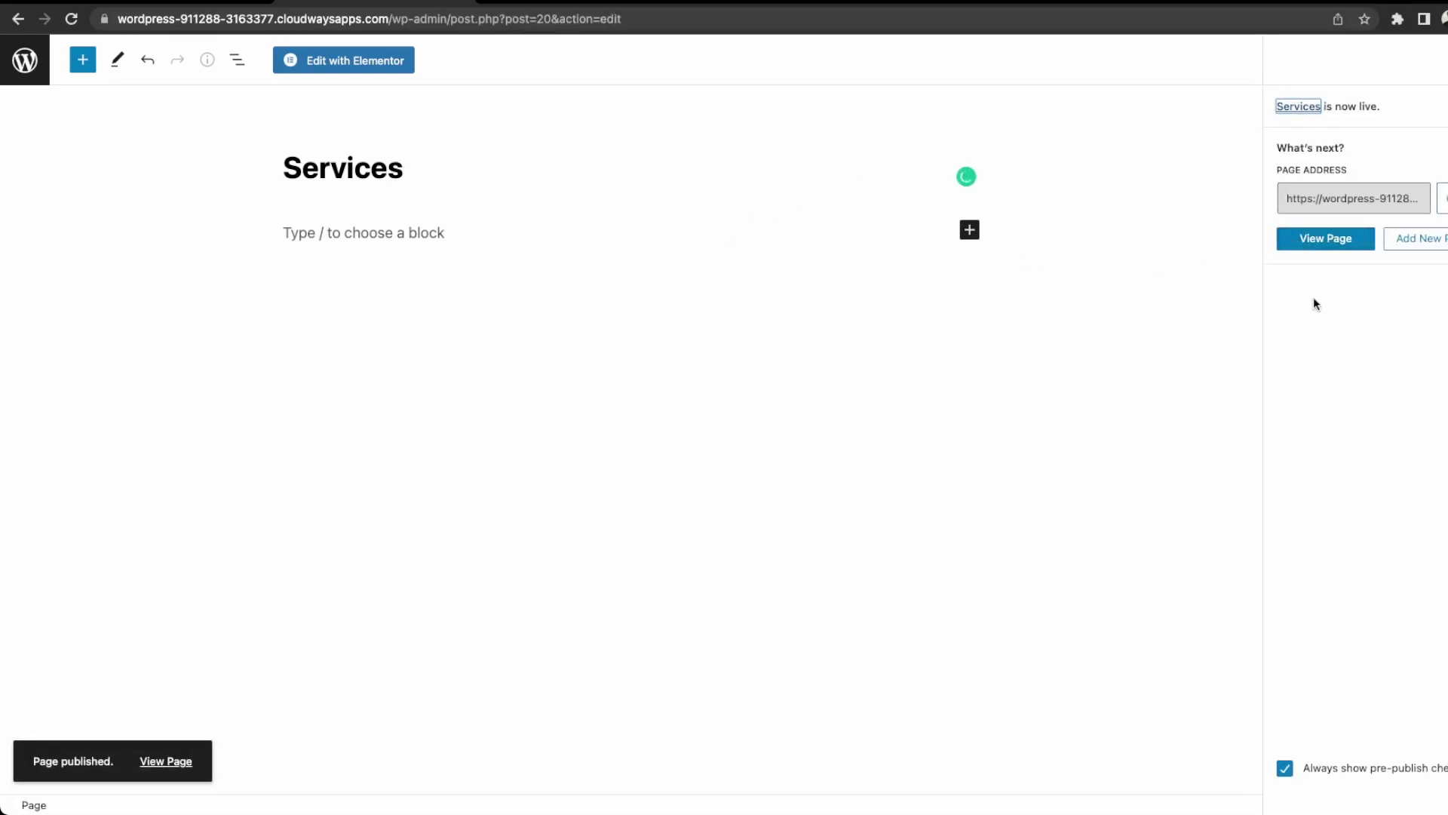
Create and publish a 'Contact' page, then return to the Pages list.
{"action": "left_click", "coordinate": [1426, 246]}
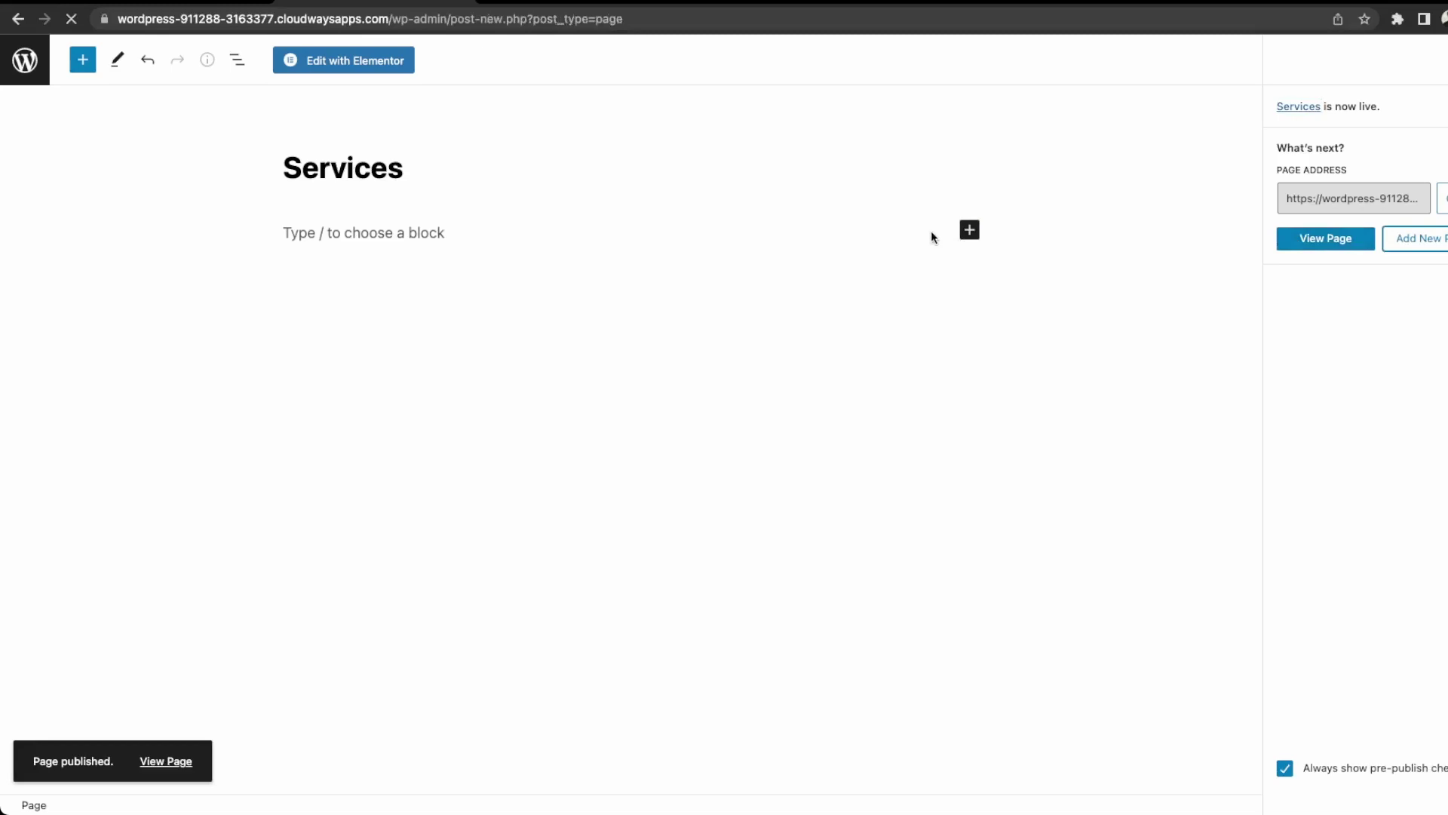
{"action": "left_click", "coordinate": [450, 181]}
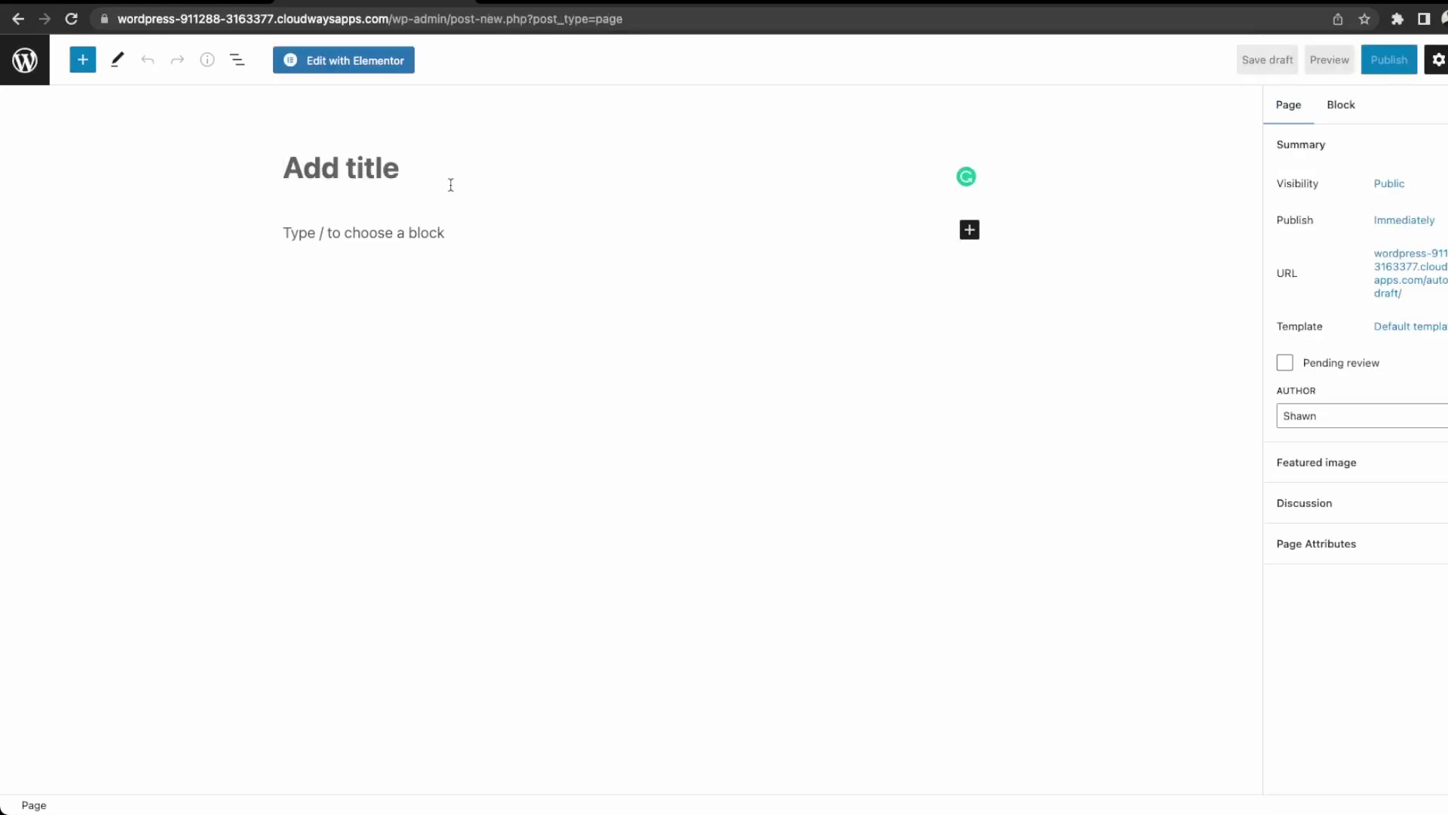
{"action": "type", "text": "Contact"}
{"action": "left_click", "coordinate": [1389, 60]}
{"action": "left_click", "coordinate": [1355, 72]}
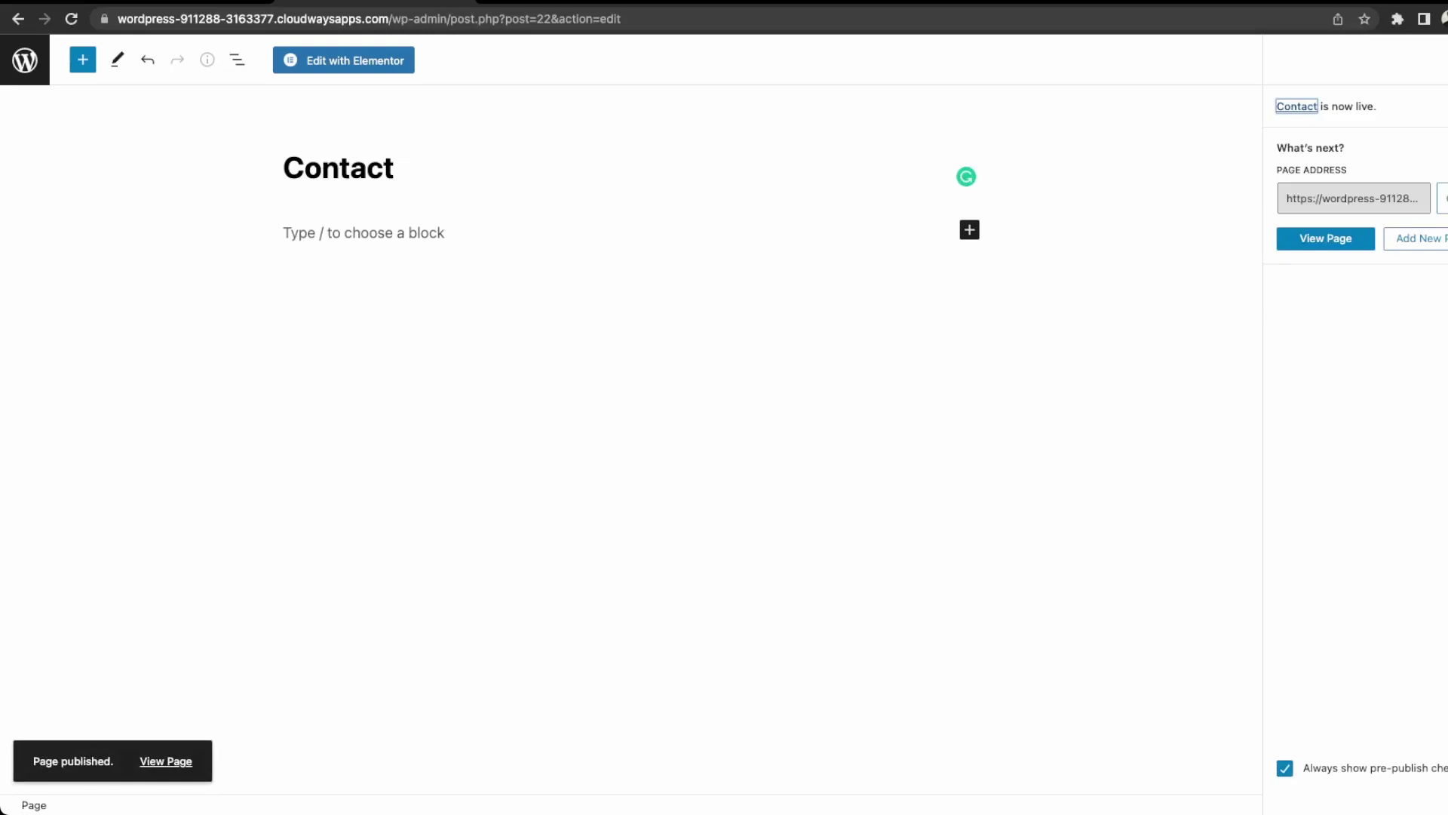
{"action": "left_click", "coordinate": [25, 61]}
In Main Menu, relabel the Sample Page item as 'Home'.
{"action": "mouse_move", "coordinate": [68, 378]}
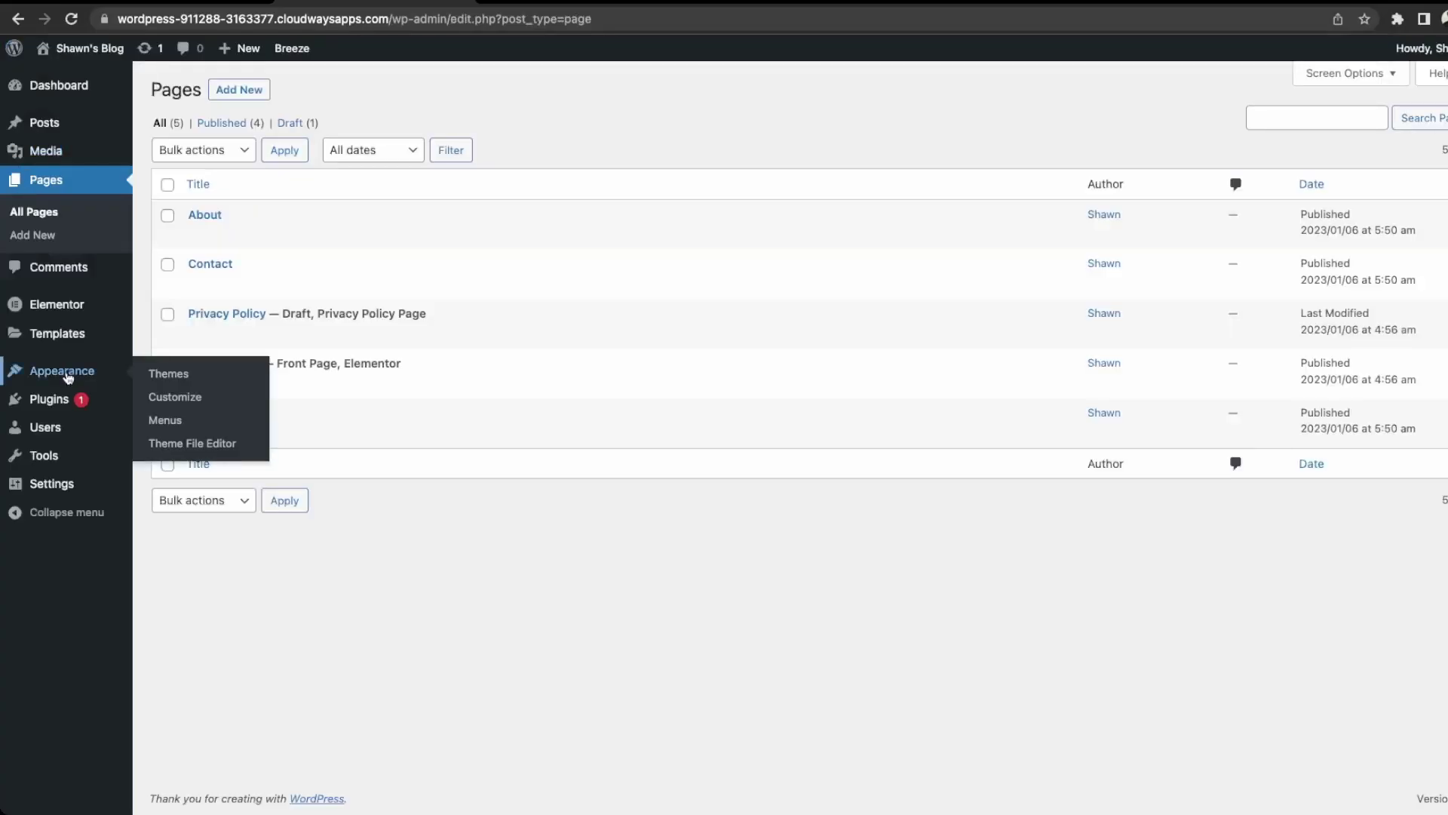
{"action": "left_click", "coordinate": [170, 419]}
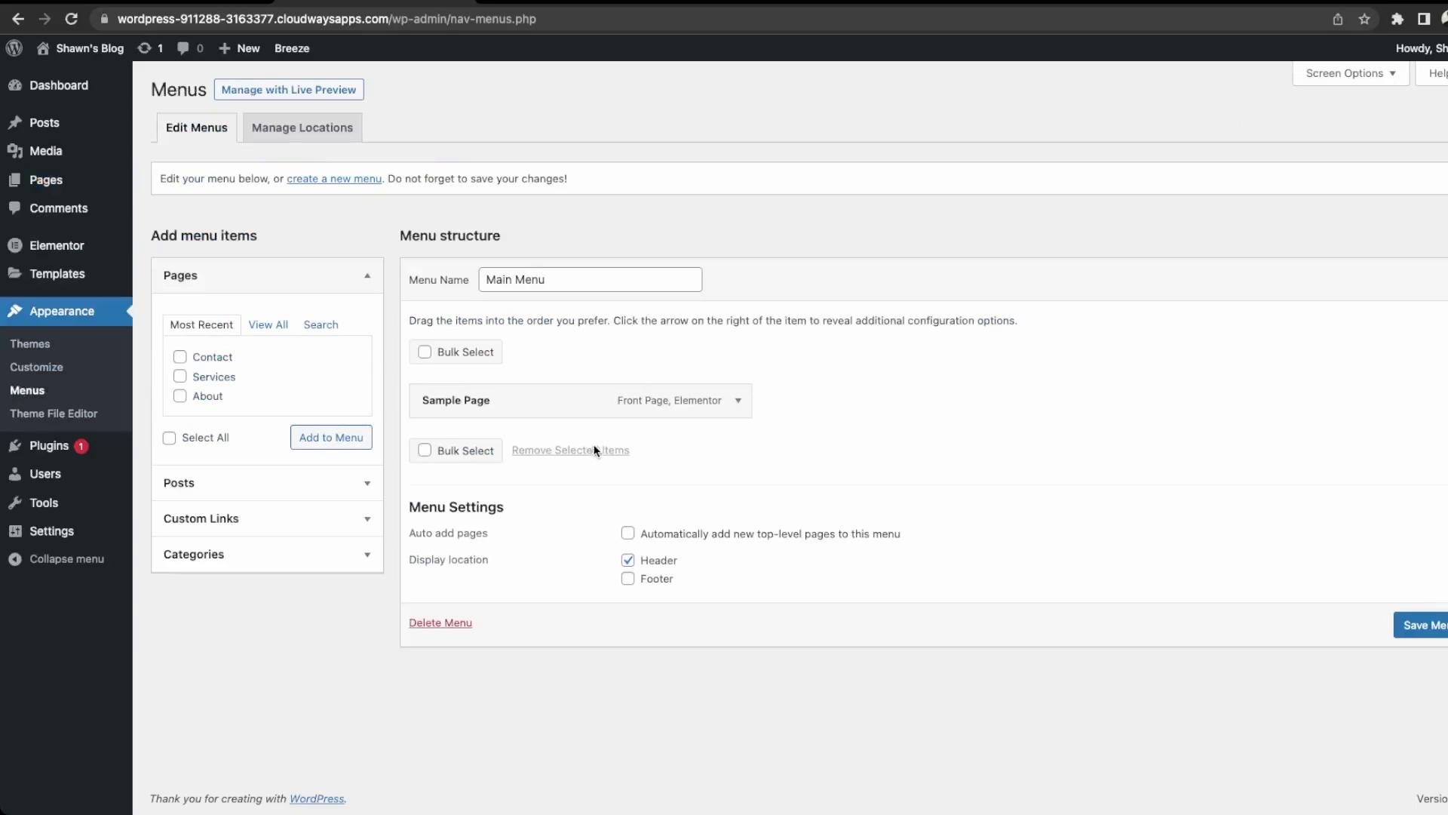
{"action": "left_click", "coordinate": [743, 402]}
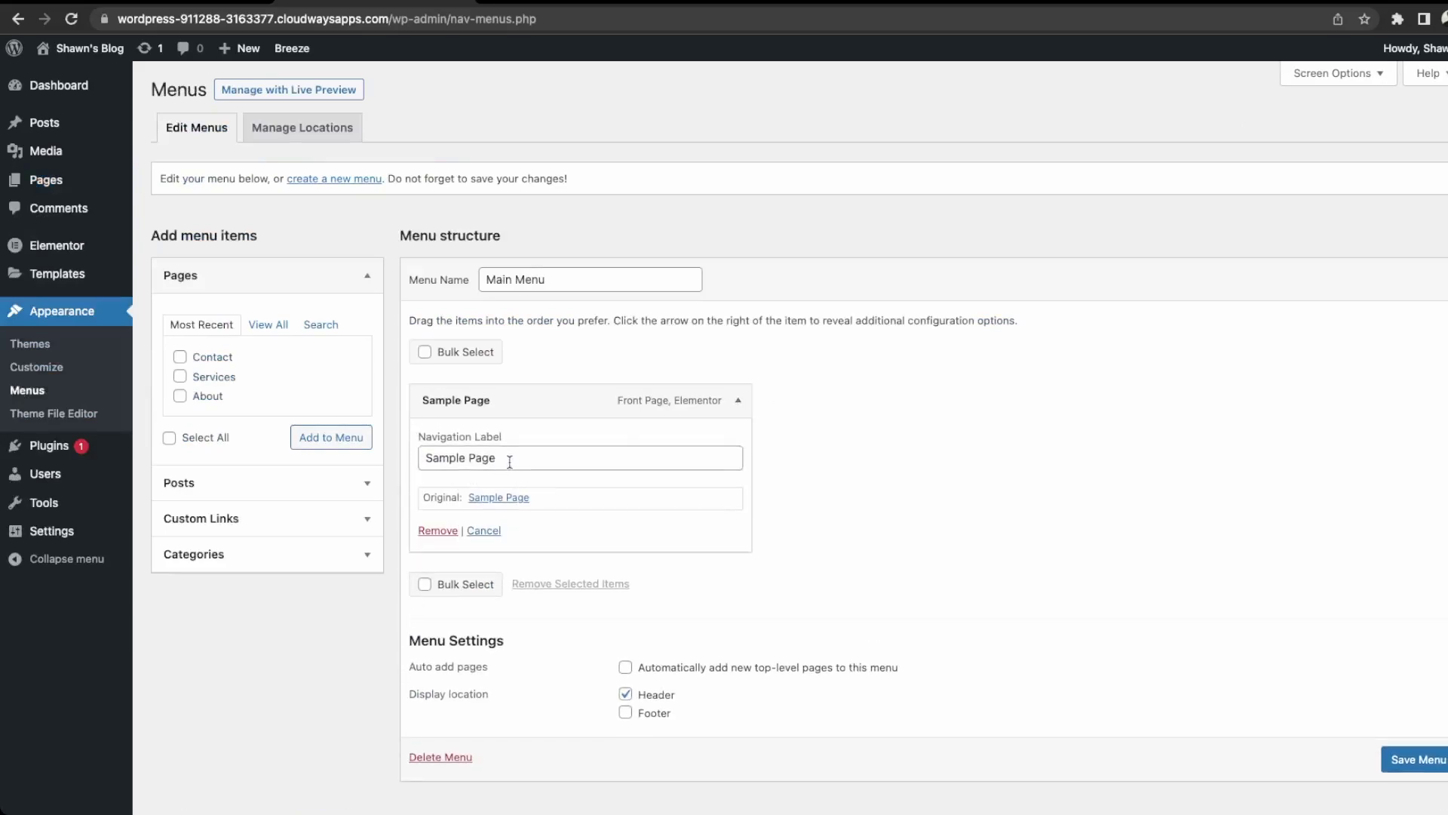
{"action": "left_click_drag", "start_coordinate": [507, 458], "coordinate": [373, 459]}
{"action": "type", "text": "Home"}
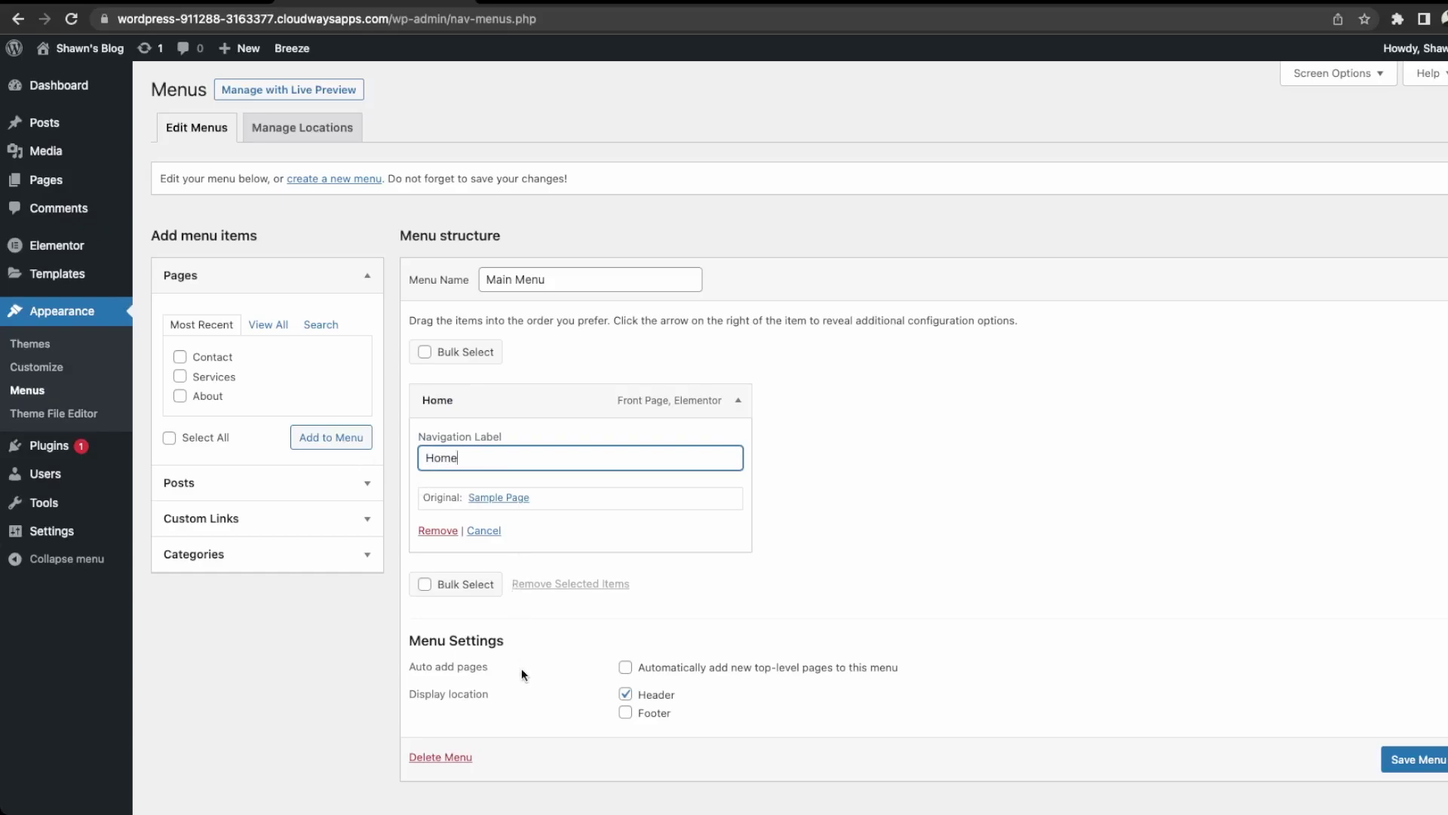
Add About, Services and Contact to the menu, place About after Home, and save.
{"action": "left_click", "coordinate": [180, 395]}
{"action": "left_click", "coordinate": [179, 376]}
{"action": "left_click", "coordinate": [179, 357]}
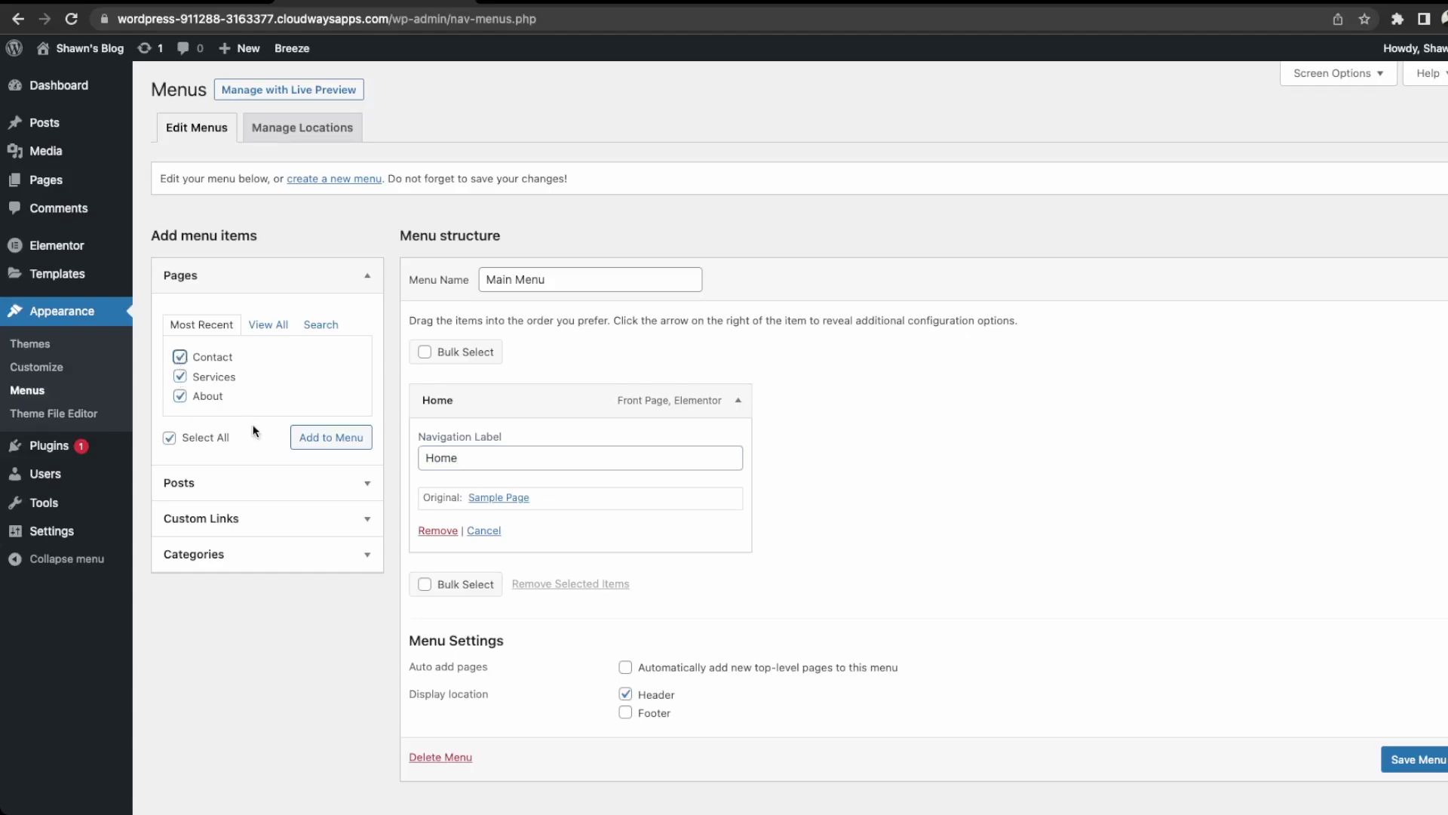
{"action": "left_click", "coordinate": [311, 437]}
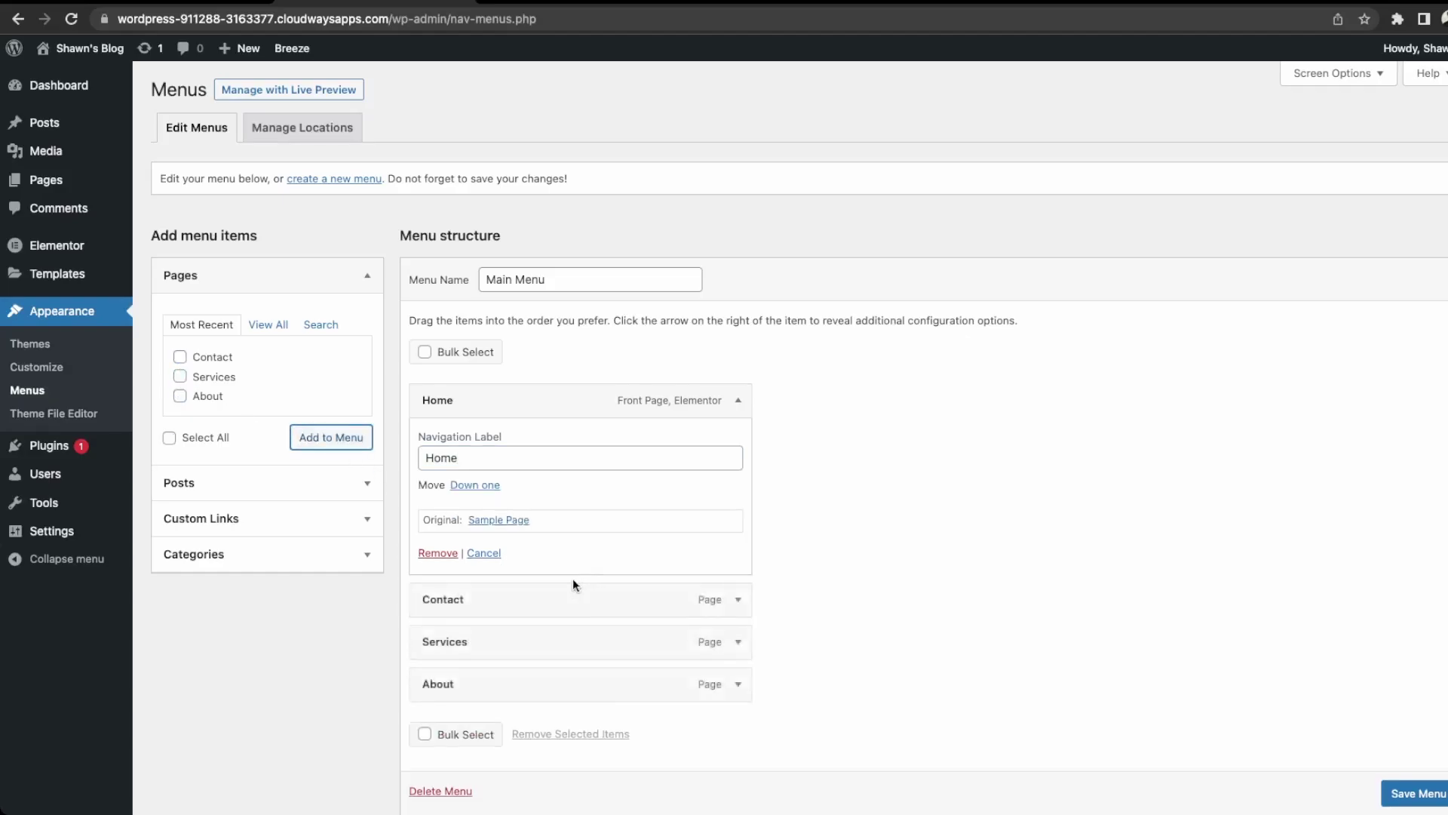
{"action": "mouse_move", "coordinate": [514, 690]}
{"action": "left_mouse_down"}
{"action": "mouse_move", "coordinate": [525, 605]}
{"action": "mouse_move", "coordinate": [537, 686]}
{"action": "left_mouse_up"}
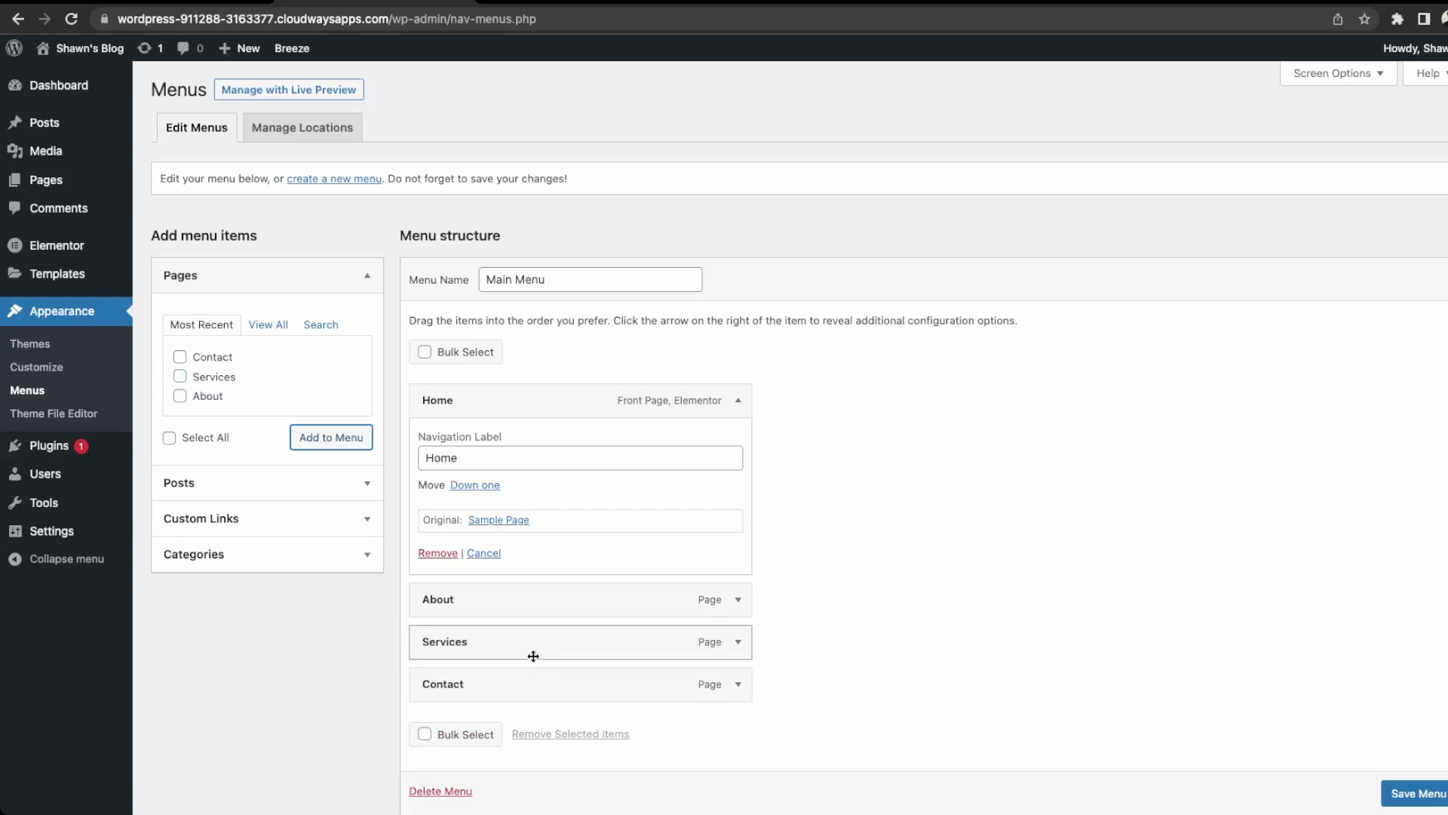
{"action": "scroll", "coordinate": [530, 654], "scroll_direction": "down", "scroll_amount": 1}
{"action": "left_click", "coordinate": [1415, 793]}
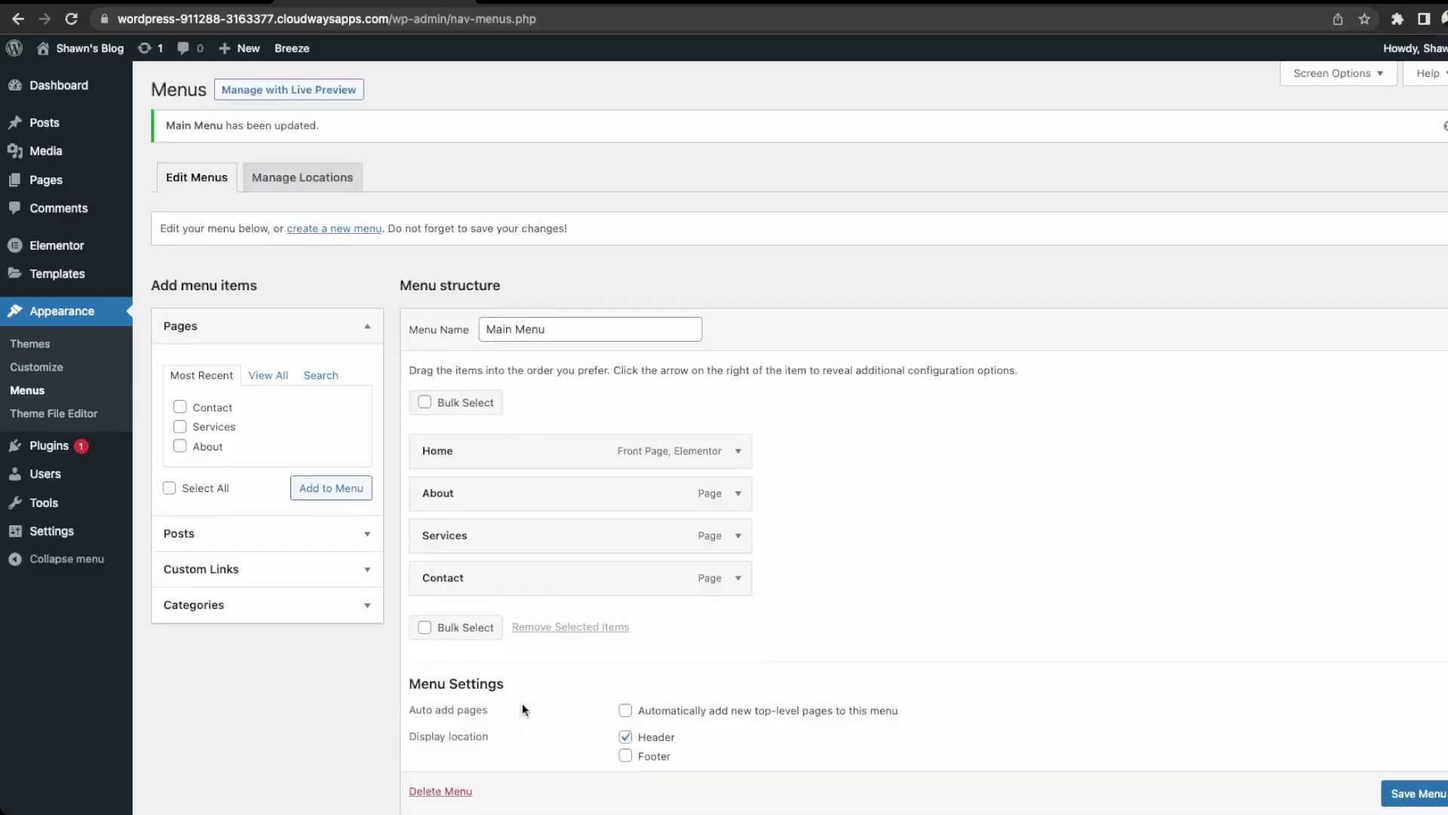
{"action": "left_click", "coordinate": [83, 78]}
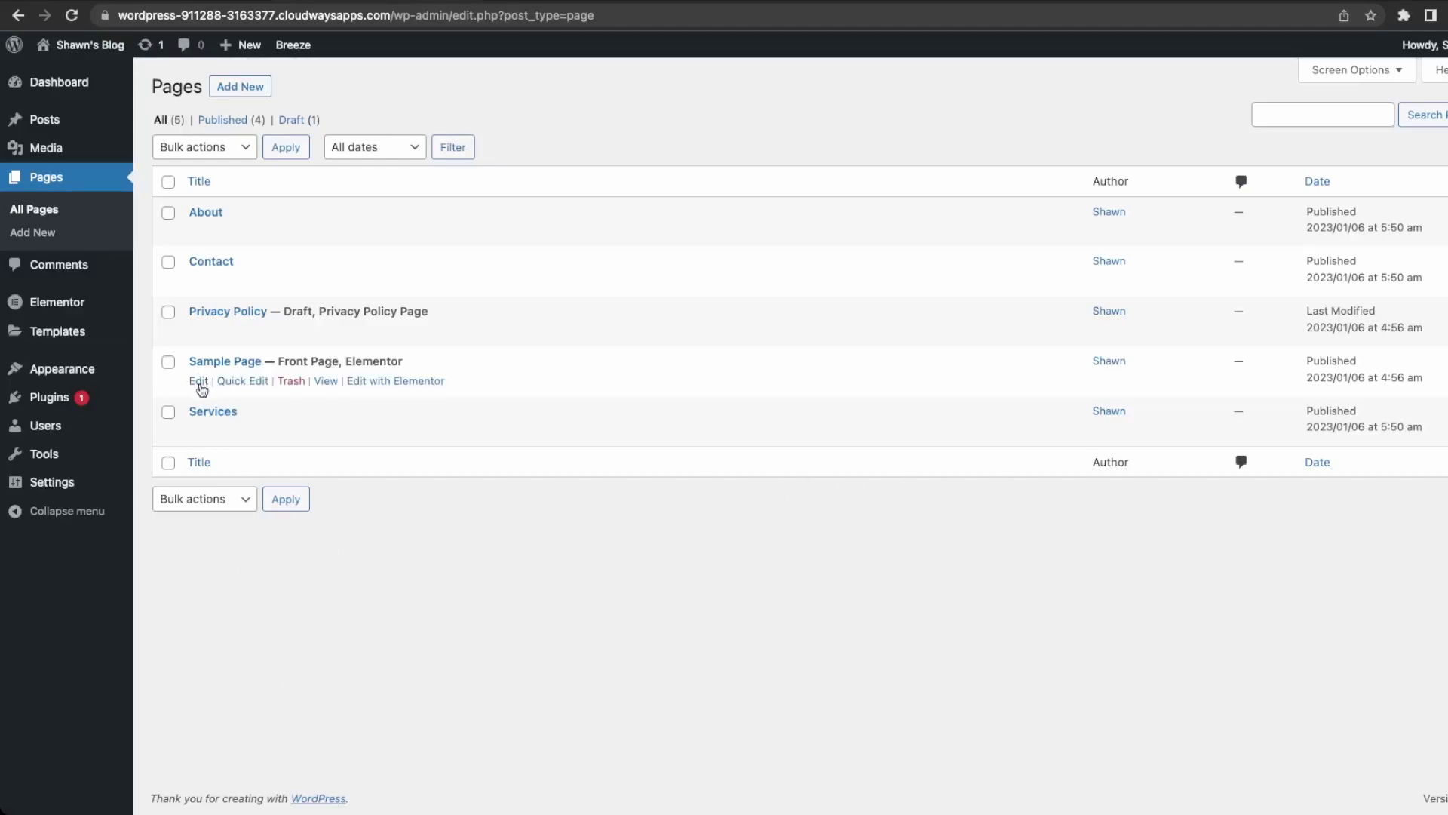
Retitle the Sample Page to 'Home', update it, and return to the Pages list.
{"action": "left_click", "coordinate": [198, 382]}
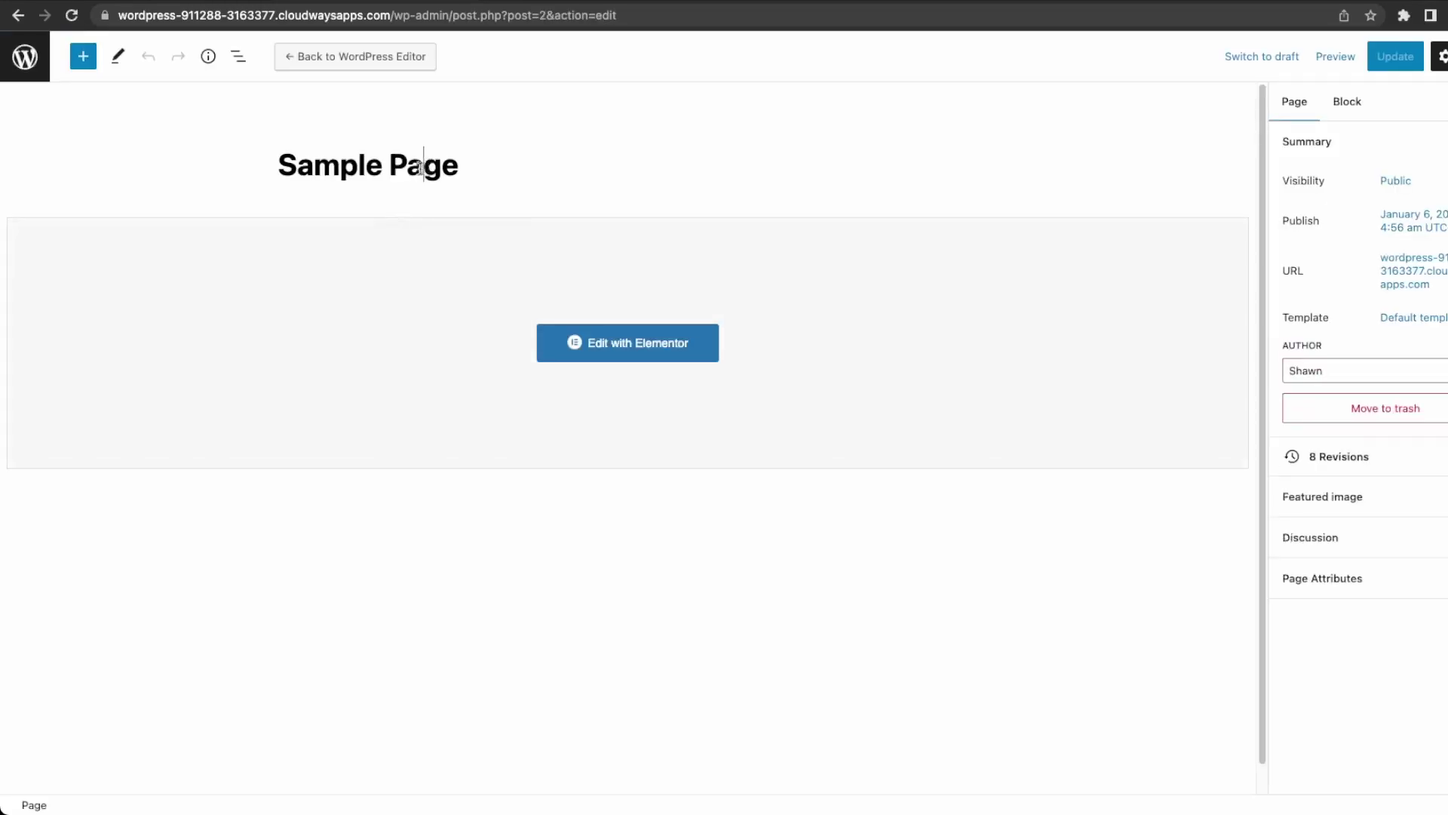
{"action": "left_click_drag", "start_coordinate": [473, 170], "coordinate": [266, 179]}
{"action": "left_click", "coordinate": [437, 179]}
{"action": "left_click_drag", "start_coordinate": [456, 175], "coordinate": [287, 160]}
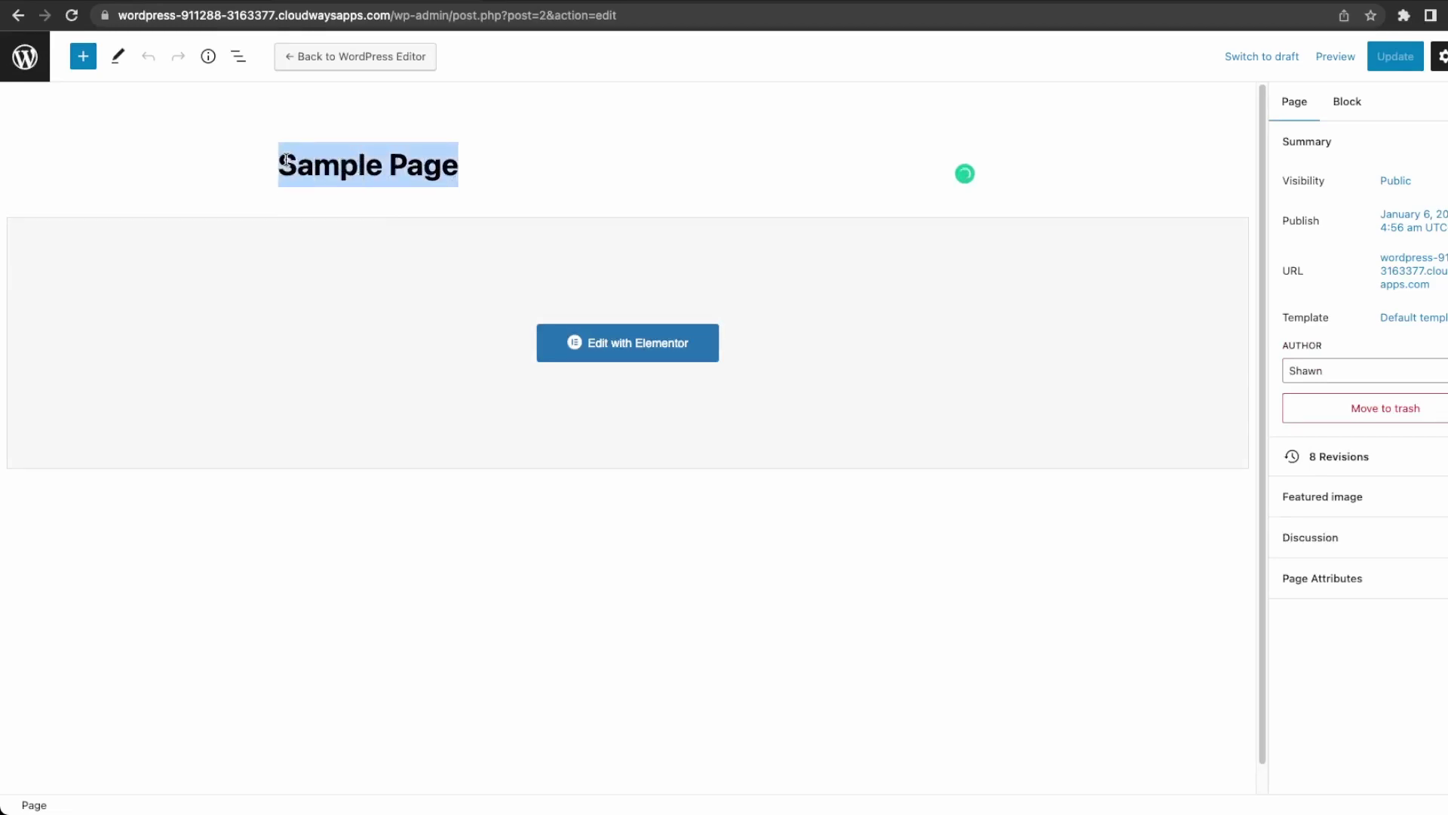
{"action": "type", "text": "HOM"}
{"action": "key", "text": "BackSpace"}
{"action": "key", "text": "BackSpace"}
{"action": "type", "text": "ome"}
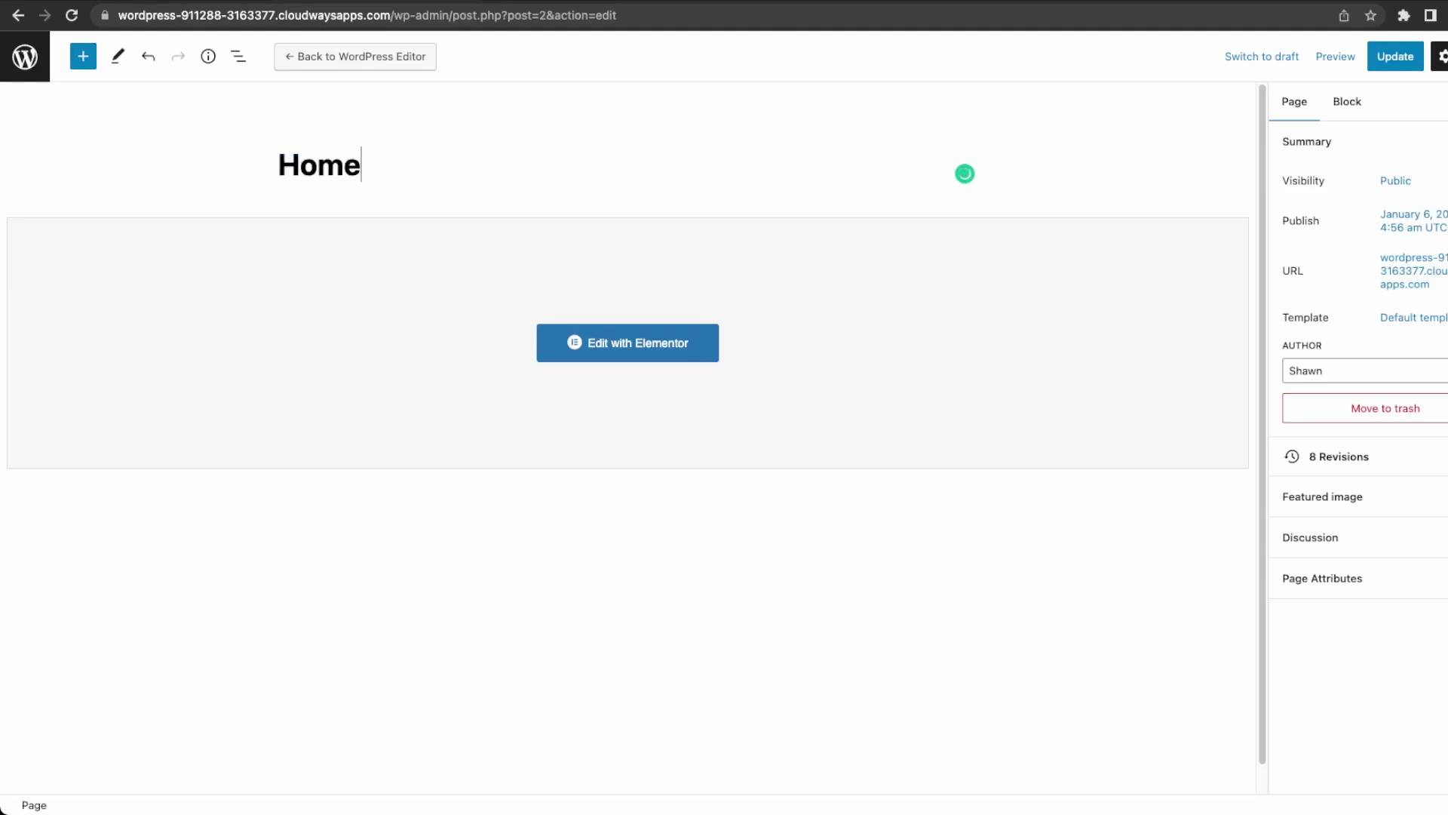
{"action": "left_click", "coordinate": [1386, 58]}
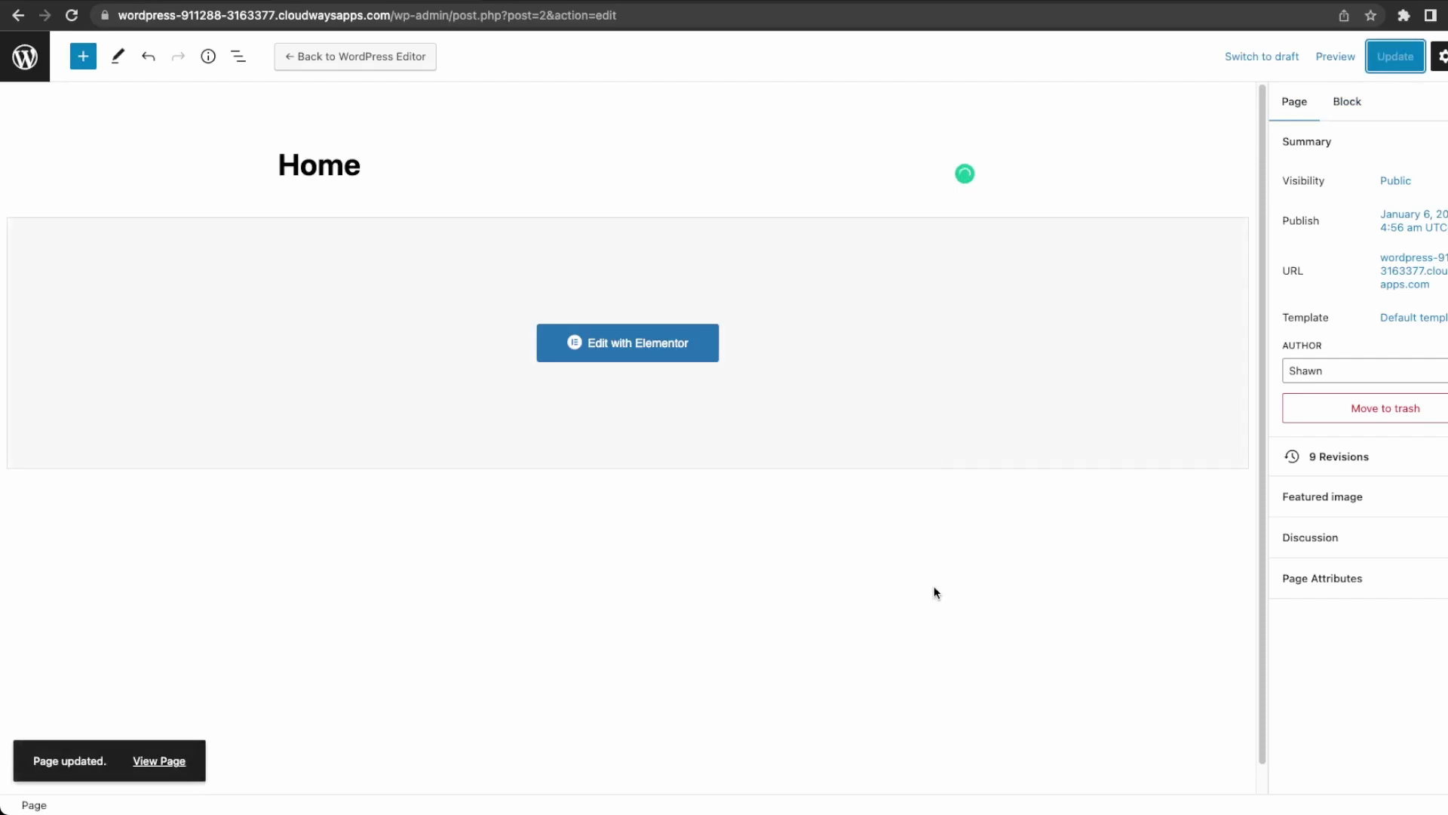
{"action": "left_click", "coordinate": [39, 61]}
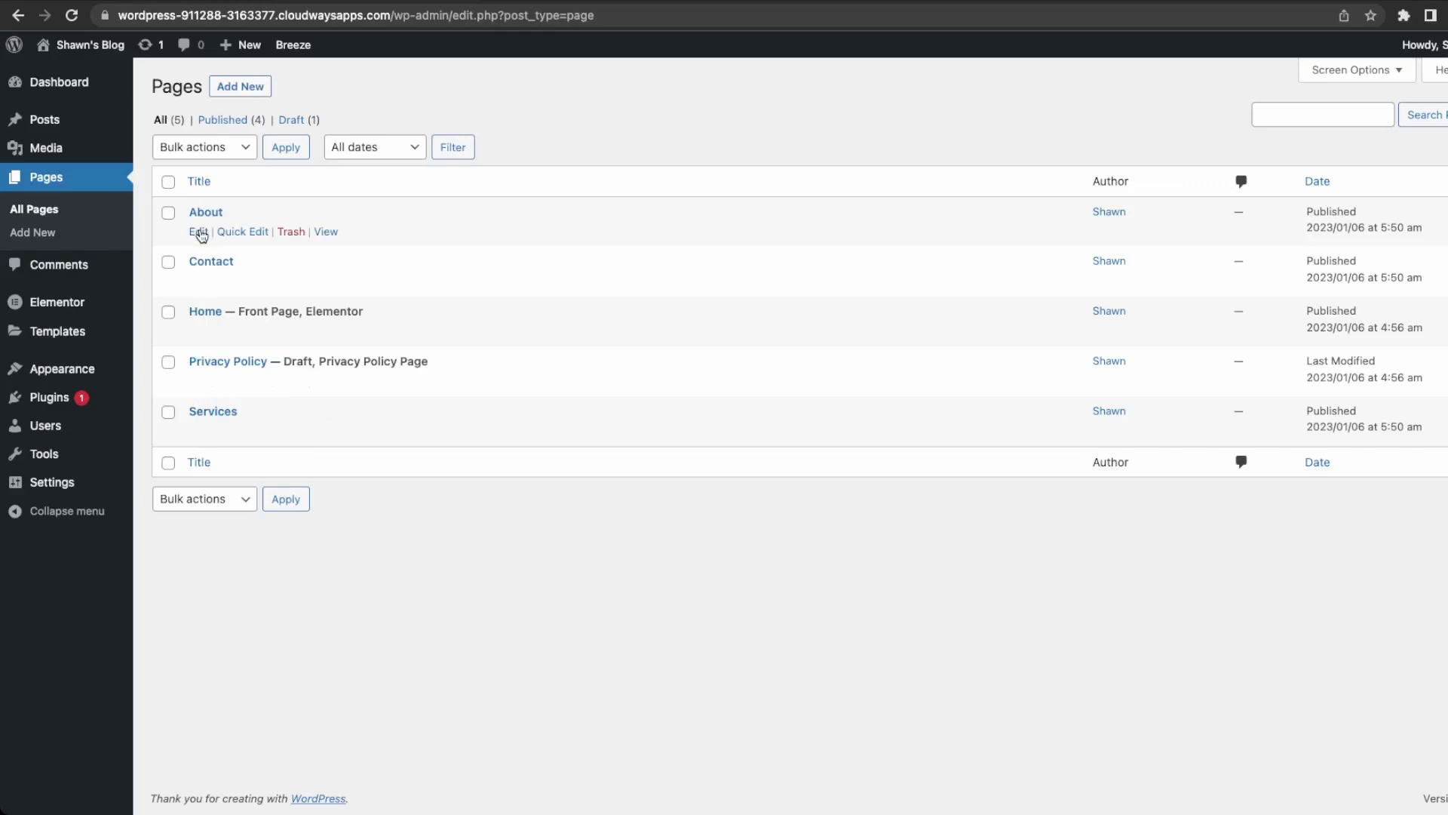
Open About in Elementor, add a two-column section, and drop an Image widget into the left column.
{"action": "left_click", "coordinate": [200, 232]}
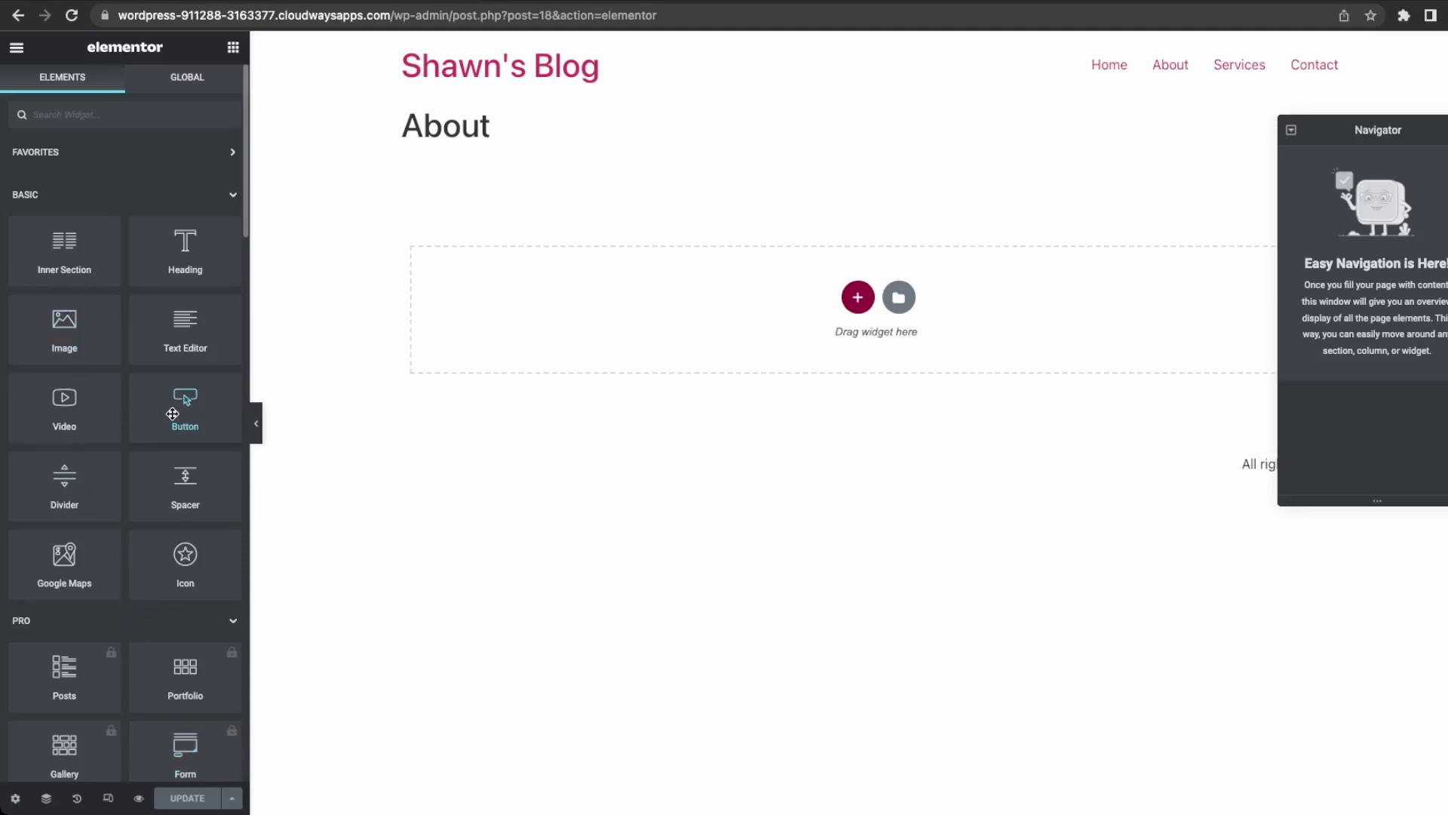
{"action": "left_click", "coordinate": [858, 297]}
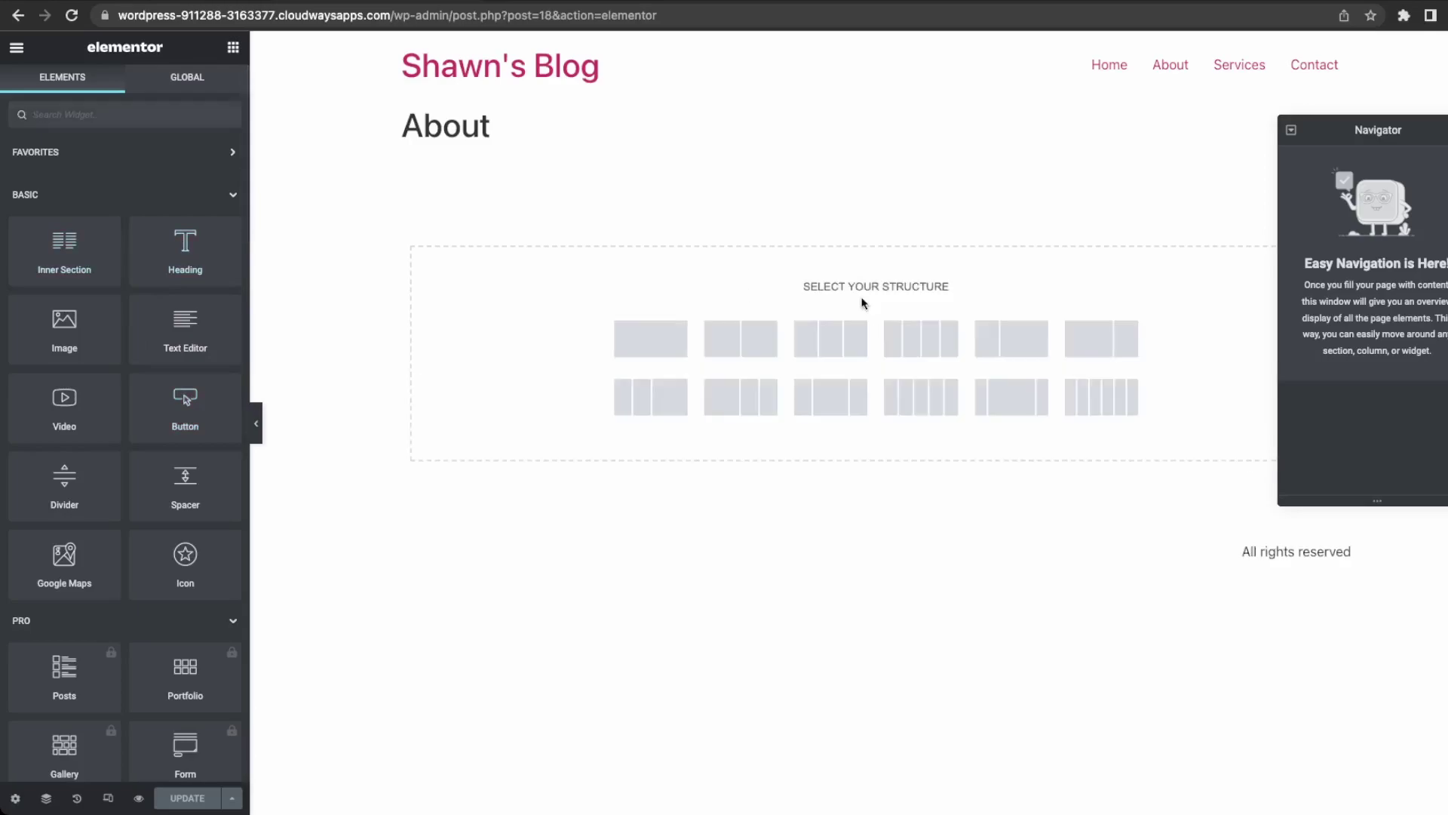
{"action": "left_click", "coordinate": [737, 355]}
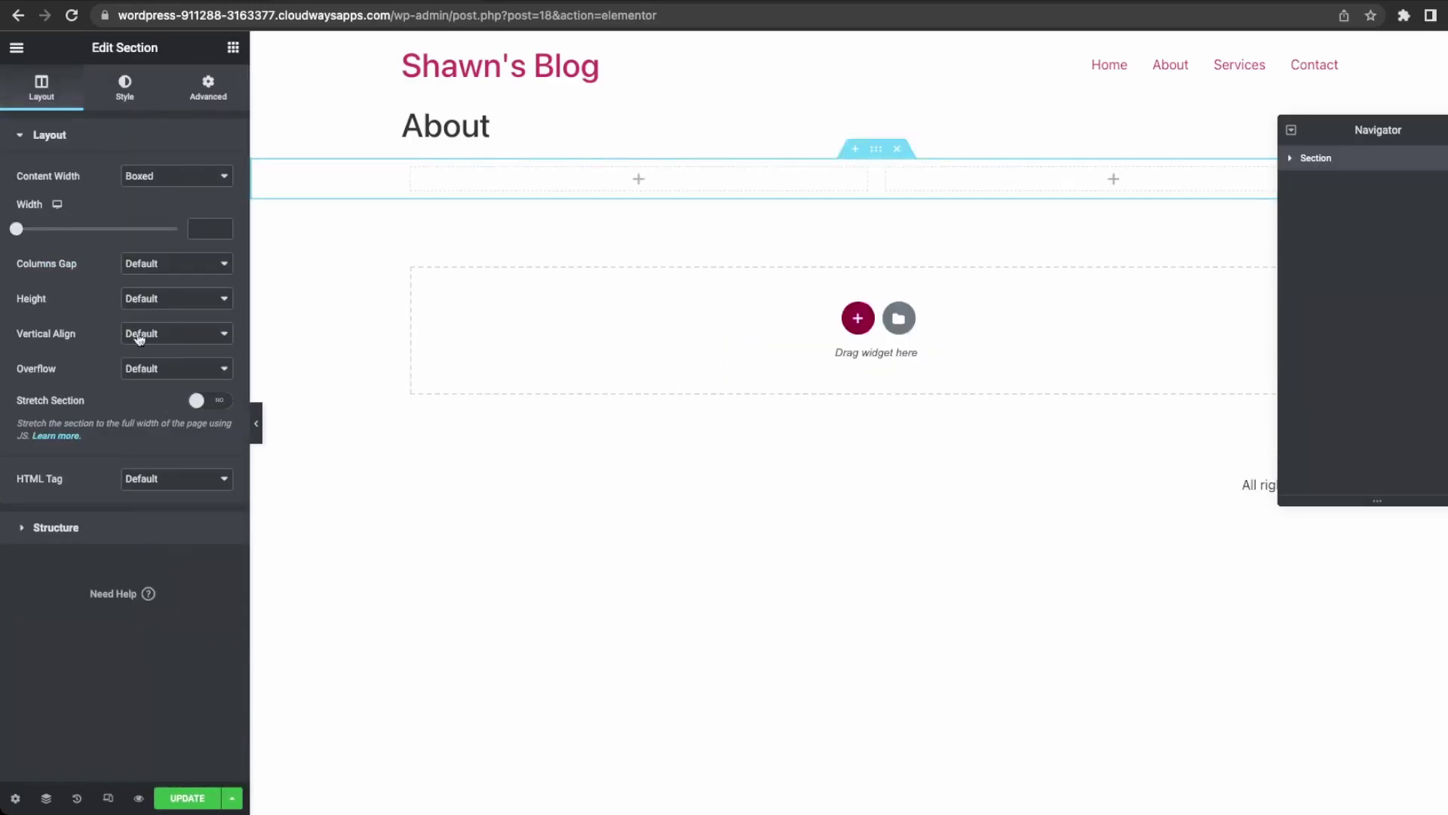
{"action": "left_click", "coordinate": [128, 97]}
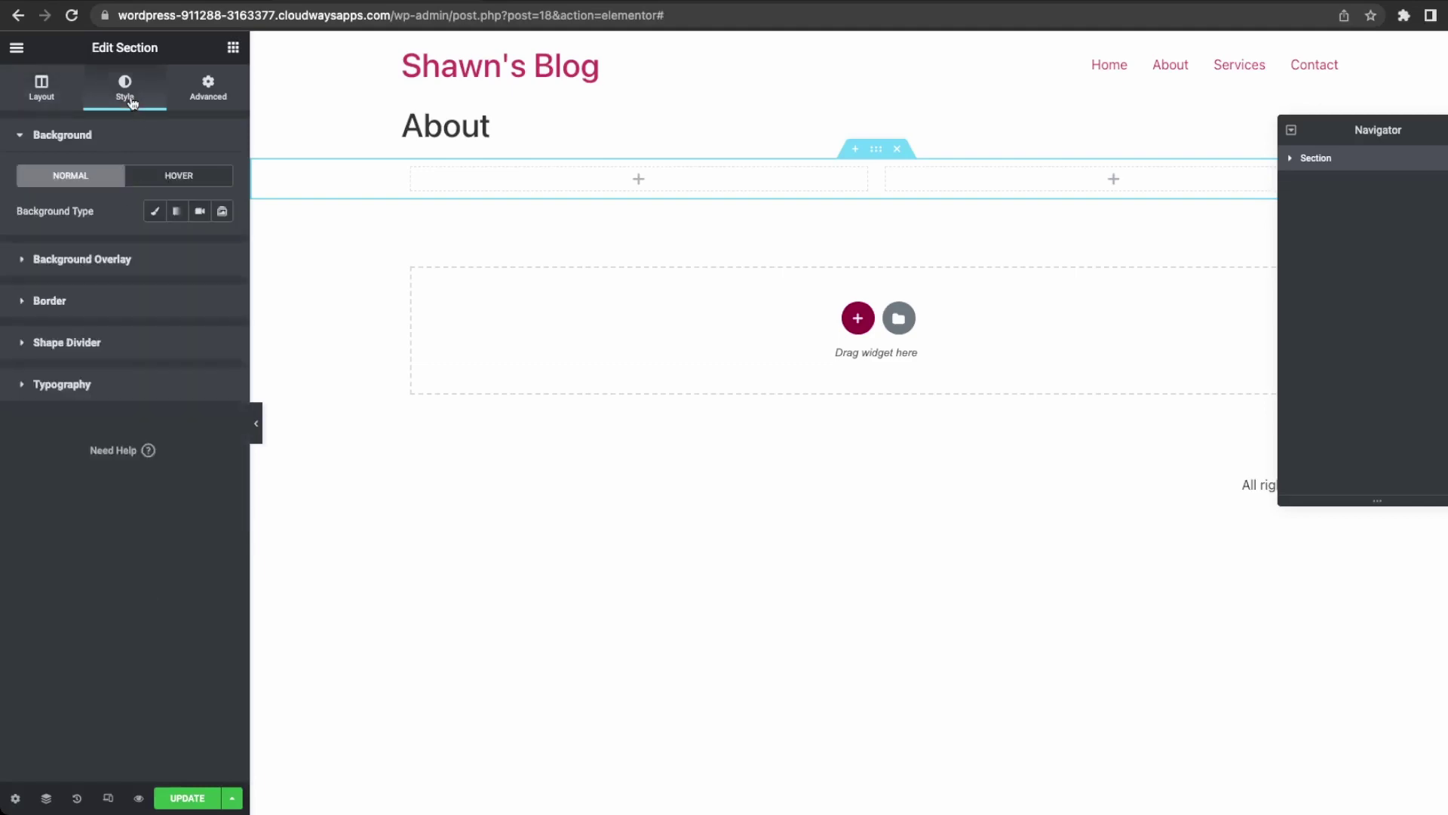
{"action": "left_click", "coordinate": [216, 102]}
{"action": "left_click", "coordinate": [70, 106]}
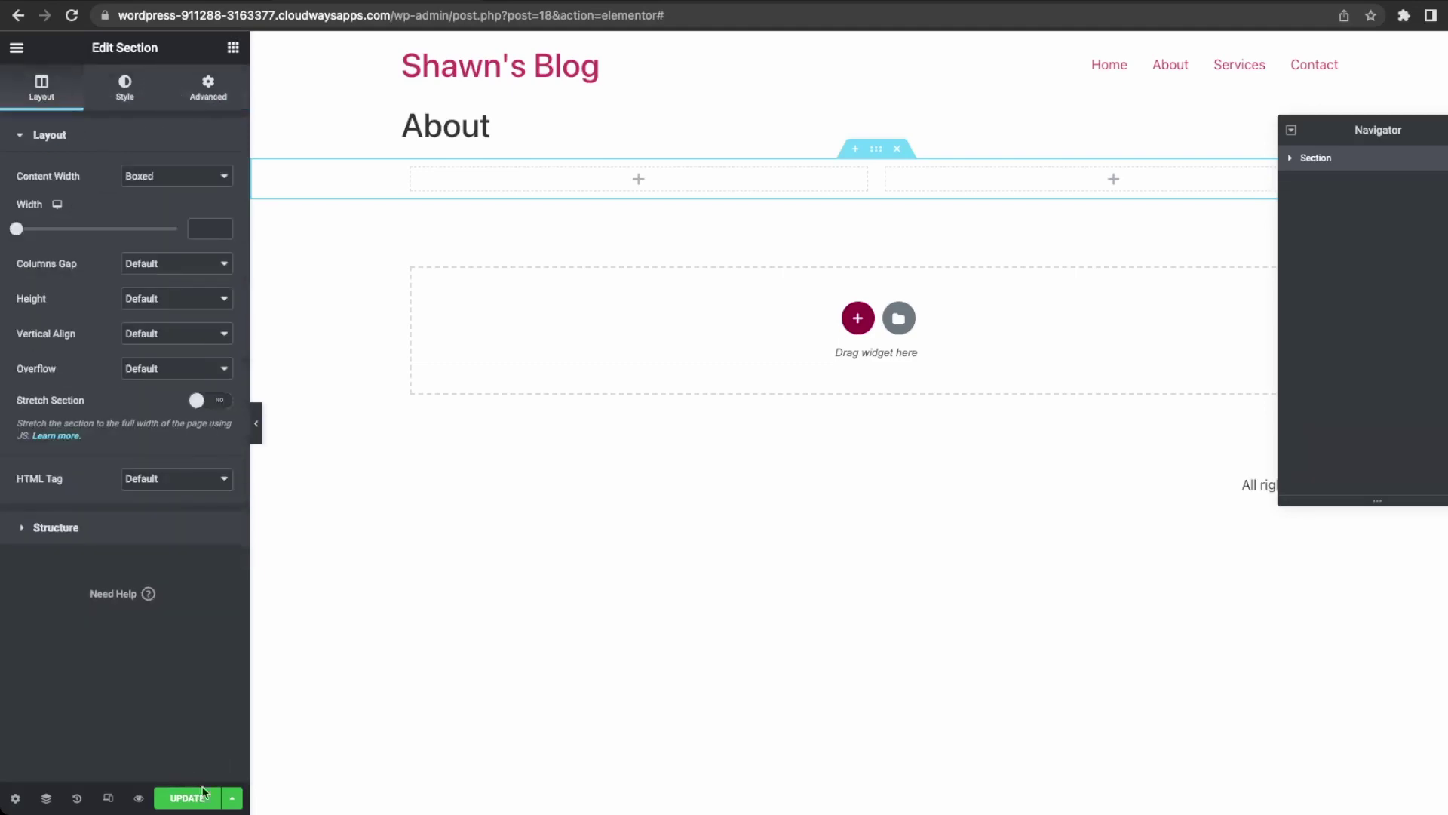
{"action": "left_click", "coordinate": [639, 181]}
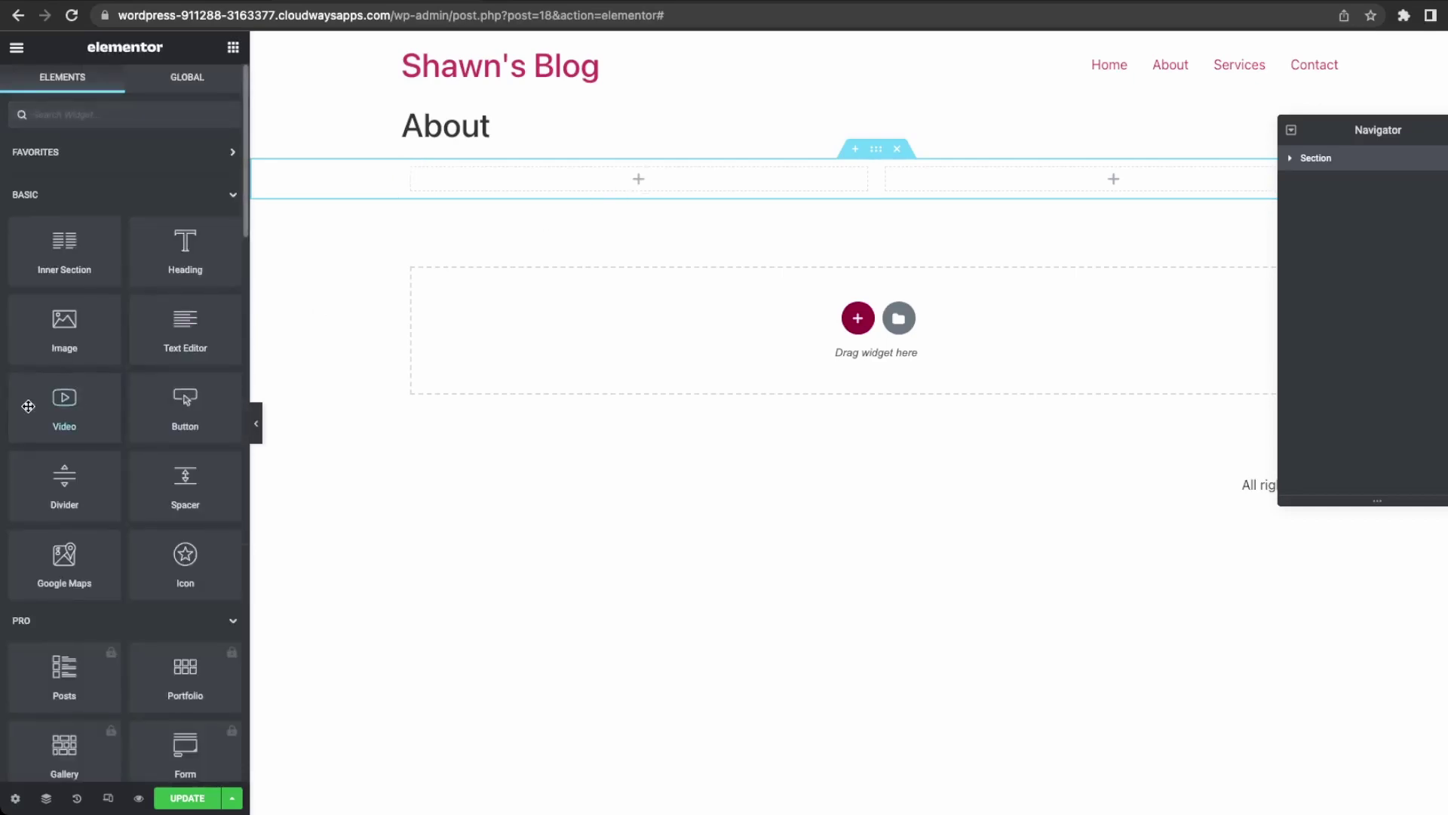
{"action": "left_click_drag", "start_coordinate": [646, 193], "coordinate": [754, 185]}
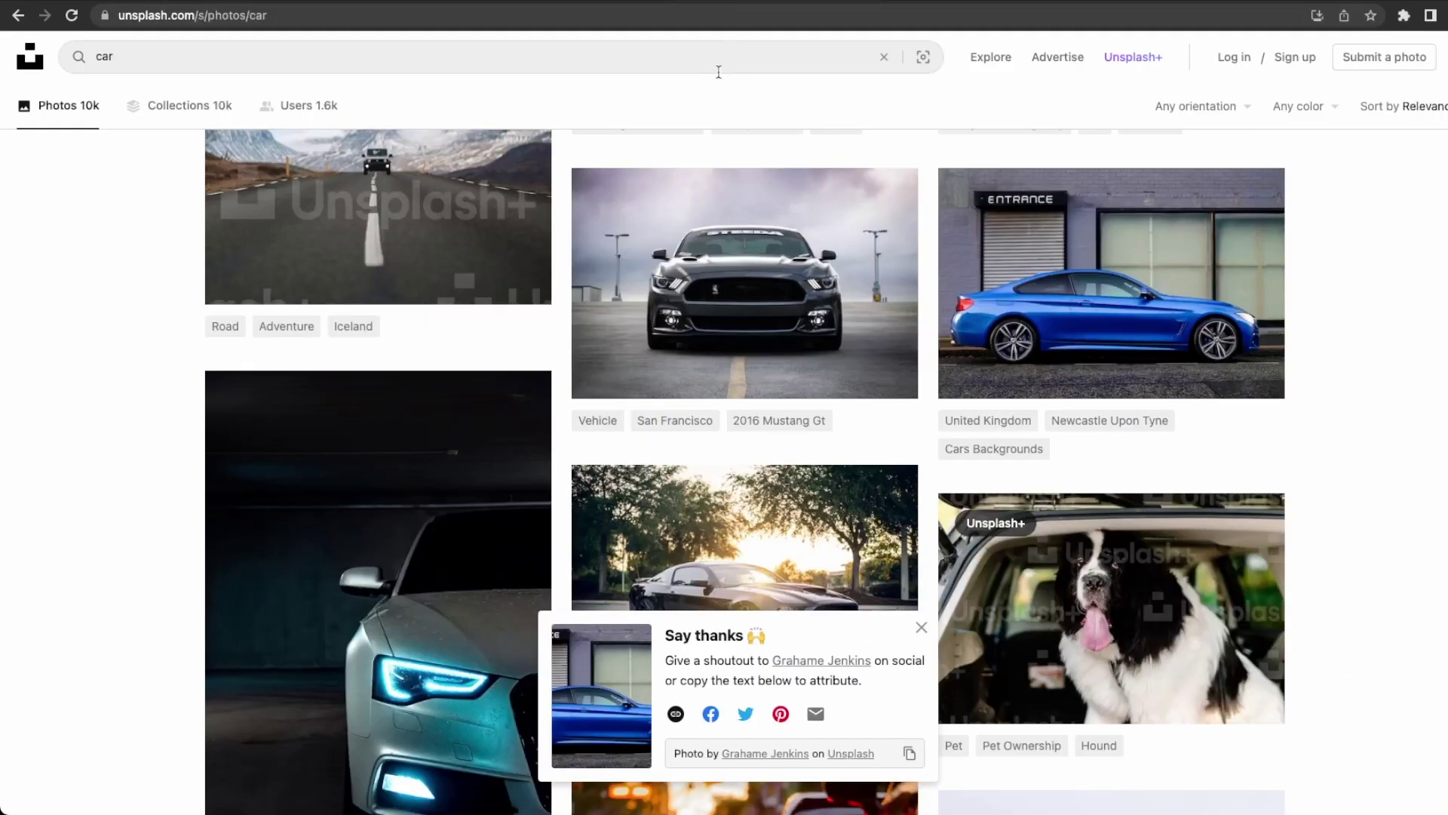
Search Unsplash for 'car photographer' and browse the results.
{"action": "left_click", "coordinate": [717, 69]}
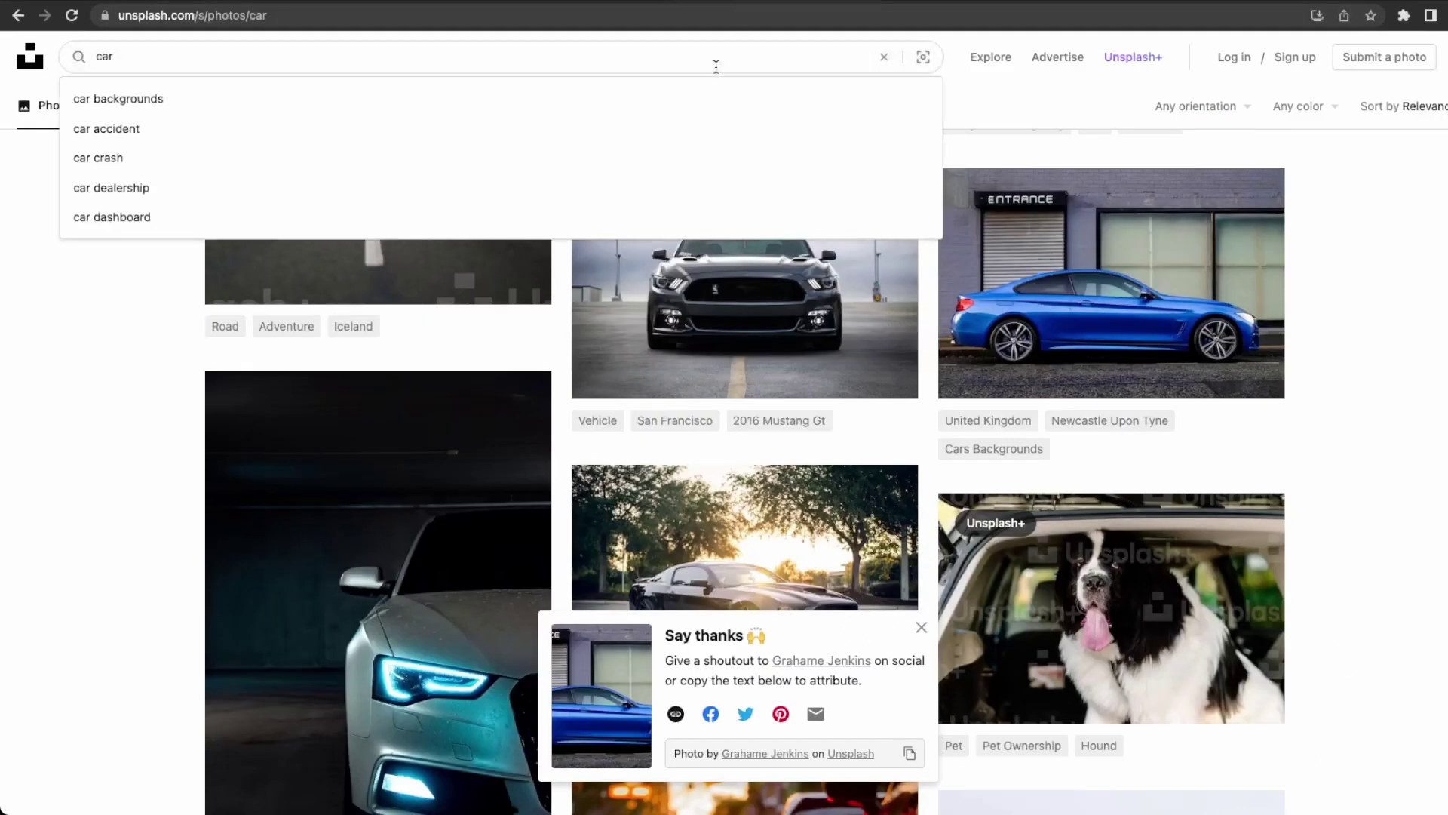
{"action": "type", "text": "photo"}
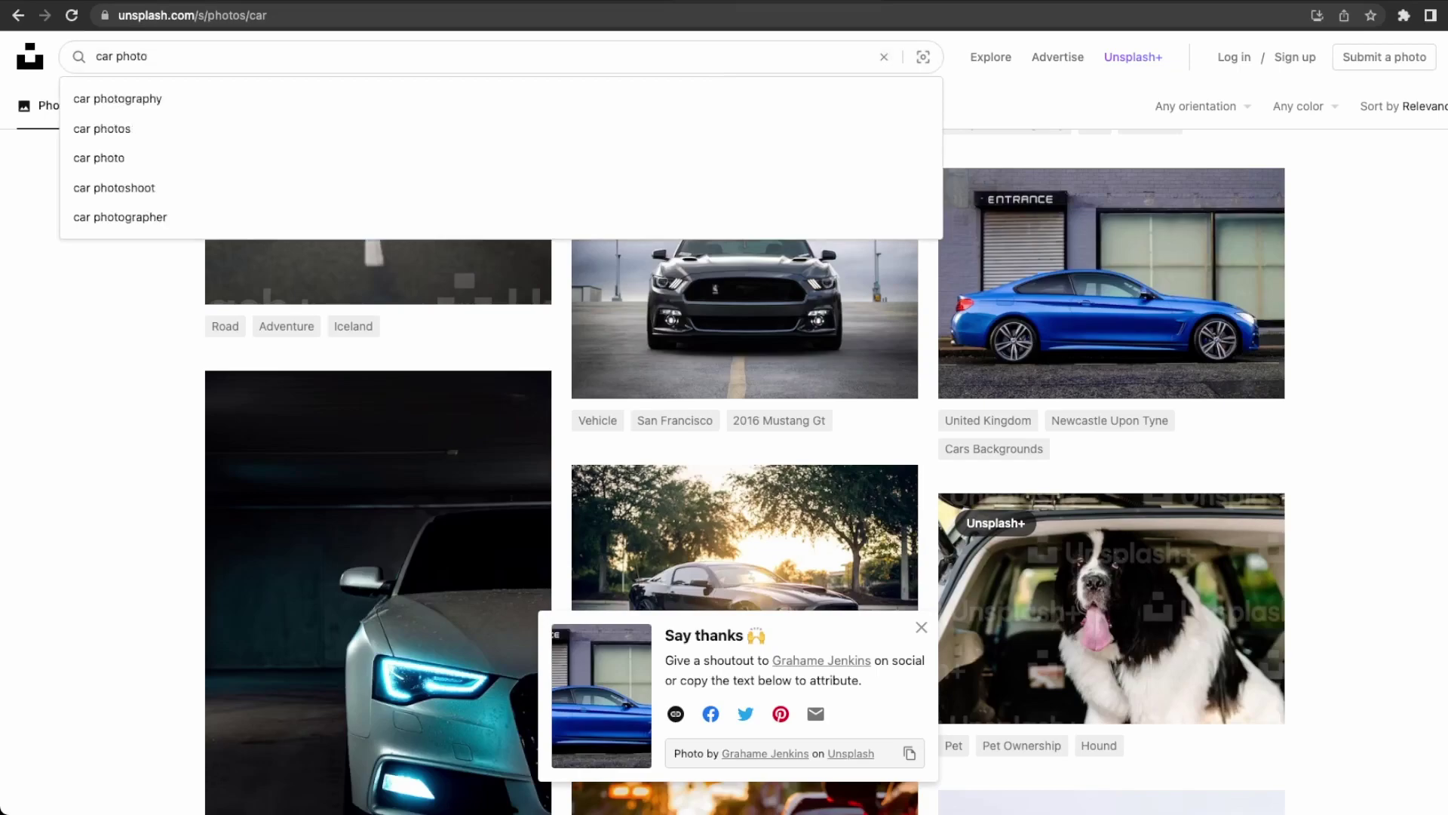
{"action": "key", "text": "Down"}
{"action": "key", "text": "Down"}
{"action": "key", "text": "Down"}
{"action": "key", "text": "Down"}
{"action": "key", "text": "Down"}
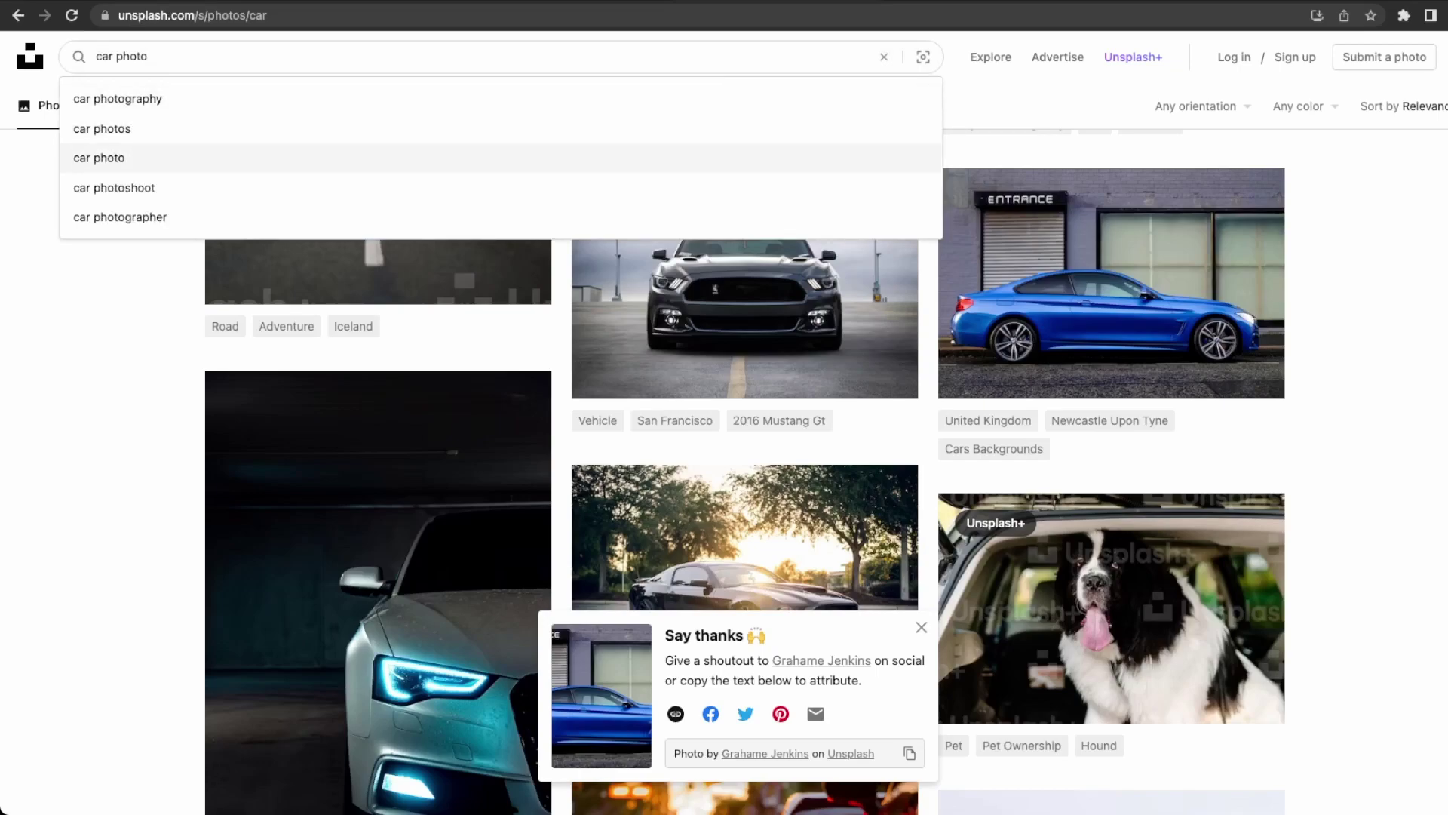
{"action": "key", "text": "Return"}
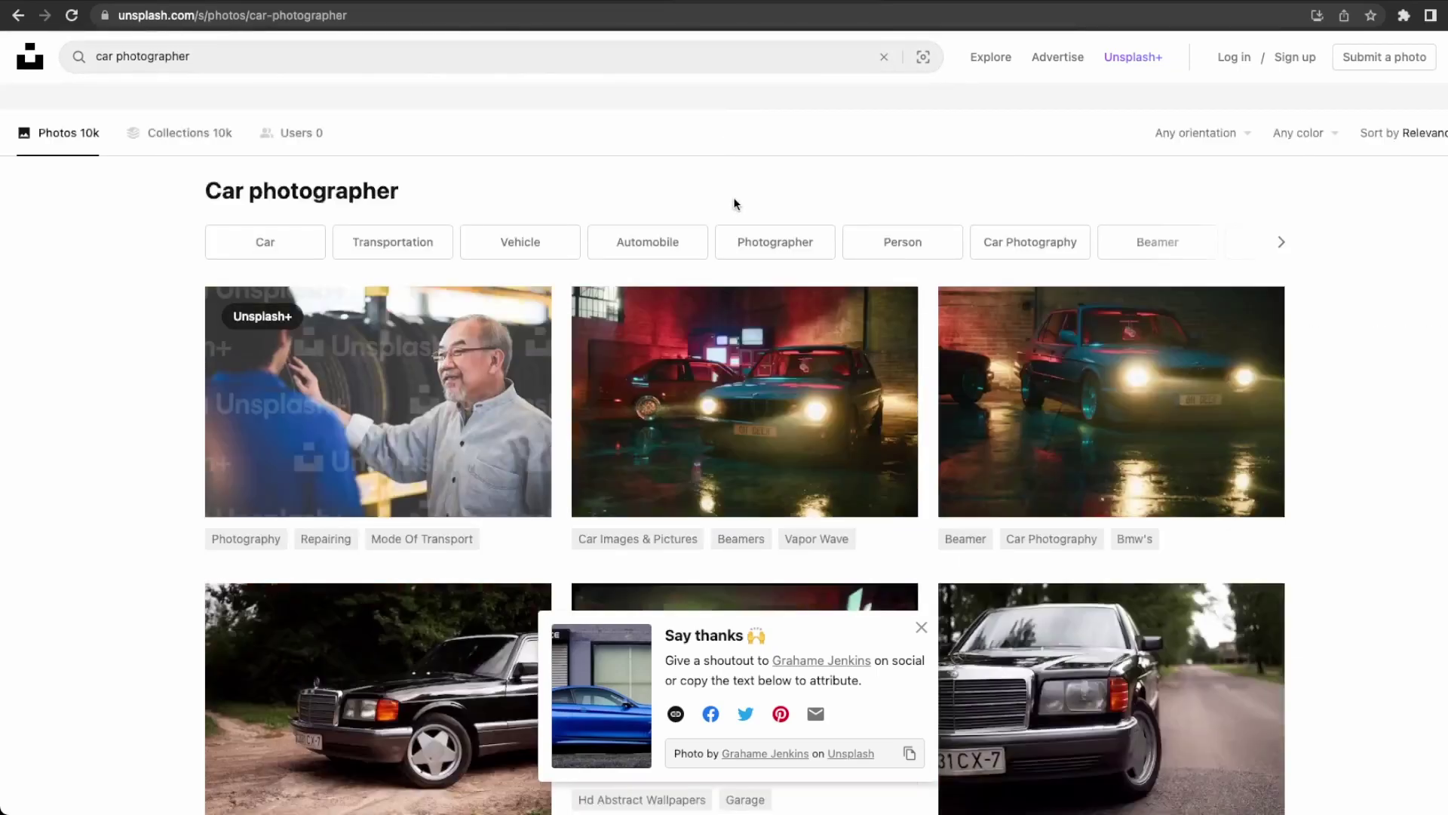
{"action": "scroll", "coordinate": [875, 443], "scroll_direction": "down", "scroll_amount": 8}
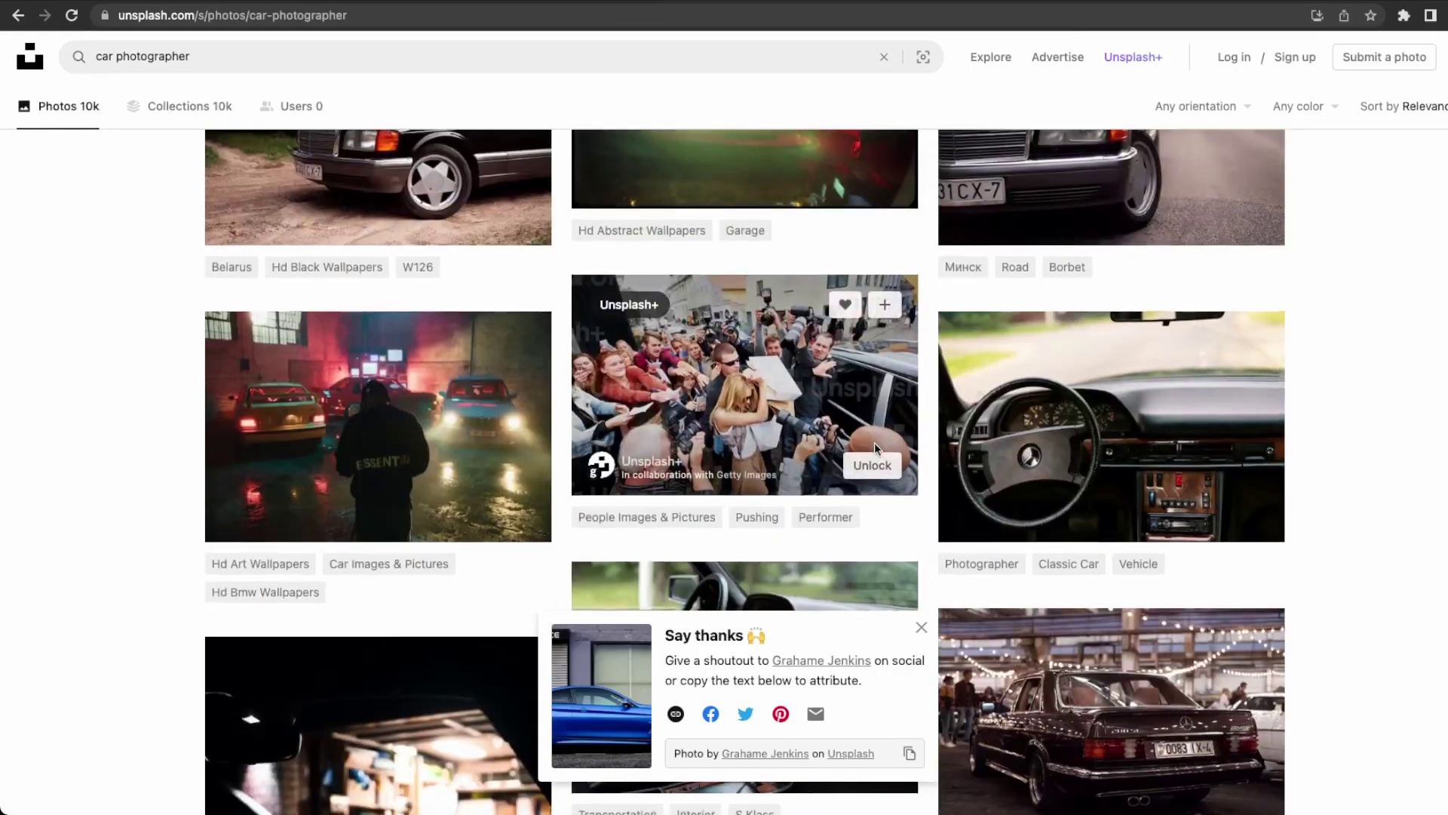
{"action": "scroll", "coordinate": [875, 444], "scroll_direction": "down", "scroll_amount": 15}
{"action": "scroll", "coordinate": [875, 447], "scroll_direction": "down", "scroll_amount": 15}
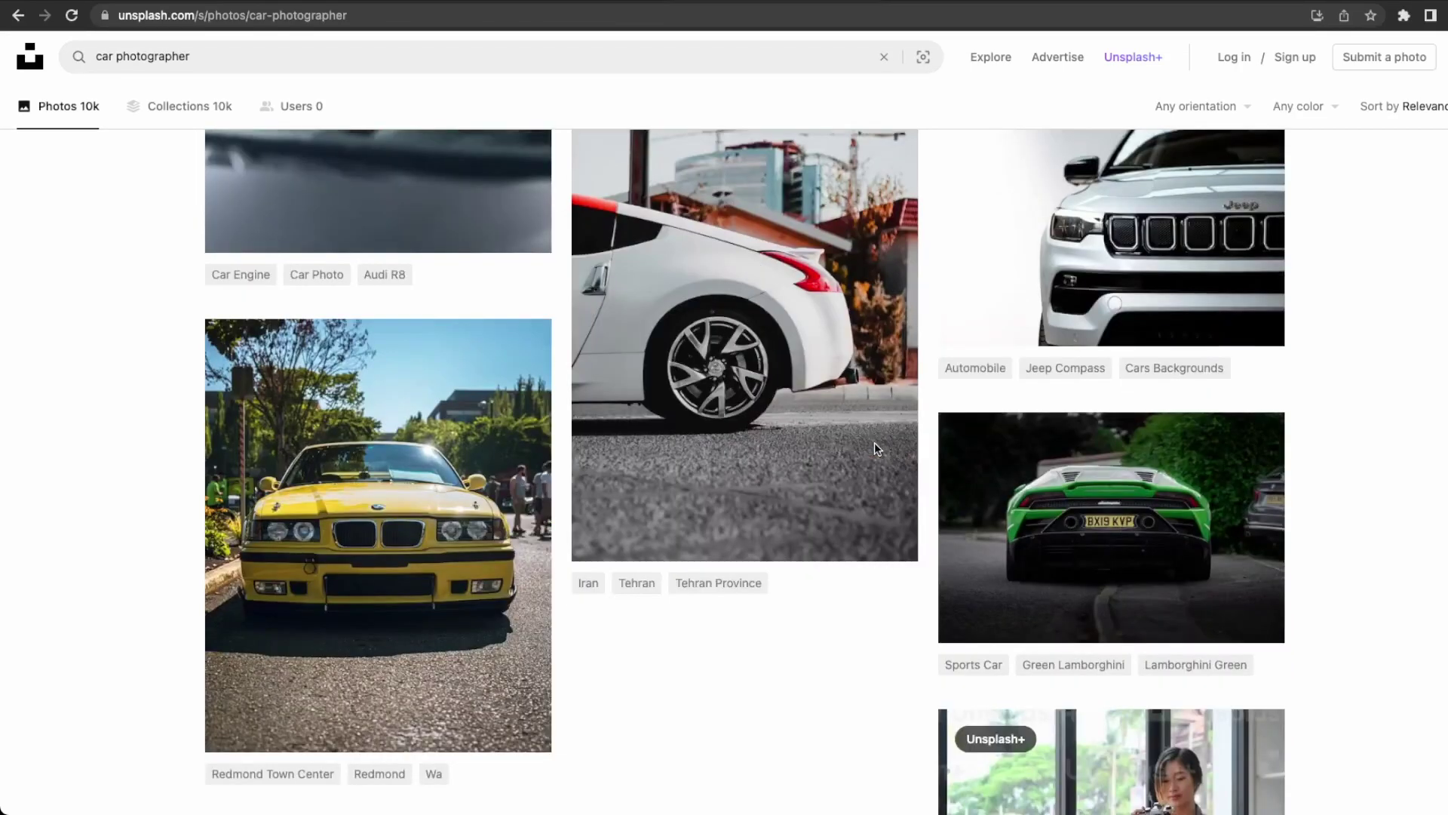
{"action": "scroll", "coordinate": [875, 446], "scroll_direction": "up", "scroll_amount": 5}
{"action": "scroll", "coordinate": [875, 448], "scroll_direction": "up", "scroll_amount": 20}
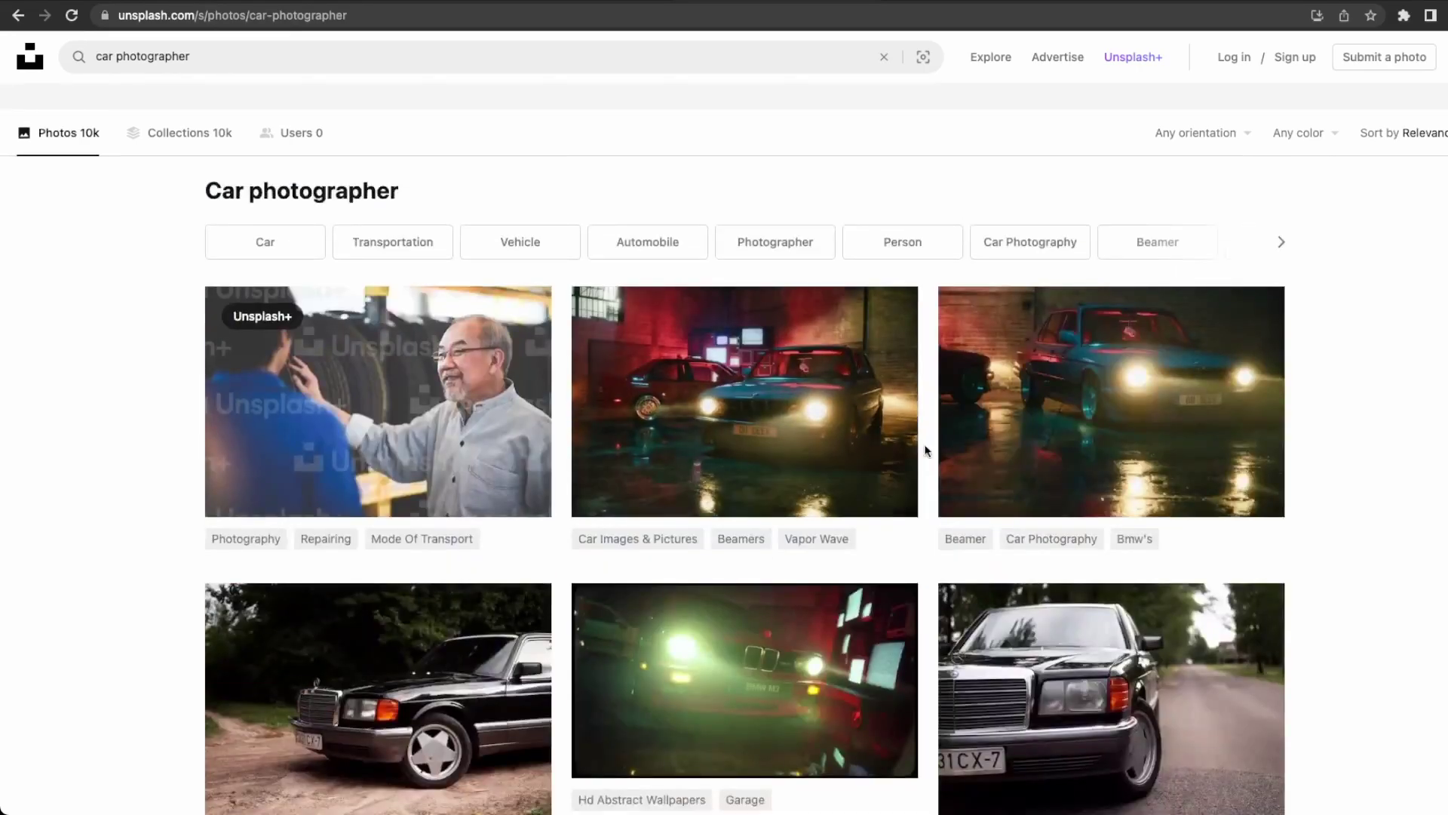
{"action": "scroll", "coordinate": [927, 451], "scroll_direction": "down", "scroll_amount": 4}
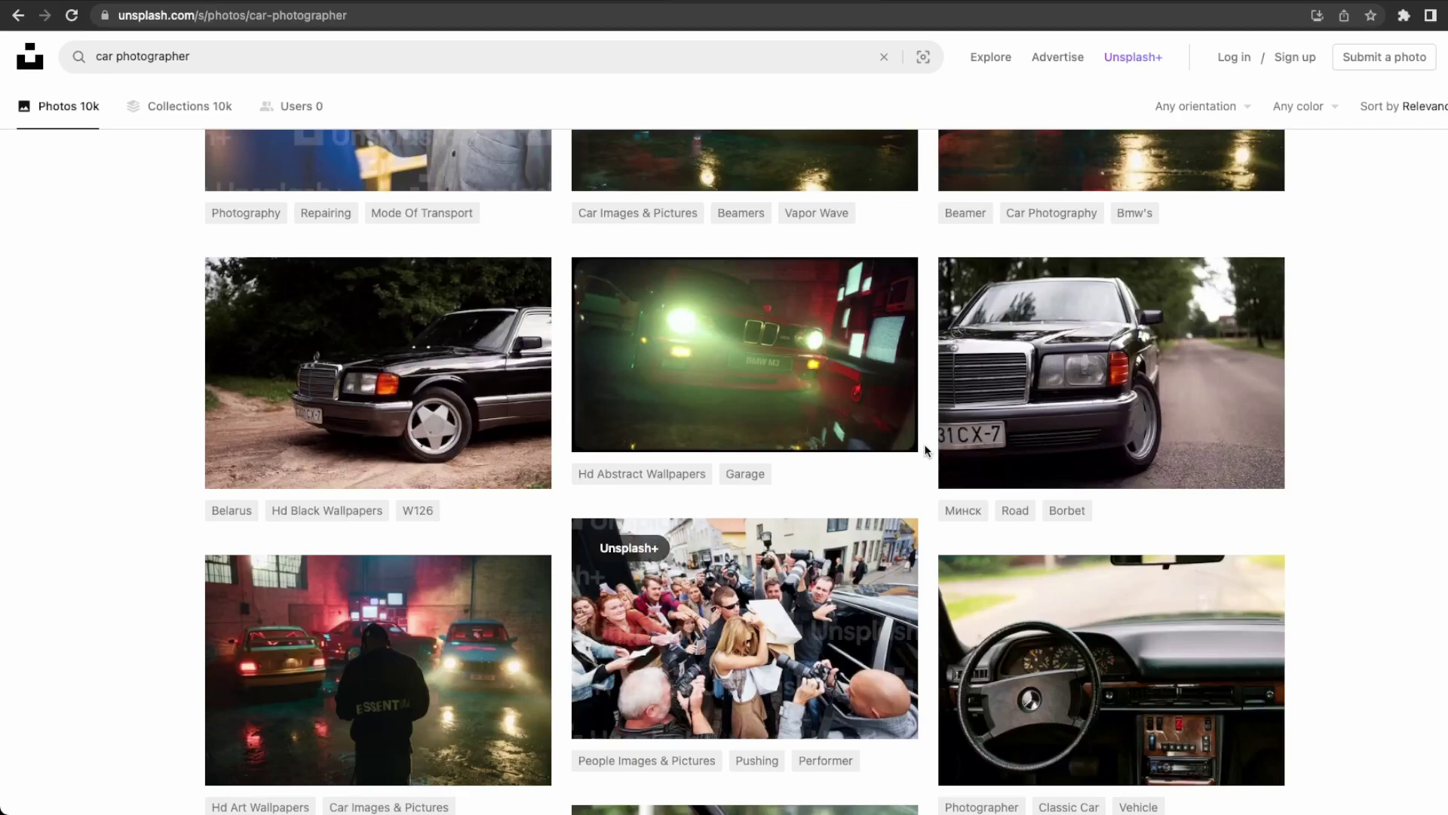
Download the misty, red-lit garage car photo as a JPG.
{"action": "left_click", "coordinate": [517, 756]}
{"action": "scroll", "coordinate": [397, 726], "scroll_direction": "down", "scroll_amount": 1}
{"action": "scroll", "coordinate": [396, 725], "scroll_direction": "down", "scroll_amount": 1}
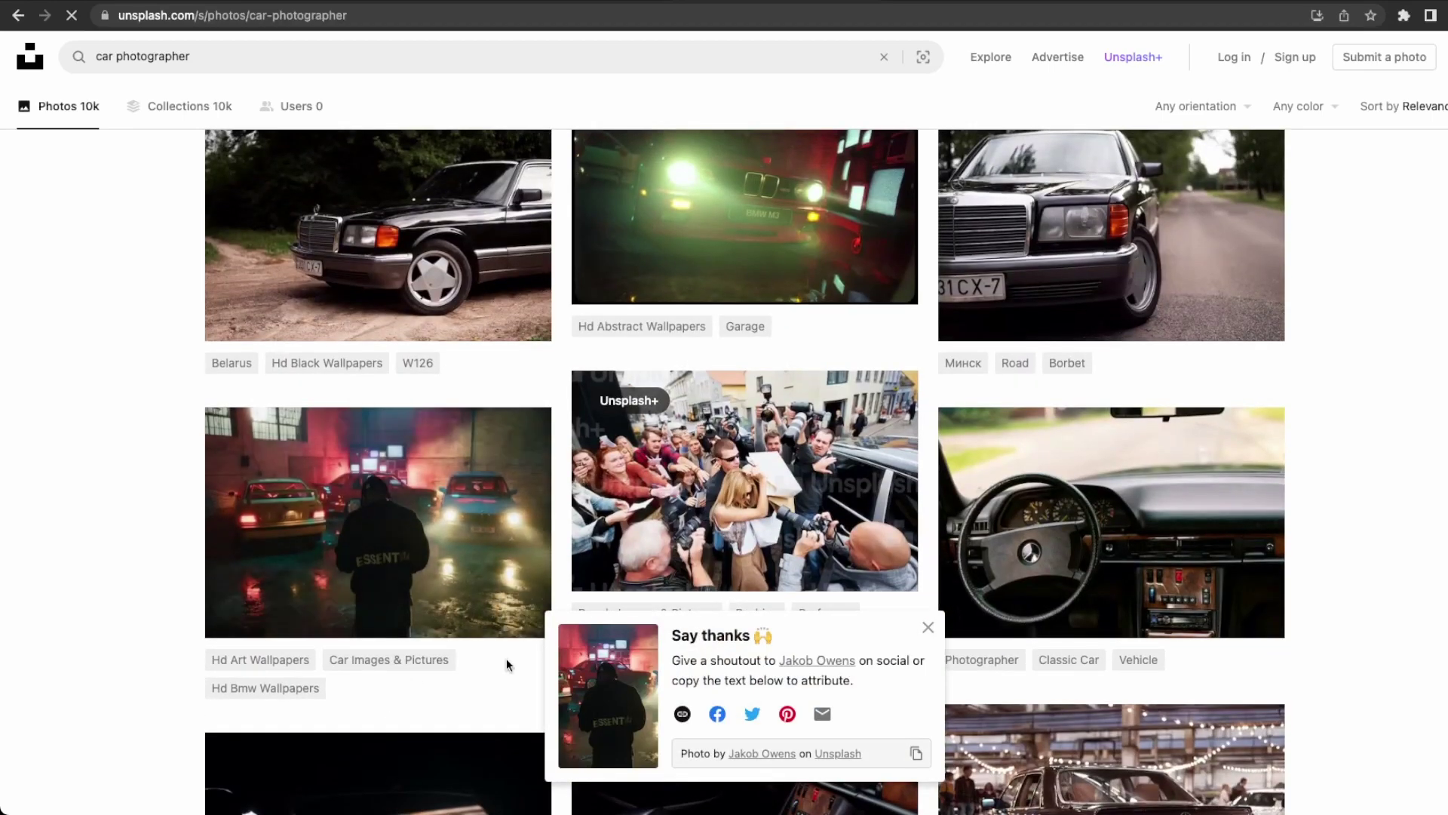
{"action": "left_click", "coordinate": [928, 628]}
{"action": "left_click", "coordinate": [516, 610]}
{"action": "left_click", "coordinate": [518, 609]}
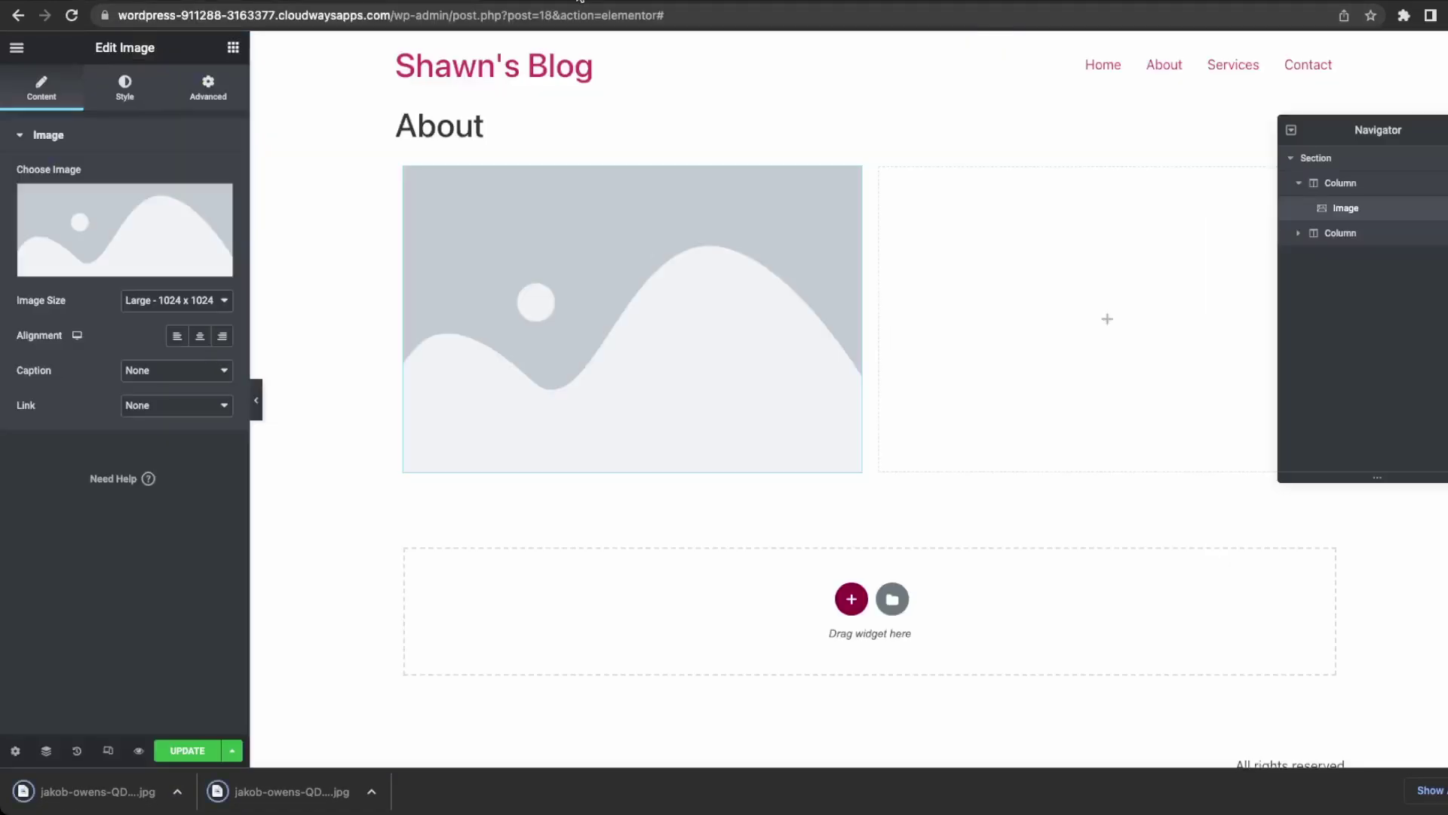
Drop the downloaded car photo into the left column and delete the placeholder image.
{"action": "left_click_drag", "start_coordinate": [109, 788], "coordinate": [592, 349]}
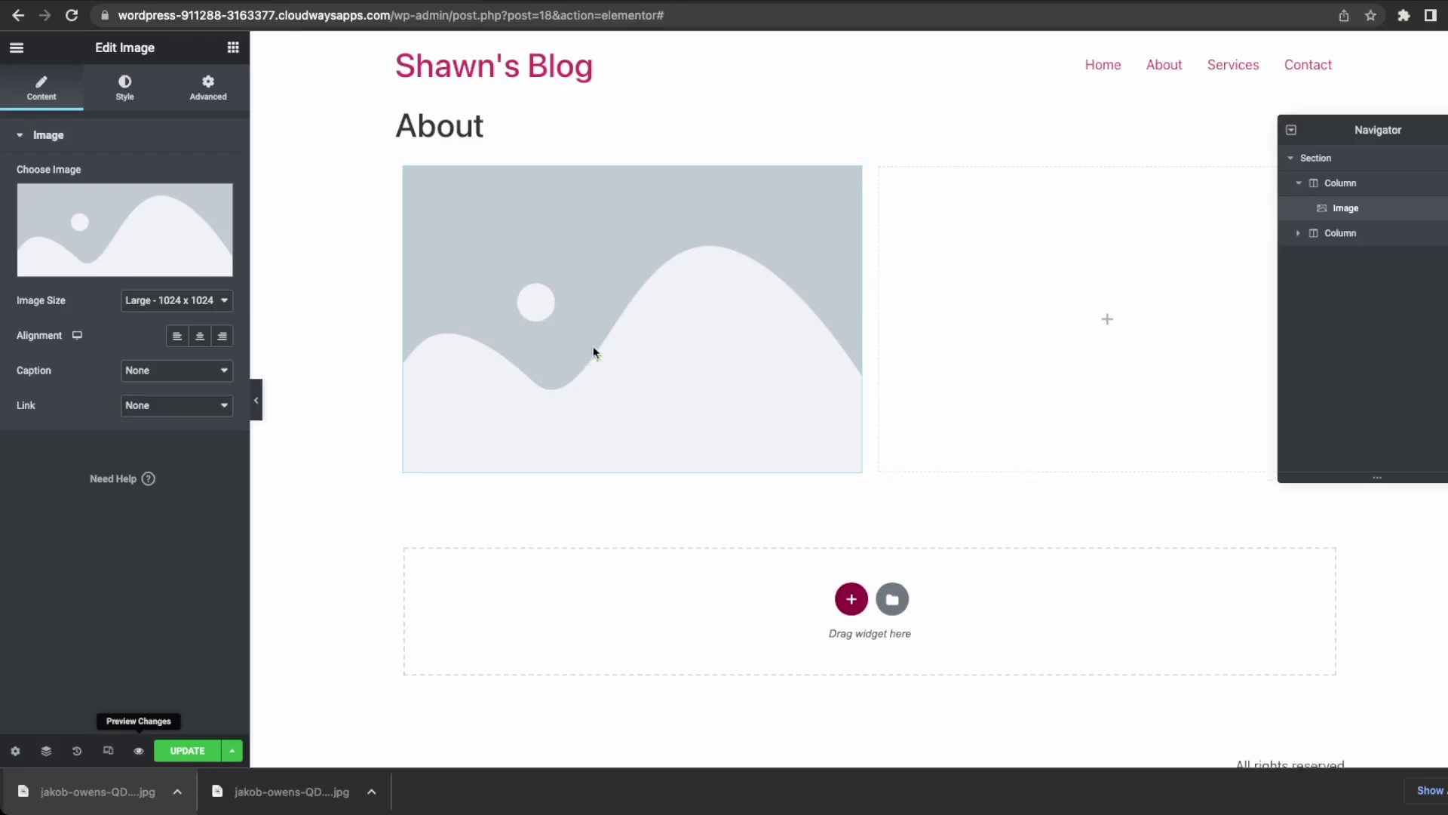
{"action": "left_click", "coordinate": [653, 318]}
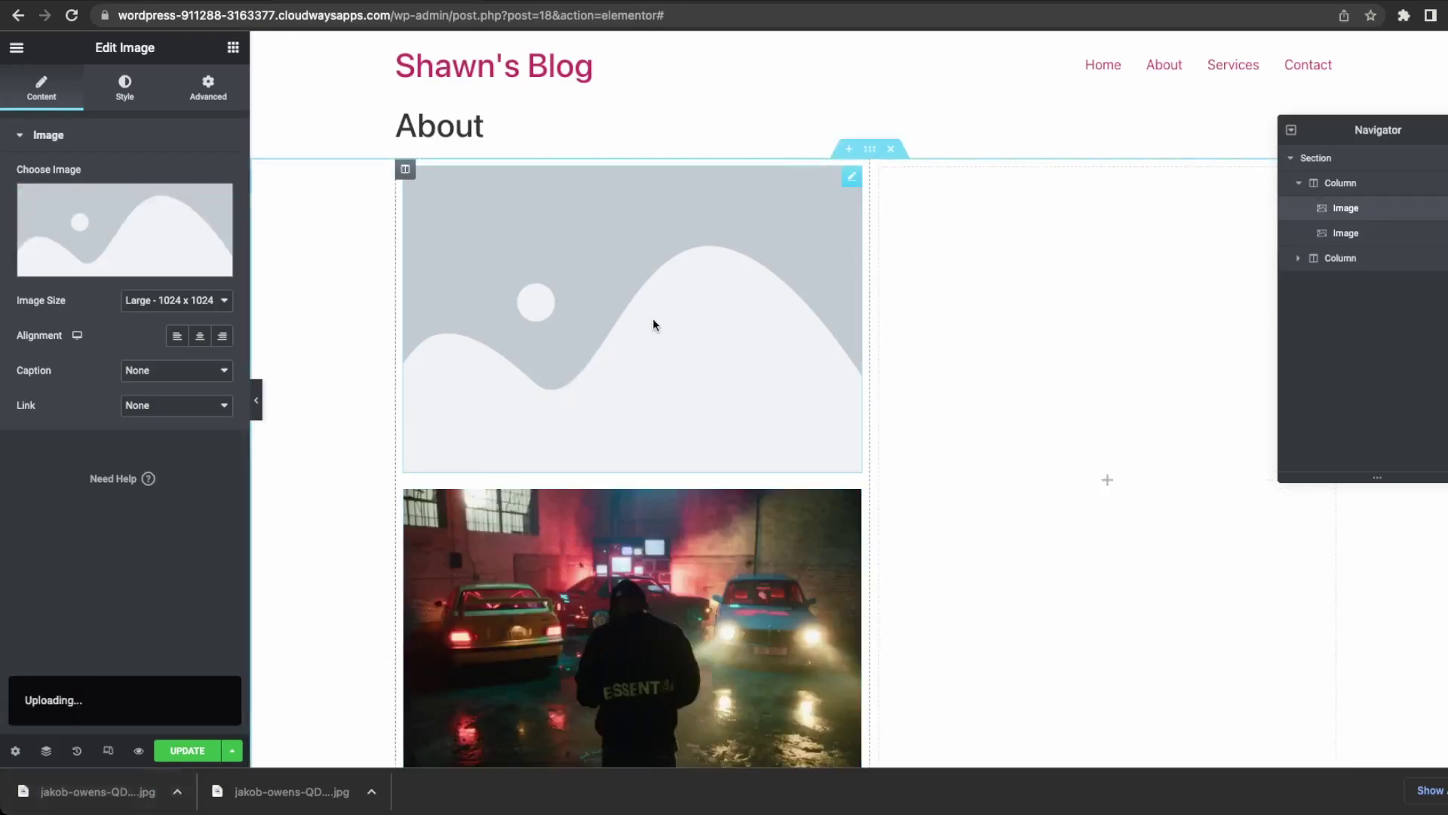
{"action": "key", "text": "Delete"}
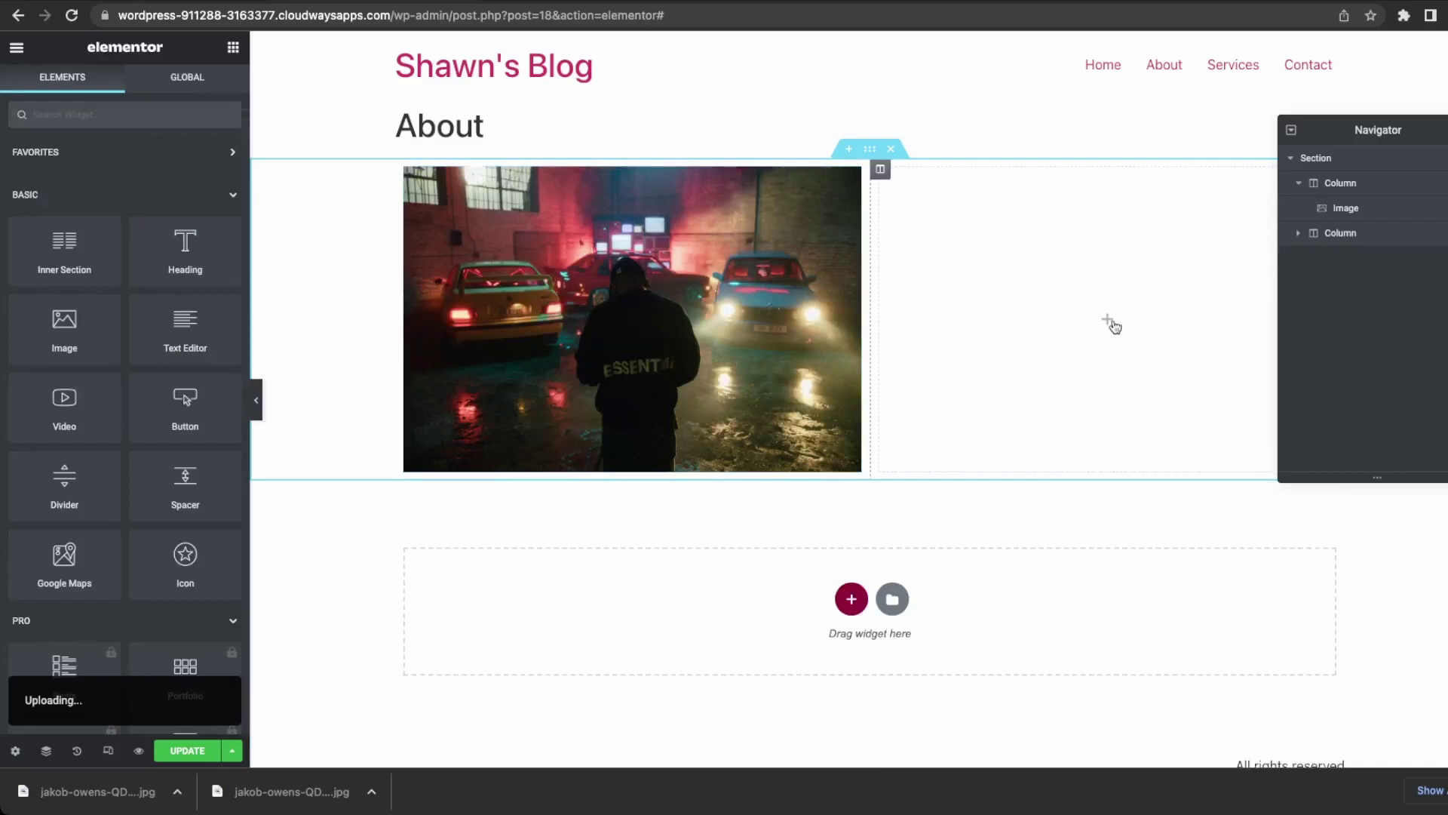
Add a Text Editor widget to the right column and select its Lorem ipsum text.
{"action": "left_click_drag", "start_coordinate": [186, 325], "coordinate": [1004, 343]}
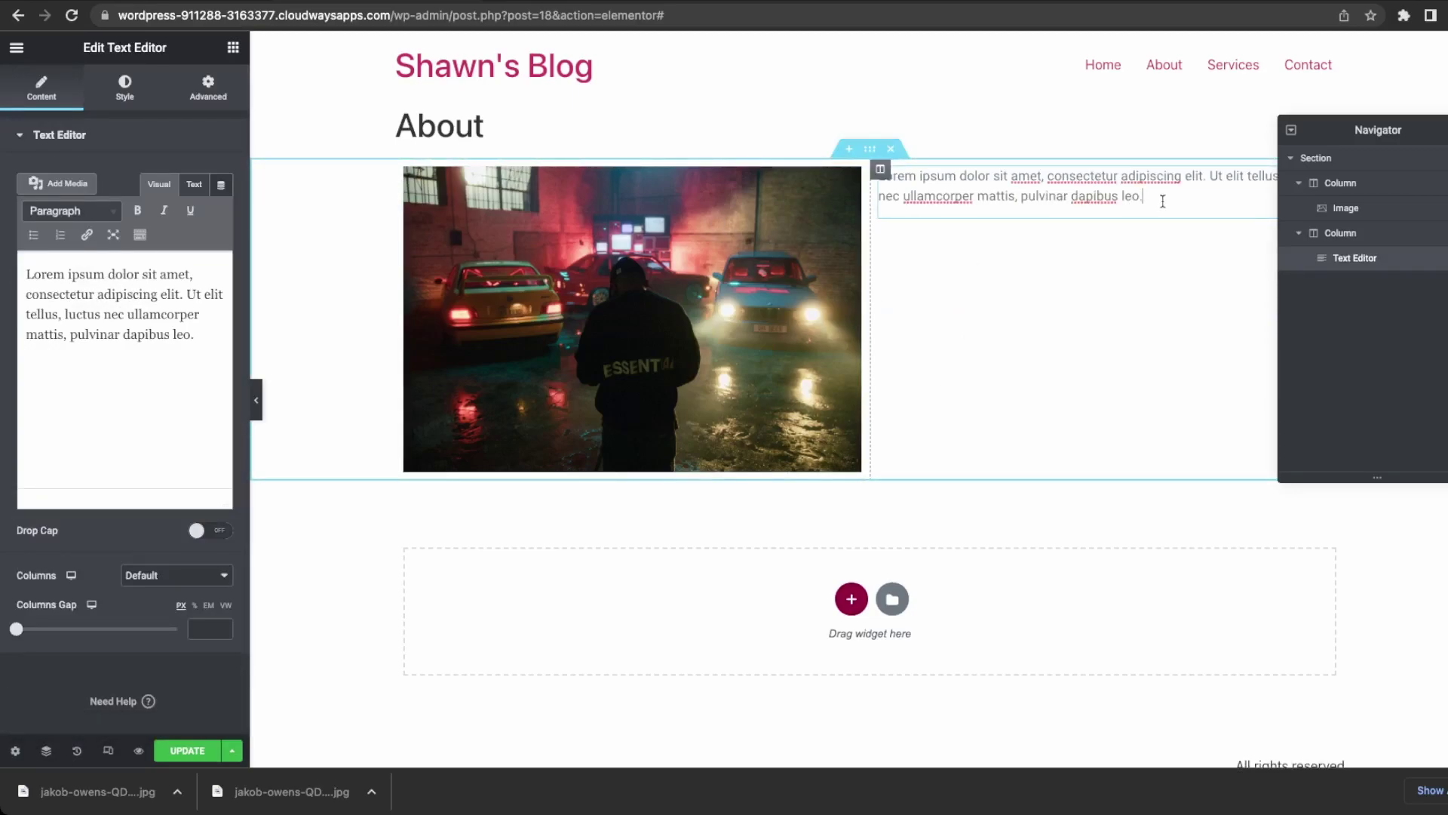
{"action": "left_click_drag", "start_coordinate": [1163, 200], "coordinate": [889, 179]}
{"action": "left_click_drag", "start_coordinate": [203, 337], "coordinate": [180, 325]}
Replace the sample text with a greeting giving the owner's name and 'I am passionate about cars.'.
{"action": "key", "text": "ctrl+a"}
{"action": "type", "text": "Hi"}
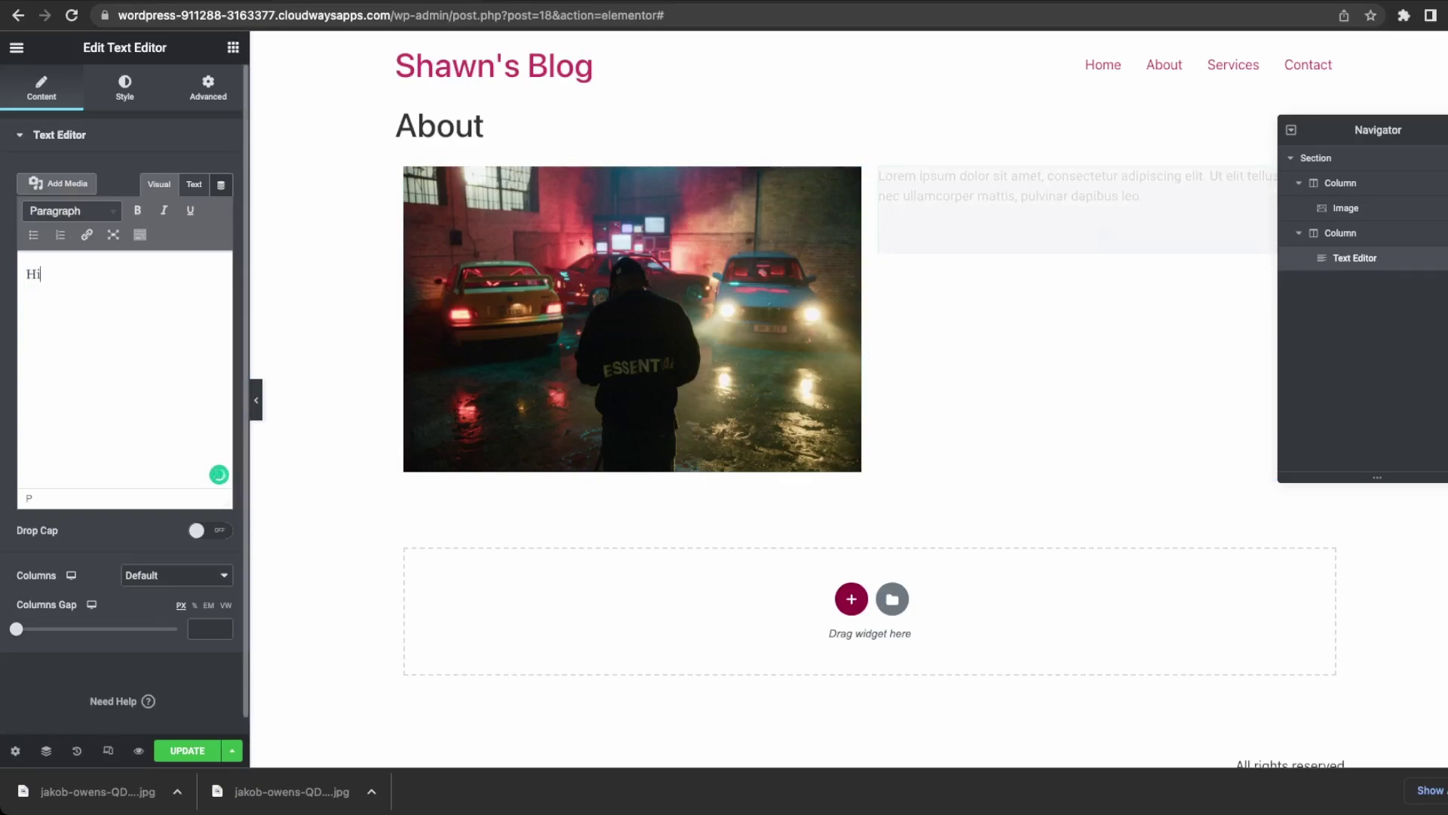
{"action": "type", "text": ","}
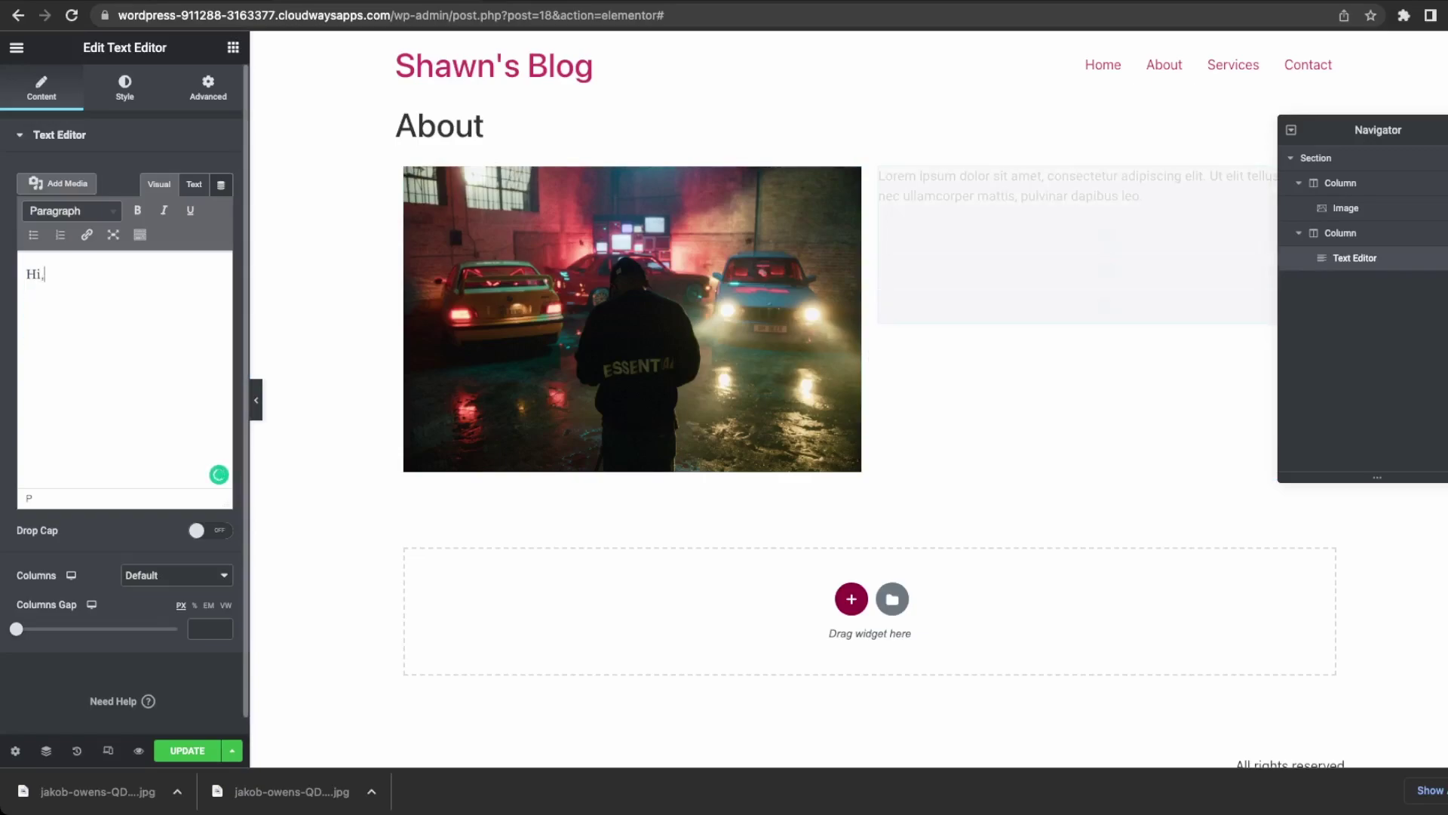
{"action": "type", "text": " my name"}
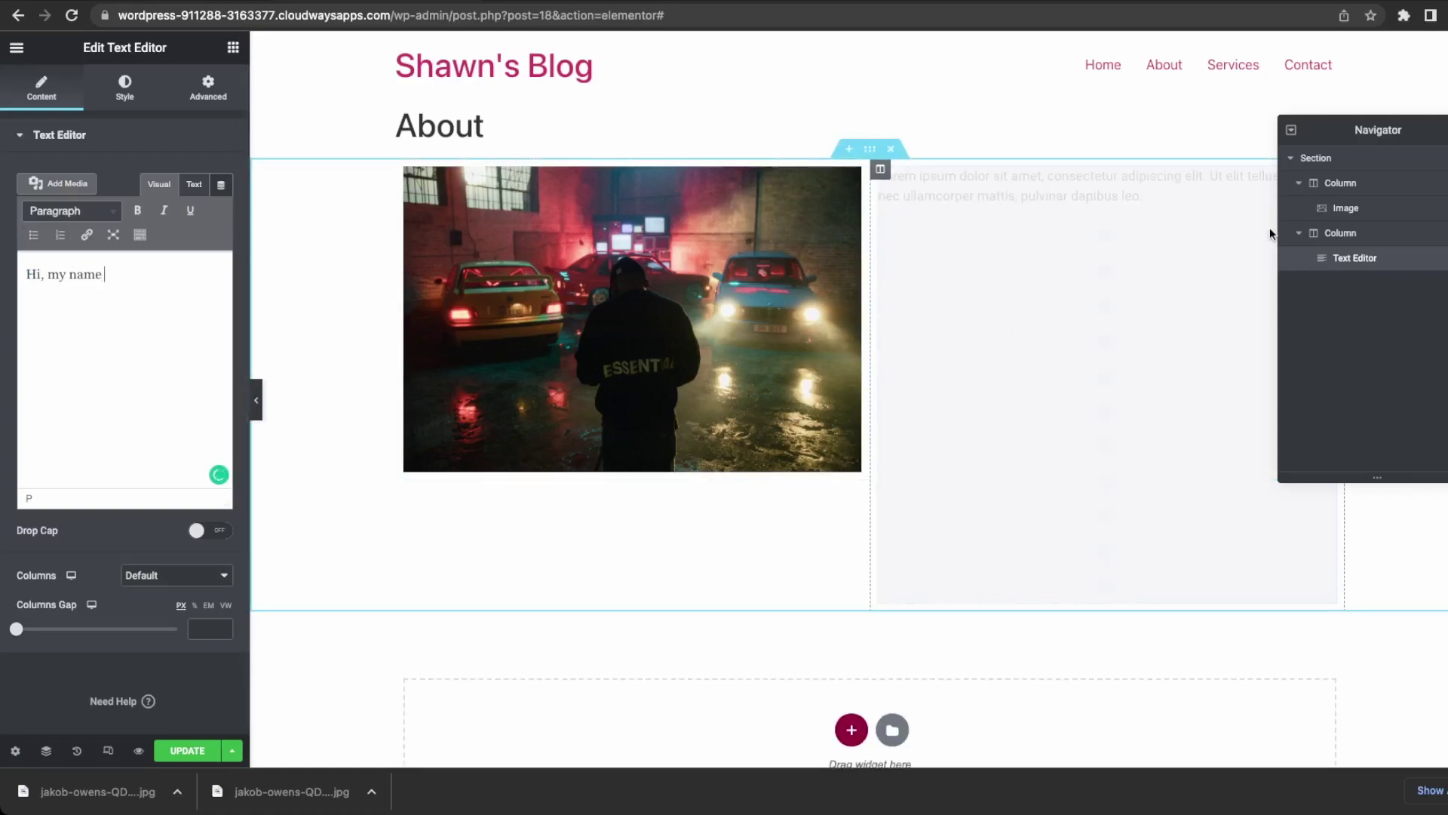
{"action": "left_click", "coordinate": [1447, 130]}
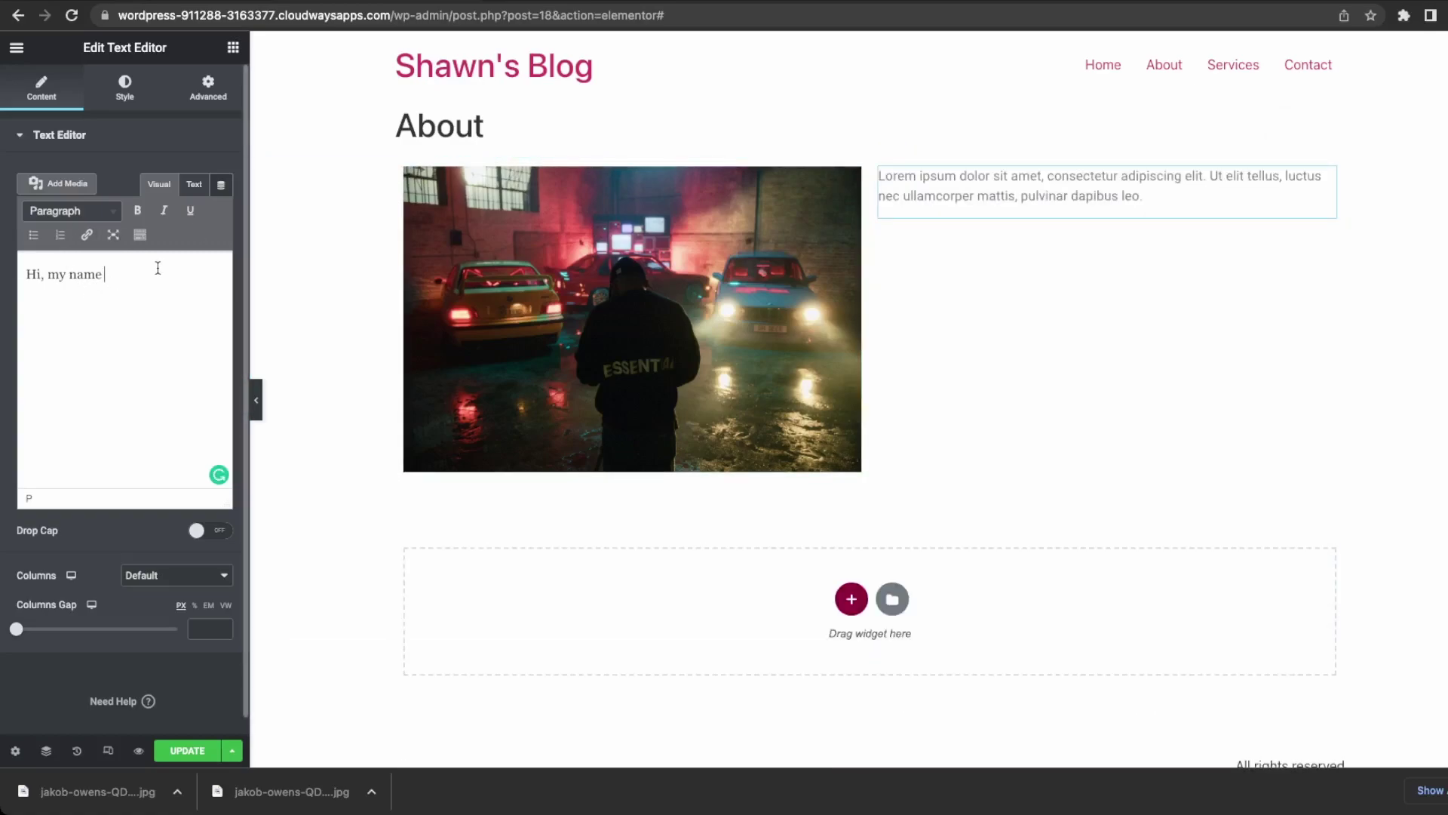
{"action": "left_click_drag", "start_coordinate": [157, 271], "coordinate": [15, 265]}
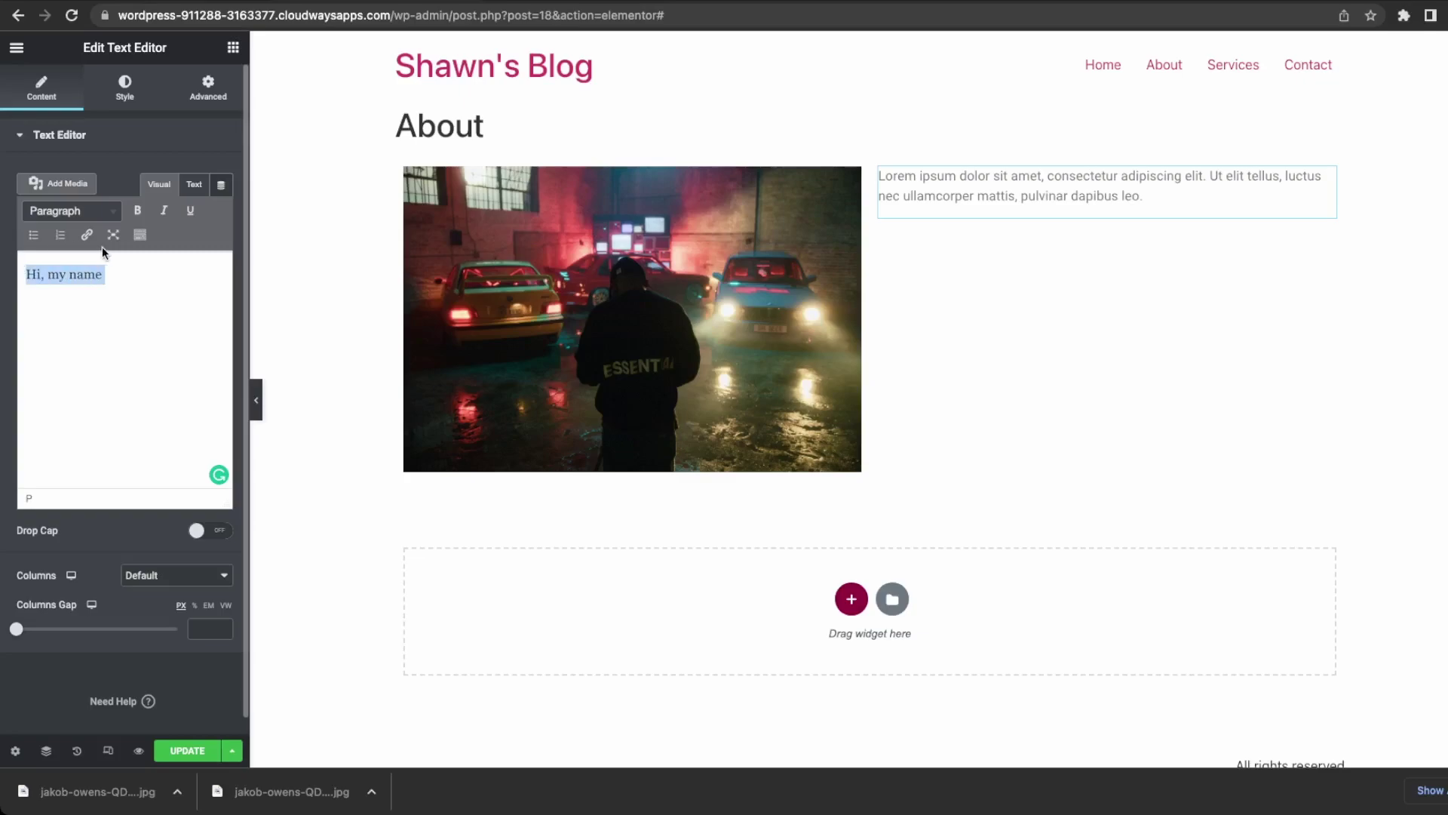
{"action": "key", "text": "Right"}
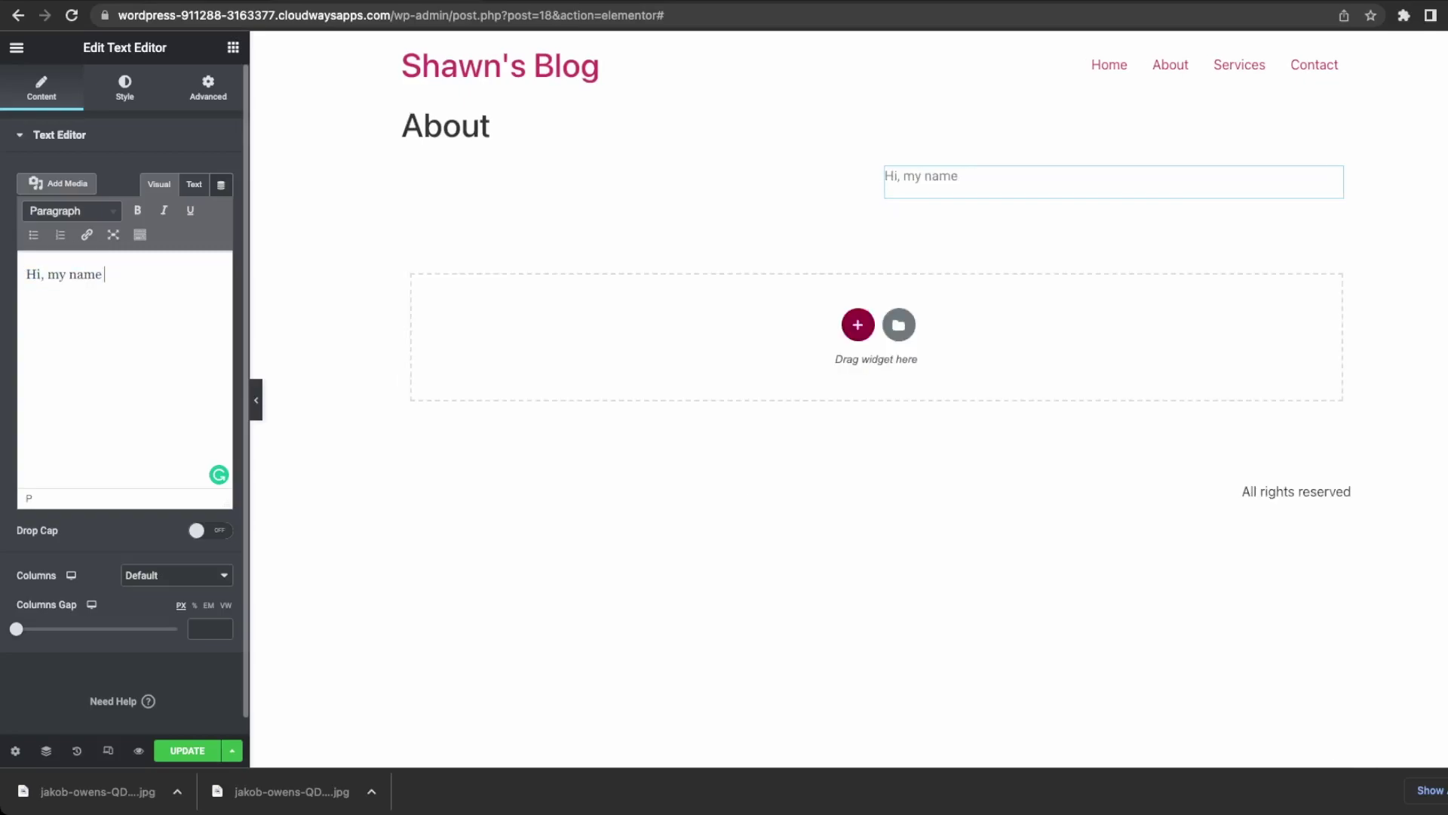
{"action": "type", "text": "is "}
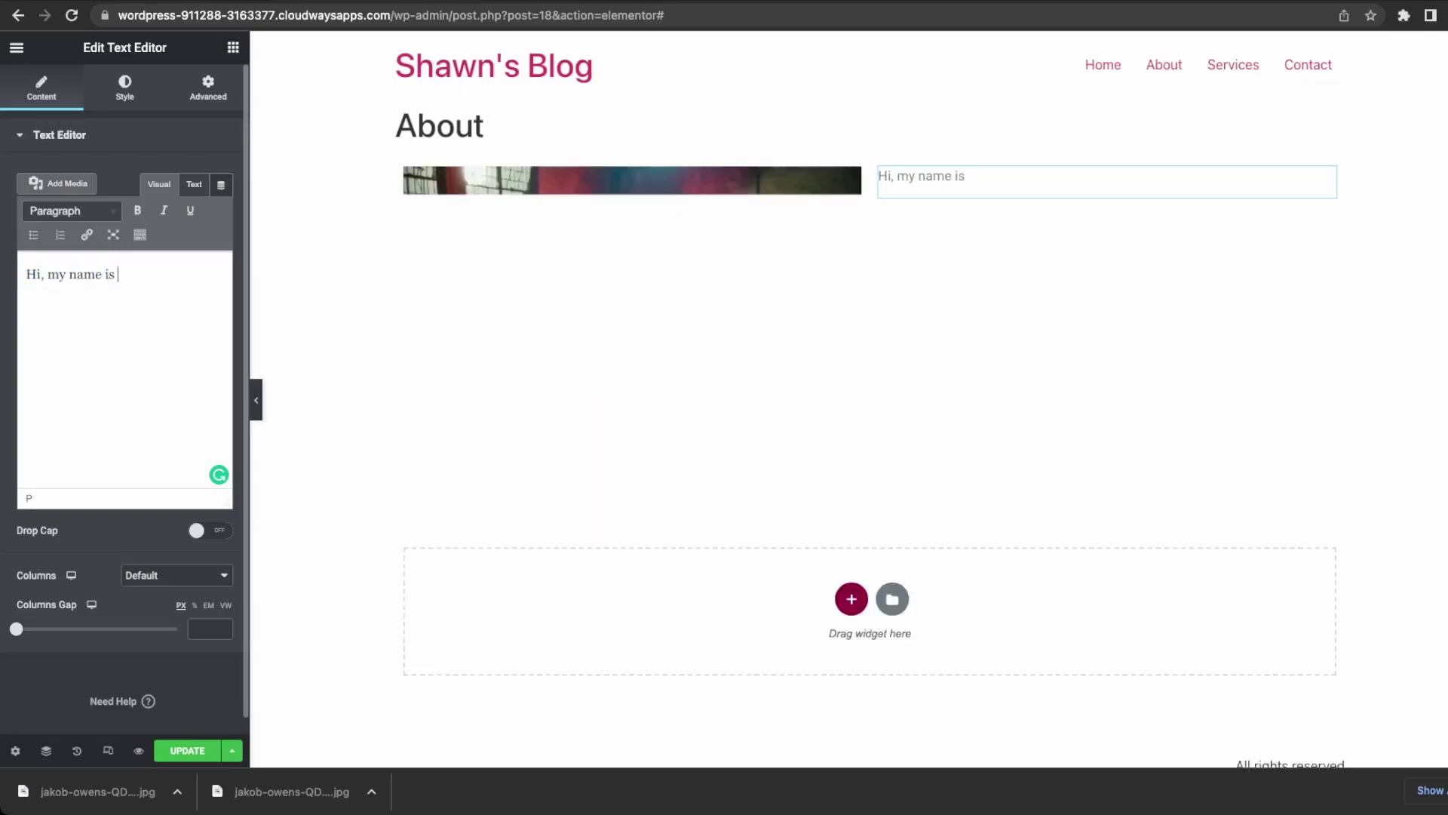
{"action": "type", "text": "Shawn and "}
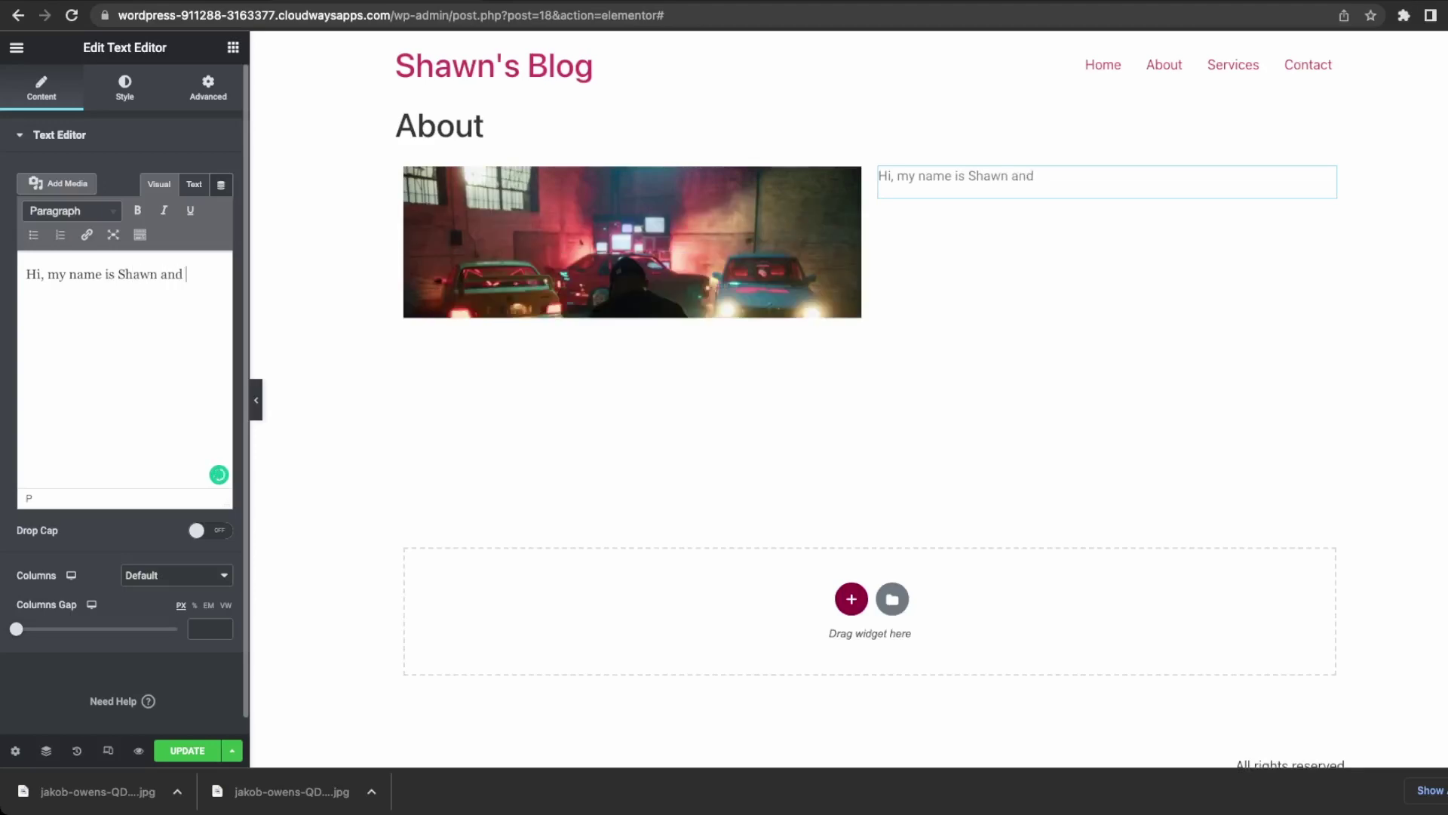
{"action": "type", "text": "this is"}
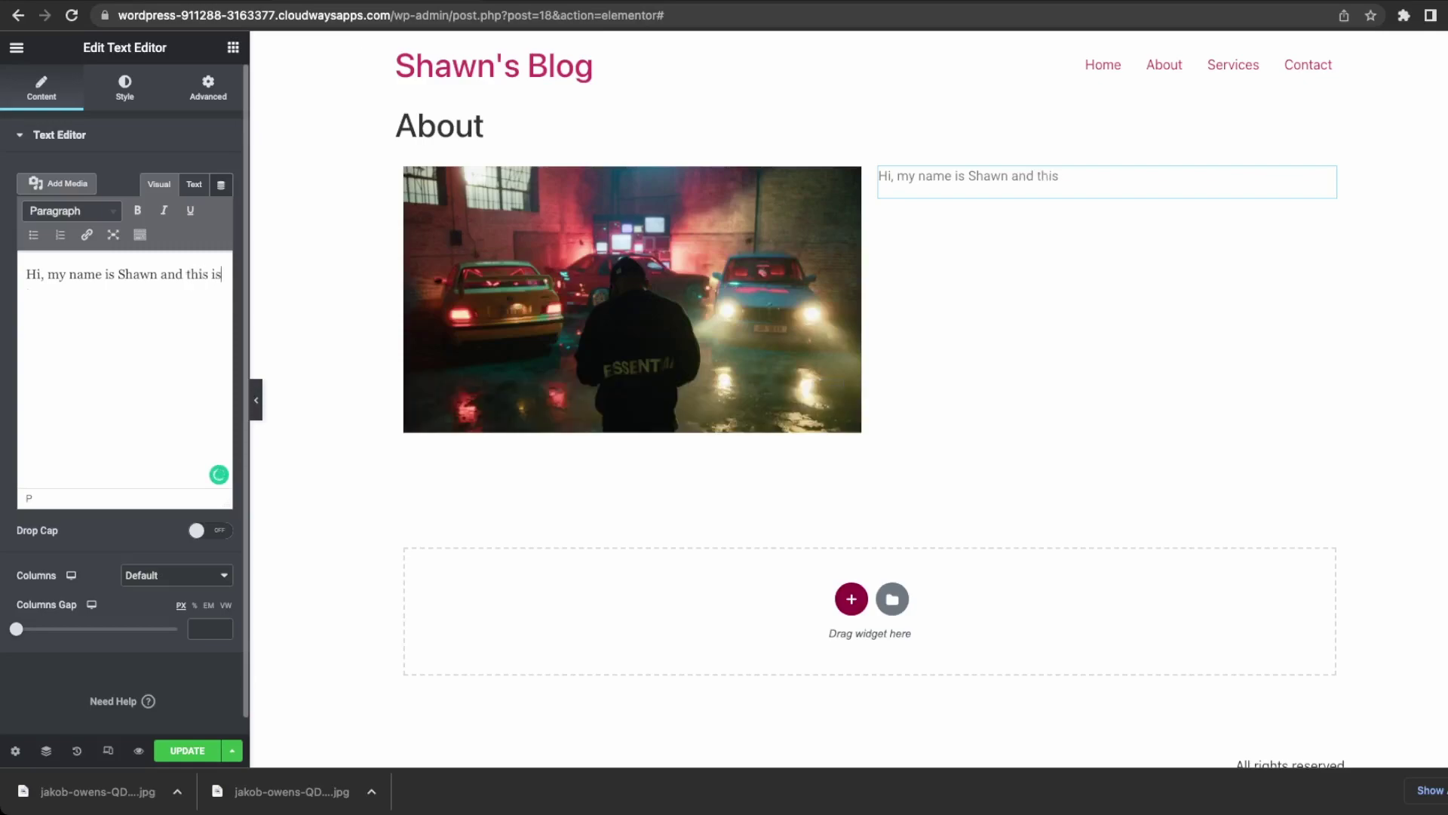
{"action": "key", "text": "BackSpace"}
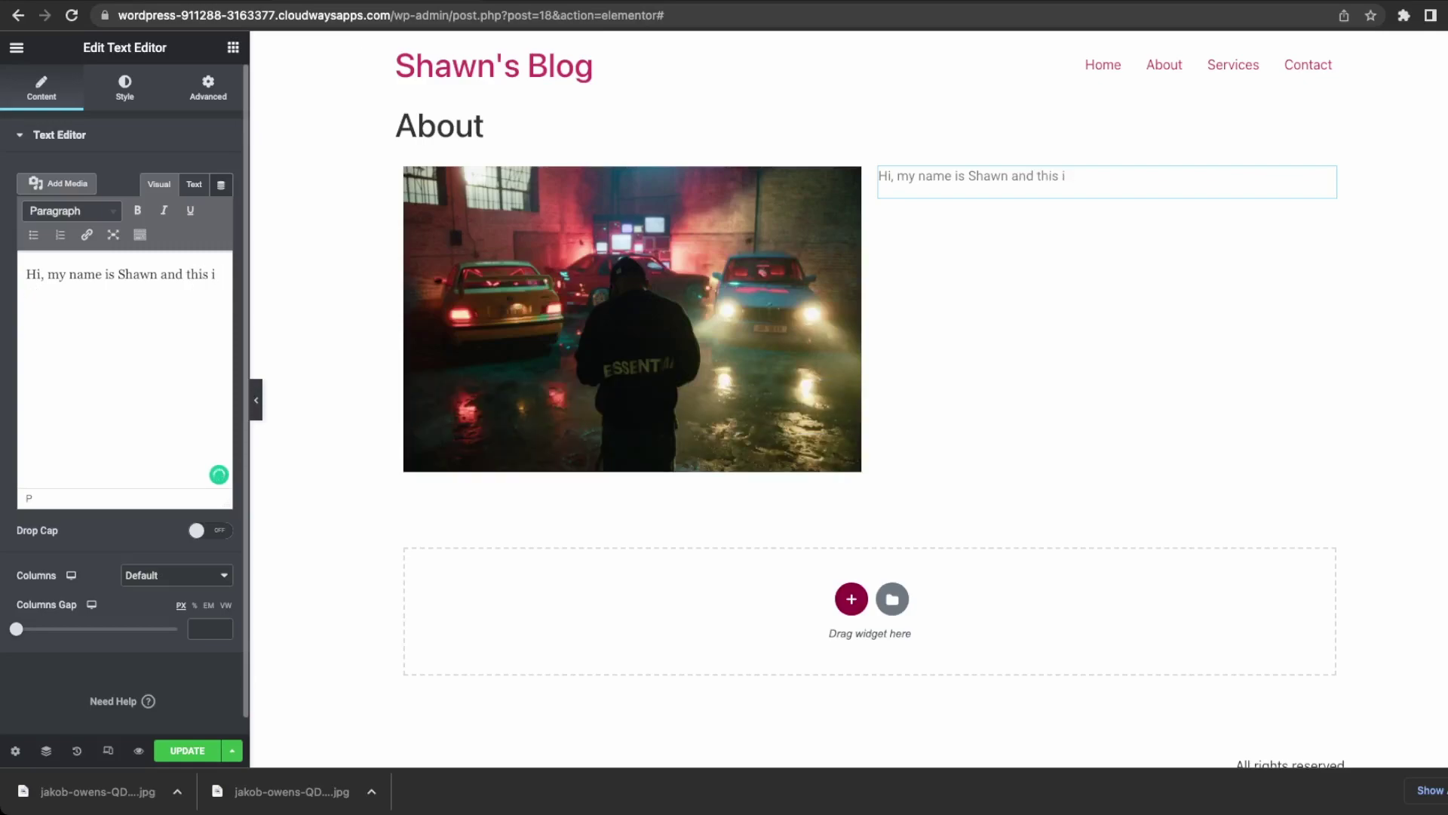
{"action": "key", "text": "BackSpace"}
{"action": "key", "text": "BackSpace"}
{"action": "key", "text": "BackSpace"}
{"action": "type", "text": "I am passiona"}
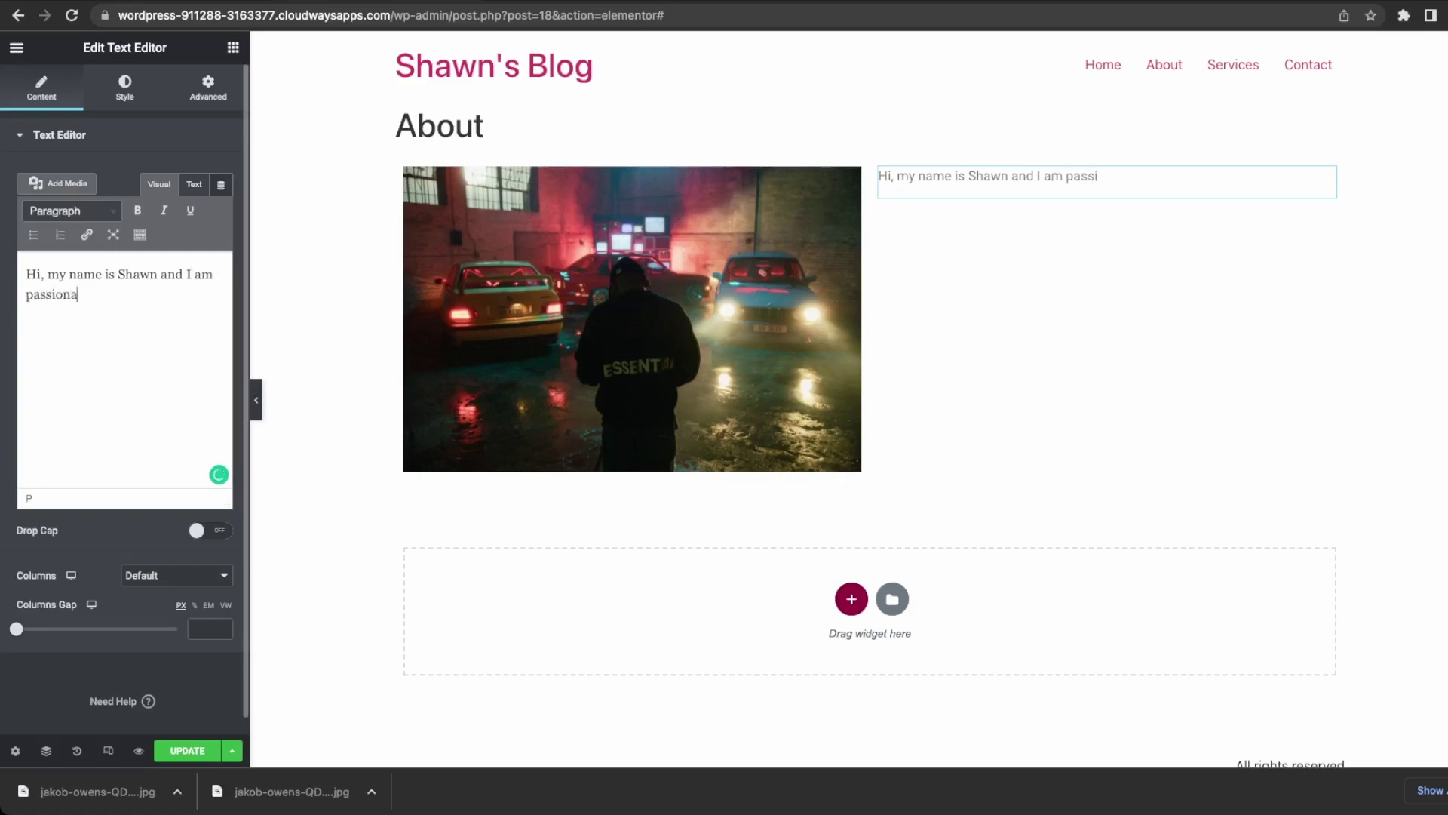
{"action": "type", "text": "te about cars"}
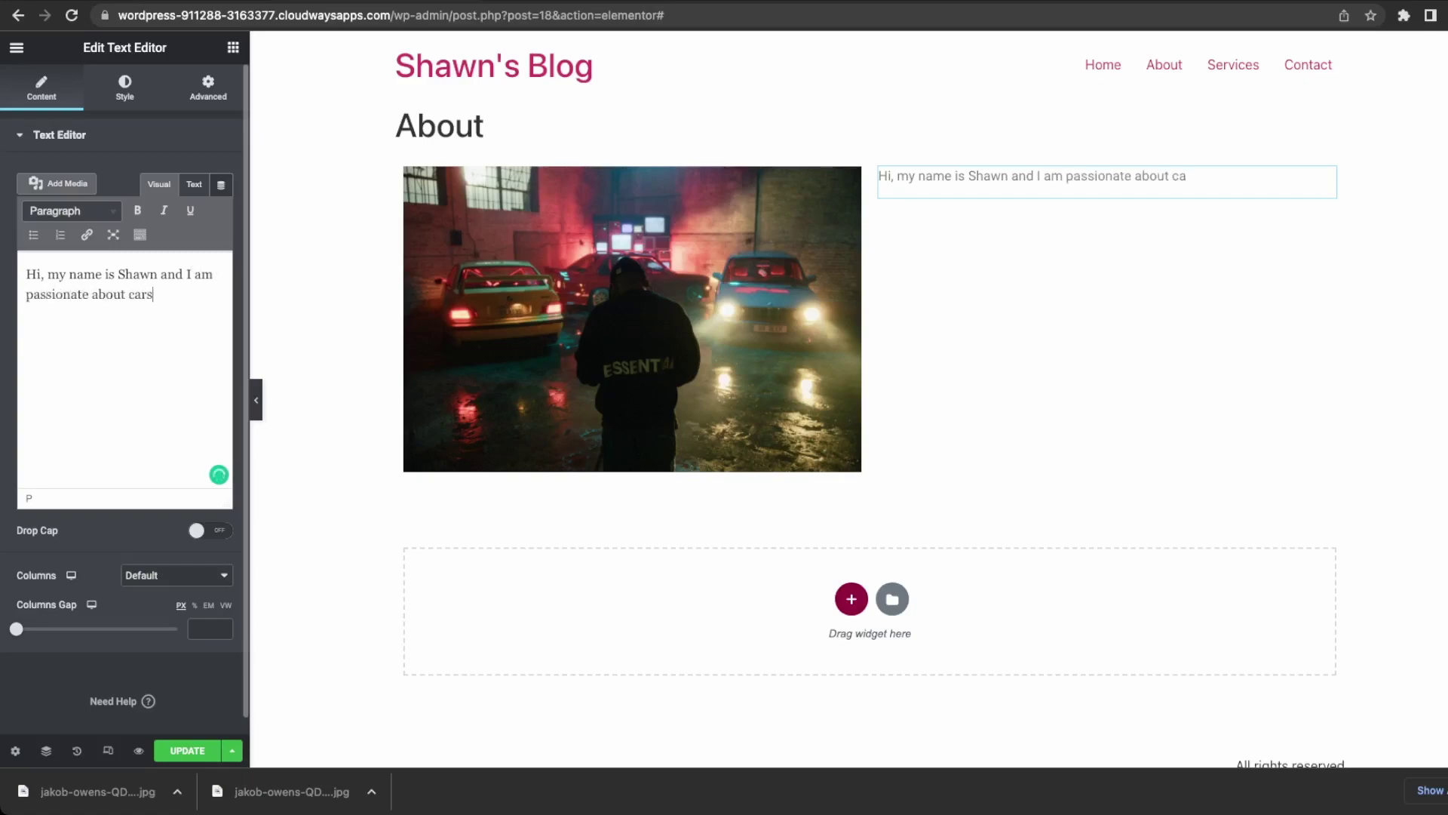
{"action": "type", "text": "."}
{"action": "key", "text": "Return"}
{"action": "key", "text": "Return"}
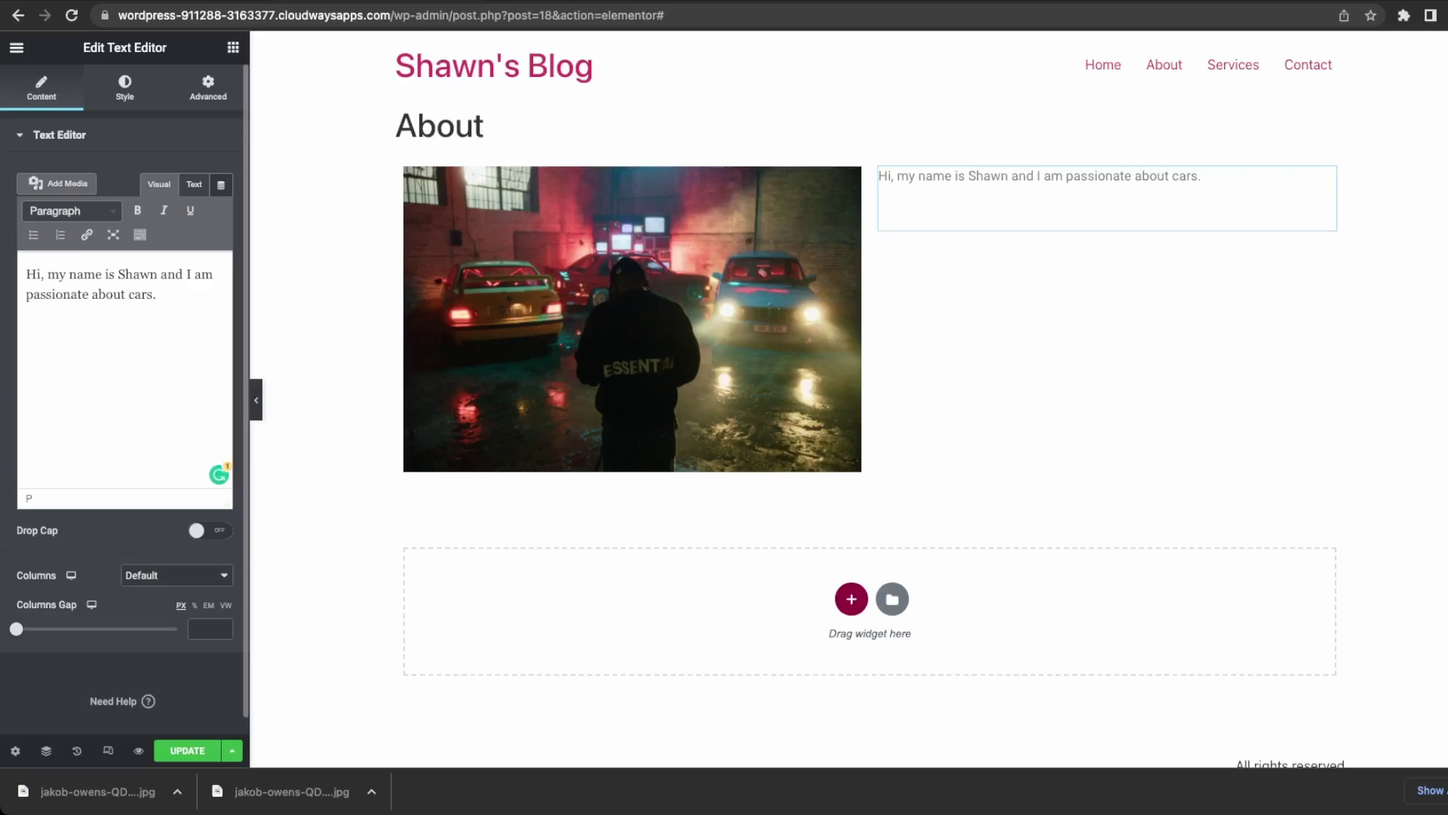
Add the hire paragraph and 'I can only take clients in North America.', then update the page.
{"action": "type", "text": "I am available"}
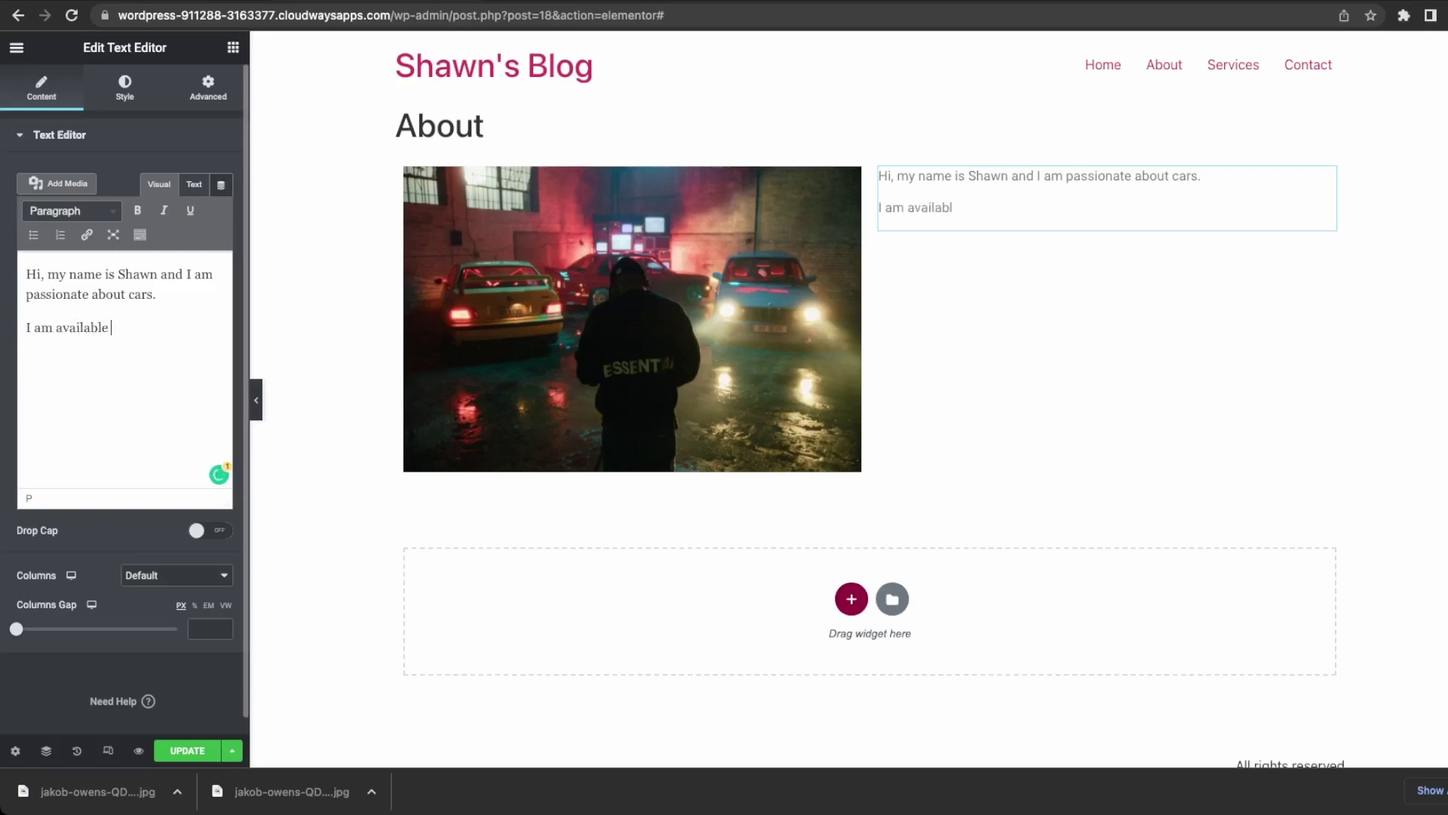
{"action": "type", "text": " for hire to take"}
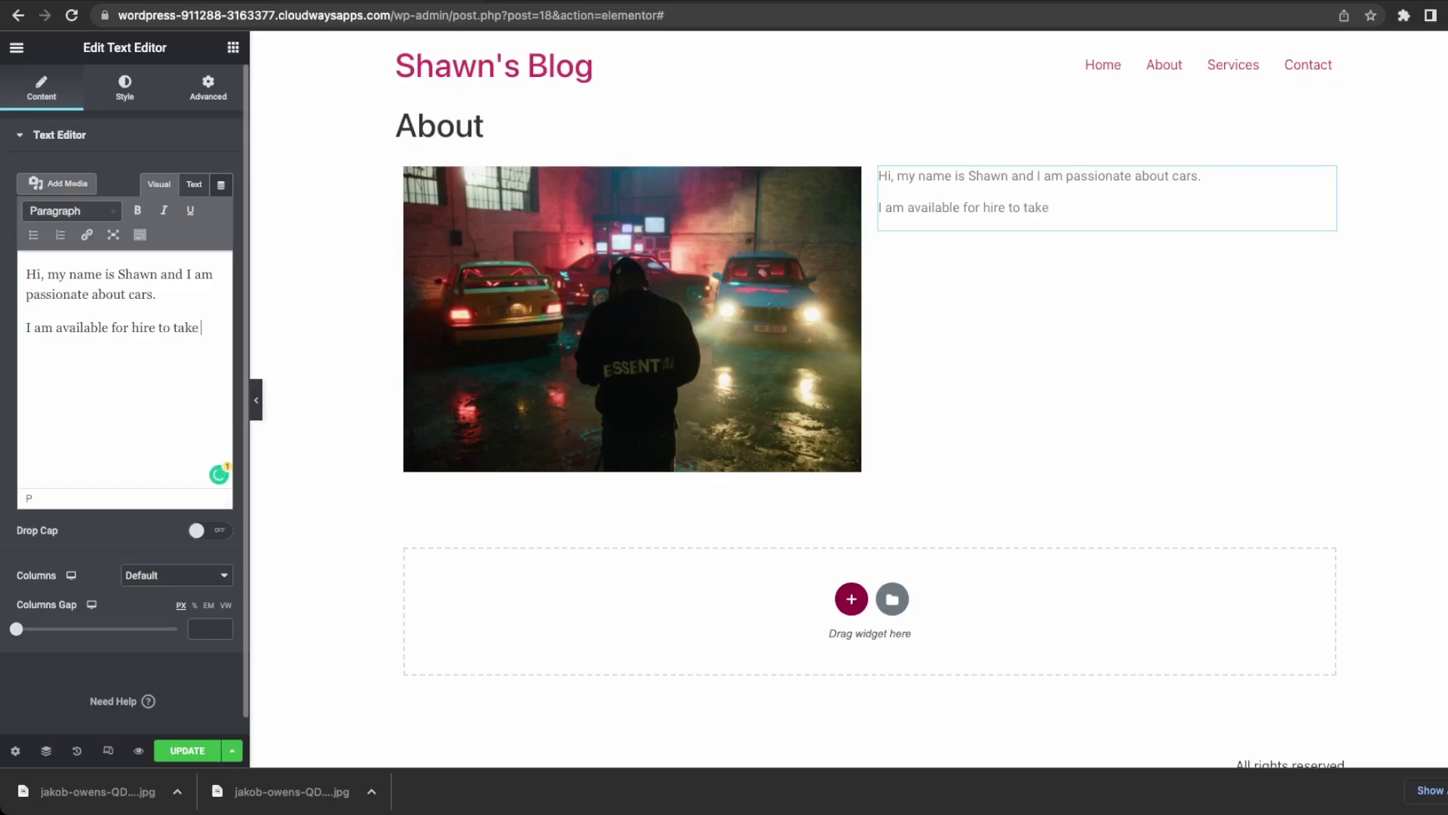
{"action": "type", "text": " photos/video"}
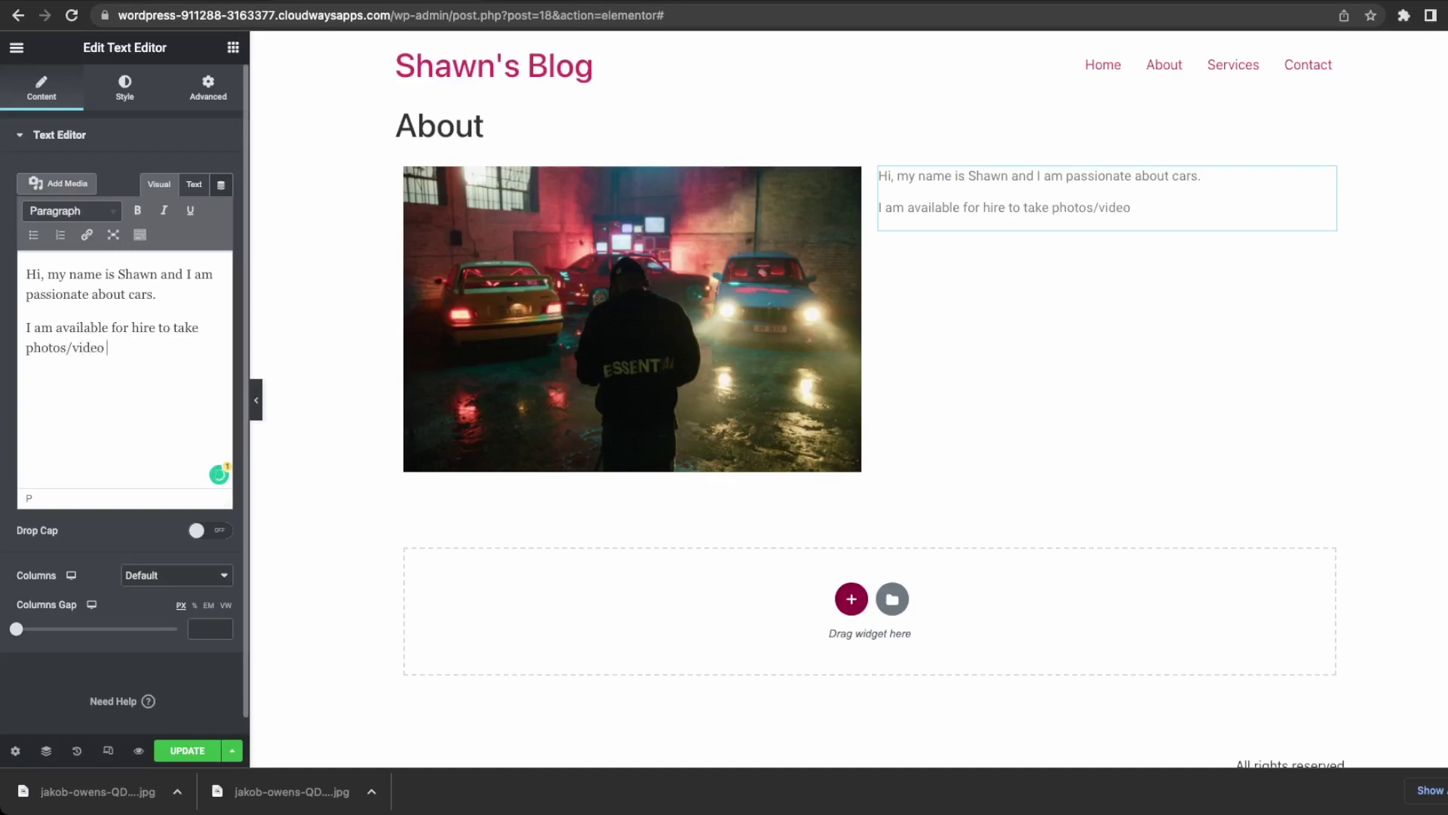
{"action": "type", "text": "s of your vehicles."}
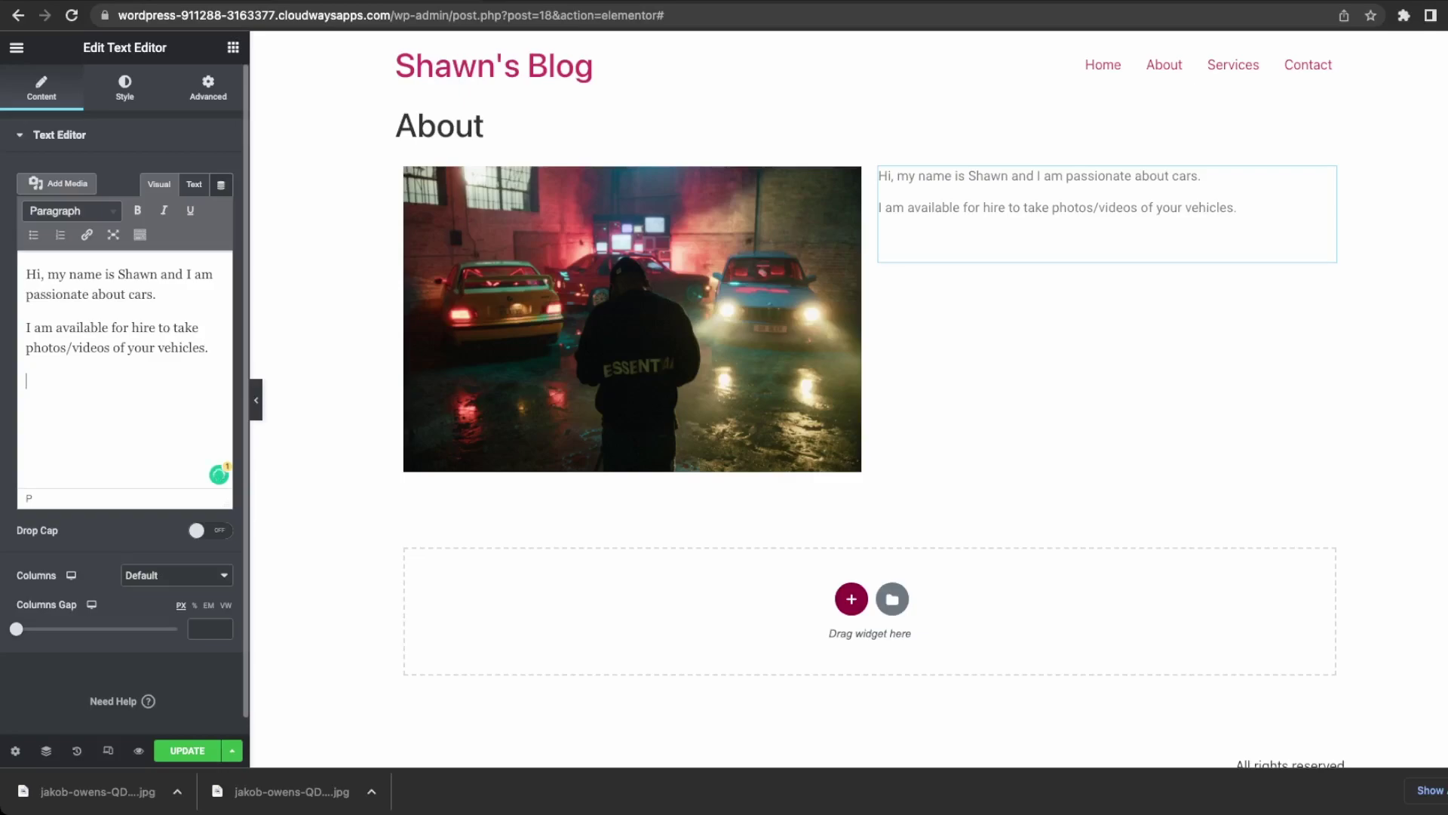
{"action": "type", "text": "I am"}
{"action": "key", "text": "BackSpace"}
{"action": "key", "text": "BackSpace"}
{"action": "type", "text": "can only take clietns i"}
{"action": "key", "text": "BackSpace"}
{"action": "key", "text": "BackSpace"}
{"action": "key", "text": "BackSpace"}
{"action": "type", "text": "ents in North america"}
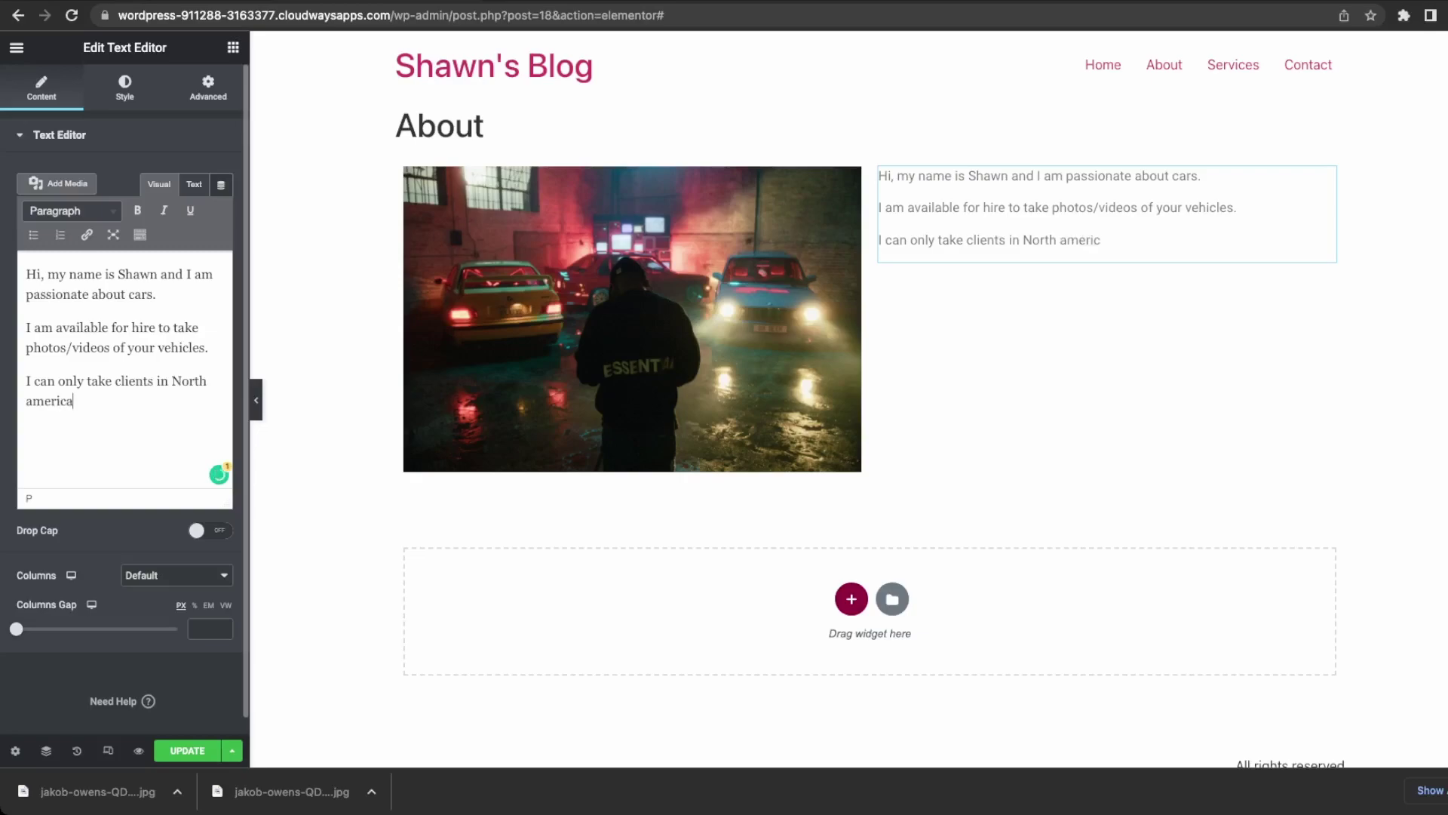
{"action": "key", "text": "BackSpace"}
{"action": "key", "text": "BackSpace"}
{"action": "key", "text": "BackSpace"}
{"action": "key", "text": "BackSpace"}
{"action": "key", "text": "BackSpace"}
{"action": "key", "text": "BackSpace"}
{"action": "type", "text": "America."}
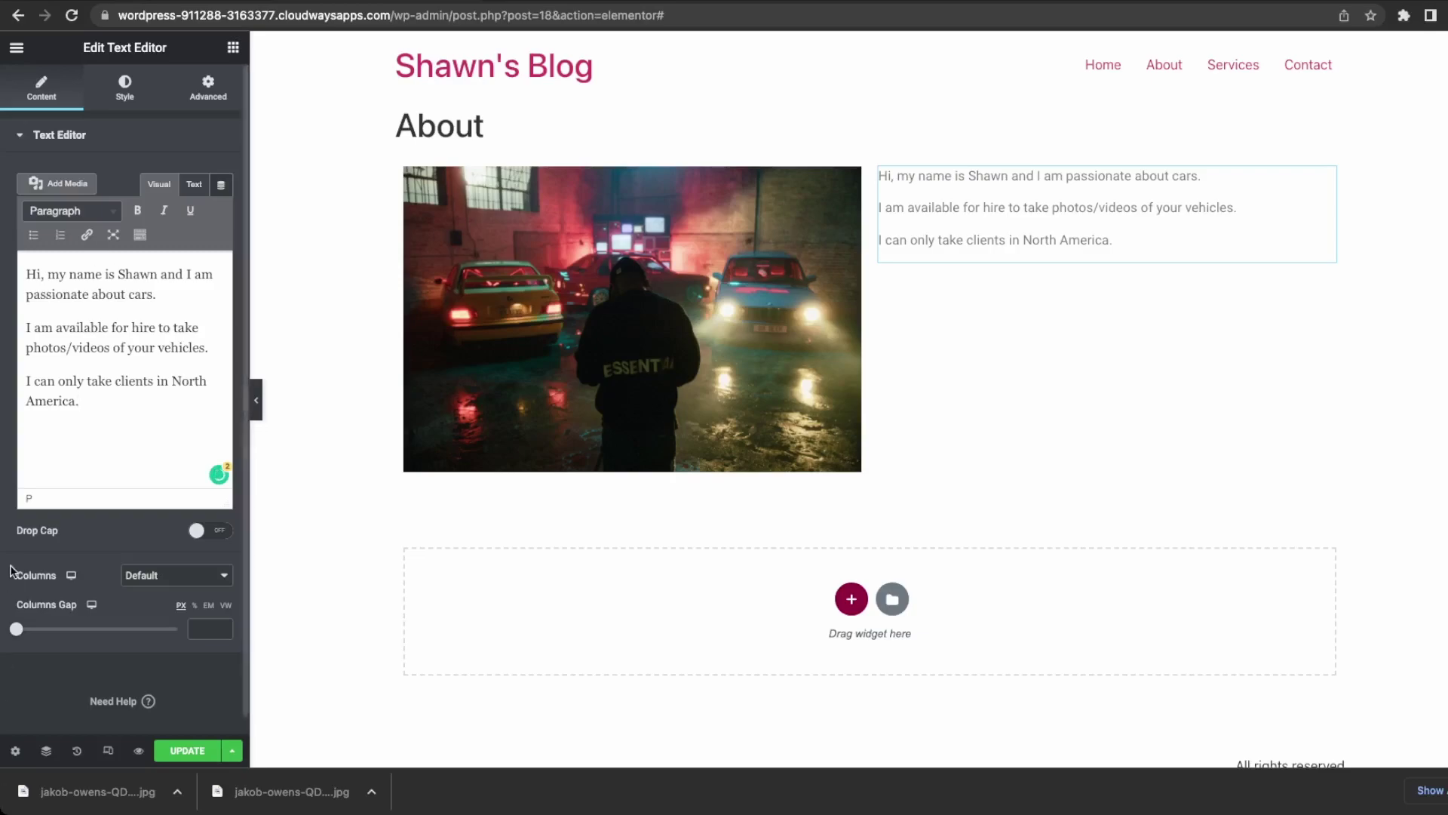
{"action": "left_click", "coordinate": [190, 750]}
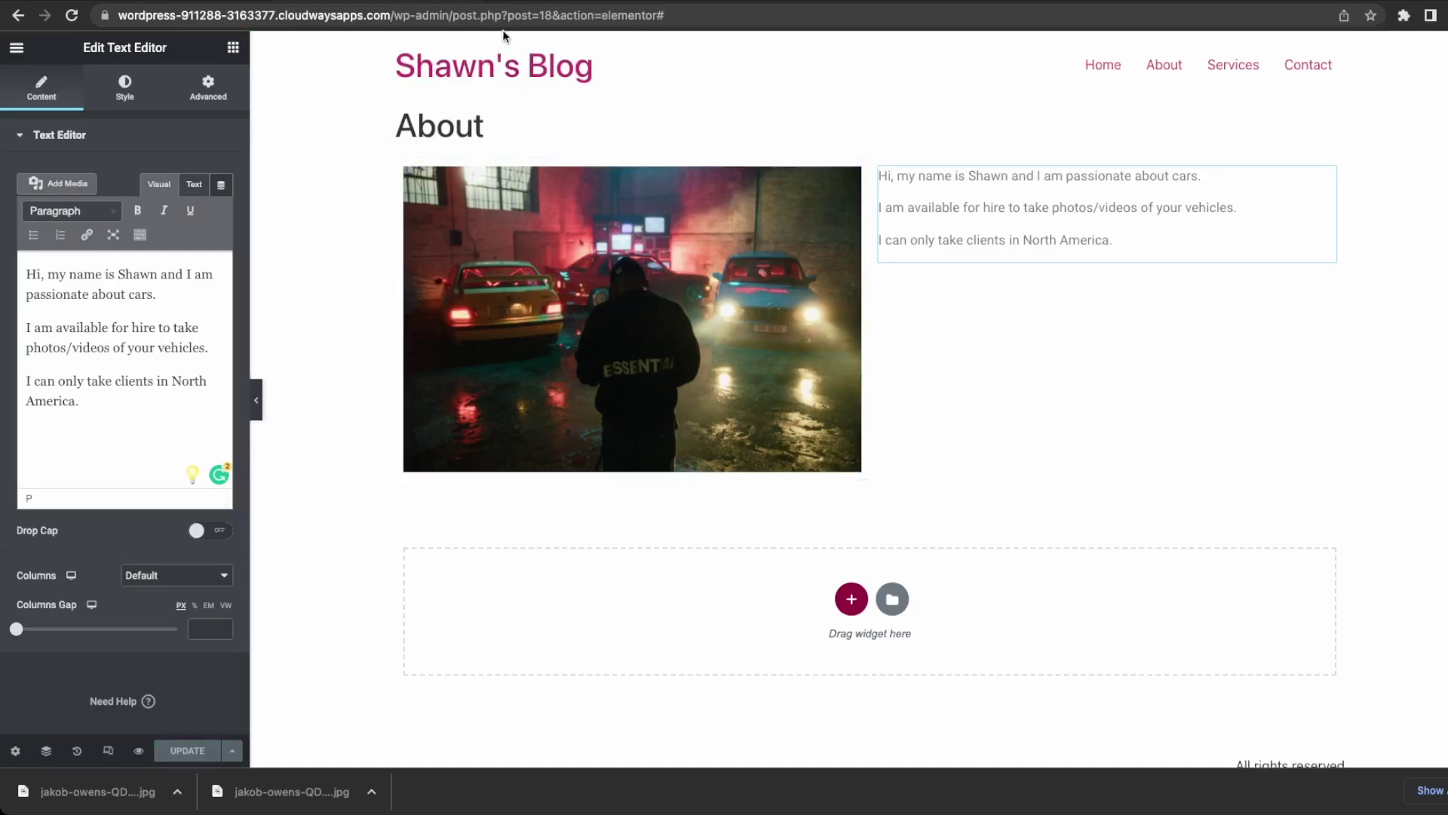
Trim the address to the site domain and load the live home page.
{"action": "left_click_drag", "start_coordinate": [394, 17], "coordinate": [866, 9]}
{"action": "key", "text": "BackSpace"}
{"action": "key", "text": "Return"}
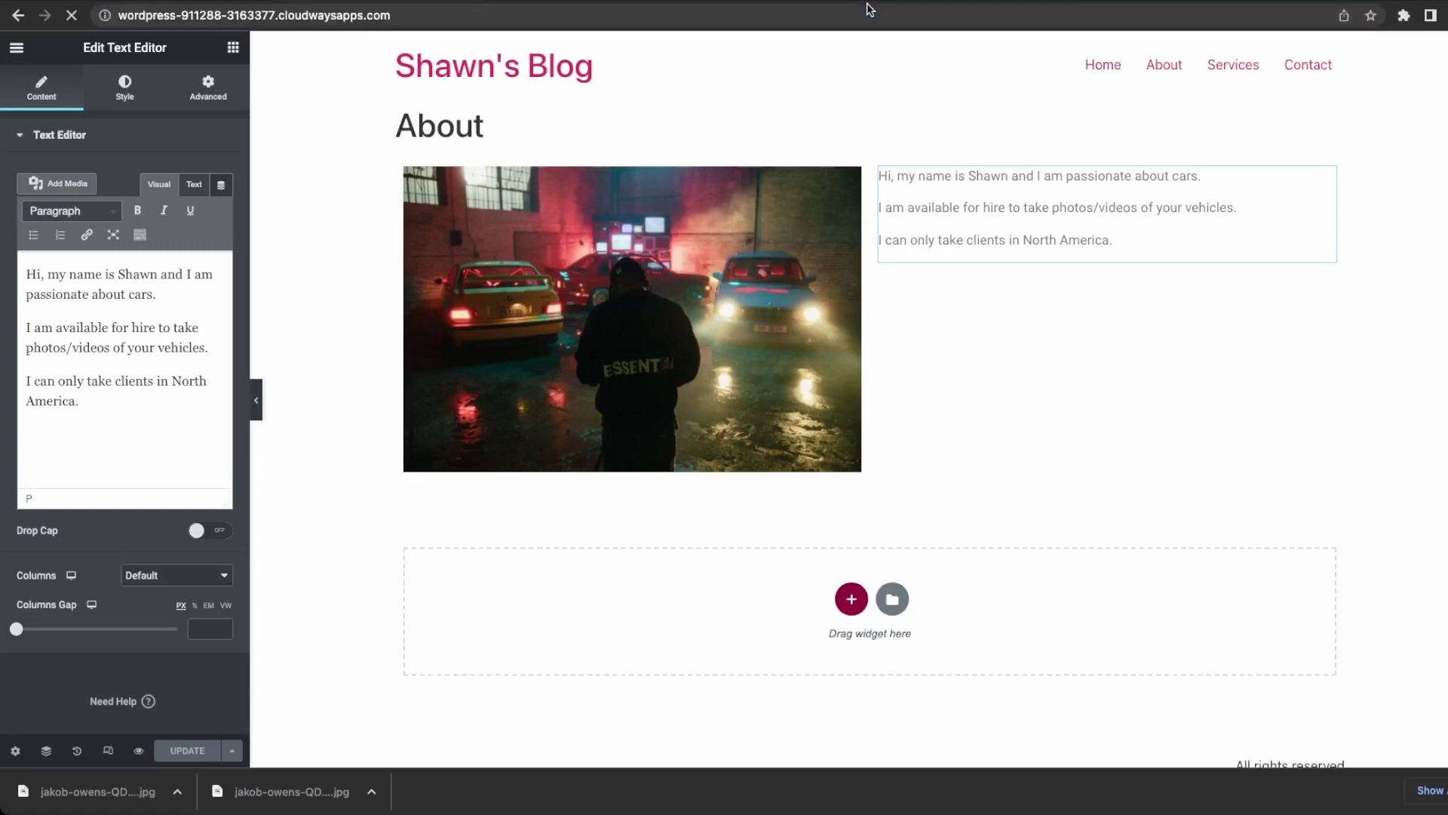
{"action": "scroll", "coordinate": [777, 398], "scroll_direction": "down", "scroll_amount": 5}
{"action": "scroll", "coordinate": [668, 486], "scroll_direction": "up", "scroll_amount": 2}
{"action": "scroll", "coordinate": [668, 486], "scroll_direction": "up", "scroll_amount": 3}
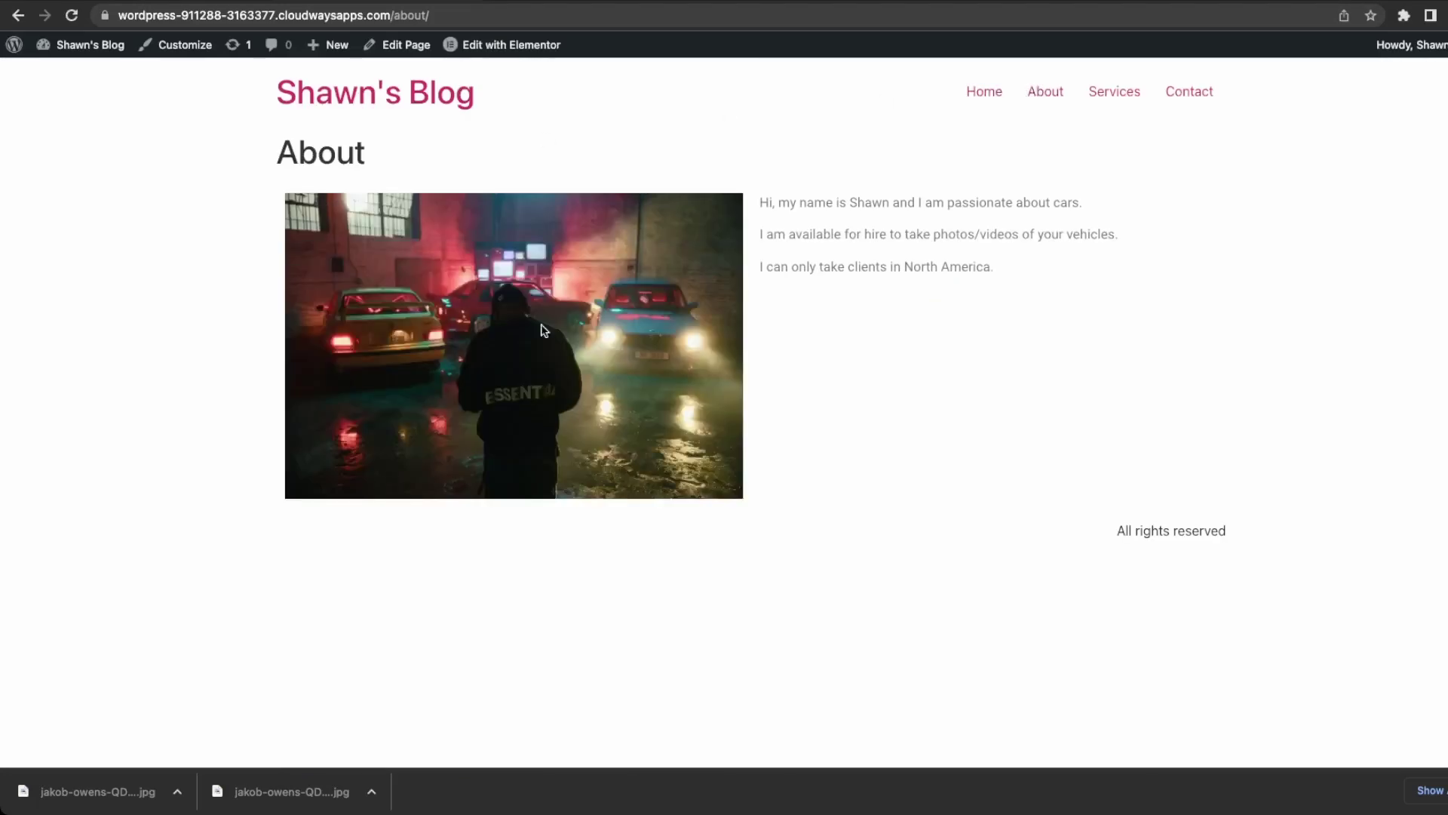
Check the About text and North America sentence live, then open Services for editing.
{"action": "left_click_drag", "start_coordinate": [970, 264], "coordinate": [1051, 201]}
{"action": "left_click", "coordinate": [1009, 274]}
{"action": "left_click_drag", "start_coordinate": [961, 273], "coordinate": [892, 268]}
{"action": "left_click", "coordinate": [1066, 270]}
{"action": "left_click", "coordinate": [1102, 97]}
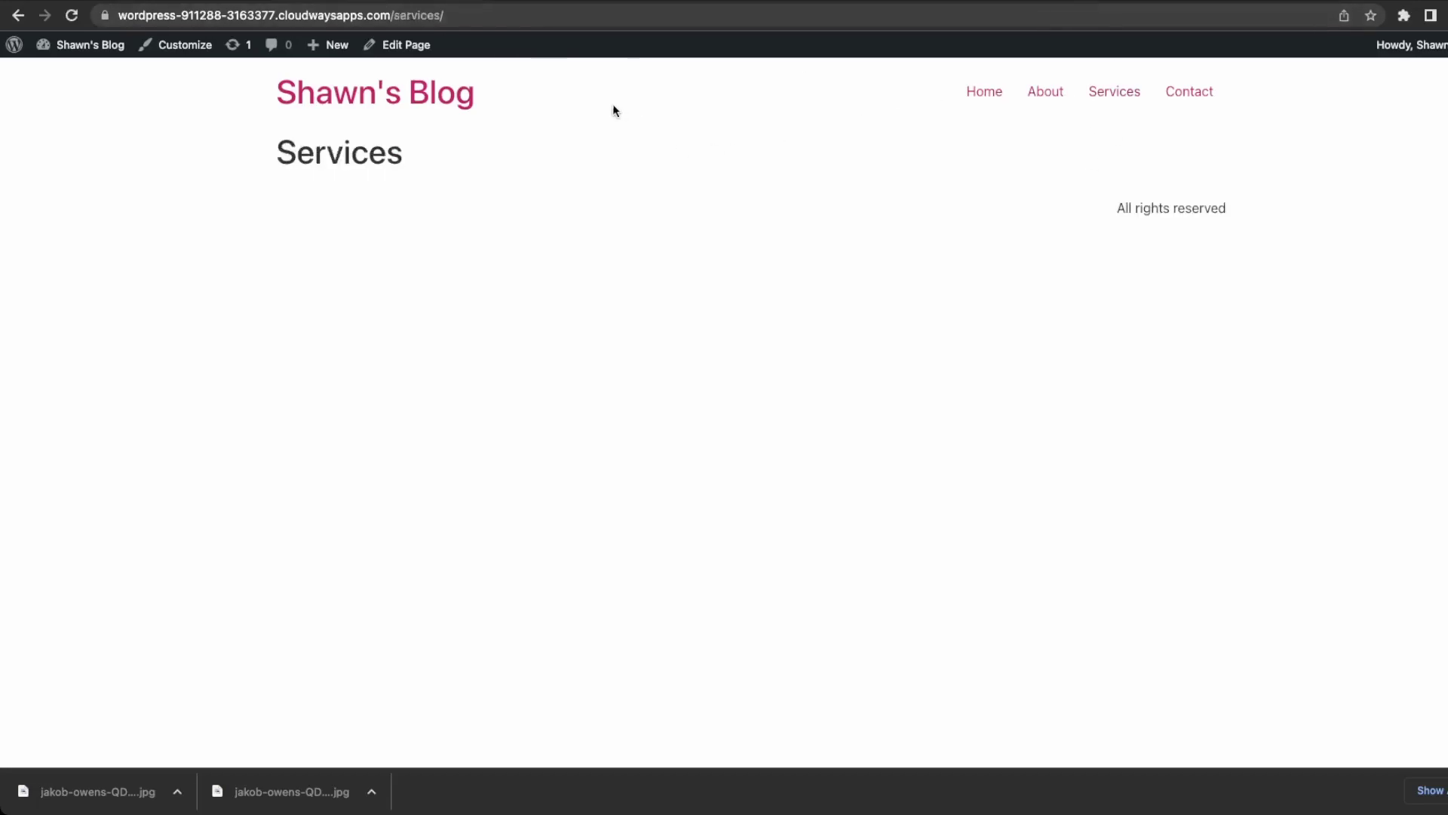
{"action": "left_click", "coordinate": [414, 46]}
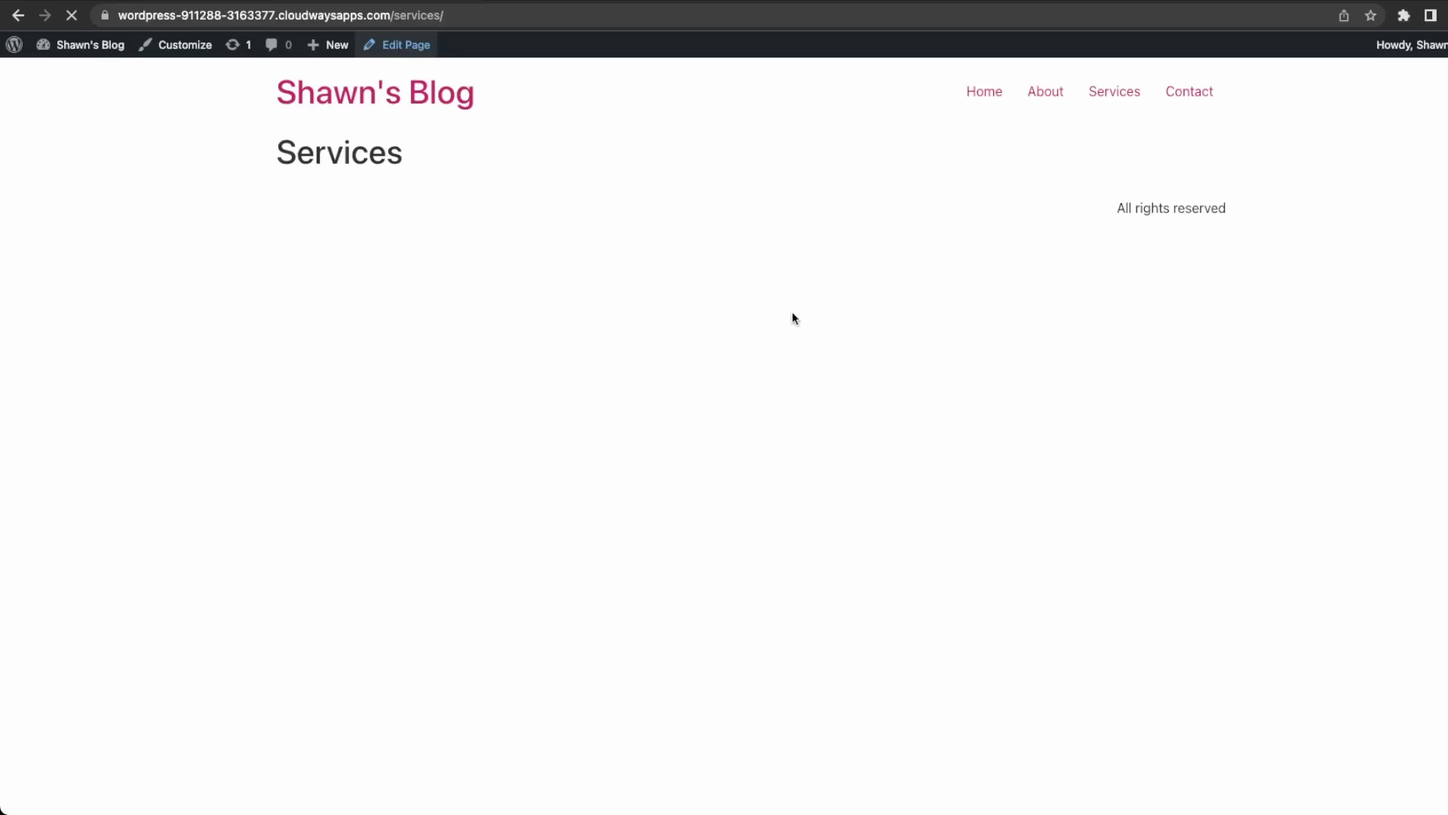
From Dashboard > Pages > All Pages, open the Services page with Edit with Elementor.
{"action": "mouse_move", "coordinate": [94, 45]}
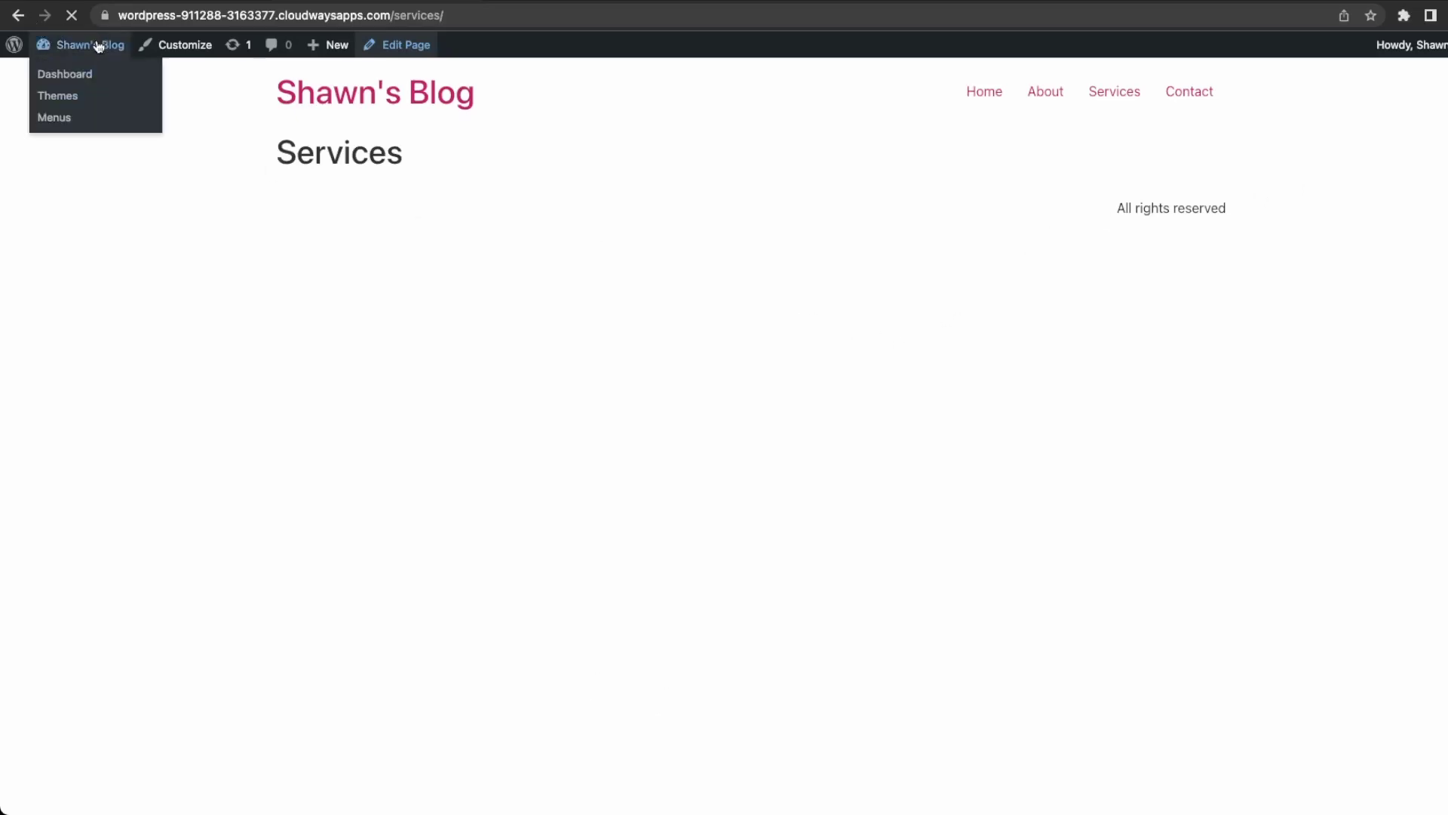
{"action": "left_click", "coordinate": [76, 81]}
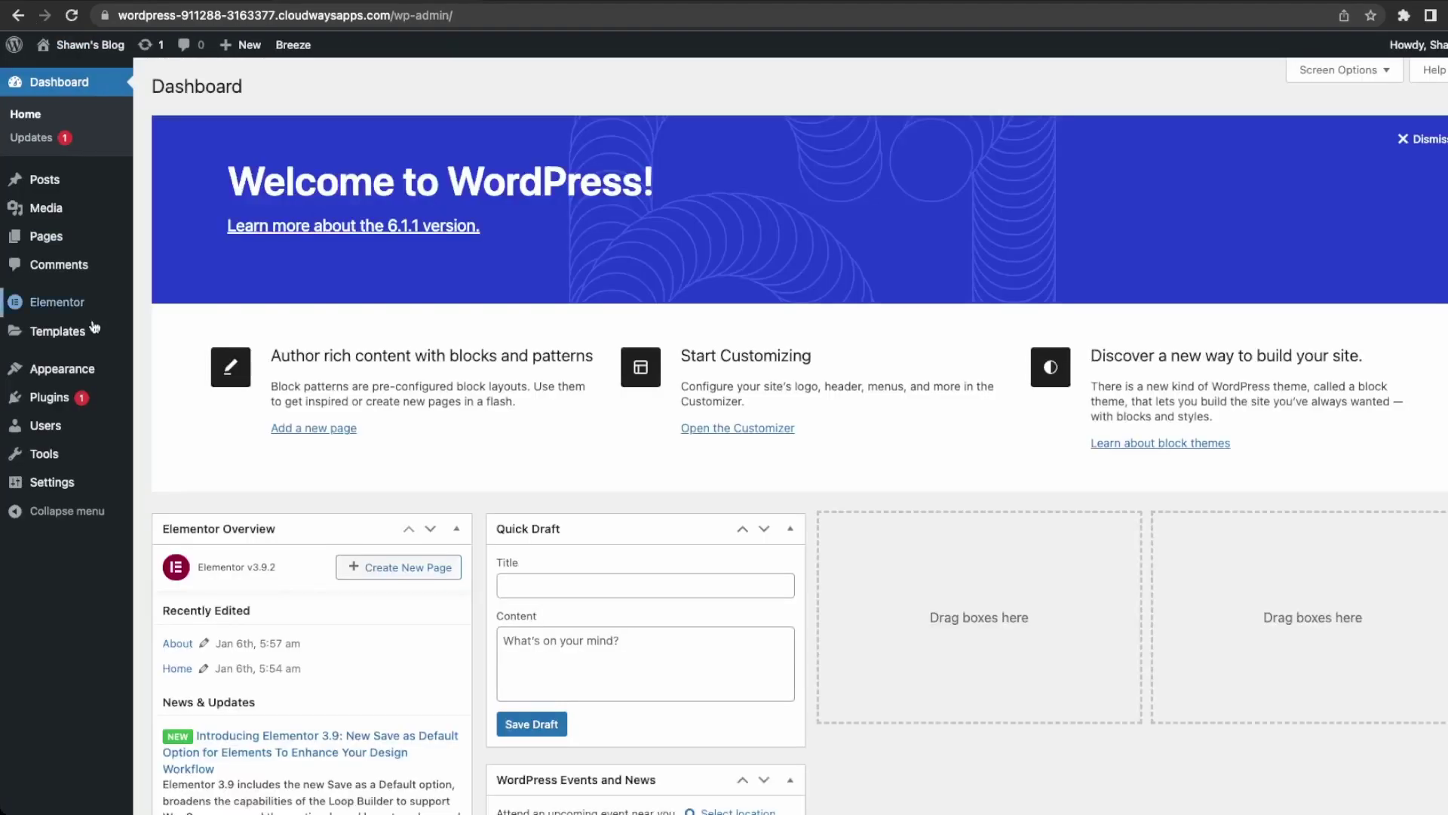
{"action": "mouse_move", "coordinate": [70, 374]}
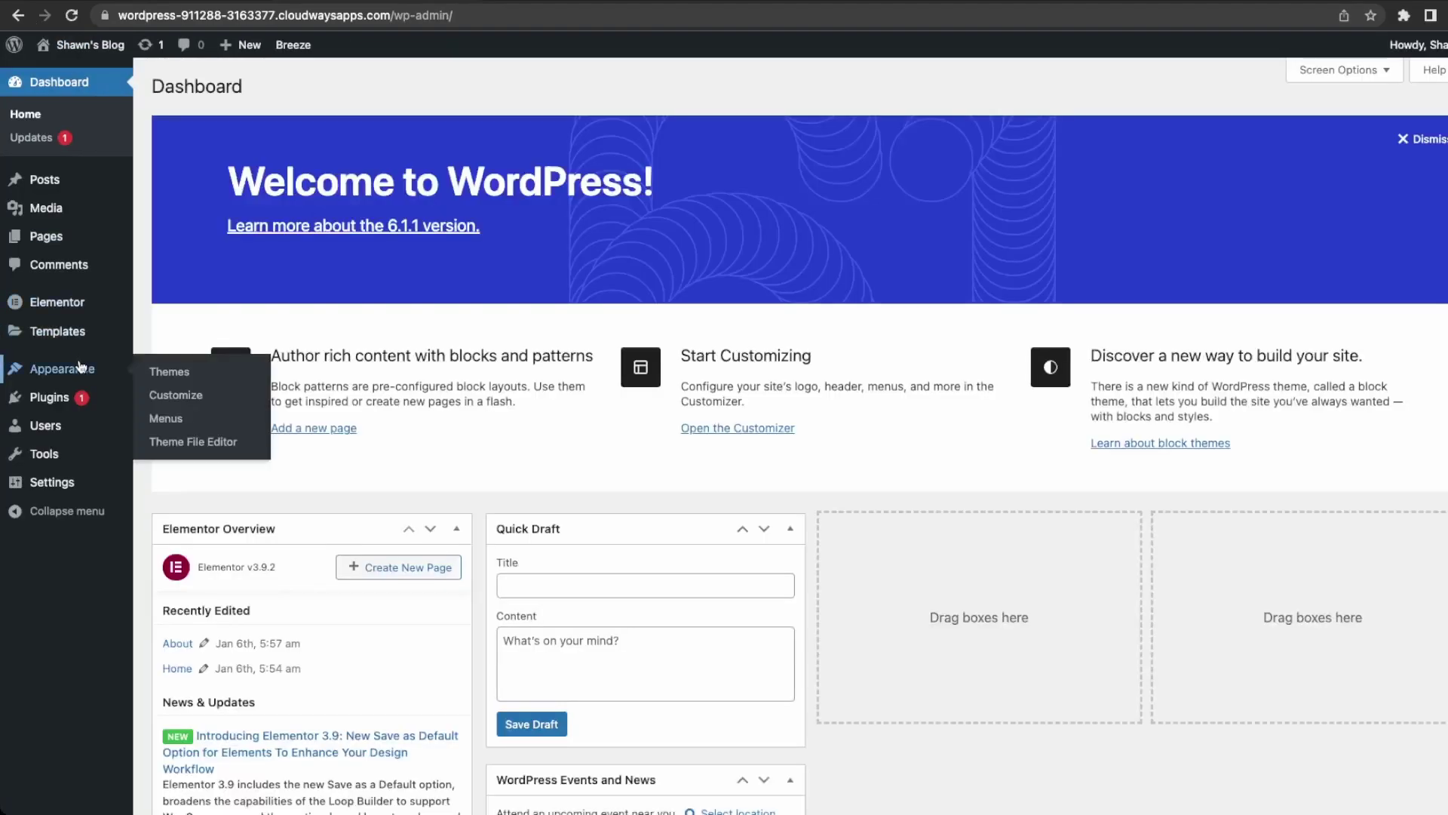
{"action": "mouse_move", "coordinate": [47, 236]}
{"action": "left_click", "coordinate": [147, 244]}
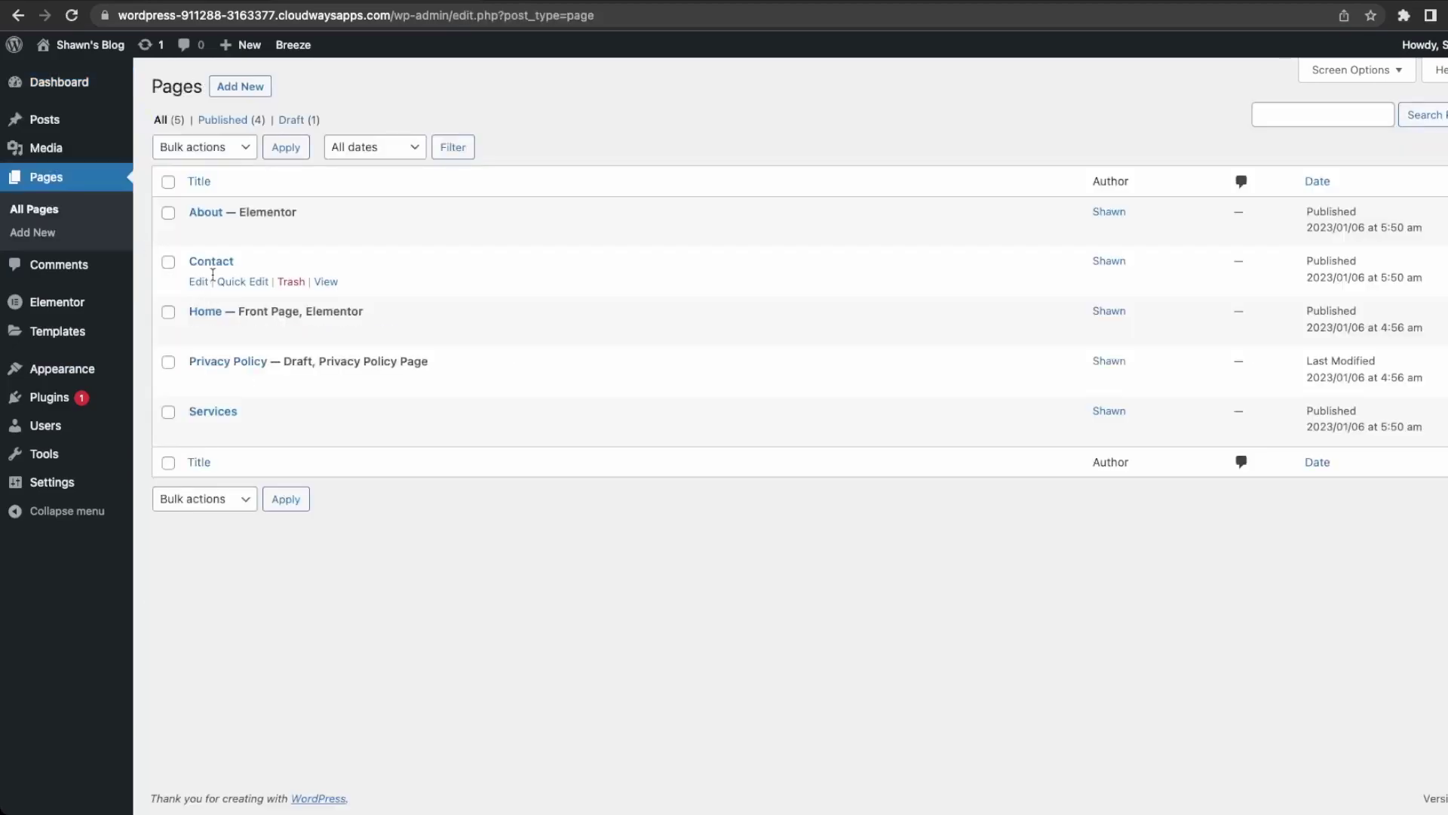
{"action": "left_click", "coordinate": [198, 432]}
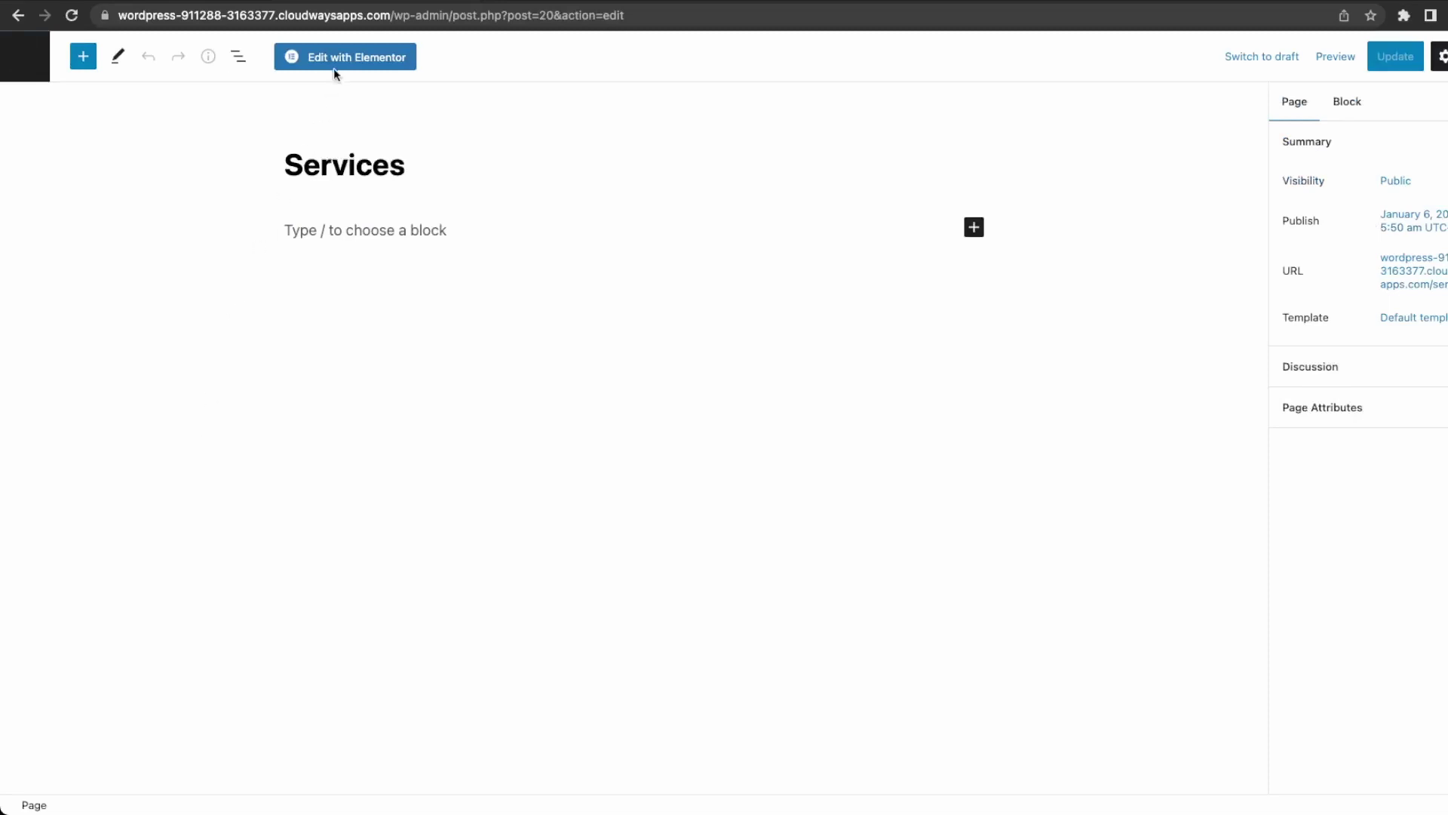
{"action": "left_click", "coordinate": [334, 66]}
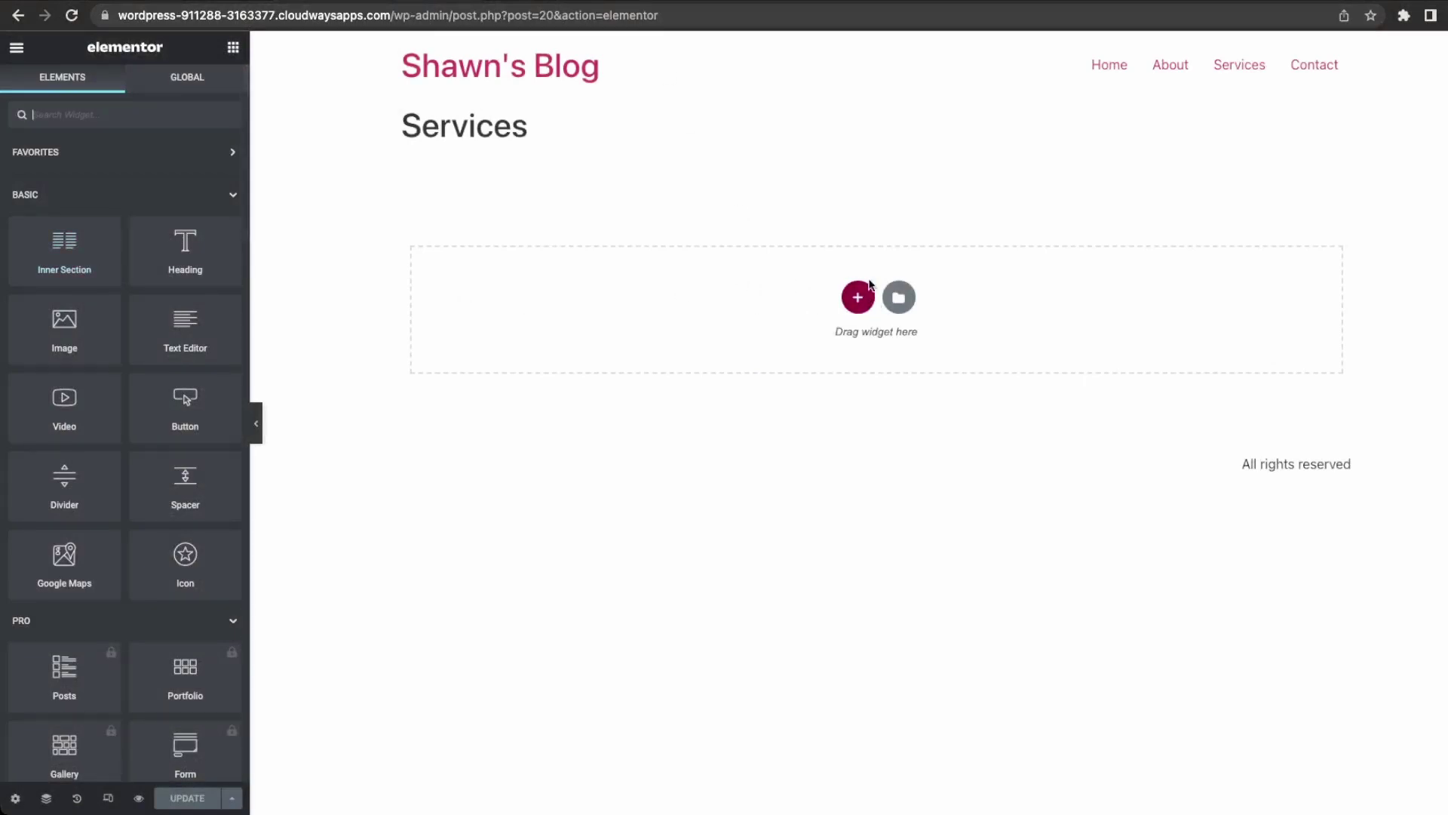
Add a three-column section with 'Photography' and 'Videography' headings in the first two columns.
{"action": "left_click", "coordinate": [861, 294]}
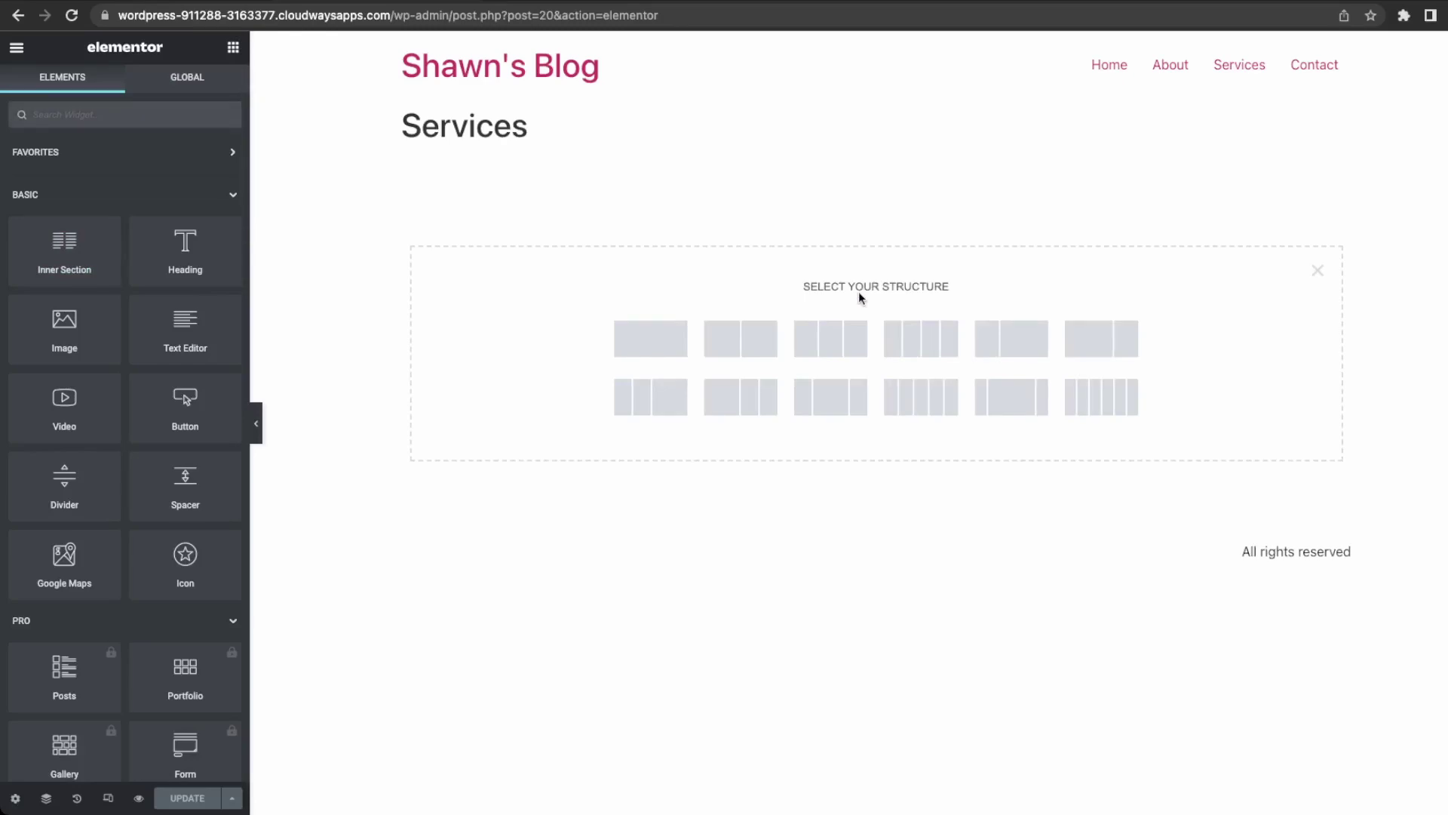
{"action": "left_click", "coordinate": [836, 344]}
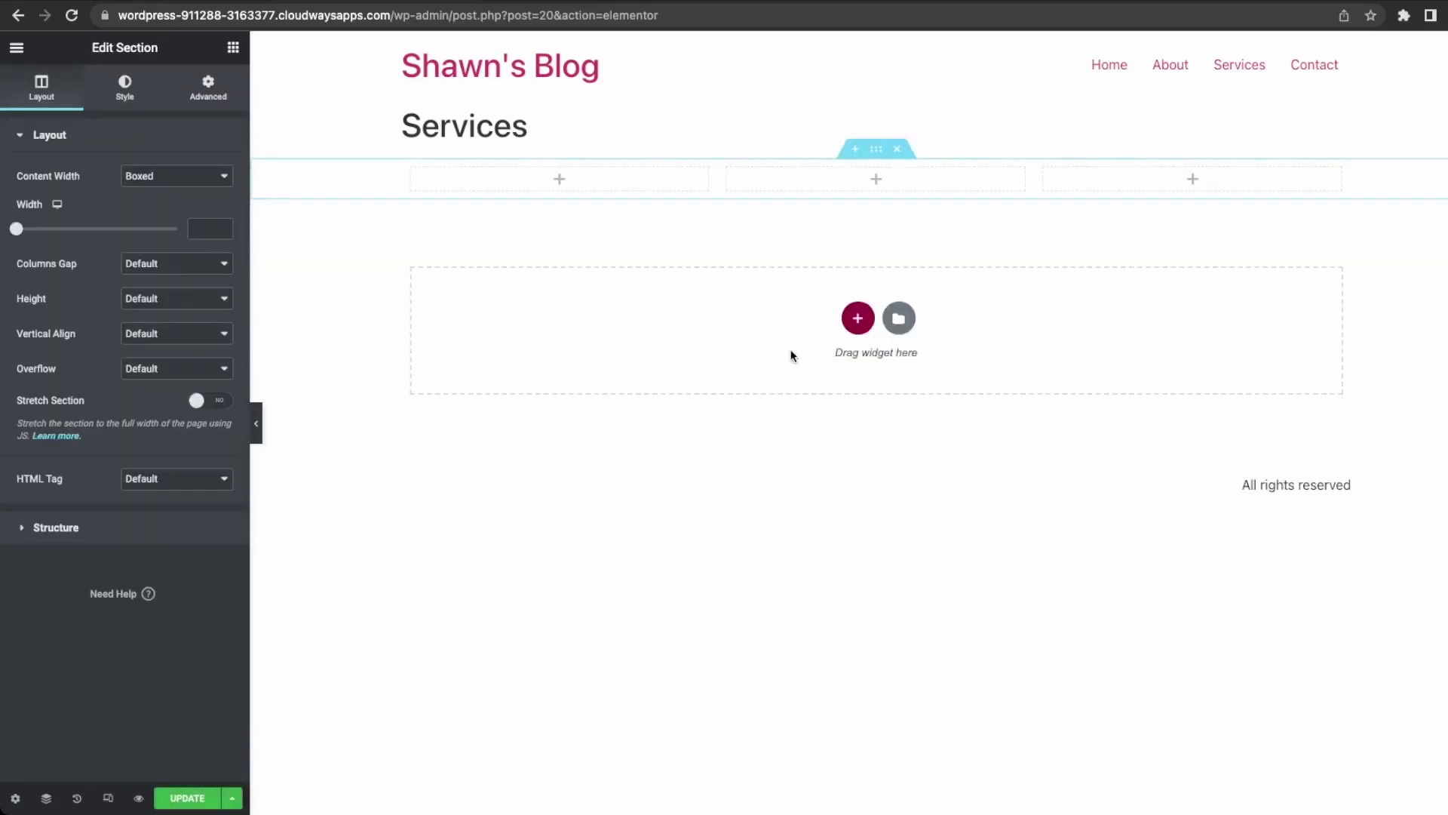
{"action": "left_click", "coordinate": [562, 184]}
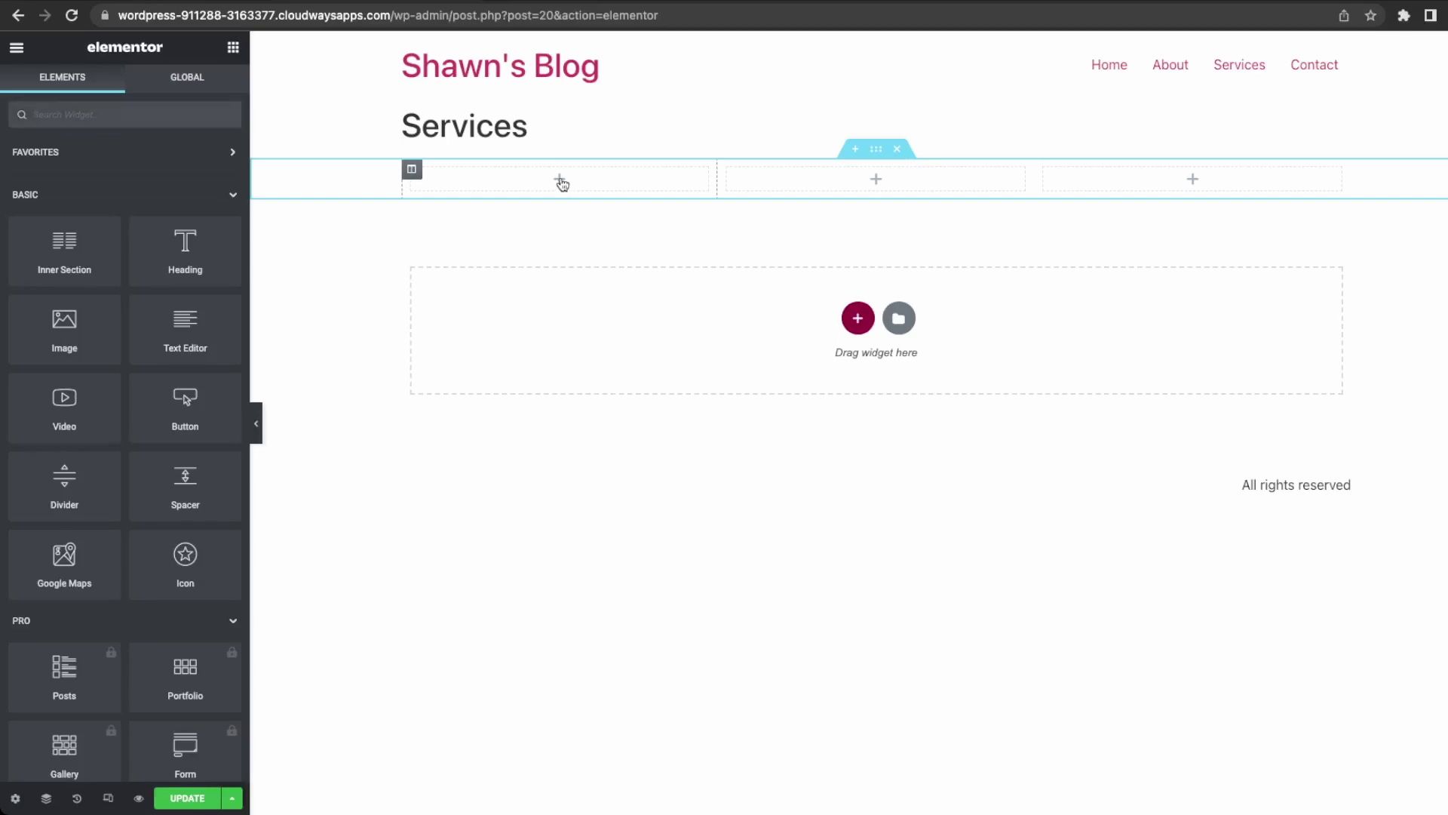
{"action": "left_click_drag", "start_coordinate": [155, 250], "coordinate": [553, 172]}
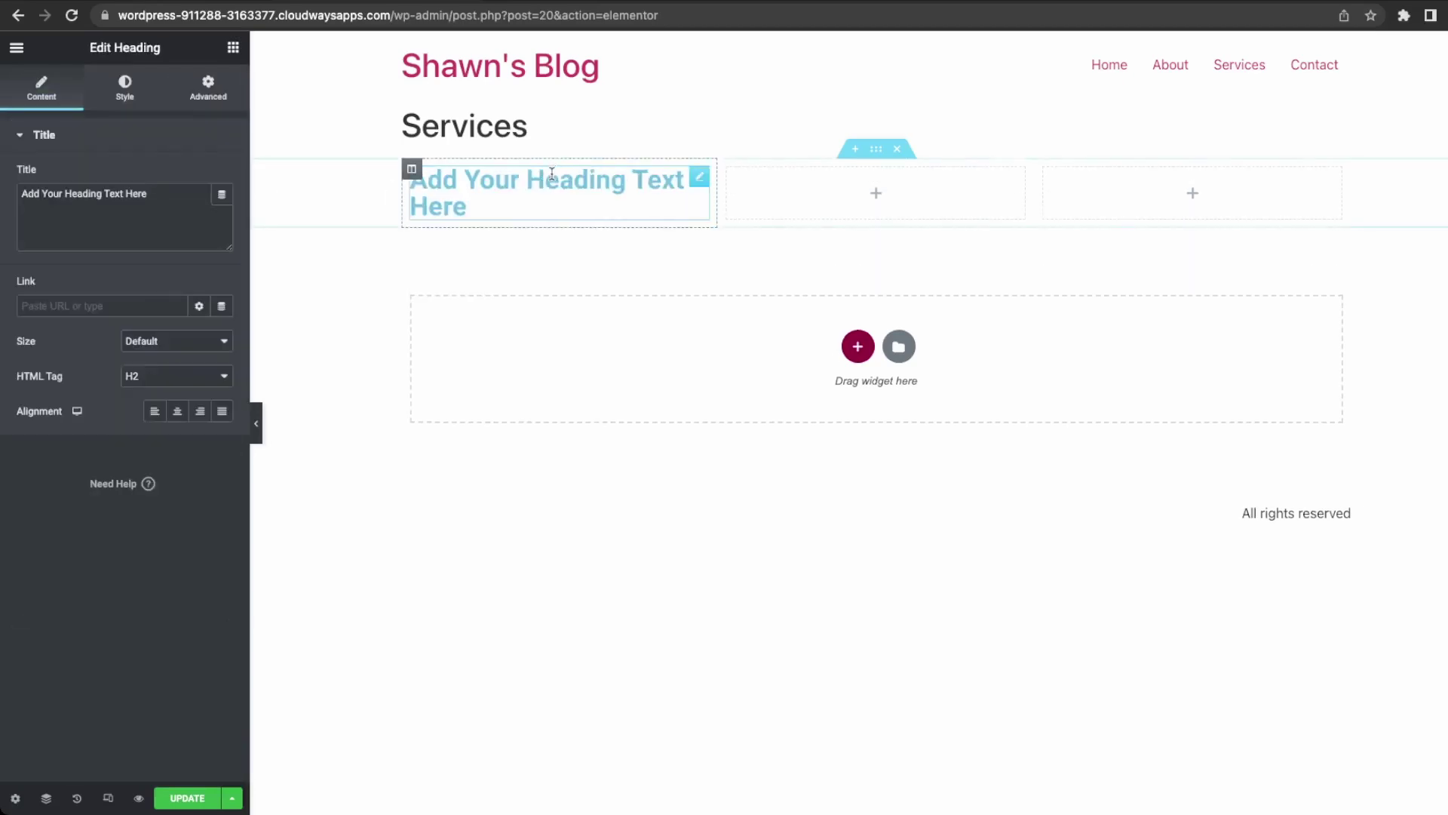
{"action": "left_click_drag", "start_coordinate": [470, 208], "coordinate": [404, 184]}
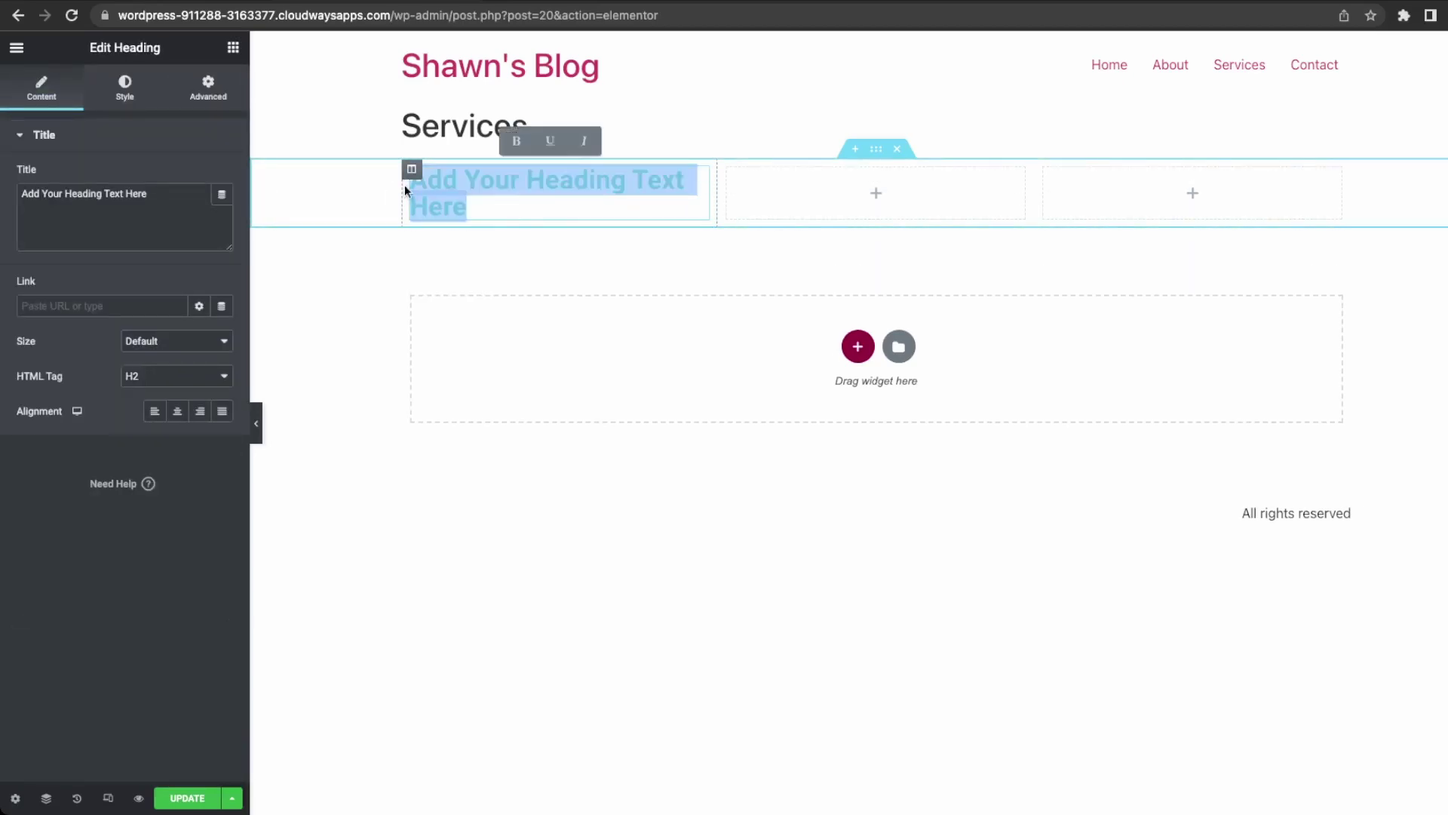
{"action": "key", "text": "BackSpace"}
{"action": "type", "text": "Photography"}
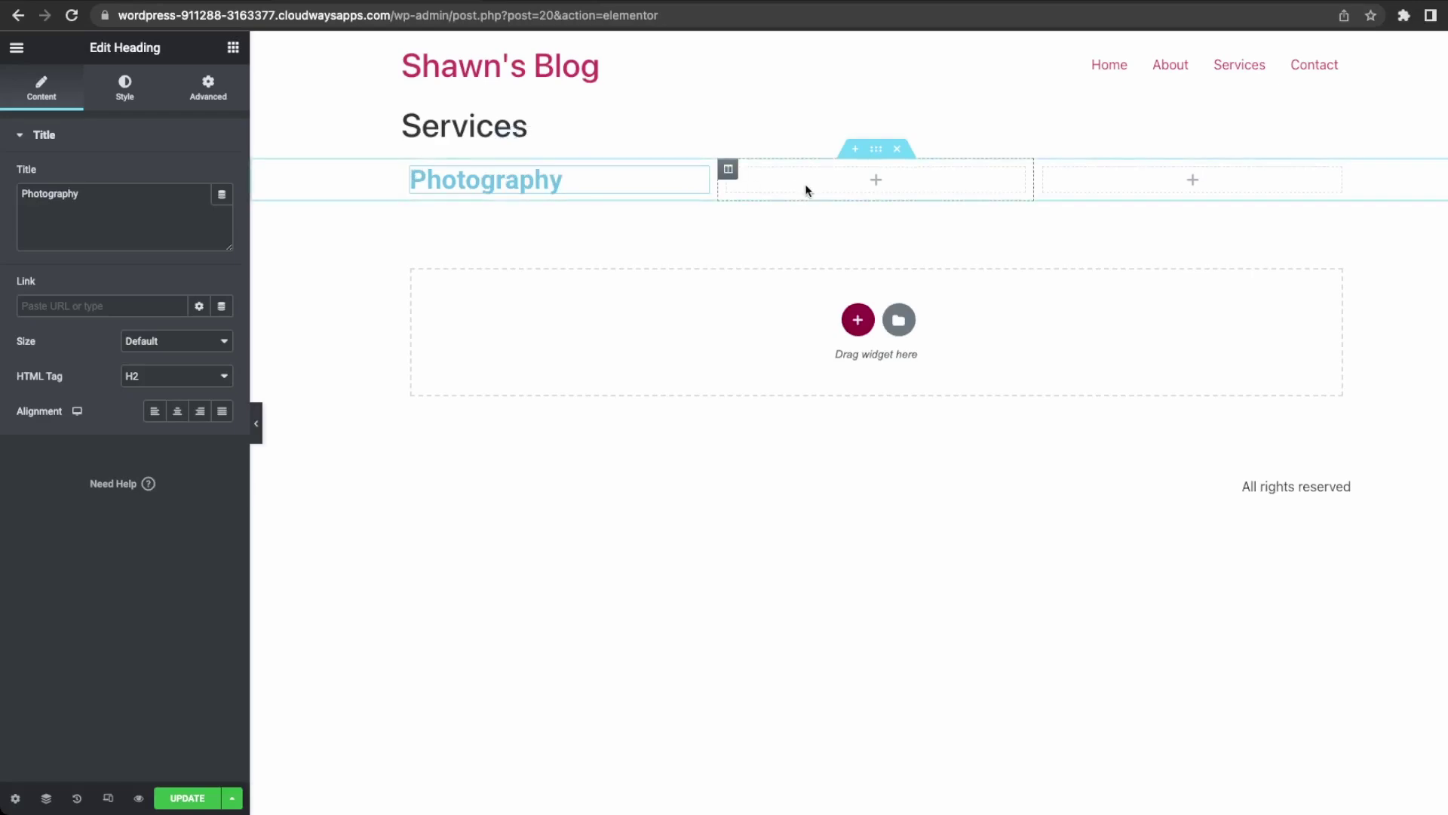
{"action": "left_click", "coordinate": [875, 181]}
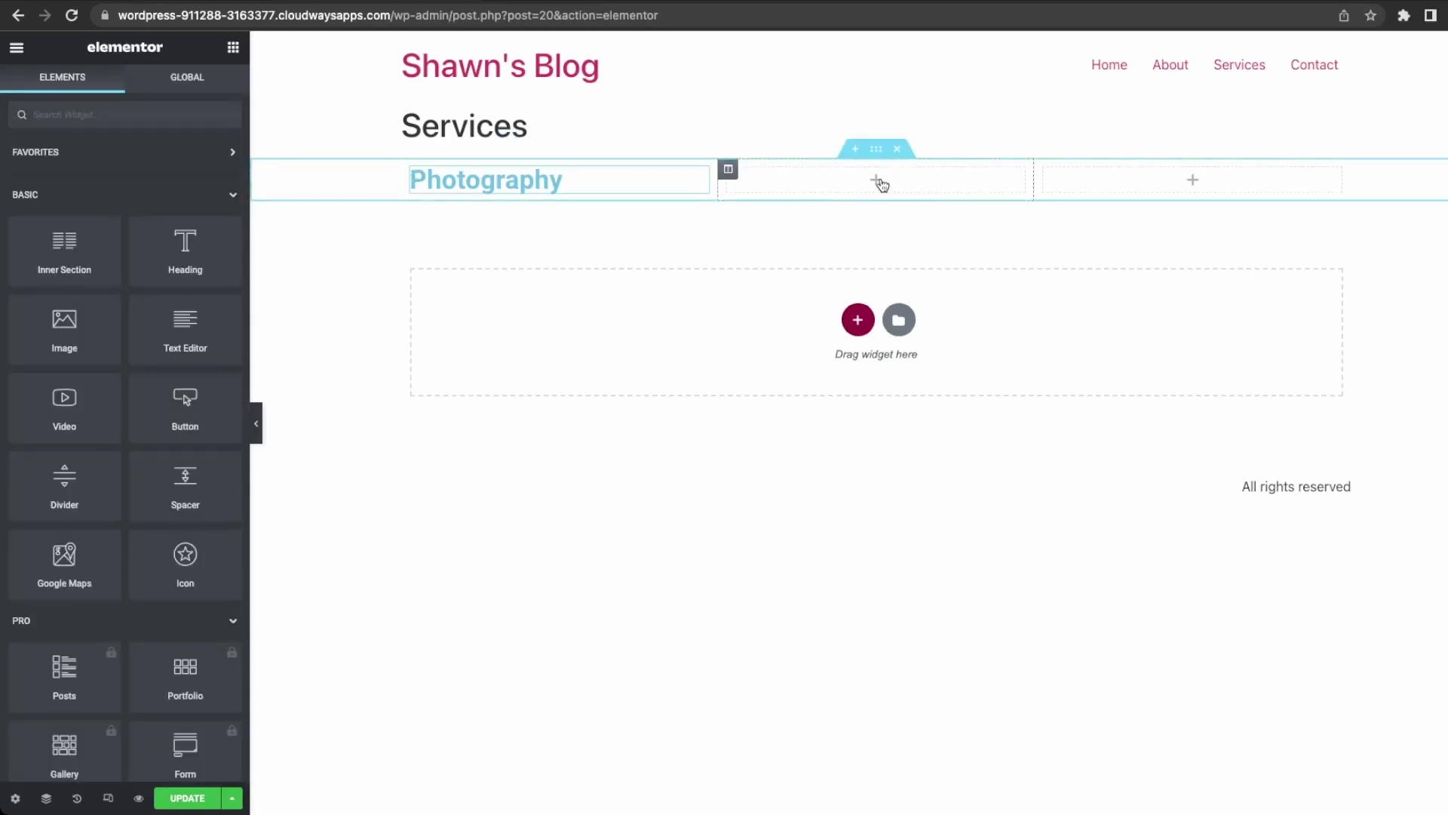
{"action": "left_click_drag", "start_coordinate": [137, 261], "coordinate": [902, 197]}
{"action": "left_click_drag", "start_coordinate": [179, 199], "coordinate": [1, 196]}
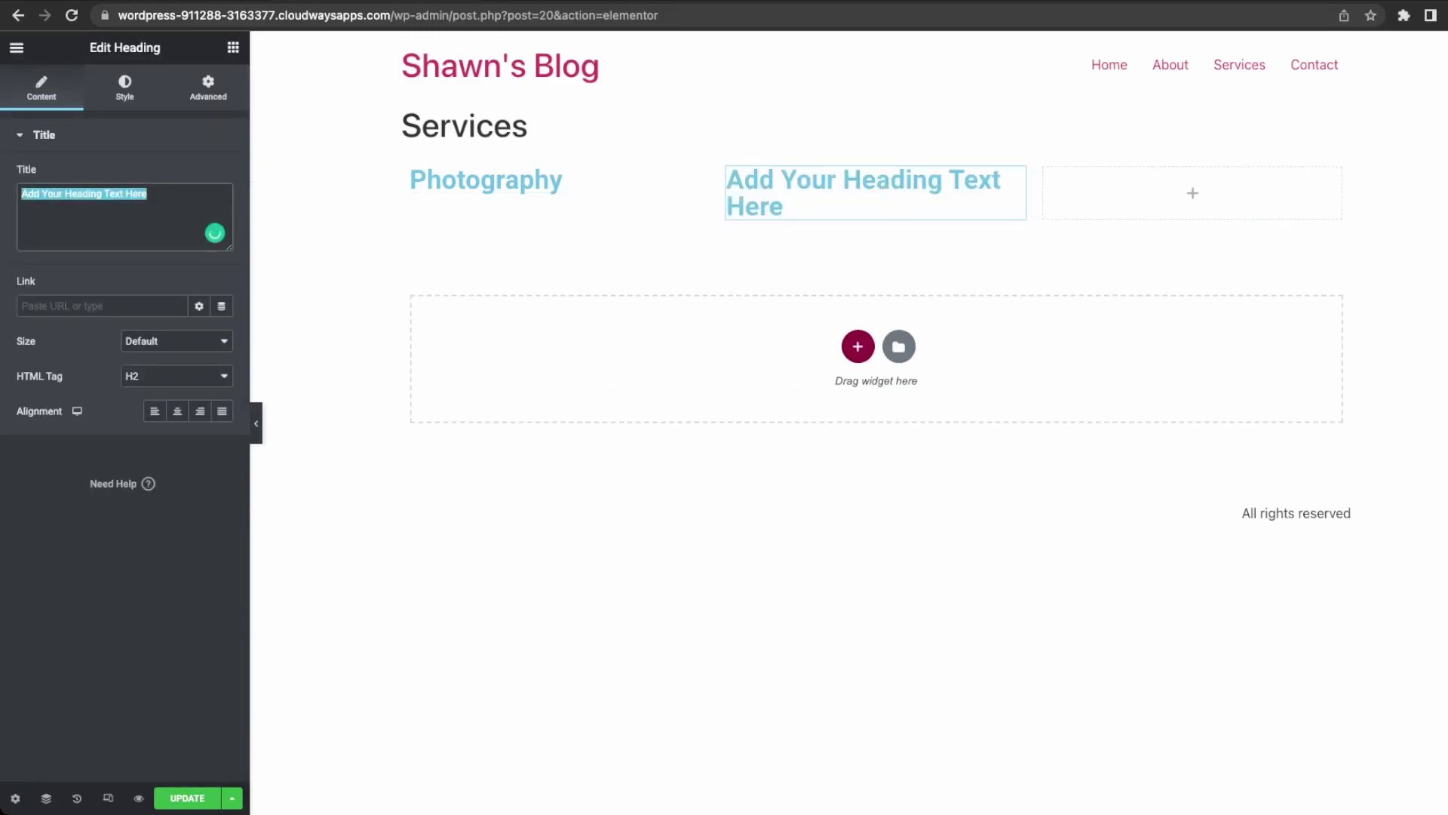
{"action": "type", "text": "Videography"}
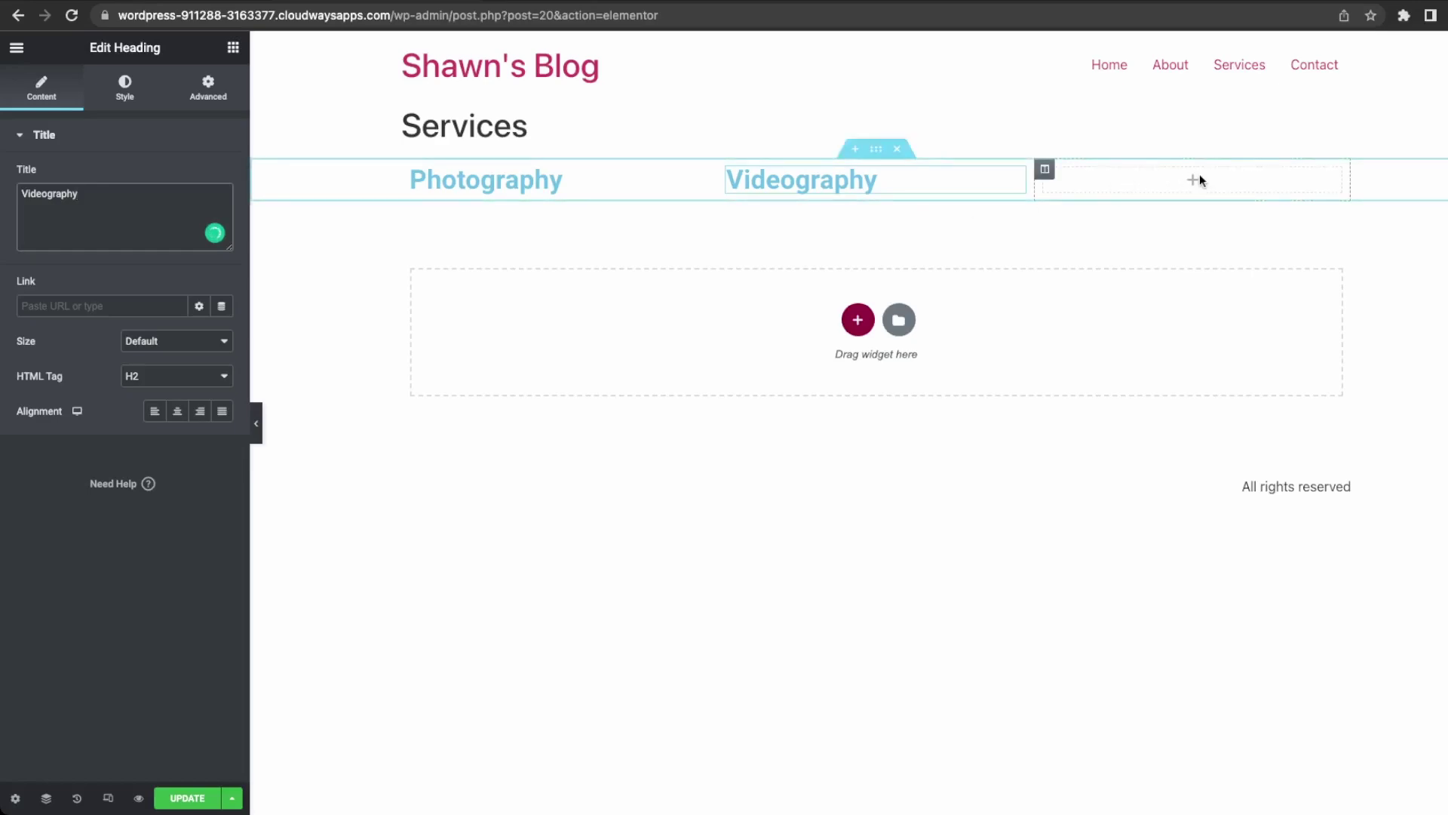
Put a 'Social Media Advertising' heading in the third column.
{"action": "left_click", "coordinate": [1198, 187]}
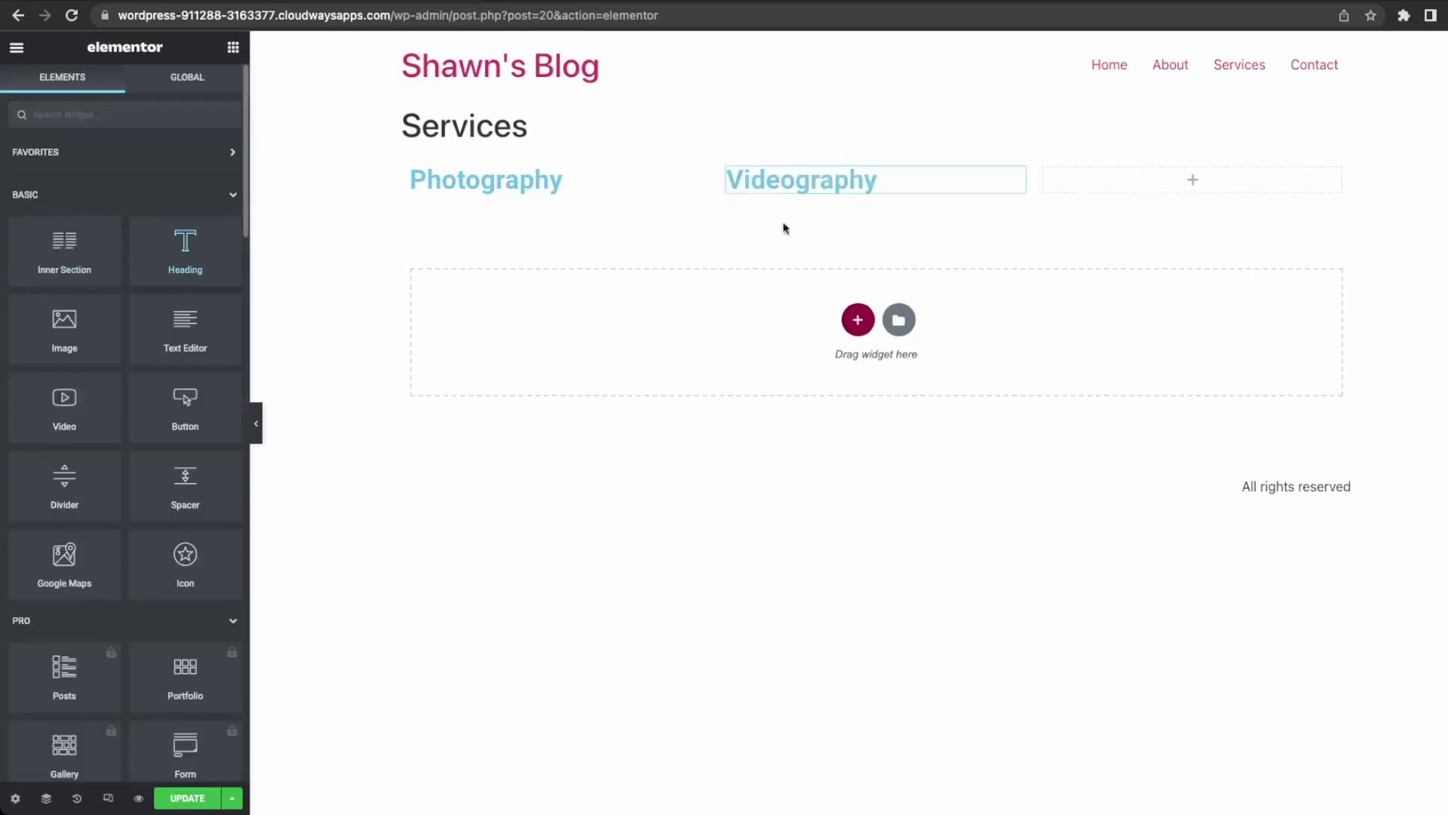
{"action": "left_click_drag", "start_coordinate": [1168, 198], "coordinate": [1192, 188]}
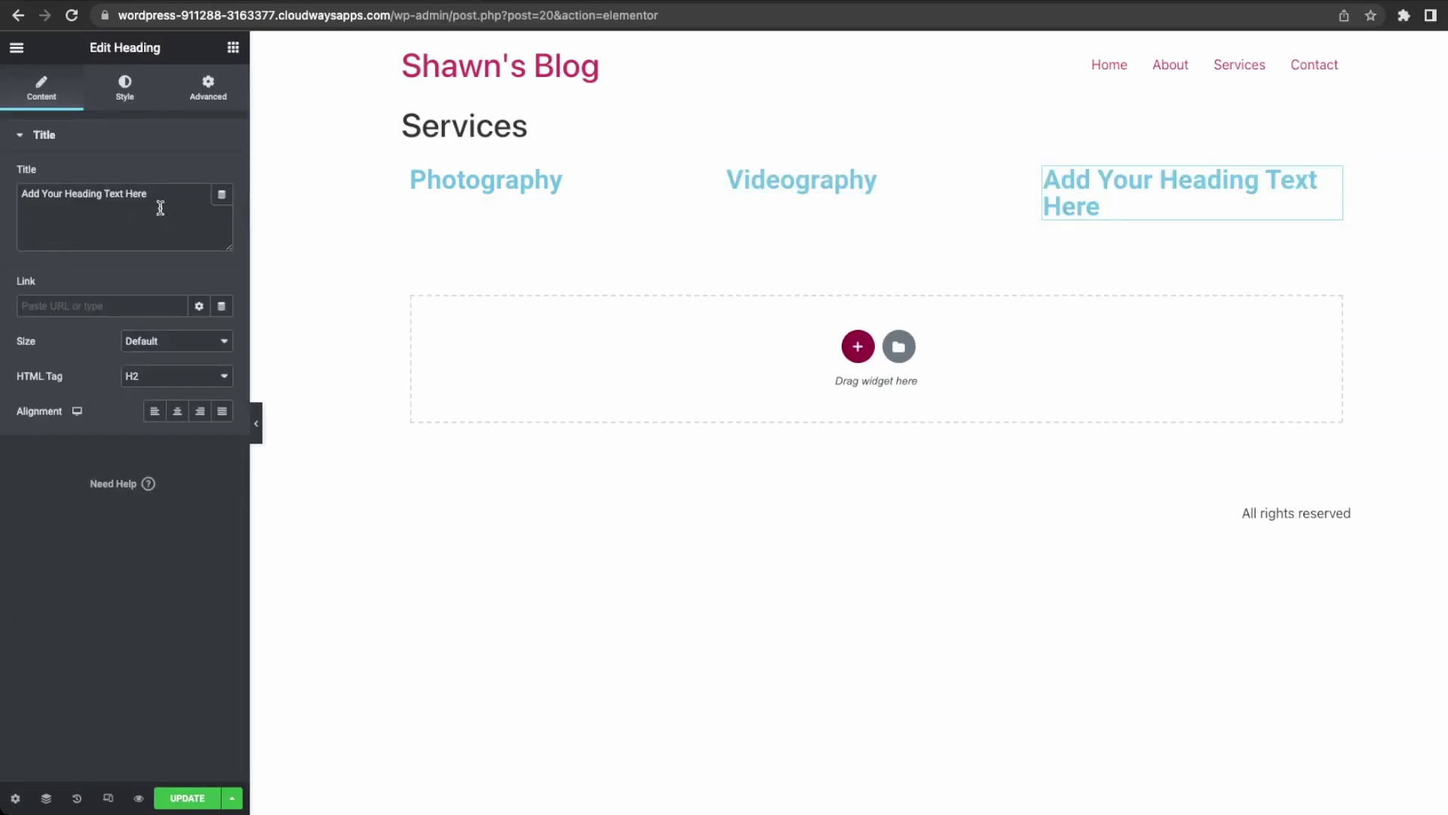
{"action": "left_click_drag", "start_coordinate": [139, 188], "coordinate": [31, 182]}
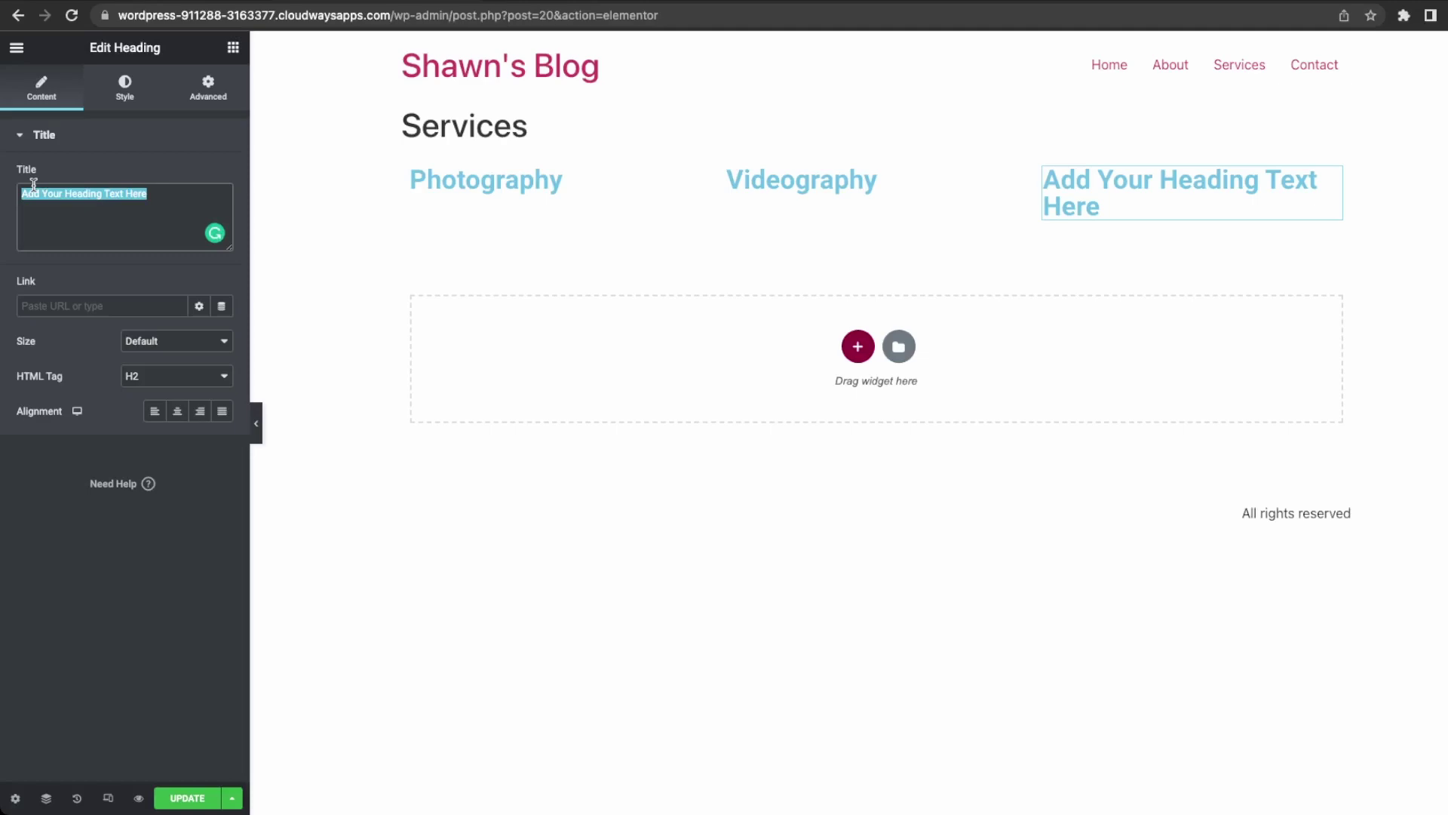
{"action": "type", "text": "Cleaning"}
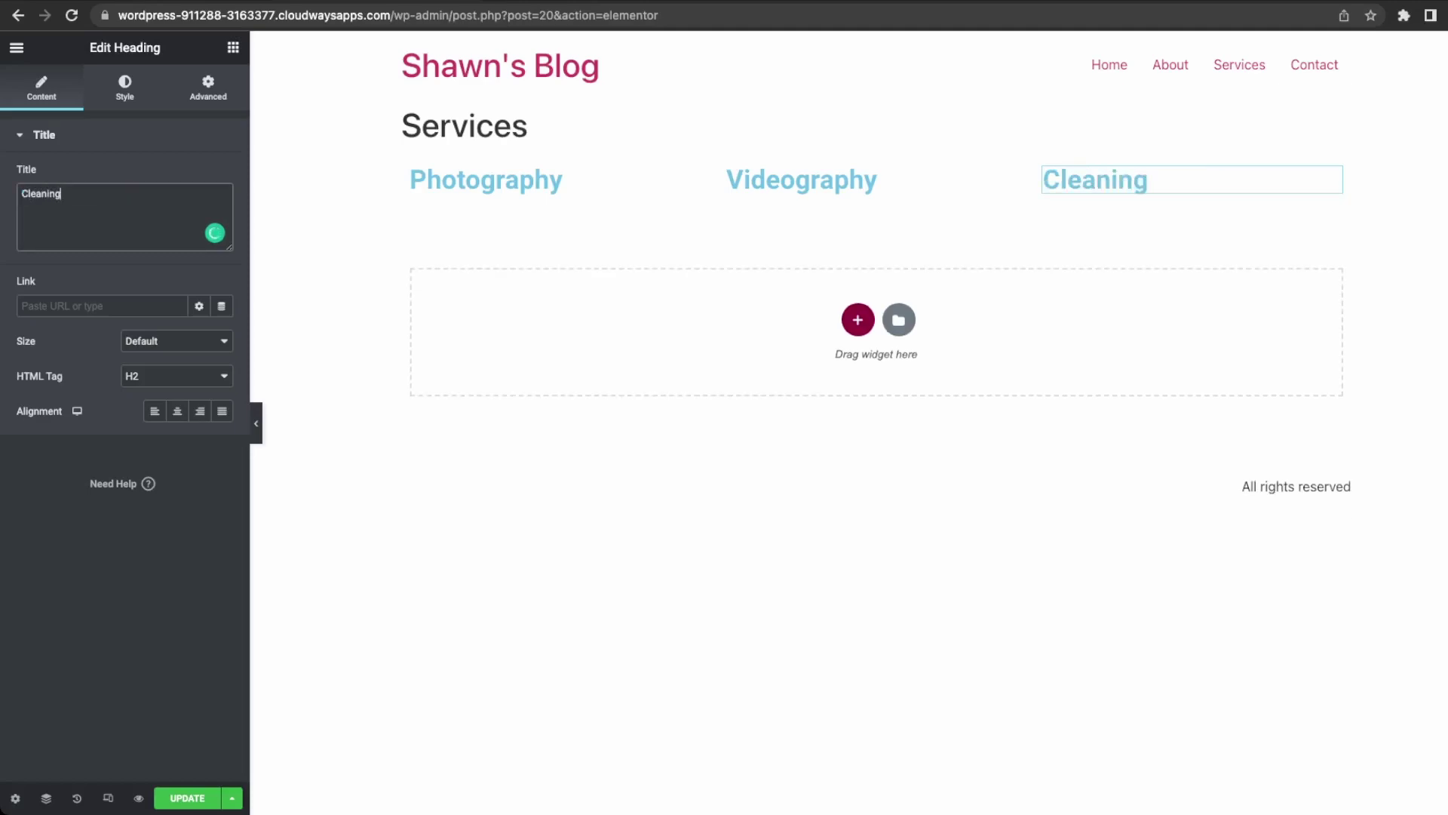
{"action": "double_click", "coordinate": [52, 194]}
{"action": "type", "text": "Social media"}
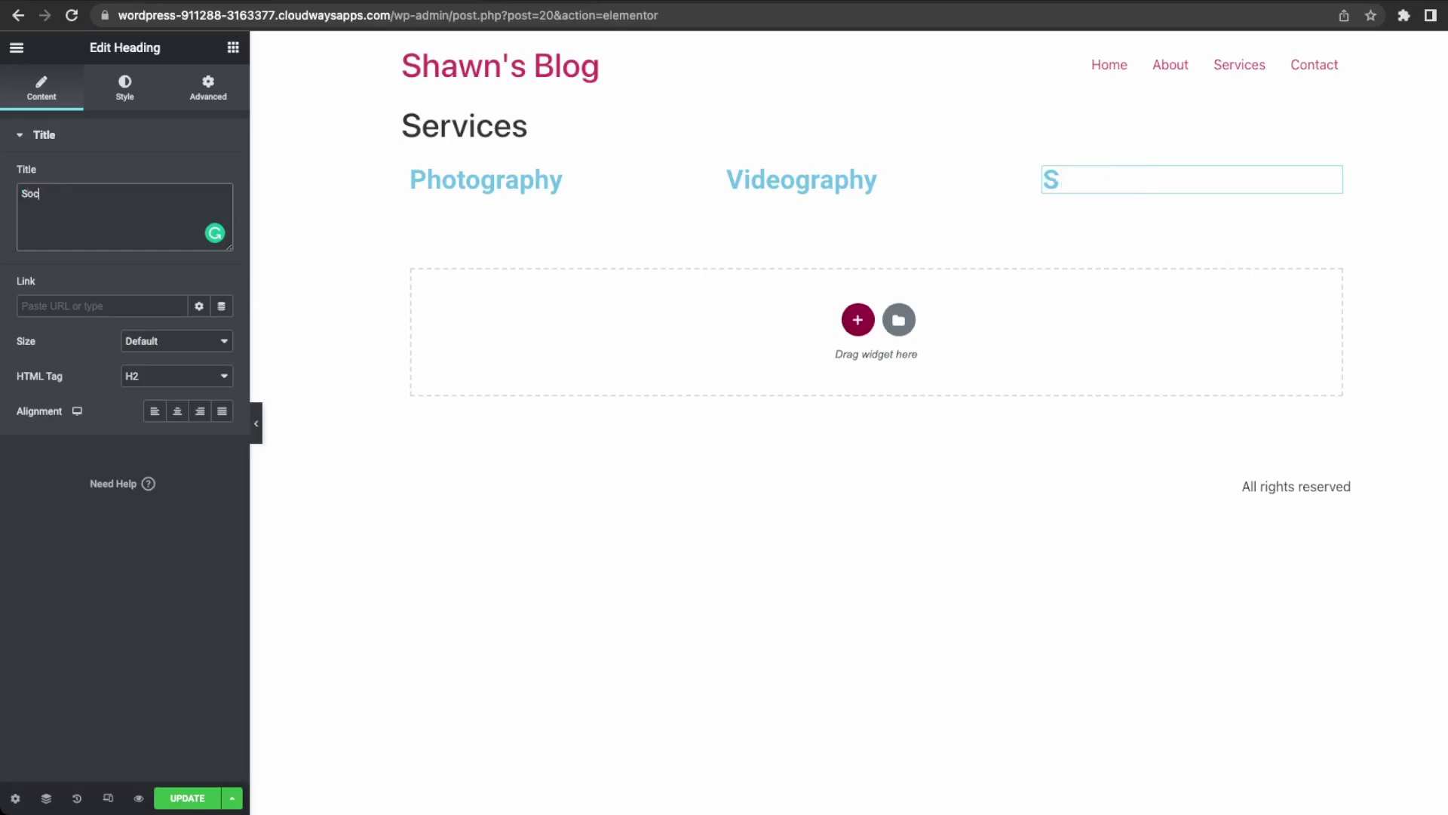
{"action": "key", "text": "BackSpace"}
{"action": "key", "text": "BackSpace"}
{"action": "key", "text": "BackSpace"}
{"action": "key", "text": "BackSpace"}
{"action": "key", "text": "BackSpace"}
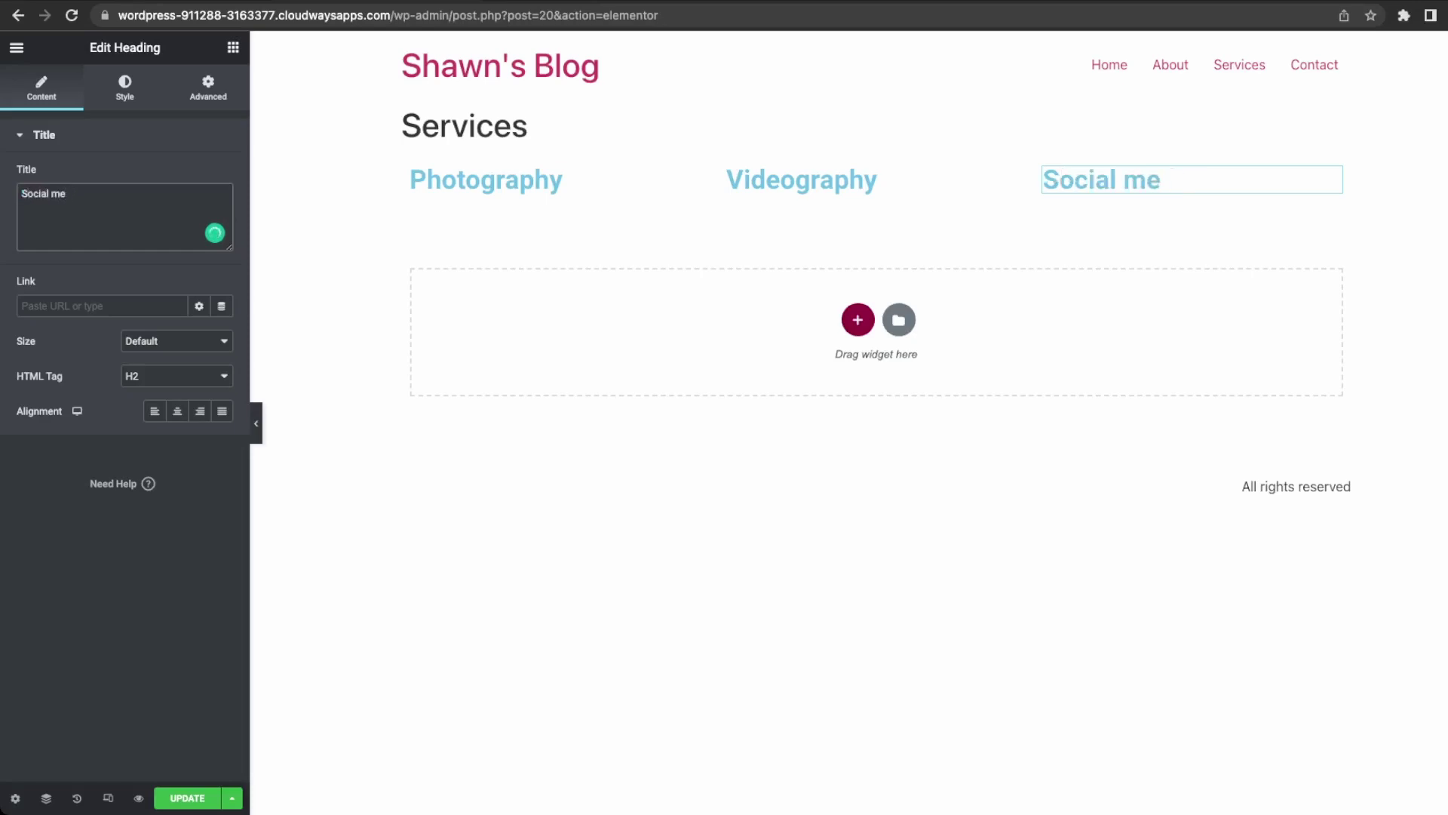
{"action": "type", "text": "Media"}
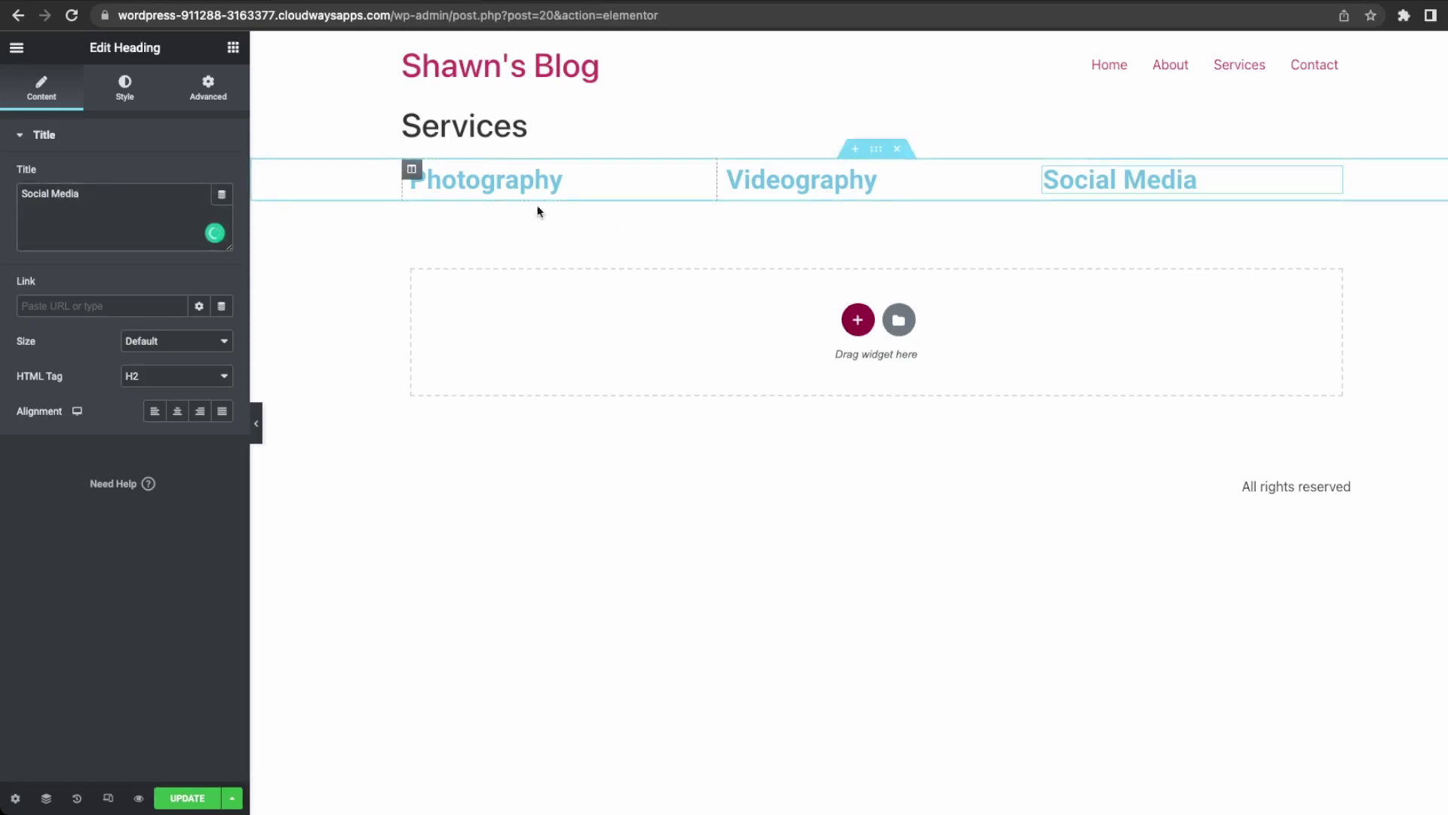
{"action": "left_click", "coordinate": [1249, 188]}
{"action": "type", "text": "A"}
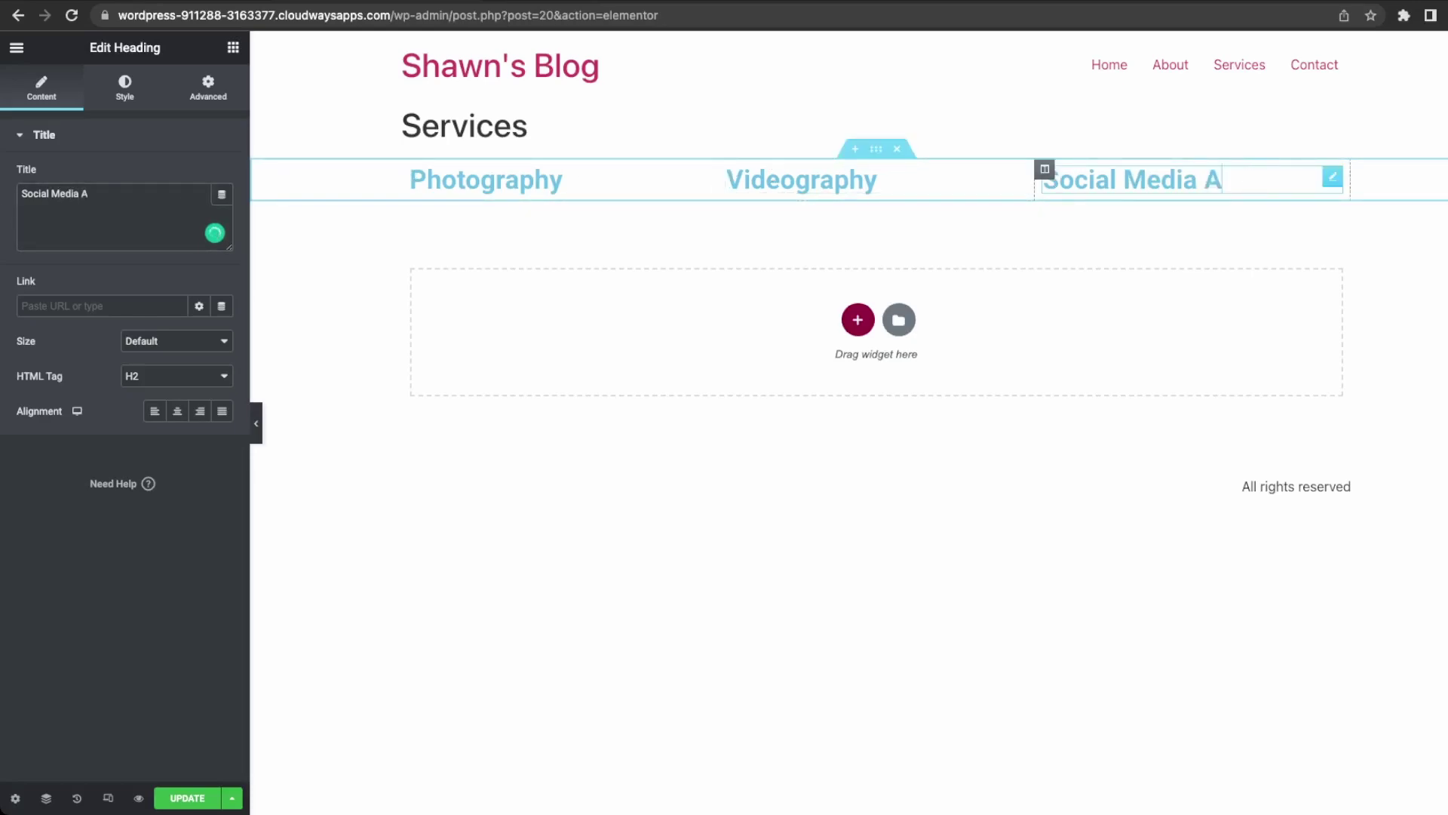
{"action": "type", "text": "dvertising"}
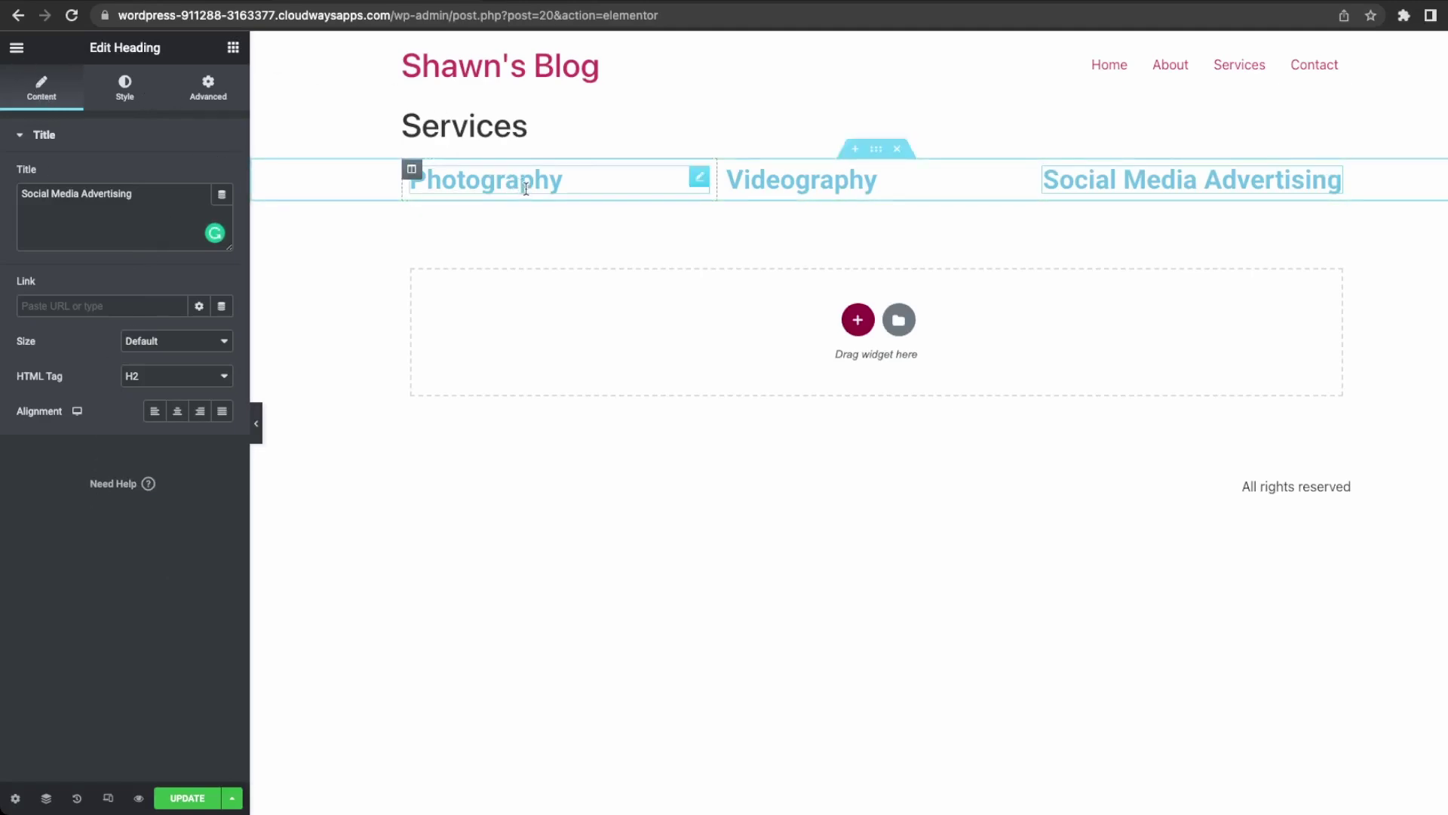
{"action": "left_click", "coordinate": [18, 50]}
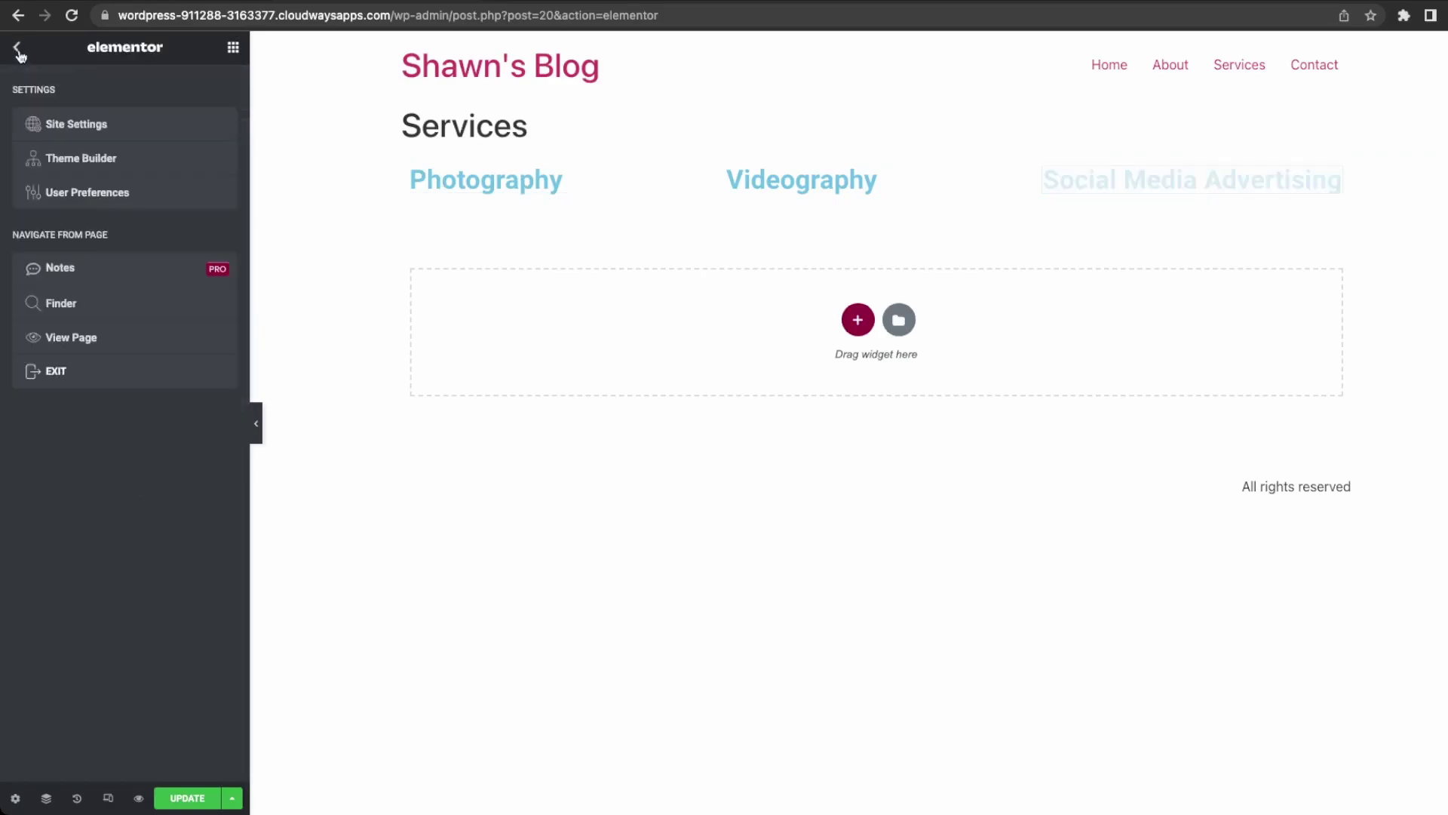
Add an Image widget under Photography and duplicate it into the Videography and Social Media Advertising columns.
{"action": "left_click", "coordinate": [18, 51]}
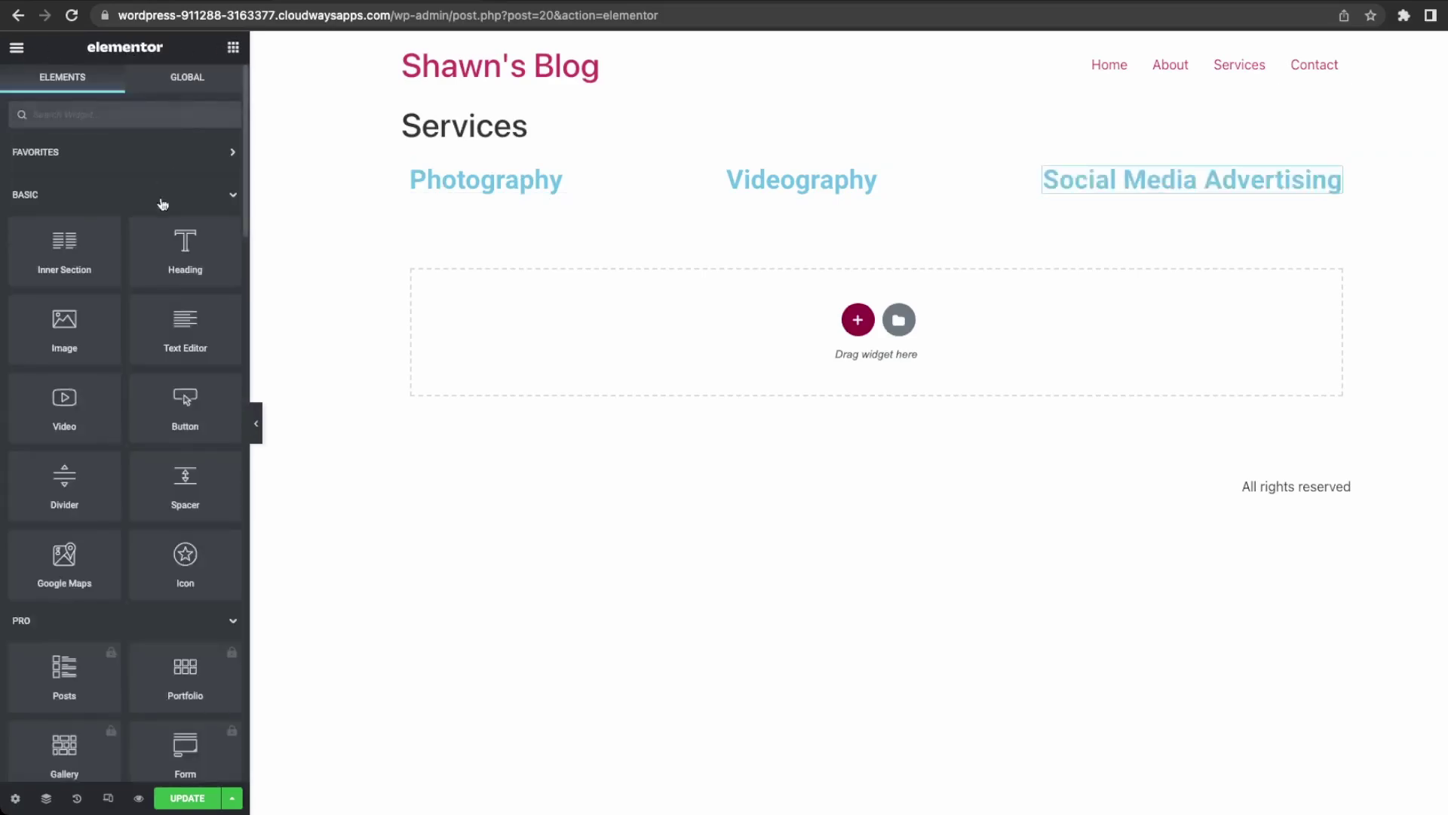
{"action": "left_click_drag", "start_coordinate": [66, 329], "coordinate": [540, 201]}
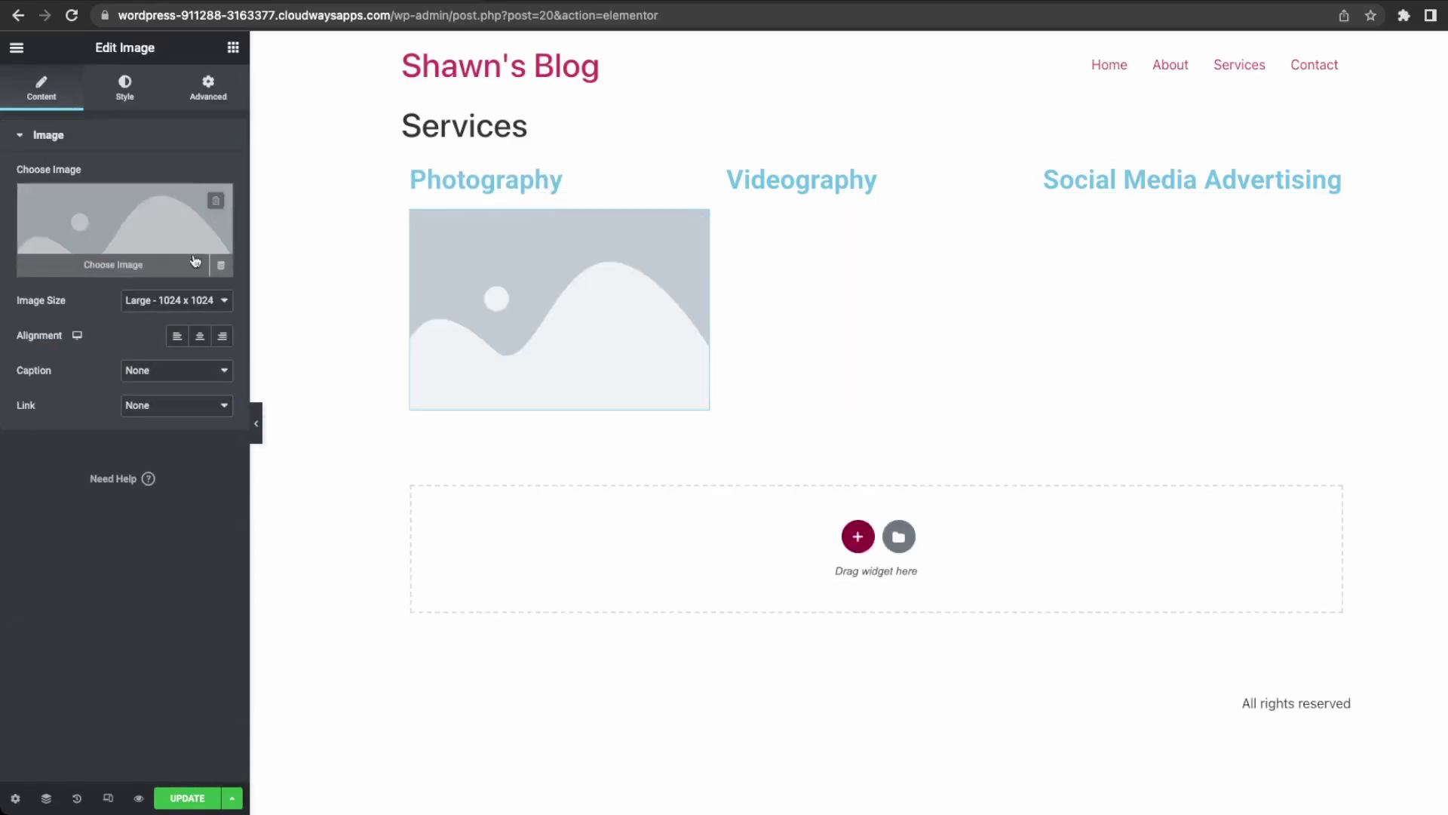
{"action": "right_click", "coordinate": [524, 304]}
{"action": "left_click", "coordinate": [572, 344]}
{"action": "left_click_drag", "start_coordinate": [572, 341], "coordinate": [922, 320]}
{"action": "right_click", "coordinate": [920, 325]}
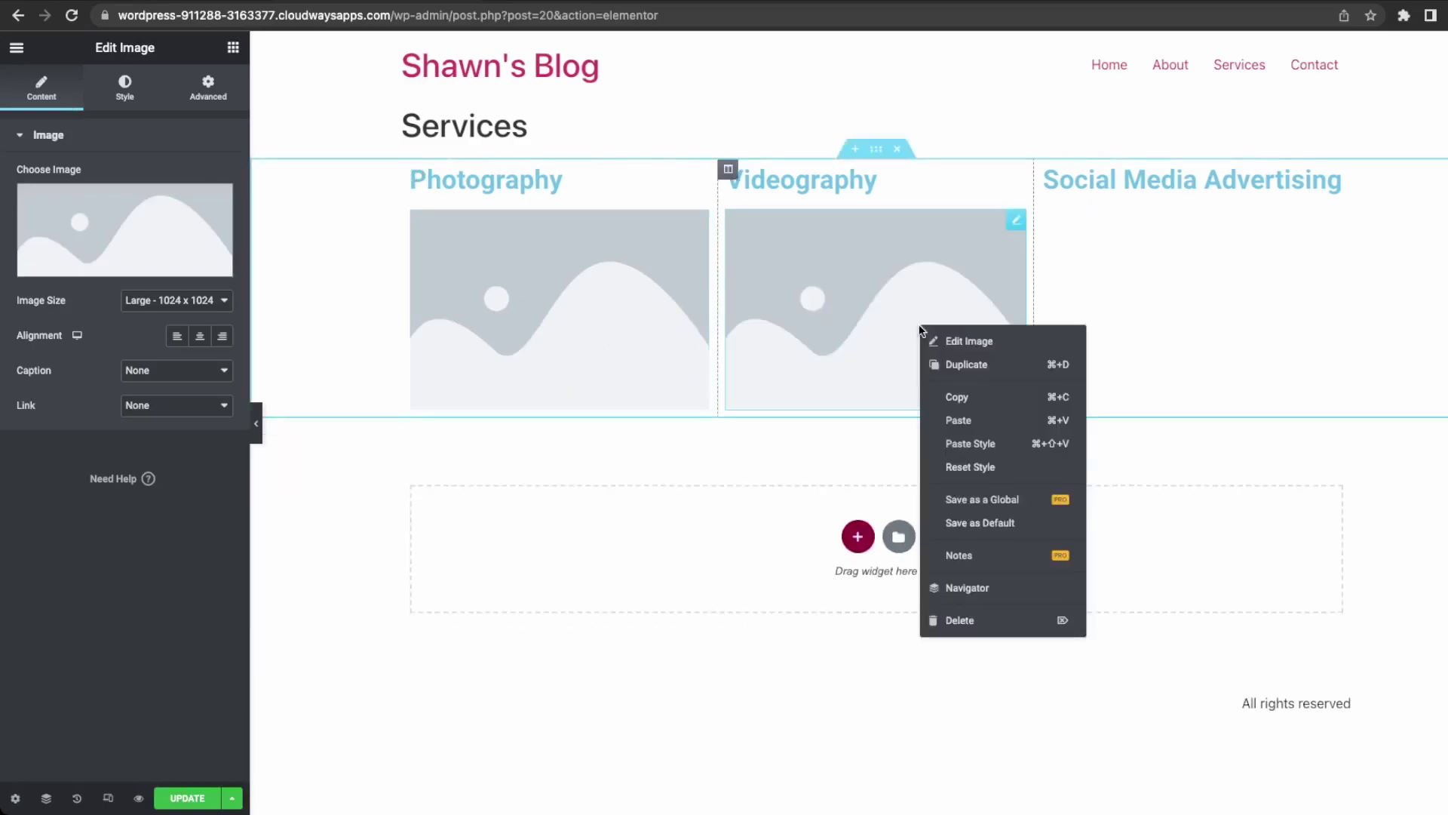
{"action": "left_click", "coordinate": [969, 367]}
{"action": "left_click_drag", "start_coordinate": [873, 446], "coordinate": [1200, 332]}
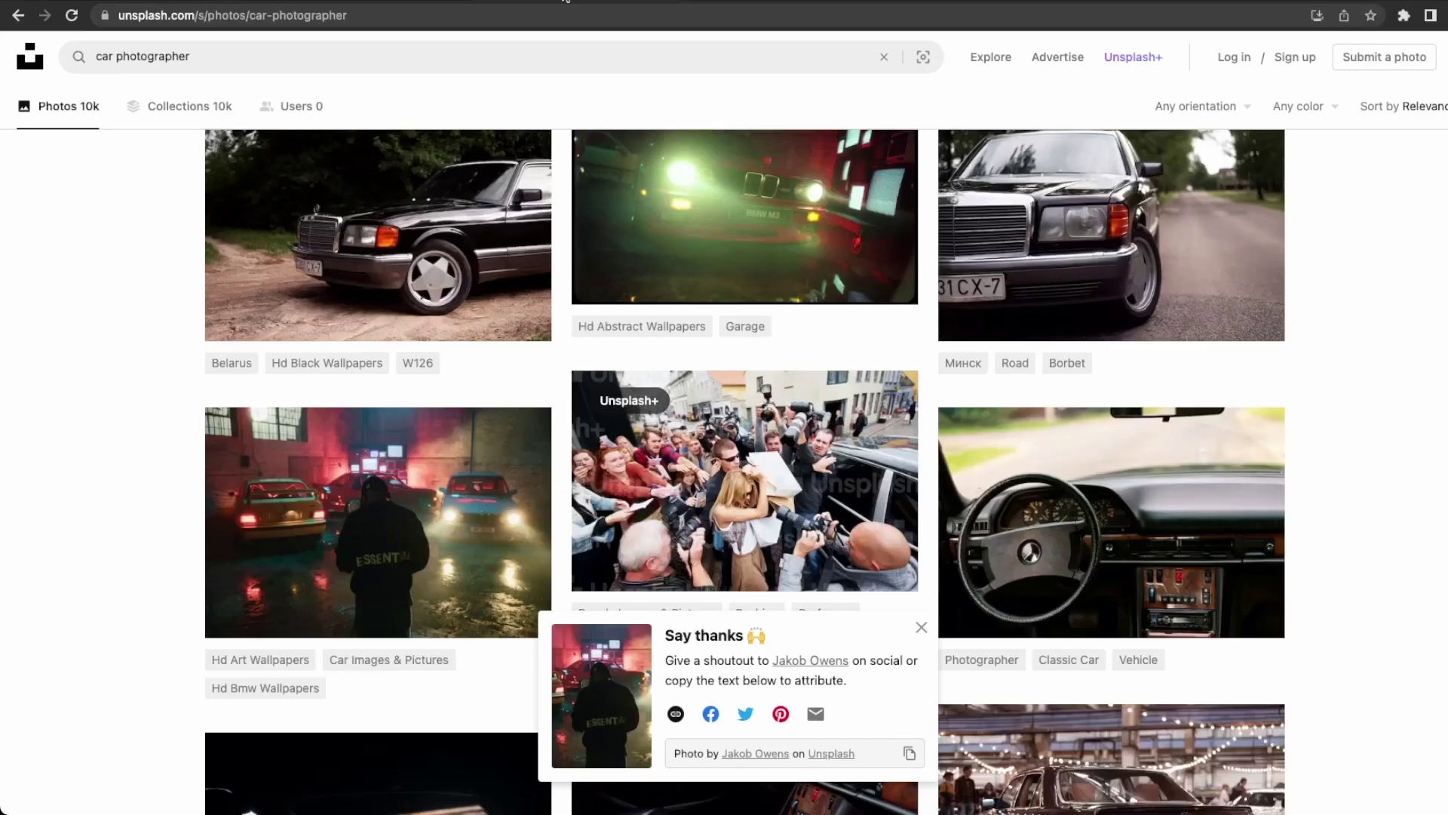
Search Unsplash for 'photography' and download the photo of a man tossing a camera.
{"action": "left_click", "coordinate": [242, 52]}
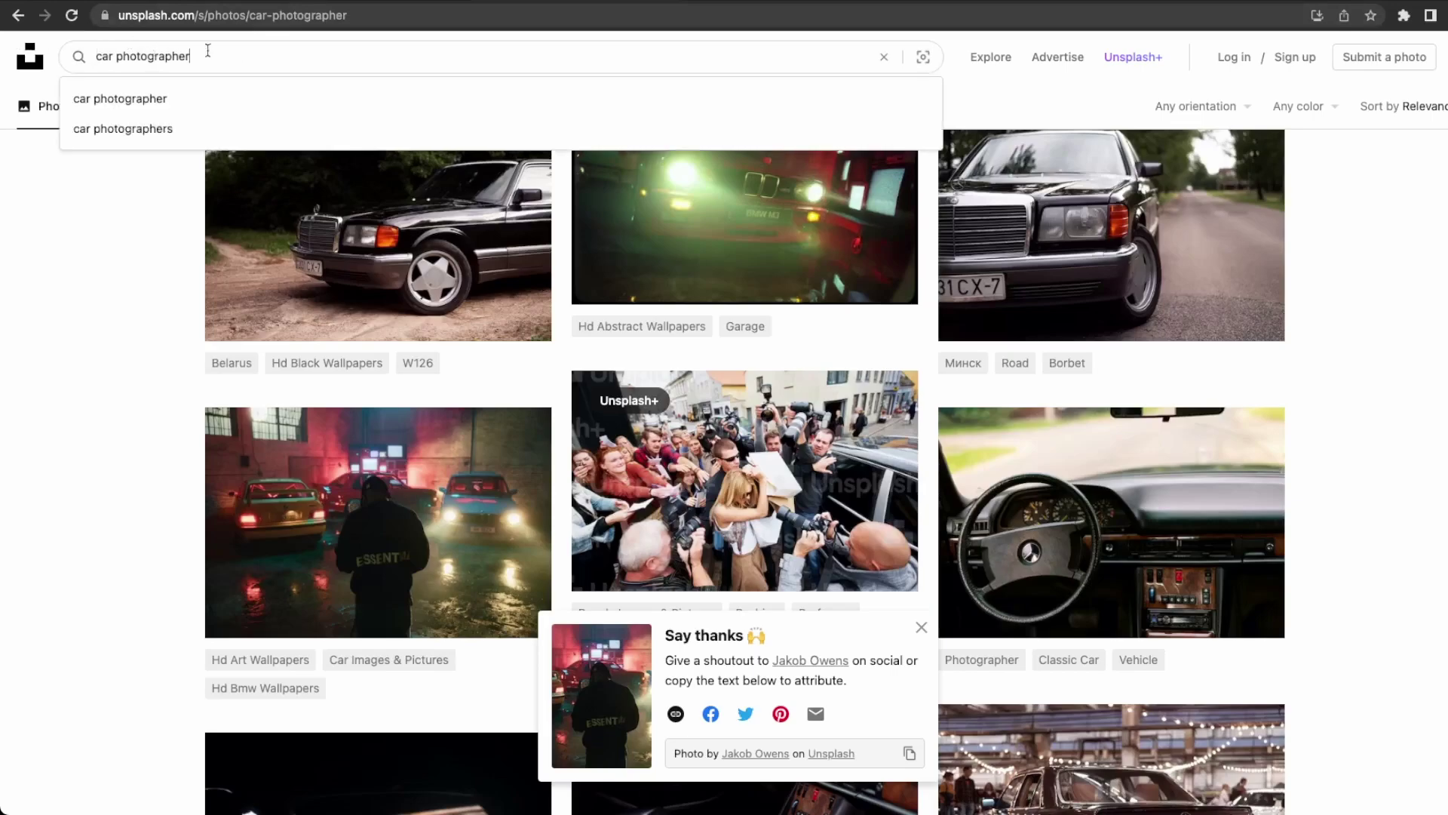
{"action": "key", "text": "super+a"}
{"action": "type", "text": "photography"}
{"action": "key", "text": "Return"}
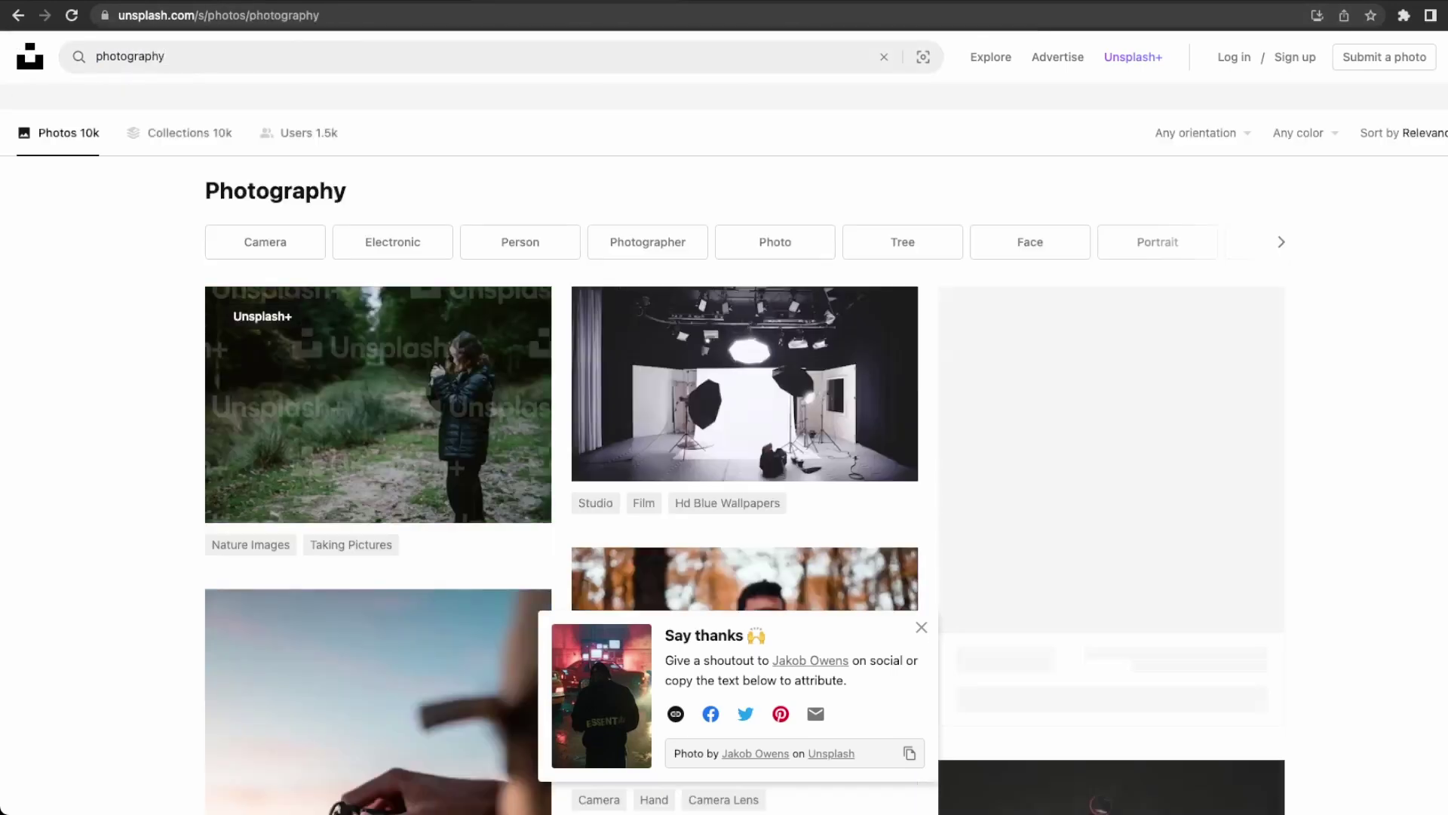
{"action": "scroll", "coordinate": [779, 443], "scroll_direction": "down", "scroll_amount": 4}
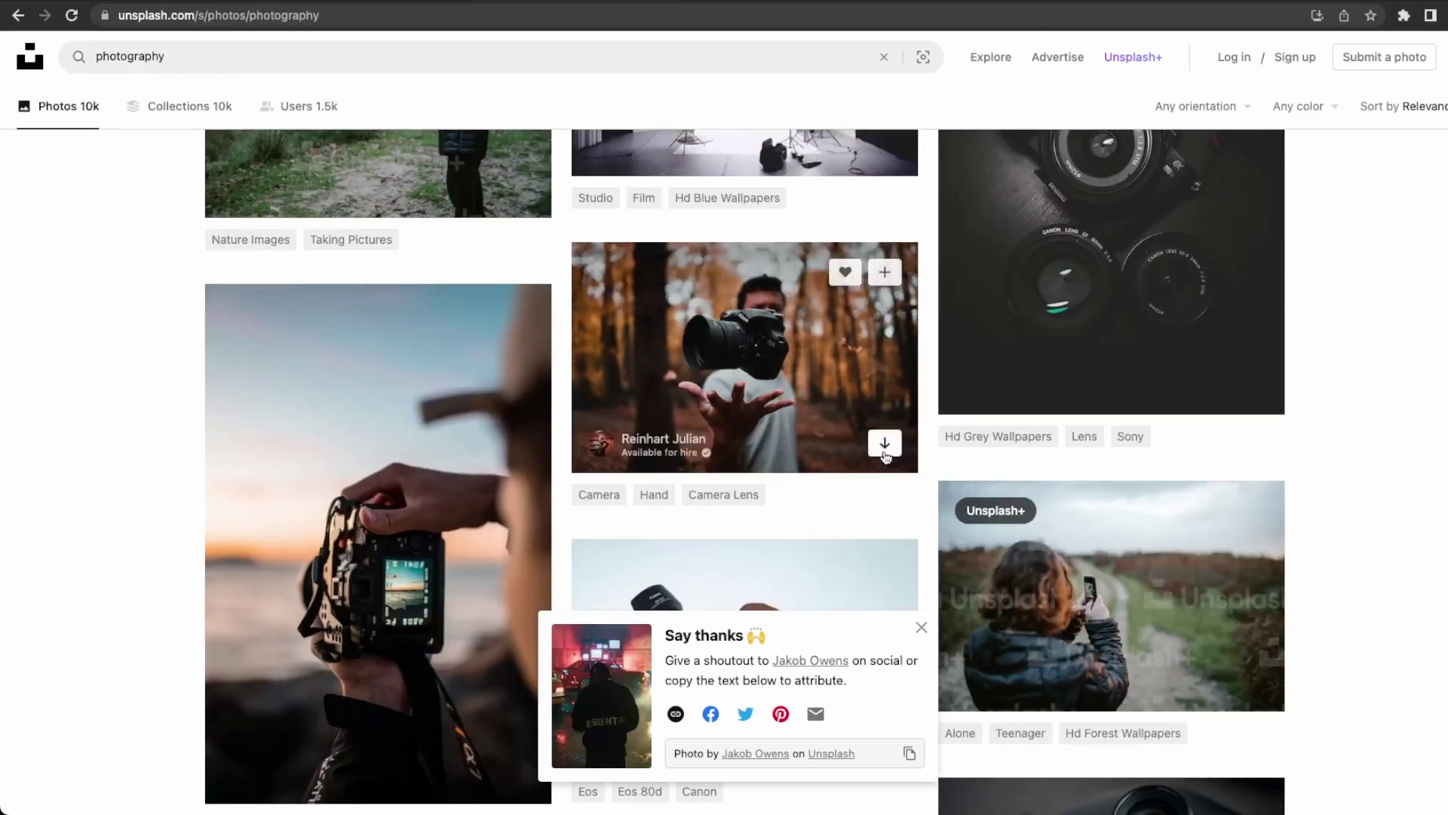
{"action": "left_click", "coordinate": [884, 445]}
{"action": "scroll", "coordinate": [885, 452], "scroll_direction": "down", "scroll_amount": 5}
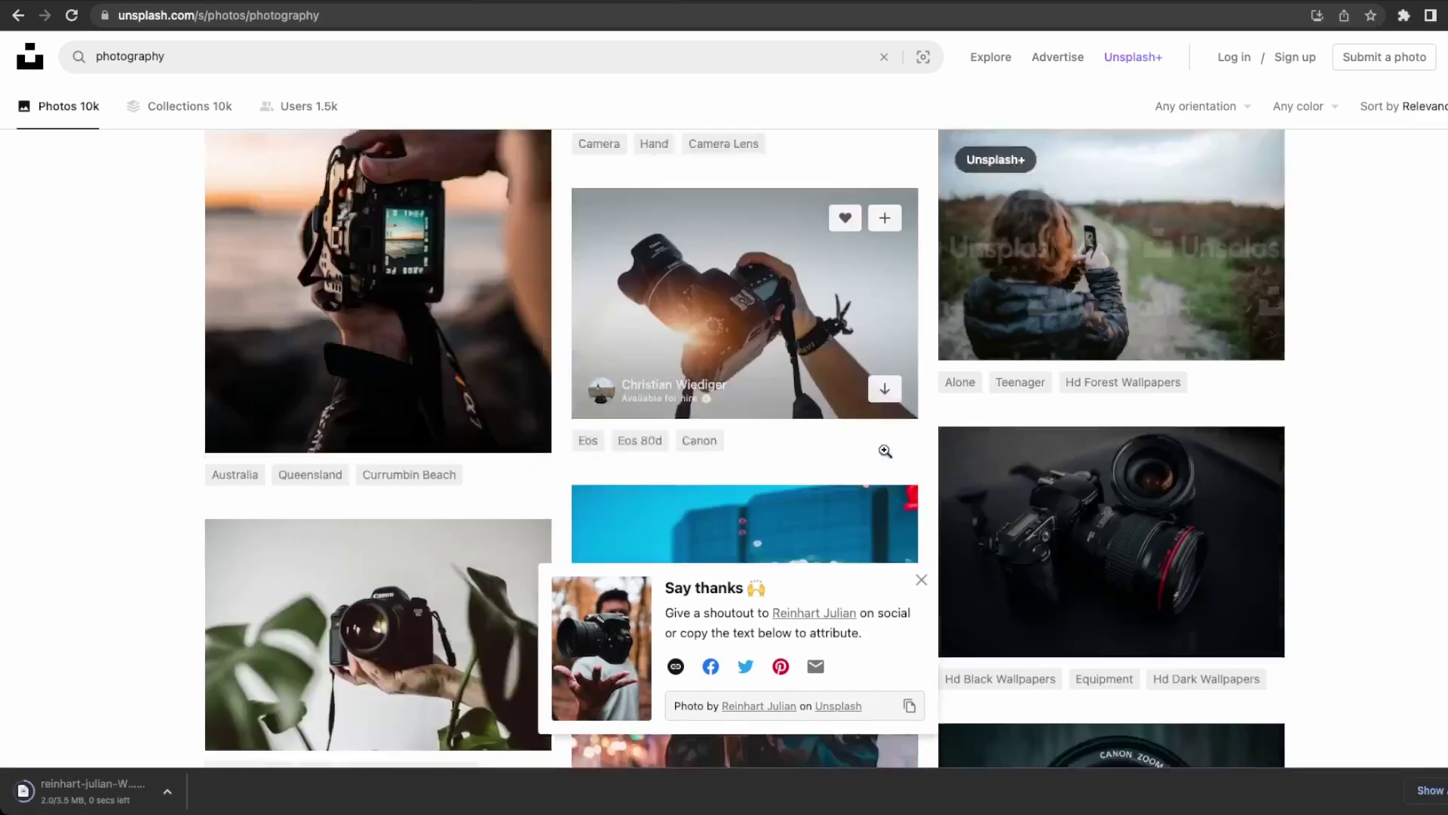
{"action": "scroll", "coordinate": [393, 341], "scroll_direction": "up", "scroll_amount": 2}
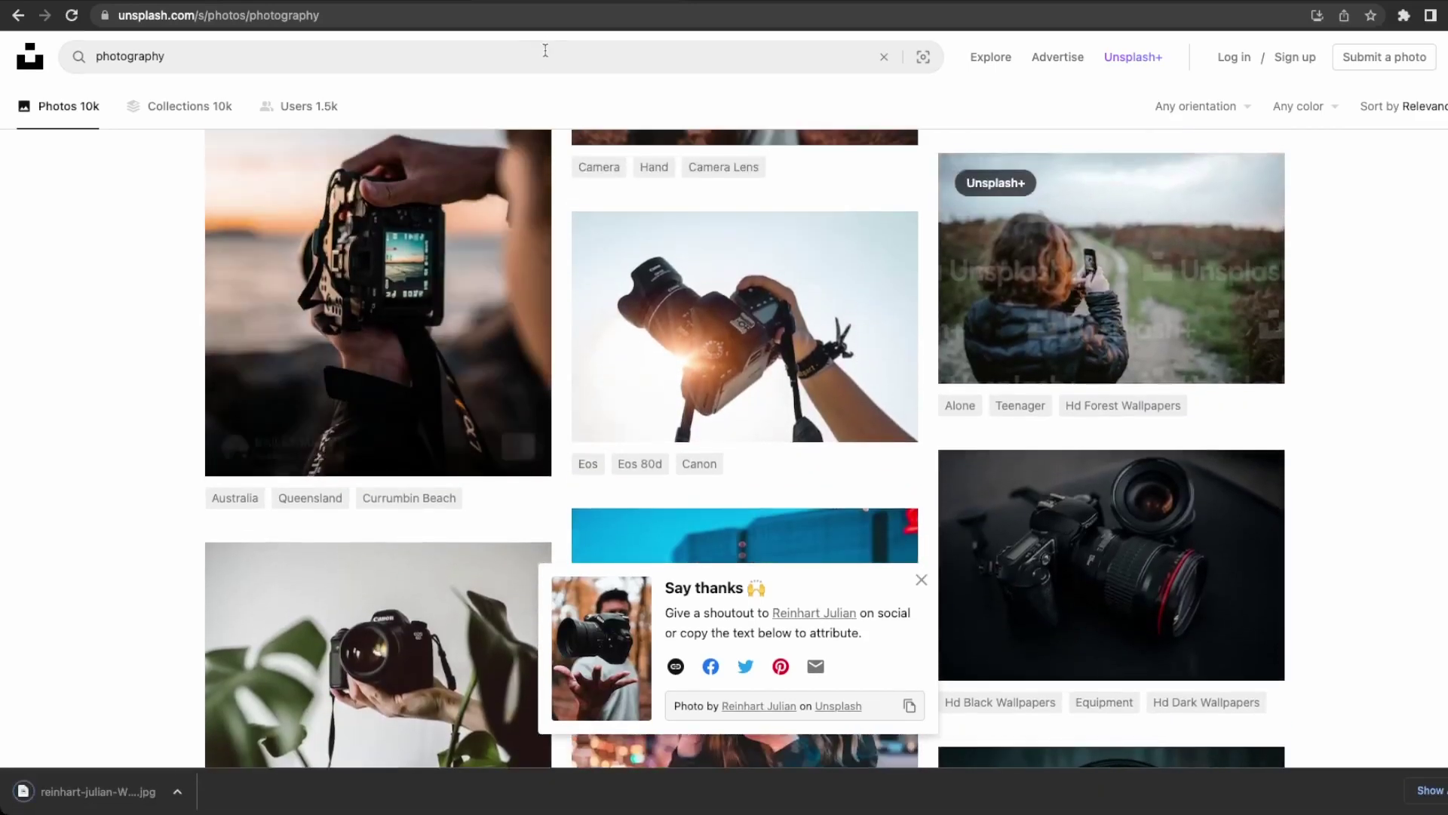
{"action": "key", "text": "ctrl+Tab"}
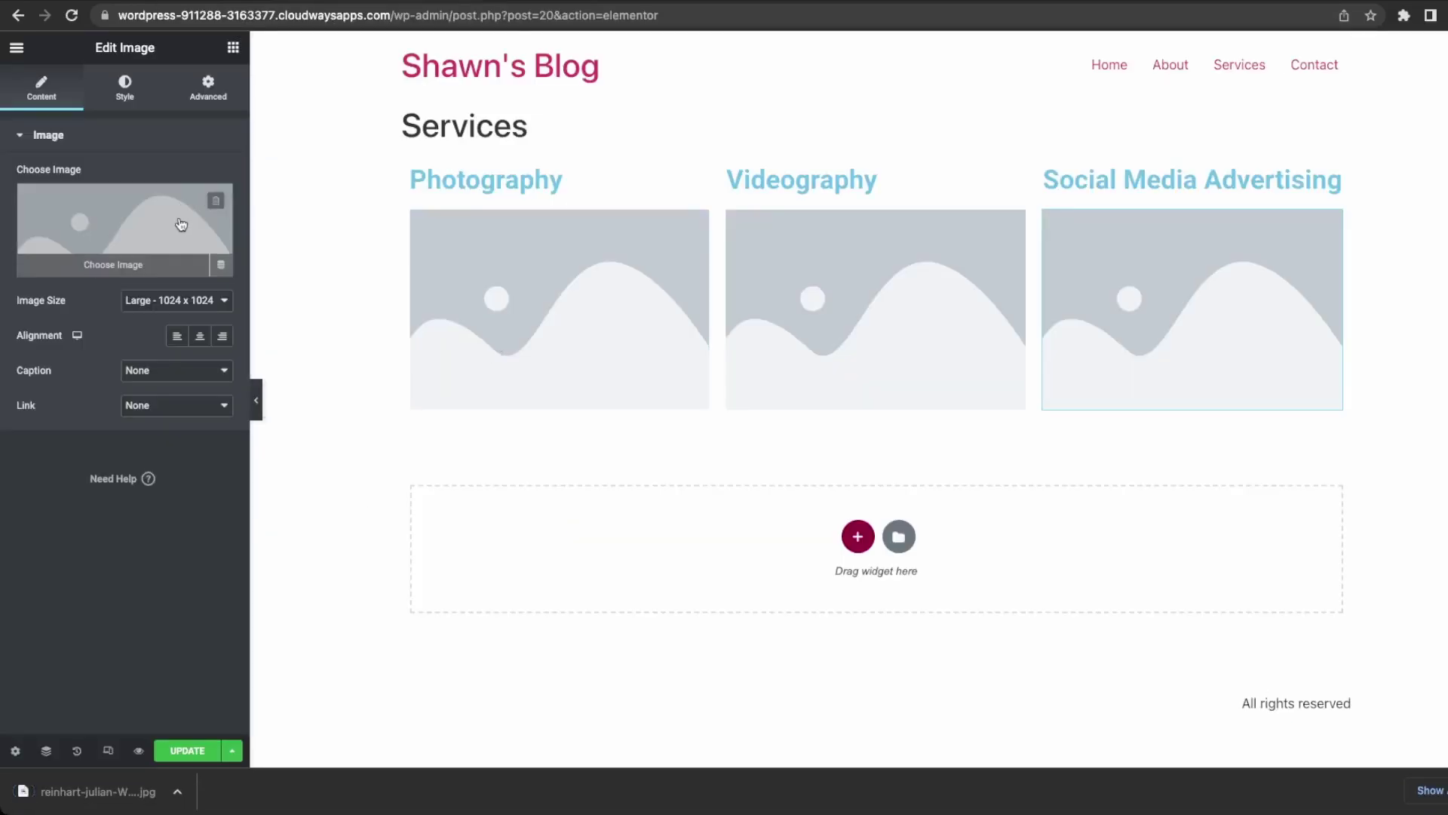
Upload the tossed-camera JPG to the Media Library and insert it into the Photography image.
{"action": "left_click", "coordinate": [156, 229]}
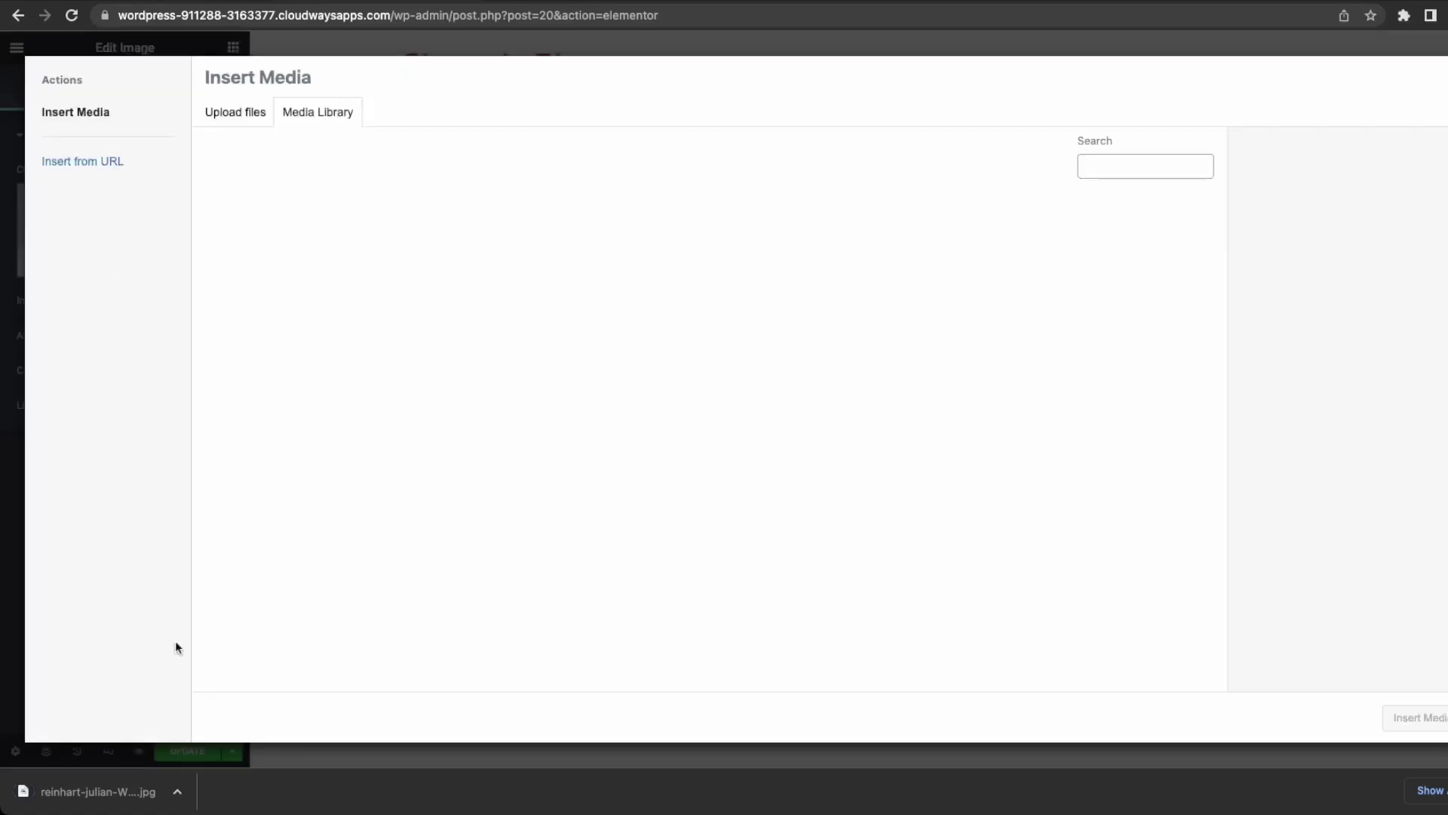
{"action": "left_click_drag", "start_coordinate": [145, 792], "coordinate": [219, 673]}
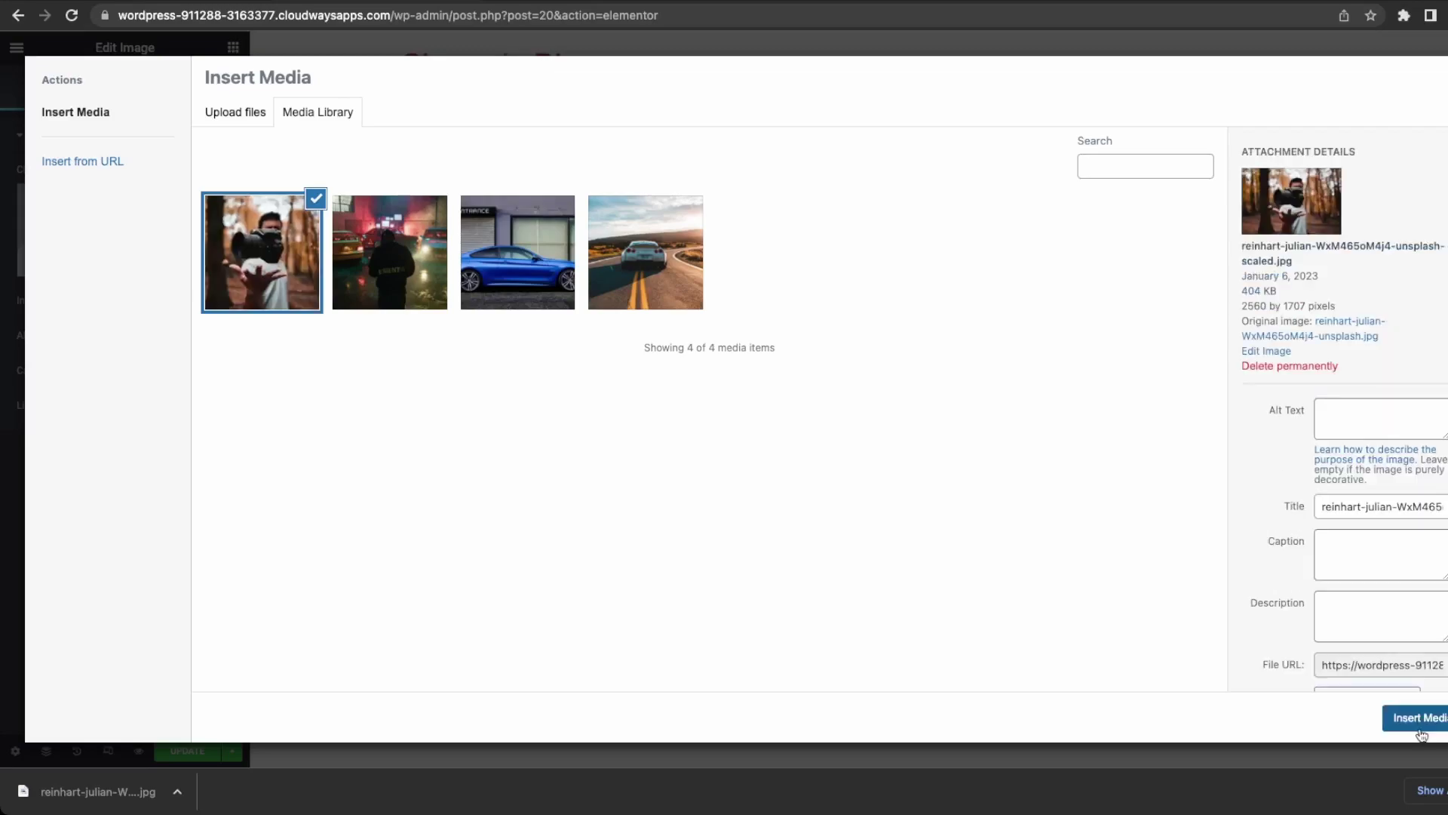
{"action": "left_click", "coordinate": [1422, 723]}
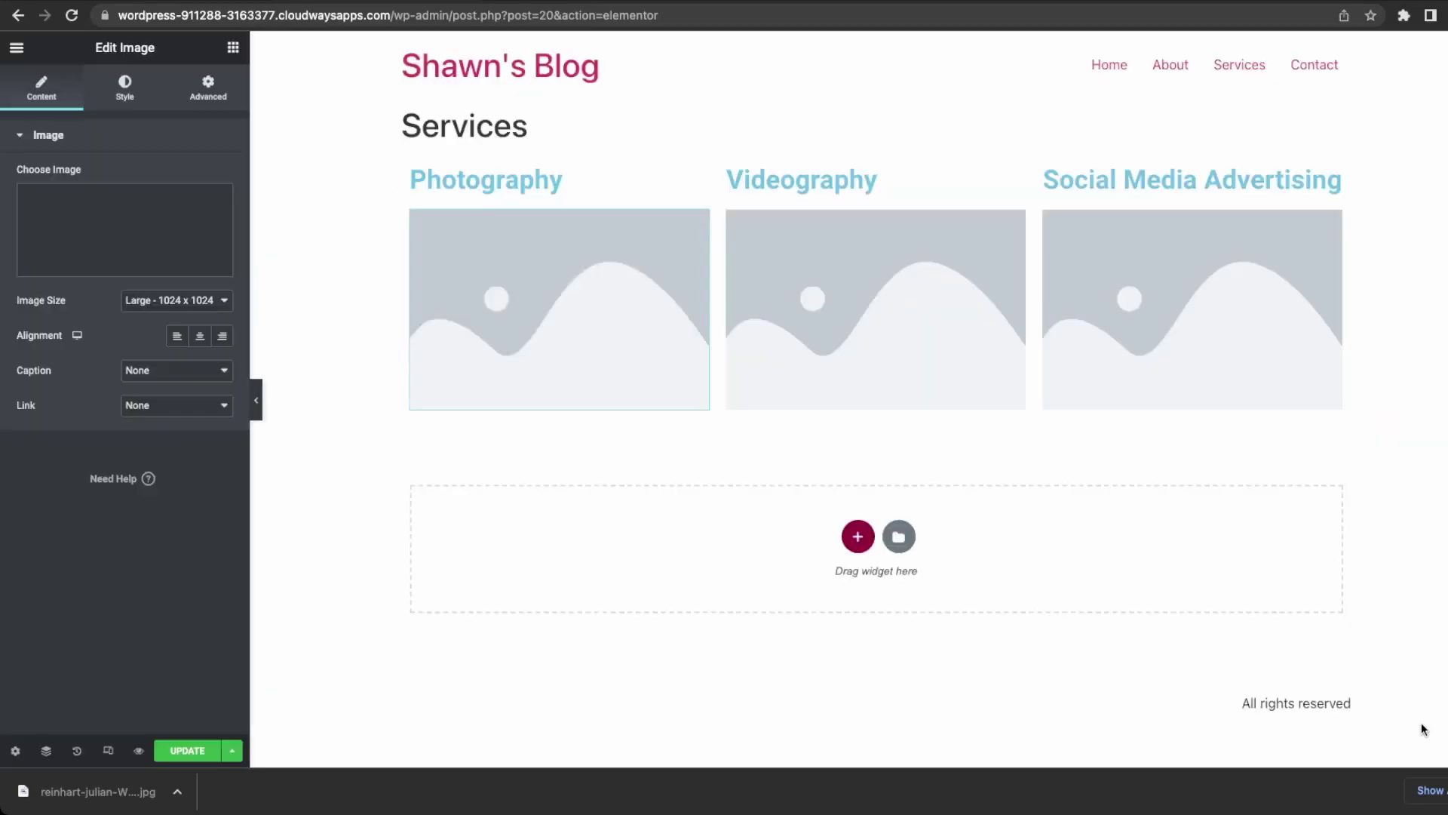
Search Unsplash for 'videographt' and download the roadside camera-rig photo.
{"action": "left_click", "coordinate": [573, 1]}
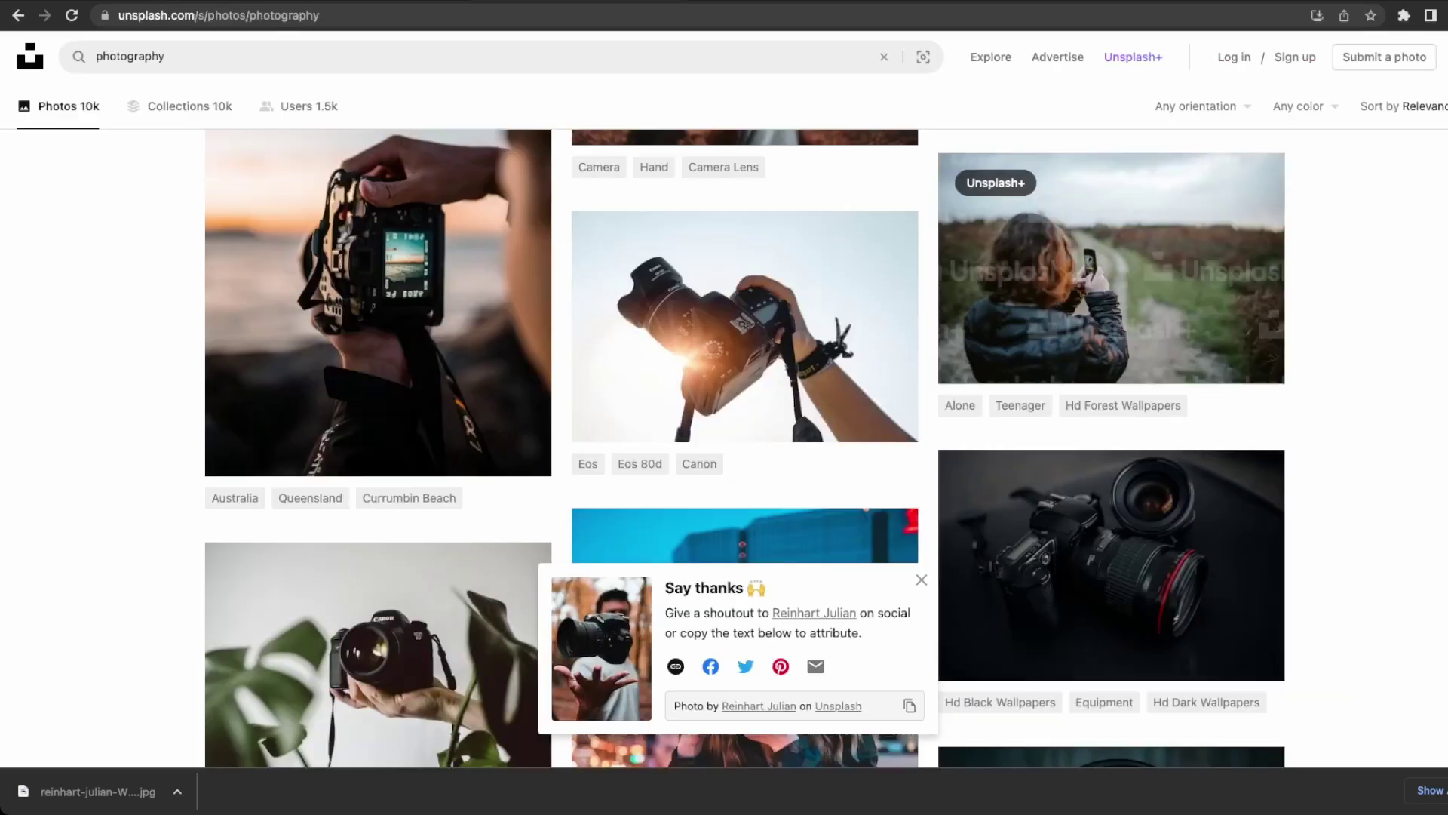
{"action": "left_click", "coordinate": [389, 64]}
{"action": "type", "text": "videographt"}
{"action": "key", "text": "Return"}
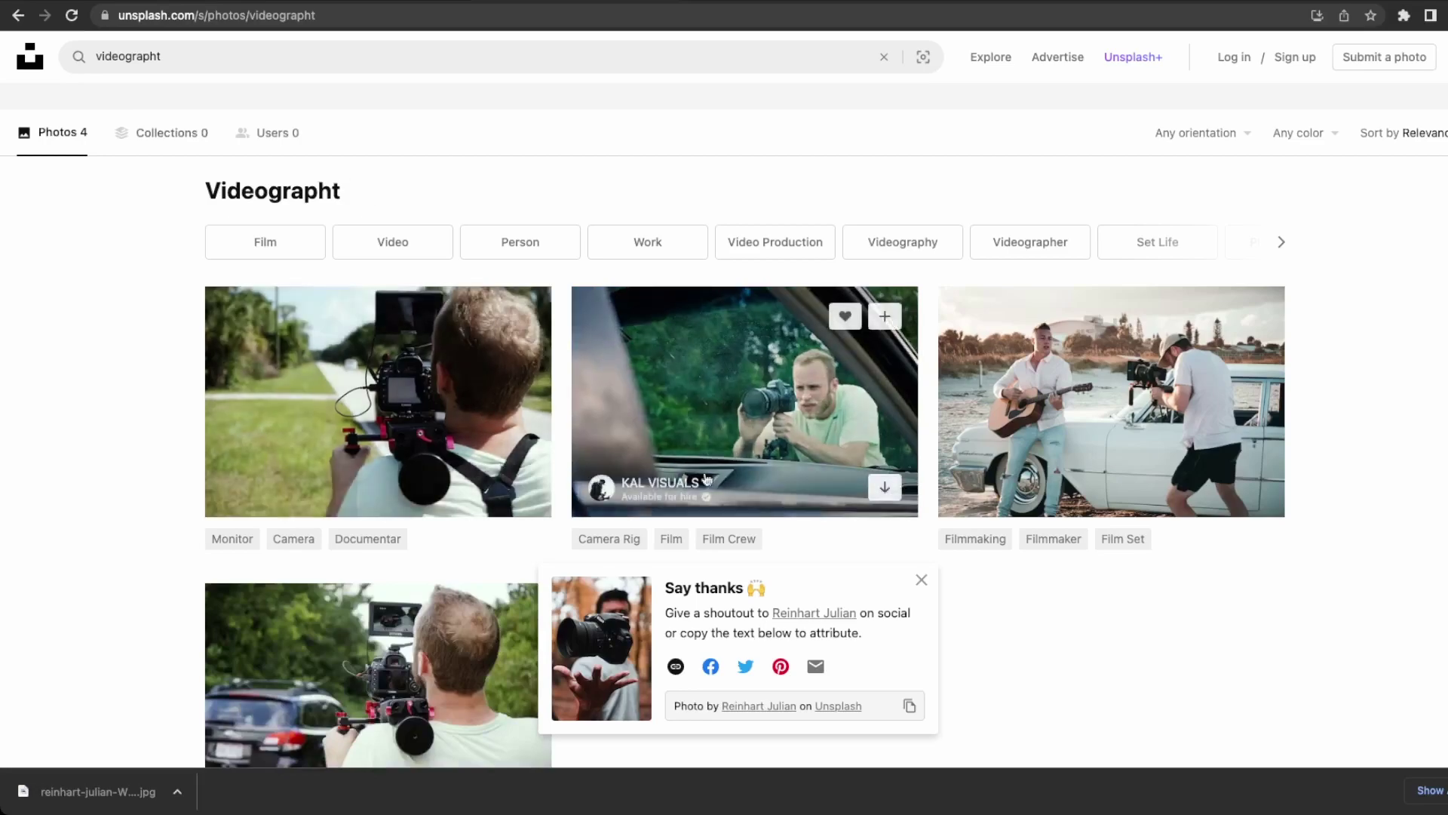
{"action": "left_click", "coordinate": [519, 486]}
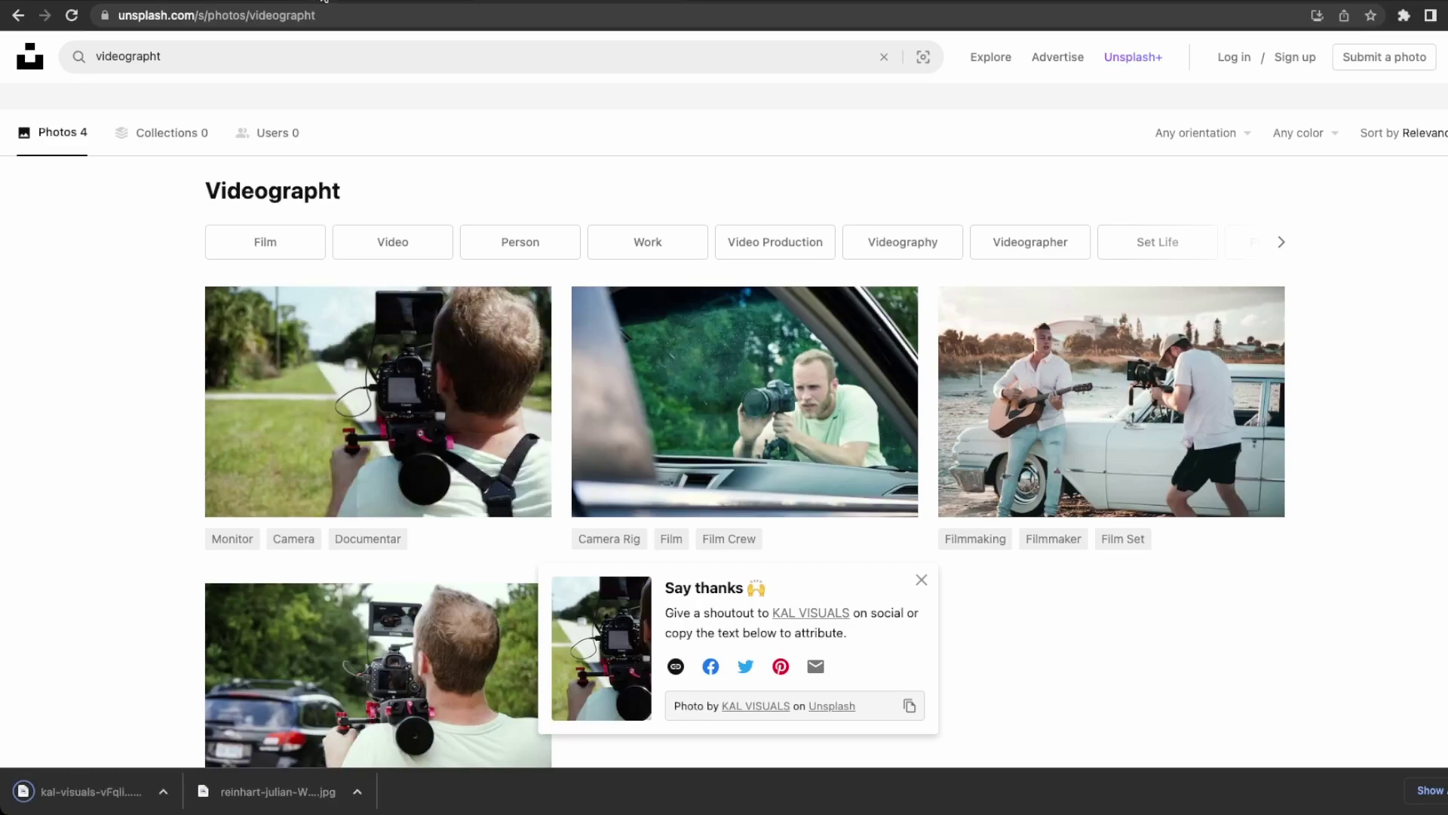
Search Unsplash for 'social media' and download the phone app-icons photo.
{"action": "left_click_drag", "start_coordinate": [162, 56], "coordinate": [27, 45]}
{"action": "type", "text": "ocail m"}
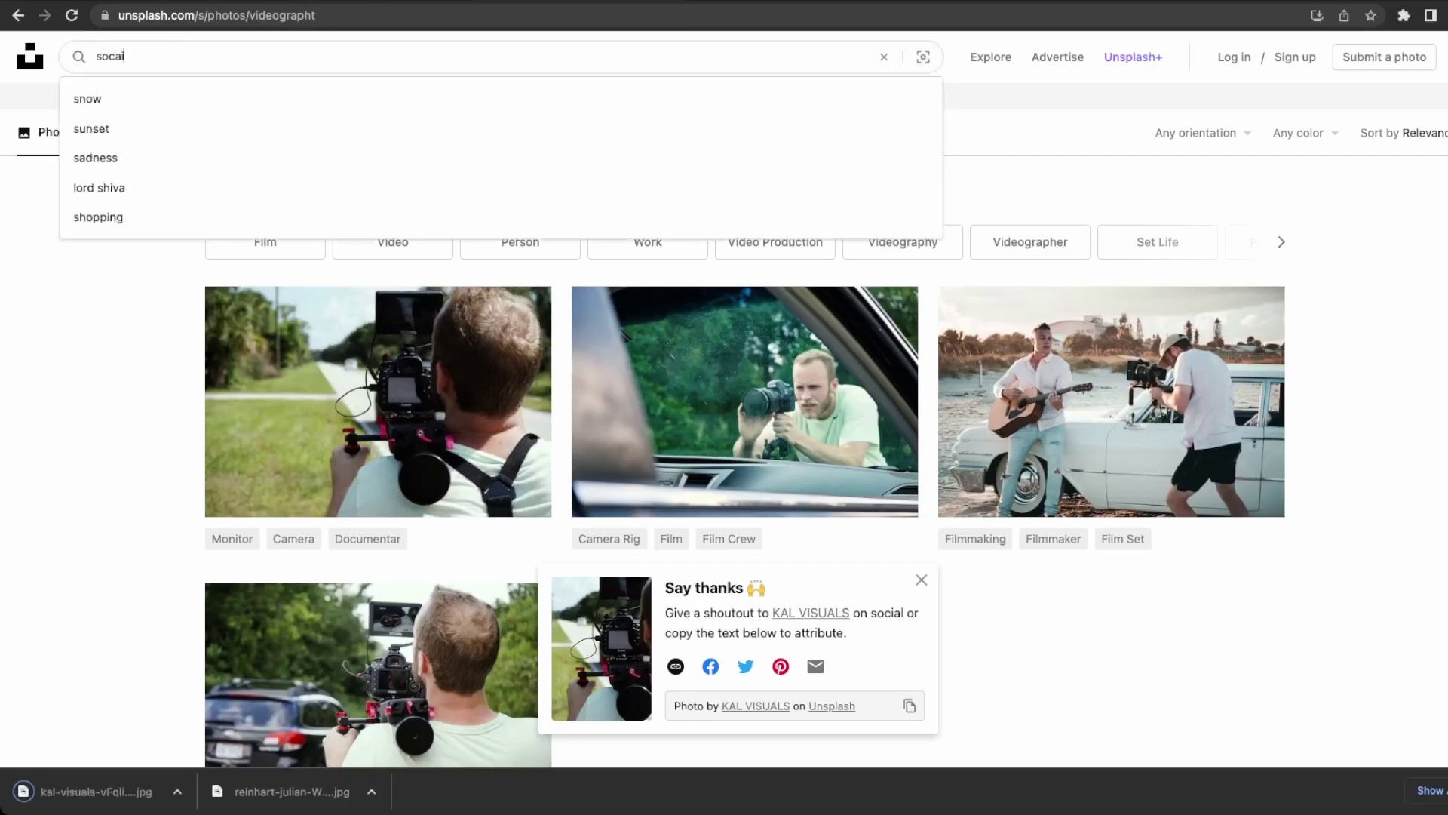
{"action": "key", "text": "BackSpace"}
{"action": "key", "text": "BackSpace"}
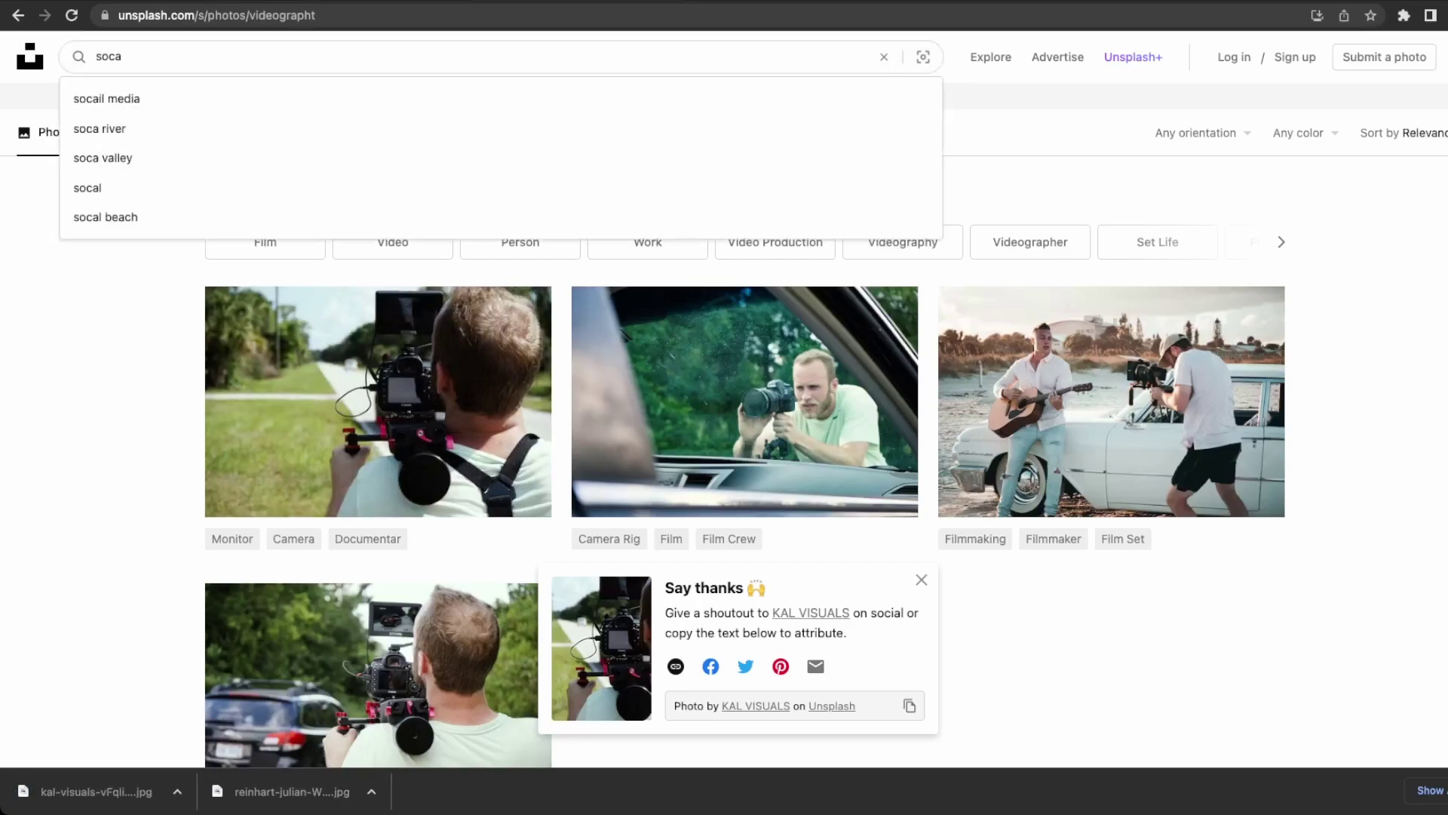
{"action": "key", "text": "BackSpace"}
{"action": "key", "text": "BackSpace"}
{"action": "key", "text": "BackSpace"}
{"action": "type", "text": "ial media"}
{"action": "key", "text": "Return"}
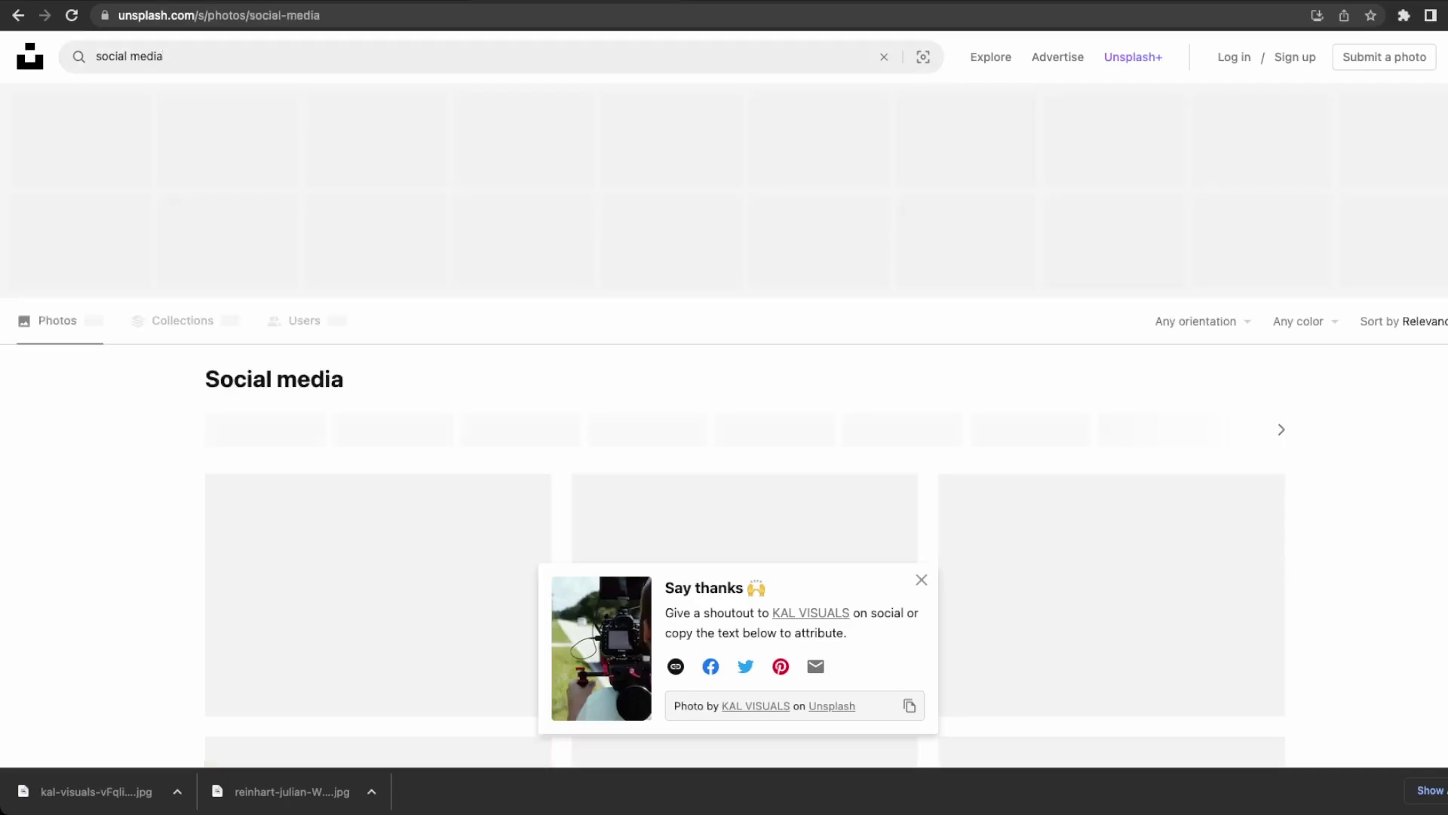
{"action": "scroll", "coordinate": [498, 445], "scroll_direction": "down", "scroll_amount": 6}
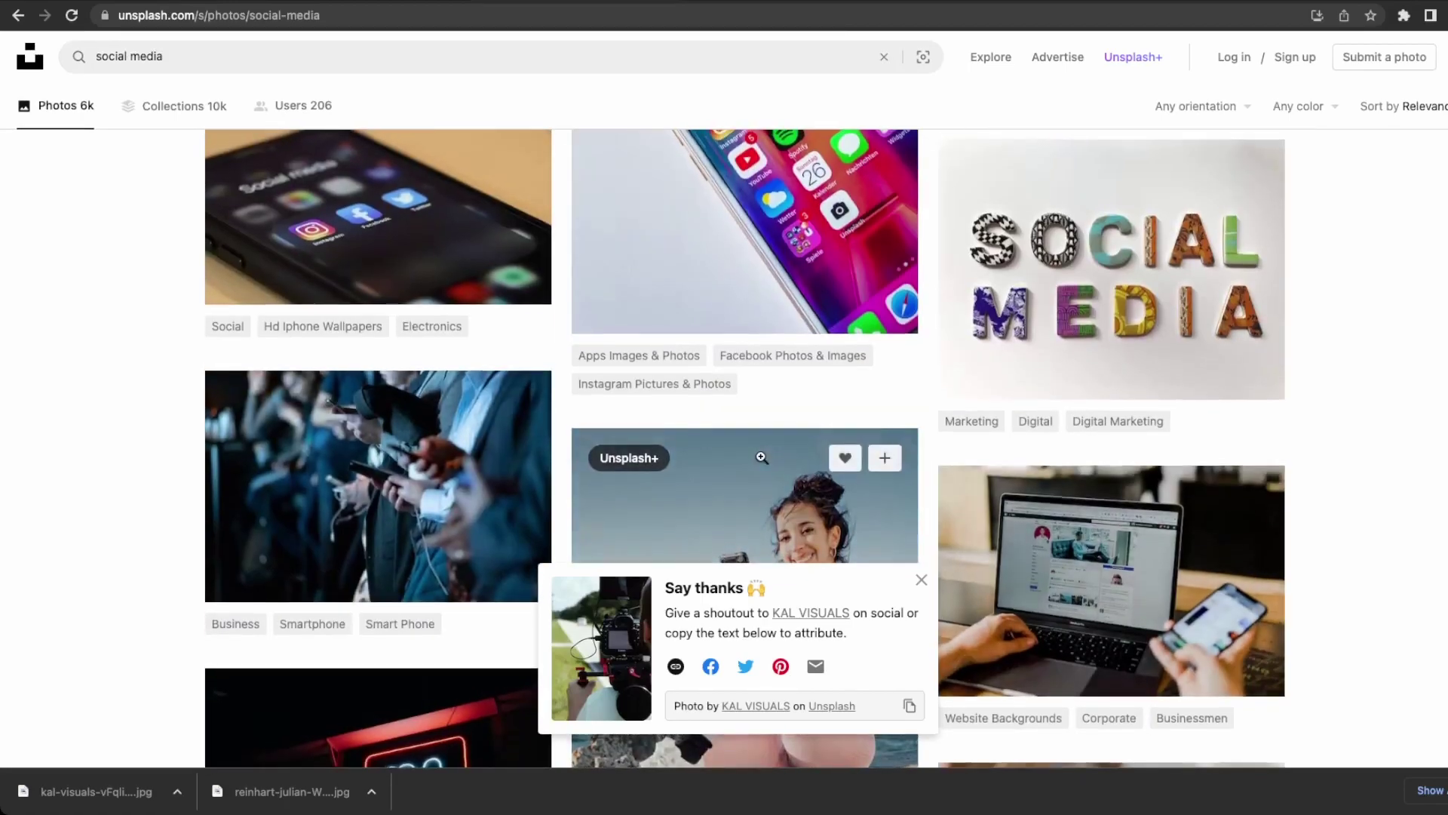
{"action": "scroll", "coordinate": [752, 458], "scroll_direction": "up", "scroll_amount": 2}
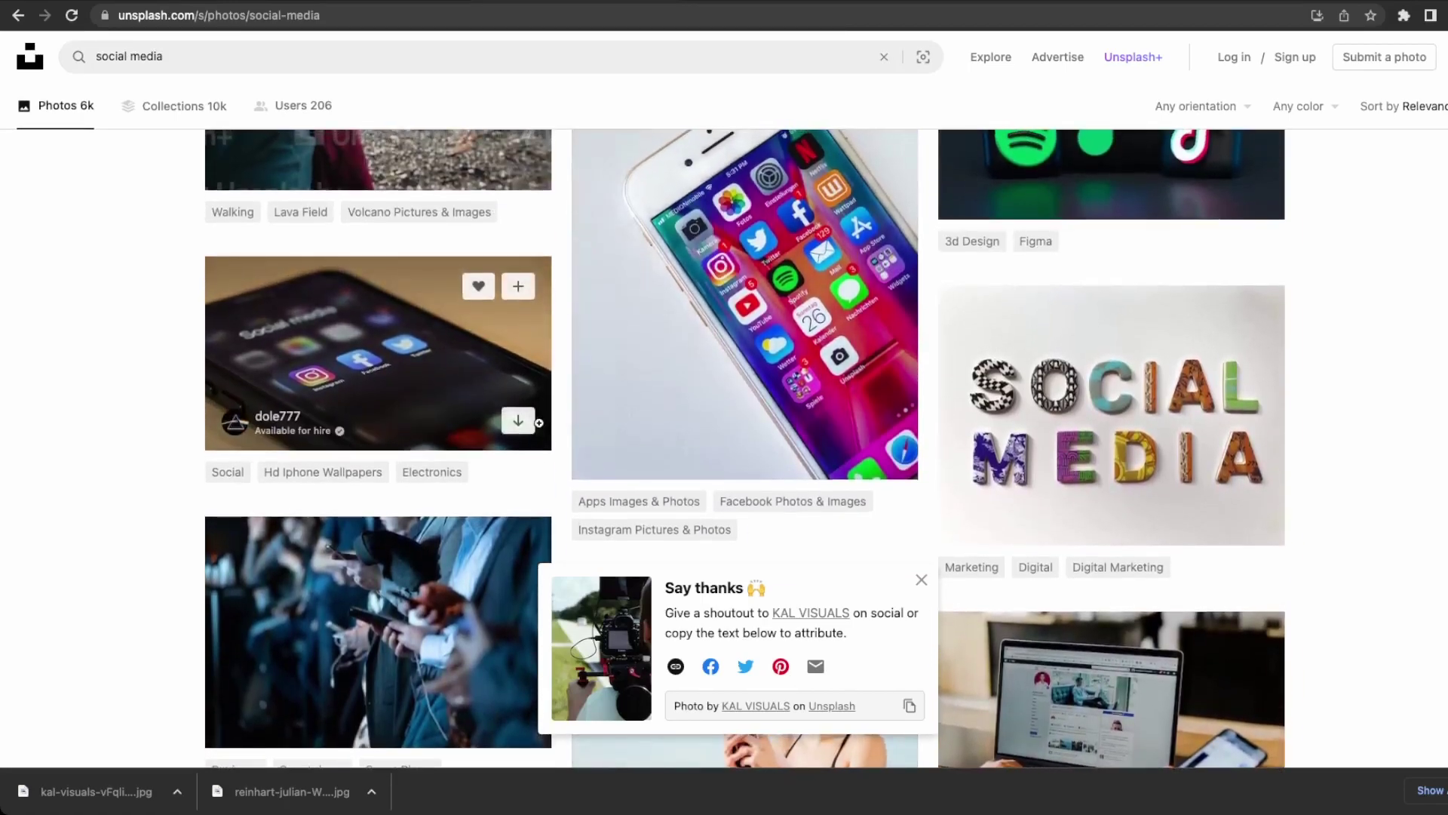
{"action": "left_click", "coordinate": [518, 427]}
Drop the camera-rig photo into the Videography column and try dropping the phone photo on Social Media.
{"action": "left_click", "coordinate": [370, 1]}
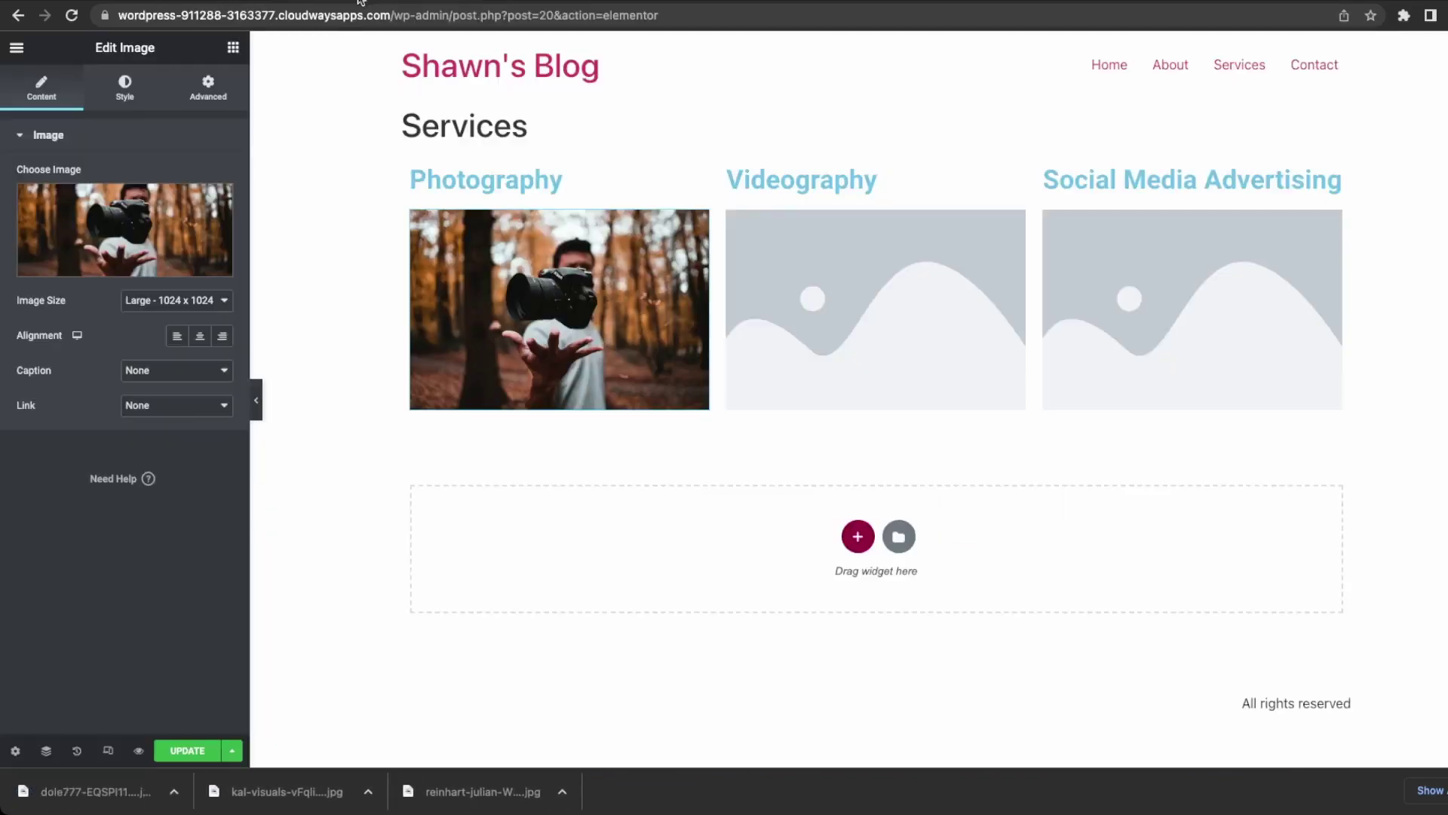
{"action": "left_click_drag", "start_coordinate": [441, 793], "coordinate": [838, 408]}
{"action": "left_click_drag", "start_coordinate": [90, 792], "coordinate": [1174, 462]}
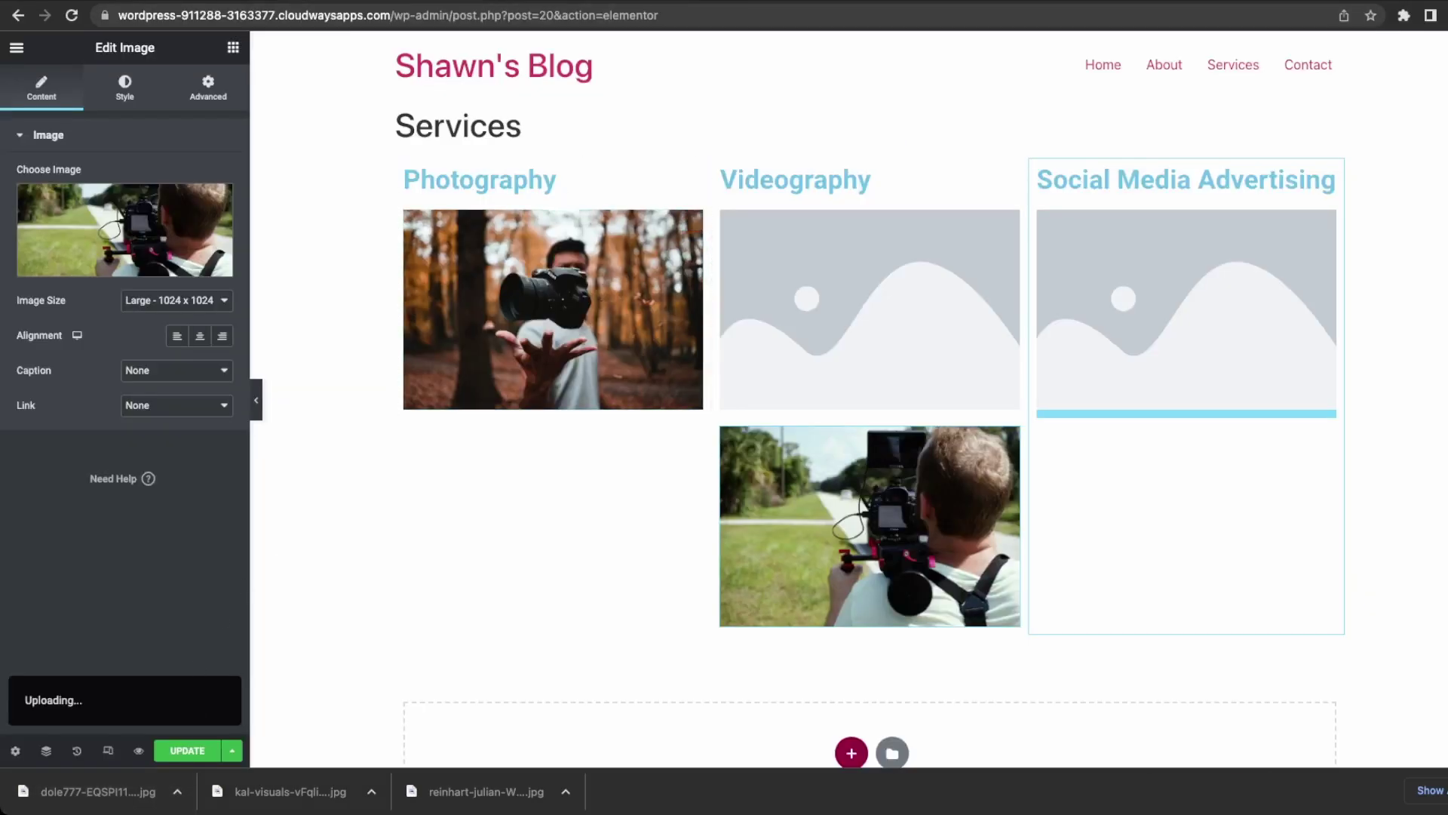
{"action": "left_click_drag", "start_coordinate": [98, 791], "coordinate": [1222, 431]}
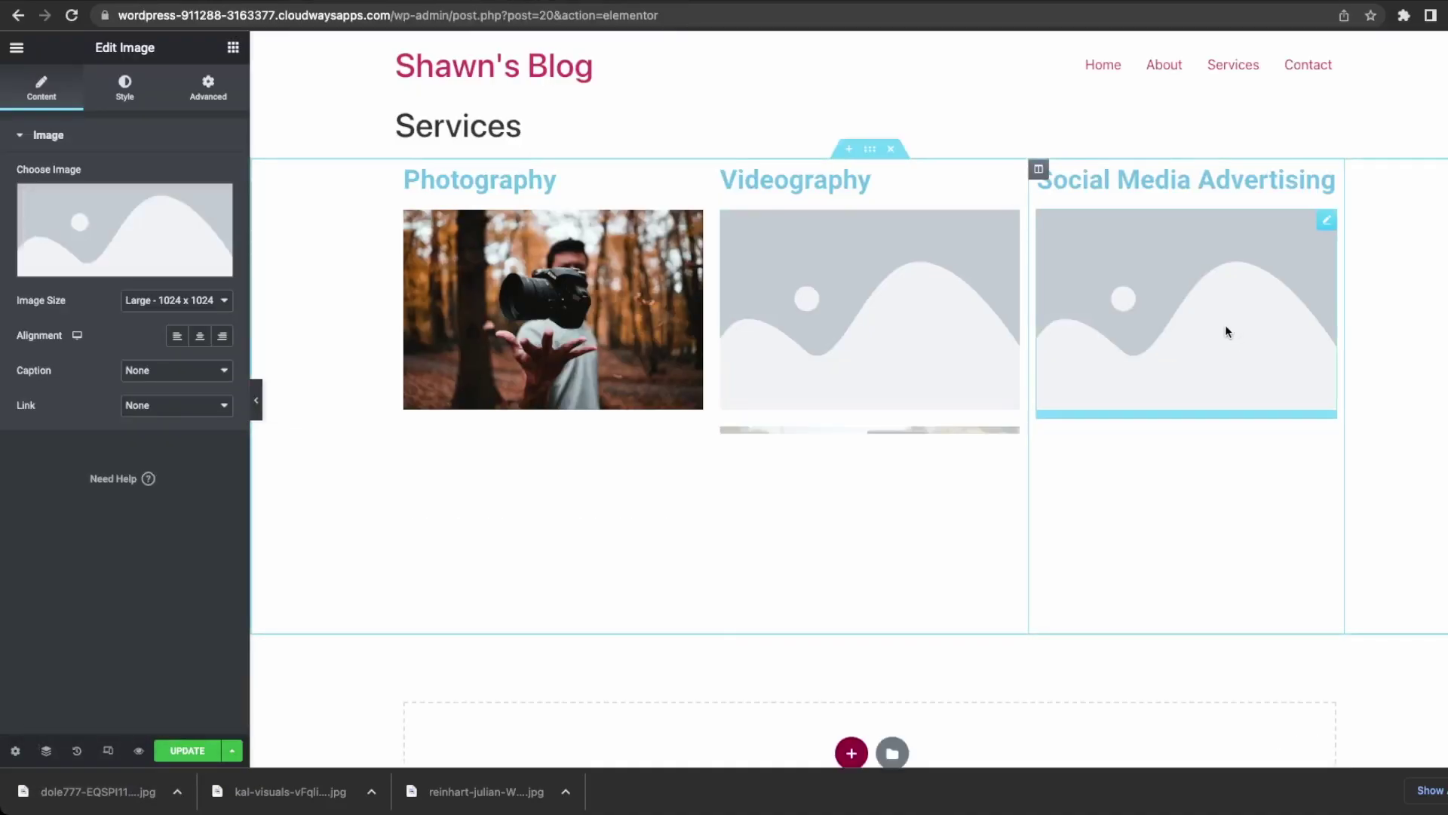
Insert the phone photo into Social Media Advertising via the Media Library and delete Videography's empty placeholder.
{"action": "left_click", "coordinate": [129, 249]}
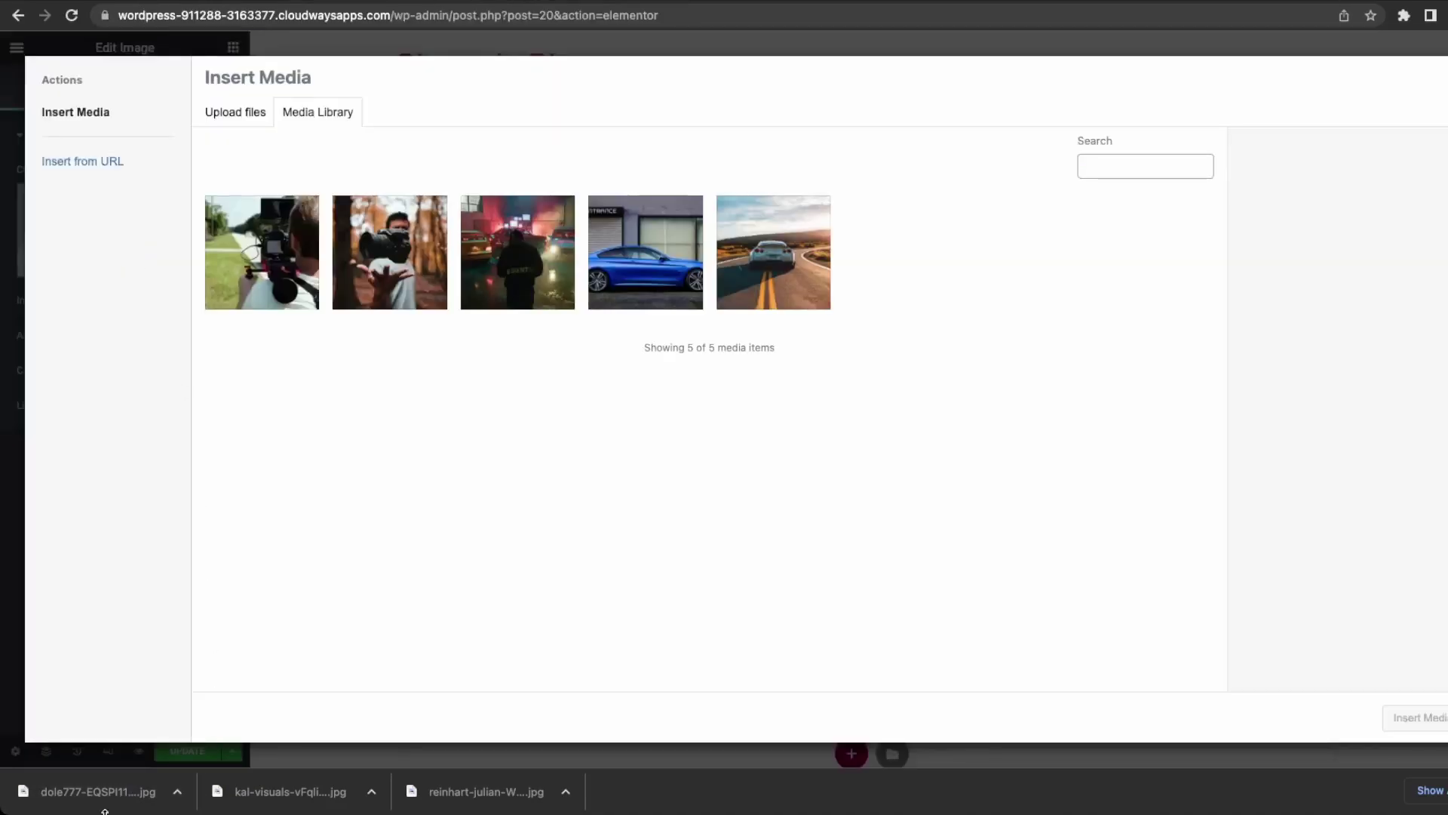
{"action": "left_click_drag", "start_coordinate": [98, 791], "coordinate": [721, 515]}
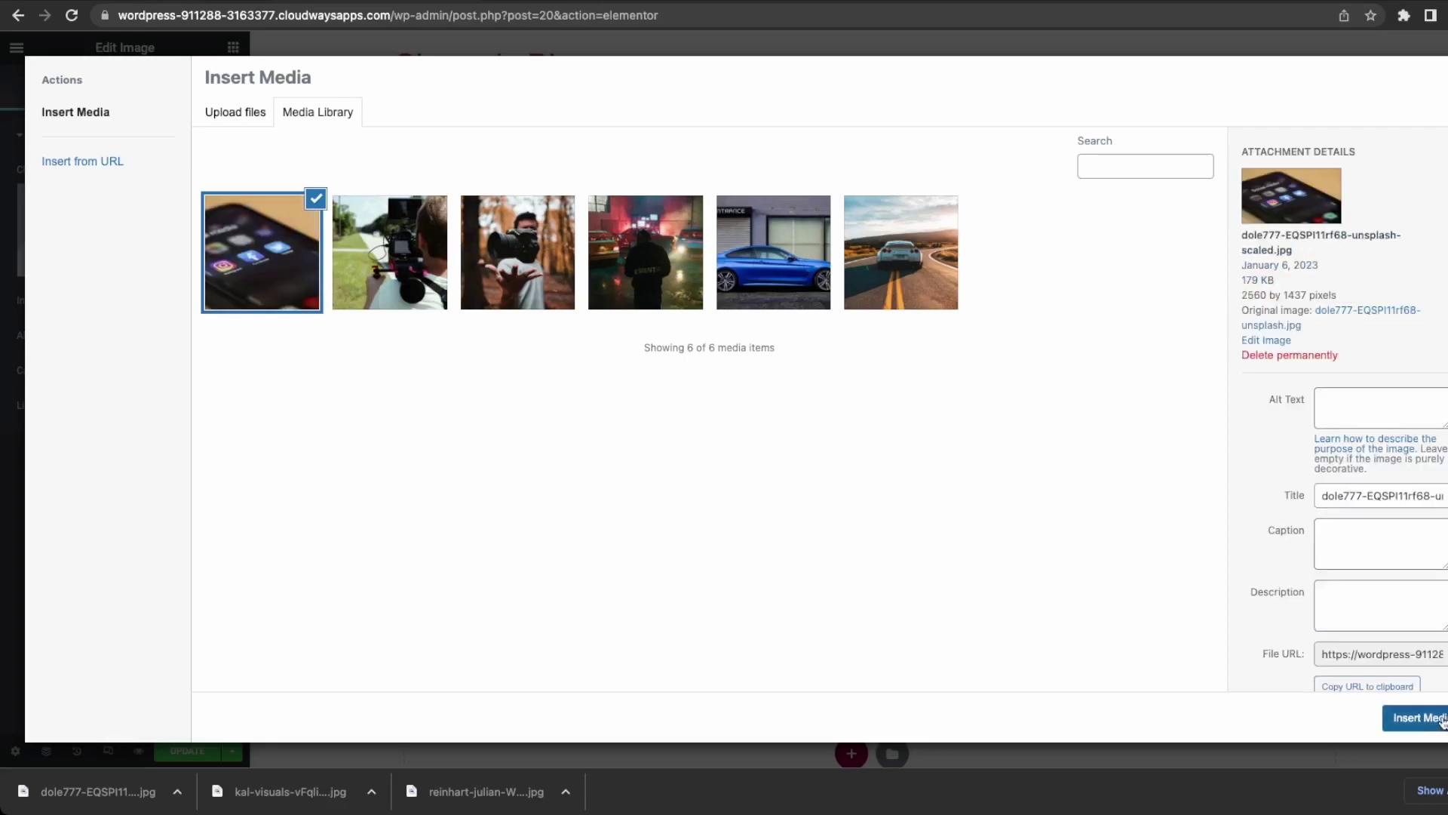
{"action": "left_click", "coordinate": [1417, 718]}
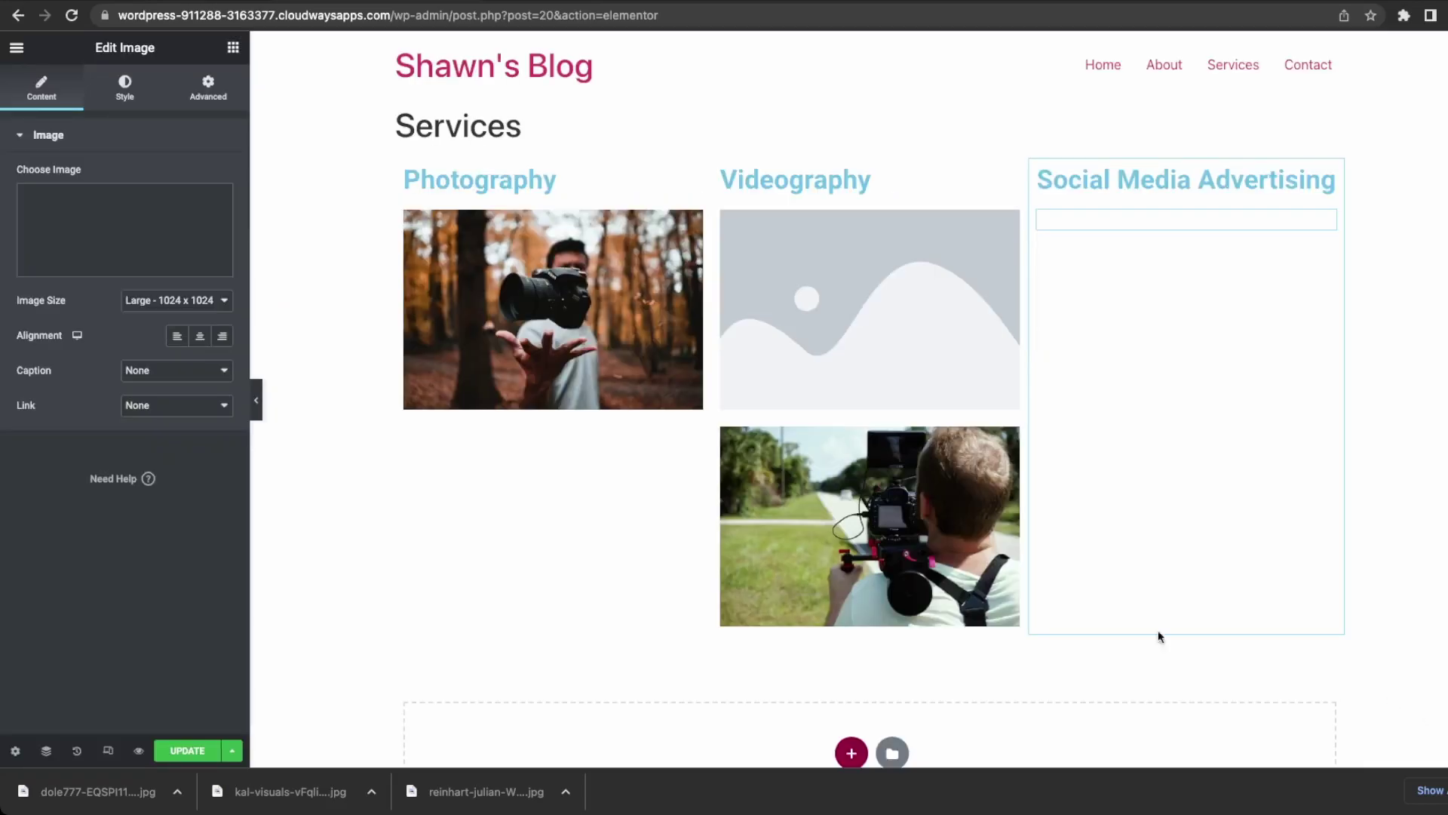
{"action": "left_click", "coordinate": [930, 340]}
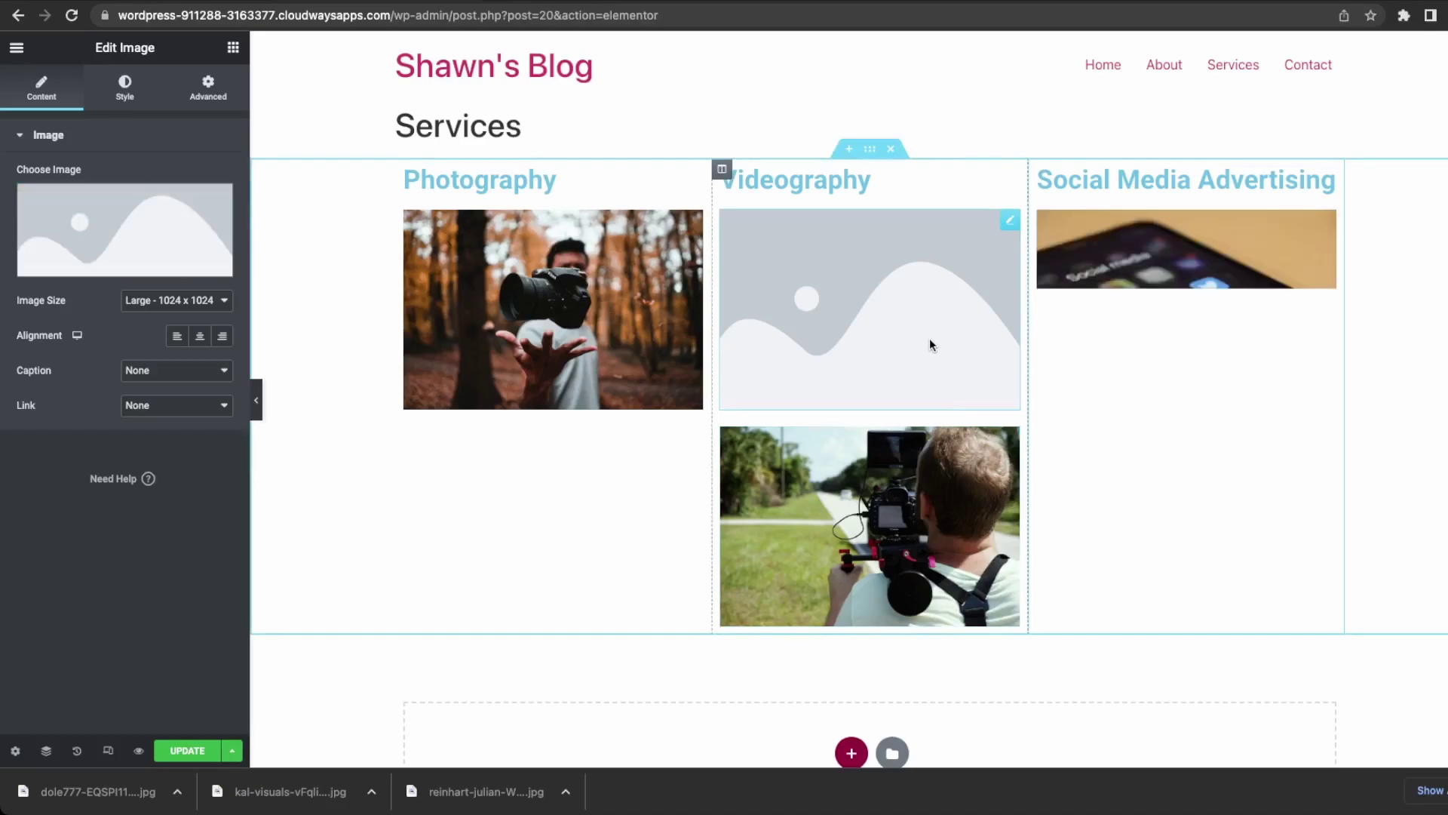
{"action": "key", "text": "Delete"}
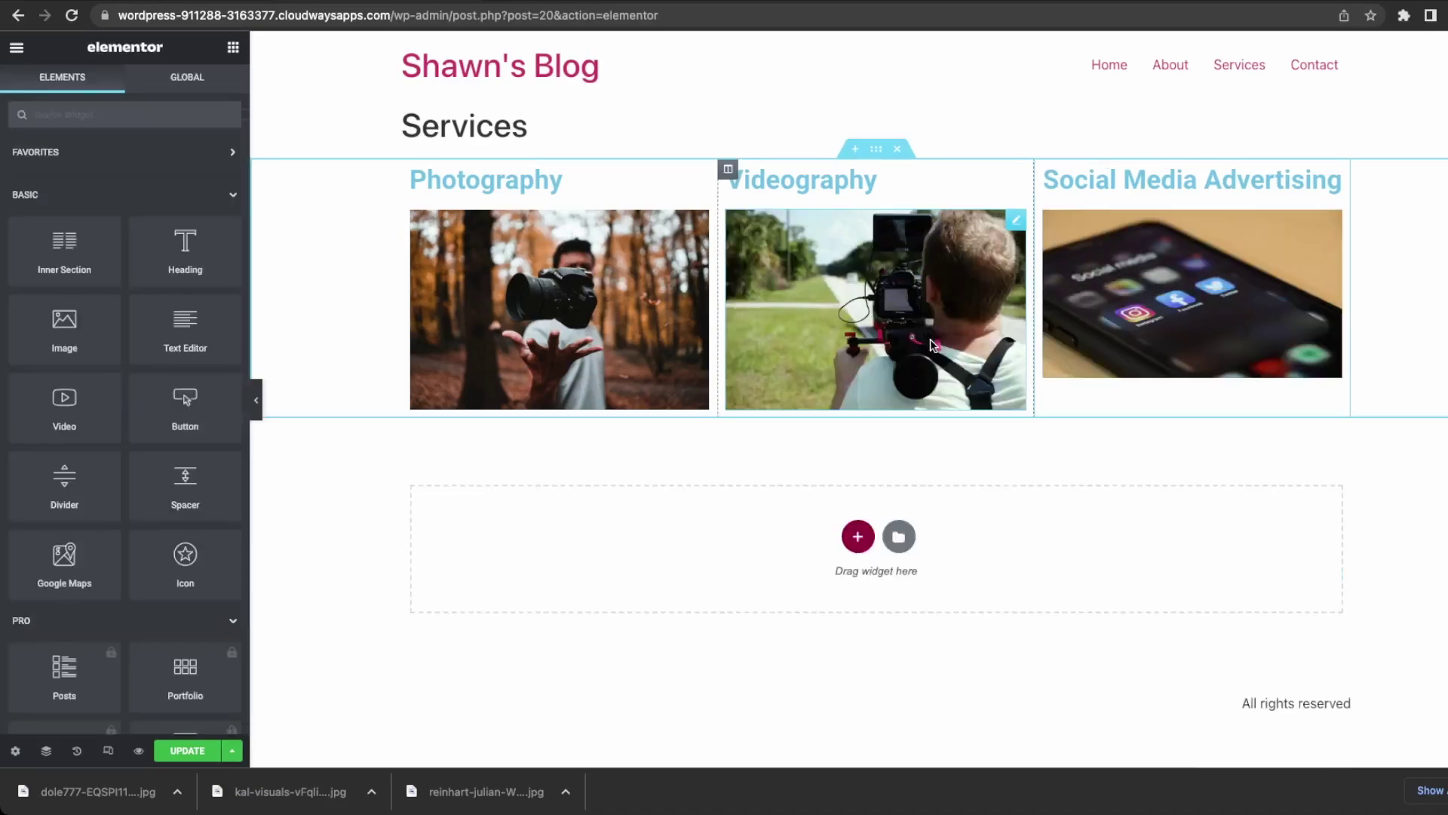
Select the phone image and choose a different image size for it.
{"action": "left_click", "coordinate": [1210, 321]}
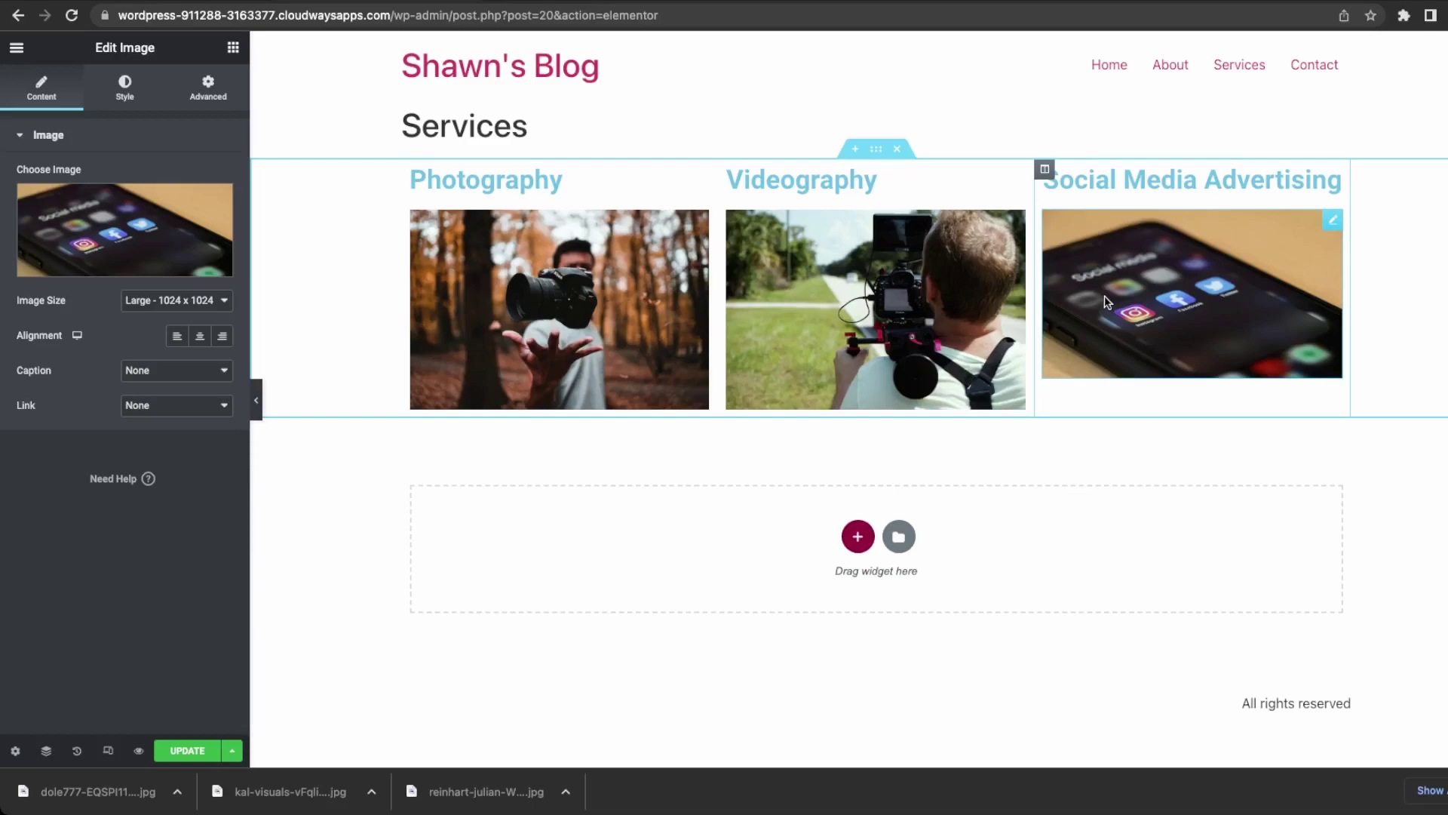
{"action": "left_click", "coordinate": [172, 302]}
{"action": "left_click", "coordinate": [166, 319]}
Clear the phone image's padding, set an unlinked 20 px top margin, and update the page.
{"action": "left_click", "coordinate": [208, 89]}
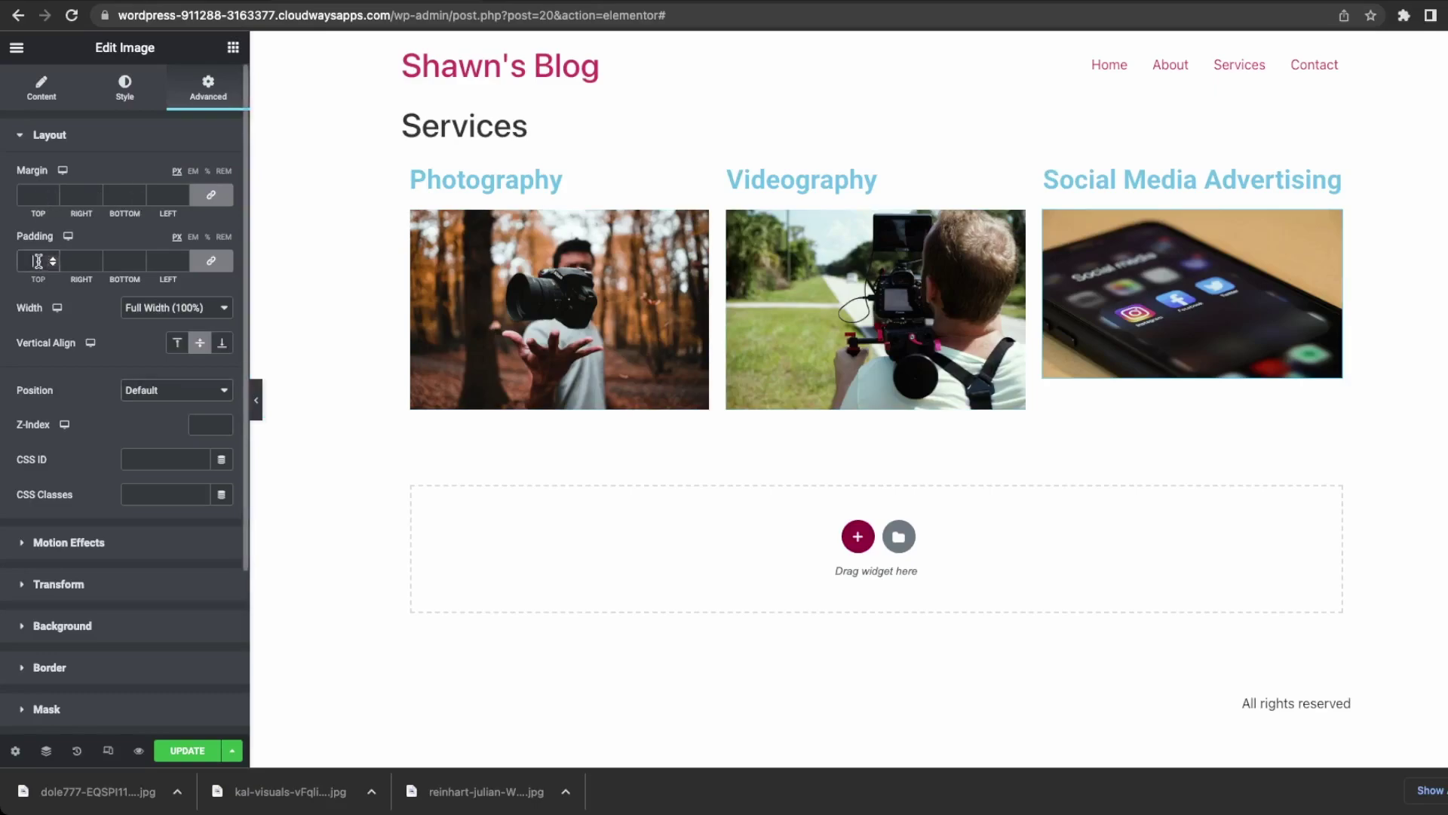
{"action": "type", "text": "10"}
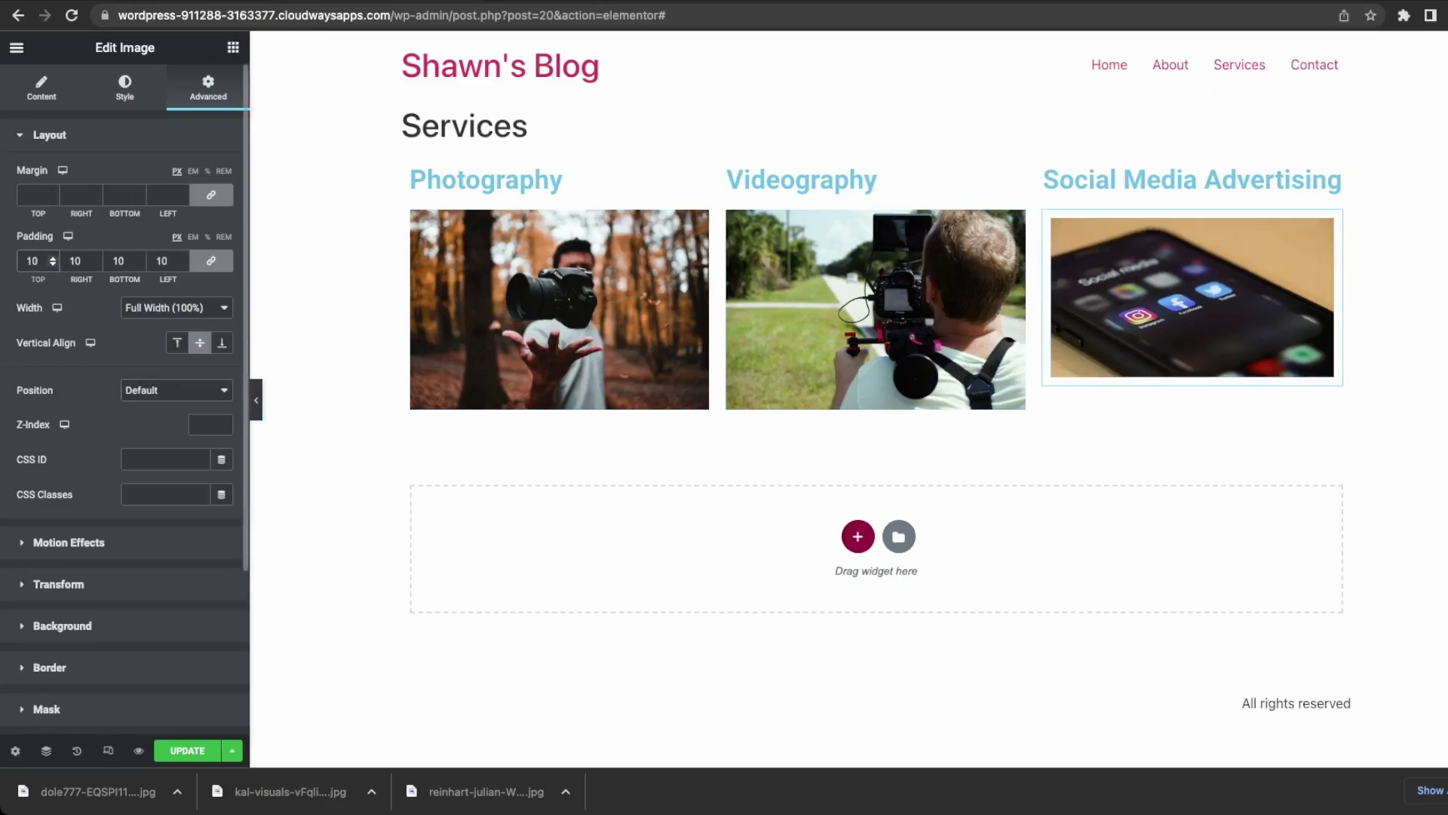
{"action": "key", "text": "BackSpace"}
{"action": "key", "text": "BackSpace"}
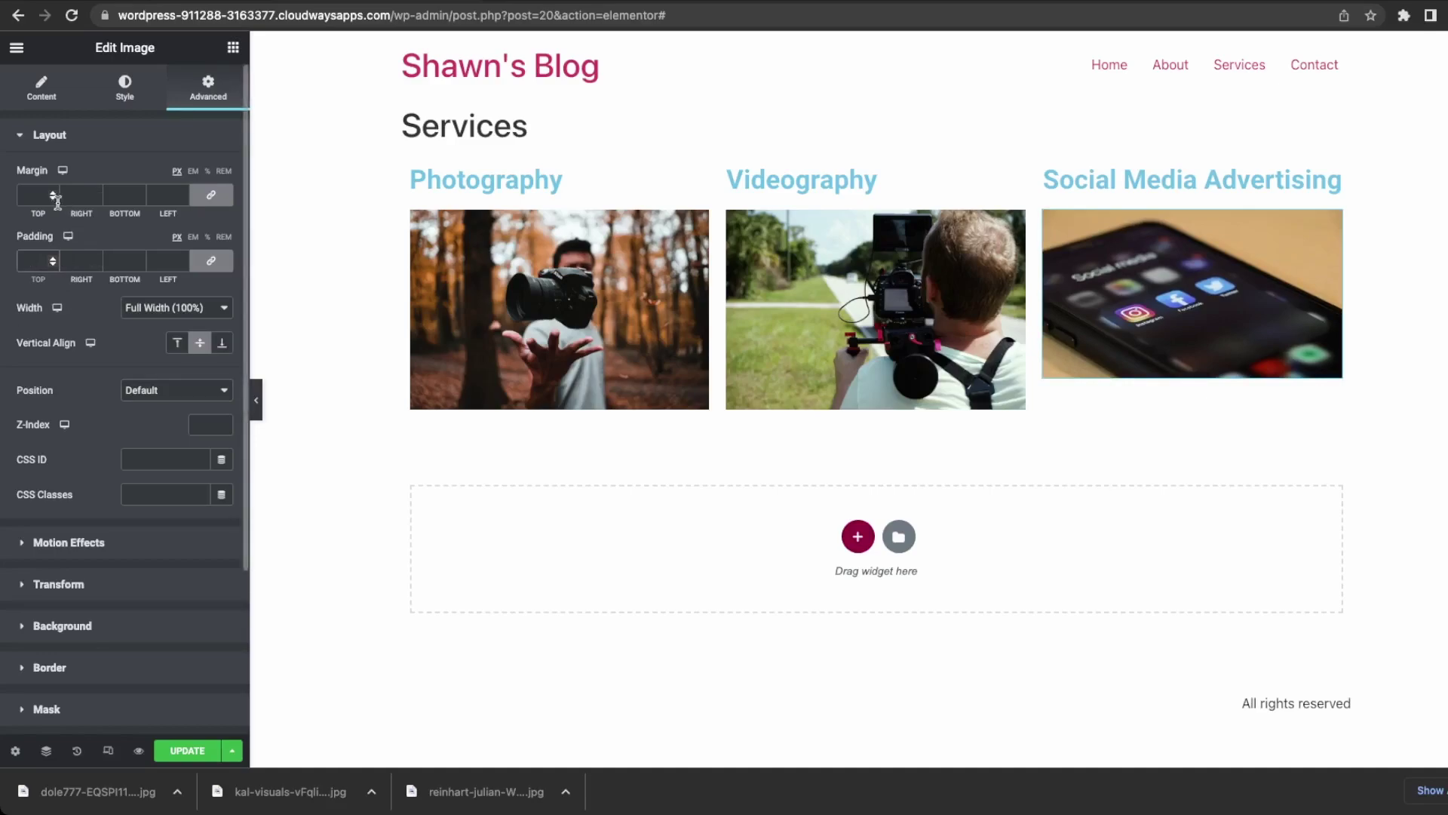
{"action": "left_click", "coordinate": [42, 198]}
{"action": "type", "text": "15"}
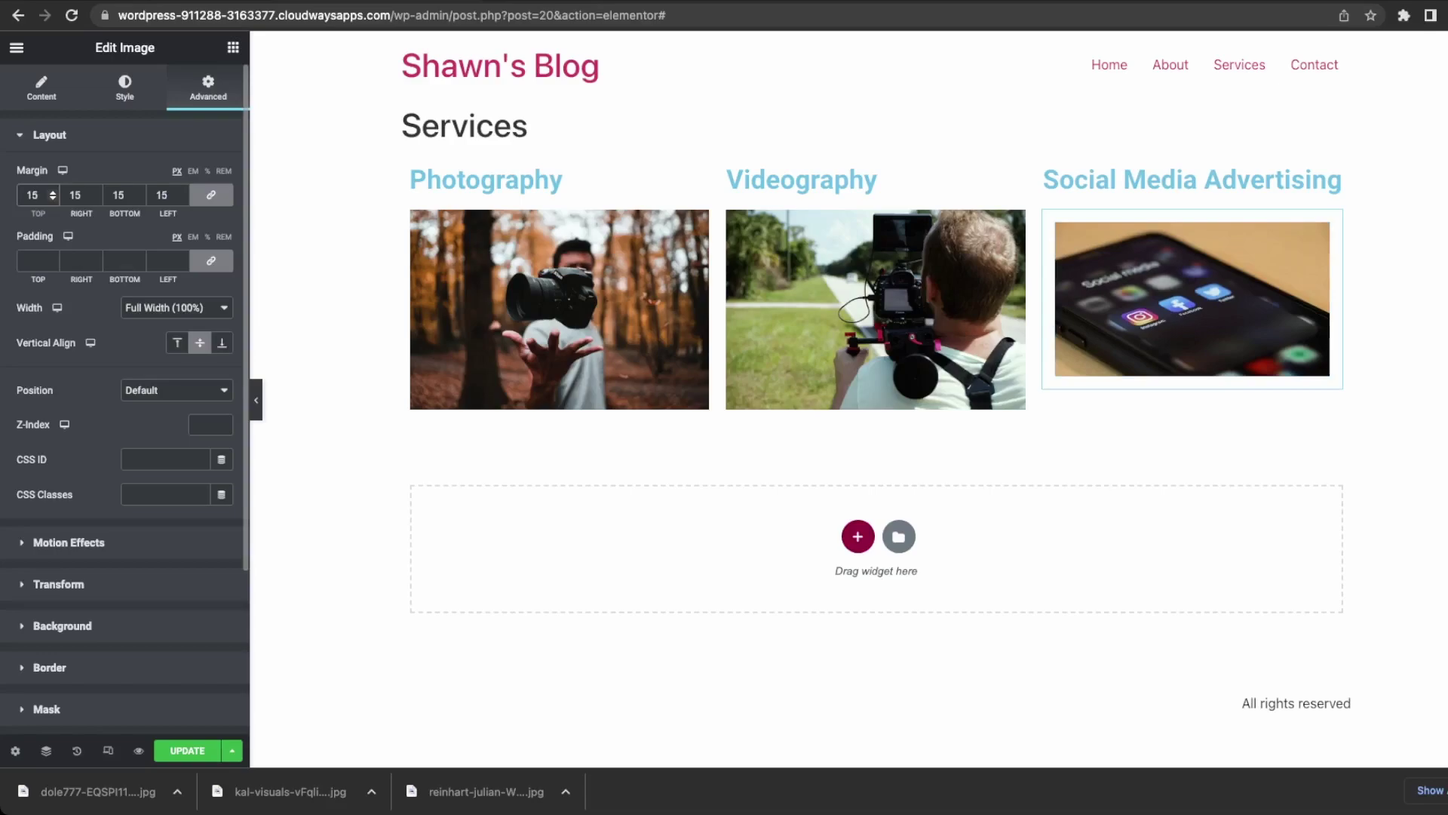
{"action": "key", "text": "BackSpace"}
{"action": "key", "text": "BackSpace"}
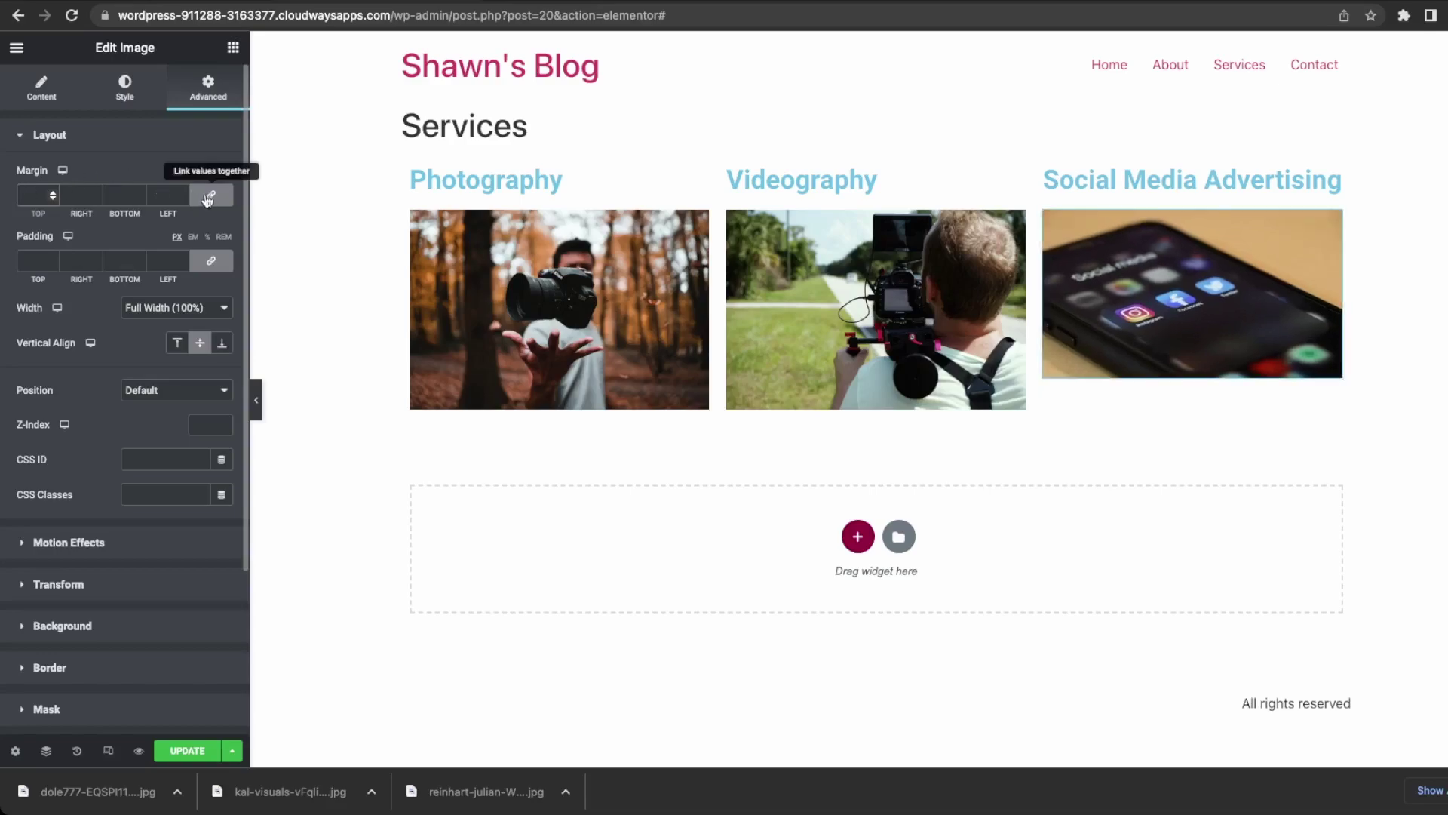
{"action": "left_click", "coordinate": [211, 195]}
{"action": "left_click", "coordinate": [33, 198]}
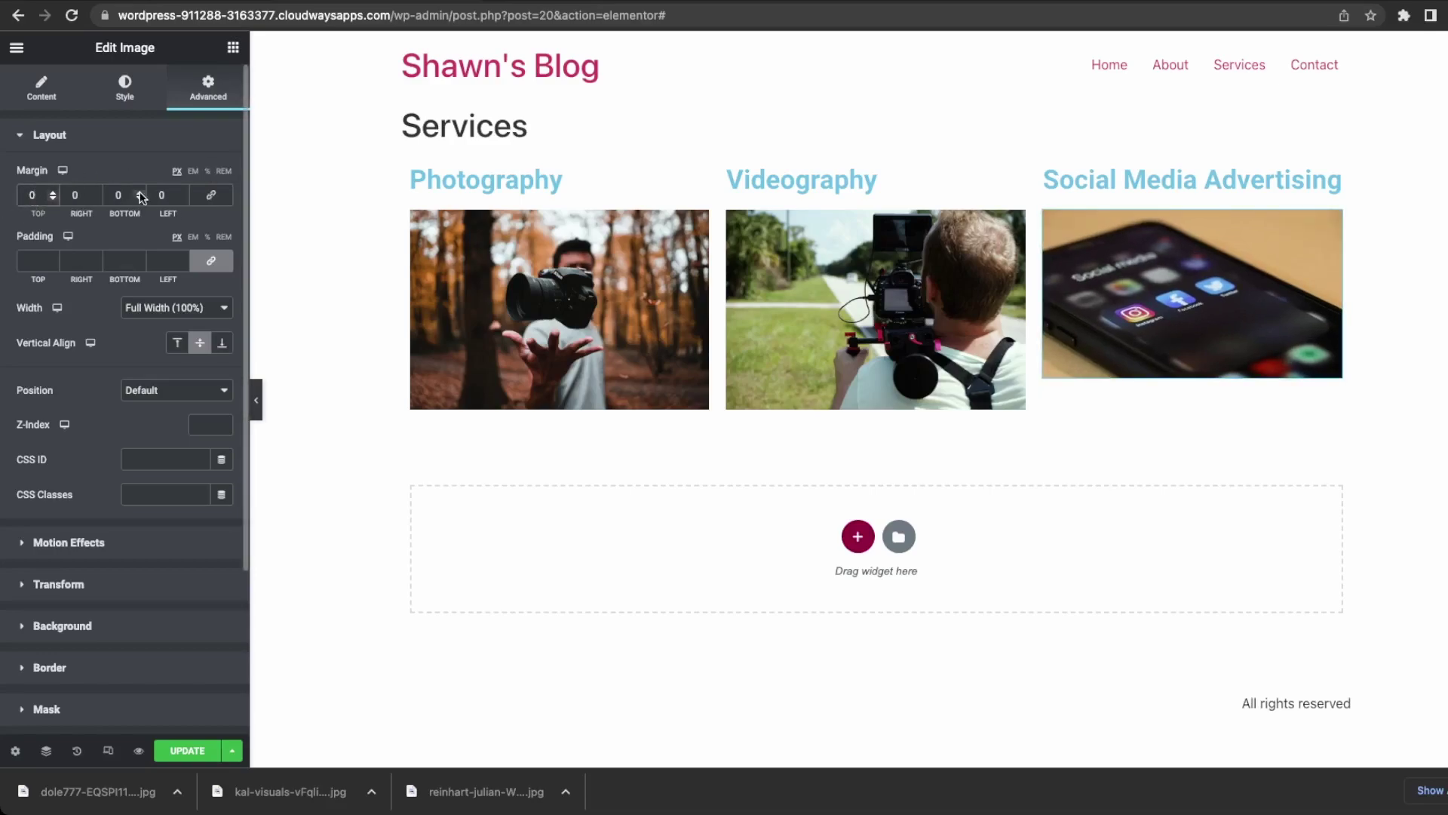
{"action": "type", "text": "15"}
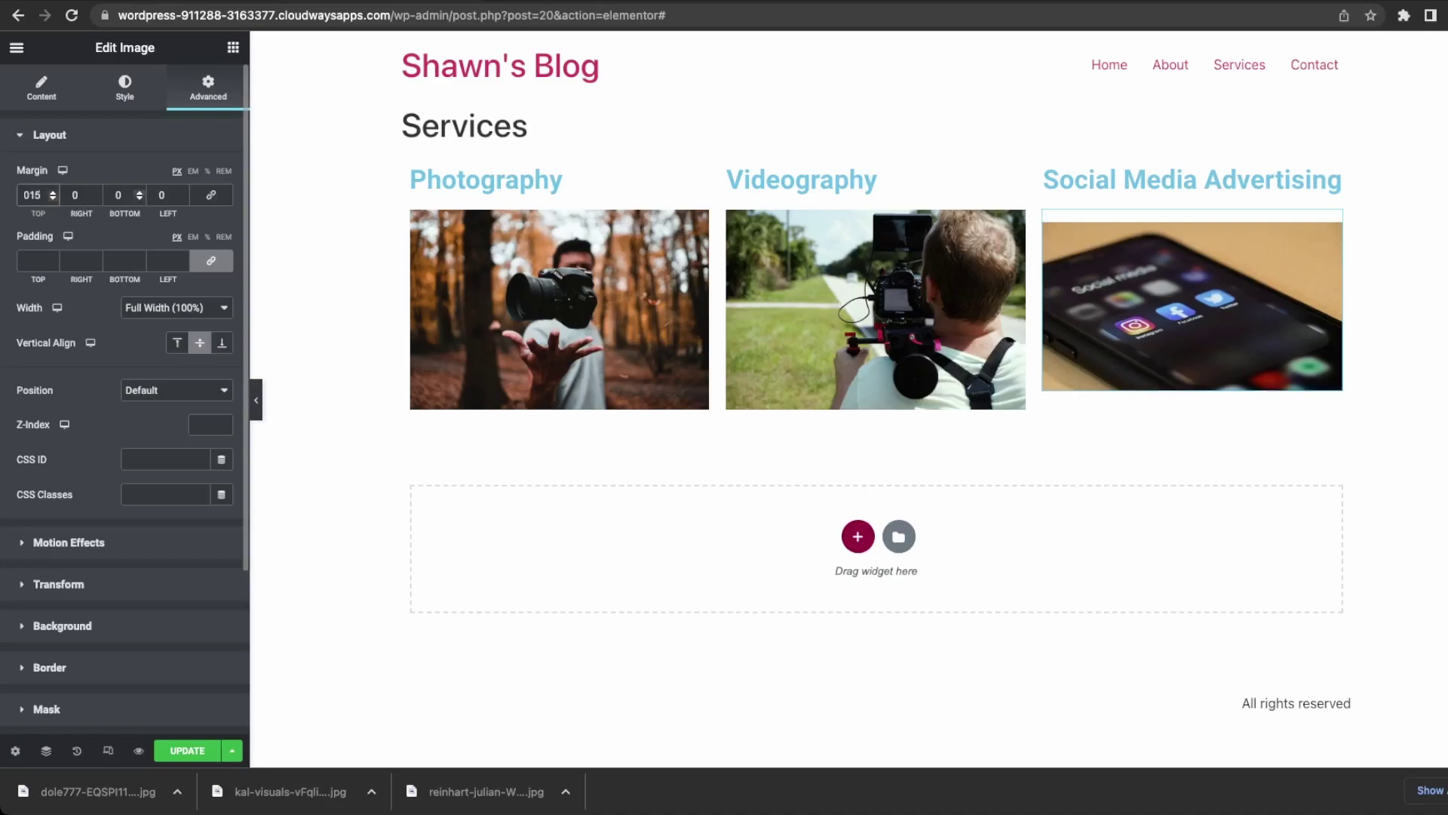
{"action": "key", "text": "BackSpace"}
{"action": "key", "text": "BackSpace"}
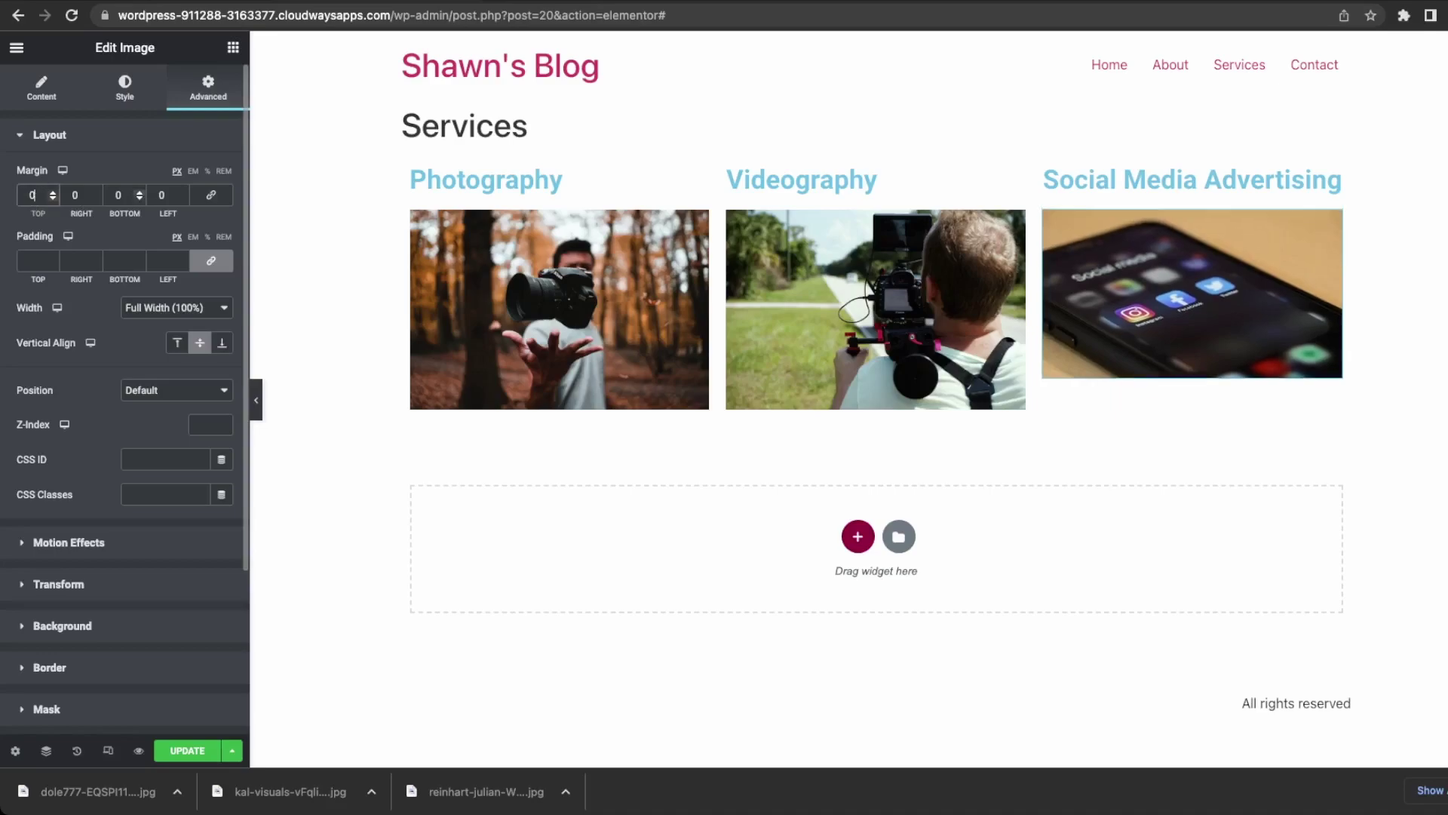
{"action": "type", "text": "20"}
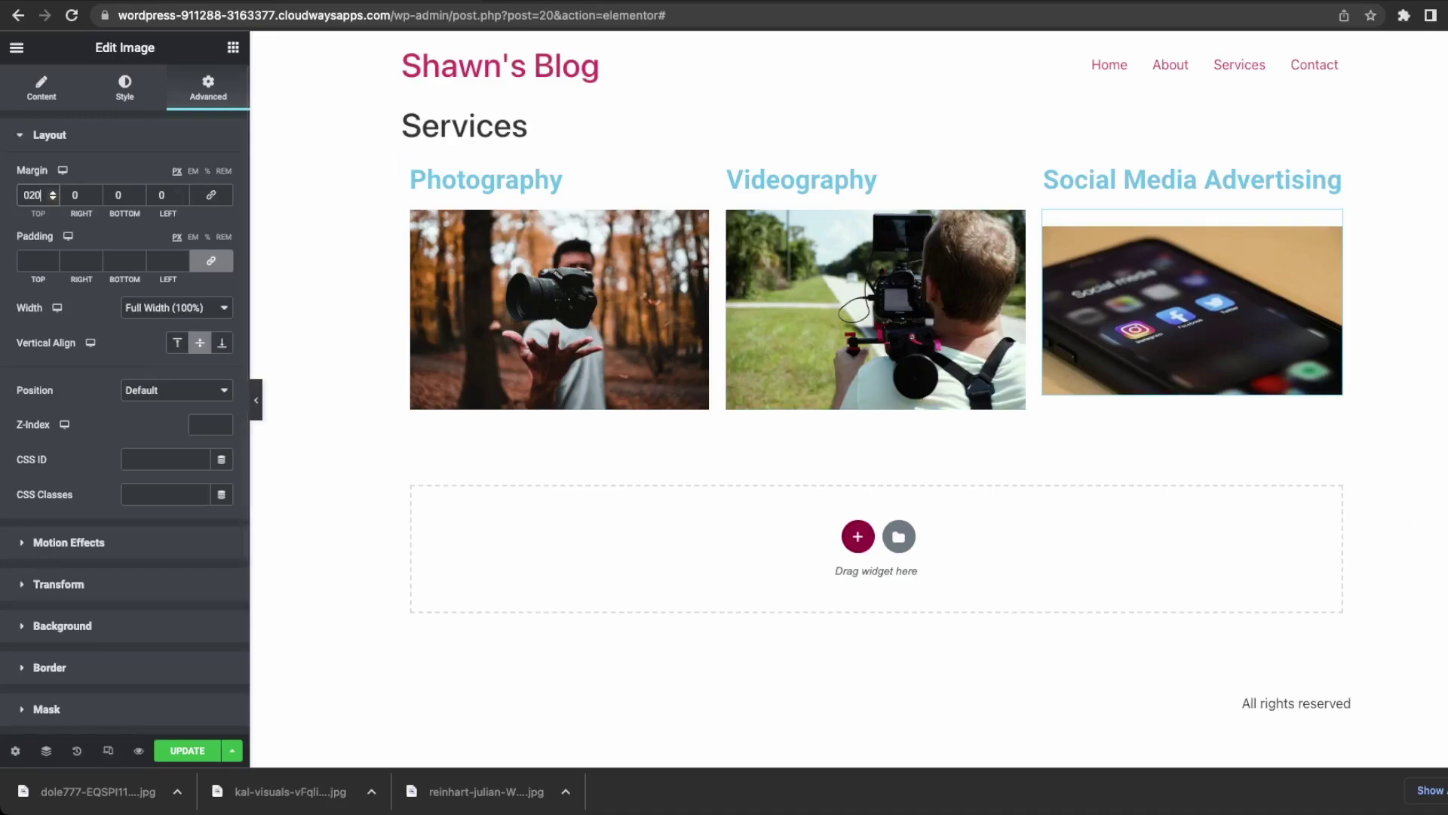
{"action": "left_click", "coordinate": [190, 751]}
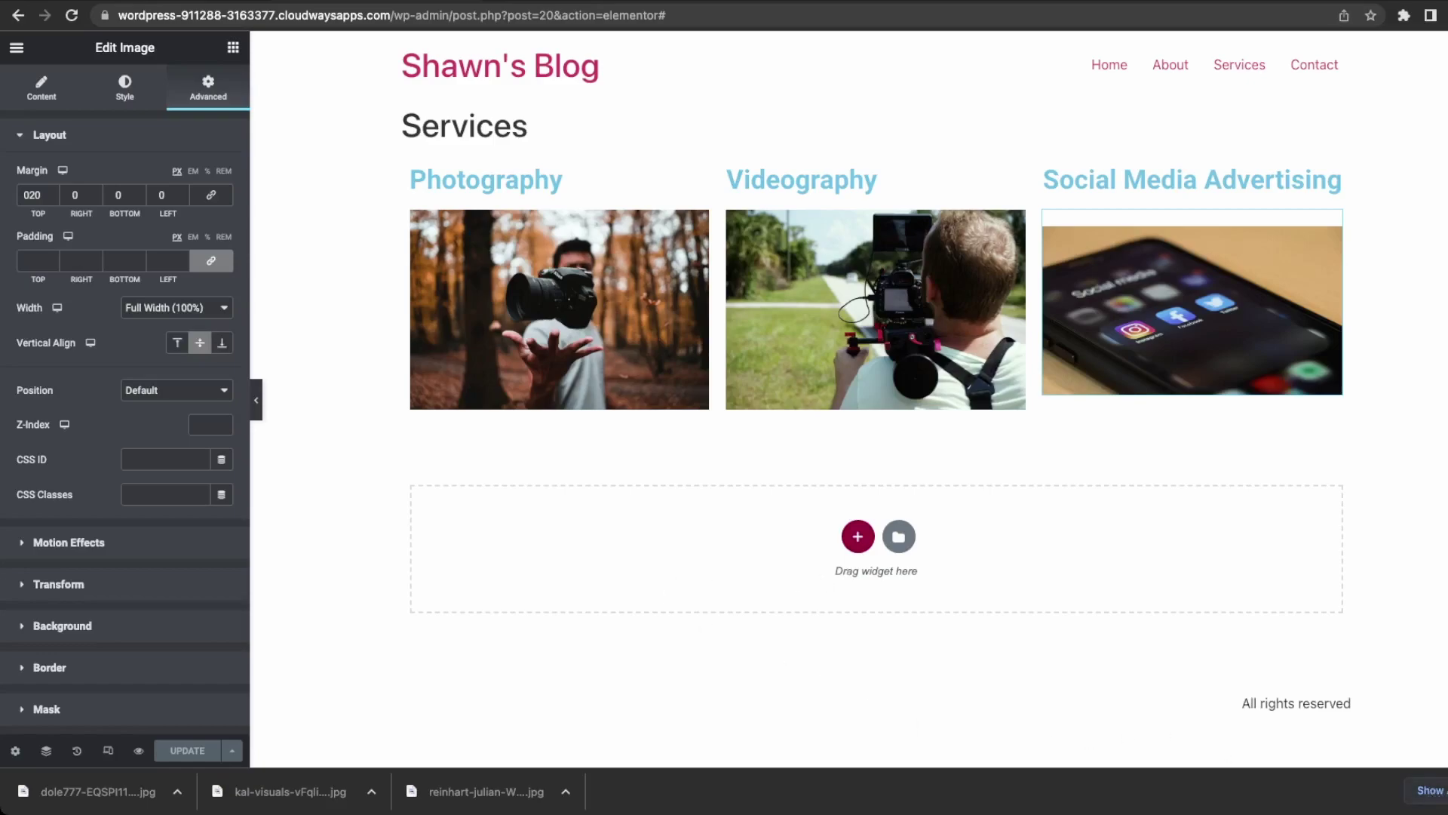
{"action": "left_click", "coordinate": [1434, 790]}
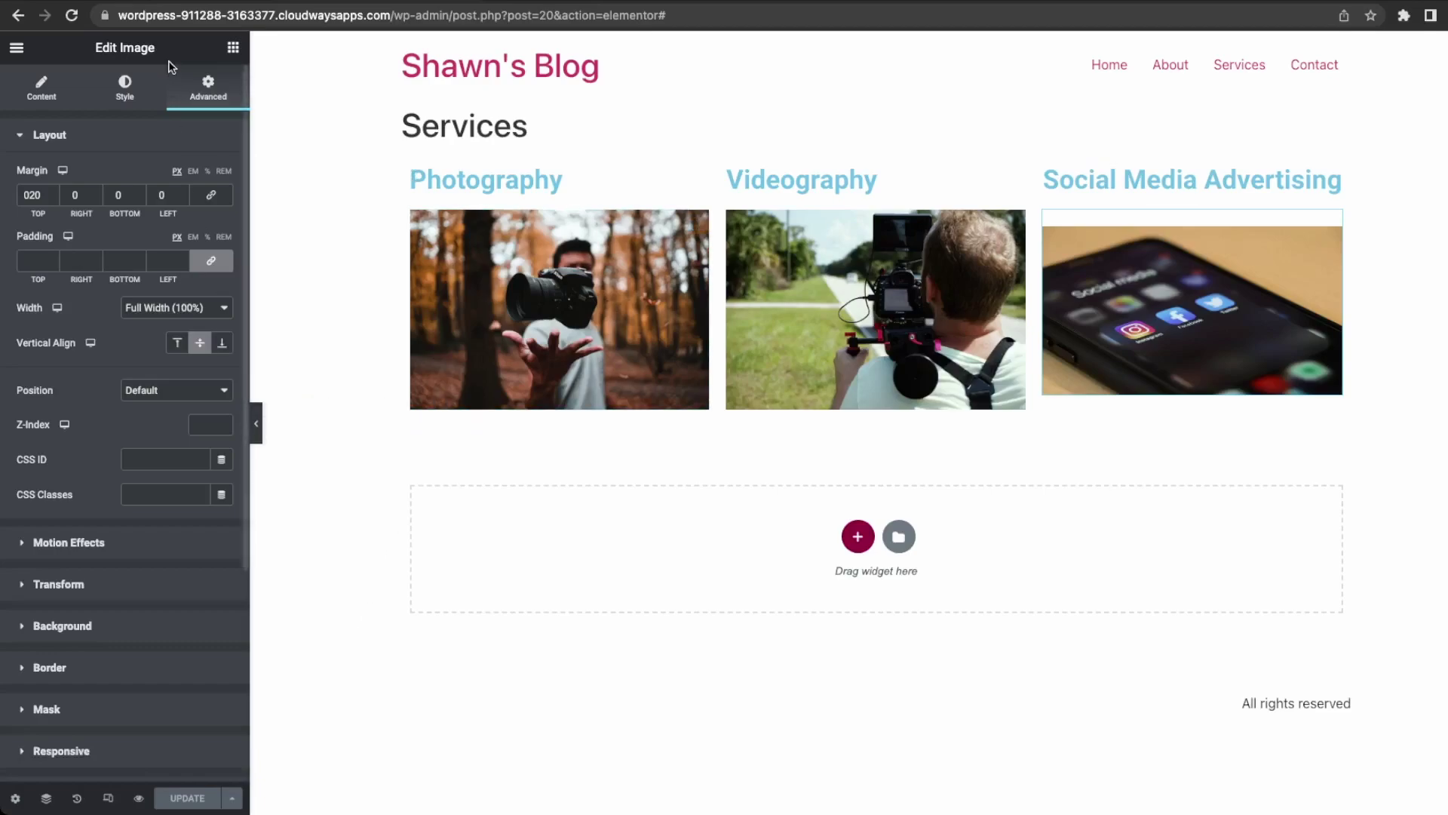
Load the live site's home page by trimming the admin path, then view About and Services.
{"action": "left_click", "coordinate": [517, 70]}
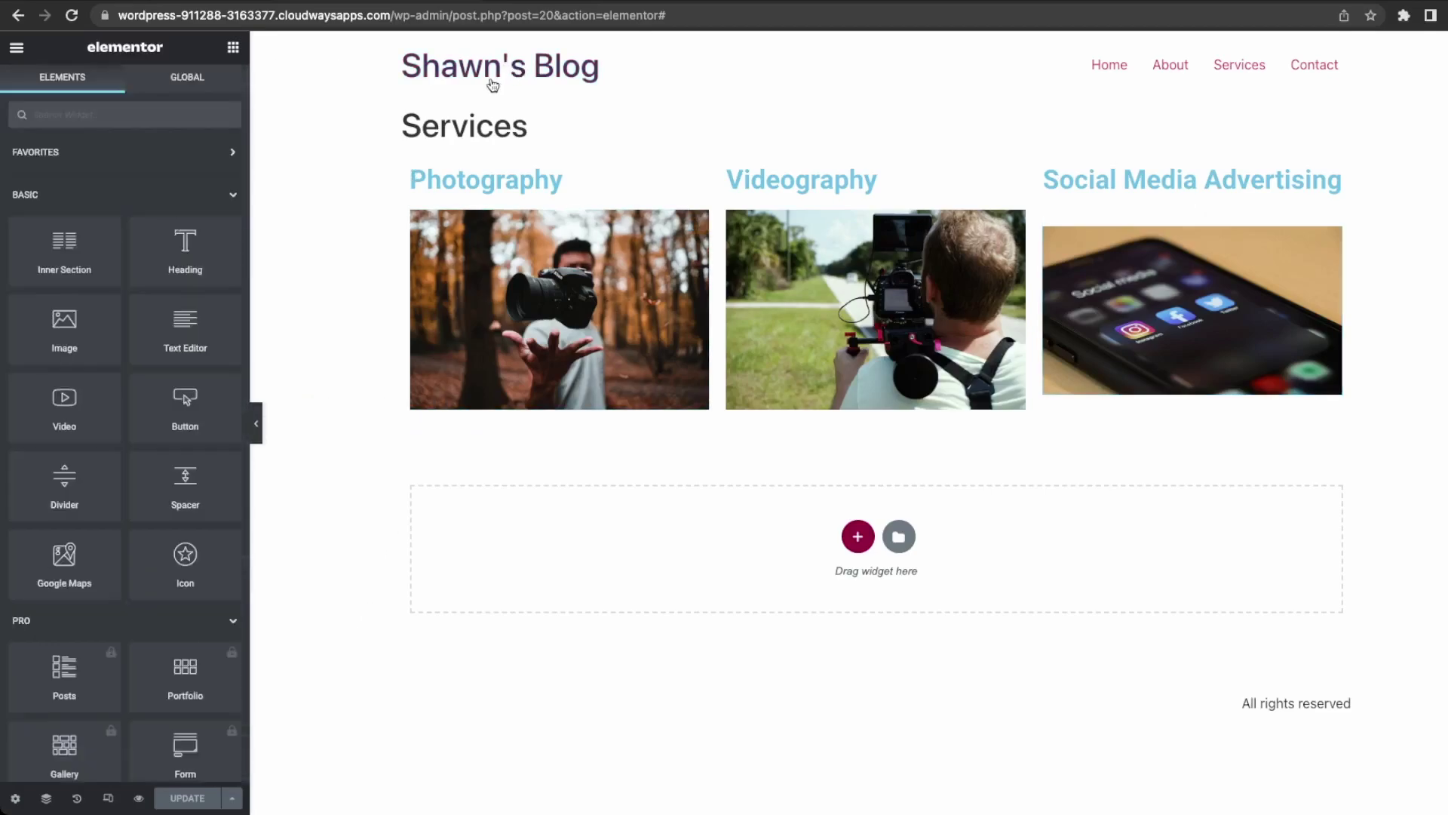
{"action": "left_click", "coordinate": [393, 15]}
{"action": "left_click_drag", "start_coordinate": [393, 15], "coordinate": [683, 16]}
{"action": "key", "text": "BackSpace"}
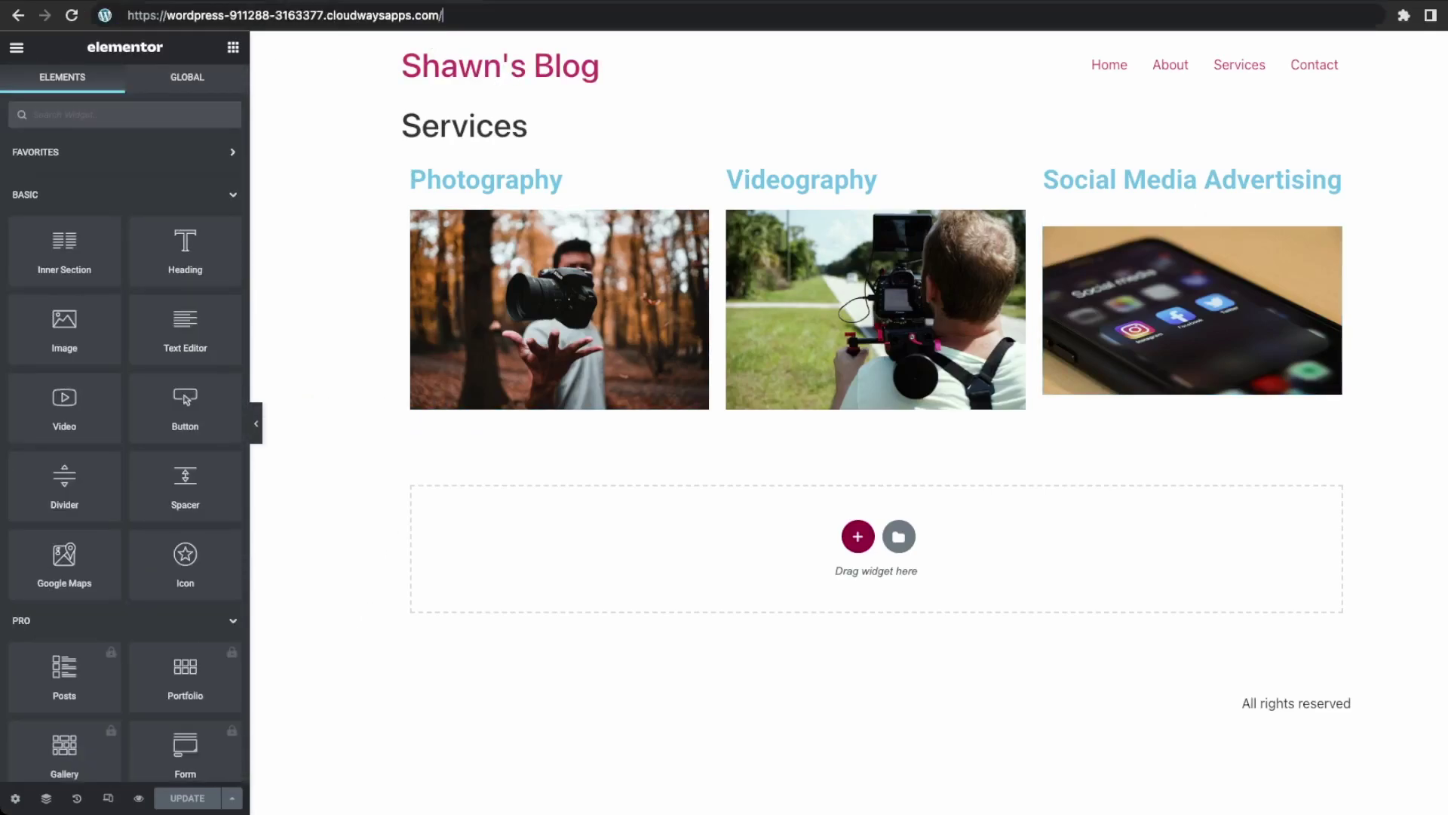
{"action": "key", "text": "Return"}
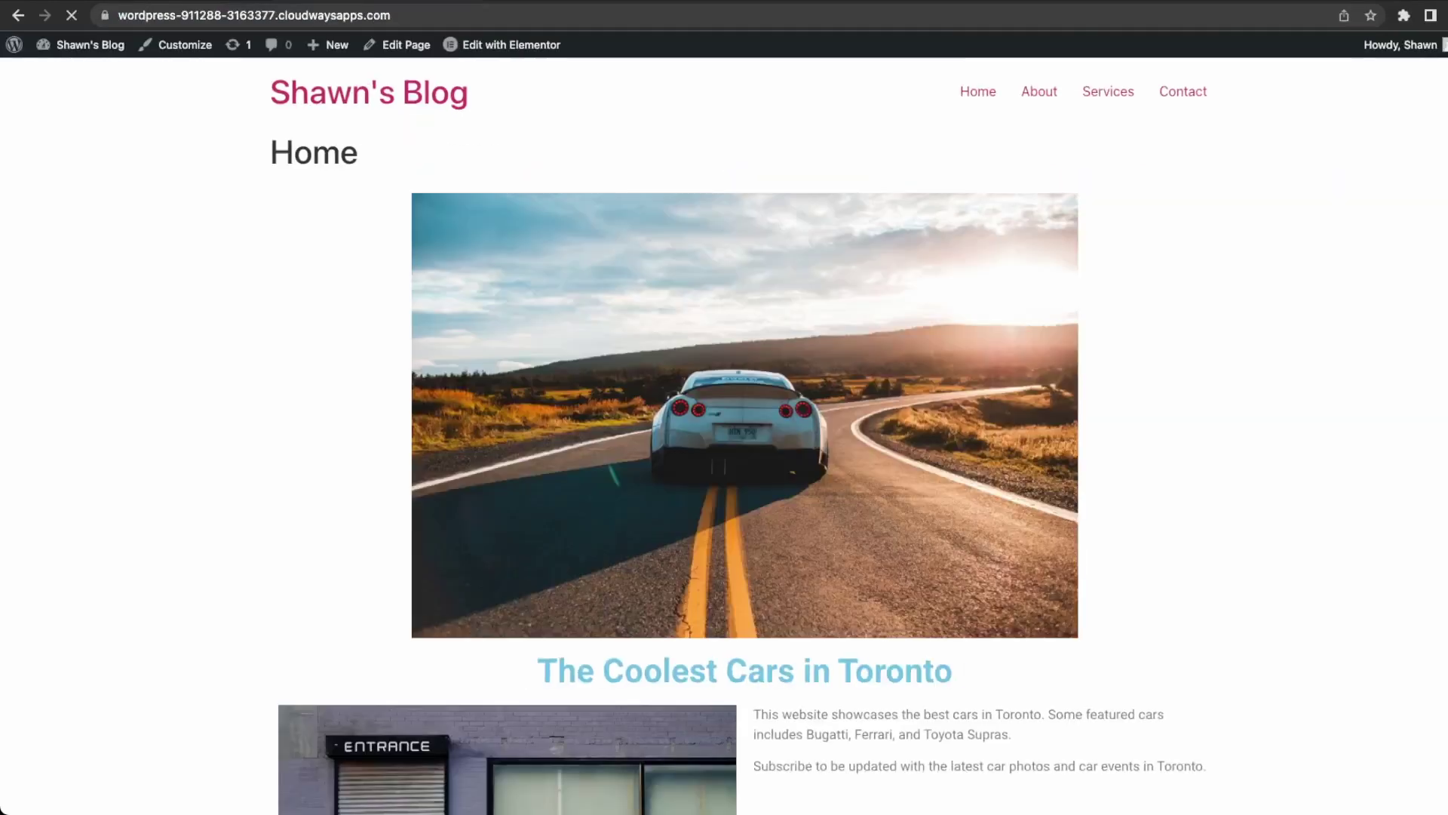
{"action": "left_click", "coordinate": [1040, 100]}
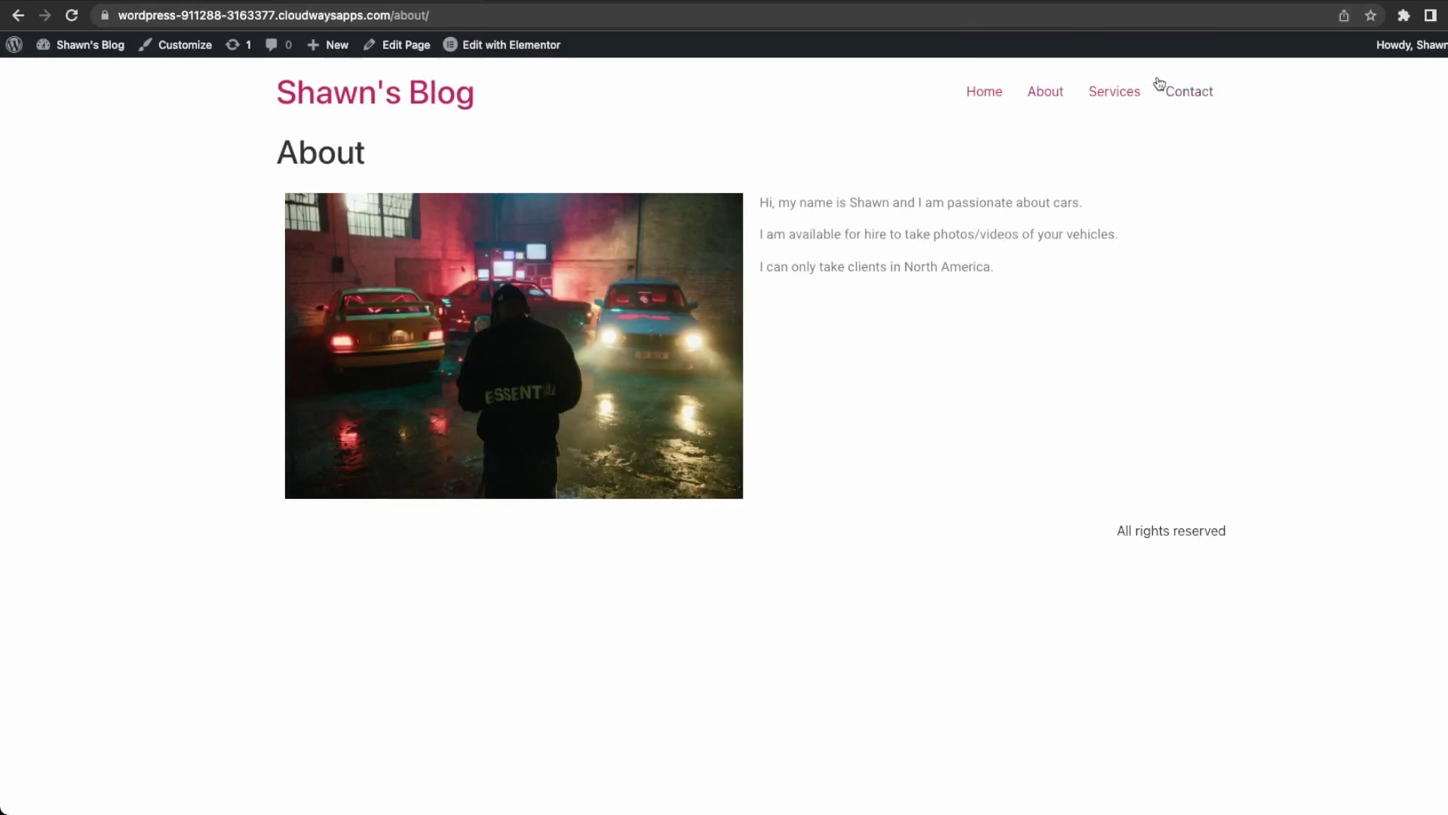
{"action": "left_click", "coordinate": [1136, 99]}
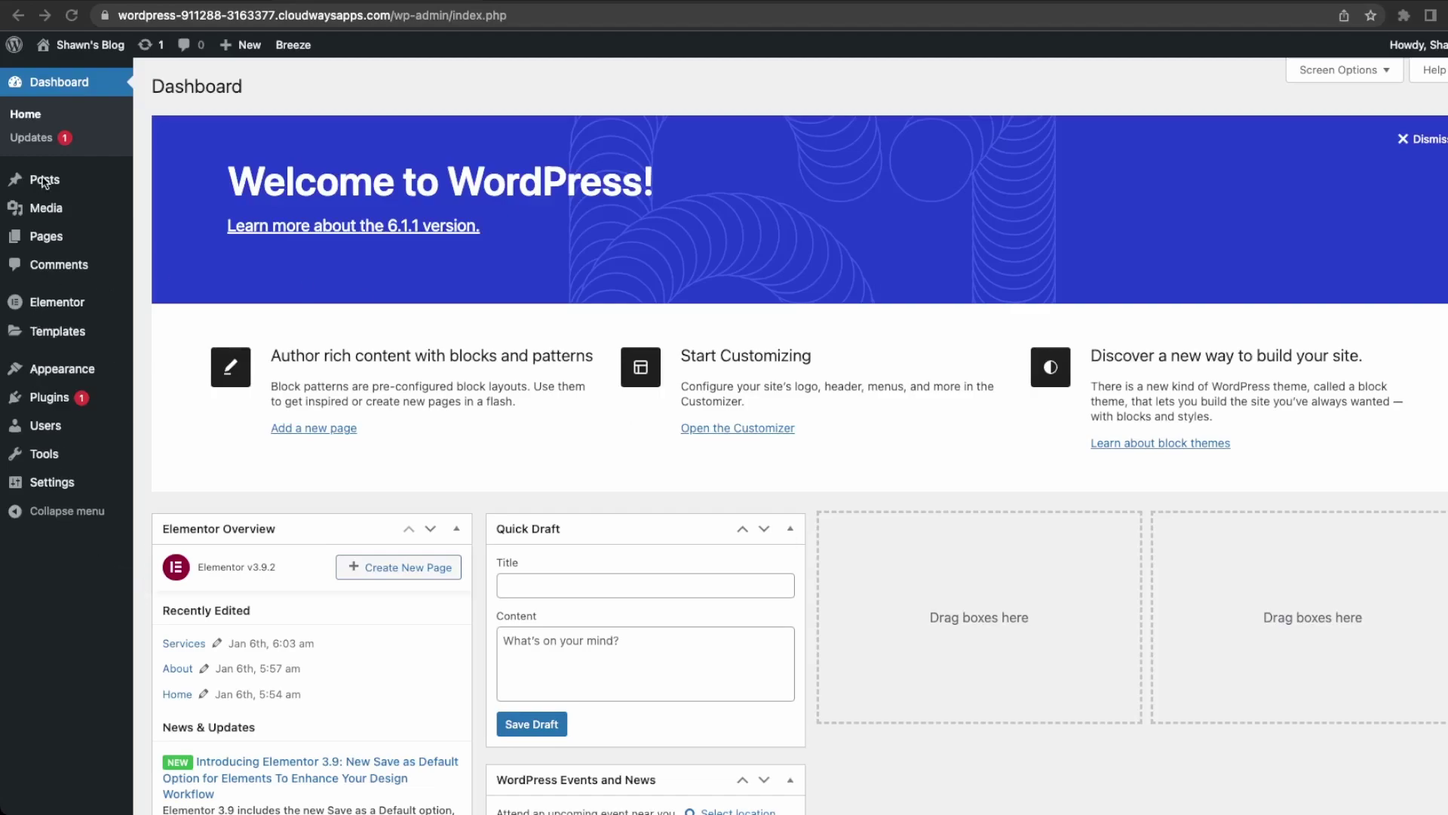
Choose Add New under Posts in the dashboard sidebar.
{"action": "mouse_move", "coordinate": [44, 181]}
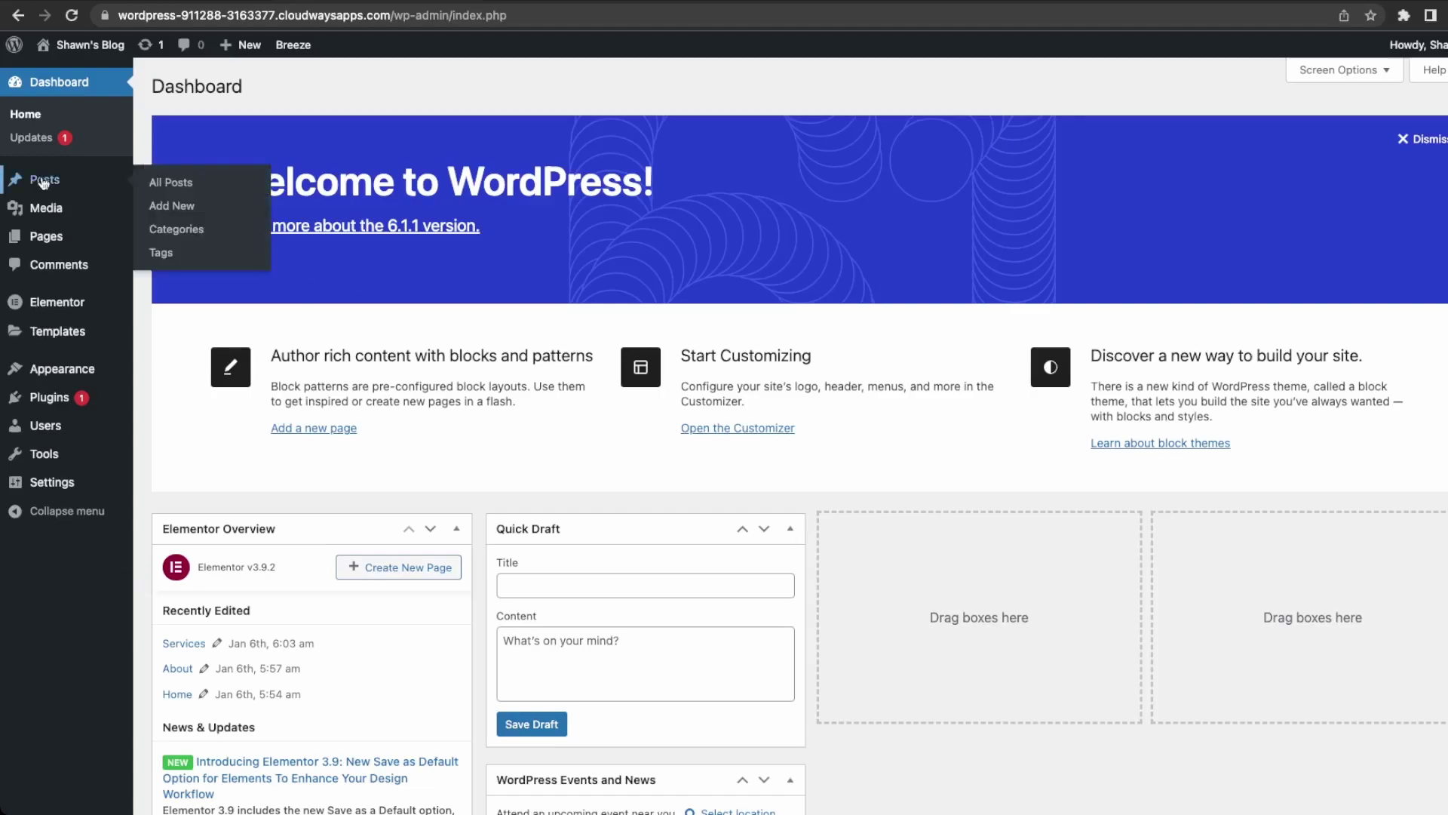
{"action": "left_click", "coordinate": [185, 216]}
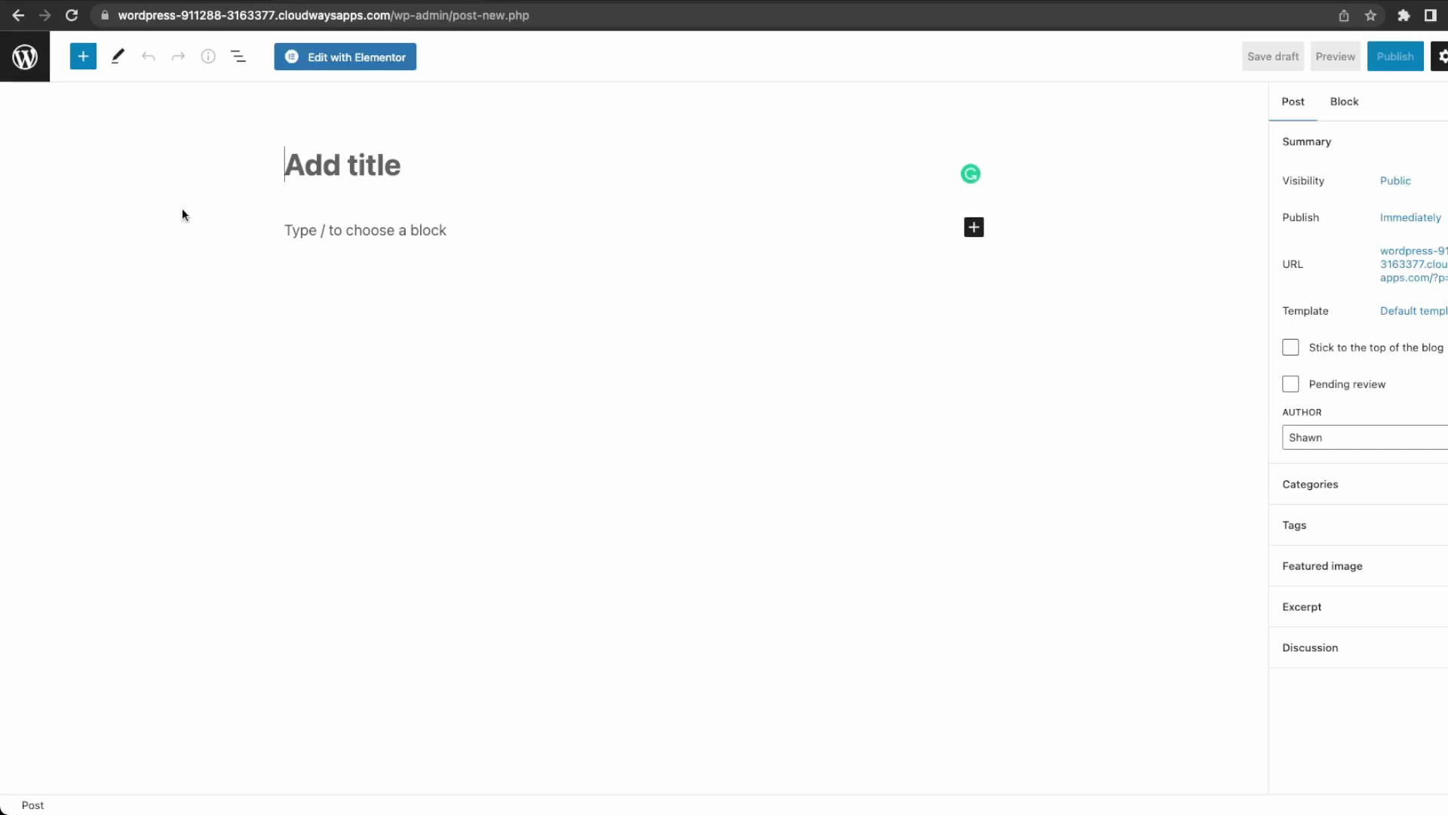
Title the post 'Top 5 Car Brands for Summer' and start a 'lorem' search in a new tab.
{"action": "type", "text": "Top 5 "}
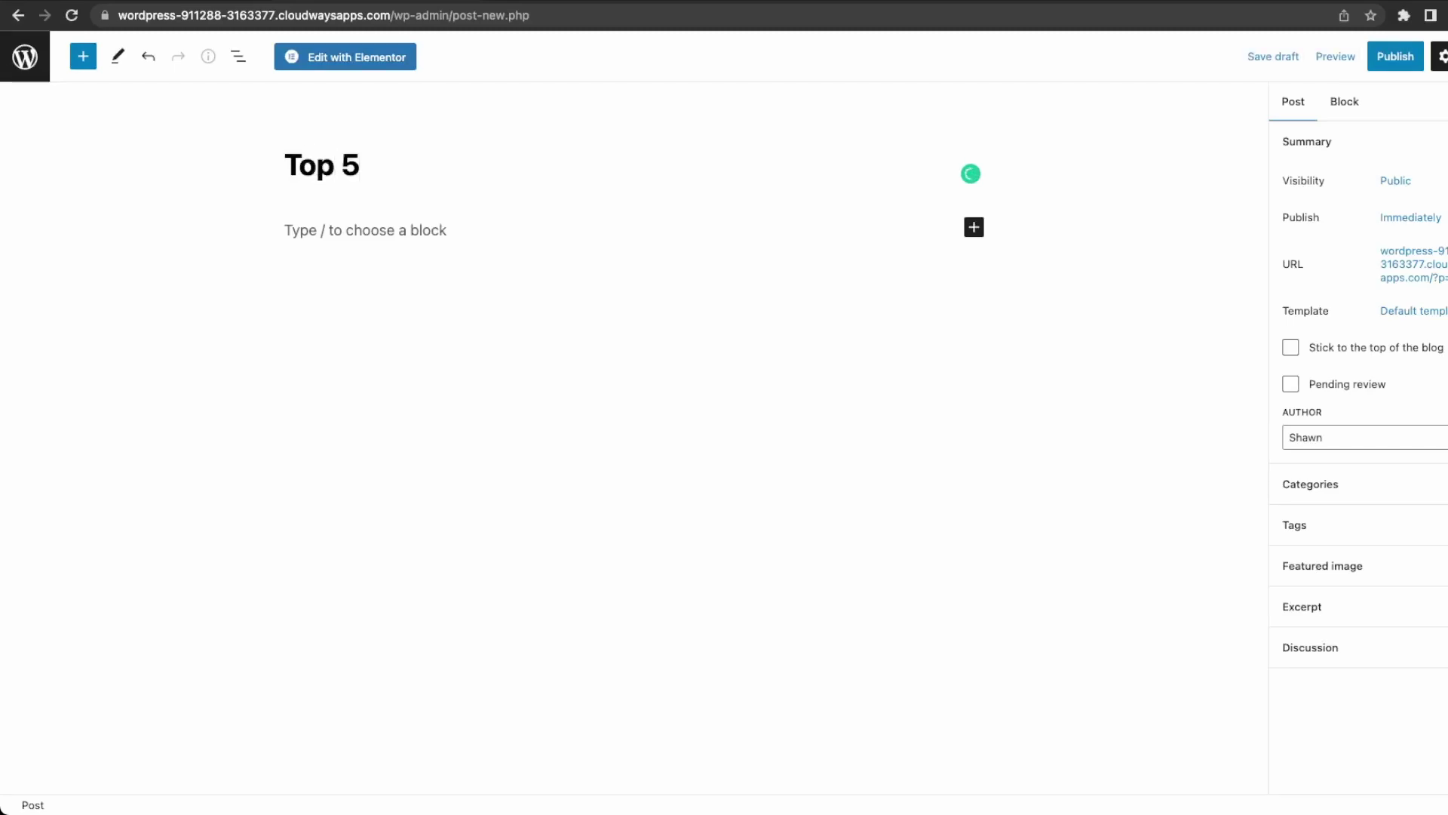
{"action": "type", "text": "Car Brands for "}
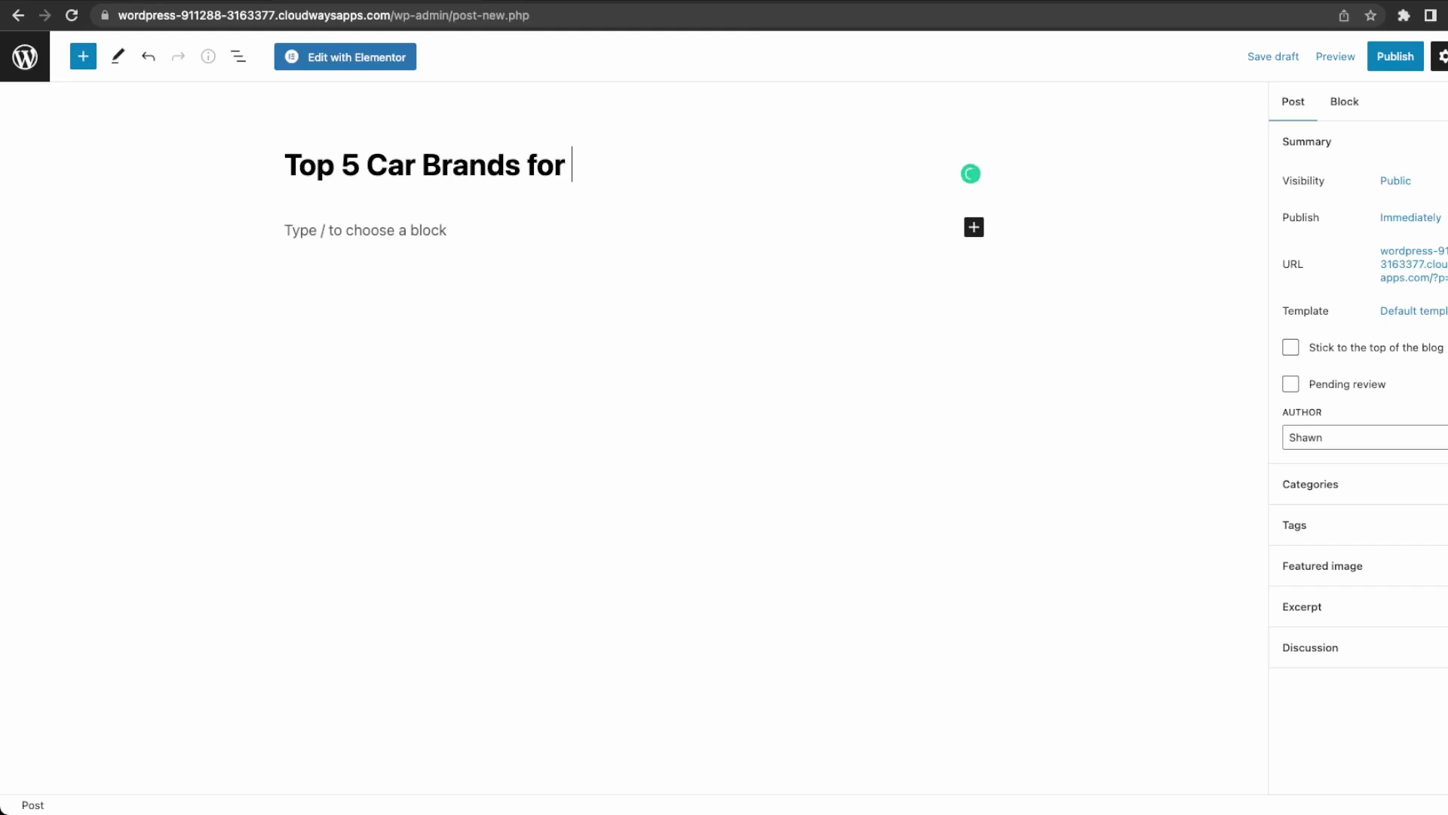
{"action": "type", "text": "Summer"}
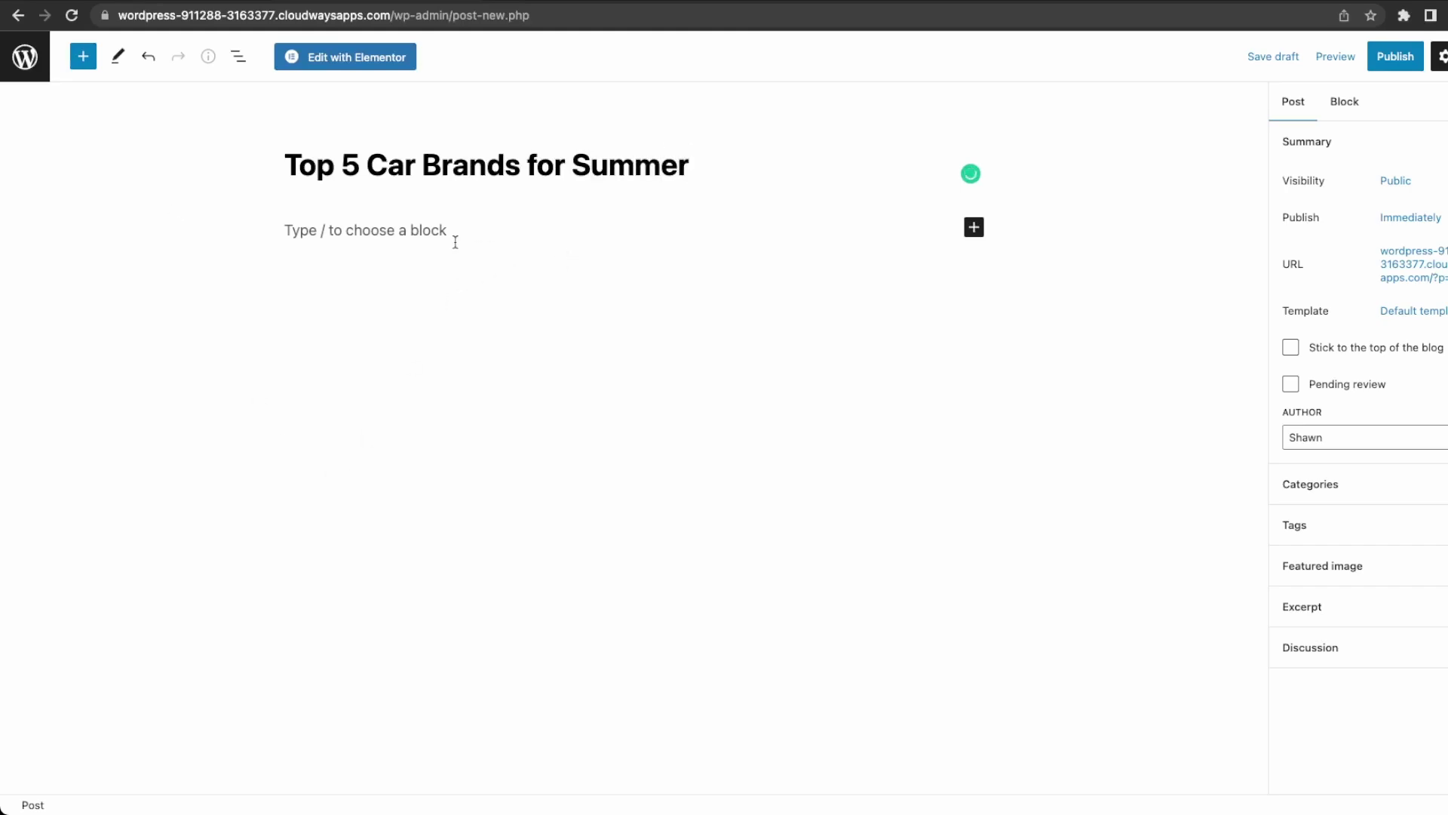
{"action": "left_click", "coordinate": [384, 237]}
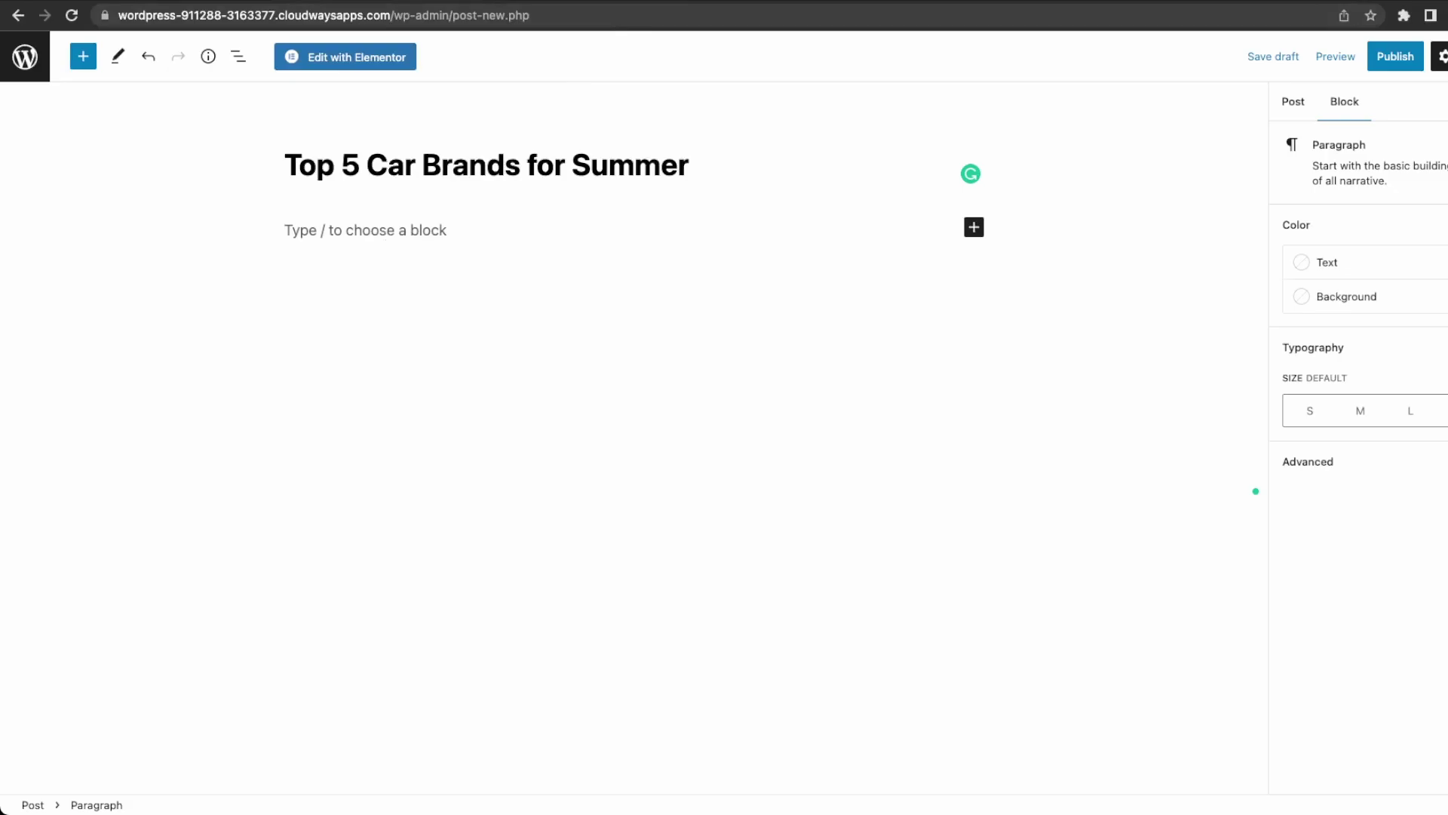
{"action": "key", "text": "super+t"}
{"action": "type", "text": "lorem"}
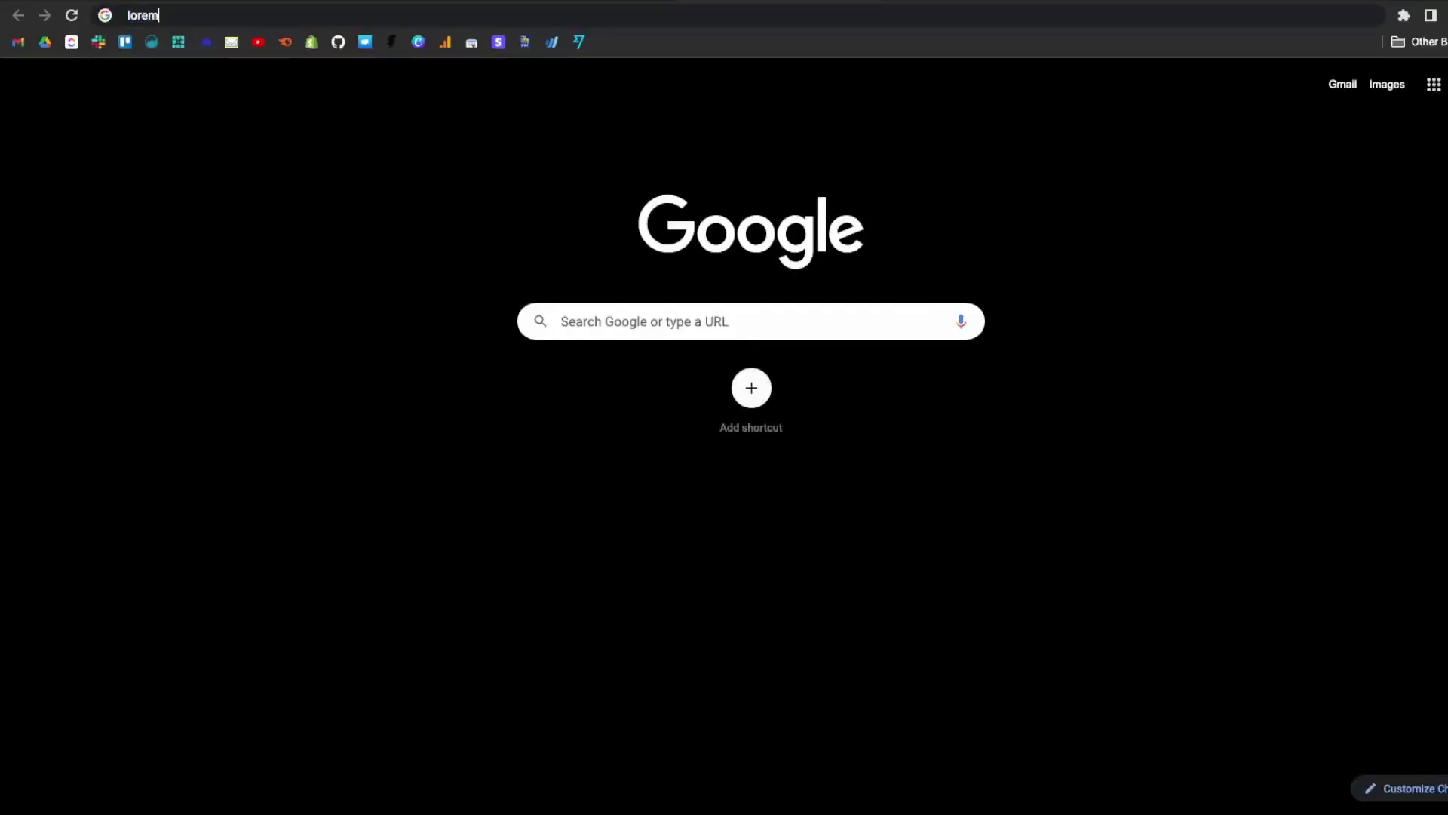
Search for lorem ipsum and select the 'What is Lorem Ipsum?' paragraph on Lipsum.com.
{"action": "key", "text": "Return"}
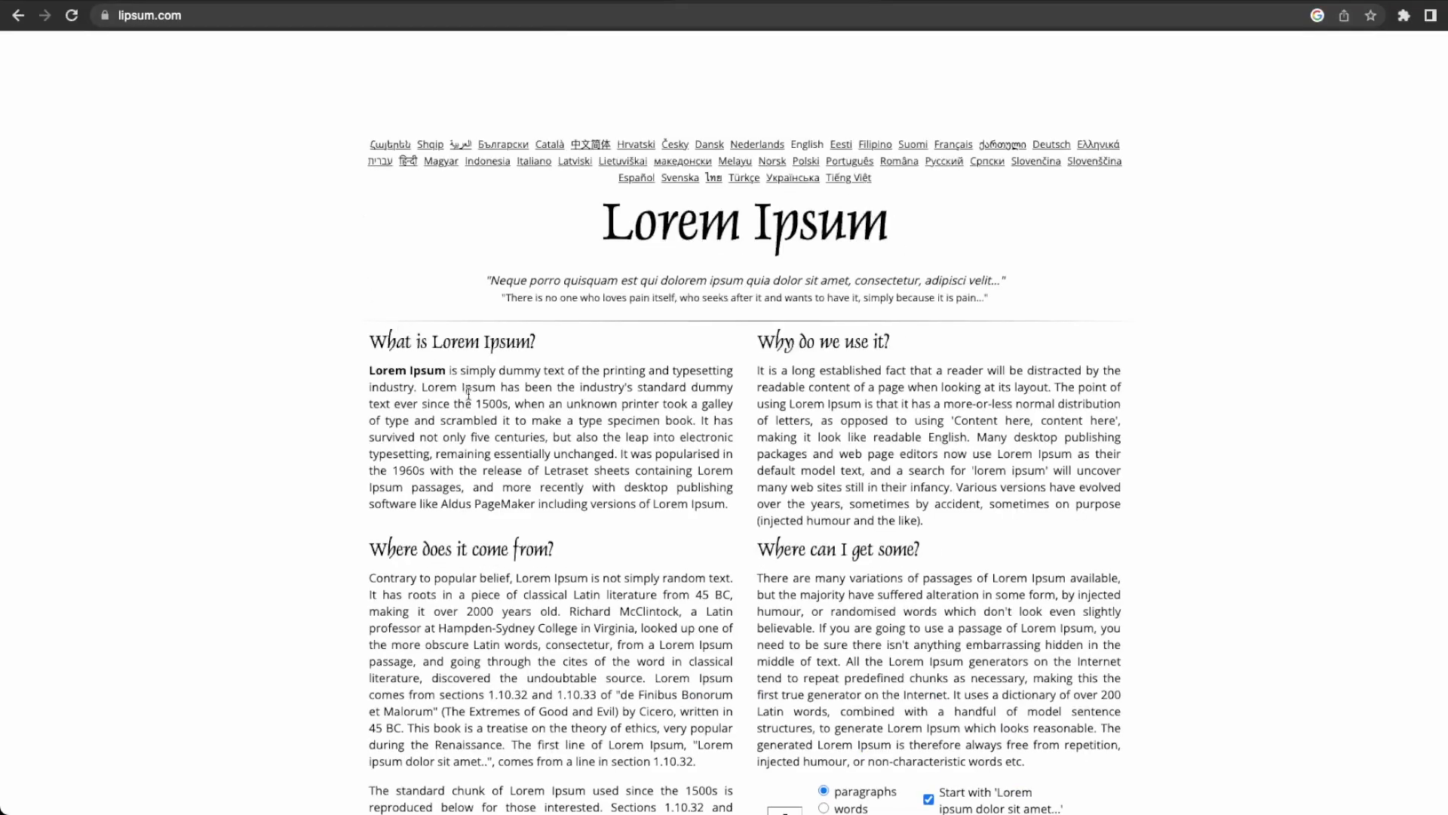
{"action": "left_click_drag", "start_coordinate": [731, 511], "coordinate": [370, 370]}
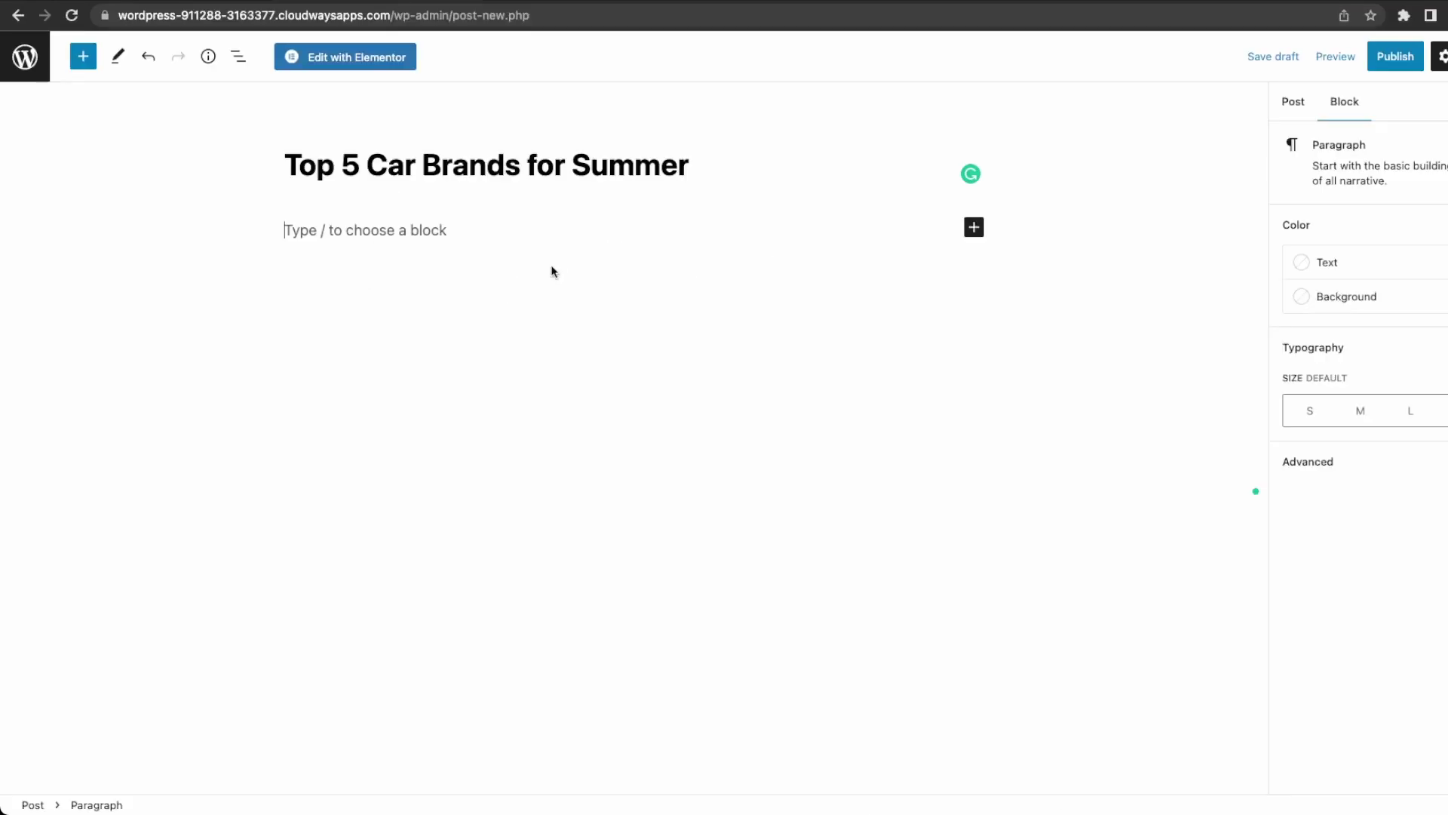
Fill the post body with four pasted Lorem Ipsum paragraphs and publish the post.
{"action": "type", "text": "Lorem Ipsum is simply dummy text of the printing and typesetting industry. Lorem Ipsum has been the industry's standard dummy text ever since the 1500s, when an unknown printer took a galley of type and scrambled it to make a type specimen book. It has survived not only five centuries, but also the leap into electronic typesetting, remaining essentially unchanged. It was popularised in the 1960s with the release of Letraset sheets containing Lorem Ipsum passages, and more recently with desktop publishing software like Aldus PageMaker including versions of Lorem Ipsum."}
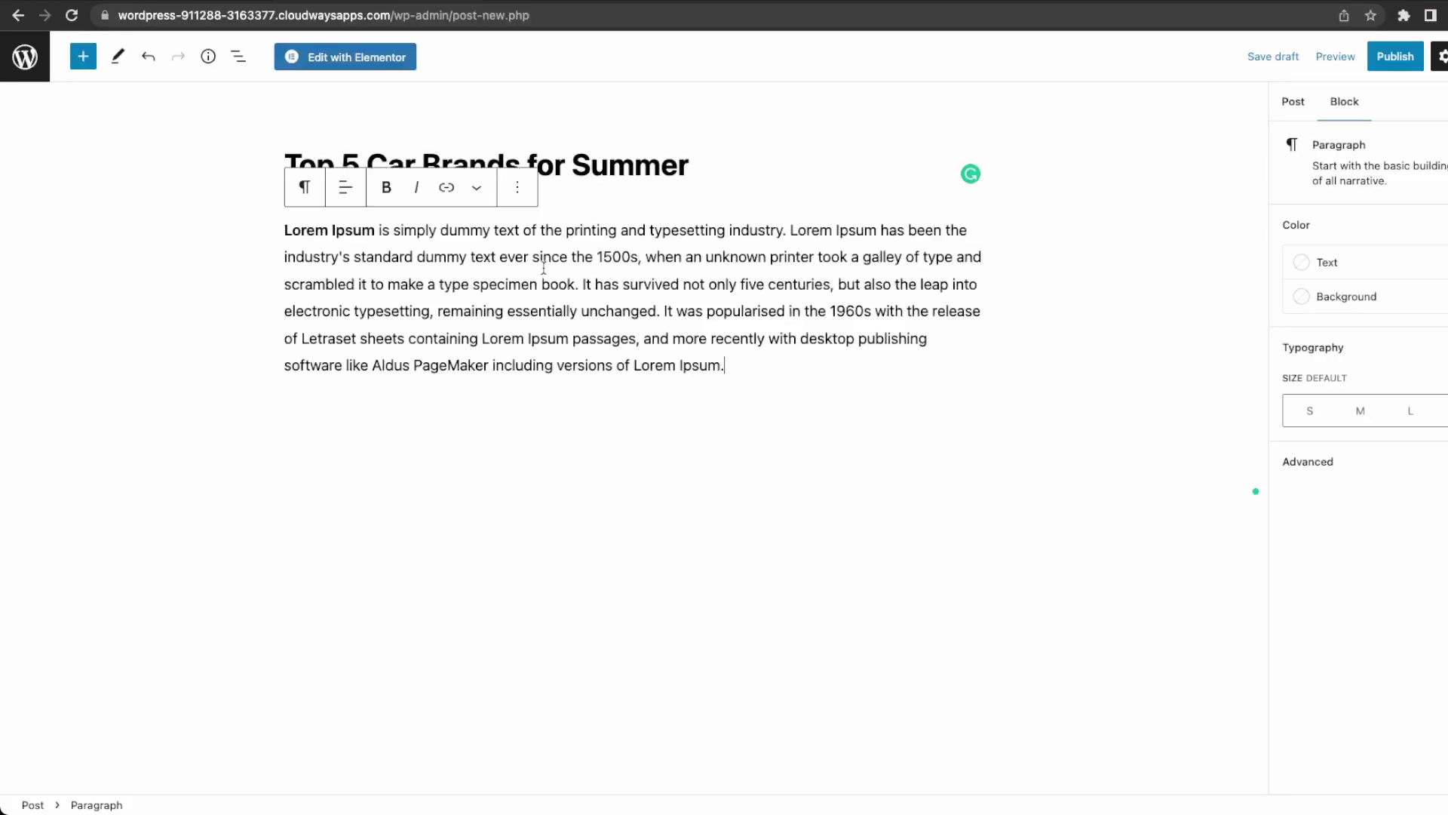
{"action": "key", "text": "Return"}
{"action": "type", "text": "Lorem Ipsum is simply dummy text of the printing and typesetting industry. Lorem Ipsum has been the industry's standard dummy text ever since the 1500s, when an unknown printer took a galley of type and scrambled it to make a type specimen book. It has survived not only five centuries, but also the leap into electronic typesetting, remaining essentially unchanged. It was popularised in the 1960s with the release of Letraset sheets containing Lorem Ipsum passages, and more recently with desktop publishing software like Aldus PageMaker including versions of Lorem Ipsum."}
{"action": "key", "text": "Return"}
{"action": "type", "text": "Lorem Ipsum is simply dummy text of the printing and typesetting industry. Lorem Ipsum has been the industry's standard dummy text ever since the 1500s, when an unknown printer took a galley of type and scrambled it to make a type specimen book. It has survived not only five centuries, but also the leap into electronic typesetting, remaining essentially unchanged. It was popularised in the 1960s with the release of Letraset sheets containing Lorem Ipsum passages, and more recently with desktop publishing software like Aldus PageMaker including versions of Lorem Ipsum."}
{"action": "key", "text": "Return"}
{"action": "type", "text": "Lorem Ipsum is simply dummy text of the printing and typesetting industry. Lorem Ipsum has been the industry's standard dummy text ever since the 1500s, when an unknown printer took a galley of type and scrambled it to make a type specimen book. It has survived not only five centuries, but also the leap into electronic typesetting, remaining essentially unchanged. It was popularised in the 1960s with the release of Letraset sheets containing Lorem Ipsum passages, and more recently with desktop publishing software like Aldus PageMaker including versions of Lorem Ipsum."}
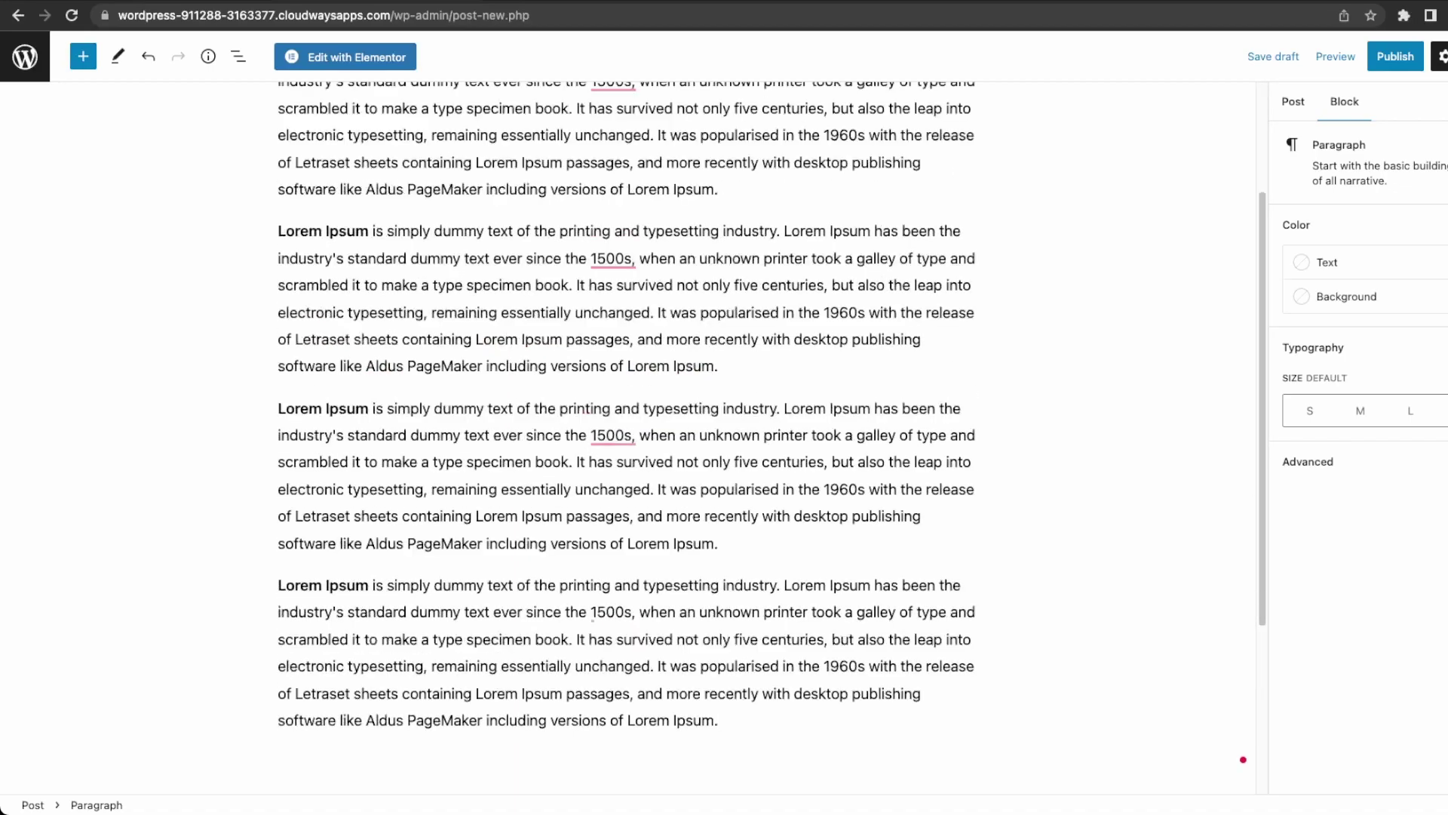
{"action": "left_click", "coordinate": [1397, 63]}
{"action": "left_click", "coordinate": [1351, 60]}
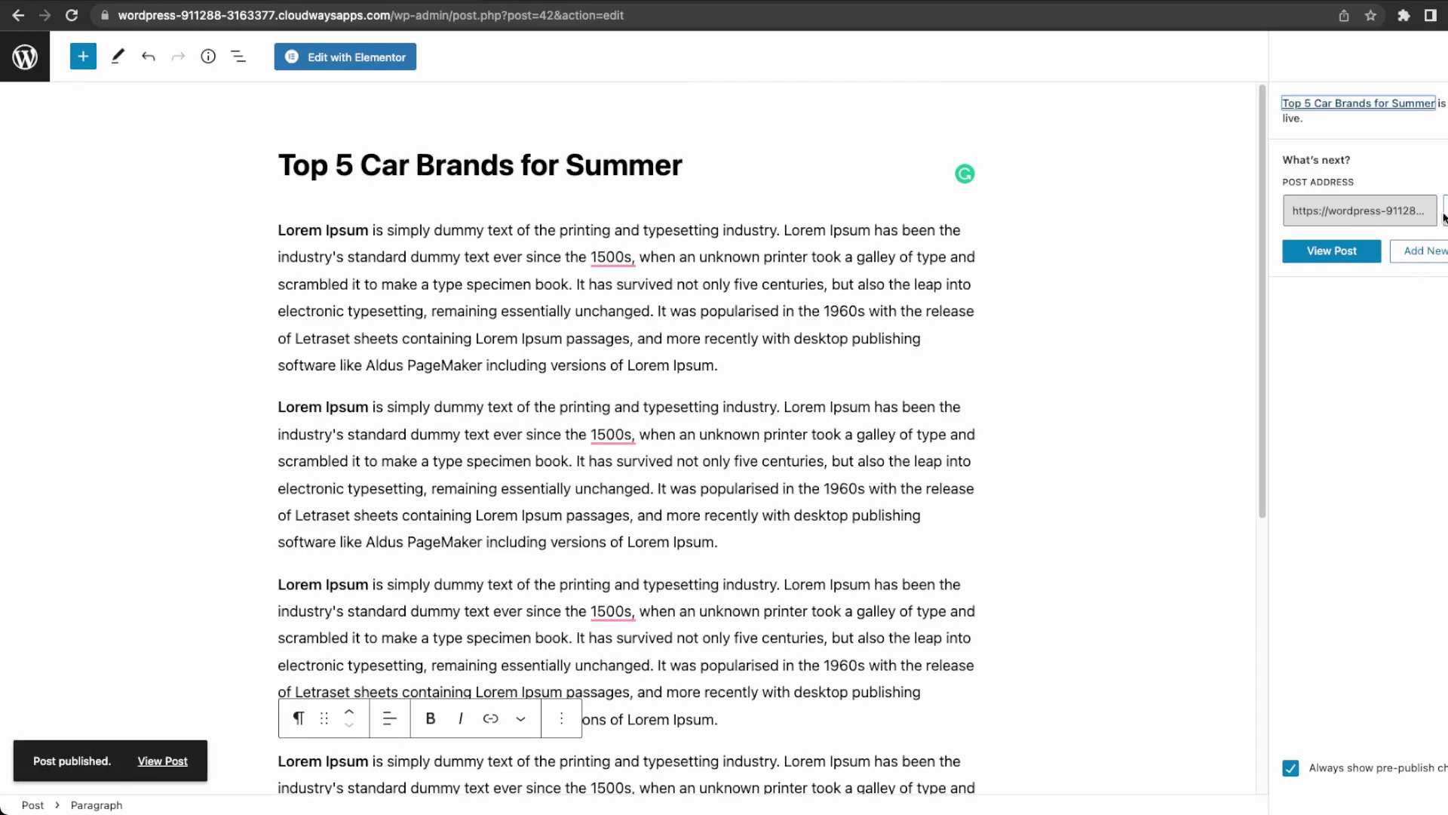
{"action": "key", "text": "Escape"}
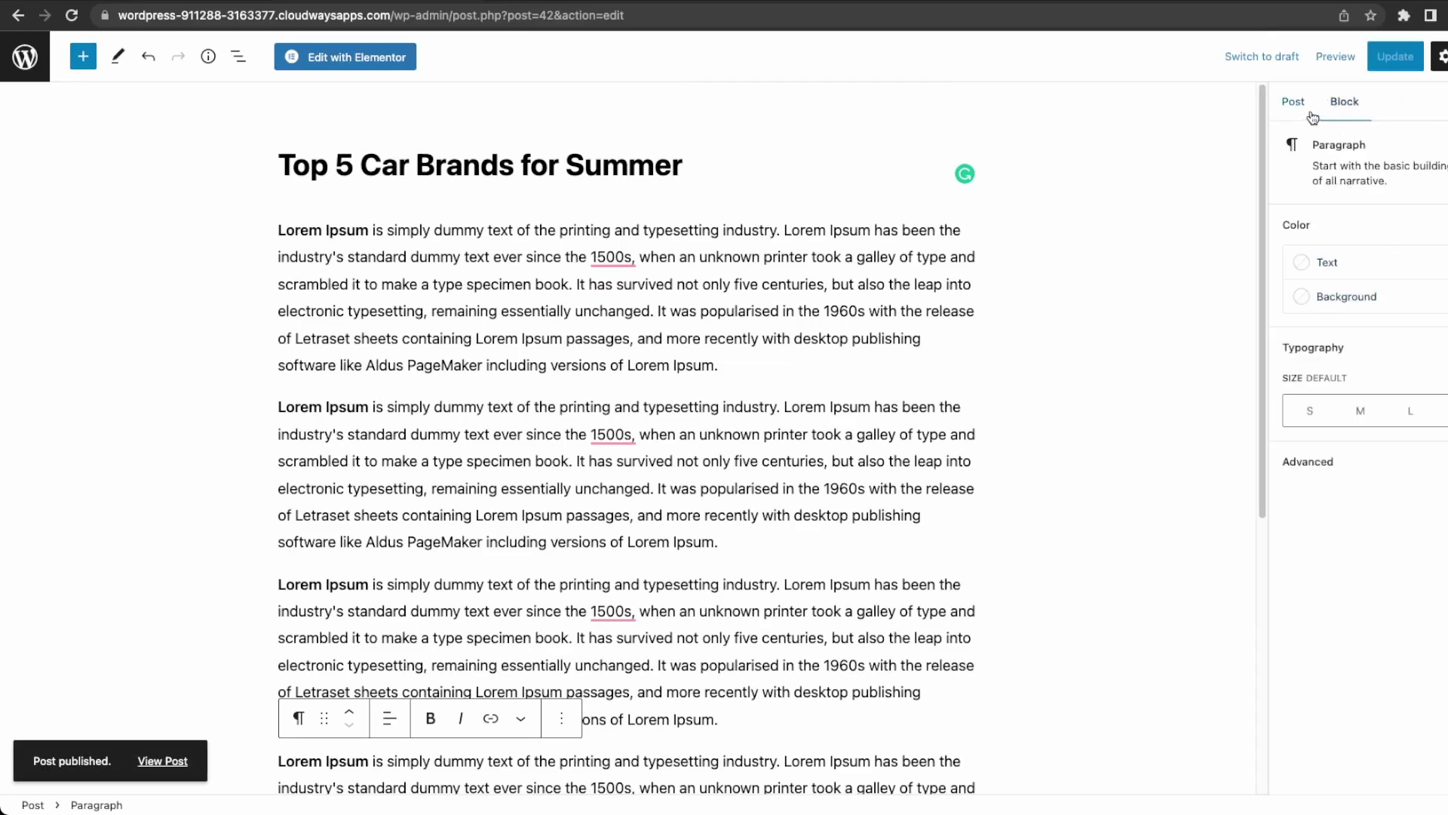
Create a new 'Cars' category for the post and tick it.
{"action": "left_click", "coordinate": [1310, 113]}
{"action": "left_click", "coordinate": [1396, 521]}
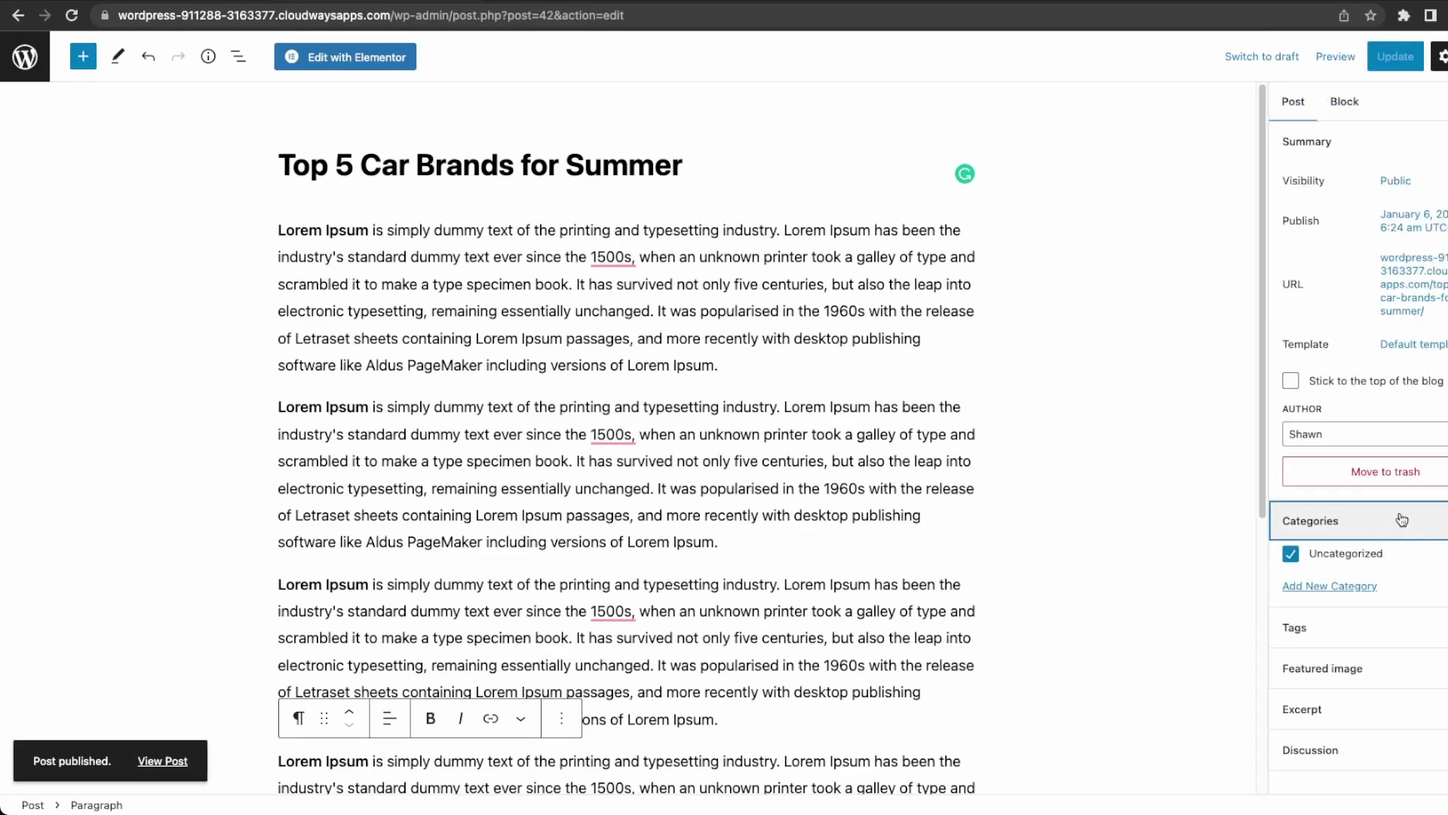
{"action": "left_click", "coordinate": [1347, 588]}
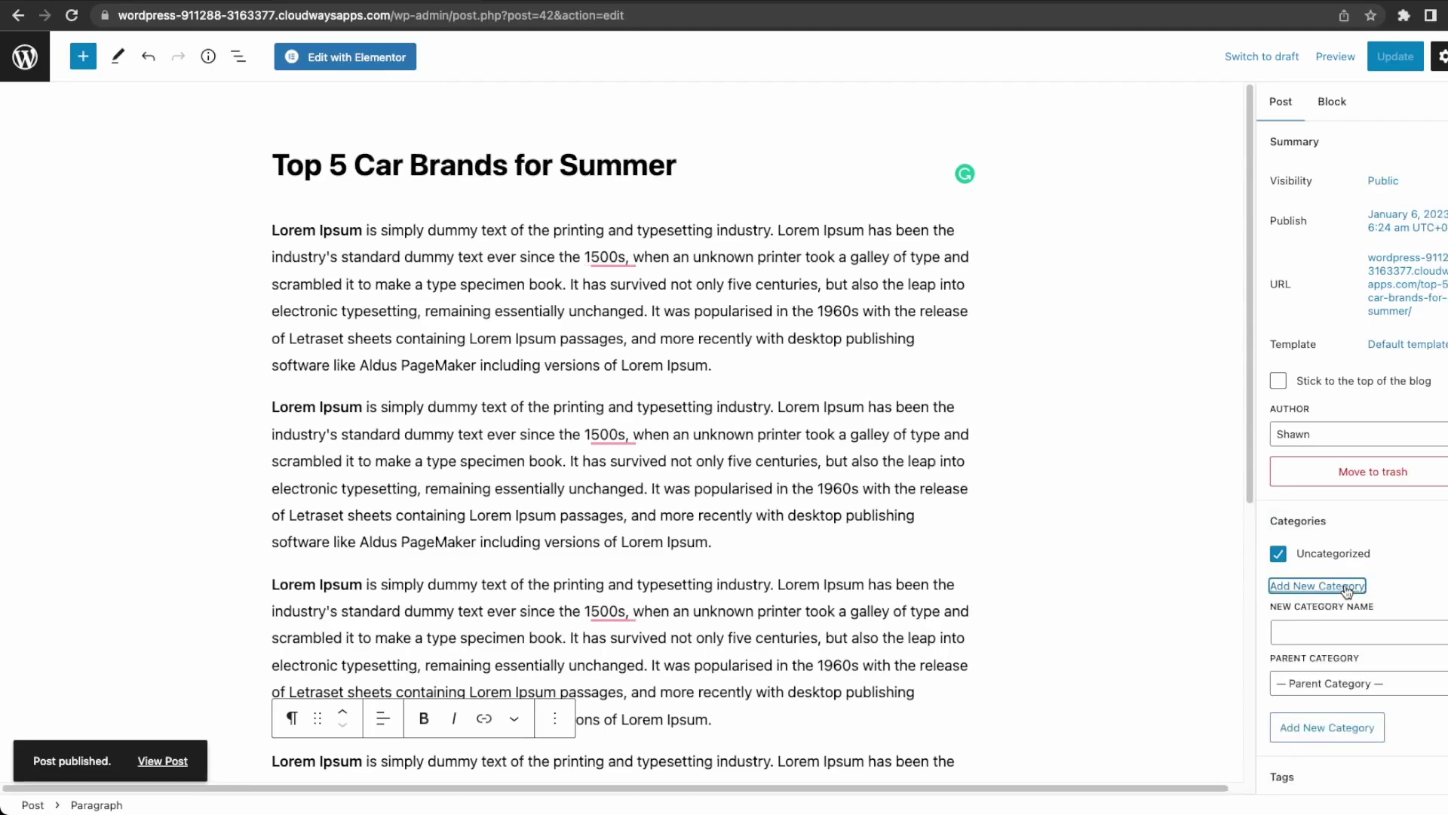
{"action": "left_click", "coordinate": [1331, 629]}
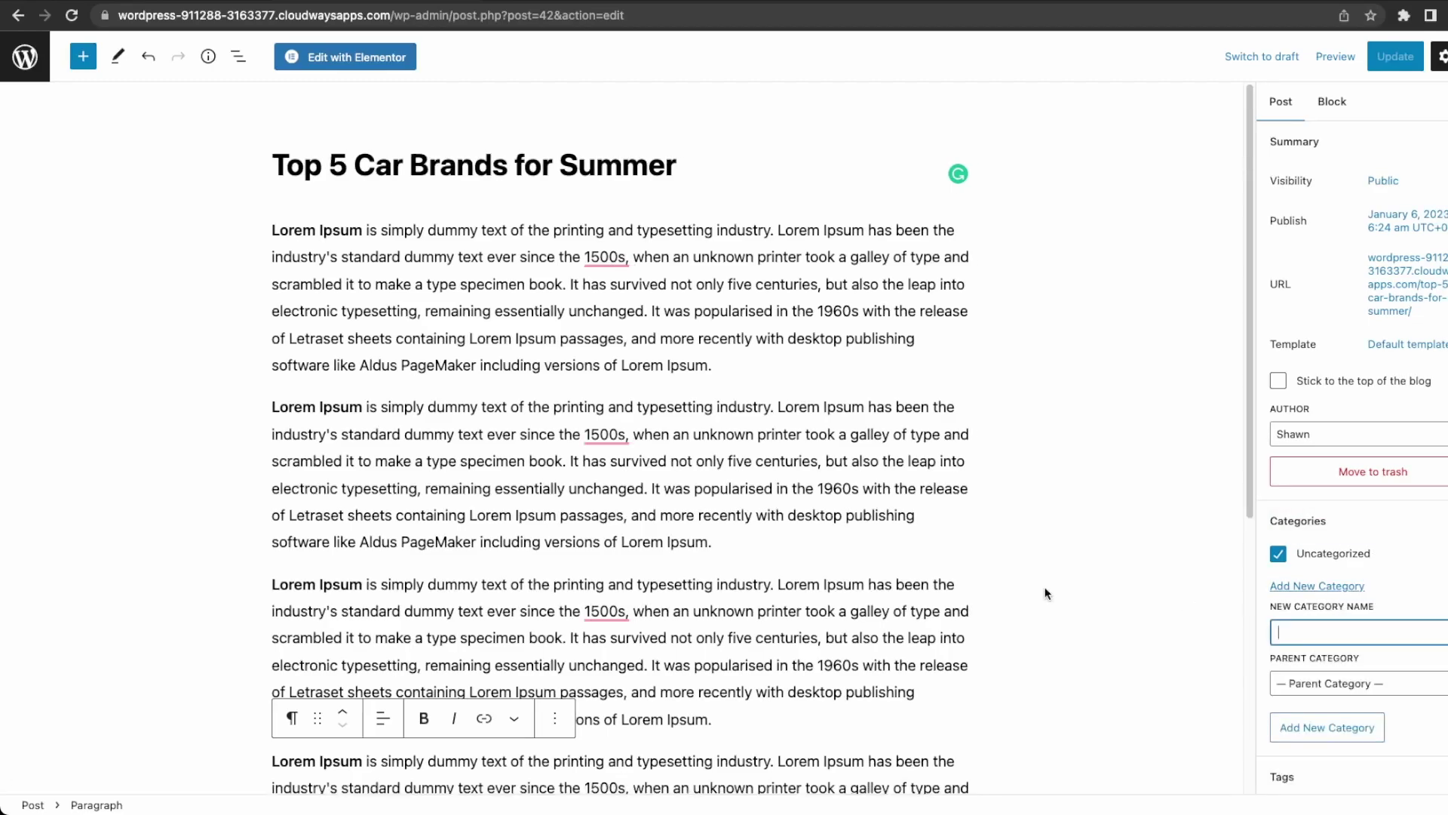
{"action": "type", "text": "Cars"}
{"action": "left_click", "coordinate": [1354, 727]}
Expand the Tags and Featured image panels in the Post sidebar.
{"action": "scroll", "coordinate": [1373, 664], "scroll_direction": "down", "scroll_amount": 2}
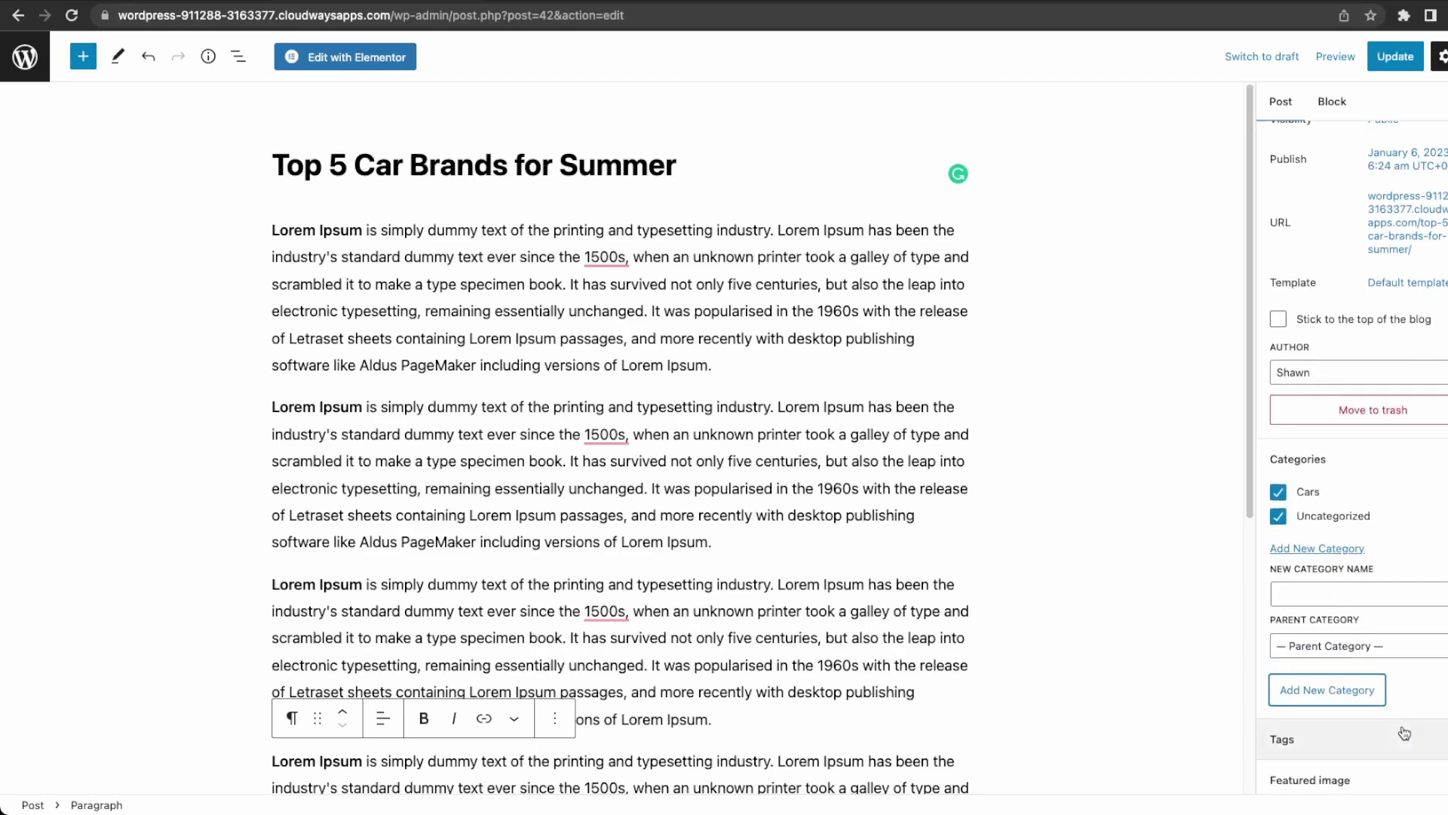
{"action": "left_click", "coordinate": [1401, 726]}
{"action": "scroll", "coordinate": [1401, 726], "scroll_direction": "down", "scroll_amount": 2}
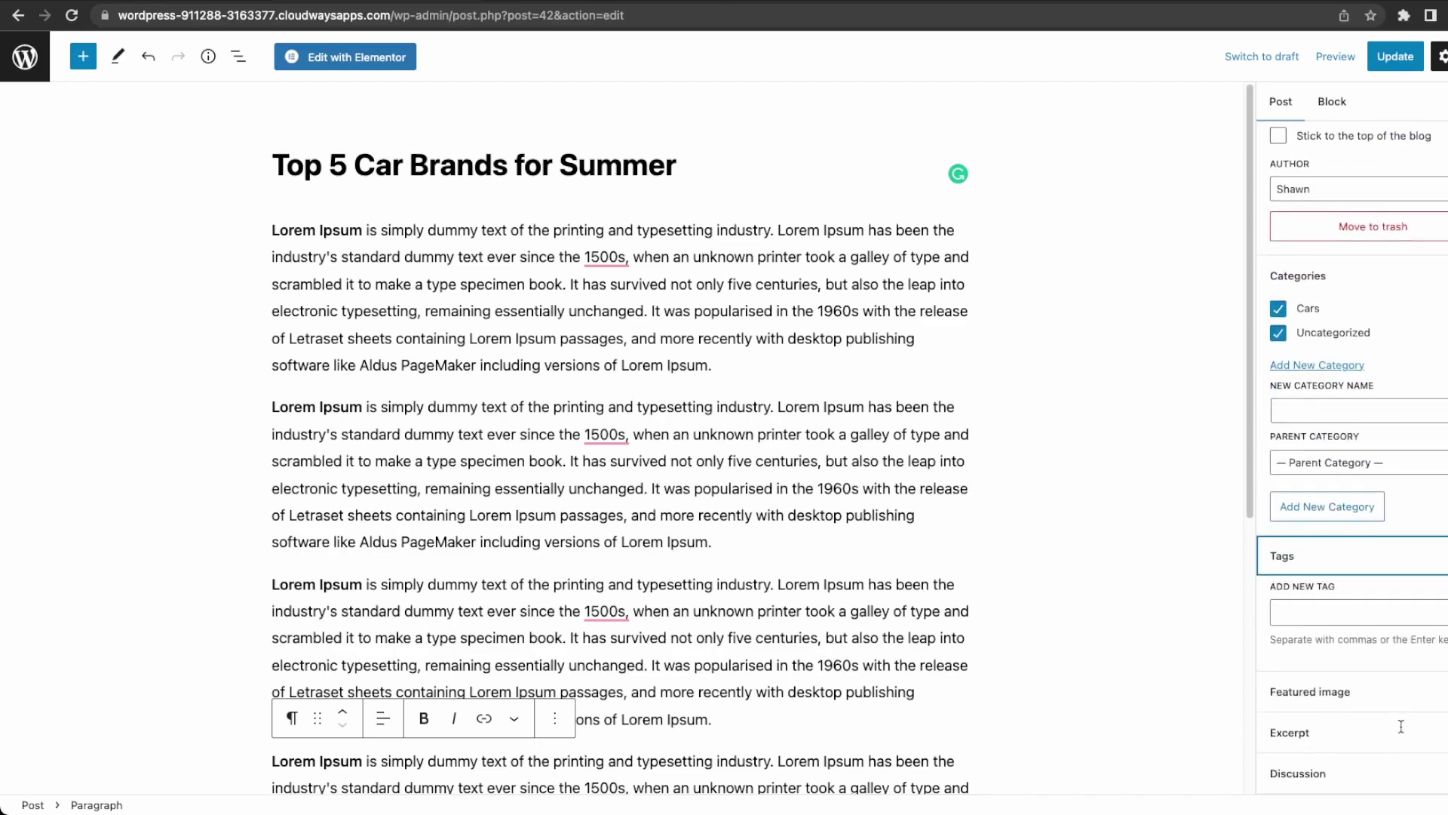
{"action": "left_click", "coordinate": [1406, 688]}
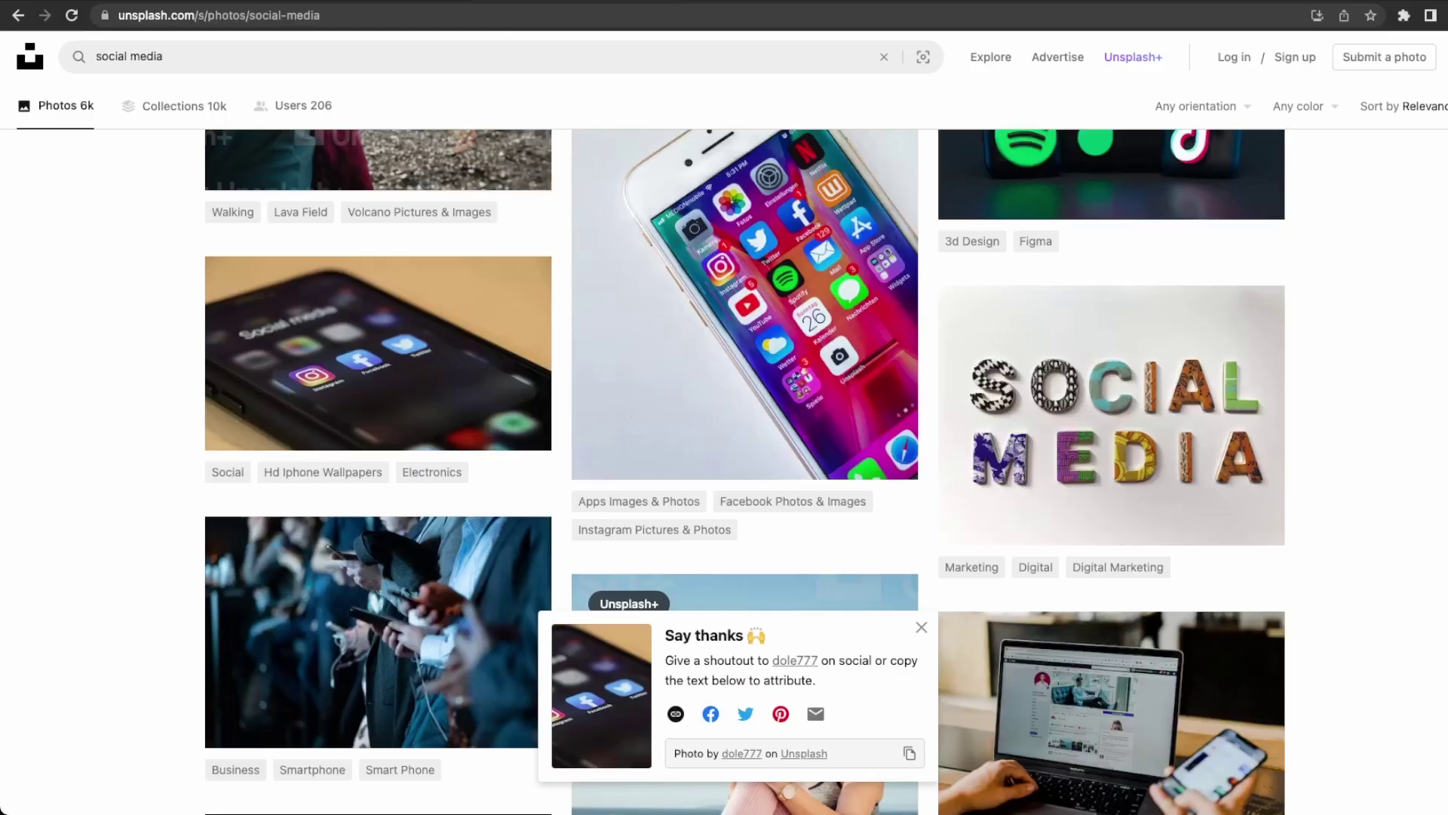
Search Unsplash for 'car' and download the black Porsche highway photo as a JPG.
{"action": "left_click_drag", "start_coordinate": [200, 60], "coordinate": [27, 38]}
{"action": "type", "text": "car"}
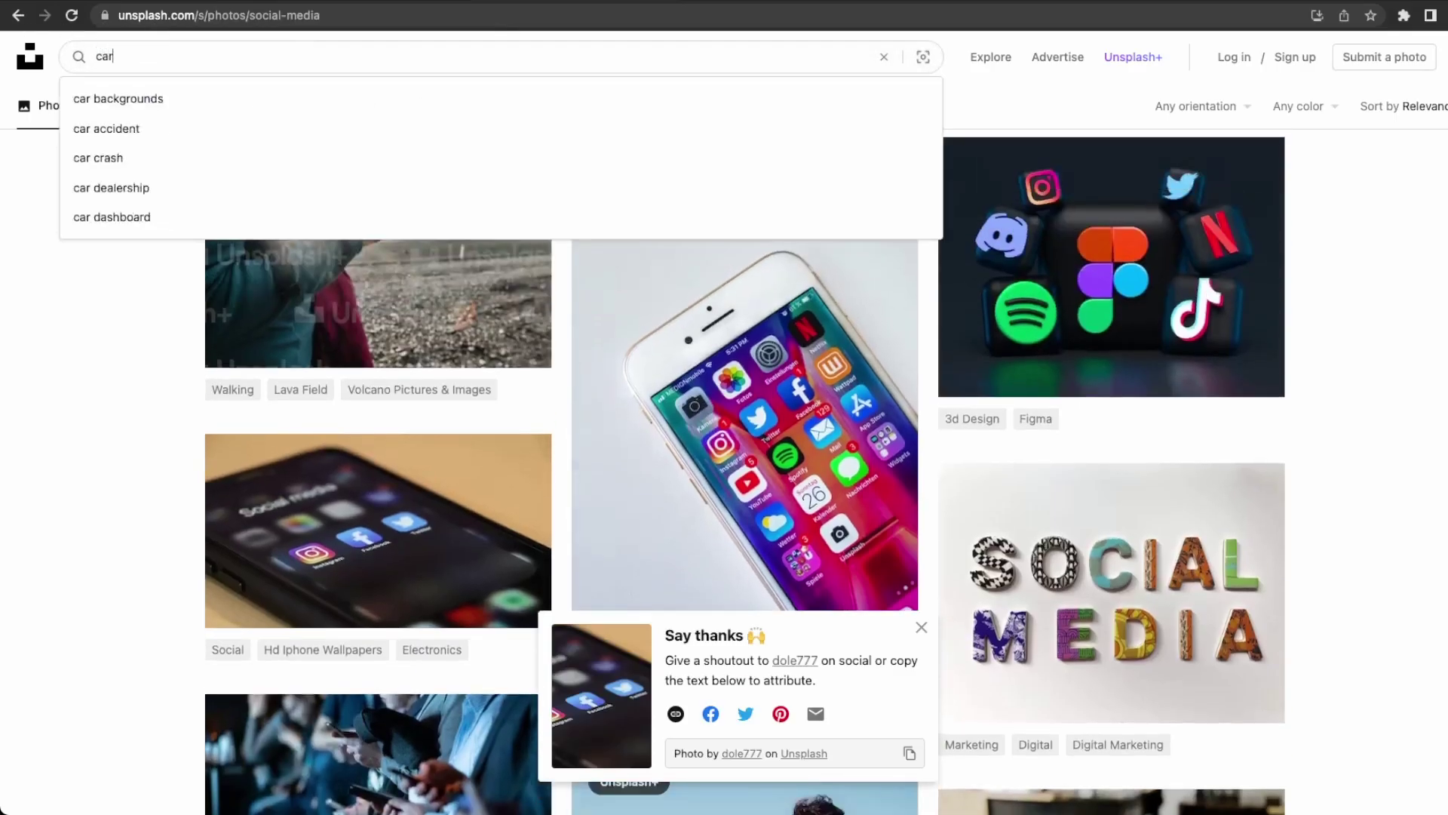
{"action": "key", "text": "Return"}
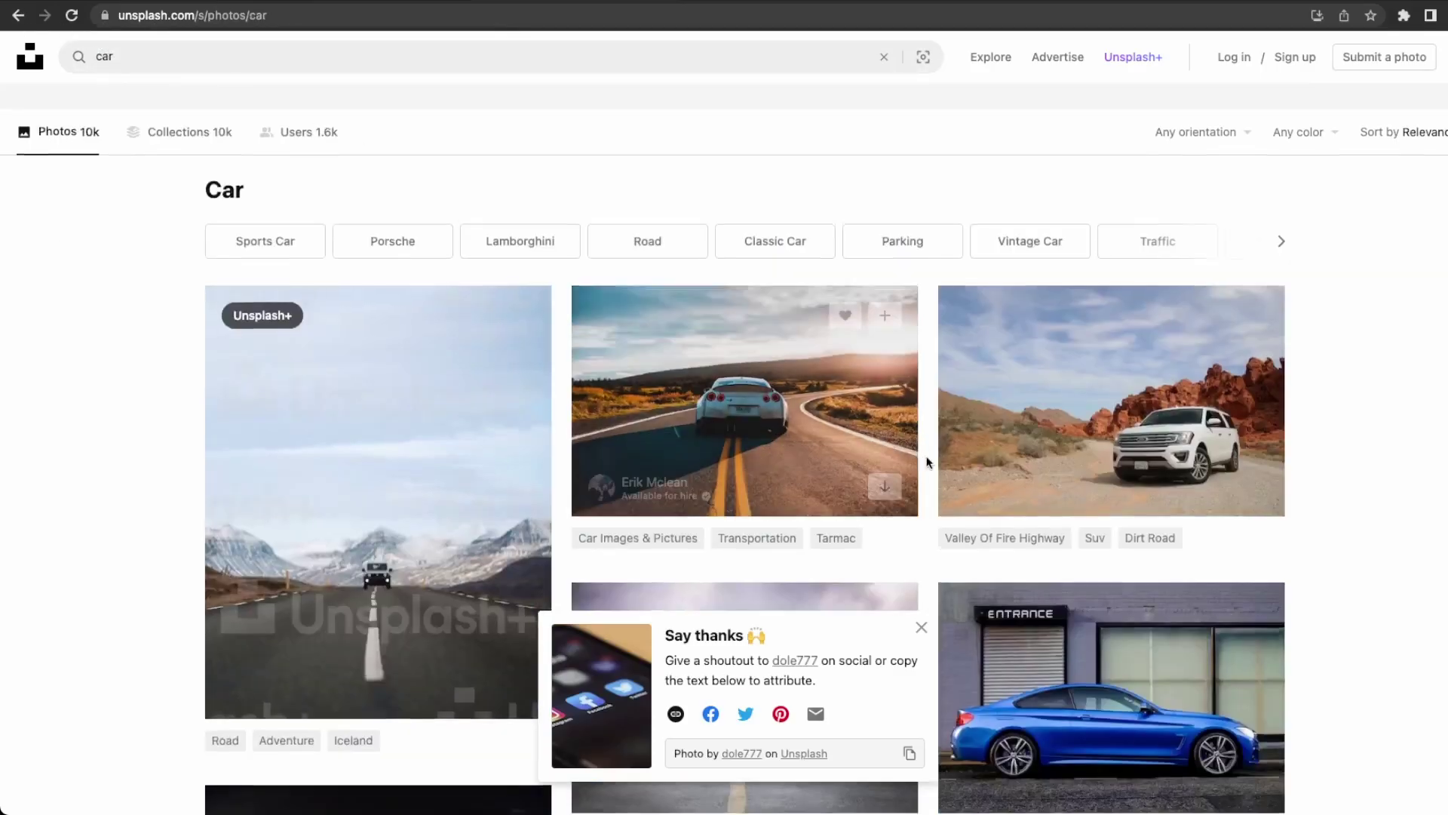
{"action": "scroll", "coordinate": [928, 461], "scroll_direction": "down", "scroll_amount": 5}
{"action": "scroll", "coordinate": [928, 462], "scroll_direction": "down", "scroll_amount": 6}
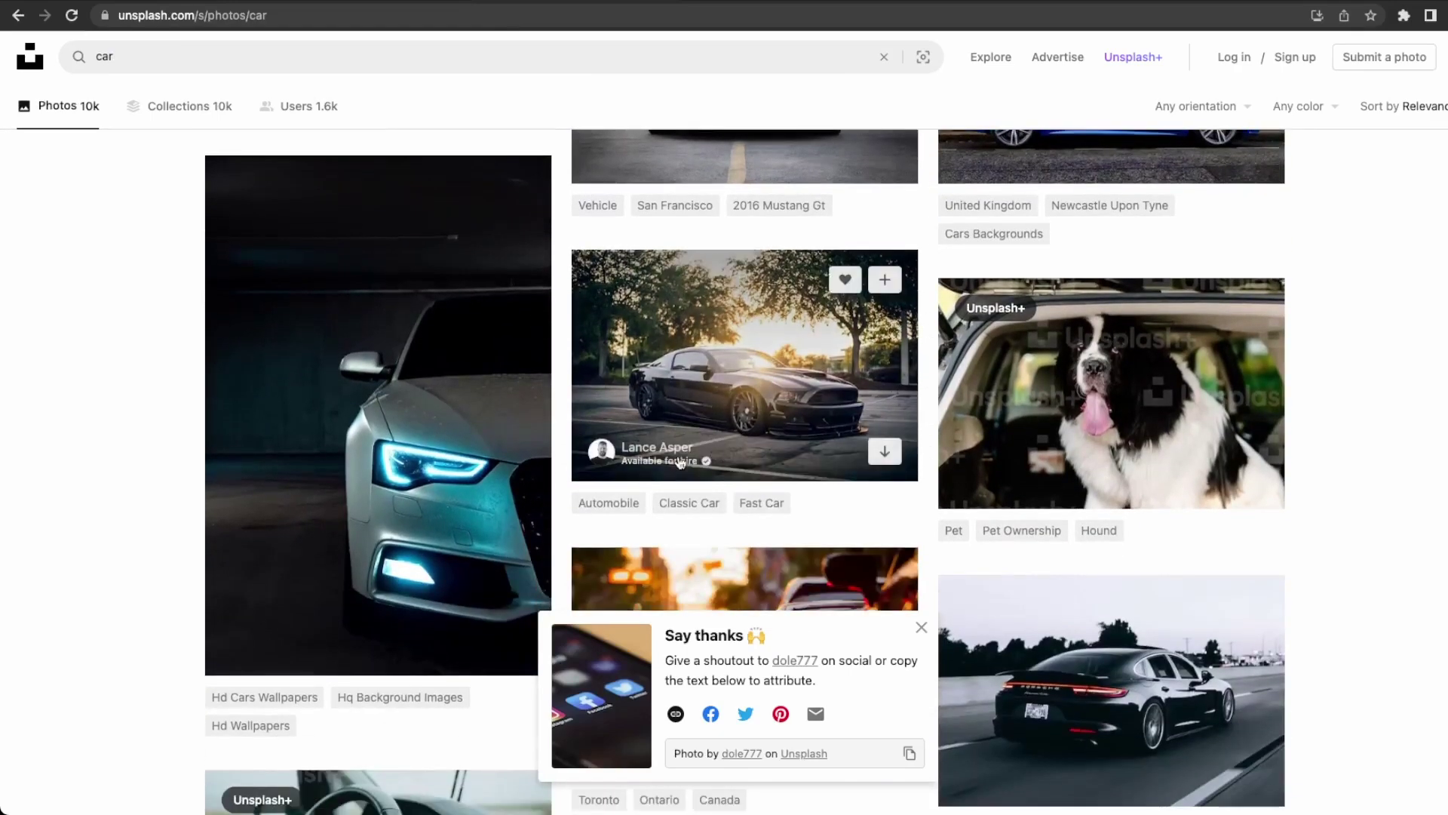
{"action": "scroll", "coordinate": [847, 489], "scroll_direction": "down", "scroll_amount": 7}
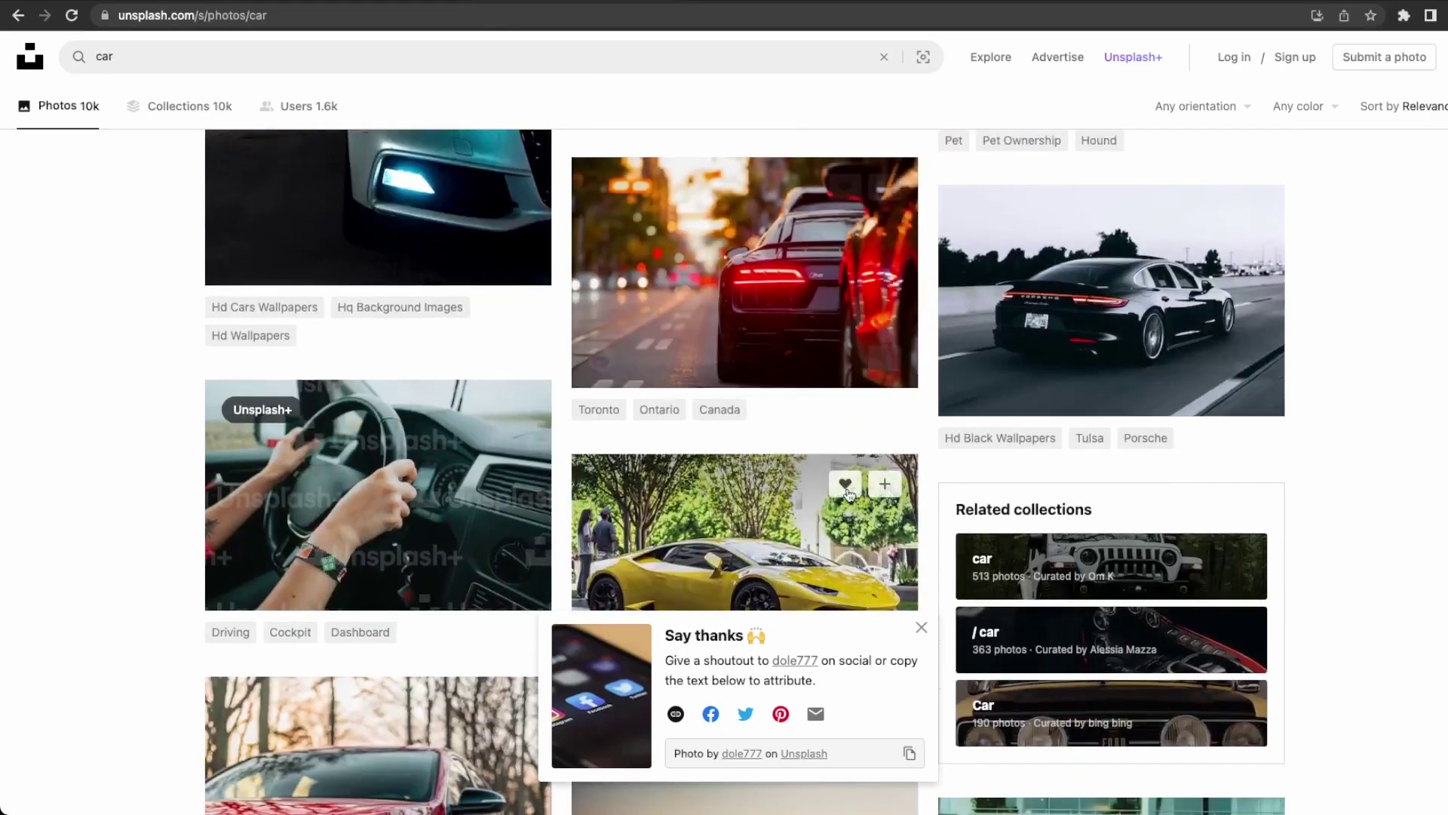
{"action": "scroll", "coordinate": [847, 491], "scroll_direction": "up", "scroll_amount": 2}
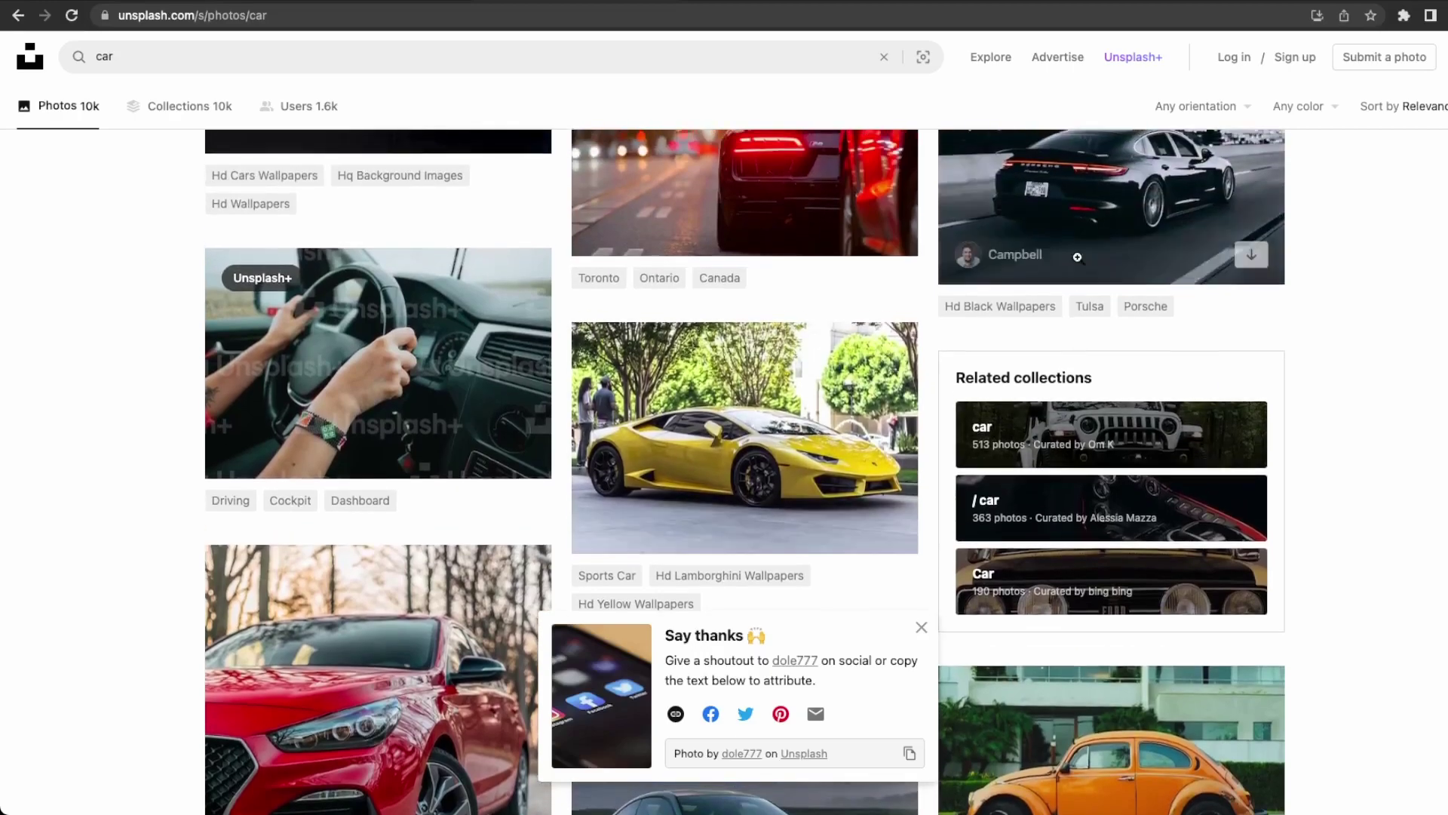
{"action": "left_click", "coordinate": [1252, 255]}
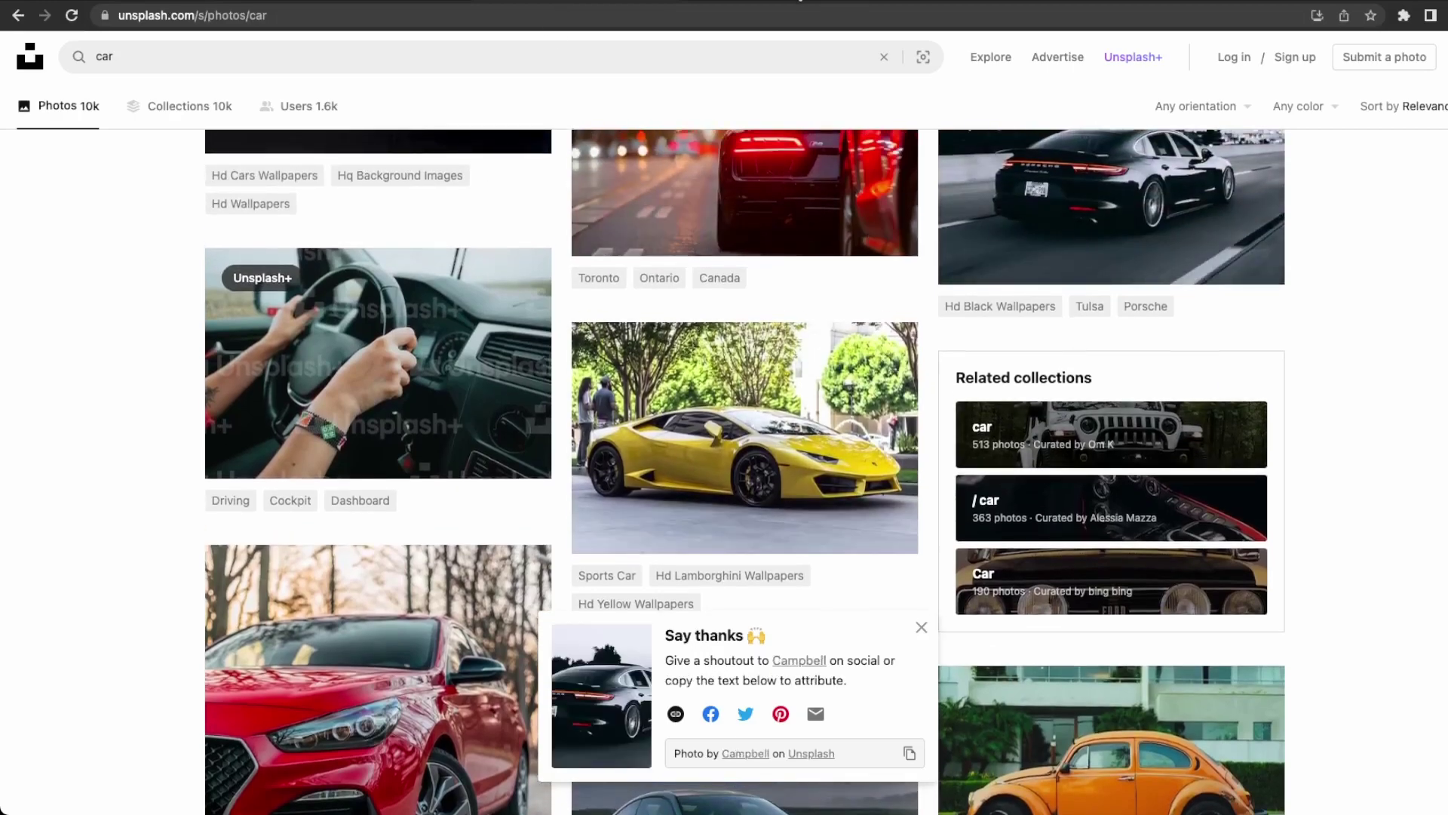
{"action": "left_click", "coordinate": [382, 2]}
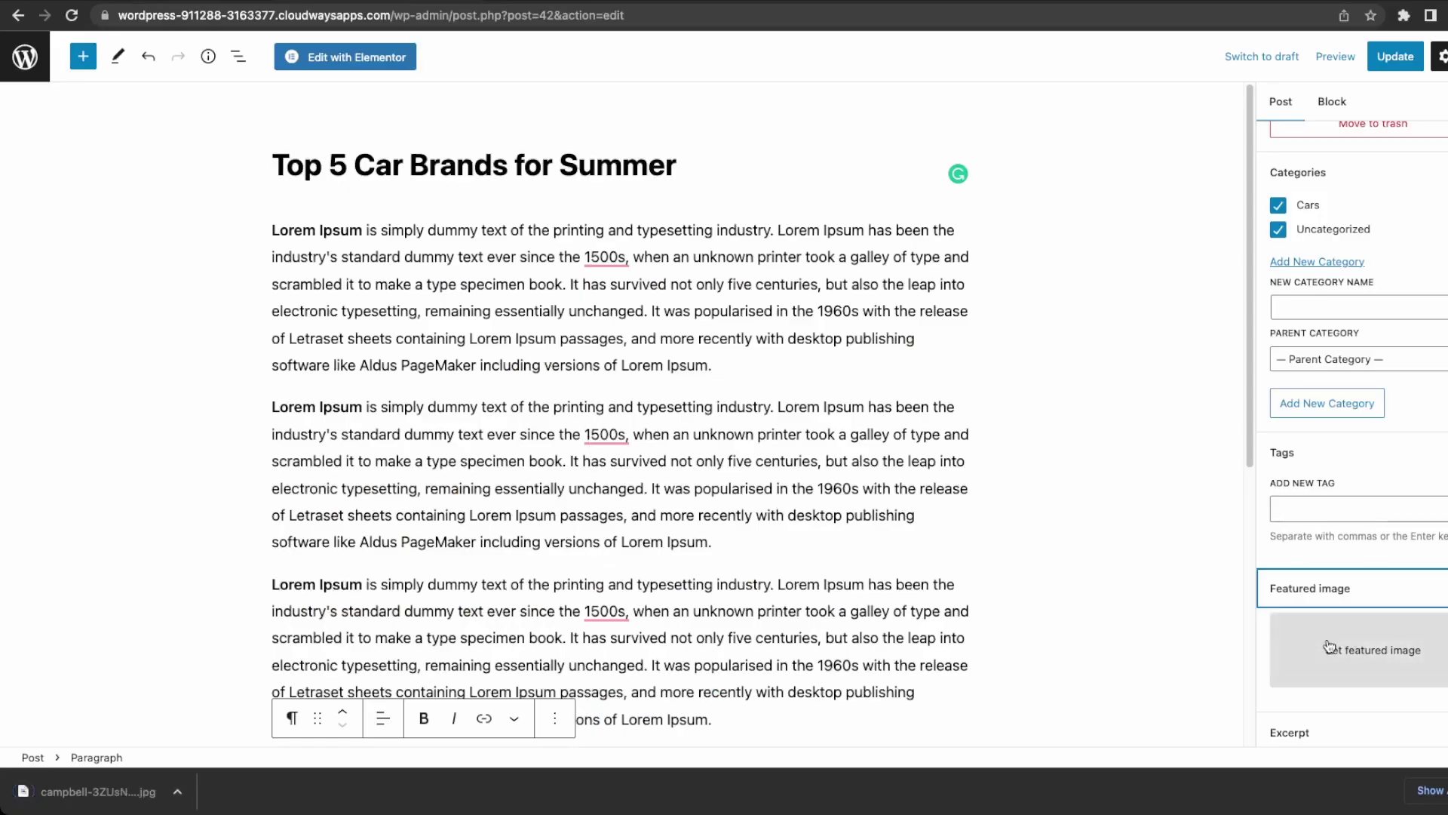
Upload the downloaded Porsche JPG and set it as the post's featured image.
{"action": "left_click", "coordinate": [1373, 649]}
{"action": "left_click", "coordinate": [70, 112]}
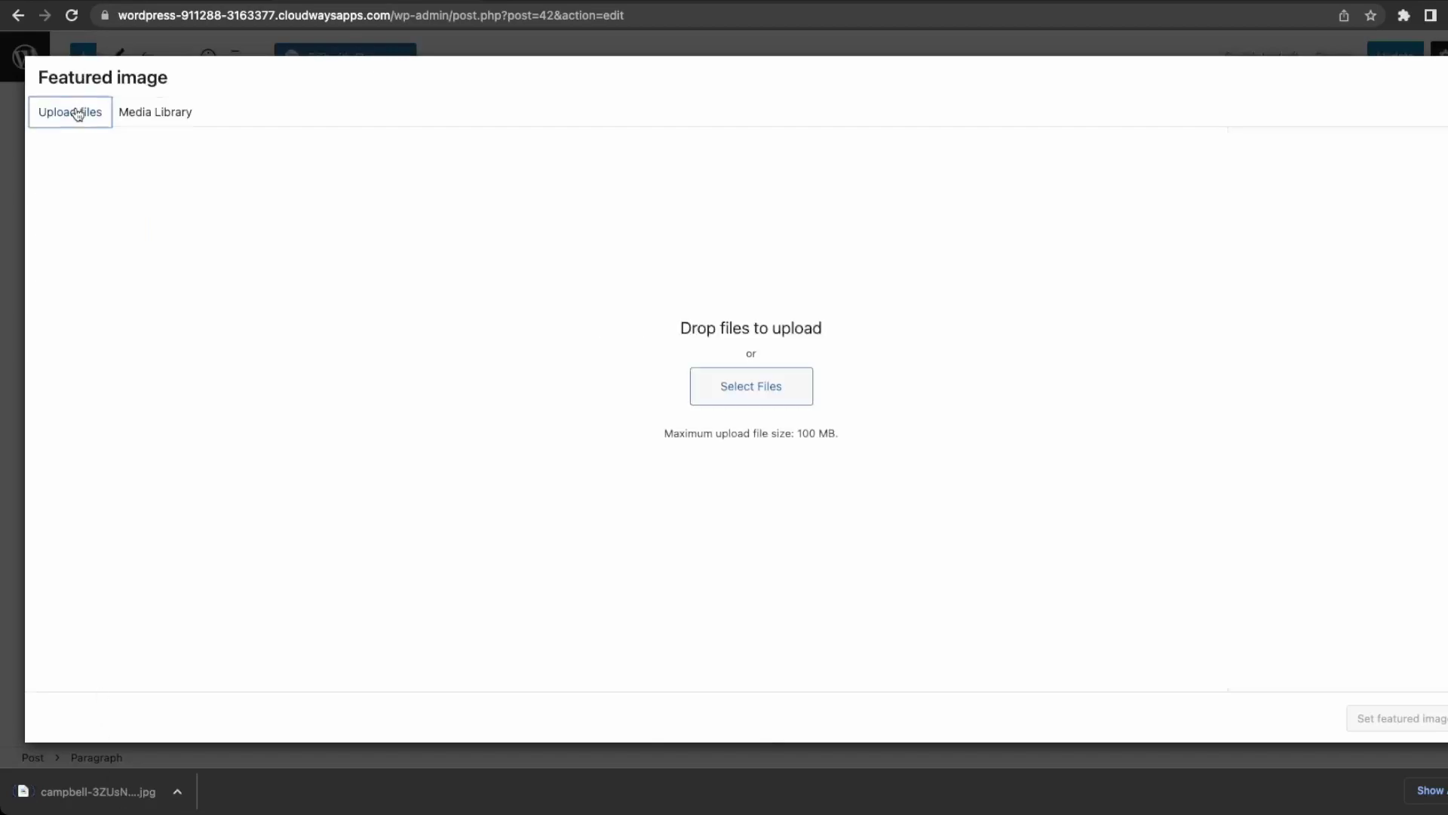
{"action": "left_click_drag", "start_coordinate": [106, 798], "coordinate": [463, 521]}
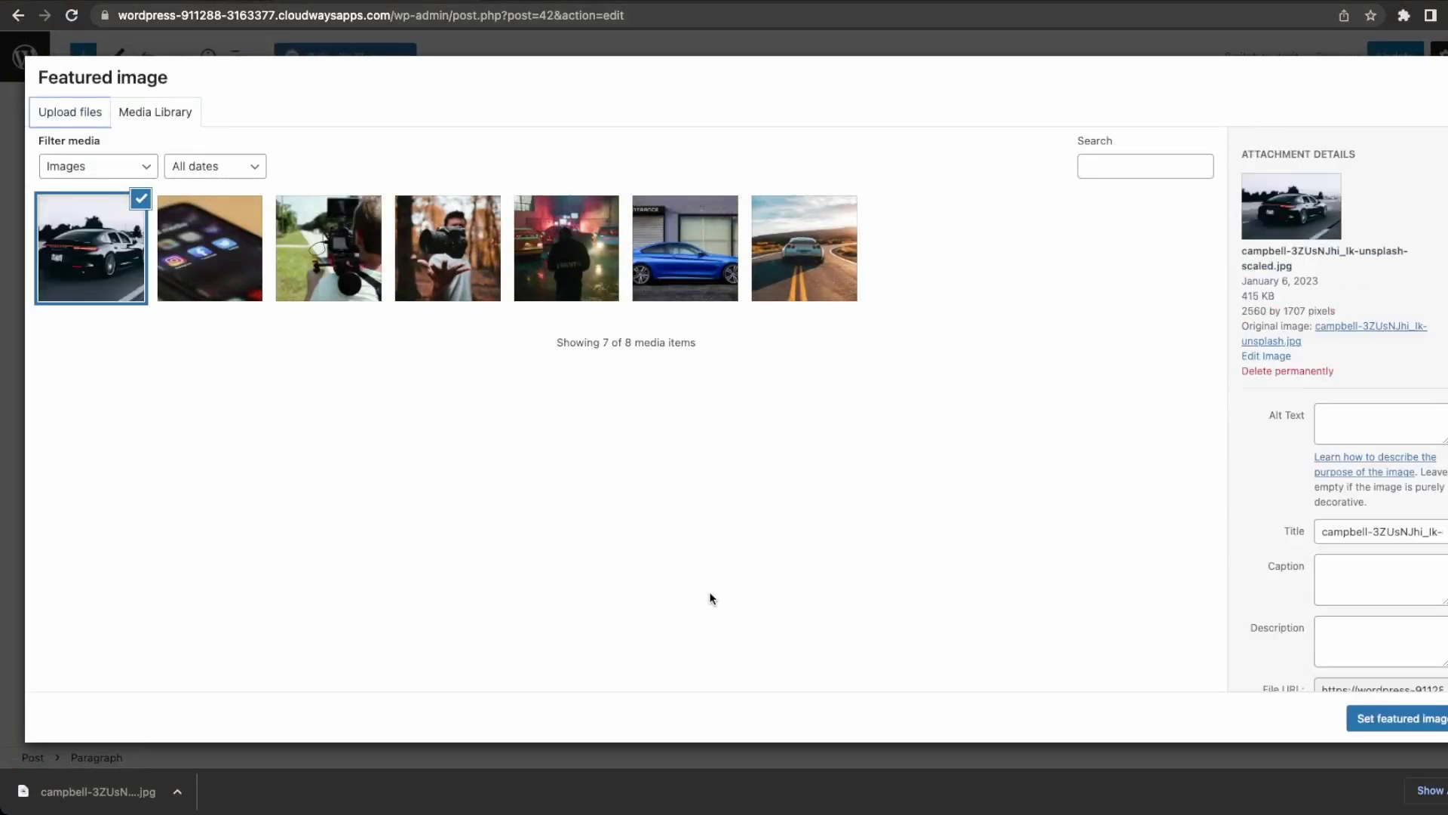
{"action": "left_click", "coordinate": [1397, 718]}
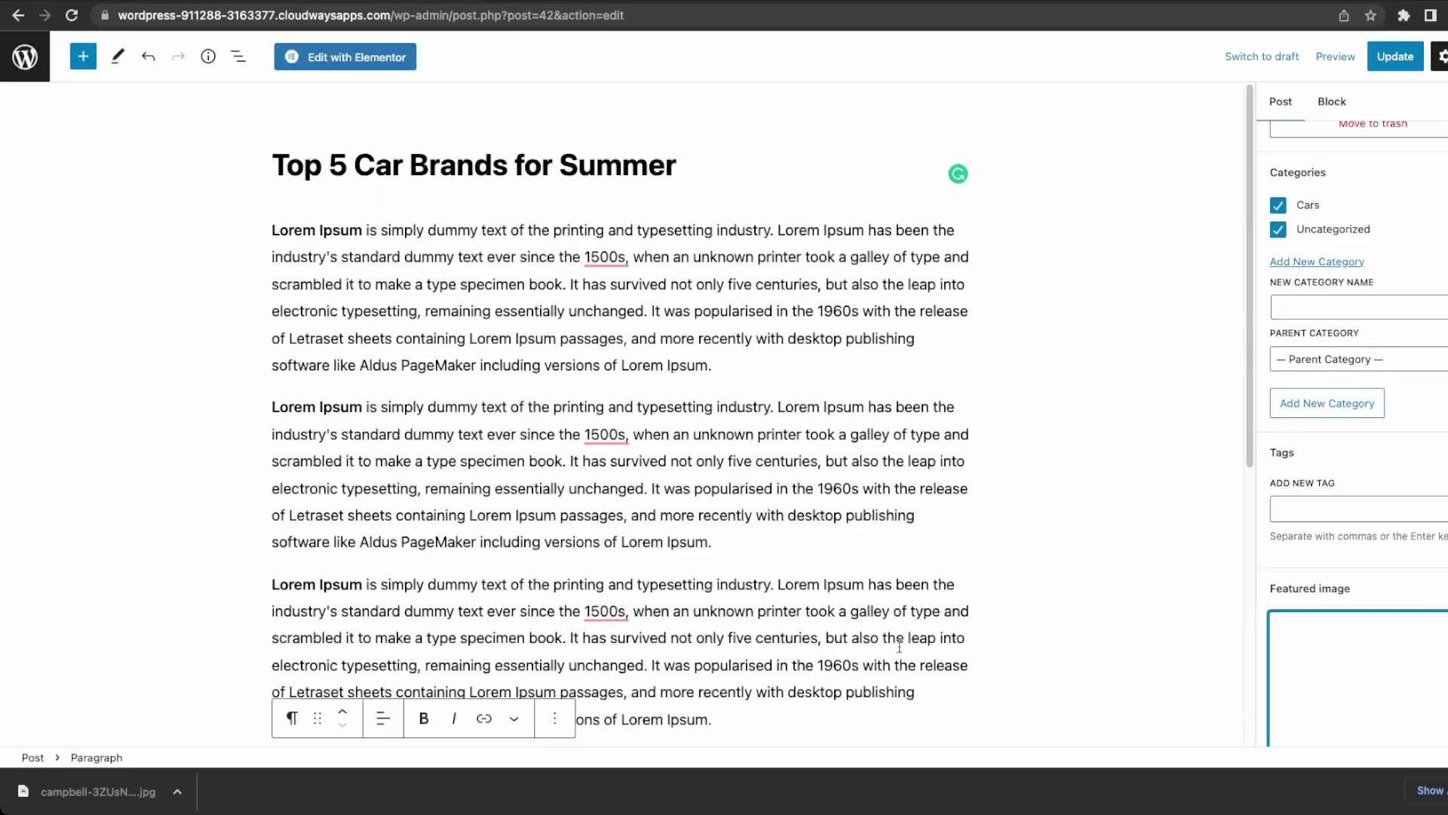
Expand the Excerpt and Discussion panels, update the post and view it live.
{"action": "scroll", "coordinate": [1371, 543], "scroll_direction": "down", "scroll_amount": 3}
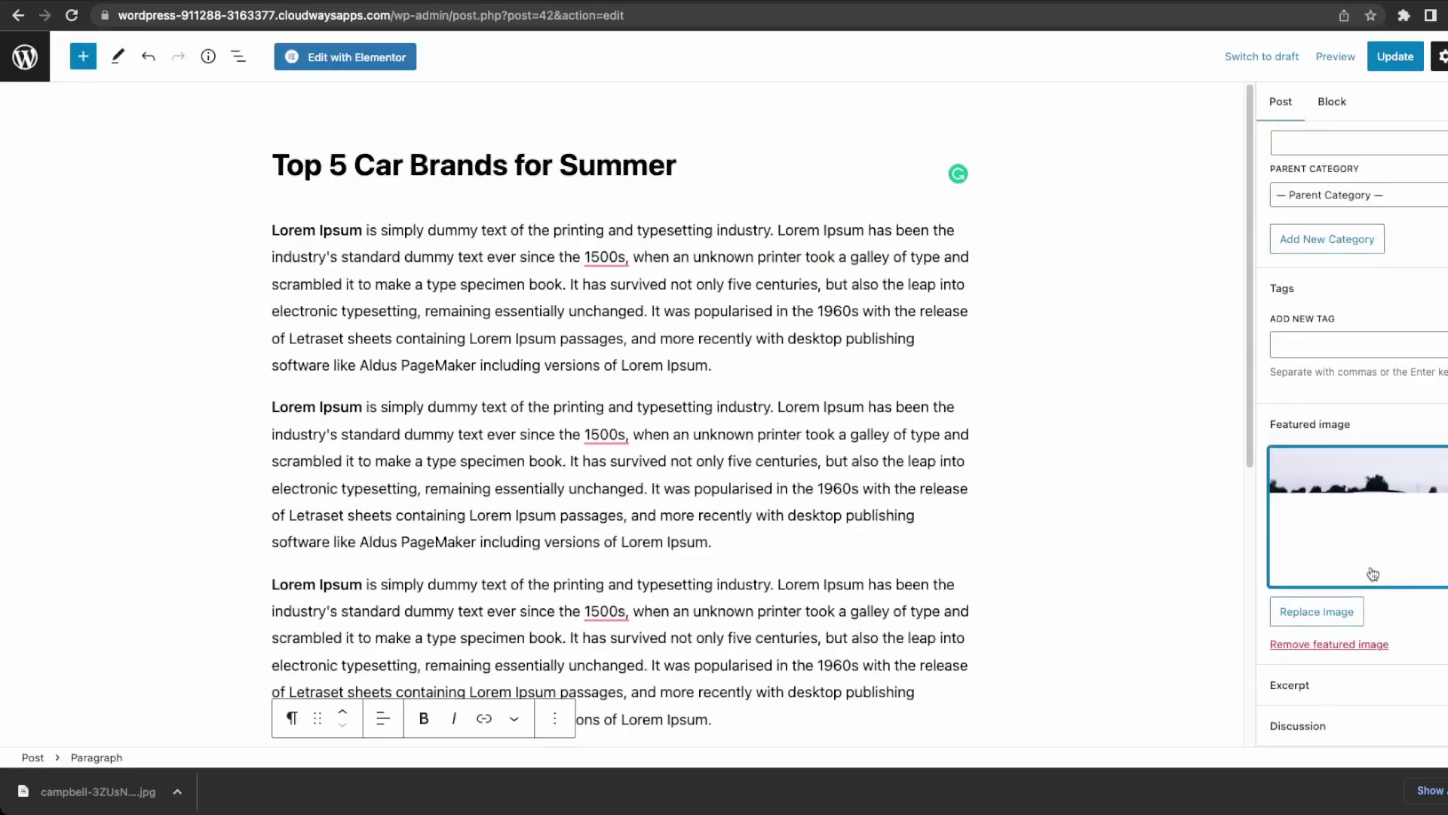
{"action": "left_click", "coordinate": [1358, 685]}
{"action": "left_click", "coordinate": [1361, 718]}
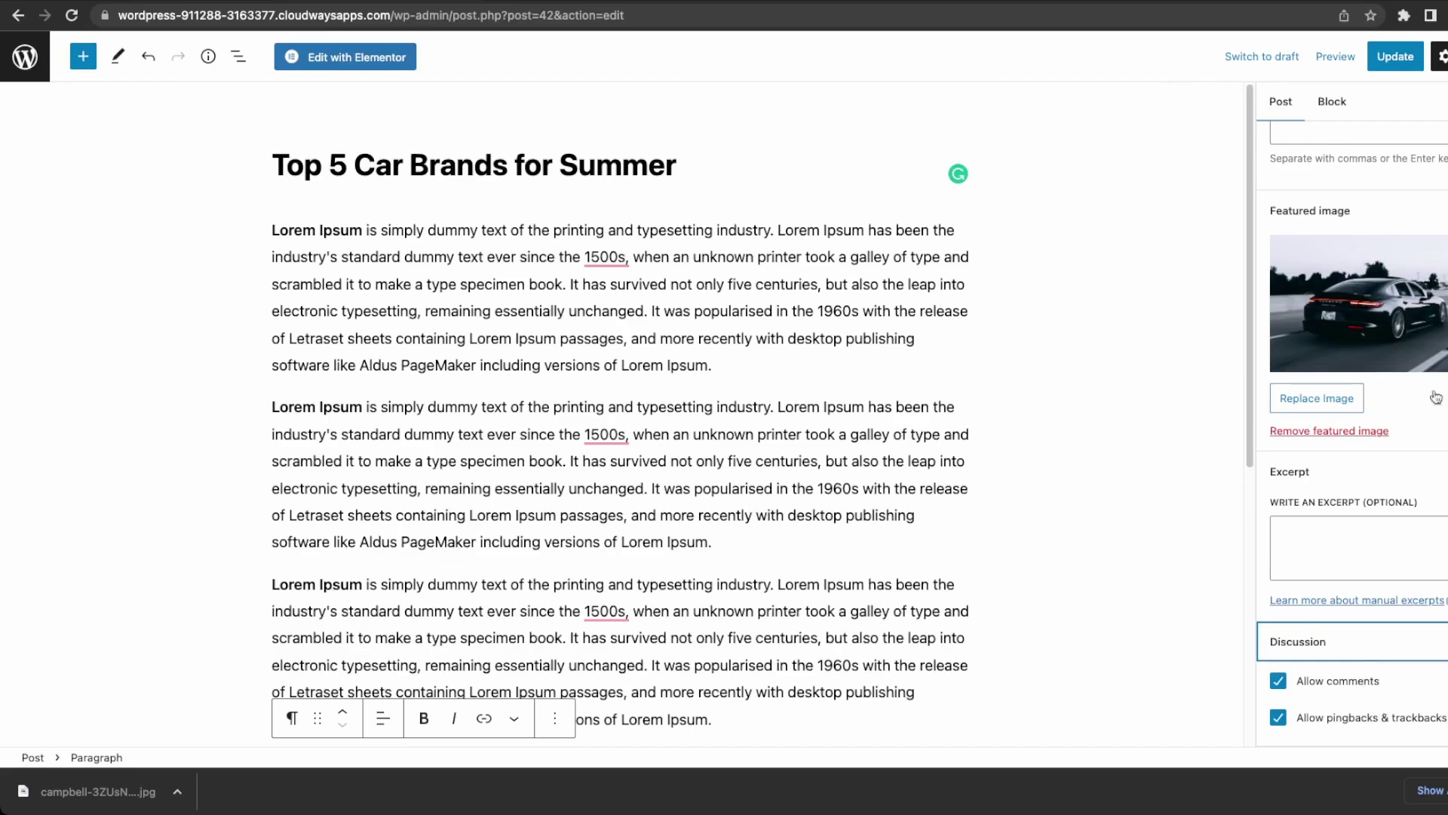
{"action": "scroll", "coordinate": [1290, 677], "scroll_direction": "up", "scroll_amount": 10}
{"action": "left_click", "coordinate": [1396, 56]}
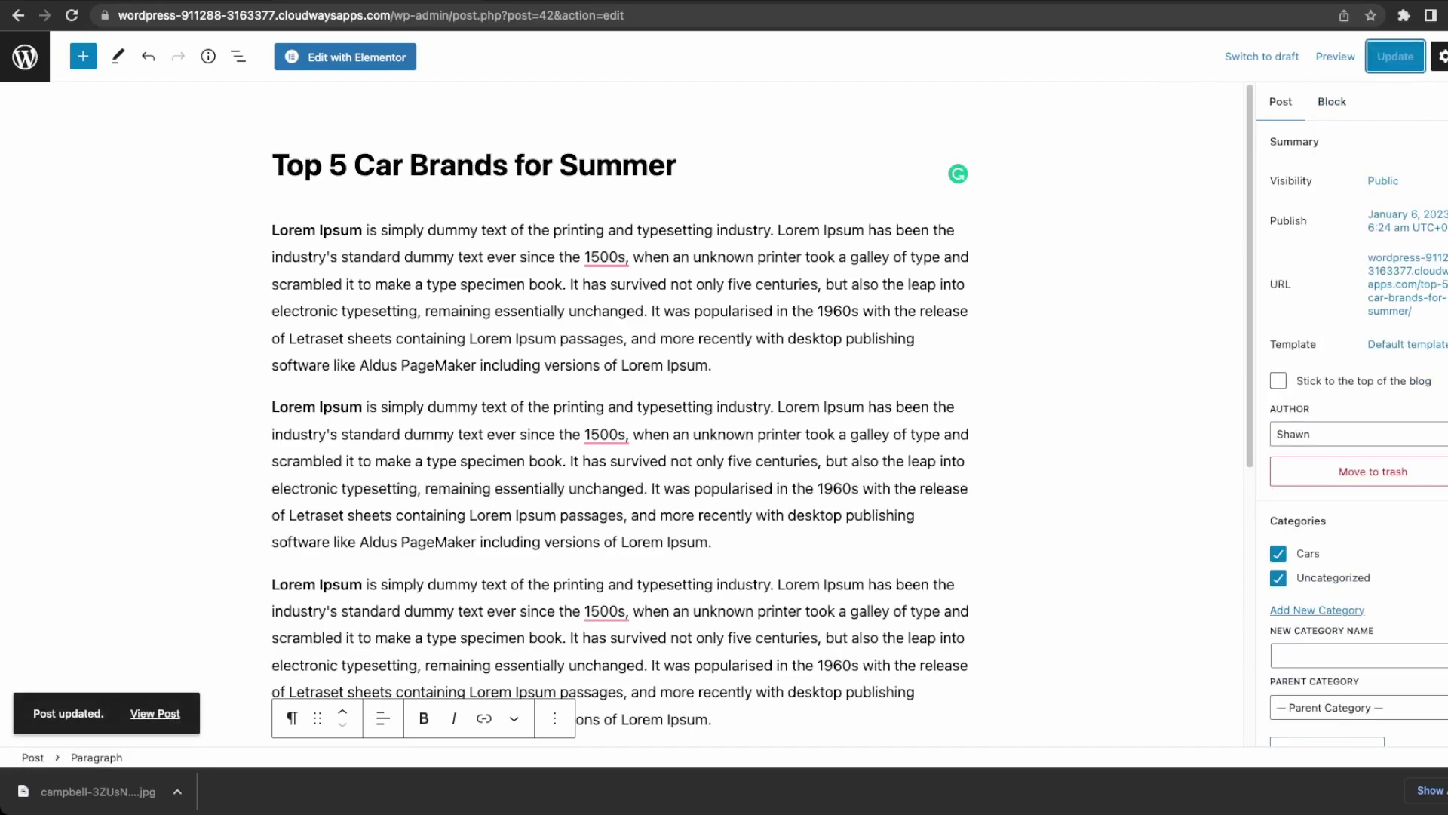
{"action": "left_click", "coordinate": [155, 714]}
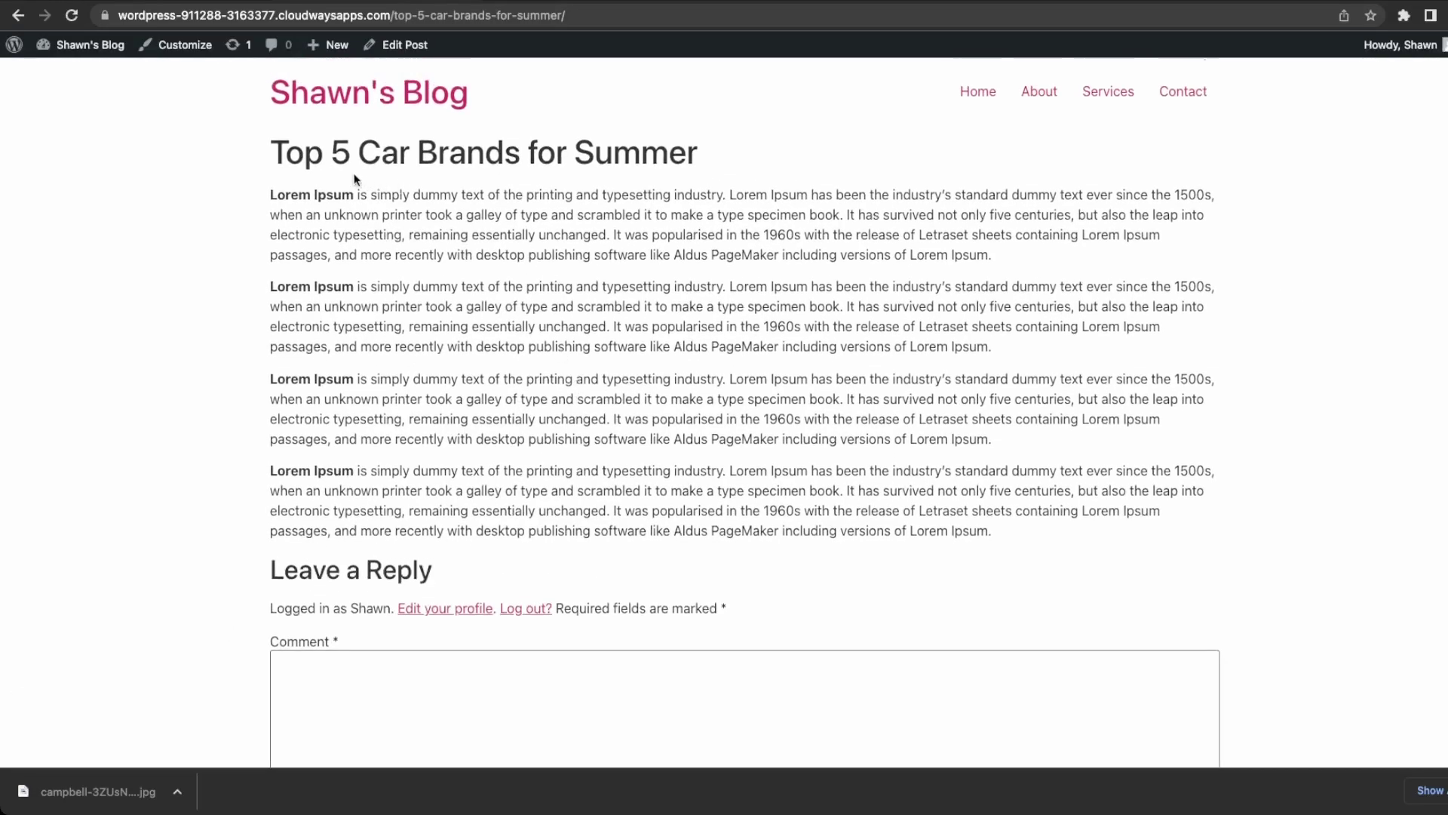
Highlight text across the opening paragraphs of the live car post.
{"action": "left_click_drag", "start_coordinate": [270, 160], "coordinate": [638, 204]}
{"action": "left_click", "coordinate": [638, 203]}
{"action": "scroll", "coordinate": [776, 302], "scroll_direction": "down", "scroll_amount": 3}
{"action": "scroll", "coordinate": [775, 302], "scroll_direction": "up", "scroll_amount": 3}
{"action": "left_click_drag", "start_coordinate": [744, 421], "coordinate": [537, 327]}
{"action": "left_click", "coordinate": [379, 197]}
{"action": "left_click_drag", "start_coordinate": [368, 196], "coordinate": [777, 306]}
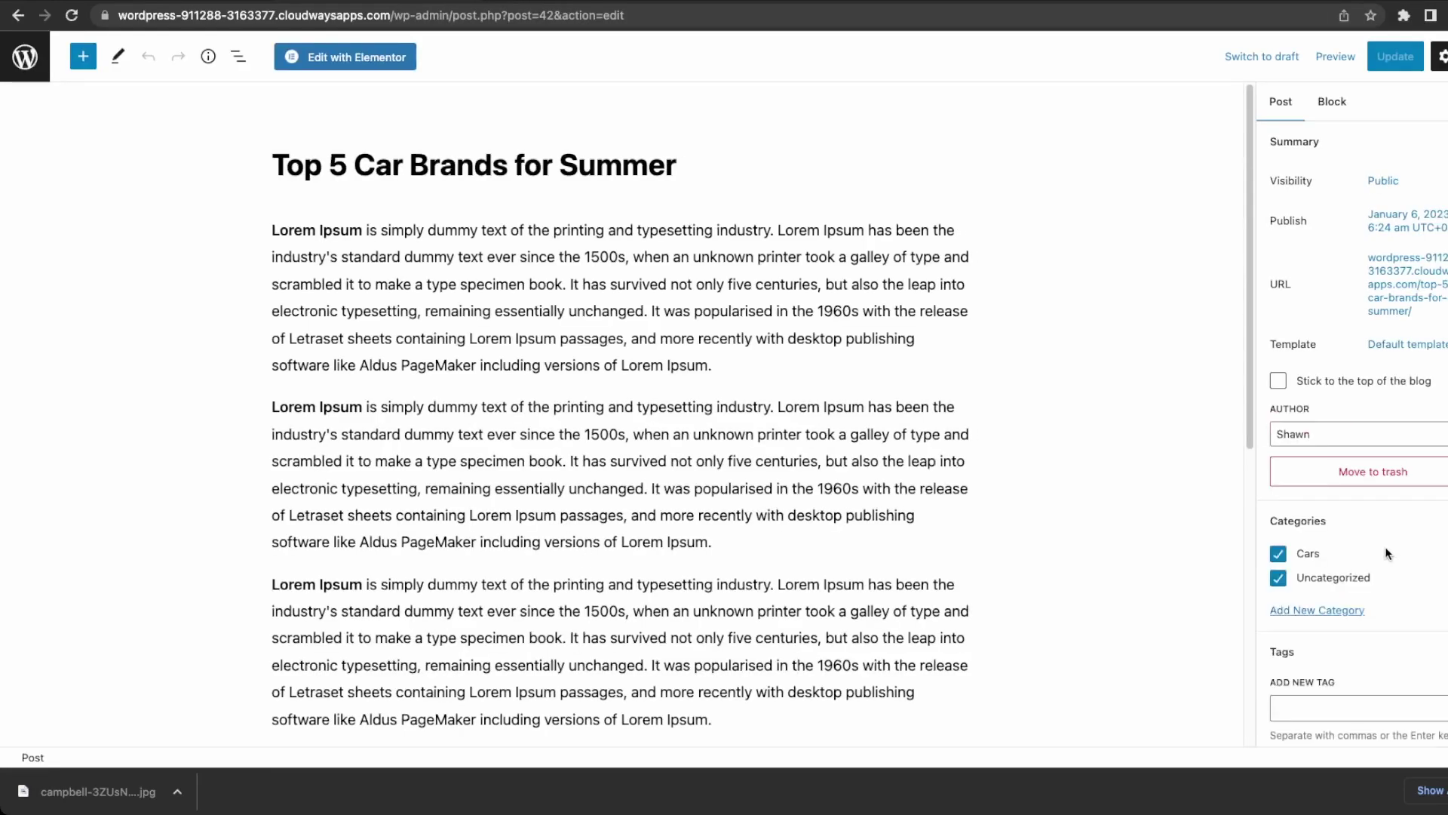
Insert an image block with the black Porsche photo from the media library above the text.
{"action": "scroll", "coordinate": [1382, 543], "scroll_direction": "down", "scroll_amount": 5}
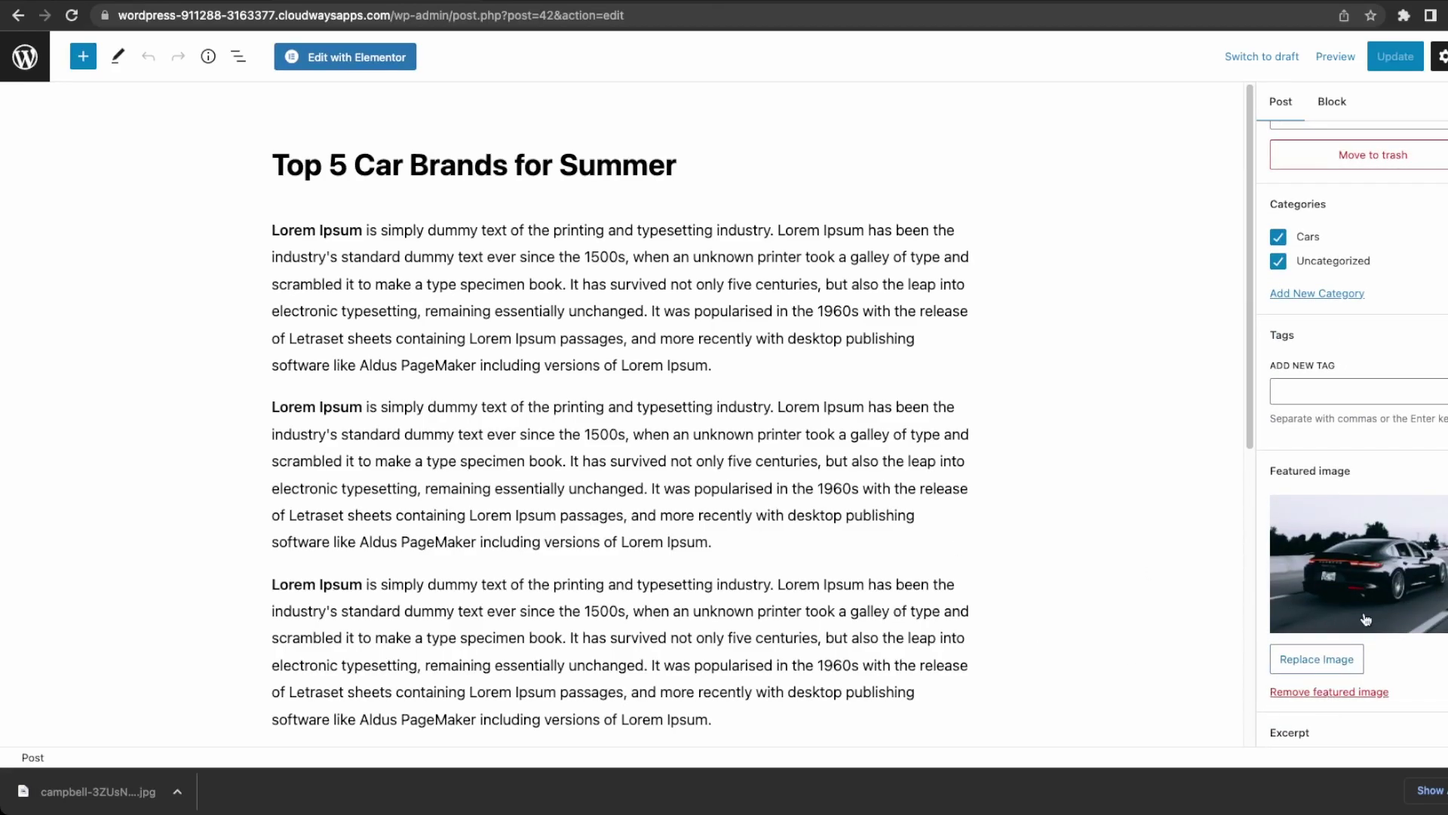
{"action": "left_click", "coordinate": [273, 228]}
{"action": "key", "text": "Return"}
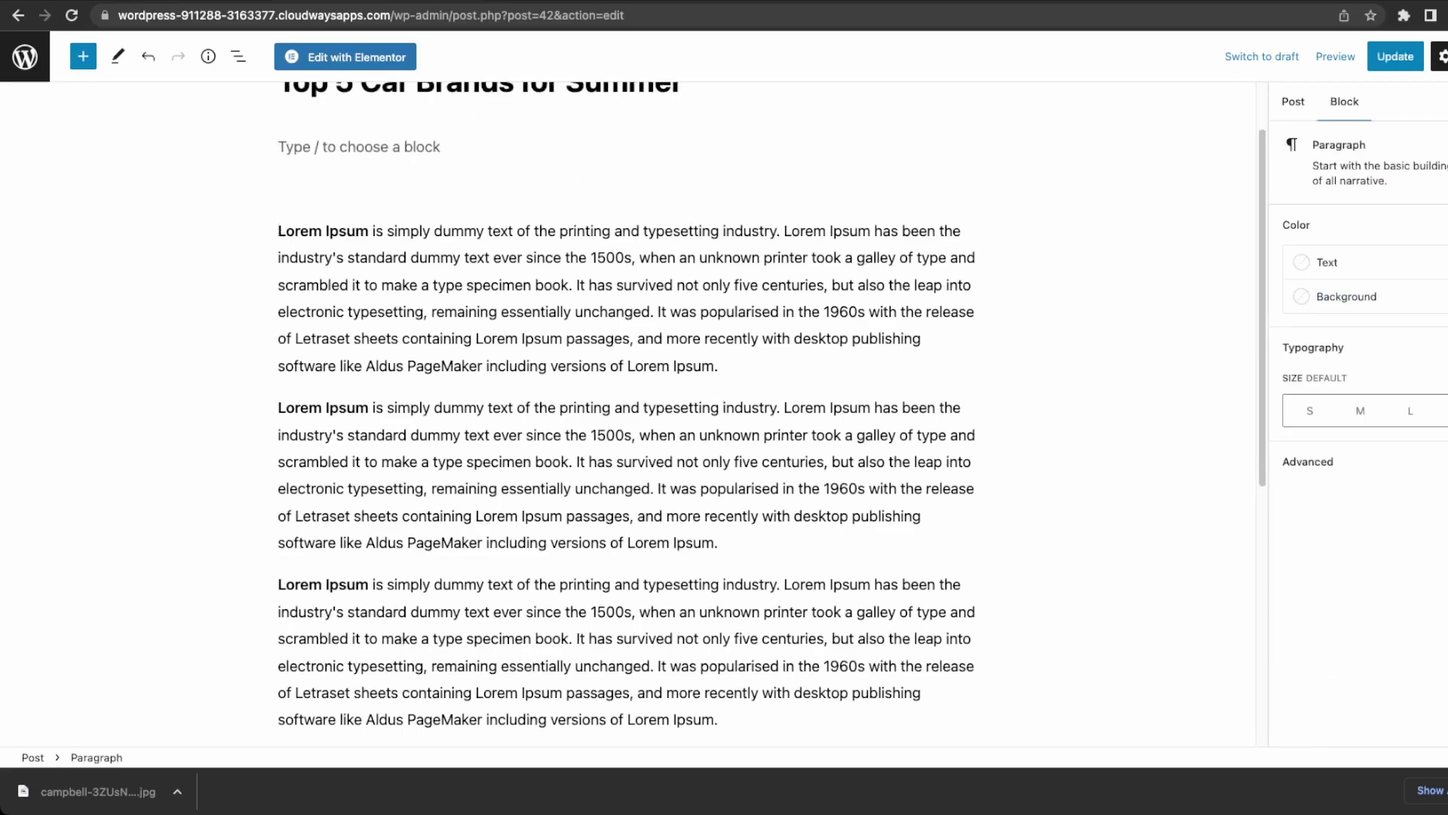
{"action": "scroll", "coordinate": [260, 219], "scroll_direction": "up", "scroll_amount": 2}
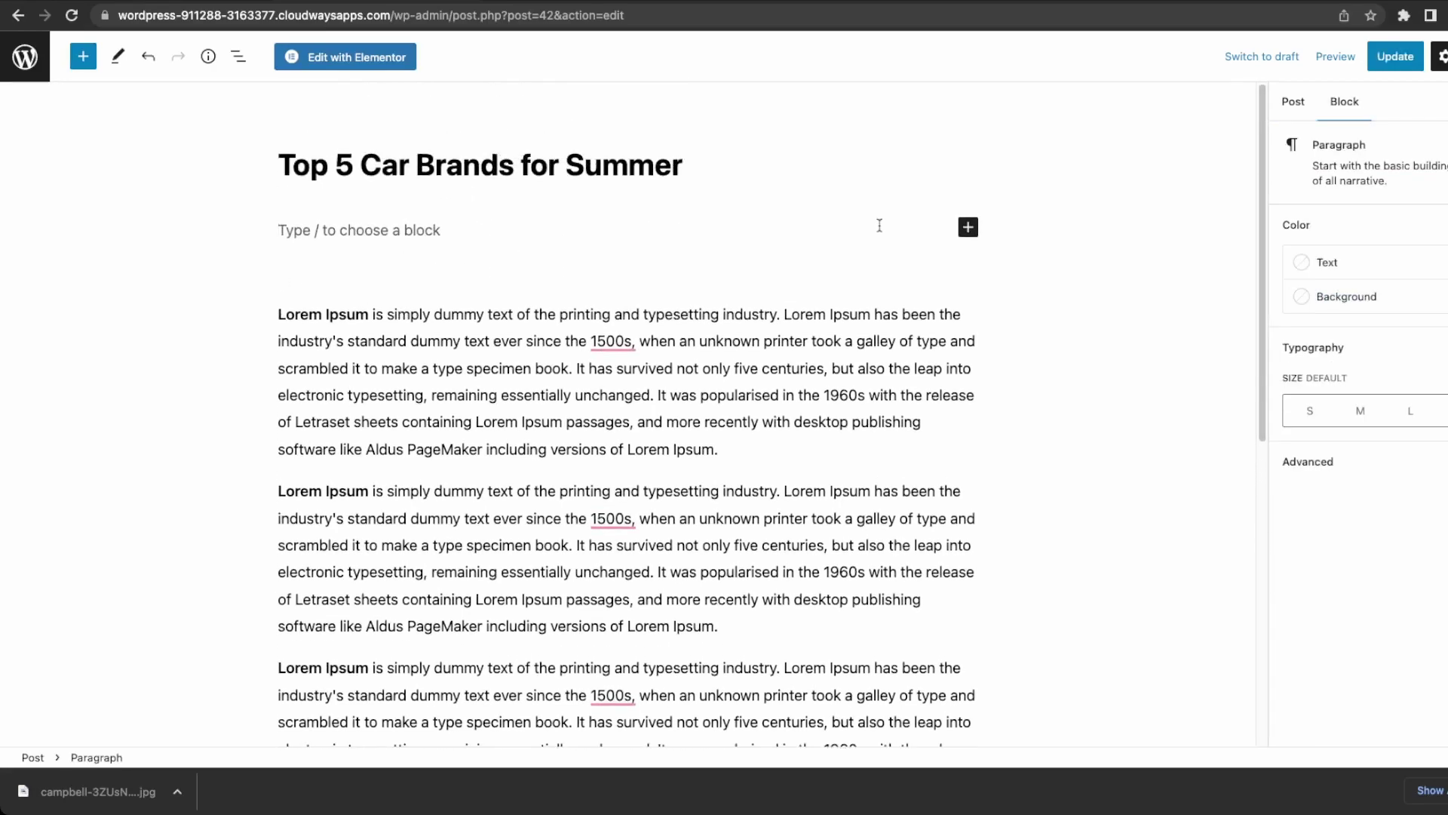
{"action": "left_click", "coordinate": [968, 227]}
{"action": "left_click", "coordinate": [1089, 336]}
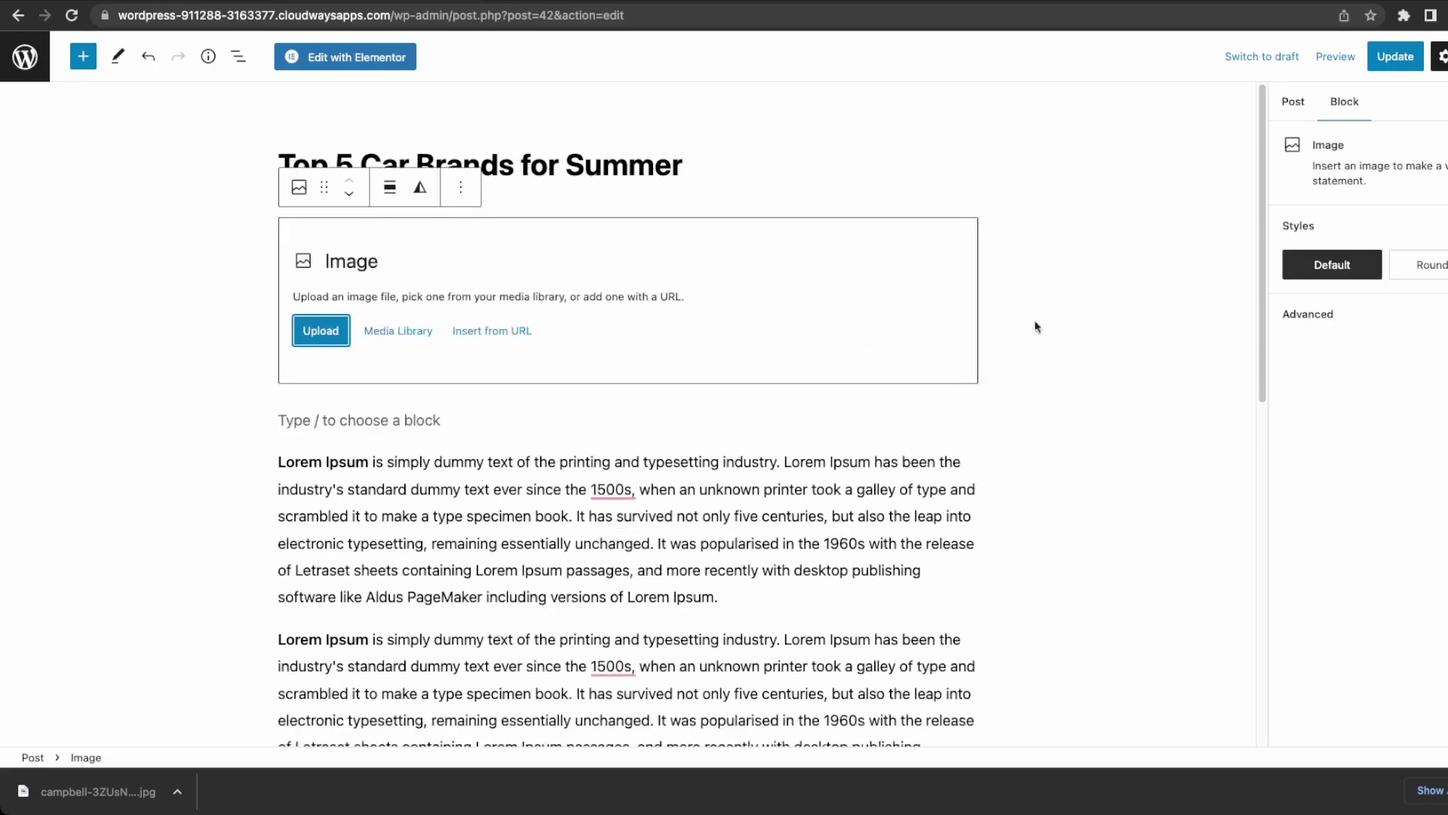
{"action": "left_click", "coordinate": [394, 343]}
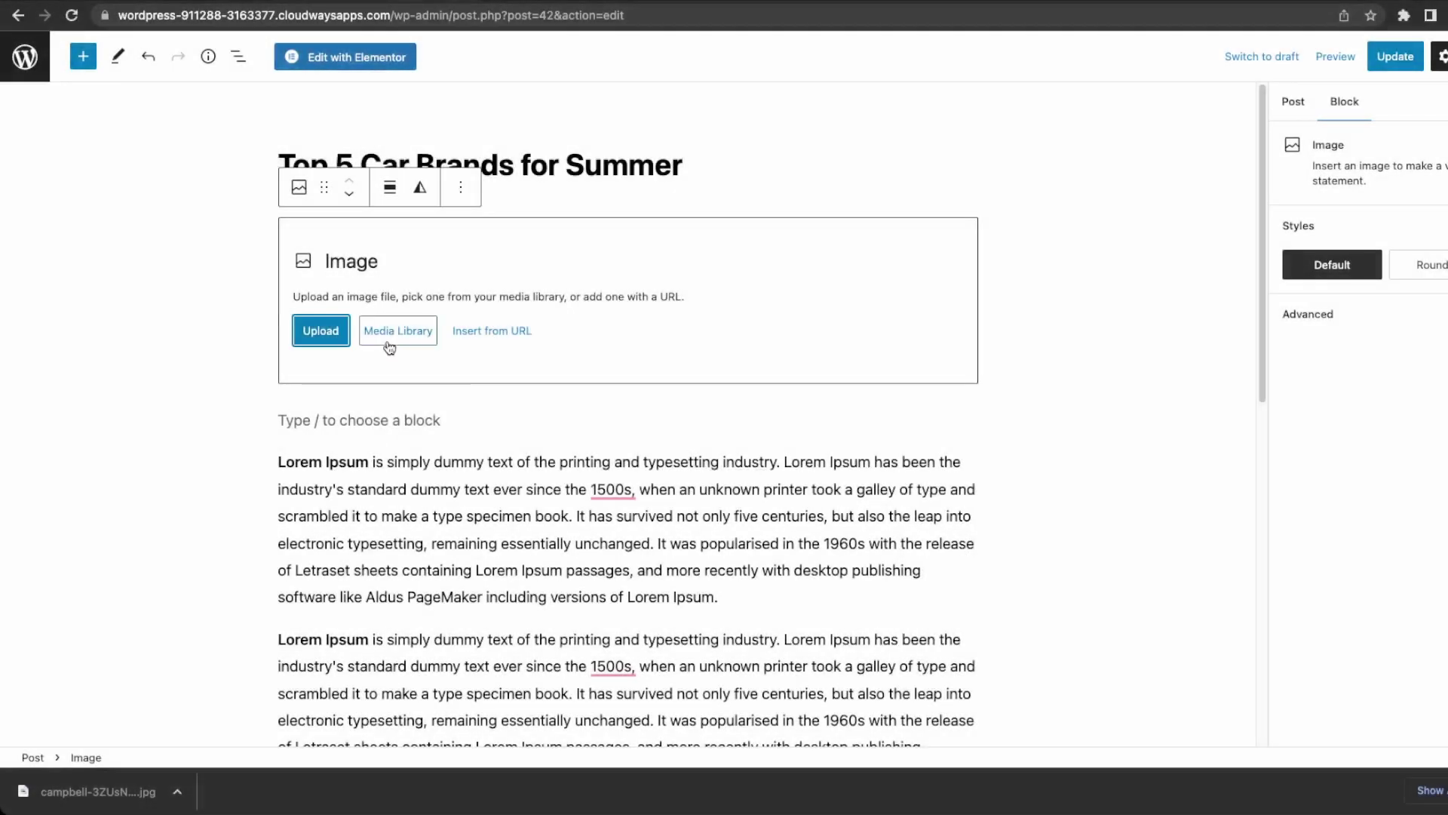
{"action": "left_click", "coordinate": [389, 340]}
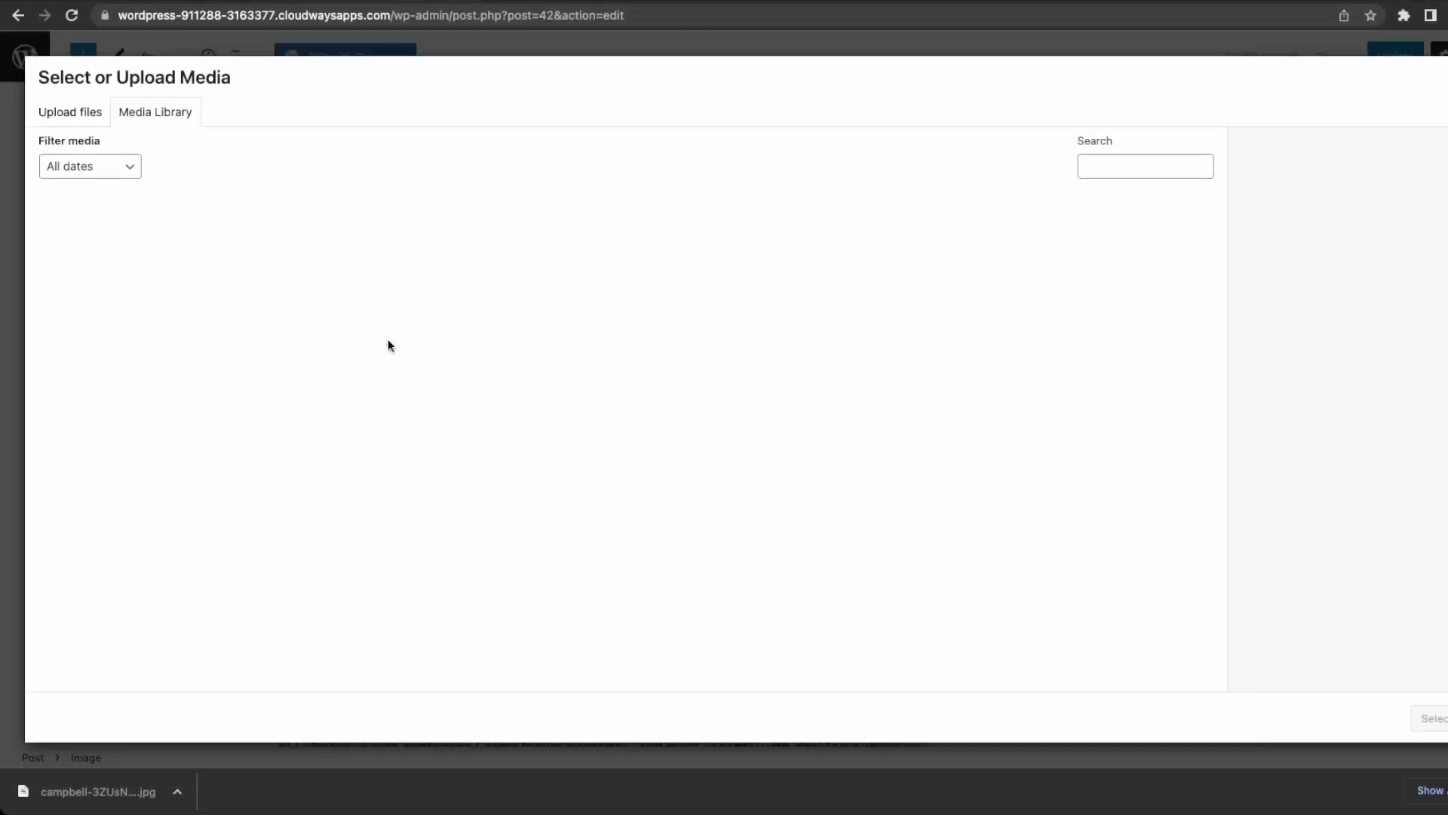
{"action": "left_click", "coordinate": [119, 269]}
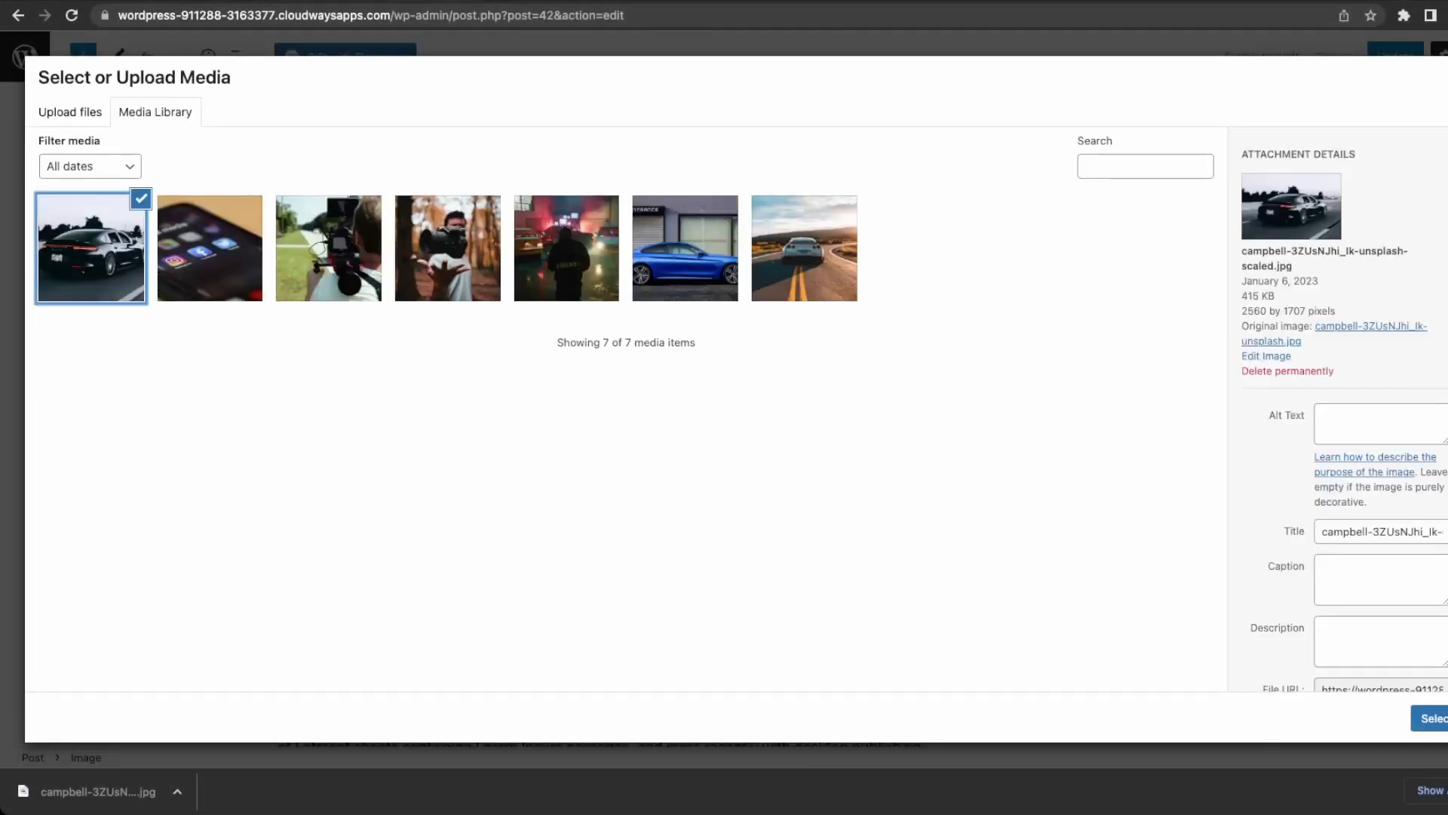
{"action": "left_click", "coordinate": [1433, 718]}
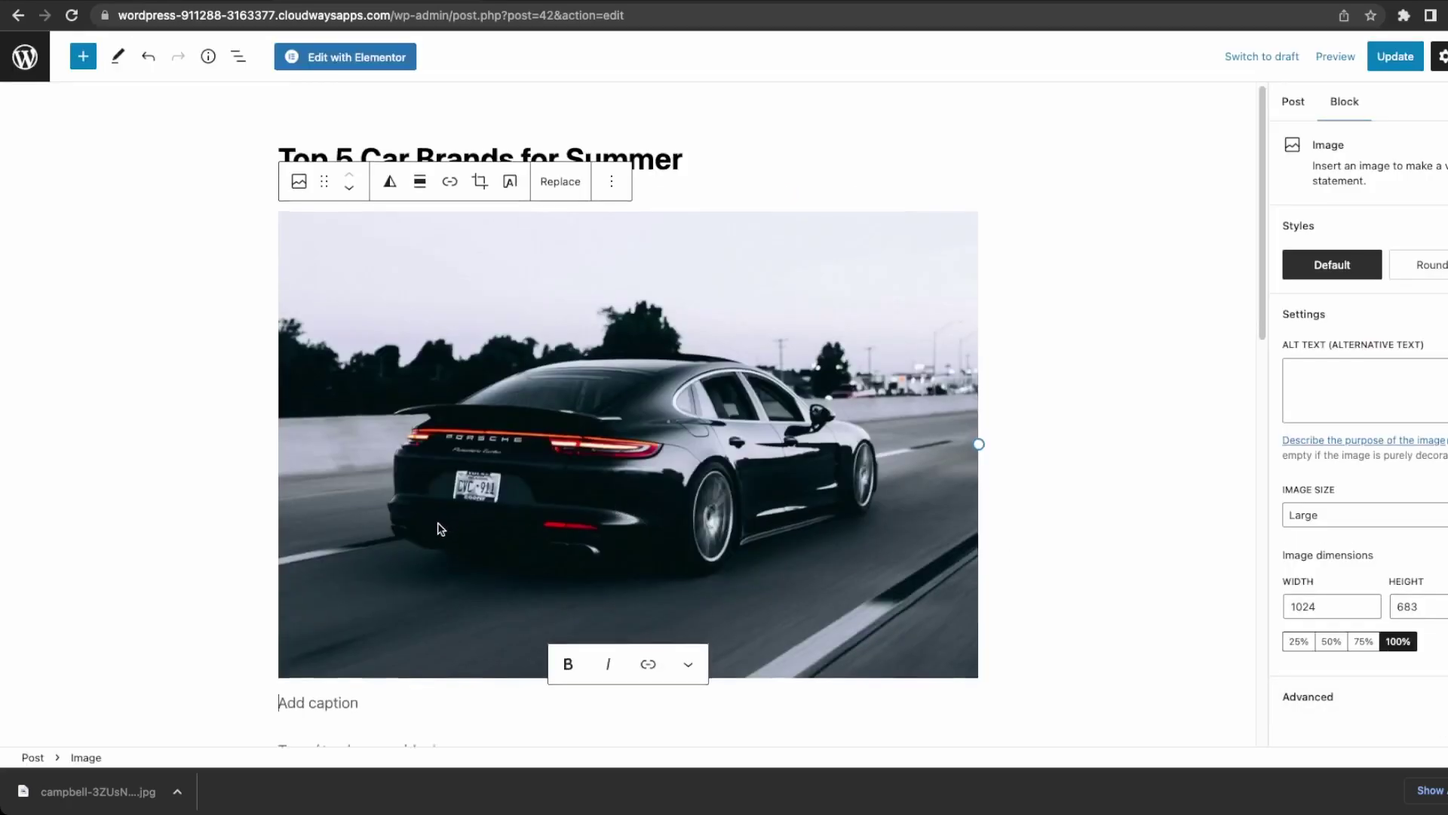
Center the car image and remove the empty paragraph below it, undoing the accidental image deletion.
{"action": "scroll", "coordinate": [776, 546], "scroll_direction": "down", "scroll_amount": 2}
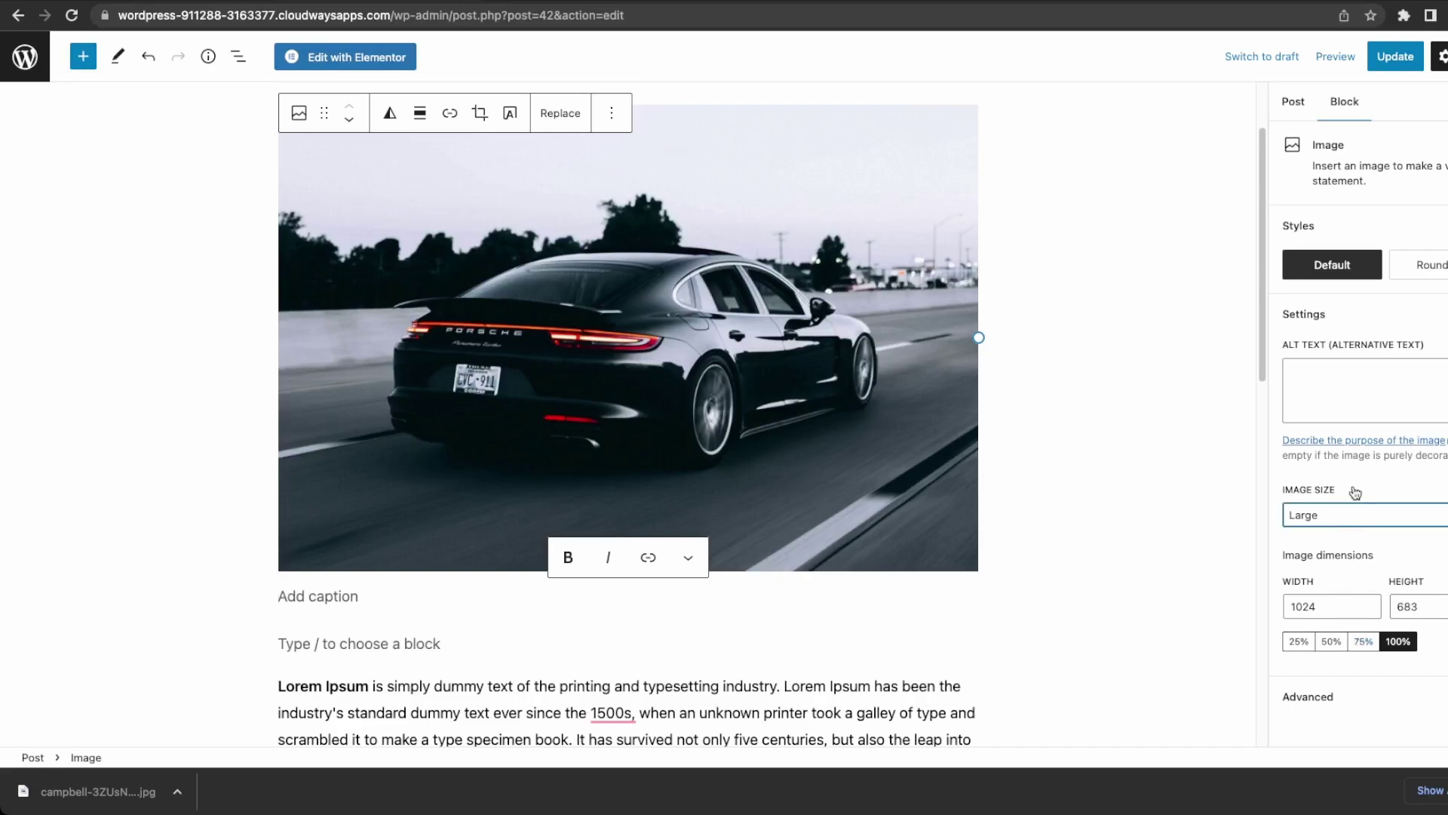
{"action": "left_click", "coordinate": [1392, 697]}
{"action": "scroll", "coordinate": [1396, 679], "scroll_direction": "up", "scroll_amount": 5}
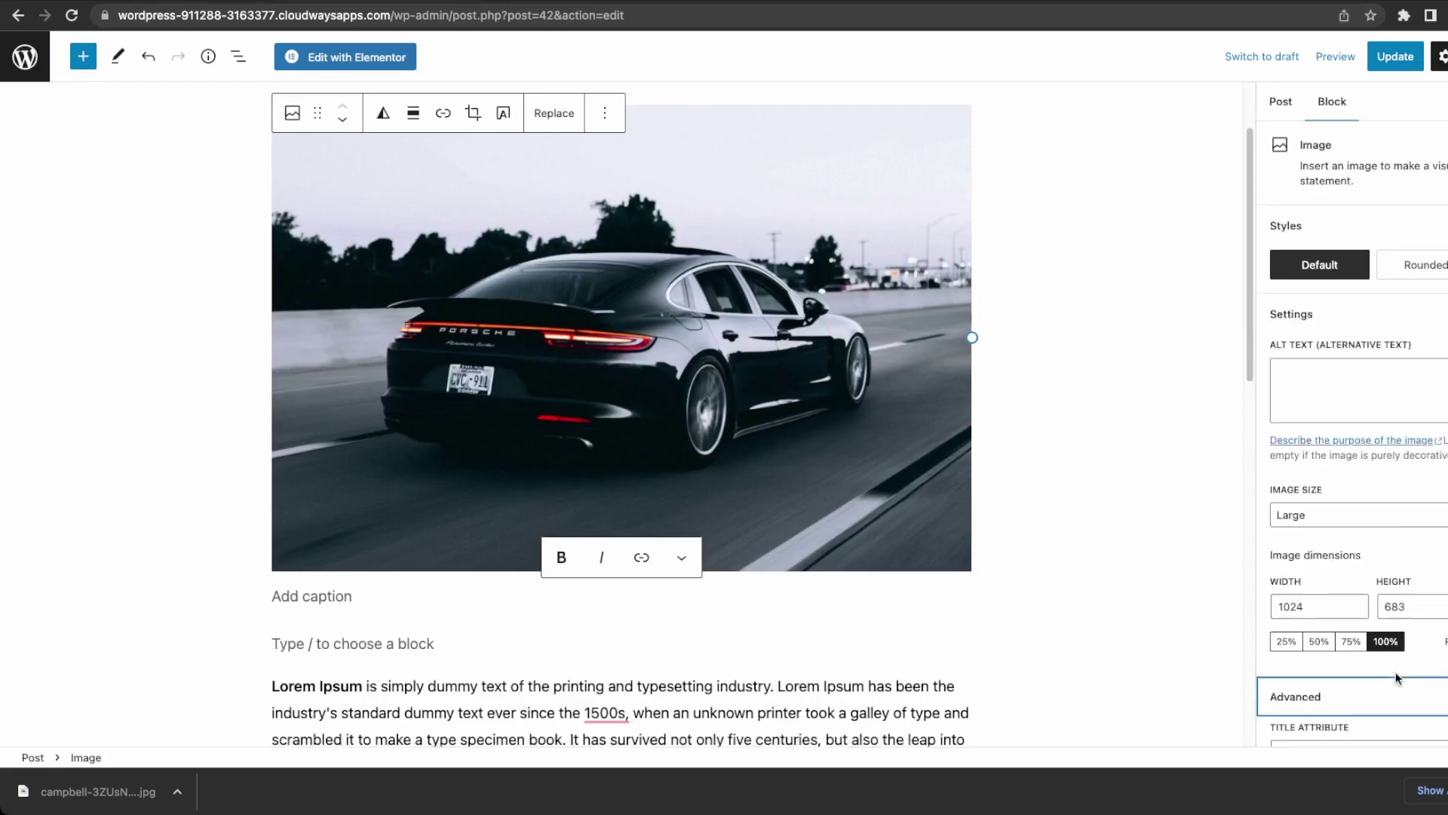
{"action": "left_click", "coordinate": [419, 126]}
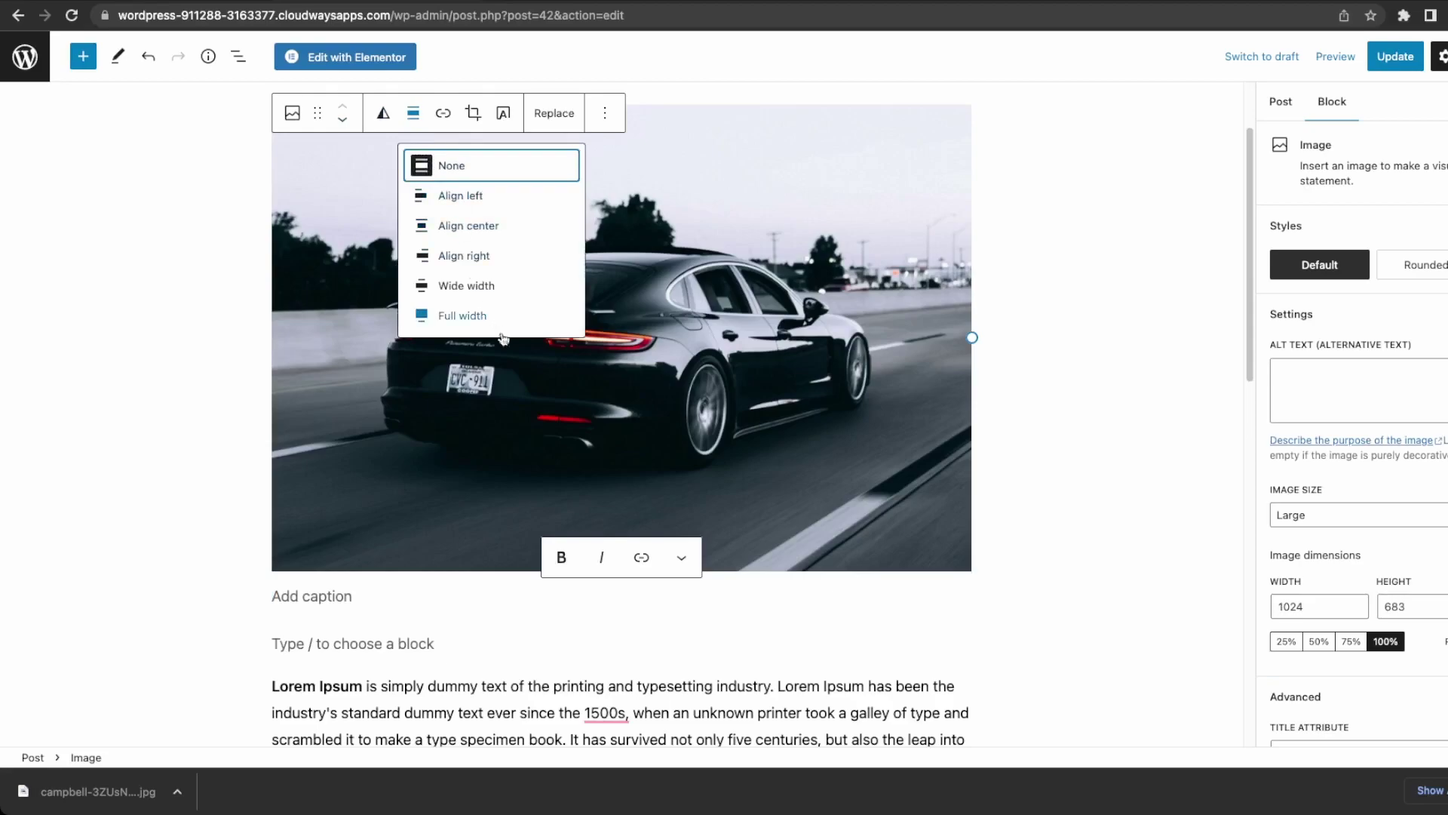
{"action": "left_click", "coordinate": [462, 227]}
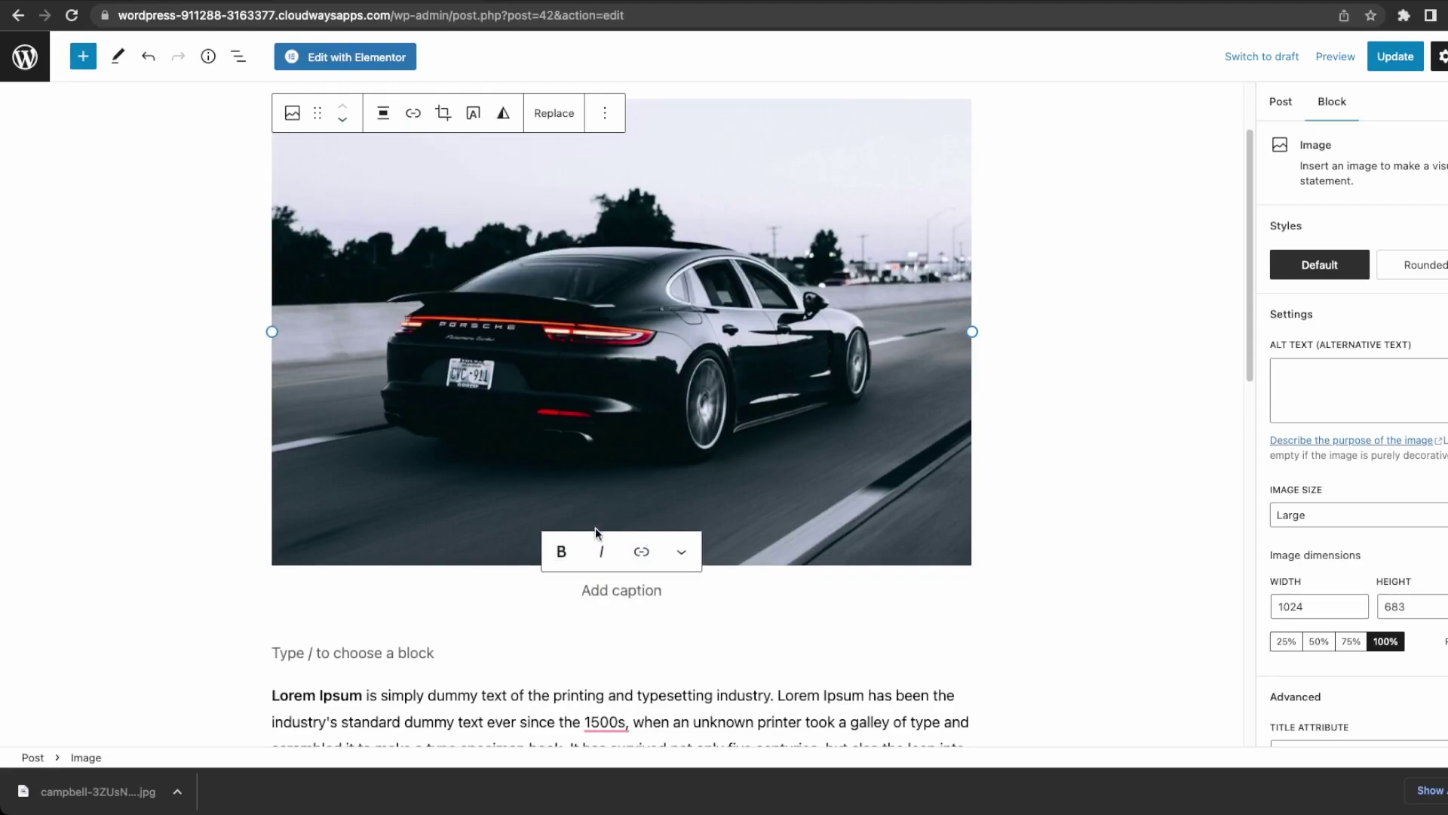
{"action": "left_click", "coordinate": [550, 641]}
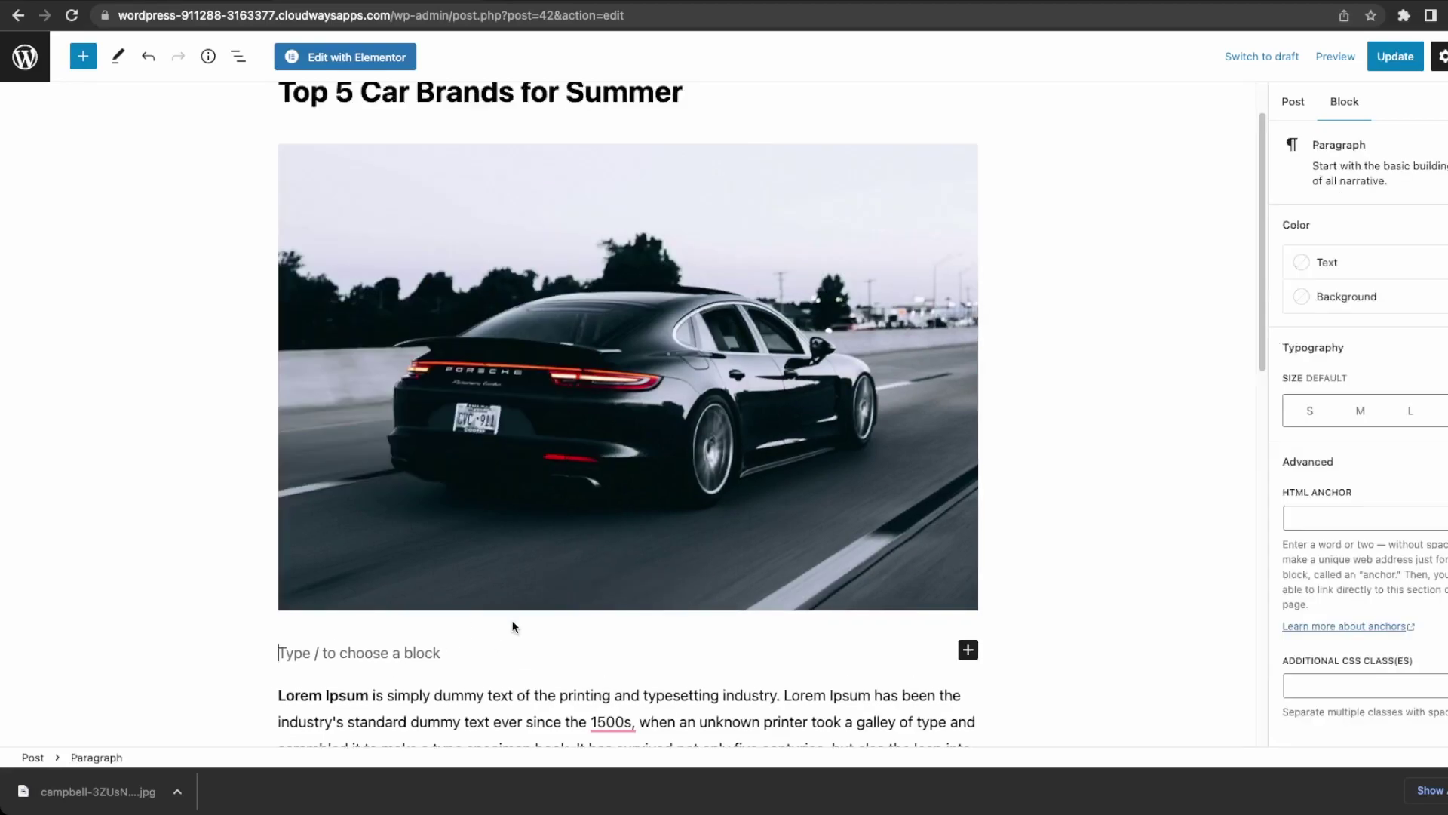
{"action": "key", "text": "BackSpace"}
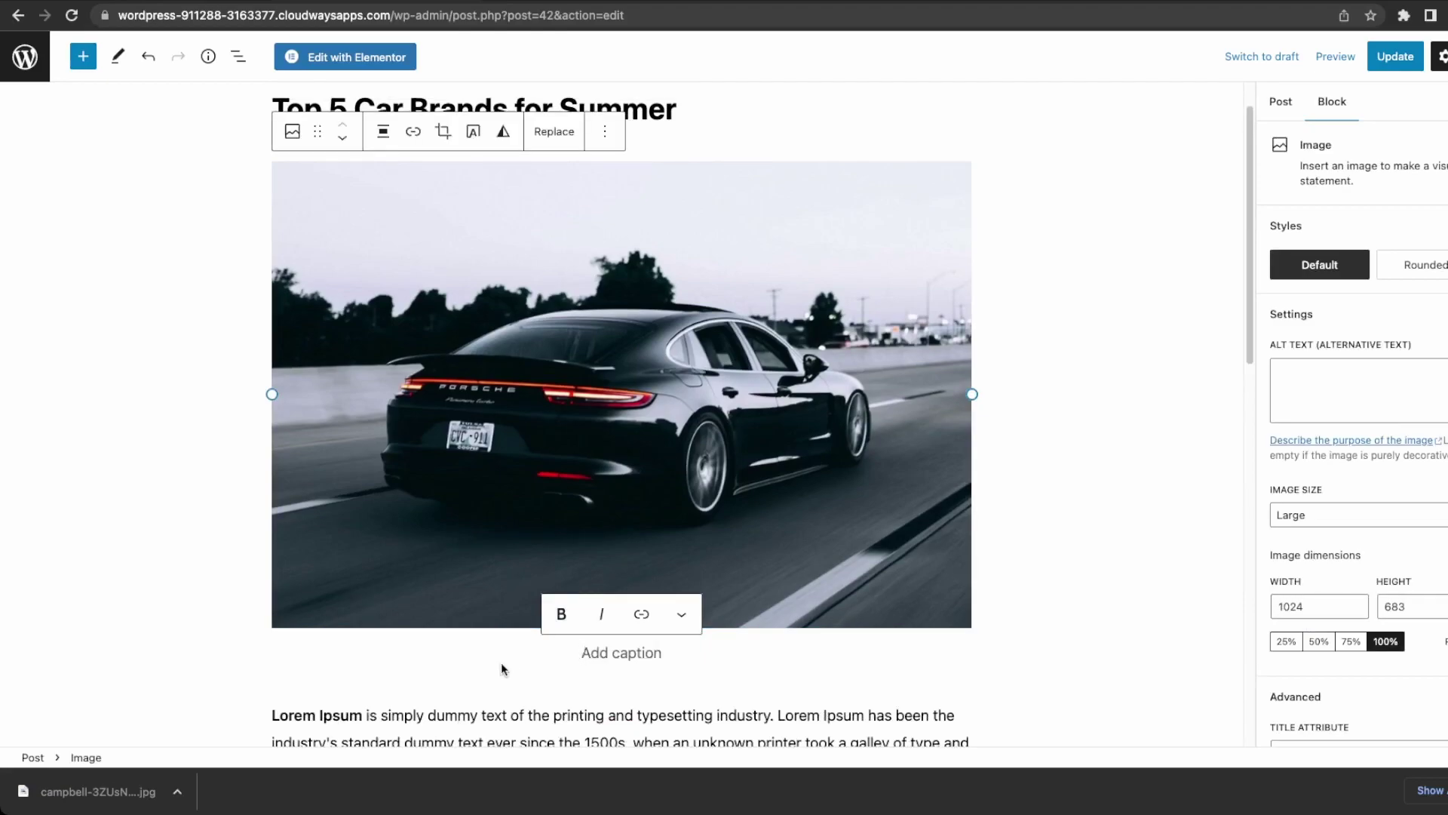
{"action": "key", "text": "BackSpace"}
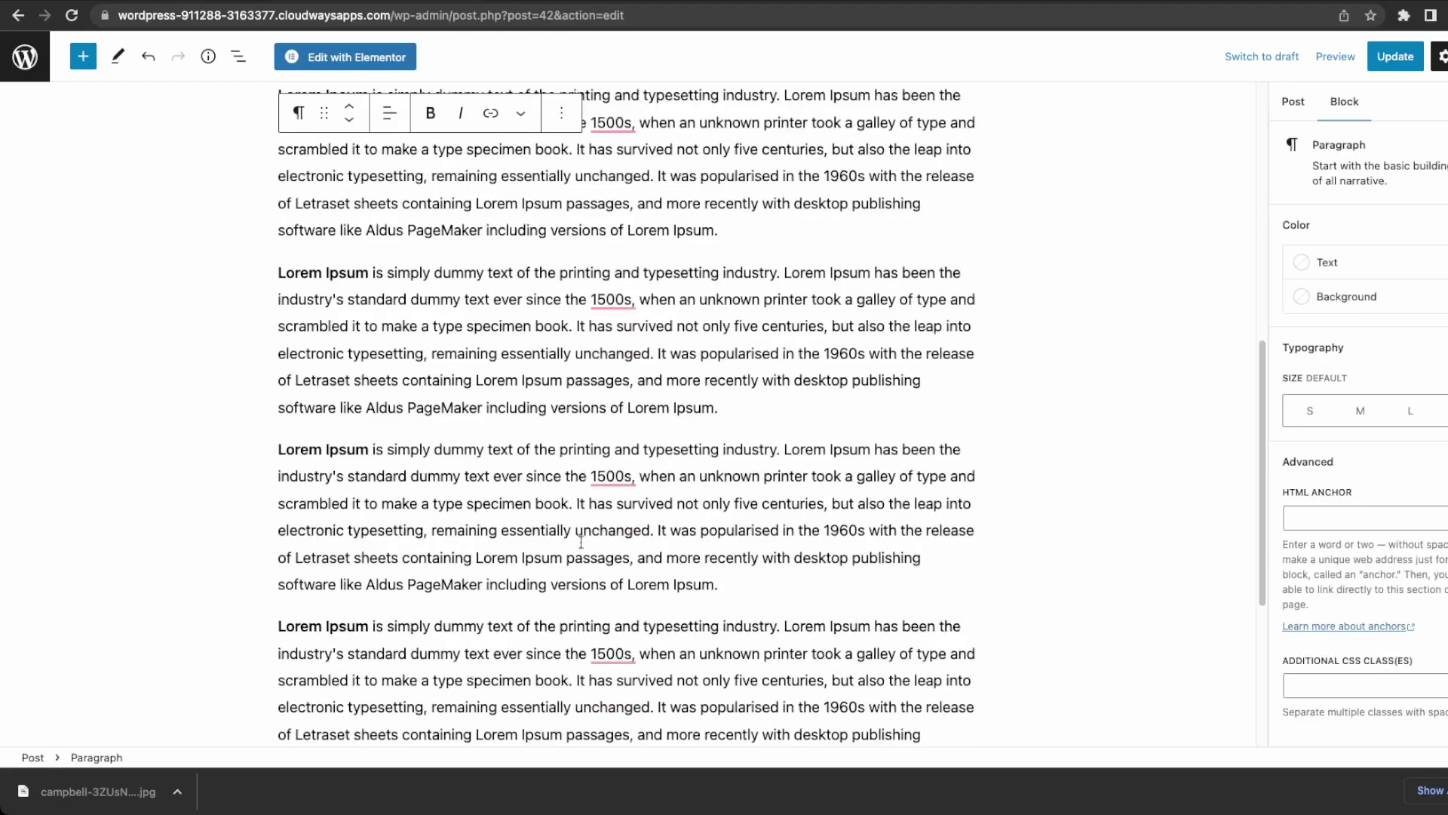
{"action": "key", "text": "ctrl+z"}
Update the post, check the image on the live page, then reopen it for editing.
{"action": "scroll", "coordinate": [626, 415], "scroll_direction": "up", "scroll_amount": 3}
{"action": "left_click", "coordinate": [1396, 56]}
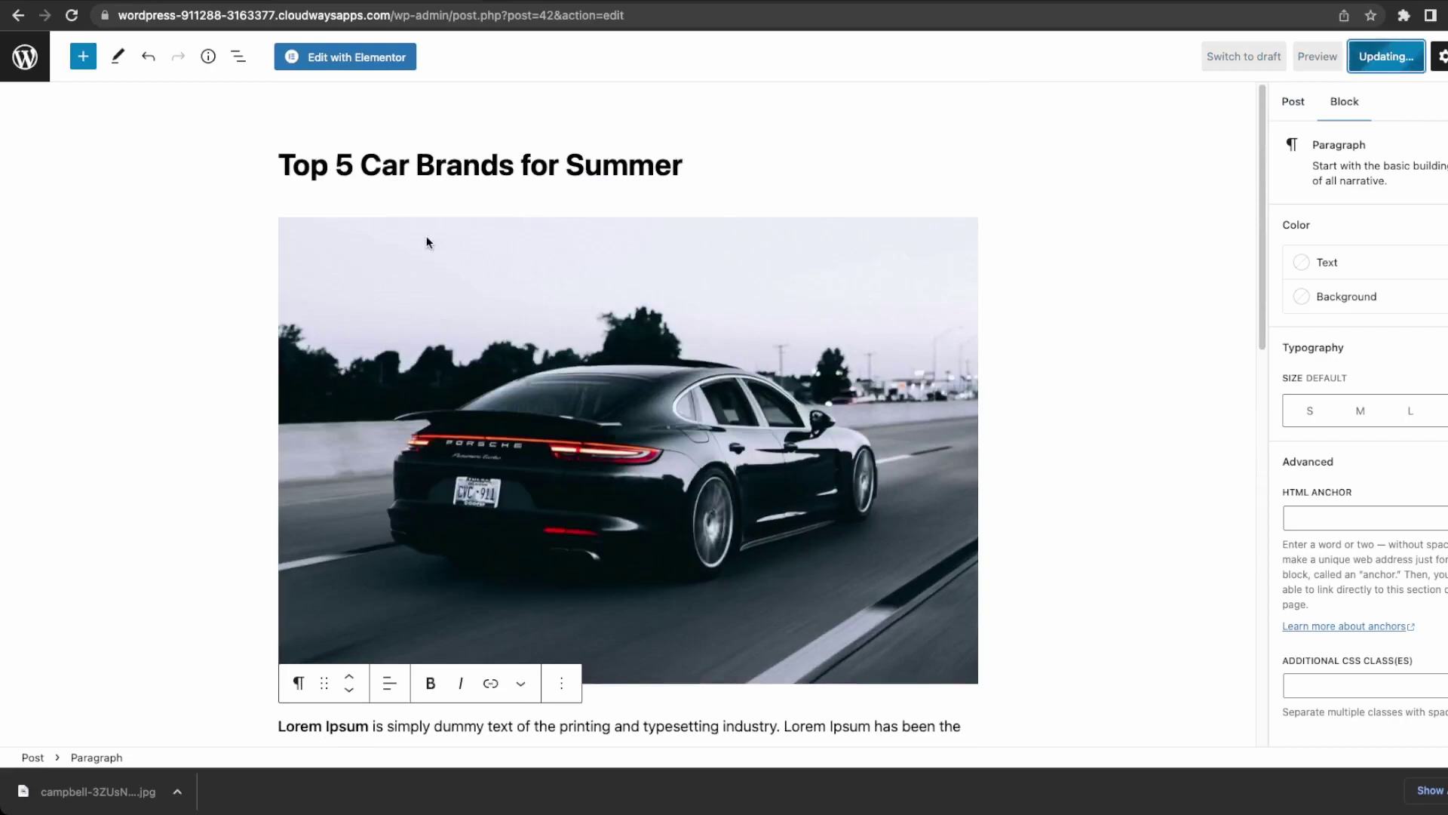
{"action": "left_click", "coordinate": [156, 713]}
{"action": "scroll", "coordinate": [427, 588], "scroll_direction": "down", "scroll_amount": 5}
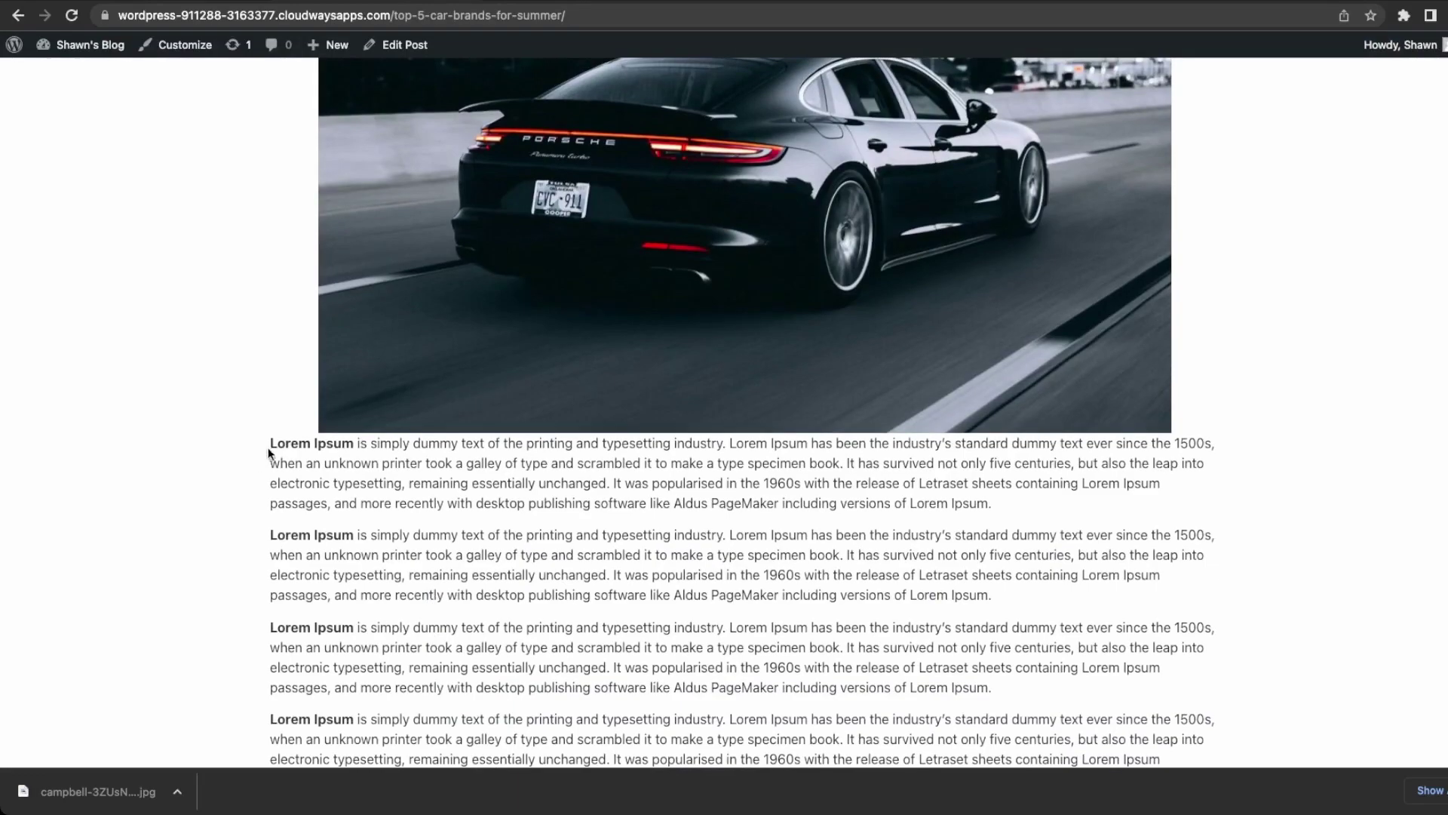
{"action": "scroll", "coordinate": [402, 420], "scroll_direction": "up", "scroll_amount": 5}
{"action": "left_click", "coordinate": [398, 47]}
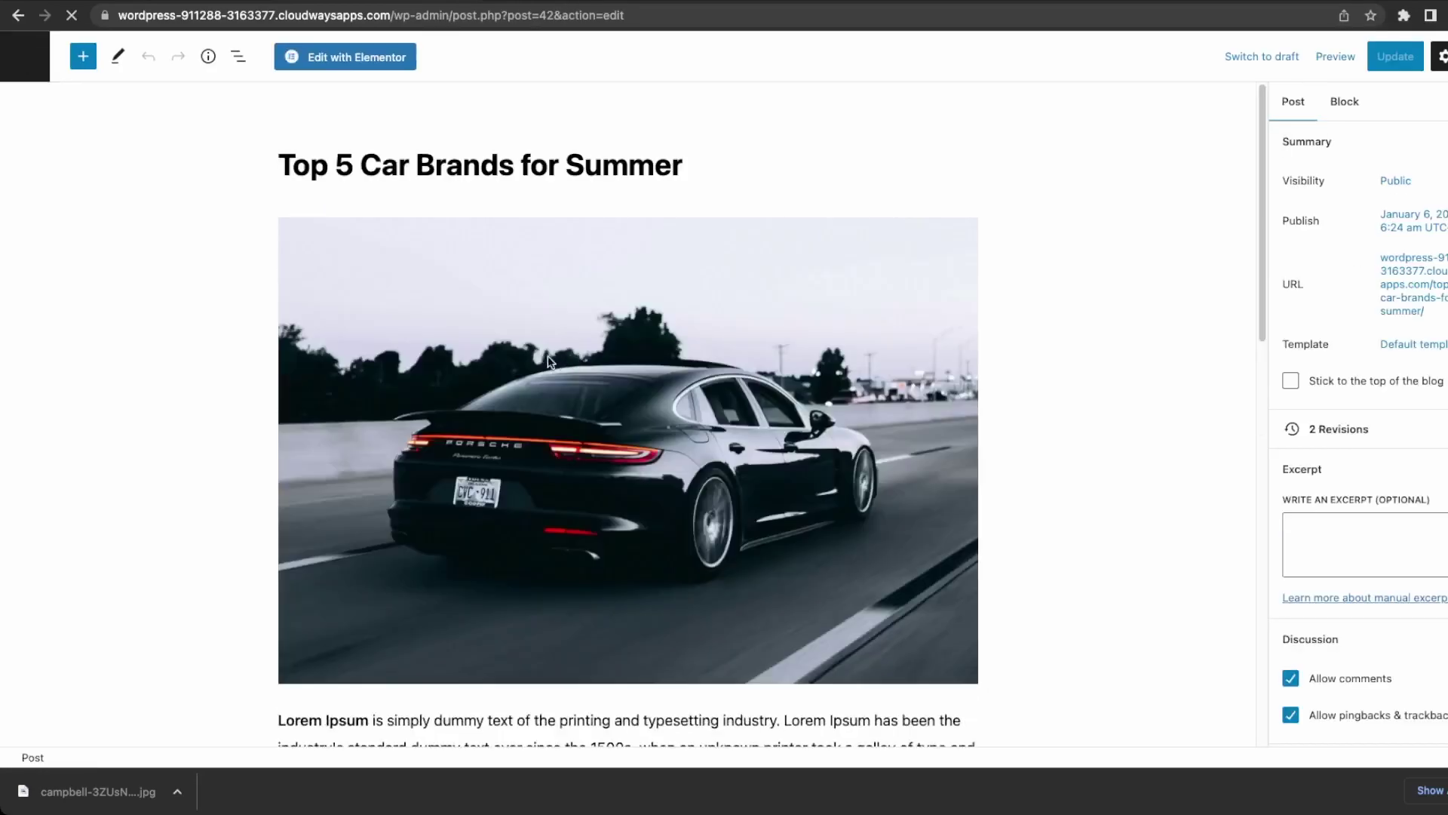
Align the car image left and add an empty paragraph above the text.
{"action": "left_click", "coordinate": [430, 408]}
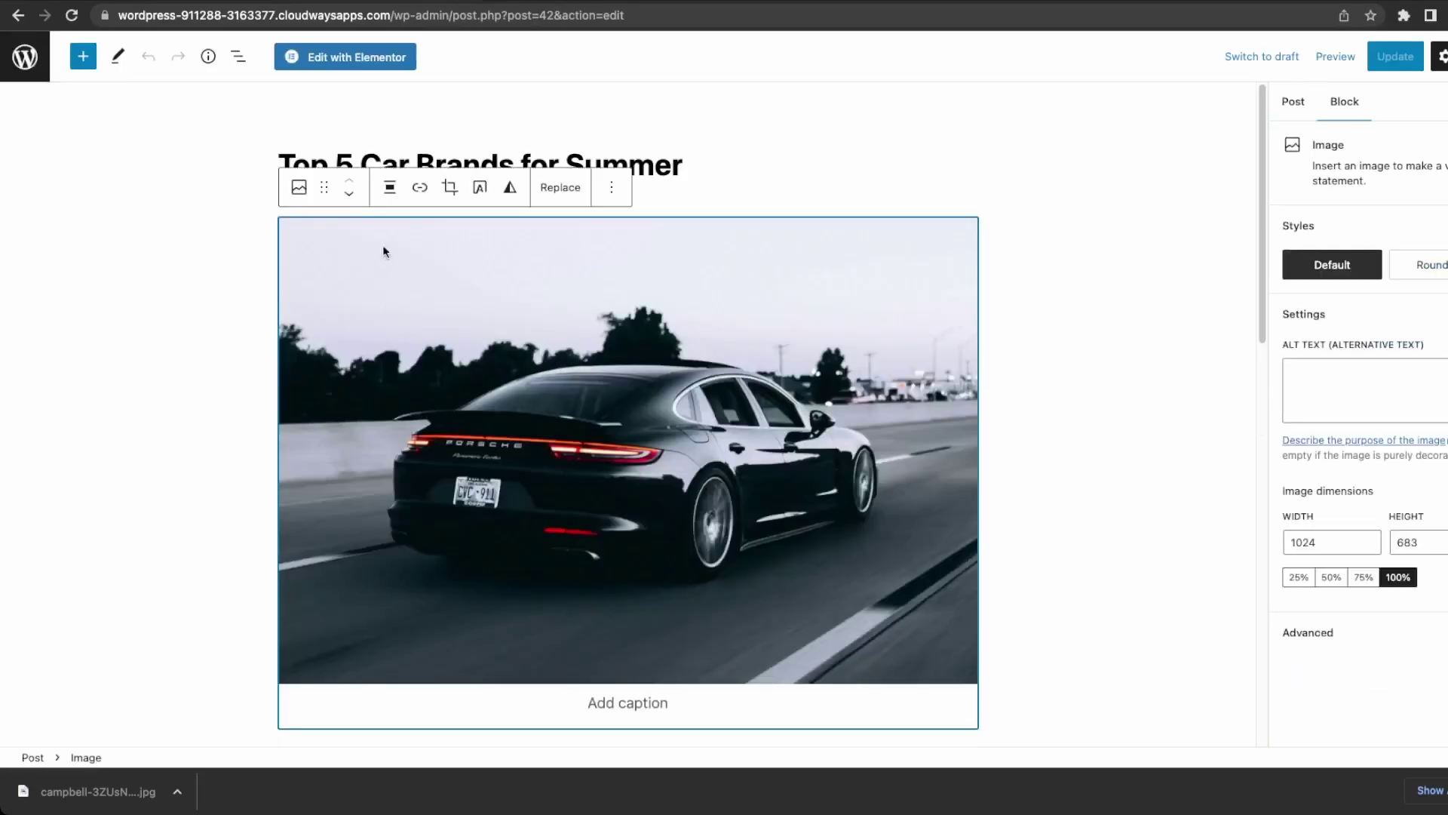
{"action": "left_click", "coordinate": [397, 195]}
{"action": "left_click", "coordinate": [398, 268]}
{"action": "left_click", "coordinate": [1041, 451]}
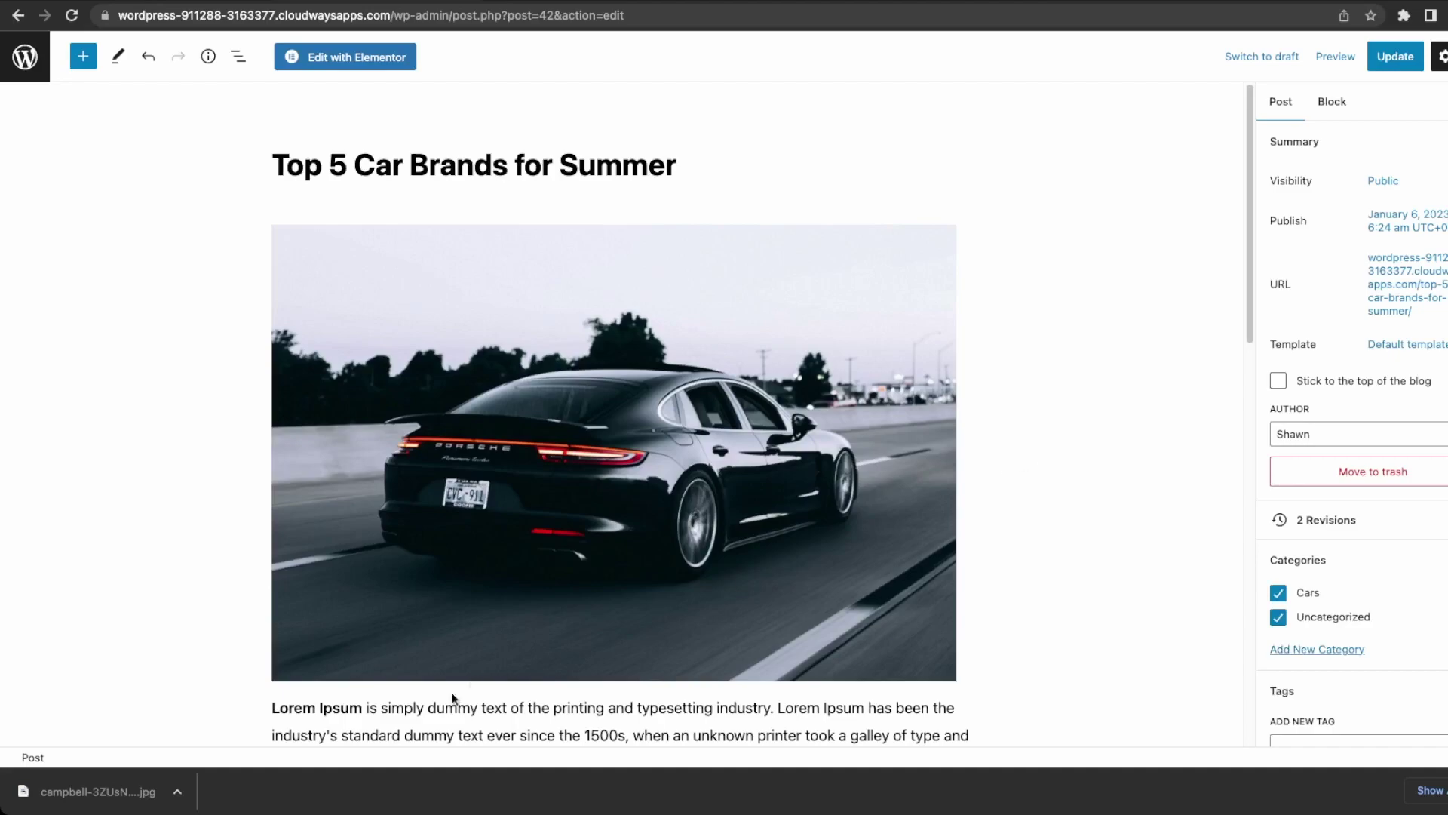
{"action": "left_click", "coordinate": [273, 708]}
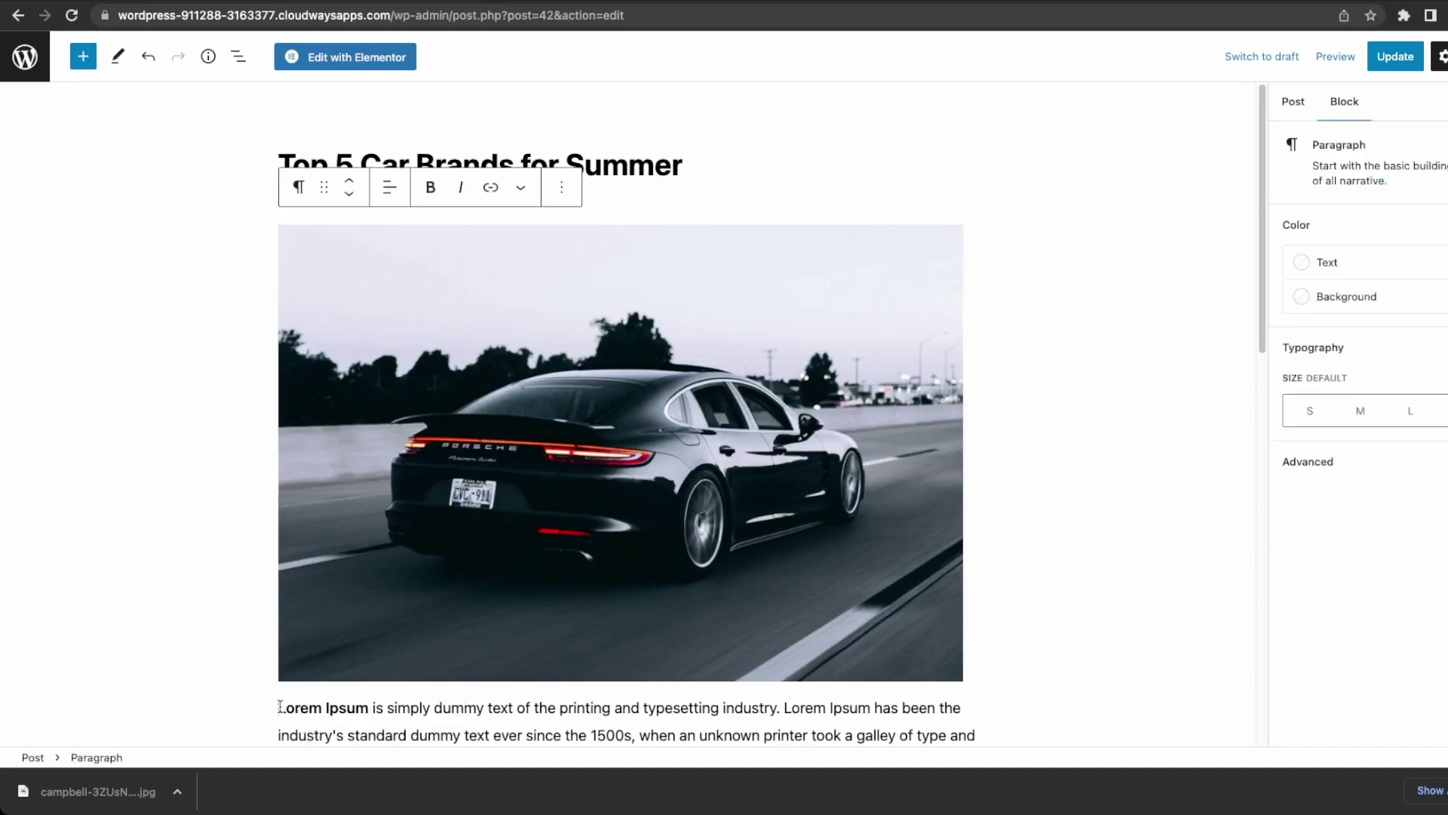
{"action": "key", "text": "Return"}
{"action": "scroll", "coordinate": [595, 585], "scroll_direction": "down", "scroll_amount": 4}
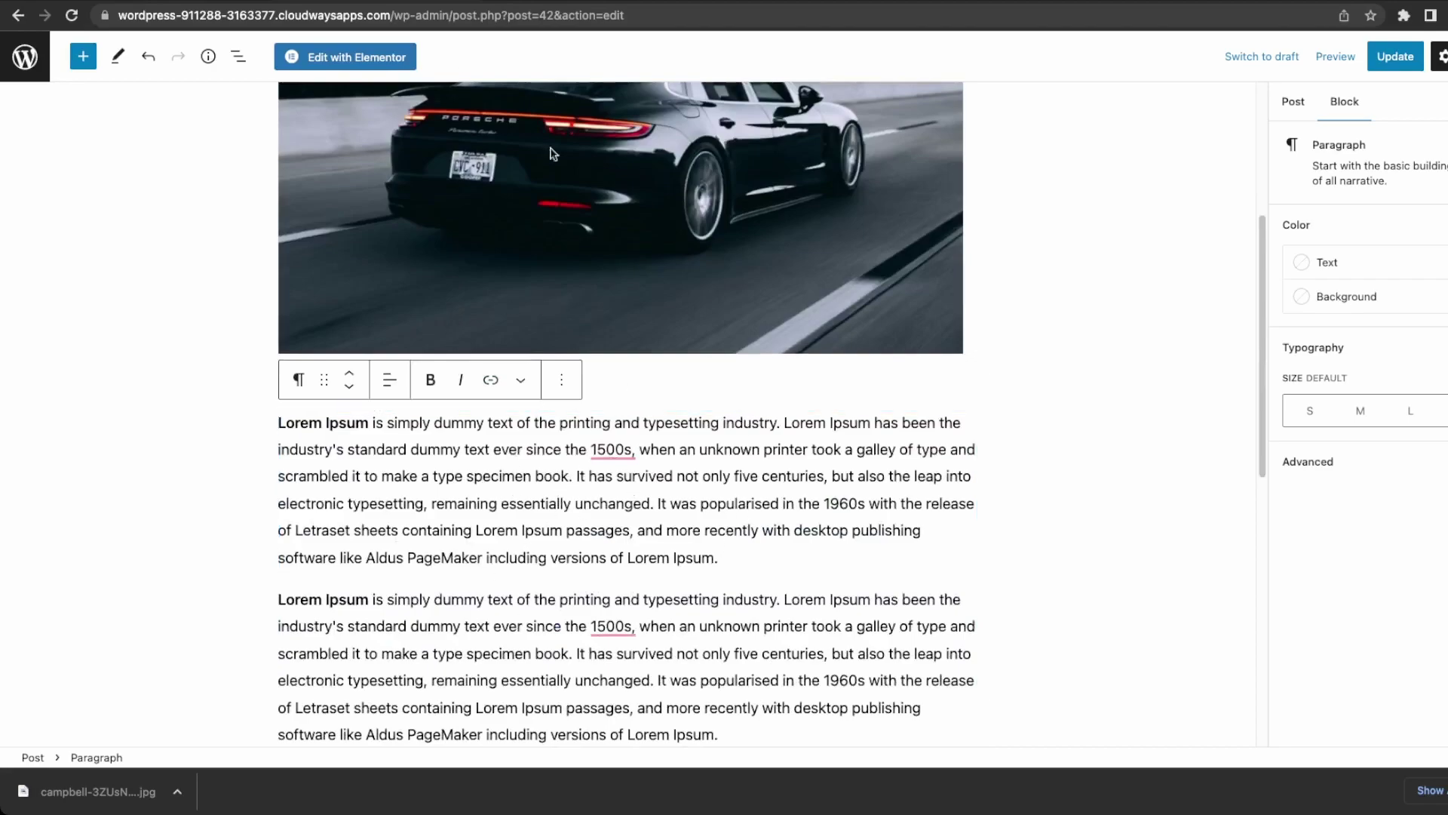
Update the post and review the left-aligned image on the live page.
{"action": "left_click", "coordinate": [1393, 59]}
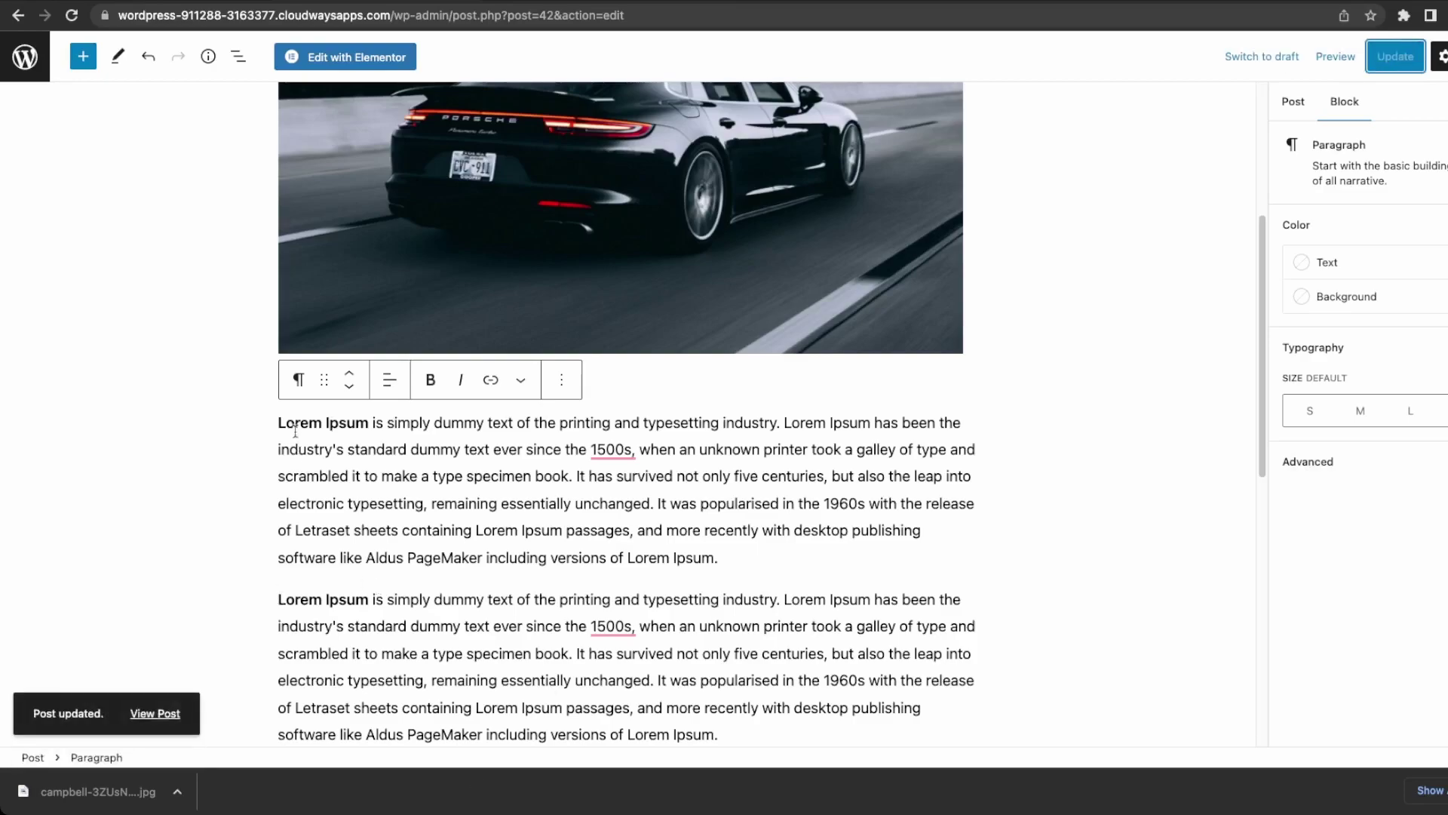
{"action": "left_click", "coordinate": [168, 715]}
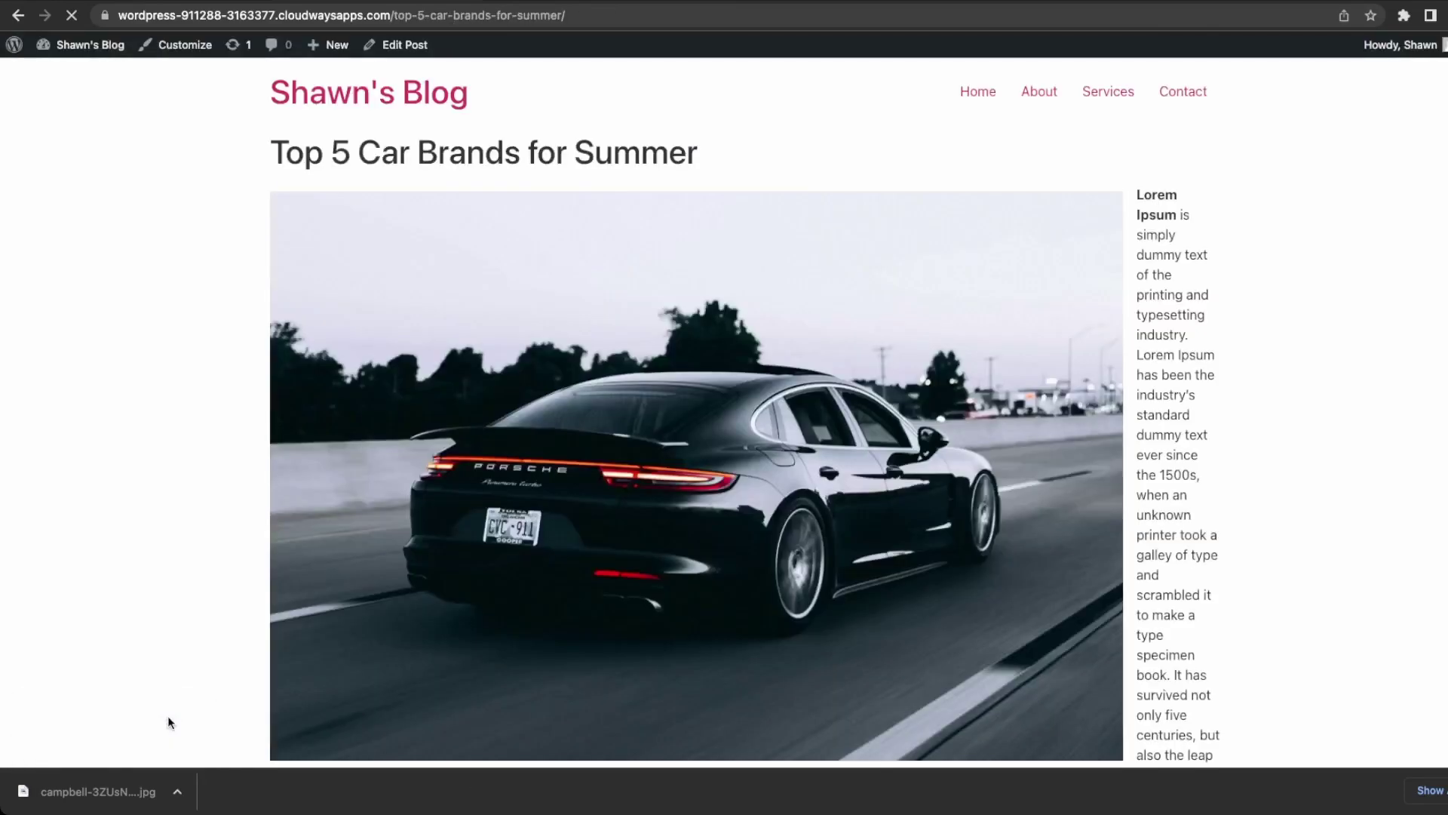
{"action": "scroll", "coordinate": [484, 550], "scroll_direction": "down", "scroll_amount": 5}
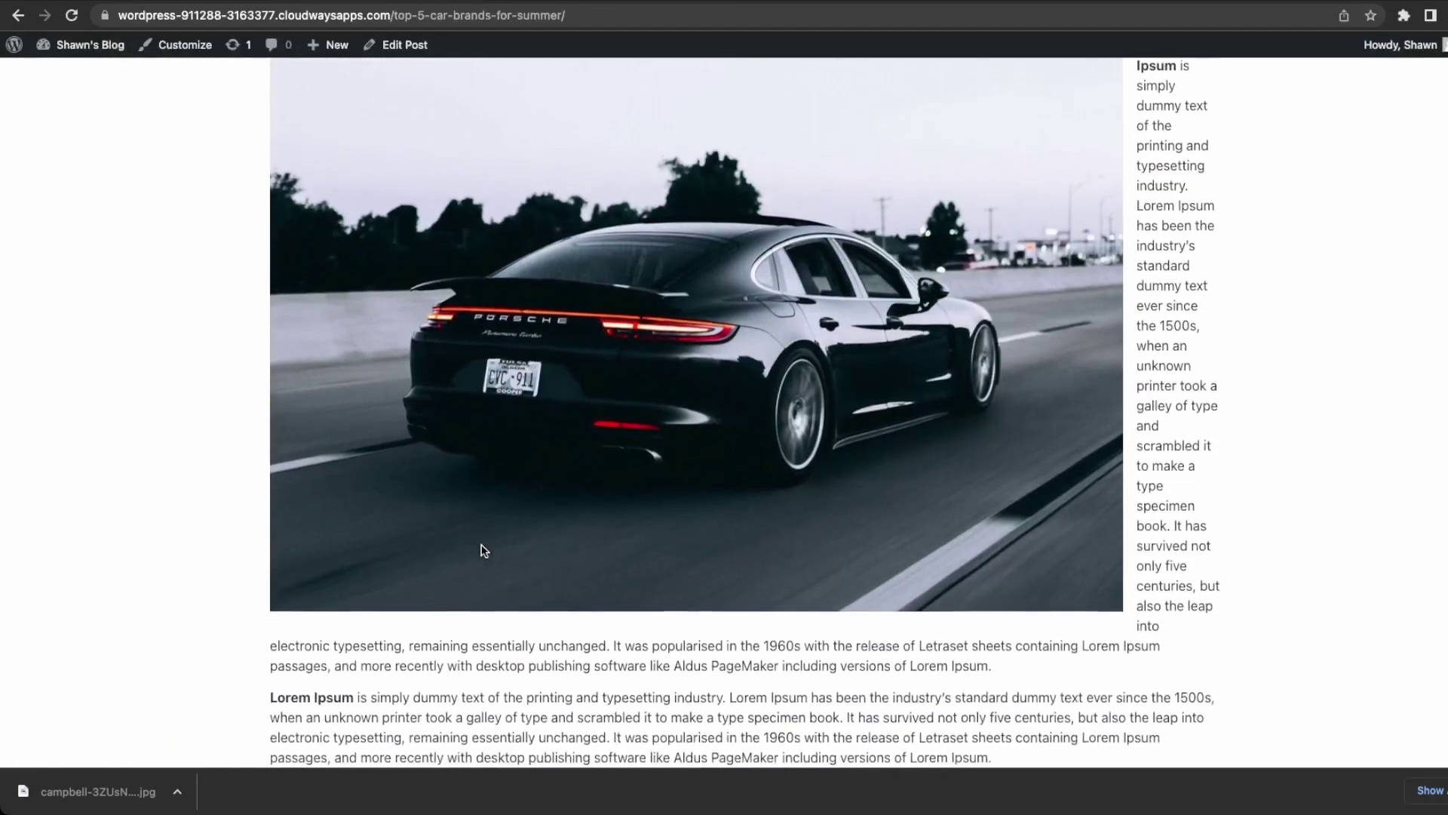
{"action": "scroll", "coordinate": [485, 550], "scroll_direction": "down", "scroll_amount": 1}
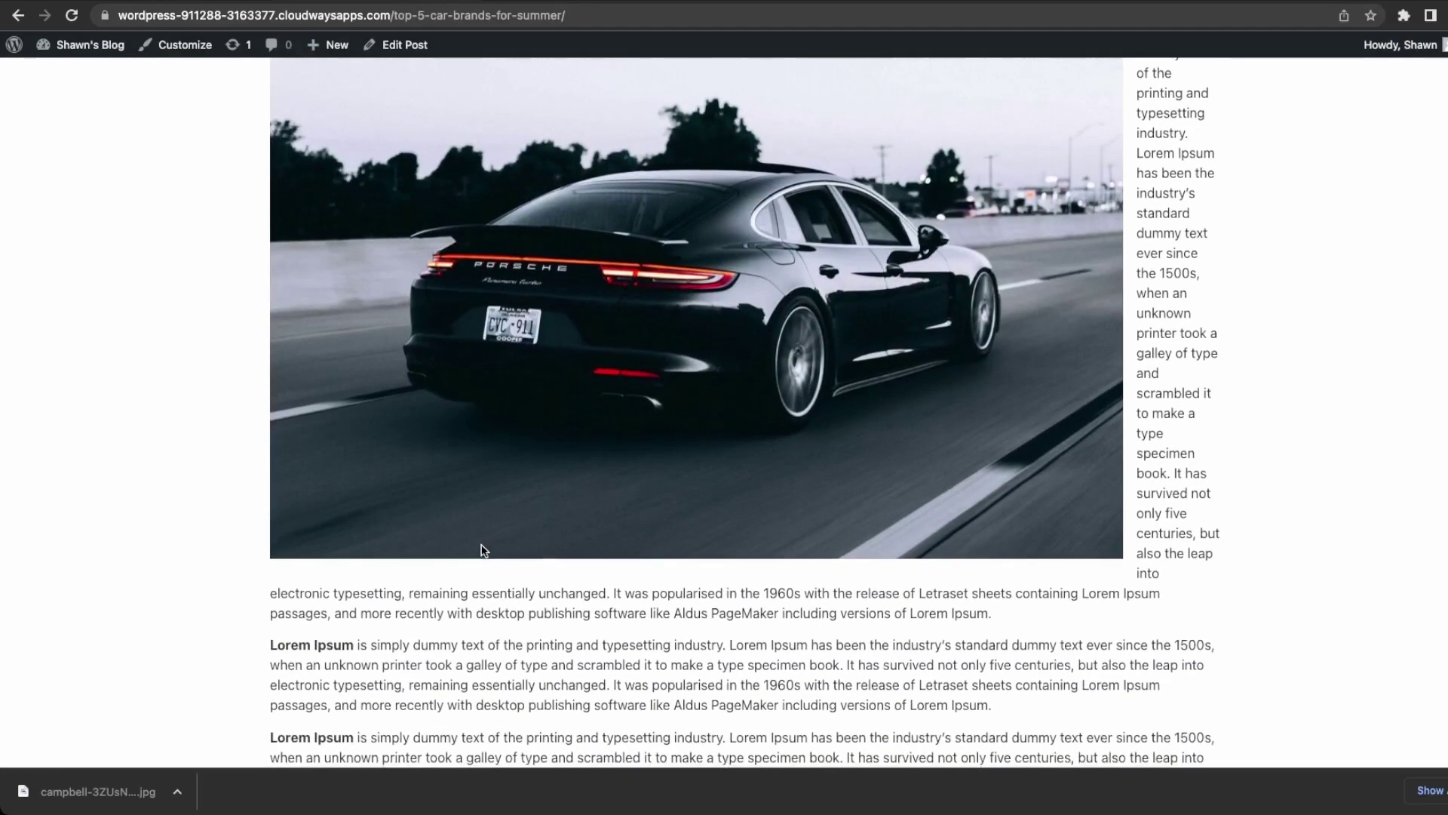
{"action": "scroll", "coordinate": [484, 551], "scroll_direction": "up", "scroll_amount": 1}
{"action": "scroll", "coordinate": [388, 72], "scroll_direction": "up", "scroll_amount": 3}
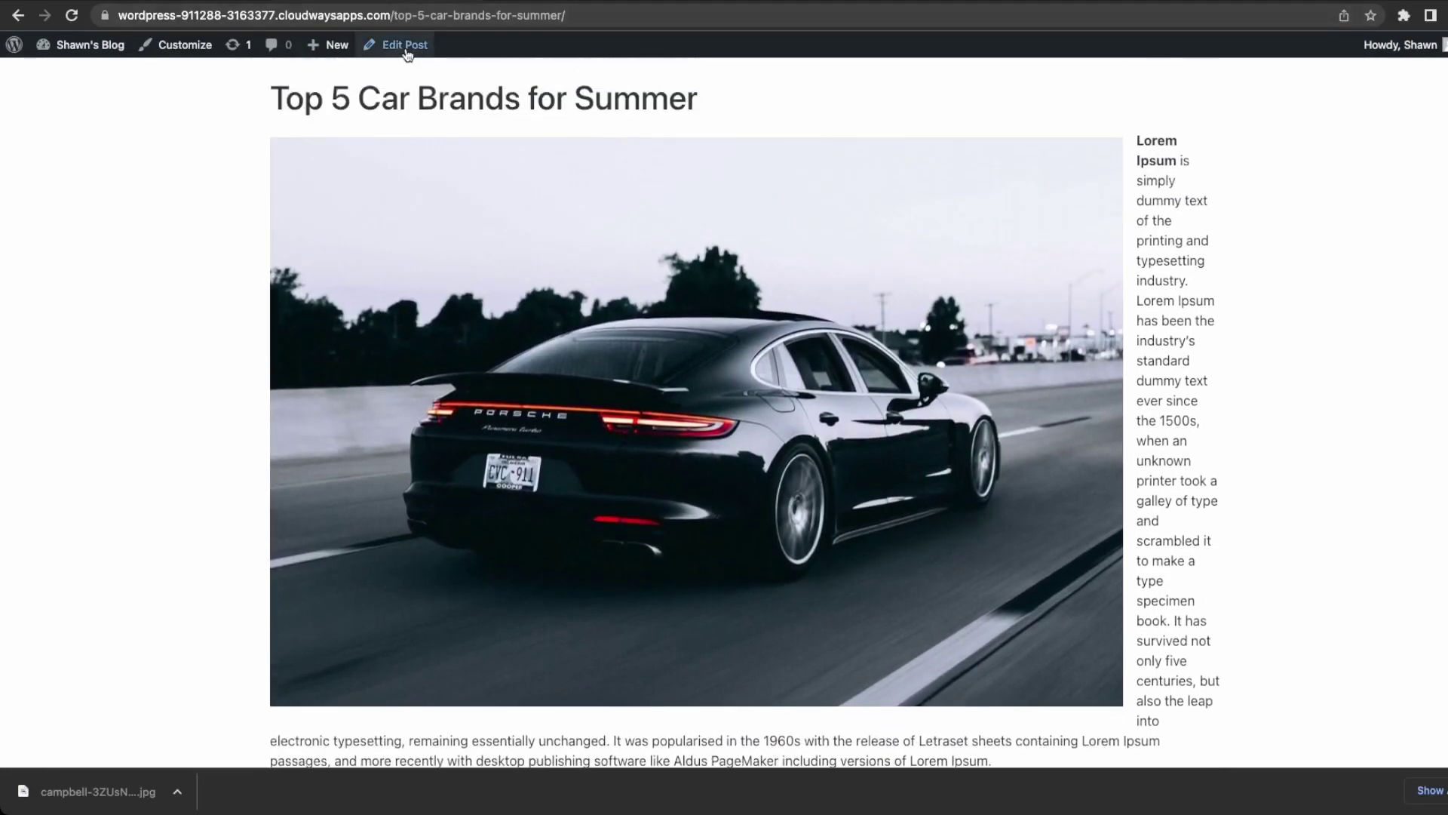
Back in the editor, remove the car image's left alignment so text no longer wraps.
{"action": "left_click", "coordinate": [405, 47]}
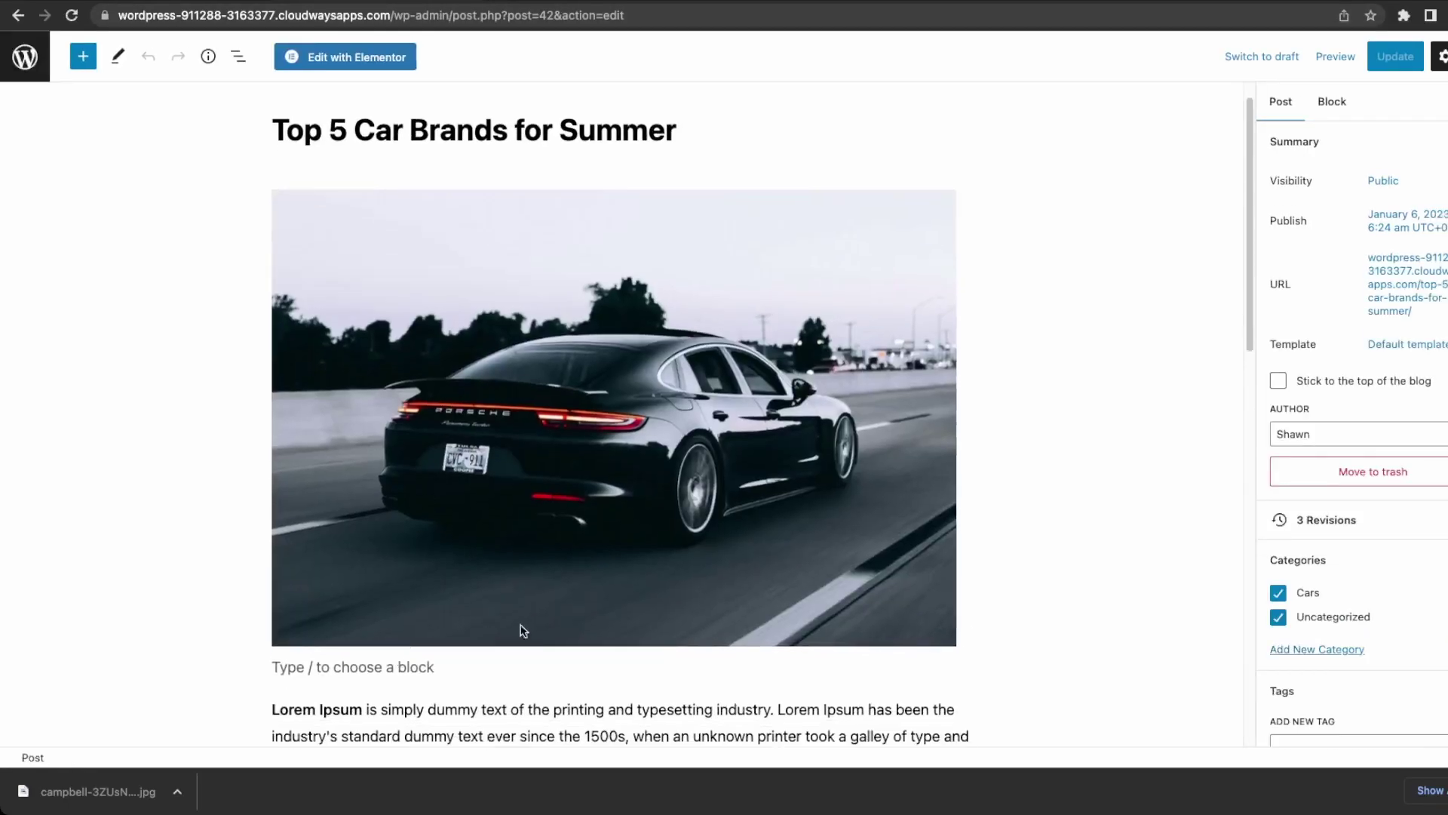
{"action": "left_click", "coordinate": [457, 671]}
{"action": "scroll", "coordinate": [445, 641], "scroll_direction": "down", "scroll_amount": 8}
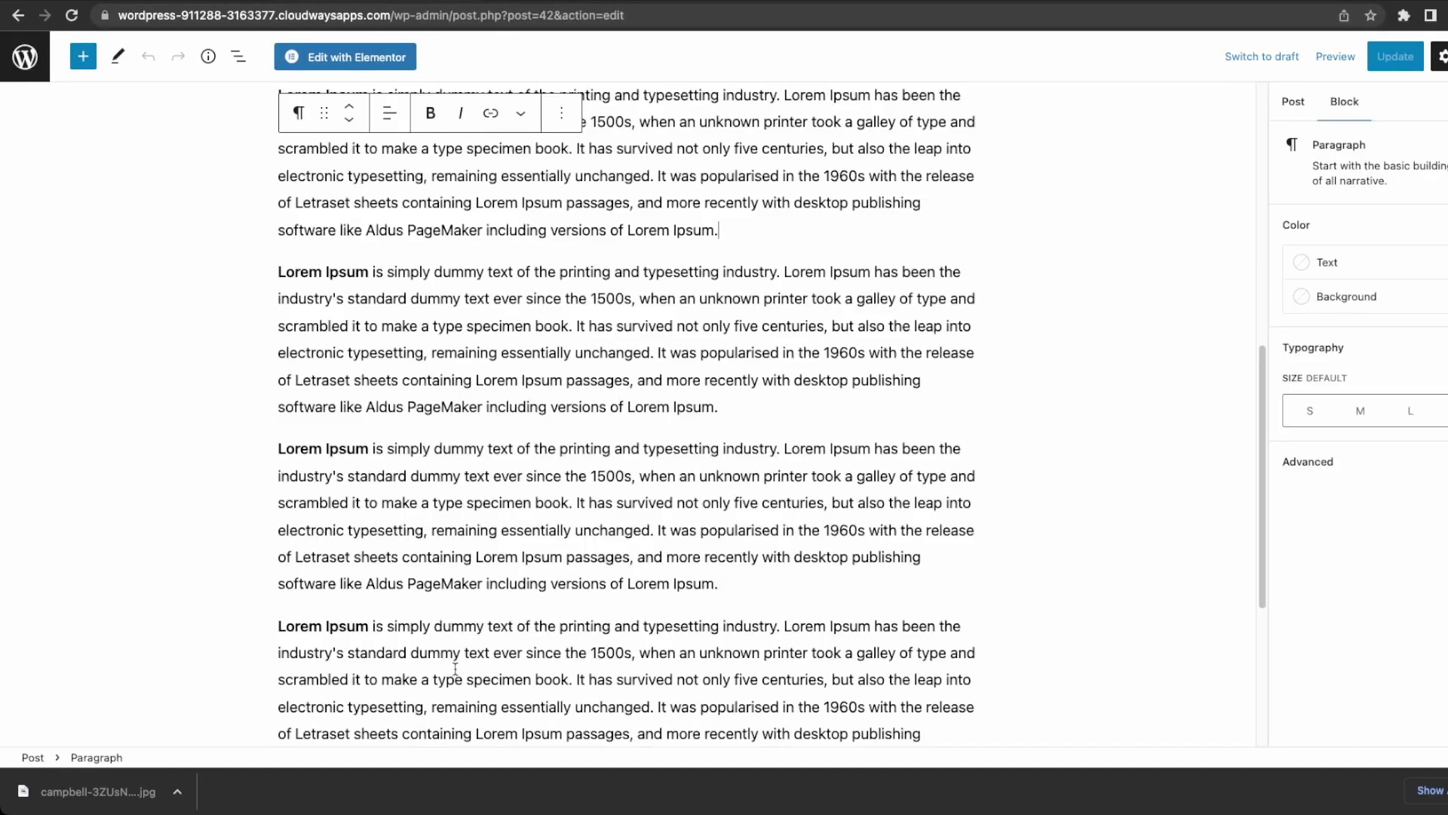
{"action": "scroll", "coordinate": [430, 606], "scroll_direction": "up", "scroll_amount": 2}
{"action": "left_click", "coordinate": [563, 148]}
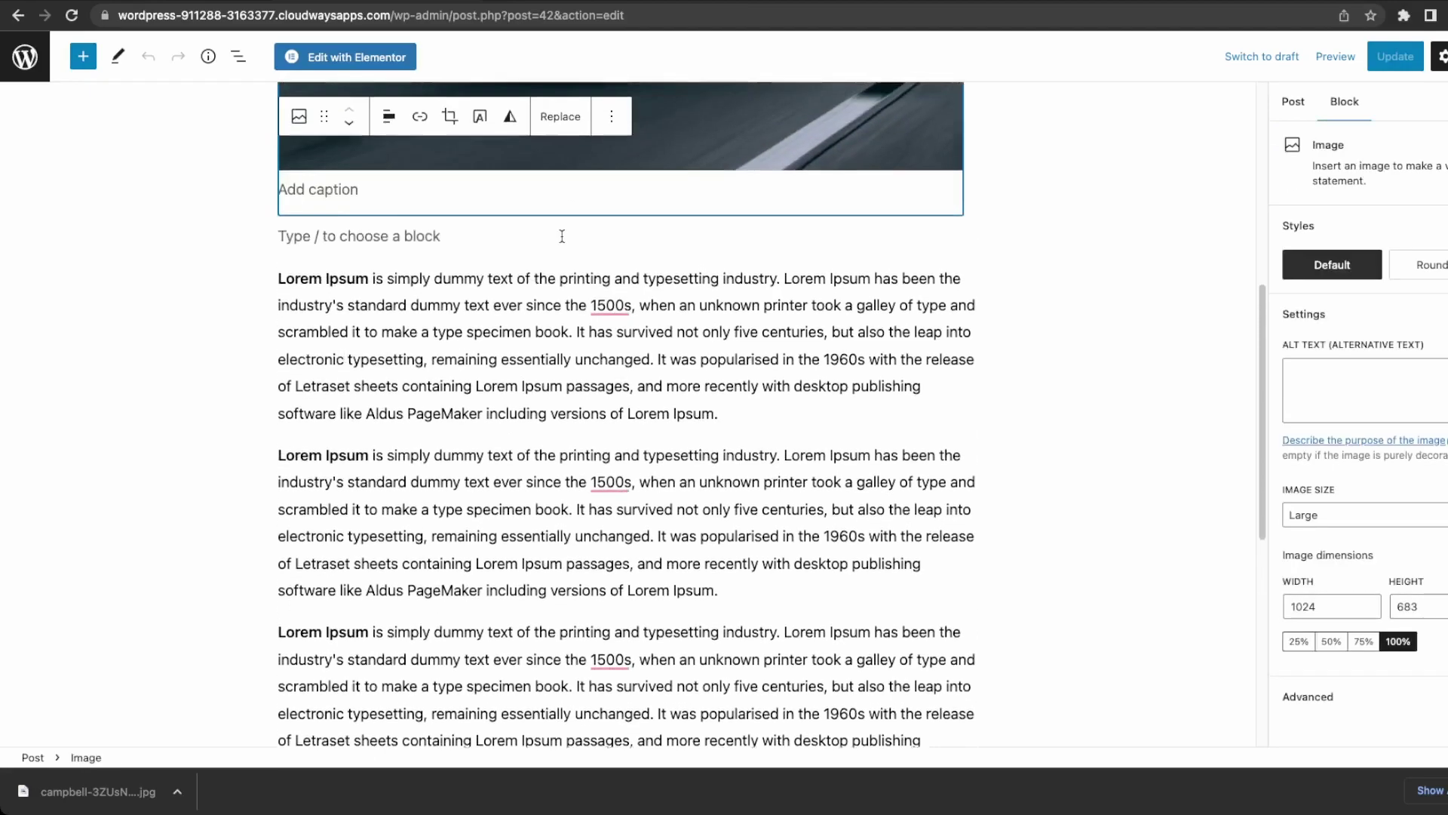
{"action": "scroll", "coordinate": [563, 236], "scroll_direction": "up", "scroll_amount": 1}
{"action": "left_click", "coordinate": [385, 116]}
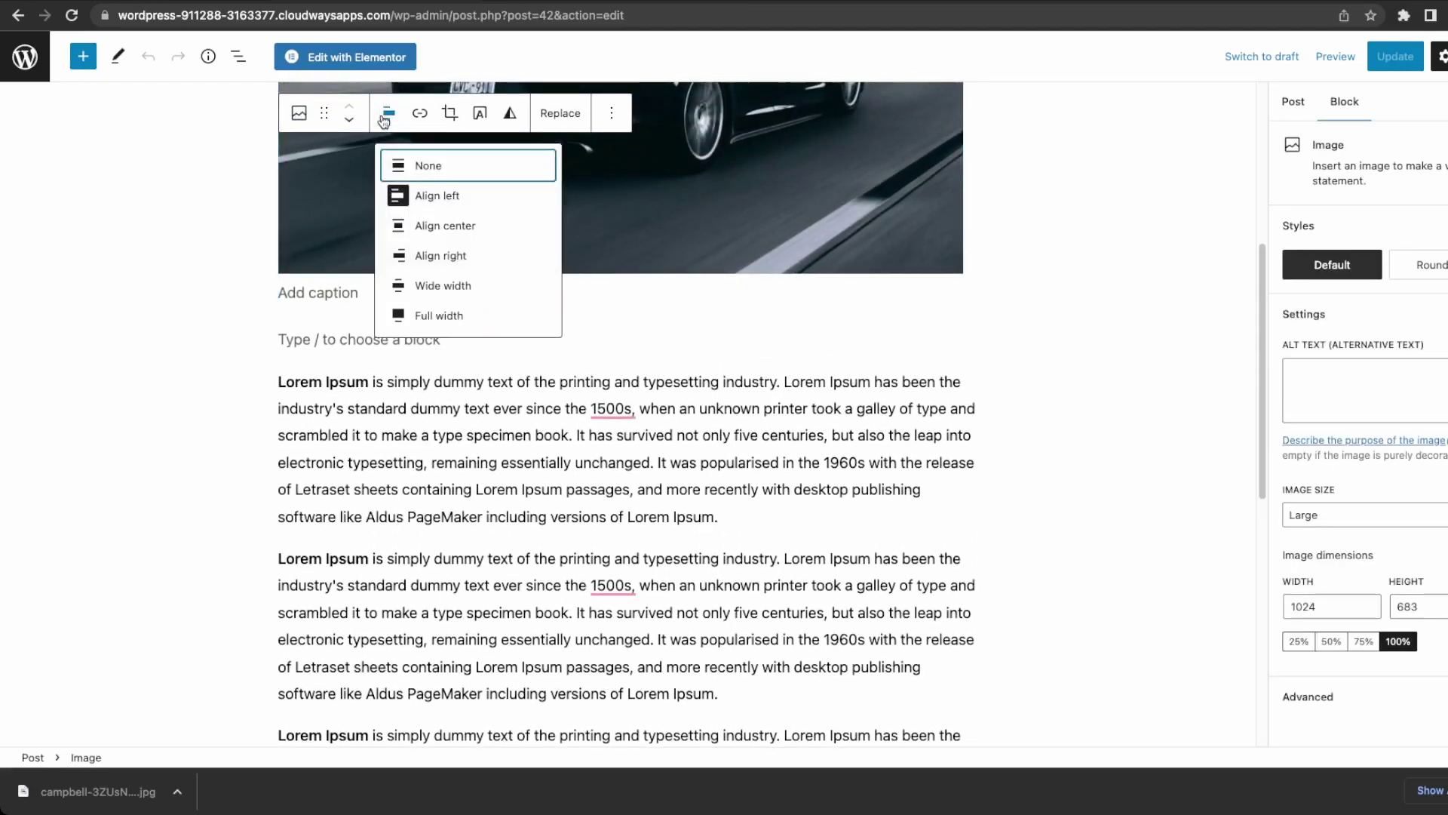
{"action": "left_click", "coordinate": [414, 197]}
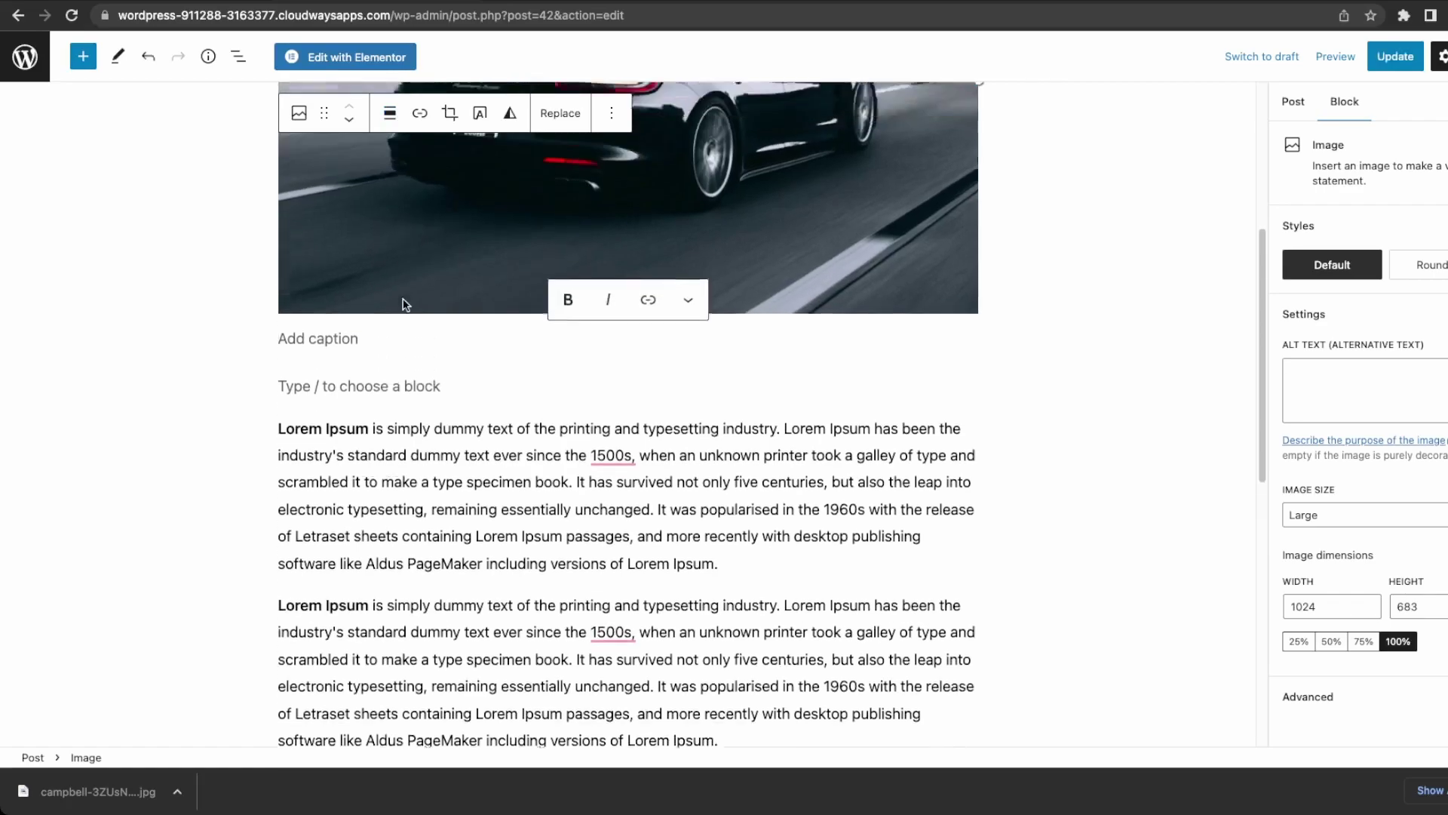
{"action": "left_click", "coordinate": [309, 491]}
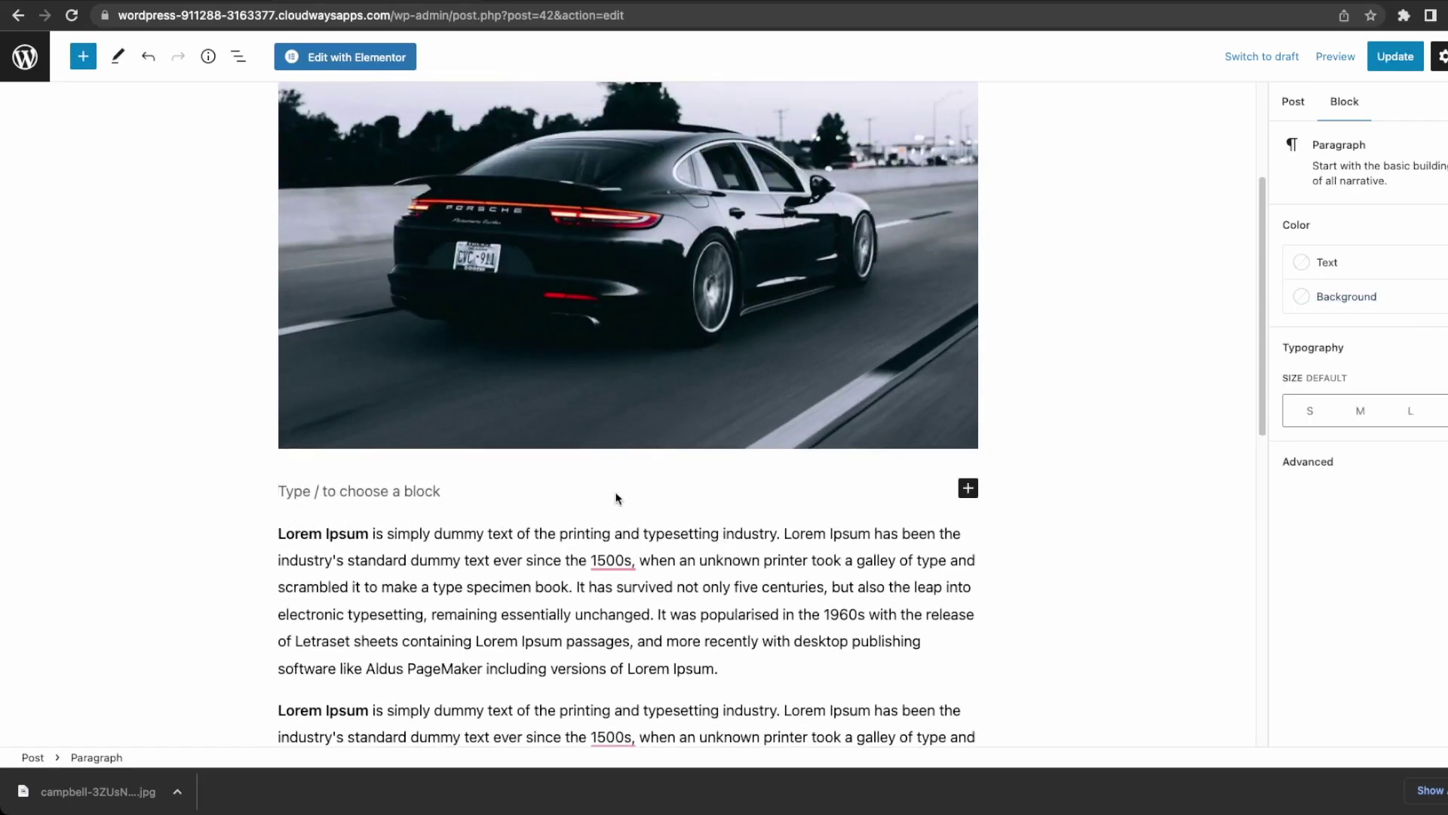
Update the post and check the photo now sits above the paragraphs on the live page.
{"action": "left_click", "coordinate": [1396, 57]}
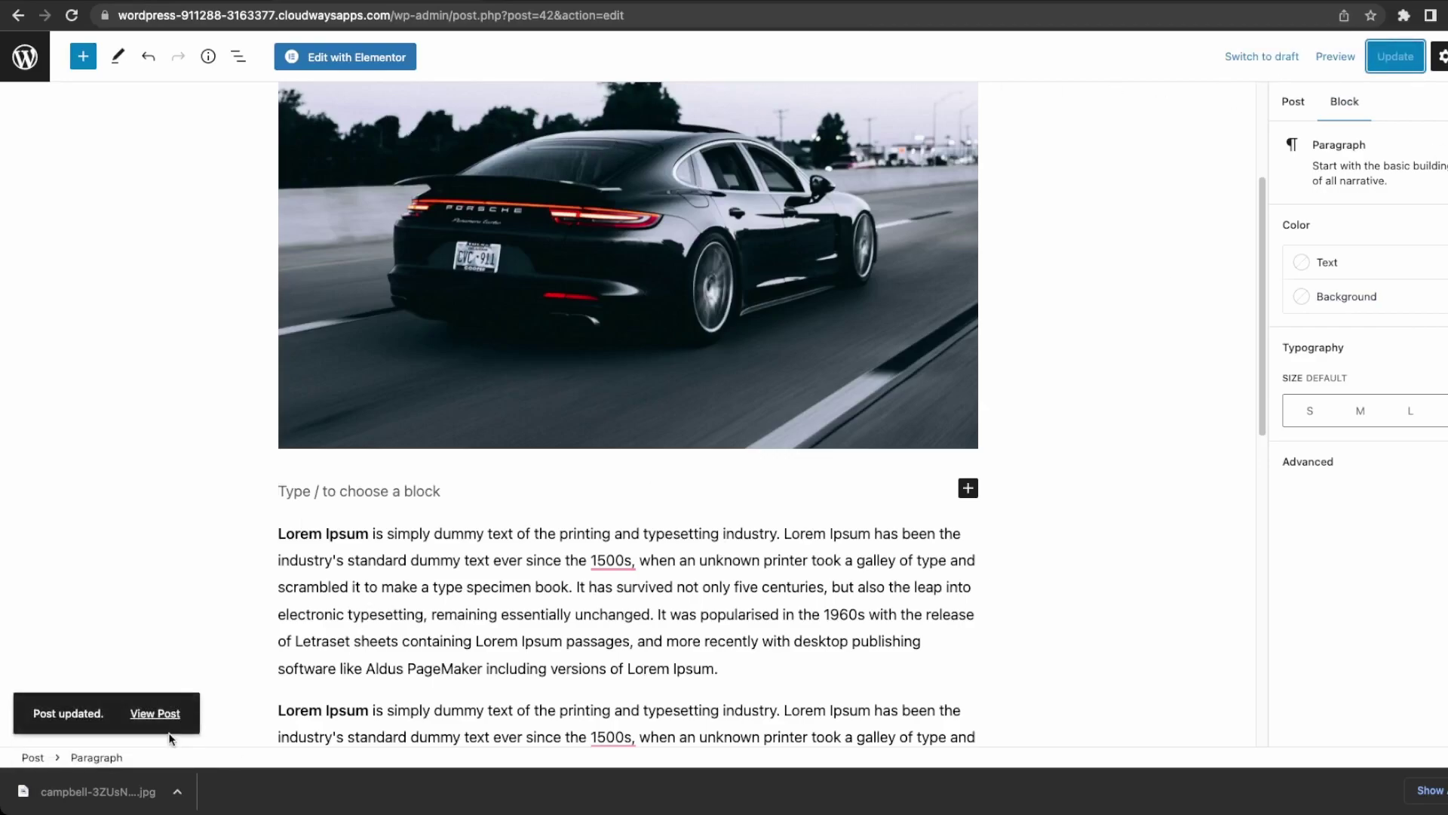
{"action": "left_click", "coordinate": [177, 715]}
{"action": "scroll", "coordinate": [747, 526], "scroll_direction": "down", "scroll_amount": 1}
{"action": "scroll", "coordinate": [749, 527], "scroll_direction": "down", "scroll_amount": 6}
{"action": "scroll", "coordinate": [477, 469], "scroll_direction": "up", "scroll_amount": 4}
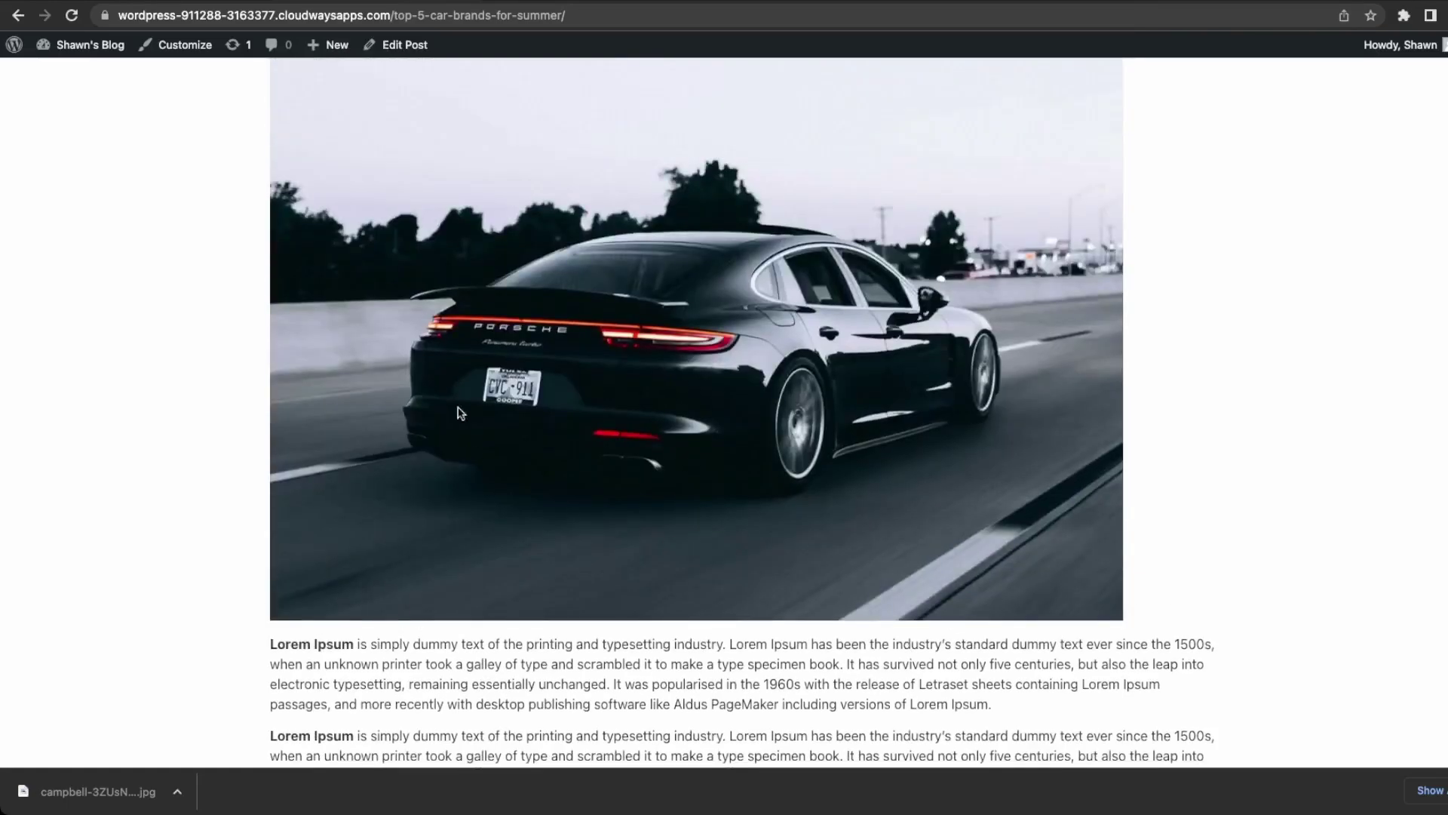
{"action": "scroll", "coordinate": [604, 365], "scroll_direction": "down", "scroll_amount": 4}
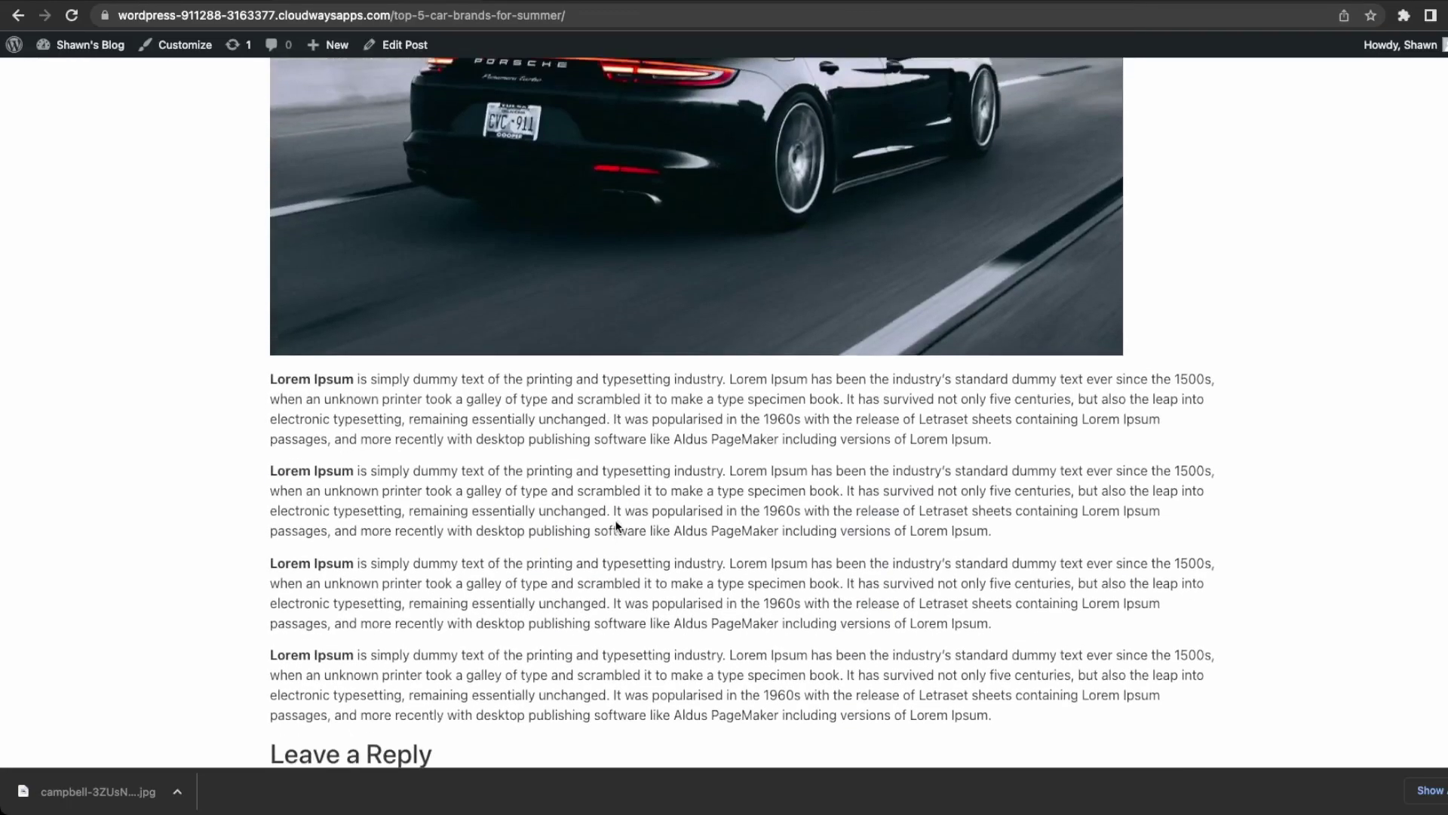
{"action": "scroll", "coordinate": [617, 526], "scroll_direction": "up", "scroll_amount": 6}
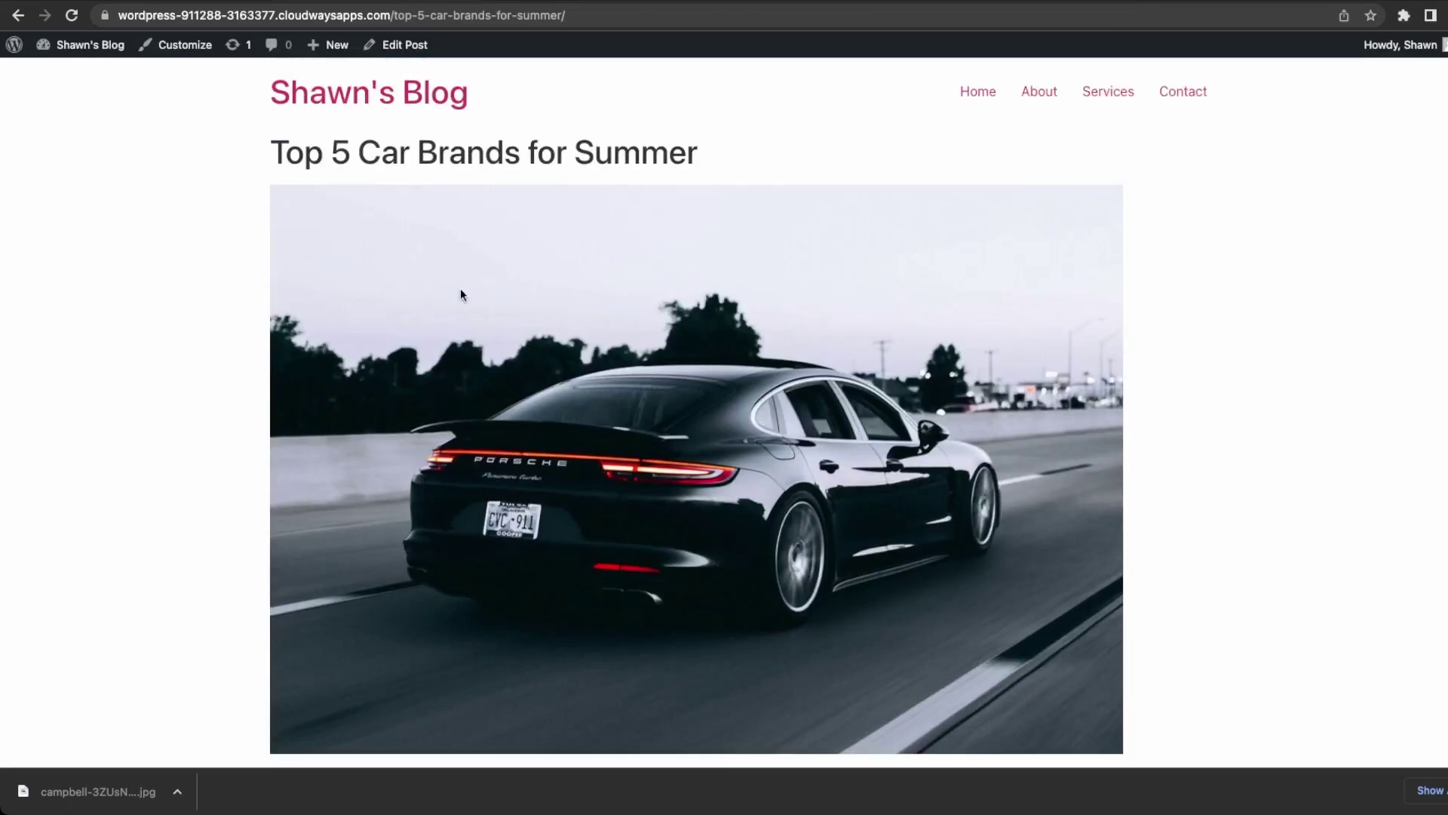
Add the Cars category to the Main Menu, placed between Services and Contact.
{"action": "left_click", "coordinate": [72, 76]}
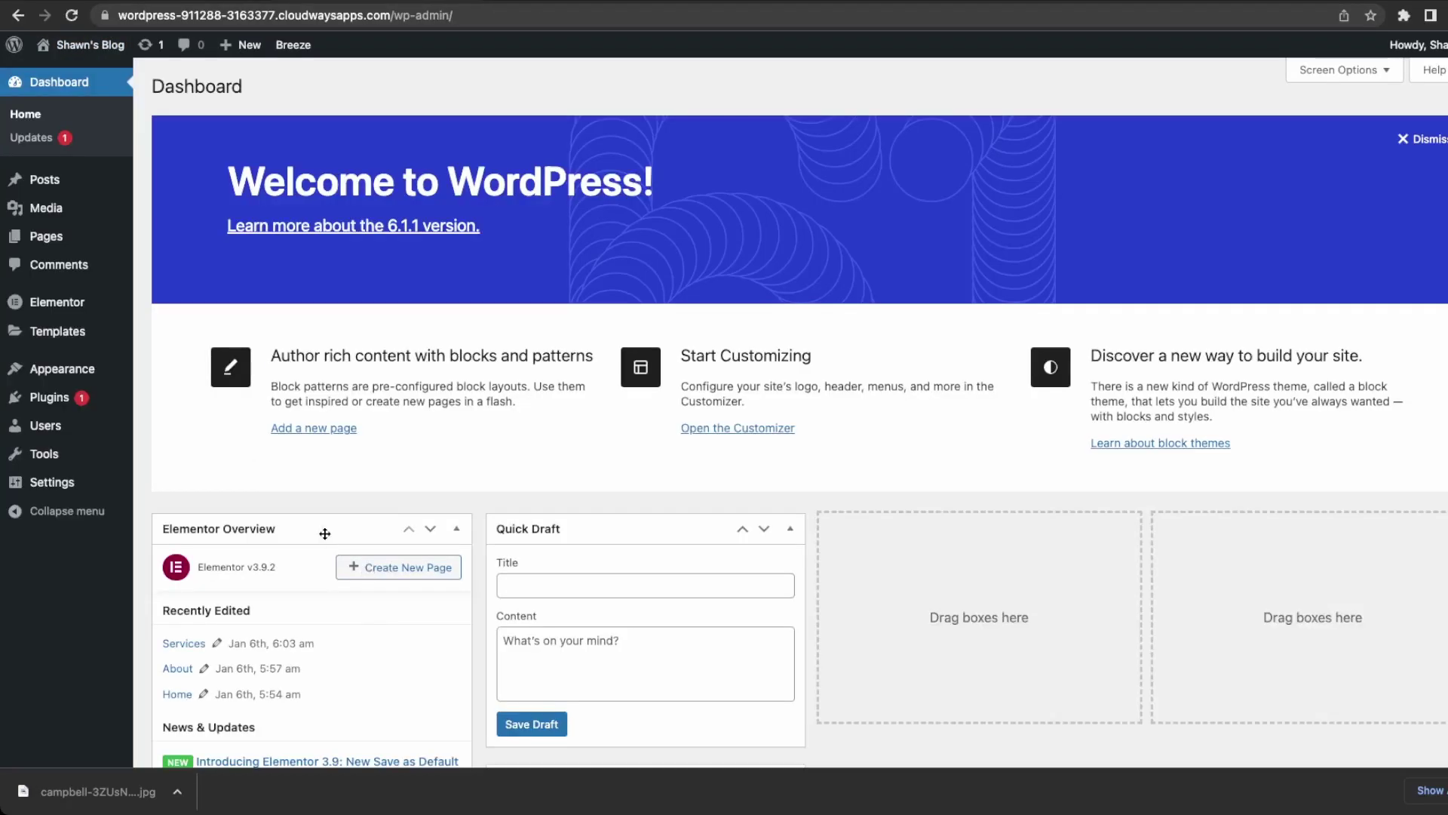
{"action": "mouse_move", "coordinate": [75, 381]}
{"action": "left_click", "coordinate": [178, 426]}
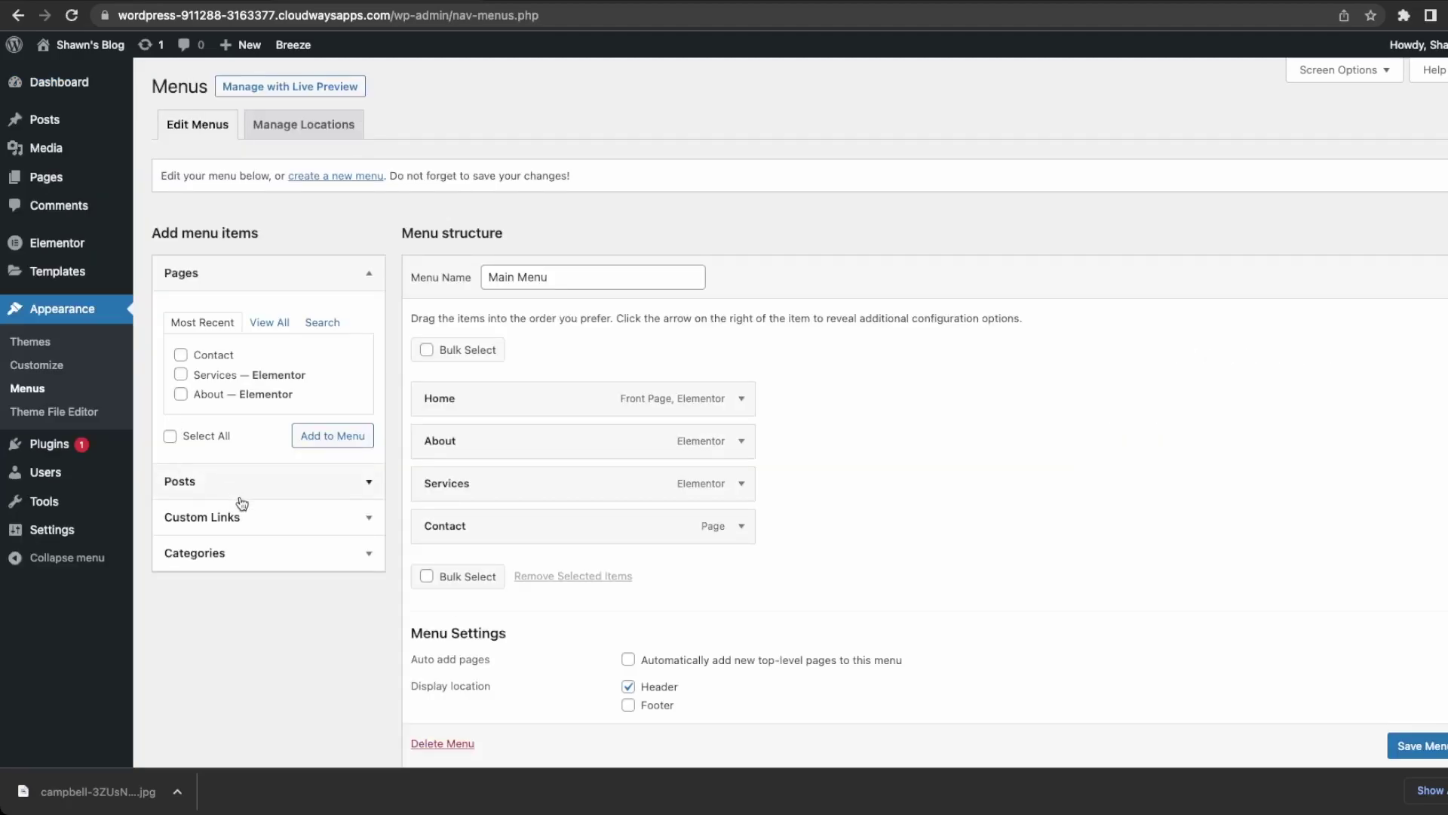
{"action": "left_click", "coordinate": [309, 552]}
{"action": "left_click", "coordinate": [181, 481]}
{"action": "left_click", "coordinate": [350, 532]}
{"action": "left_click_drag", "start_coordinate": [602, 573], "coordinate": [611, 540]}
Rename the Cars menu item's label to 'Blog', save the menu and visit the site.
{"action": "left_click", "coordinate": [742, 528]}
{"action": "double_click", "coordinate": [439, 582]}
{"action": "type", "text": "BLOG"}
{"action": "key", "text": "BackSpace"}
{"action": "key", "text": "BackSpace"}
{"action": "key", "text": "BackSpace"}
{"action": "type", "text": "log"}
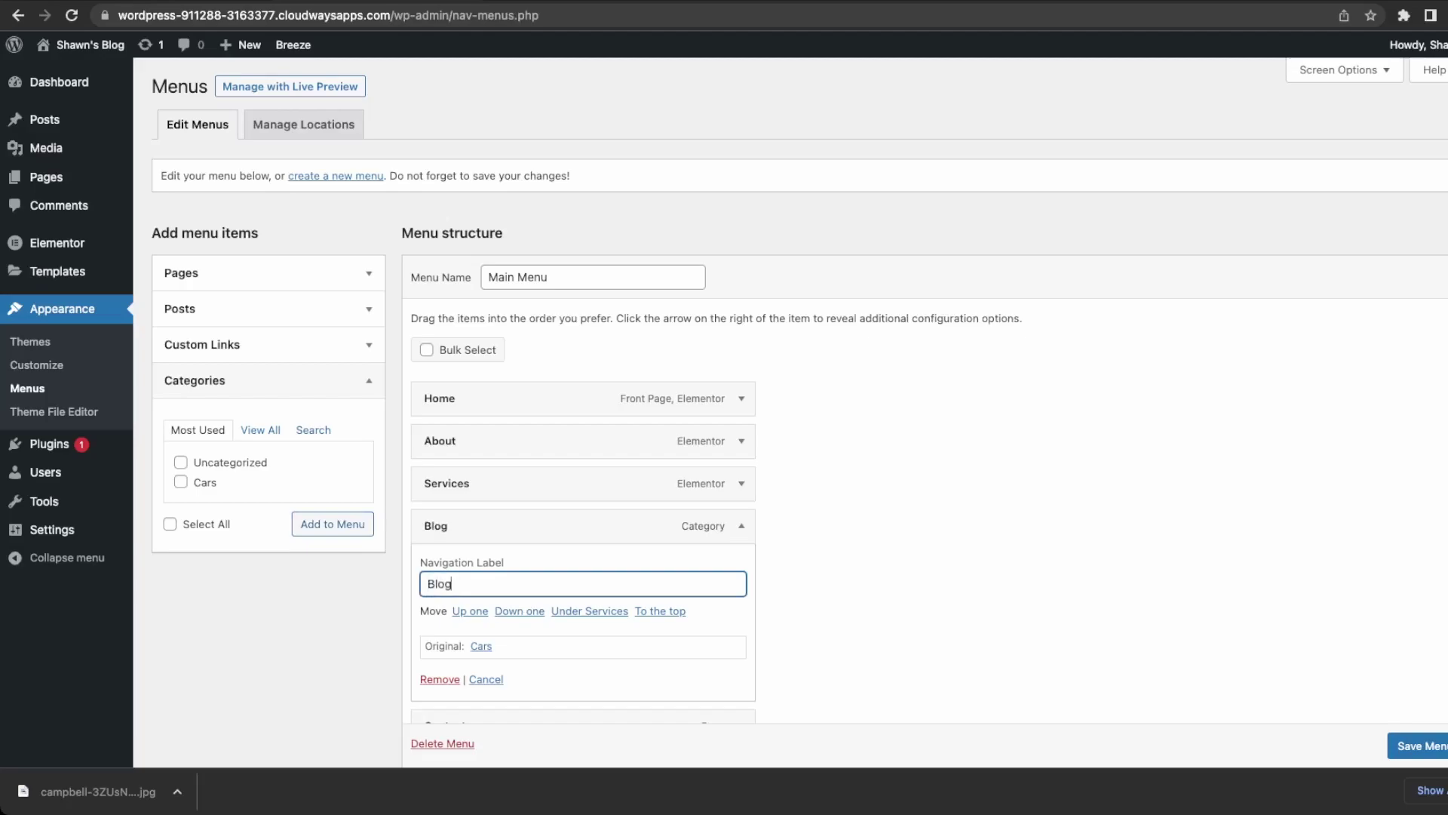
{"action": "scroll", "coordinate": [1396, 750], "scroll_direction": "down", "scroll_amount": 1}
{"action": "left_click", "coordinate": [1412, 745]}
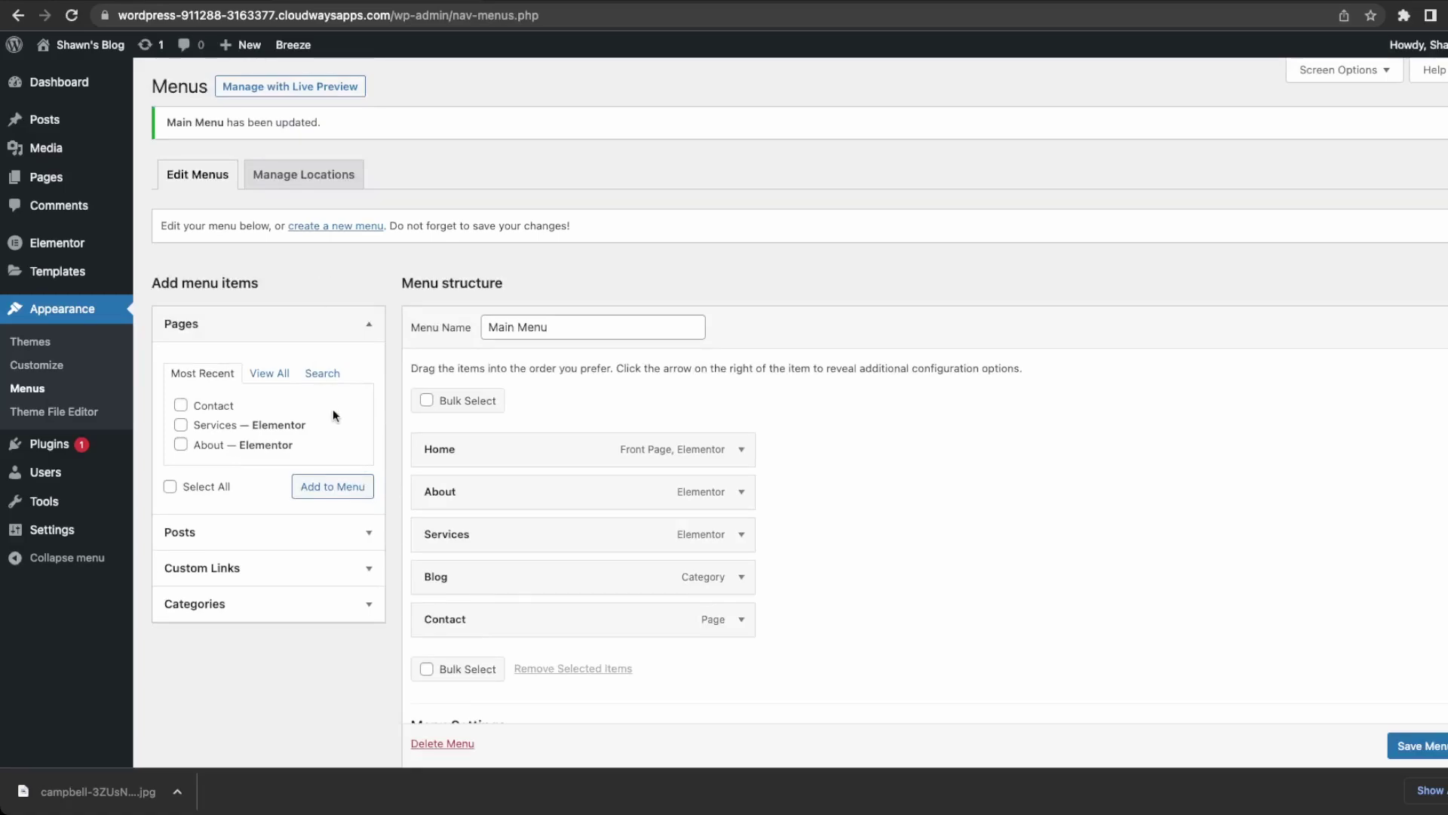
{"action": "left_click", "coordinate": [81, 73]}
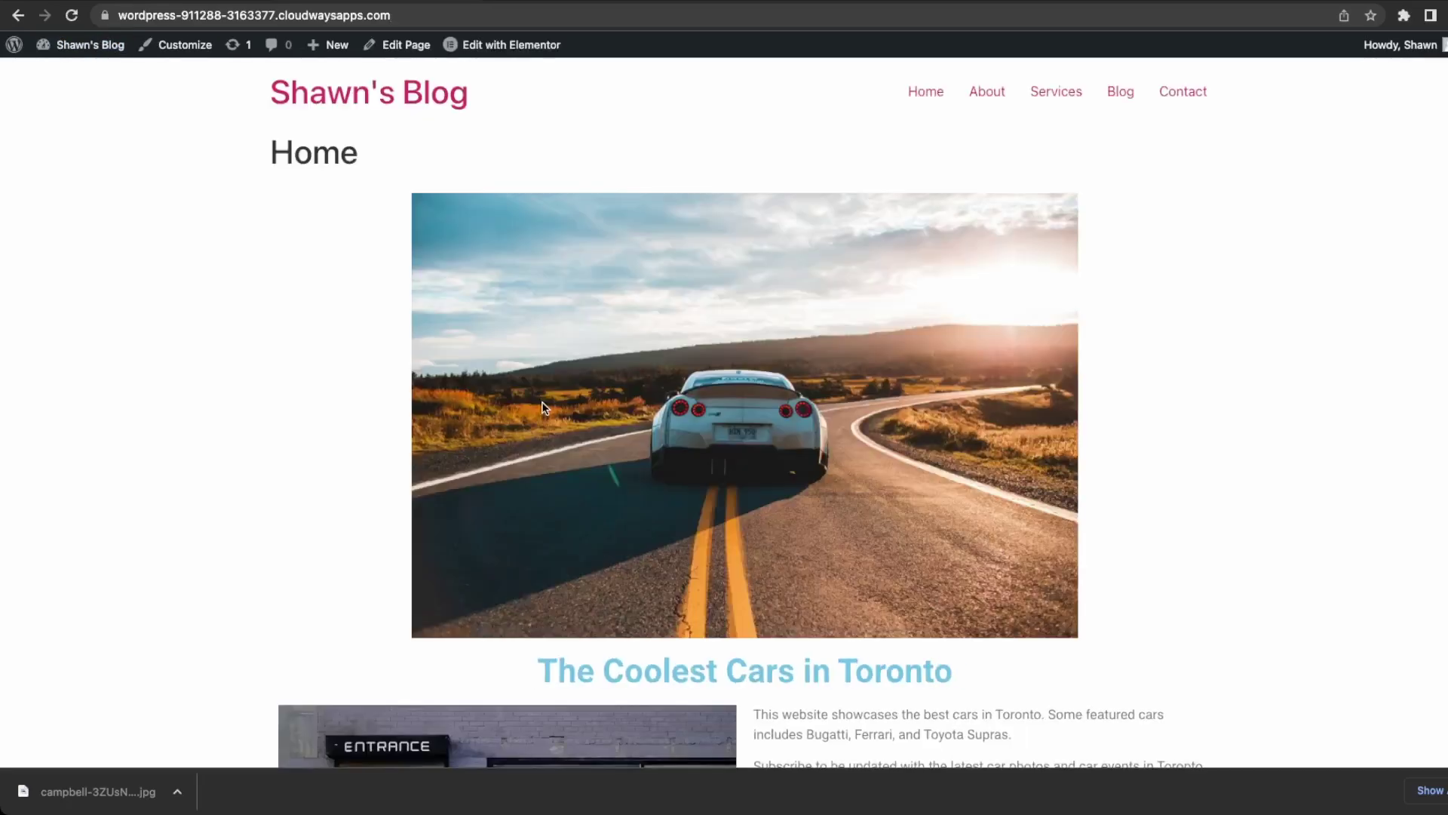
Open the Blog menu page and the 'Top 5 Car Brands for Summer' post, then return to the Cars category.
{"action": "left_click", "coordinate": [1124, 95]}
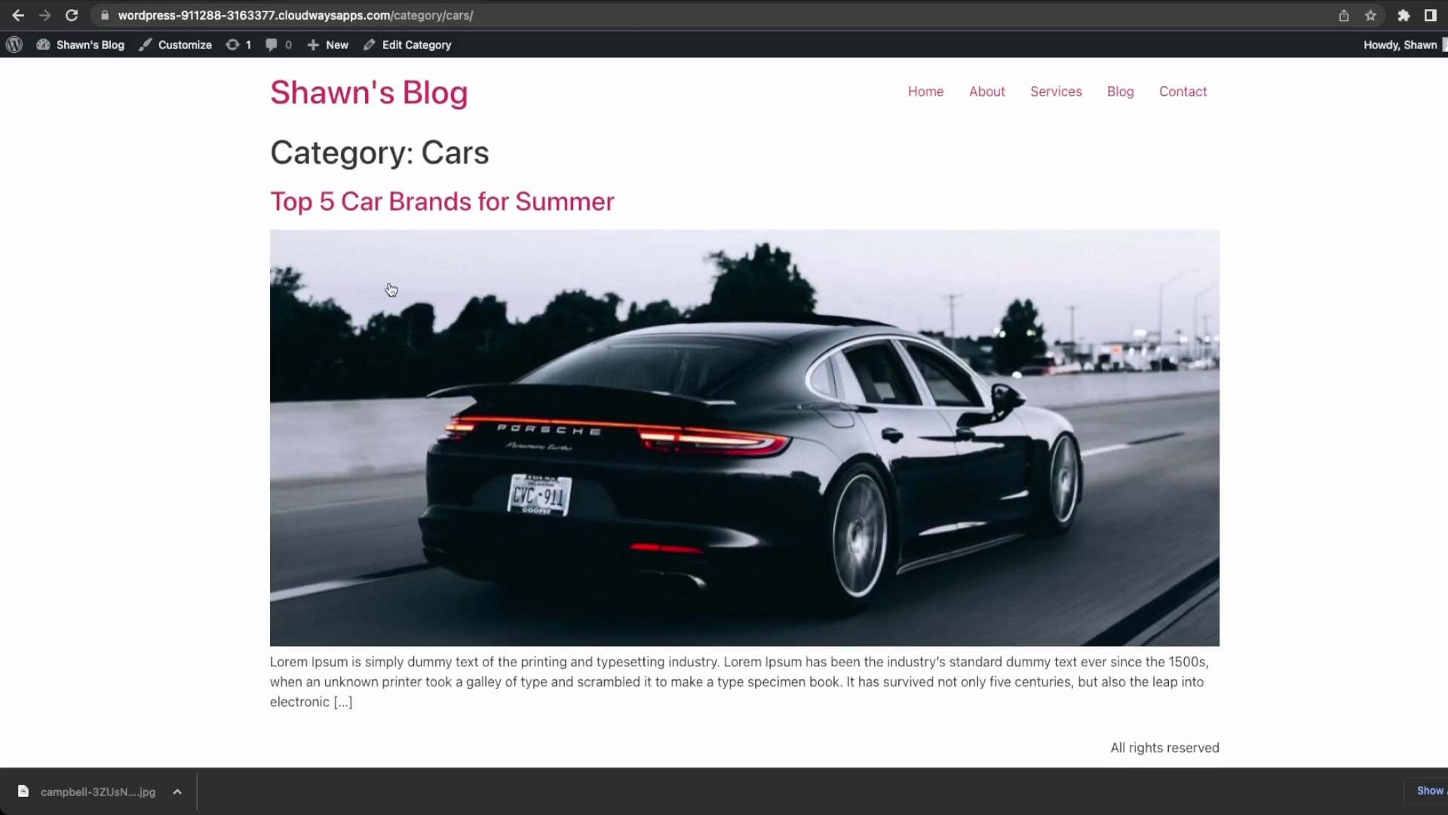
{"action": "left_click", "coordinate": [376, 211]}
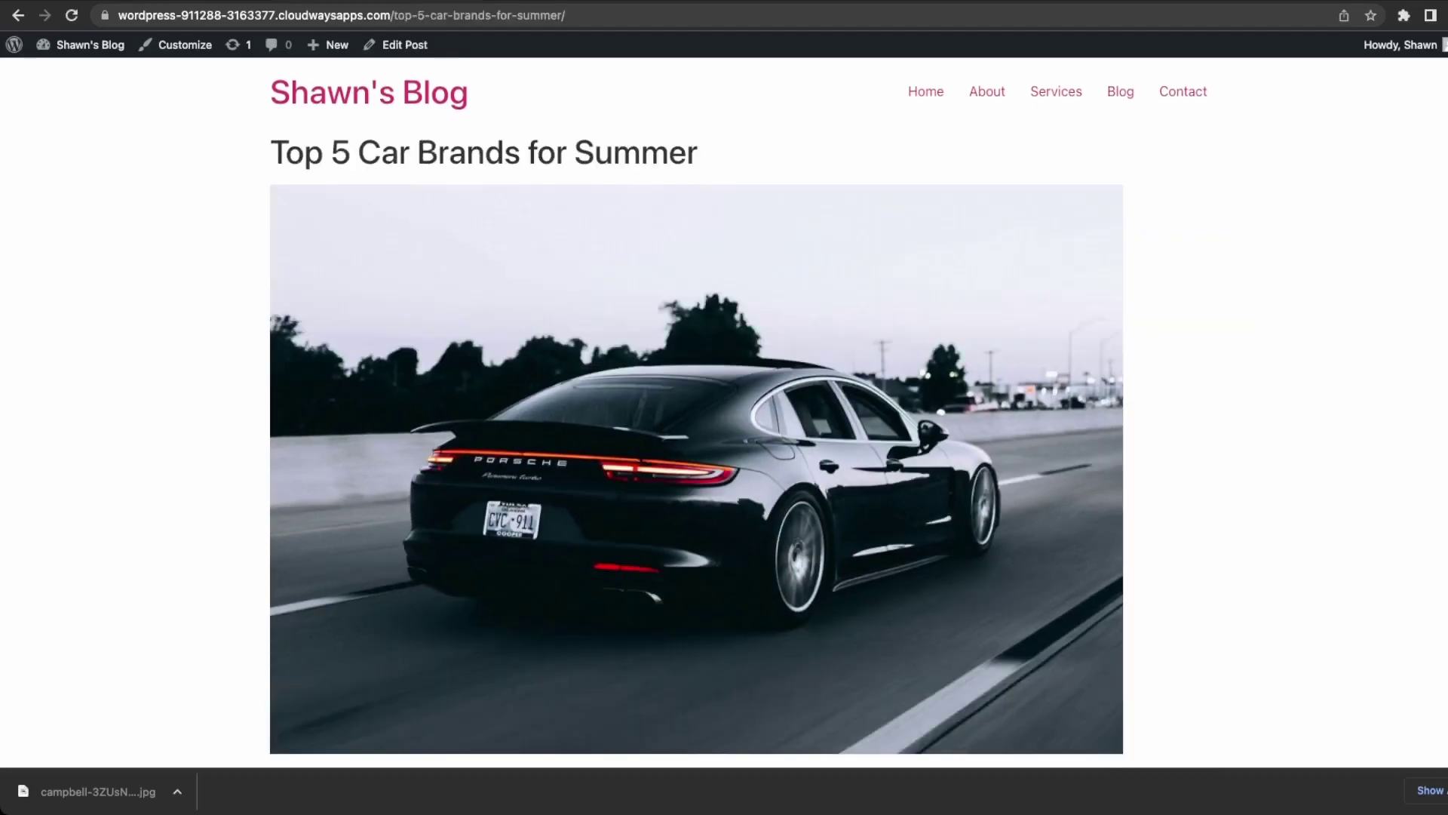
{"action": "left_click", "coordinate": [17, 15]}
{"action": "scroll", "coordinate": [460, 334], "scroll_direction": "down", "scroll_amount": 4}
{"action": "scroll", "coordinate": [464, 332], "scroll_direction": "up", "scroll_amount": 4}
{"action": "scroll", "coordinate": [807, 360], "scroll_direction": "down", "scroll_amount": 5}
{"action": "scroll", "coordinate": [807, 361], "scroll_direction": "up", "scroll_amount": 5}
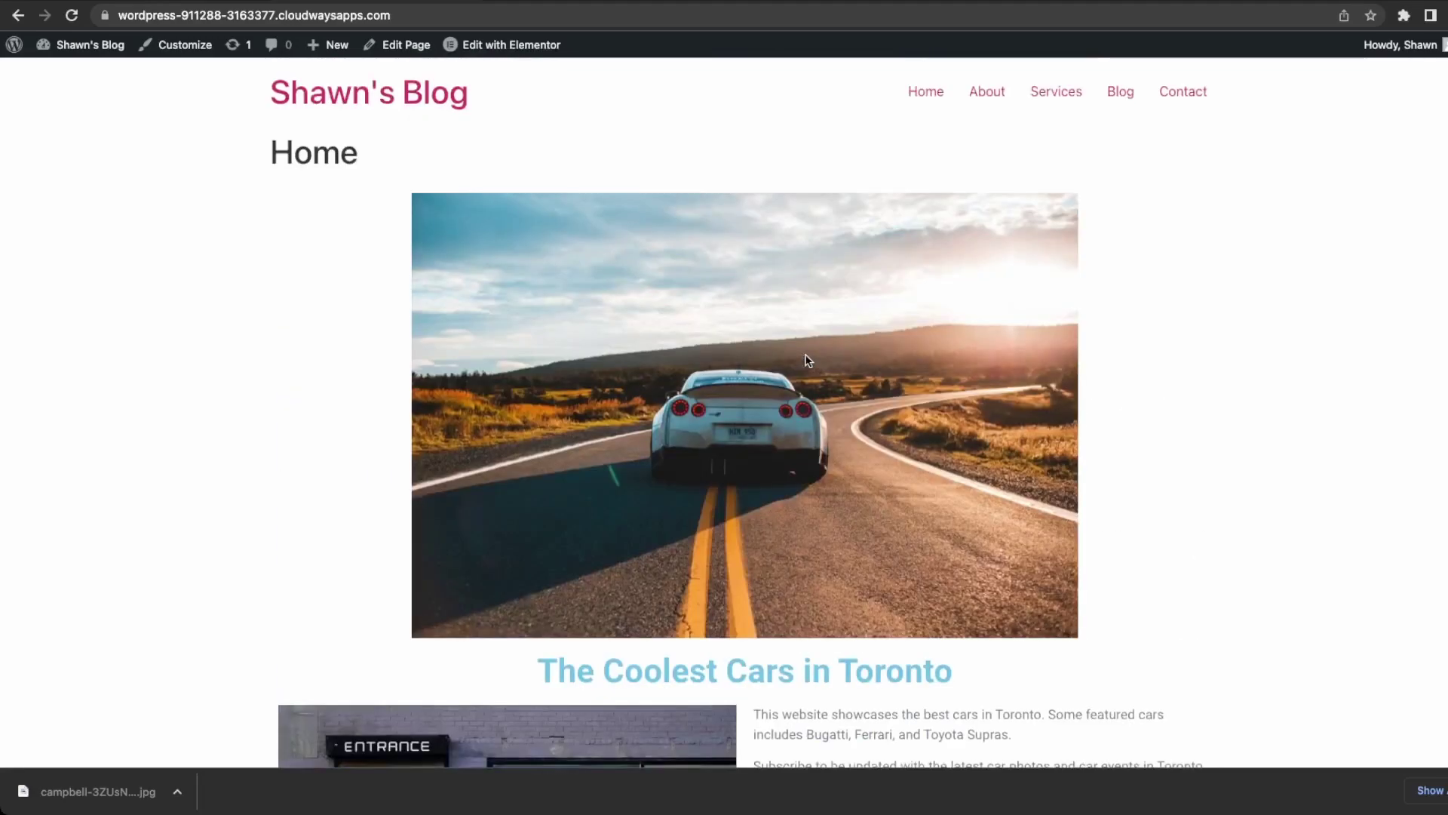
{"action": "left_click_drag", "start_coordinate": [1221, 101], "coordinate": [906, 97]}
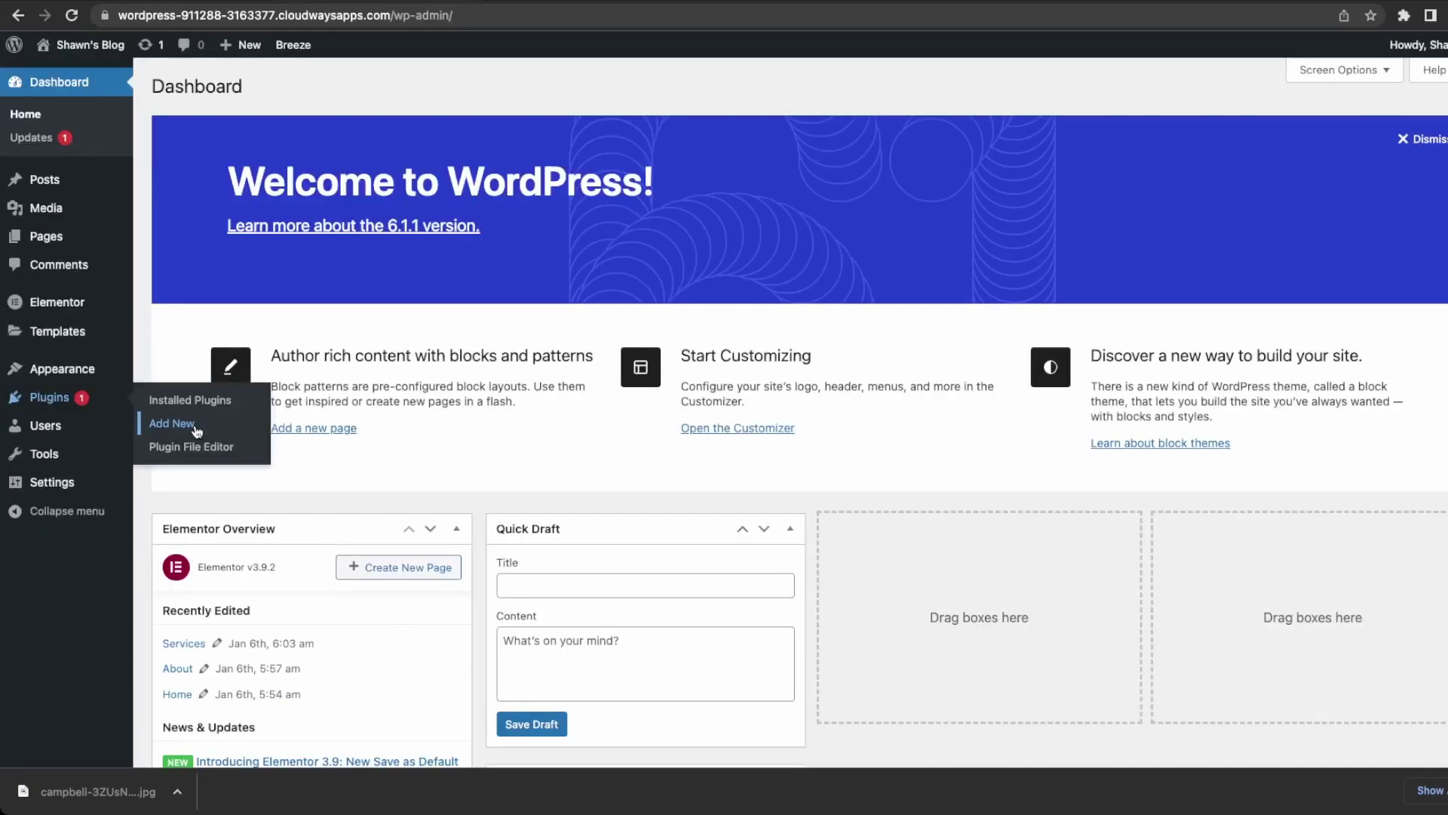
Search the plugin directory for 'wp form' and install Contact Form by WPForms.
{"action": "left_click", "coordinate": [194, 425]}
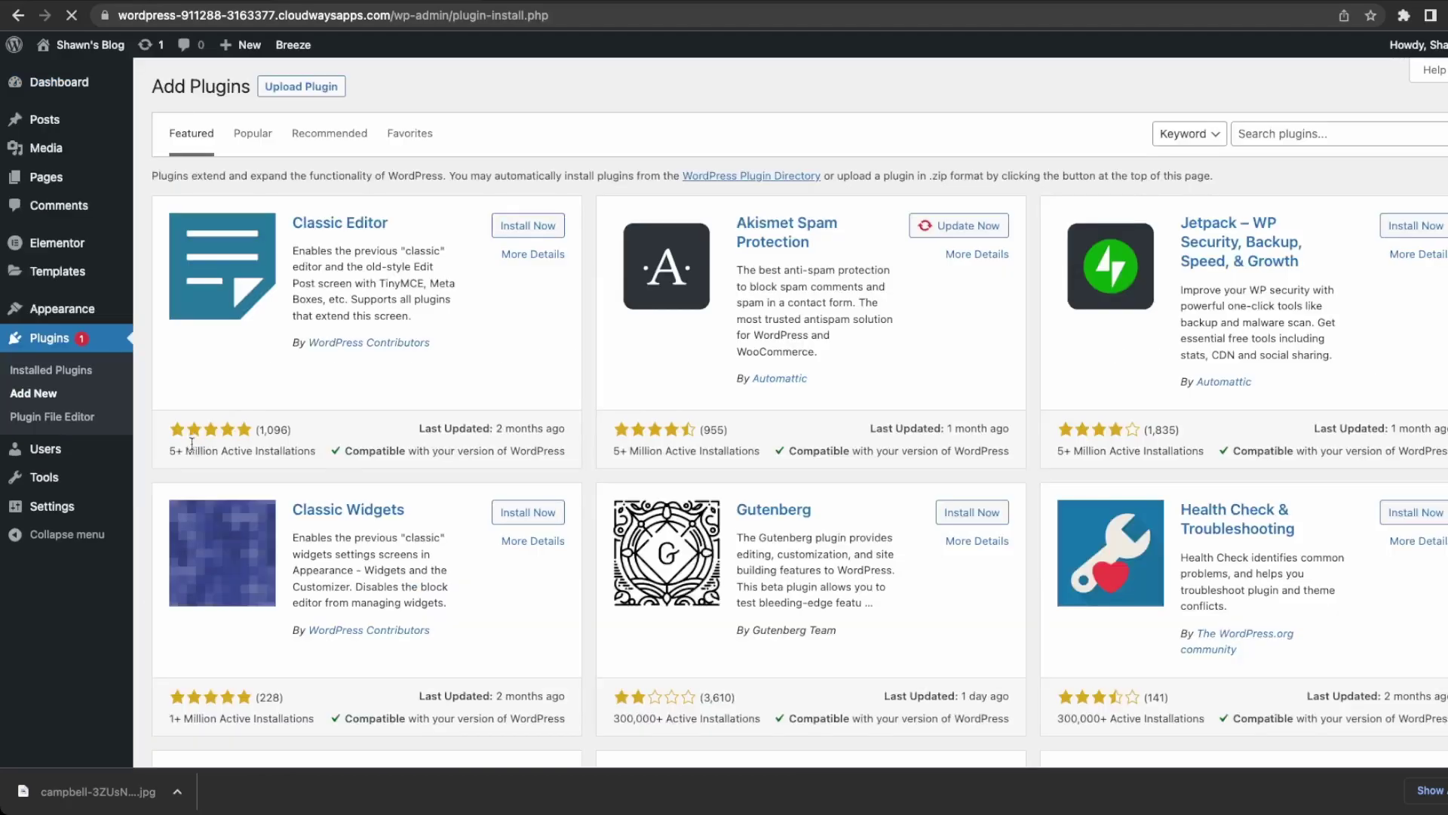
{"action": "scroll", "coordinate": [484, 417], "scroll_direction": "down", "scroll_amount": 2}
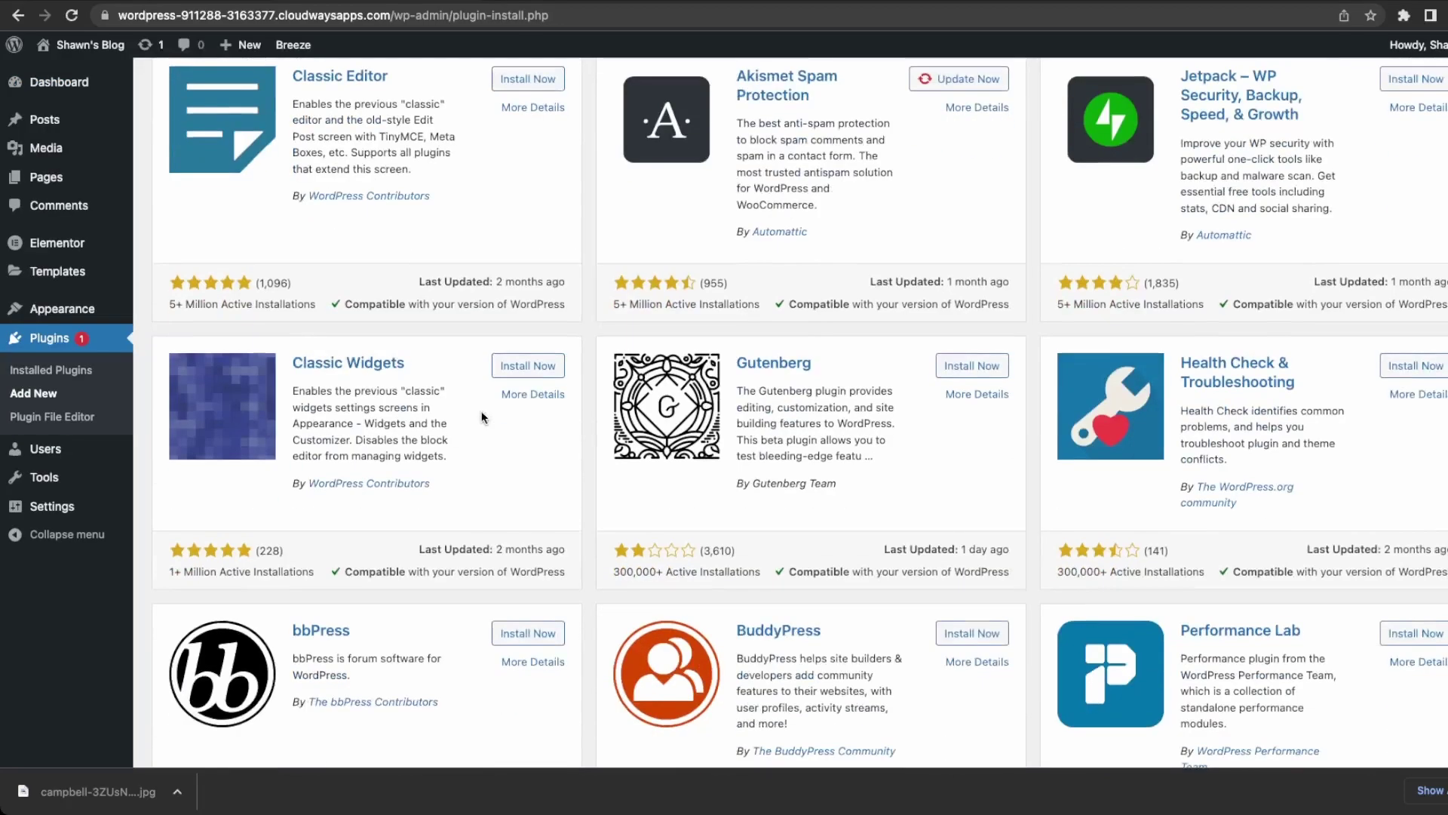
{"action": "scroll", "coordinate": [532, 513], "scroll_direction": "down", "scroll_amount": 4}
{"action": "scroll", "coordinate": [531, 513], "scroll_direction": "up", "scroll_amount": 6}
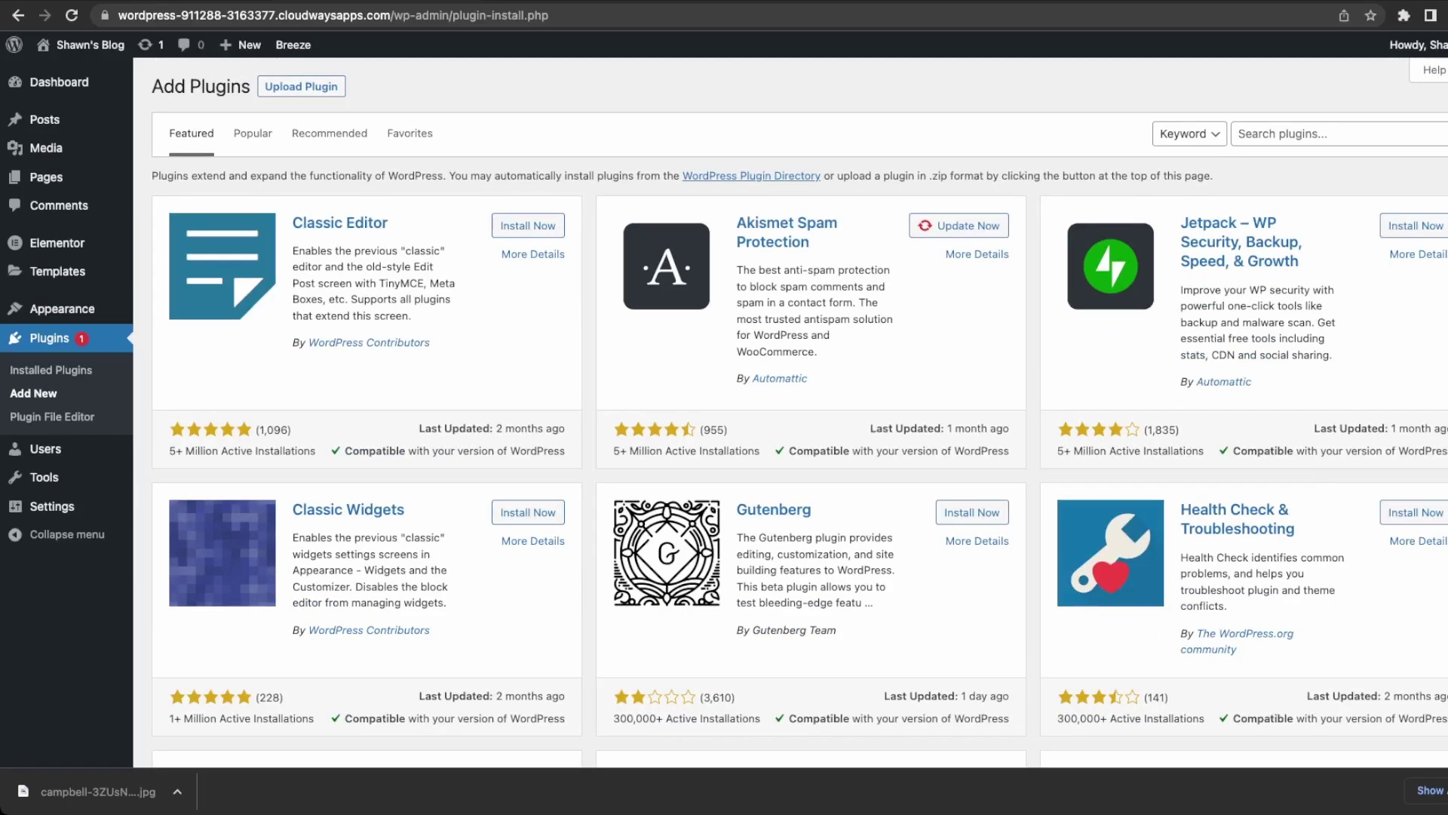
{"action": "left_click", "coordinate": [1320, 134]}
{"action": "type", "text": "wp form"}
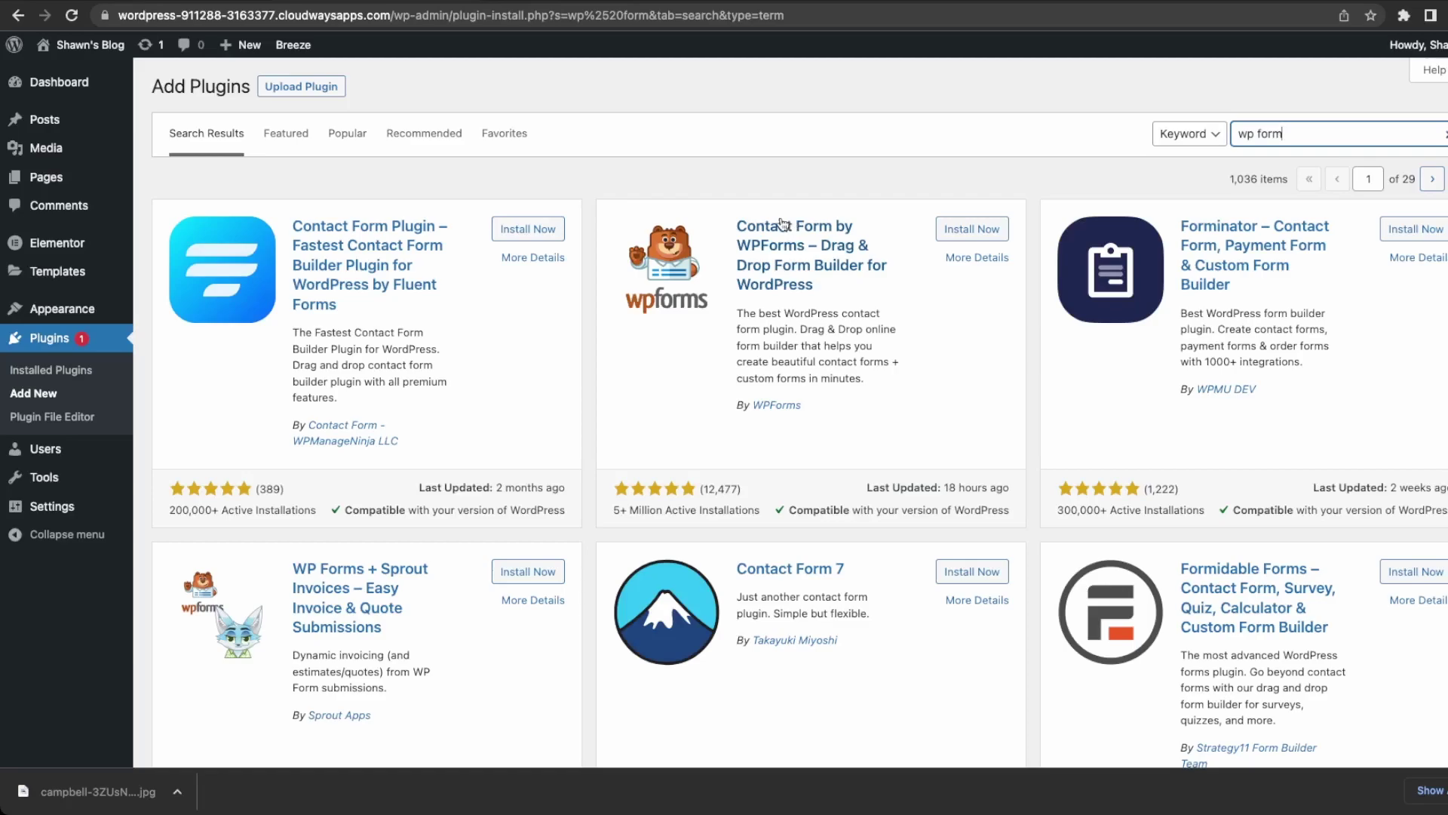
{"action": "left_click", "coordinate": [958, 230]}
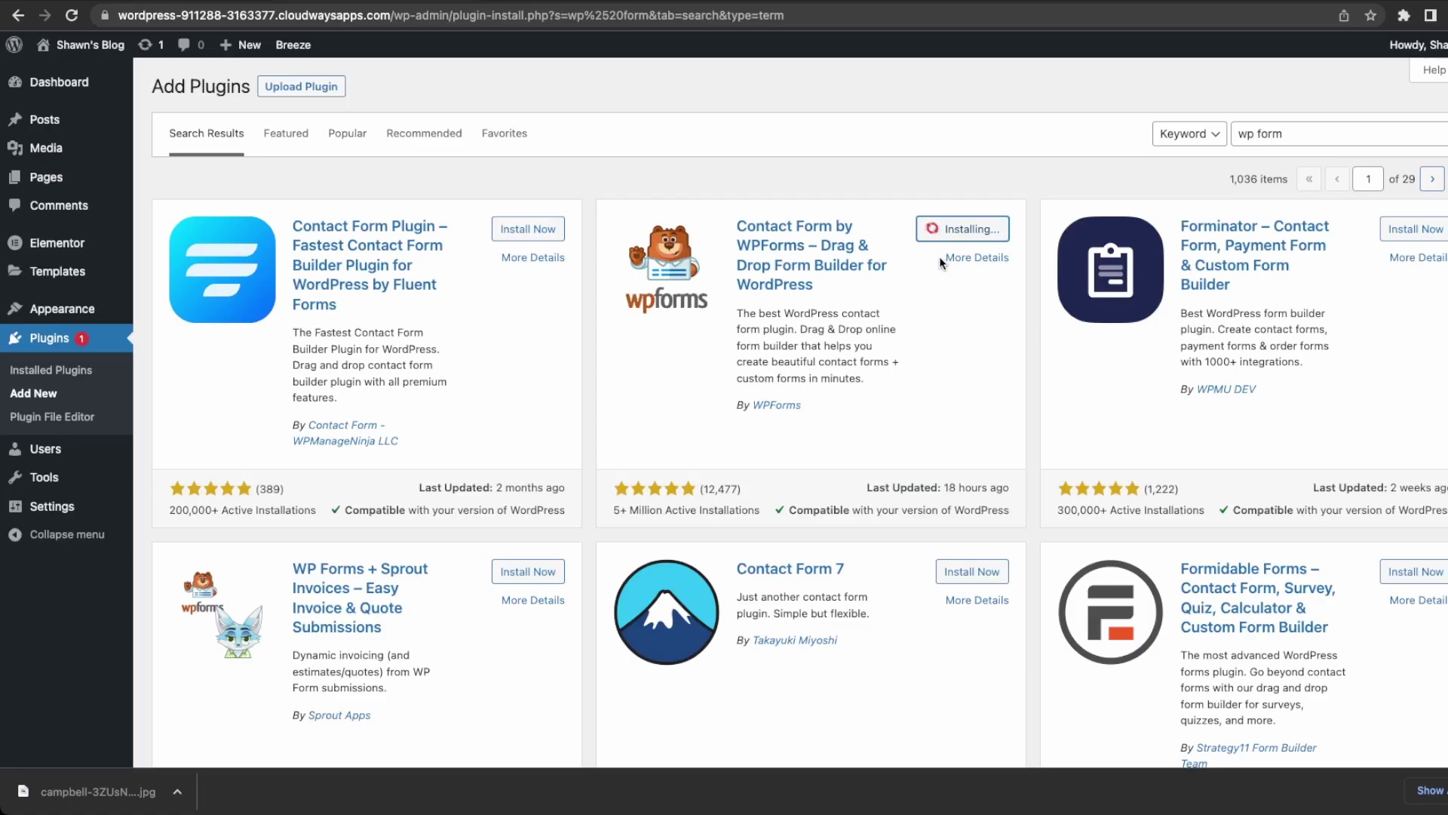
{"action": "scroll", "coordinate": [809, 405], "scroll_direction": "down", "scroll_amount": 2}
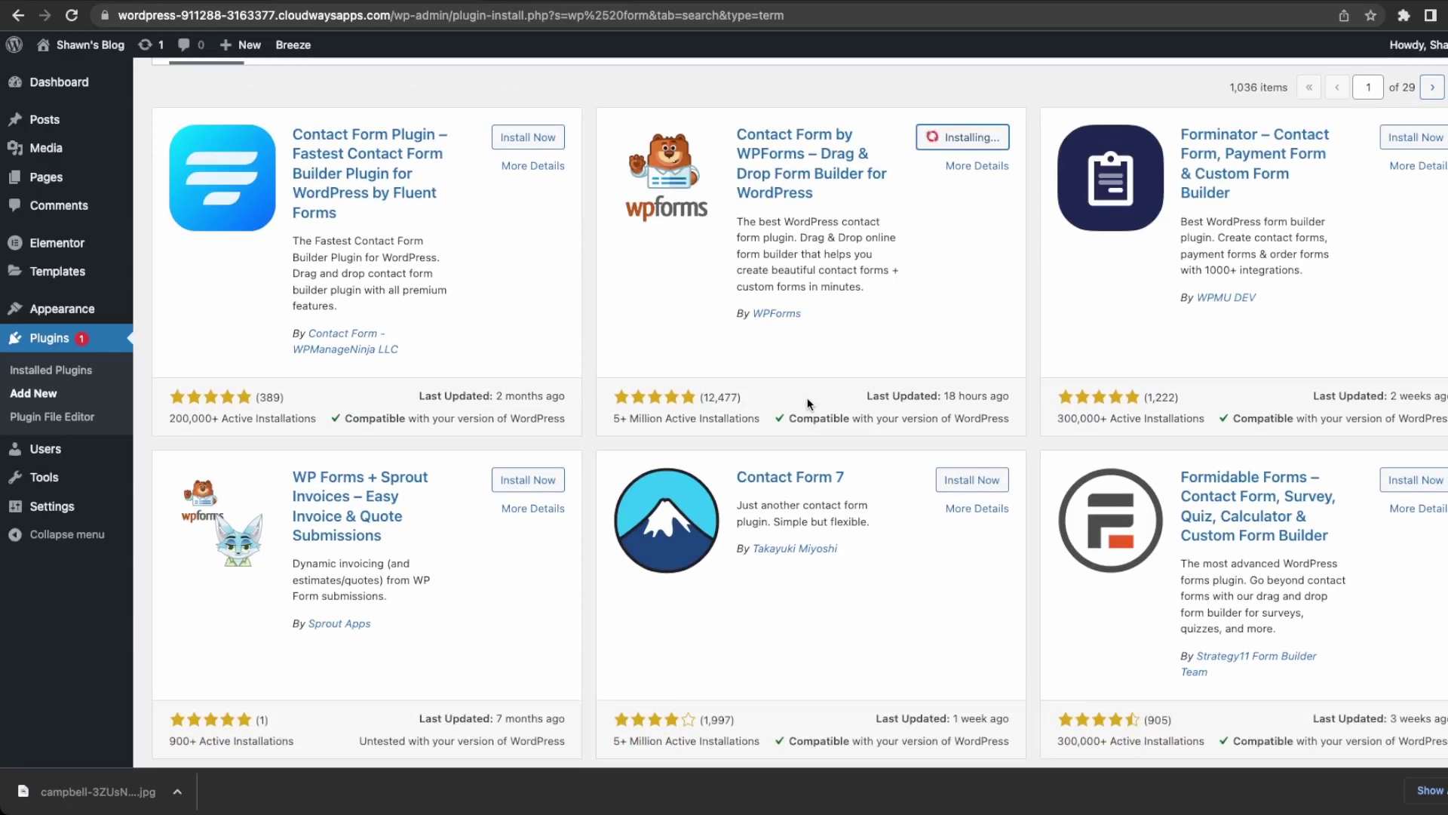
{"action": "scroll", "coordinate": [808, 404], "scroll_direction": "up", "scroll_amount": 2}
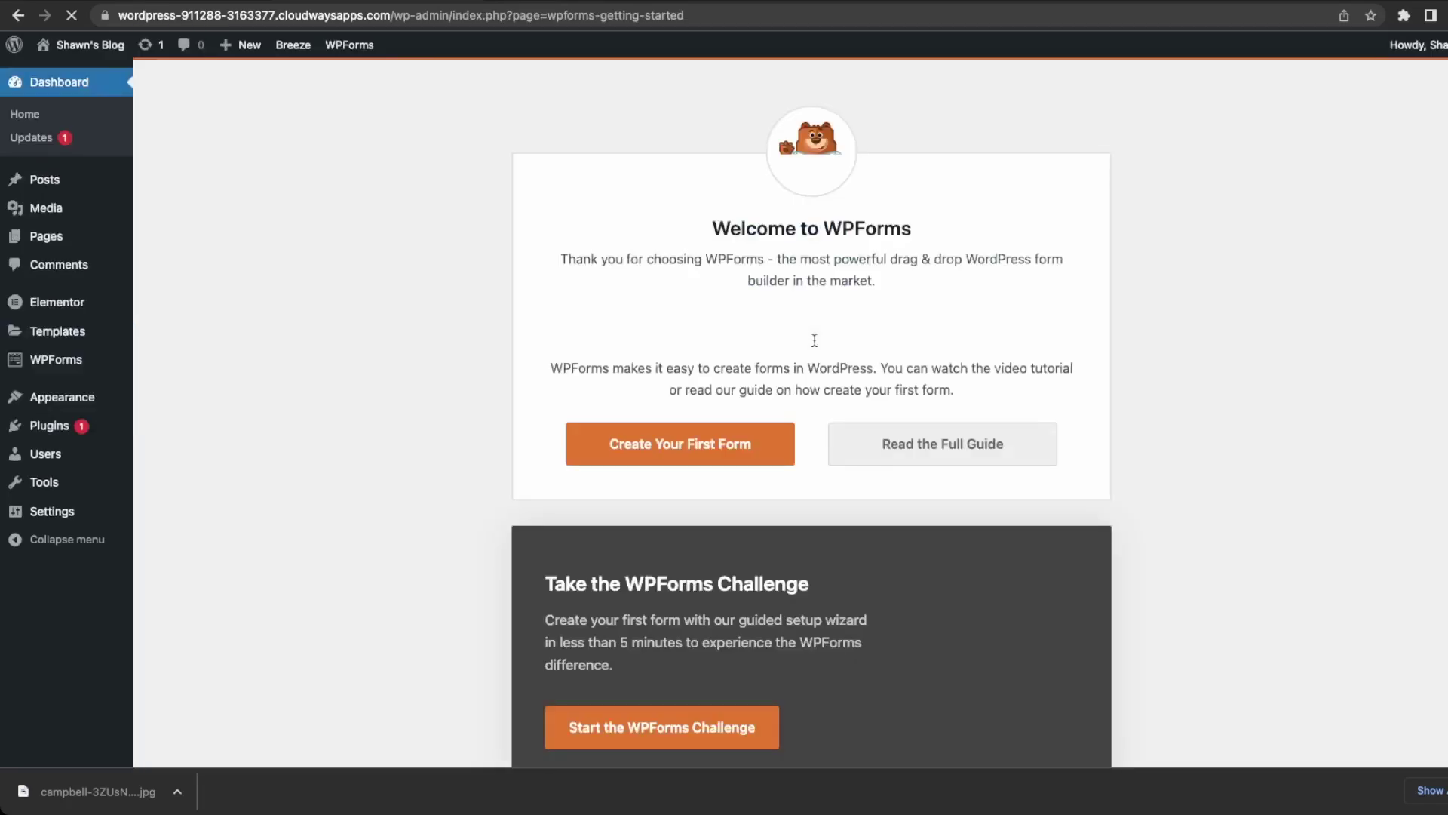
Create the first form from the Simple Contact Form template and add a Numbers field under Email.
{"action": "scroll", "coordinate": [815, 340], "scroll_direction": "down", "scroll_amount": 4}
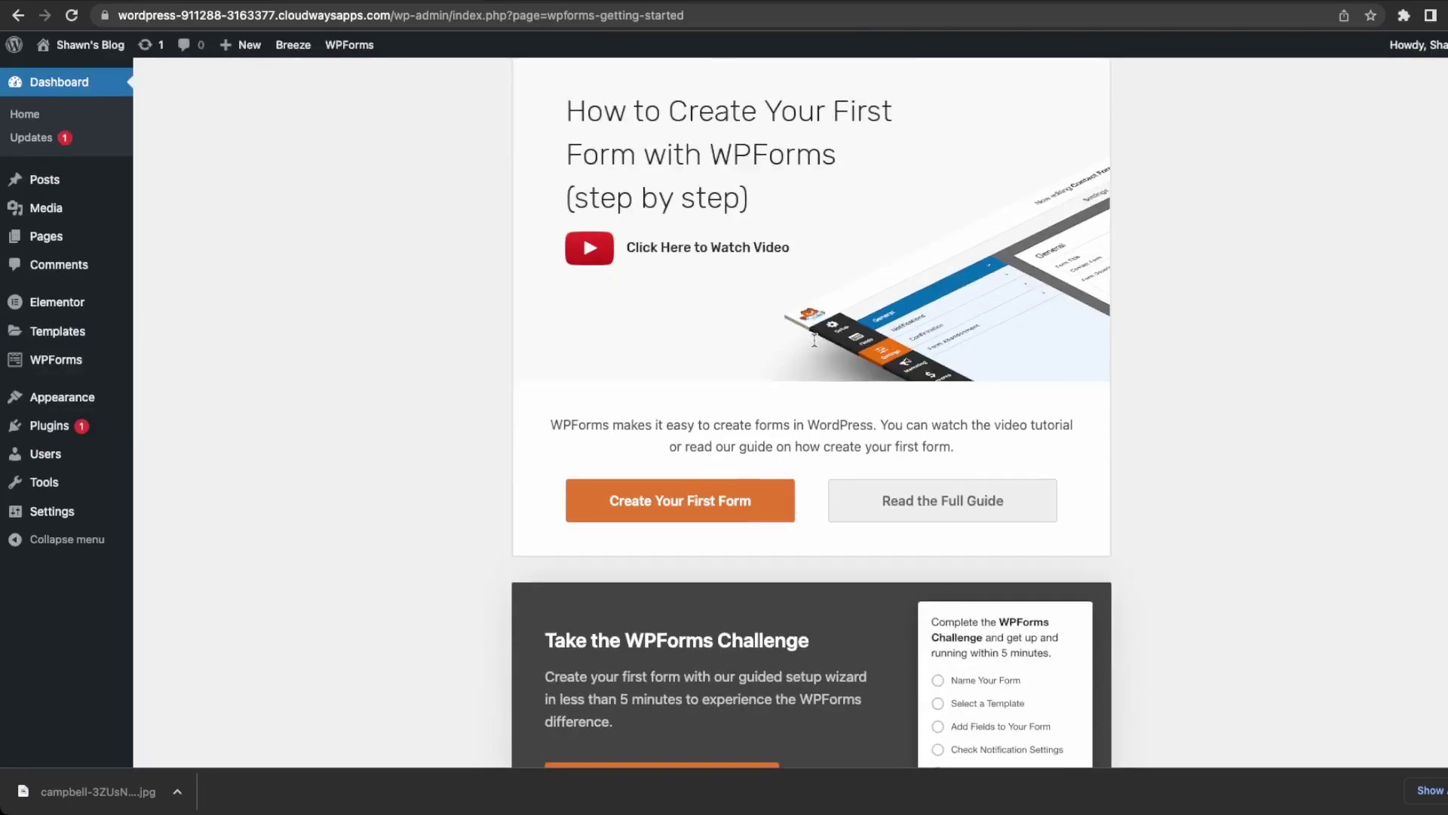
{"action": "left_click", "coordinate": [677, 512]}
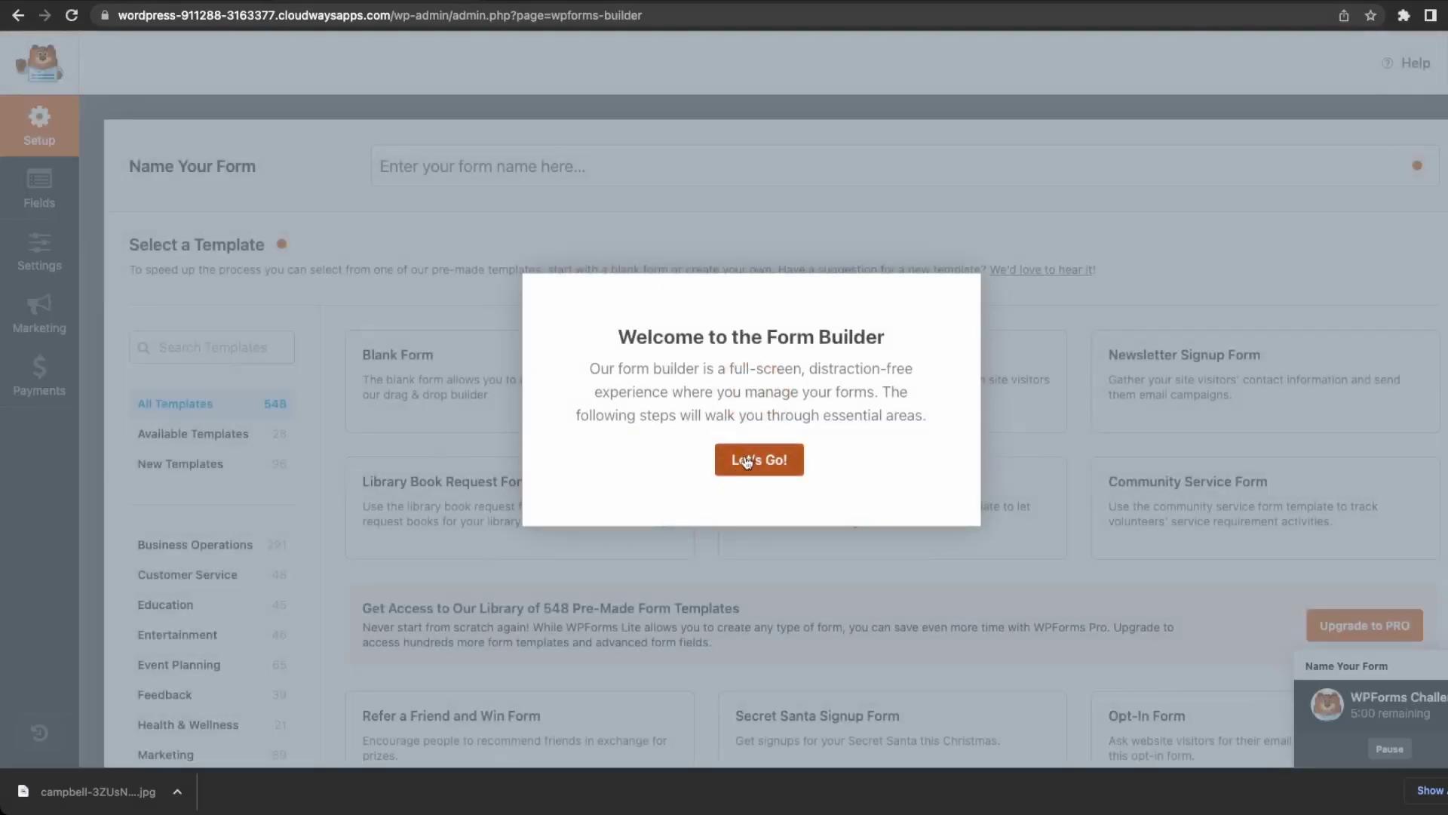
{"action": "left_click", "coordinate": [759, 460]}
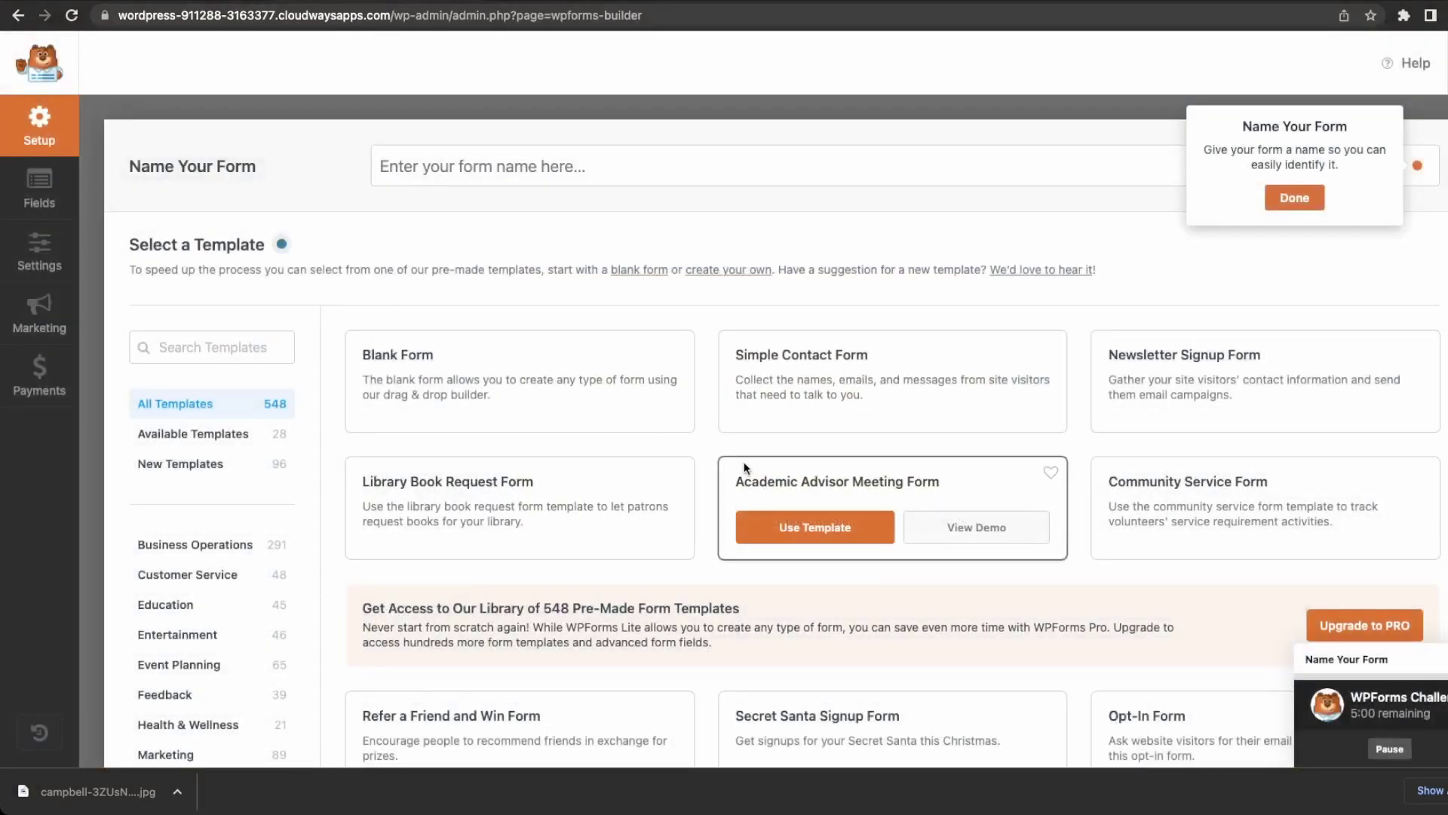
{"action": "mouse_move", "coordinate": [833, 392]}
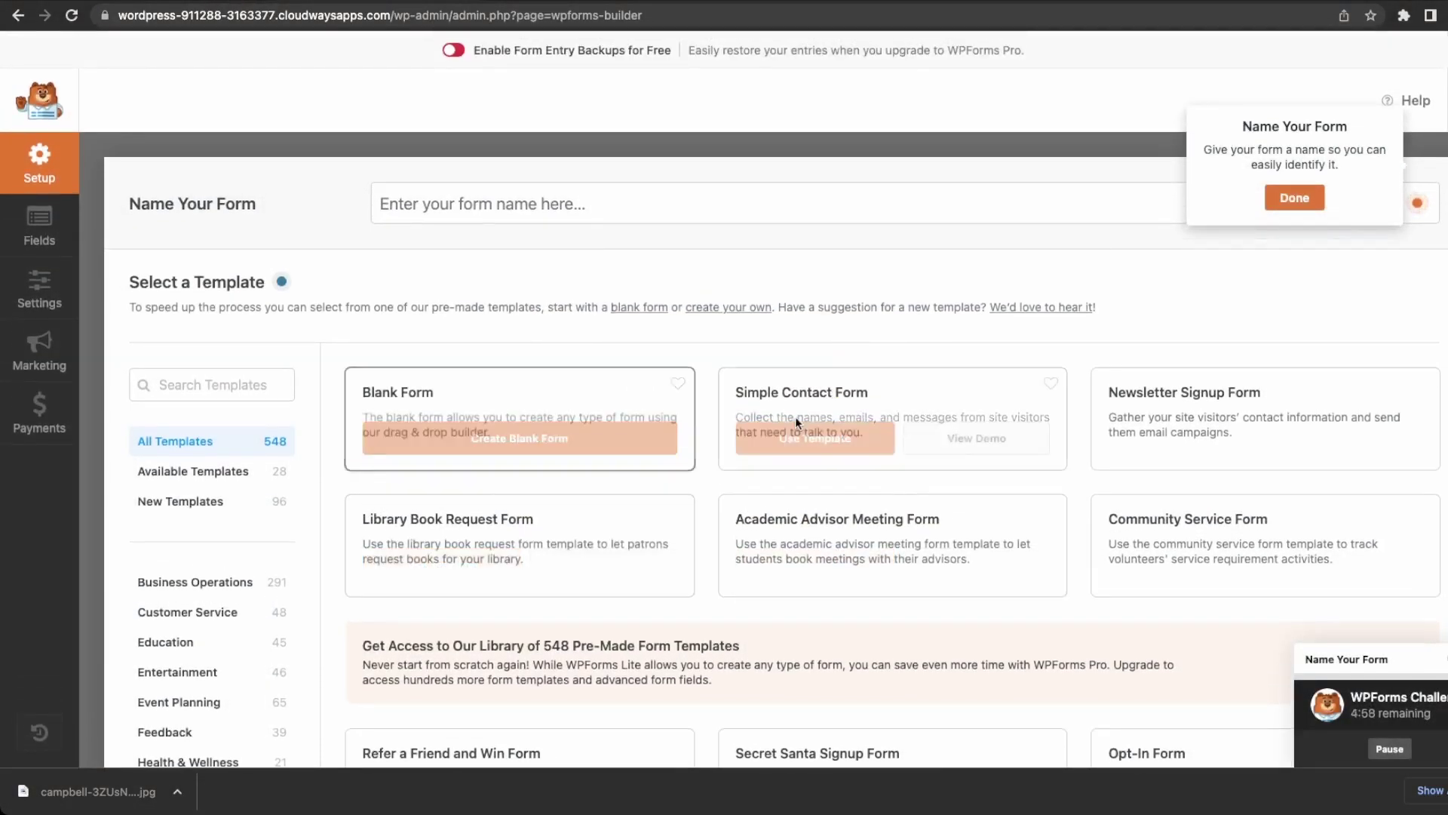
{"action": "left_click", "coordinate": [832, 448]}
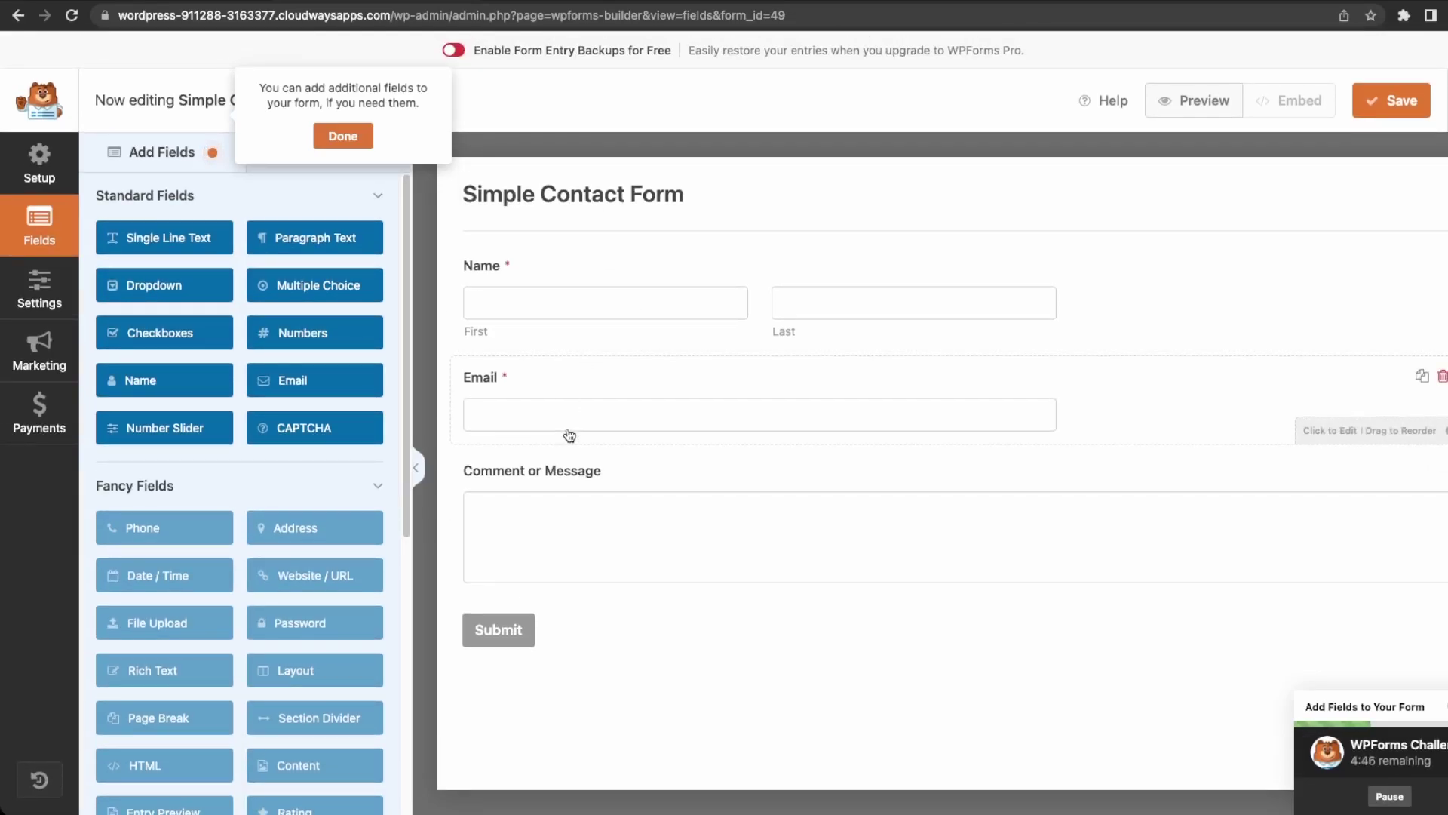
{"action": "left_click_drag", "start_coordinate": [310, 334], "coordinate": [569, 464]}
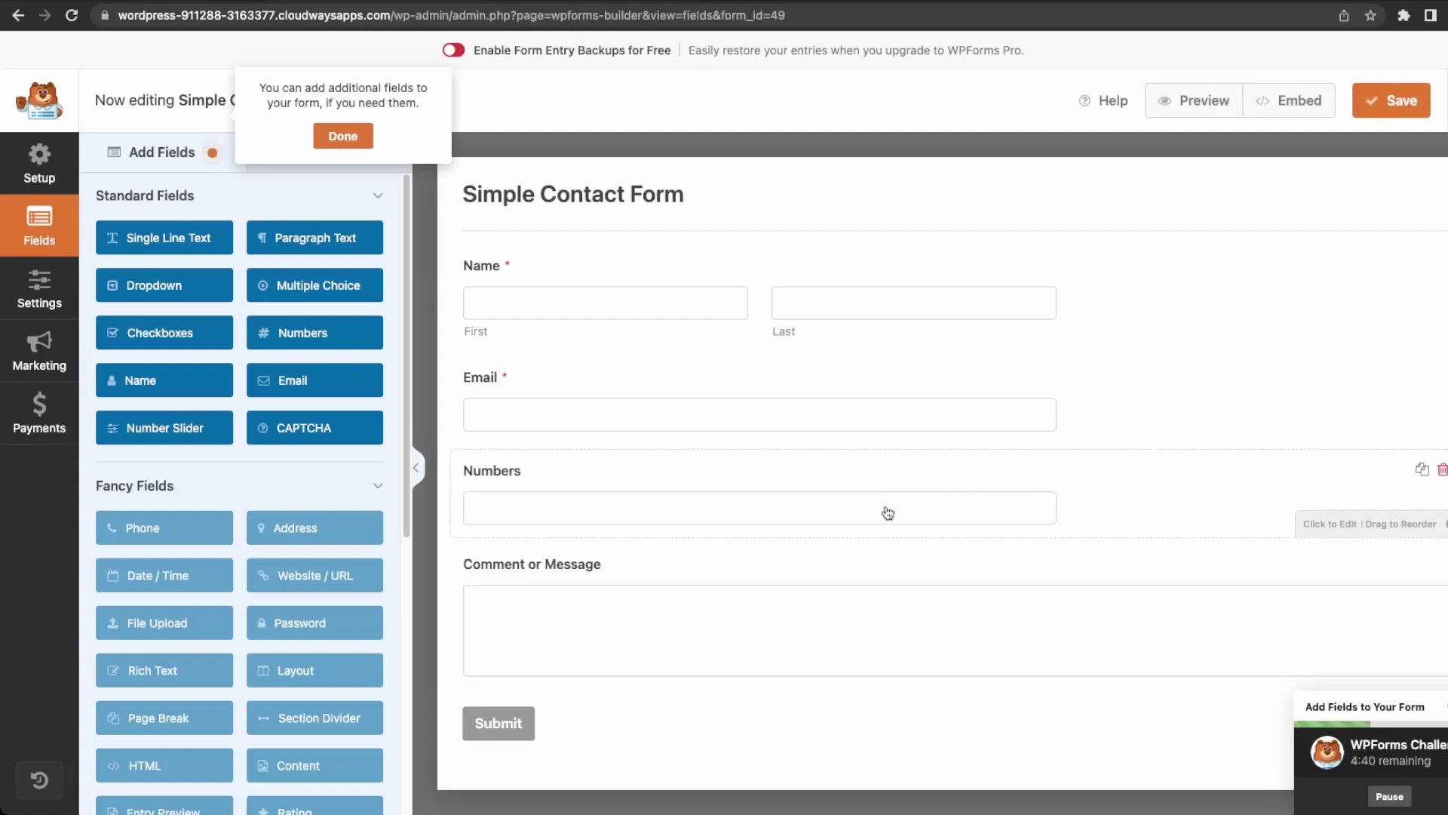
Relabel the new Numbers field 'Phone Number'.
{"action": "left_click", "coordinate": [894, 486]}
{"action": "left_click_drag", "start_coordinate": [154, 288], "coordinate": [70, 297]}
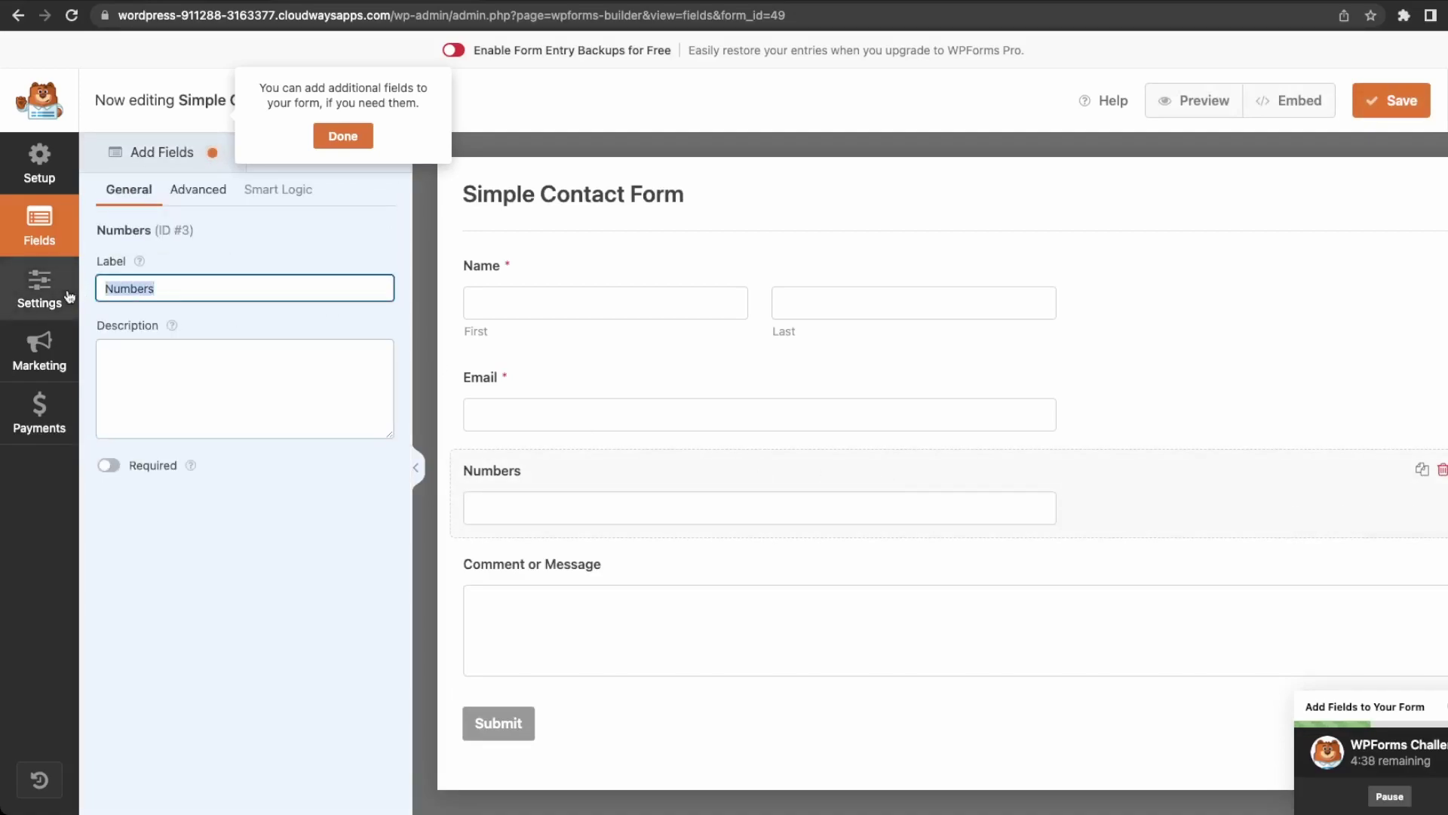
{"action": "type", "text": "PH"}
{"action": "key", "text": "BackSpace"}
{"action": "type", "text": "hone Number"}
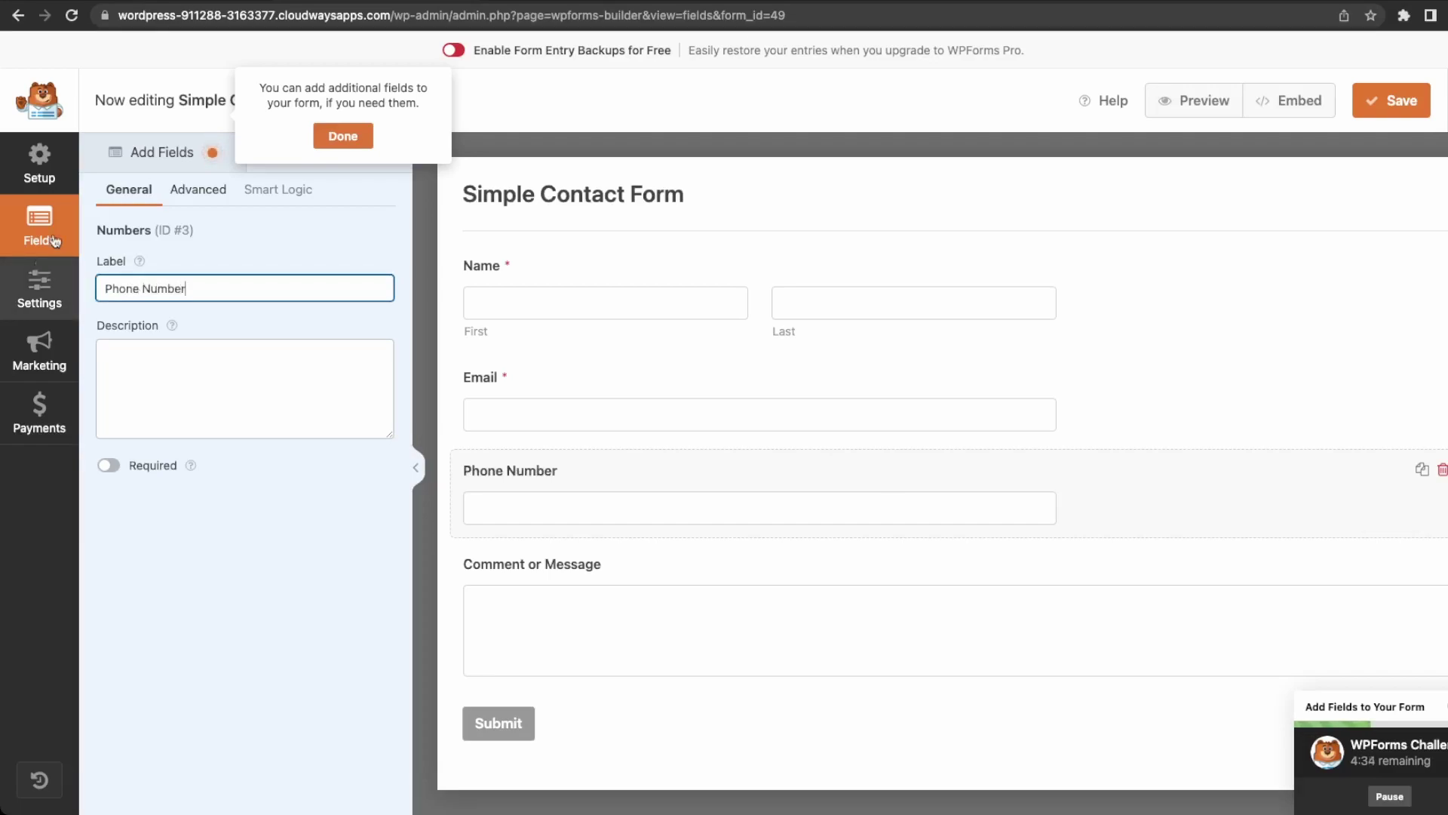
Set the Name field's format to Simple and make Phone Number required.
{"action": "left_click", "coordinate": [886, 320]}
{"action": "left_click", "coordinate": [375, 353]}
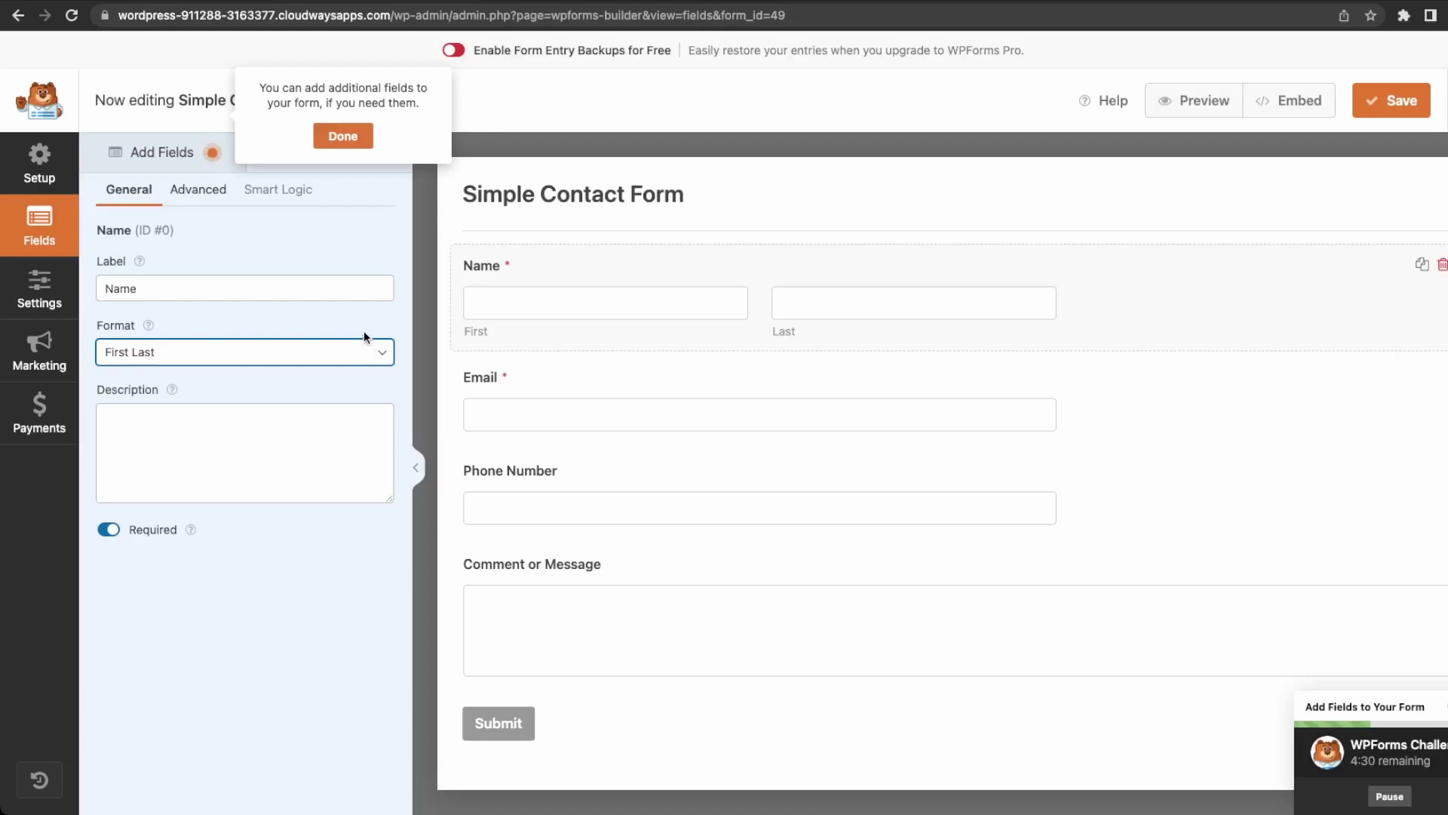
{"action": "left_click", "coordinate": [363, 330]}
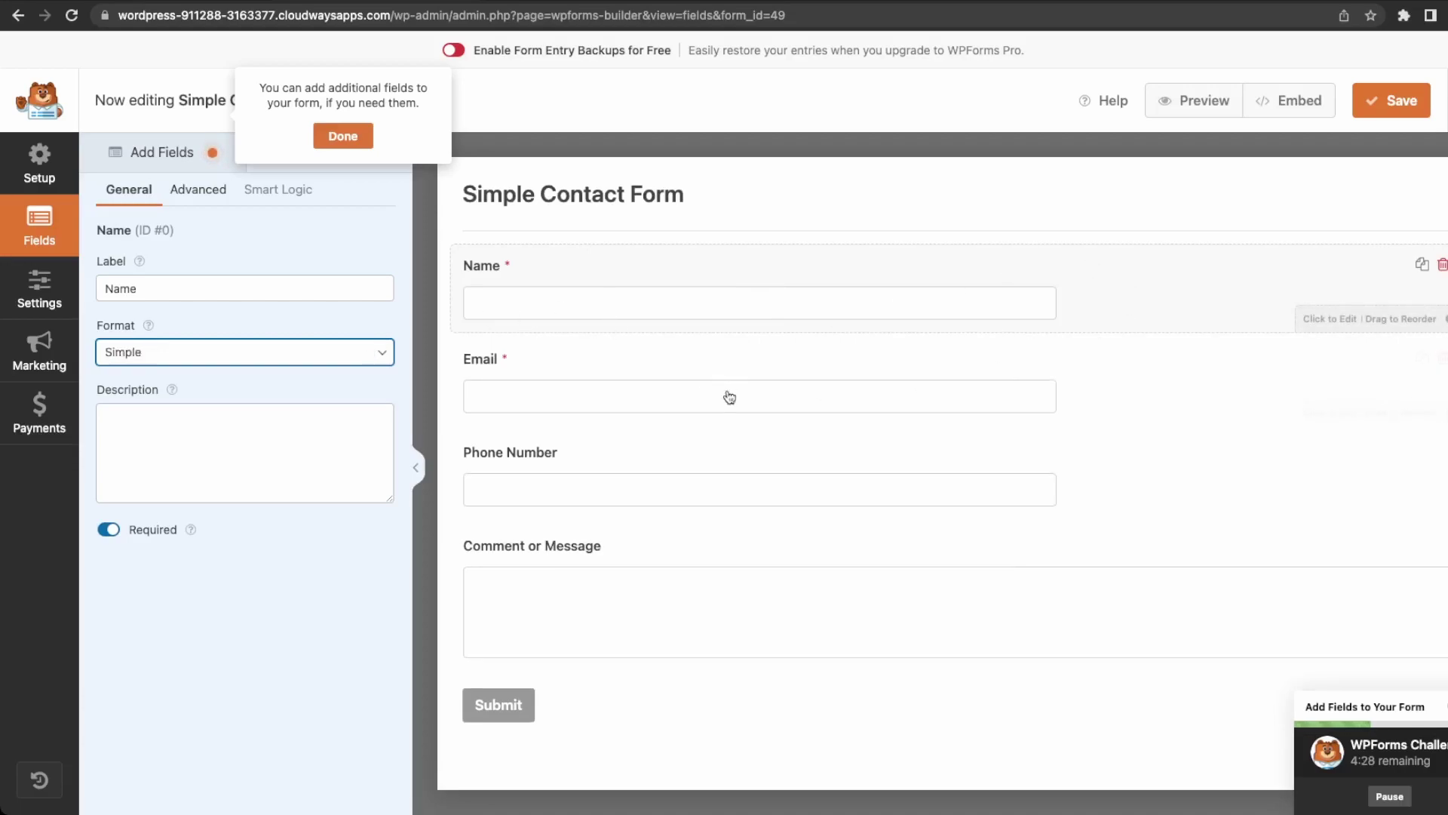
{"action": "left_click", "coordinate": [635, 473]}
{"action": "left_click", "coordinate": [106, 465]}
Rename Comment or Message to 'Message:', make it required, then save and close the builder.
{"action": "left_click", "coordinate": [625, 577]}
{"action": "left_click_drag", "start_coordinate": [242, 292], "coordinate": [39, 291]}
{"action": "type", "text": "Proe"}
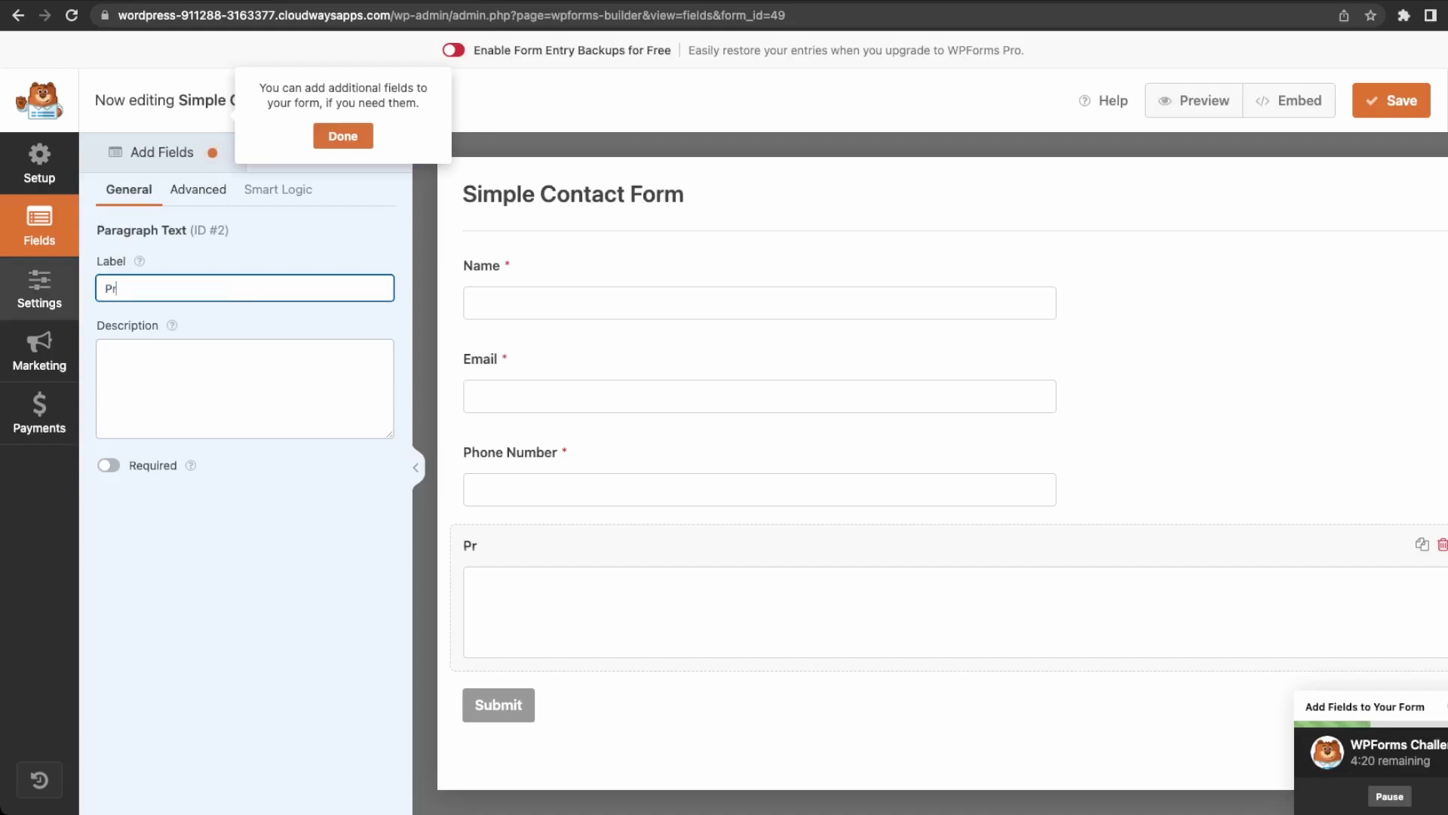
{"action": "key", "text": "BackSpace"}
{"action": "key", "text": "BackSpace"}
{"action": "key", "text": "BackSpace"}
{"action": "type", "text": "Message"}
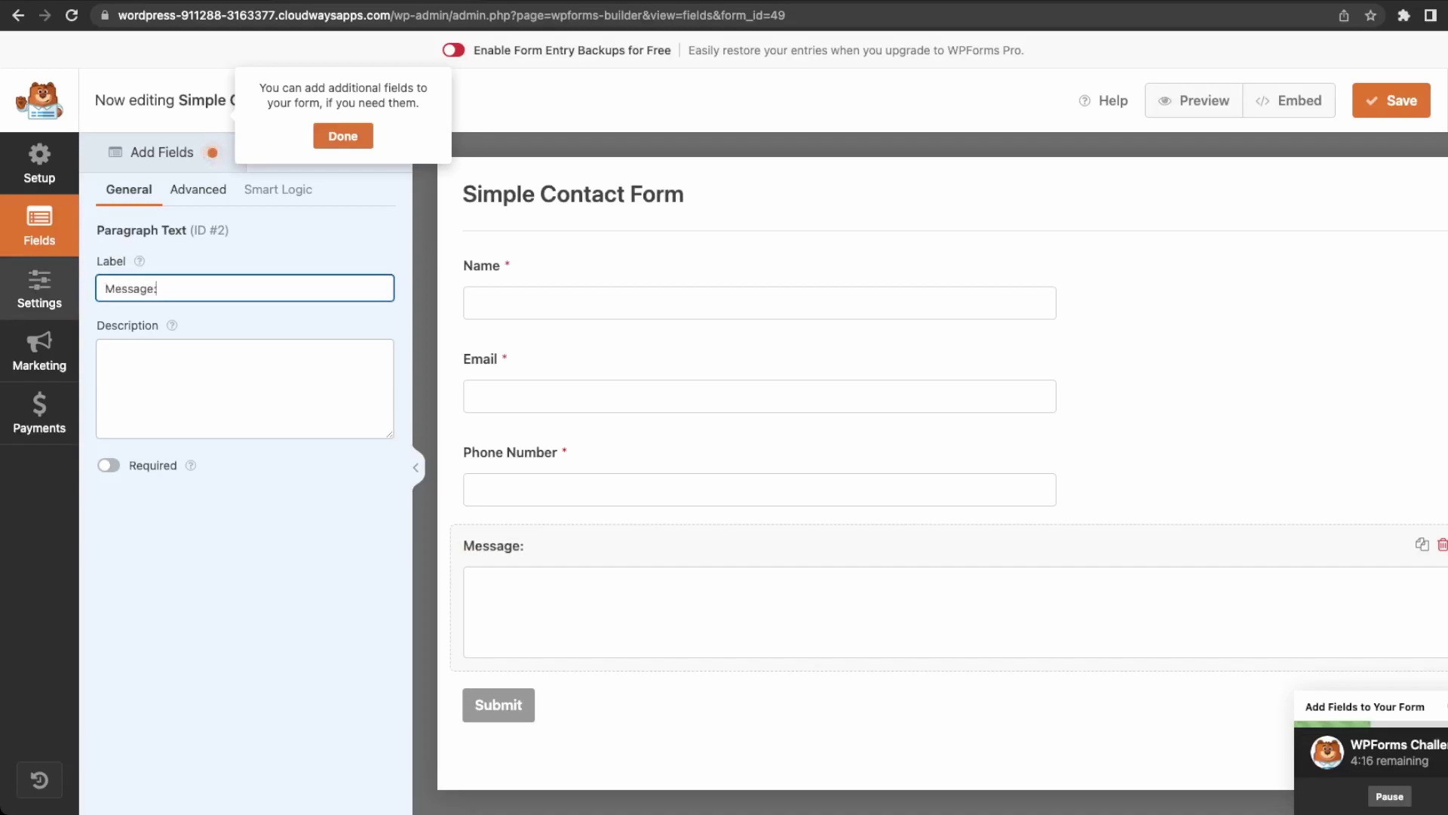
{"action": "type", "text": ":"}
{"action": "left_click", "coordinate": [109, 465]}
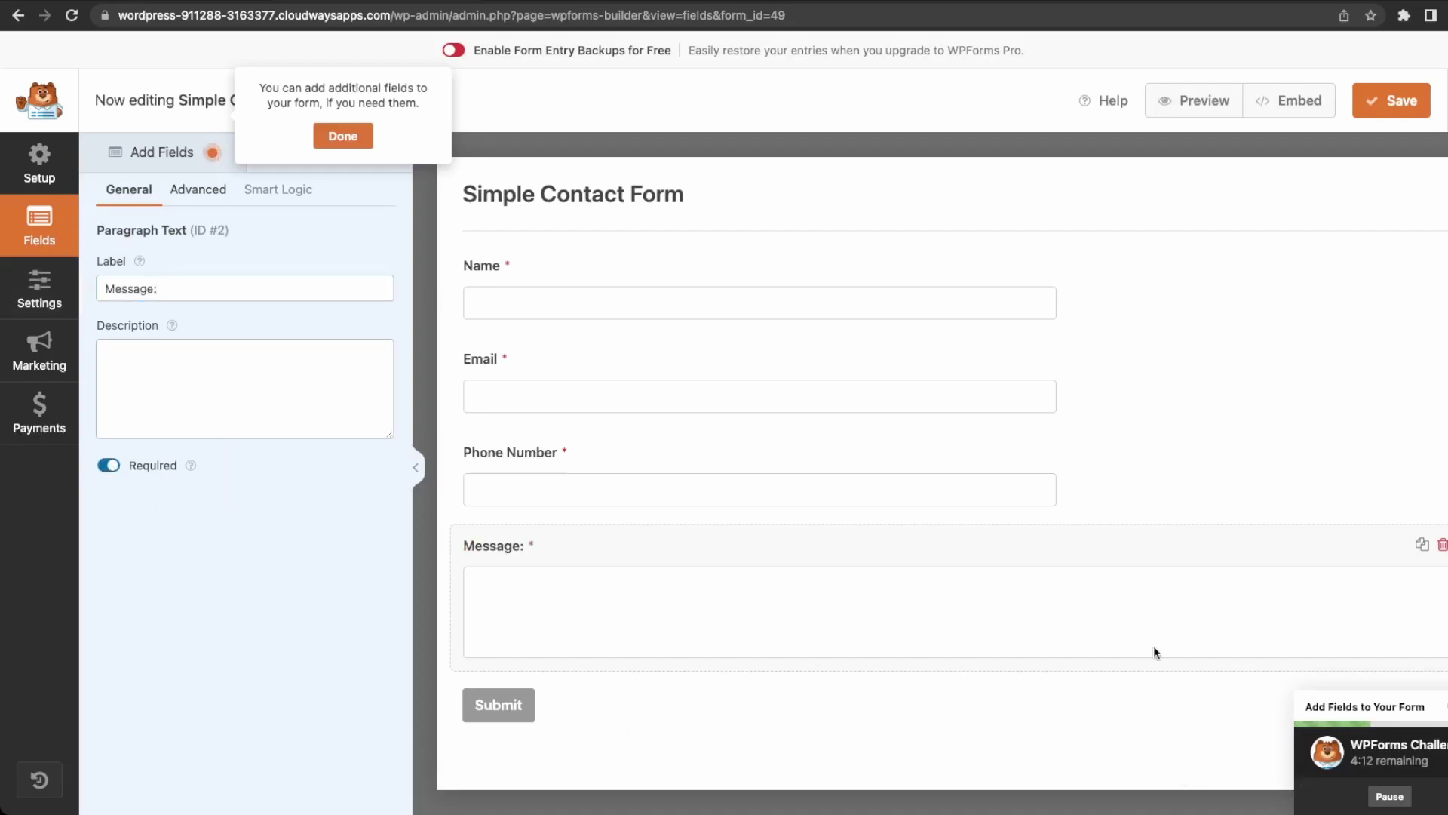
{"action": "left_click", "coordinate": [1394, 100]}
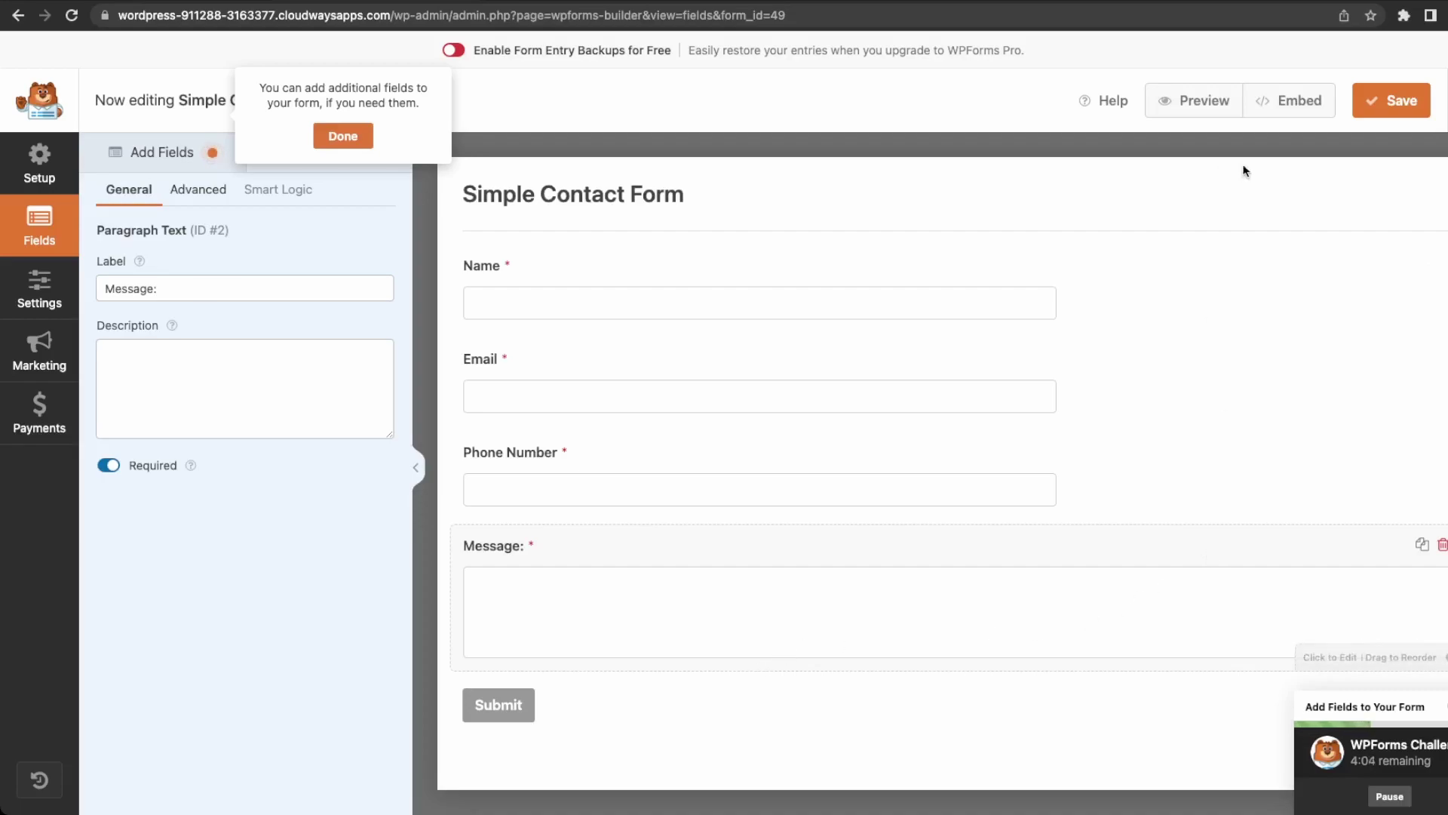
{"action": "left_click", "coordinate": [1447, 101]}
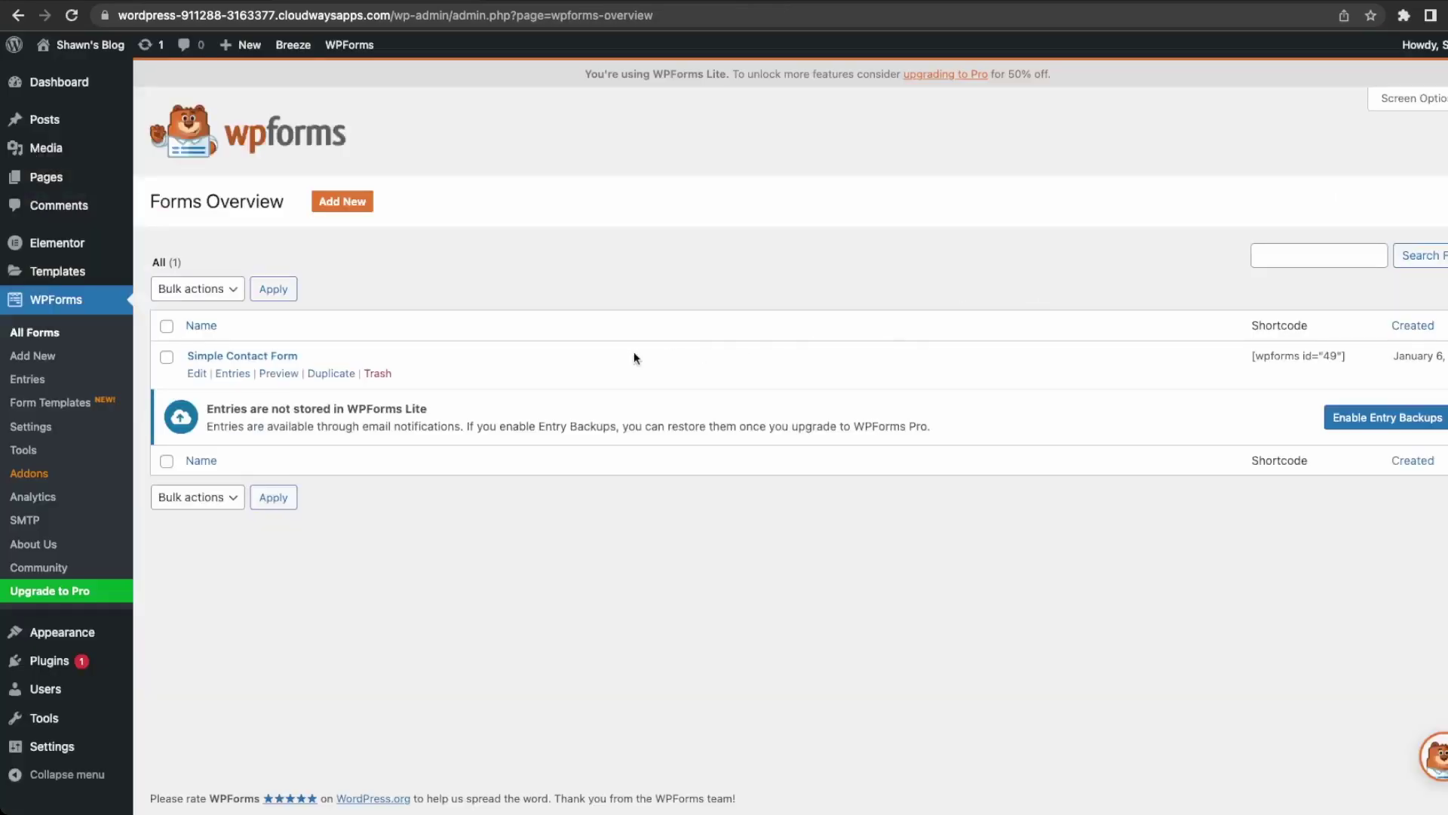
Copy the [wpforms id="49"] shortcode and open the Contact page for editing from All Pages.
{"action": "left_click", "coordinate": [198, 374]}
{"action": "left_click_drag", "start_coordinate": [1350, 356], "coordinate": [1250, 359]}
{"action": "key", "text": "ctrl+c"}
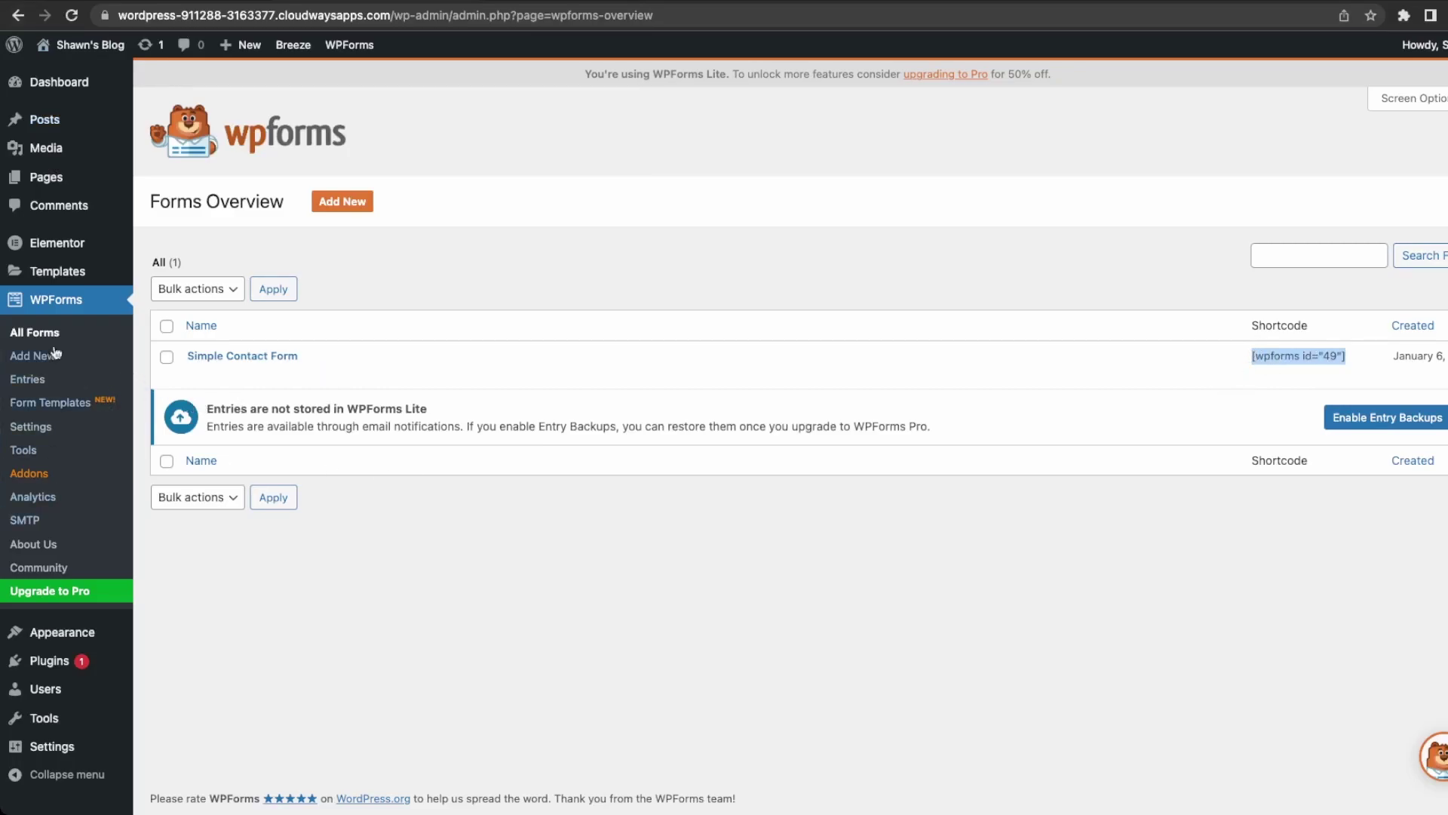
{"action": "mouse_move", "coordinate": [75, 178]}
{"action": "left_click", "coordinate": [191, 186]}
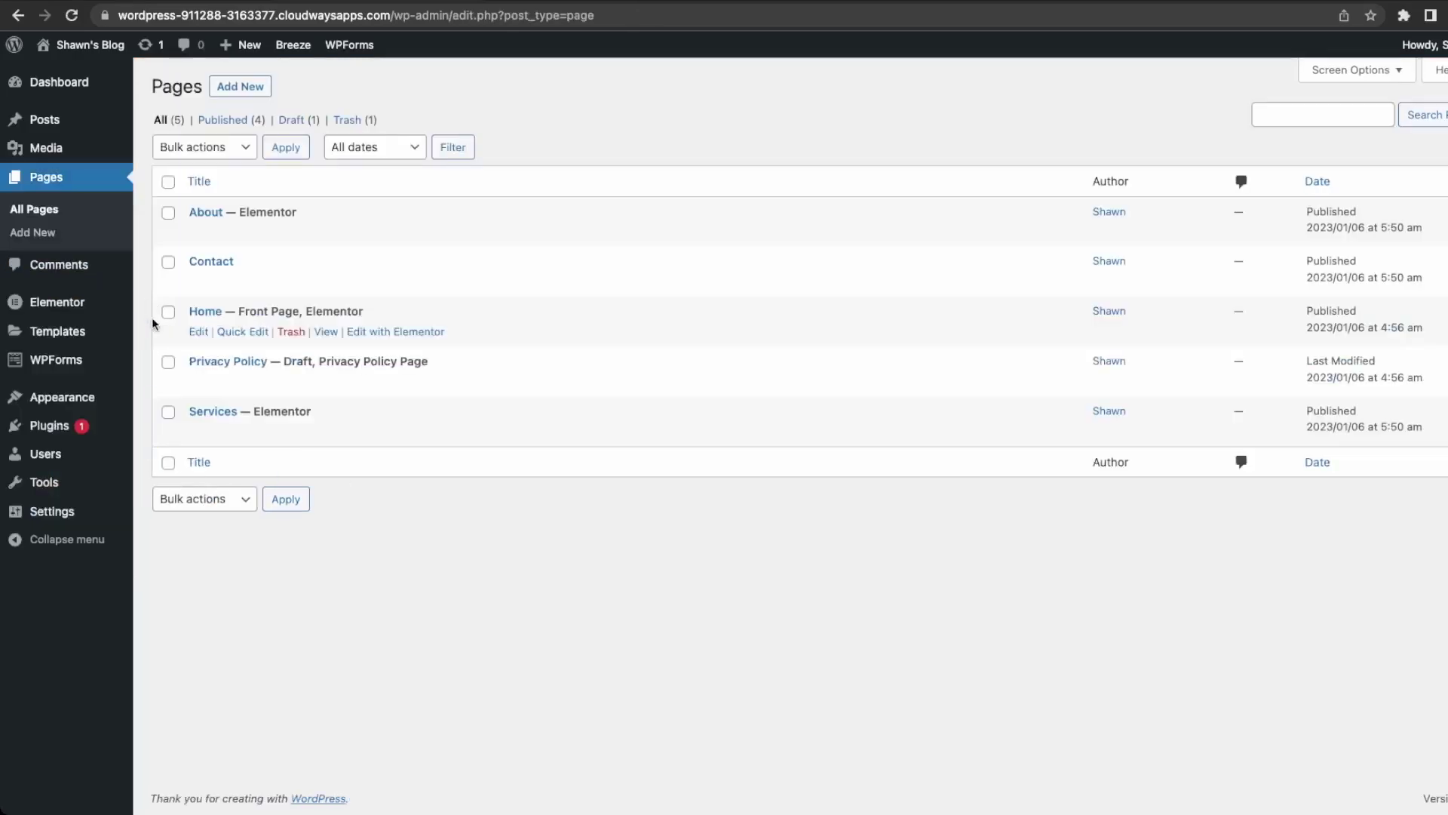
{"action": "left_click", "coordinate": [199, 281]}
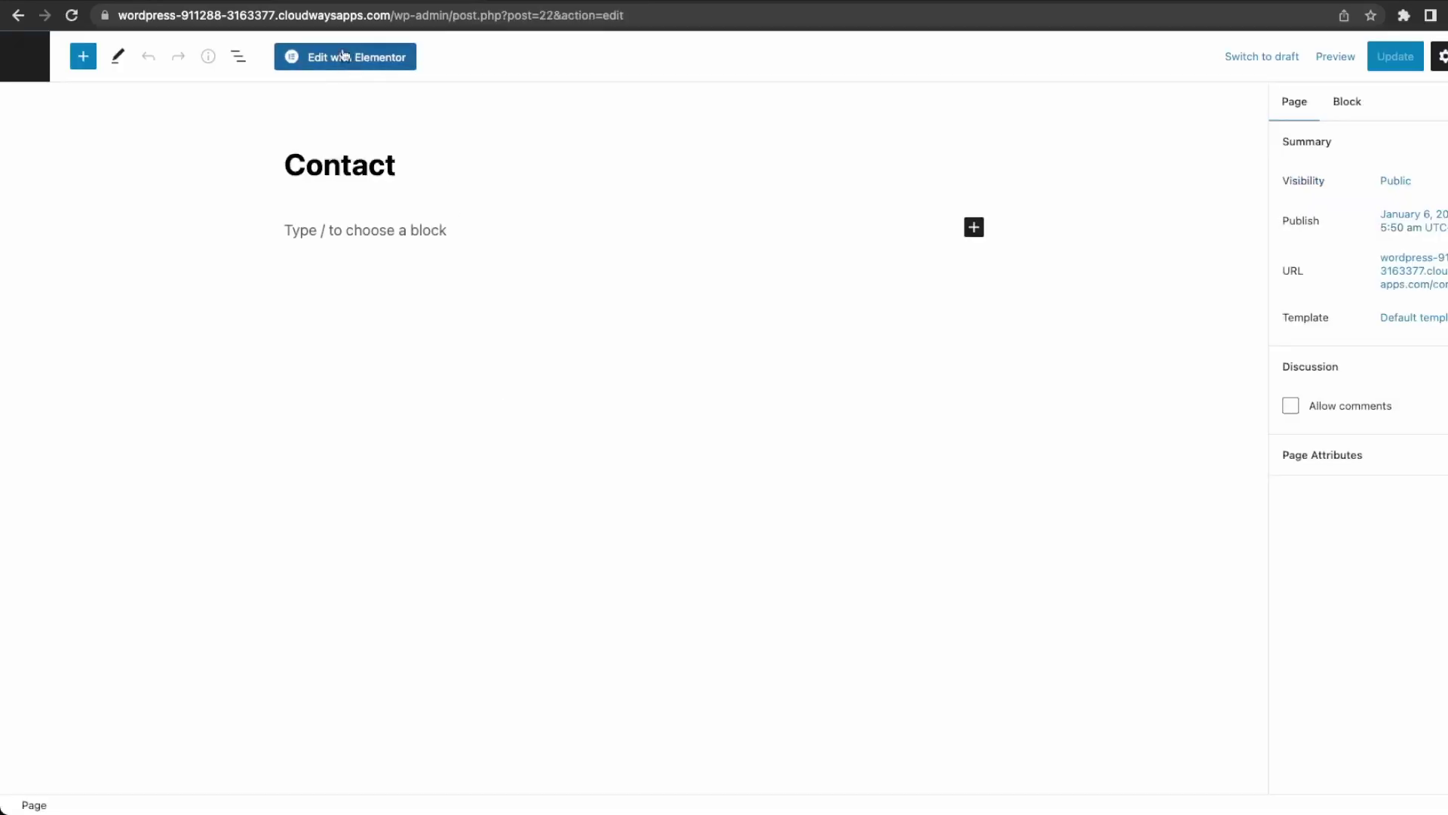
In Elementor, paste the [wpforms id="49"] shortcode into a Text Editor widget on Contact and save.
{"action": "left_click", "coordinate": [334, 61]}
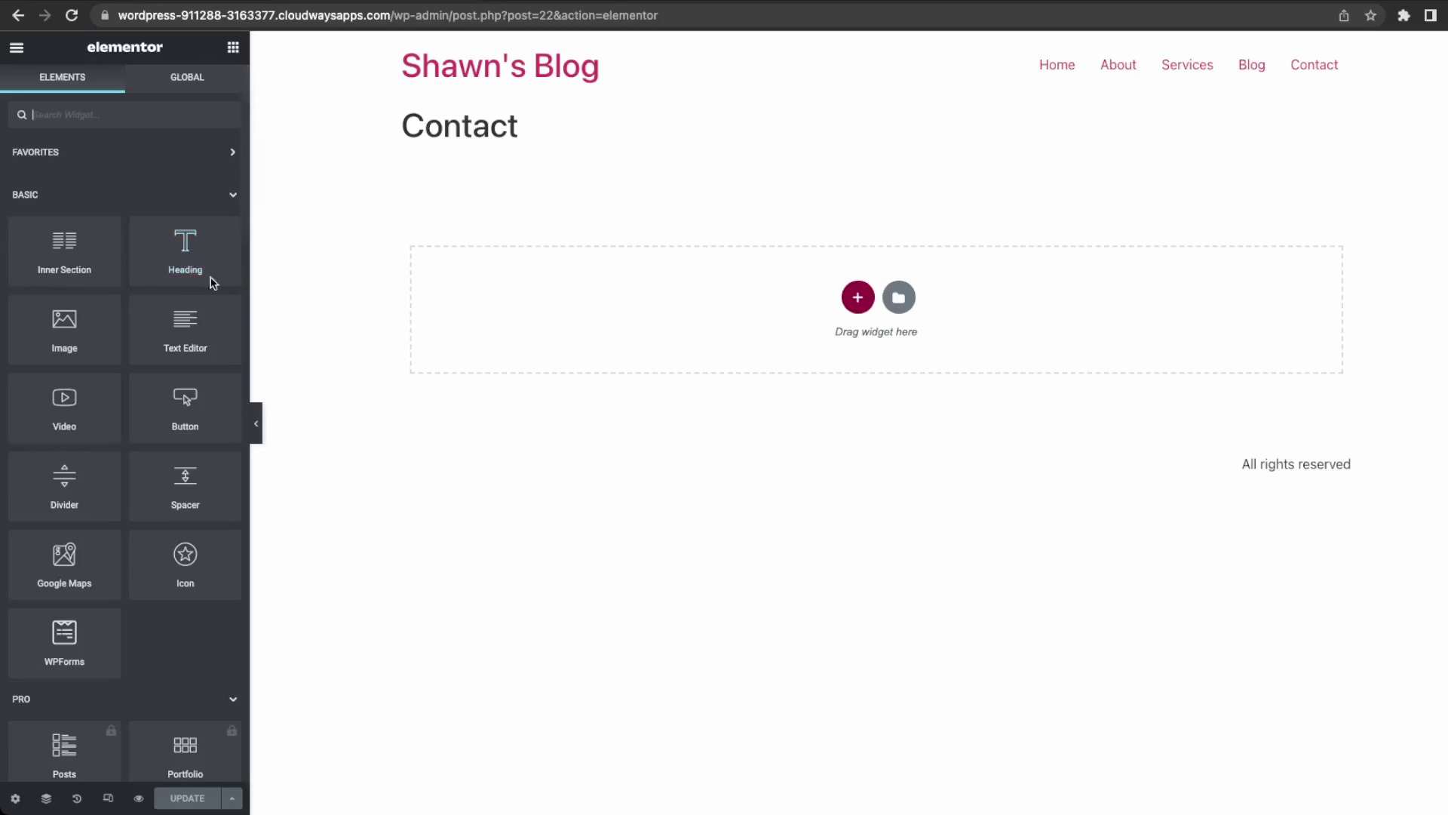
{"action": "left_click_drag", "start_coordinate": [188, 340], "coordinate": [830, 326]}
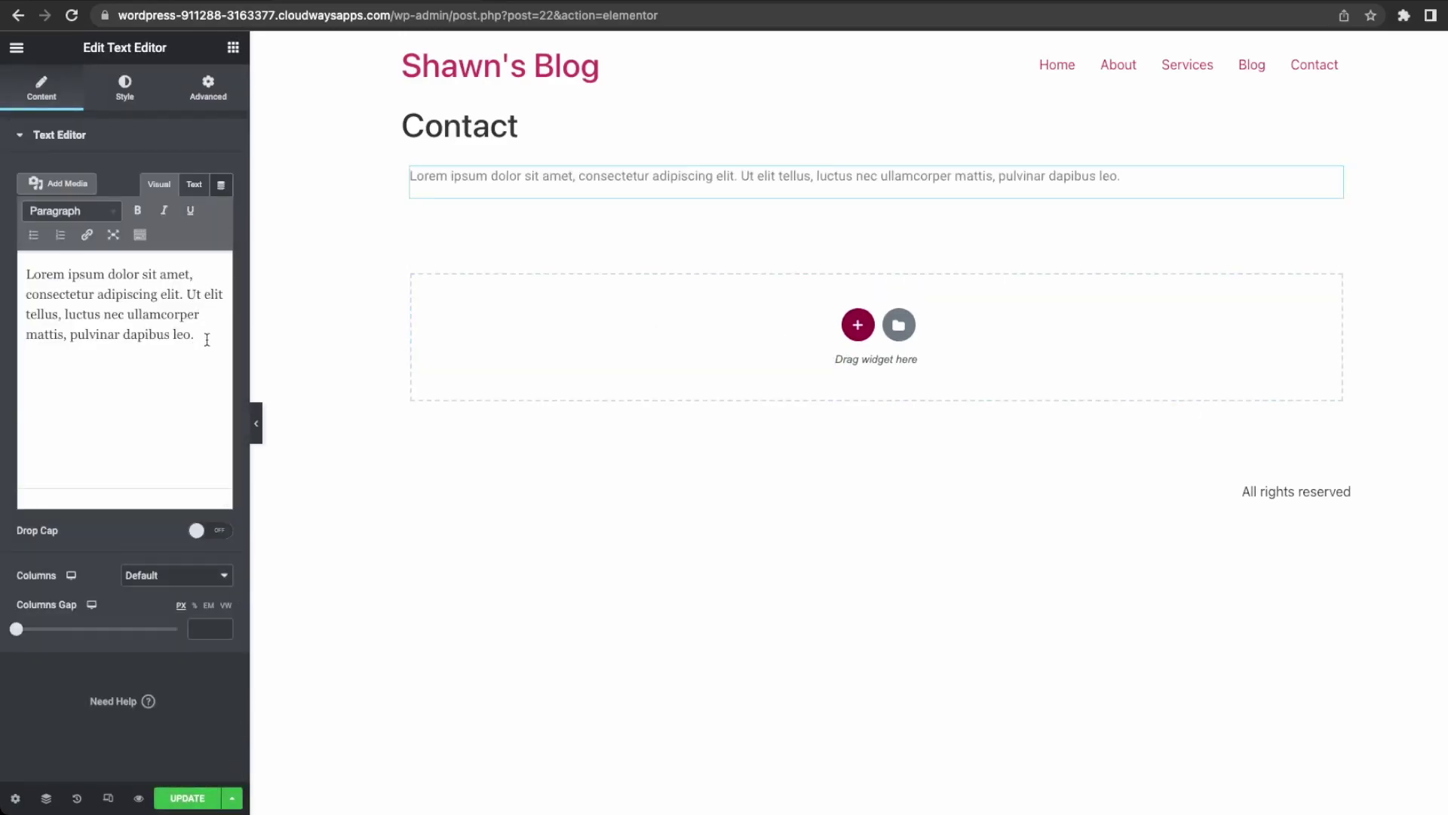
{"action": "left_click", "coordinate": [198, 188]}
{"action": "left_click_drag", "start_coordinate": [112, 322], "coordinate": [10, 252]}
{"action": "key", "text": "ctrl+v"}
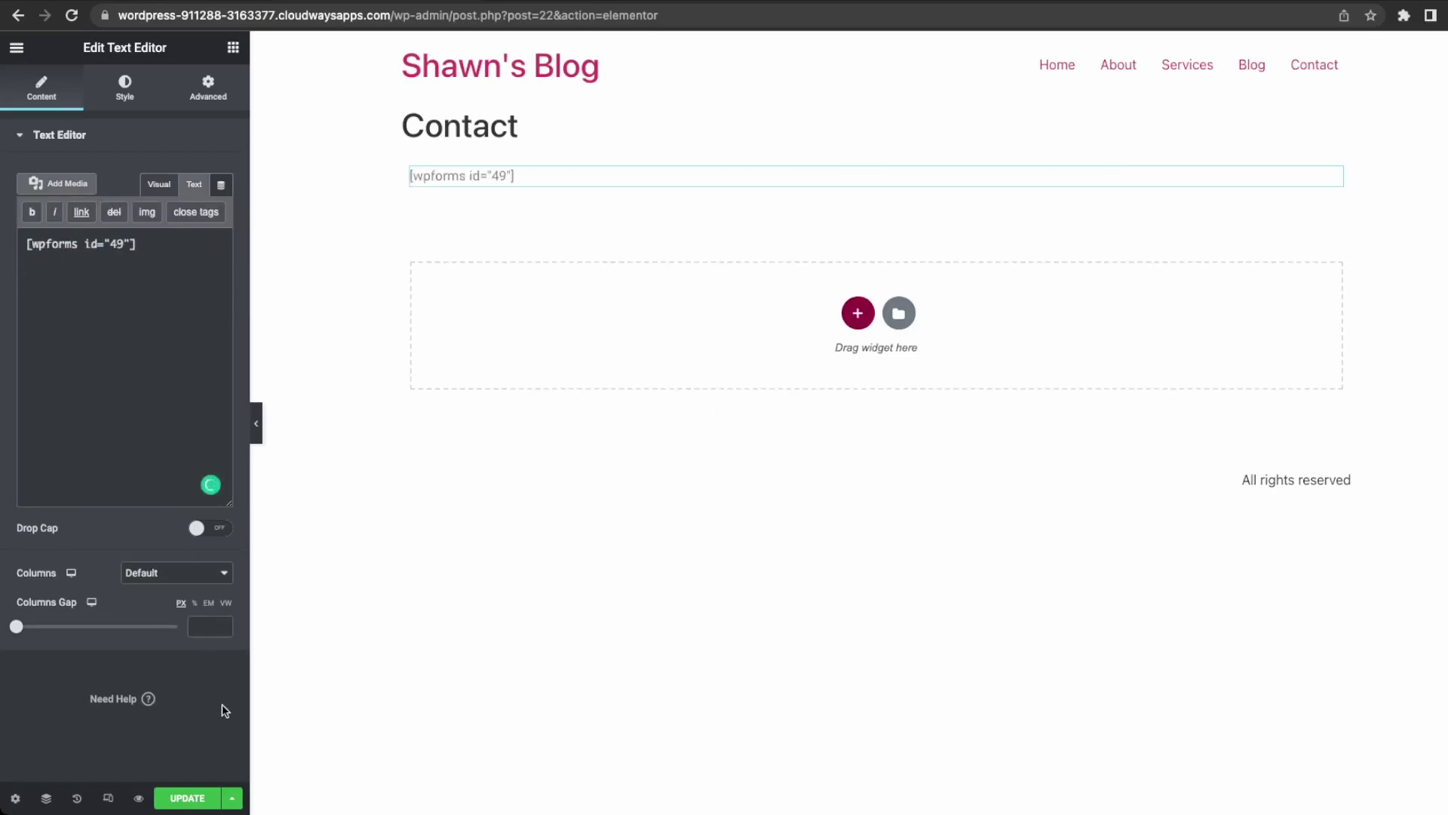
{"action": "left_click", "coordinate": [198, 801]}
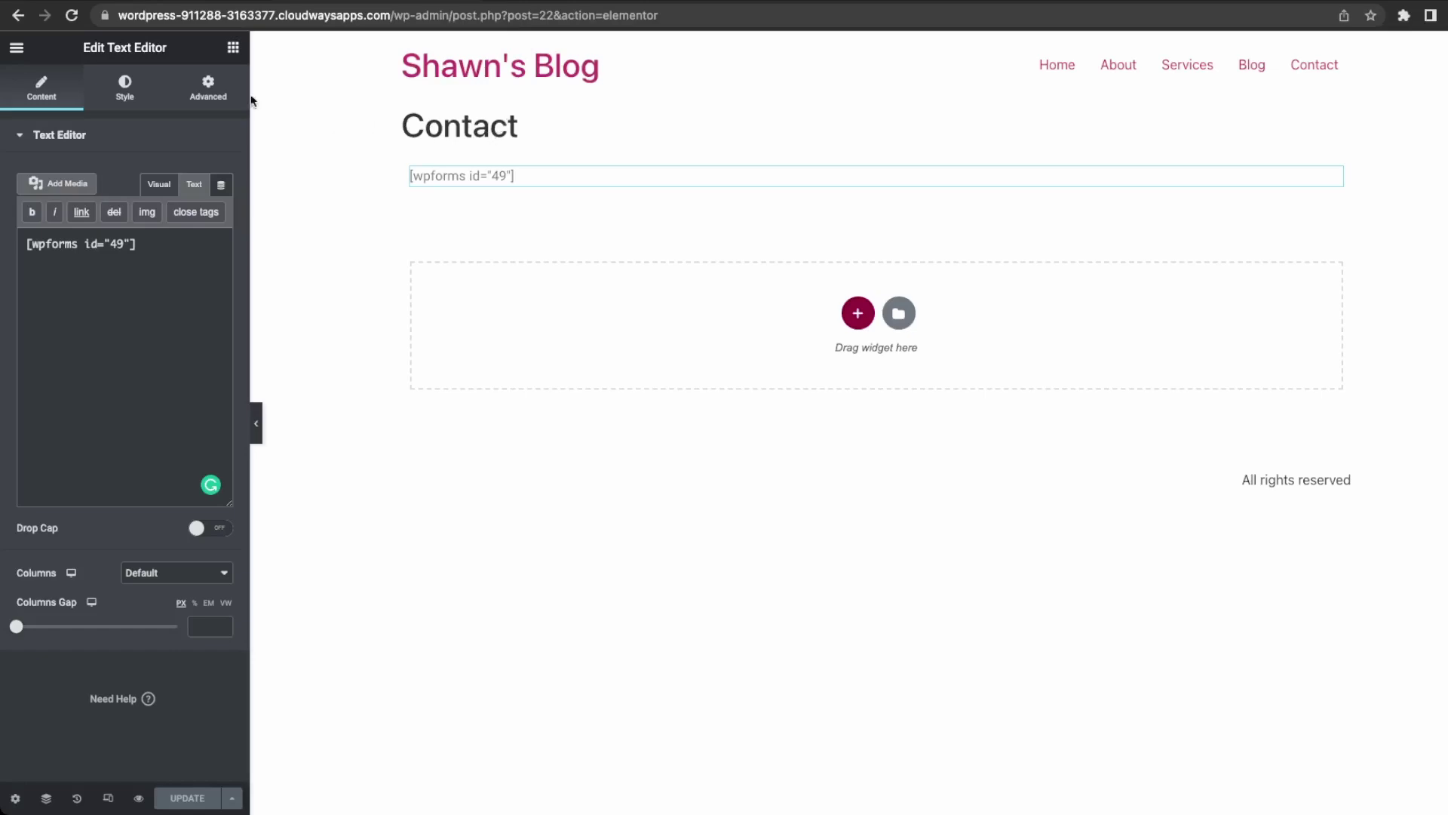
View the live Contact page and try the form's Message and Name fields.
{"action": "left_click_drag", "start_coordinate": [394, 19], "coordinate": [856, 20]}
{"action": "key", "text": "BackSpace"}
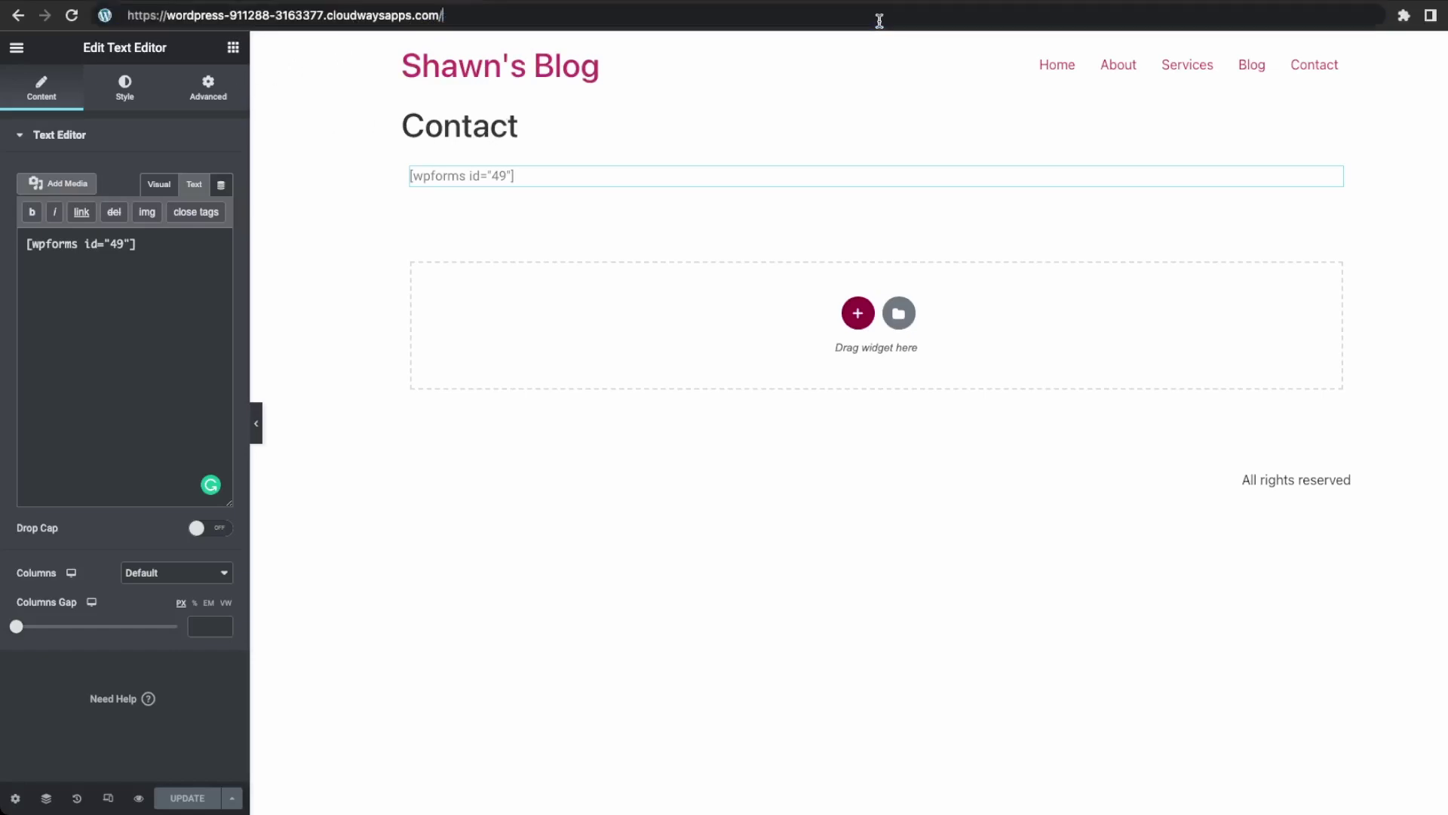
{"action": "key", "text": "Return"}
{"action": "left_click", "coordinate": [1177, 95]}
{"action": "left_click", "coordinate": [731, 517]}
{"action": "left_click", "coordinate": [442, 265]}
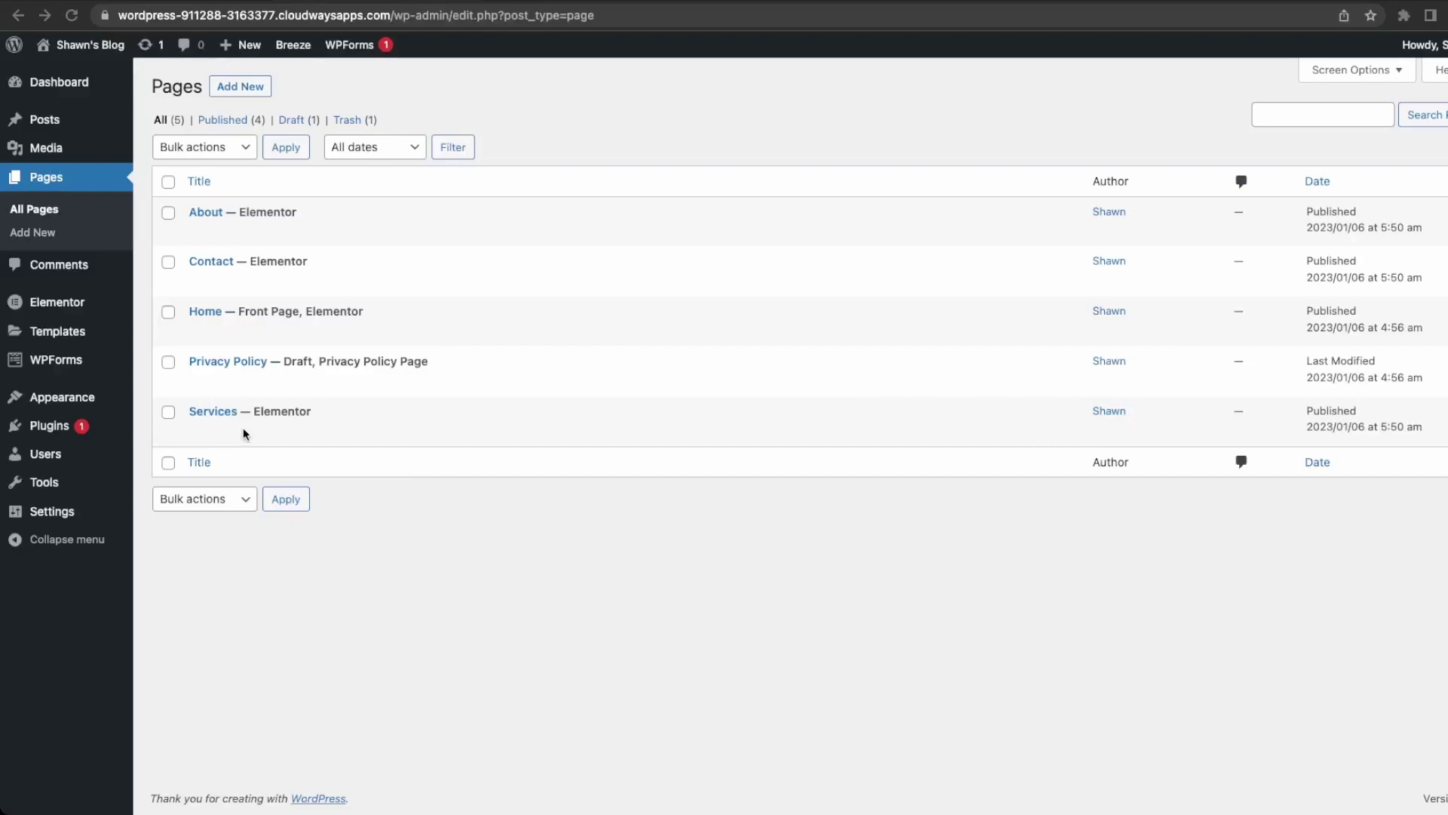
Edit Home with Elementor, set Hide Title to Yes in Page Settings, and update.
{"action": "mouse_move", "coordinate": [198, 317]}
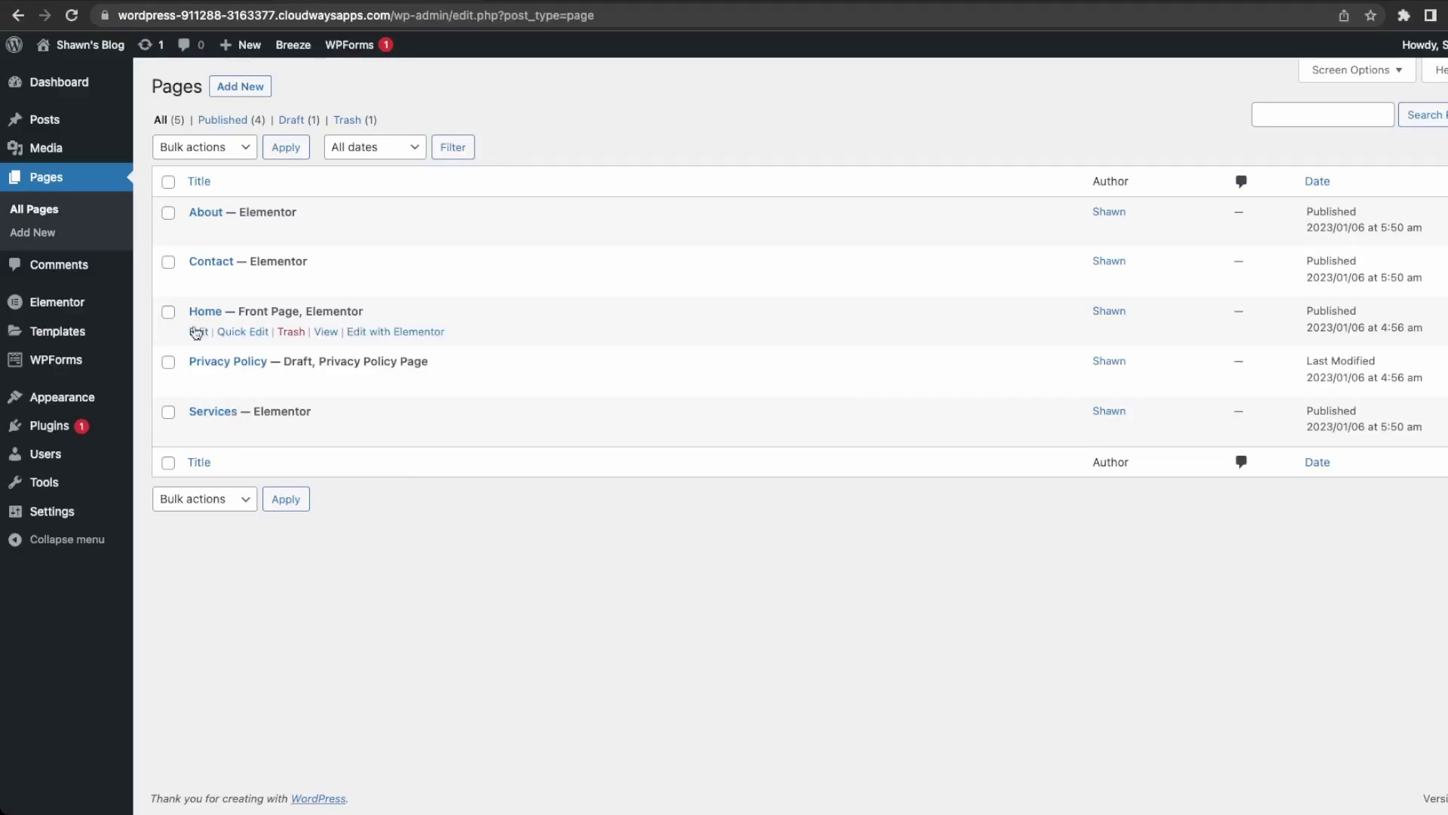
{"action": "left_click", "coordinate": [397, 333]}
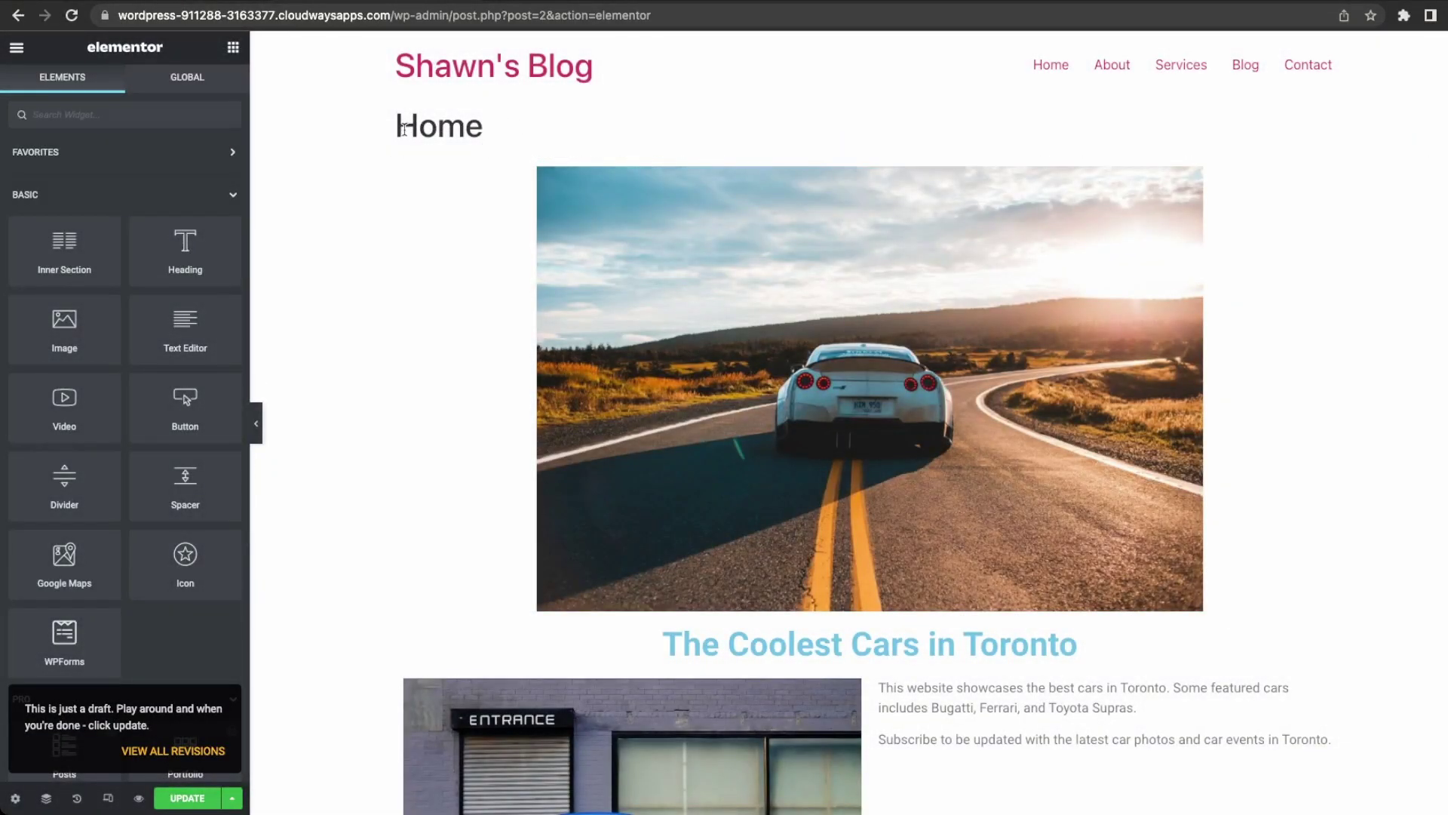
{"action": "left_click_drag", "start_coordinate": [401, 128], "coordinate": [486, 126]}
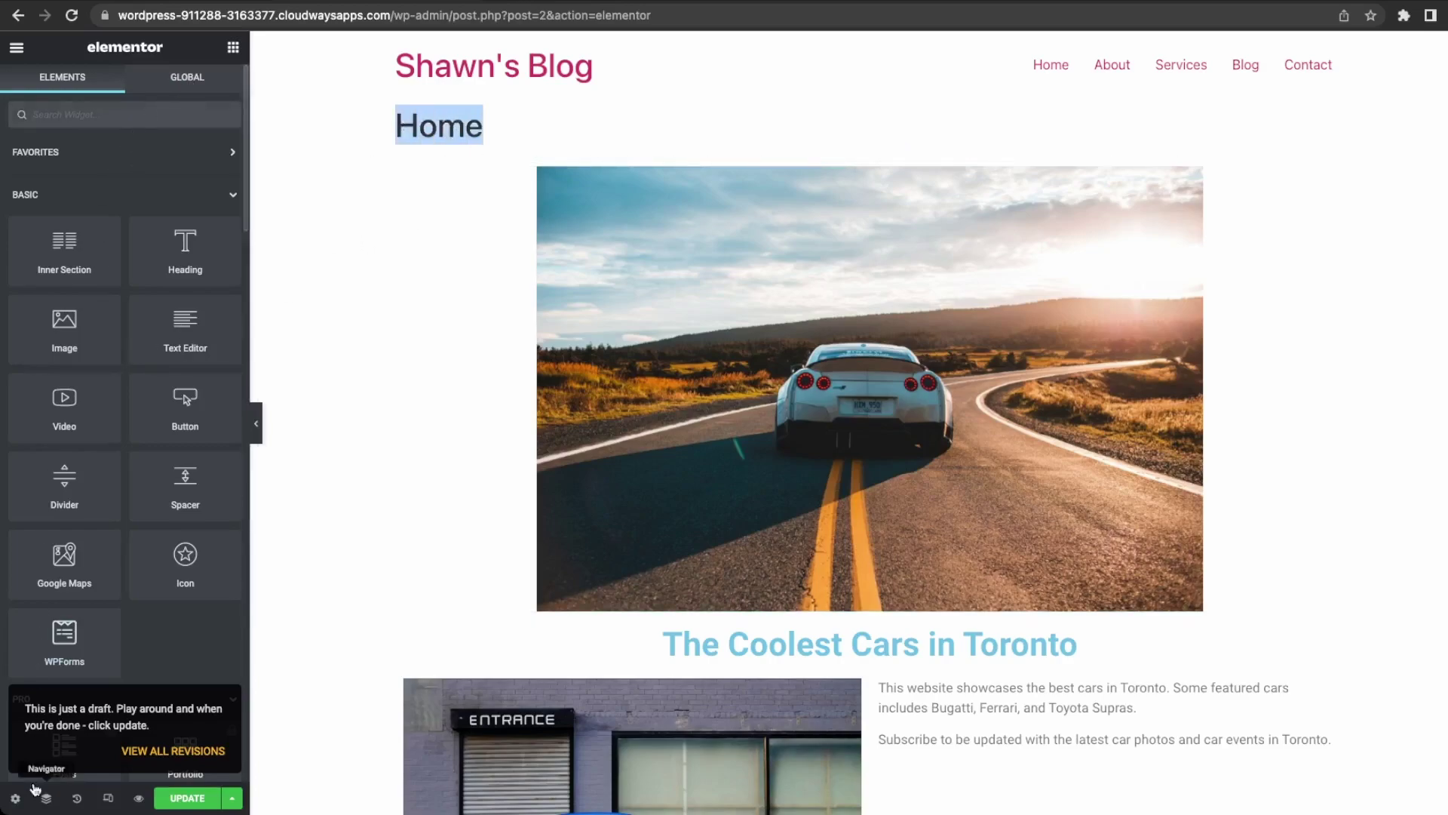
{"action": "left_click", "coordinate": [16, 798]}
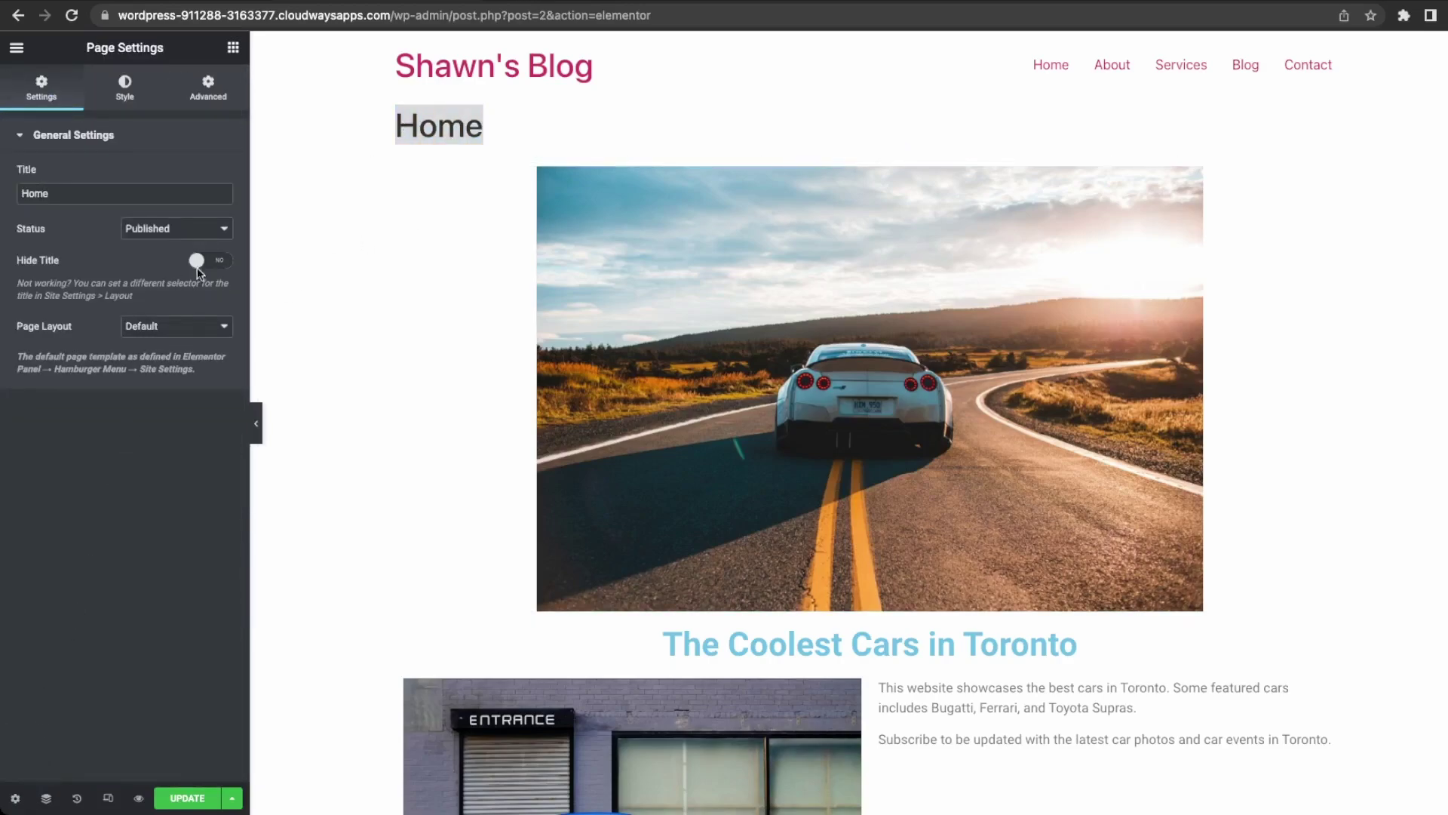
{"action": "left_click", "coordinate": [199, 261]}
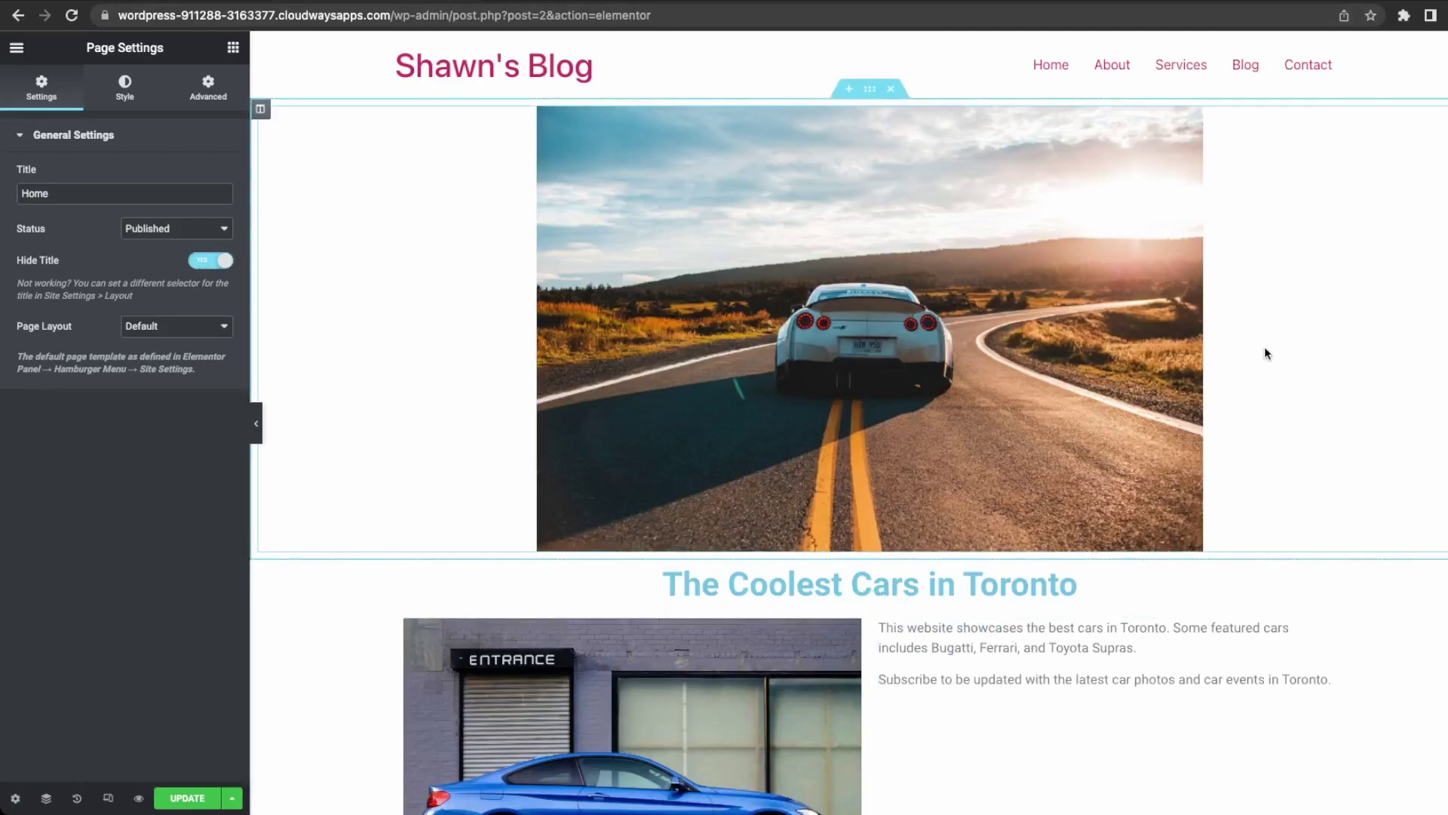
{"action": "left_click", "coordinate": [185, 801]}
Set the editor's Exit destination to WP Dashboard.
{"action": "left_click", "coordinate": [14, 49]}
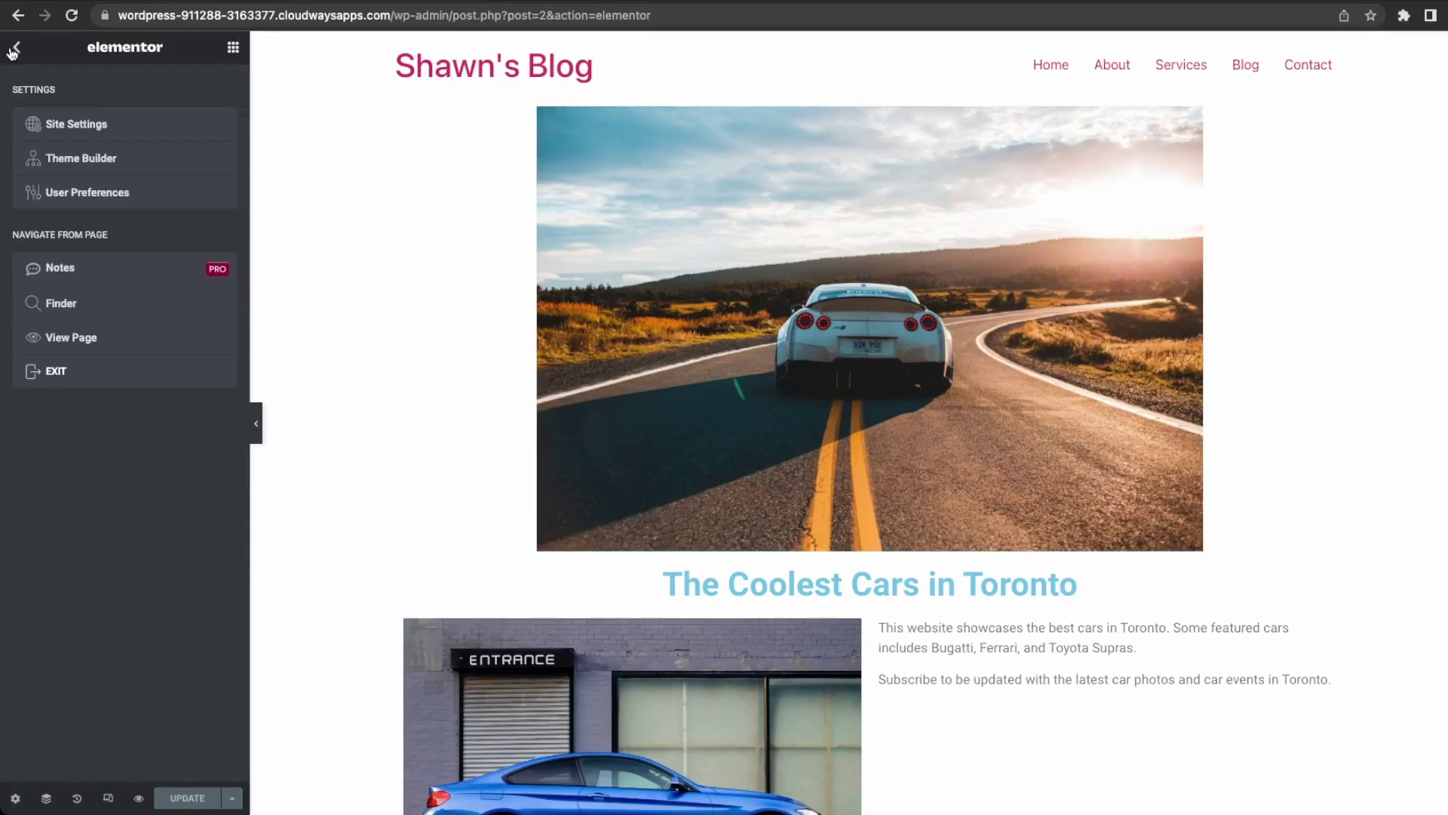
{"action": "left_click", "coordinate": [90, 375]}
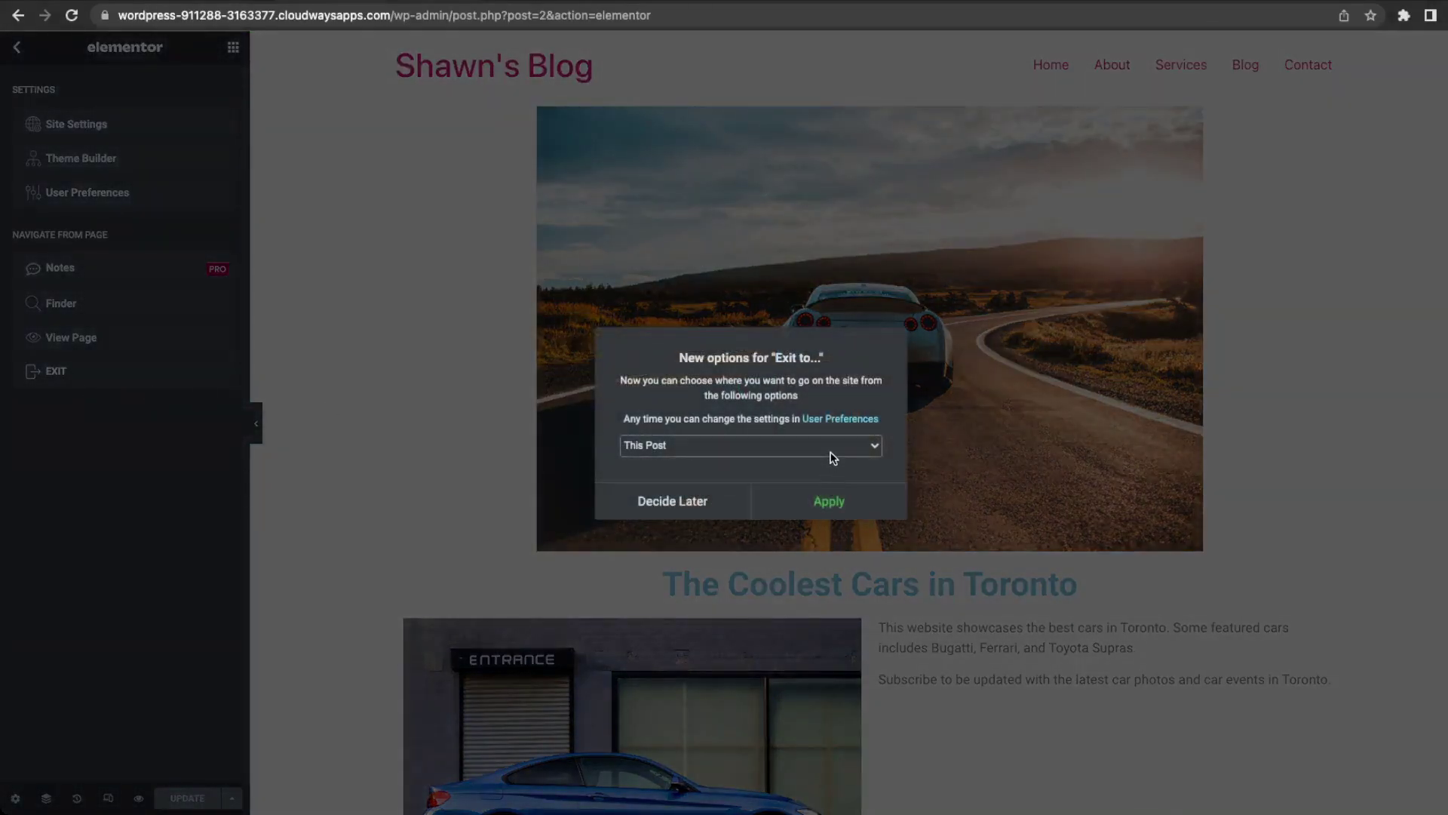
{"action": "left_click", "coordinate": [828, 487]}
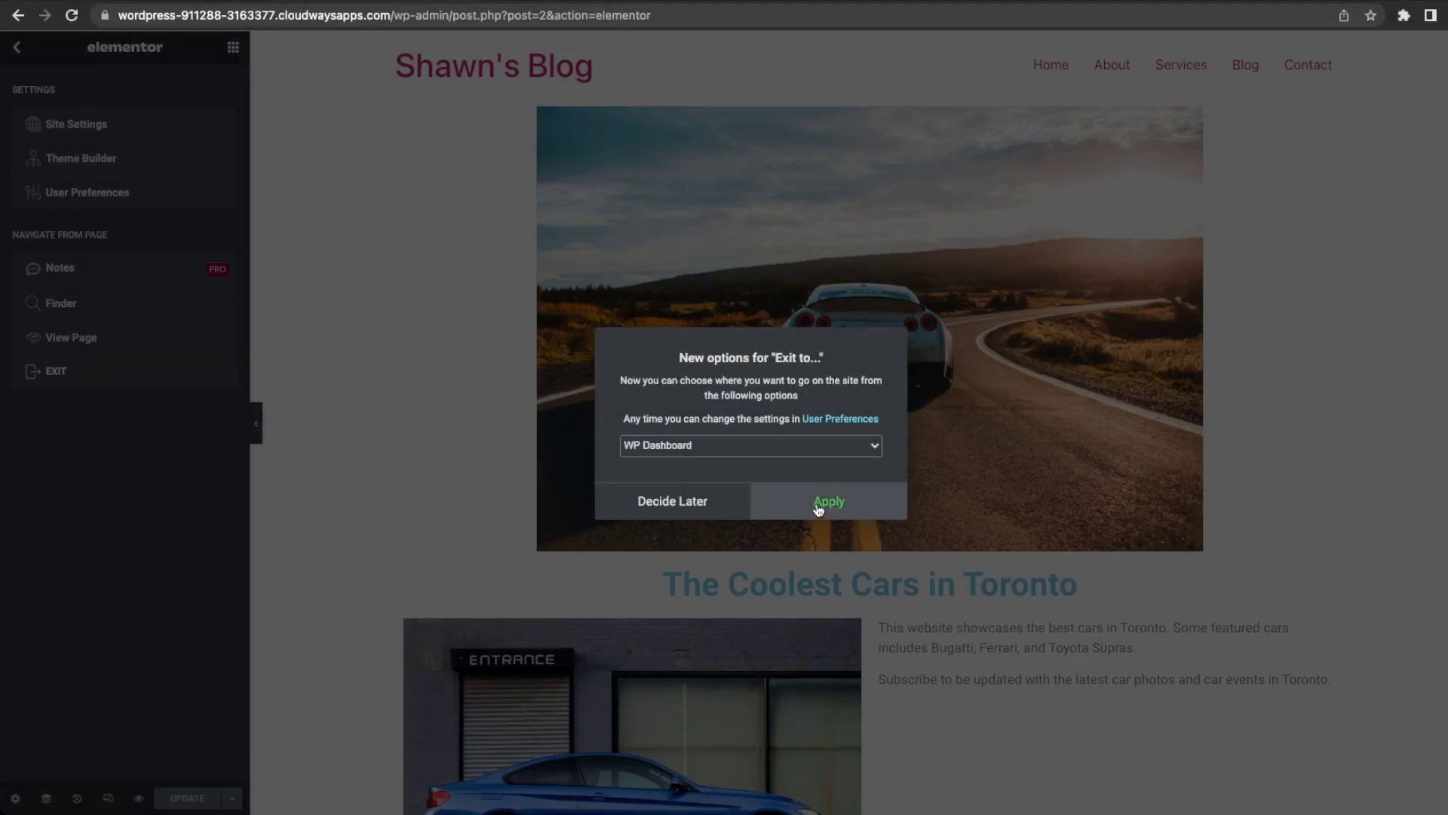
{"action": "left_click", "coordinate": [829, 501]}
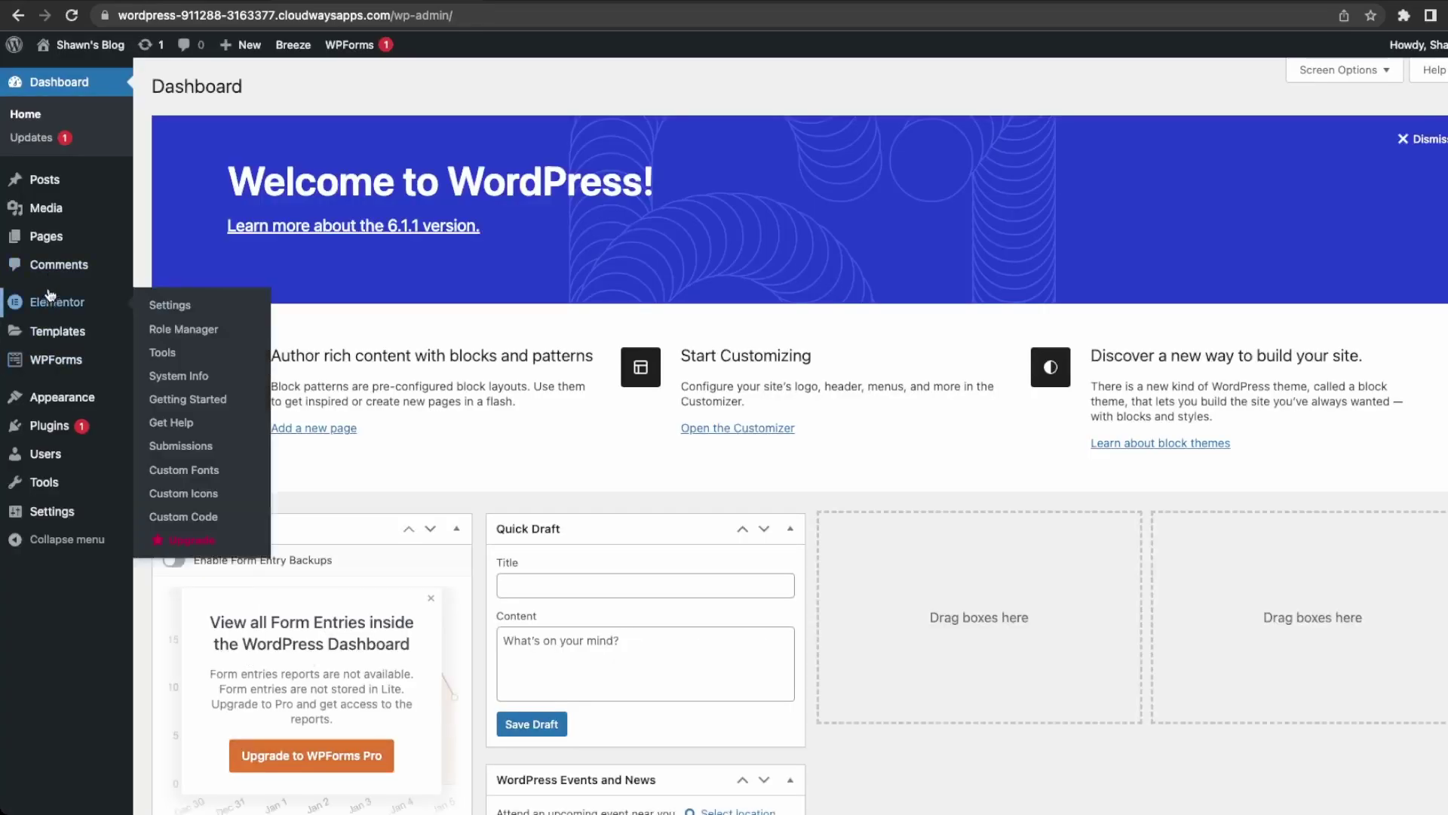
Visit the live site and browse the About, Services and Blog pages.
{"action": "mouse_move", "coordinate": [50, 235]}
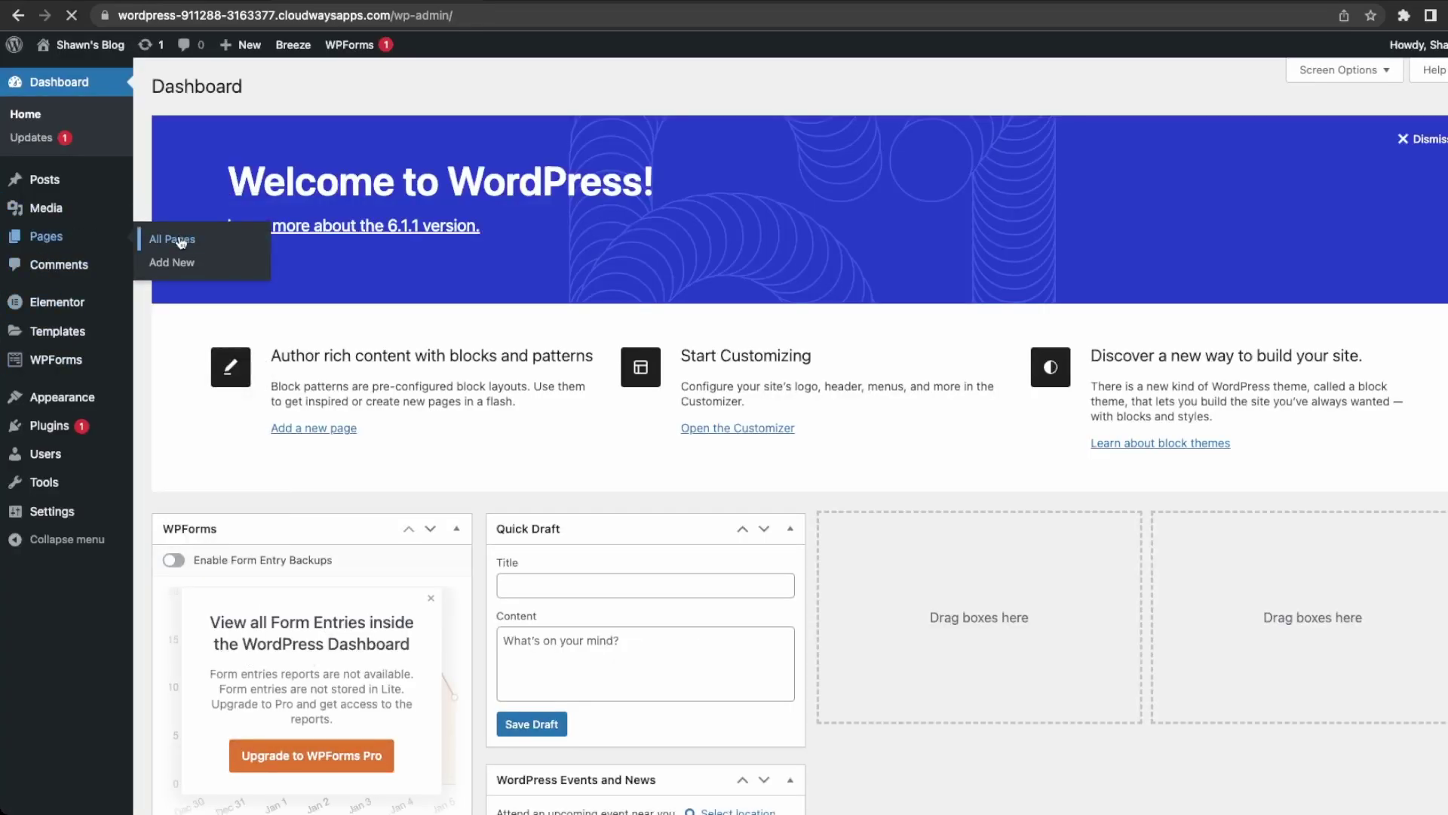
{"action": "left_click", "coordinate": [172, 237]}
{"action": "mouse_move", "coordinate": [87, 45]}
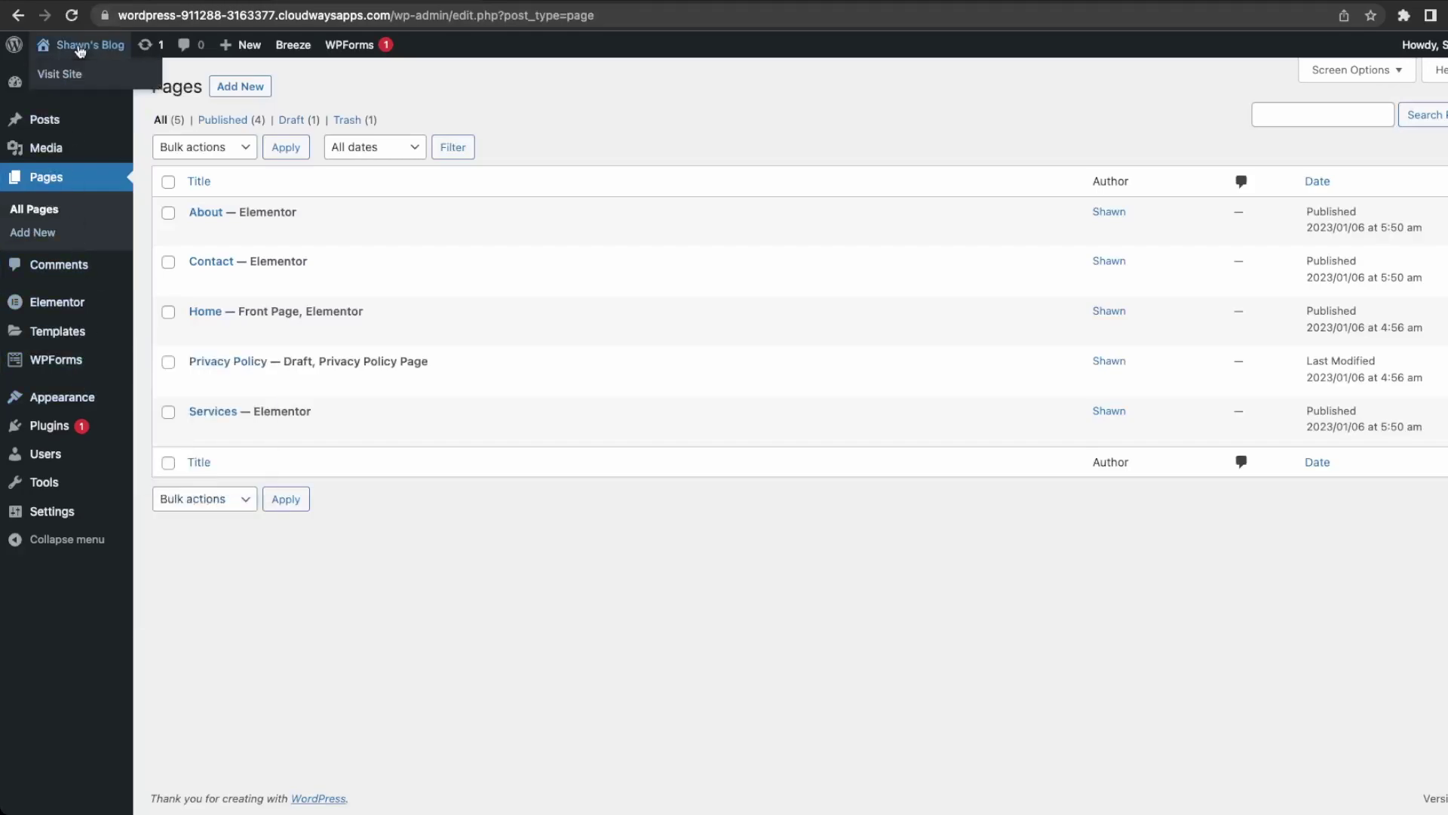
{"action": "left_click", "coordinate": [61, 75]}
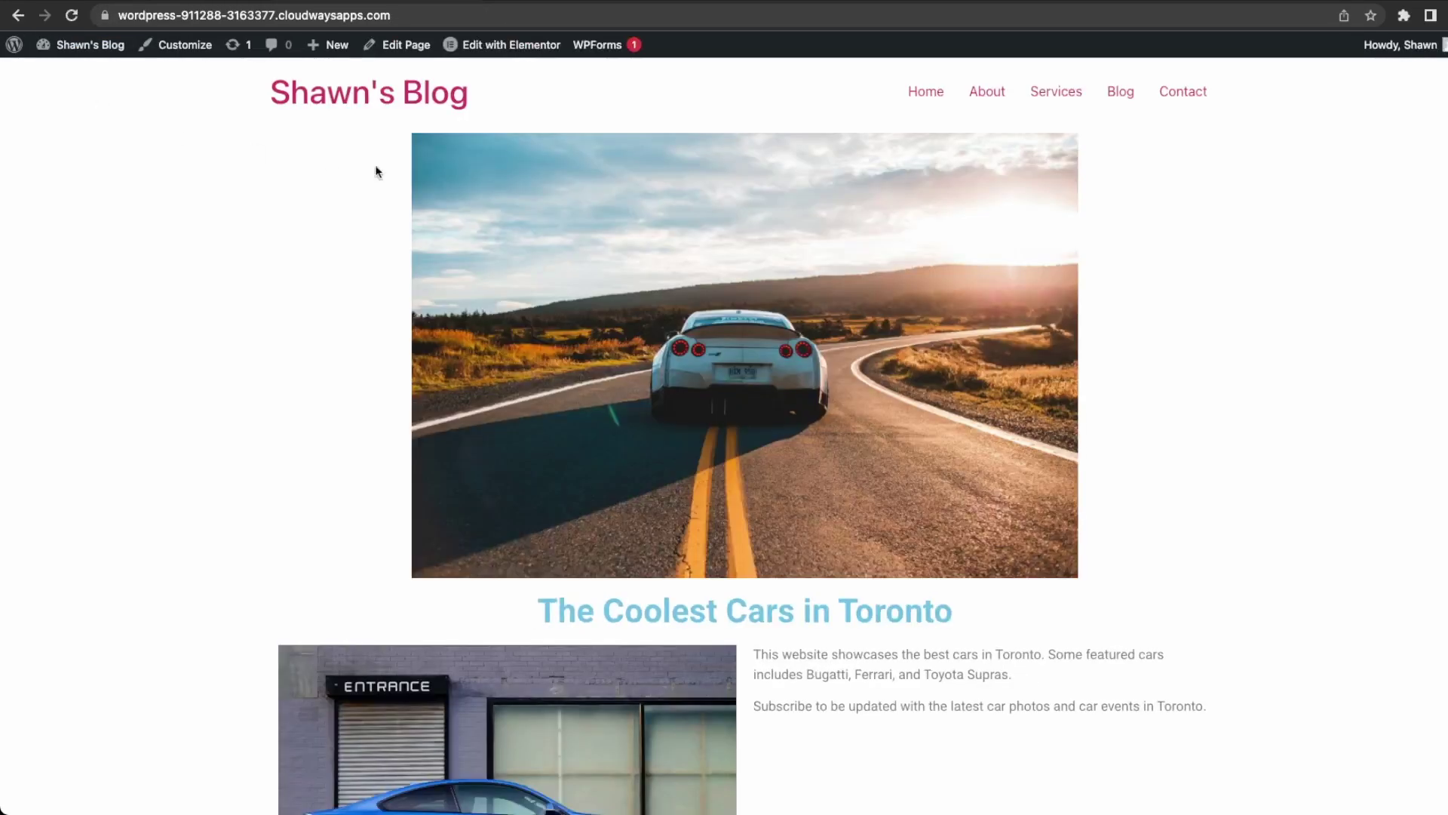
{"action": "left_click", "coordinate": [998, 91]}
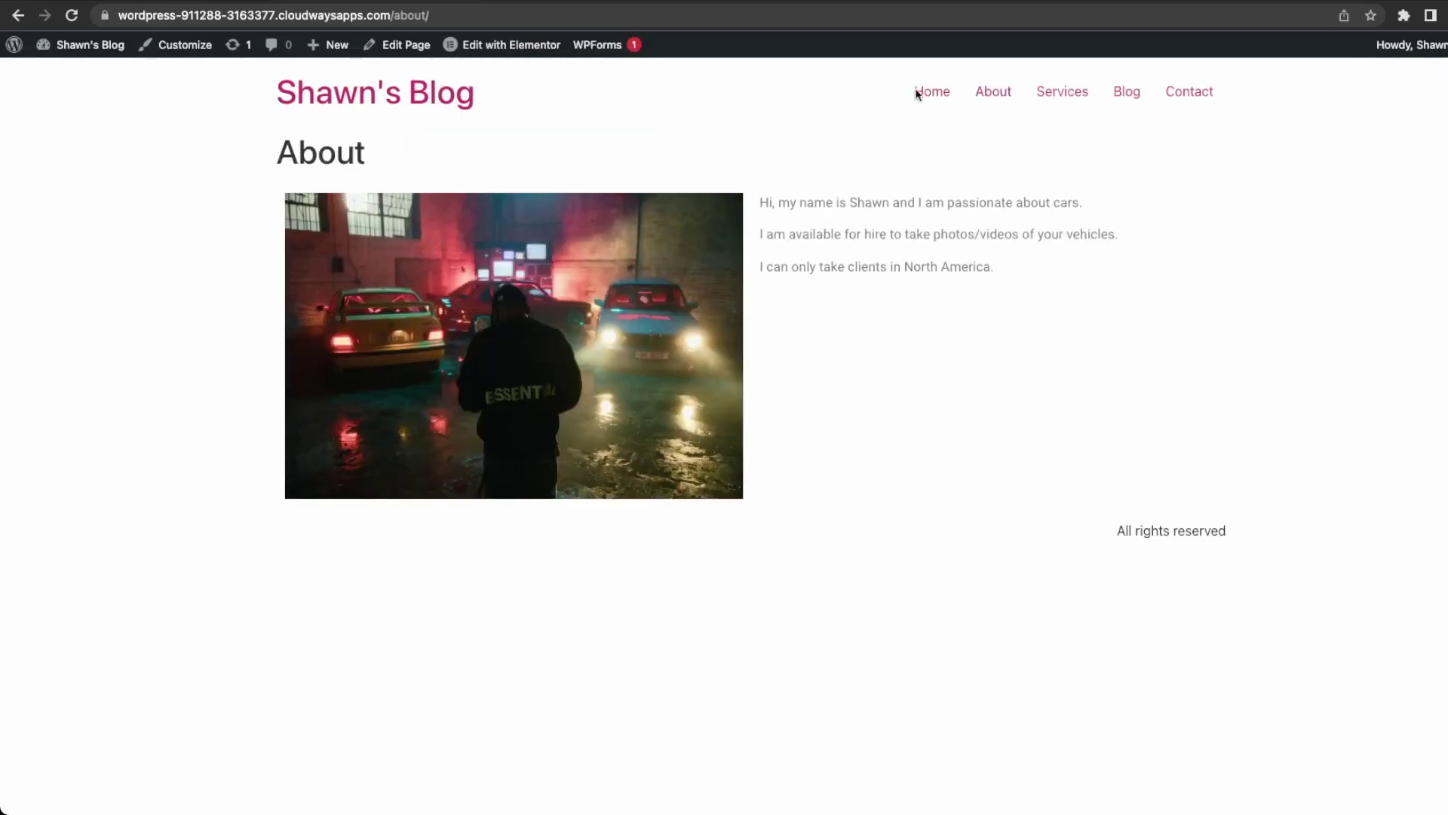
{"action": "left_click", "coordinate": [1071, 101]}
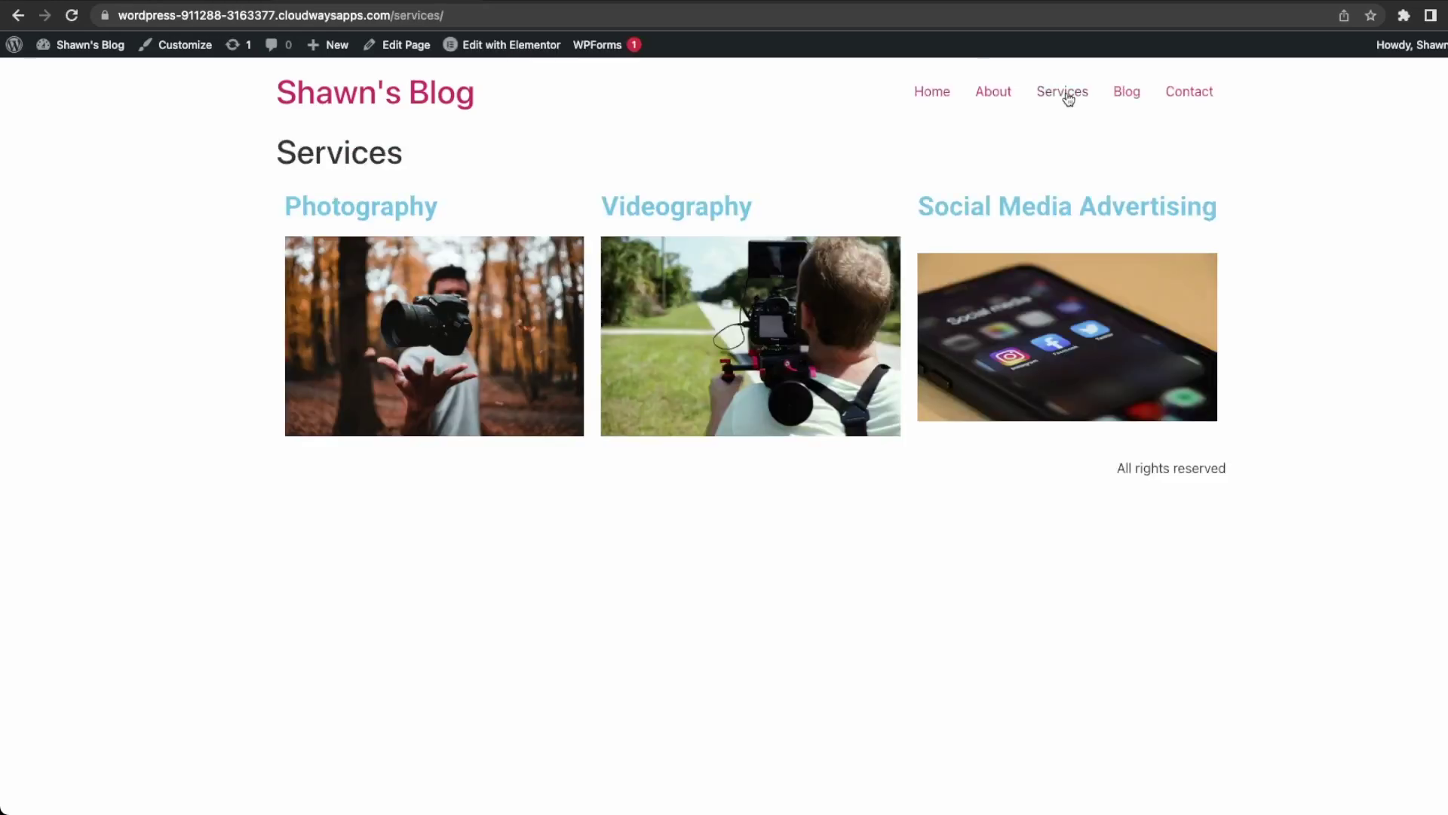
{"action": "left_click", "coordinate": [1135, 95]}
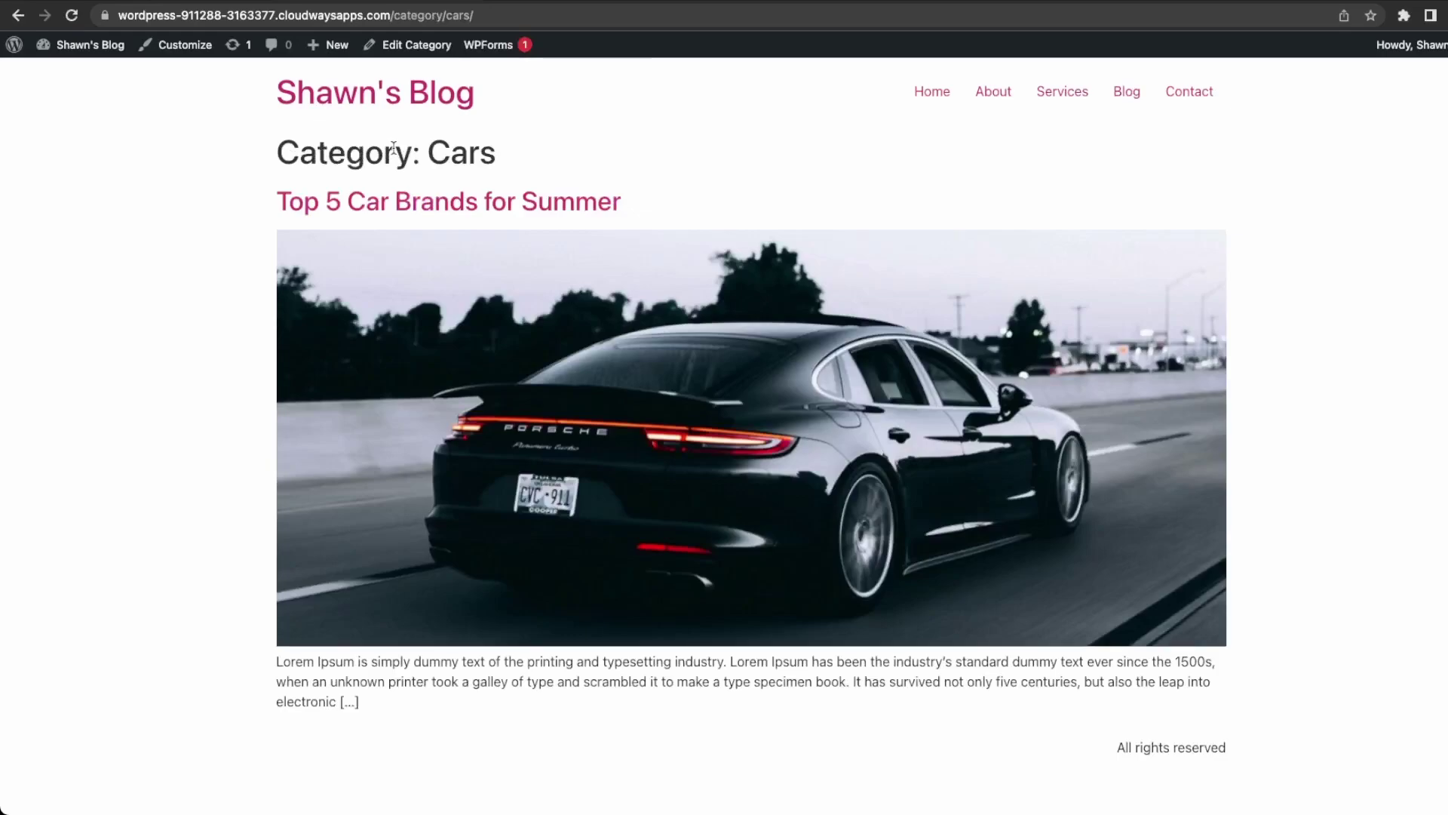
Highlight the 'Category: Cars' heading on the Blog page.
{"action": "left_click_drag", "start_coordinate": [291, 146], "coordinate": [514, 159]}
{"action": "left_click", "coordinate": [686, 113]}
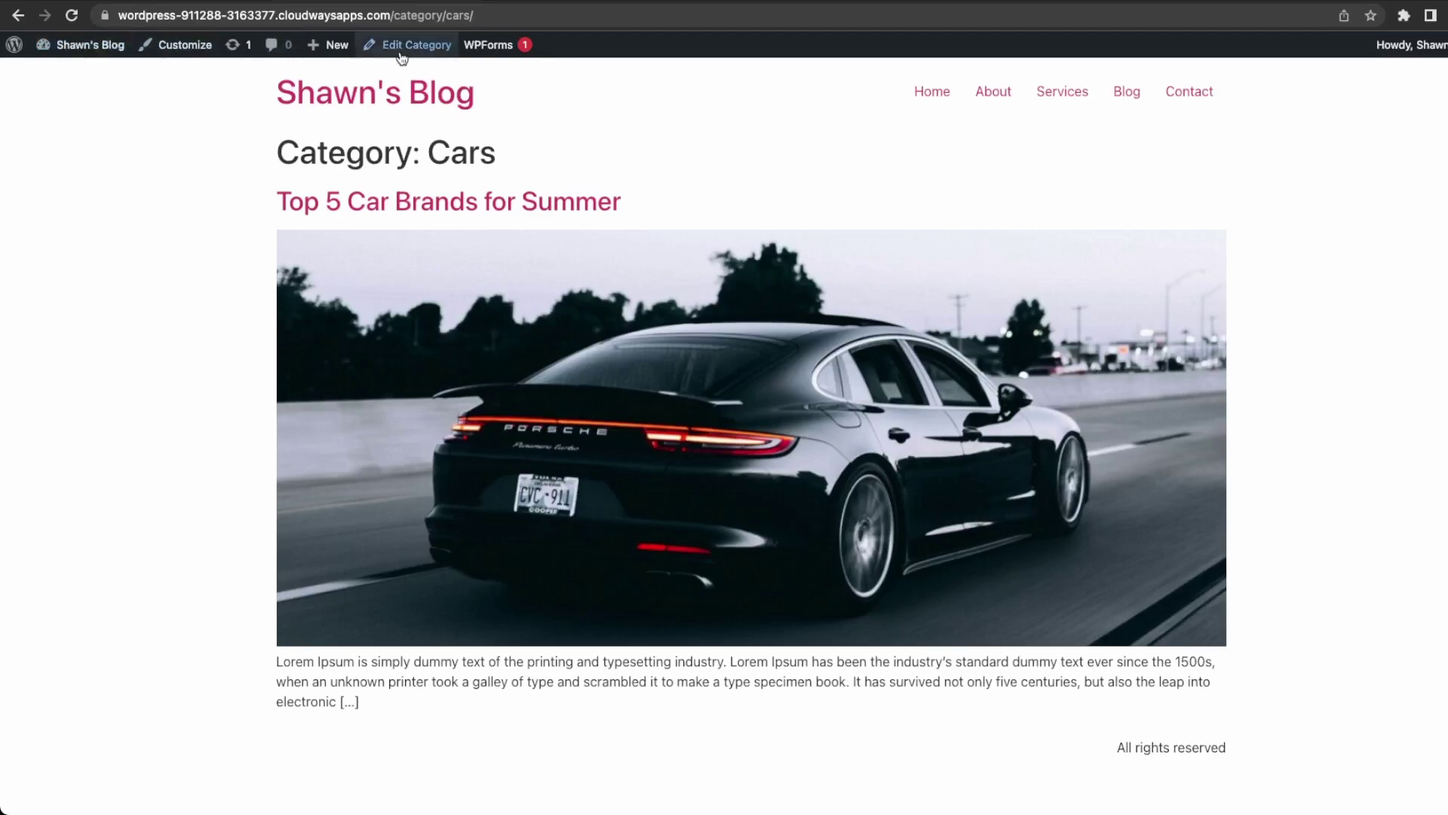
{"action": "left_click", "coordinate": [515, 156]}
{"action": "left_click_drag", "start_coordinate": [281, 152], "coordinate": [346, 154]}
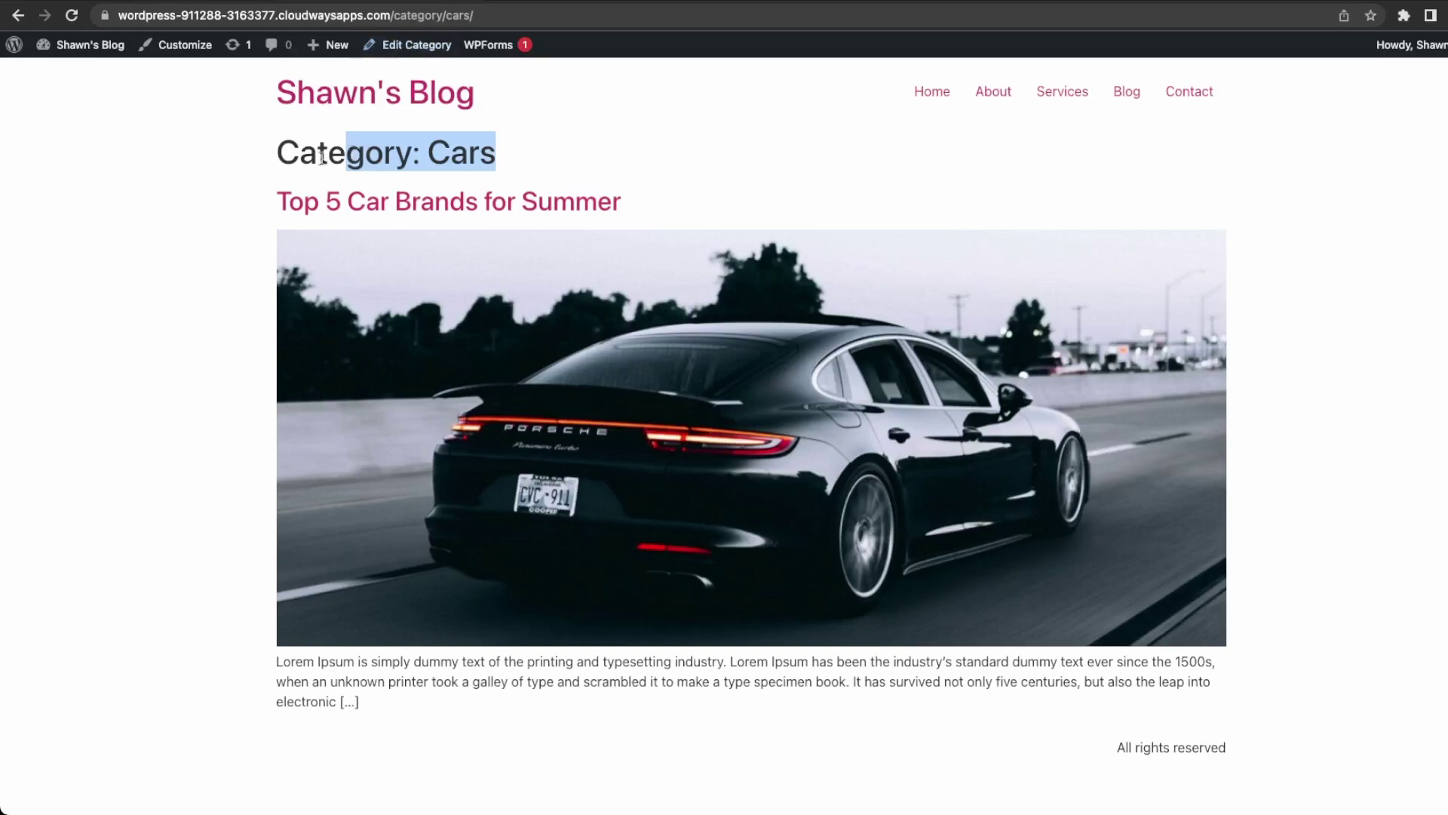
{"action": "left_click_drag", "start_coordinate": [258, 162], "coordinate": [601, 141]}
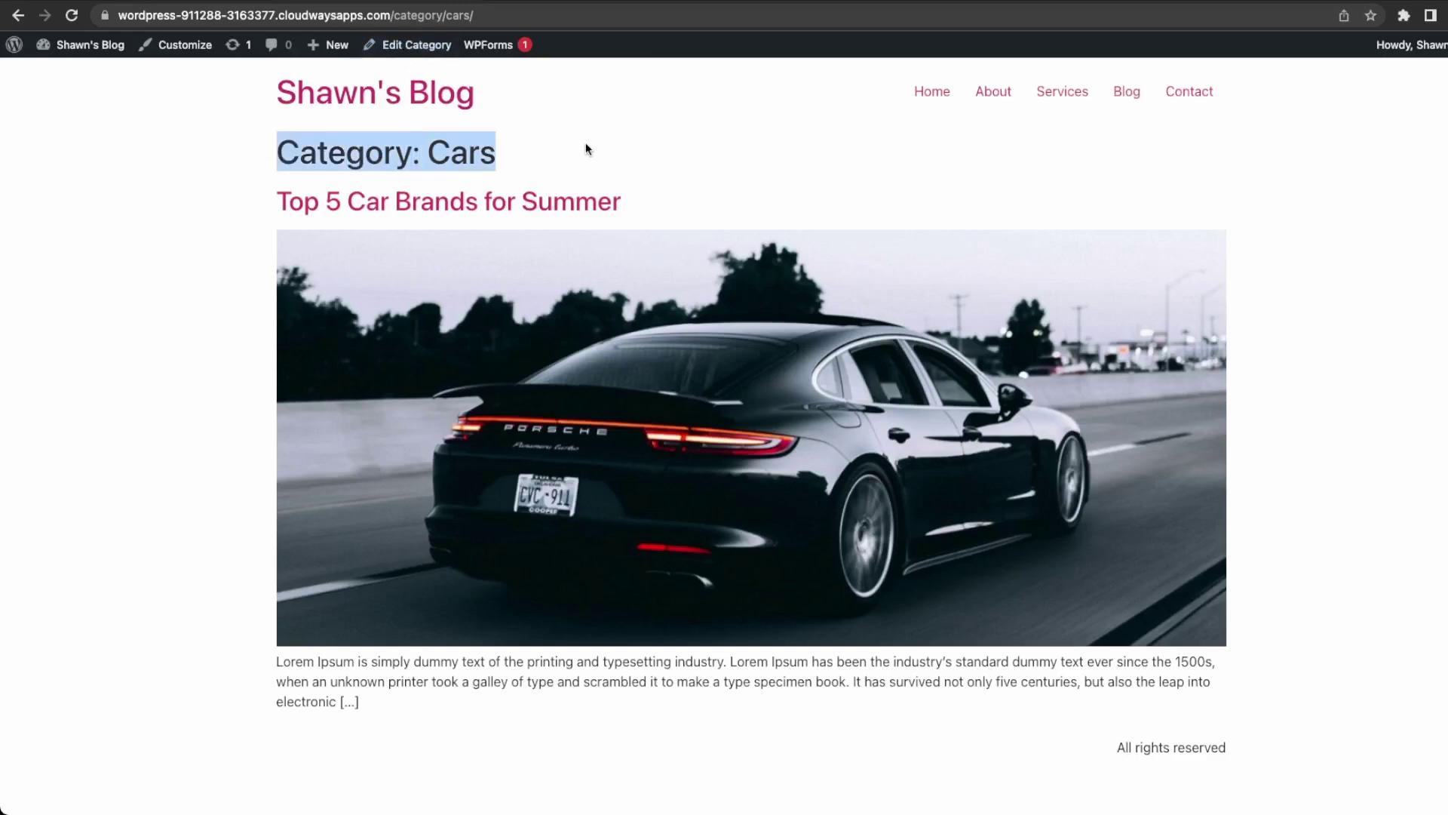
{"action": "left_click", "coordinate": [581, 145]}
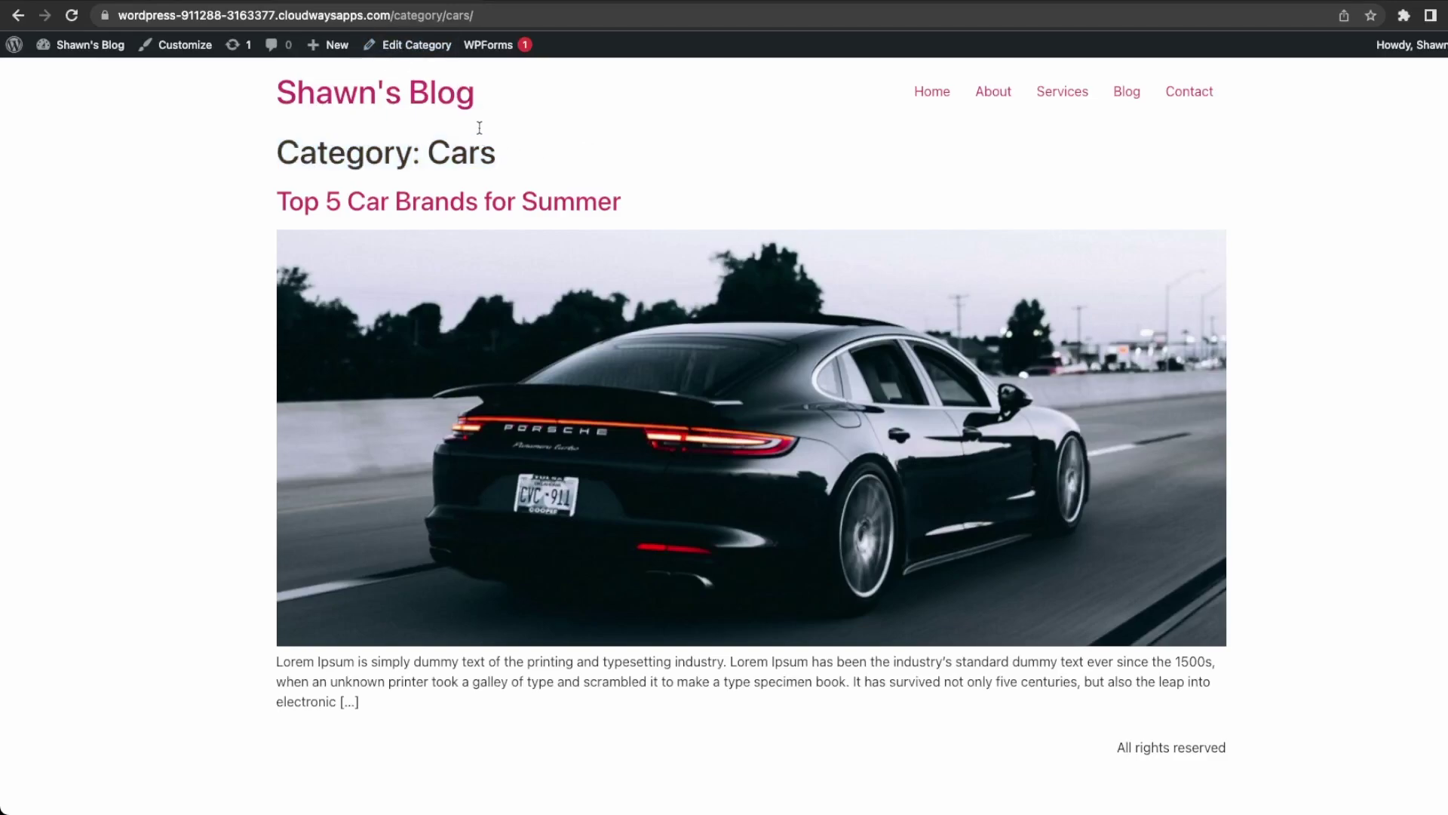
{"action": "left_click_drag", "start_coordinate": [285, 155], "coordinate": [514, 152]}
{"action": "left_click", "coordinate": [516, 150]}
Check the Contact page with its form, then return to the home page and scroll it.
{"action": "left_click", "coordinate": [1168, 97]}
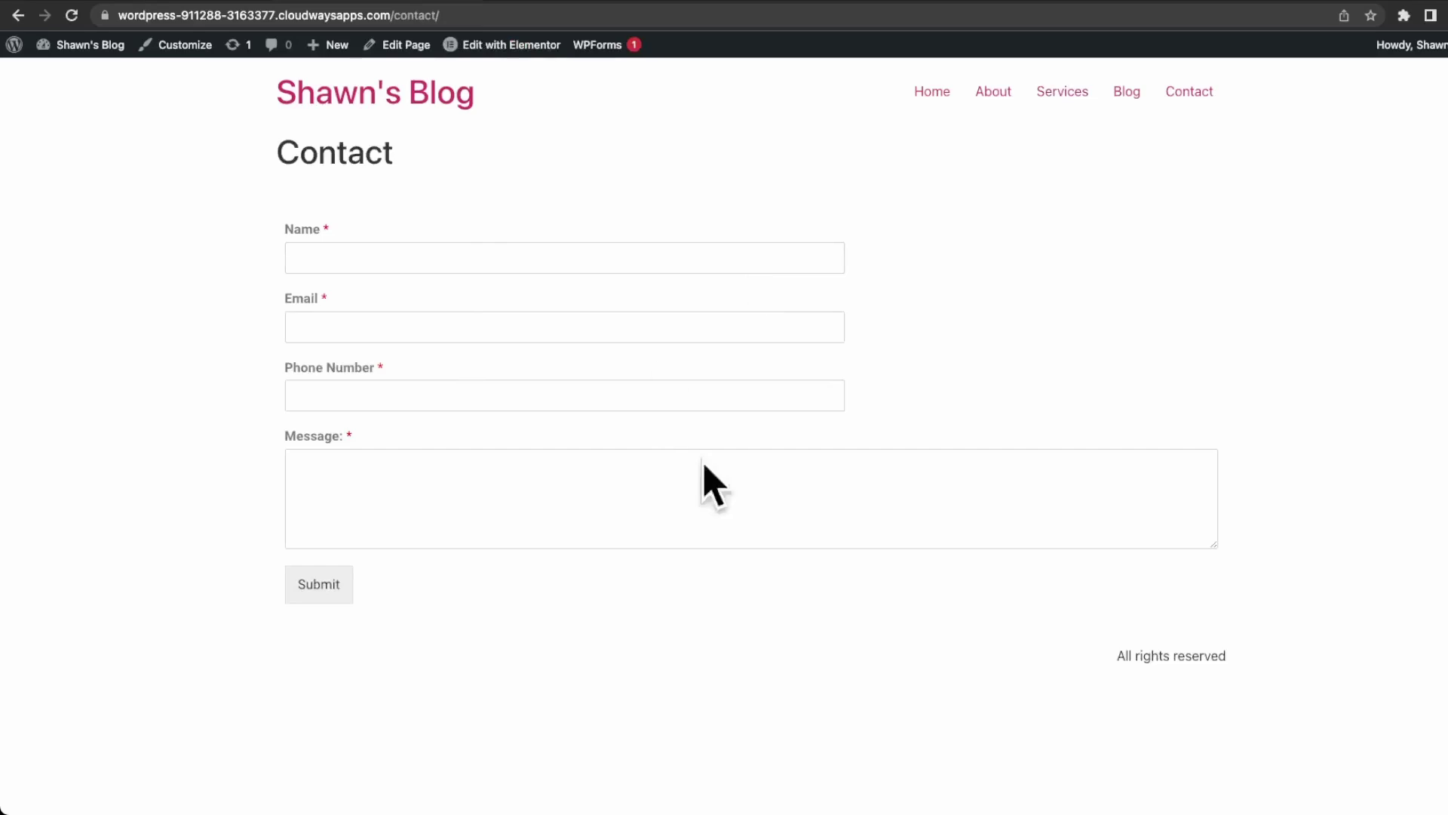
{"action": "left_click", "coordinate": [922, 96]}
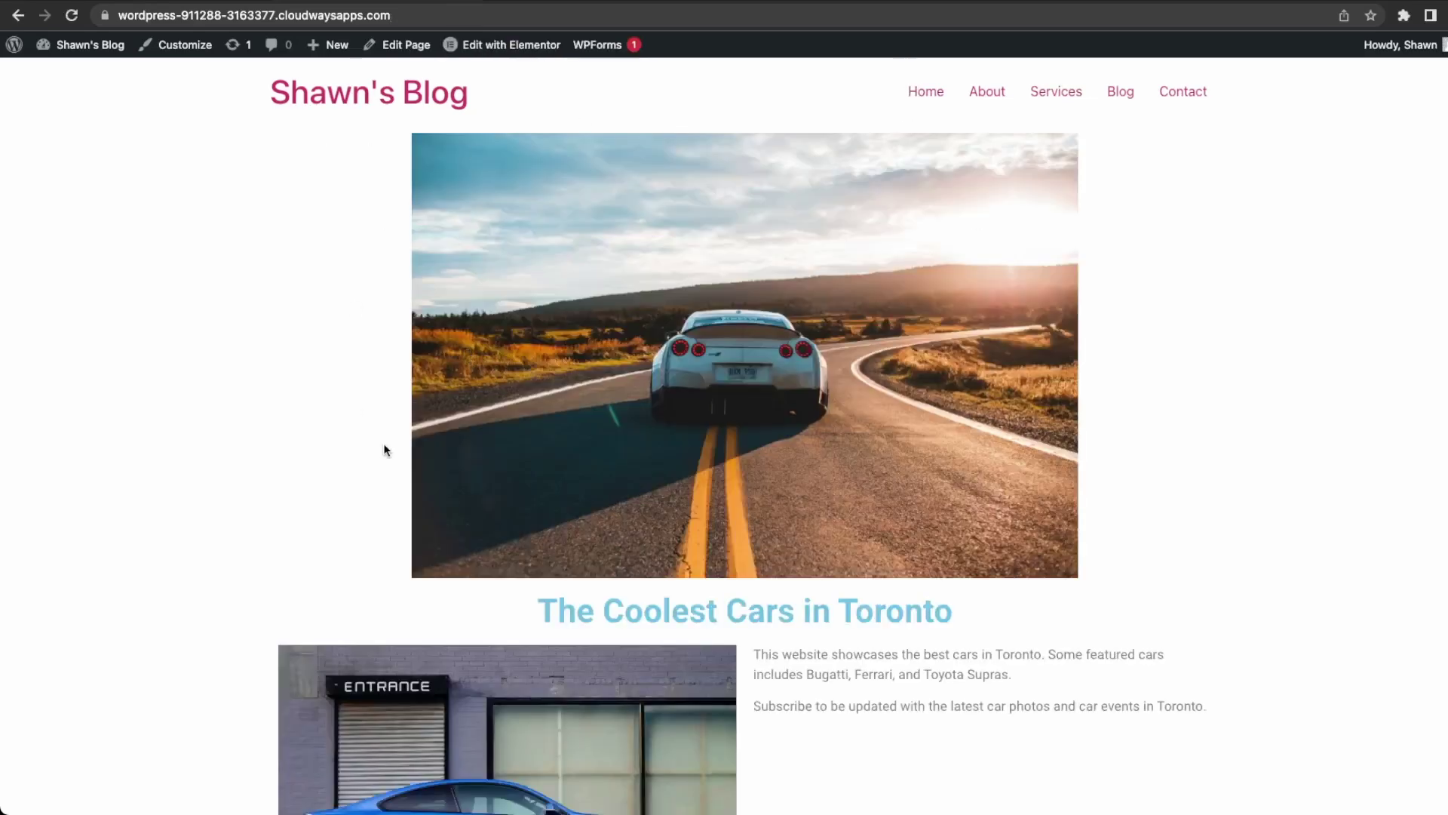
{"action": "scroll", "coordinate": [595, 518], "scroll_direction": "down", "scroll_amount": 5}
{"action": "scroll", "coordinate": [595, 519], "scroll_direction": "up", "scroll_amount": 5}
{"action": "scroll", "coordinate": [595, 524], "scroll_direction": "down", "scroll_amount": 4}
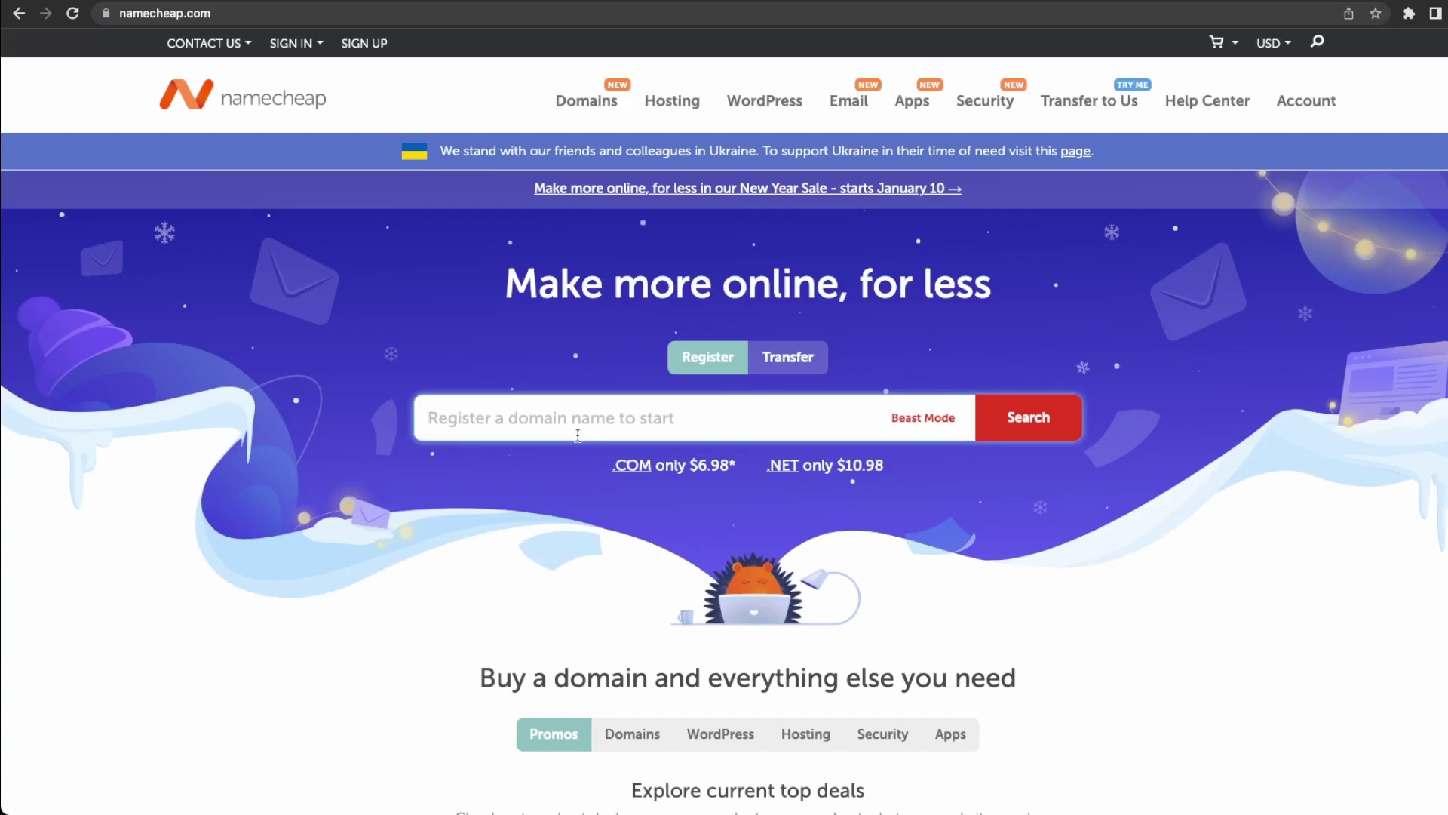
Search Namecheap for the domain shawncarblog.ca.
{"action": "type", "text": "shawnc"}
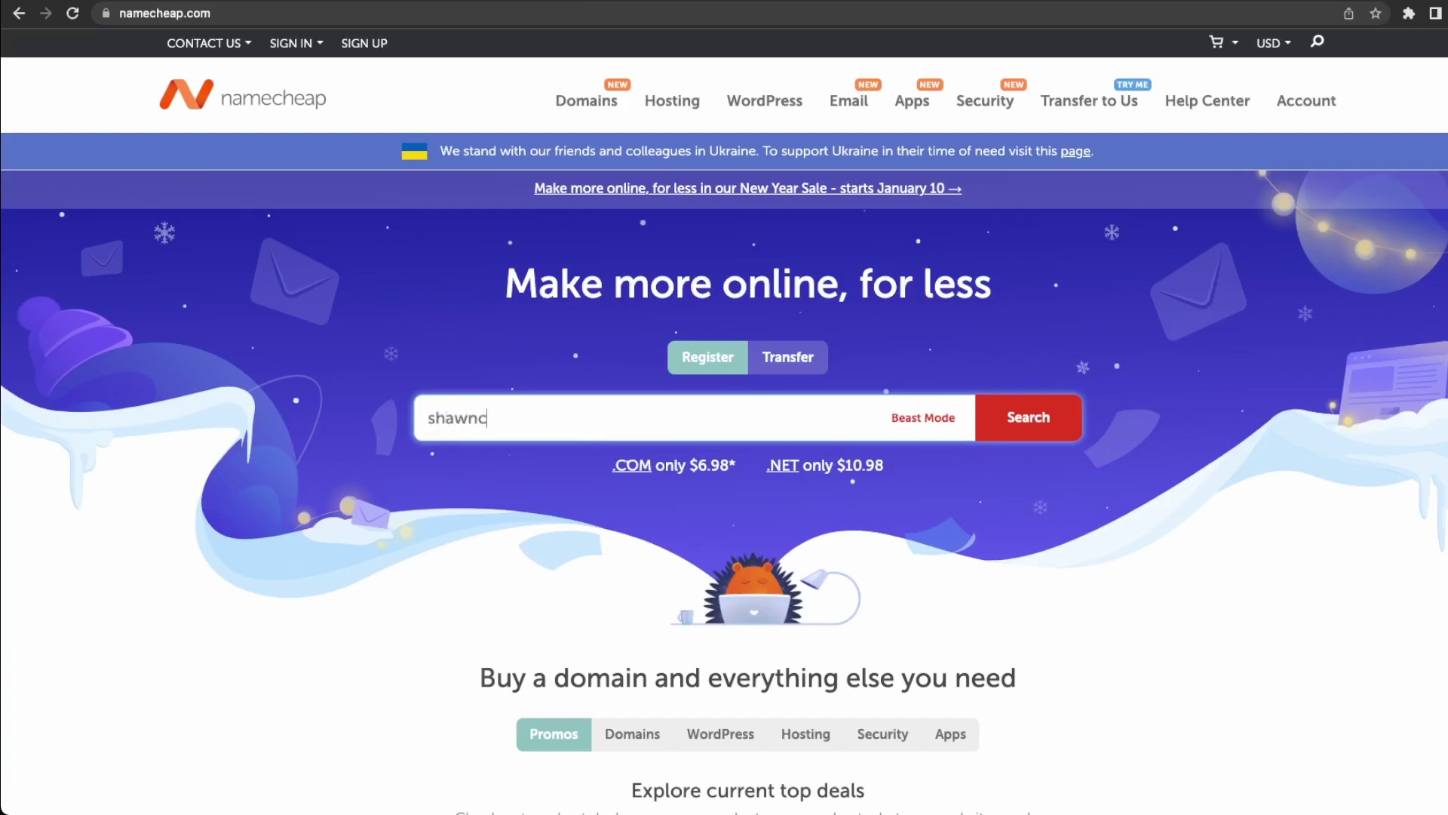
{"action": "type", "text": "arblog.ca"}
{"action": "key", "text": "Return"}
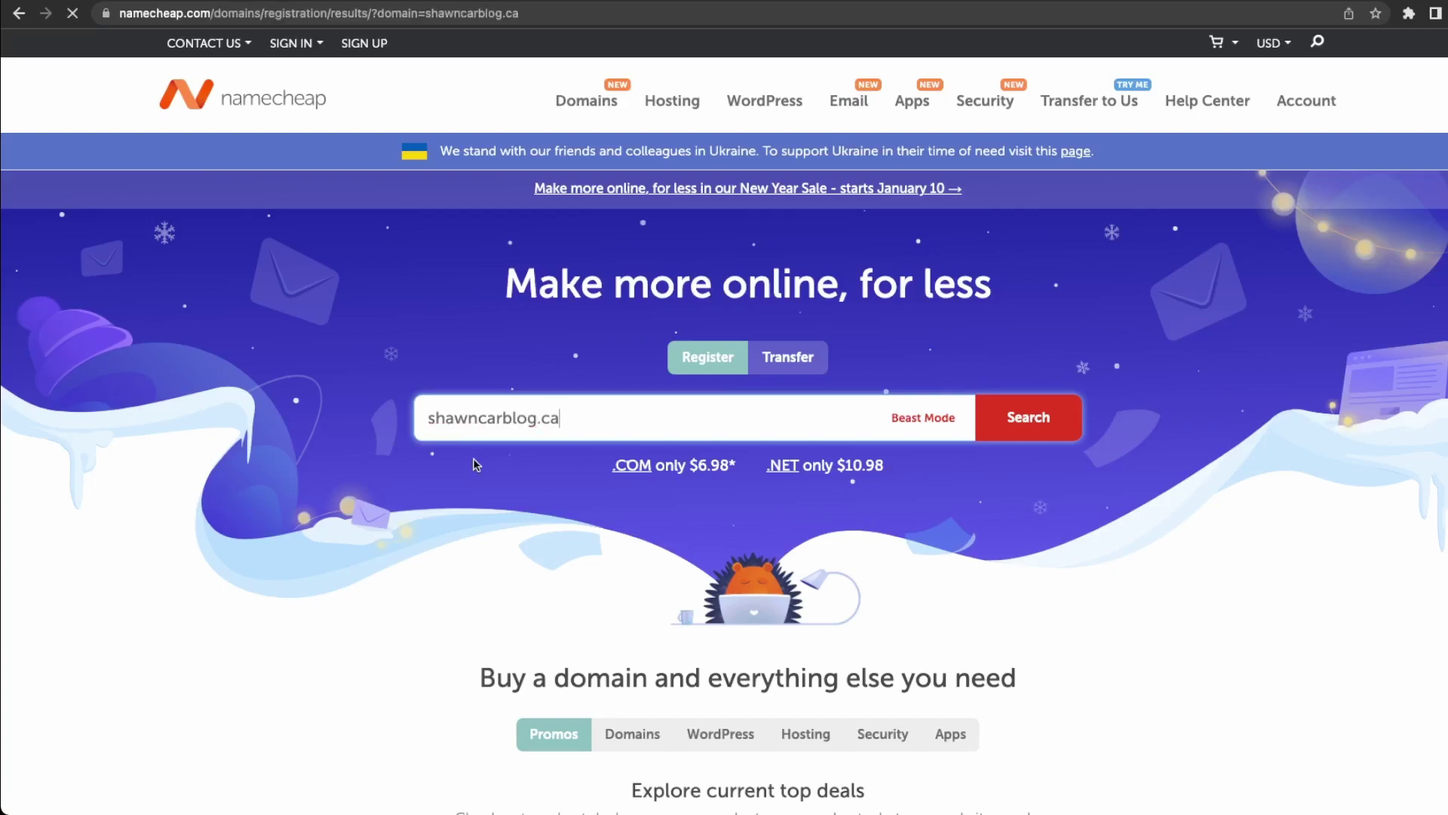
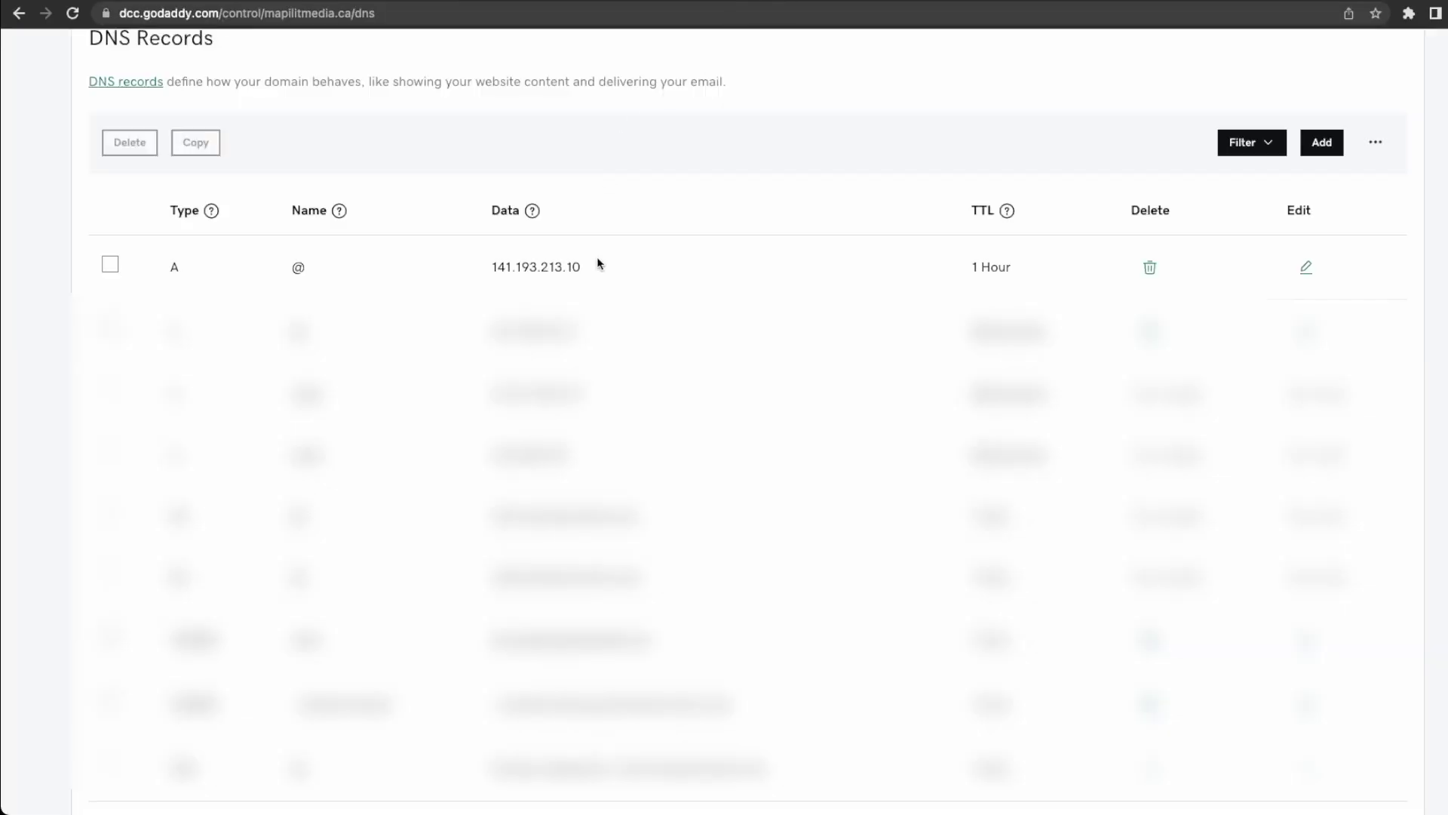
Highlight GoDaddy's existing @ A record pointing to 141.193.213.10.
{"action": "scroll", "coordinate": [598, 259], "scroll_direction": "up", "scroll_amount": 1}
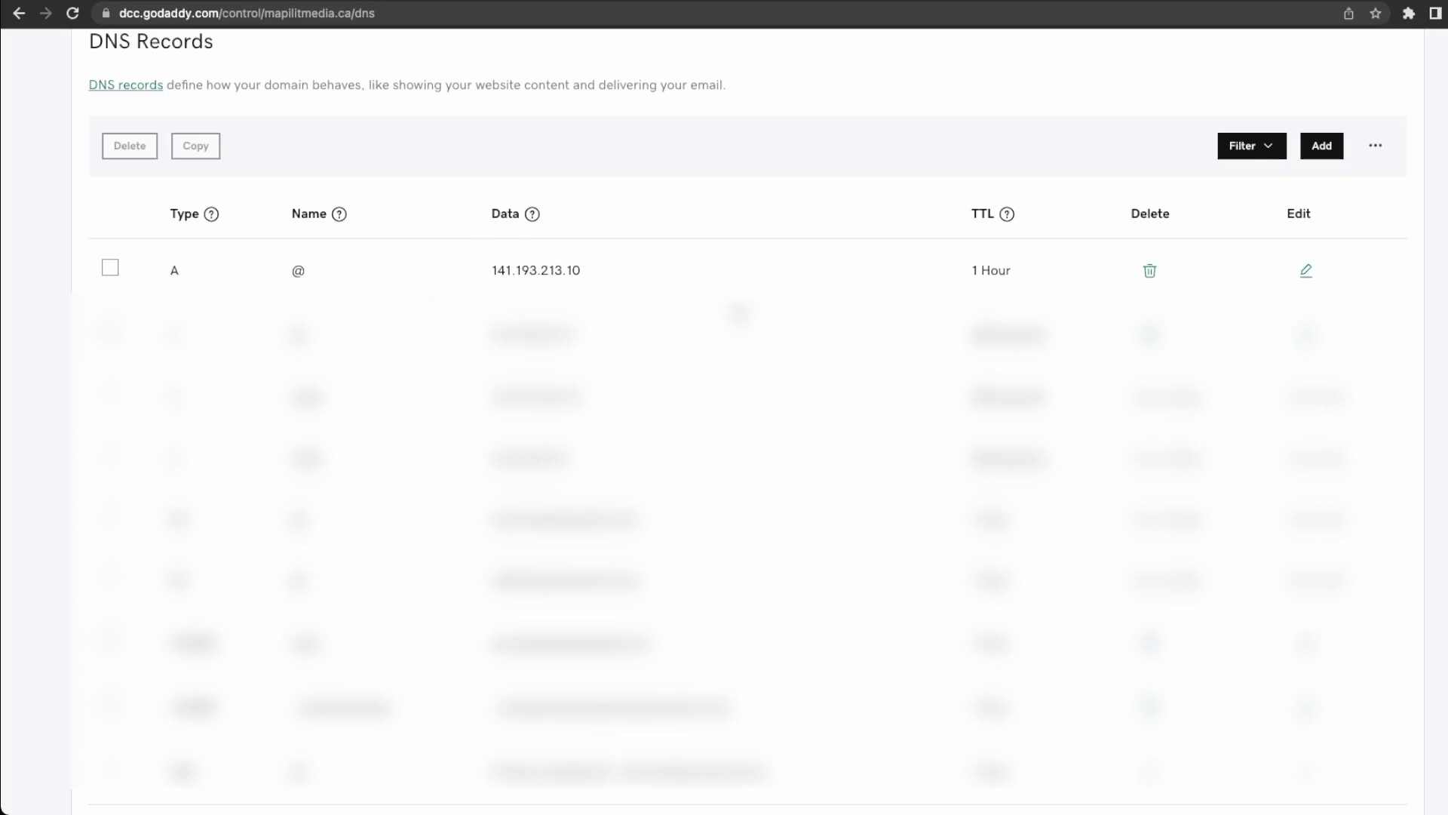
{"action": "left_click_drag", "start_coordinate": [170, 270], "coordinate": [204, 276]}
{"action": "left_click_drag", "start_coordinate": [264, 266], "coordinate": [497, 283]}
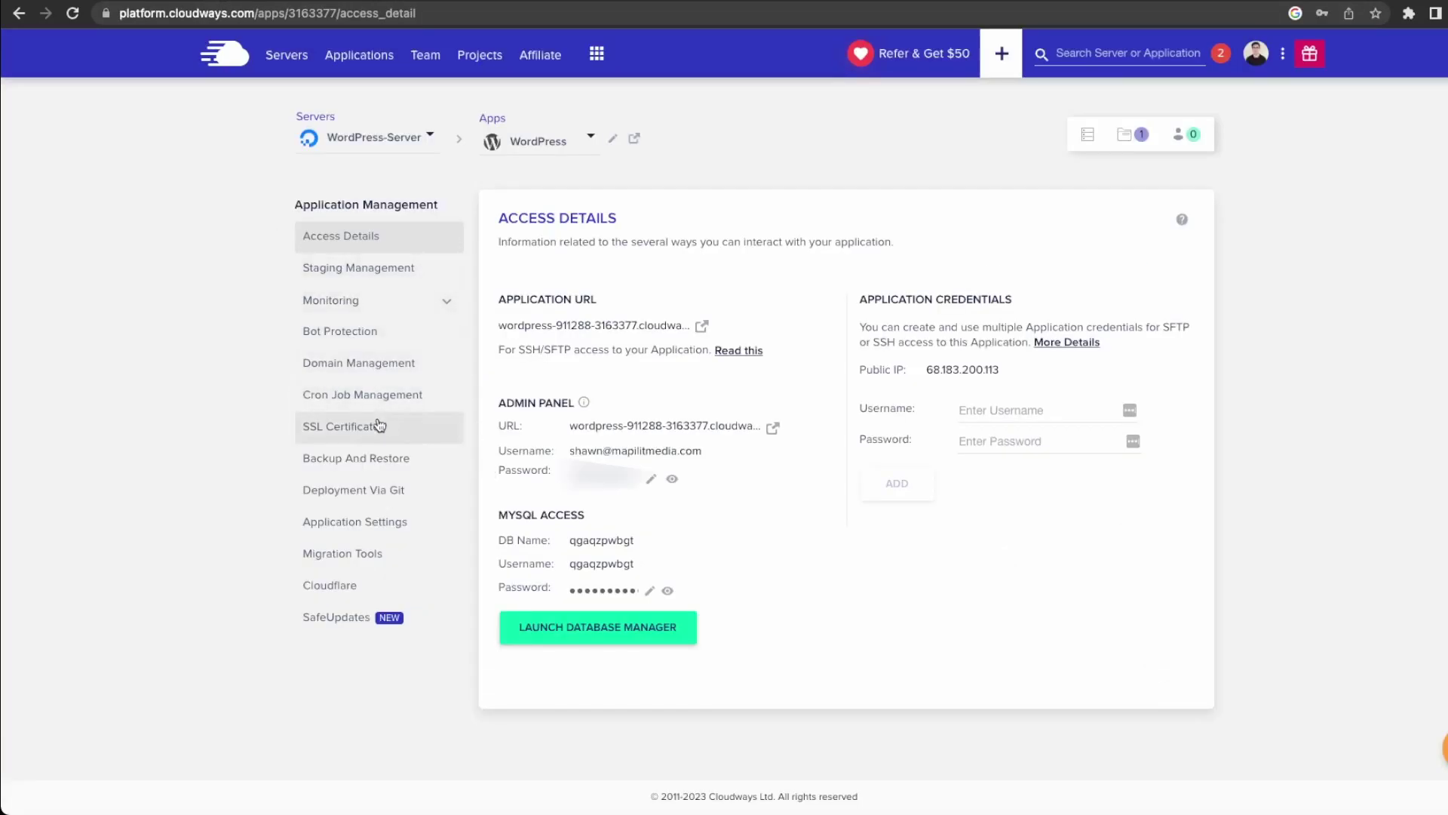
Add cars.mapilitmedia.ca as an additional domain of the WordPress app.
{"action": "left_click", "coordinate": [361, 366]}
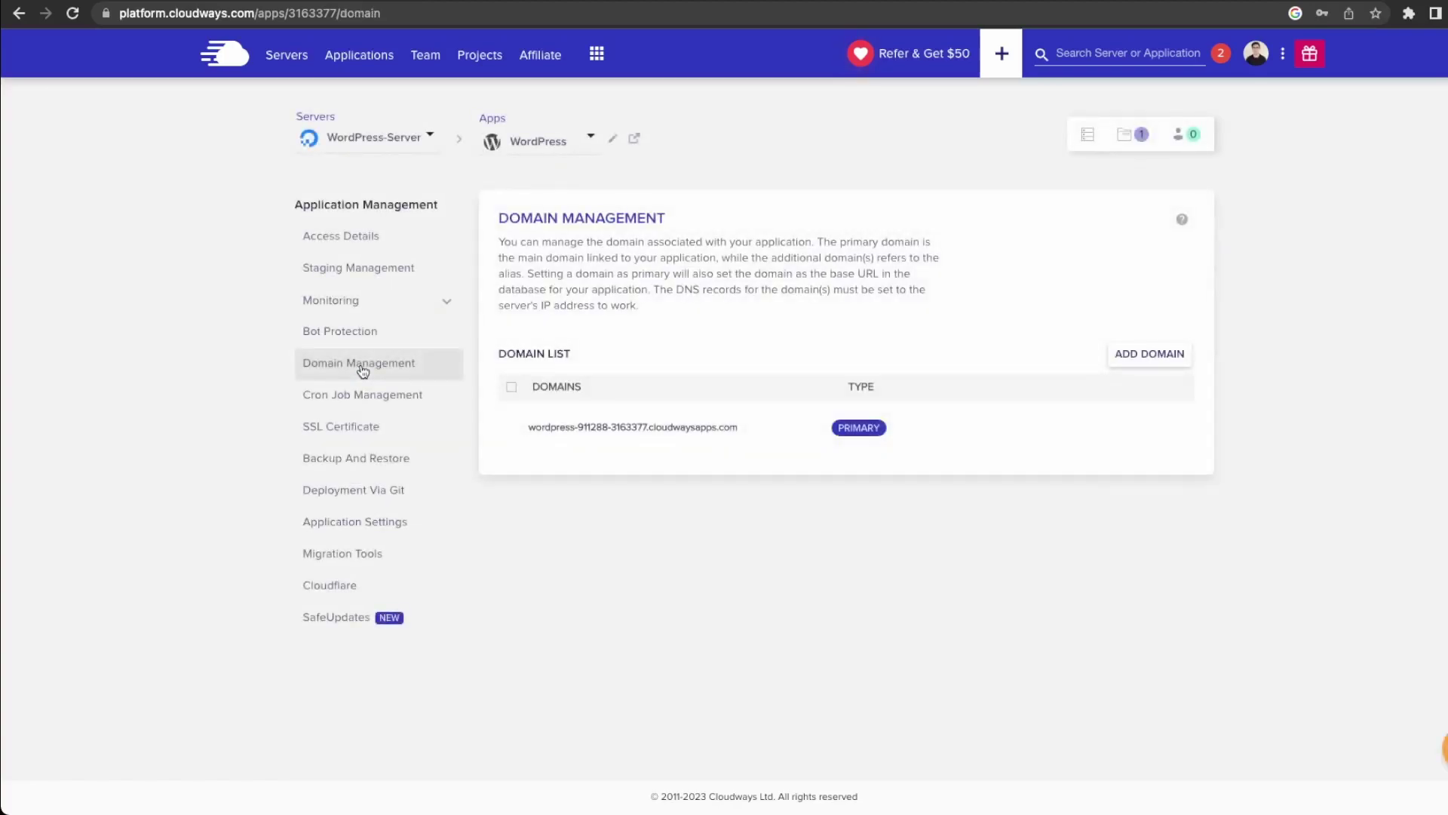
{"action": "left_click", "coordinate": [1166, 366]}
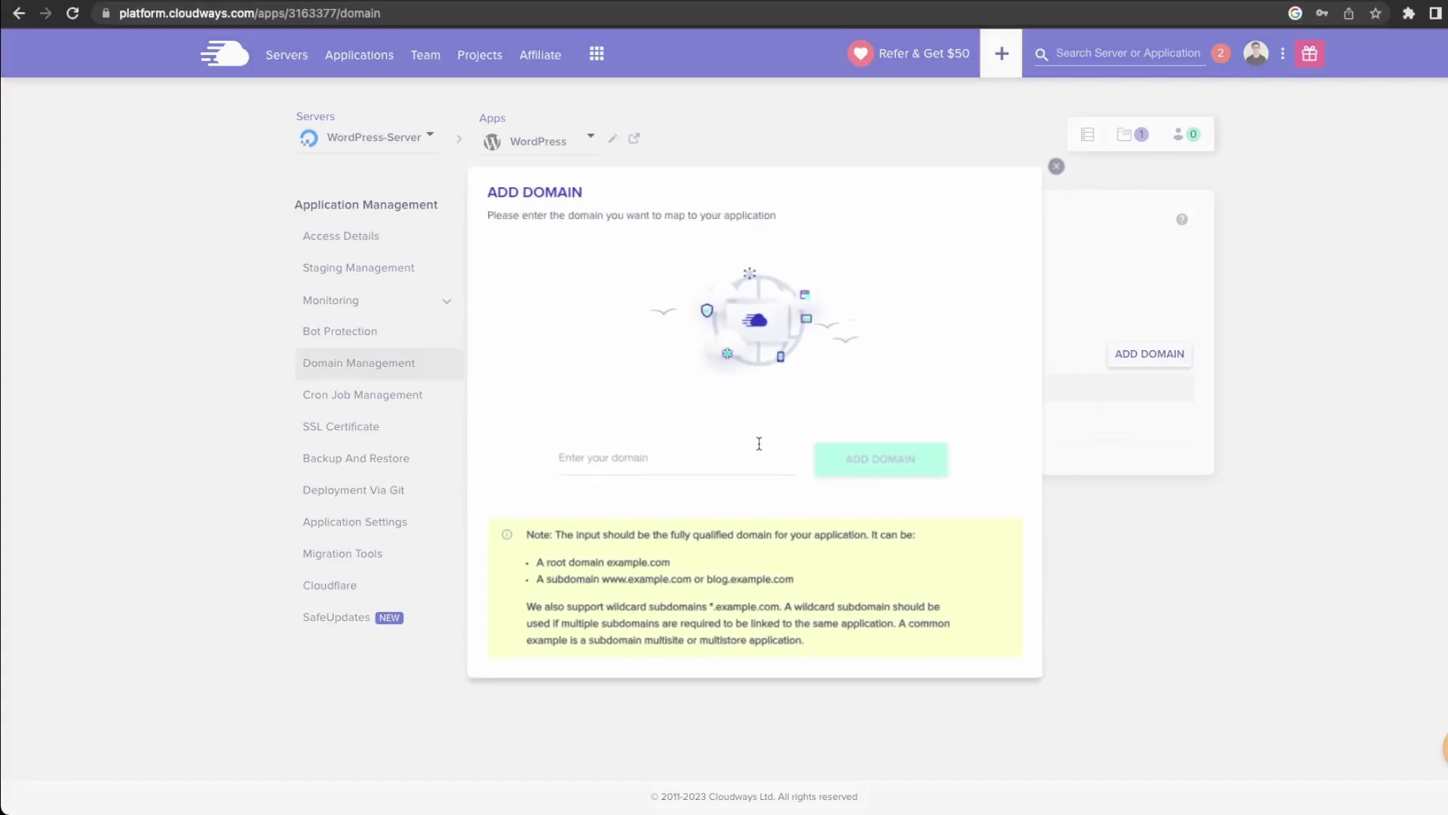
{"action": "left_click", "coordinate": [732, 458]}
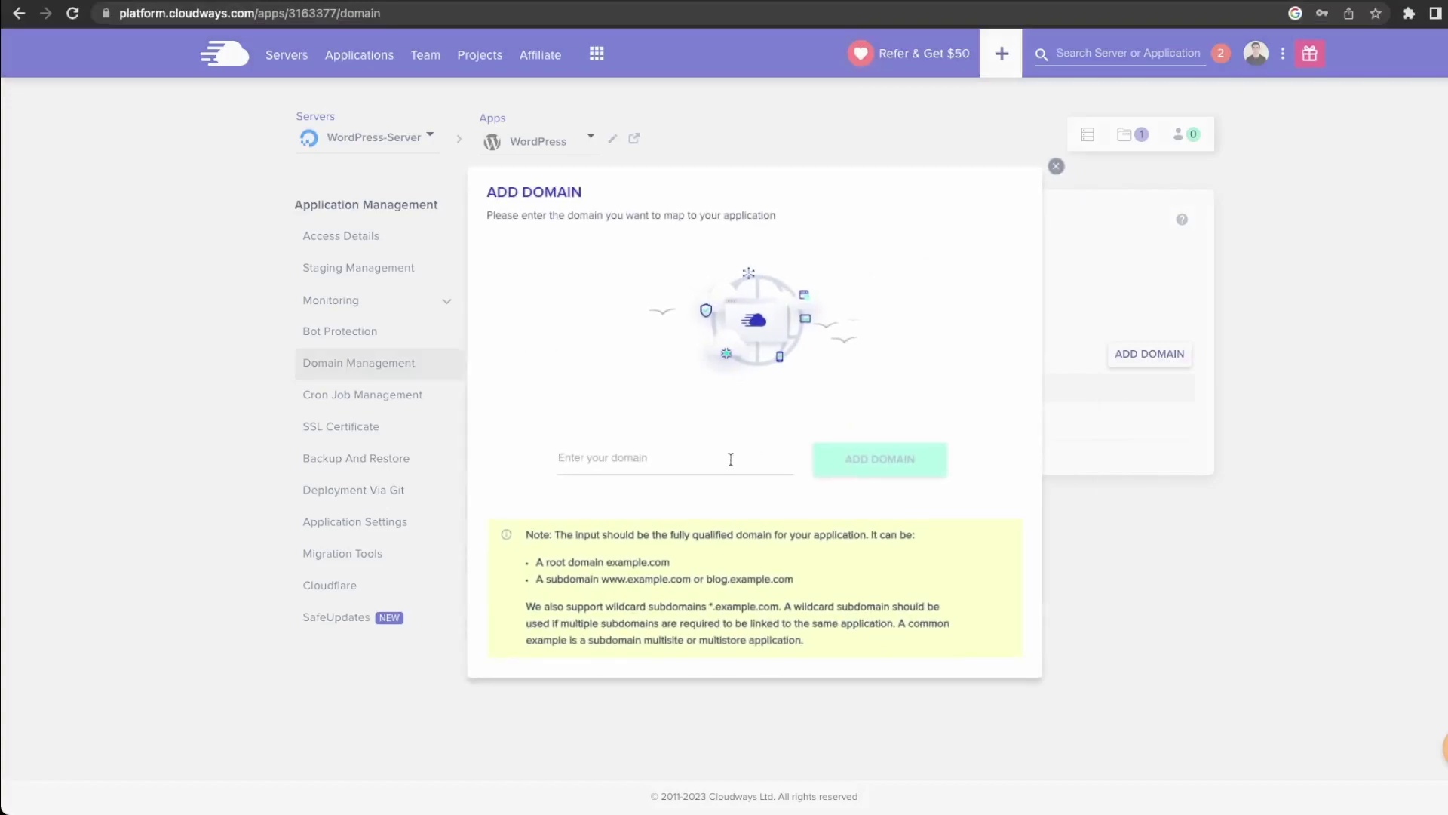
{"action": "type", "text": "cars.mapilitmedia.ca"}
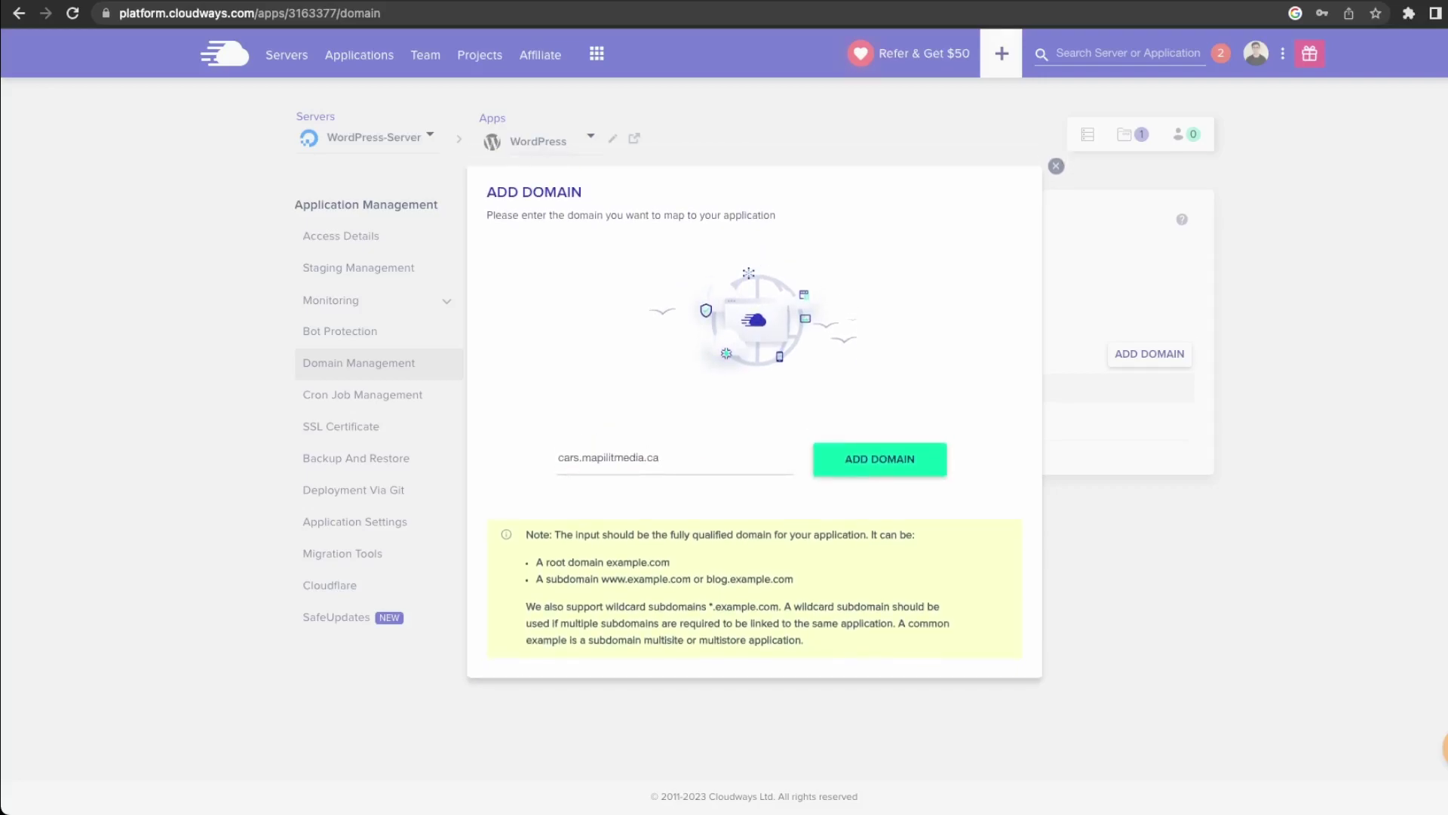
{"action": "key", "text": "Return"}
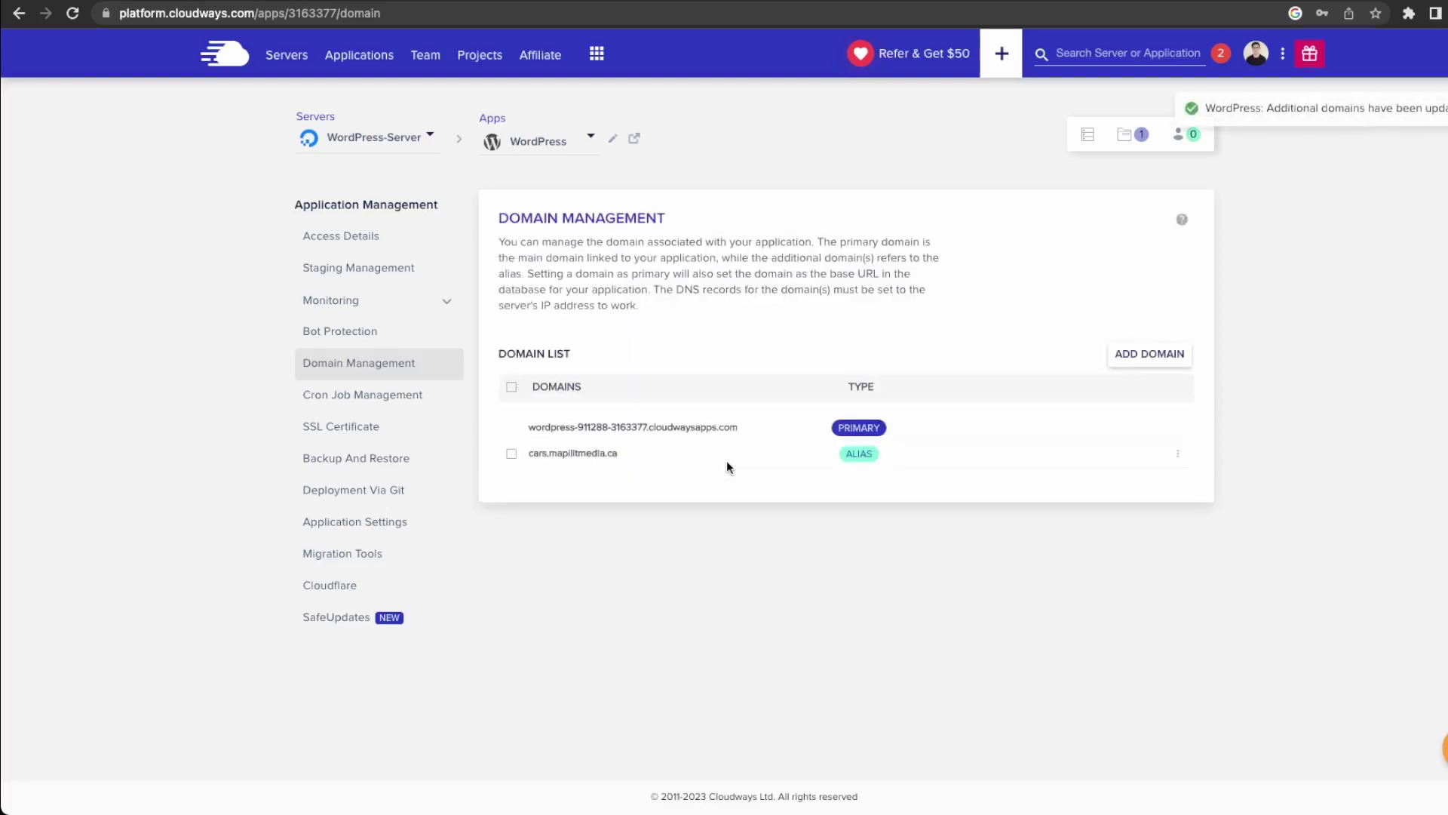
Start making it primary but cancel, then copy the server's public IP 68.183.200.113.
{"action": "left_click", "coordinate": [1177, 455]}
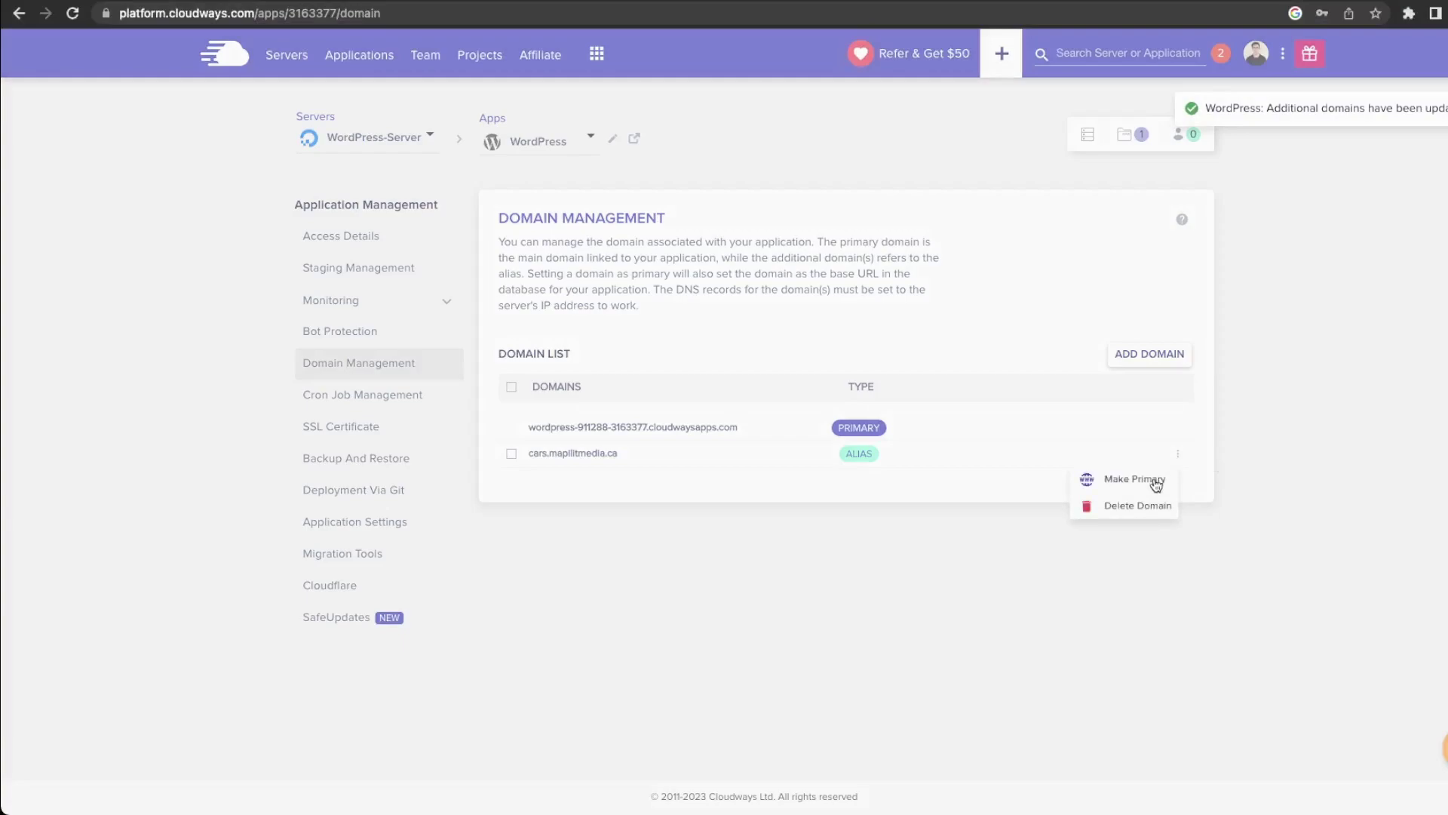
{"action": "left_click", "coordinate": [1155, 481]}
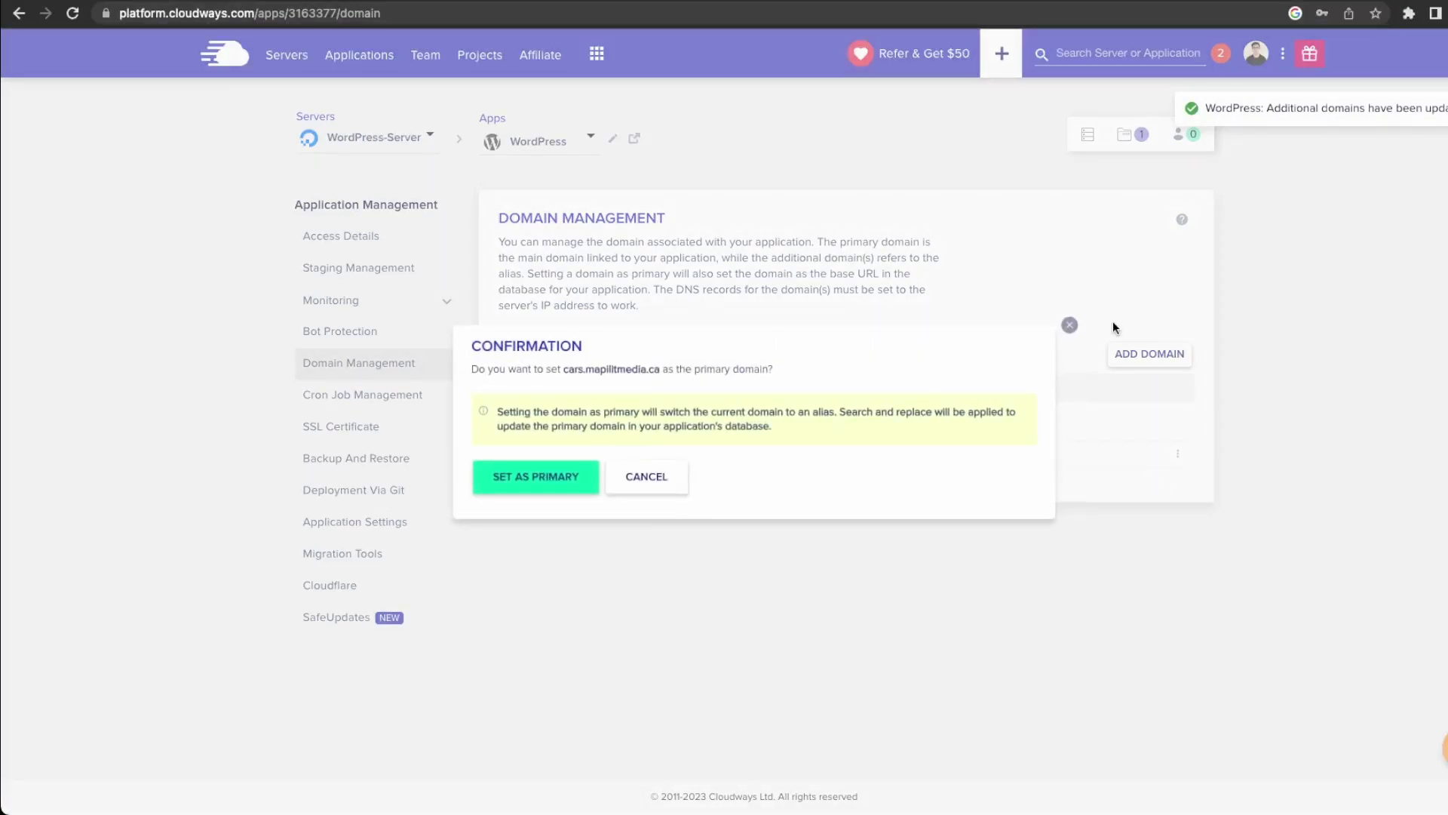
{"action": "left_click", "coordinate": [1069, 327]}
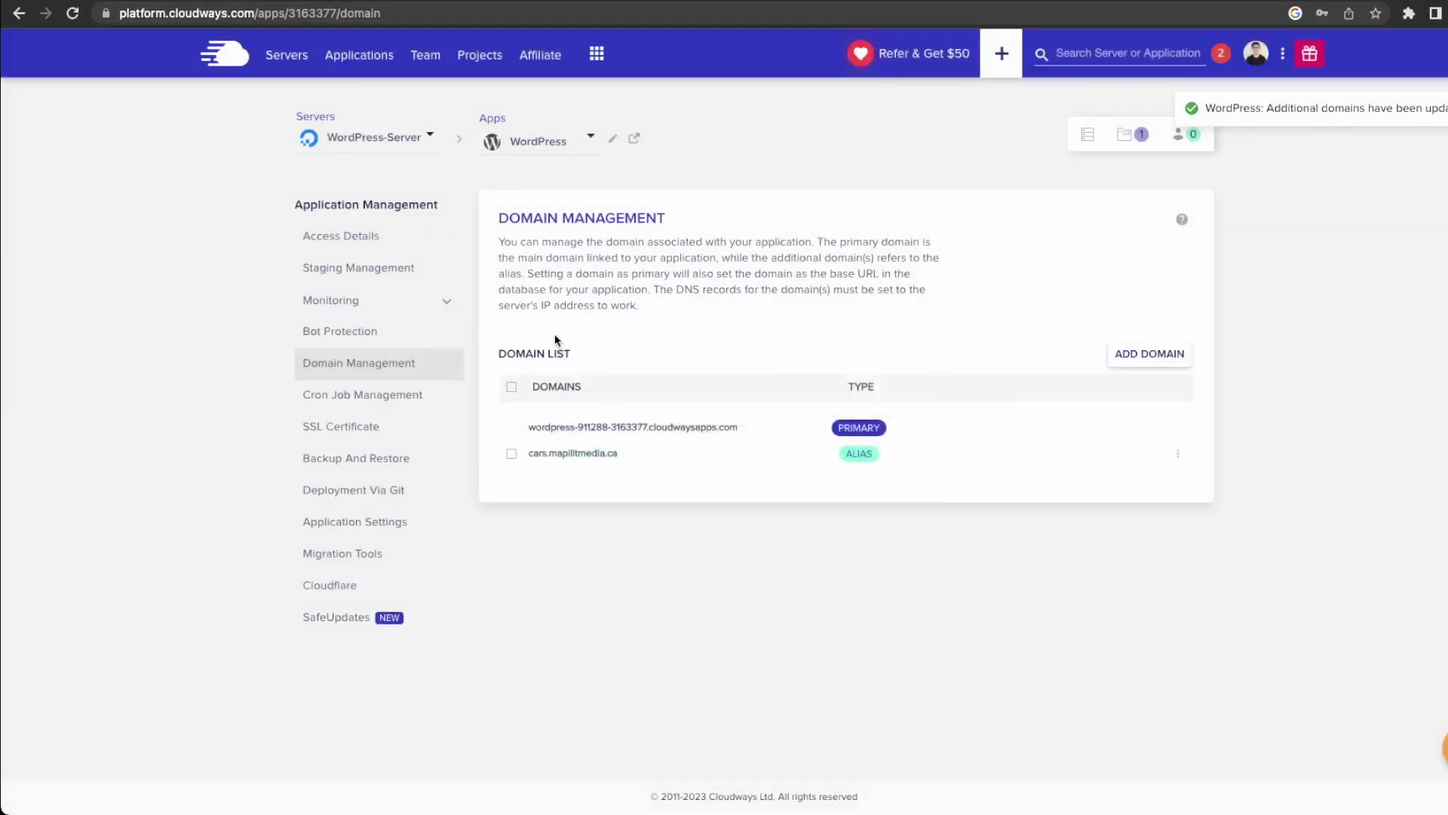
{"action": "left_click", "coordinate": [1084, 138]}
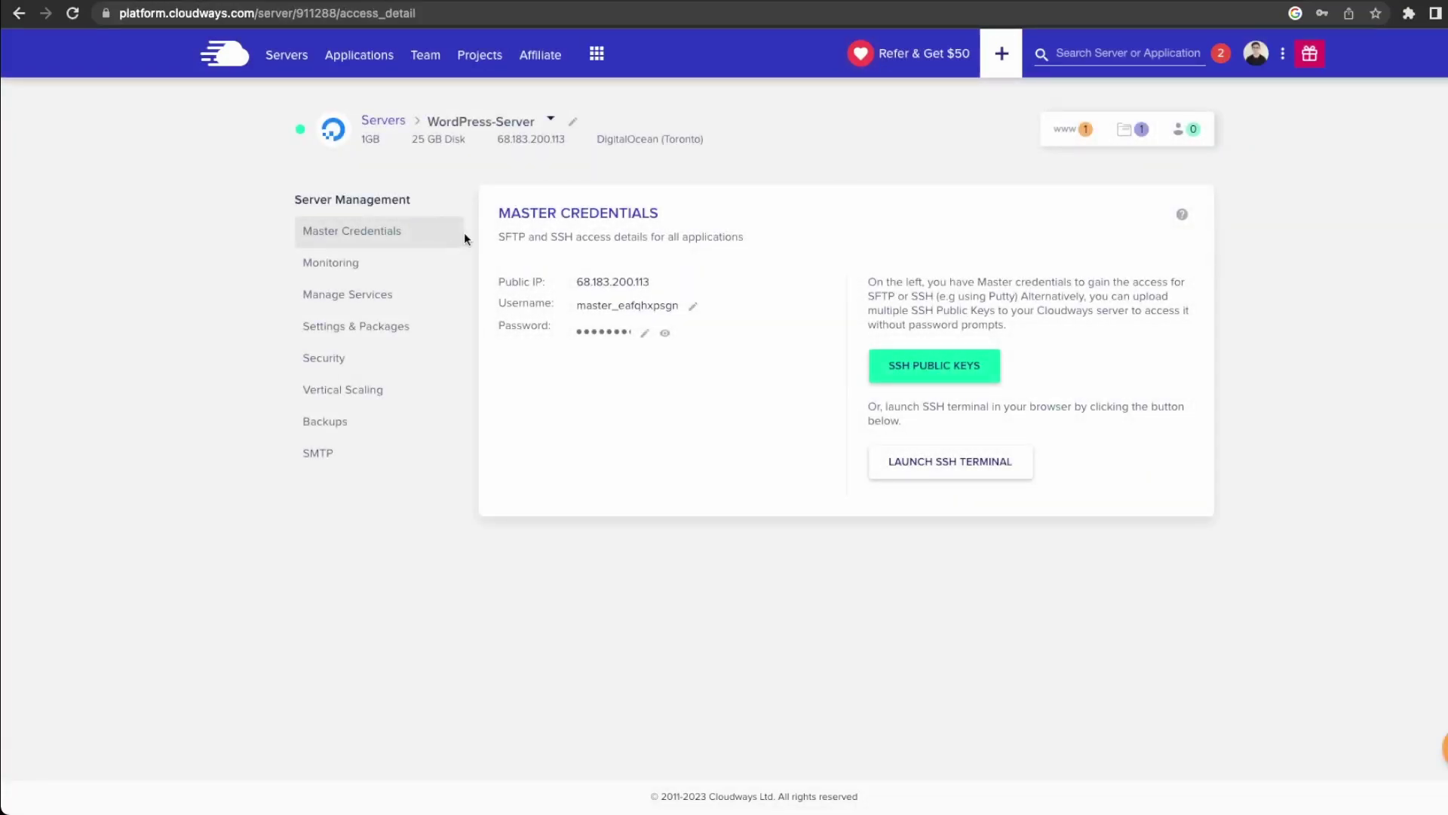
{"action": "left_click", "coordinate": [613, 283]}
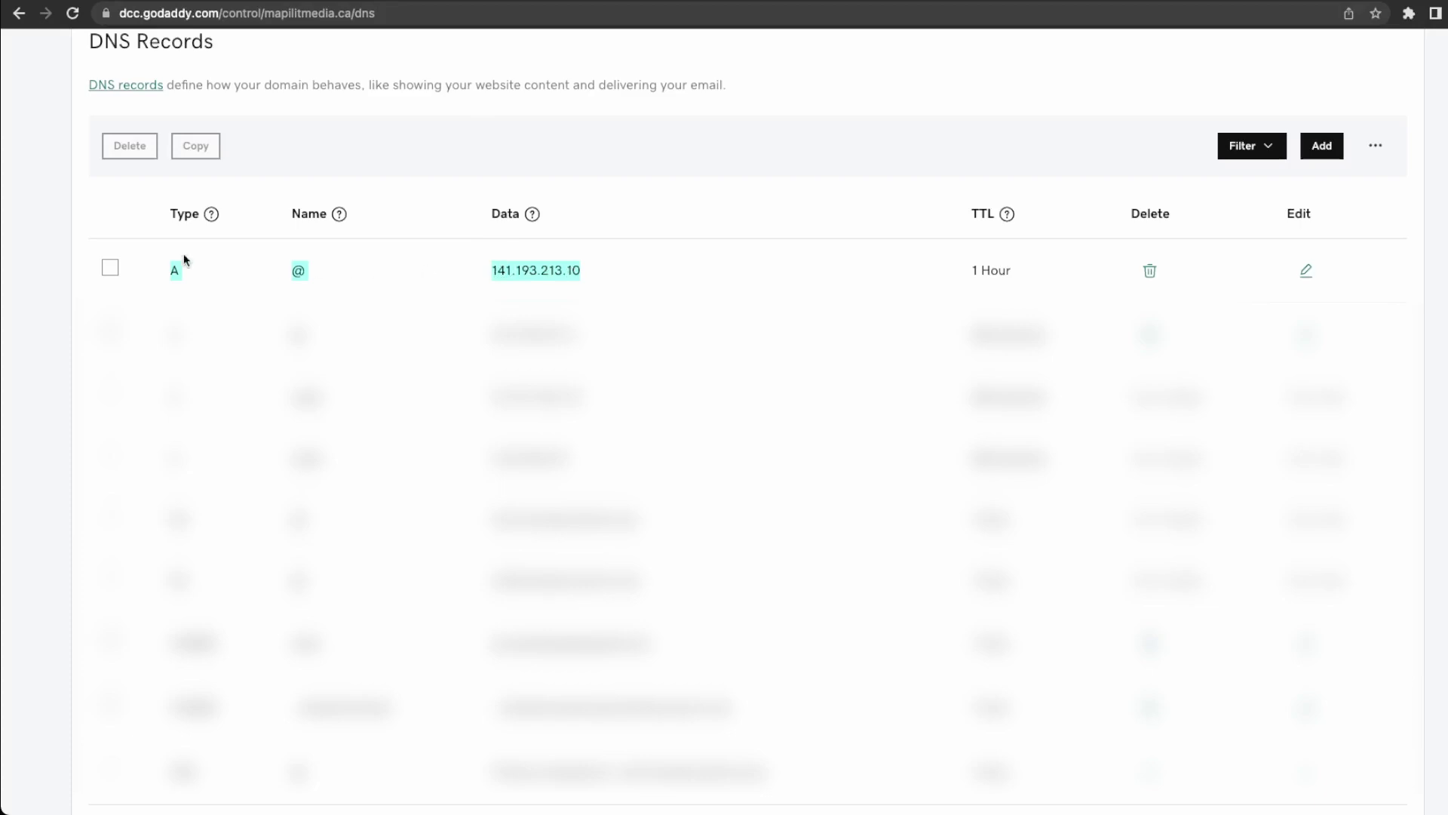
Start a new GoDaddy DNS record of type A named cars.
{"action": "scroll", "coordinate": [702, 285], "scroll_direction": "down", "scroll_amount": 1}
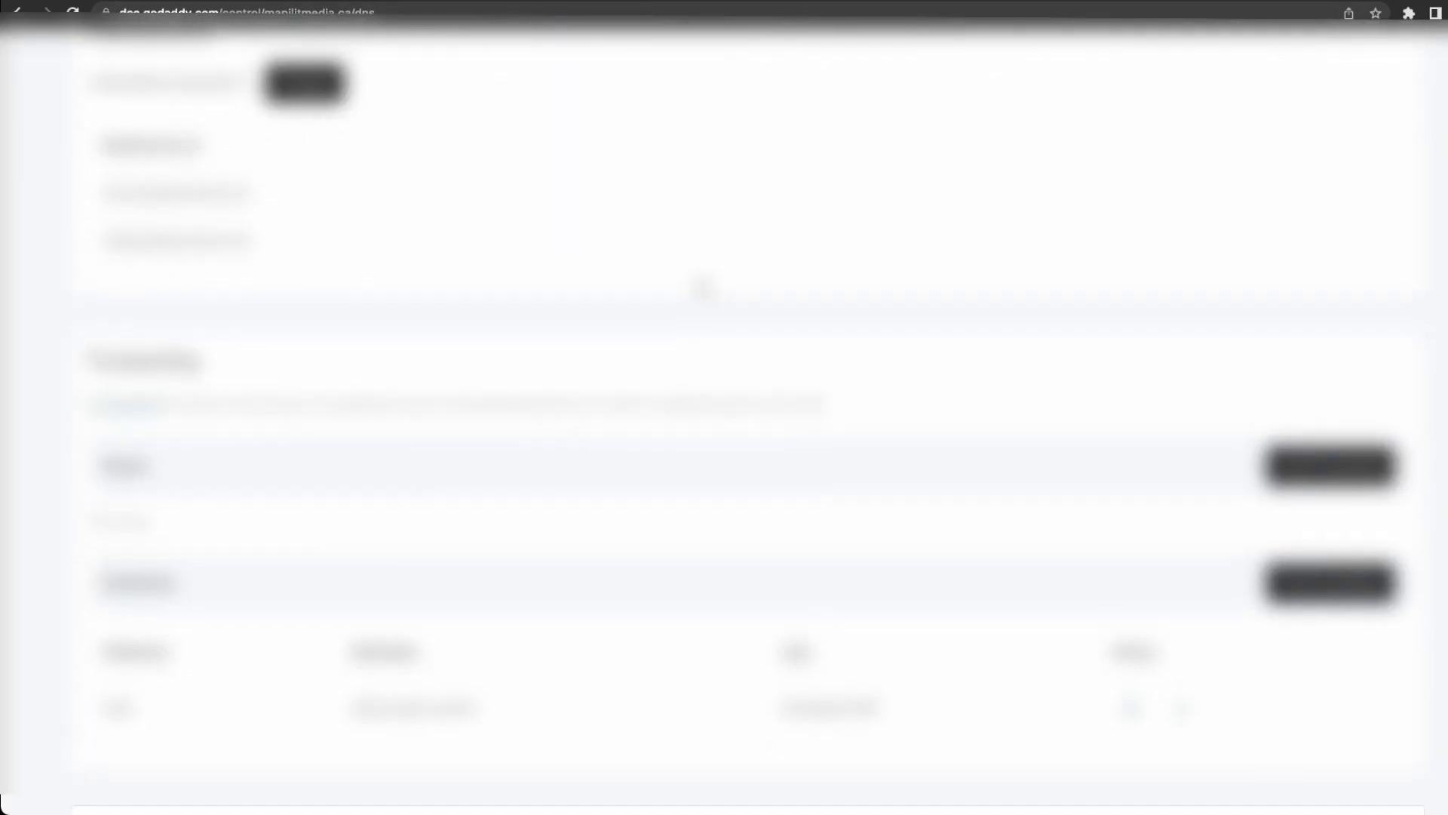
{"action": "scroll", "coordinate": [776, 437], "scroll_direction": "up", "scroll_amount": 10}
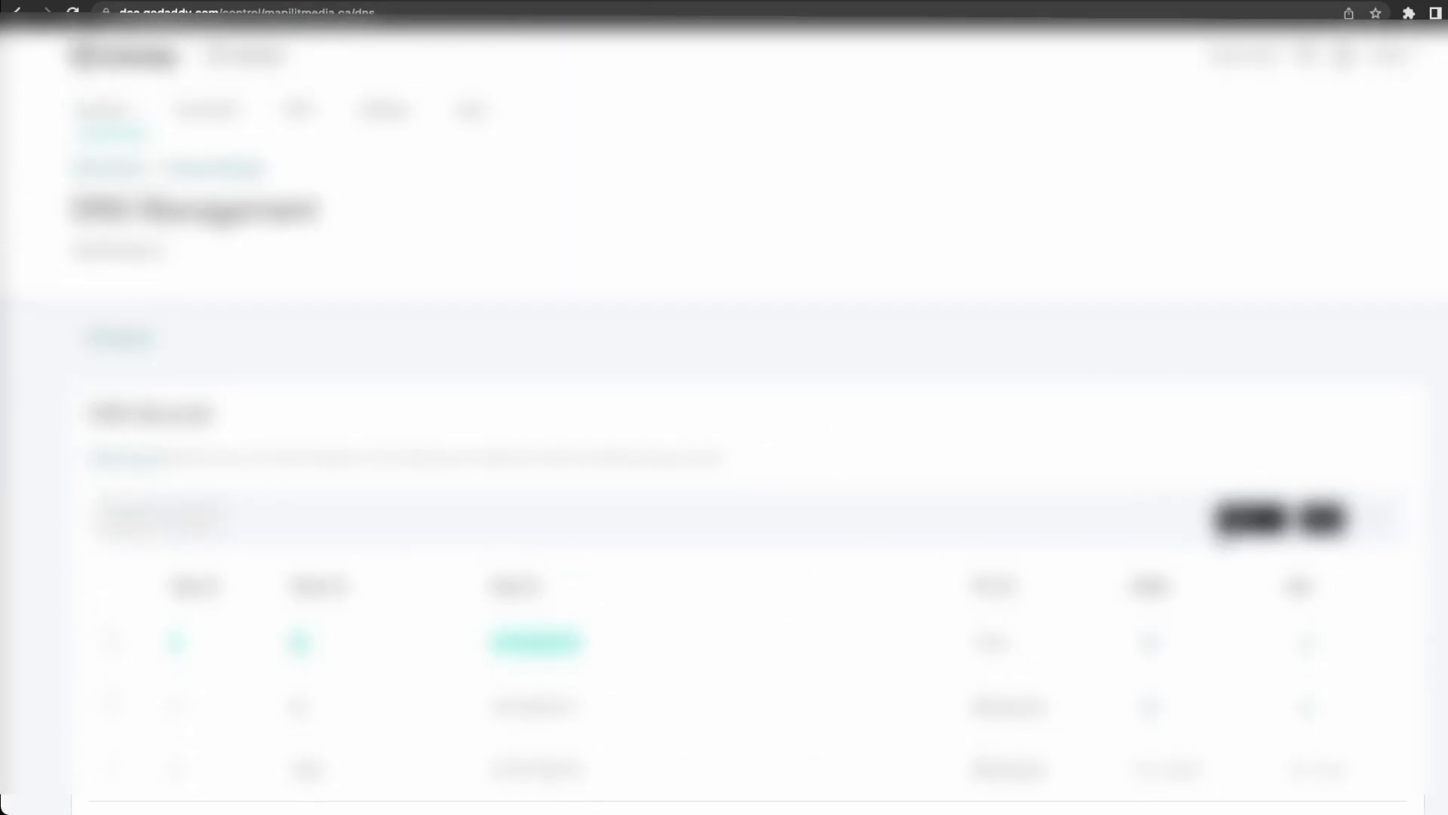
{"action": "scroll", "coordinate": [1192, 472], "scroll_direction": "down", "scroll_amount": 2}
{"action": "left_click", "coordinate": [1320, 372]}
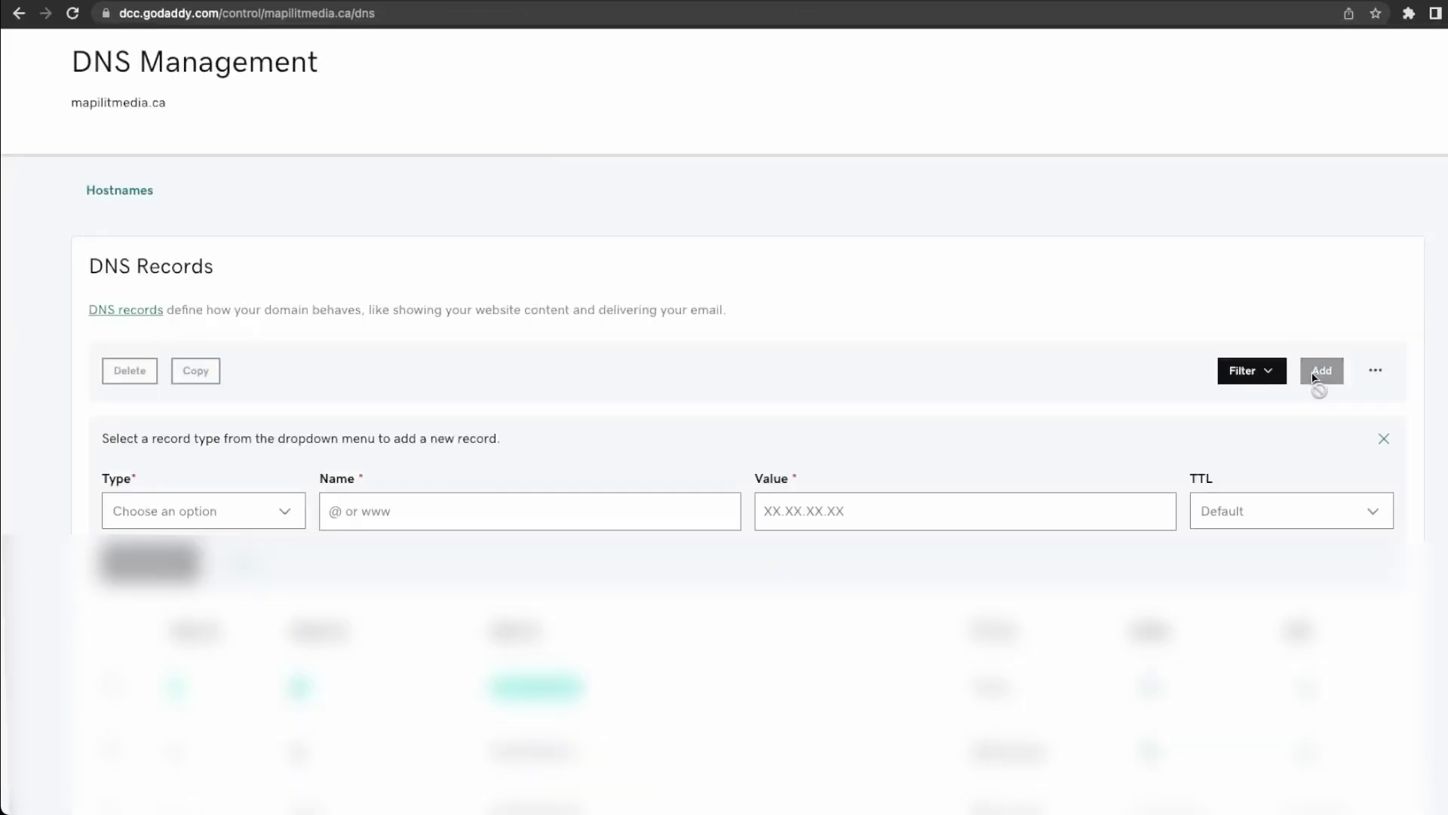
{"action": "left_click", "coordinate": [219, 511]}
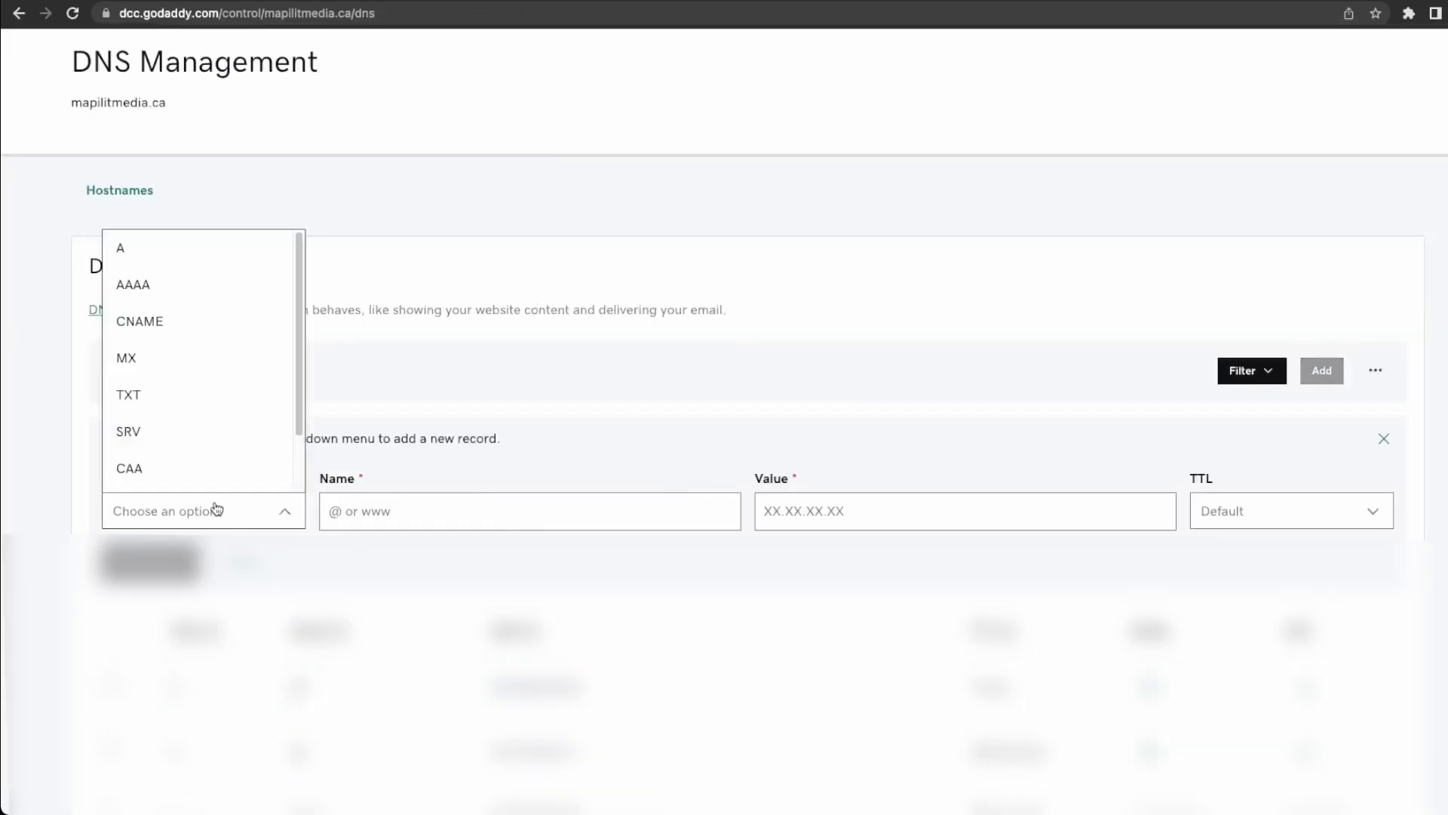
{"action": "left_click", "coordinate": [169, 254]}
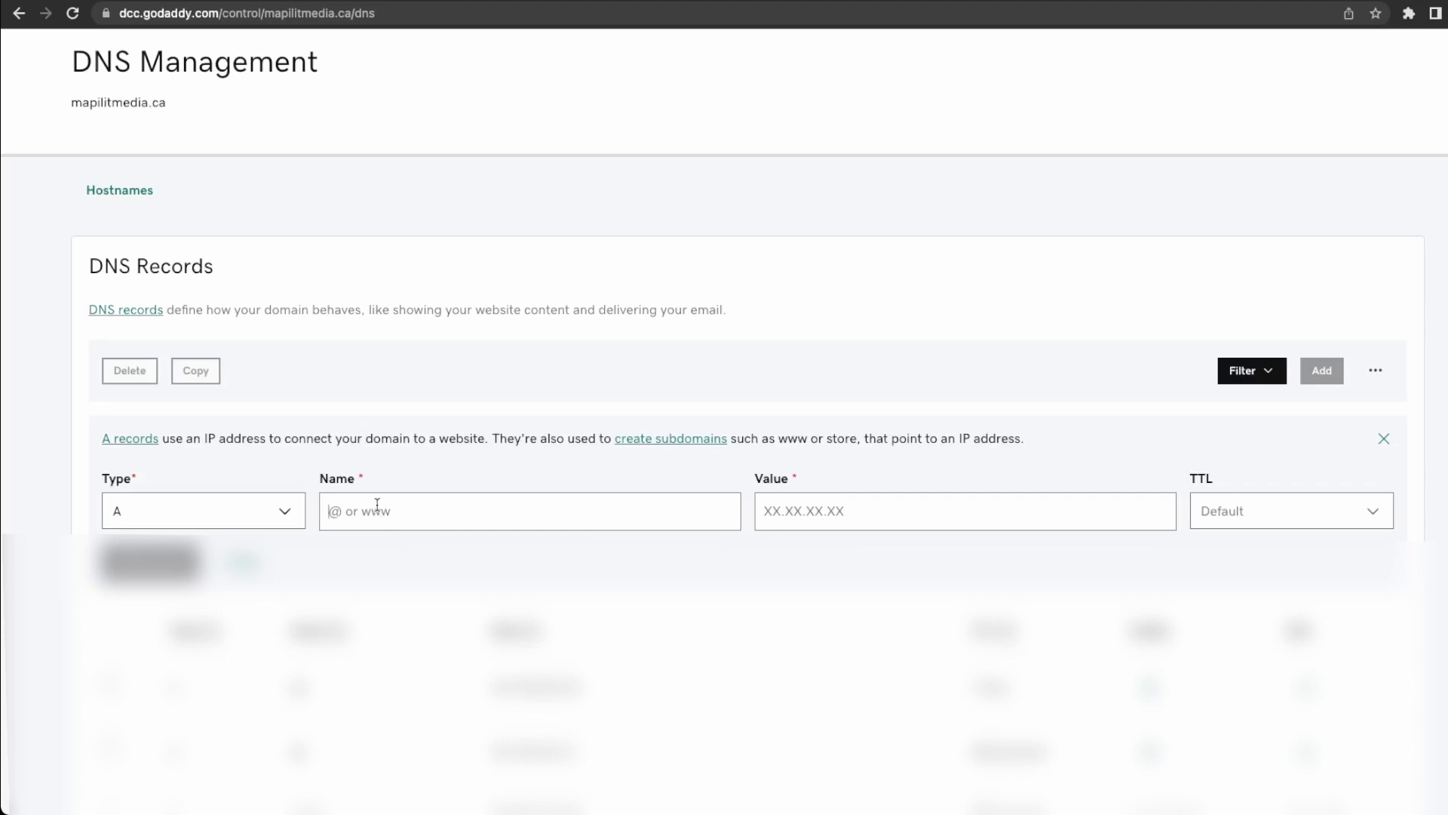
{"action": "left_click", "coordinate": [377, 503]}
{"action": "type", "text": "@"}
{"action": "key", "text": "BackSpace"}
{"action": "type", "text": "cars"}
Point the cars record to 68.183.200.113 with Default TTL and save it.
{"action": "left_click", "coordinate": [868, 511]}
{"action": "key", "text": "super+v"}
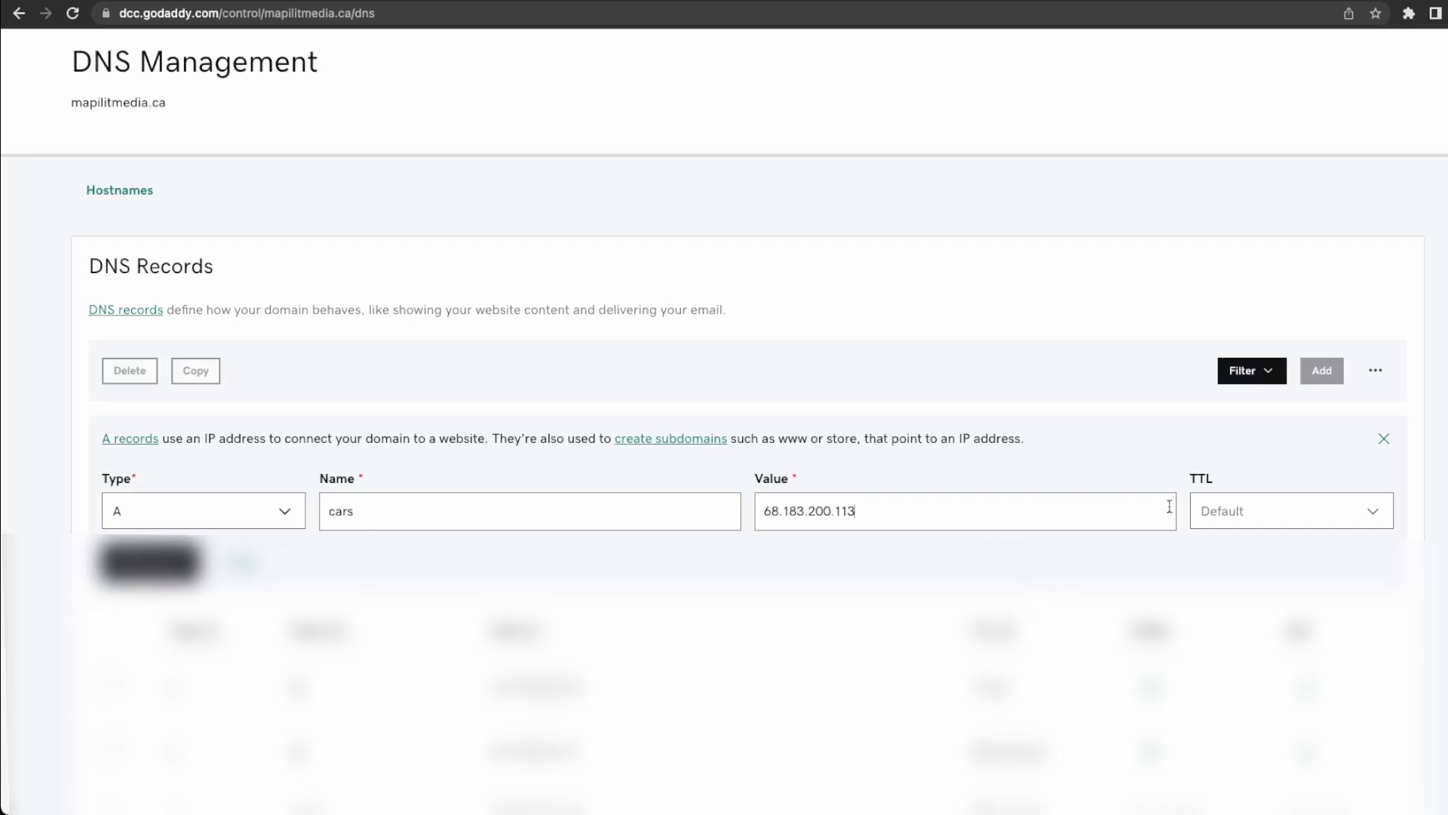
{"action": "left_click", "coordinate": [1217, 511]}
{"action": "left_click", "coordinate": [1222, 512]}
{"action": "left_click", "coordinate": [151, 562]}
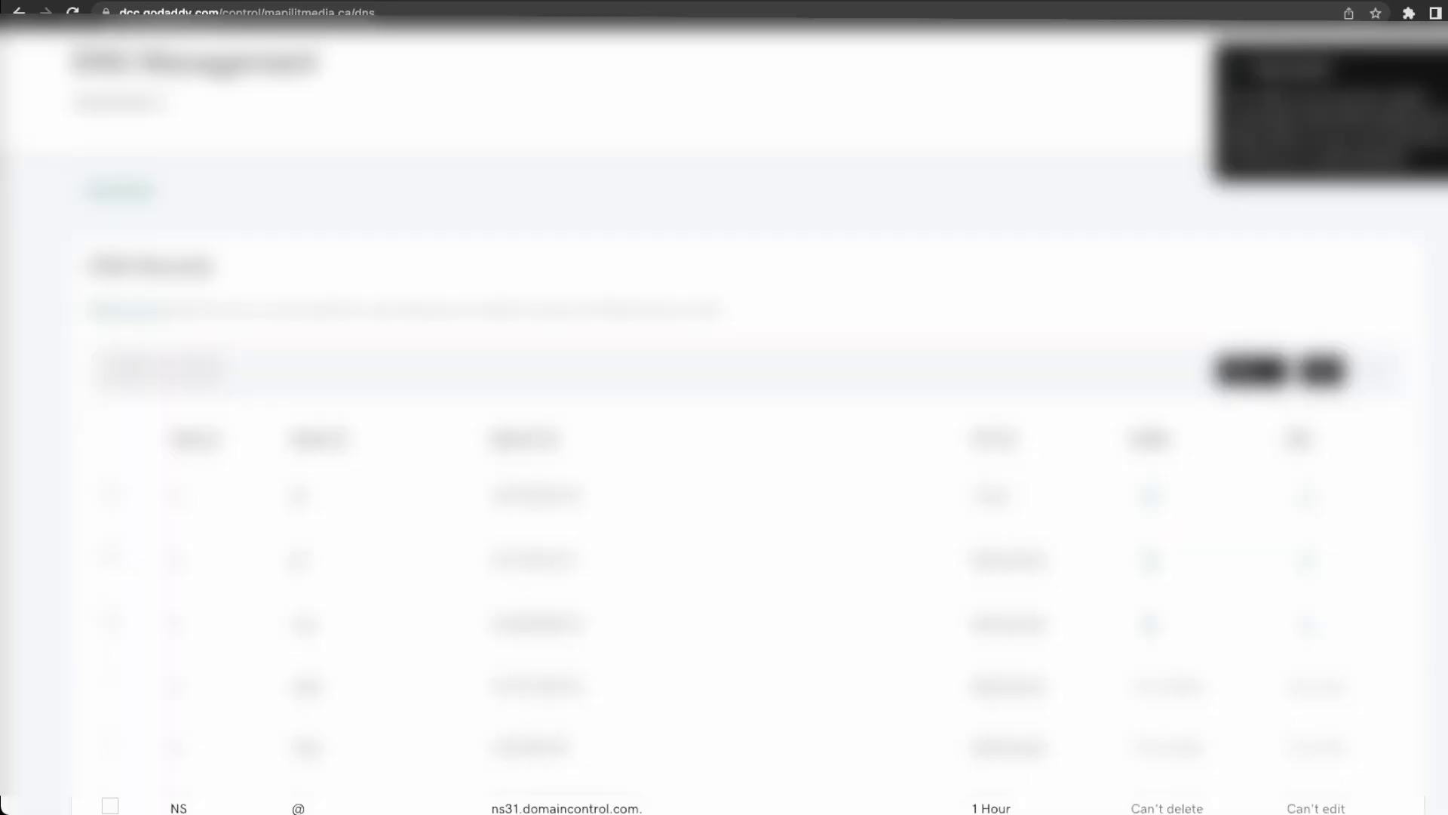
Look through the DNS records list and check its next page.
{"action": "scroll", "coordinate": [550, 437], "scroll_direction": "down", "scroll_amount": 12}
{"action": "scroll", "coordinate": [648, 291], "scroll_direction": "up", "scroll_amount": 1}
{"action": "scroll", "coordinate": [739, 178], "scroll_direction": "down", "scroll_amount": 5}
{"action": "scroll", "coordinate": [631, 375], "scroll_direction": "up", "scroll_amount": 8}
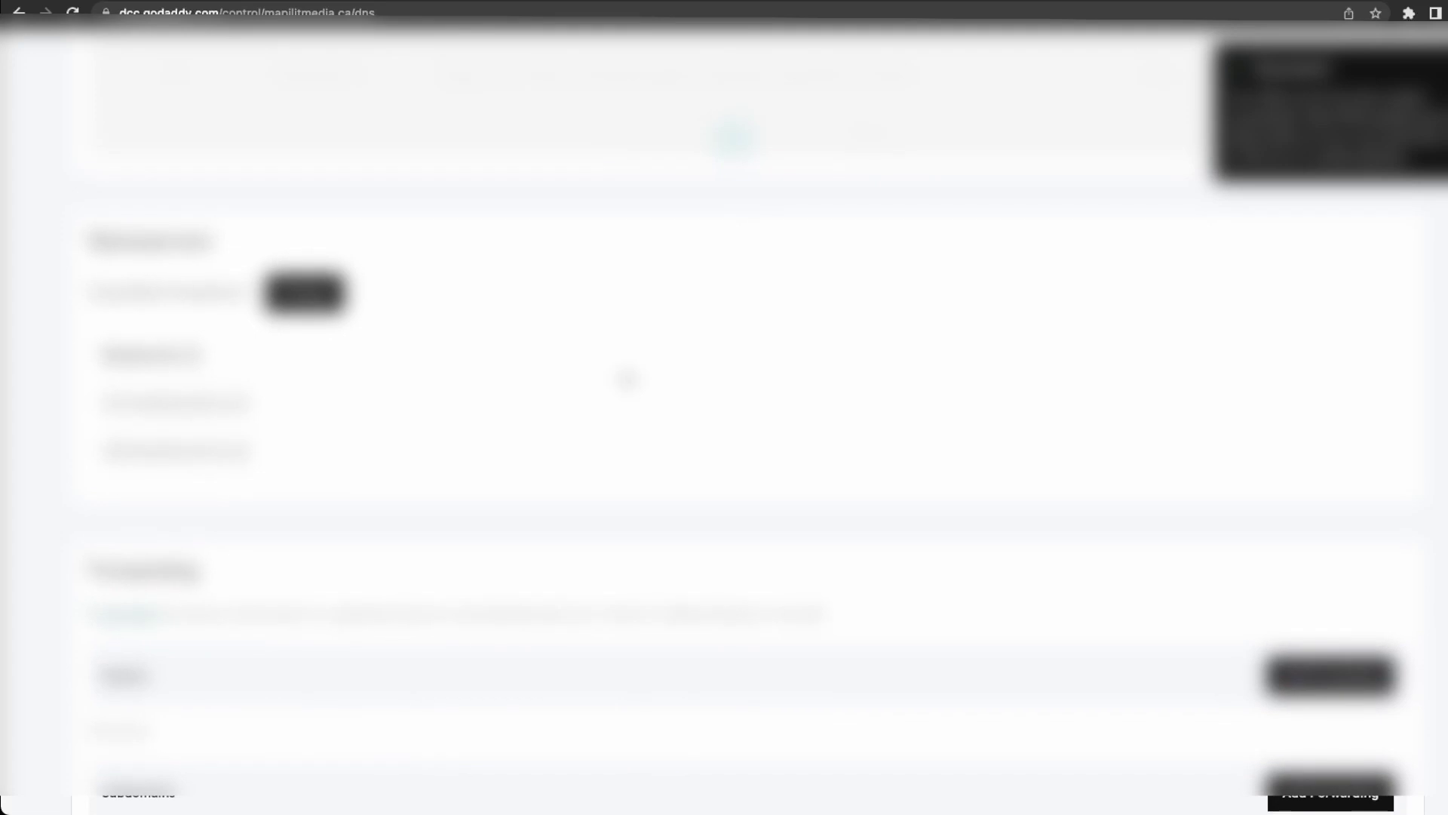
{"action": "scroll", "coordinate": [628, 377], "scroll_direction": "up", "scroll_amount": 3}
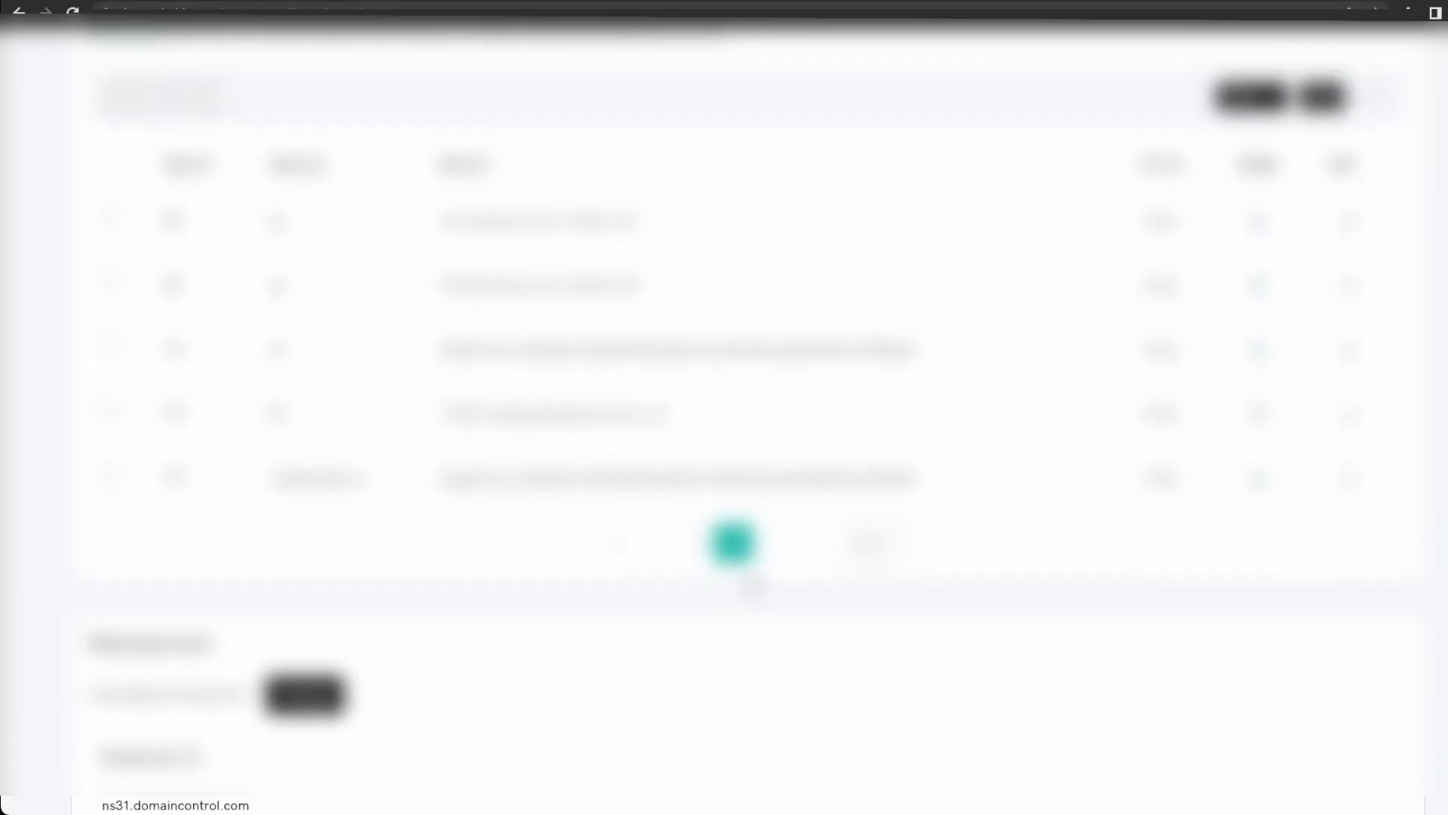
{"action": "left_click", "coordinate": [702, 547]}
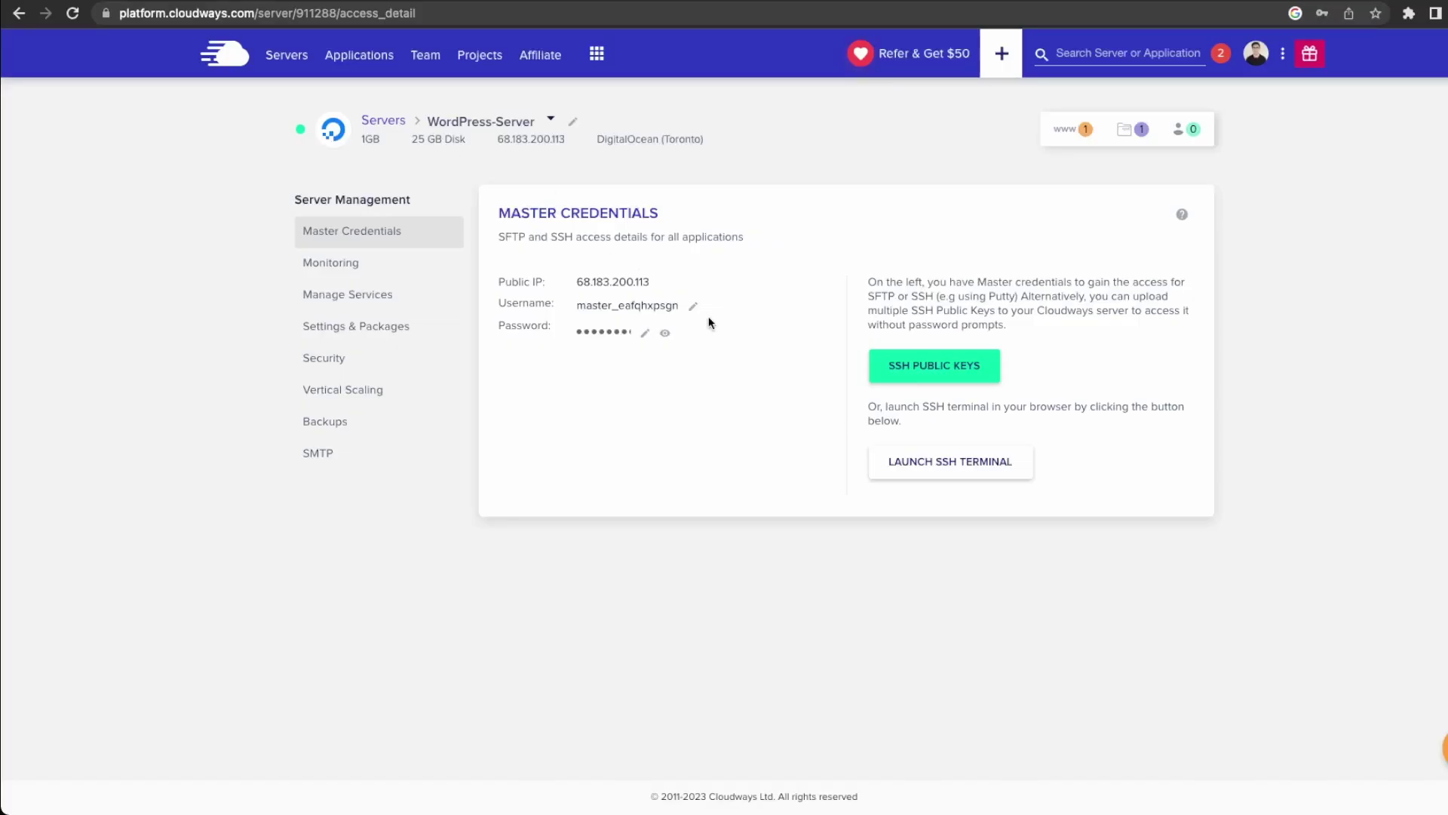
Set cars.mapilitmedia.ca as the WordPress app's primary domain in Domain Management.
{"action": "left_click", "coordinate": [1058, 135]}
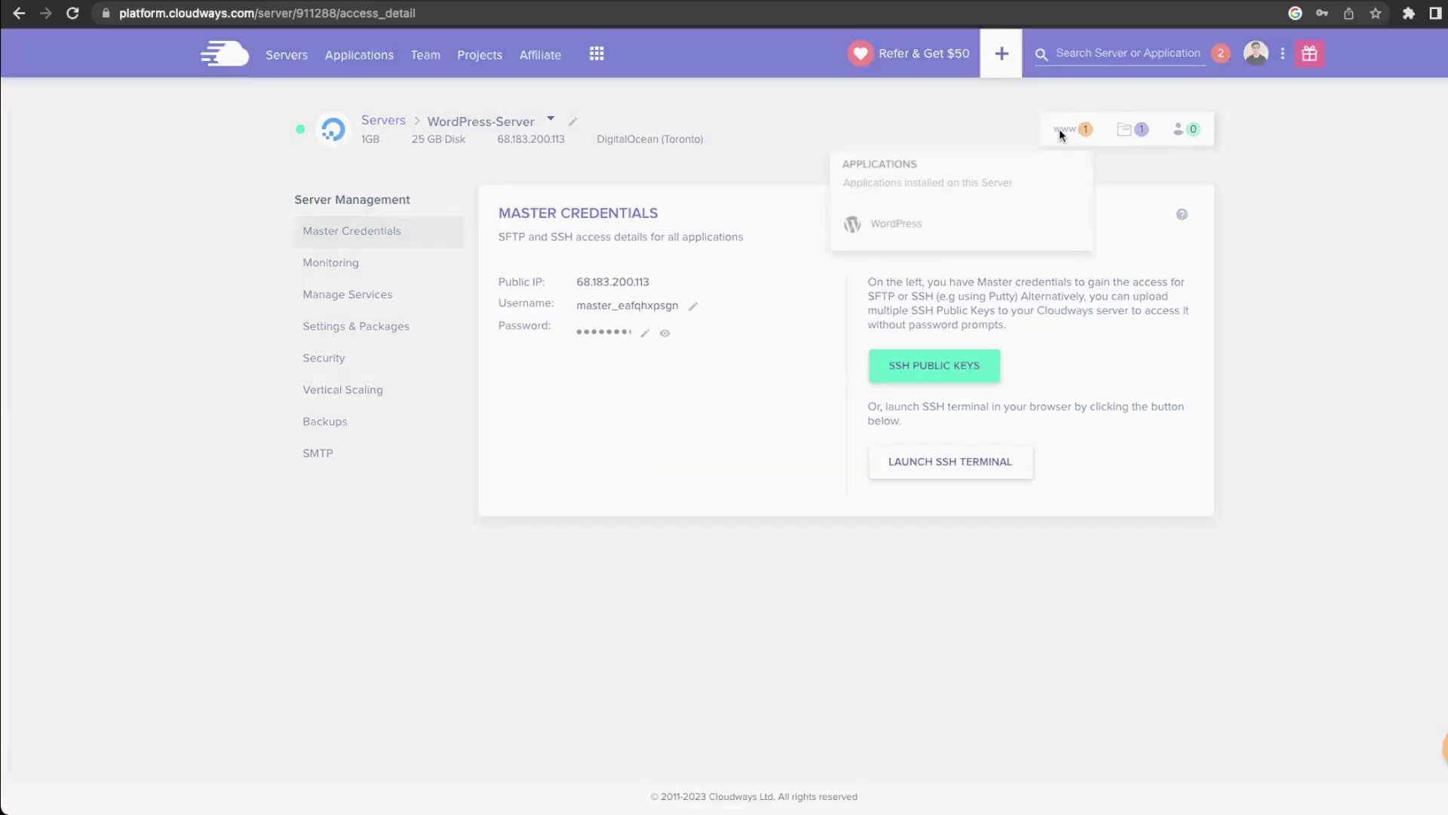
{"action": "left_click", "coordinate": [883, 224]}
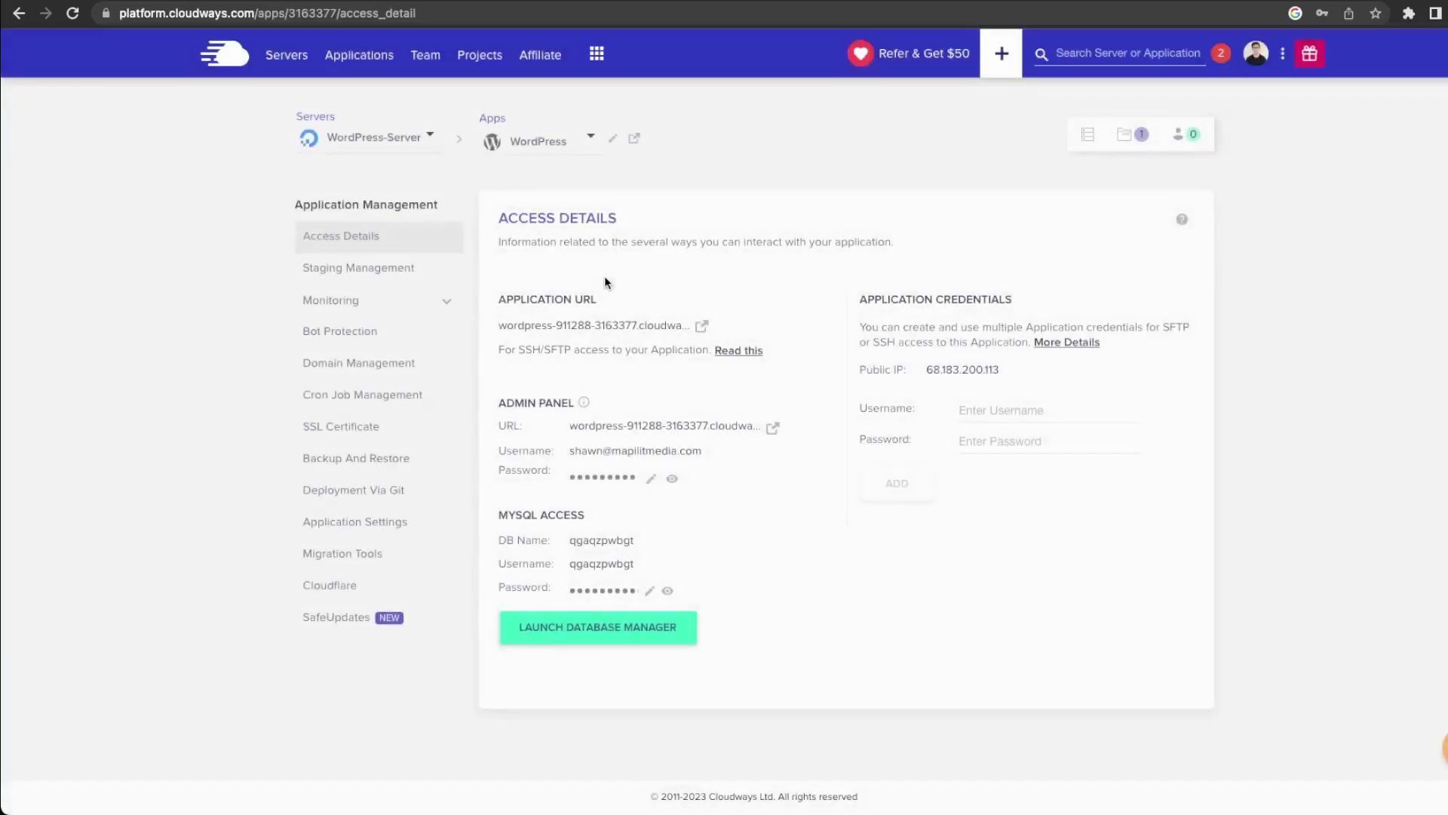
{"action": "left_click", "coordinate": [381, 366]}
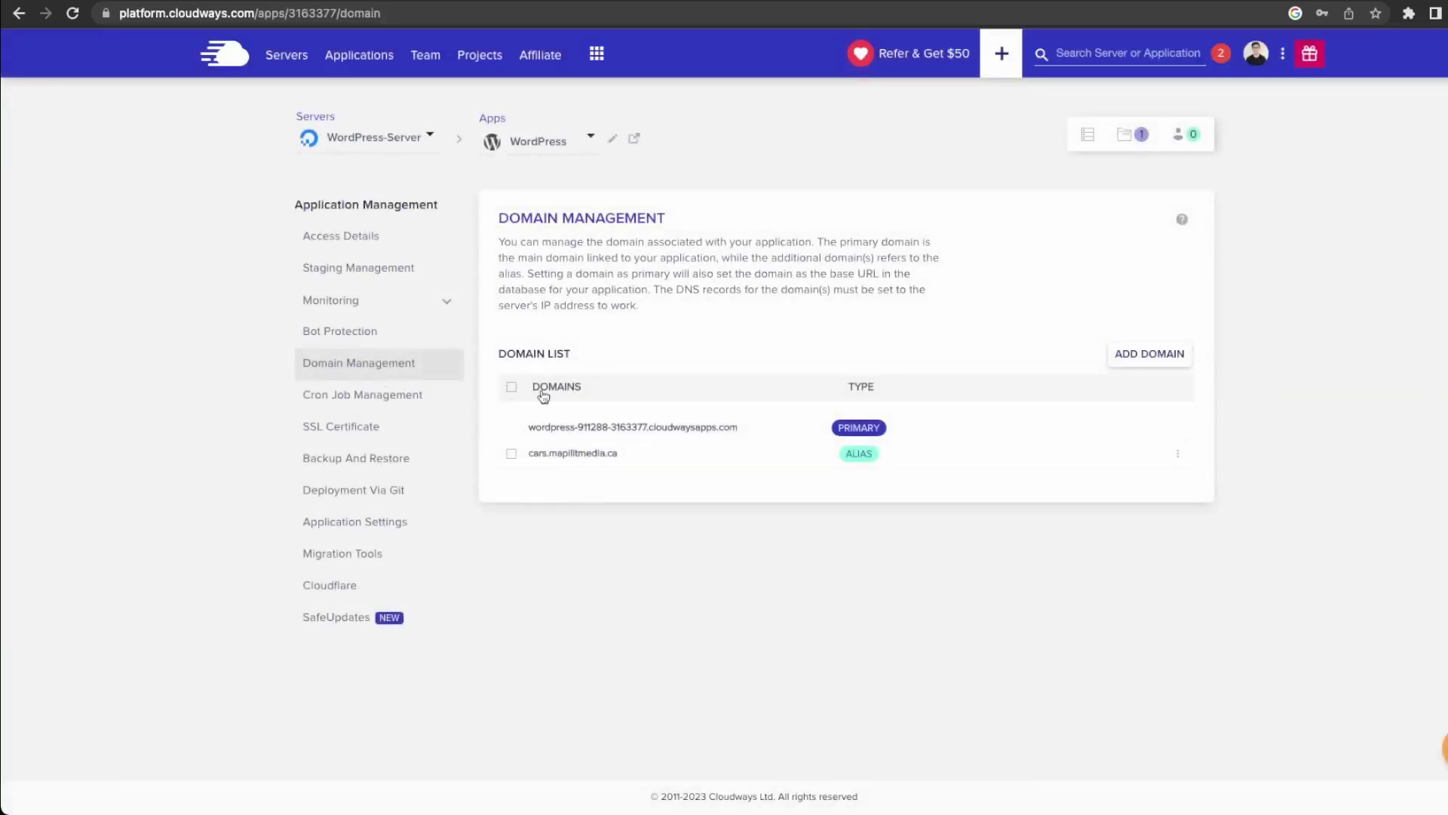
{"action": "left_click", "coordinate": [1177, 455]}
{"action": "left_click", "coordinate": [1150, 481]}
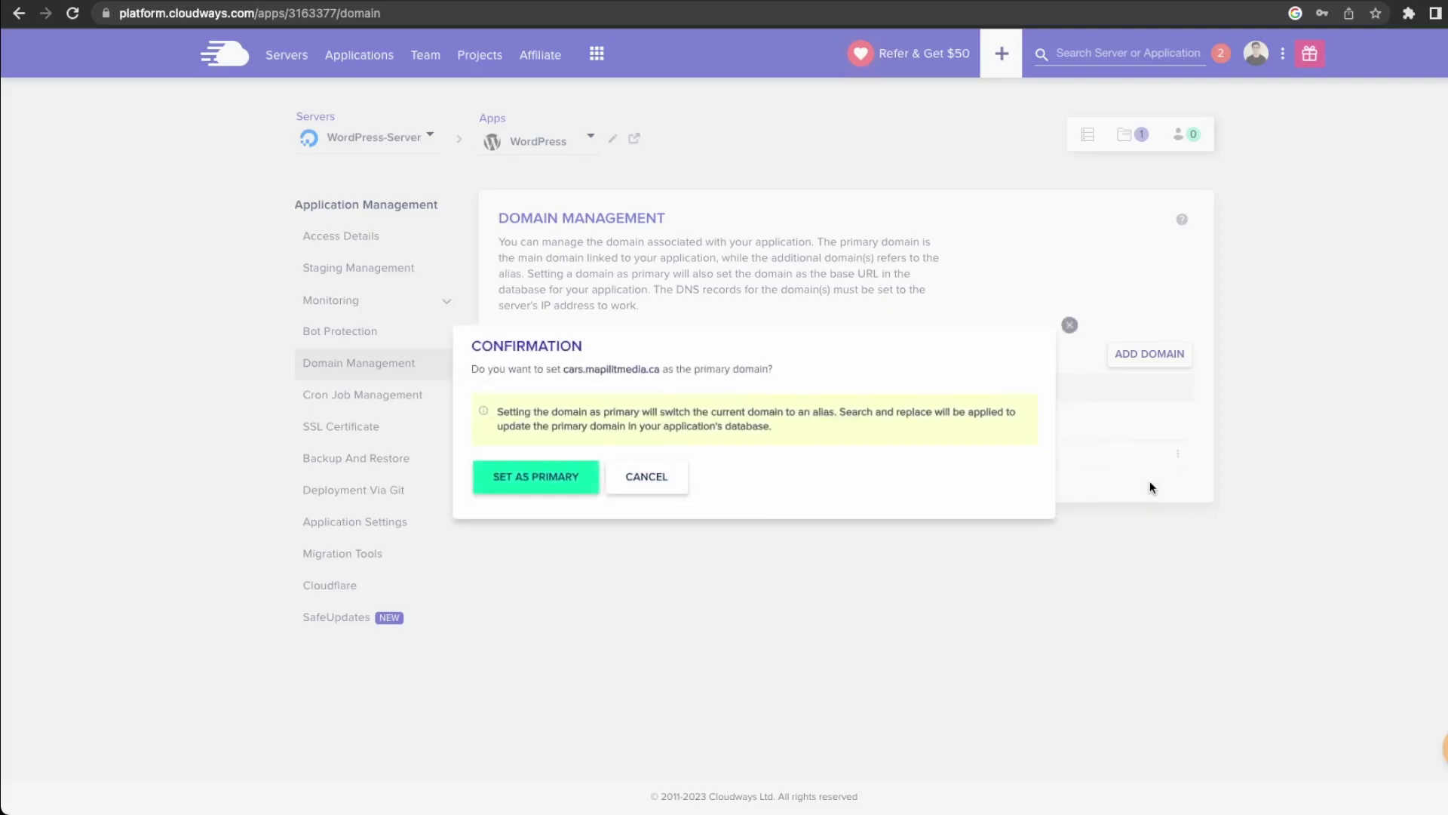
{"action": "left_click", "coordinate": [541, 488]}
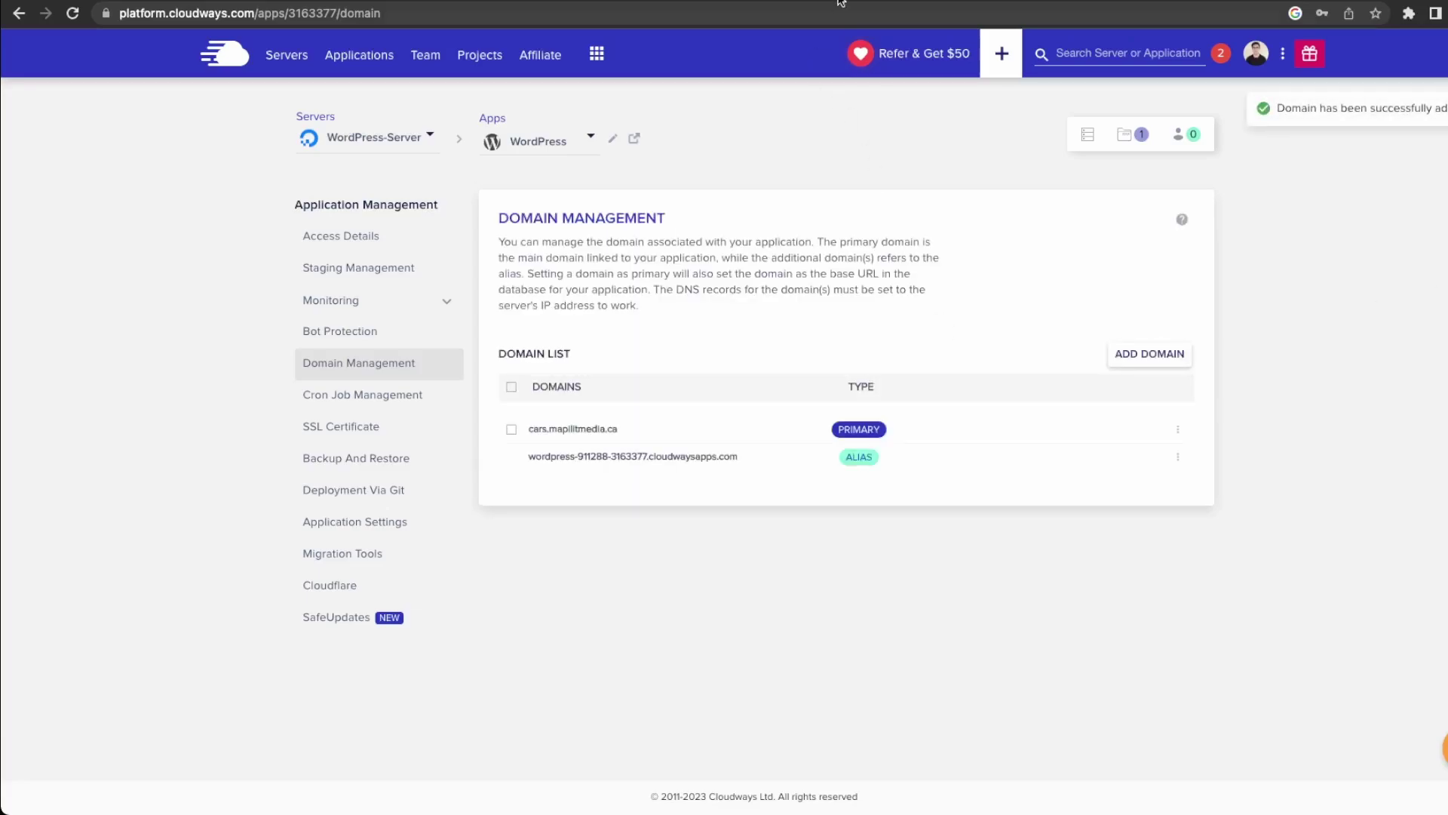
Load cars.mapilitmedia.ca in a new tab, proceeding past the certificate warning.
{"action": "key", "text": "super+t"}
{"action": "type", "text": "cars"}
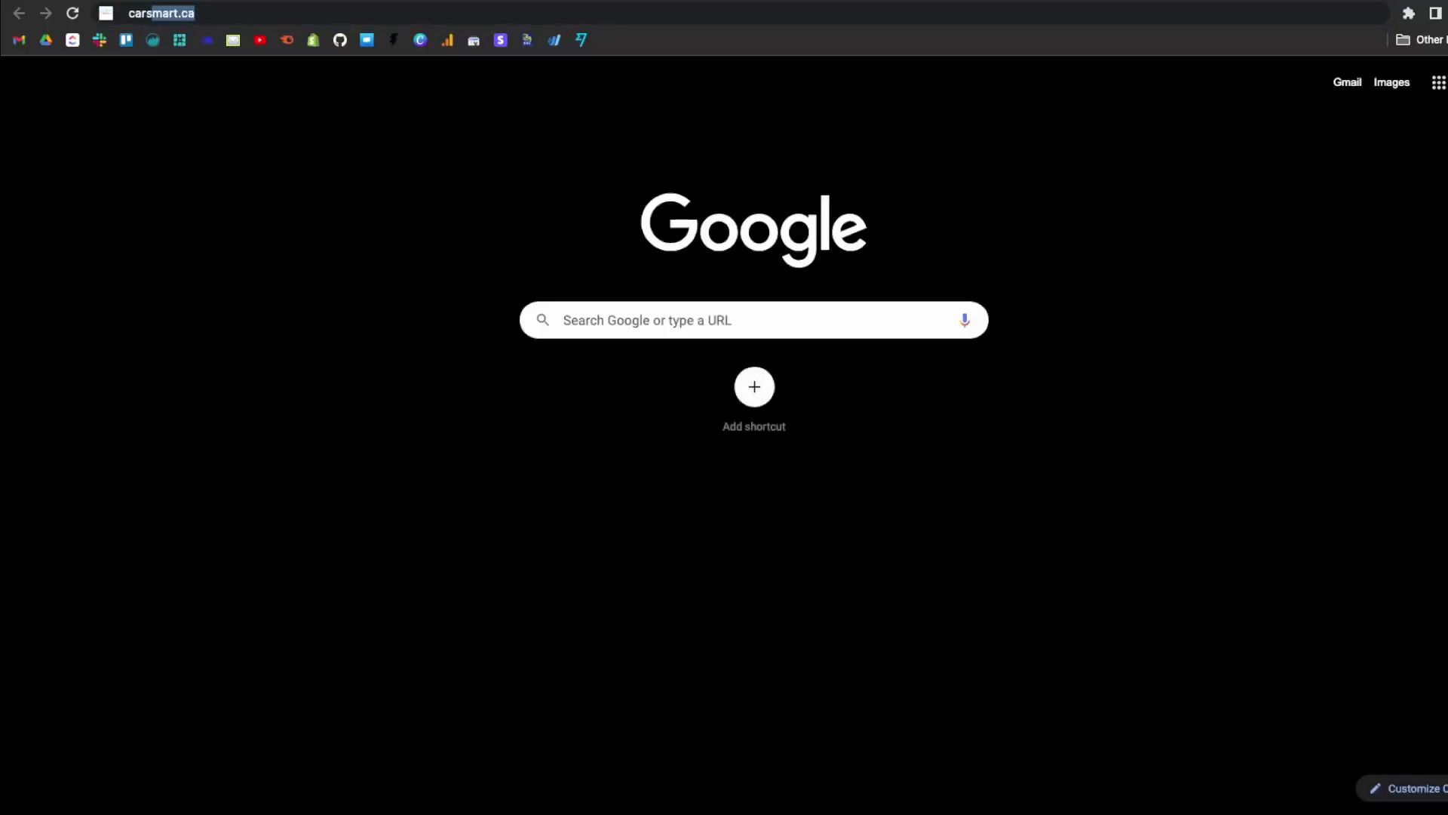
{"action": "type", "text": ".mapilitmedia.ca"}
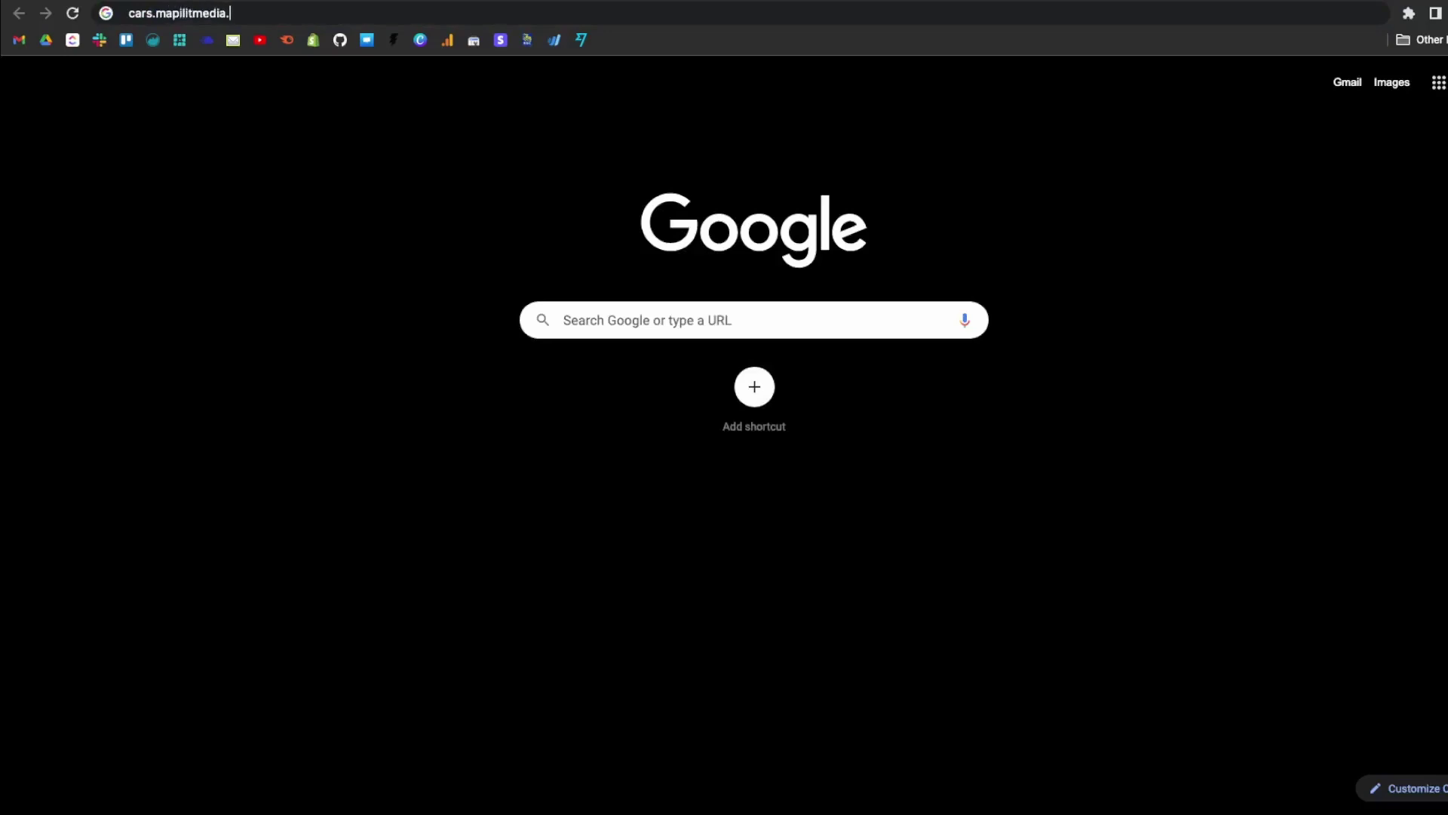
{"action": "key", "text": "Return"}
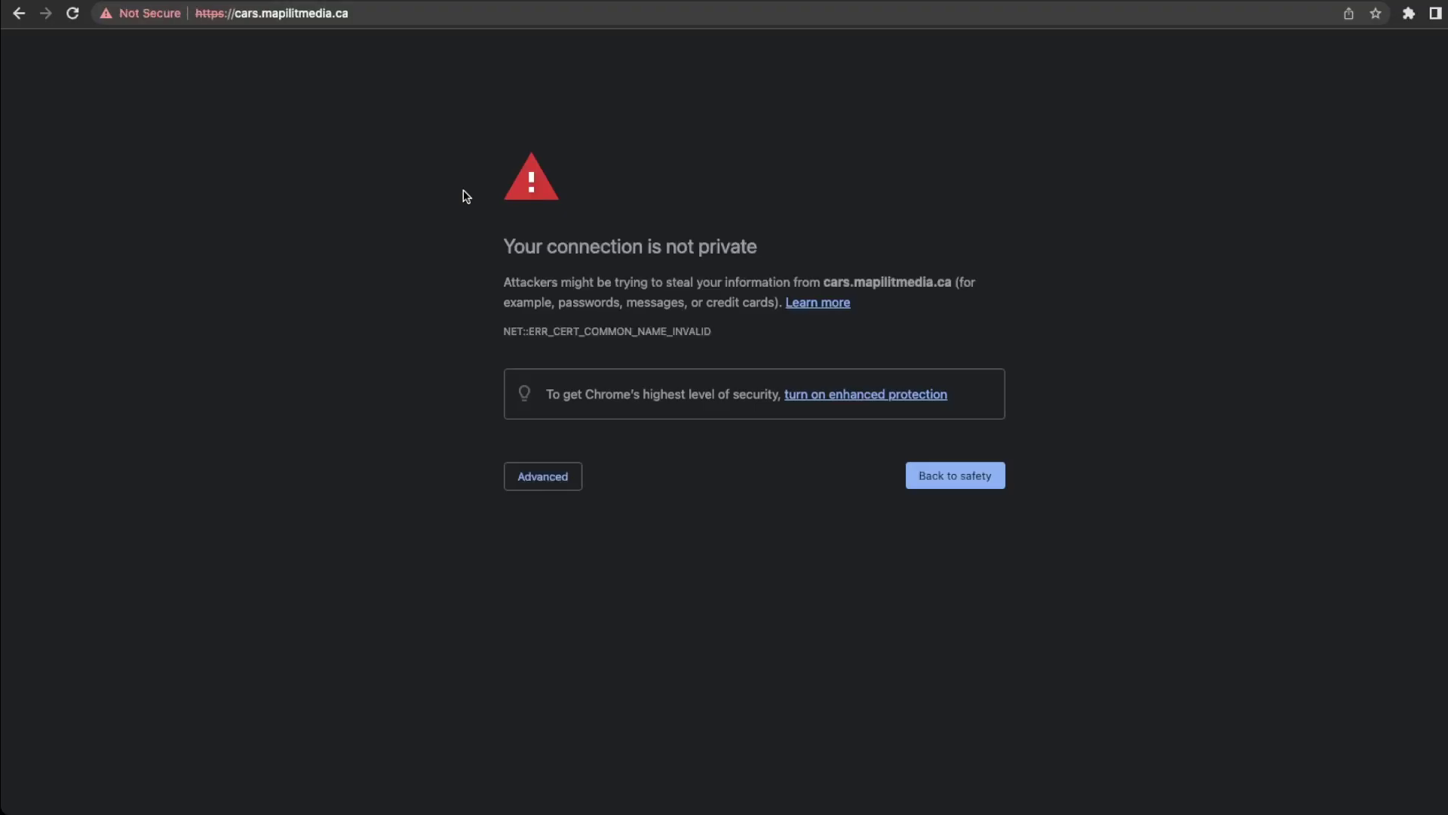
{"action": "left_click", "coordinate": [520, 486]}
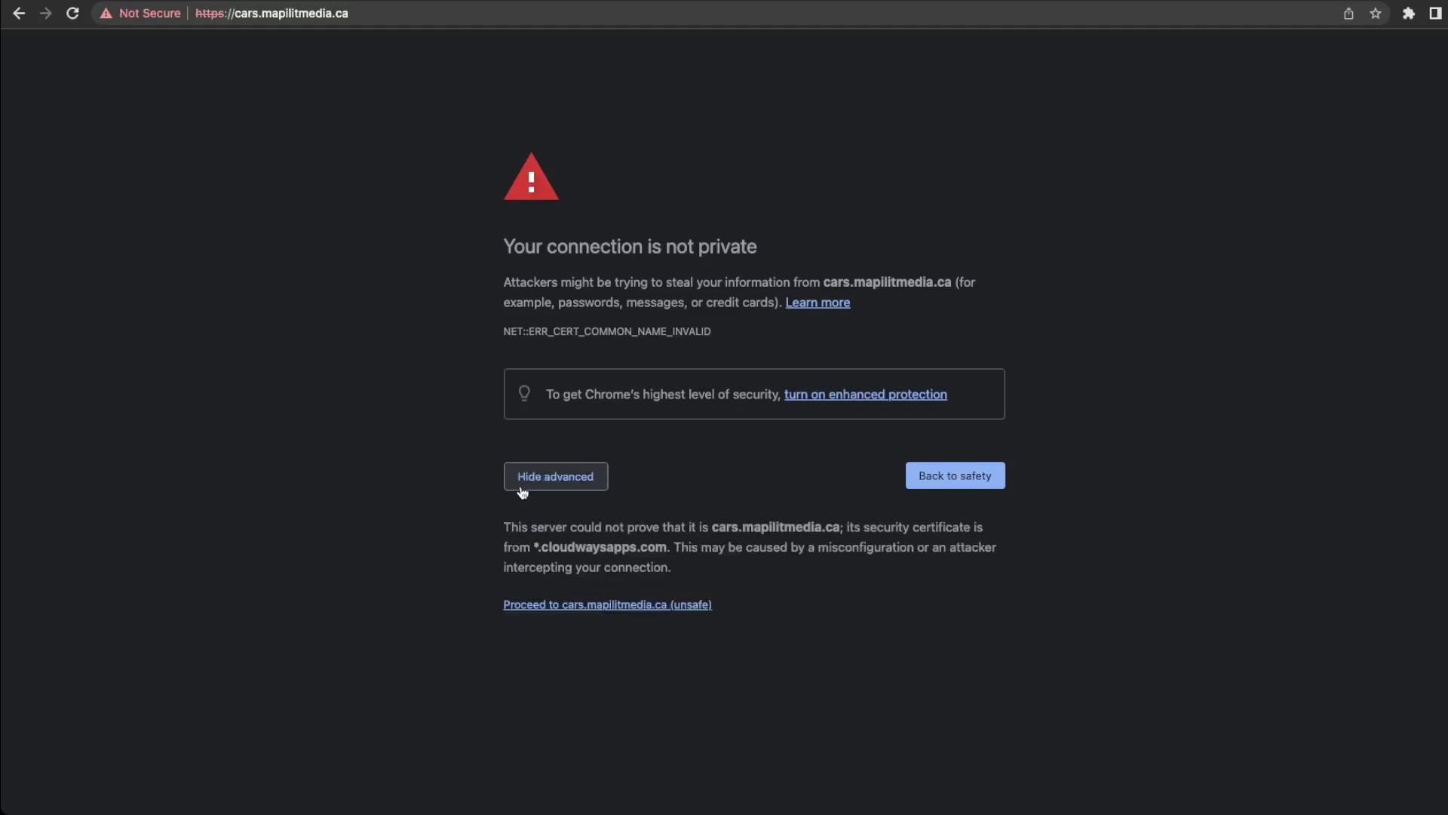
{"action": "left_click", "coordinate": [573, 607]}
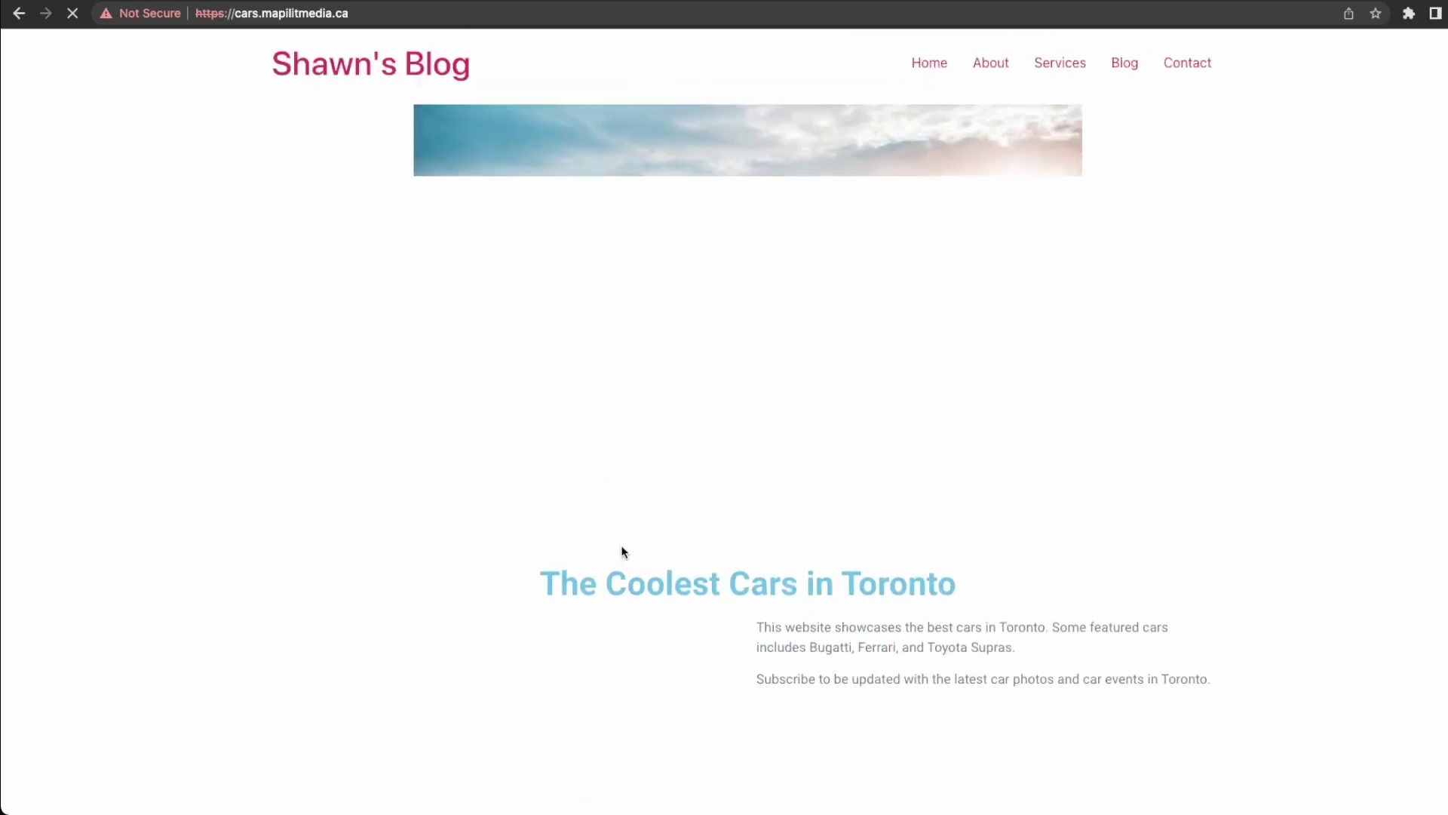
Go to cars.mapilitmedia.ca/wp-admin to reach the WordPress login.
{"action": "left_click", "coordinate": [411, 17]}
{"action": "type", "text": "wpa"}
{"action": "key", "text": "BackSpace"}
{"action": "type", "text": "-admin"}
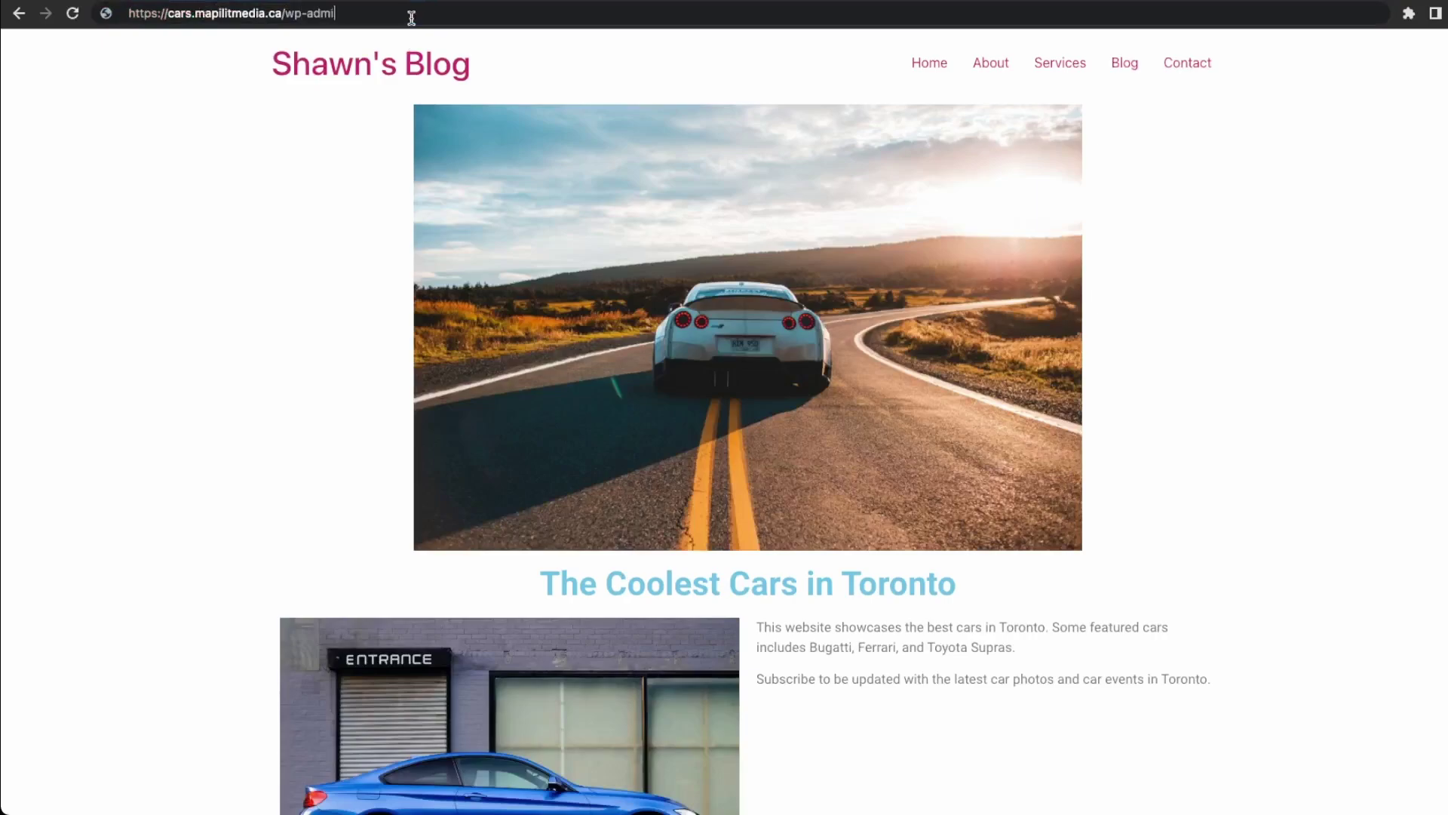
{"action": "key", "text": "Return"}
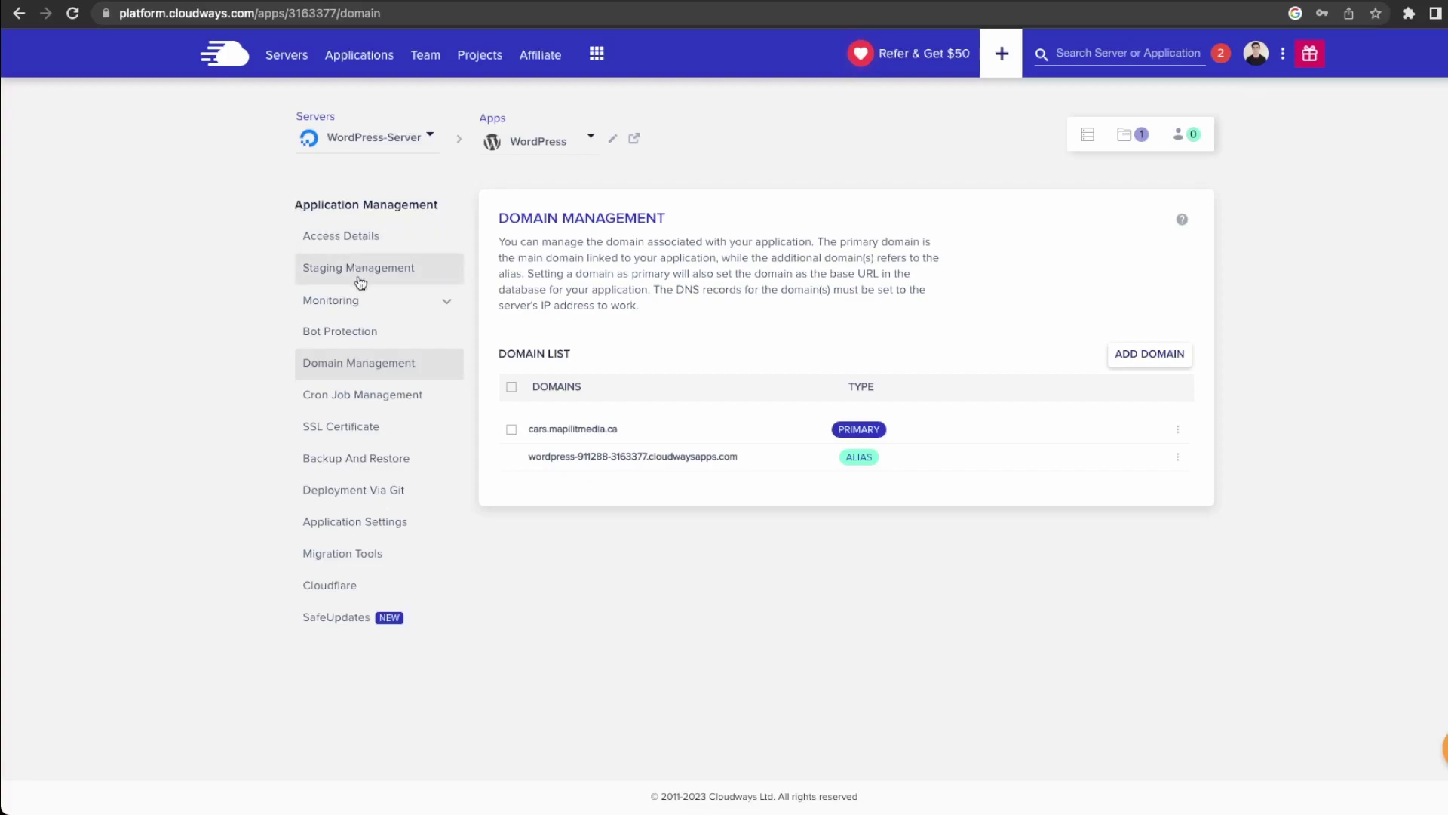
Log in to WordPress with the admin username and password copied from Cloudways Access Details.
{"action": "left_click", "coordinate": [354, 240]}
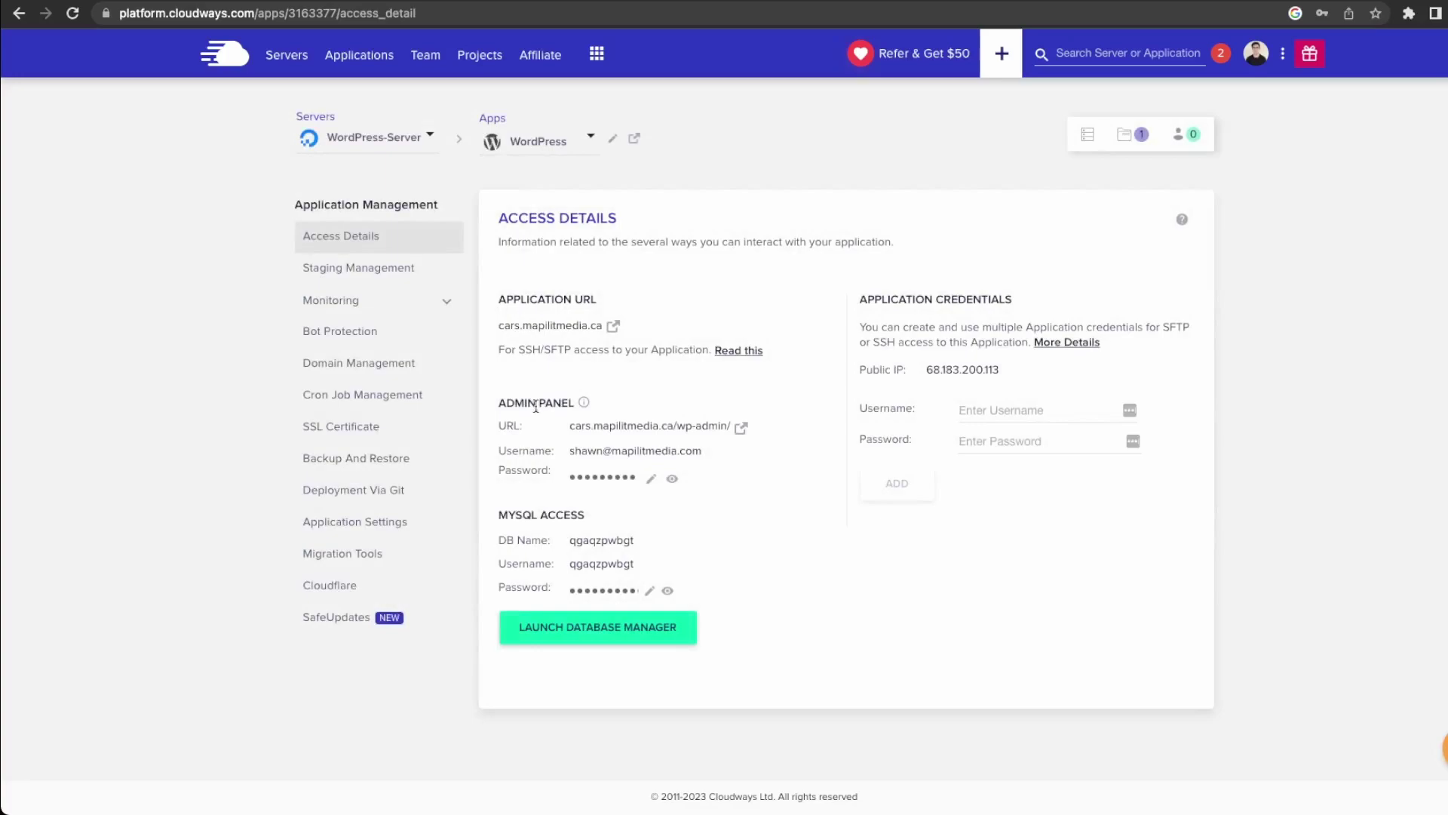
{"action": "left_click", "coordinate": [651, 455]}
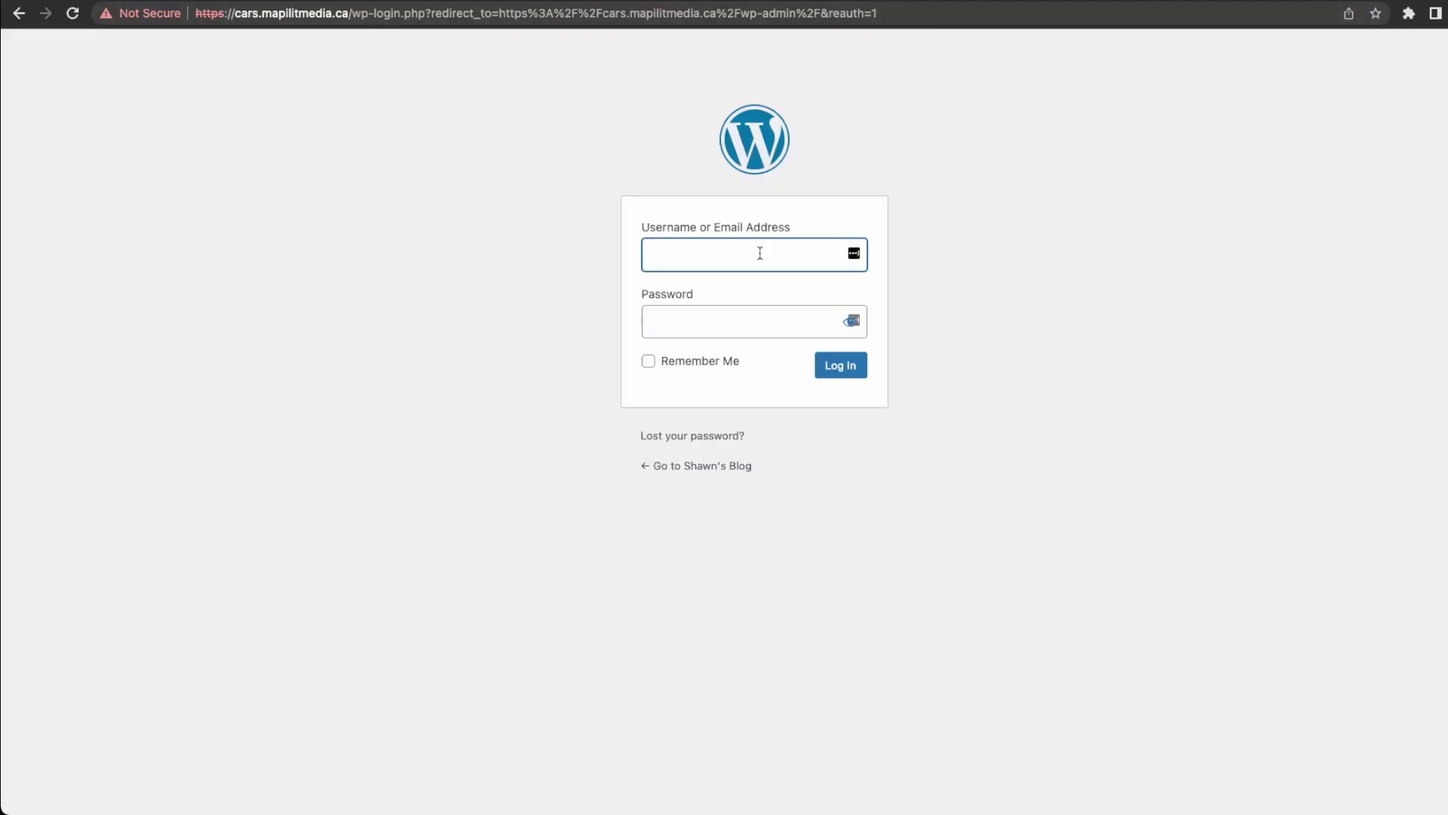
{"action": "key", "text": "super+v"}
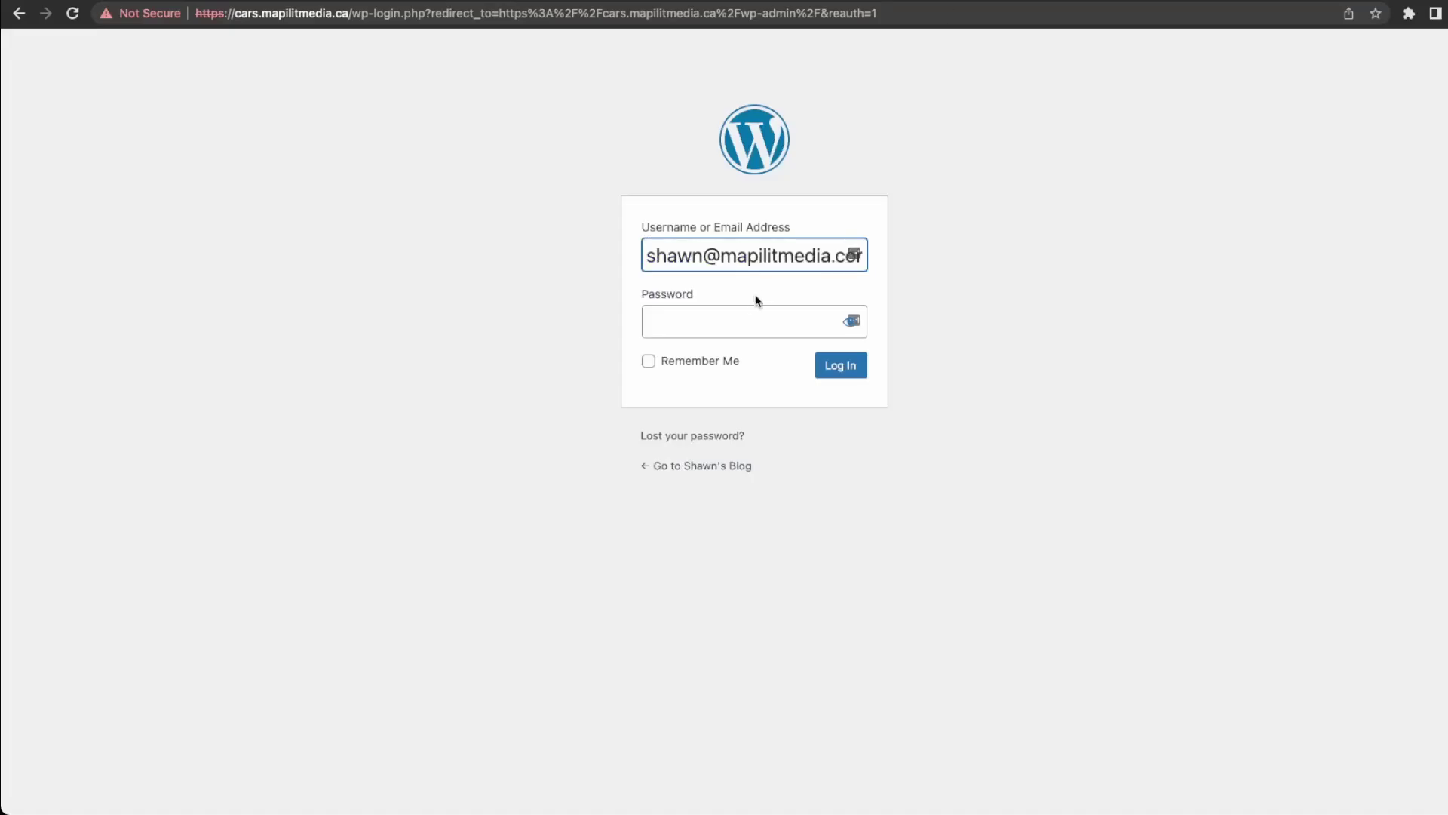
{"action": "left_click", "coordinate": [748, 311]}
{"action": "key", "text": "super+v"}
{"action": "left_click", "coordinate": [846, 377]}
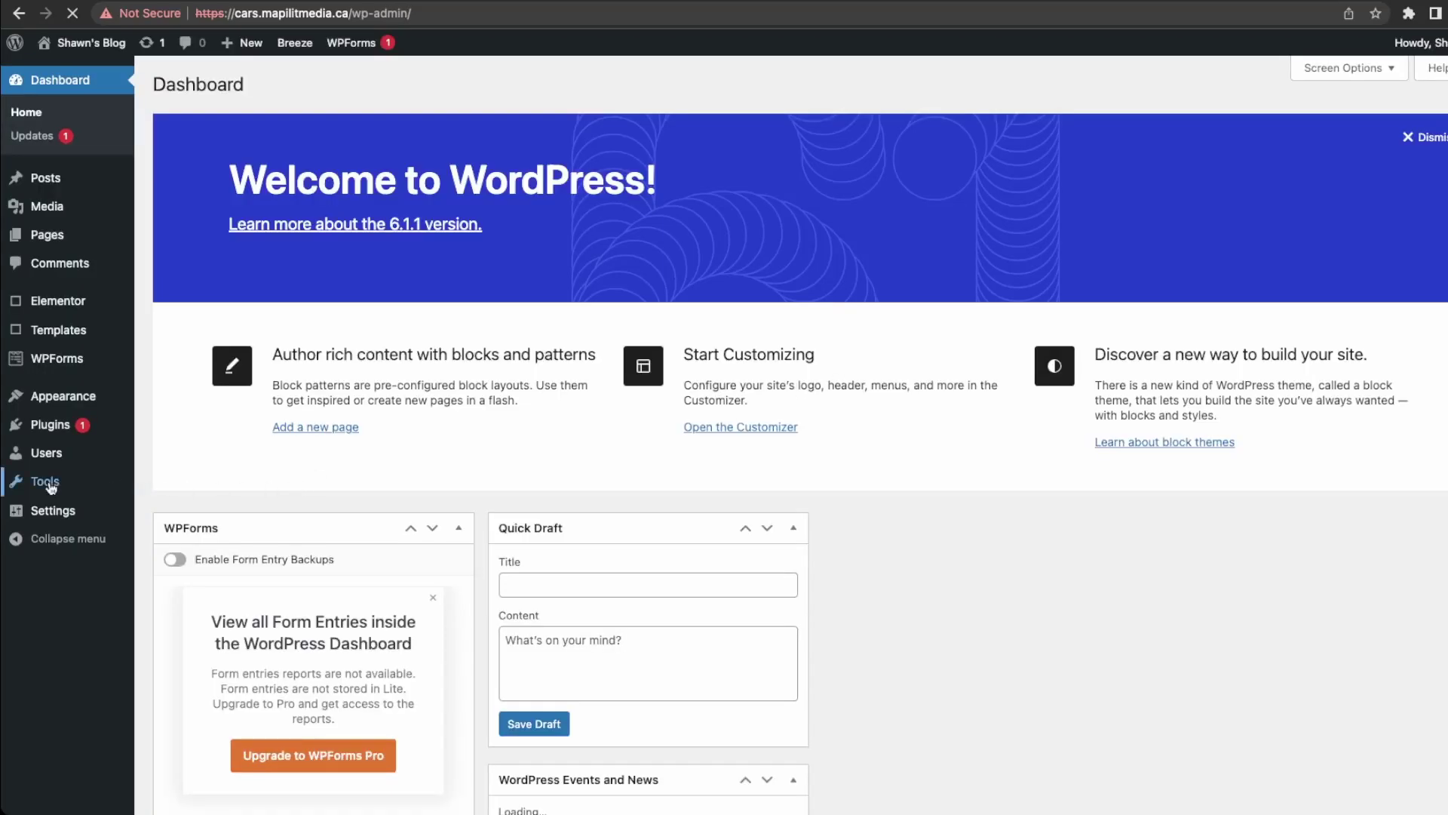
{"action": "mouse_move", "coordinate": [61, 518]}
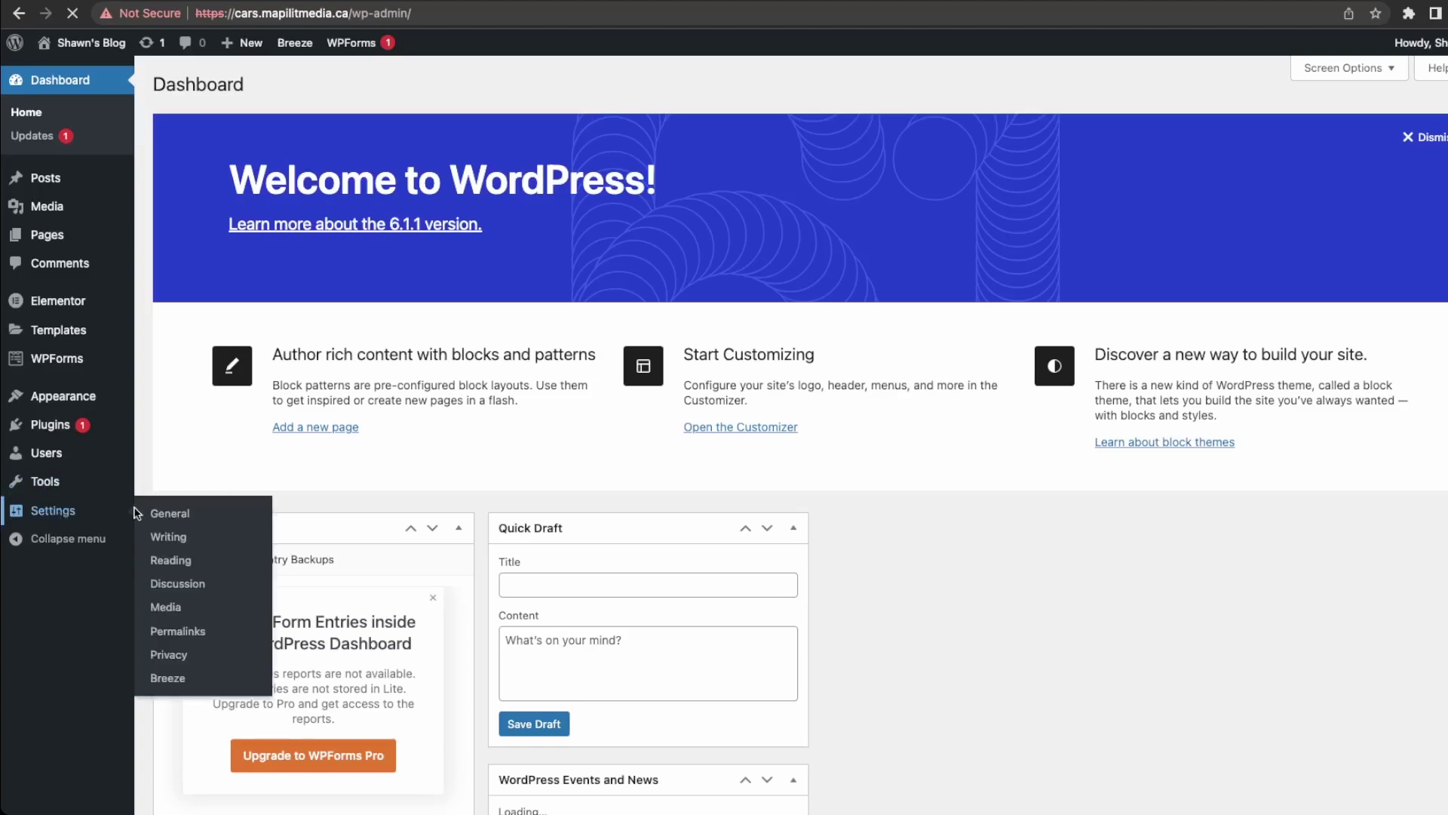
{"action": "left_click", "coordinate": [176, 517]}
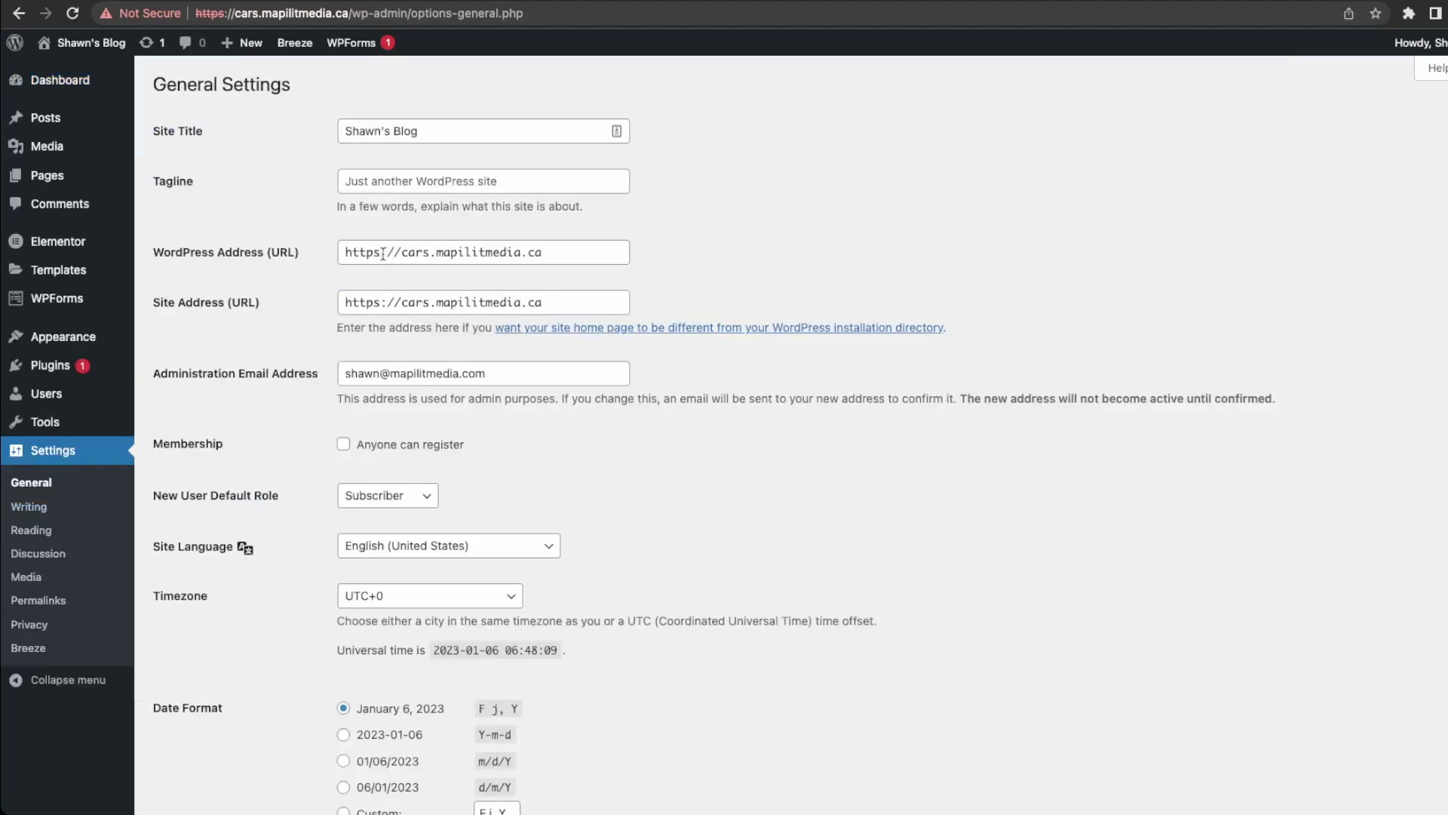
{"action": "left_click_drag", "start_coordinate": [345, 254], "coordinate": [544, 241]}
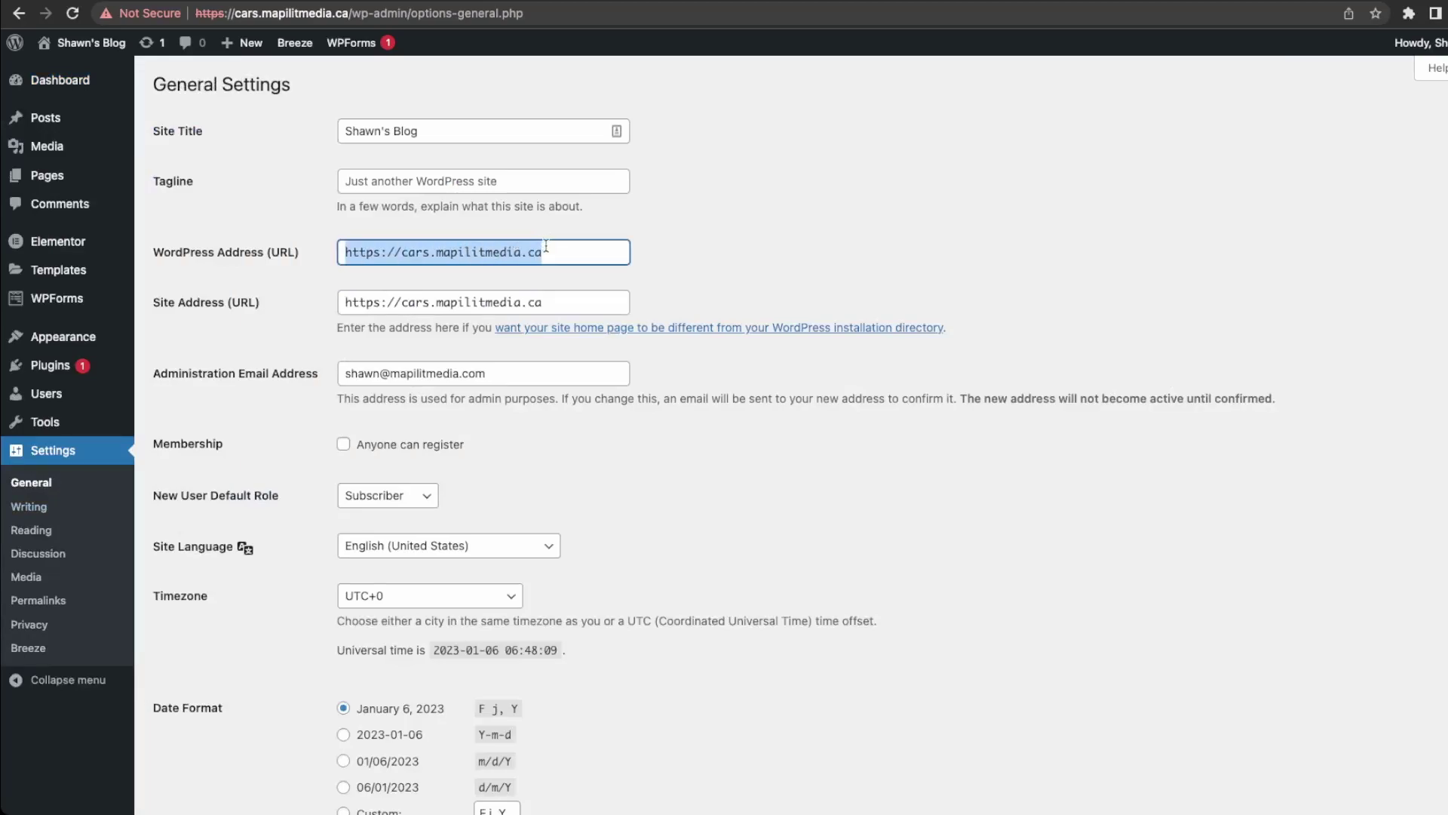
{"action": "left_click", "coordinate": [377, 254]}
{"action": "left_click_drag", "start_coordinate": [381, 254], "coordinate": [374, 253]}
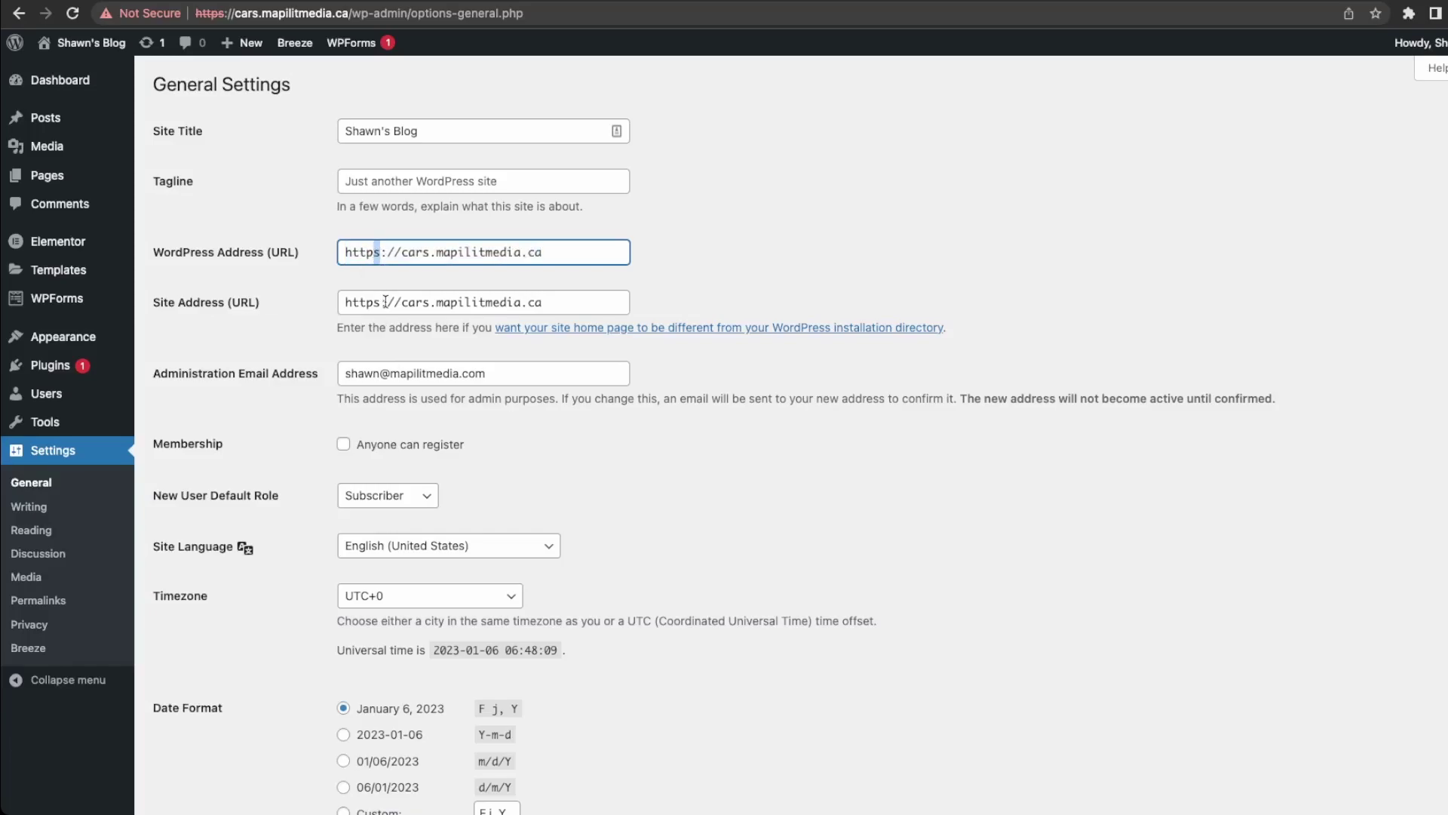
{"action": "left_click", "coordinate": [223, 0]}
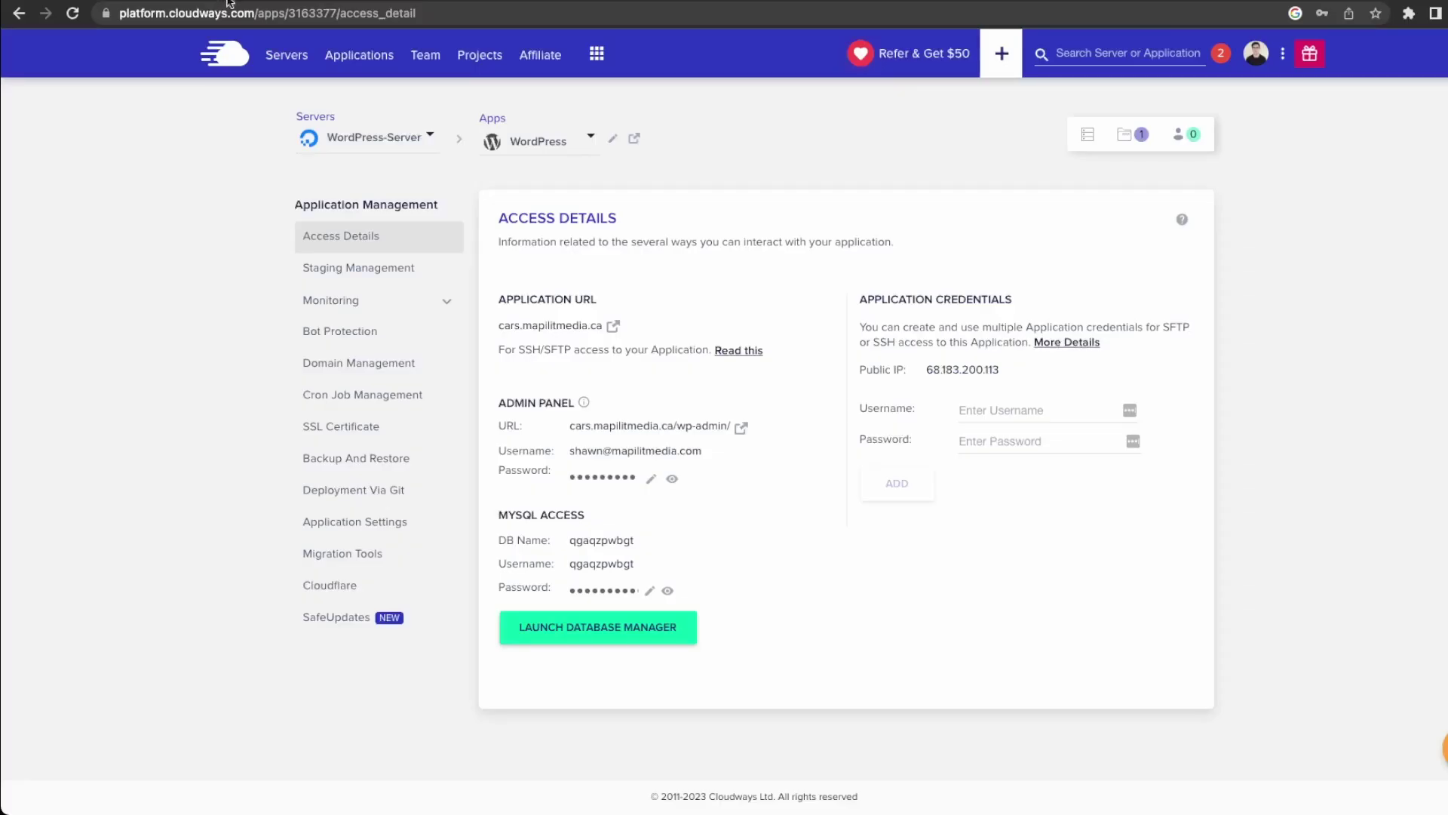
Choose a Let's Encrypt SSL certificate and enter the contact email address.
{"action": "left_click", "coordinate": [369, 429]}
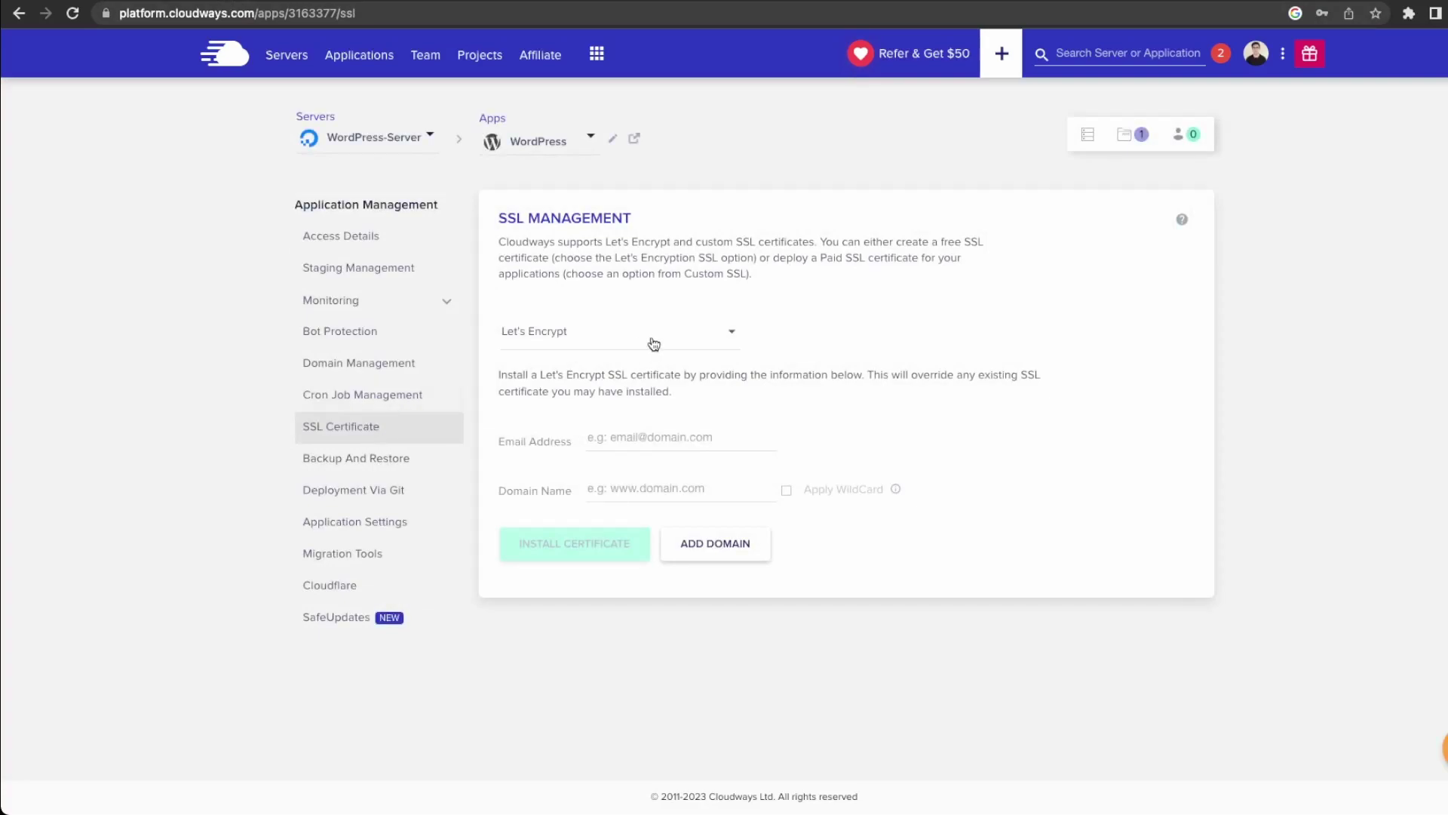
{"action": "left_click", "coordinate": [653, 344]}
{"action": "left_click", "coordinate": [536, 337]}
{"action": "left_click", "coordinate": [650, 441]}
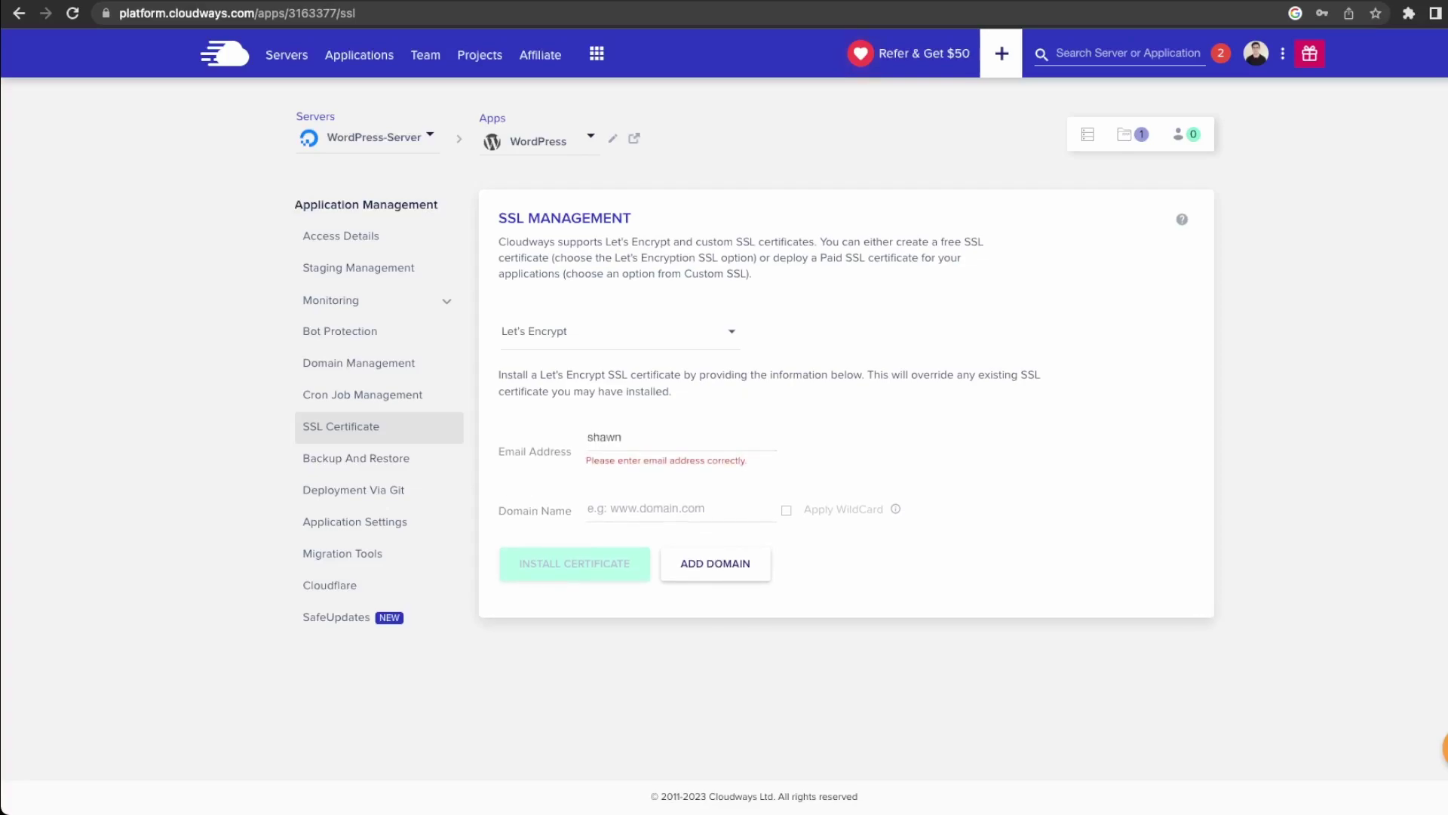
Install the certificate for cars.mapilitmedia.ca and open the secured blog in a new tab.
{"action": "key", "text": "Tab"}
{"action": "type", "text": "cars.m"}
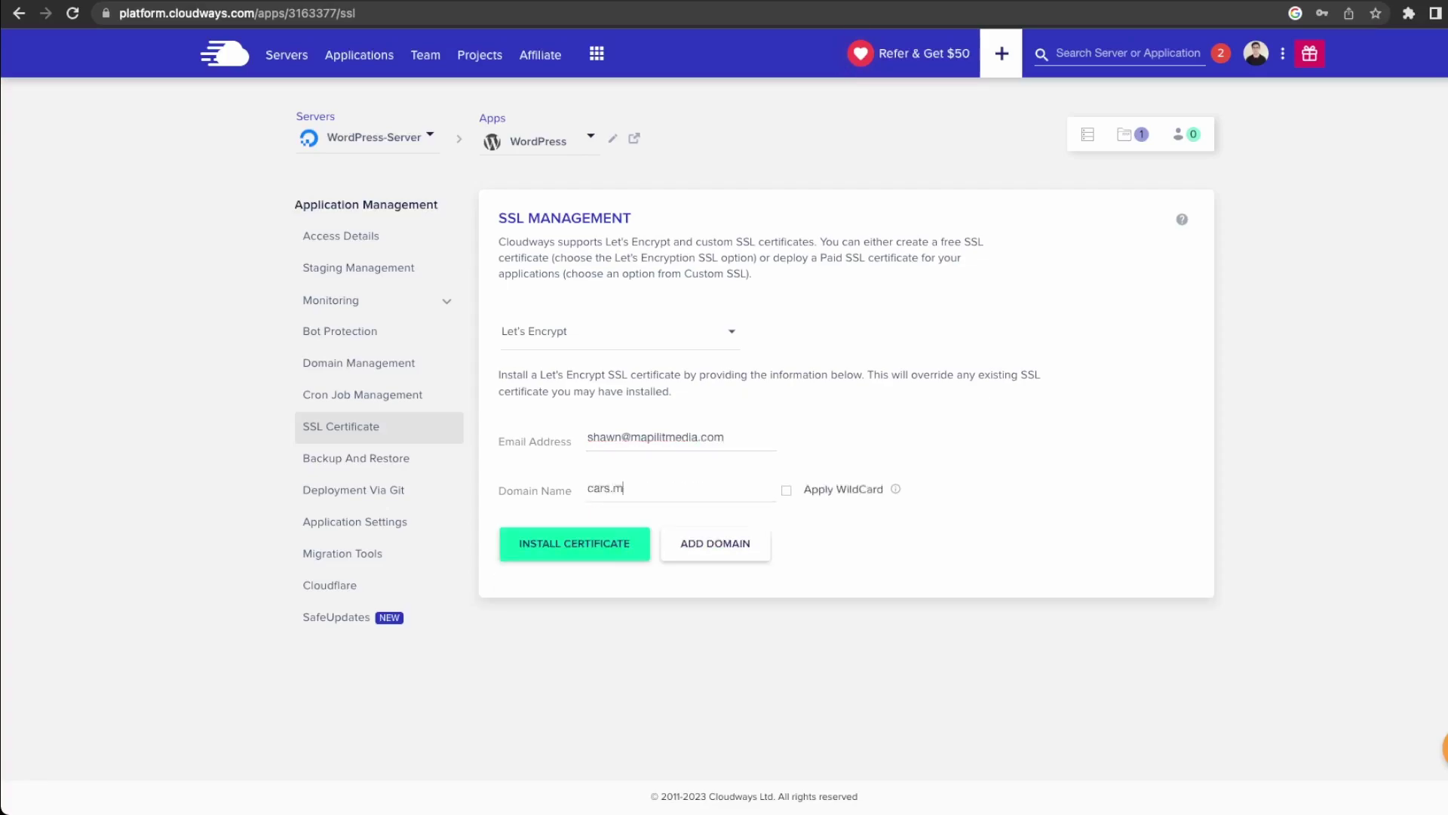
{"action": "type", "text": "apilitmedia"}
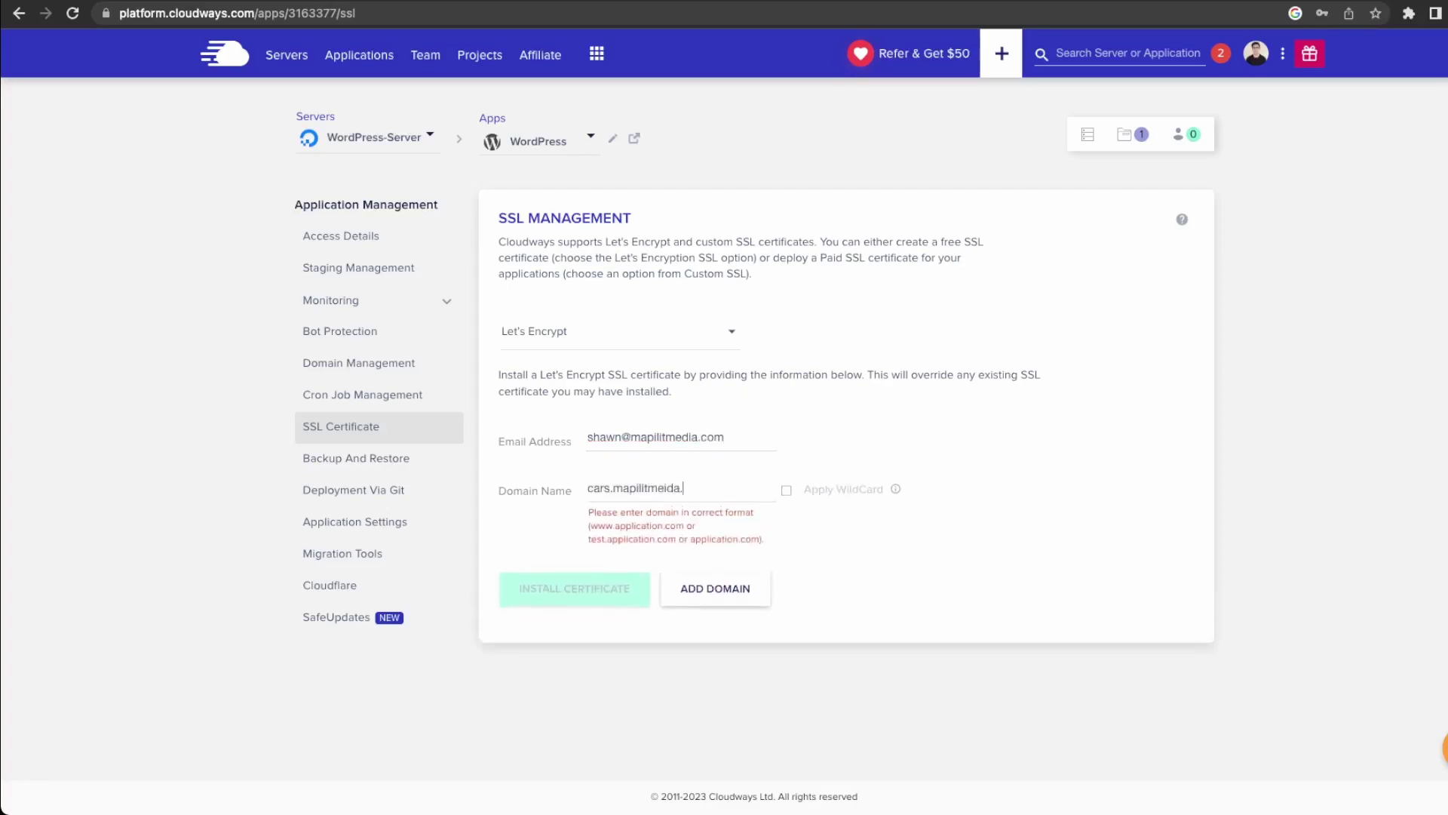
{"action": "type", "text": ".ca"}
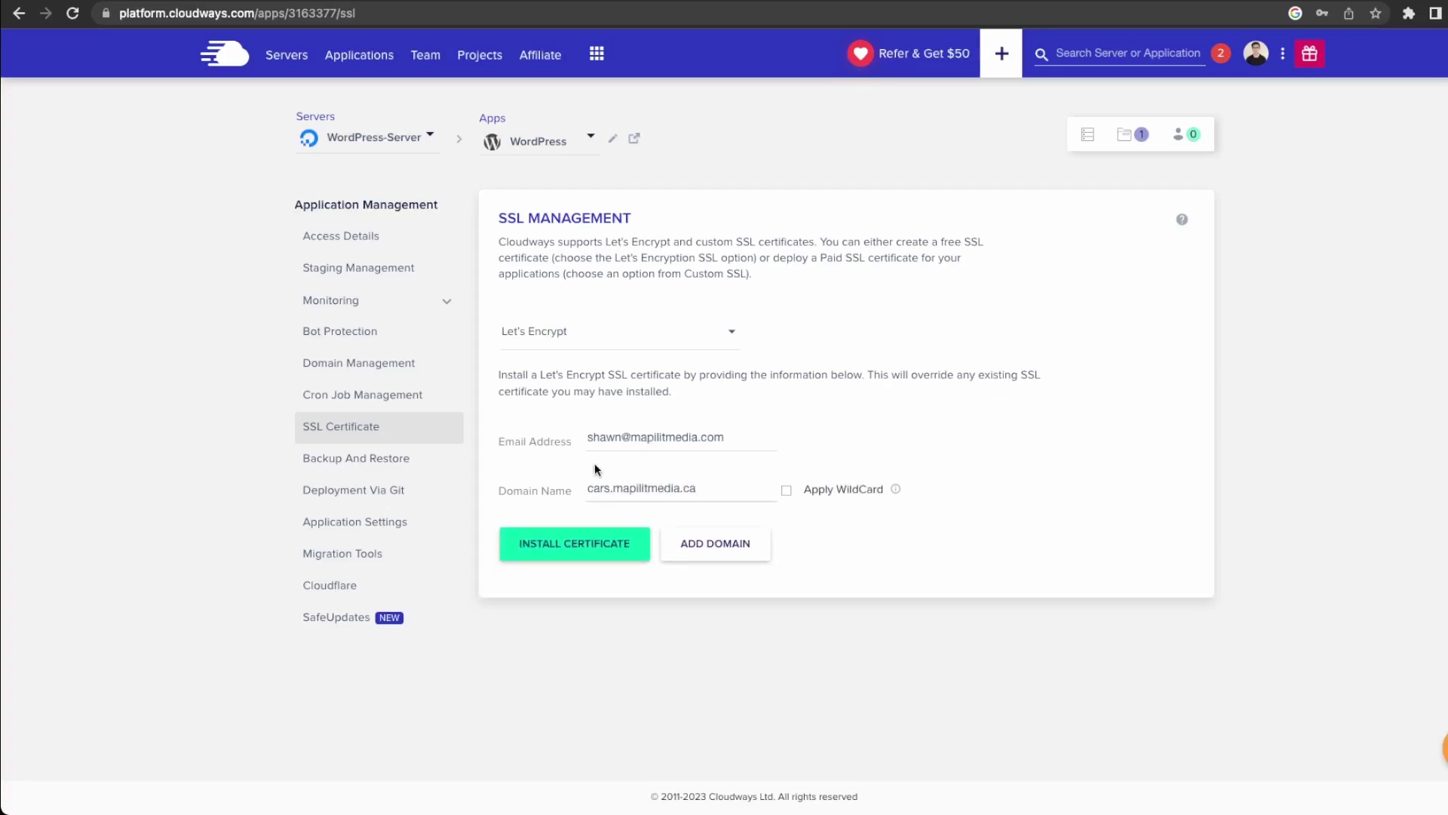
{"action": "left_click", "coordinate": [598, 556]}
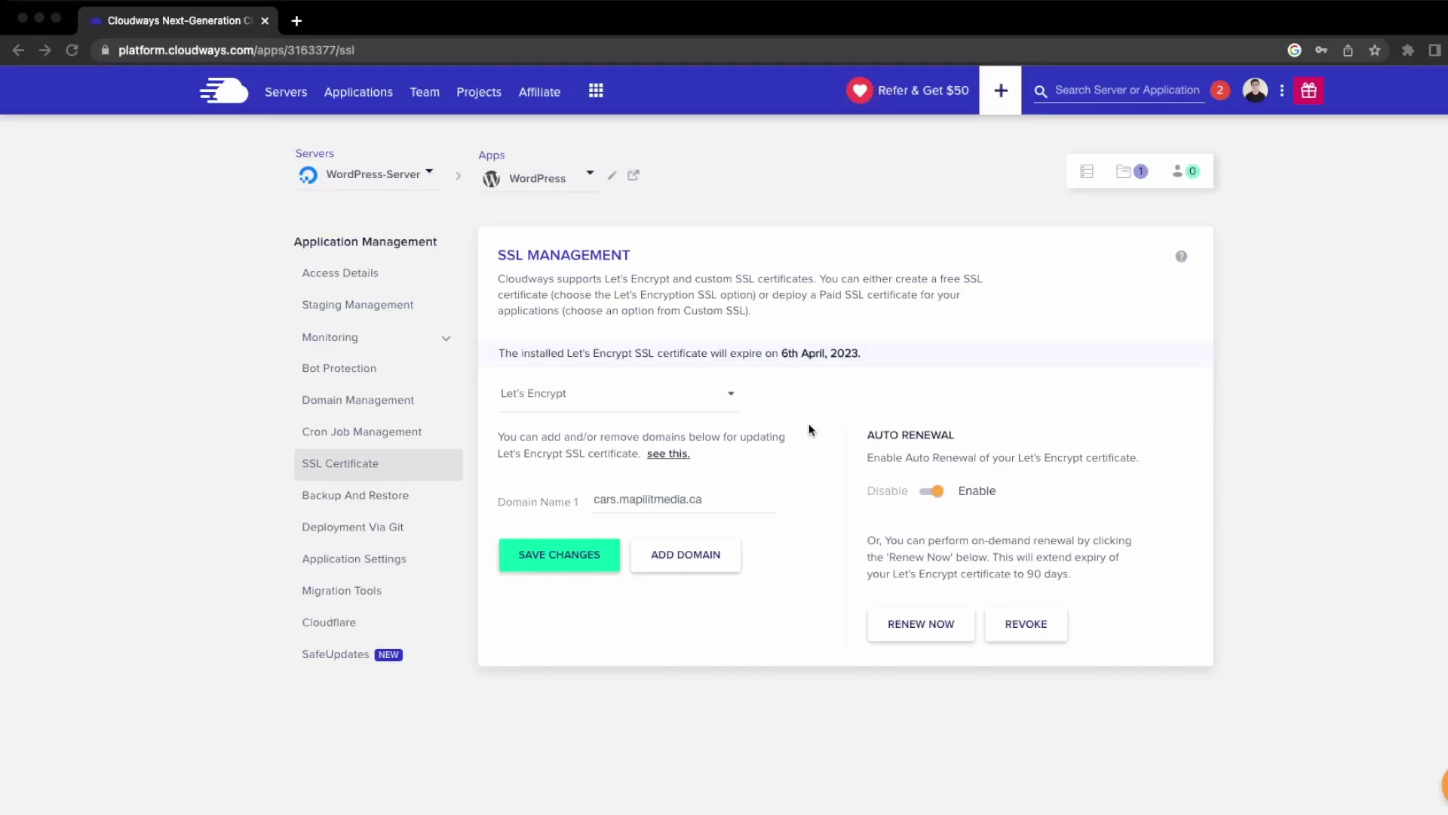
{"action": "left_click", "coordinate": [634, 175]}
{"action": "left_click", "coordinate": [634, 177]}
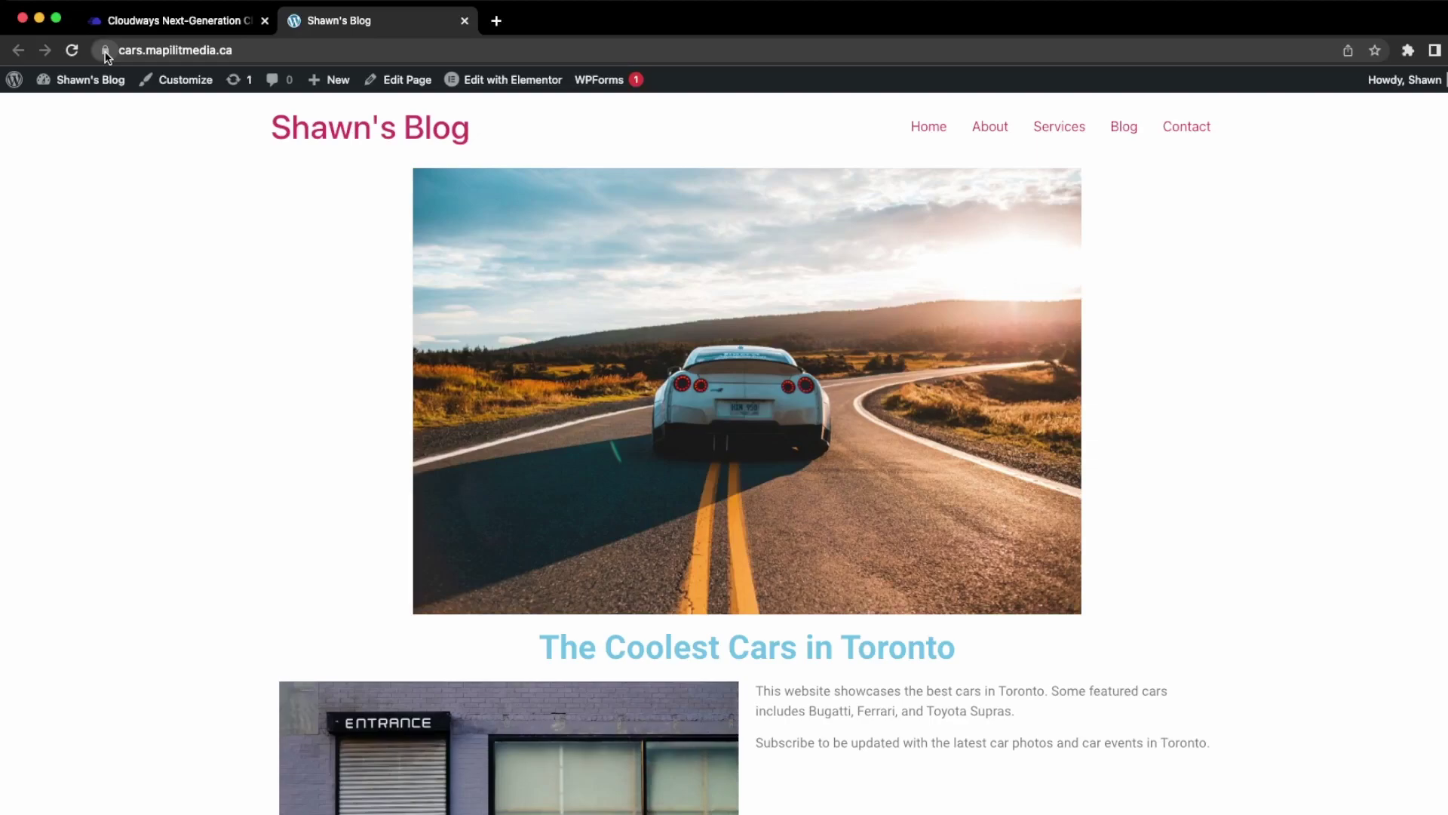
Open the blog's Contact page from the navigation menu.
{"action": "left_click", "coordinate": [1155, 129]}
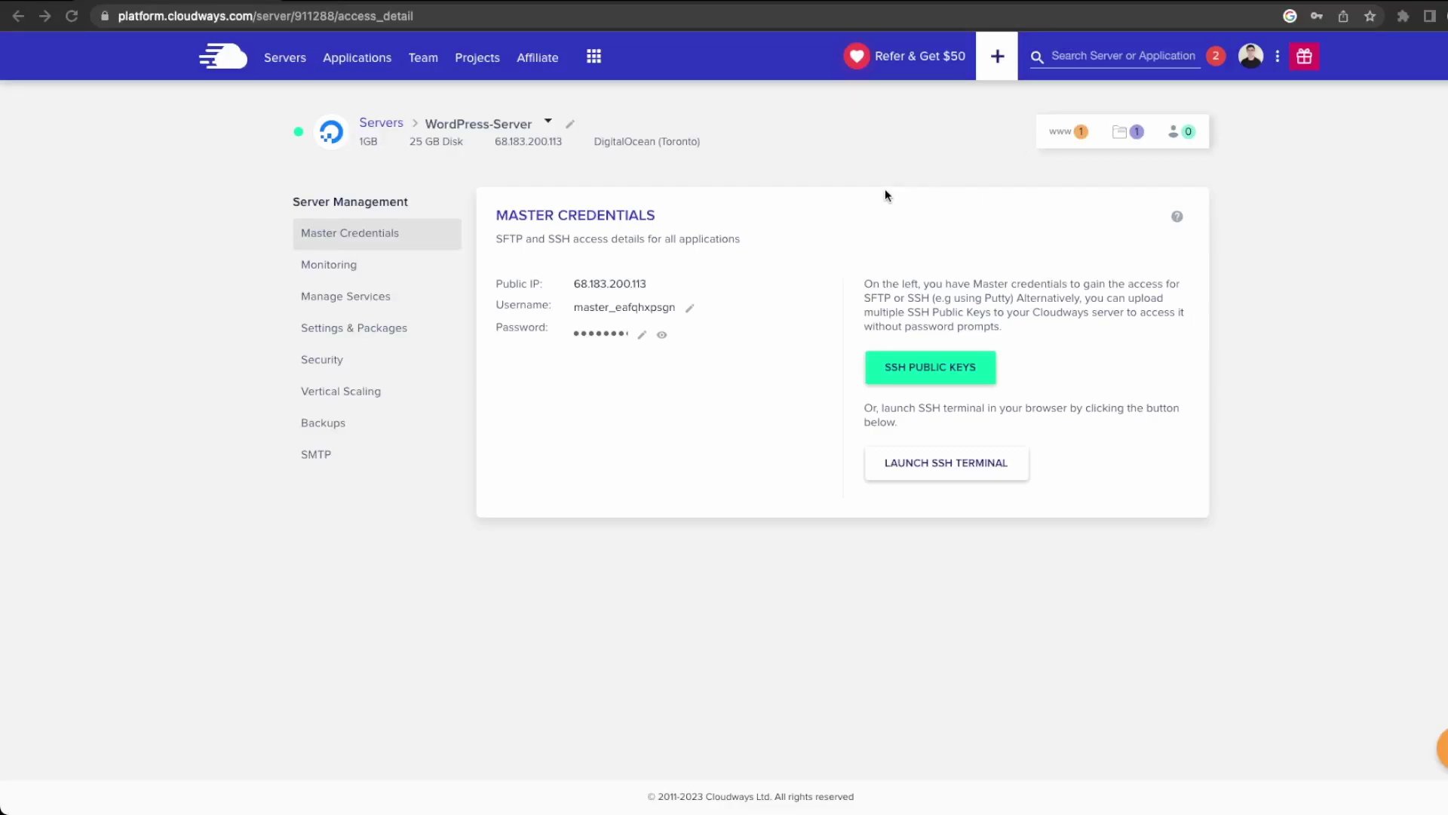
Begin a Rackspace Email mailbox with the blog's email address, then view the add-on's help.
{"action": "left_click", "coordinate": [594, 58]}
{"action": "left_click", "coordinate": [662, 129]}
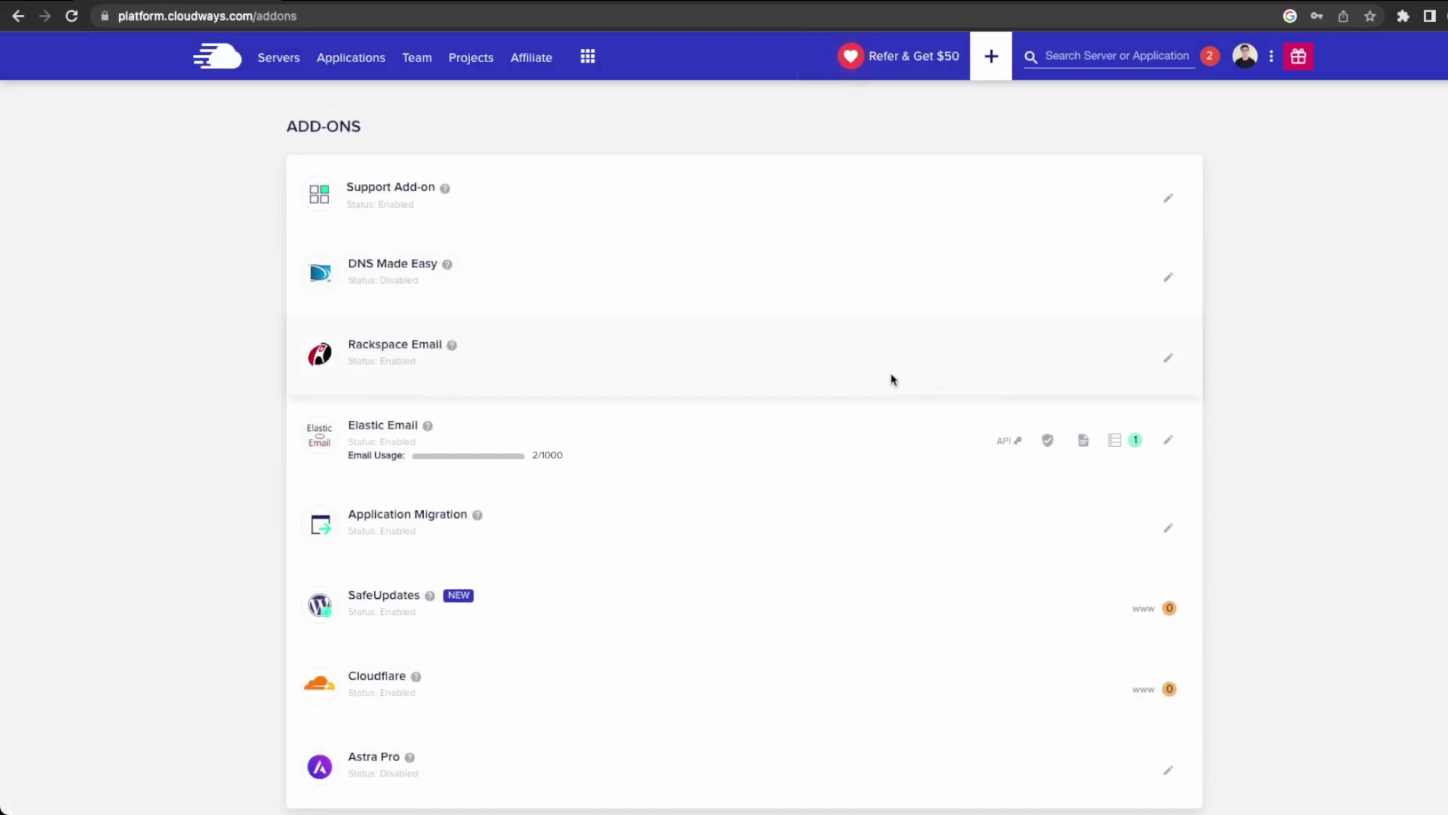
{"action": "left_click", "coordinate": [1167, 365]}
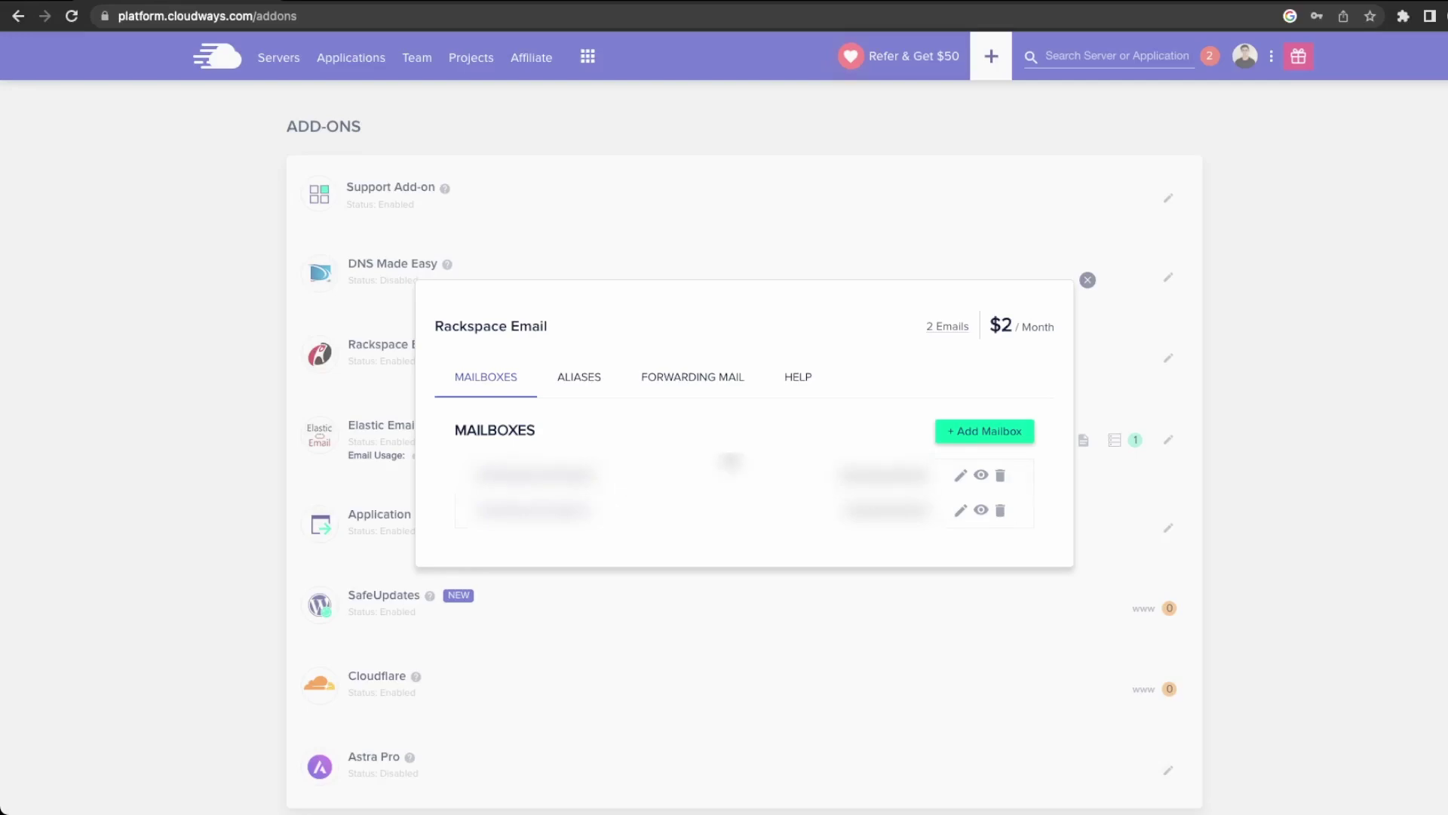
{"action": "left_click", "coordinate": [945, 437]}
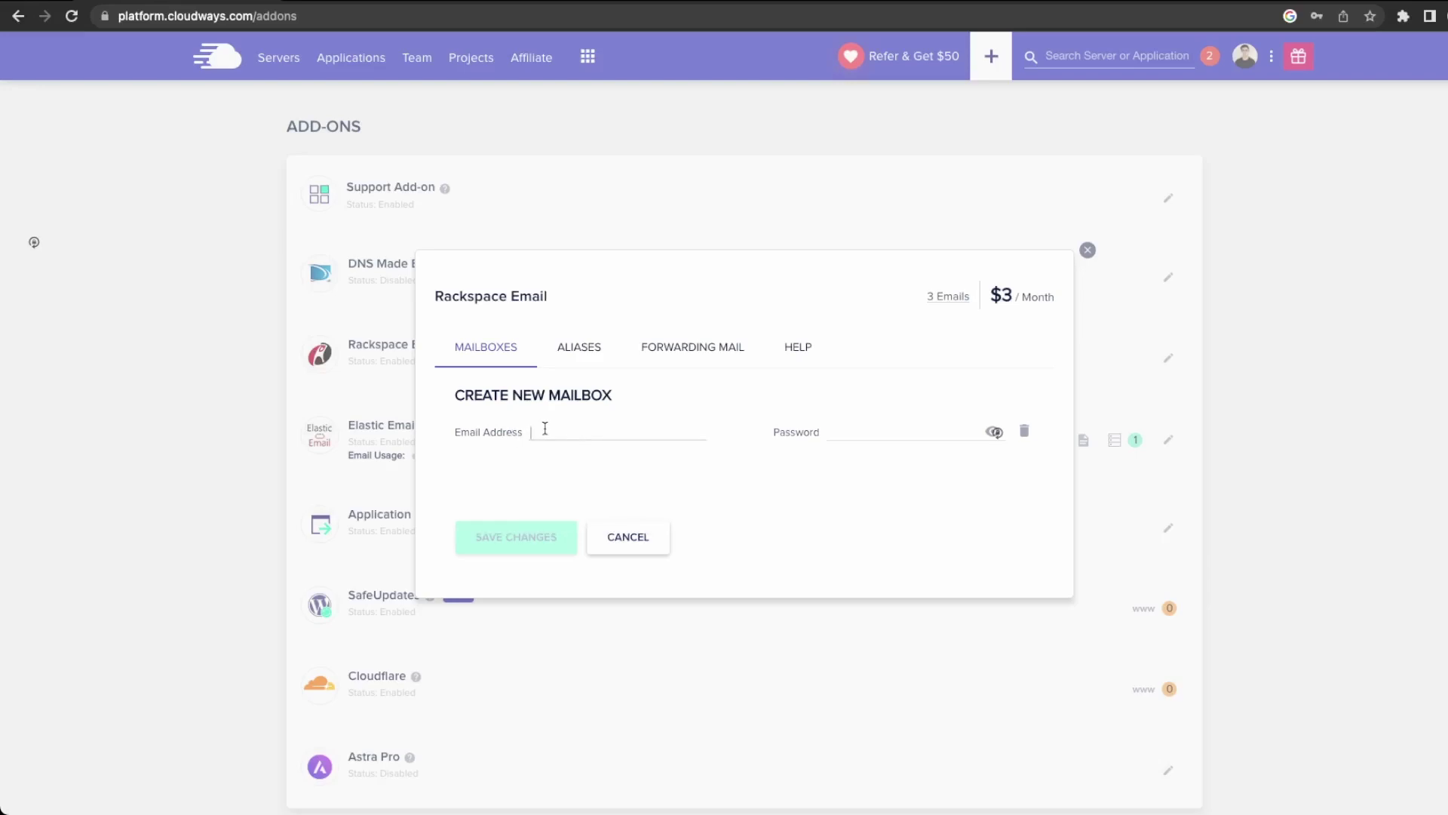
{"action": "key", "text": "Tab"}
{"action": "left_click", "coordinate": [816, 349]}
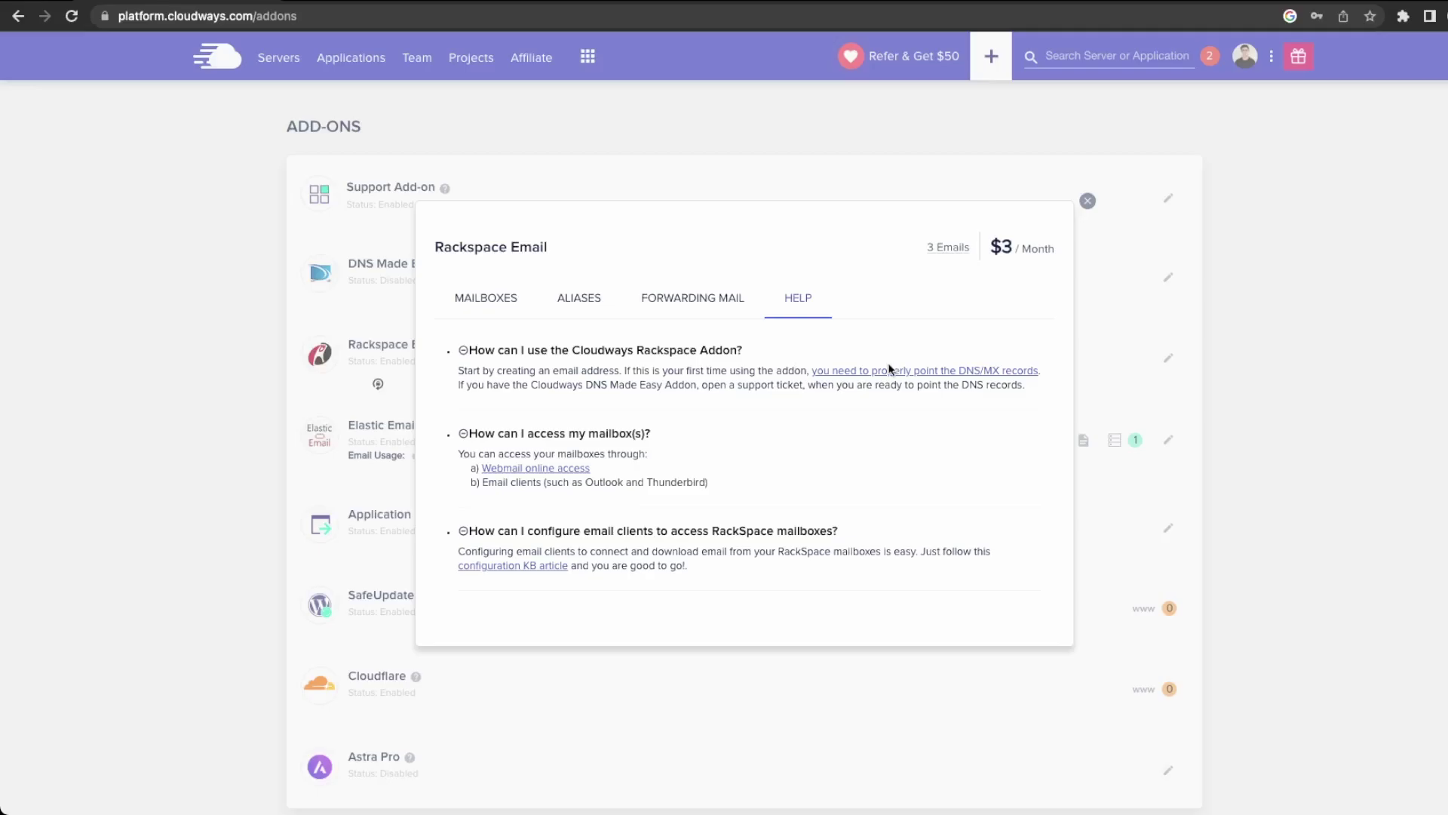
Read Rackspace's guide on pointing the domain's MX, SPF and CNAME records.
{"action": "left_click", "coordinate": [888, 370]}
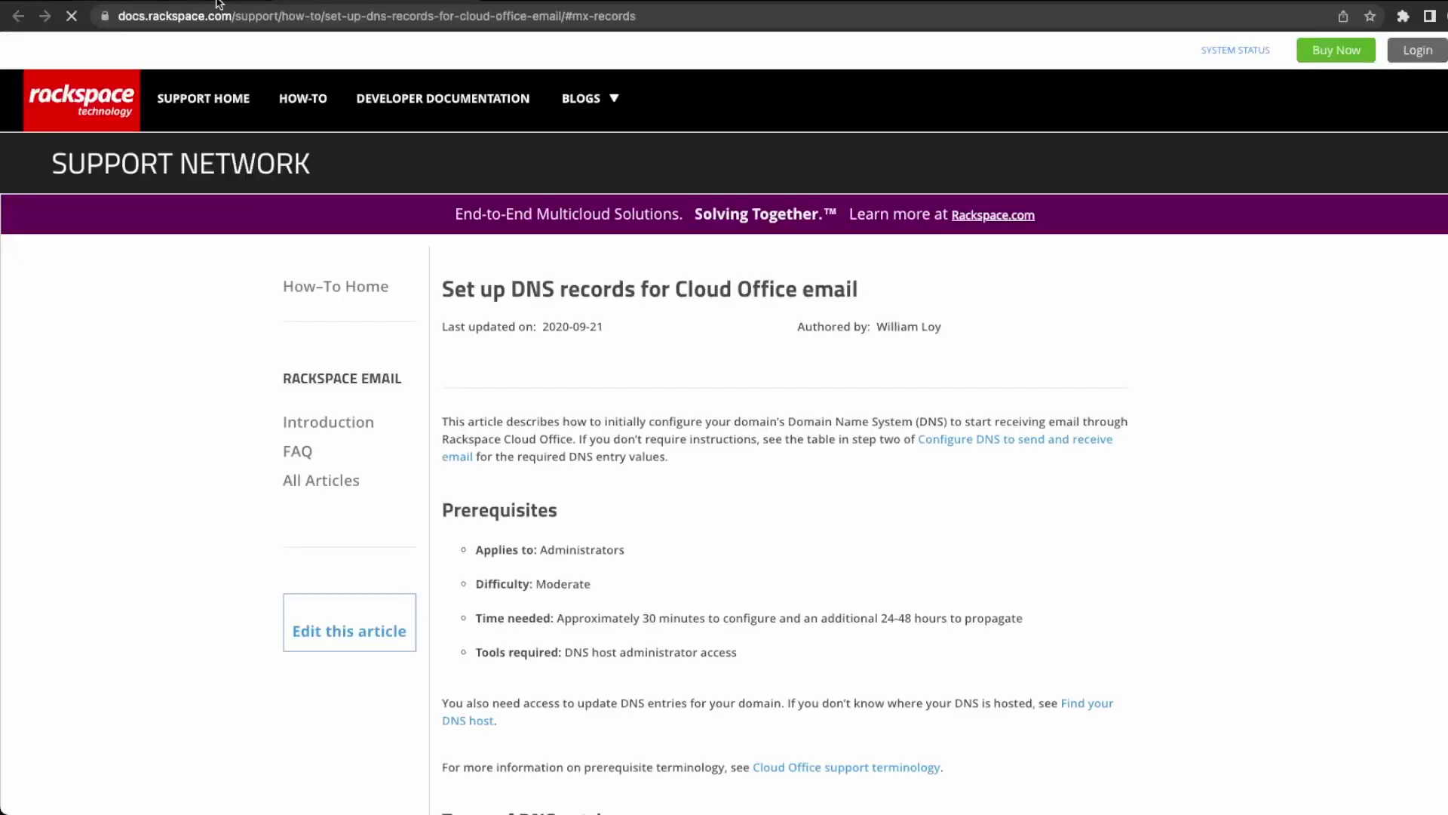
{"action": "scroll", "coordinate": [637, 492], "scroll_direction": "down", "scroll_amount": 10}
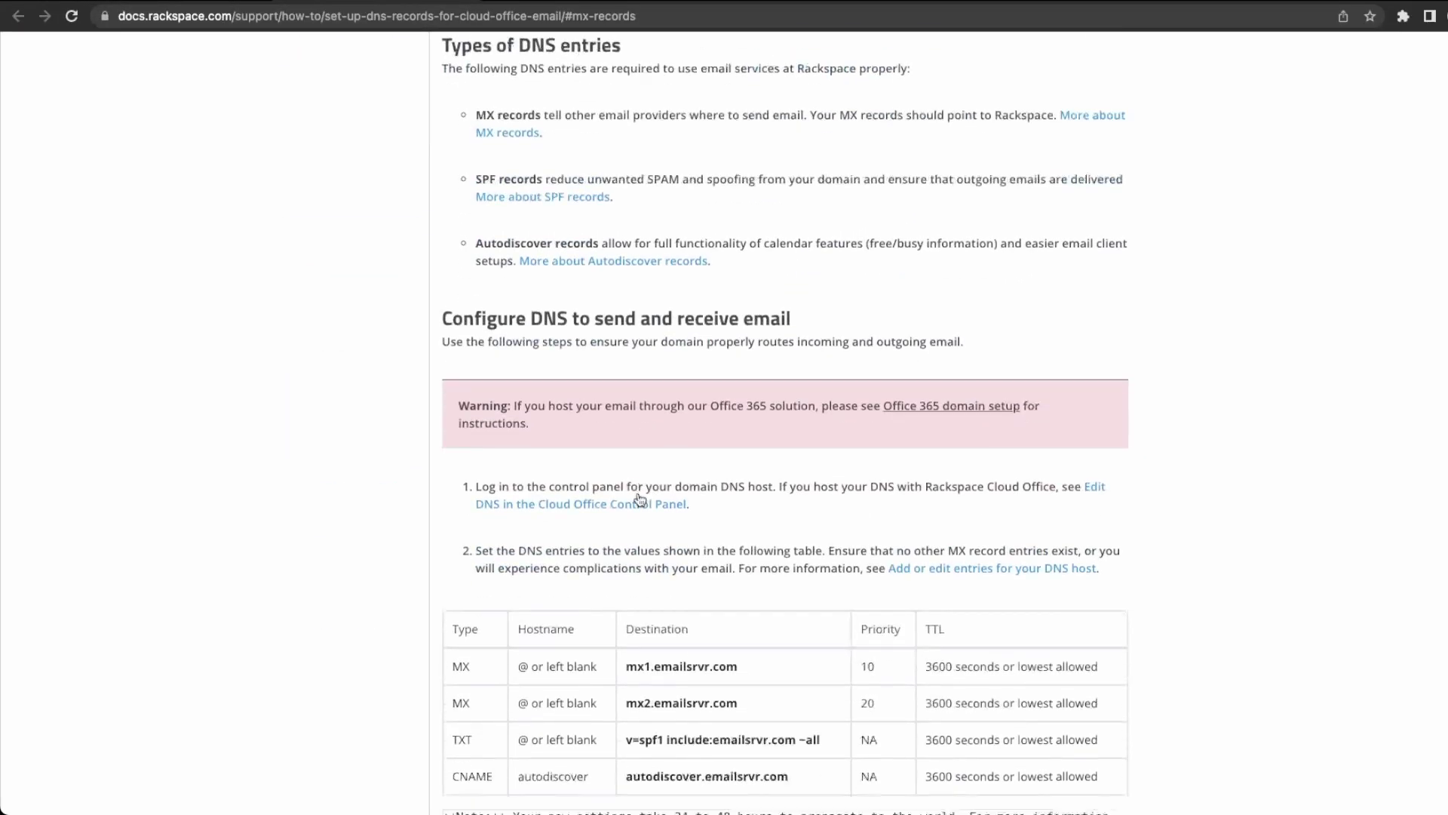
{"action": "scroll", "coordinate": [639, 498], "scroll_direction": "down", "scroll_amount": 3}
Return to Cloudways and close the Rackspace Email dialog.
{"action": "left_click", "coordinate": [184, 9]}
{"action": "left_click", "coordinate": [184, 1]}
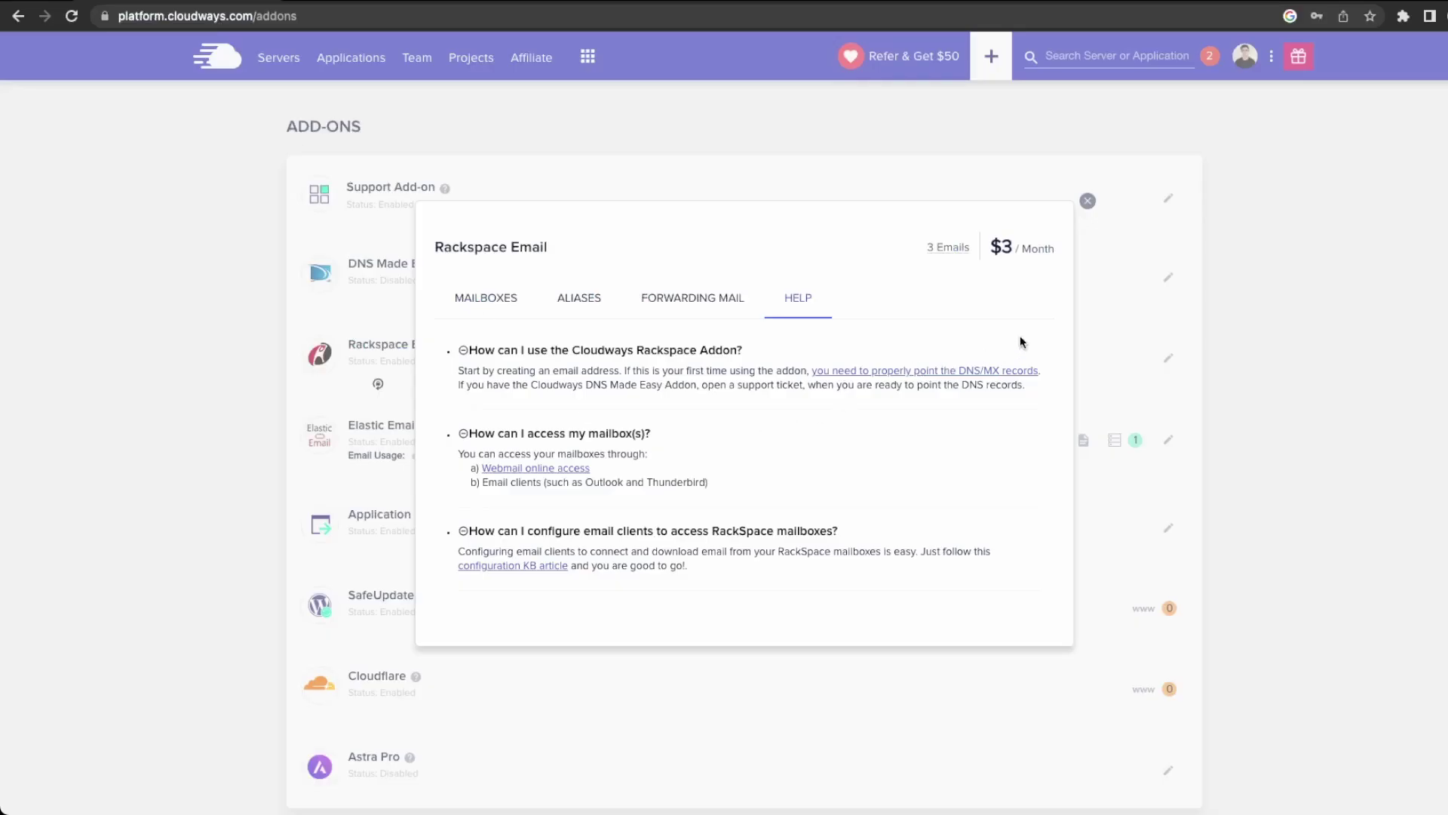
{"action": "left_click", "coordinate": [1088, 200]}
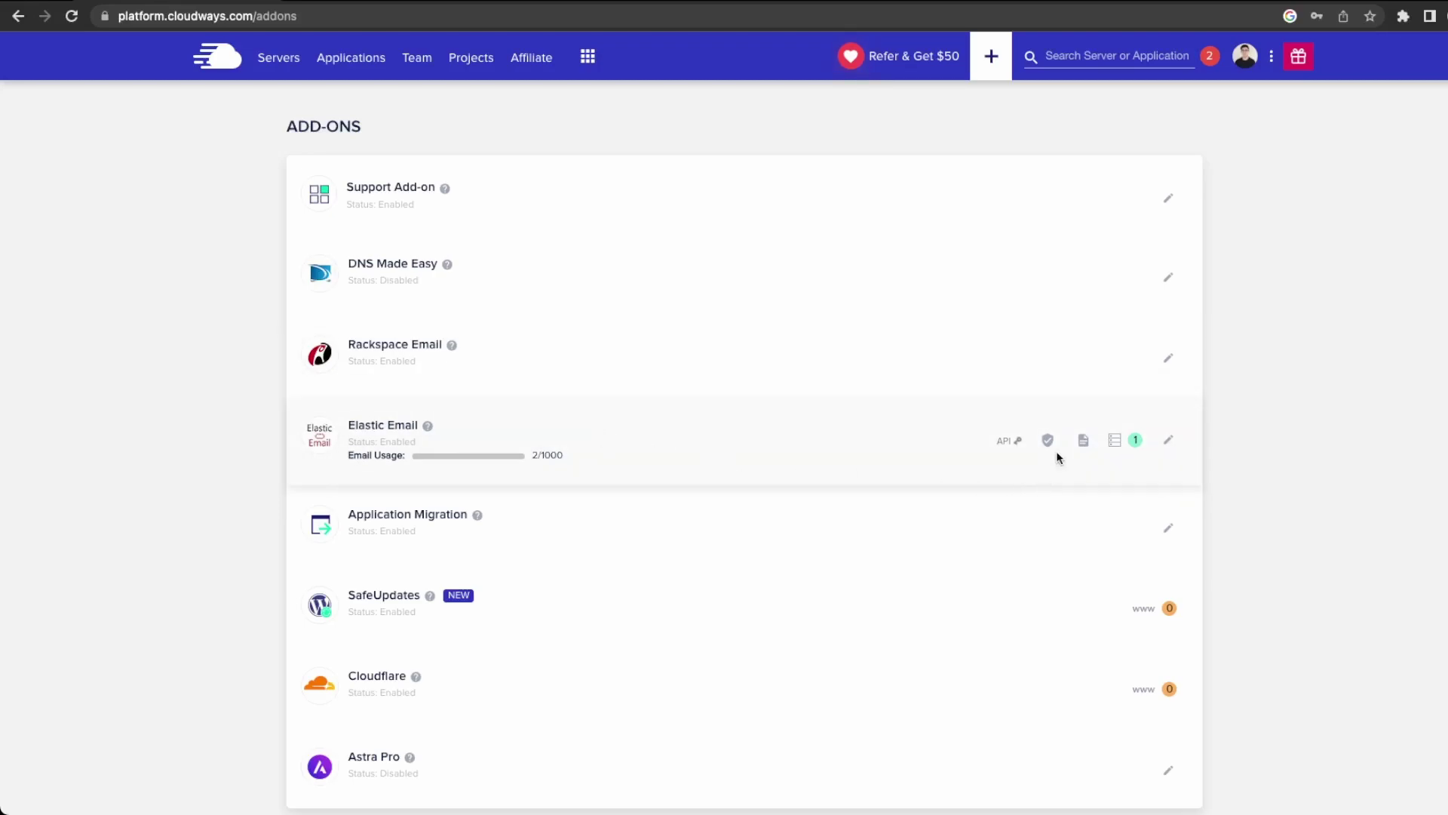
Check Elastic Email's plans without changes, then open Verify Domain and its DNS guide link.
{"action": "left_click", "coordinate": [1170, 443]}
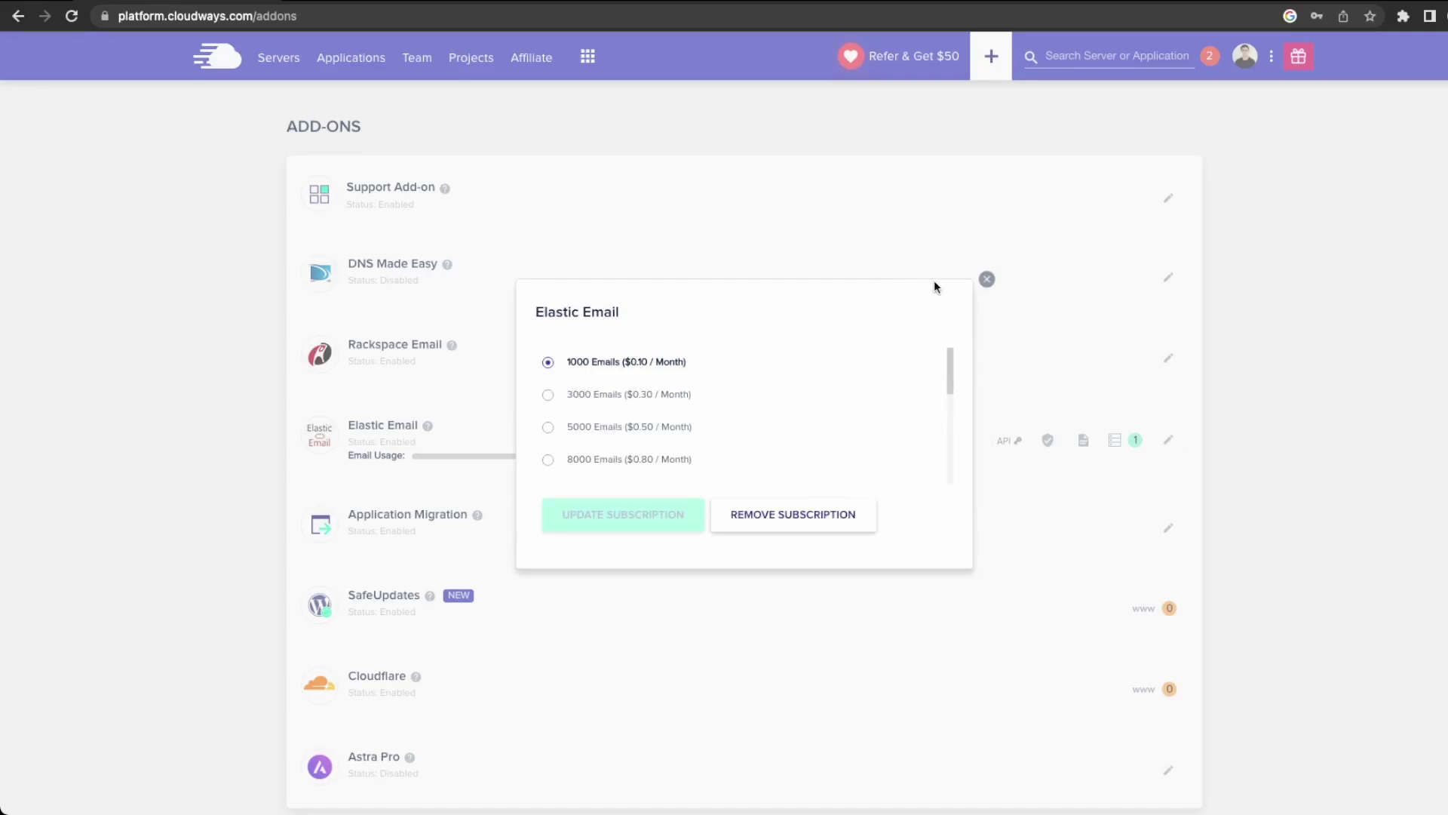
{"action": "left_click", "coordinate": [986, 281]}
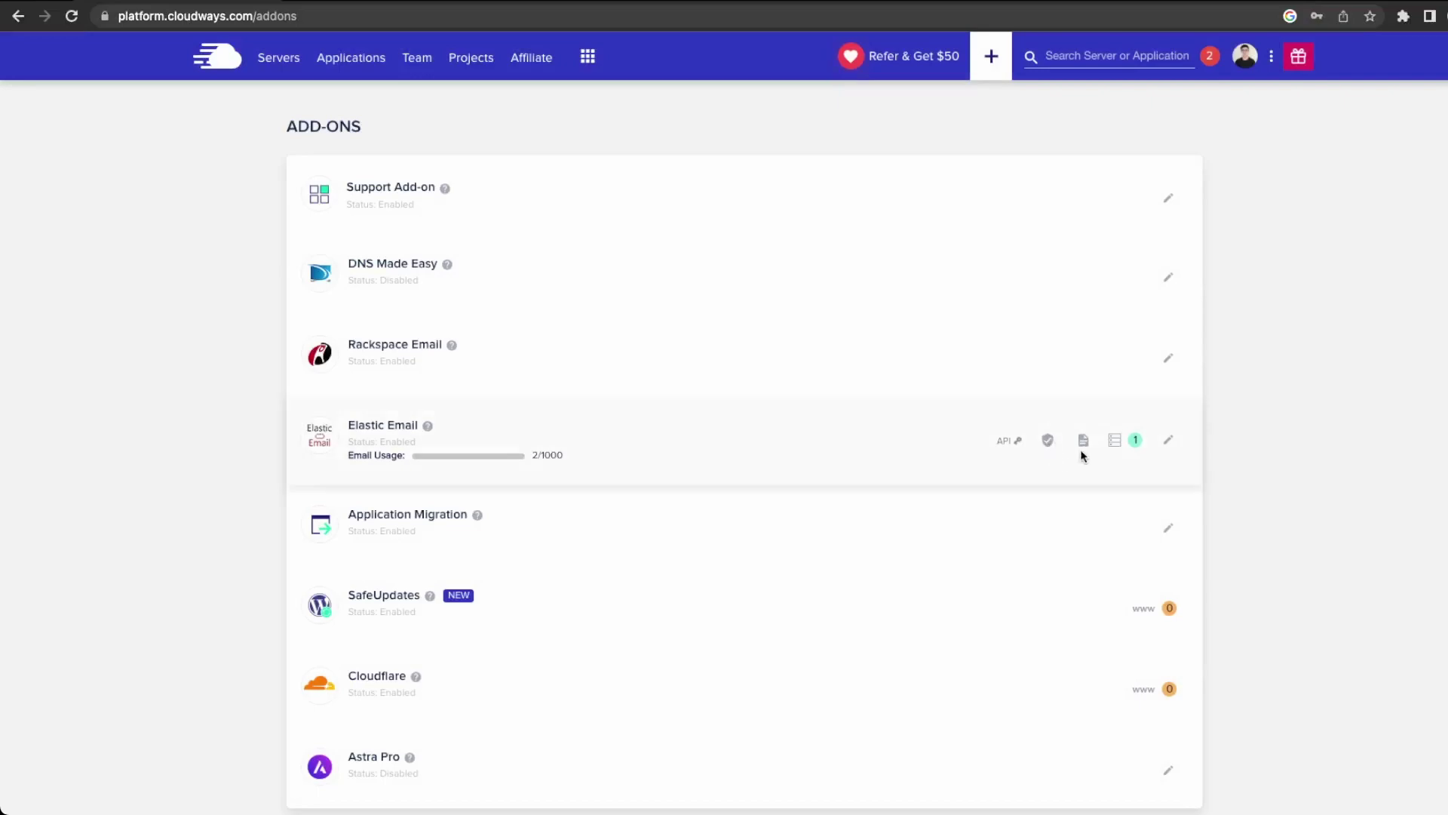
{"action": "left_click", "coordinate": [1084, 445]}
{"action": "left_click", "coordinate": [1052, 445]}
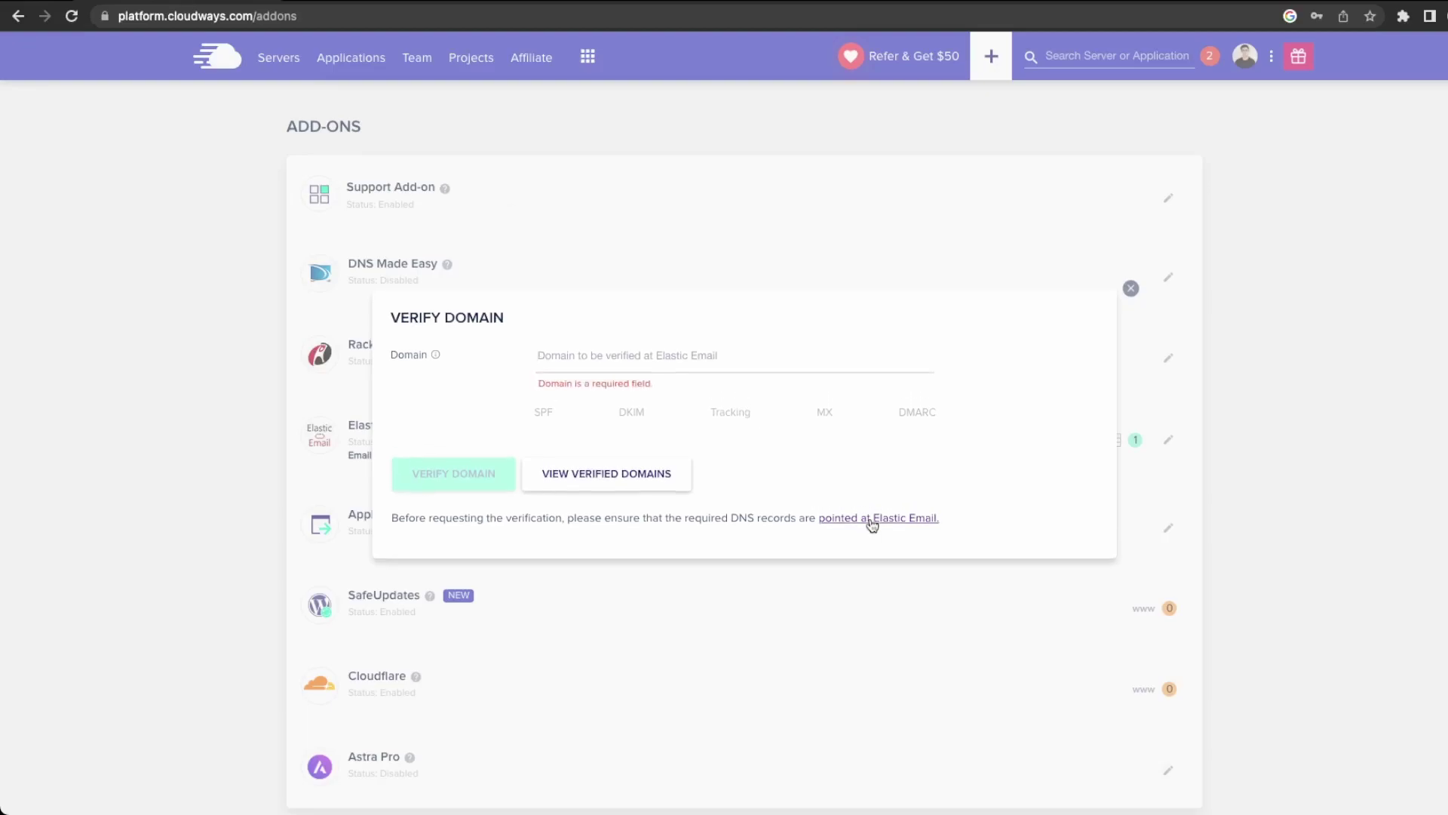
{"action": "left_click", "coordinate": [873, 524]}
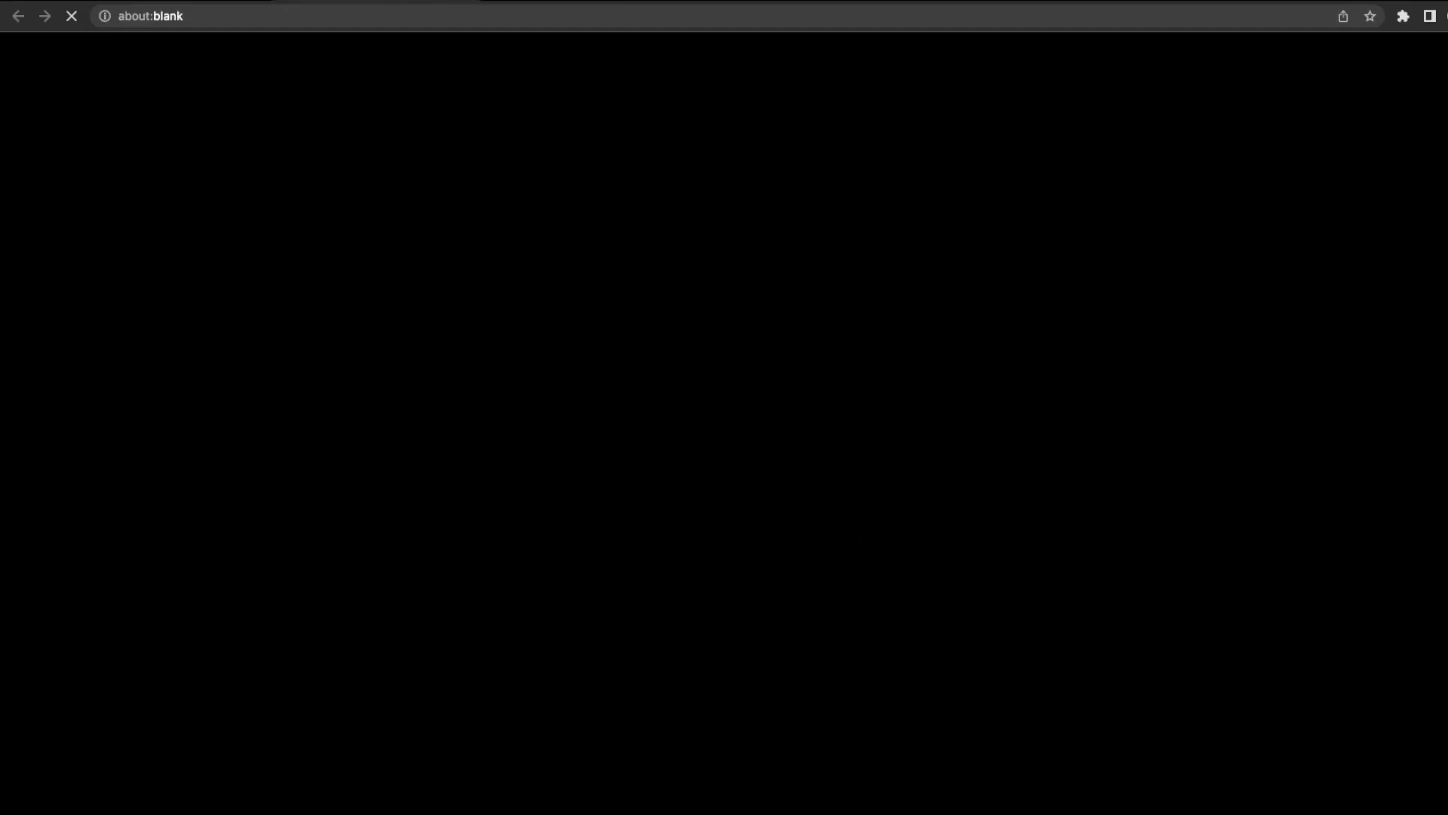
Scroll through the Elastic Email activation article to find the SPF and DKIM record tables.
{"action": "scroll", "coordinate": [582, 552], "scroll_direction": "down", "scroll_amount": 2}
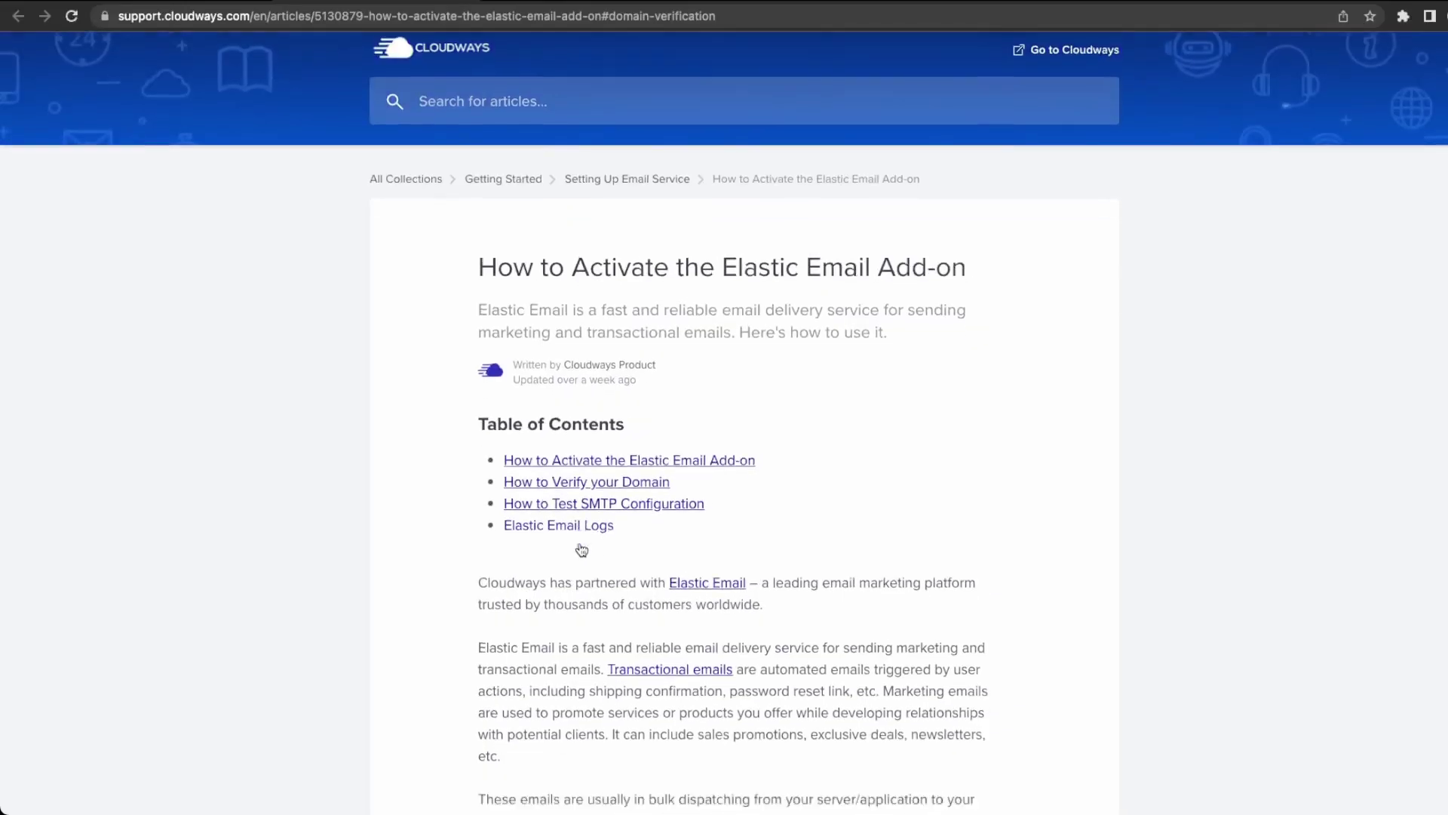
{"action": "scroll", "coordinate": [581, 537], "scroll_direction": "down", "scroll_amount": 8}
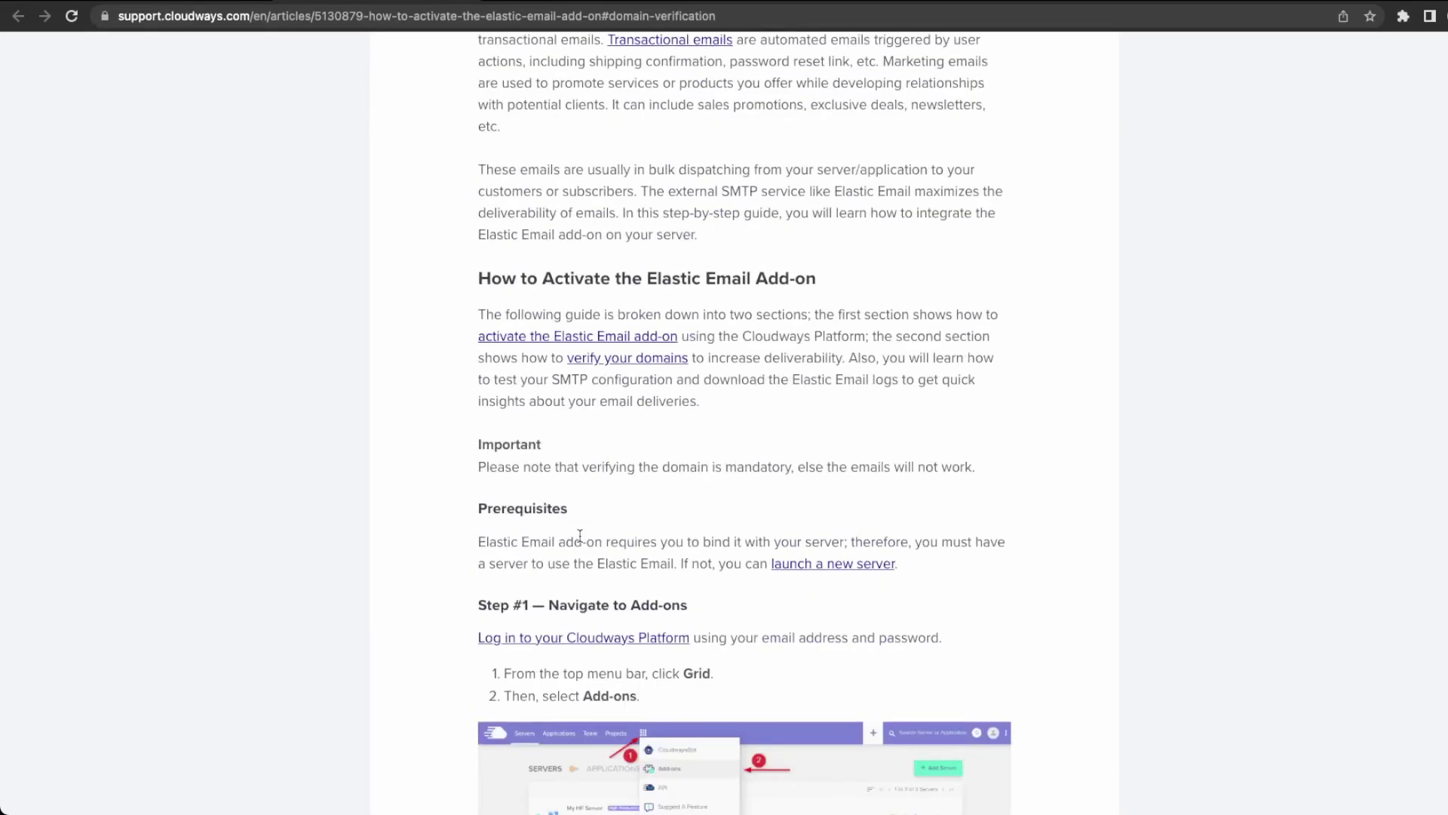
{"action": "scroll", "coordinate": [580, 536], "scroll_direction": "down", "scroll_amount": 15}
{"action": "scroll", "coordinate": [580, 536], "scroll_direction": "up", "scroll_amount": 4}
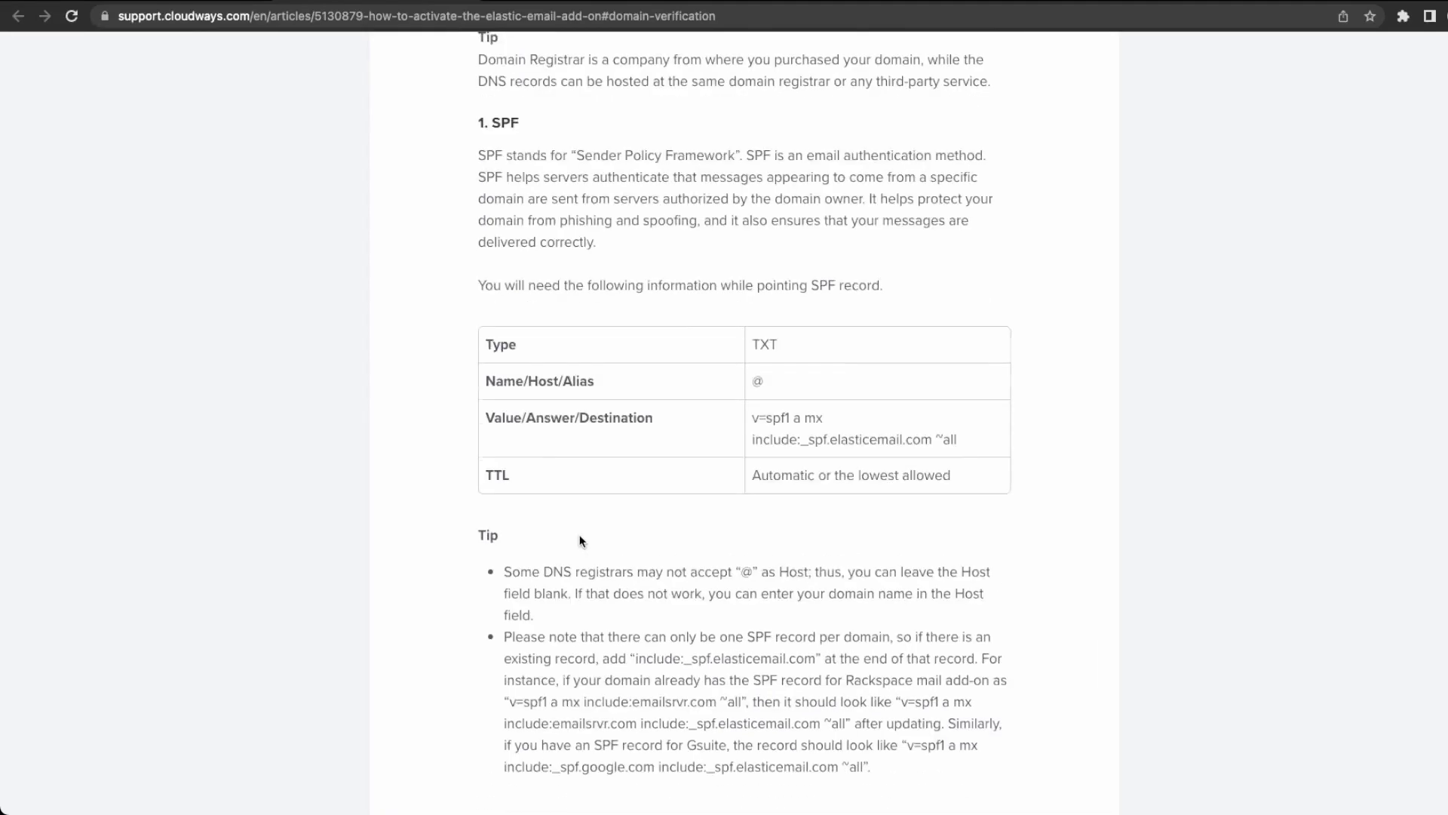
{"action": "scroll", "coordinate": [582, 540], "scroll_direction": "up", "scroll_amount": 7}
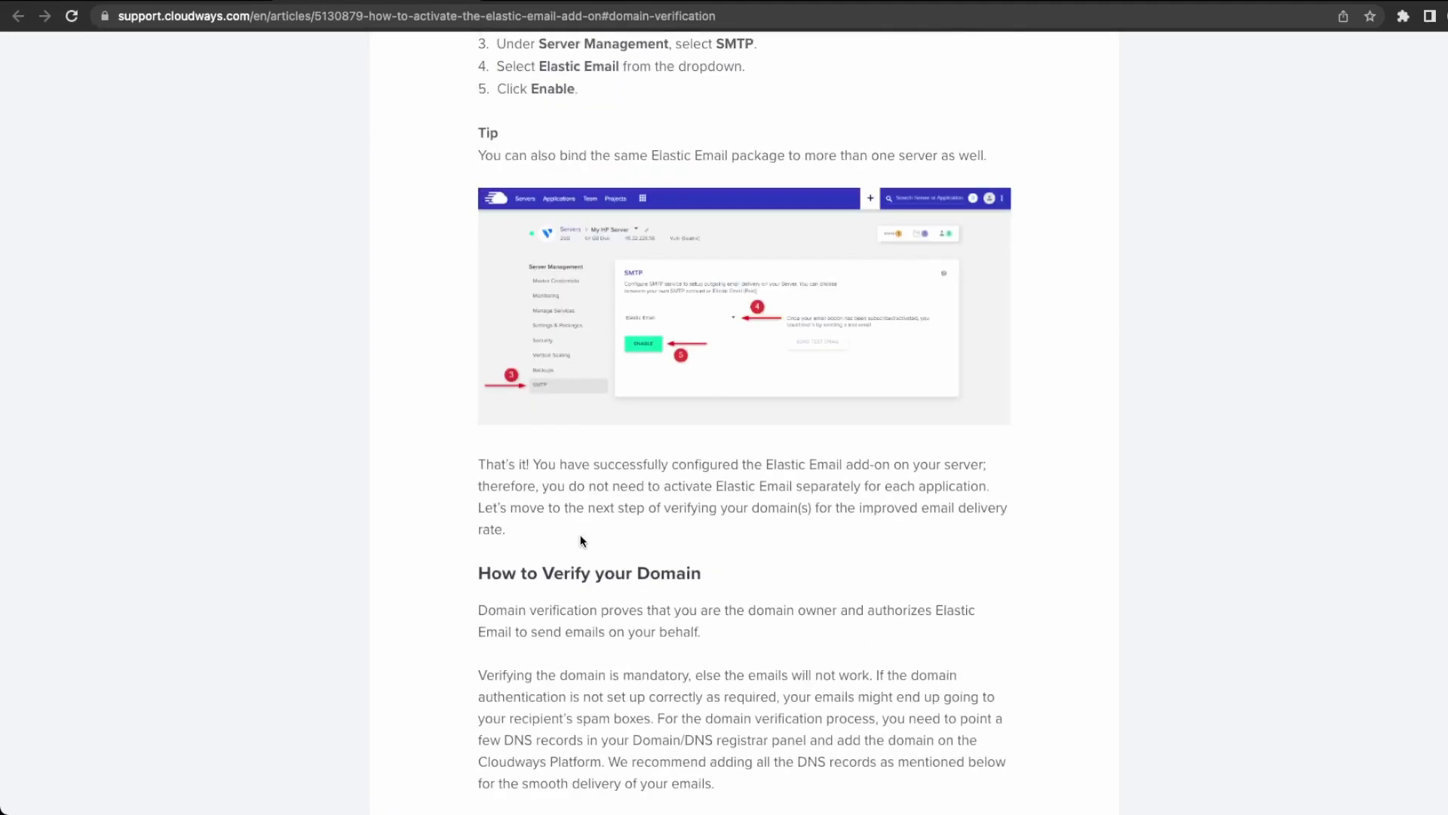
{"action": "scroll", "coordinate": [582, 540], "scroll_direction": "down", "scroll_amount": 5}
{"action": "scroll", "coordinate": [581, 534], "scroll_direction": "down", "scroll_amount": 3}
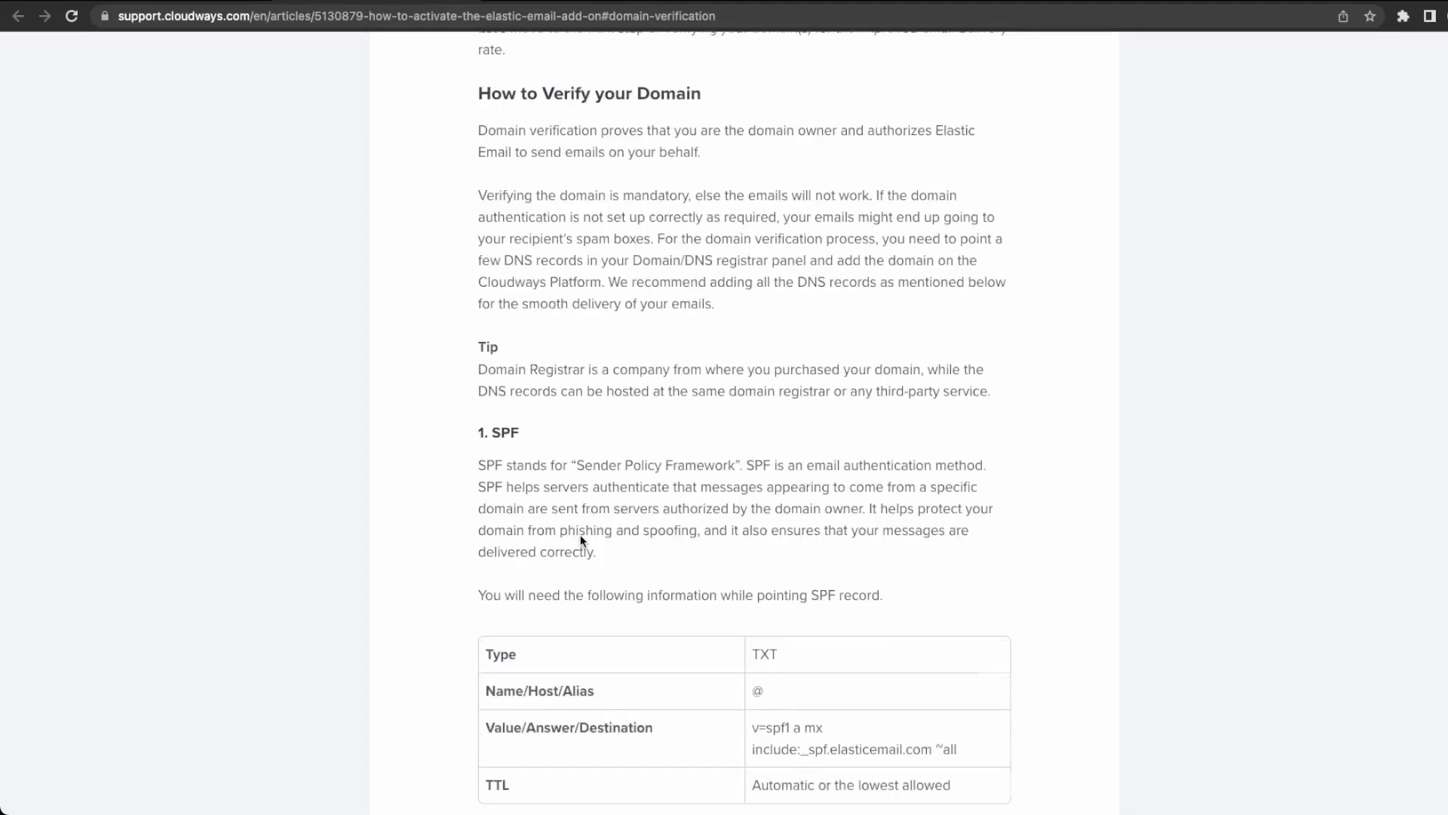
{"action": "scroll", "coordinate": [581, 534], "scroll_direction": "down", "scroll_amount": 7}
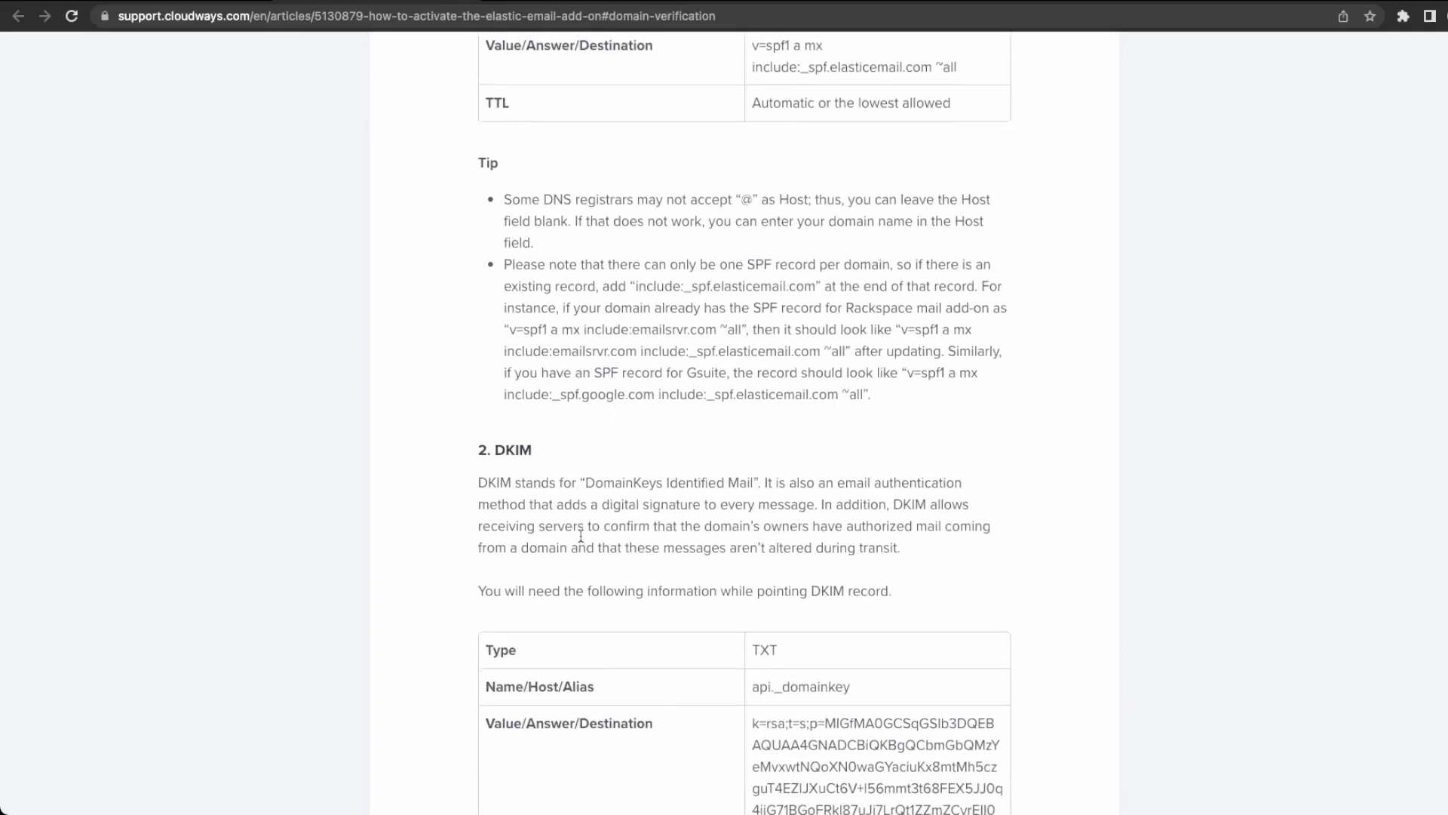
{"action": "scroll", "coordinate": [581, 534], "scroll_direction": "up", "scroll_amount": 2}
{"action": "scroll", "coordinate": [580, 536], "scroll_direction": "down", "scroll_amount": 4}
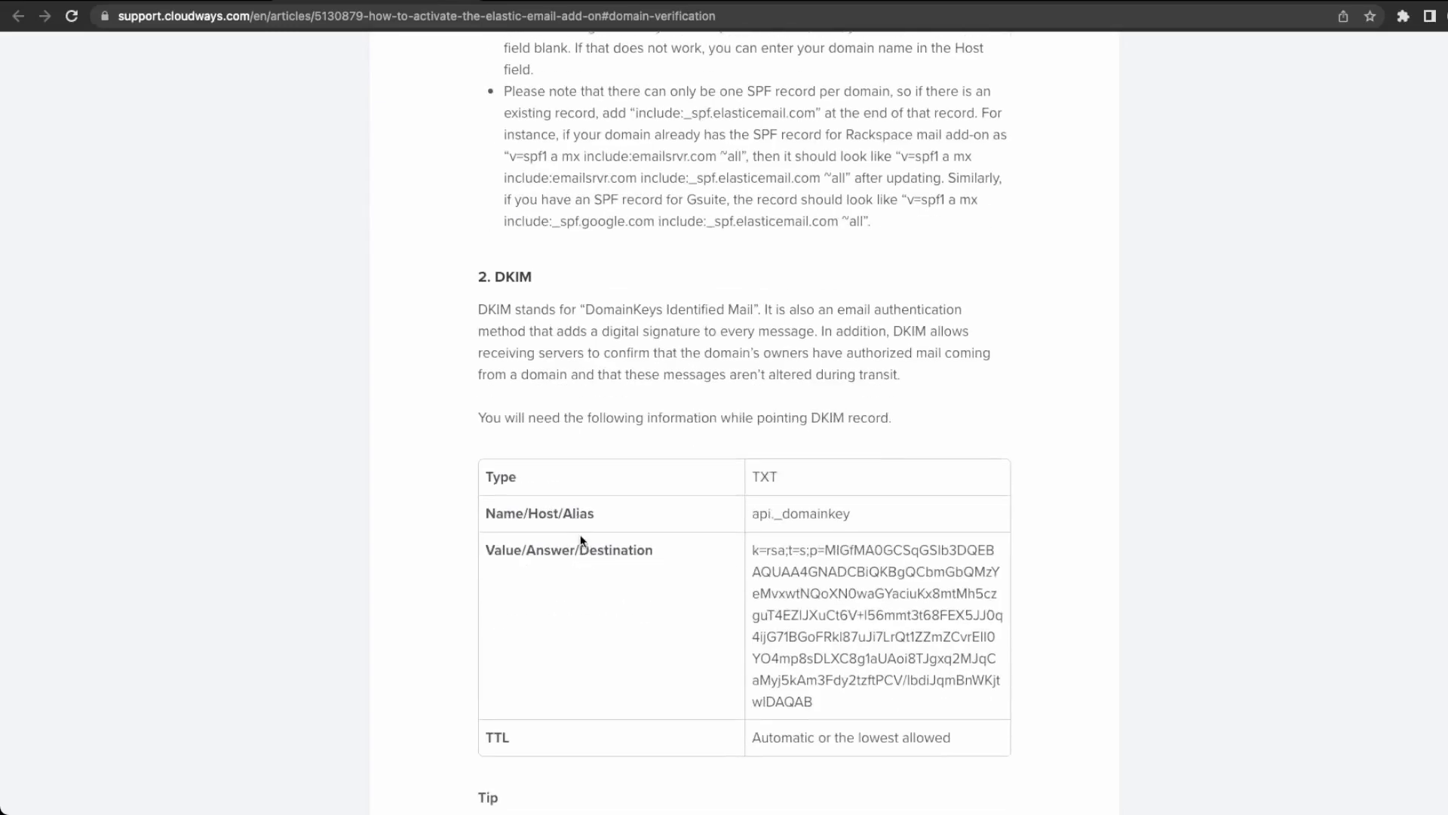
{"action": "scroll", "coordinate": [581, 537], "scroll_direction": "up", "scroll_amount": 7}
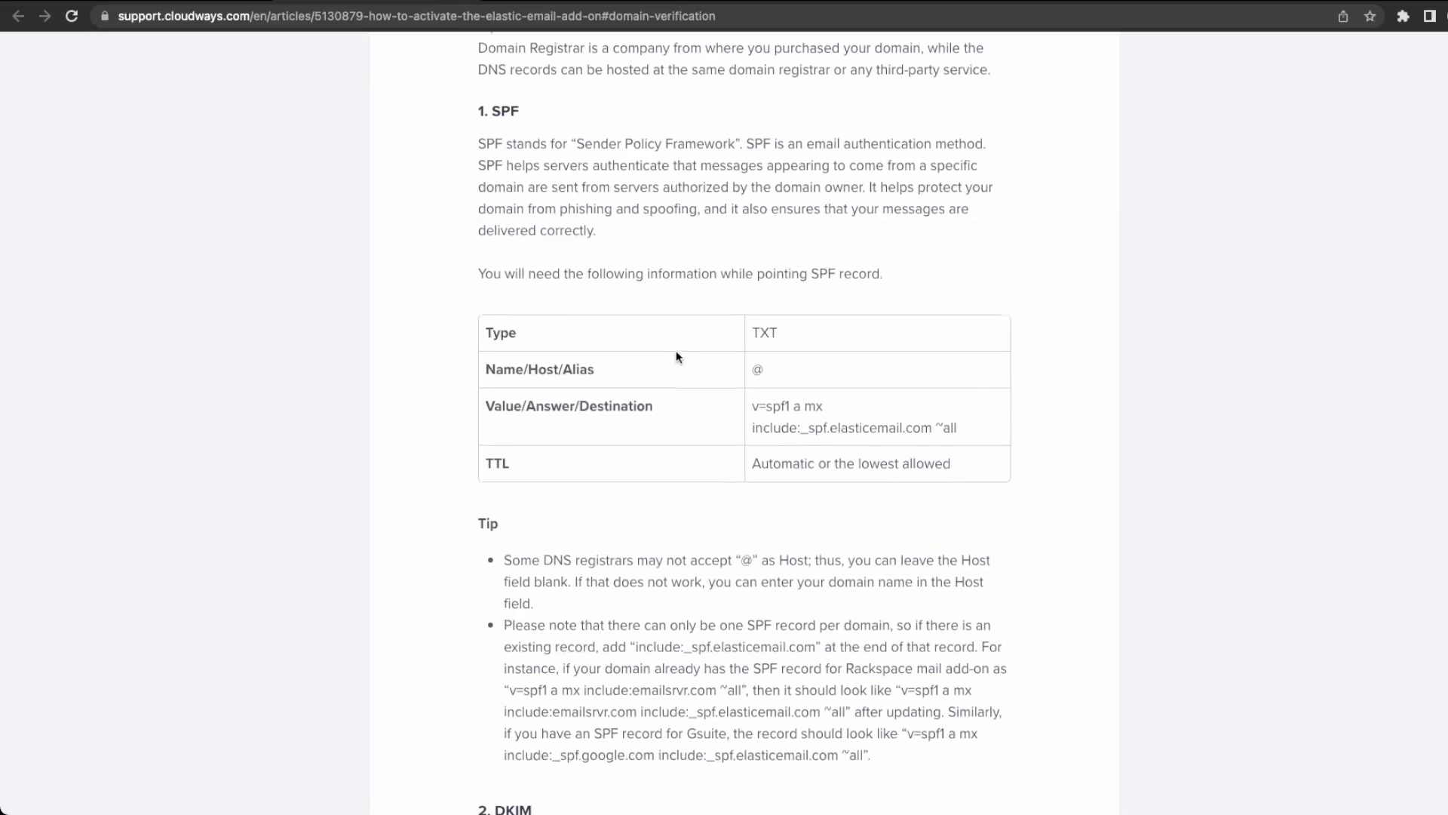
{"action": "scroll", "coordinate": [676, 351], "scroll_direction": "up", "scroll_amount": 3}
{"action": "scroll", "coordinate": [676, 356], "scroll_direction": "down", "scroll_amount": 2}
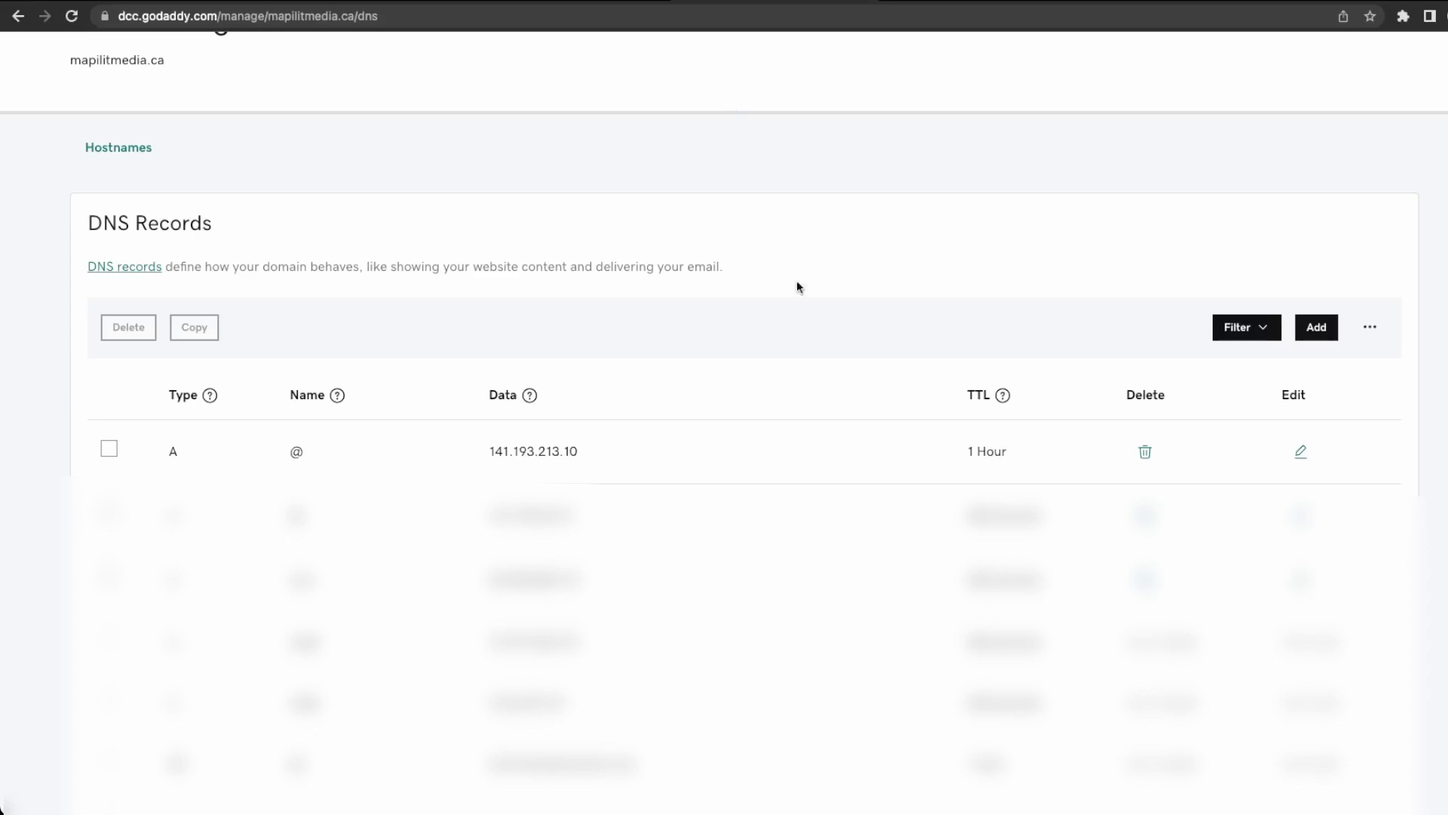
Add an @ TXT record with the SPF value copied from the Elastic Email guide.
{"action": "left_click", "coordinate": [1313, 326]}
{"action": "left_click", "coordinate": [229, 468]}
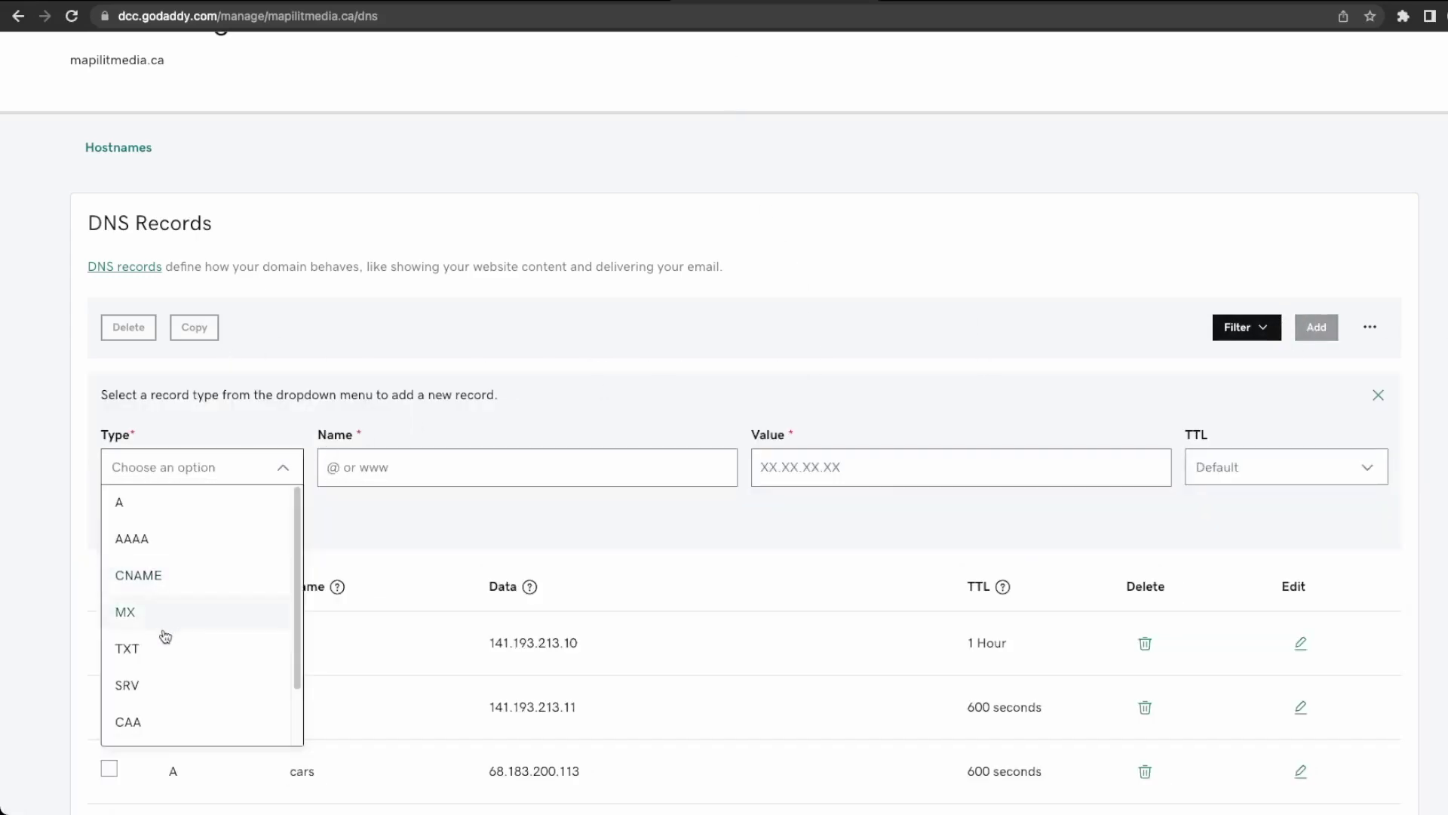
{"action": "left_click", "coordinate": [161, 647]}
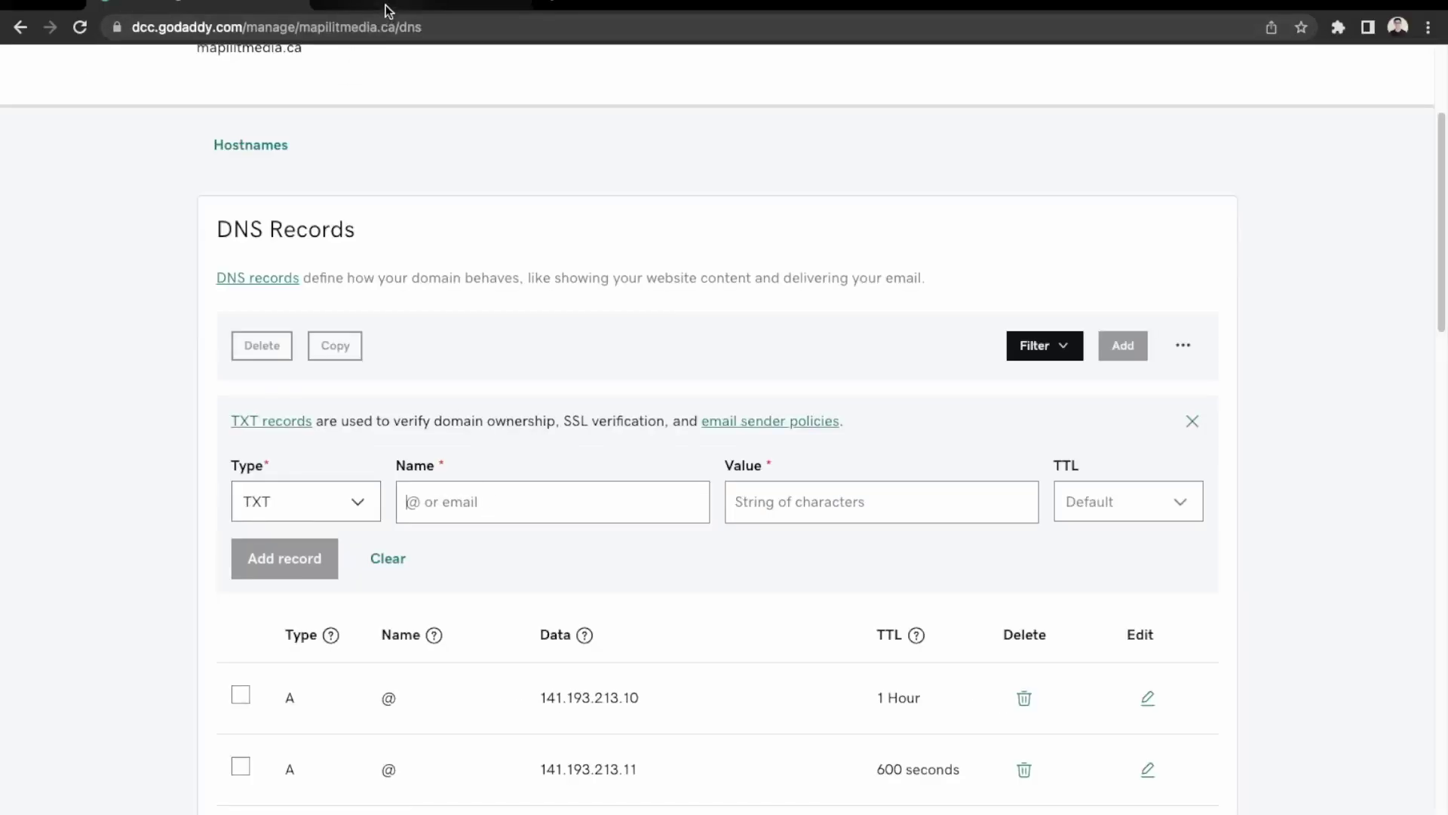
{"action": "type", "text": "@"}
{"action": "left_click", "coordinate": [387, 10]}
{"action": "left_click_drag", "start_coordinate": [950, 491], "coordinate": [713, 472]}
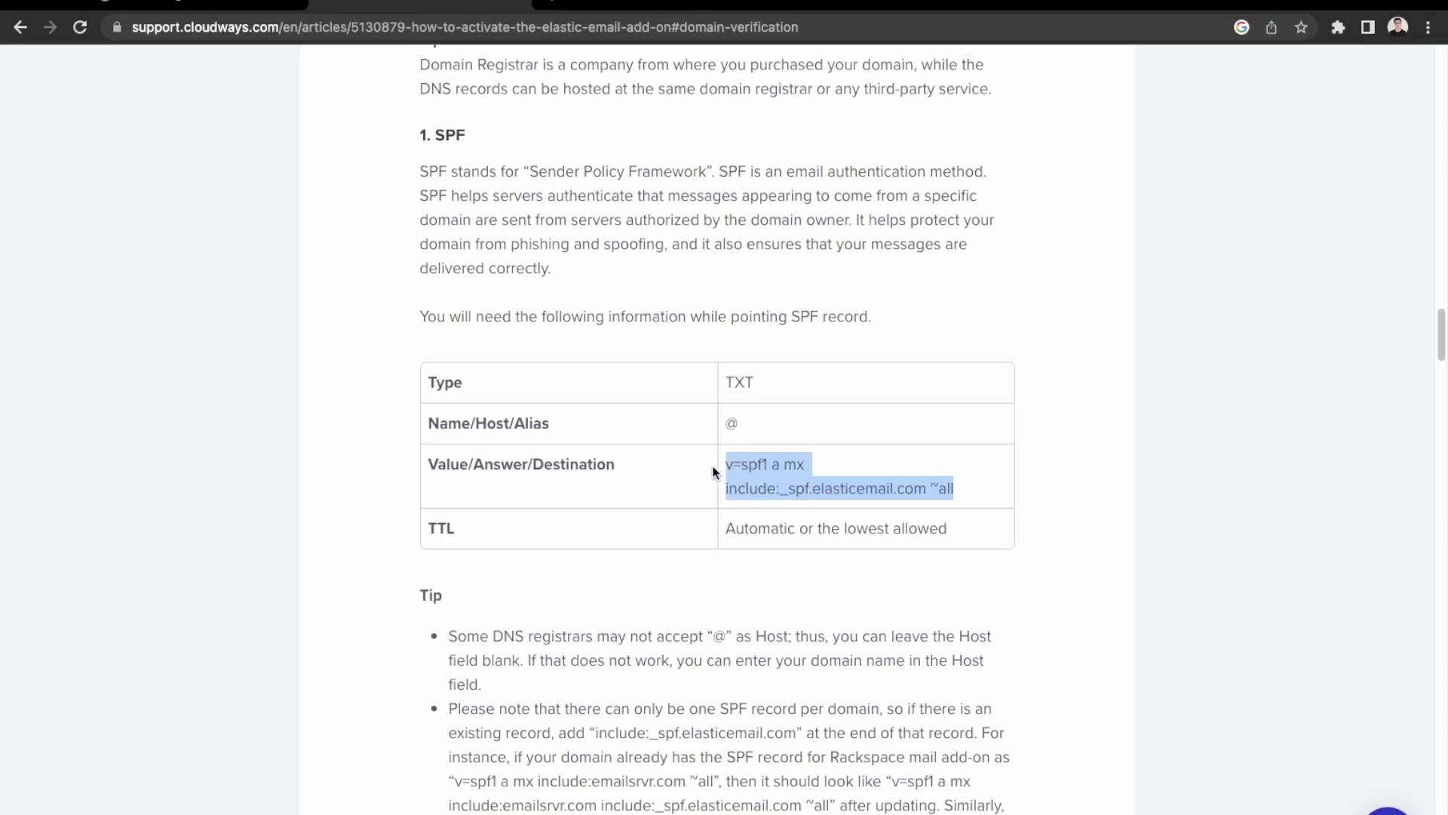
{"action": "key", "text": "ctrl+c"}
{"action": "left_click", "coordinate": [196, 11]}
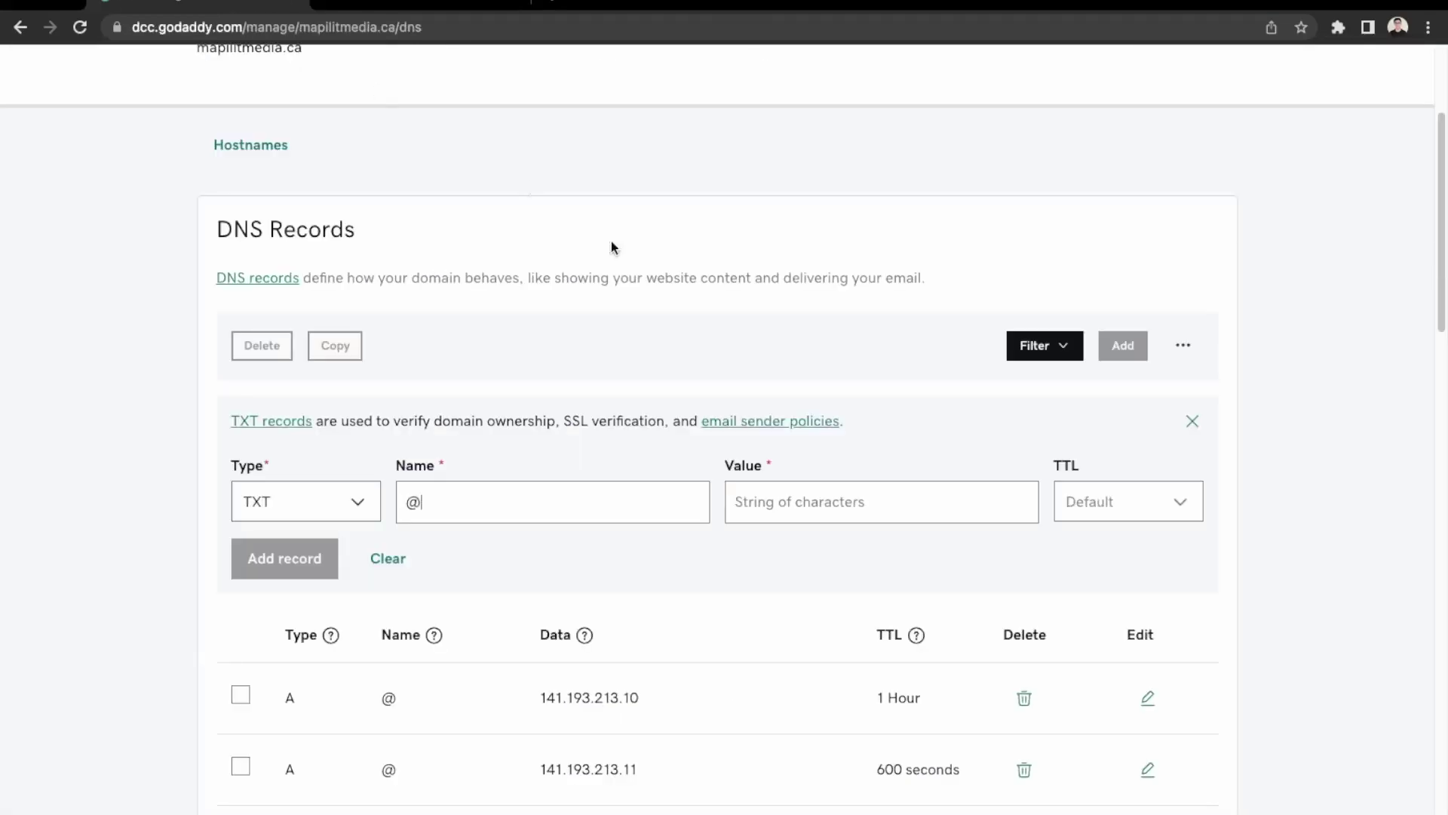
{"action": "left_click", "coordinate": [902, 504]}
{"action": "key", "text": "ctrl+v"}
{"action": "left_click", "coordinate": [410, 8]}
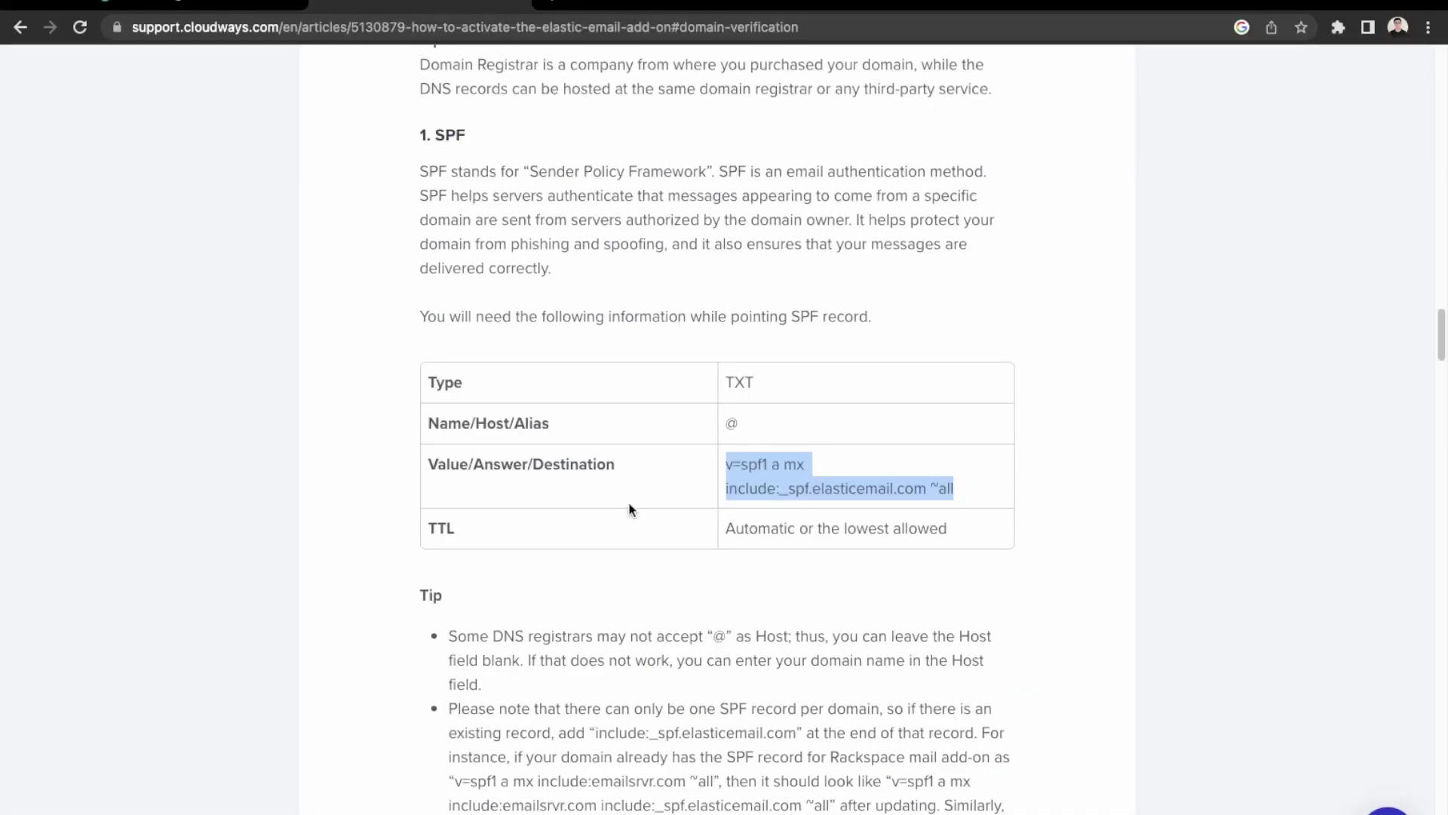
{"action": "left_click", "coordinate": [181, 3]}
{"action": "left_click", "coordinate": [306, 567]}
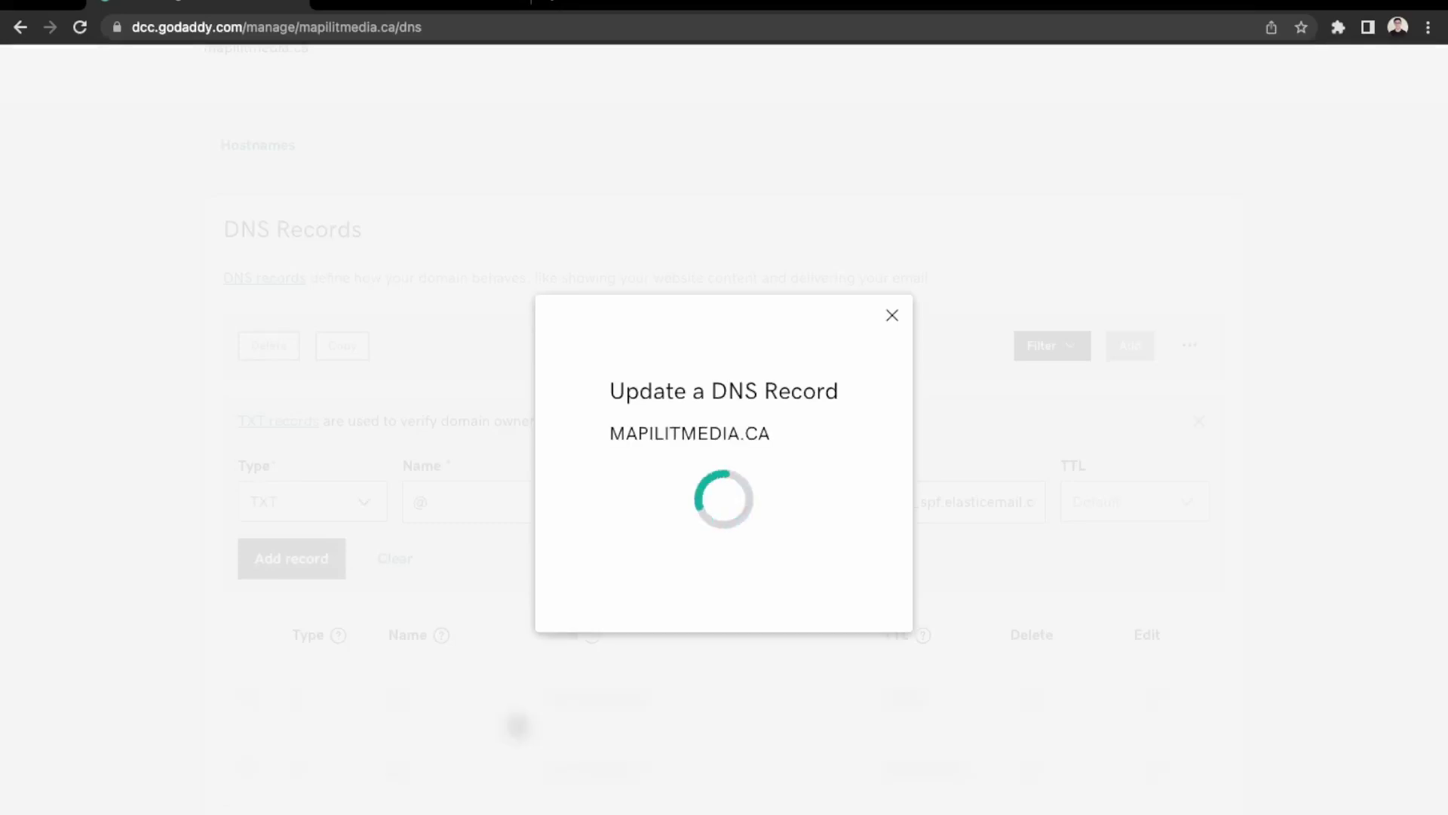
{"action": "left_click", "coordinate": [1400, 83]}
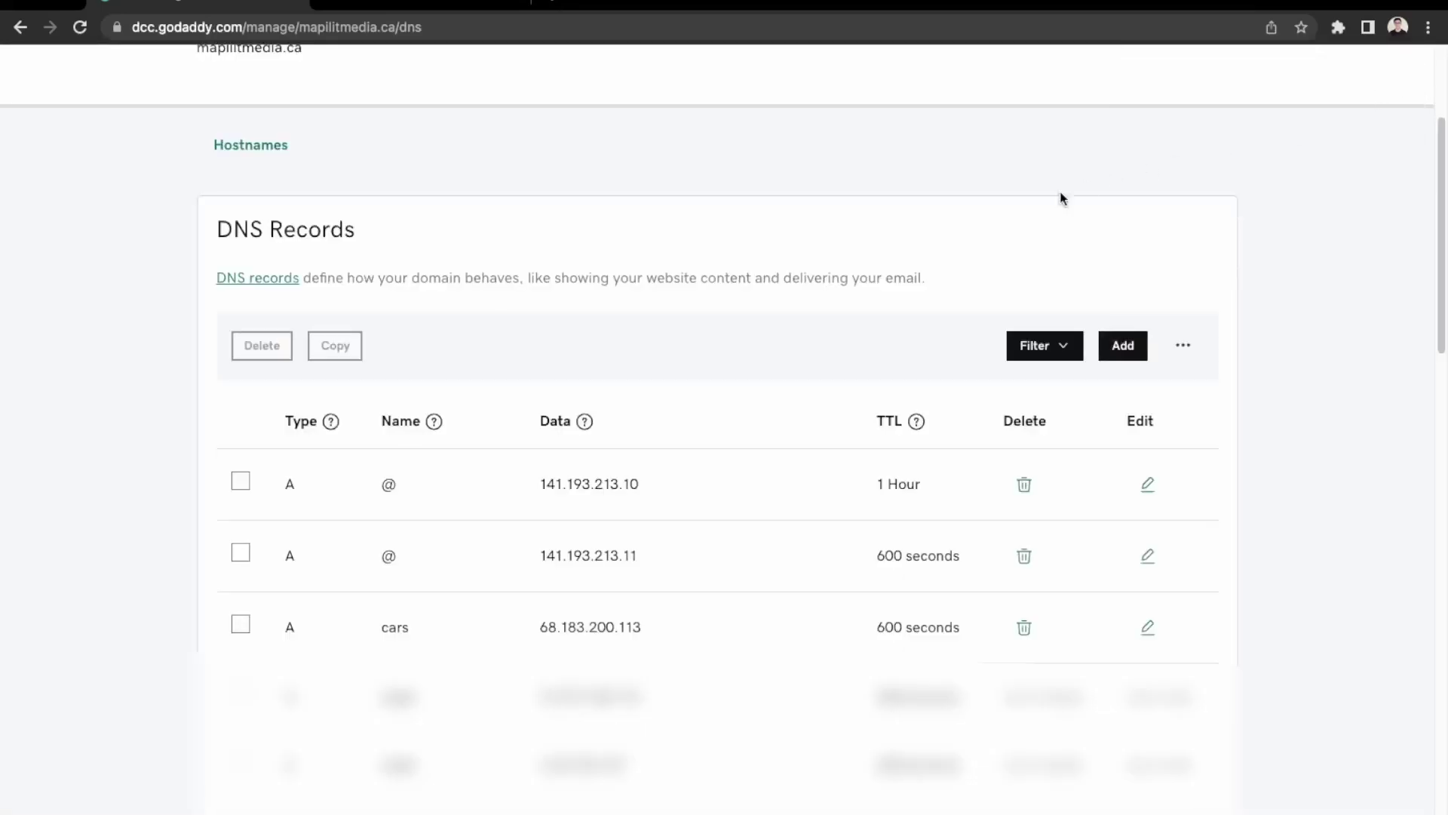
Start a second TXT record after locating the guide's DKIM section.
{"action": "left_click", "coordinate": [1120, 354]}
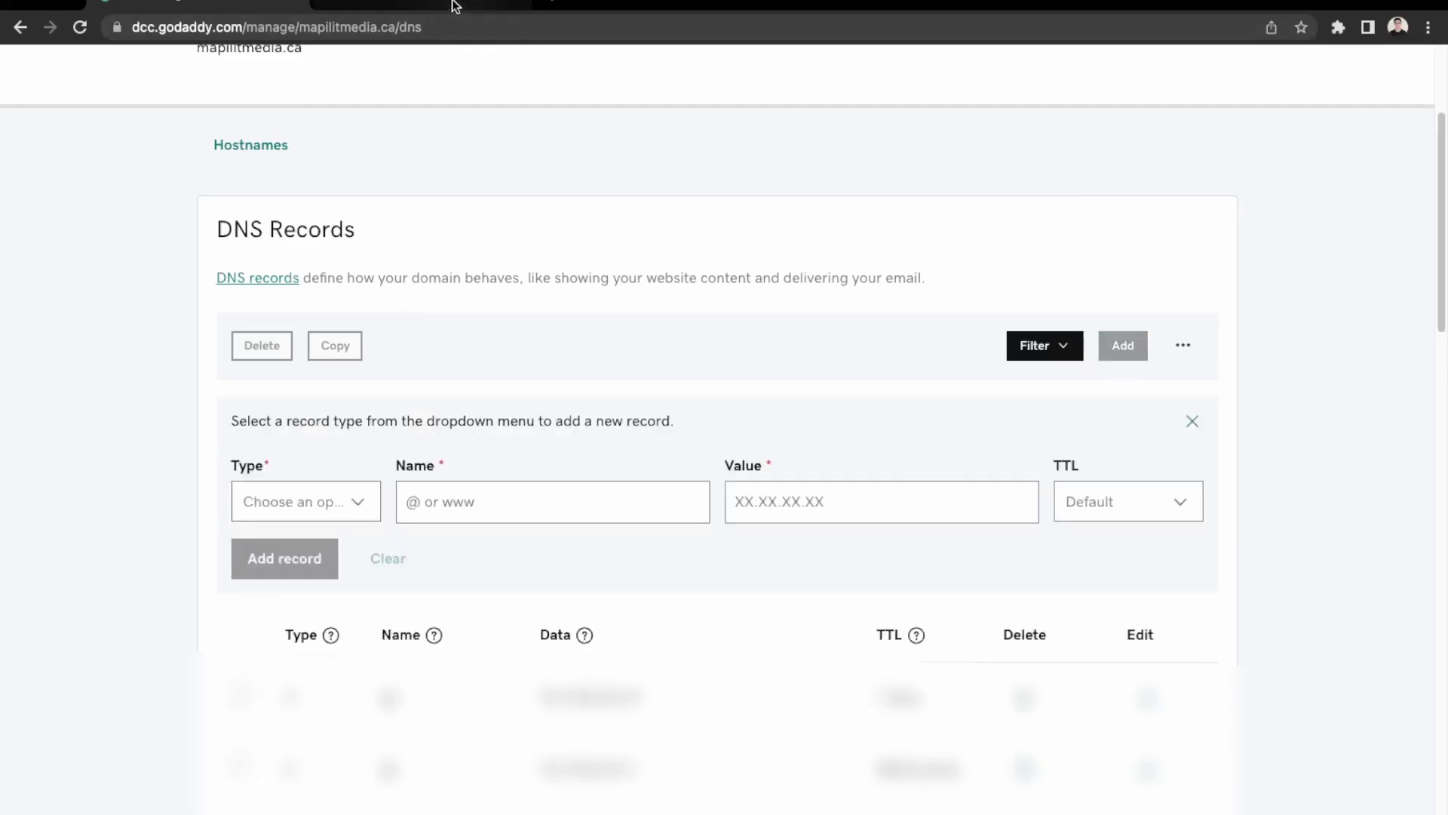
{"action": "left_click", "coordinate": [453, 8]}
{"action": "scroll", "coordinate": [623, 528], "scroll_direction": "down", "scroll_amount": 8}
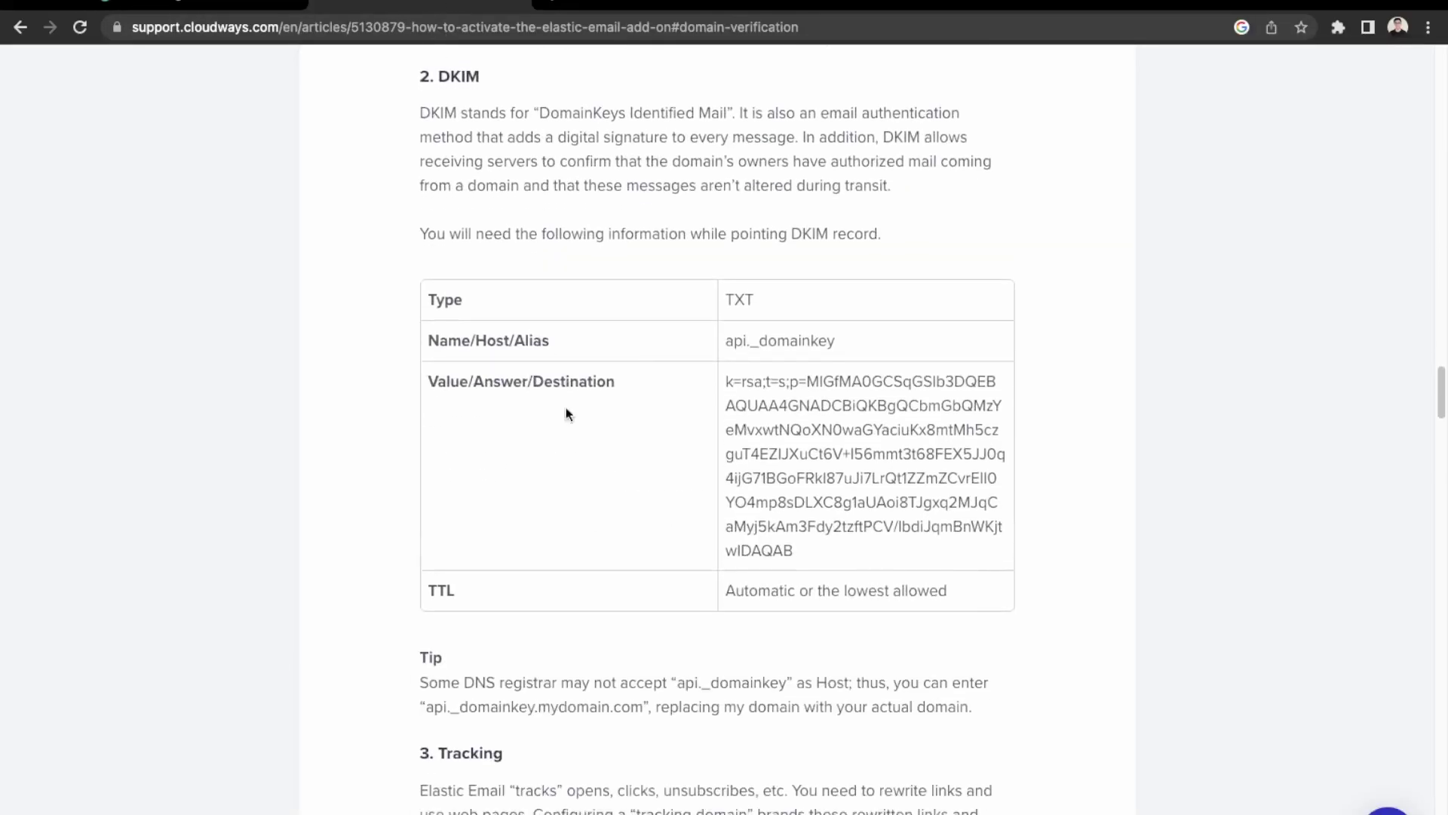
{"action": "left_click", "coordinate": [246, 8]}
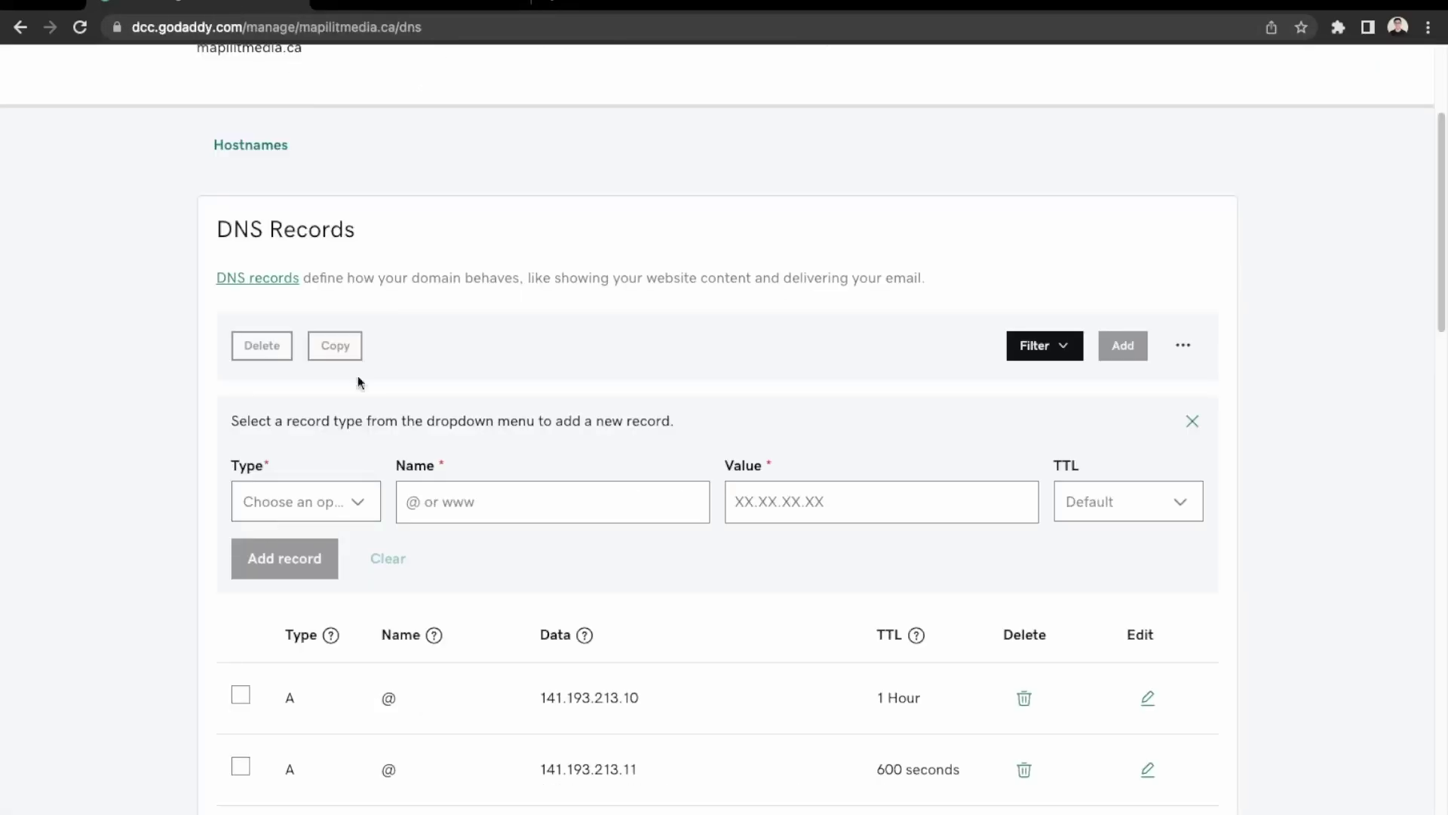
{"action": "left_click", "coordinate": [294, 502]}
{"action": "left_click", "coordinate": [260, 703]}
Enter api._domainkey, copied from the guide, as the TXT record's name without leading spaces.
{"action": "left_click", "coordinate": [419, 9]}
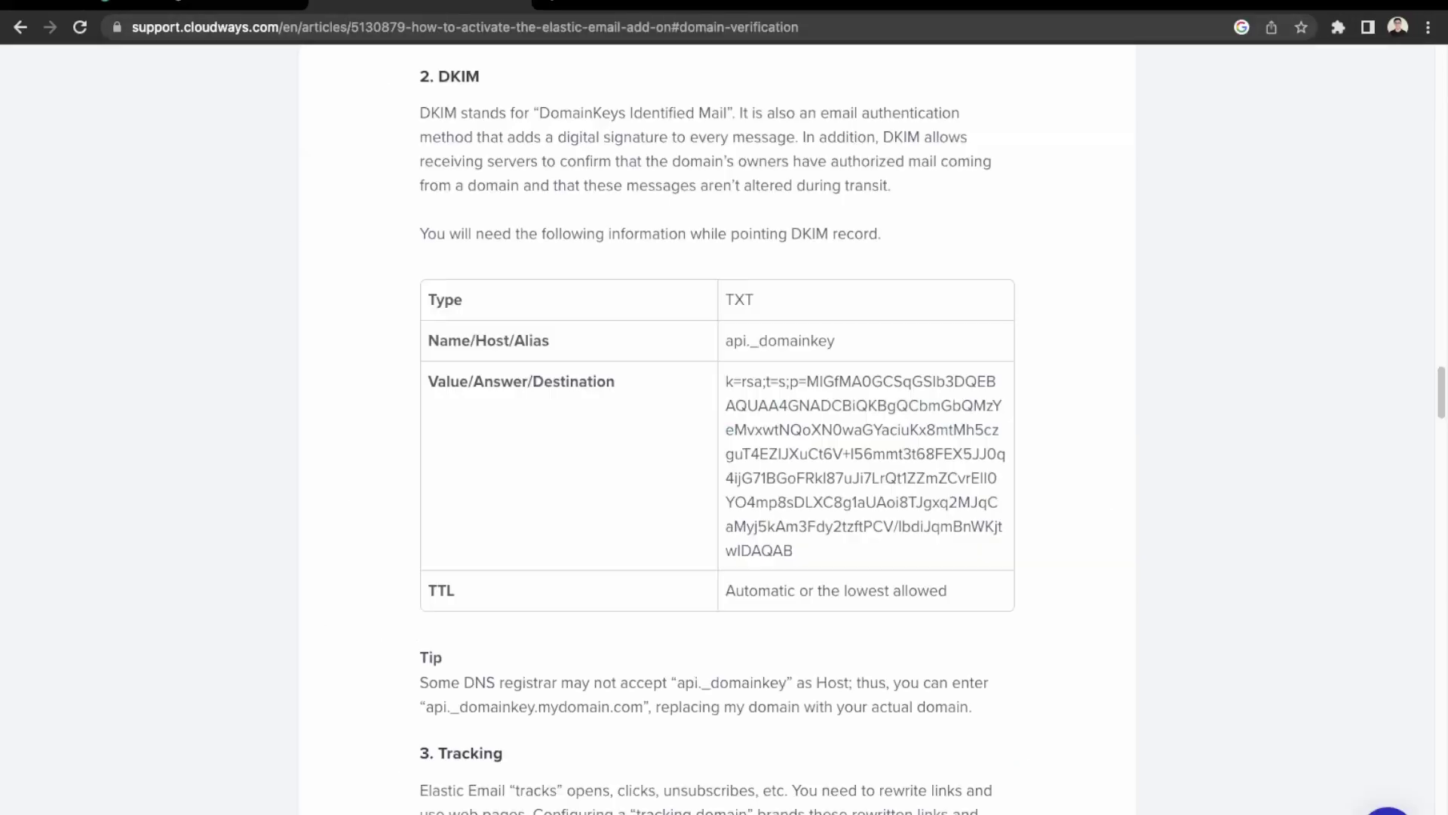
{"action": "left_click_drag", "start_coordinate": [811, 349], "coordinate": [708, 339]}
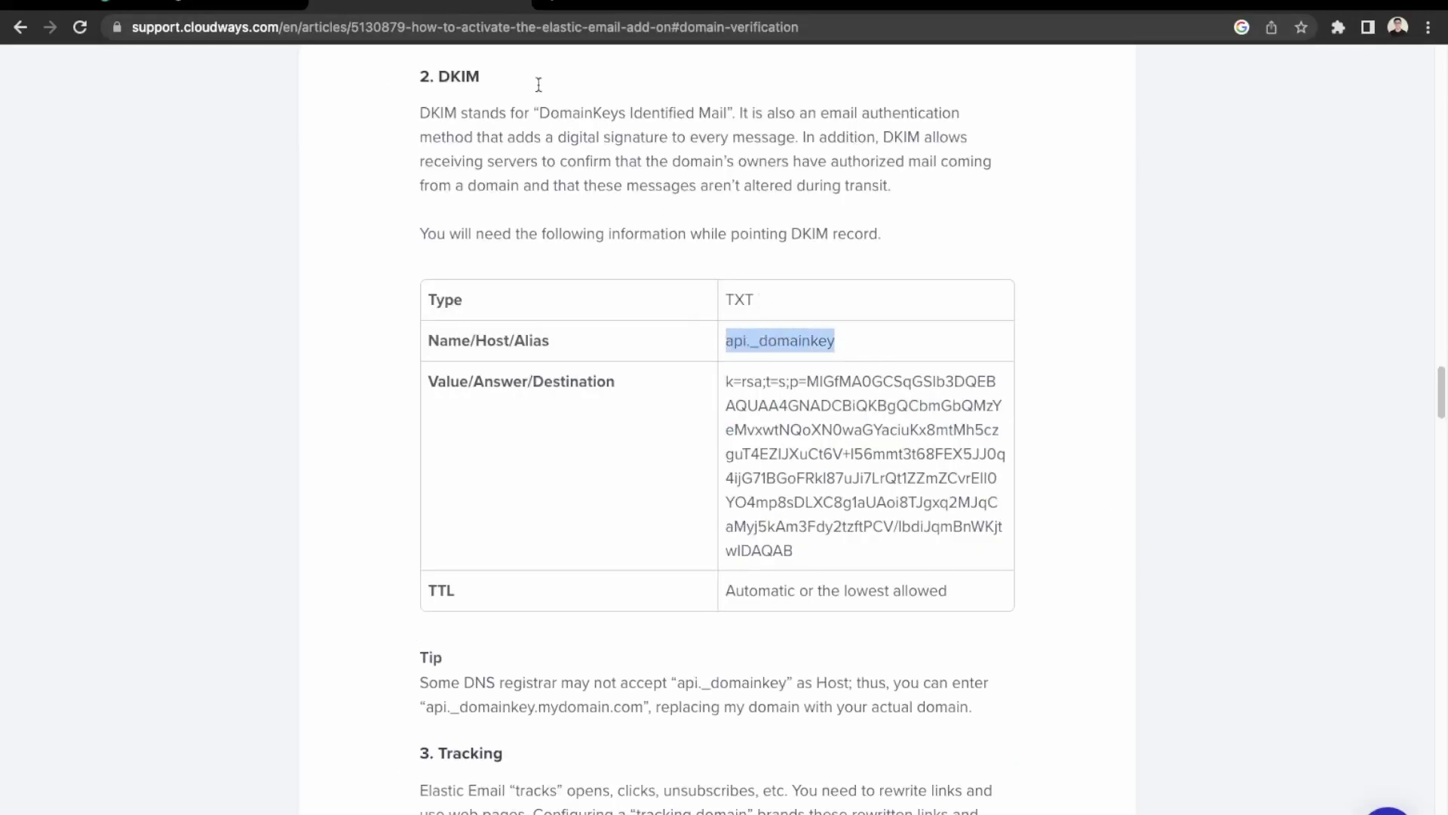
{"action": "key", "text": "ctrl+c"}
{"action": "left_click", "coordinate": [247, 8]}
{"action": "left_click", "coordinate": [419, 497]}
{"action": "key", "text": "ctrl+v"}
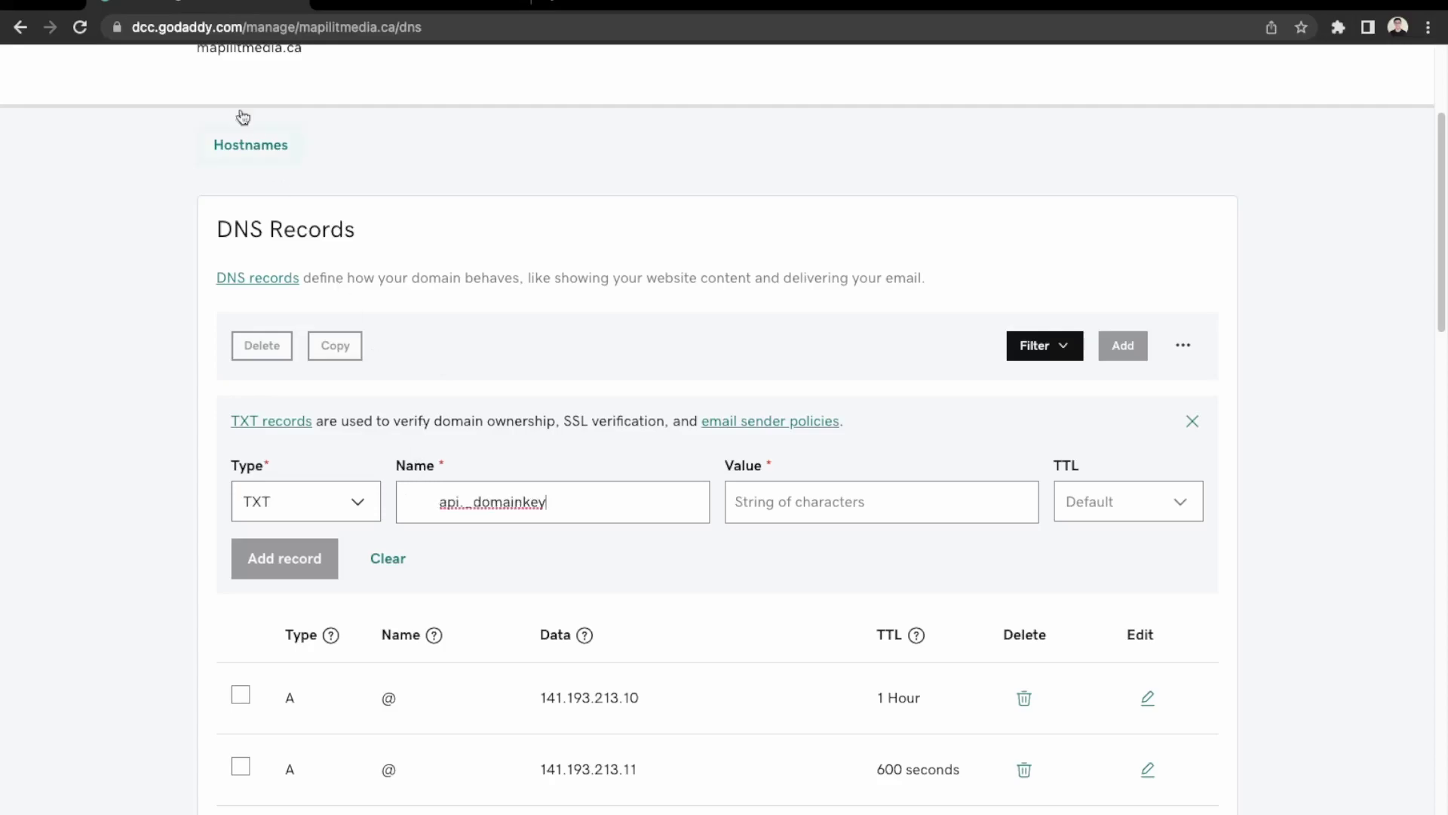
{"action": "left_click", "coordinate": [438, 503]}
{"action": "key", "text": "BackSpace"}
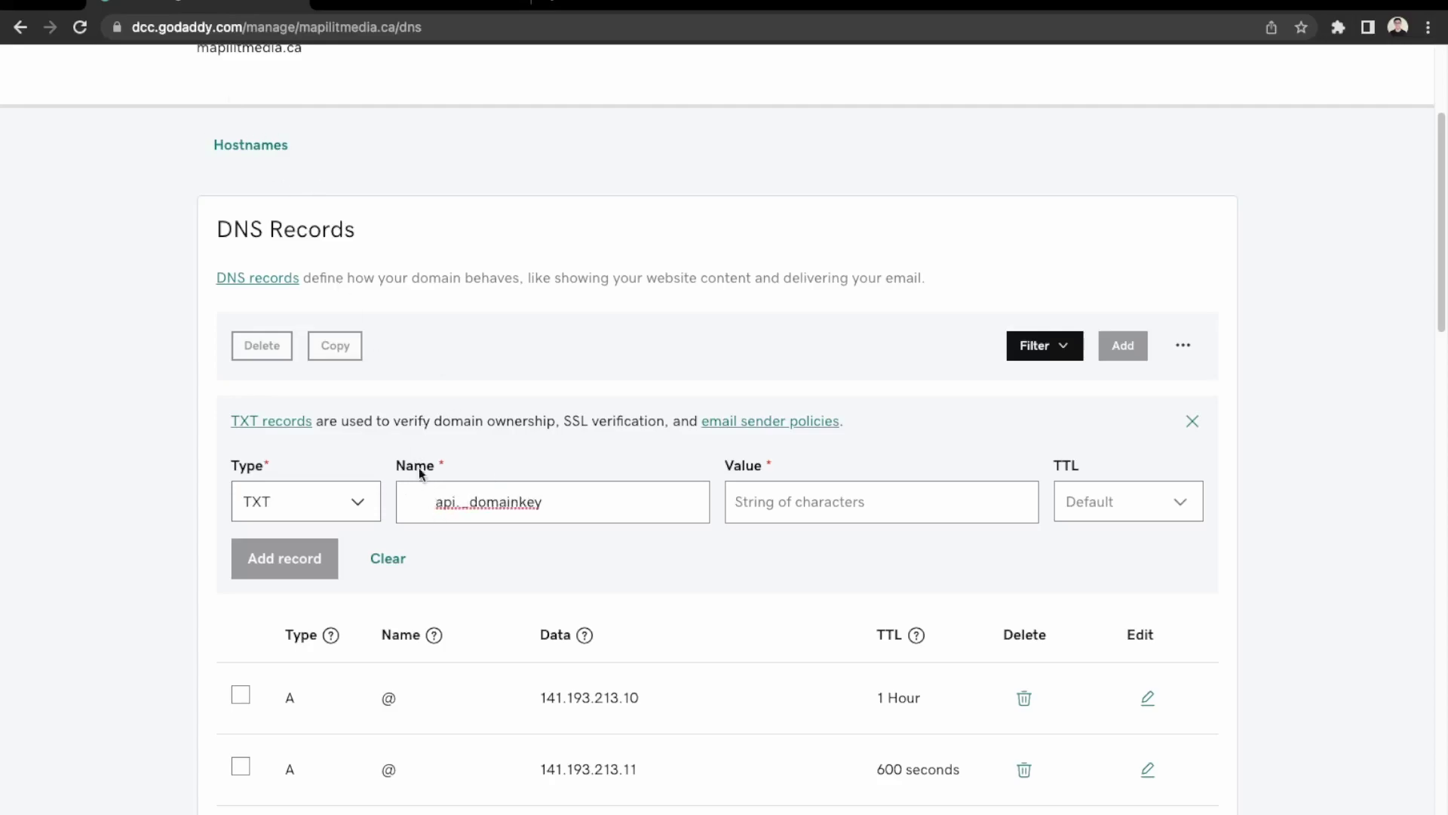
Paste the DKIM key as the value, trim leading spaces, and save the record.
{"action": "left_click", "coordinate": [408, 8]}
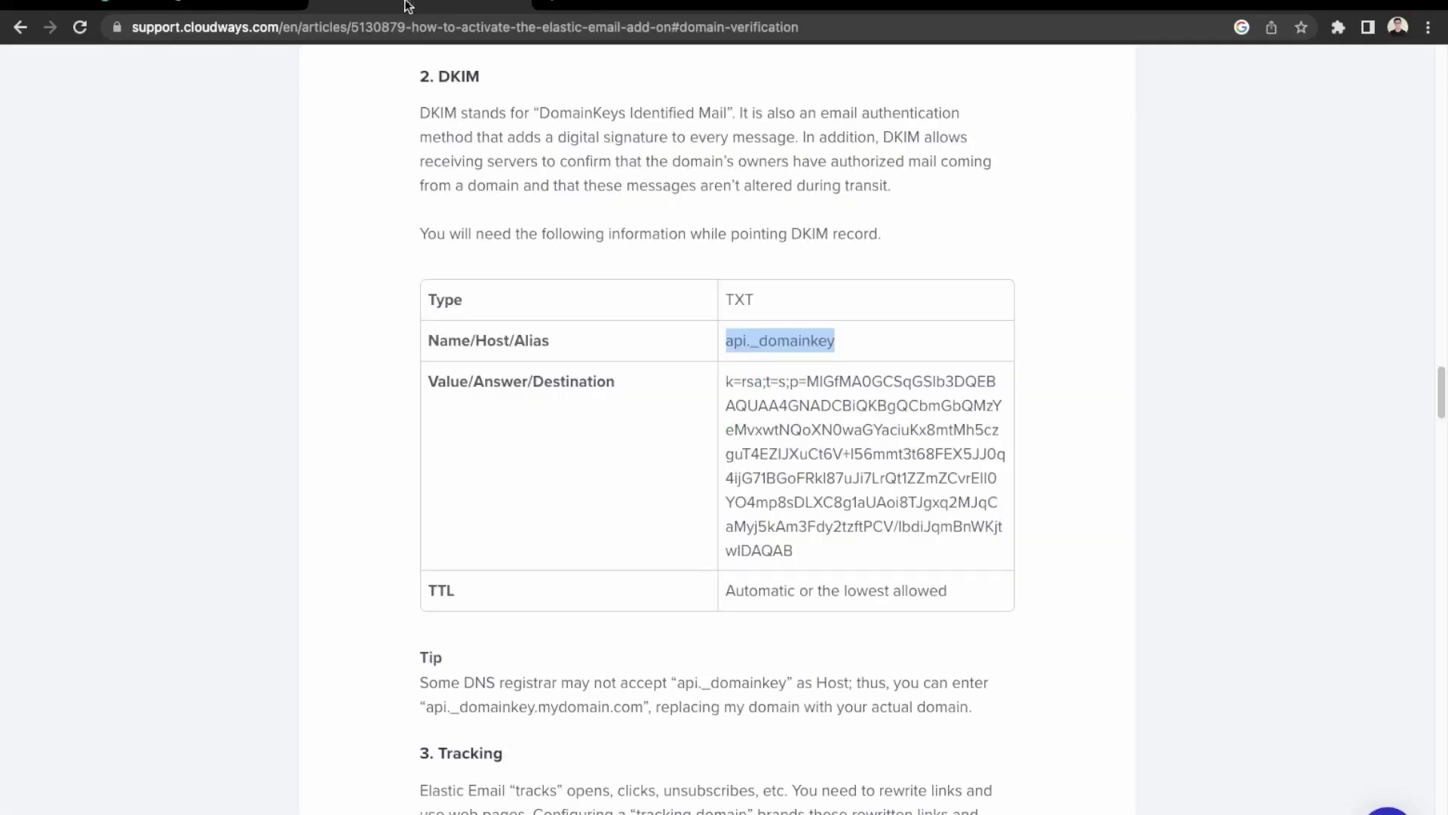
{"action": "left_click_drag", "start_coordinate": [808, 563], "coordinate": [711, 416]}
{"action": "key", "text": "ctrl+c"}
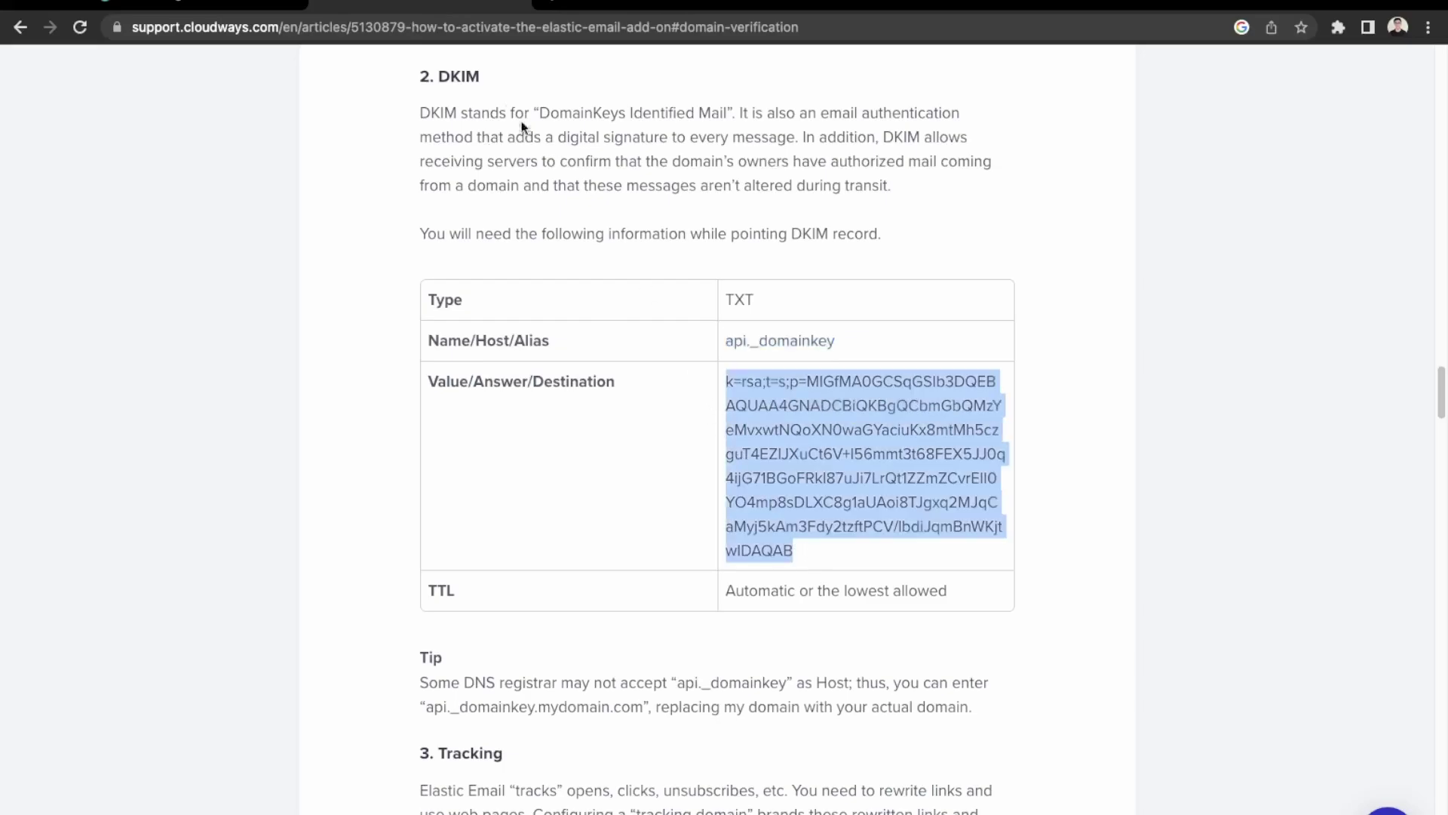
{"action": "left_click", "coordinate": [196, 6]}
{"action": "left_click", "coordinate": [836, 503]}
{"action": "key", "text": "ctrl+v"}
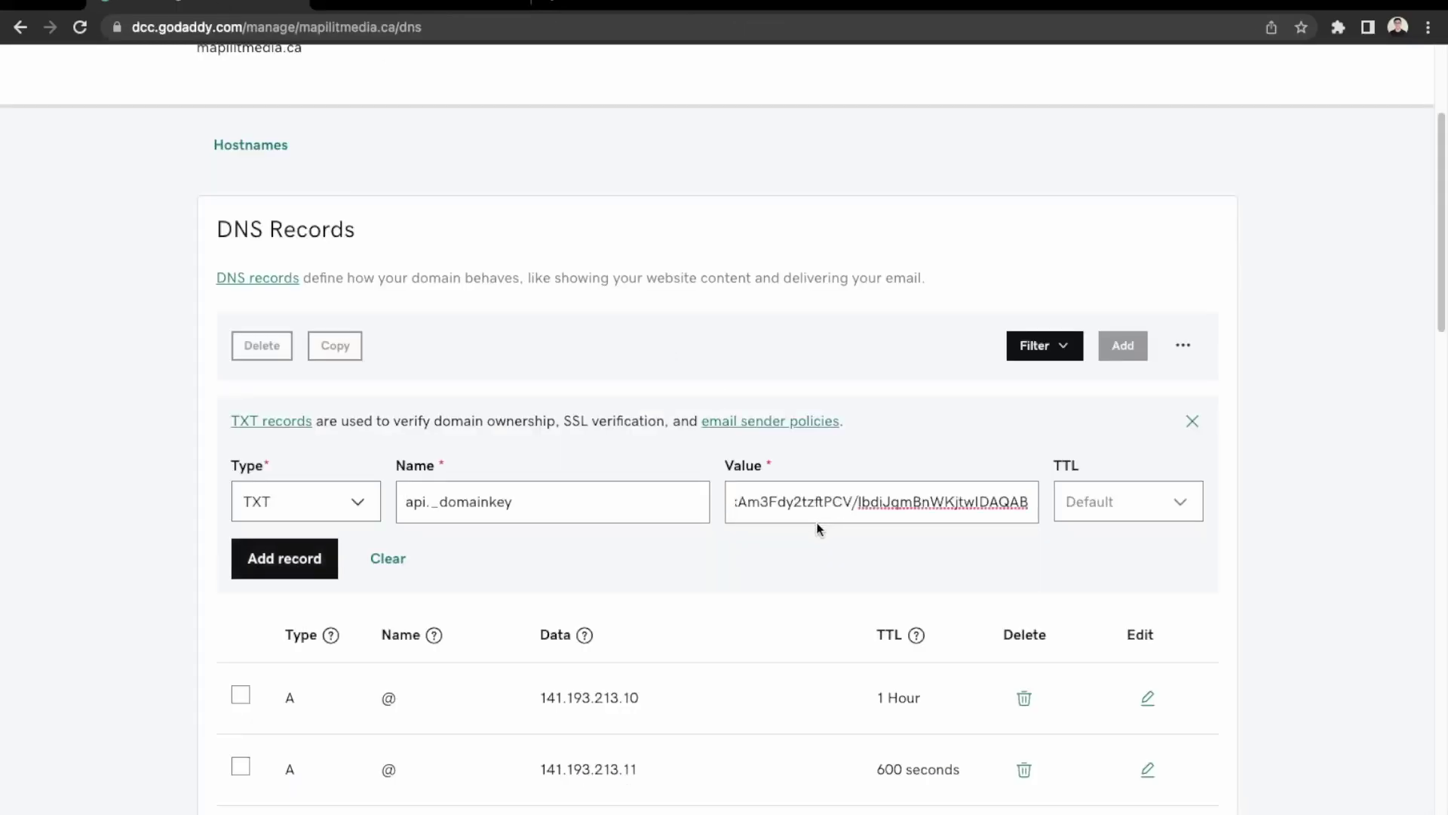
{"action": "left_click_drag", "start_coordinate": [773, 496], "coordinate": [541, 501]}
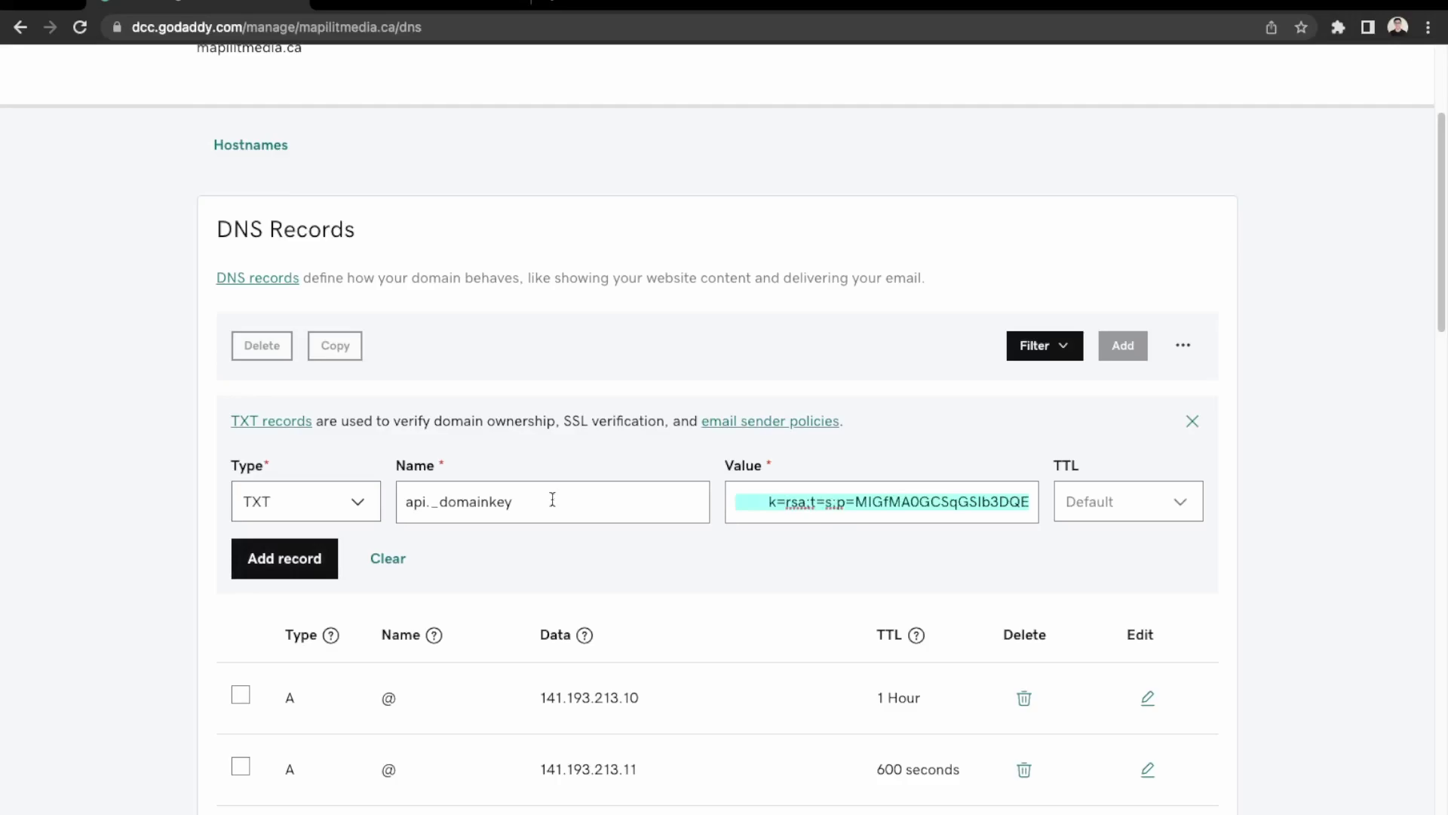
{"action": "left_click", "coordinate": [770, 502]}
{"action": "key", "text": "BackSpace"}
{"action": "key", "text": "BackSpace"}
{"action": "key", "text": "BackSpace"}
{"action": "key", "text": "BackSpace"}
{"action": "key", "text": "BackSpace"}
{"action": "key", "text": "BackSpace"}
{"action": "key", "text": "BackSpace"}
{"action": "key", "text": "BackSpace"}
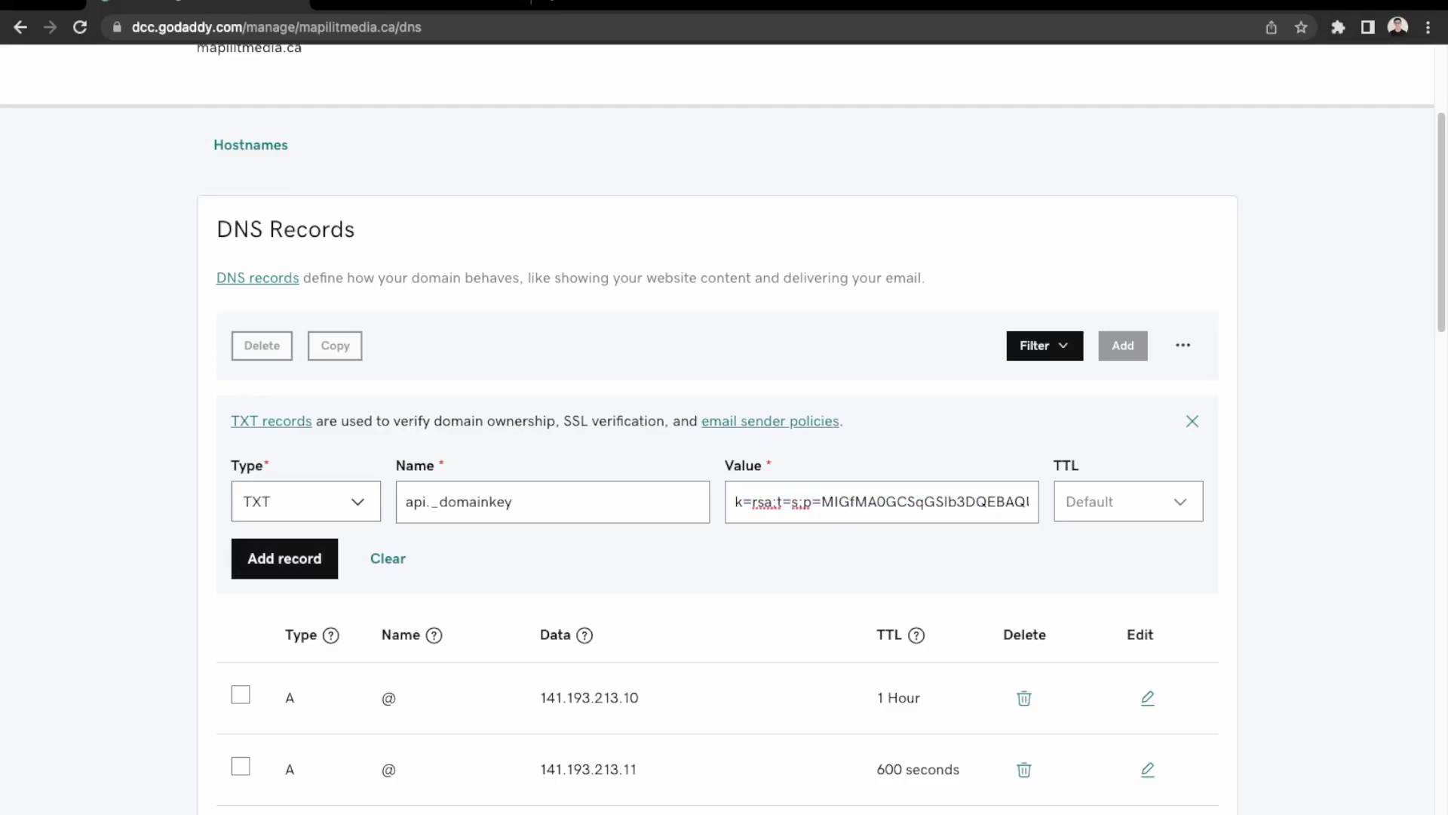
{"action": "left_click", "coordinate": [298, 560]}
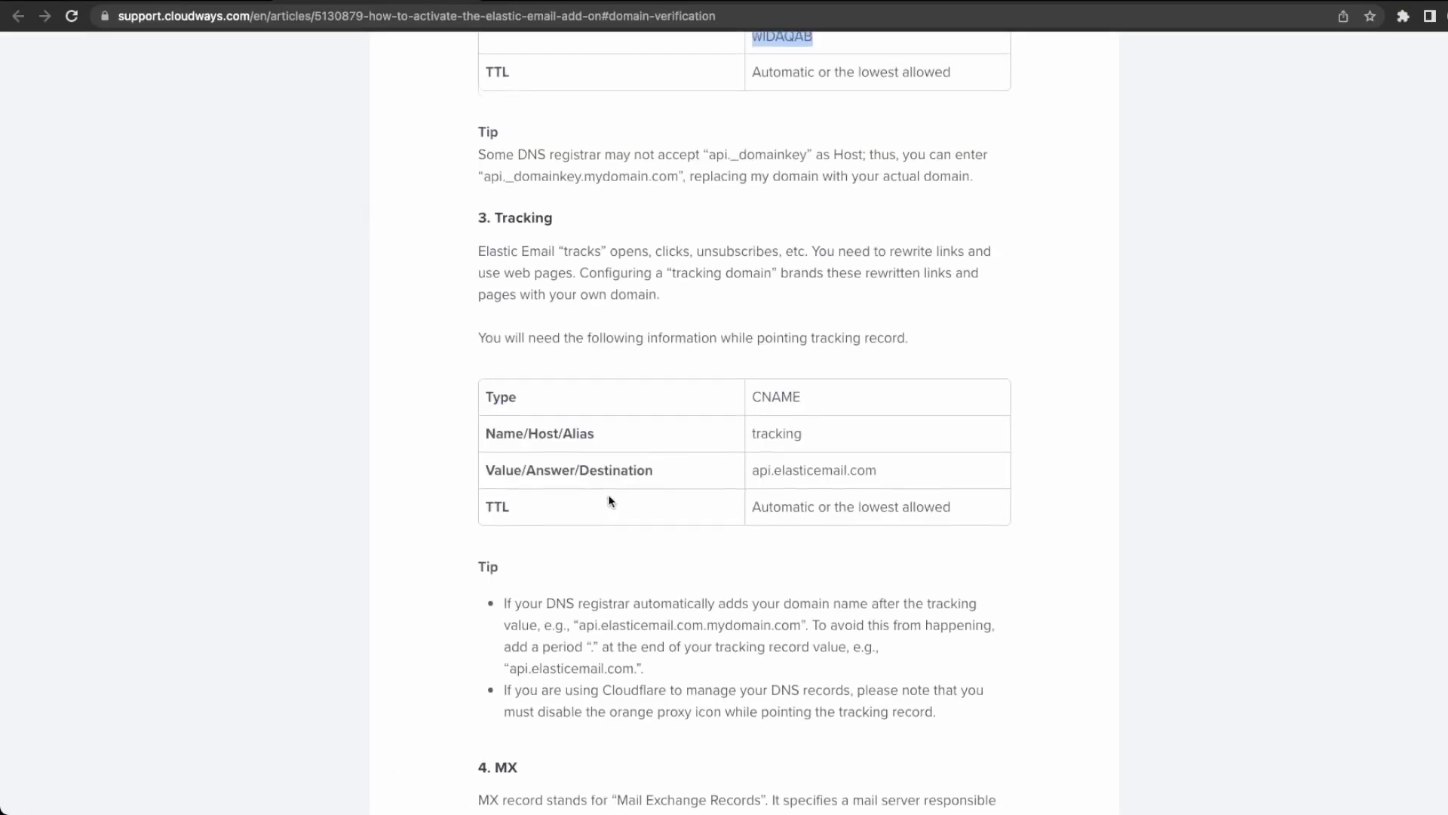
{"action": "scroll", "coordinate": [608, 495], "scroll_direction": "up", "scroll_amount": 1}
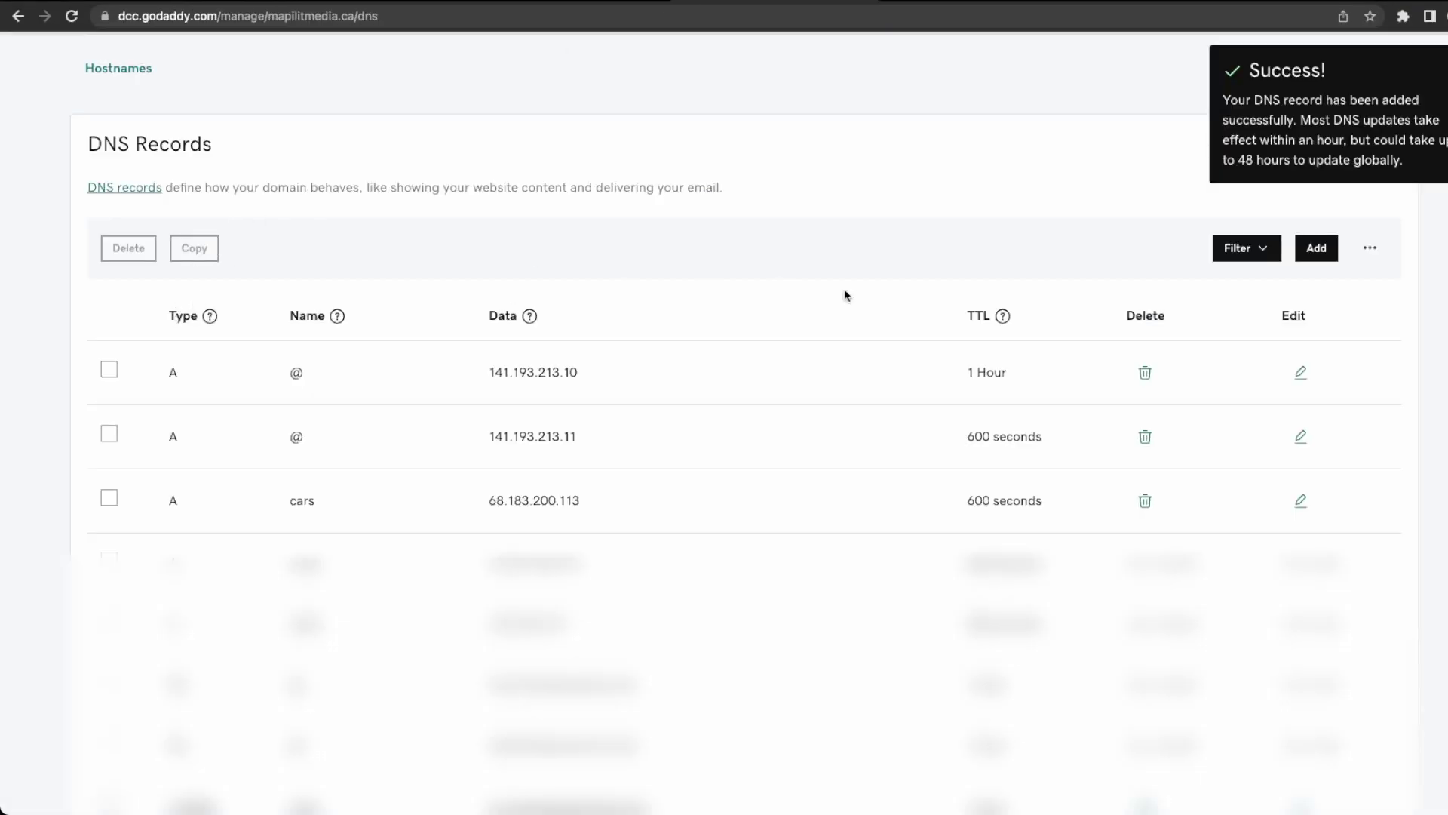
Start a new CNAME record named tracking, copied from the guide.
{"action": "left_click", "coordinate": [1317, 248]}
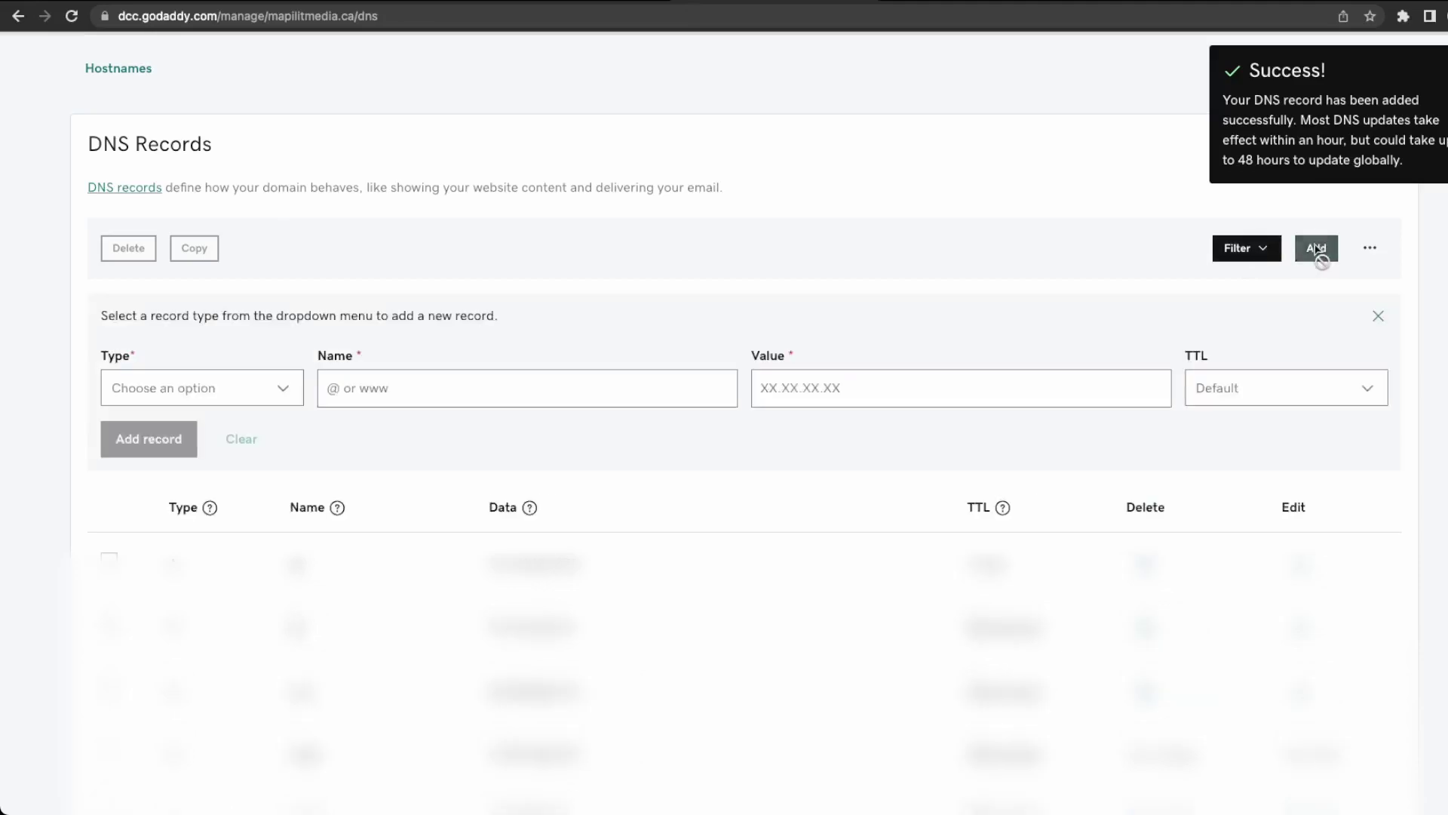
{"action": "left_click", "coordinate": [220, 388]}
{"action": "left_click", "coordinate": [201, 494]}
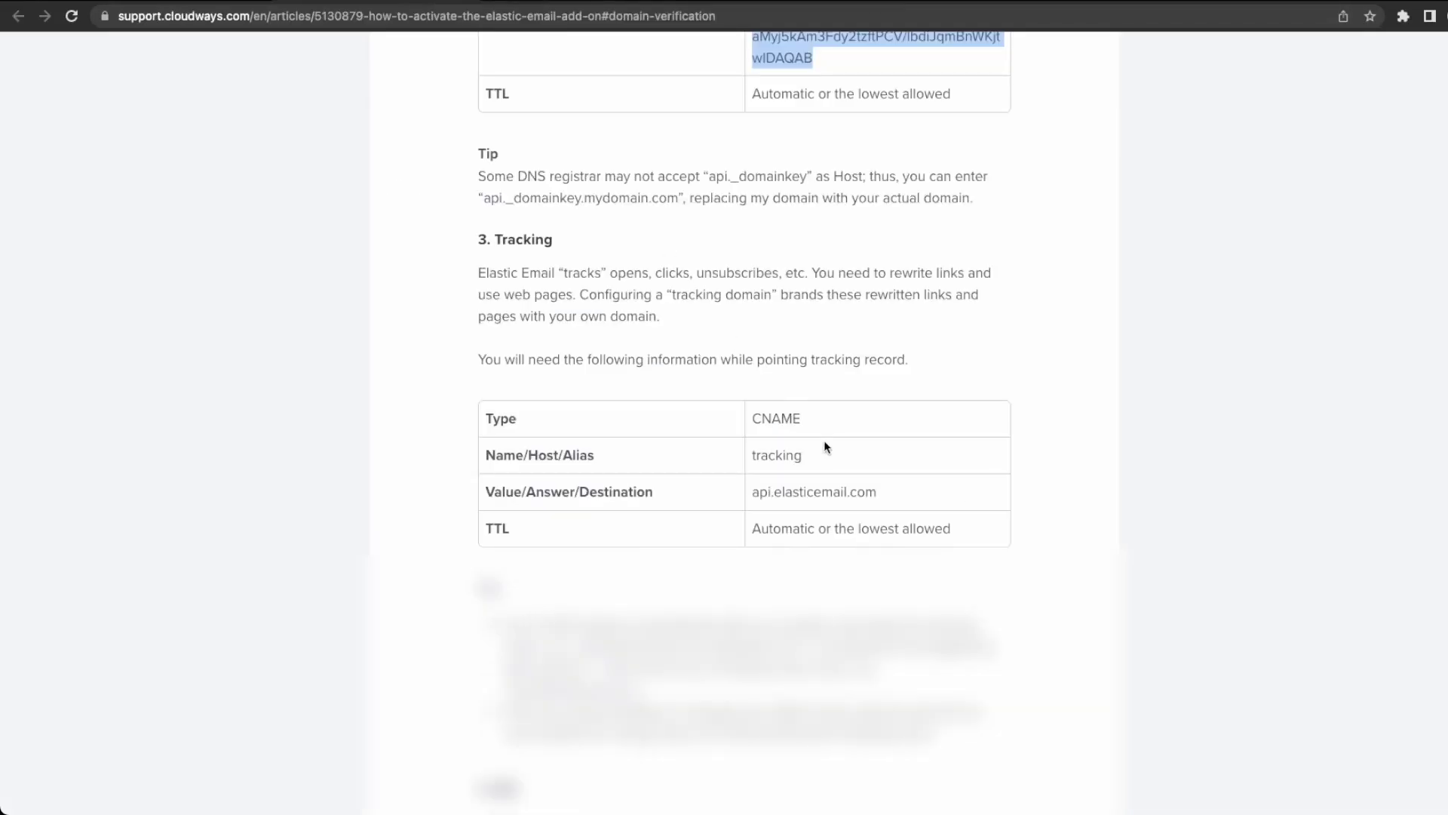
{"action": "left_click_drag", "start_coordinate": [804, 455], "coordinate": [755, 457]}
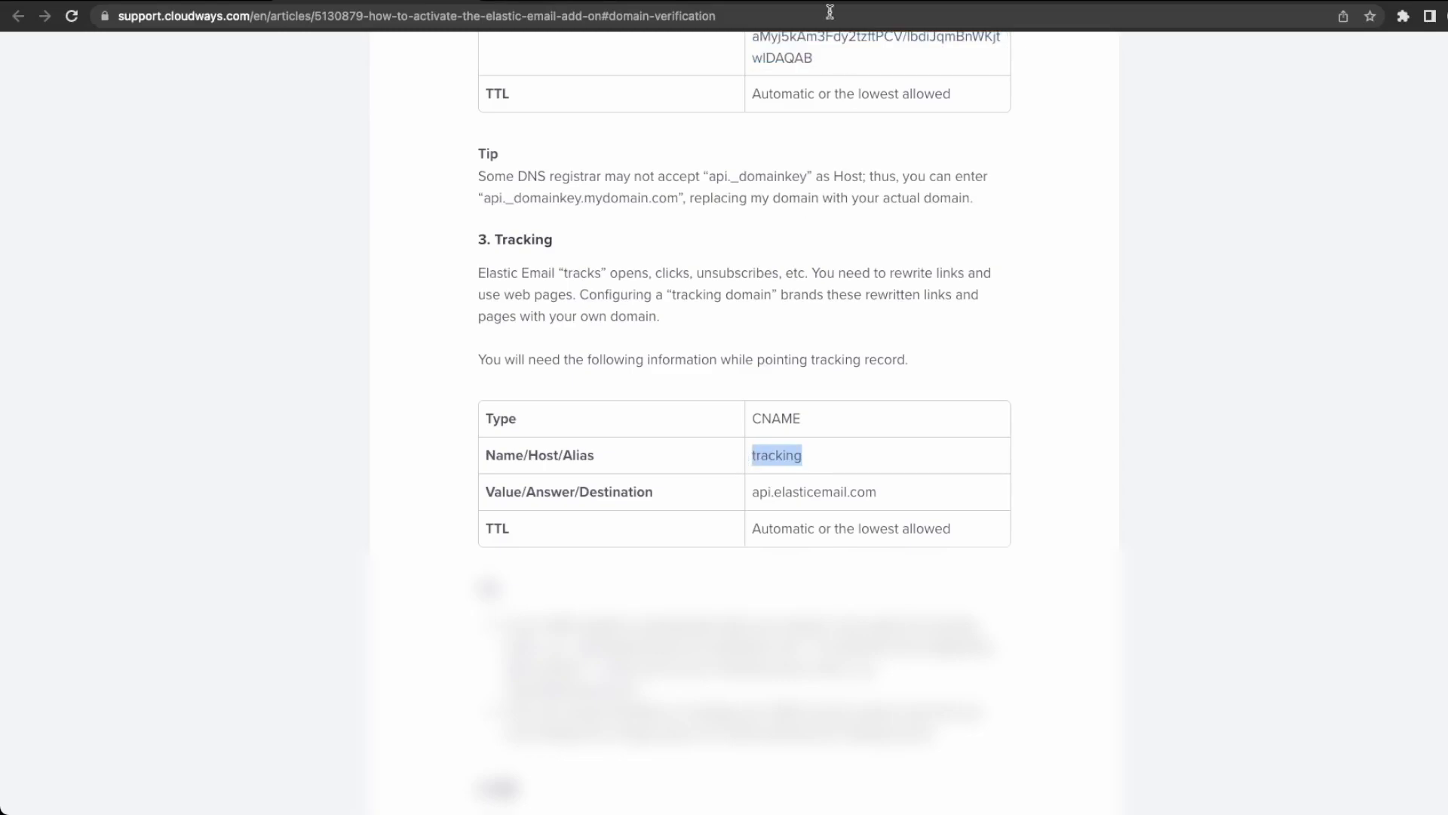
{"action": "left_click", "coordinate": [809, 2]}
{"action": "left_click", "coordinate": [591, 393]}
{"action": "key", "text": "super+v"}
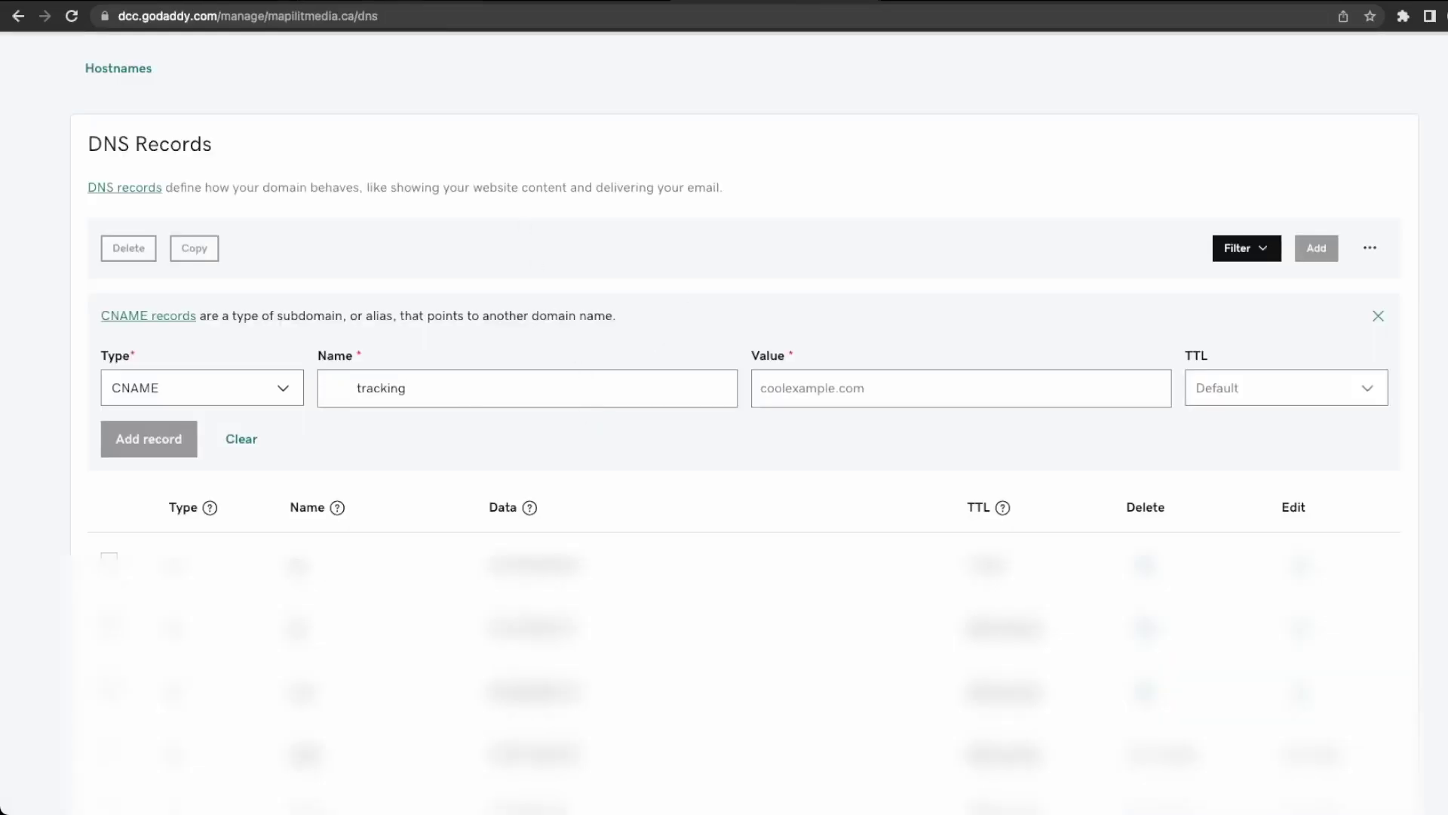
{"action": "left_click", "coordinate": [357, 391]}
{"action": "key", "text": "BackSpace"}
{"action": "key", "text": "BackSpace"}
{"action": "key", "text": "BackSpace"}
{"action": "key", "text": "BackSpace"}
{"action": "key", "text": "BackSpace"}
{"action": "key", "text": "BackSpace"}
{"action": "key", "text": "BackSpace"}
{"action": "key", "text": "BackSpace"}
Point the CNAME at api.elasticemail.com and save the record.
{"action": "left_click", "coordinate": [422, 2]}
{"action": "left_click_drag", "start_coordinate": [878, 492], "coordinate": [742, 494]}
{"action": "left_click", "coordinate": [749, 1]}
{"action": "left_click", "coordinate": [898, 390]}
{"action": "key", "text": "super+v"}
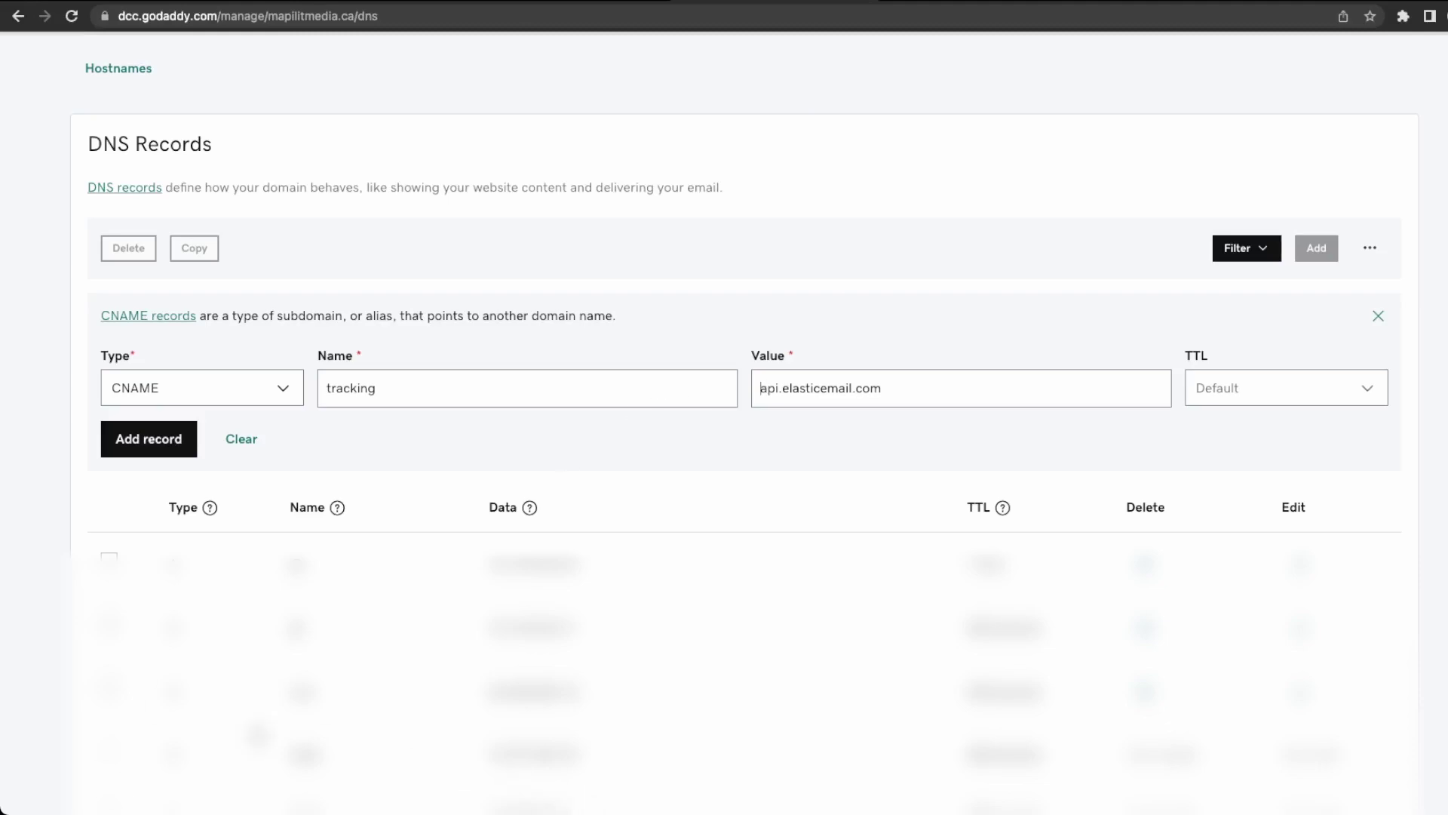
{"action": "left_click", "coordinate": [160, 436]}
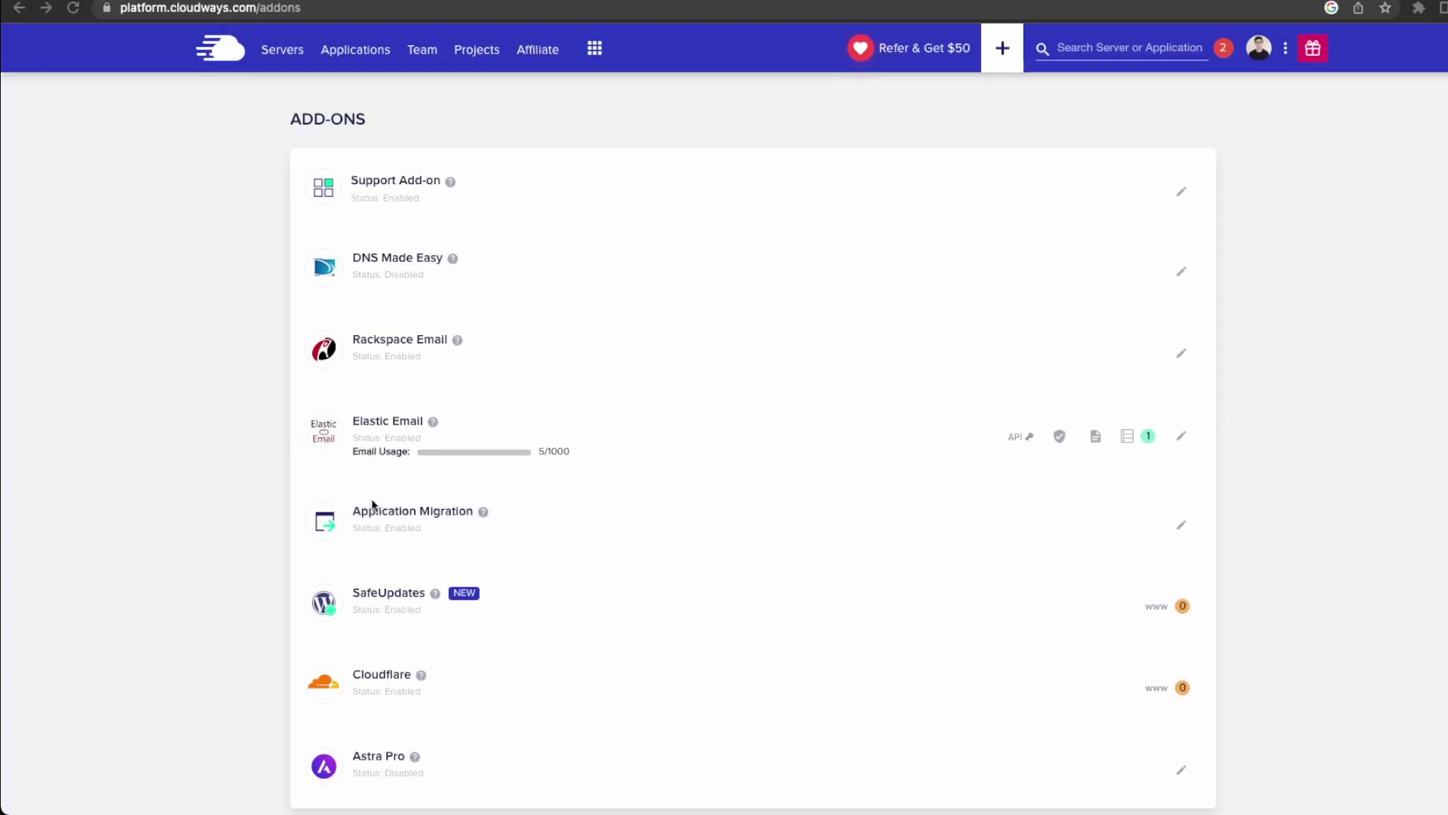
Choose Elastic Email in WordPress-Server's SMTP settings and enable it.
{"action": "left_click", "coordinate": [284, 53]}
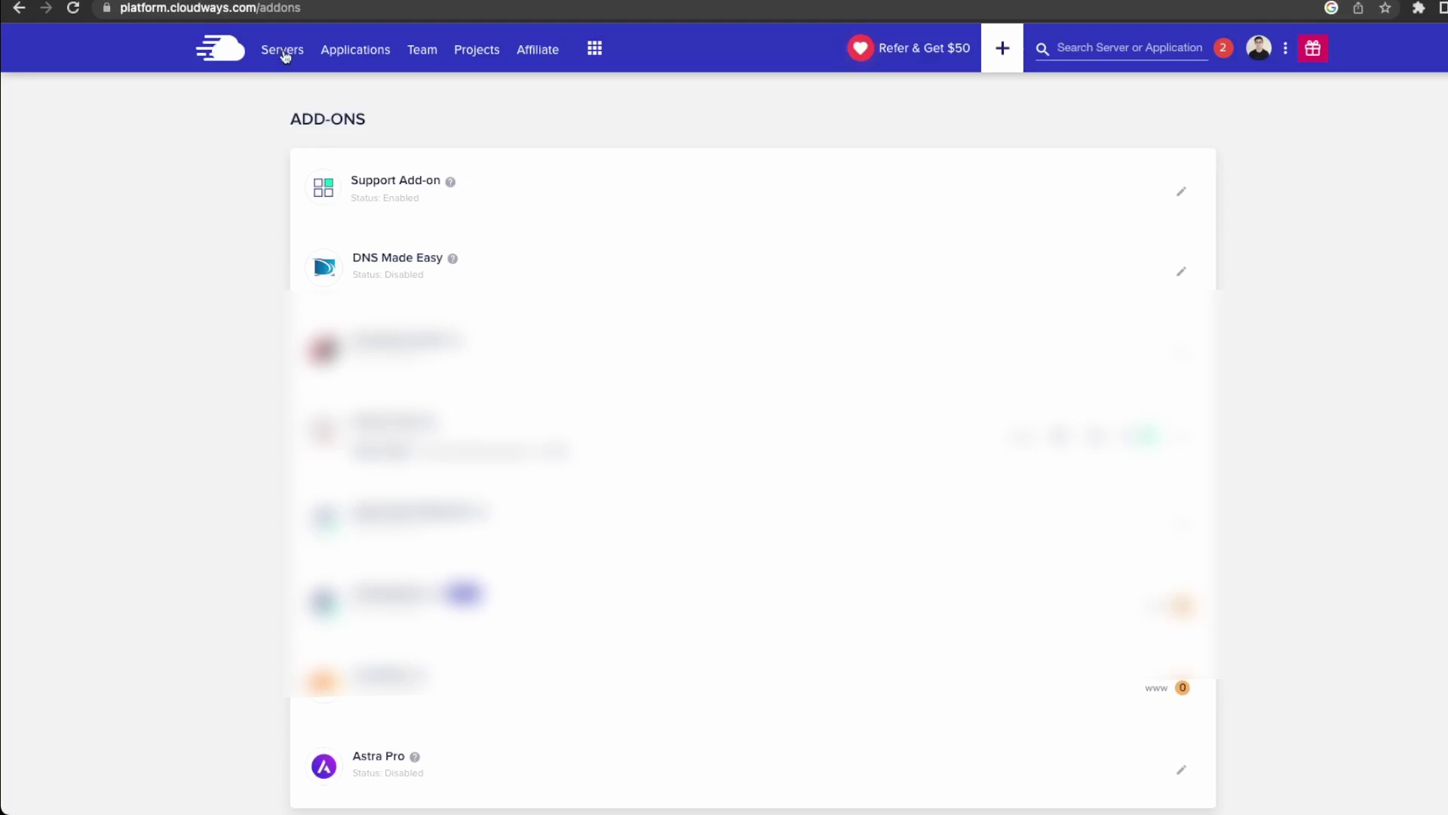
{"action": "left_click", "coordinate": [517, 217]}
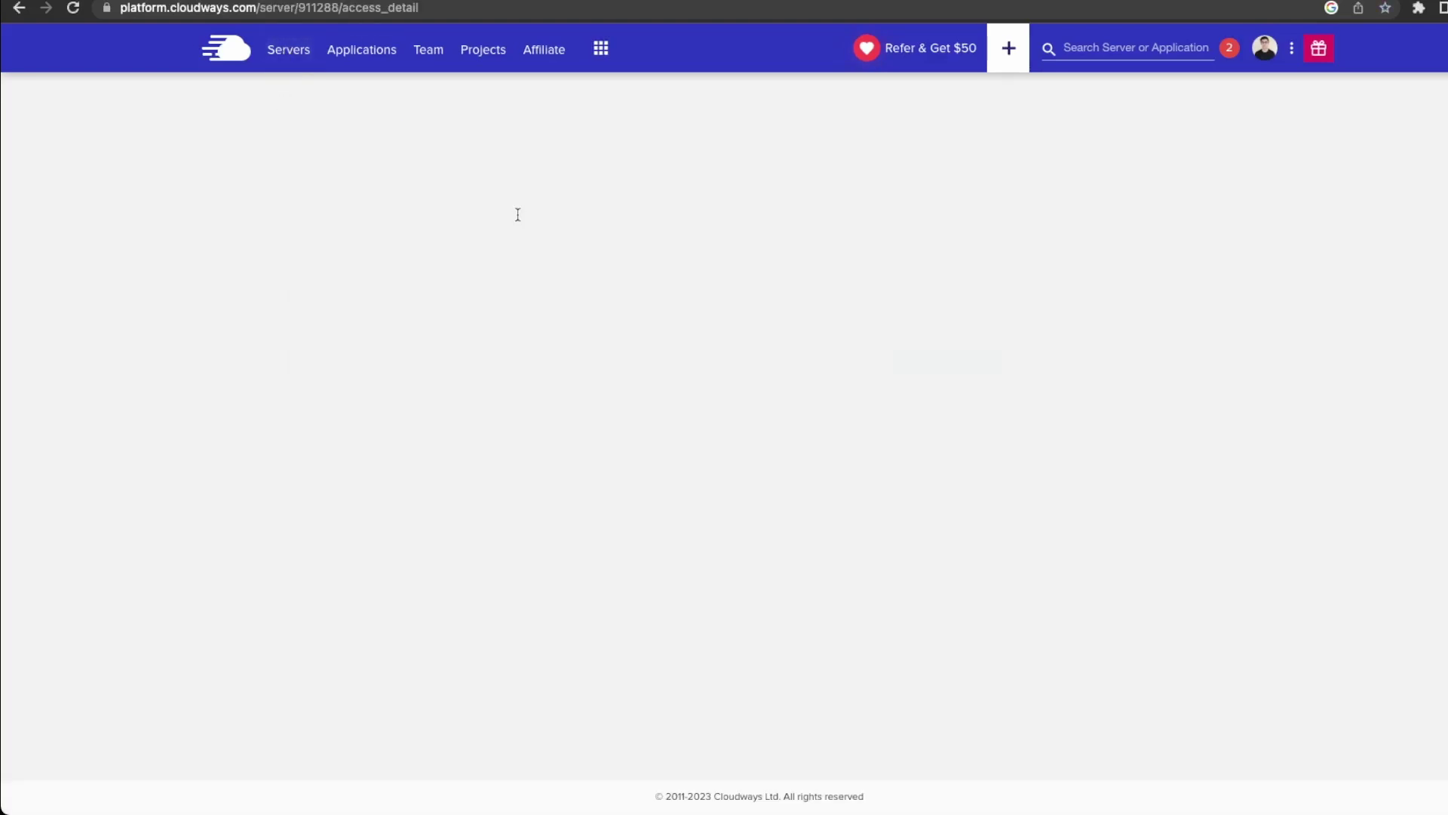
{"action": "left_click", "coordinate": [333, 461]}
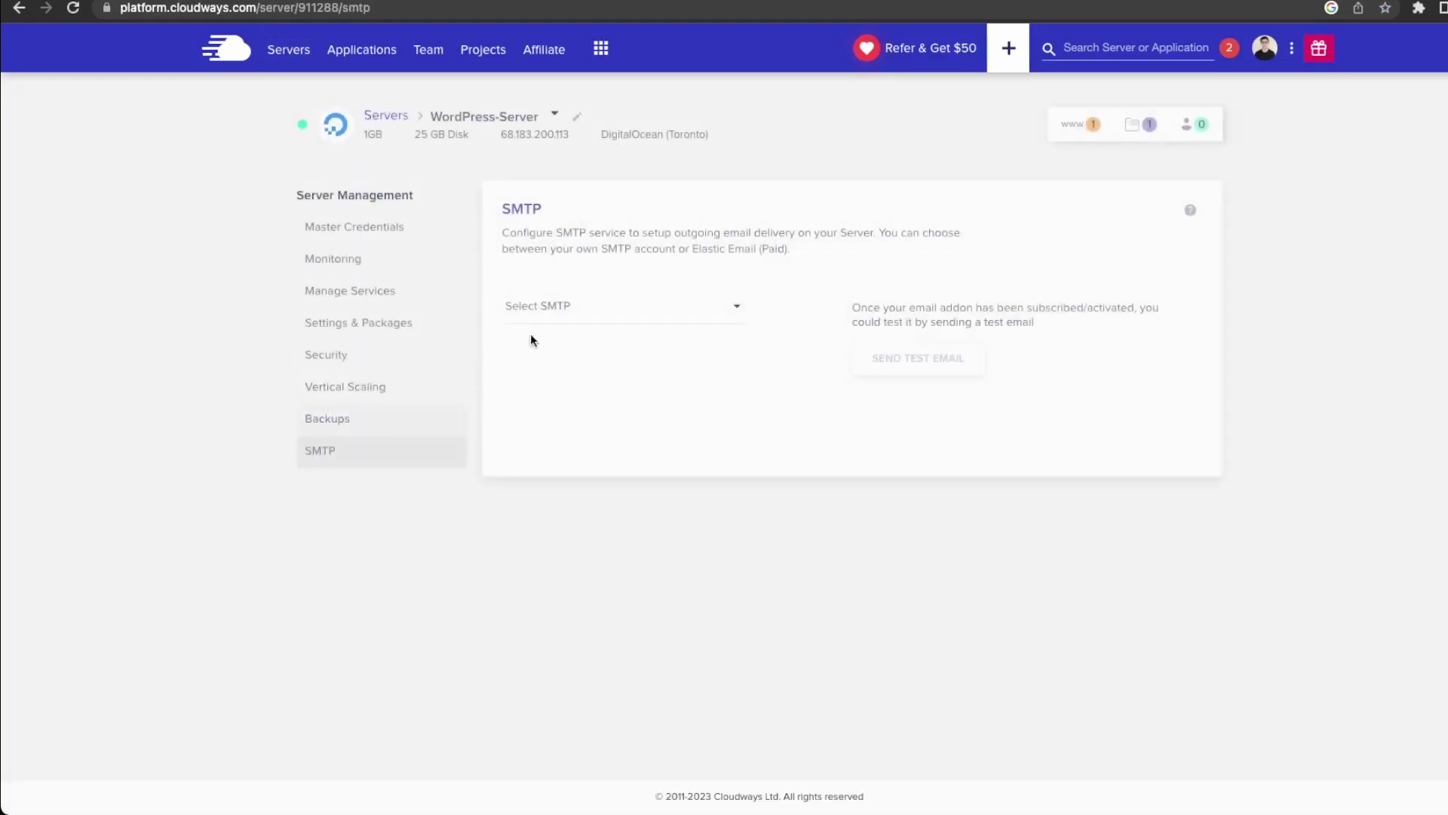
{"action": "left_click", "coordinate": [608, 315]}
{"action": "left_click", "coordinate": [591, 357]}
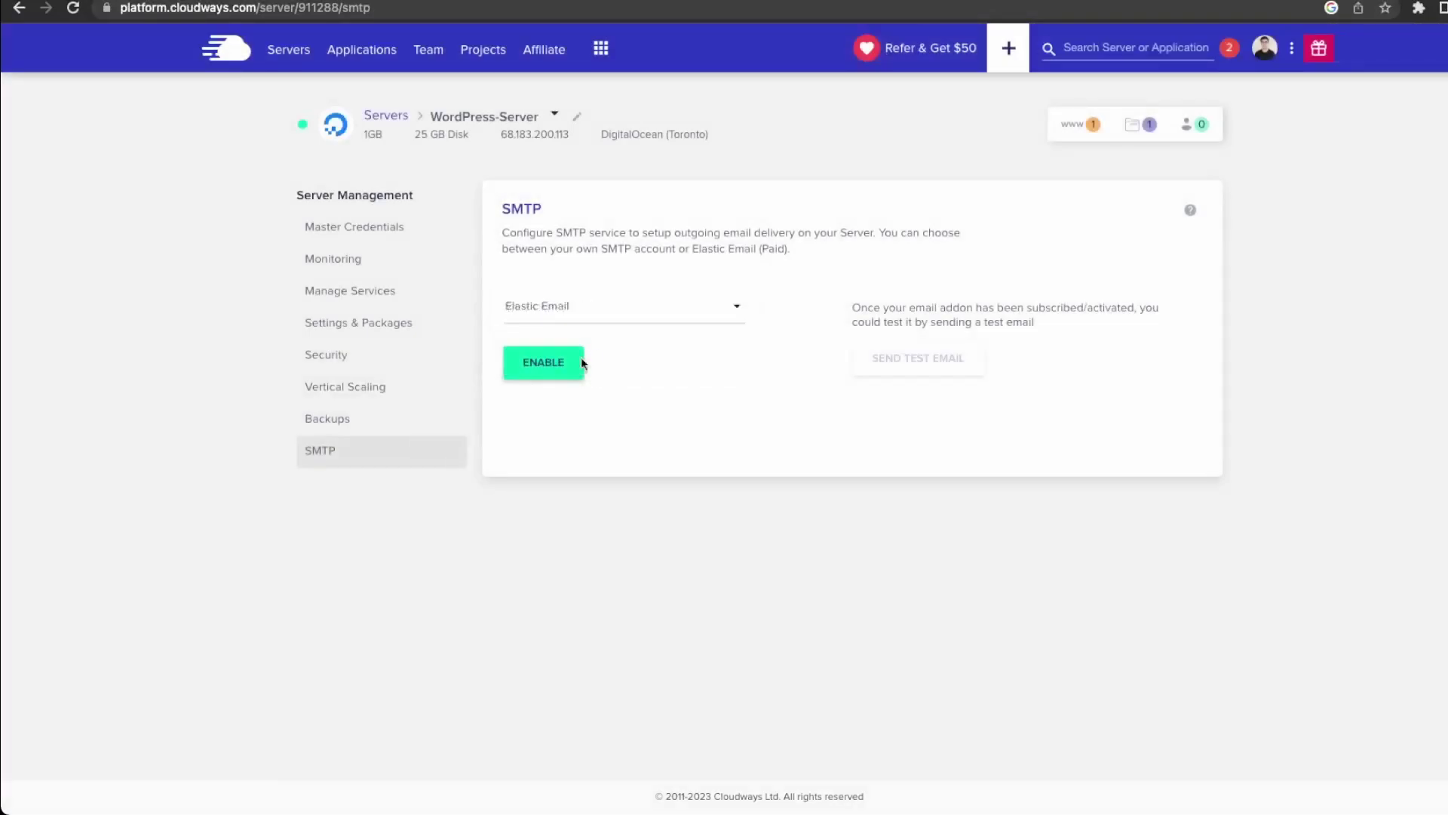
{"action": "left_click", "coordinate": [546, 363]}
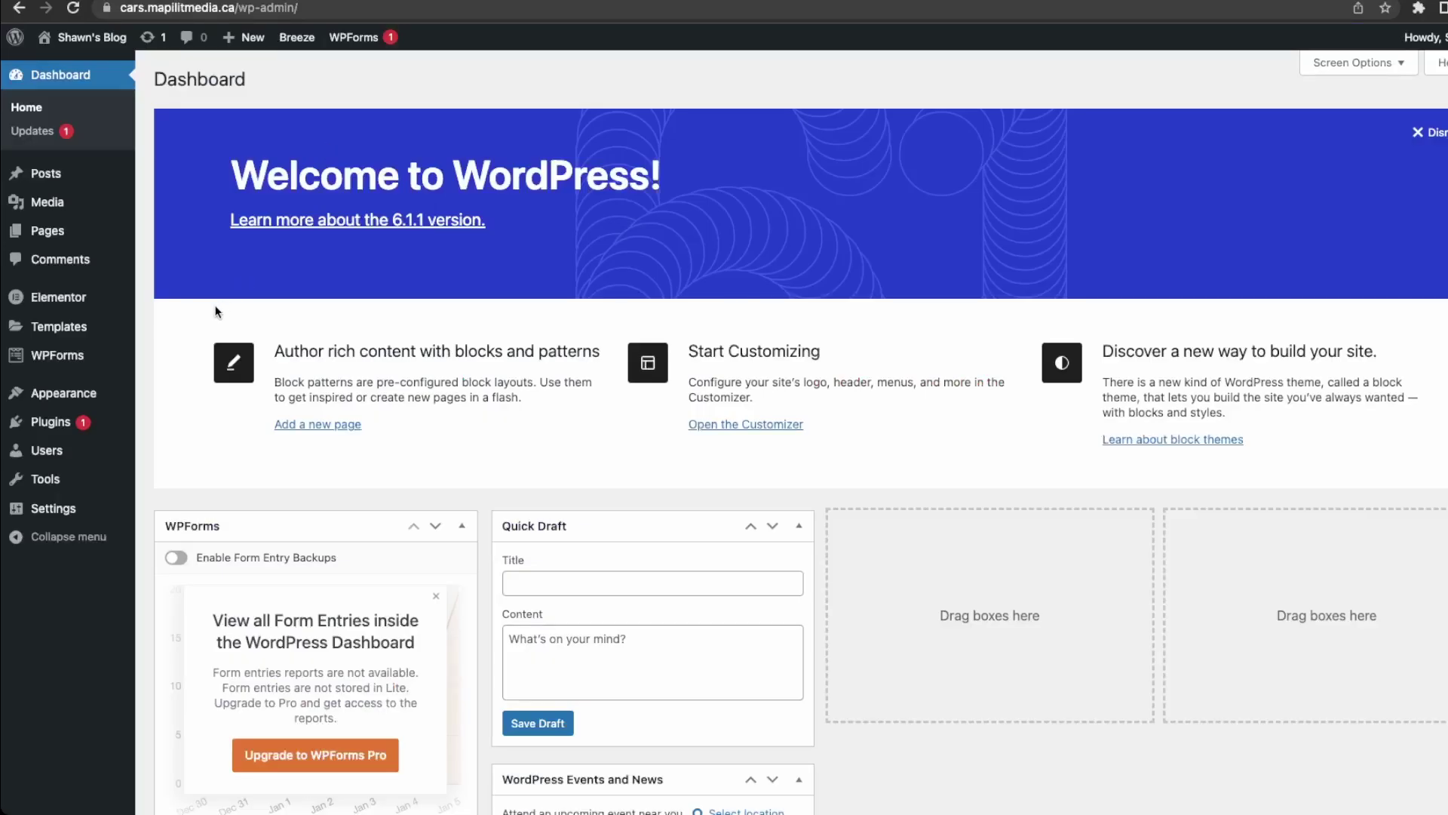
View the WPForms contact entries, then the All Forms list.
{"action": "mouse_move", "coordinate": [41, 366]}
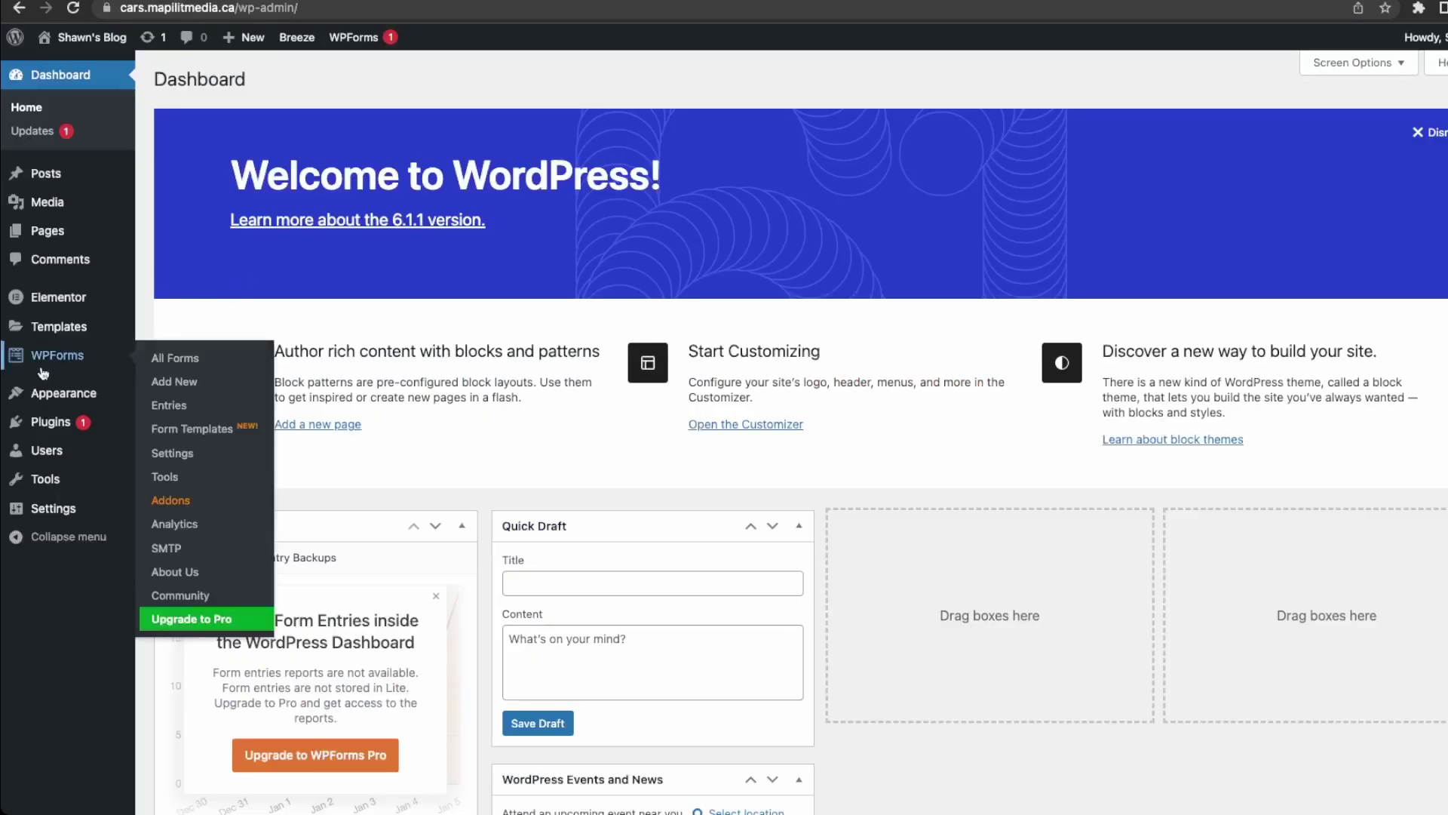
{"action": "left_click", "coordinate": [185, 457]}
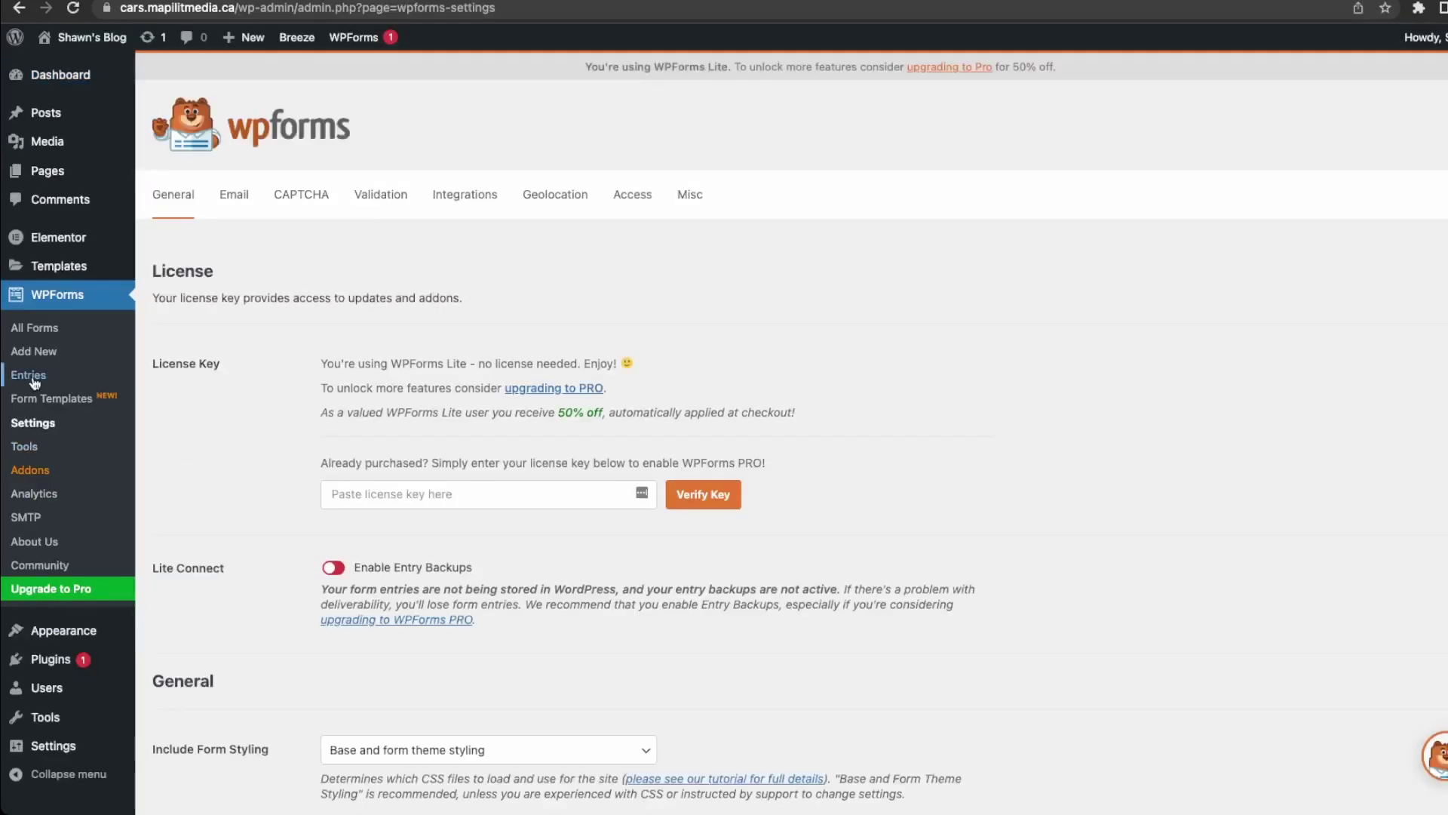
{"action": "left_click", "coordinate": [30, 375]}
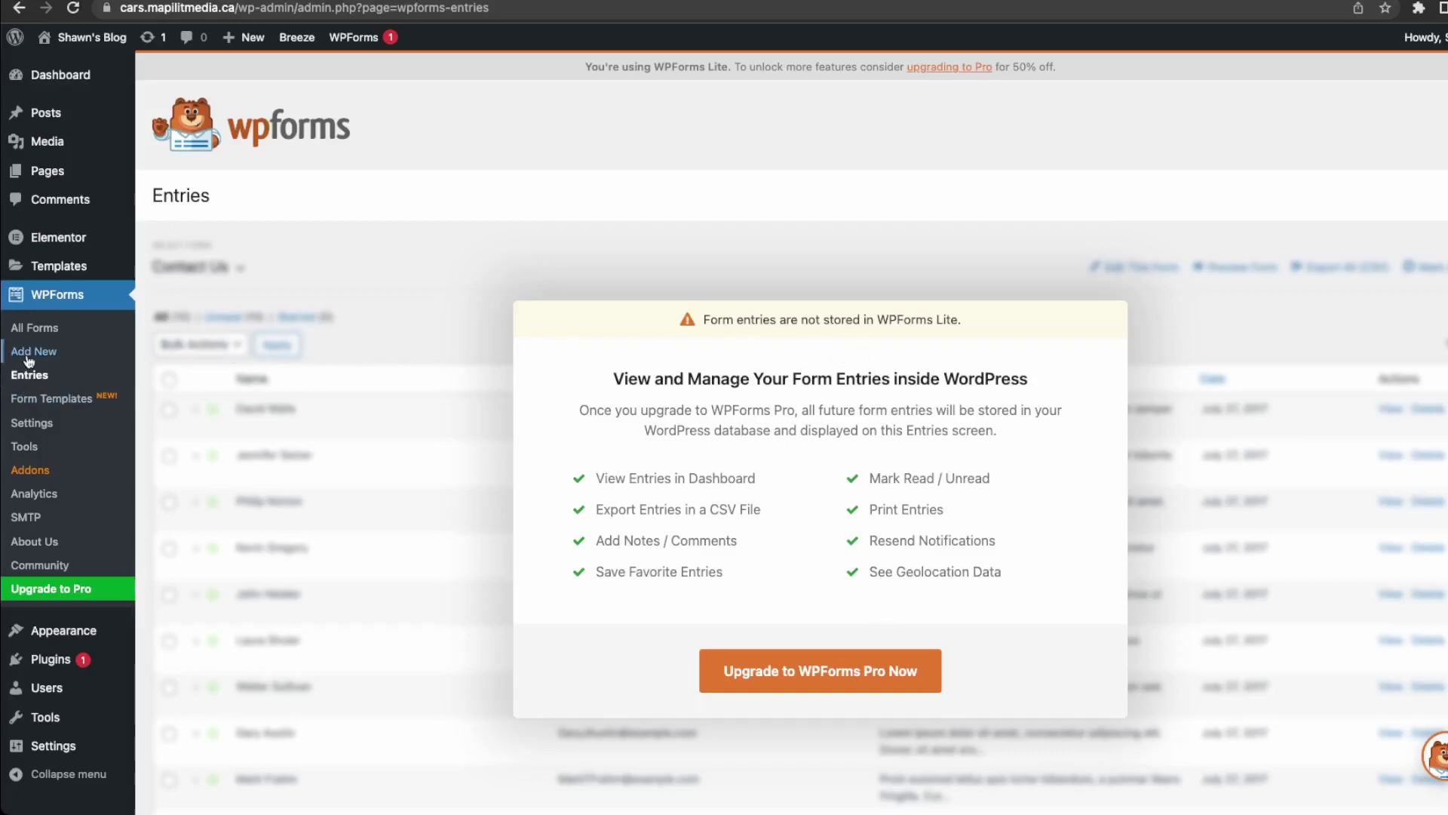
{"action": "left_click", "coordinate": [32, 332]}
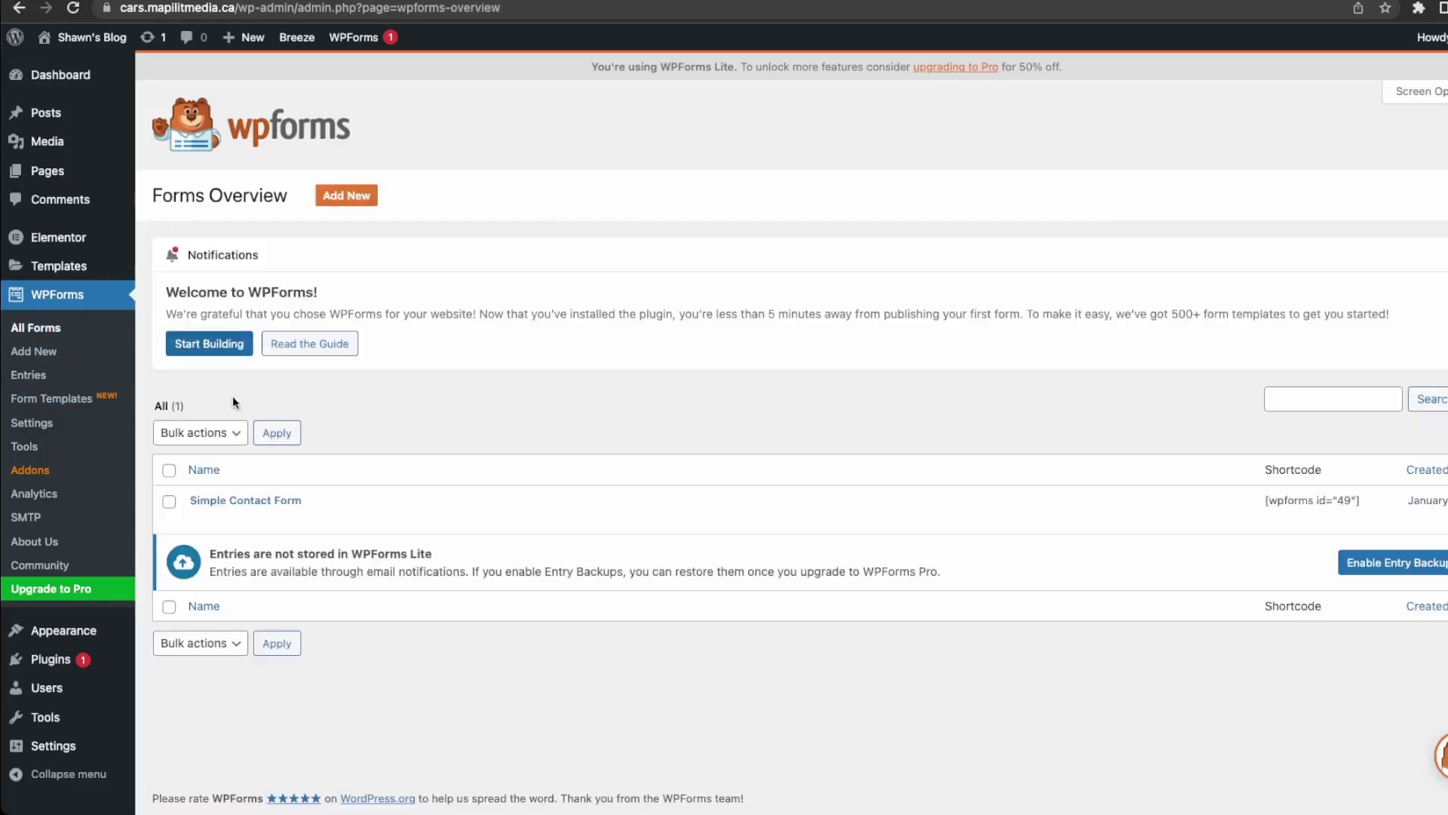
Check the Simple Contact Form's Send To Email Address notification, save it, and visit the site.
{"action": "left_click", "coordinate": [199, 519]}
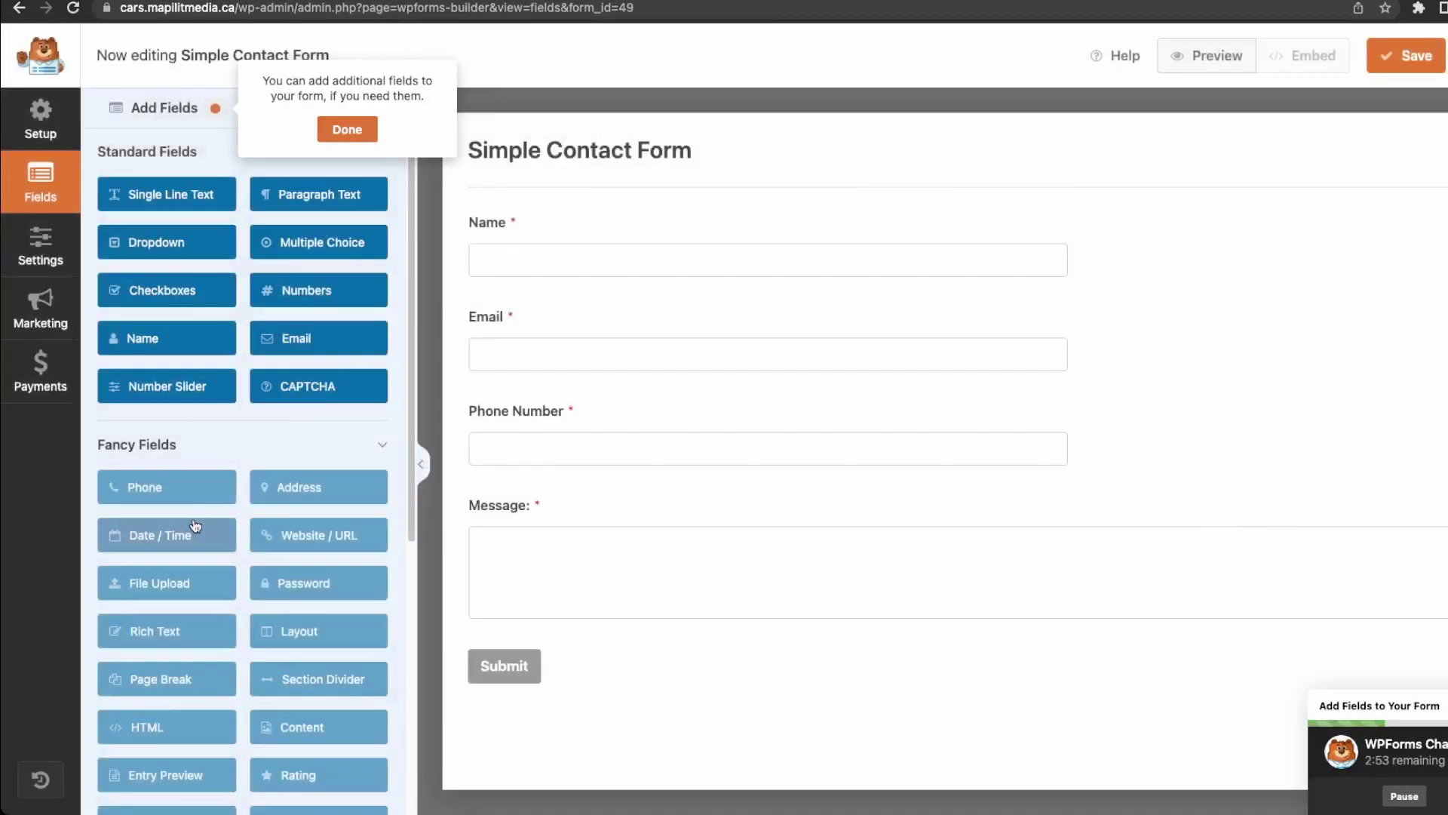
{"action": "left_click", "coordinate": [347, 129]}
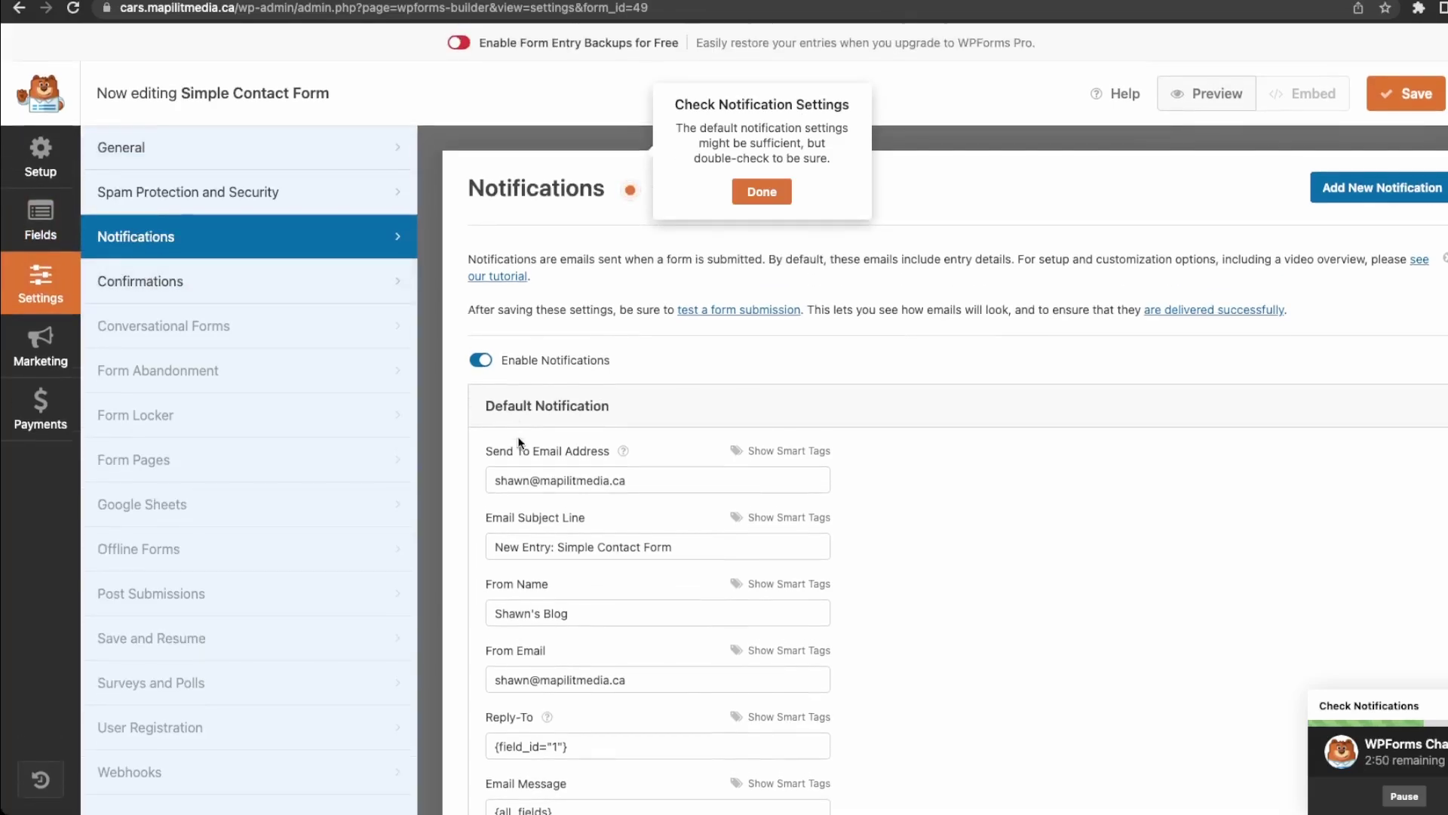
{"action": "triple_click", "coordinate": [559, 442]}
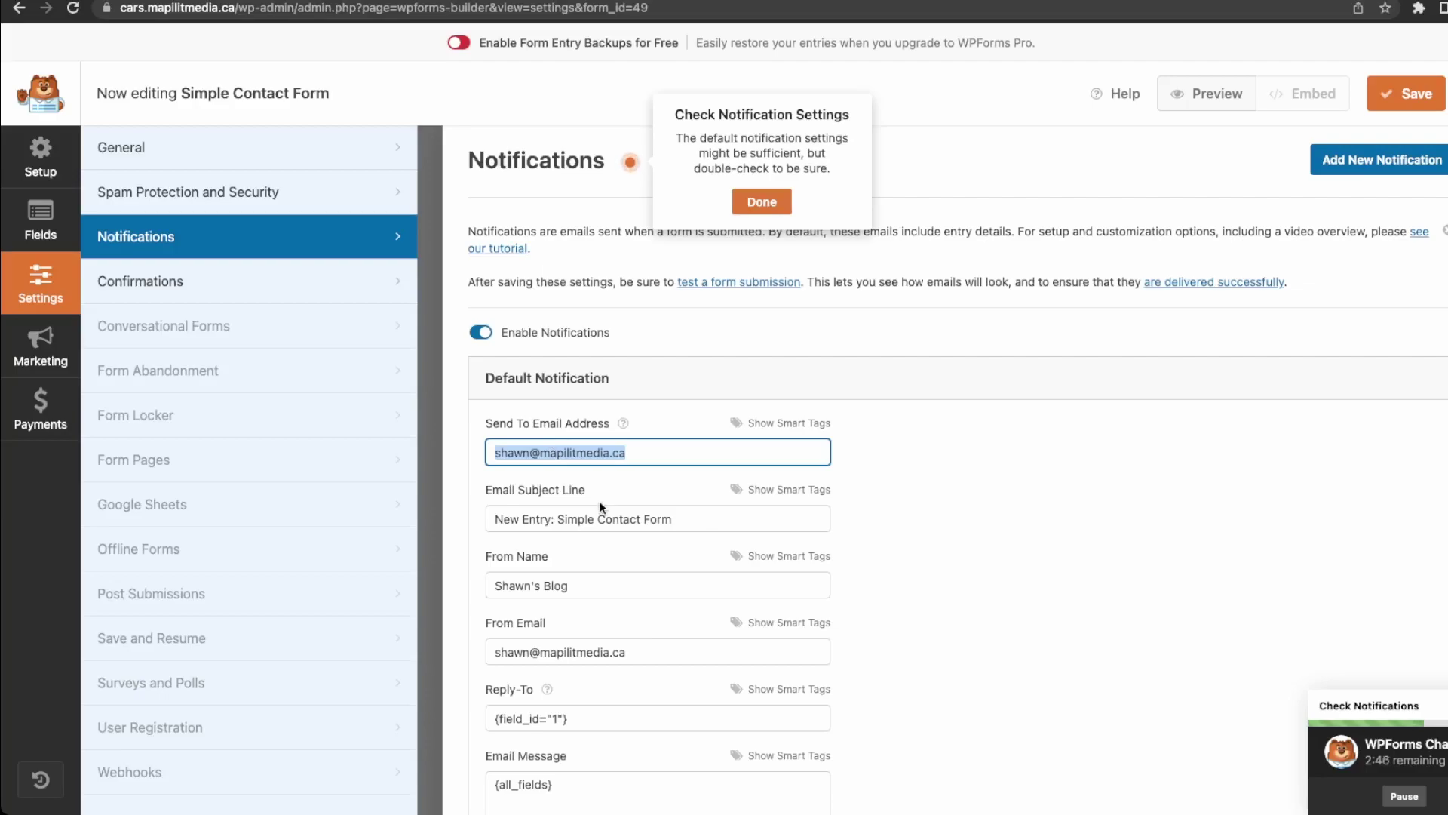
{"action": "left_click_drag", "start_coordinate": [151, 9], "coordinate": [233, 10]}
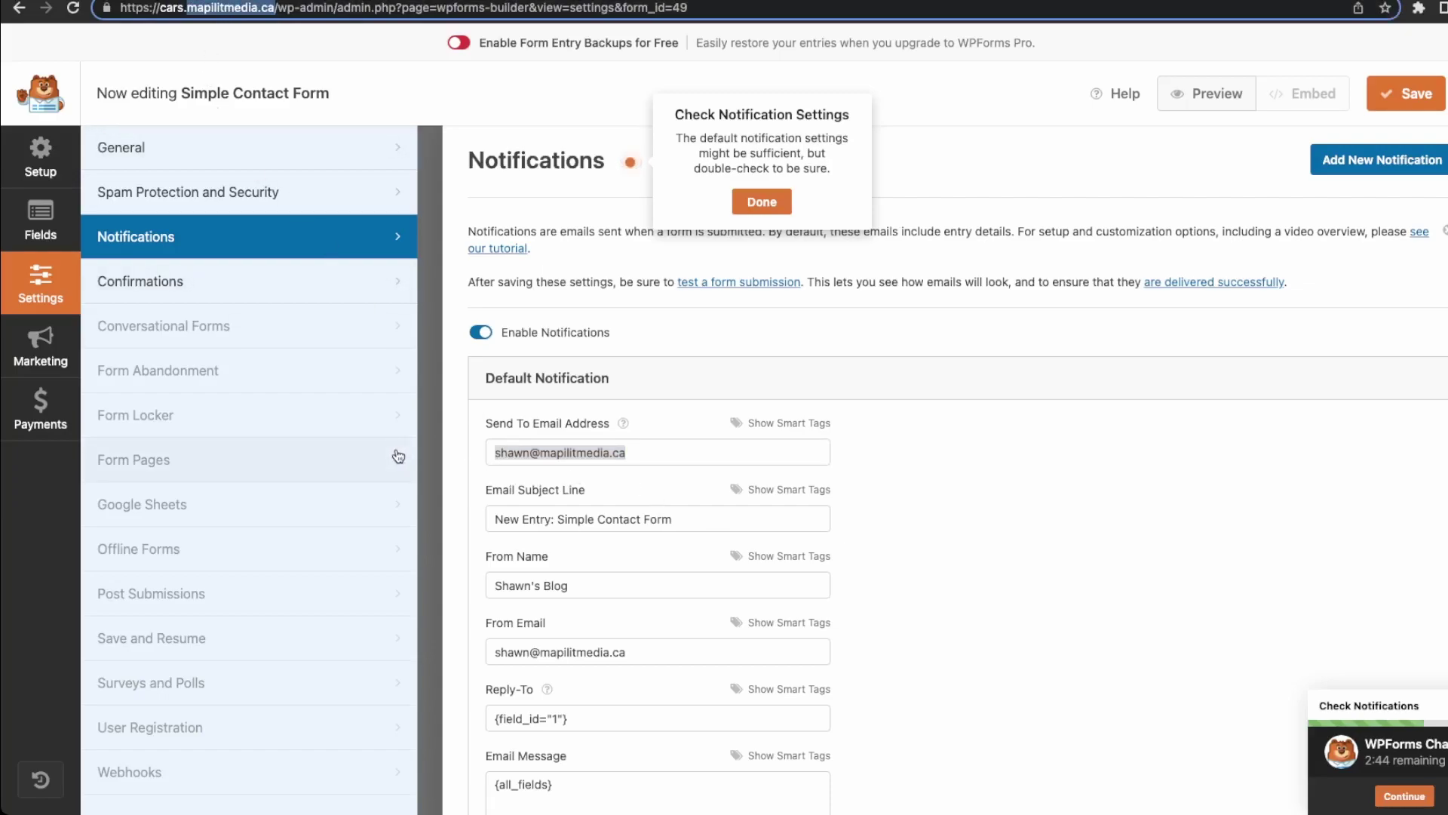
{"action": "left_click", "coordinate": [1416, 106]}
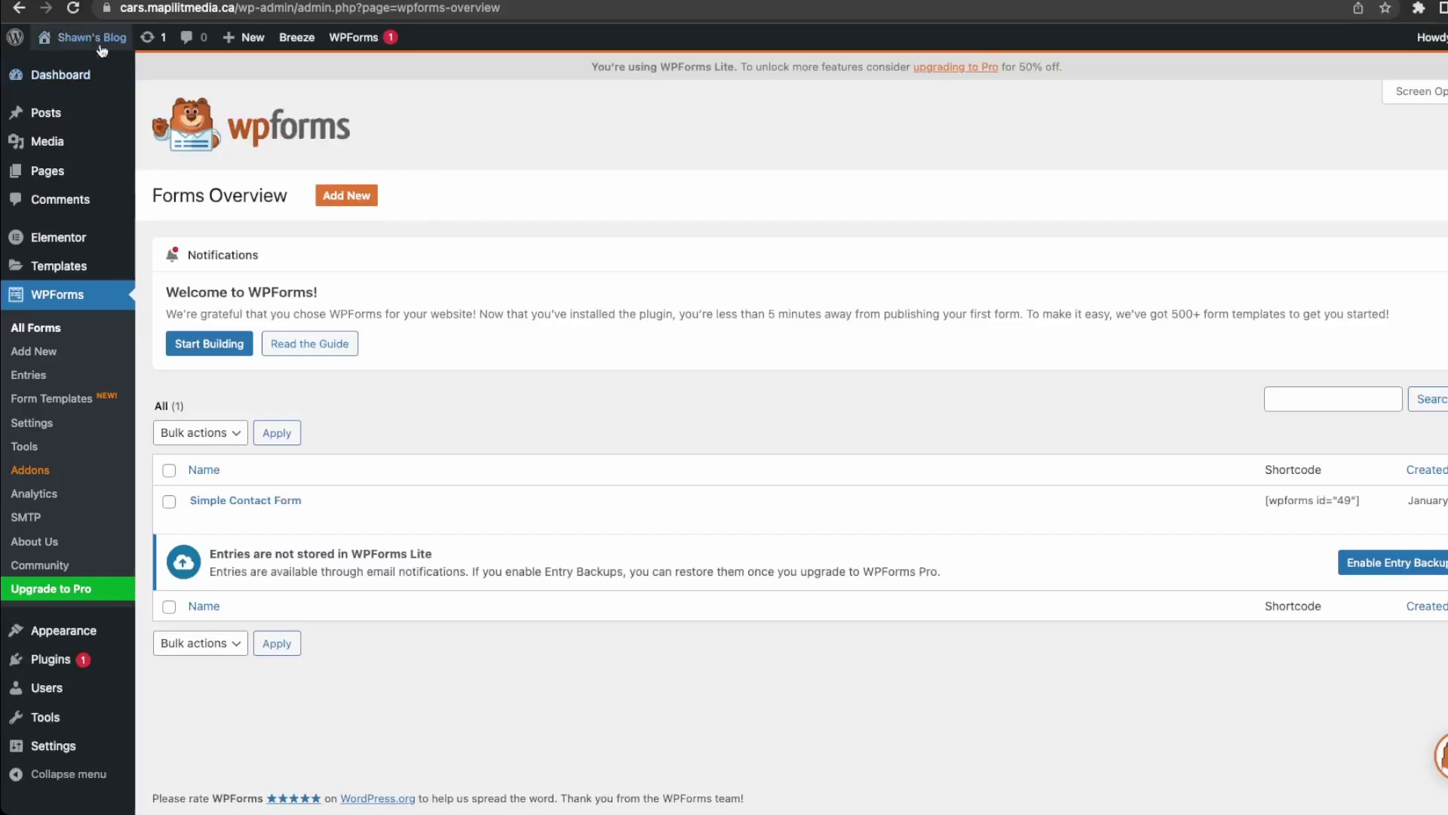
{"action": "mouse_move", "coordinate": [84, 39]}
{"action": "left_click", "coordinate": [80, 66]}
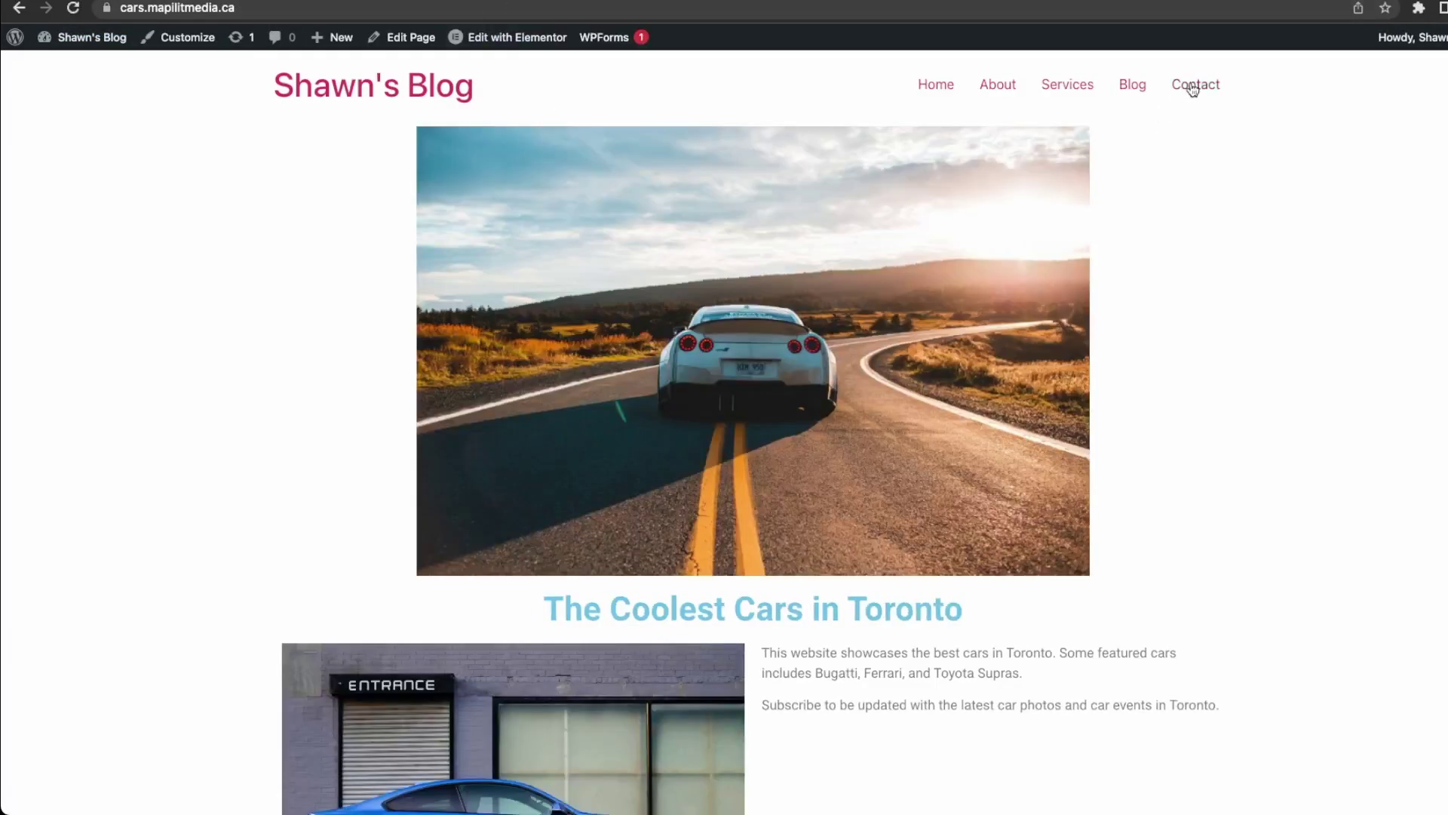
Submit the Contact form with a name, email, phone number and the message 'test email'.
{"action": "left_click", "coordinate": [1193, 89]}
{"action": "left_click", "coordinate": [405, 238]}
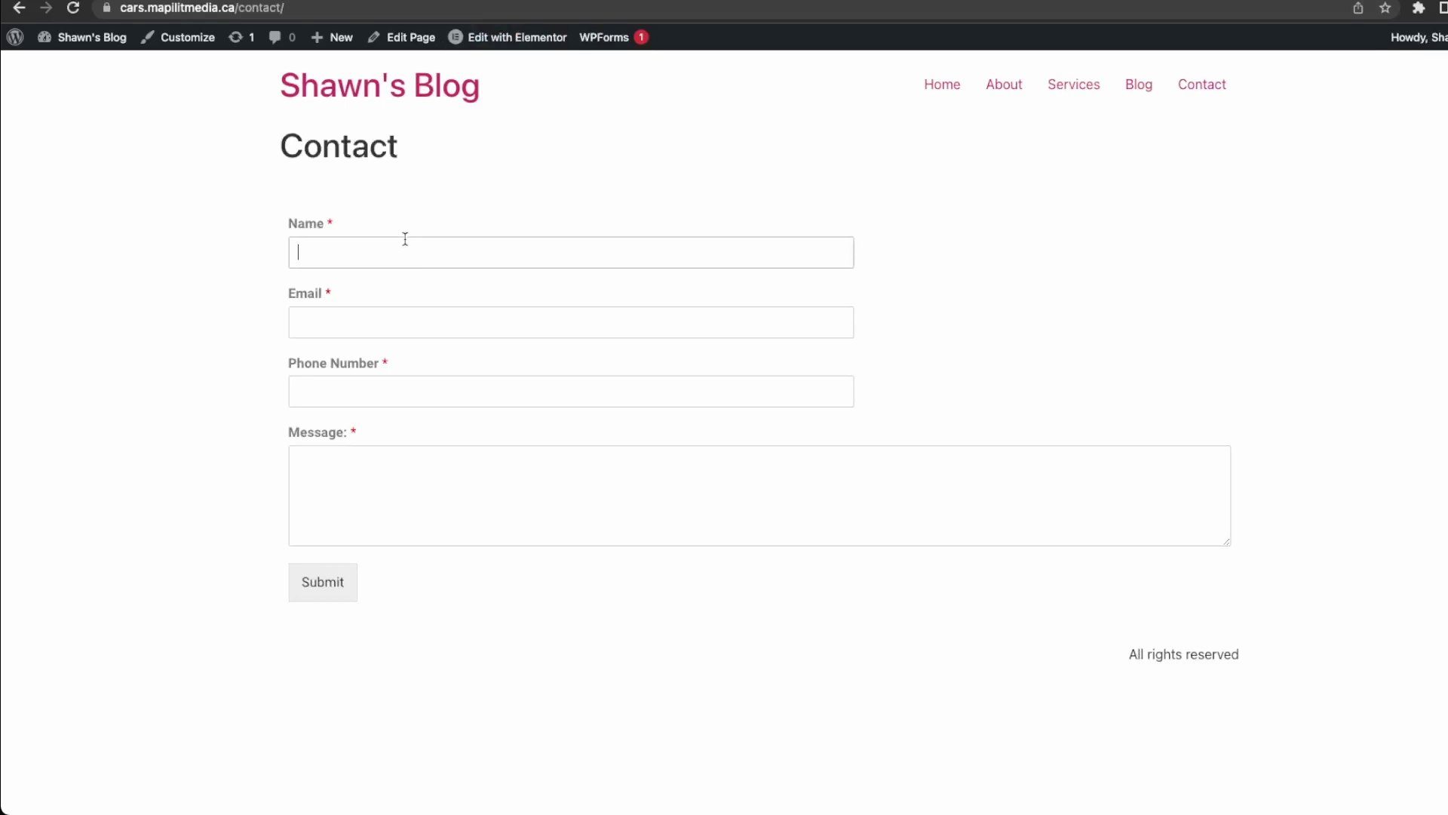
{"action": "type", "text": "ShaWN"}
{"action": "key", "text": "Tab"}
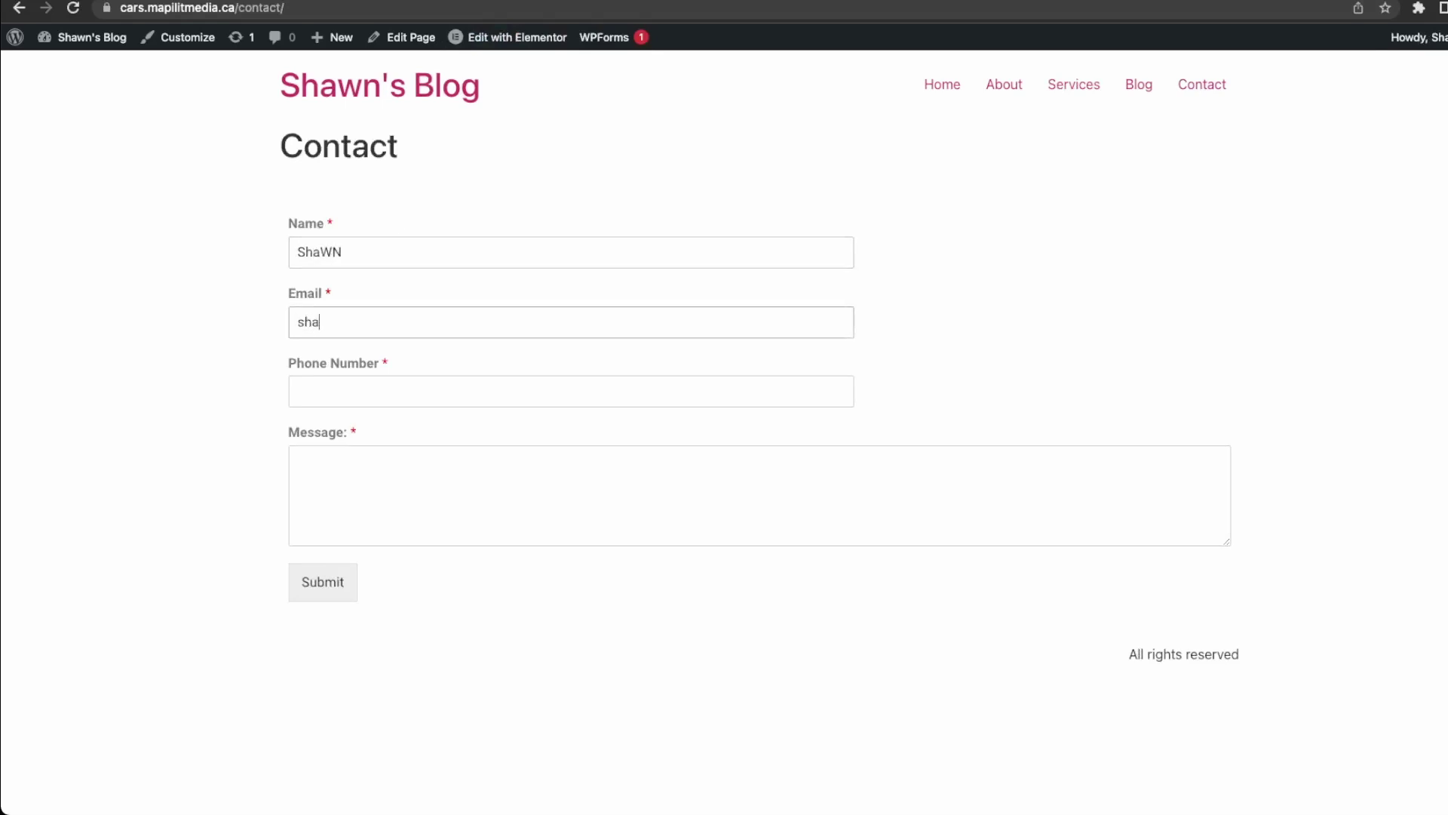
{"action": "key", "text": "Tab"}
{"action": "type", "text": "123"}
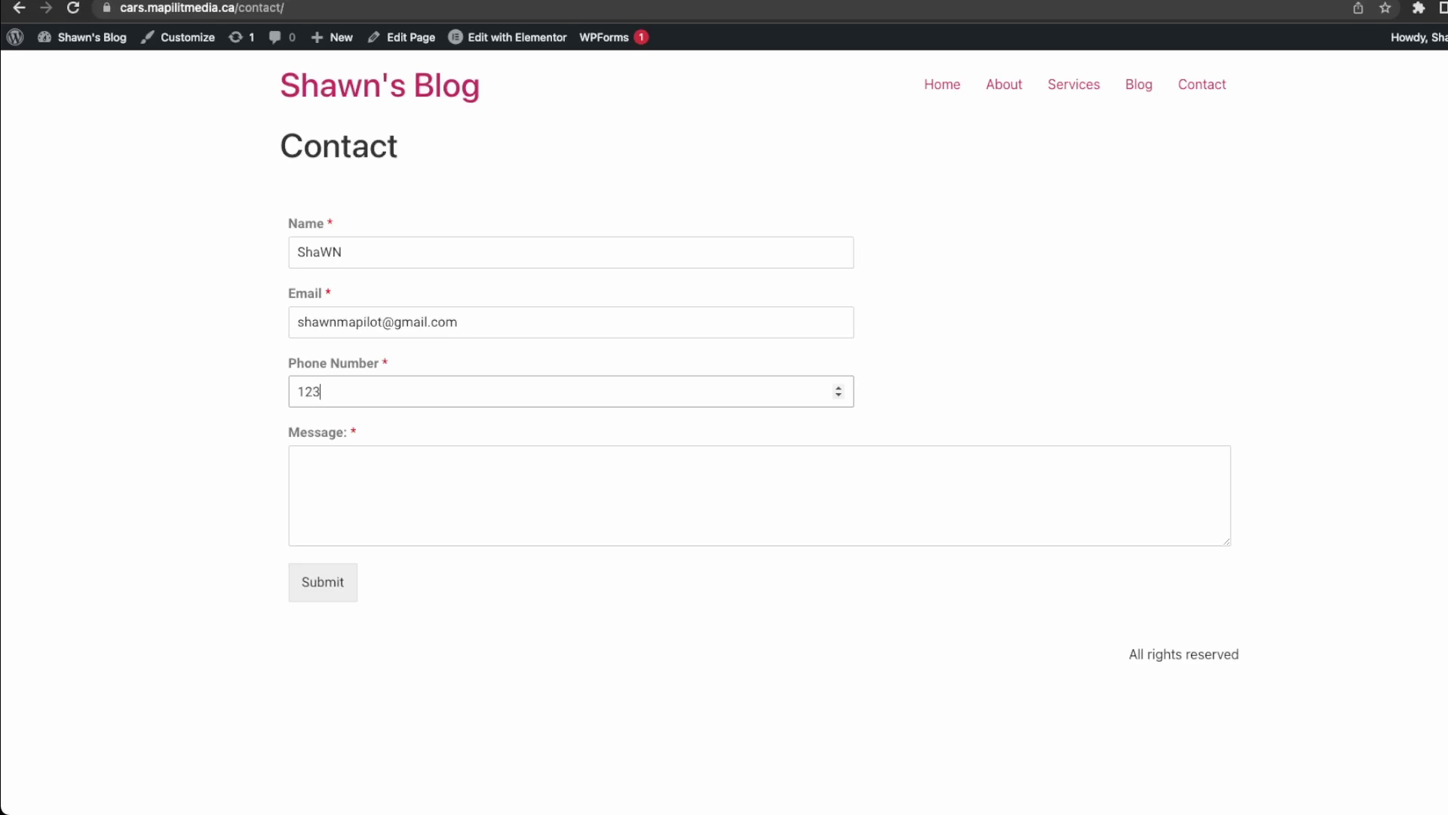
{"action": "type", "text": "4567"}
{"action": "key", "text": "Tab"}
{"action": "type", "text": "test "}
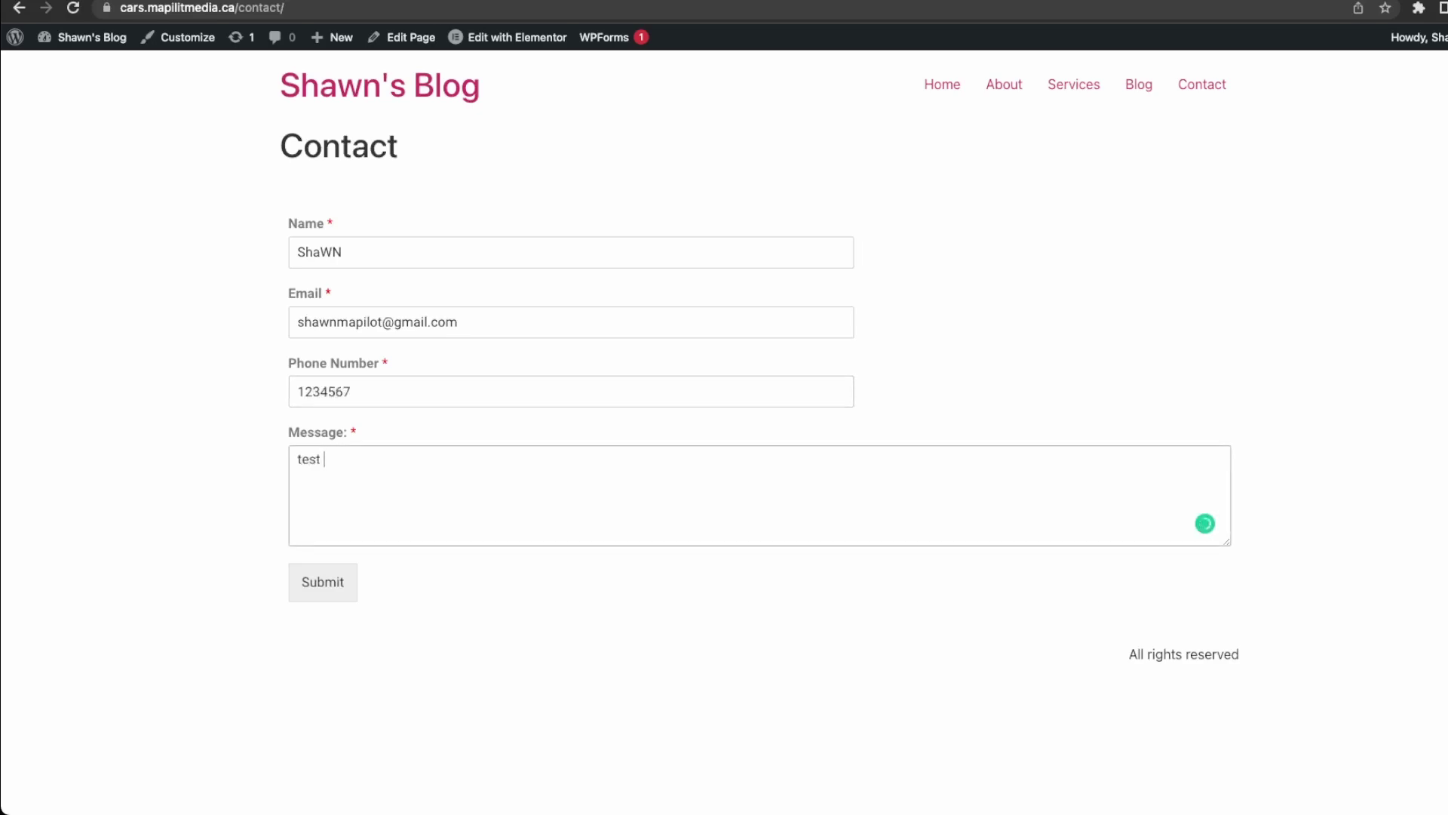
{"action": "type", "text": "email"}
{"action": "double_click", "coordinate": [395, 243]}
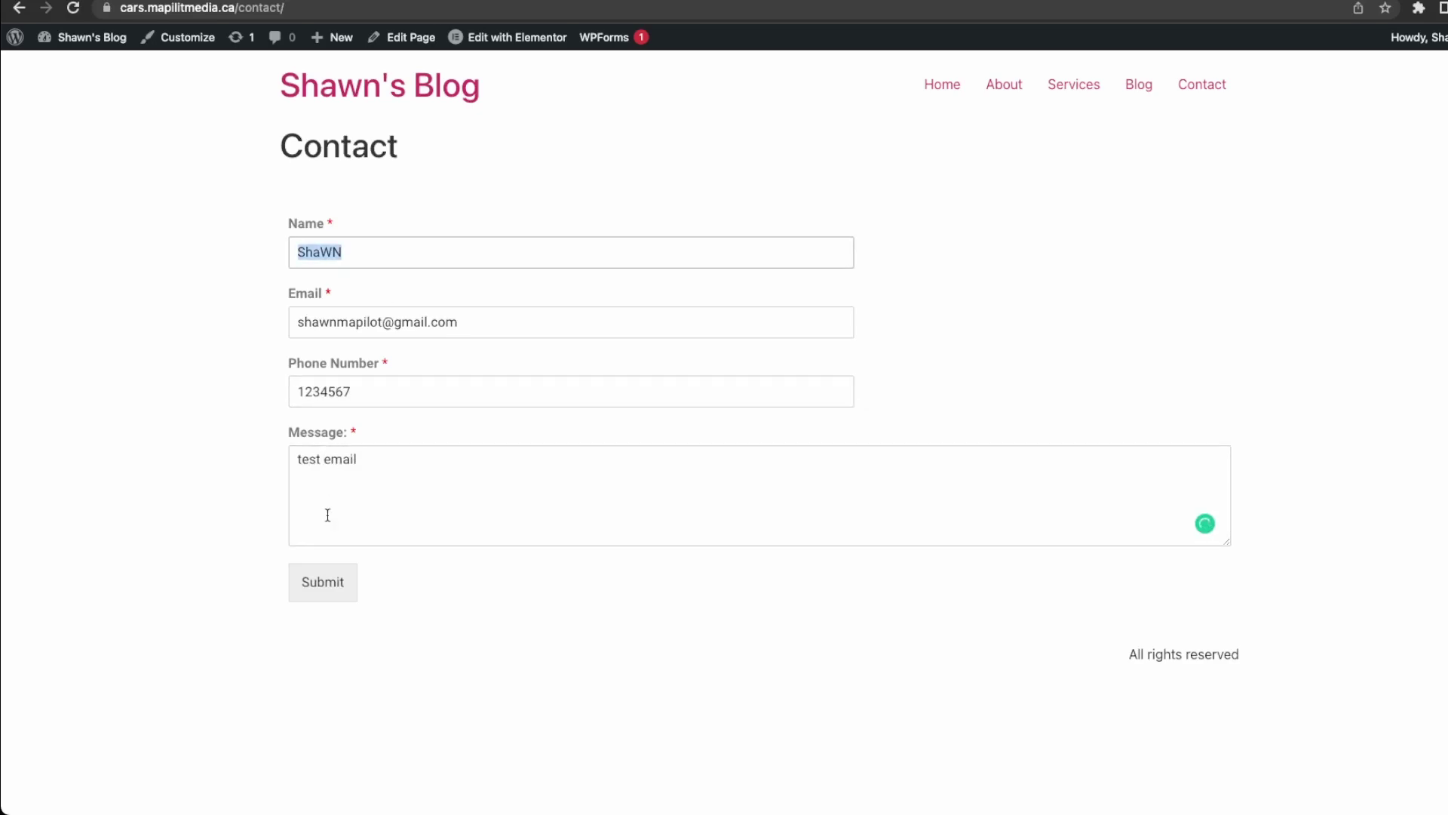
{"action": "left_click", "coordinate": [337, 575]}
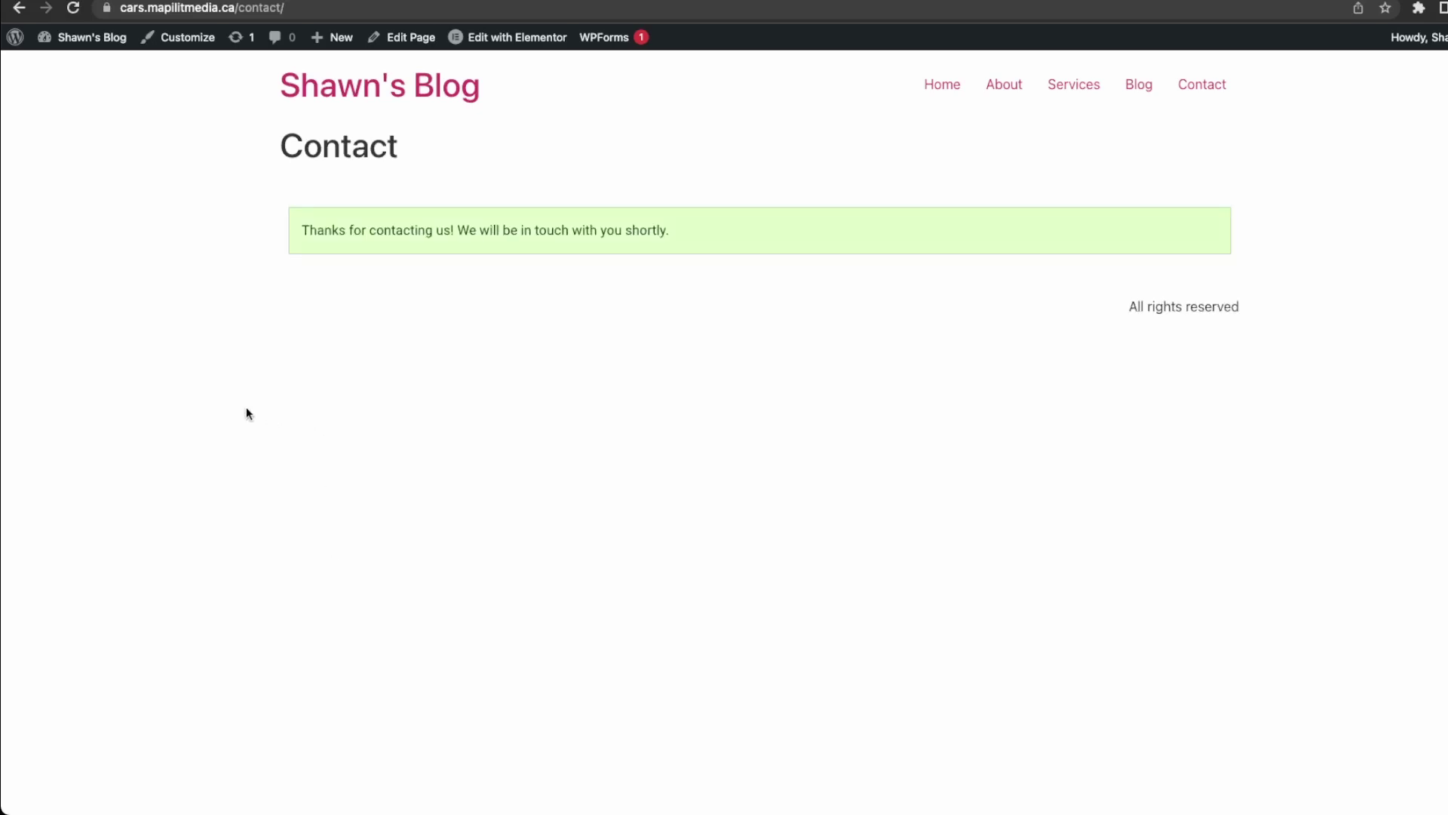
Open Gmail in a new browser tab to check for the notification.
{"action": "key", "text": "super+t"}
{"action": "type", "text": "gmail.com"}
{"action": "key", "text": "Return"}
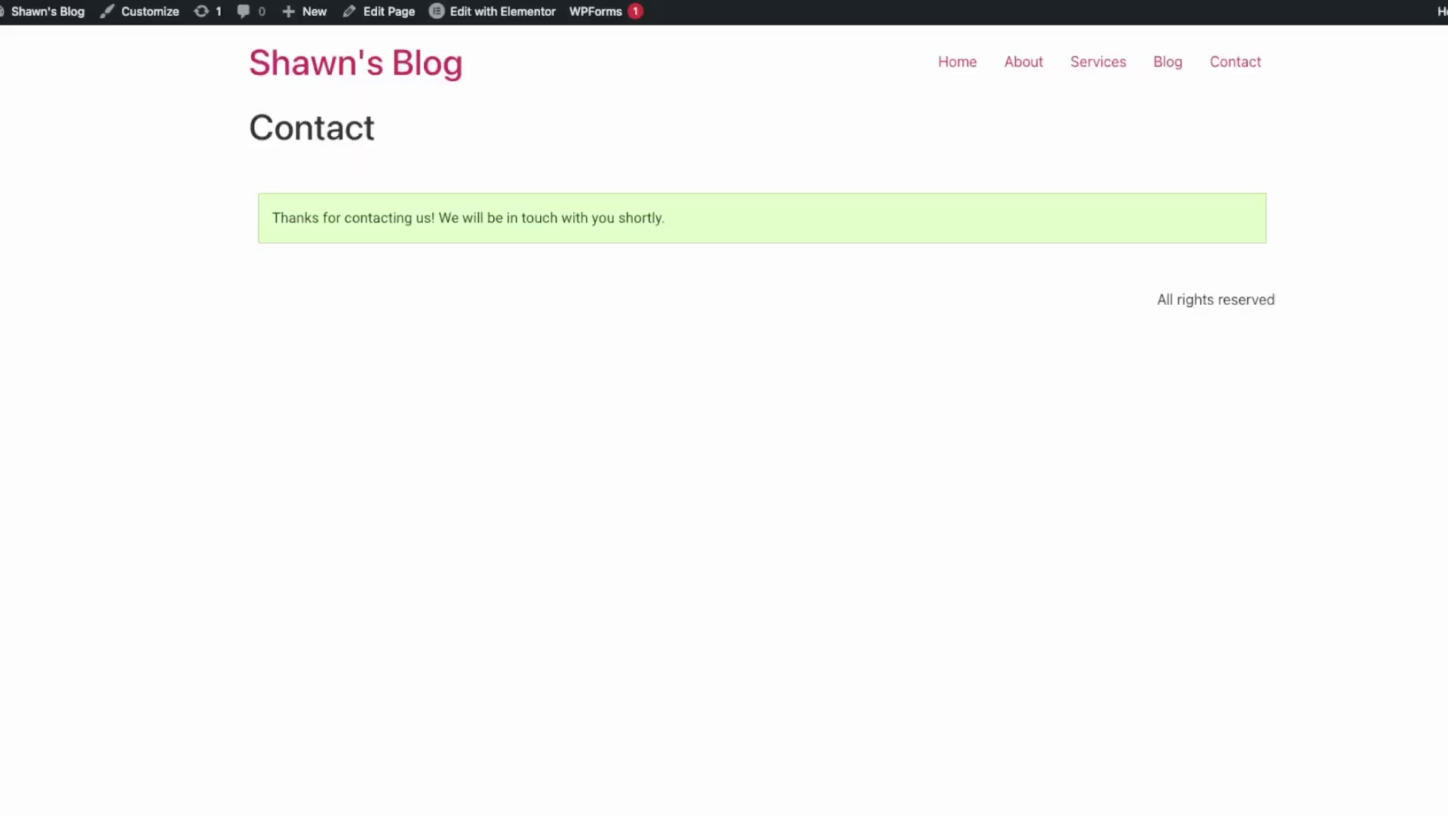
Load the blog home page from the admin bar and scroll through 'The Coolest Cars in Toronto'.
{"action": "left_click", "coordinate": [370, 68]}
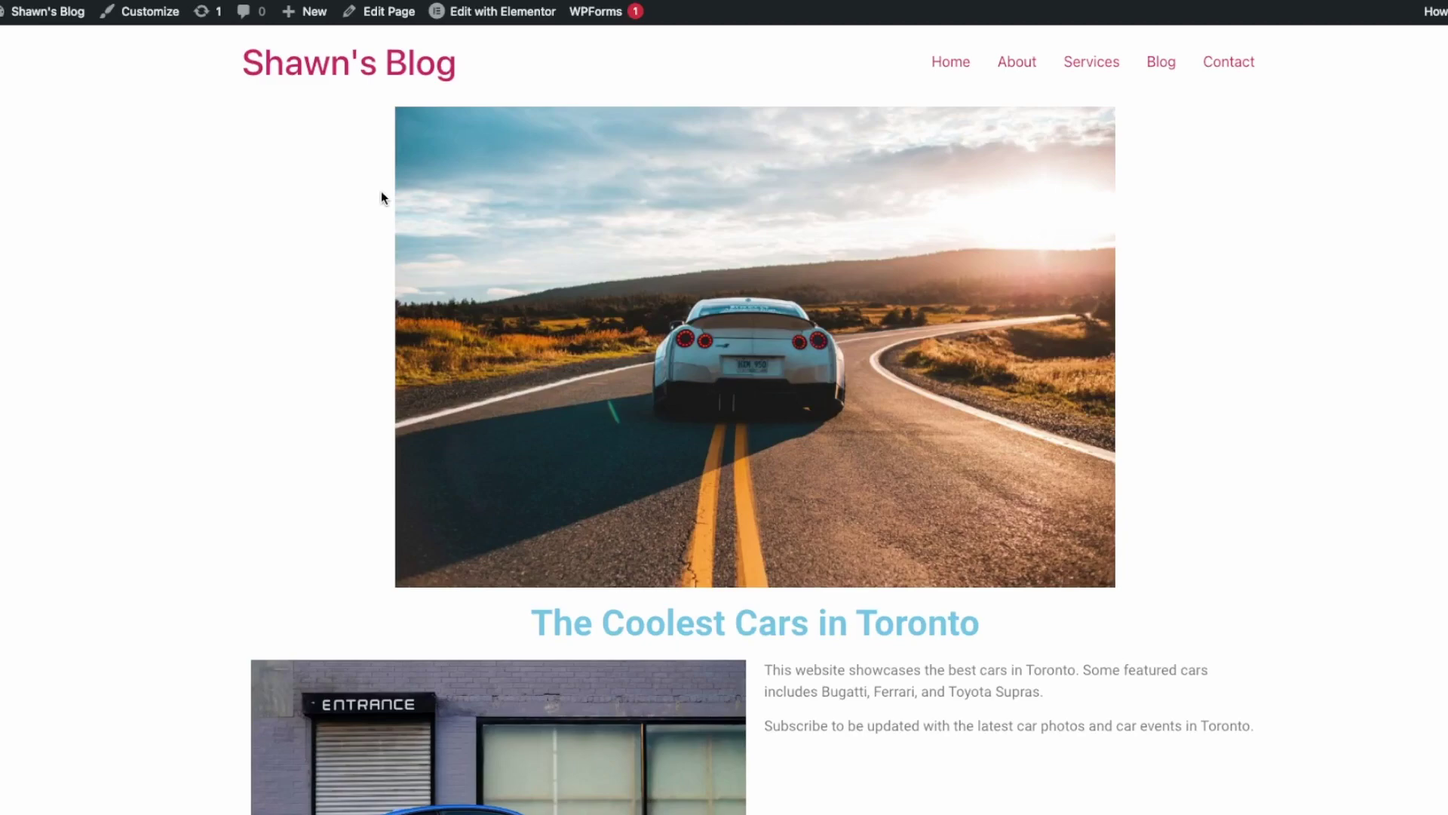
{"action": "scroll", "coordinate": [355, 199], "scroll_direction": "down", "scroll_amount": 1}
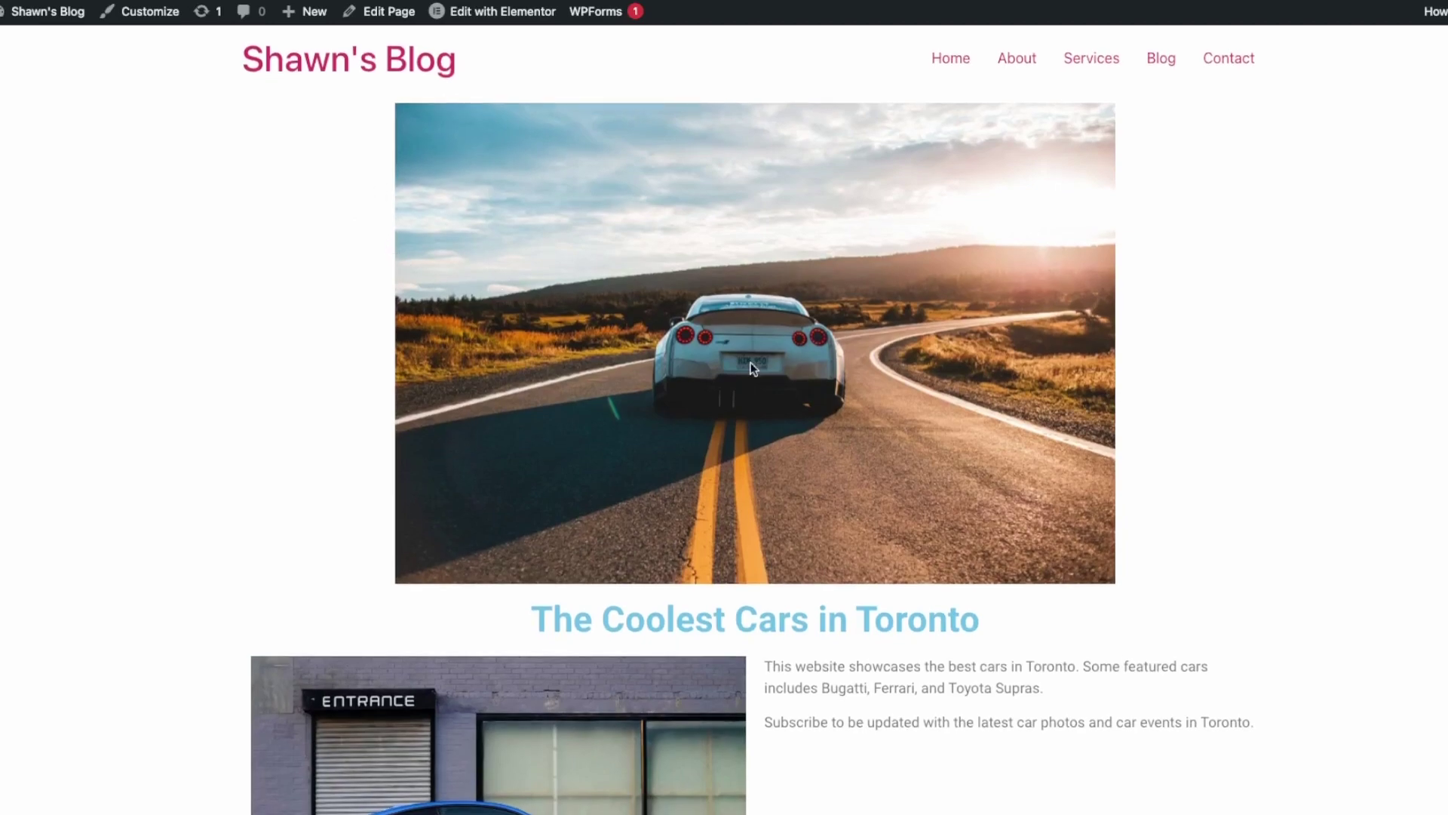
{"action": "scroll", "coordinate": [1074, 507], "scroll_direction": "down", "scroll_amount": 4}
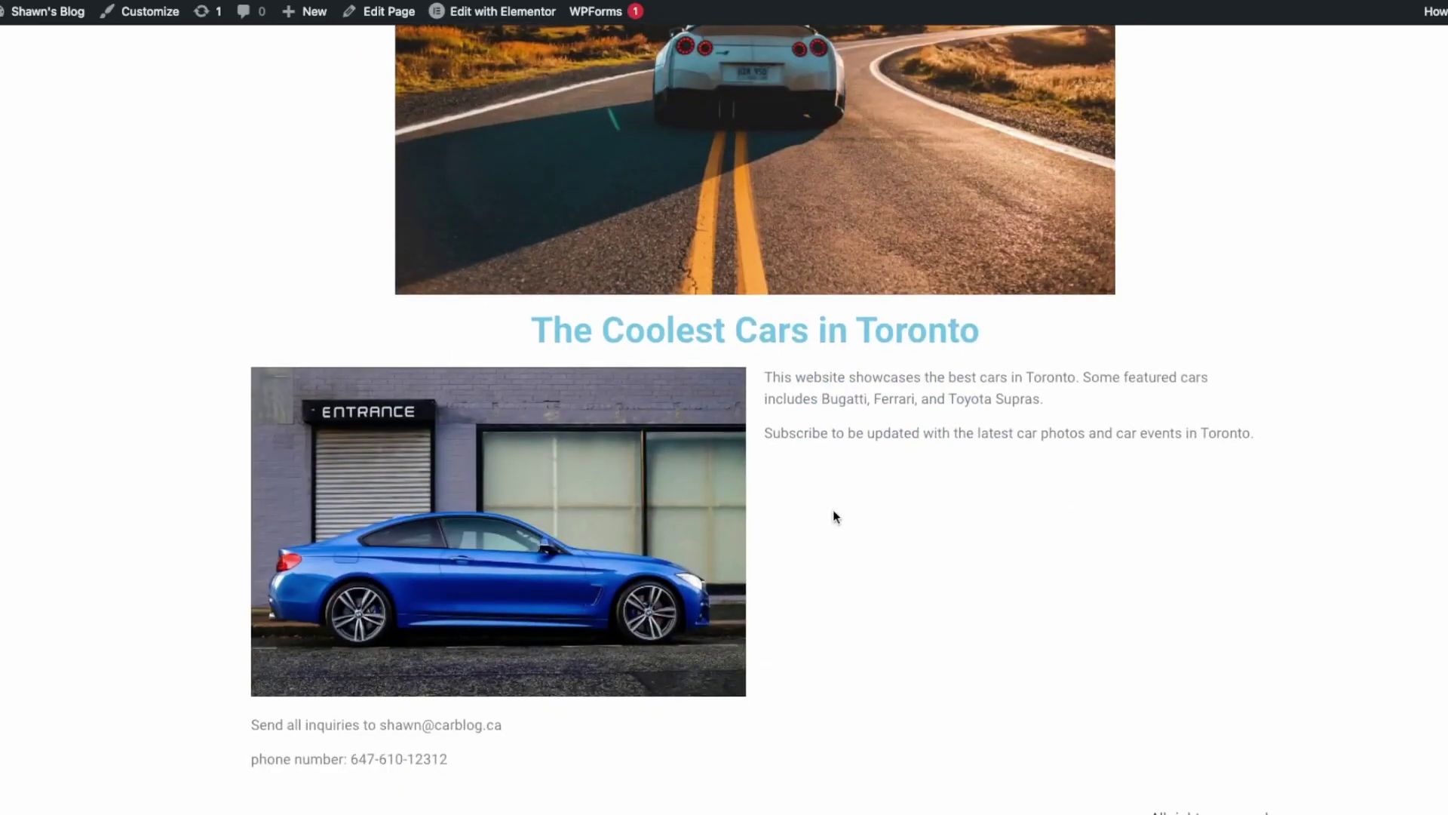
{"action": "scroll", "coordinate": [836, 495], "scroll_direction": "up", "scroll_amount": 4}
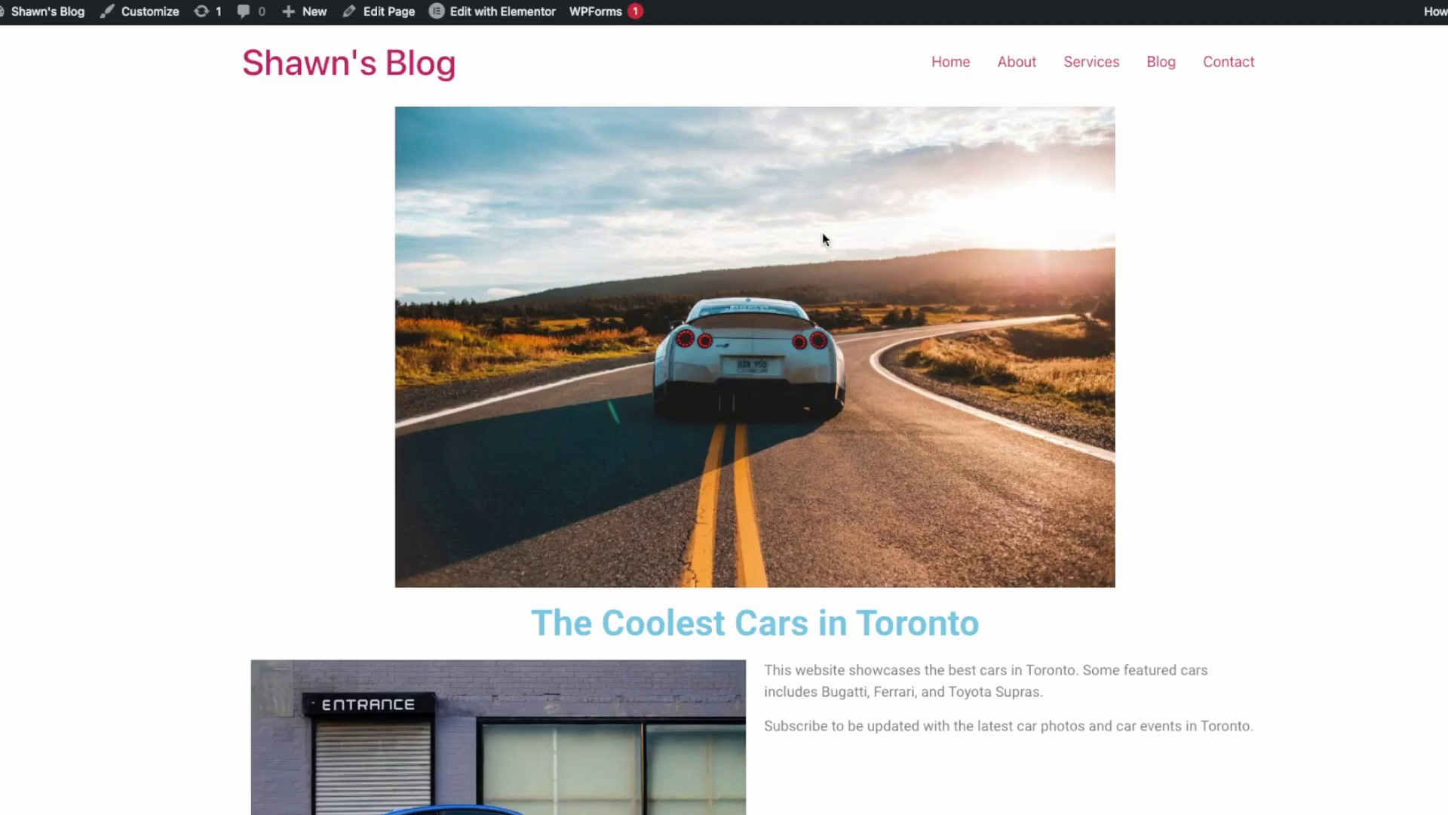
{"action": "scroll", "coordinate": [672, 257], "scroll_direction": "down", "scroll_amount": 1}
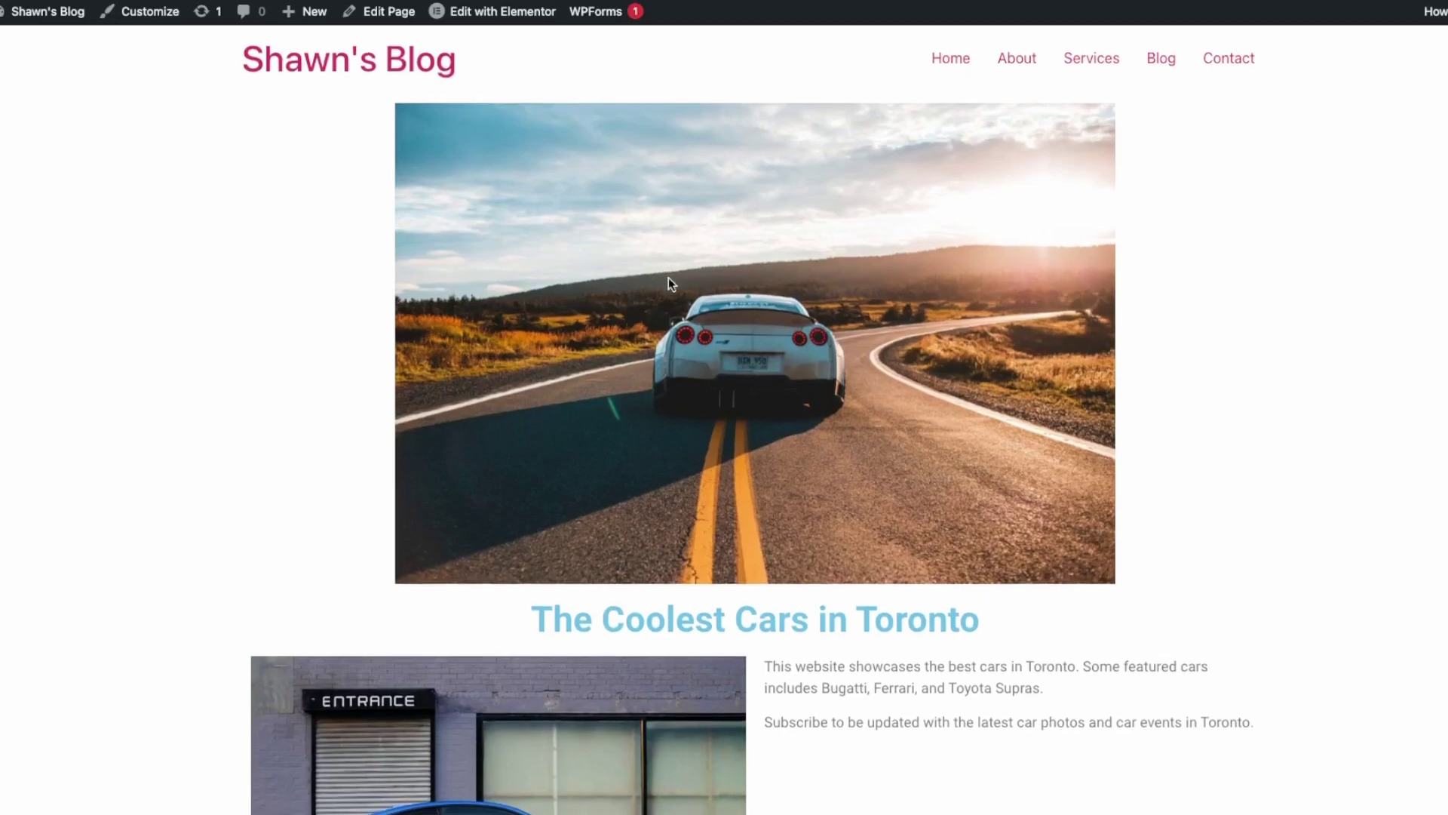